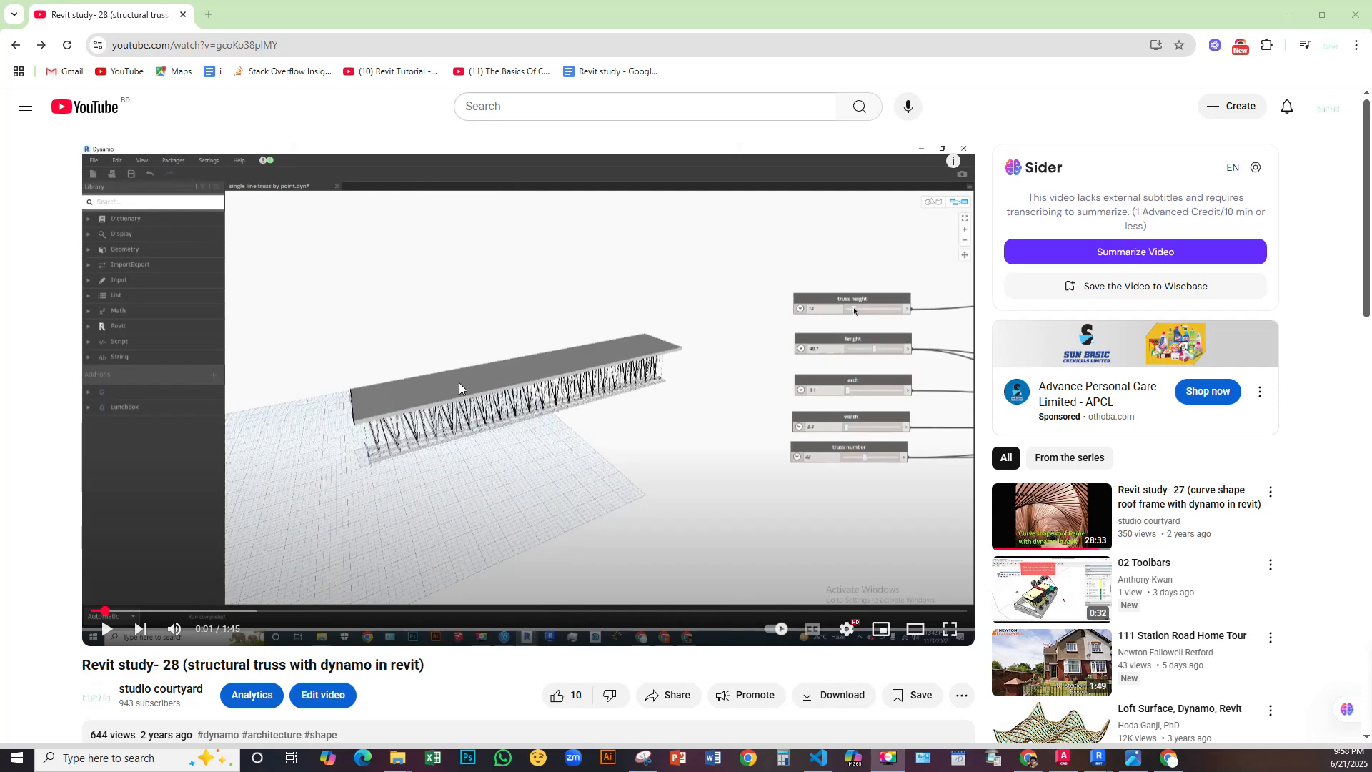
Switch to Dynamo, set the uppermost width slider feeding the Code Blocks to 14.7 and run the truss graph
mouse_move(1098, 758)
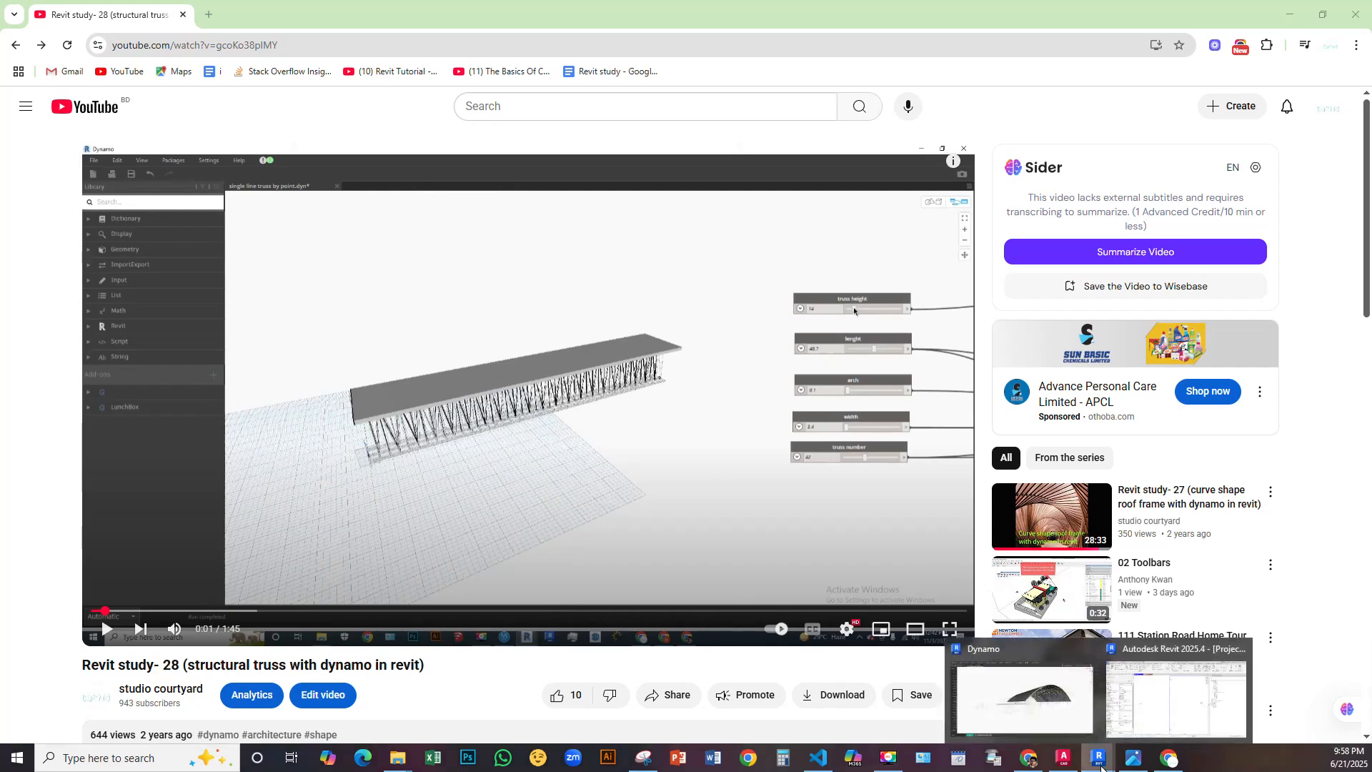
left_click(1086, 691)
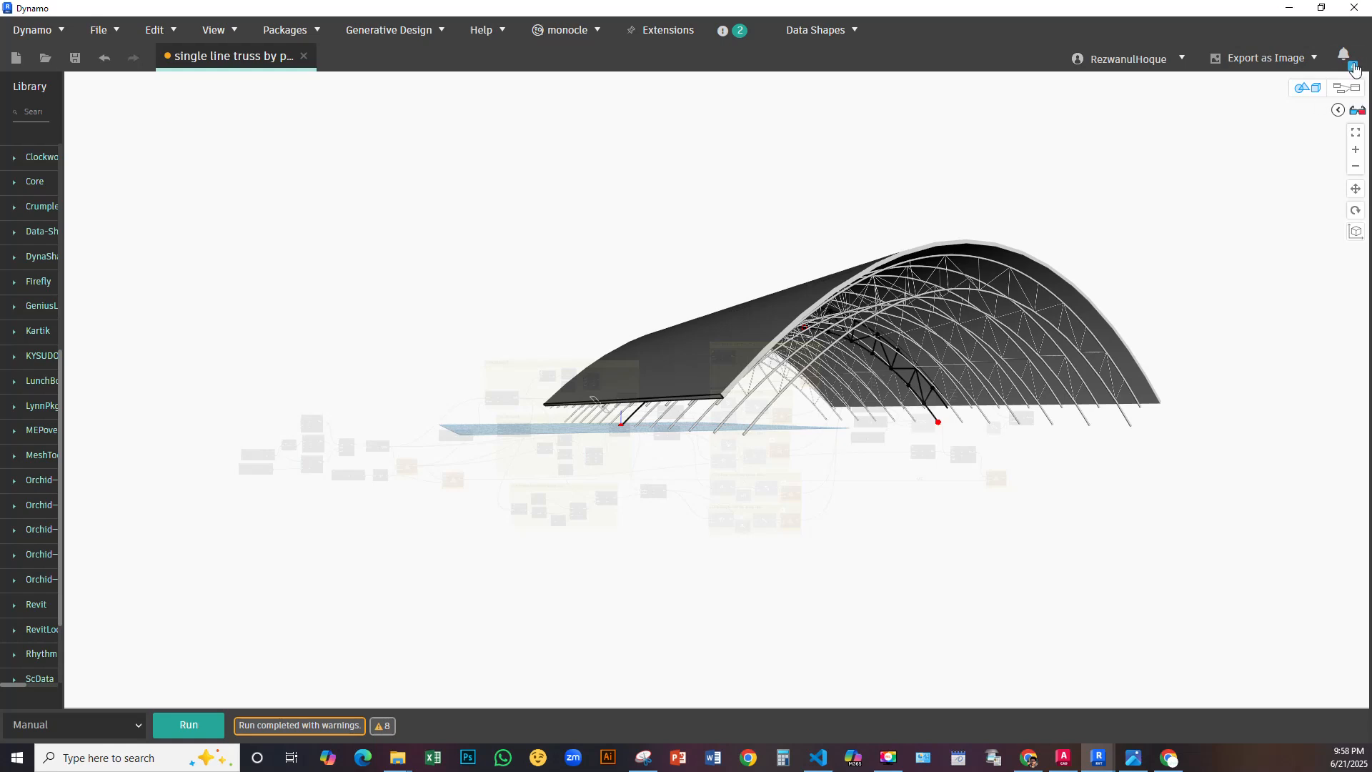
left_click(1309, 92)
scroll(858, 586, "up", 6)
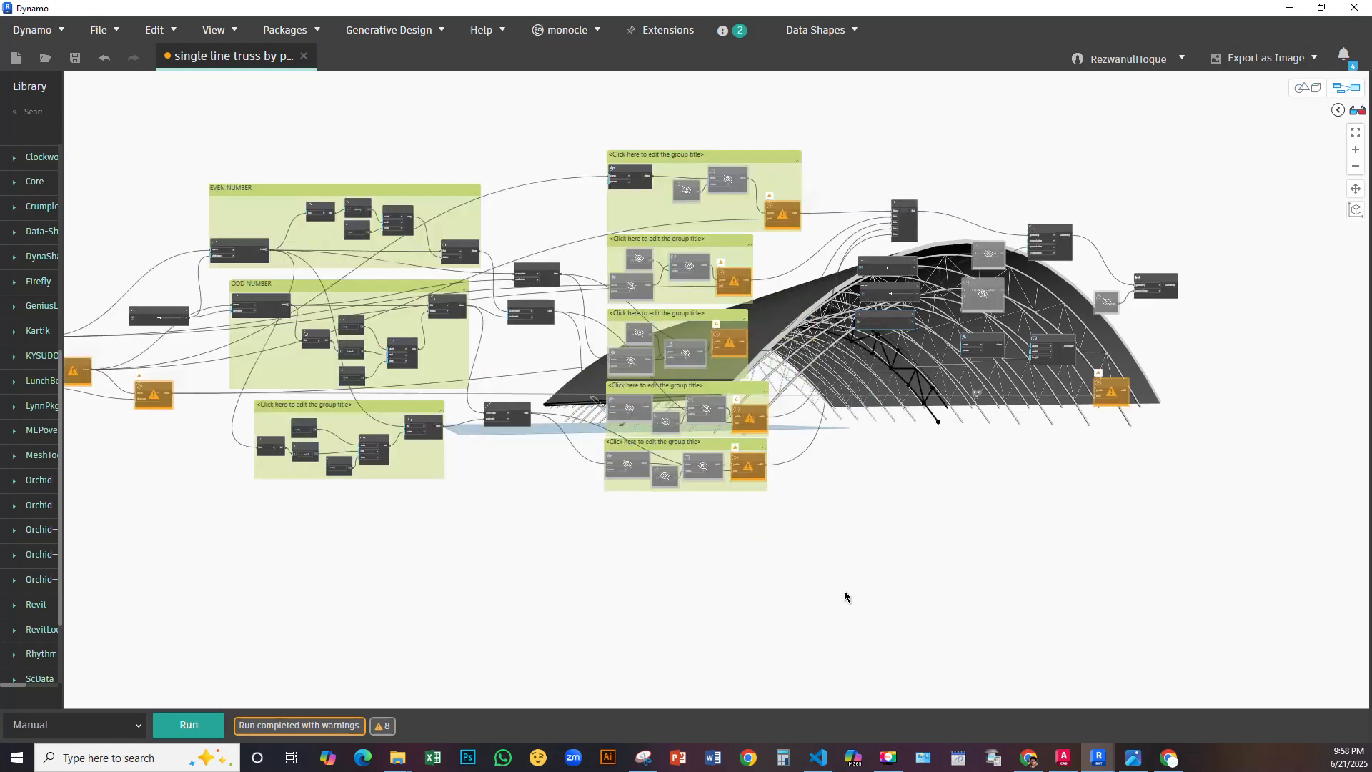
middle_click_drag(812, 506, 442, 549)
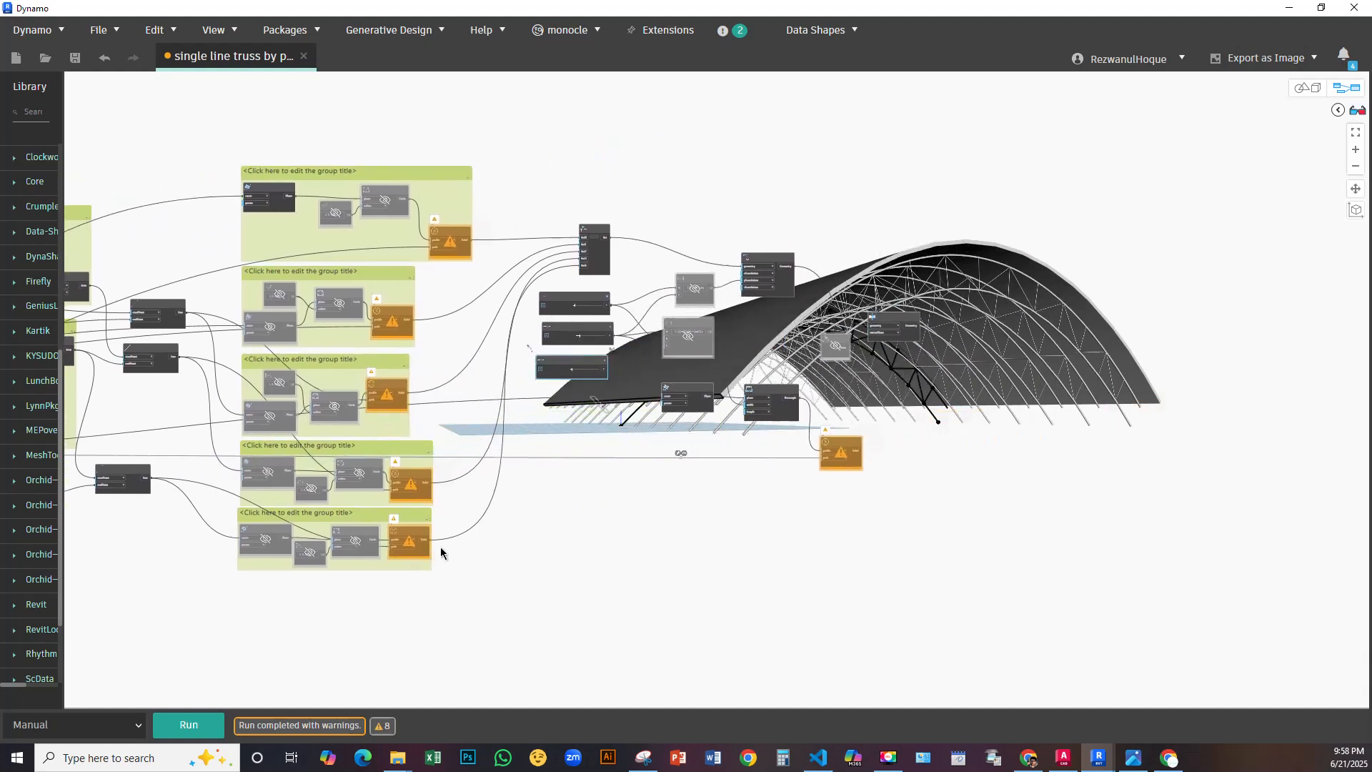
scroll(581, 301, "up", 5)
middle_click_drag(494, 336, 506, 594)
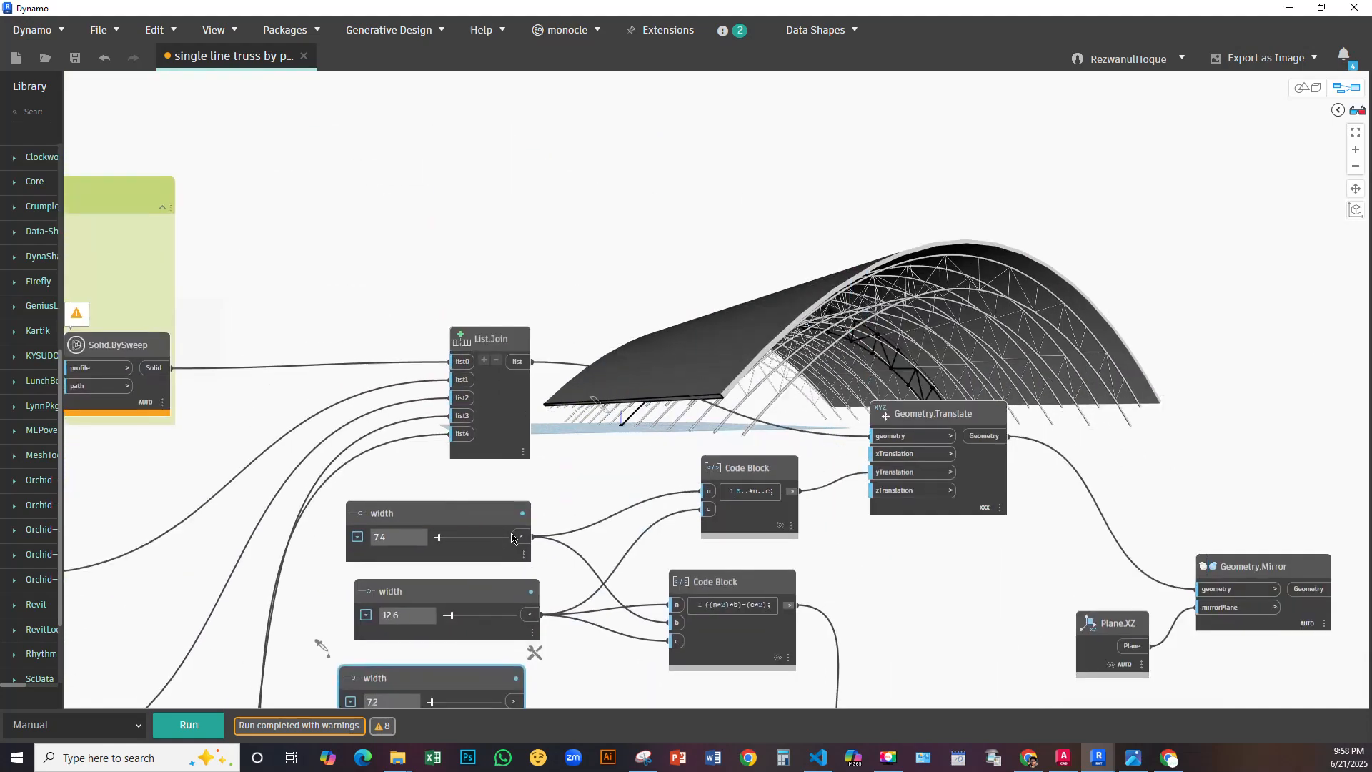
scroll(438, 541, "up", 3)
left_click_drag(439, 541, 446, 541)
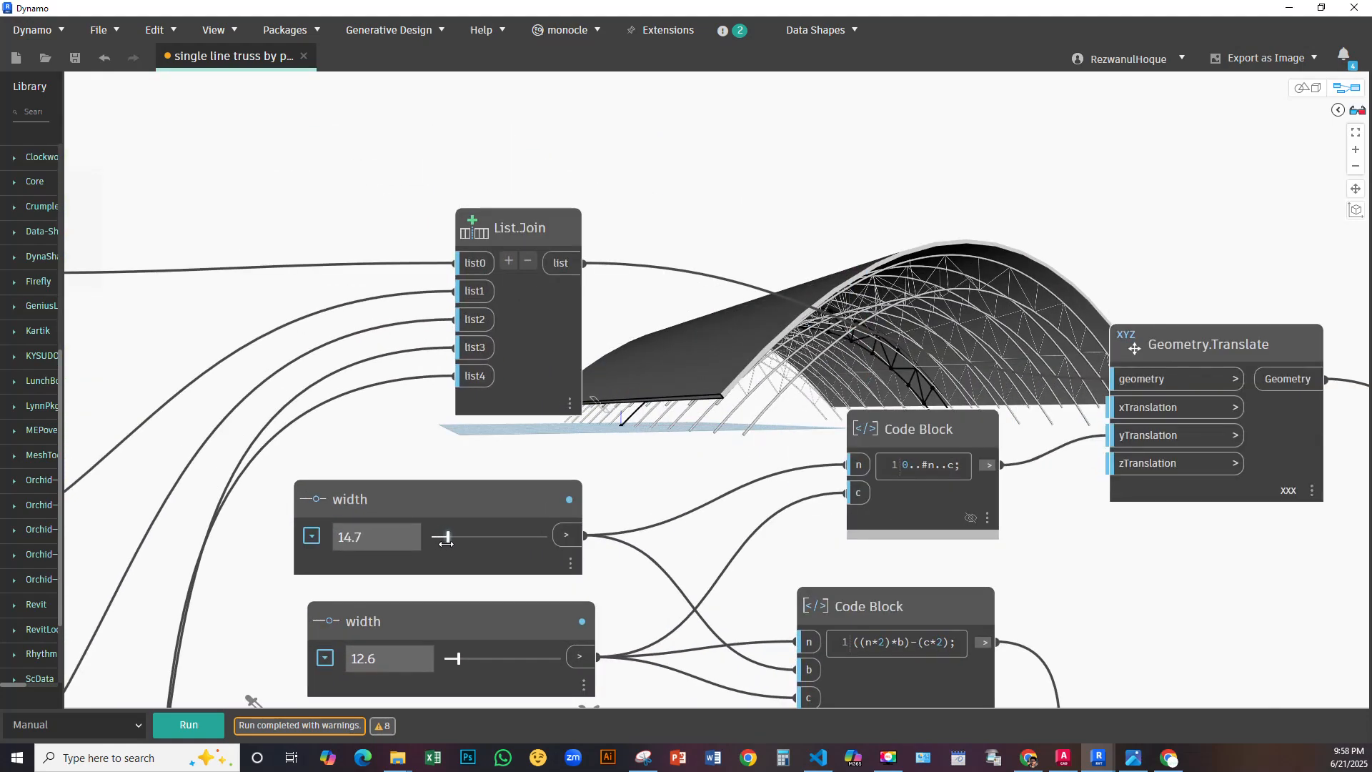
left_click(193, 718)
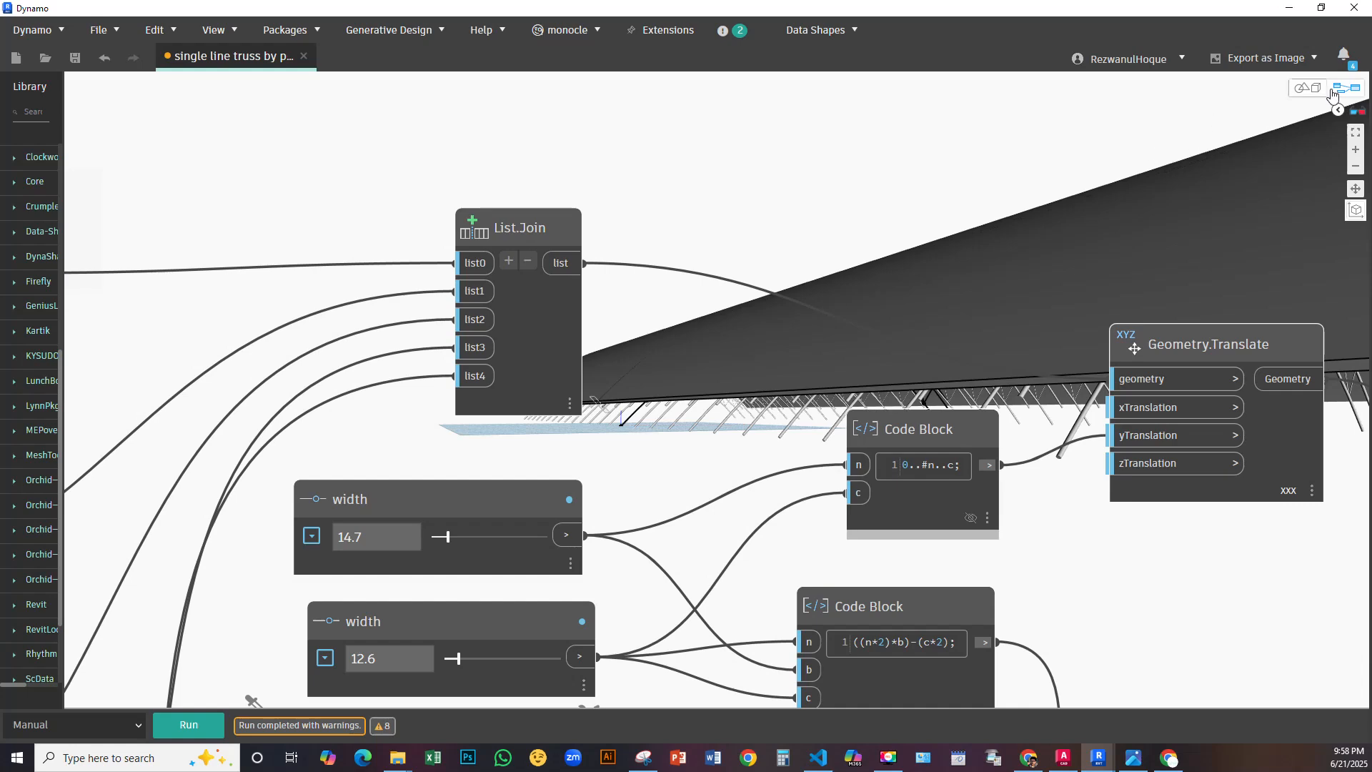
Examine the lengthened vaulted truss roof in the 3D preview from below and at closer range
left_click(1302, 87)
scroll(843, 386, "down", 3)
right_click_drag(844, 385, 841, 342)
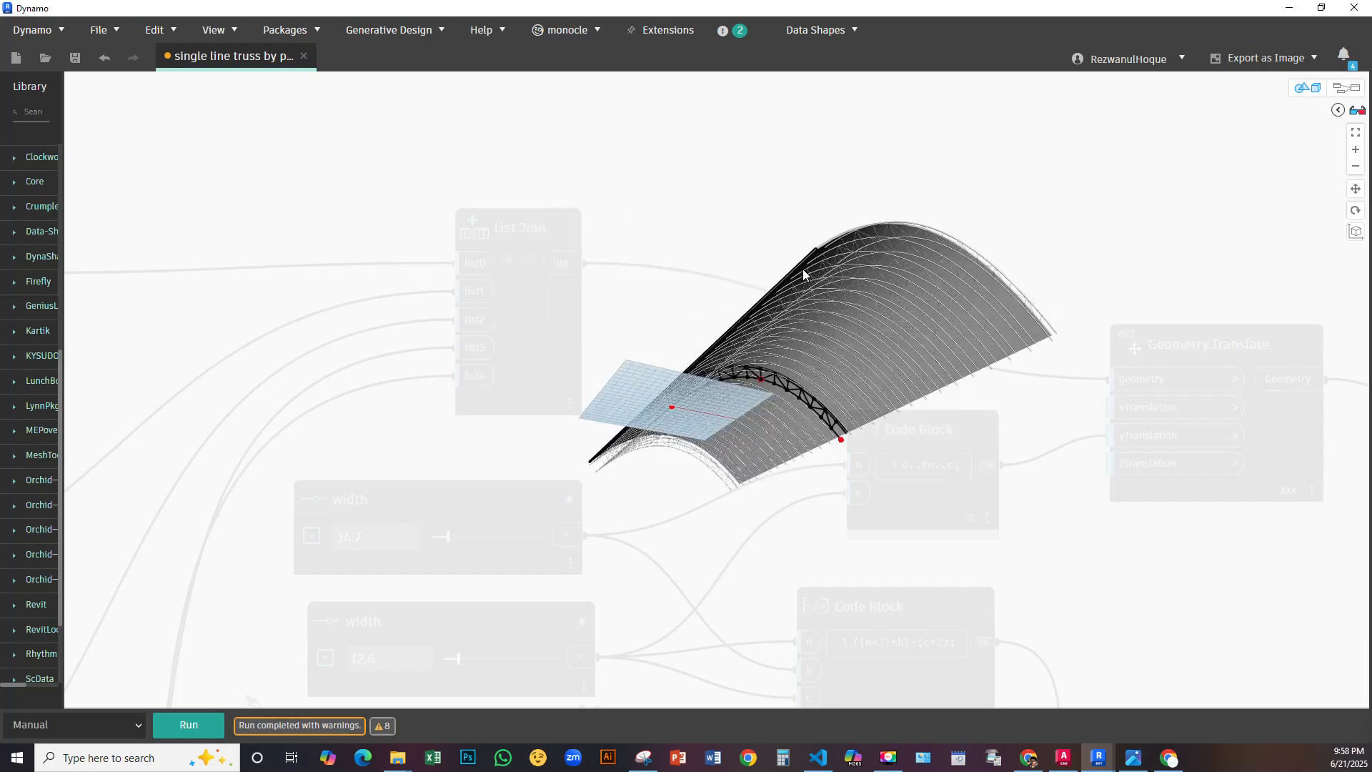
scroll(858, 288, "up", 3)
scroll(768, 306, "up", 4)
right_click_drag(842, 250, 856, 227)
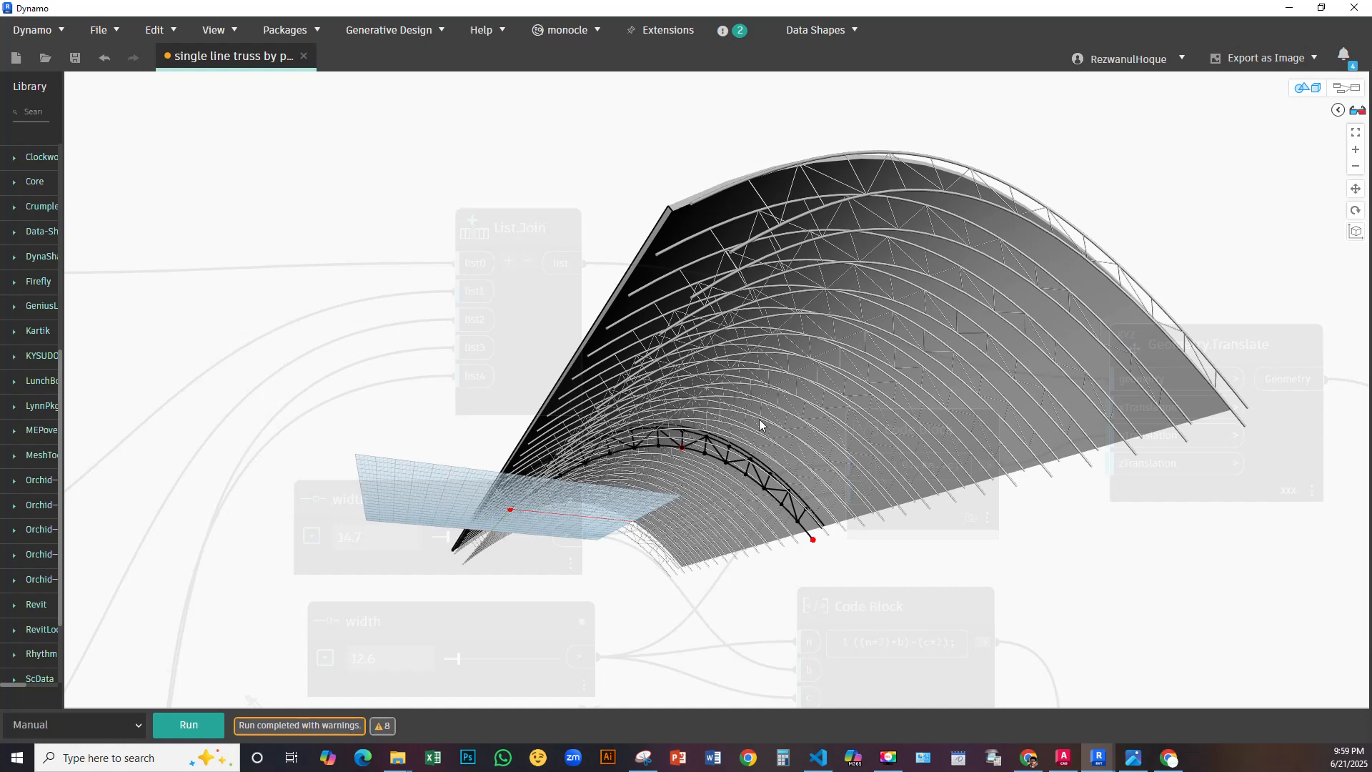
left_click(1308, 92)
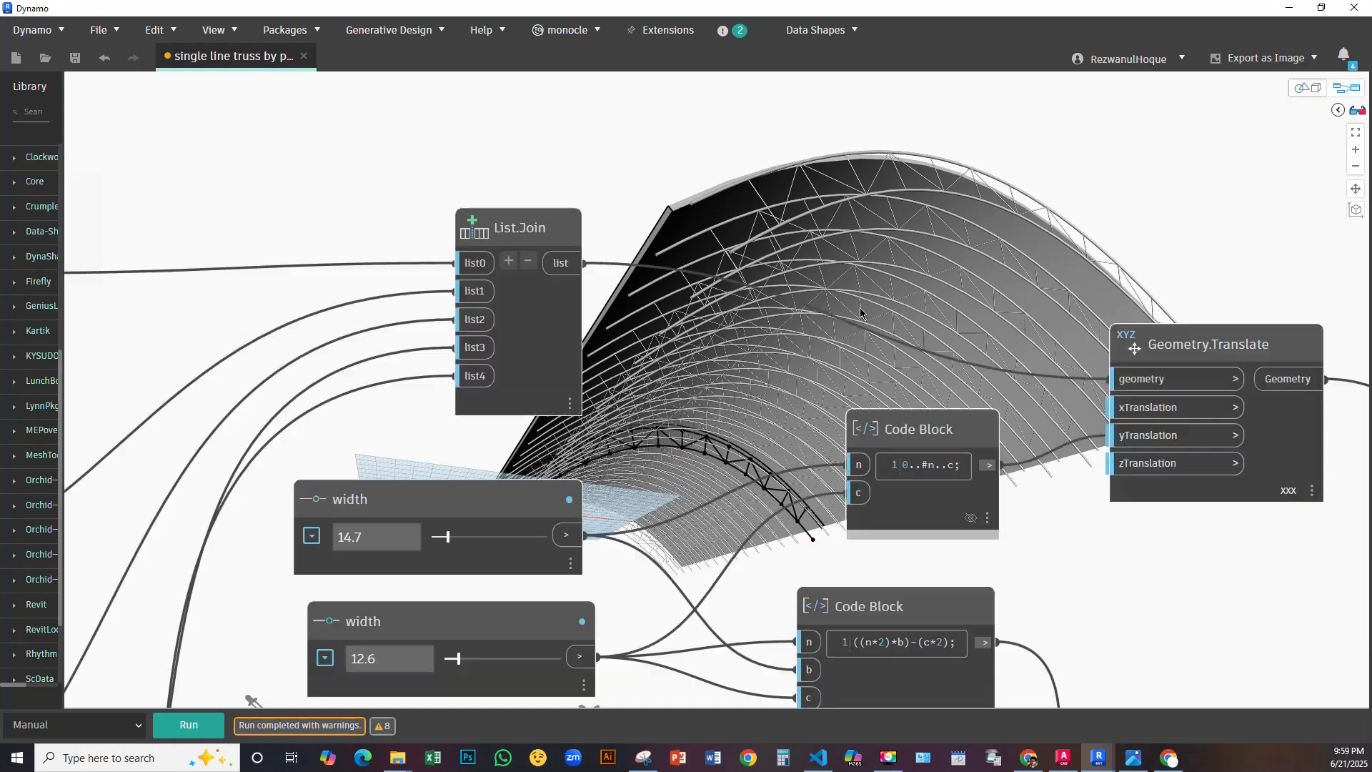
Set the lowest width slider to 5 and the middle one to 8.4, running the graph after each change
middle_click_drag(620, 547, 874, 162)
left_click_drag(683, 409, 680, 409)
left_click(173, 726)
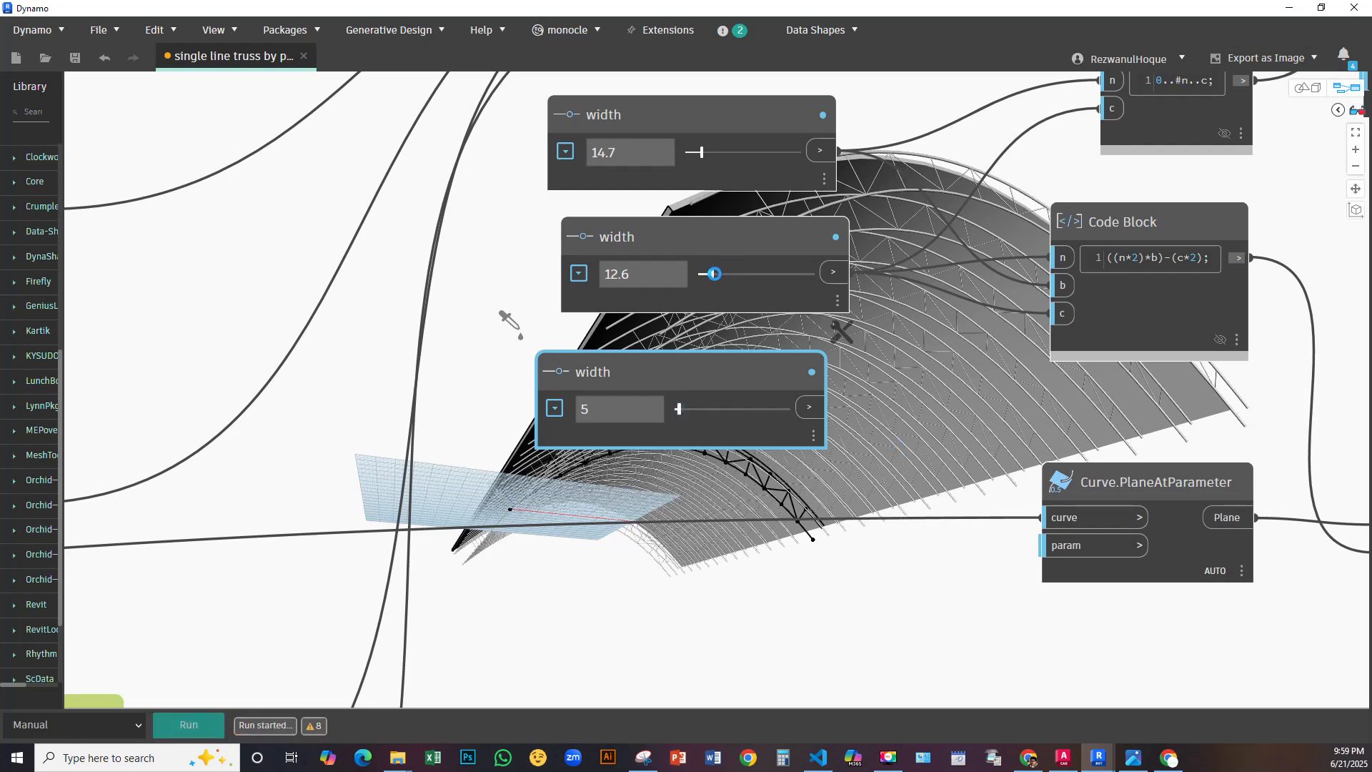
left_click_drag(713, 274, 705, 274)
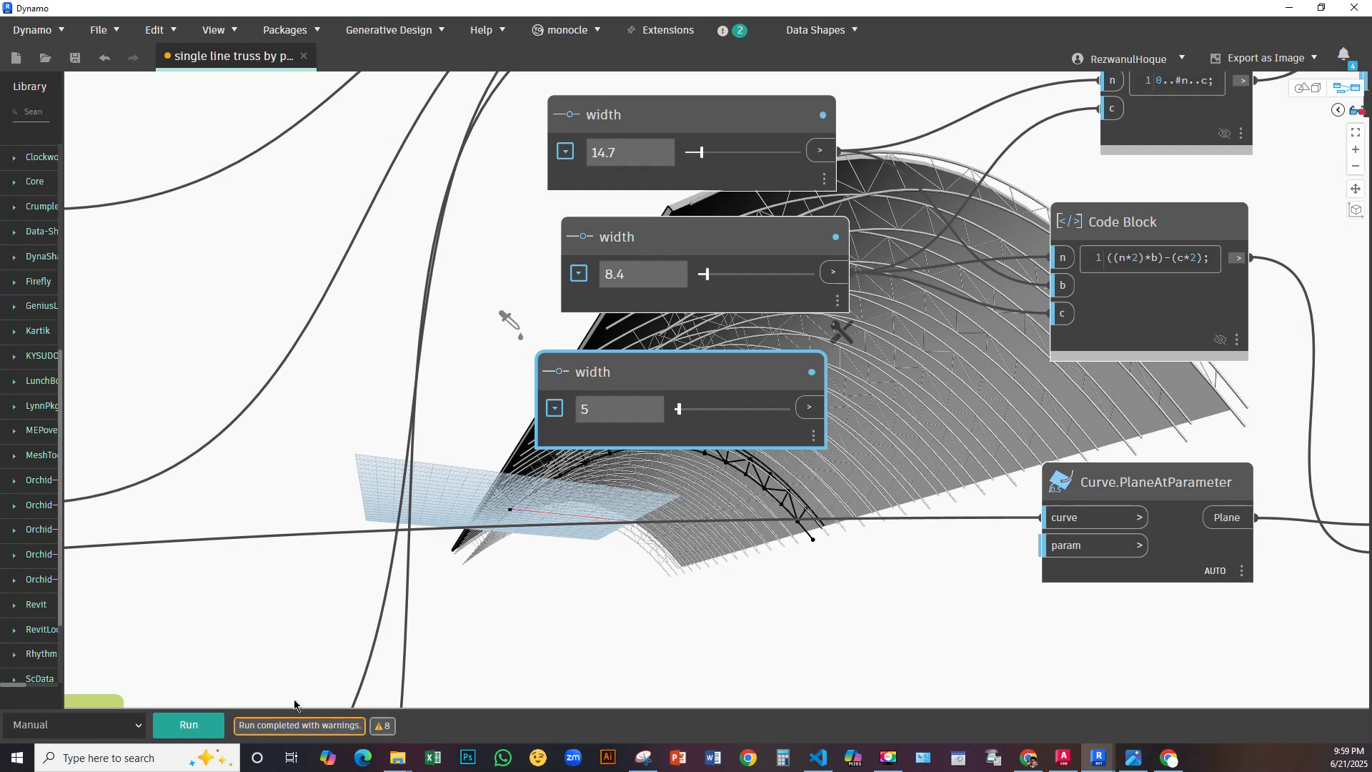
left_click(189, 724)
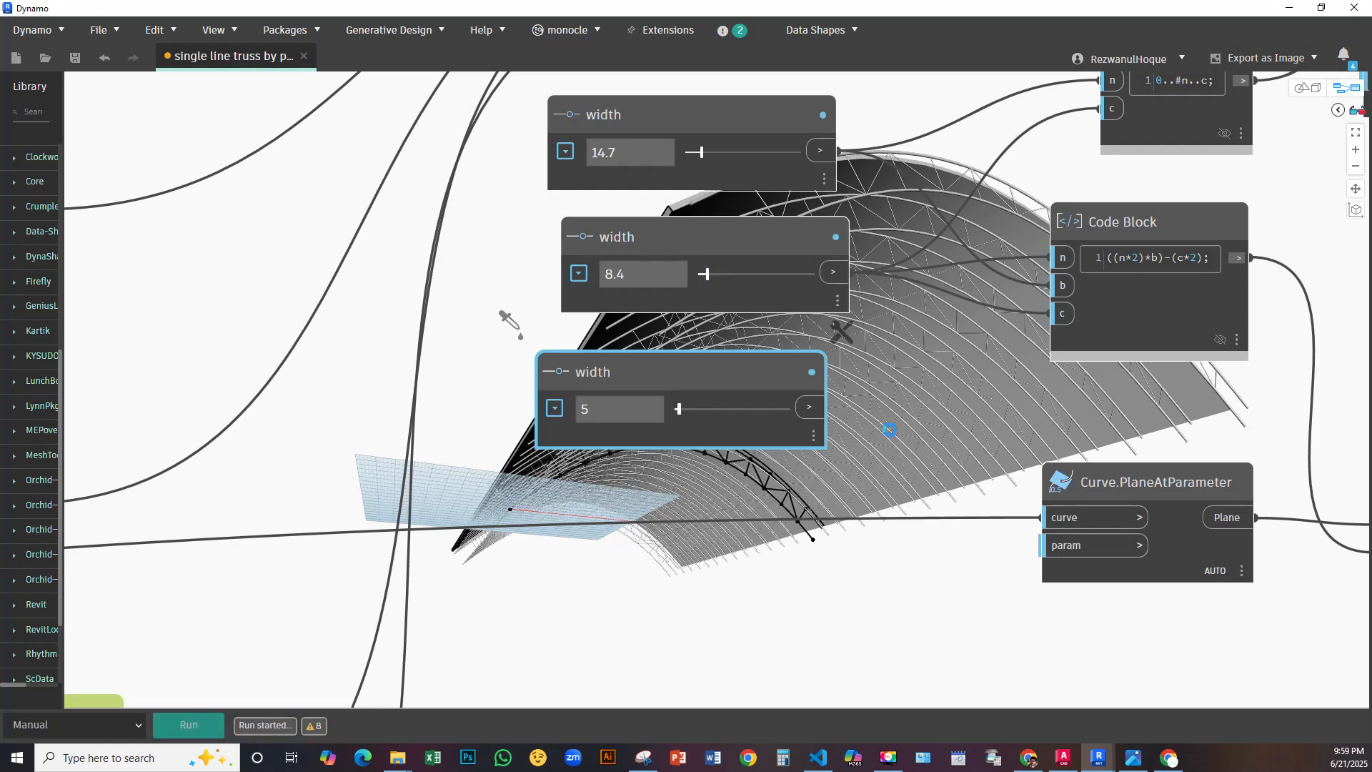
Set the truss number slider to 26 and run the graph
middle_click_drag(889, 427, 705, 355)
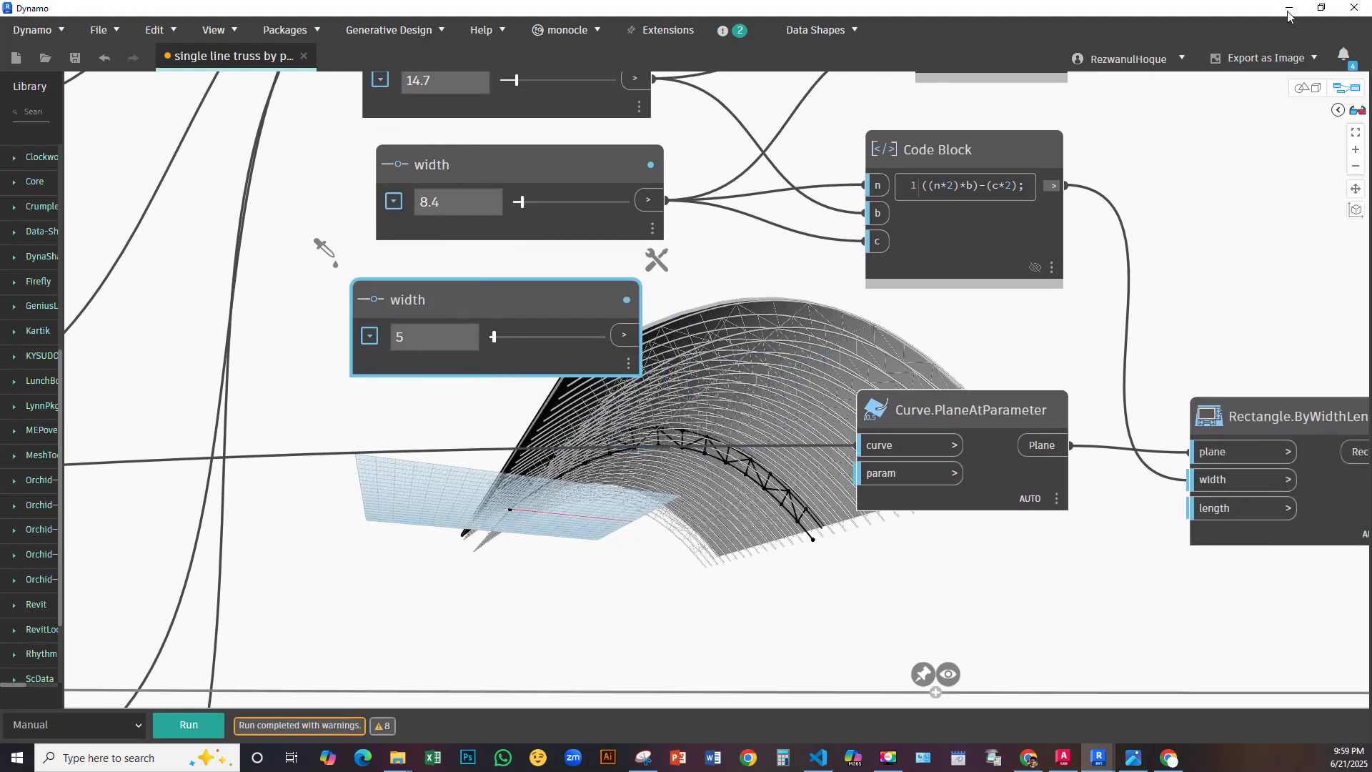
left_click(1307, 88)
scroll(793, 336, "up", 5)
middle_click_drag(769, 353, 745, 368)
right_click_drag(746, 368, 787, 320)
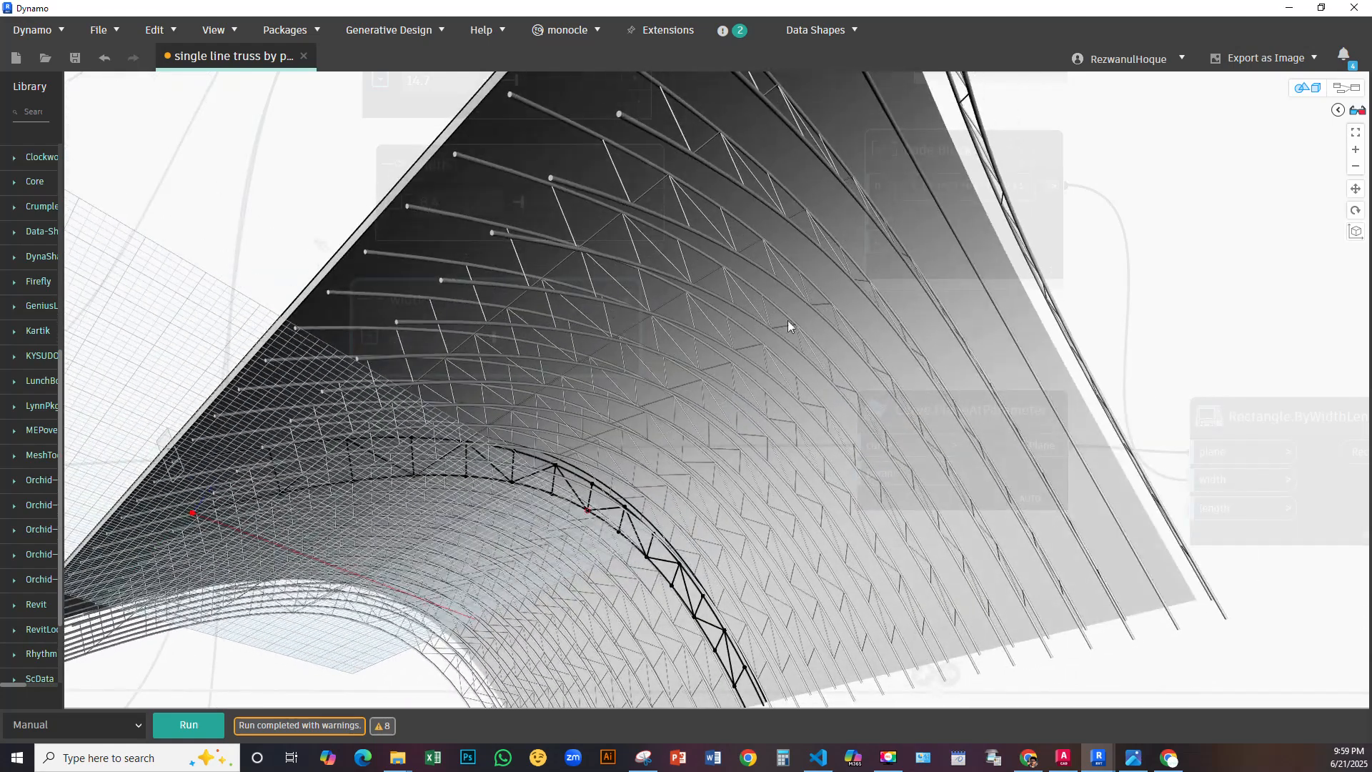
left_click(1306, 88)
scroll(800, 373, "down", 6)
middle_click_drag(516, 466, 1315, 443)
scroll(691, 332, "up", 5)
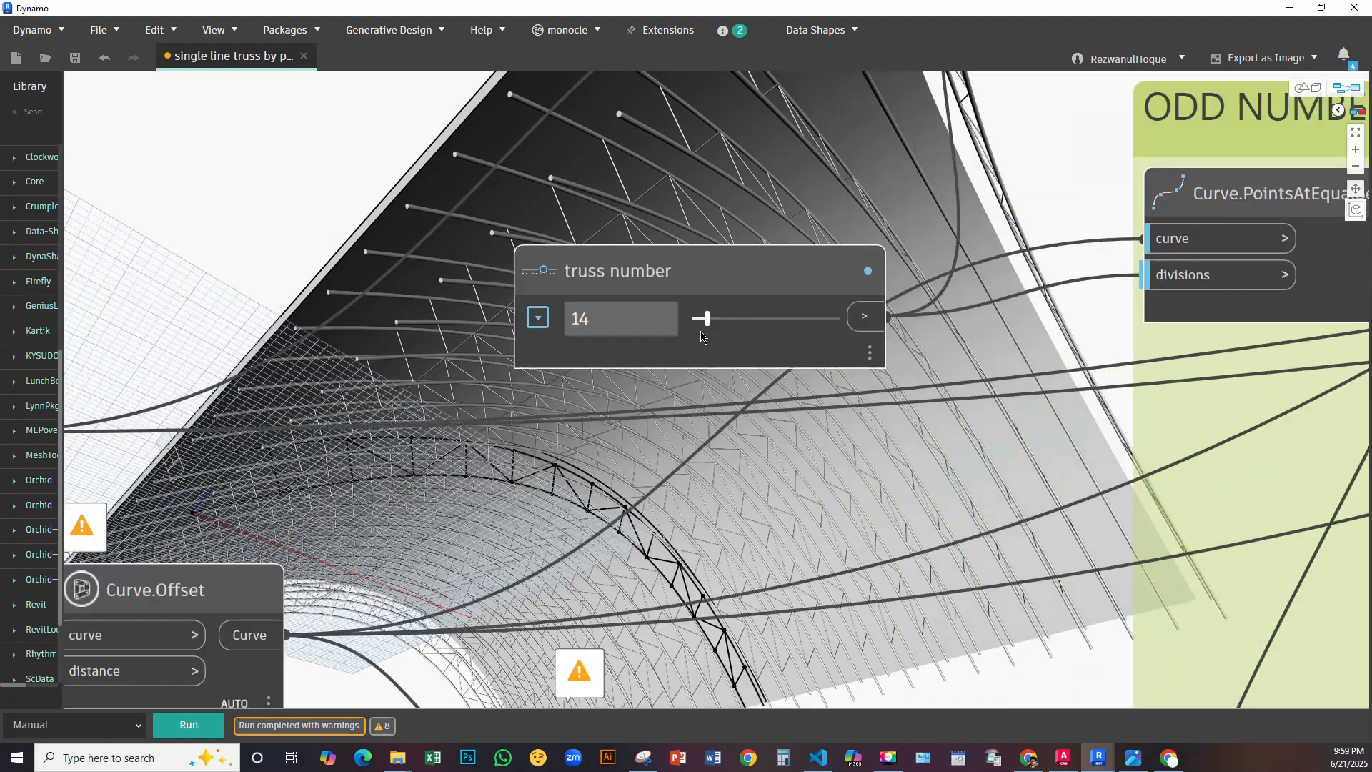
middle_click_drag(863, 428, 620, 351)
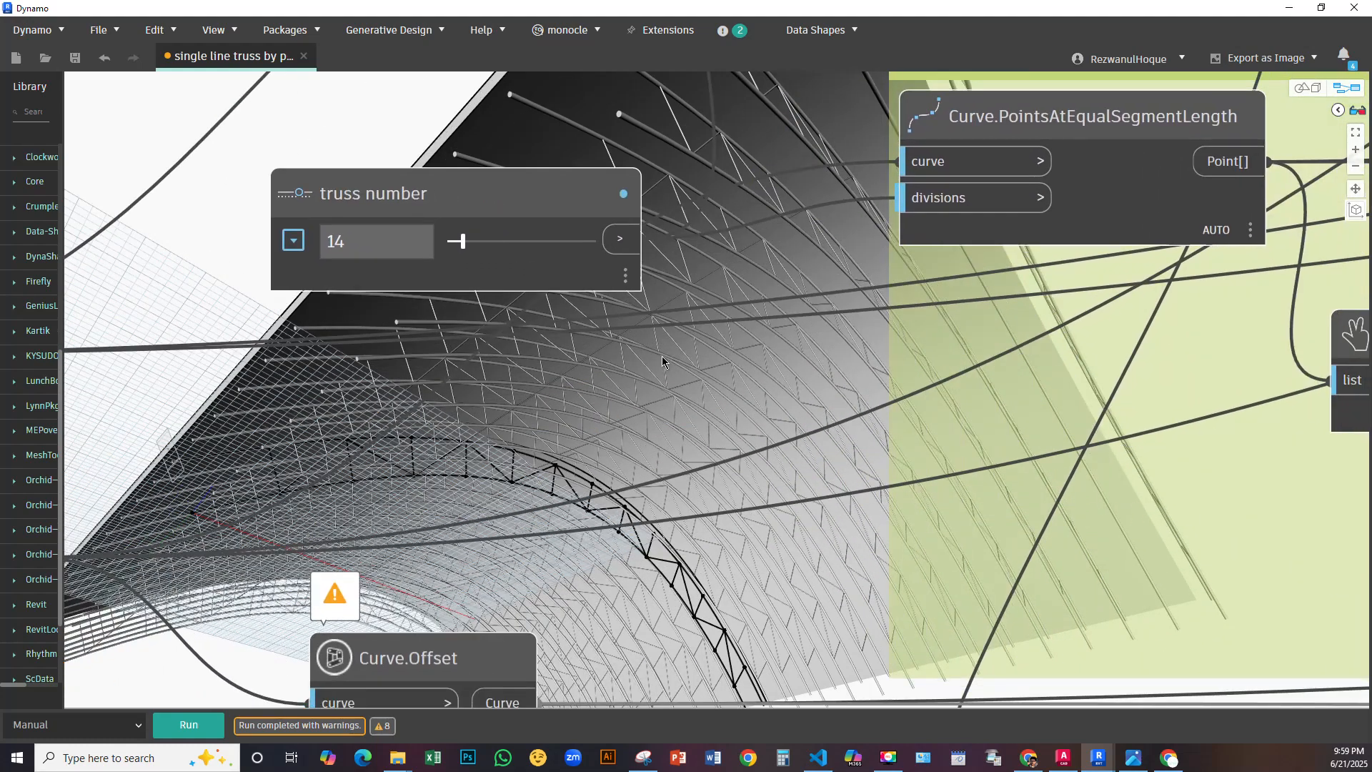
left_click_drag(463, 242, 481, 242)
left_click(180, 727)
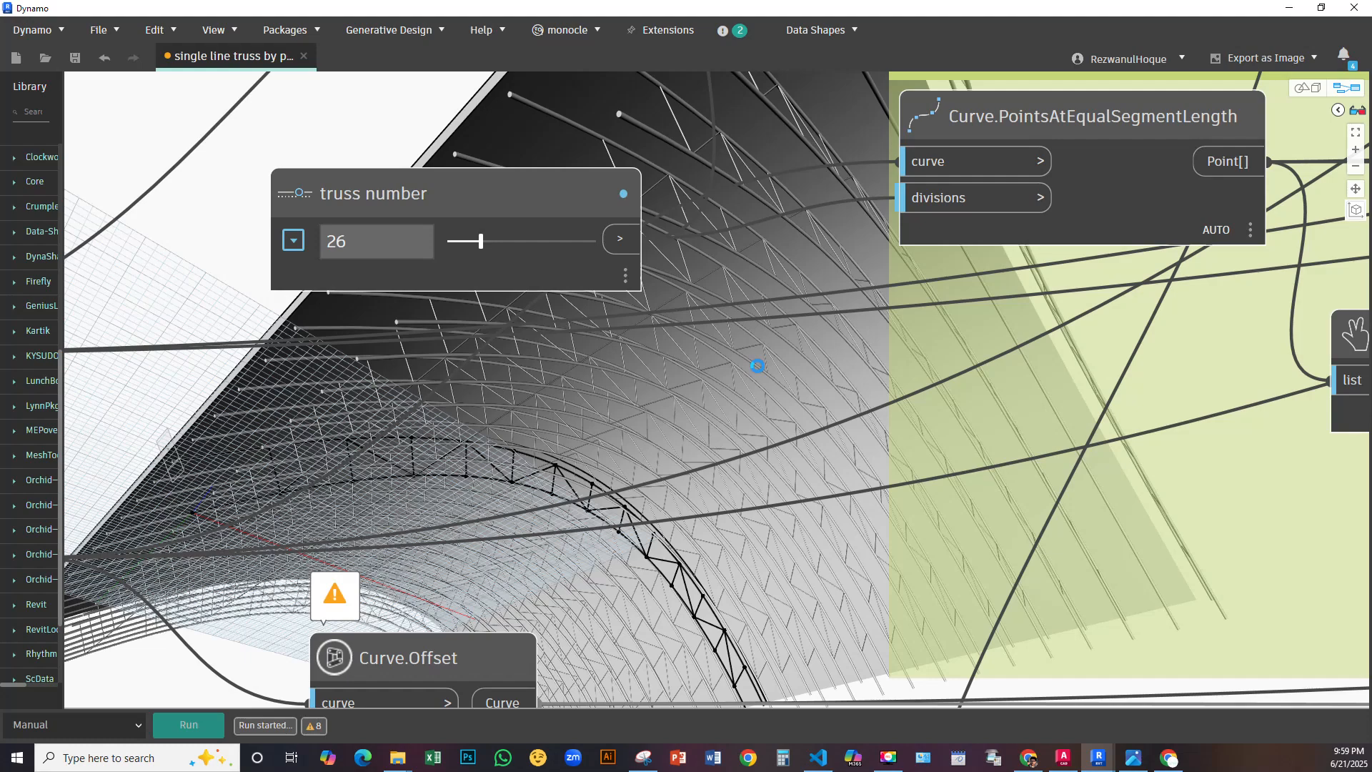
Set the truss height slider to 15 and run the graph
middle_click_drag(704, 371, 1098, 269)
scroll(854, 303, "down", 3)
middle_click_drag(636, 398, 1020, 377)
scroll(645, 298, "up", 3)
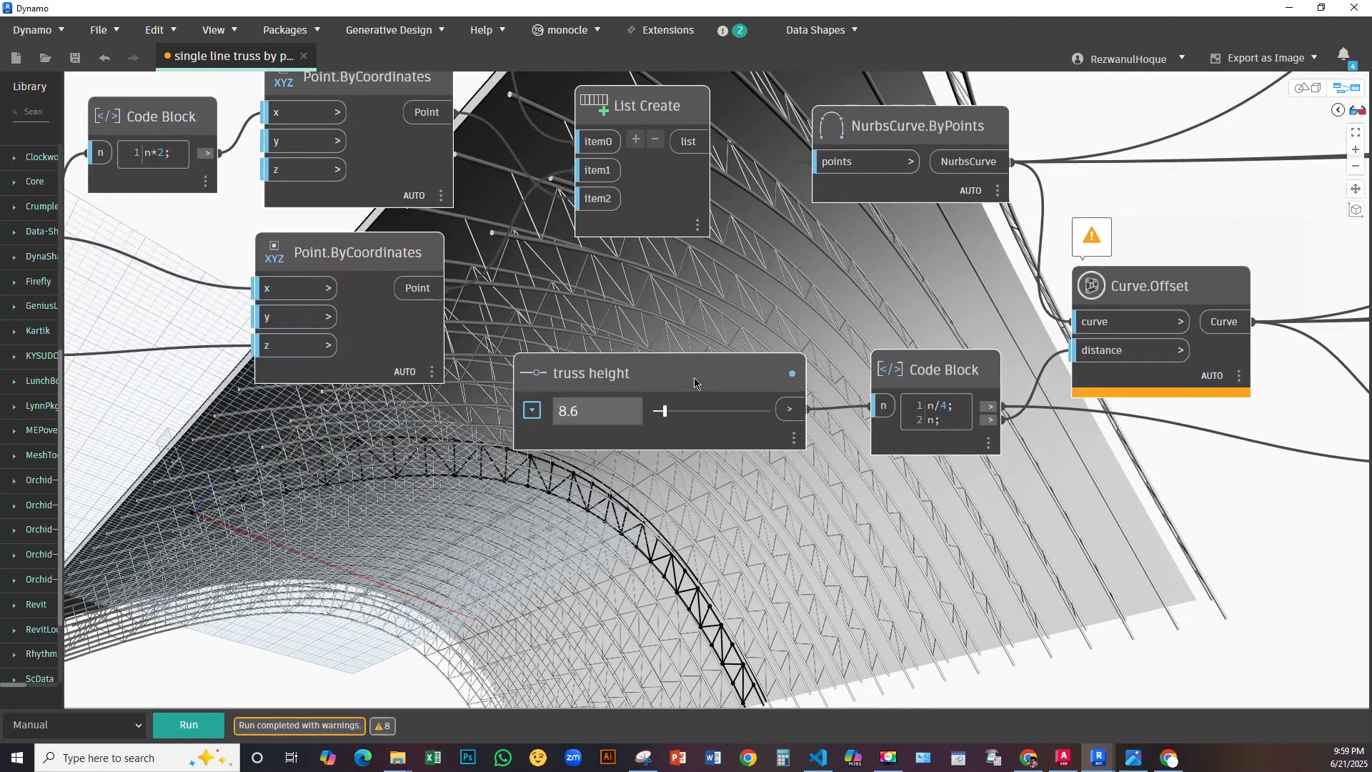
left_click_drag(664, 412, 670, 412)
left_click(188, 725)
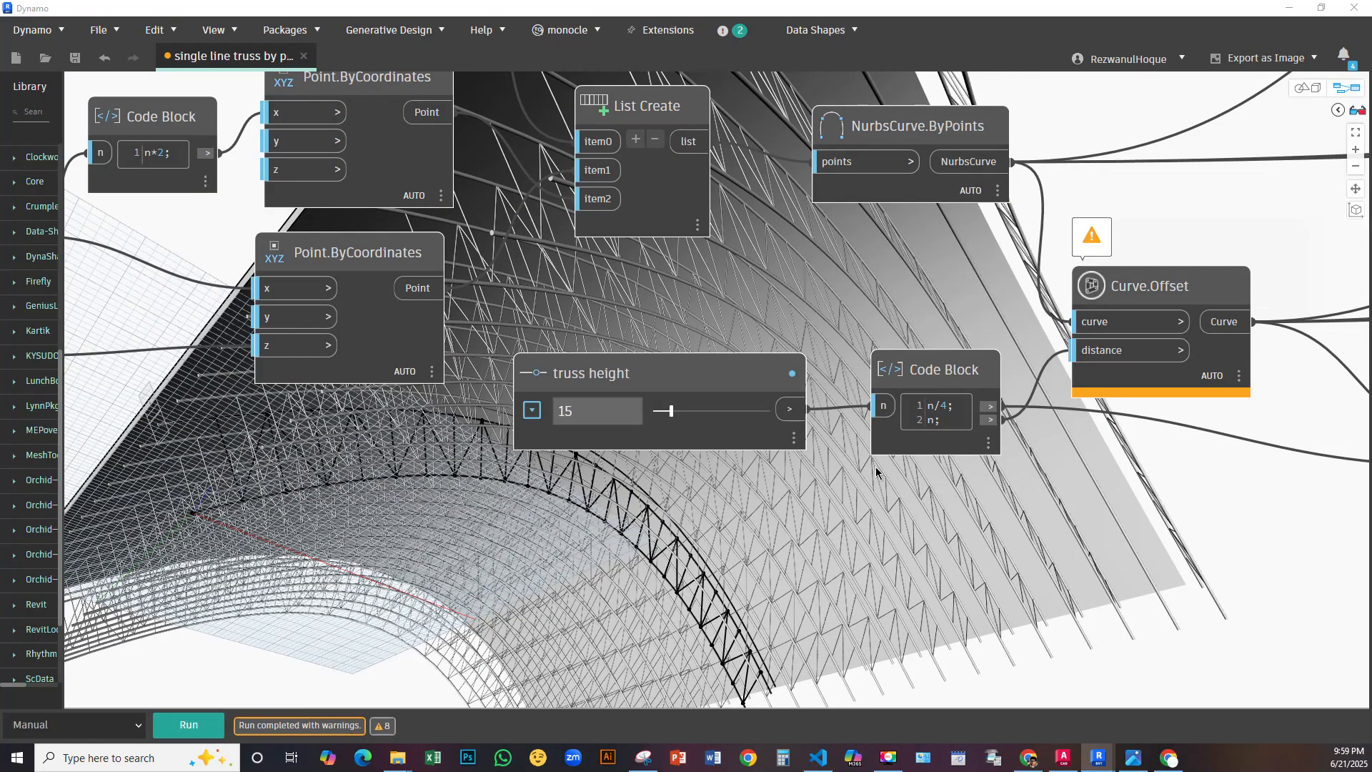
Set the arch slider below the lenght slider to 21.5 and run the graph
middle_click_drag(614, 451, 1213, 414)
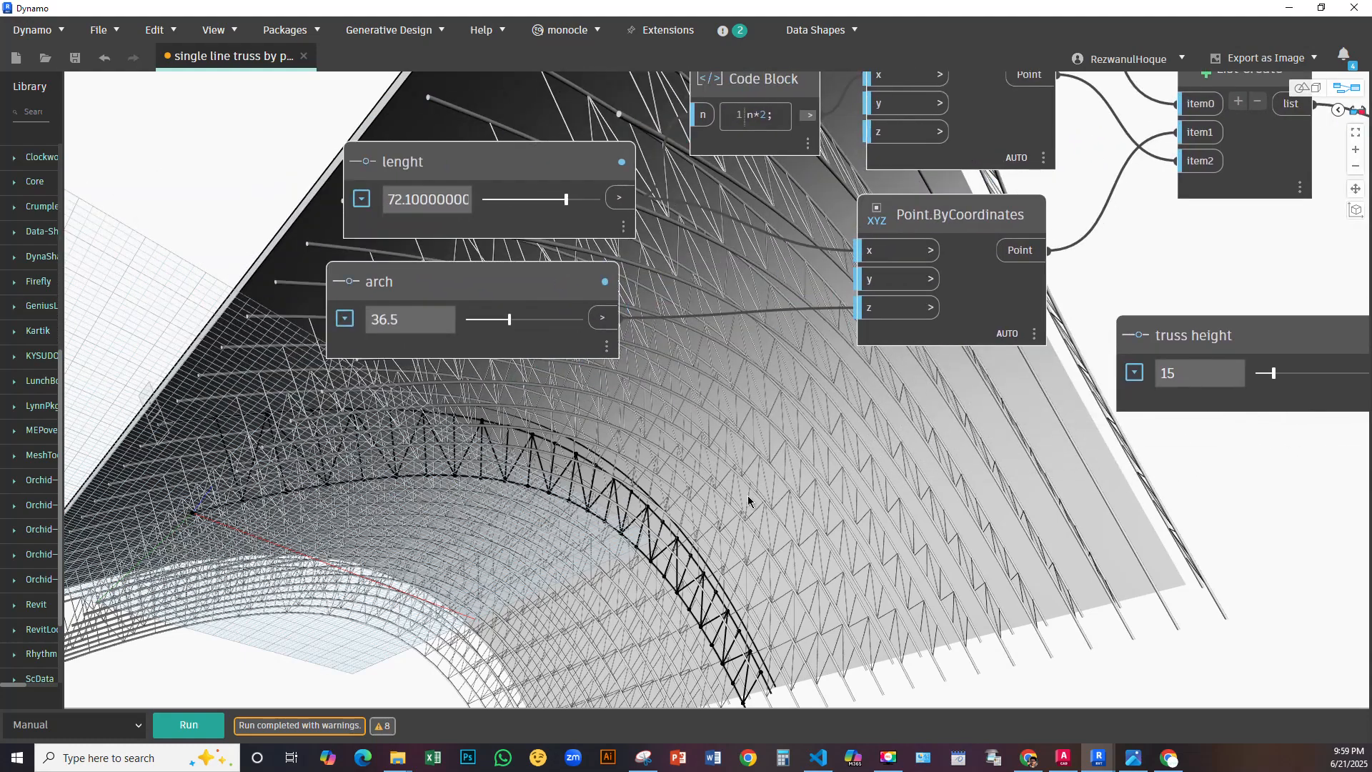
middle_click_drag(682, 500, 1053, 520)
middle_click_drag(882, 301, 463, 431)
scroll(469, 421, "down", 5)
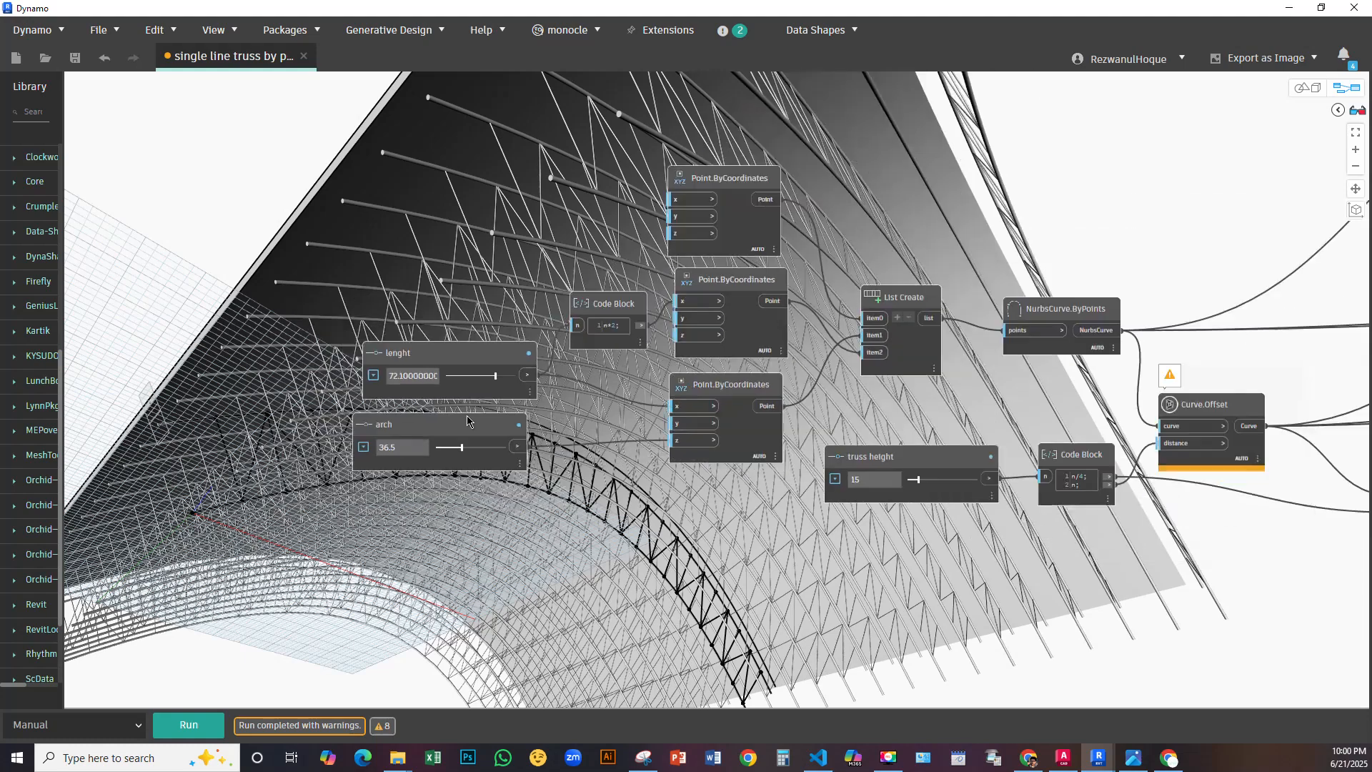
left_click(1304, 88)
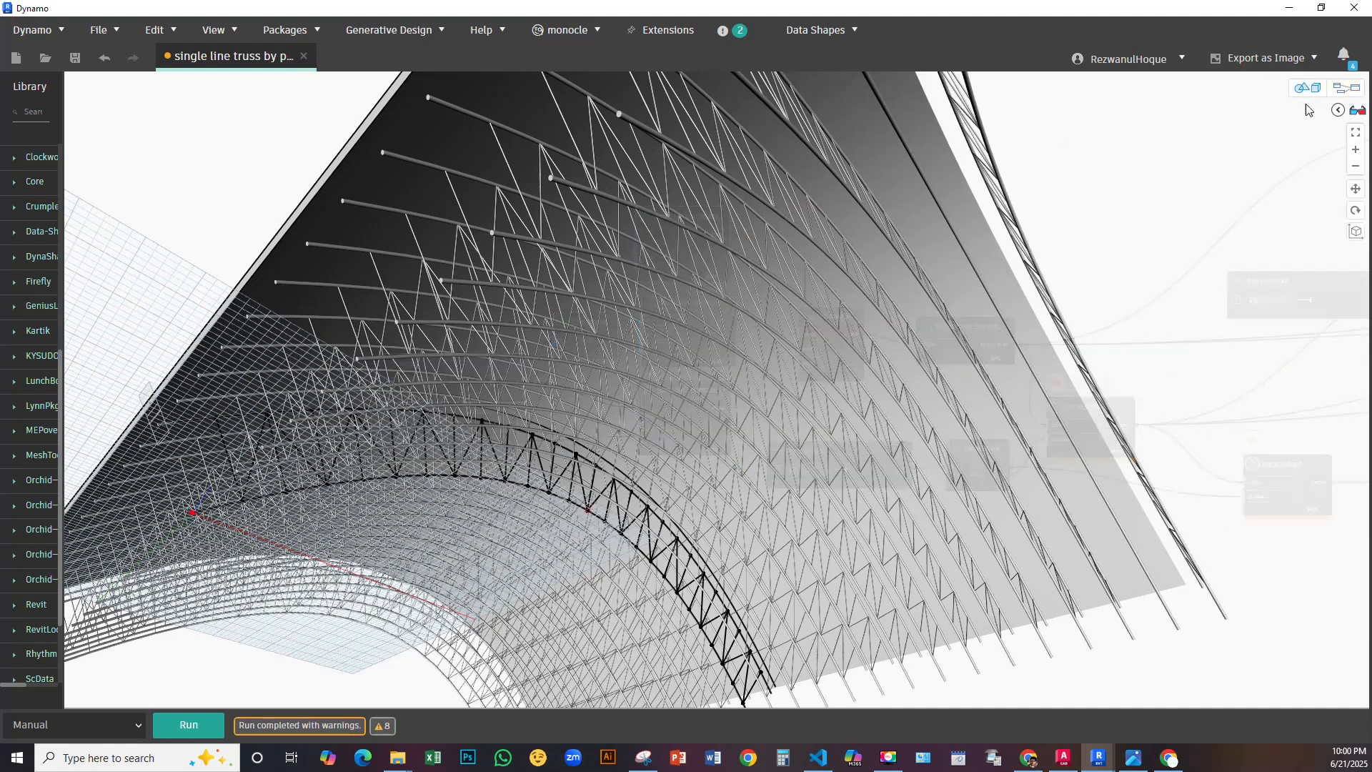
left_click(1346, 88)
middle_click_drag(743, 408, 908, 338)
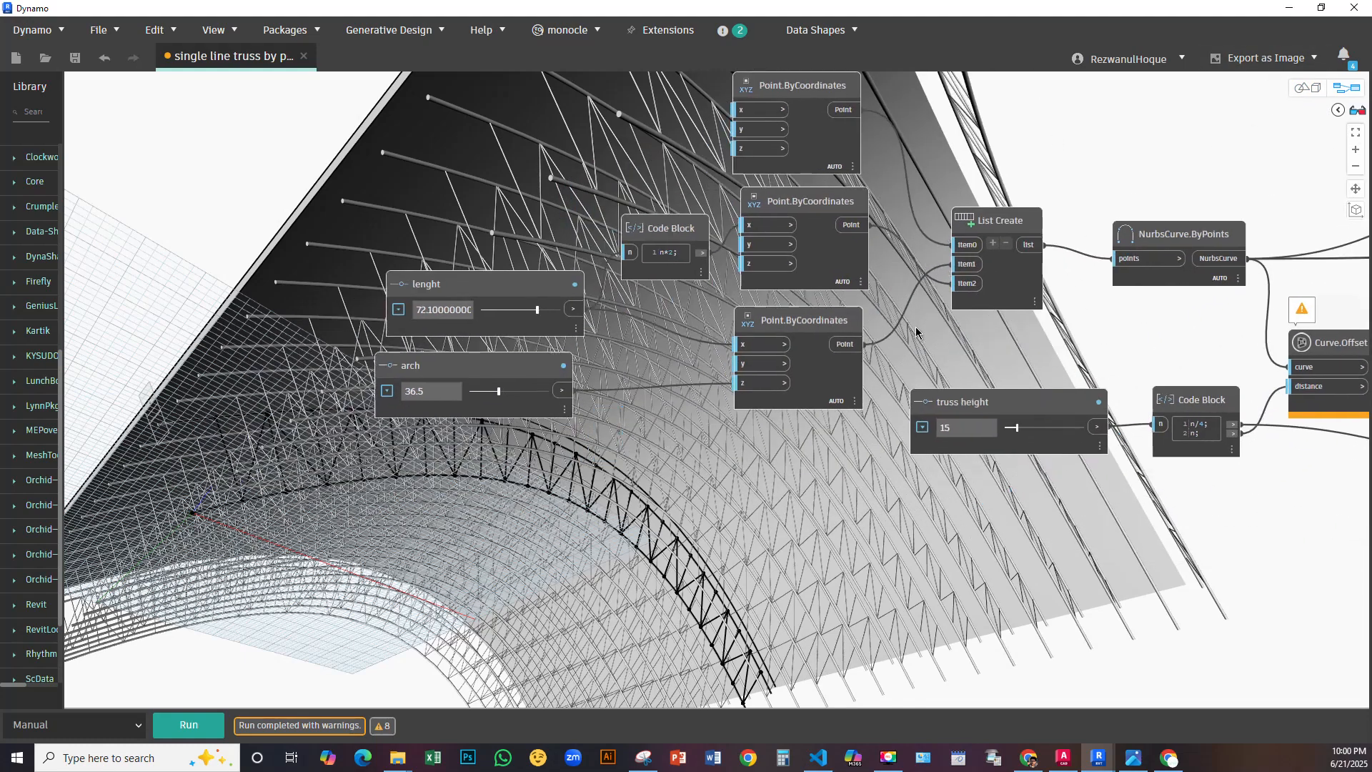
scroll(597, 450, "up", 4)
left_click_drag(438, 362, 419, 361)
left_click(198, 726)
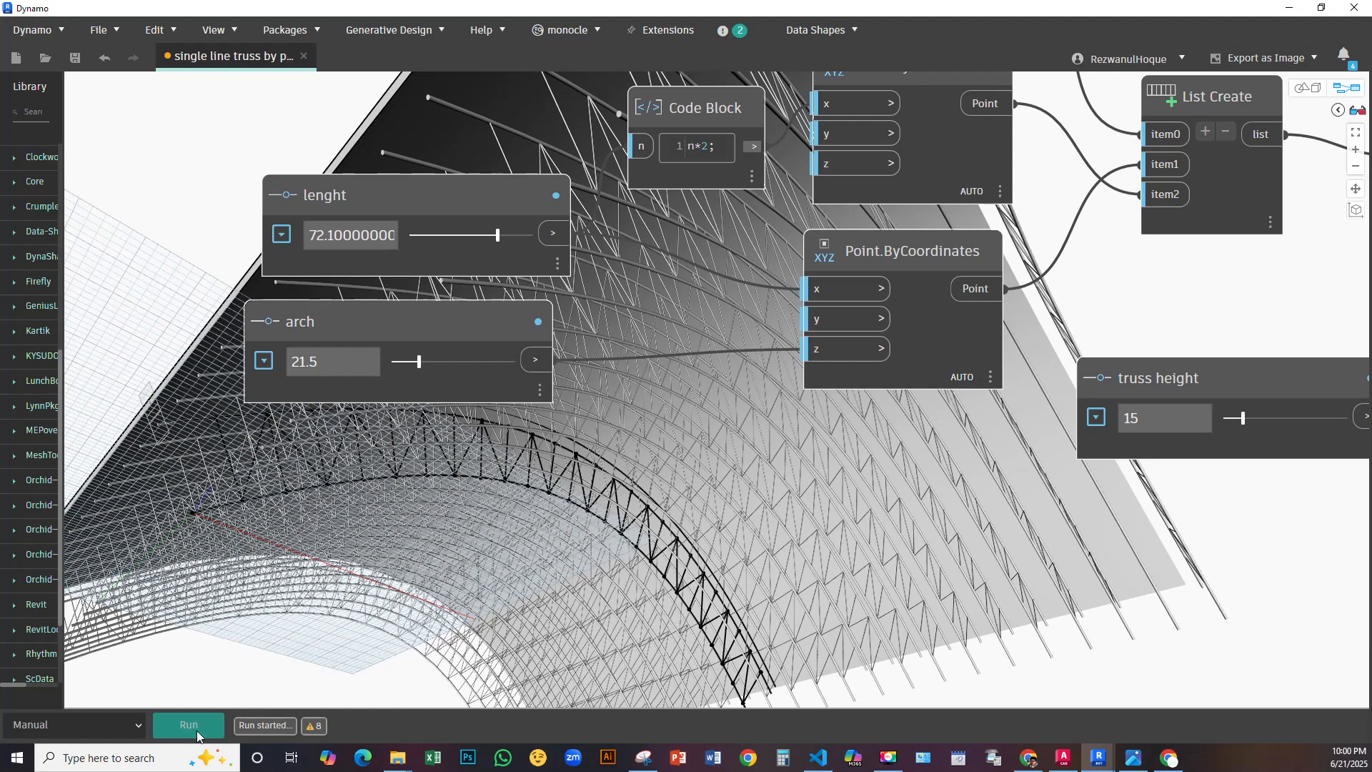
Examine the flattened truss arch in the 3D preview and review the node graph from the input sliders through its groups
left_click(1302, 87)
right_click_drag(952, 371, 969, 321)
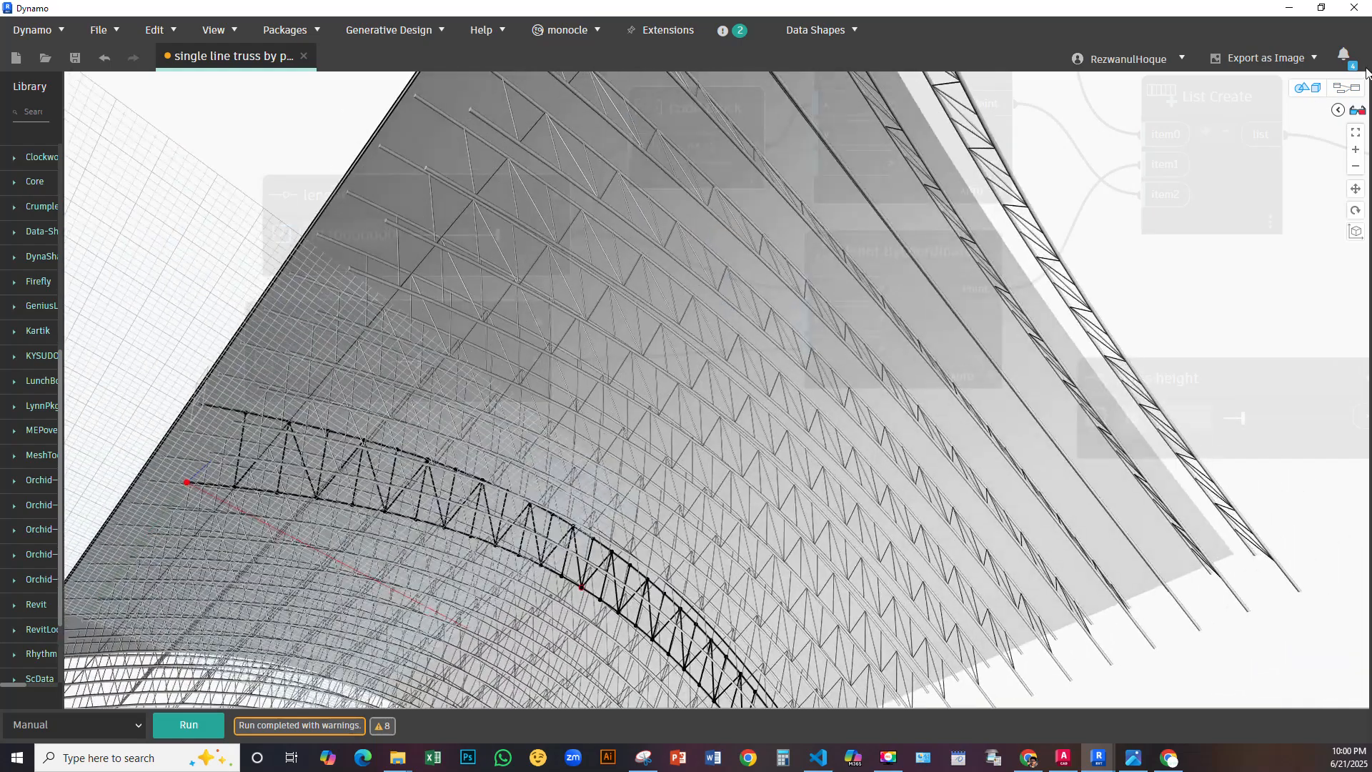
left_click(1308, 88)
scroll(620, 356, "down", 3)
scroll(620, 356, "down", 3)
middle_click_drag(611, 419, 595, 601)
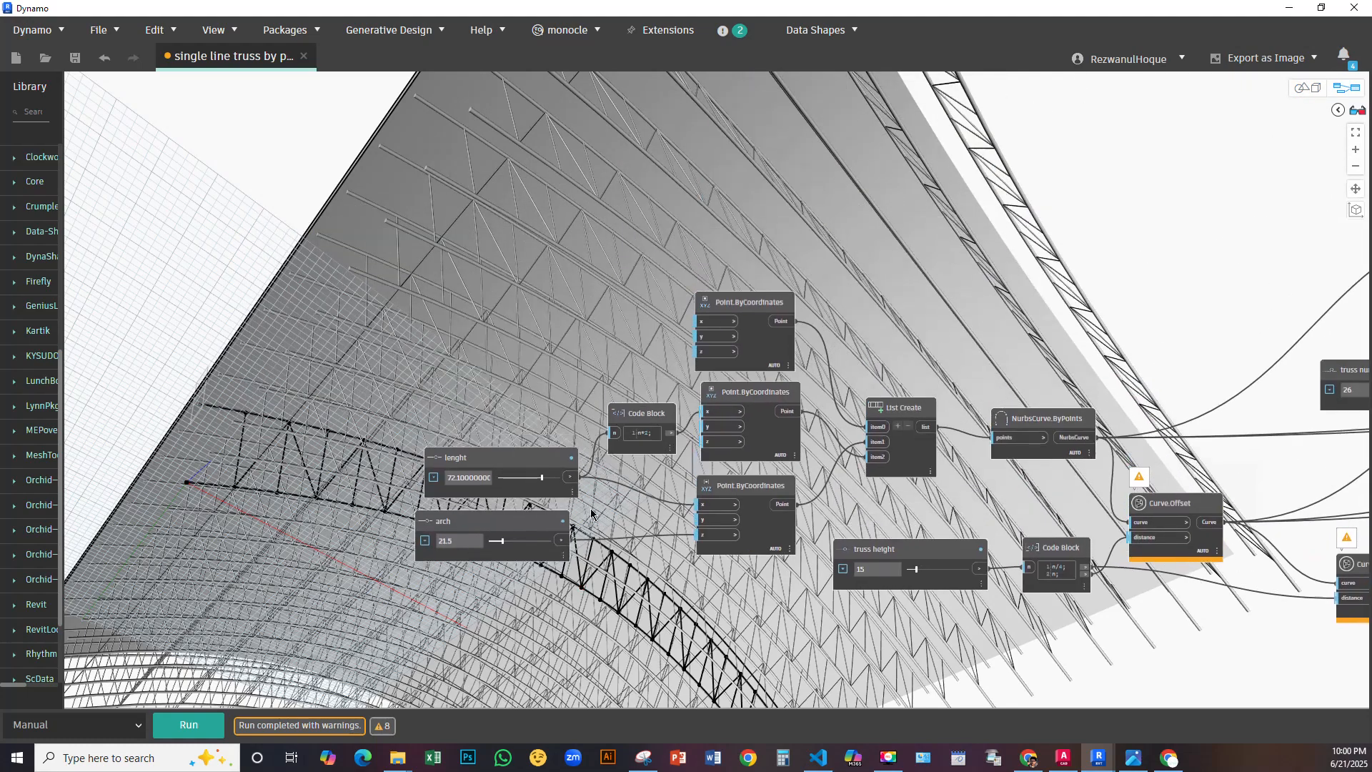
scroll(530, 340, "down", 4)
scroll(670, 479, "up", 4)
scroll(671, 479, "up", 1)
middle_click_drag(872, 421, 511, 326)
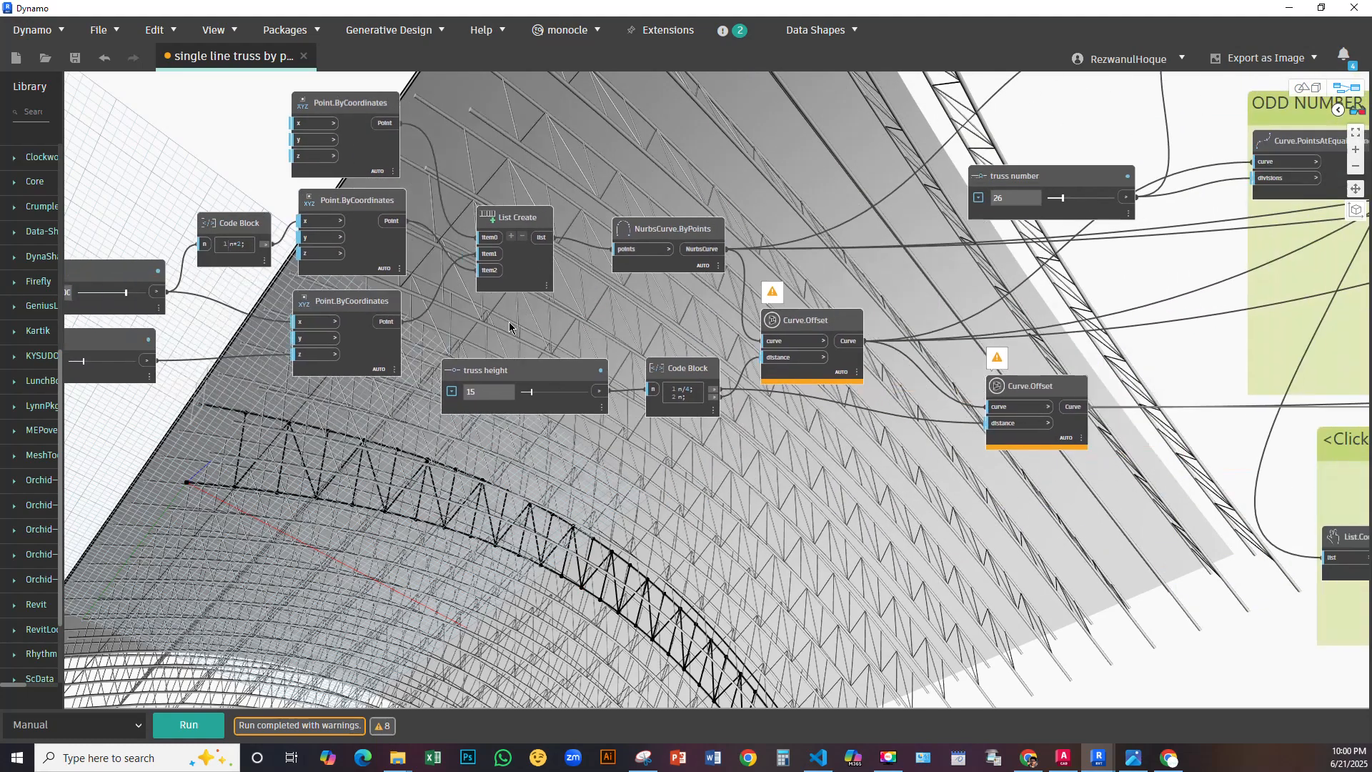
scroll(707, 366, "down", 3)
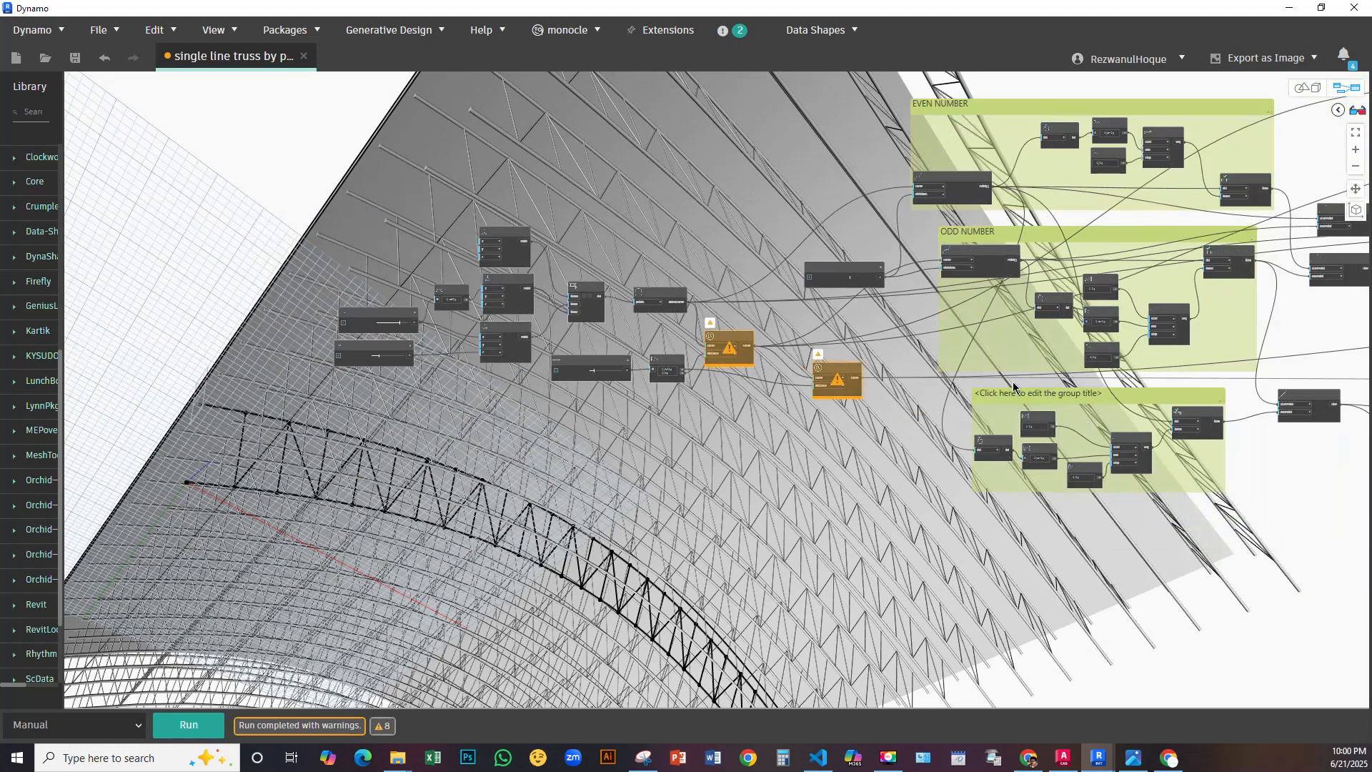
middle_click_drag(890, 471, 549, 486)
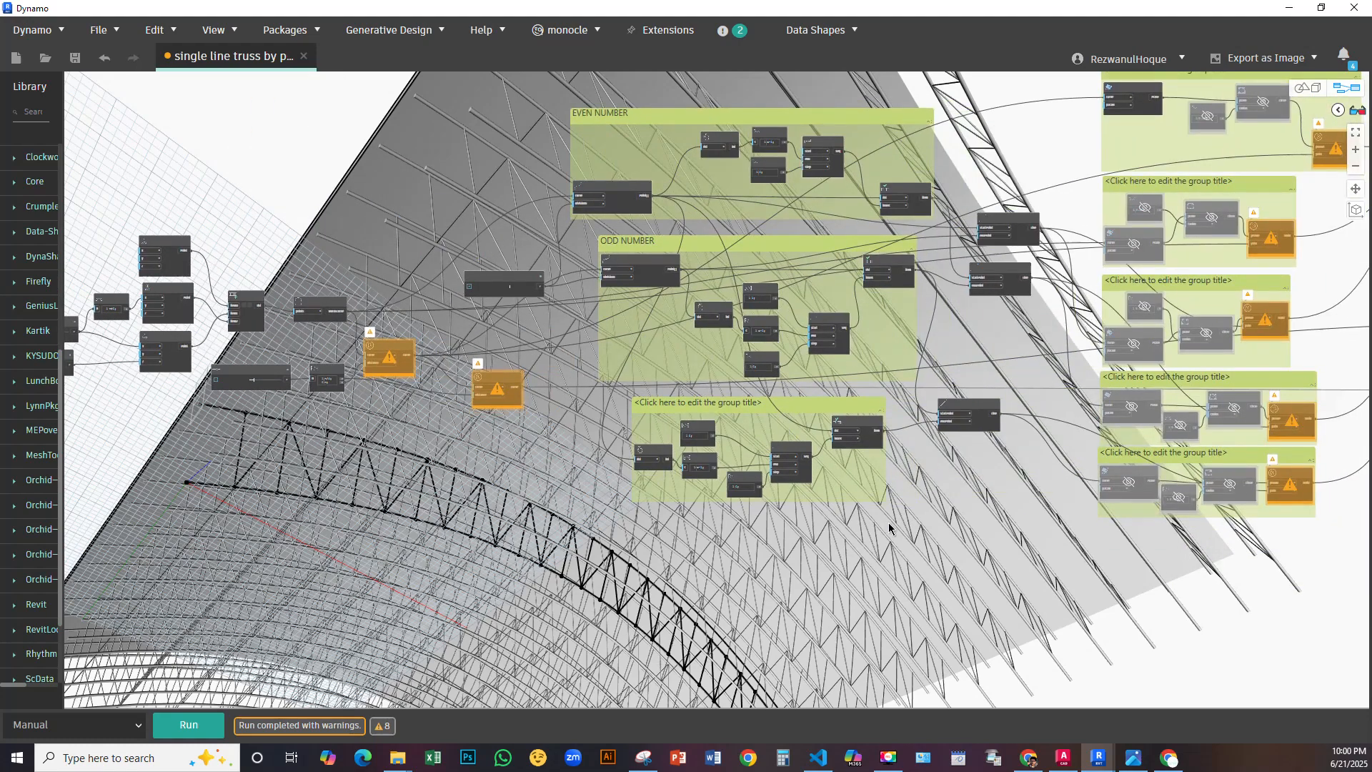
scroll(890, 529, "down", 3)
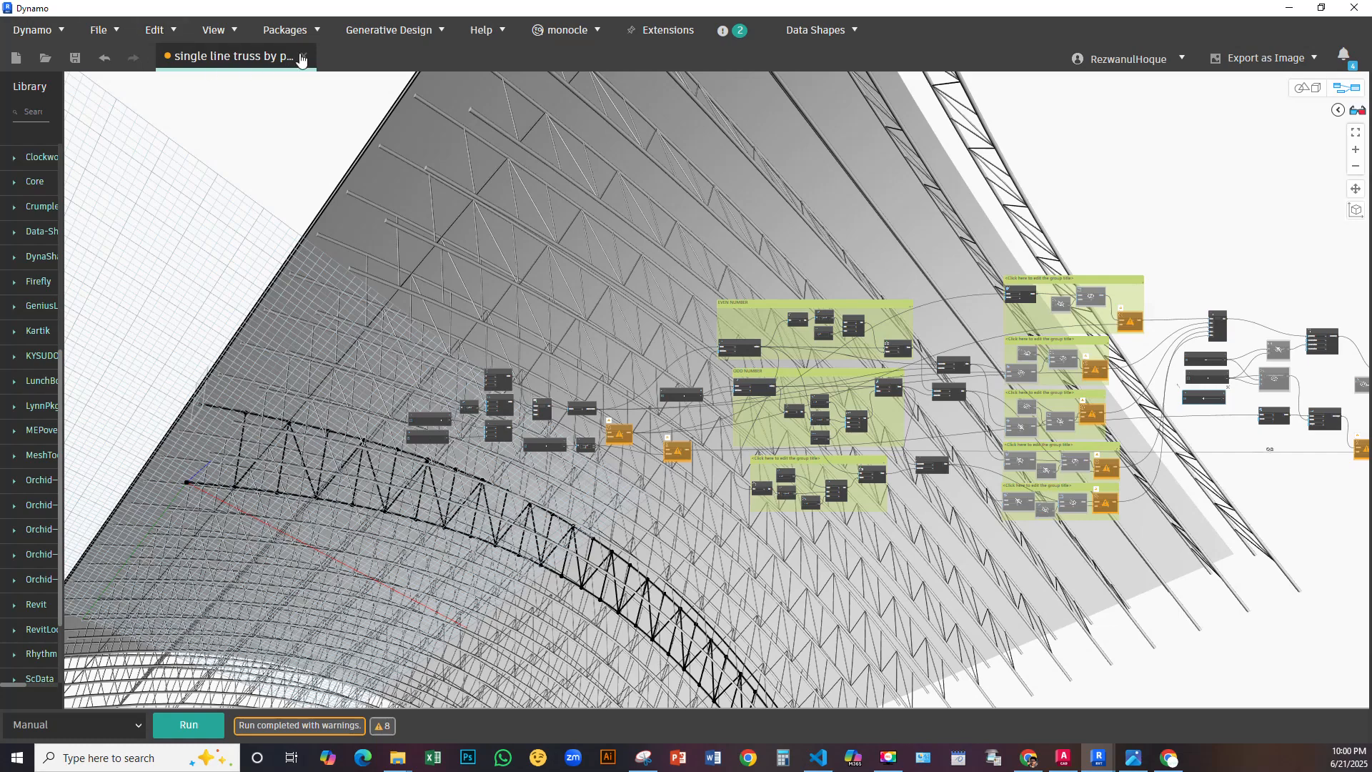
Save and close the single line truss graph, and create a new blank workspace
left_click(75, 59)
left_click(303, 56)
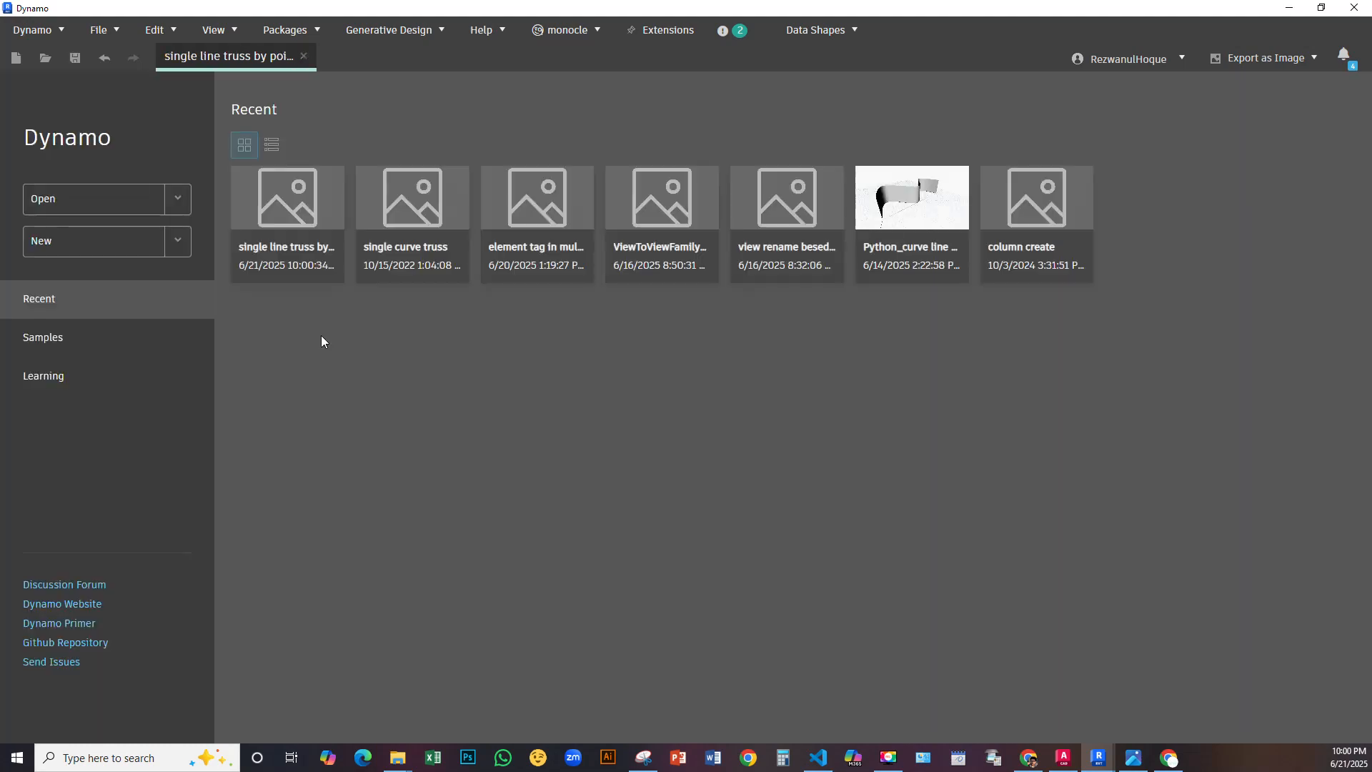
left_click(113, 250)
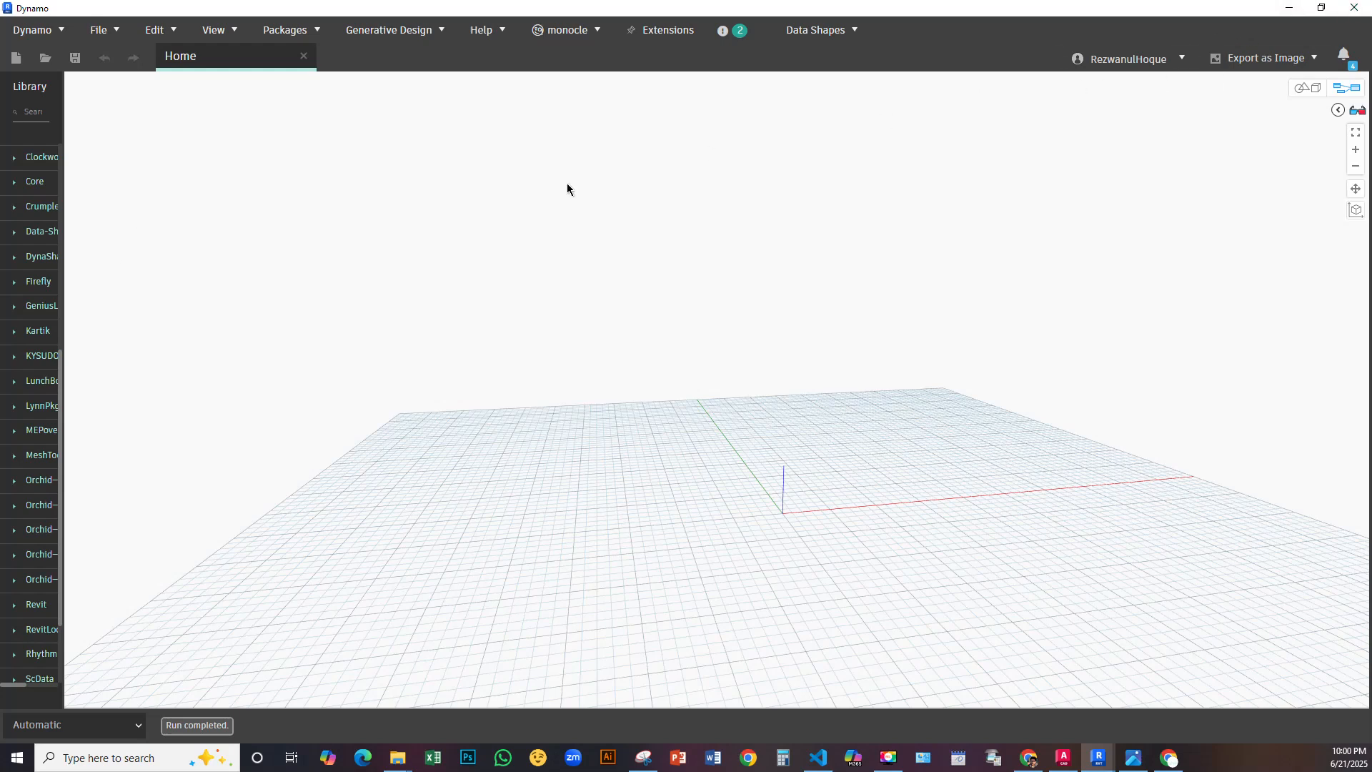
Switch from Dynamo to the Revit project's Level 1 floor plan
left_click(1290, 12)
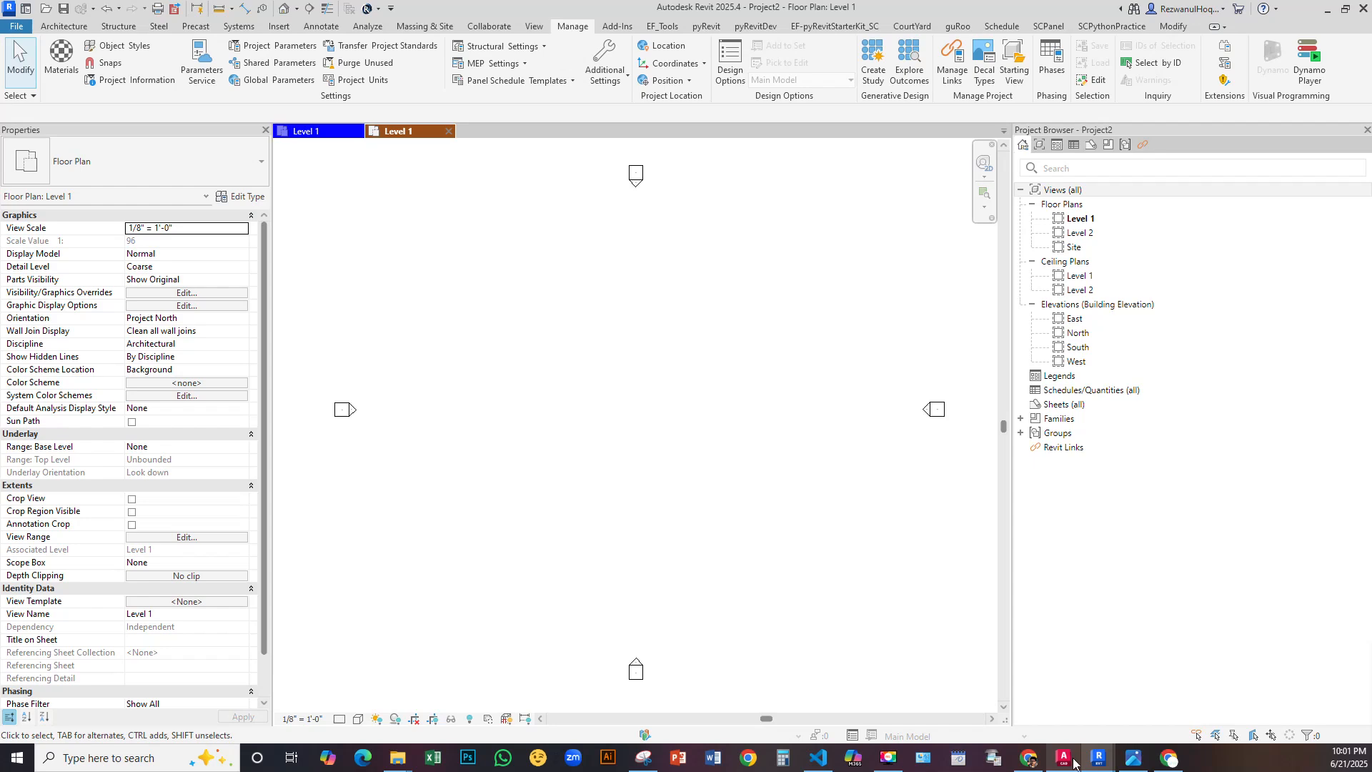
mouse_move(1098, 755)
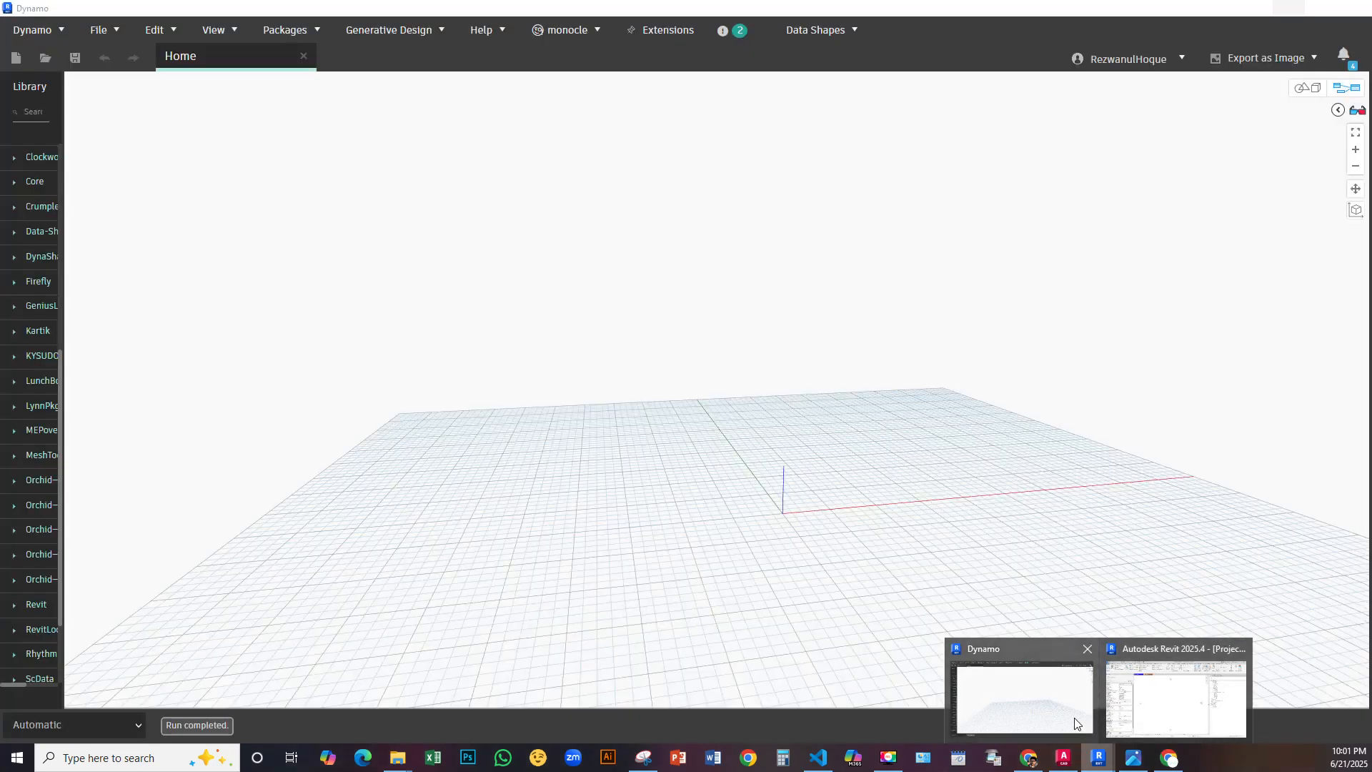
Switch back to Dynamo, close the blank workspace and create a new one
left_click(1039, 697)
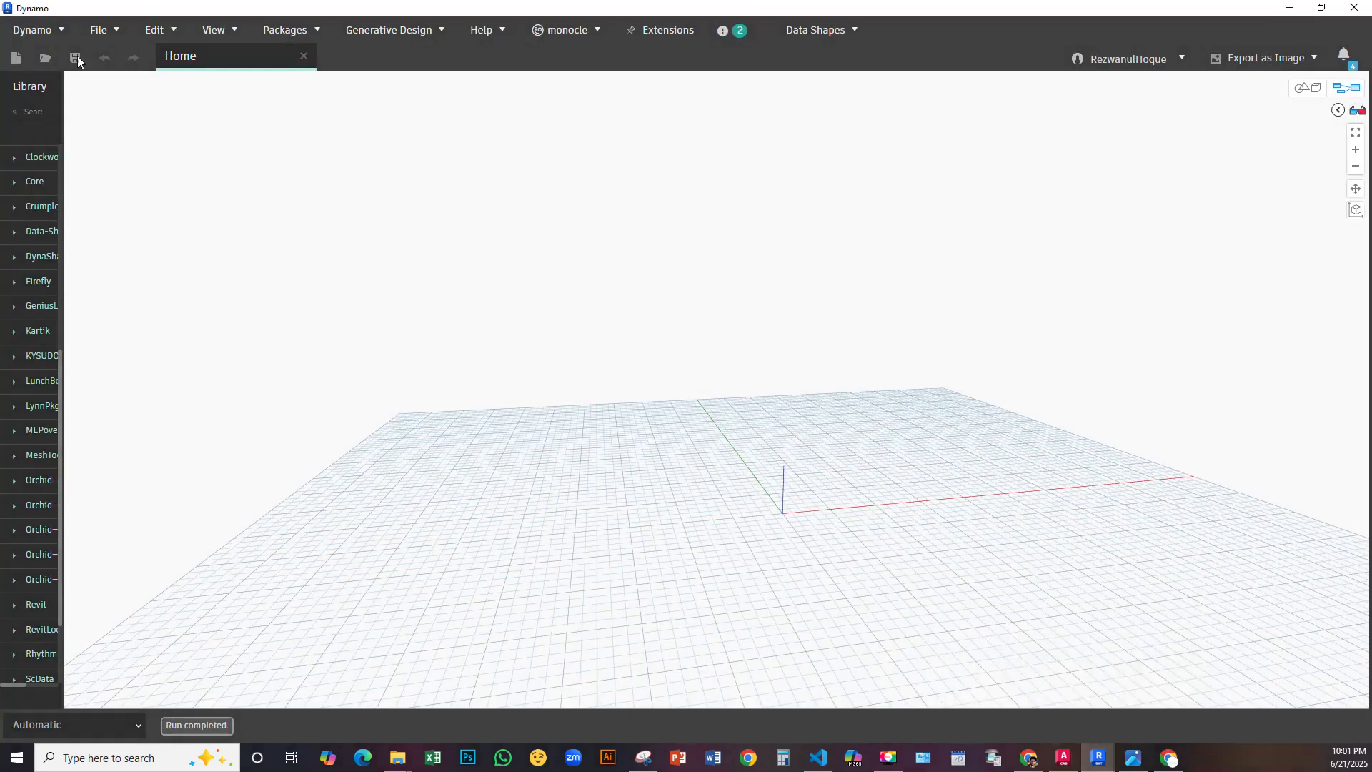
left_click(303, 56)
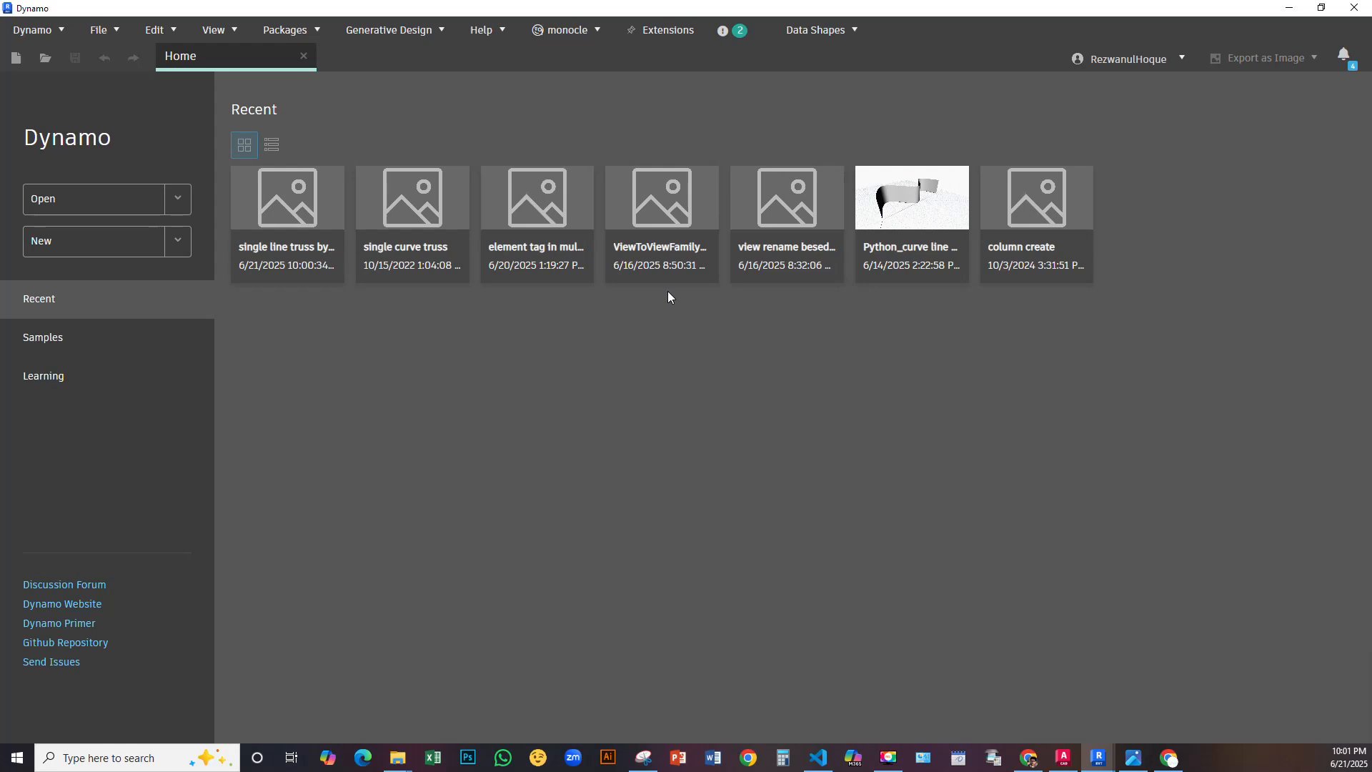
left_click(82, 243)
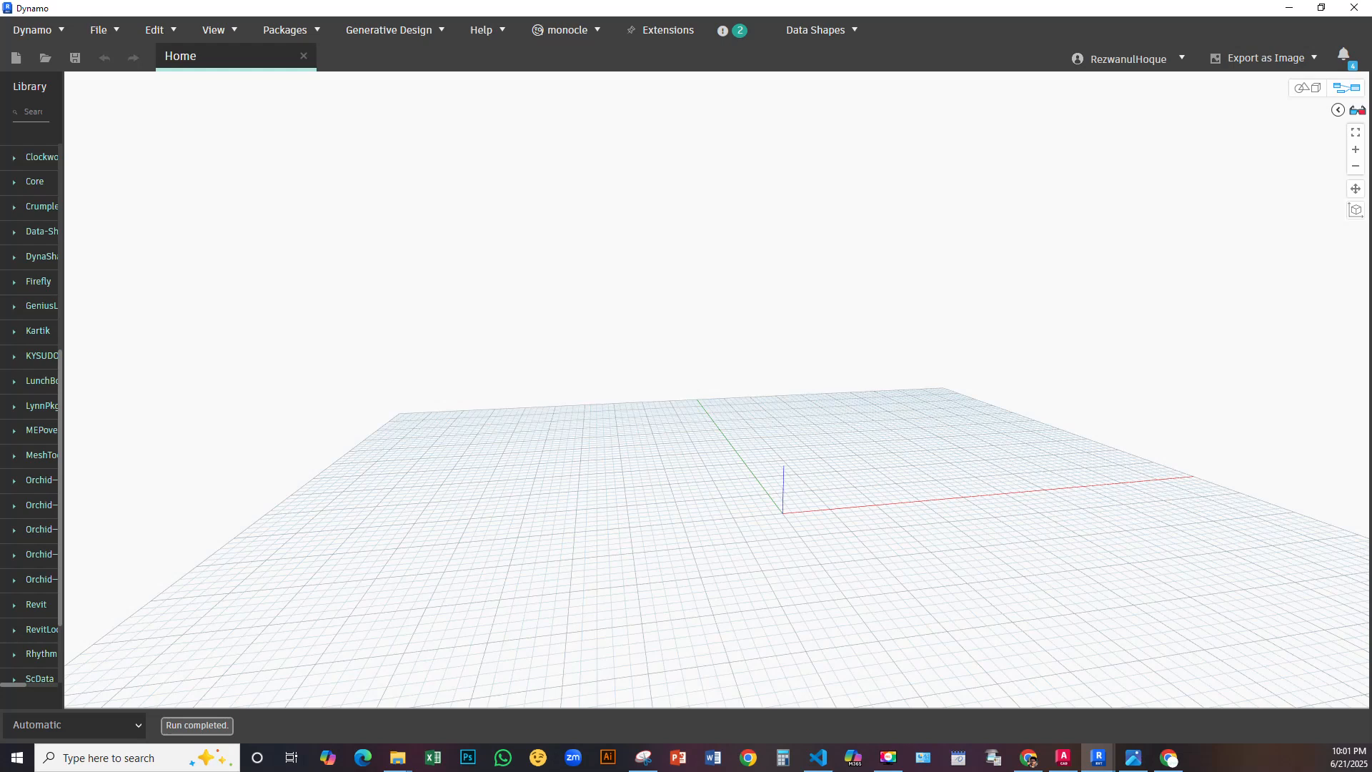
Add a Point.ByCoordinates (x, y, z) node and place it in the upper part of the canvas
right_click(418, 321)
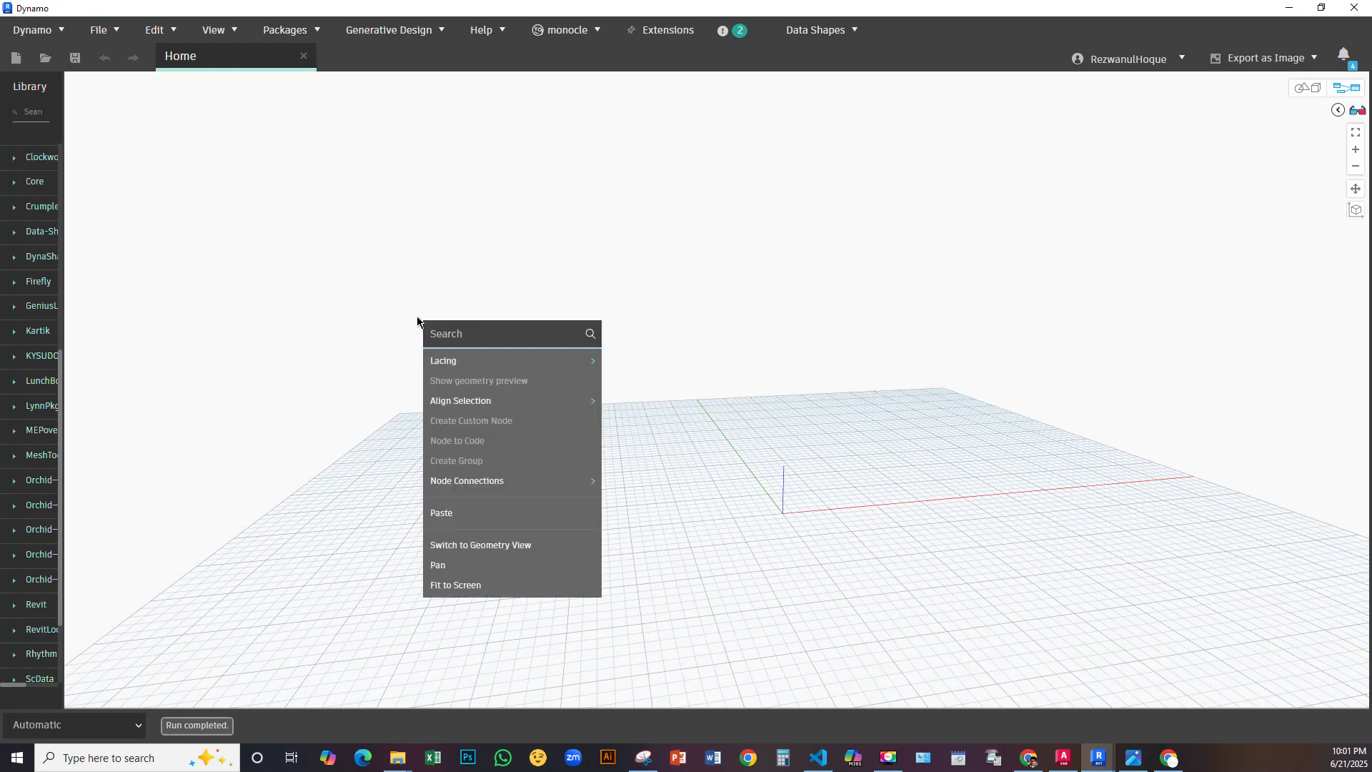
type("point")
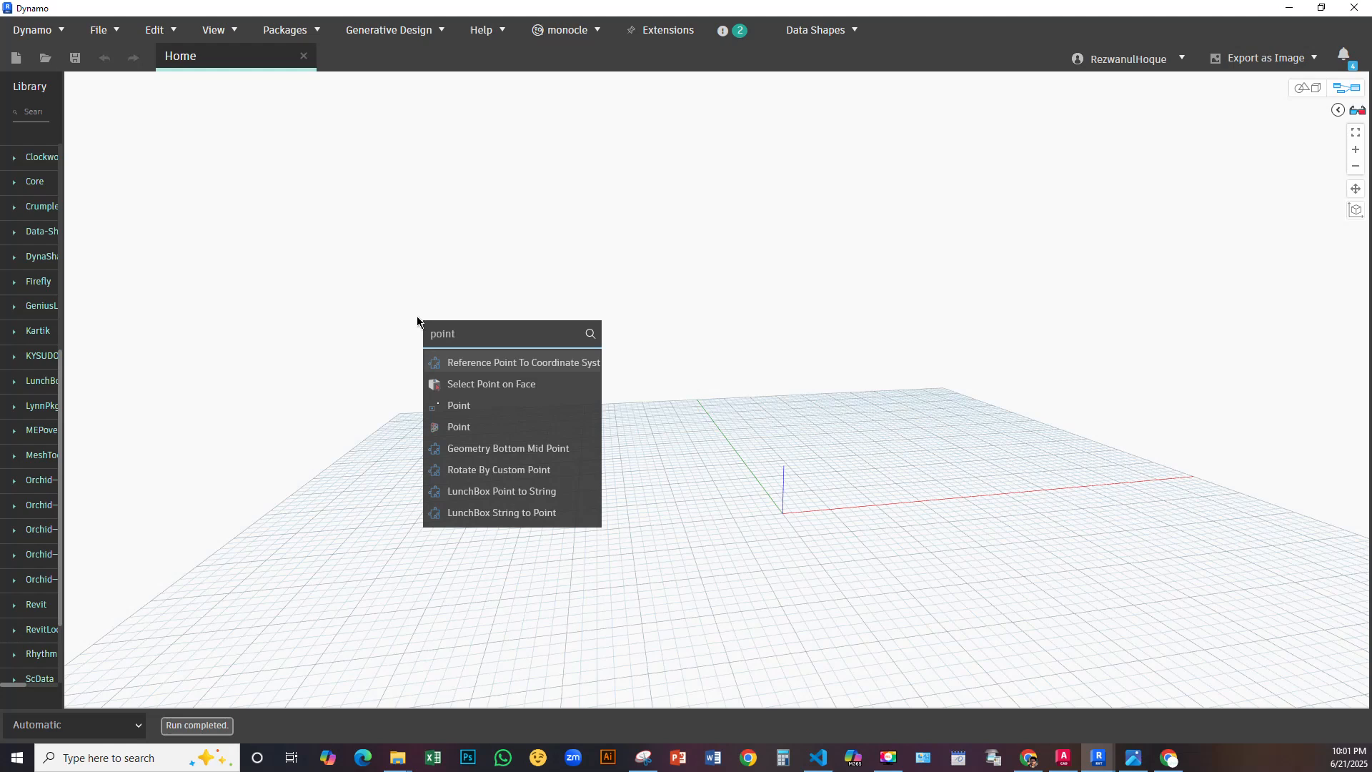
type(".by")
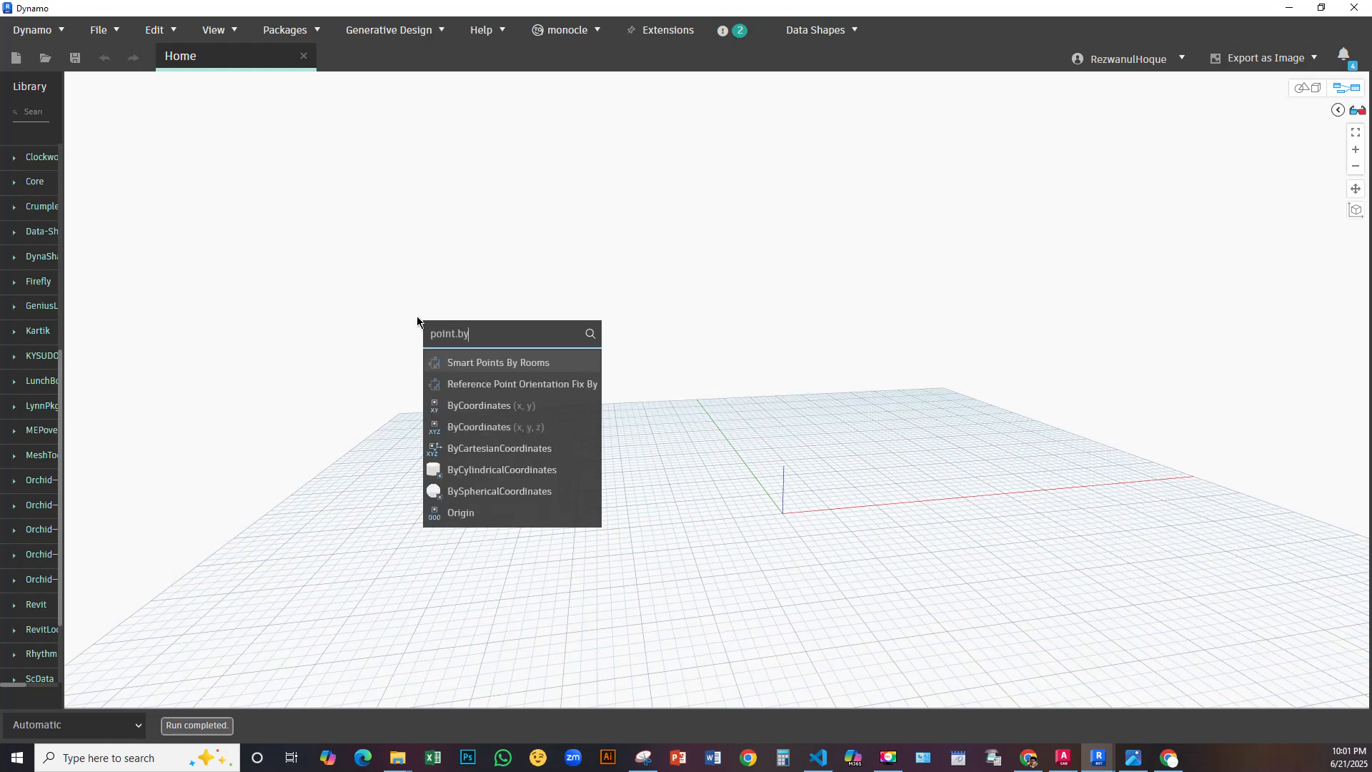
type("co")
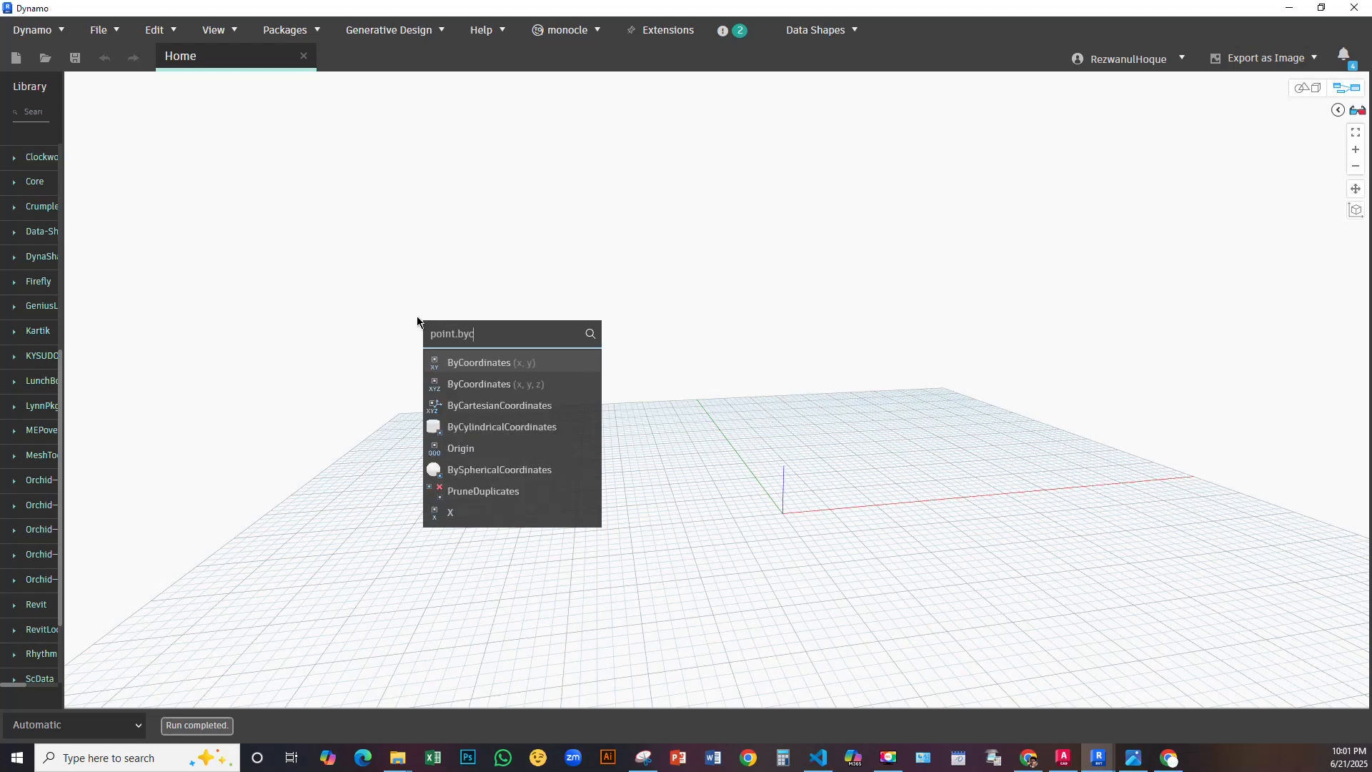
left_click(482, 384)
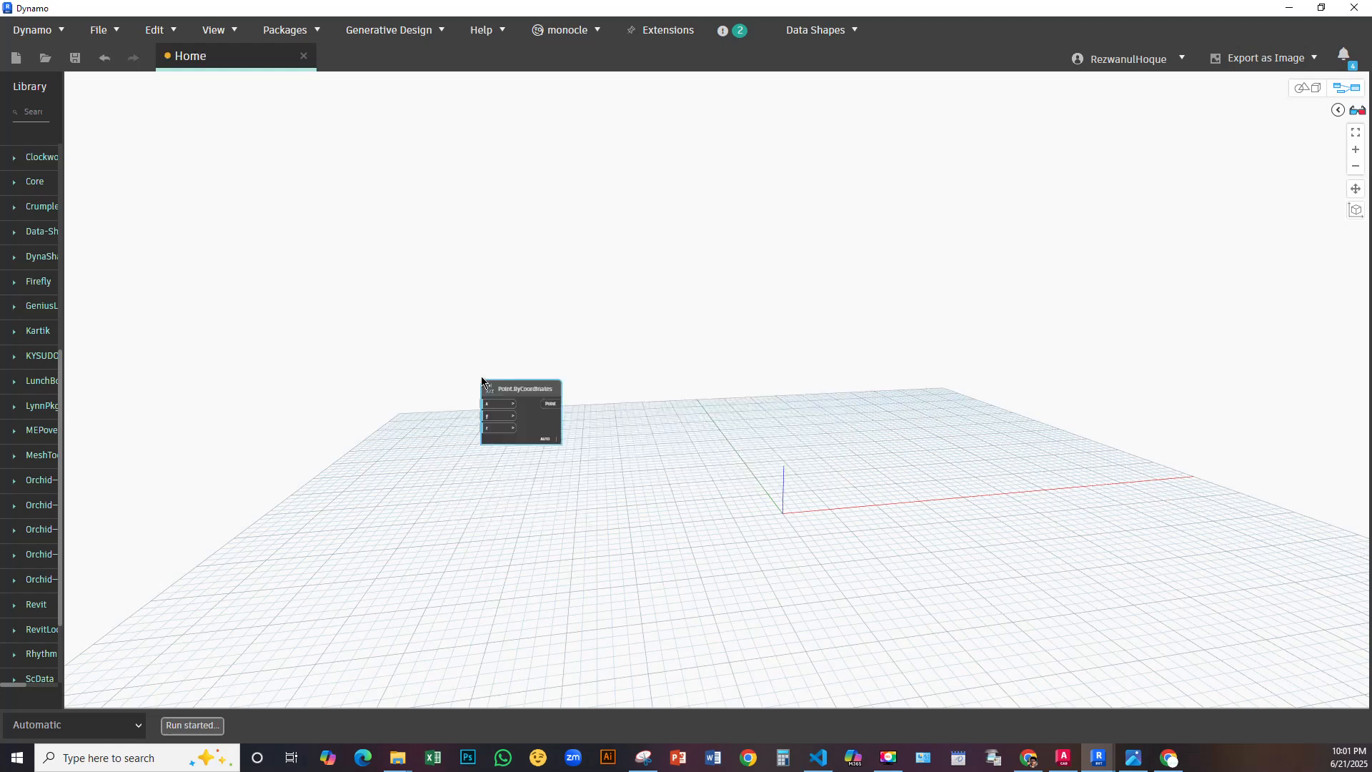
left_click_drag(517, 387, 481, 191)
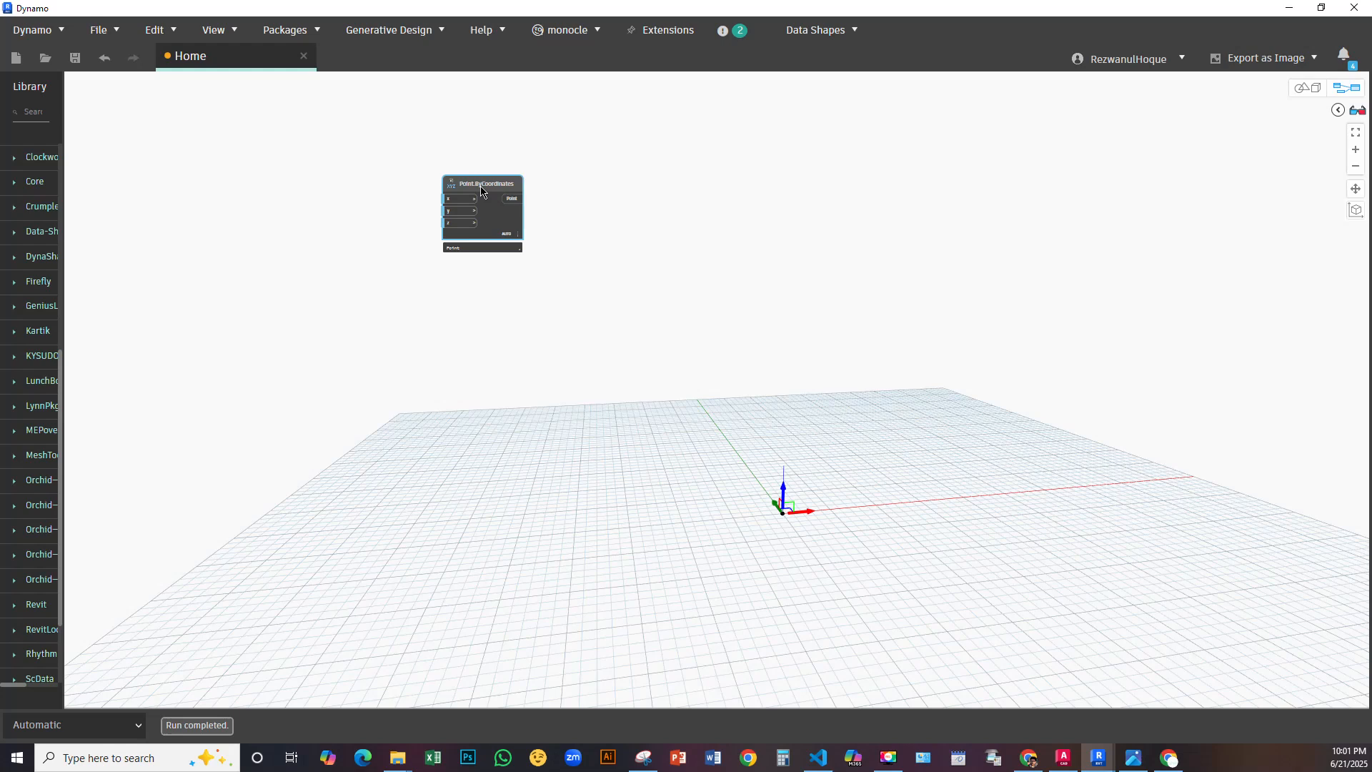
Duplicate the Point.ByCoordinates node twice and stack the copies below the original
key("ctrl+c")
key("ctrl+v")
left_click_drag(594, 190, 500, 259)
key("ctrl+v")
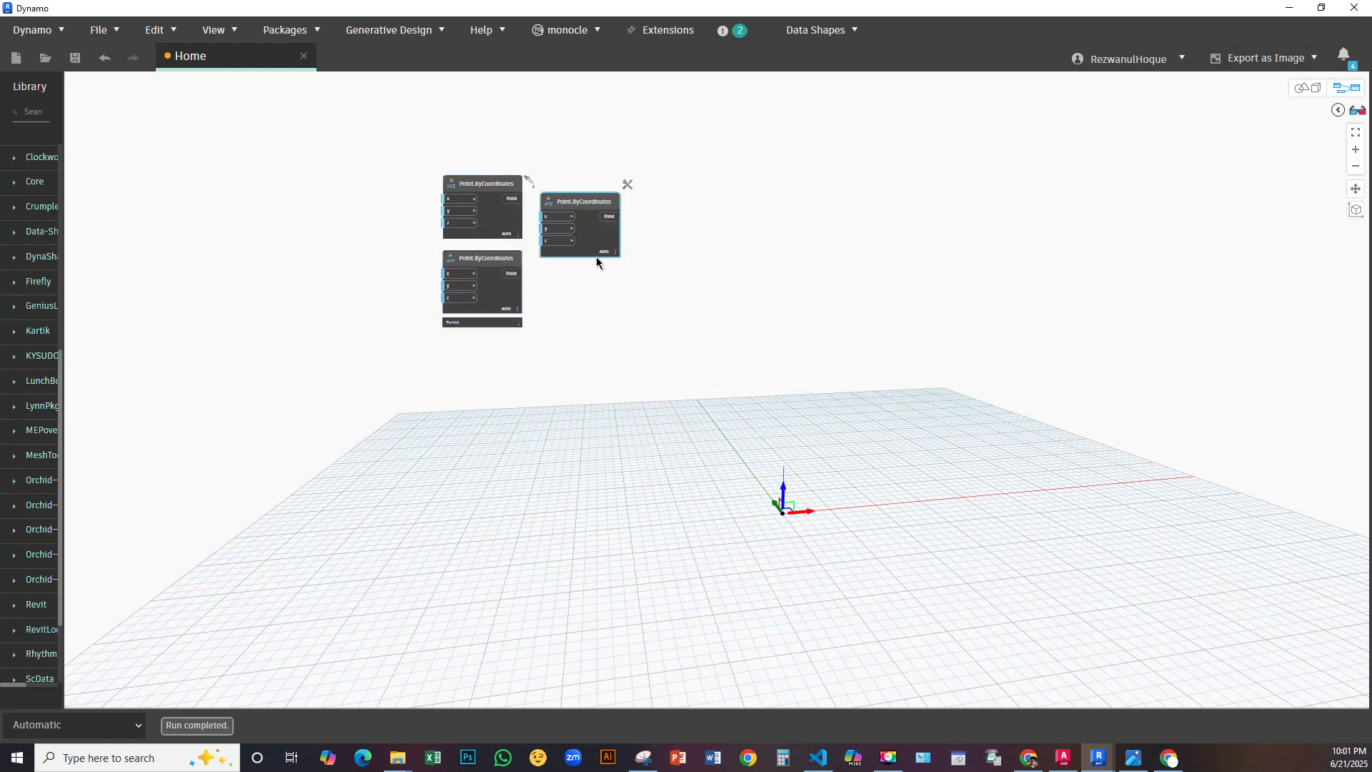
left_click_drag(591, 194, 491, 342)
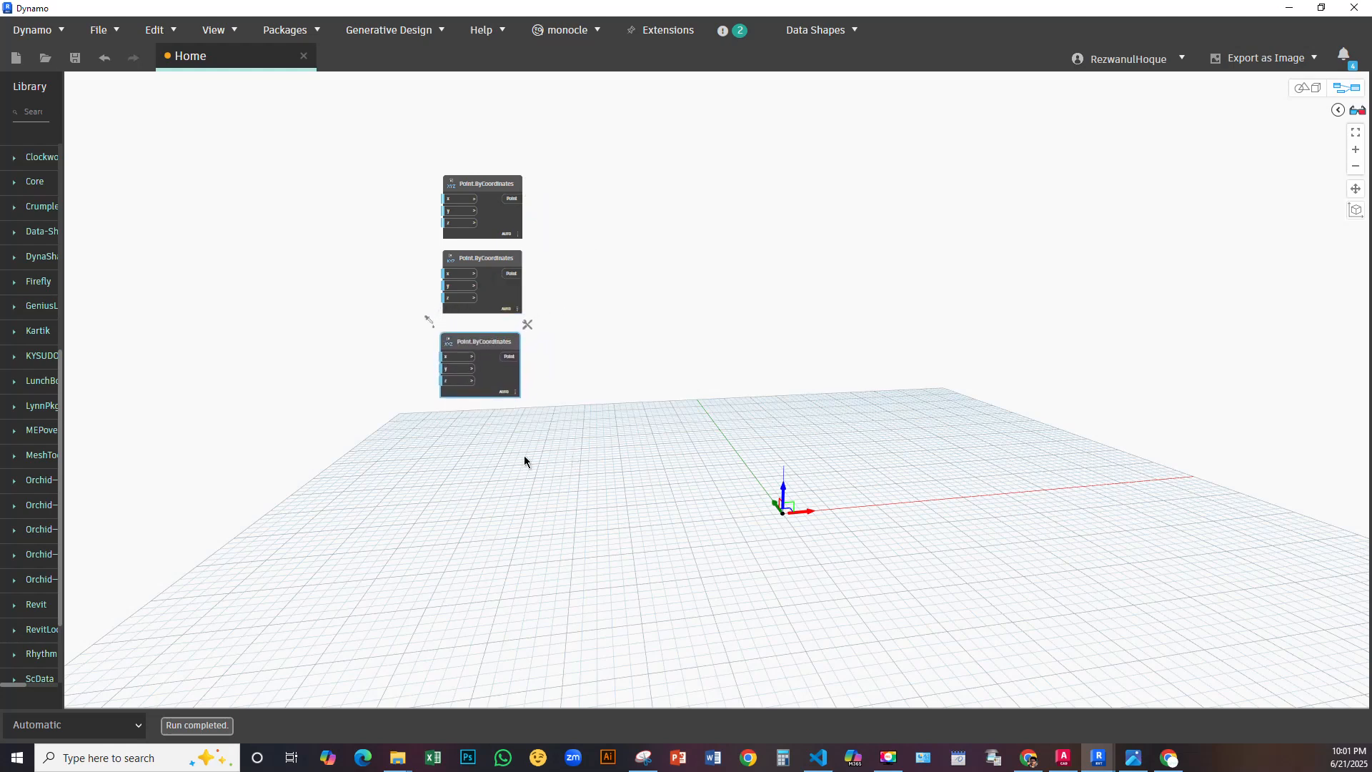
Add a Number Slider node and place it before the column of point nodes, level with the middle one
right_click(198, 333)
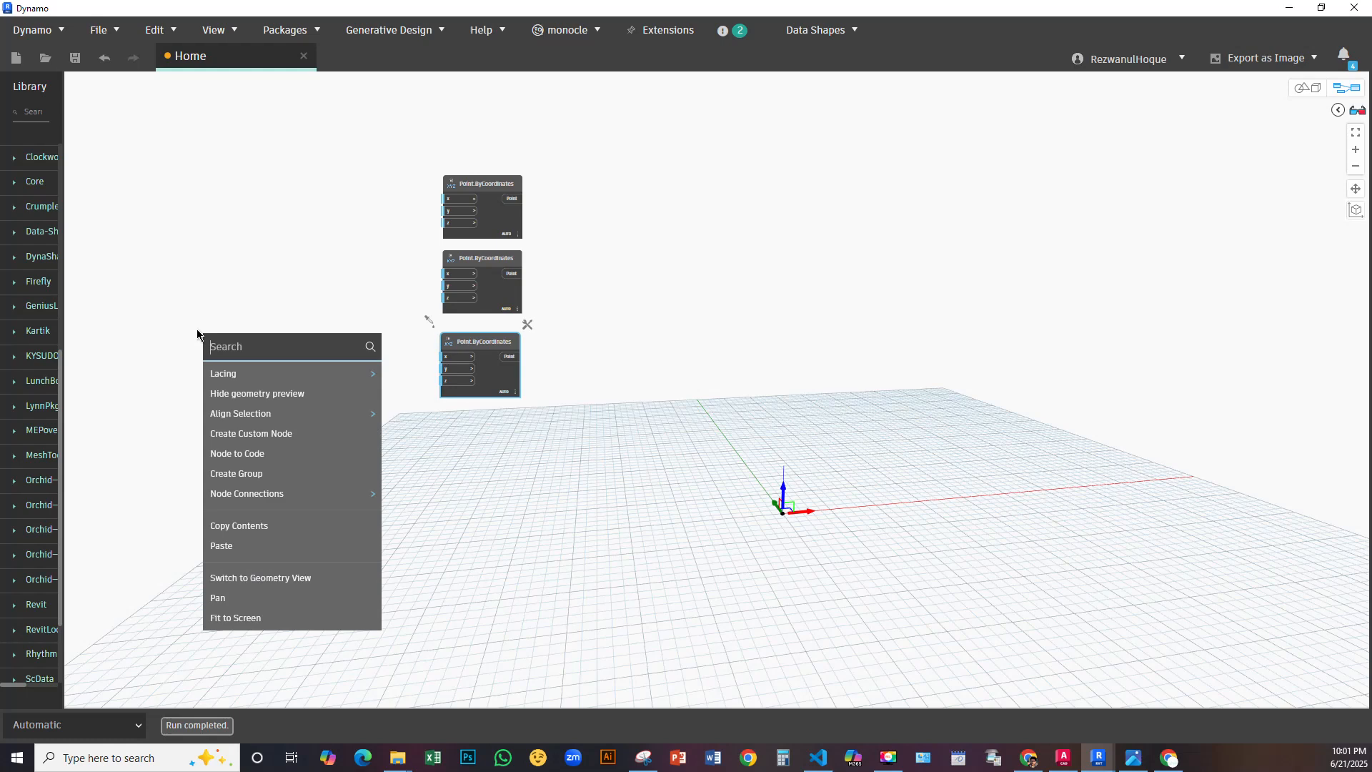
type("slider")
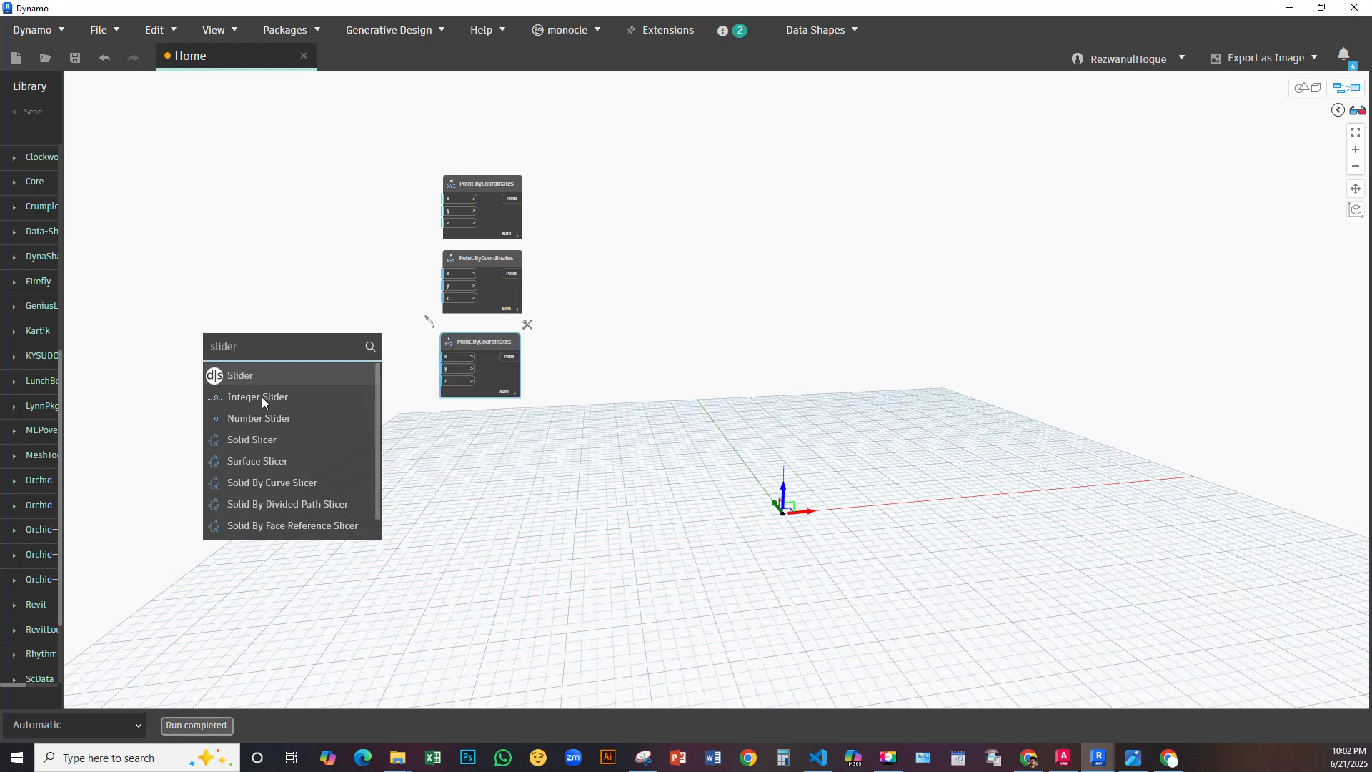
left_click(270, 419)
left_click_drag(370, 429, 339, 194)
scroll(374, 199, "up", 3)
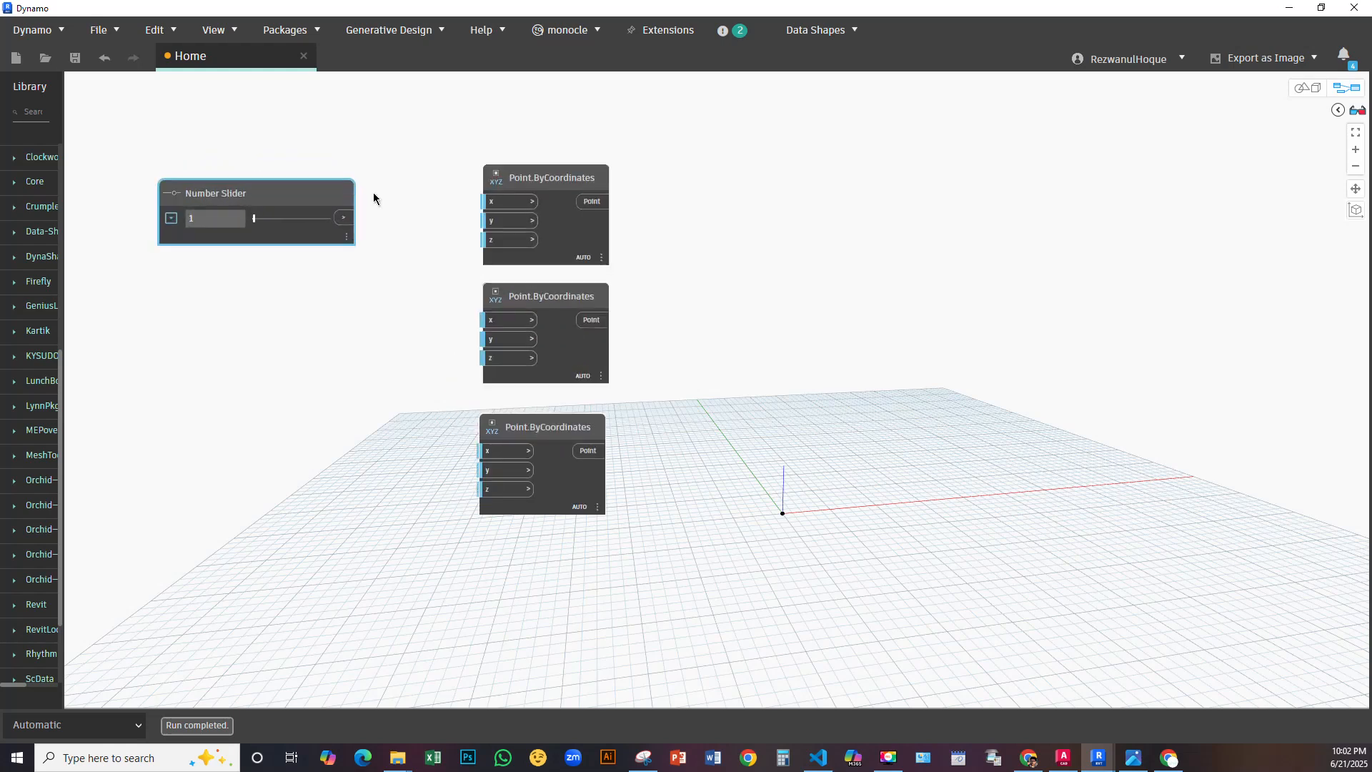
left_click_drag(319, 193, 313, 336)
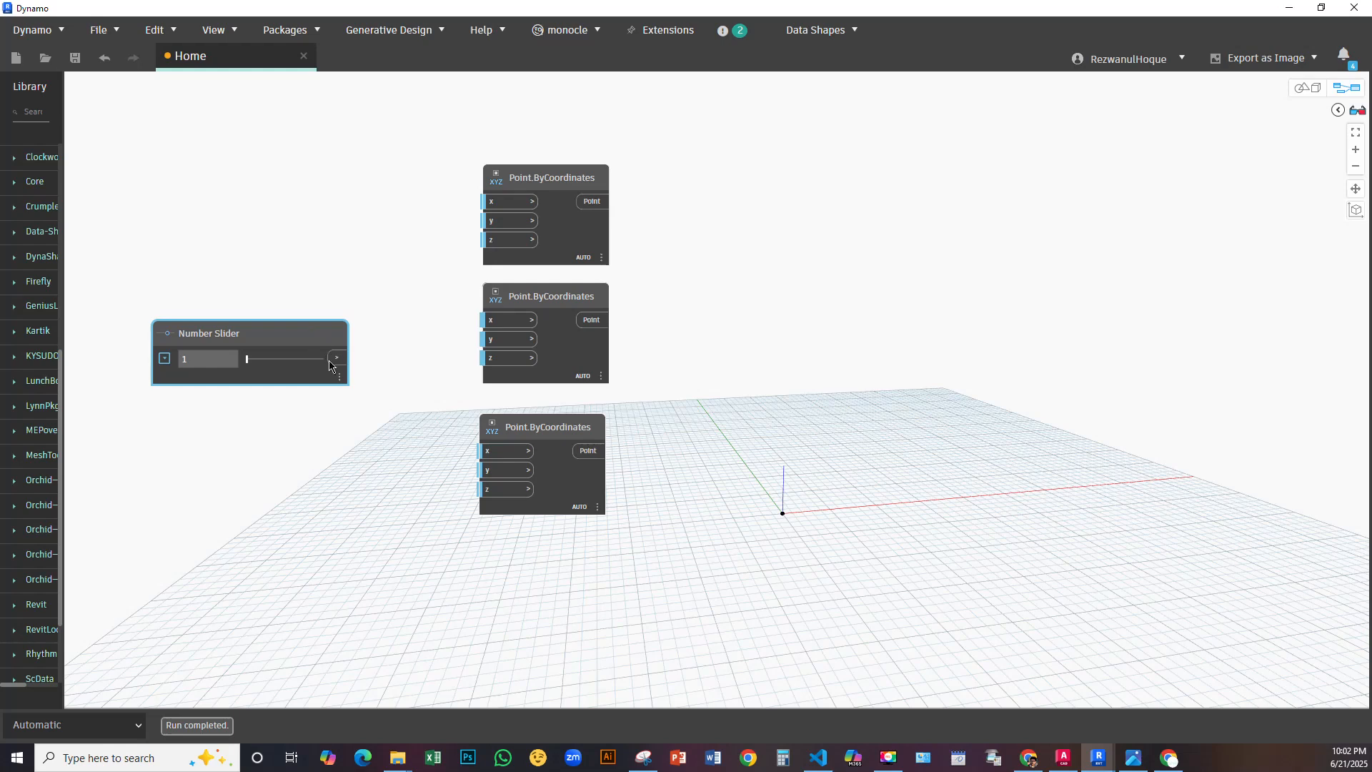
left_click_drag(291, 328, 230, 282)
Add a code block containing n*2; and wire the number slider through it into the middle point node's x input
double_click(364, 280)
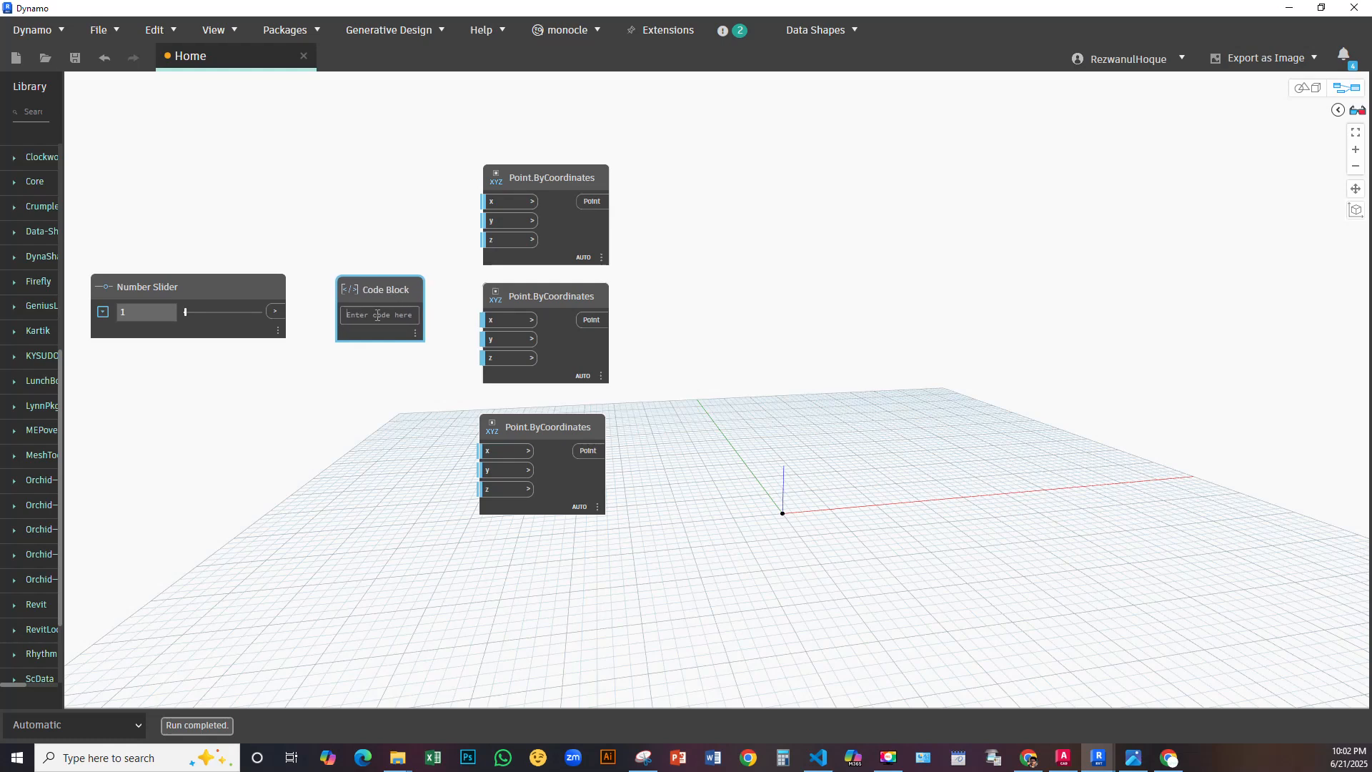
type("n")
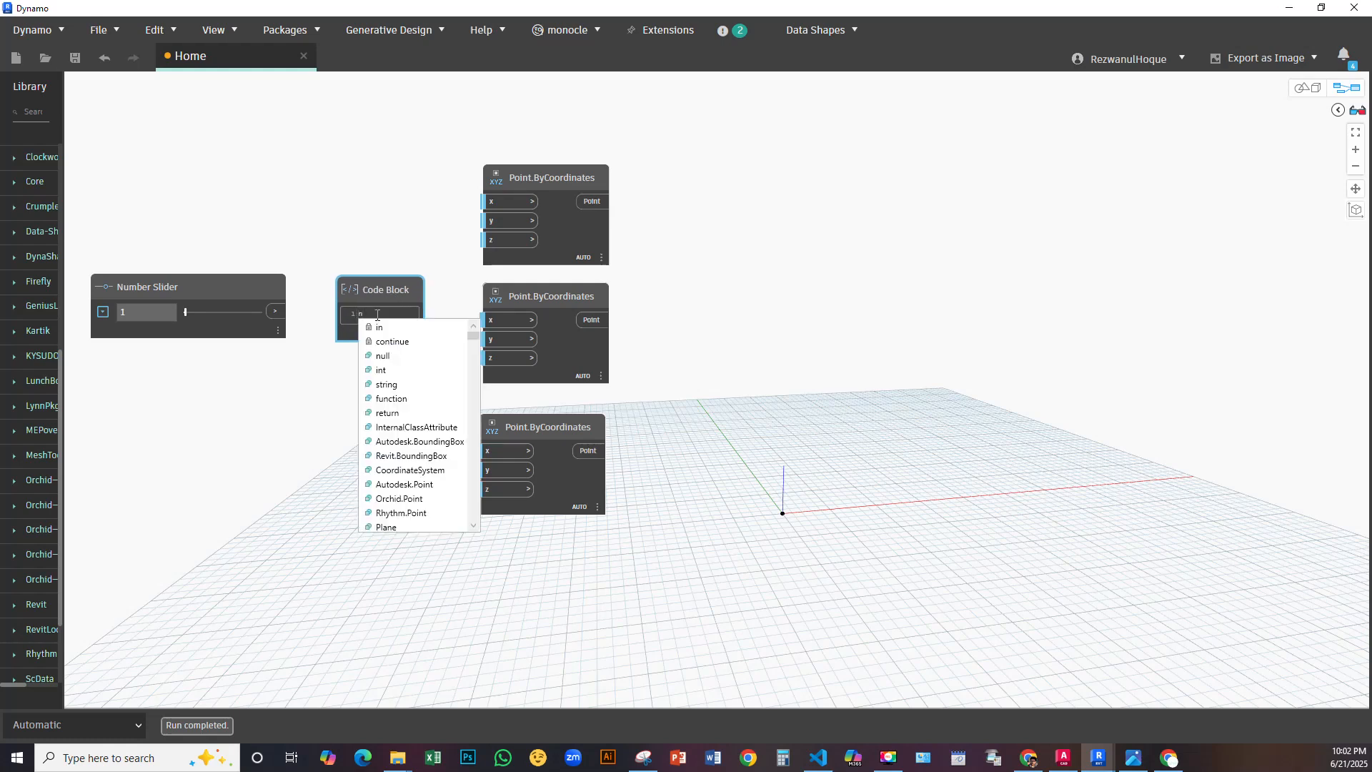
type("*")
left_click(303, 362)
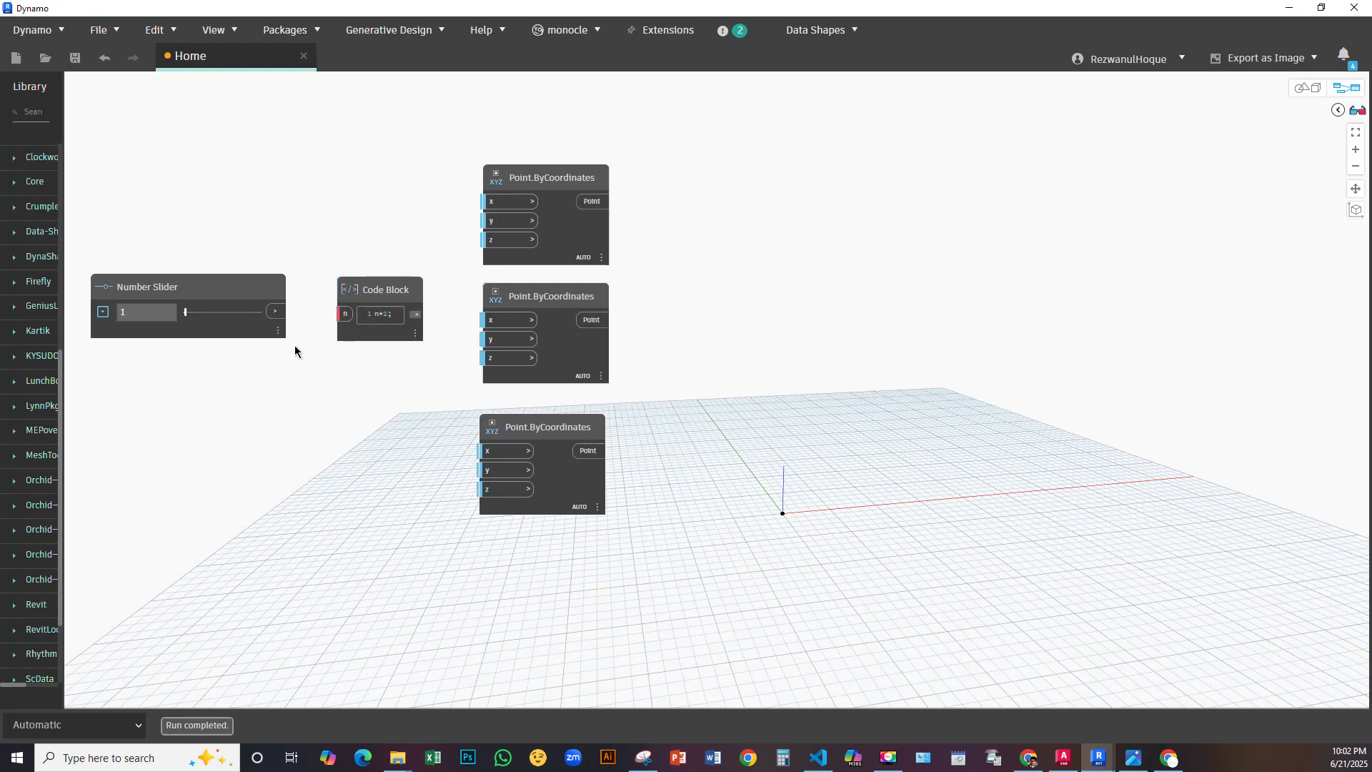
left_click_drag(275, 312, 498, 323)
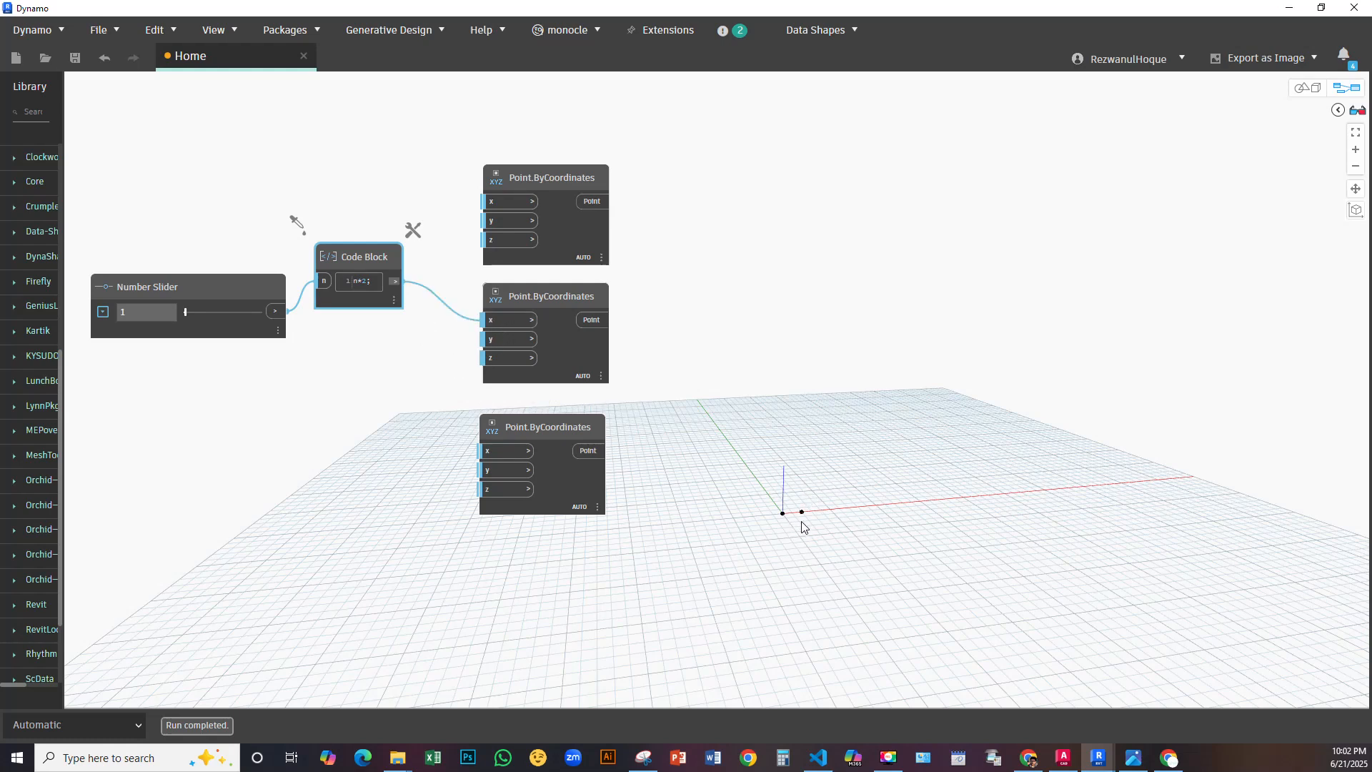
Set the number slider to 3.2 and connect it directly to the third point node's x input
left_click_drag(568, 354, 576, 354)
left_click_drag(186, 313, 188, 313)
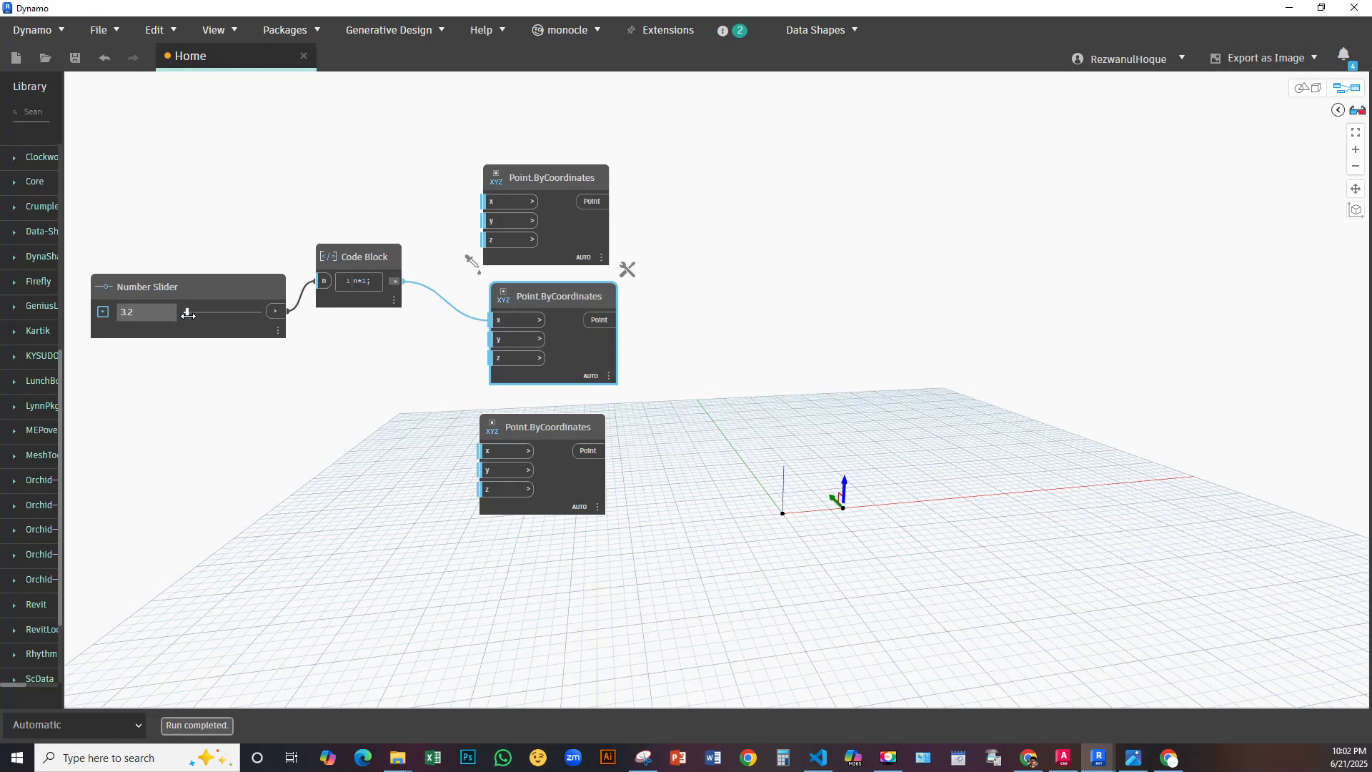
left_click_drag(562, 477, 564, 466)
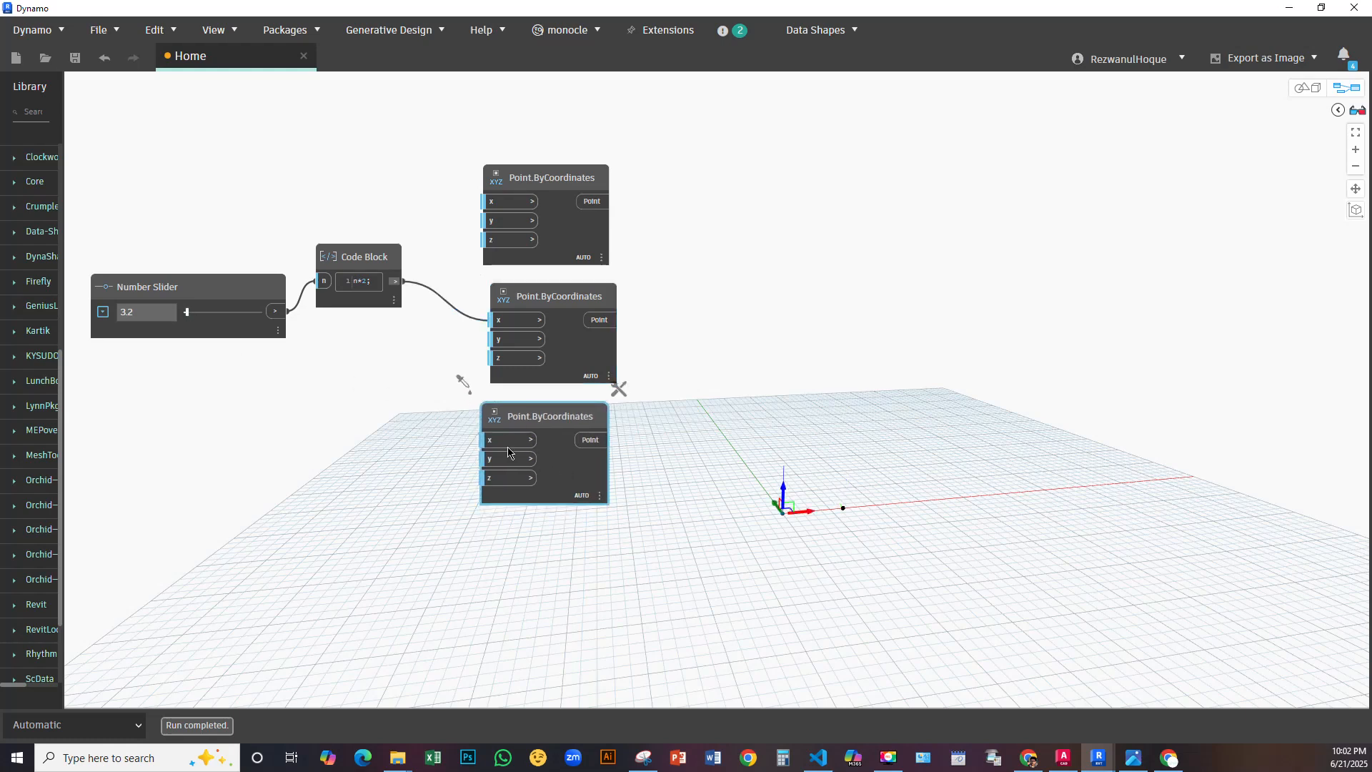
left_click(275, 312)
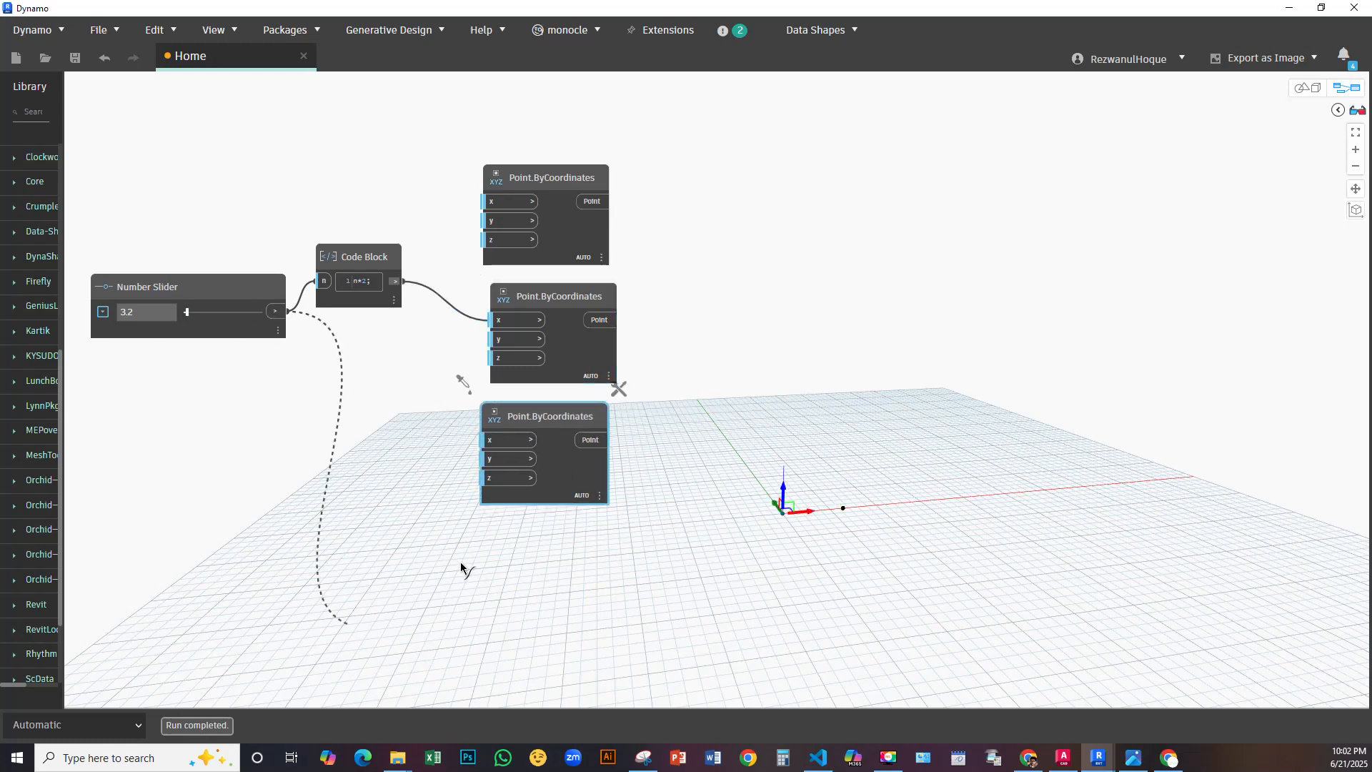
left_click(491, 443)
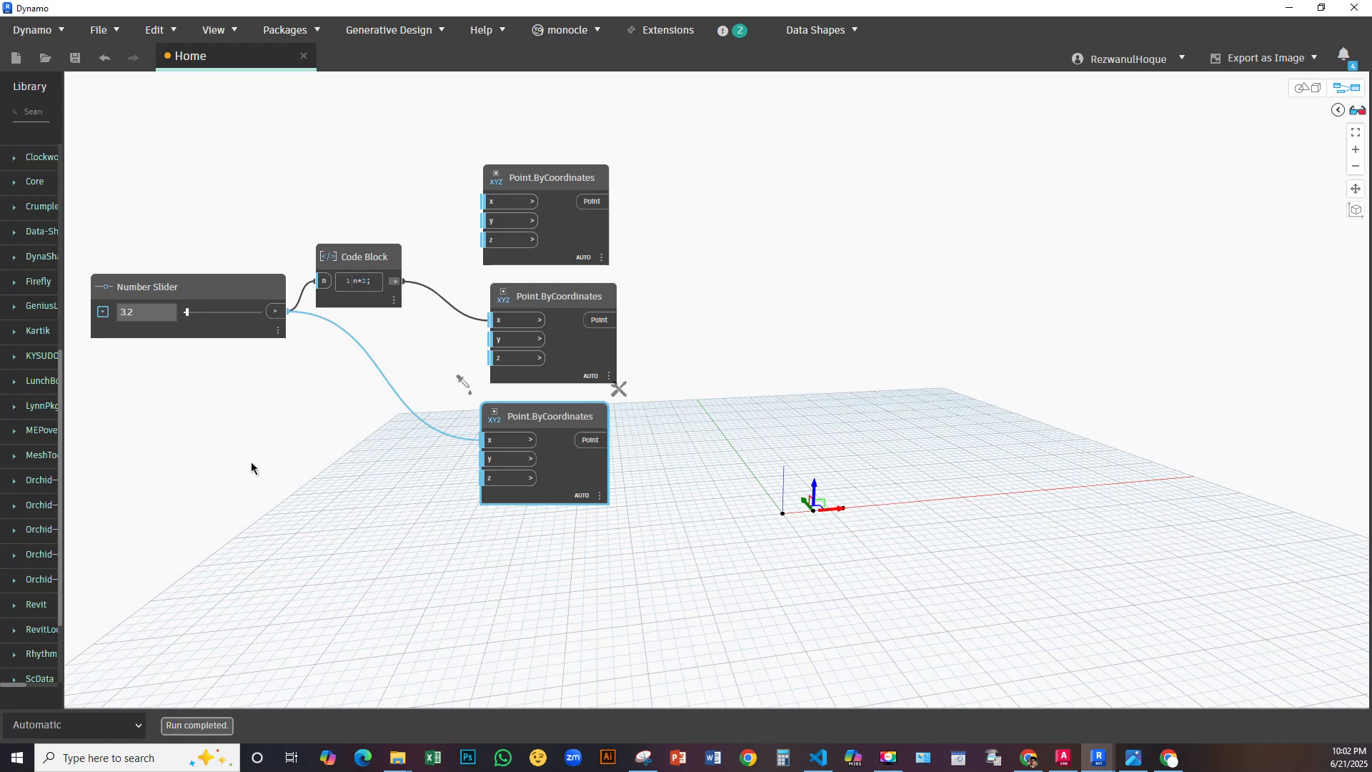
Duplicate the number slider below, connect the copy to the third point's z input, and set the original slider to 10.3
left_click(223, 293)
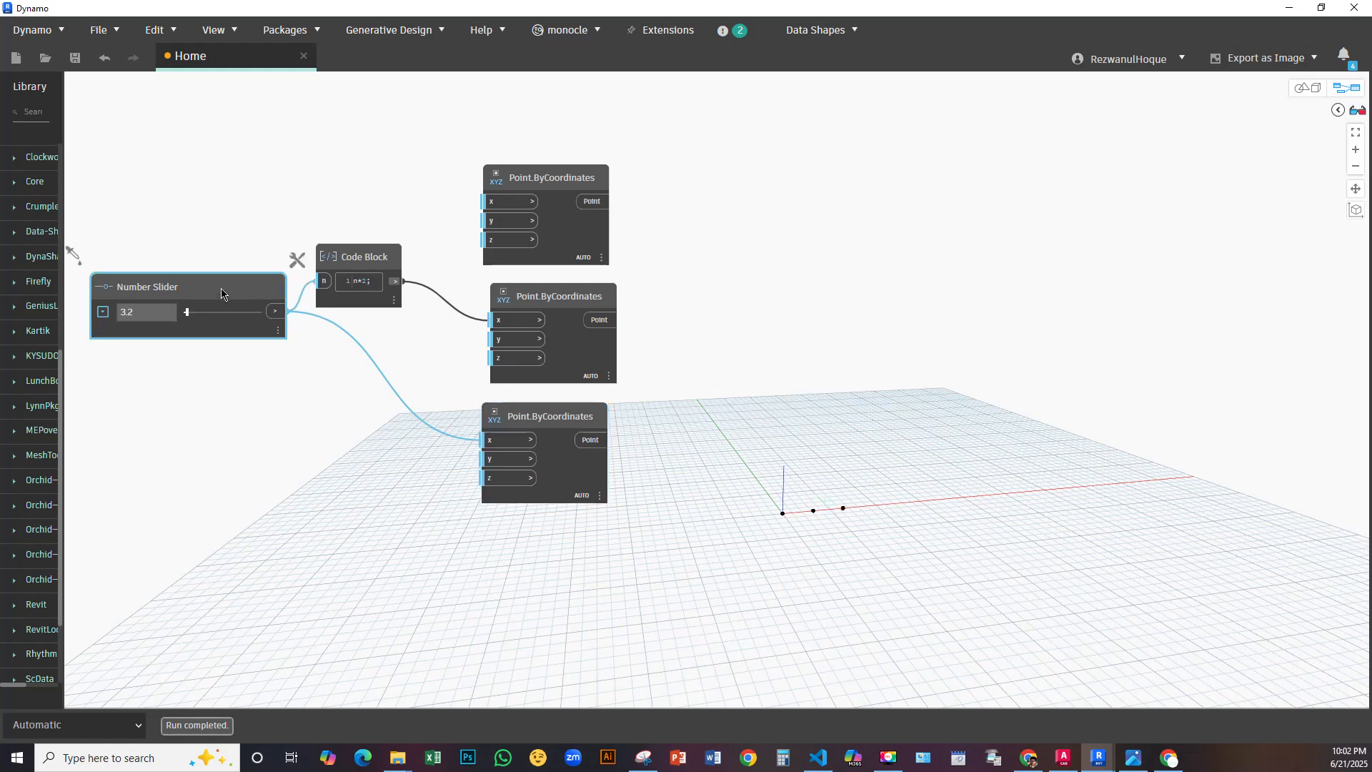
key("ctrl+c")
key("ctrl+v")
left_click_drag(375, 329, 141, 445)
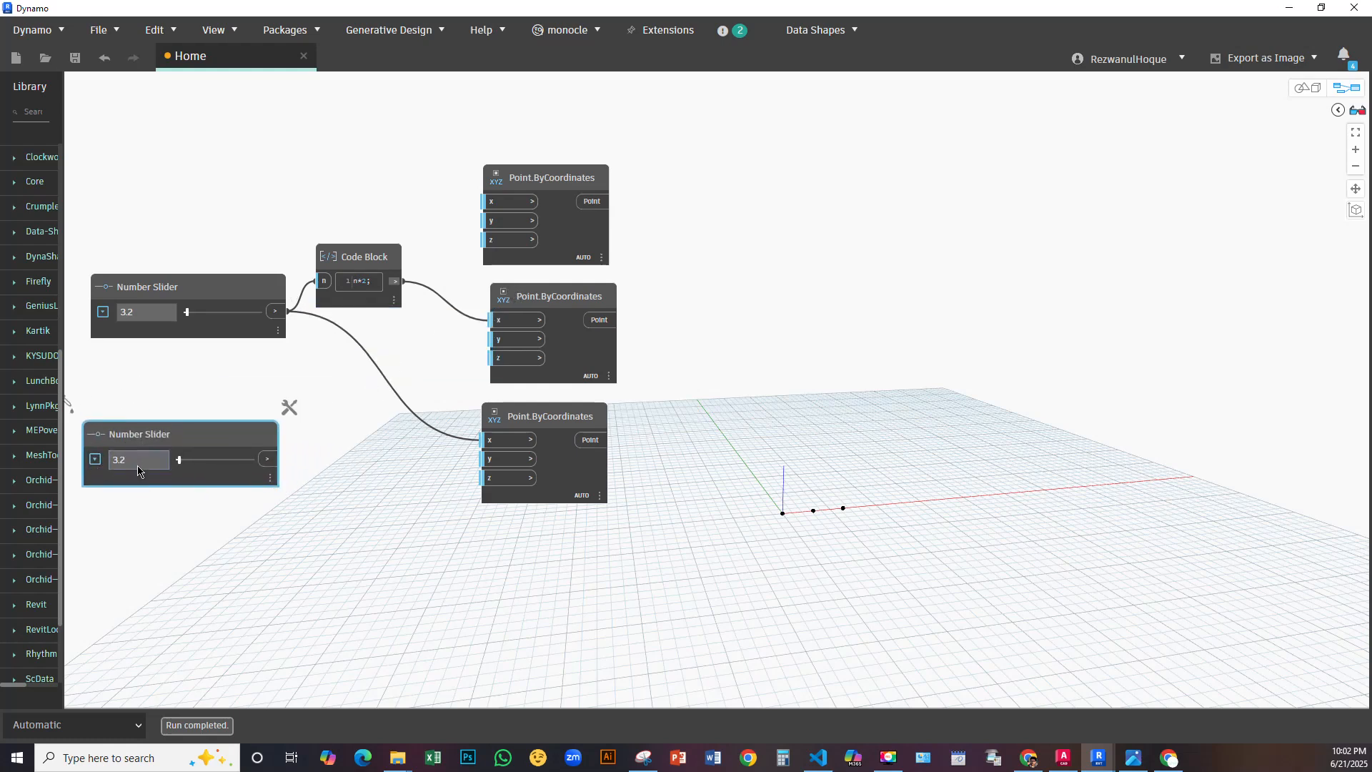
left_click_drag(268, 458, 500, 477)
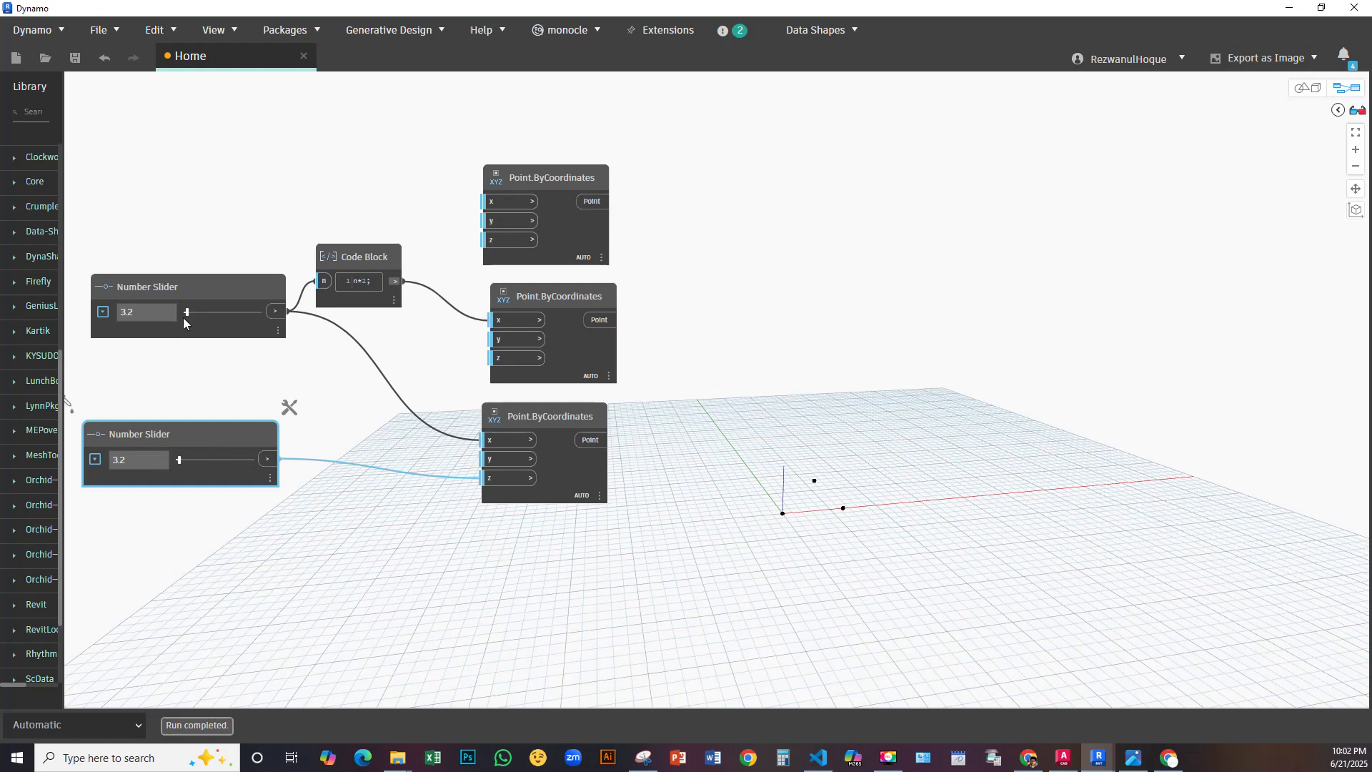
left_click_drag(187, 312, 191, 312)
Add a List Create node beyond the point nodes and give it three item inputs
middle_click_drag(744, 413, 679, 405)
right_click(653, 301)
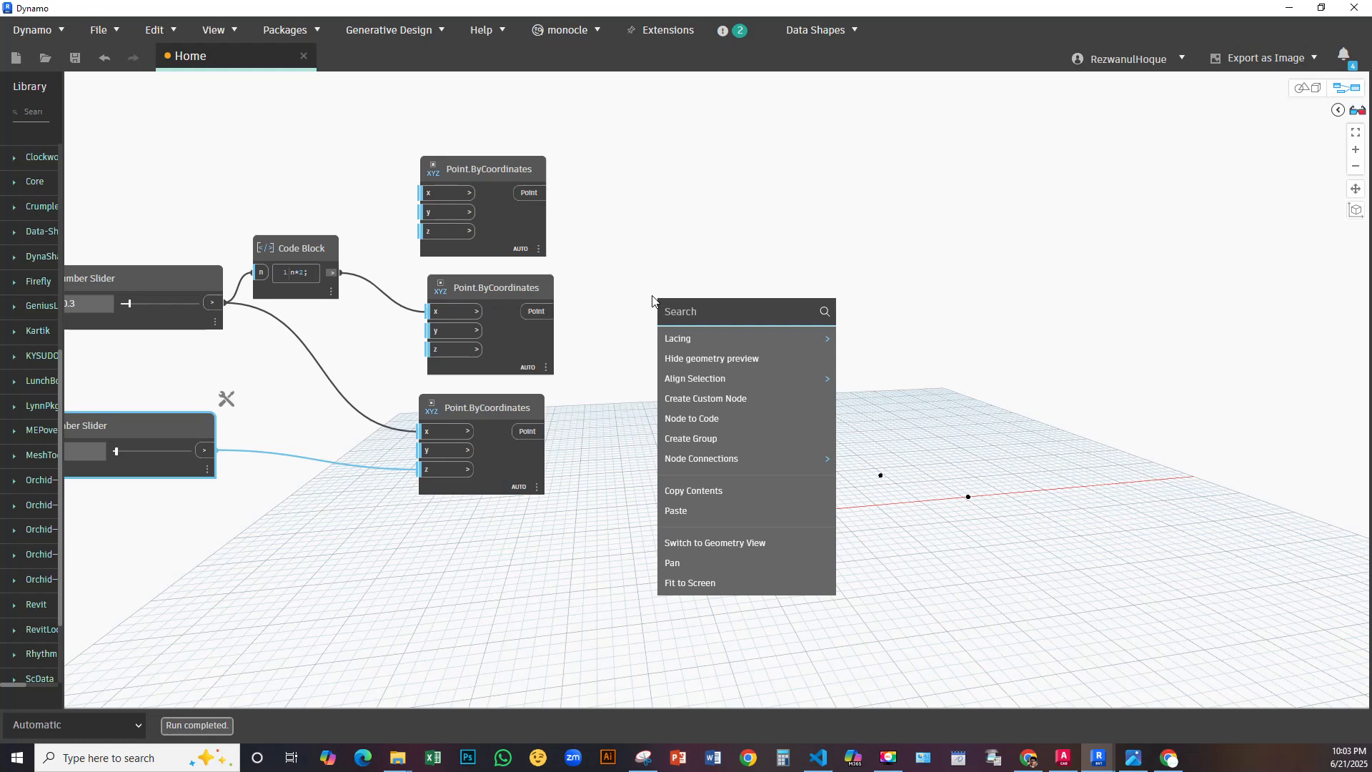
type("list")
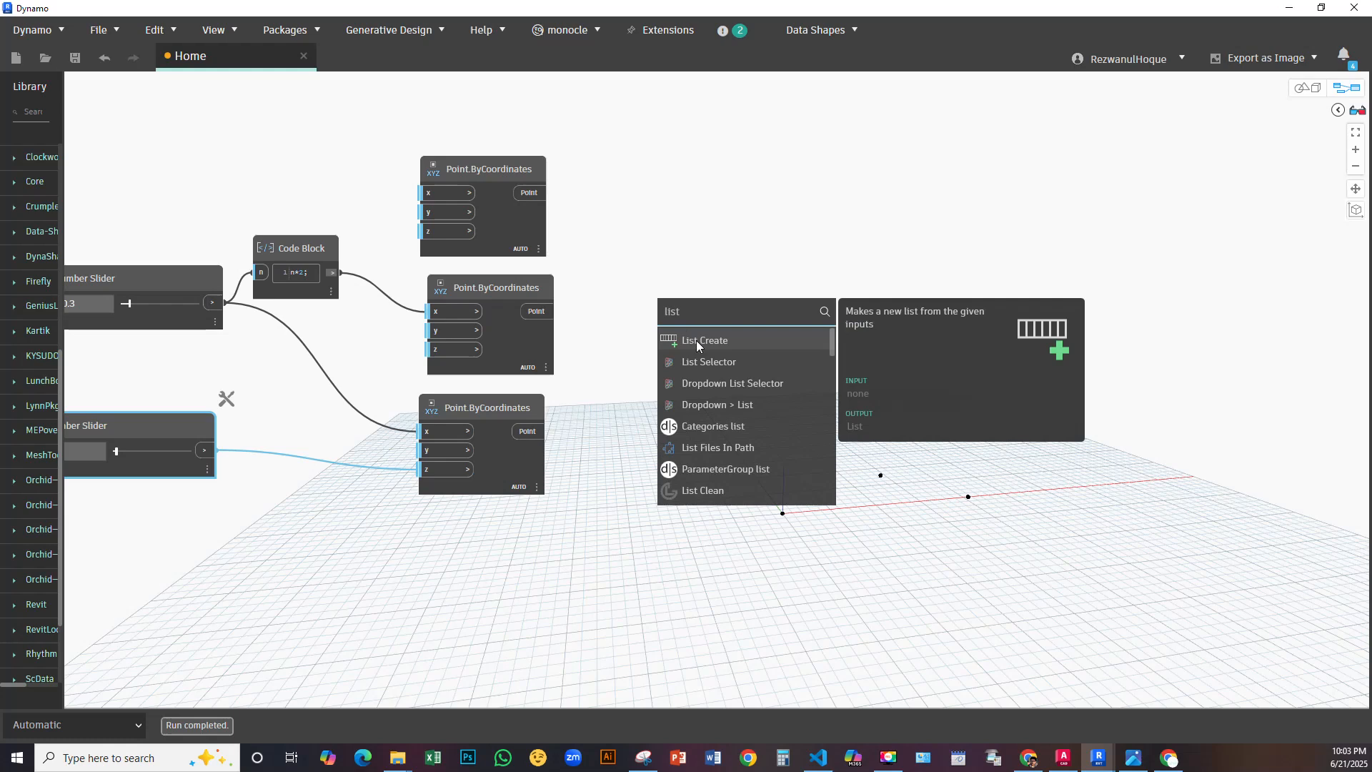
left_click(696, 340)
left_click_drag(741, 384, 721, 280)
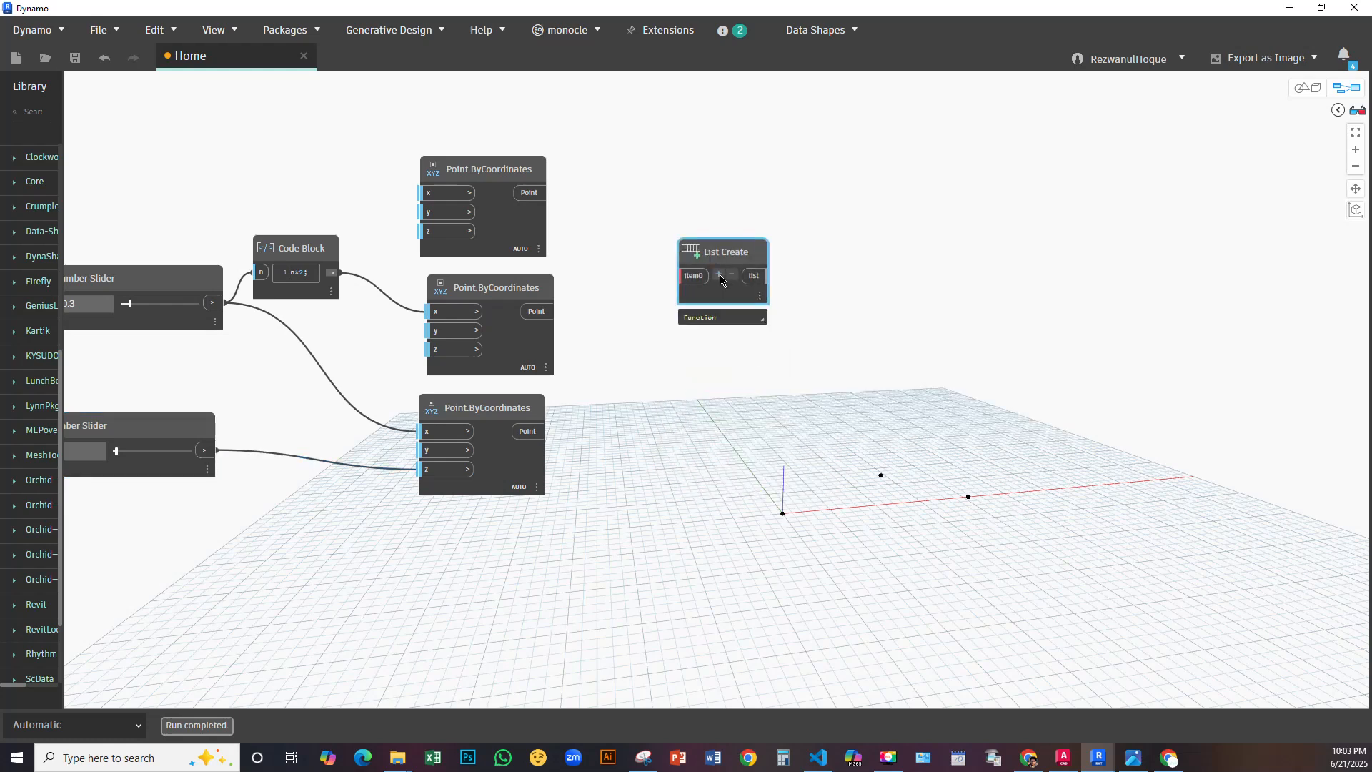
left_click(719, 275)
left_click(719, 275)
Connect the three point nodes, in order from first to third, to item0, item1 and item2 of List Create
left_click(547, 194)
left_click(685, 276)
left_click(685, 295)
left_click(553, 311)
left_click(546, 431)
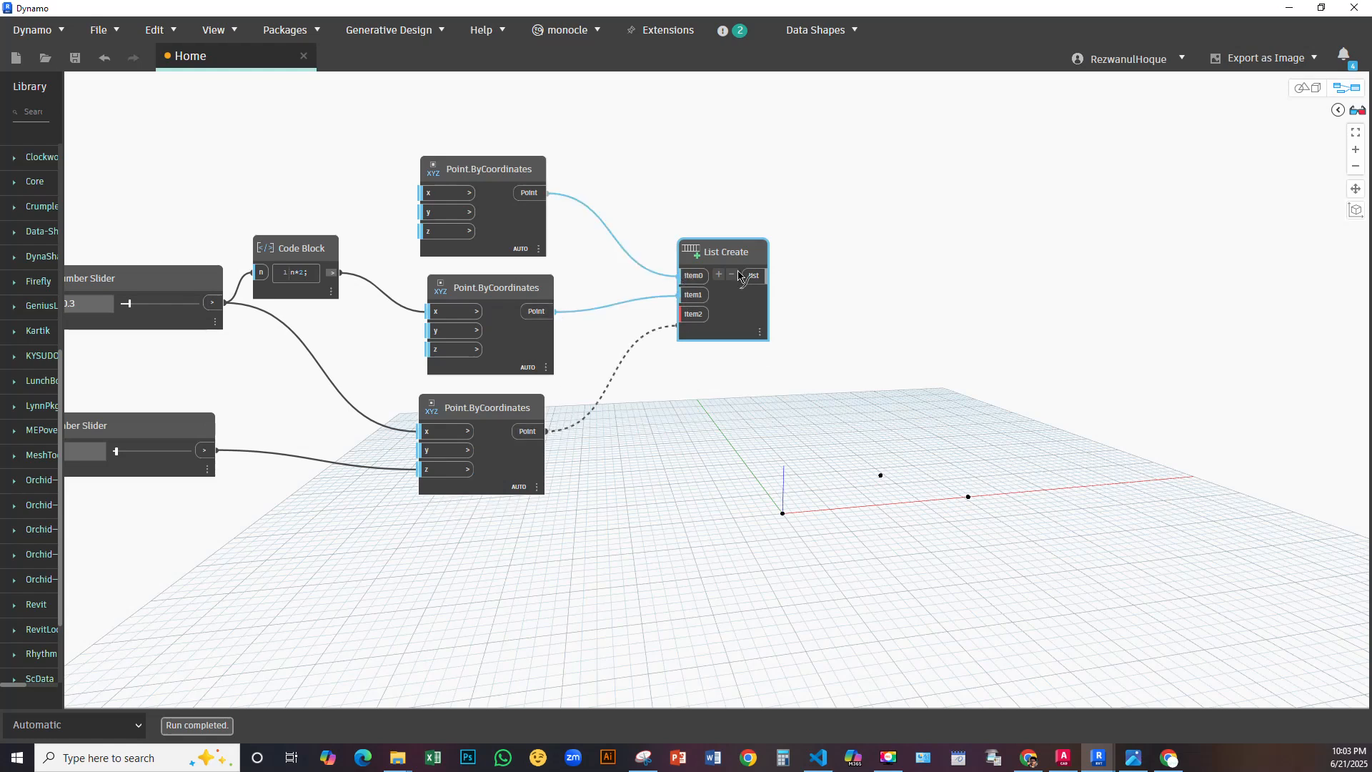
left_click(687, 314)
Expand and pin the output preview of the List Create node to show its point coordinates
middle_click_drag(735, 313, 530, 293)
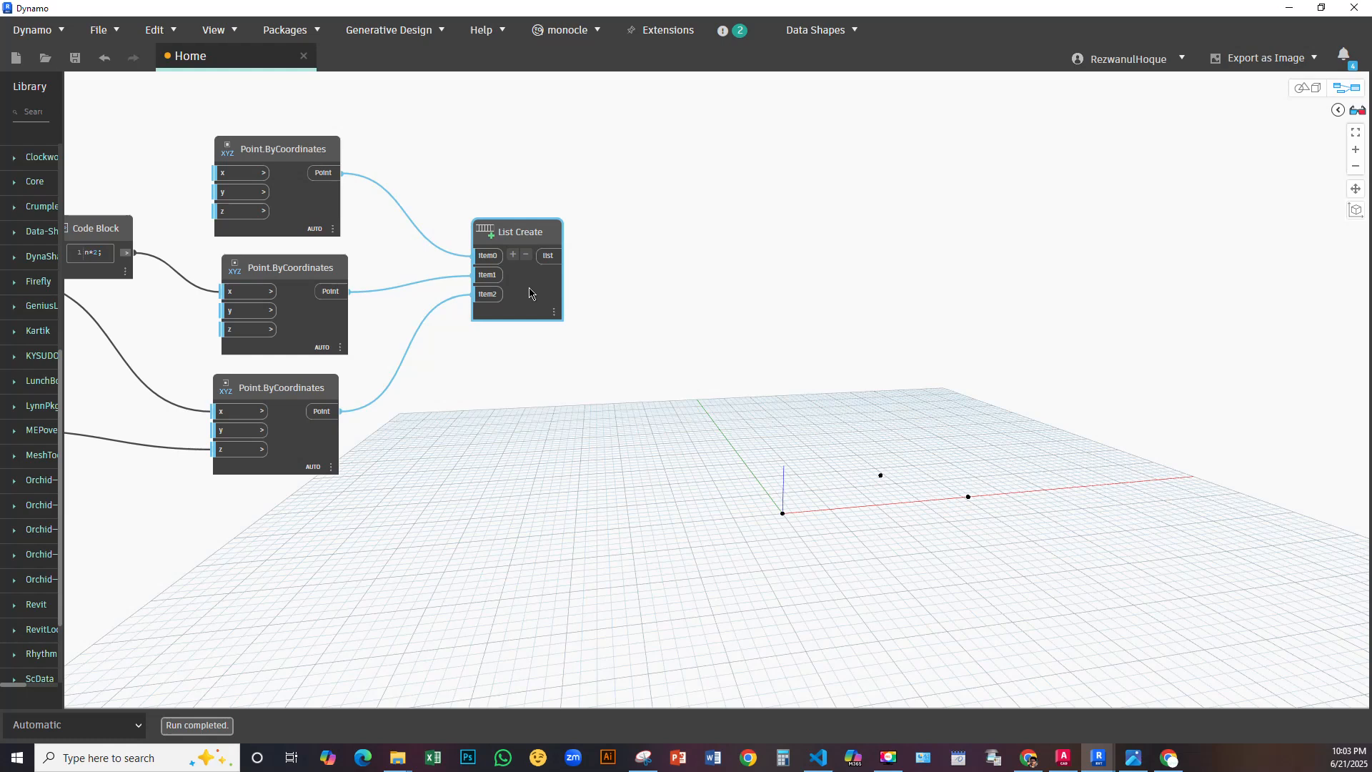
left_click(718, 286)
left_click(527, 280)
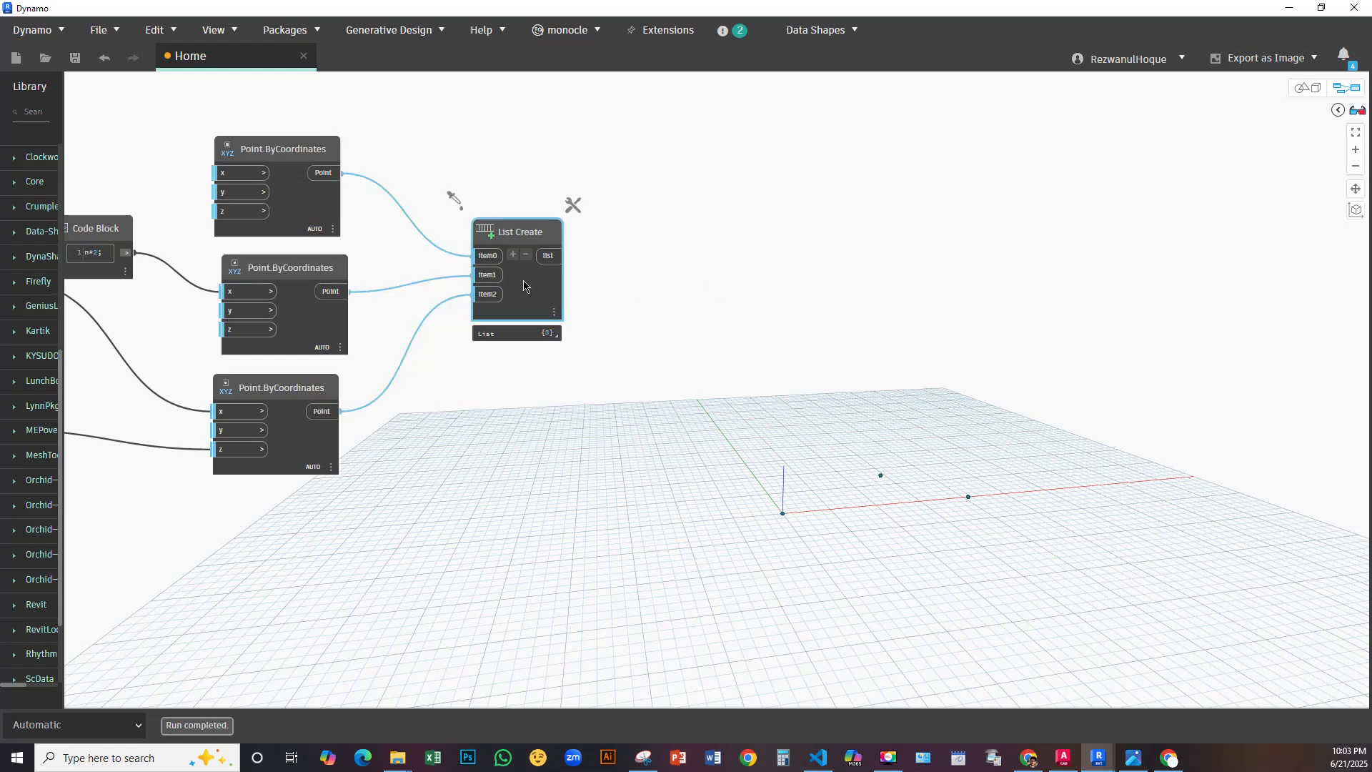
mouse_move(549, 332)
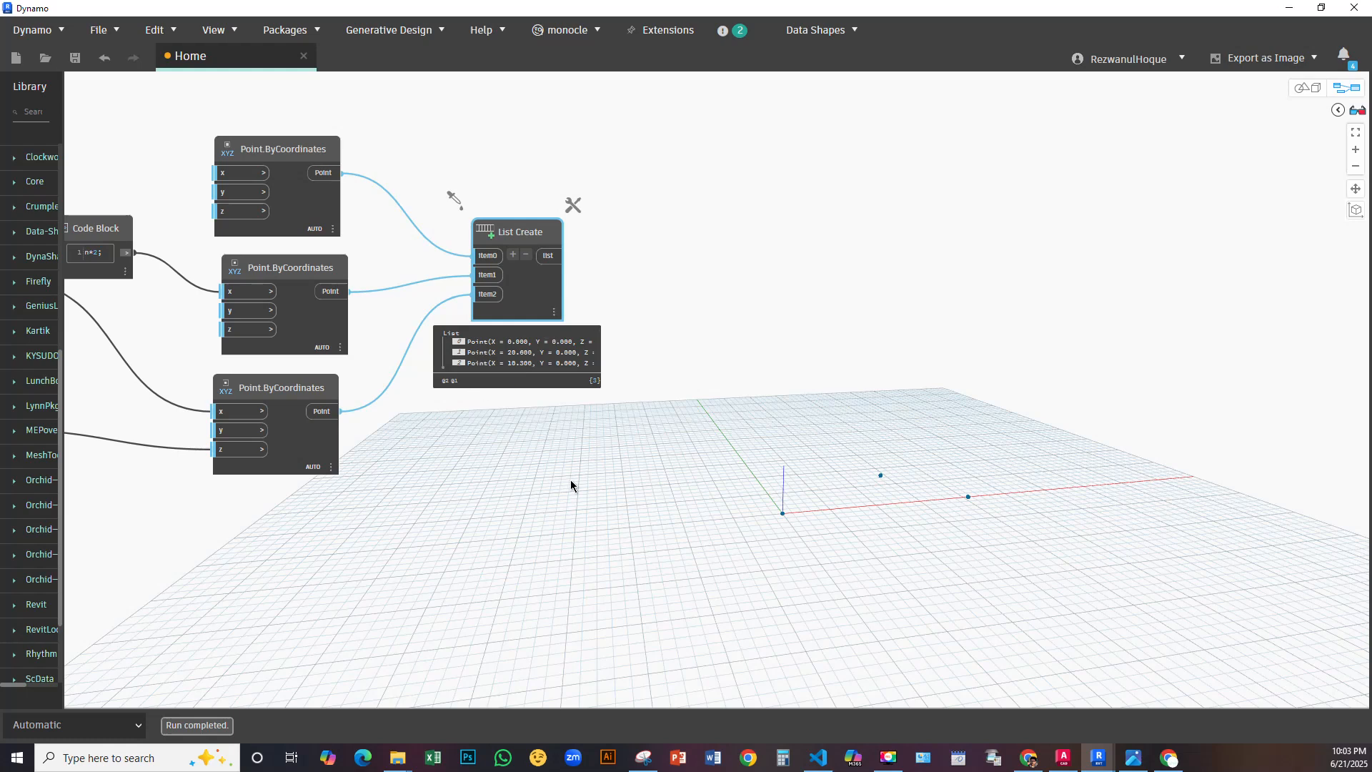
left_click(615, 317)
Add a NurbsCurve.ByPoints node beyond List Create and connect the list output to its points input
middle_click_drag(766, 333, 717, 343)
scroll(659, 256, "up", 1)
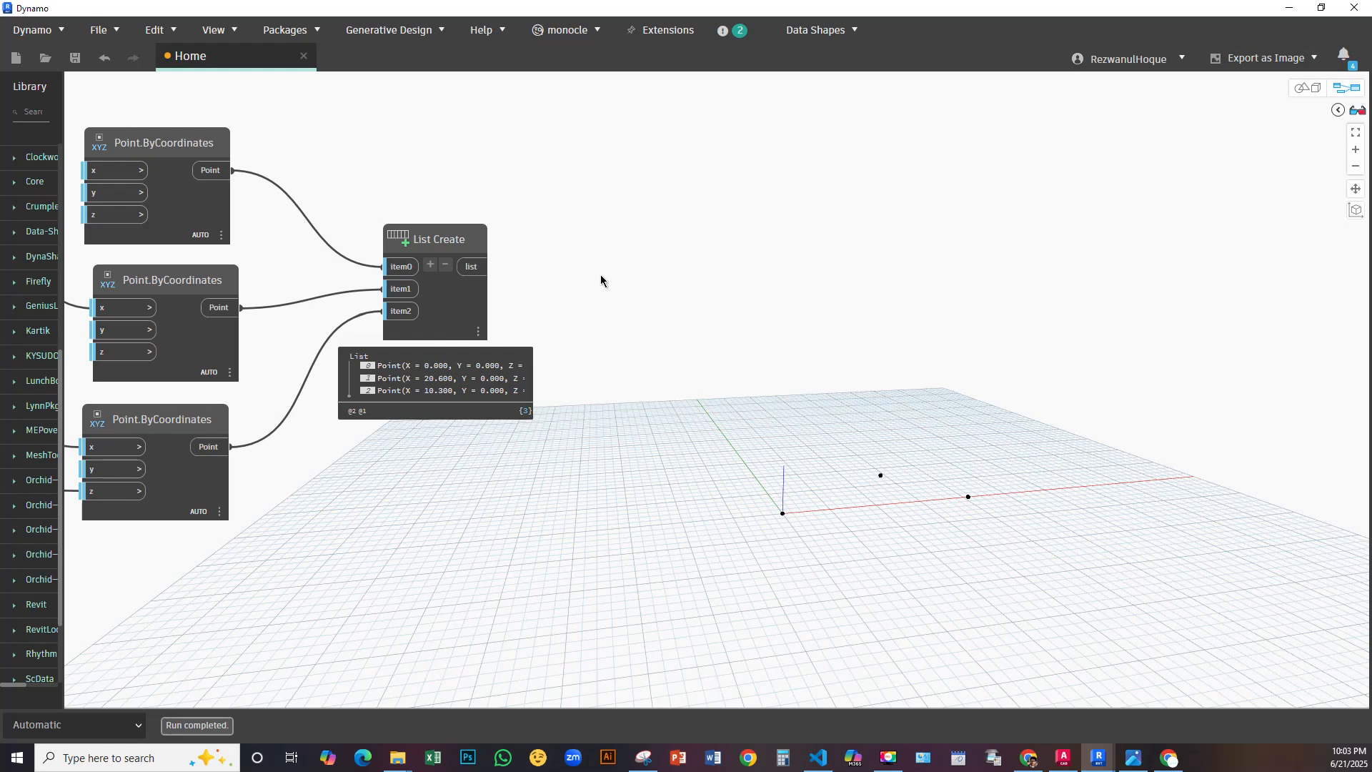
right_click(600, 278)
right_click(601, 284)
type("nurbs")
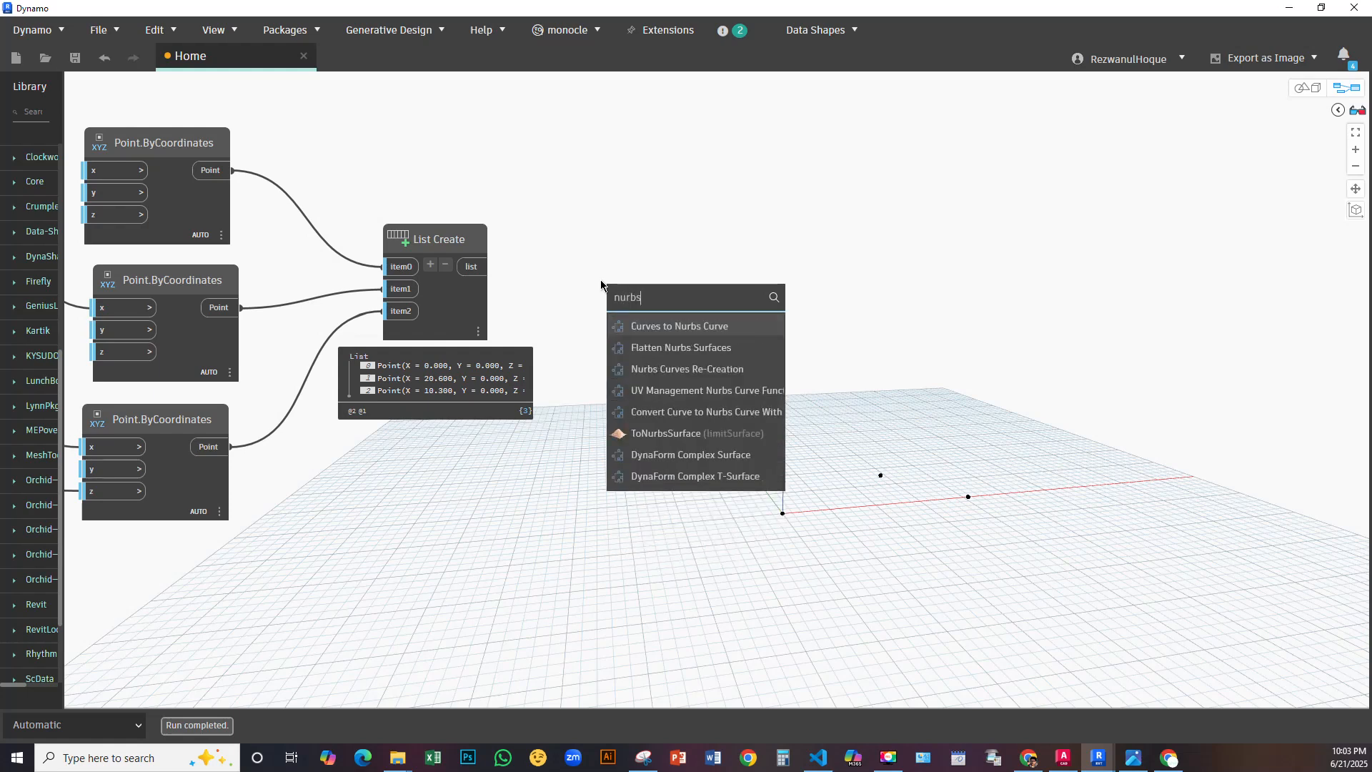
type("curve")
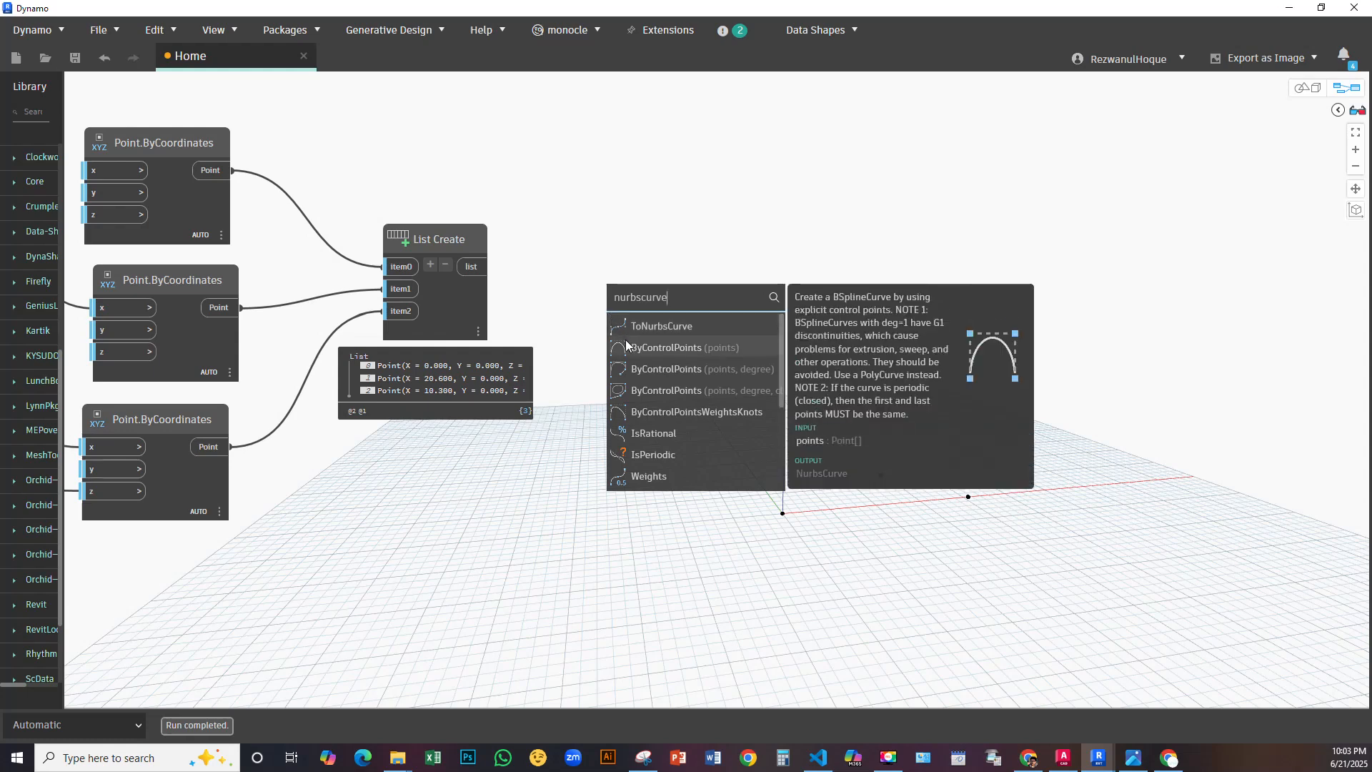
type(".by")
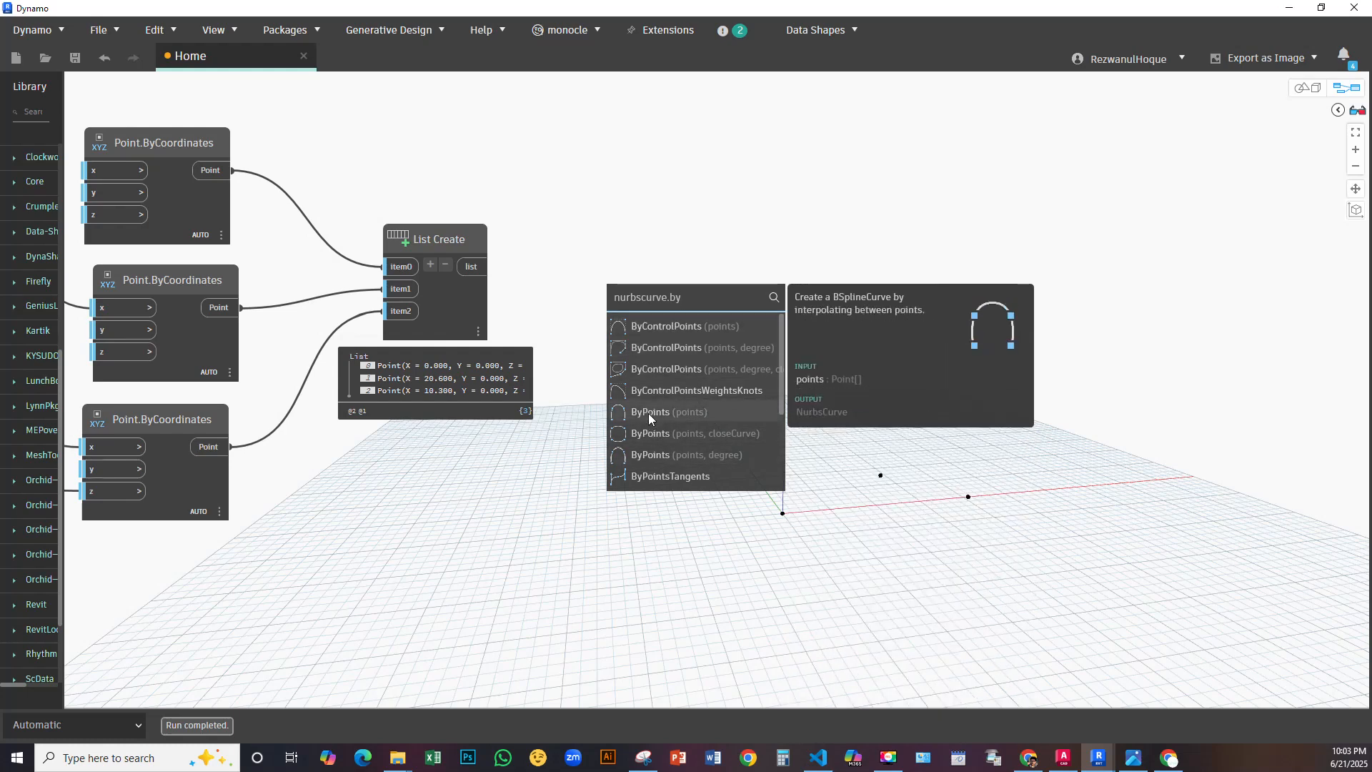
left_click(649, 413)
left_click_drag(664, 429, 584, 216)
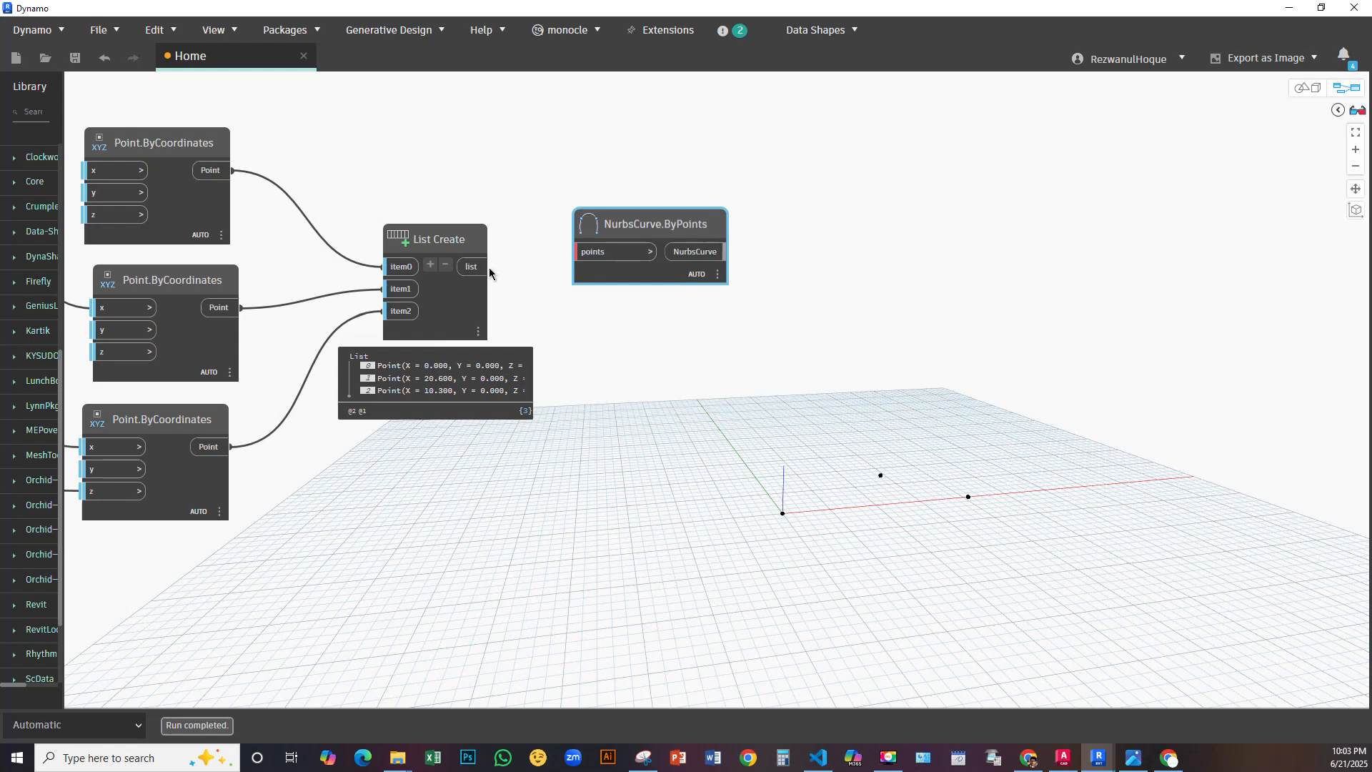
left_click_drag(509, 270, 585, 258)
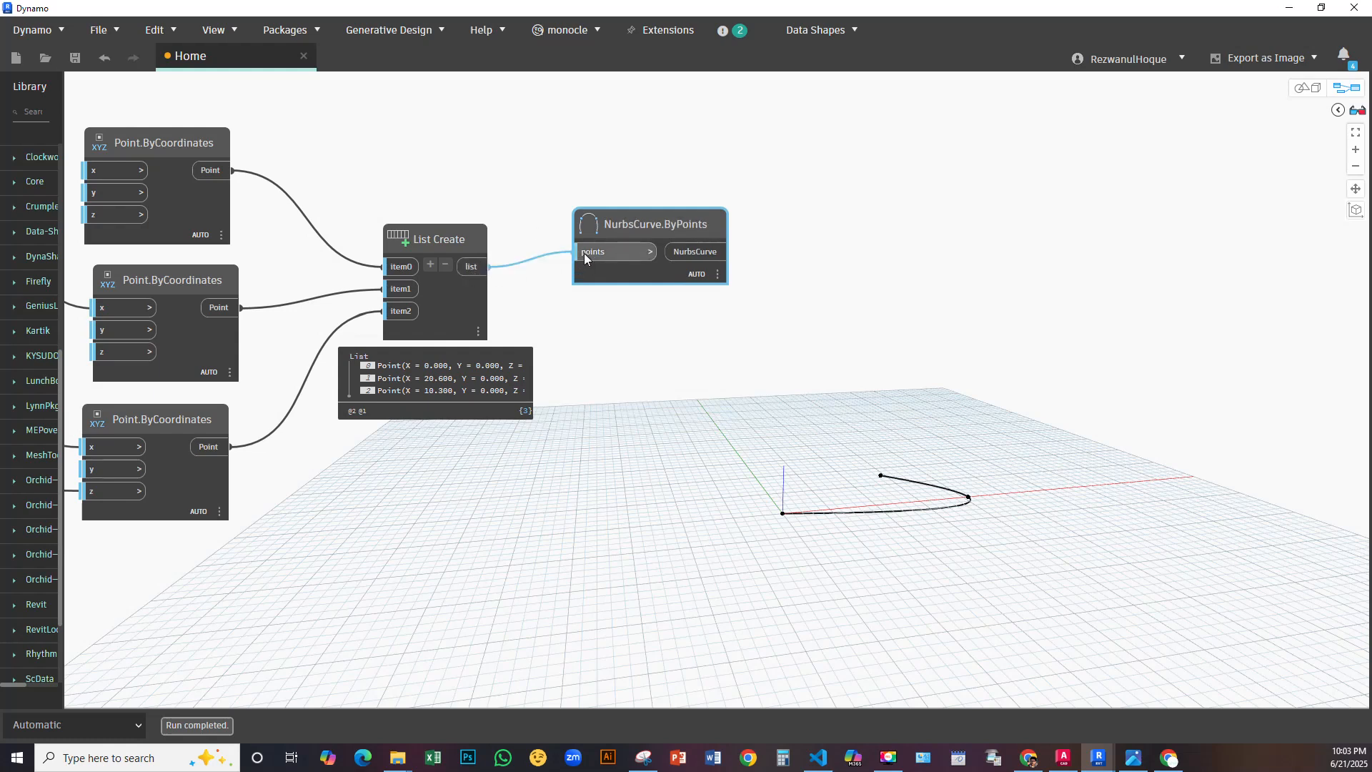
Examine the curve in the 3D view and select each point node in turn to match it to its point on the curve
left_click(1302, 87)
right_click_drag(1006, 494, 894, 427)
left_click(1305, 90)
middle_click_drag(922, 319, 1248, 259)
left_click(794, 485)
left_click(505, 279)
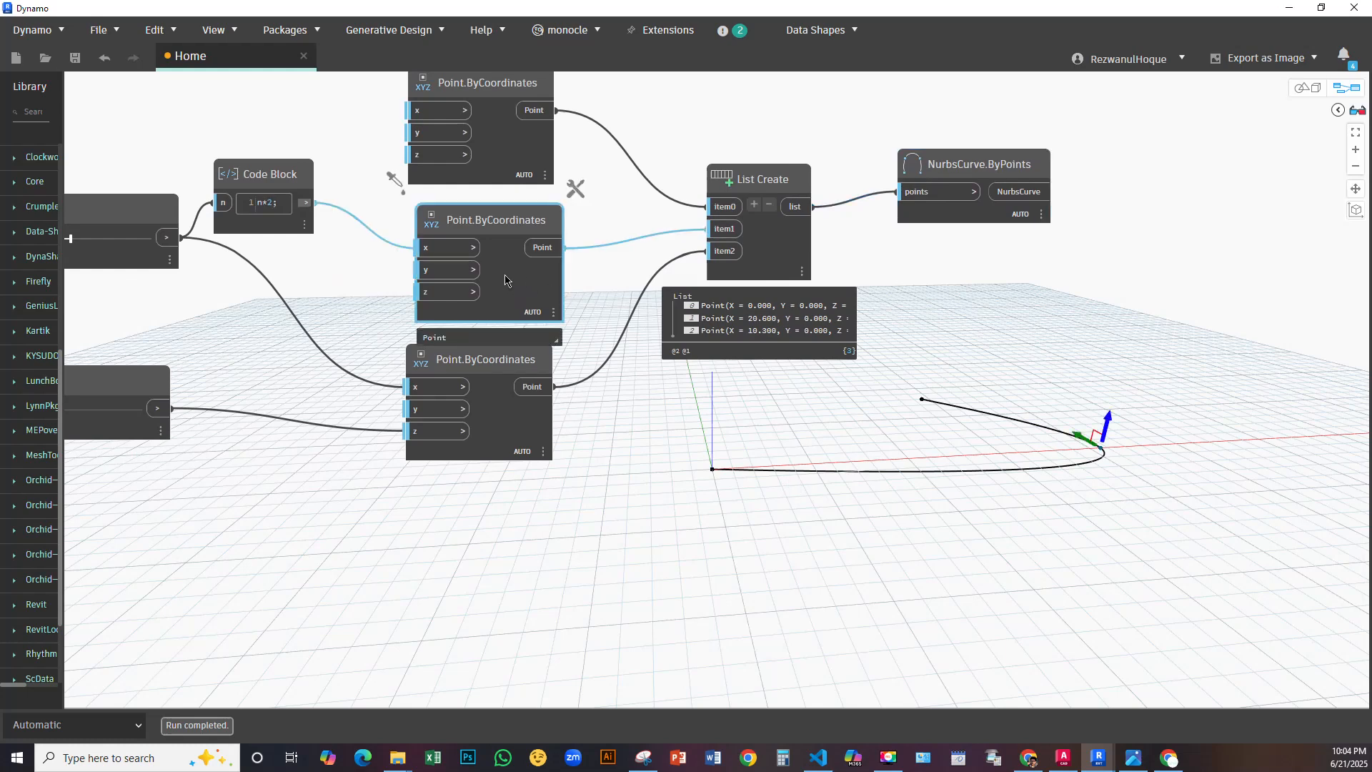
middle_click_drag(590, 326, 550, 406)
left_click(485, 516)
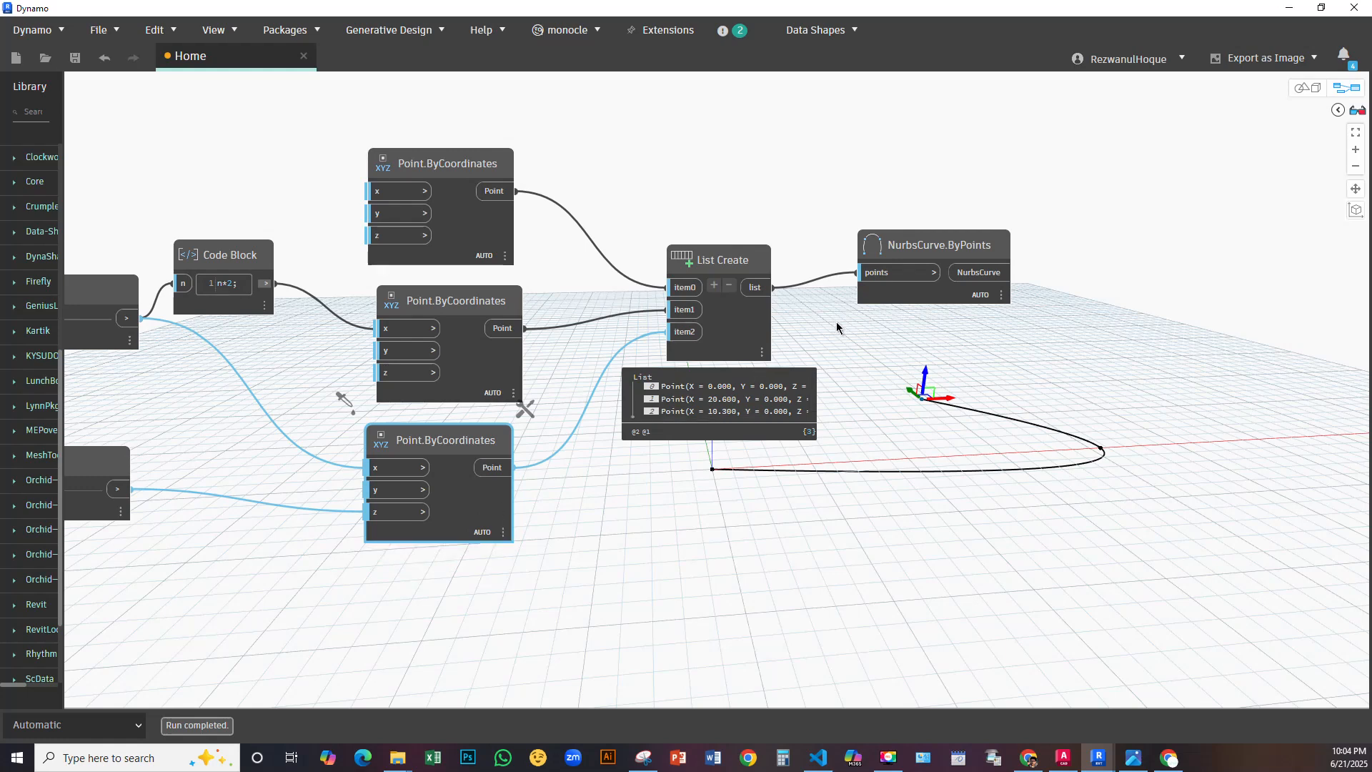
left_click(475, 214)
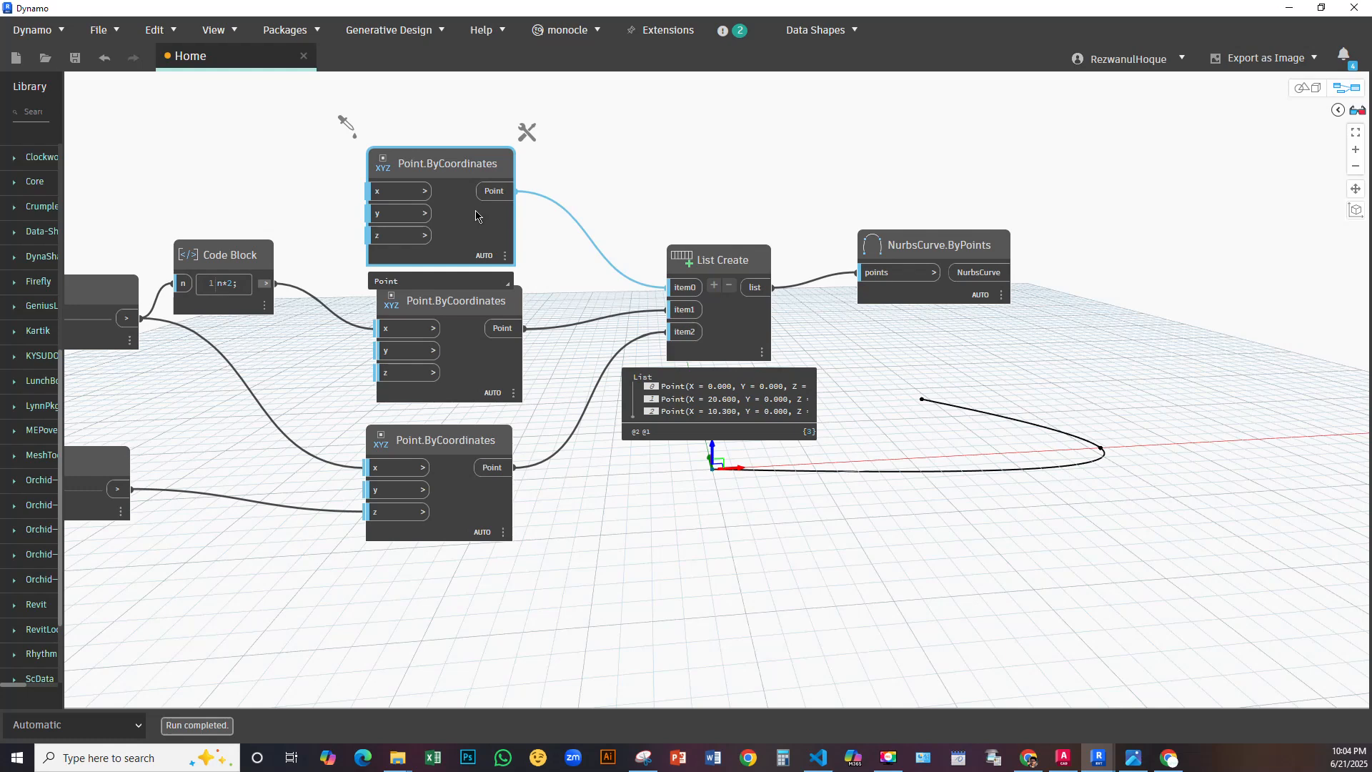
left_click(479, 377)
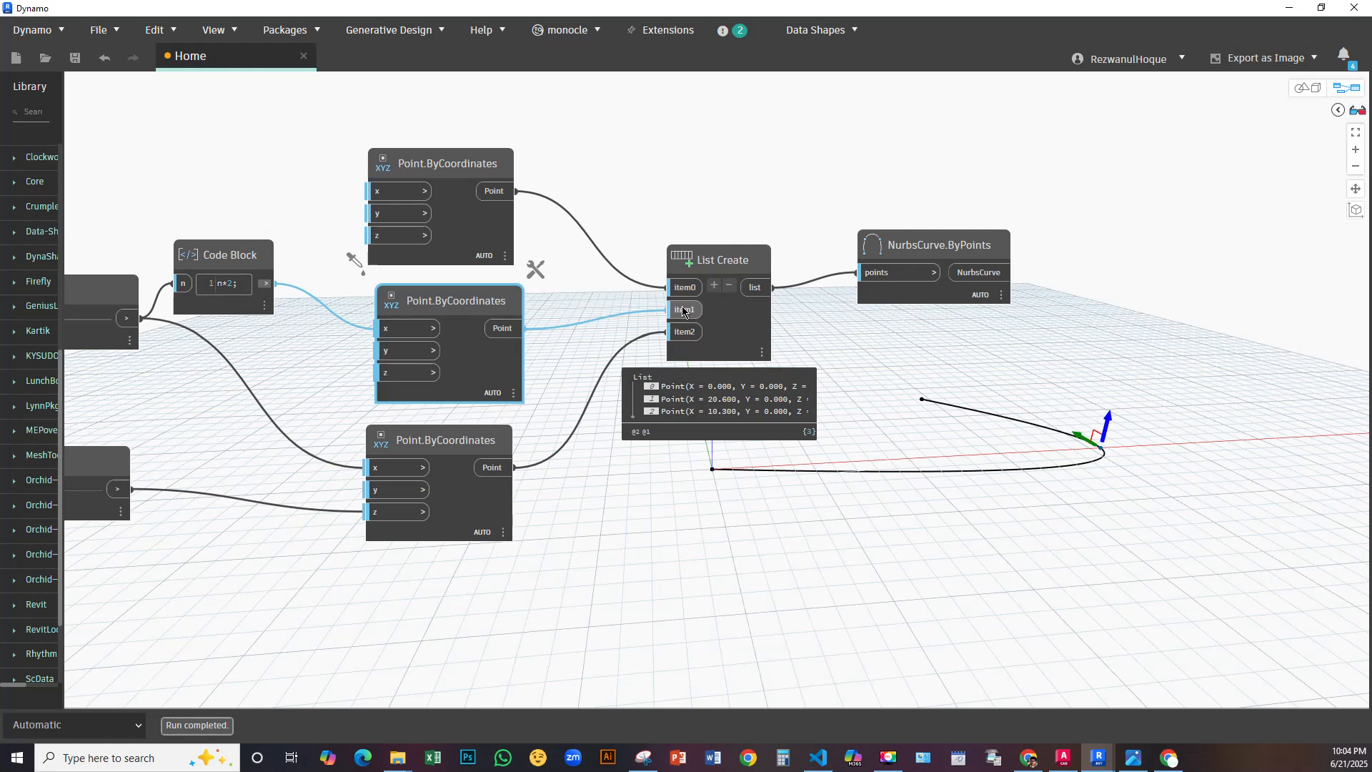
Swap the last two List Create connections so the second point node feeds item2 and the third feeds item1
left_click(661, 308)
left_click(672, 331)
left_click(494, 467)
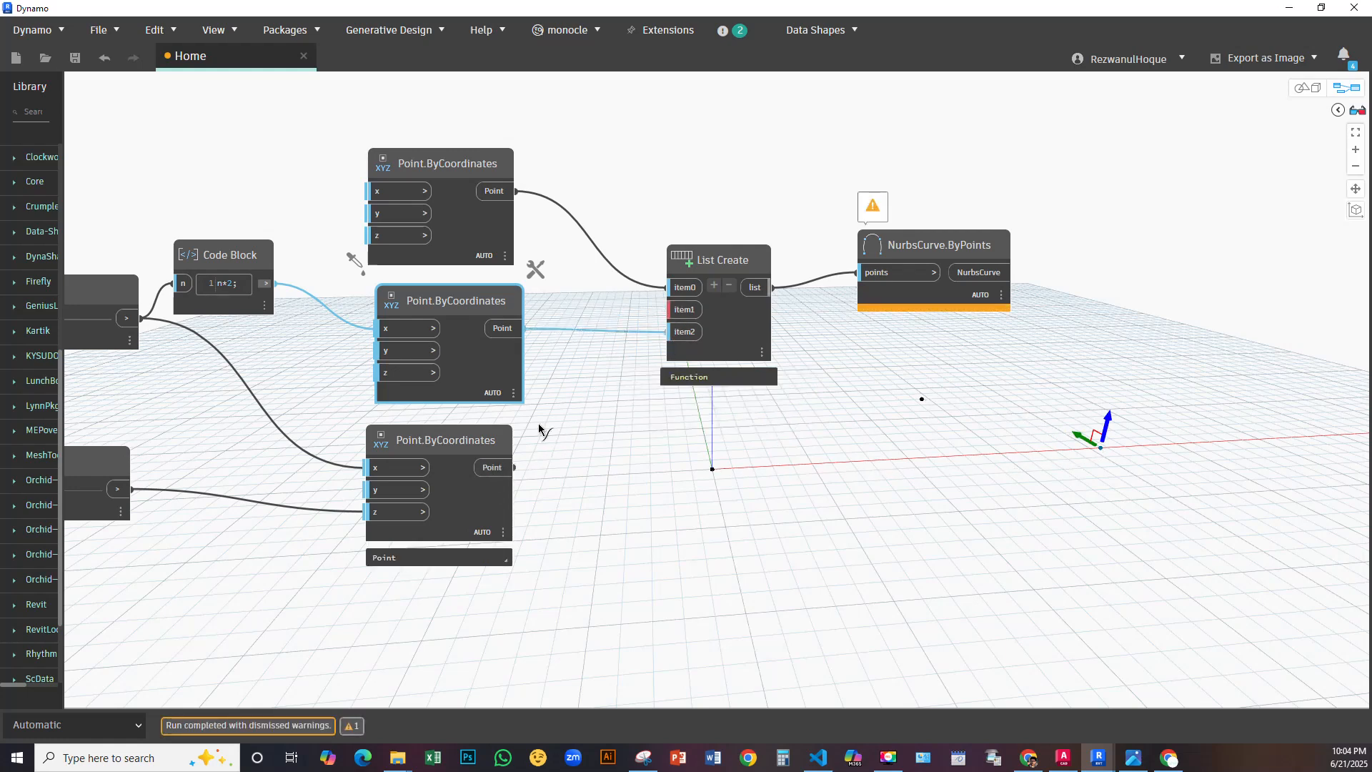
left_click(684, 309)
middle_click_drag(829, 355, 666, 291)
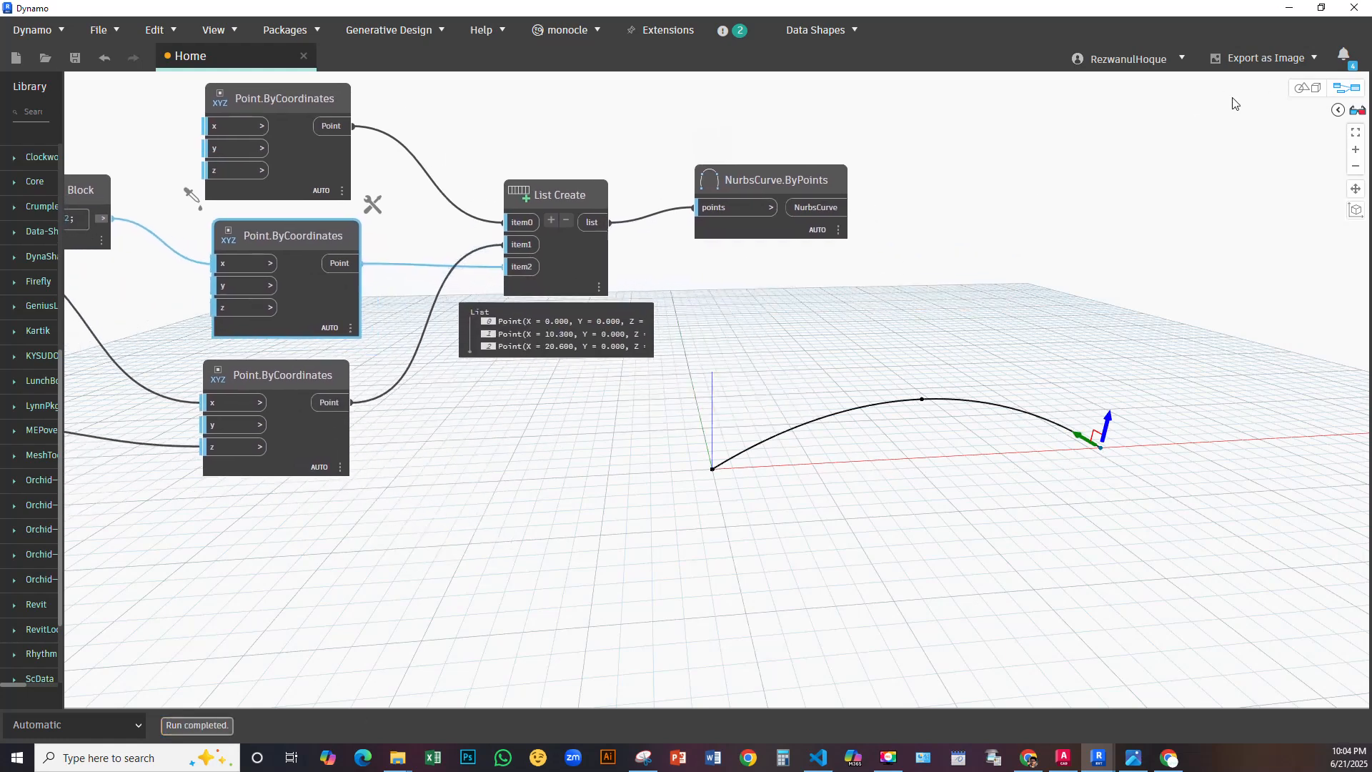
left_click(1310, 88)
mouse_move(956, 428)
right_mouse_down()
mouse_move(1051, 431)
mouse_move(1079, 417)
mouse_move(907, 393)
mouse_move(916, 441)
mouse_move(952, 441)
right_mouse_up()
left_click(1309, 88)
Tidy the graph by moving the NurbsCurve.ByPoints node and bringing List Create closer to the point nodes
middle_click_drag(781, 320, 718, 349)
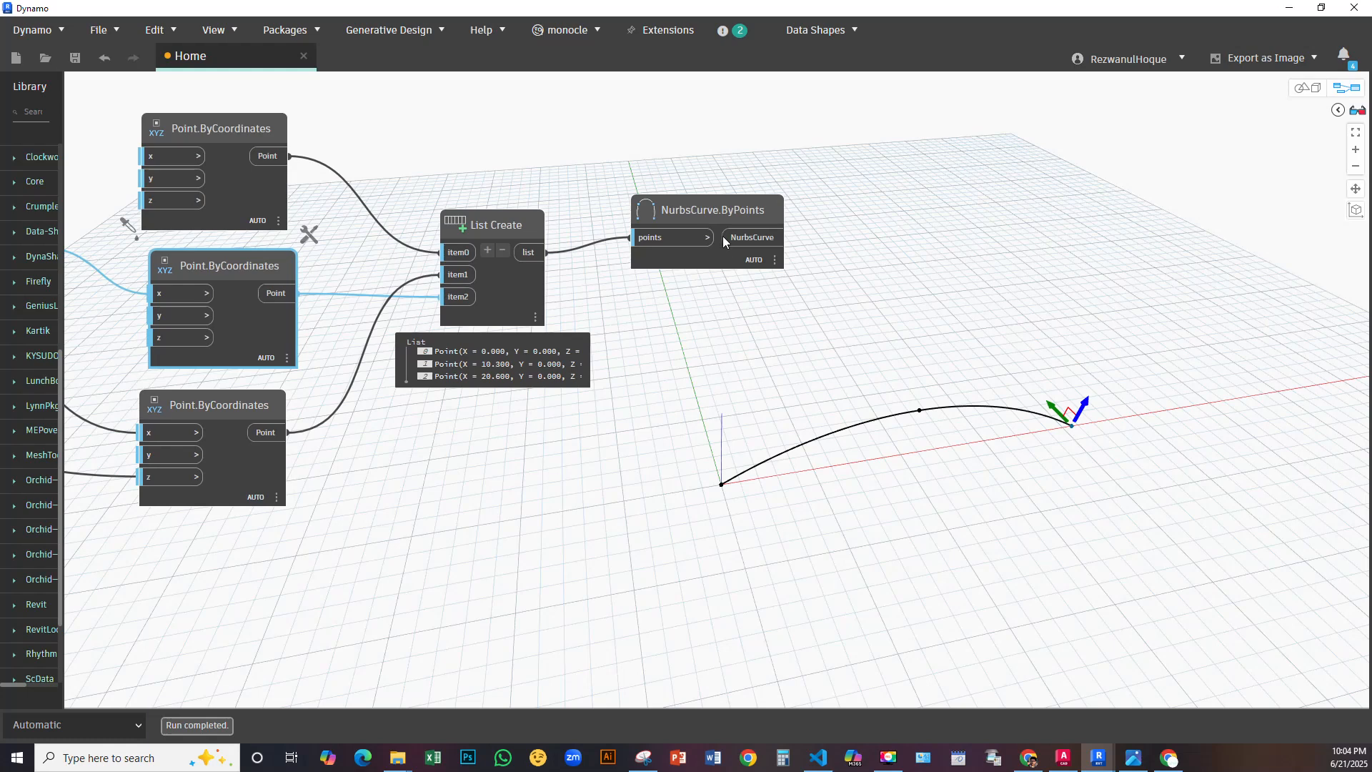
left_click_drag(719, 208, 677, 238)
middle_click_drag(615, 329, 802, 370)
scroll(716, 315, "down", 2)
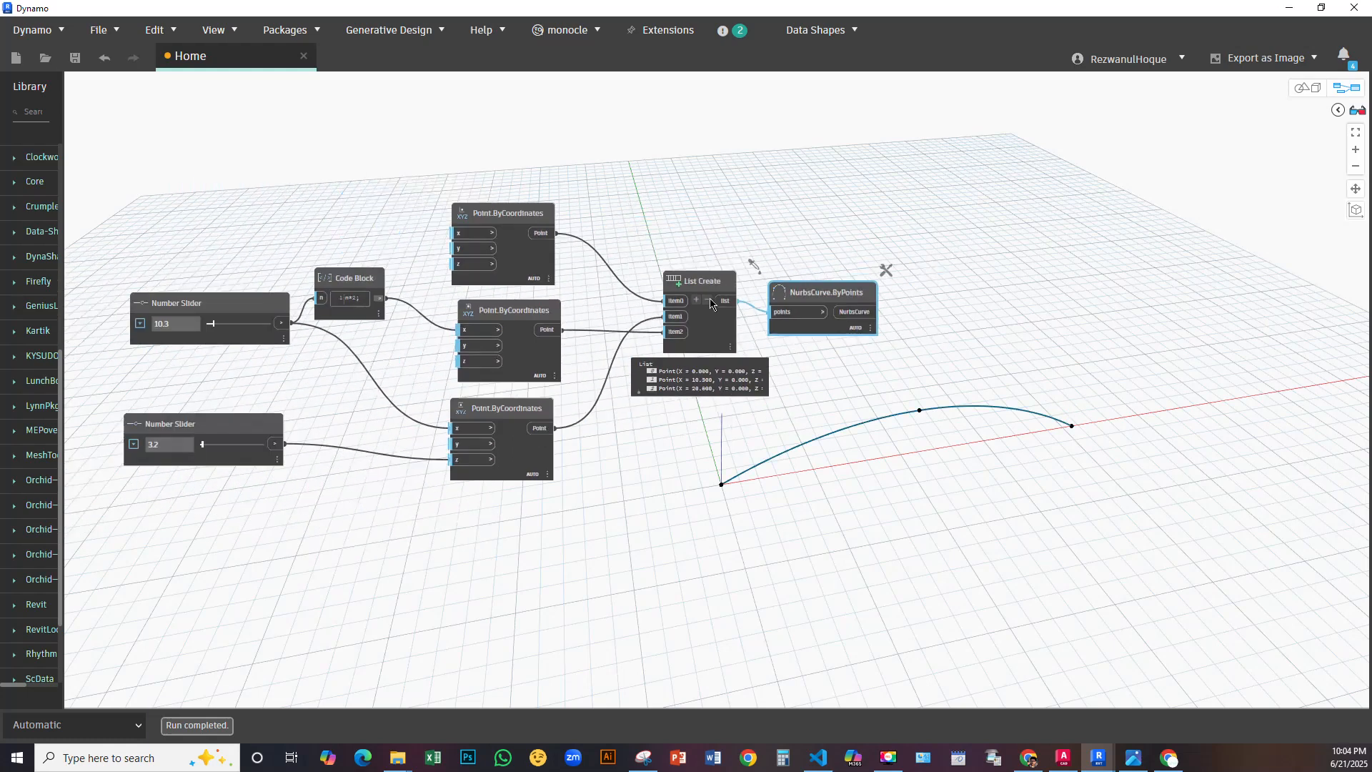
left_click_drag(693, 286, 648, 296)
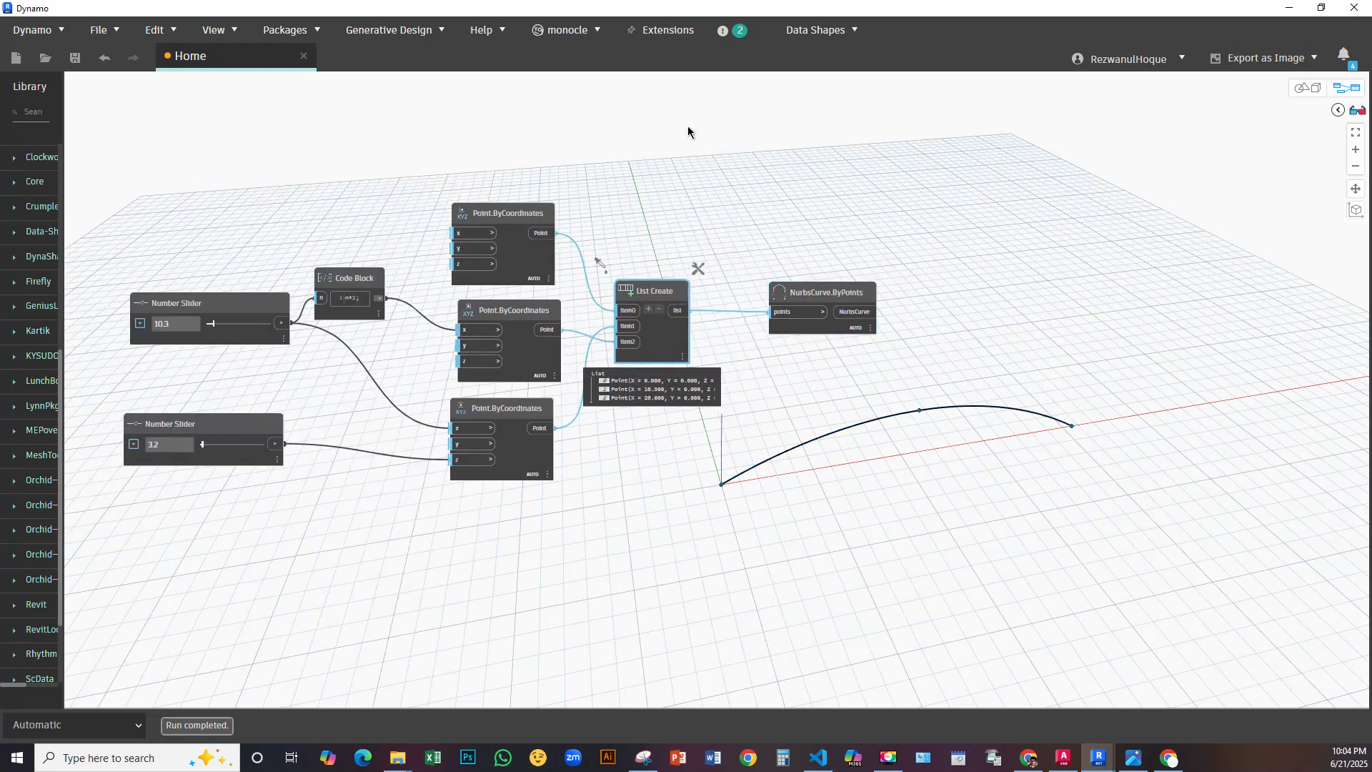
Hide the geometry preview of the three Point.ByCoordinates nodes and the List Create node
scroll(680, 120, "down", 2)
left_click_drag(701, 140, 175, 505)
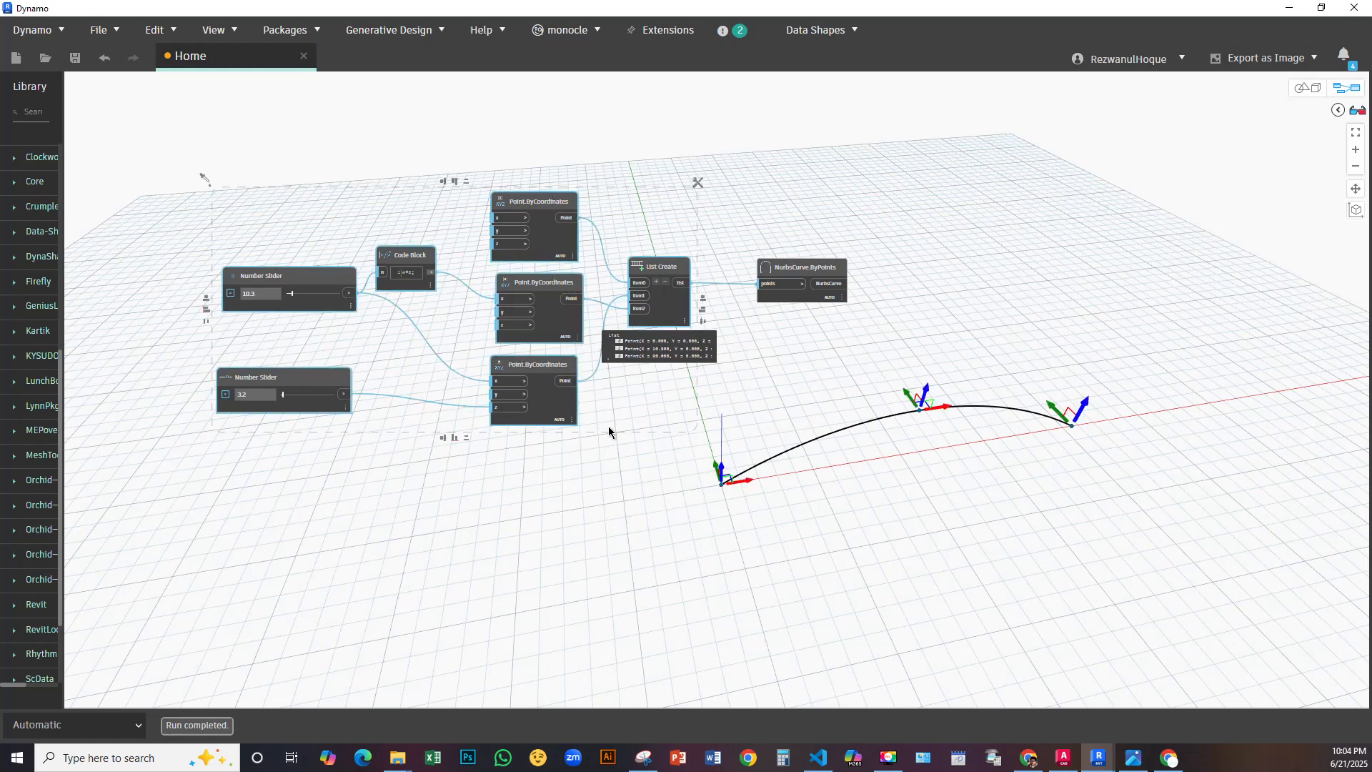
left_click(645, 408)
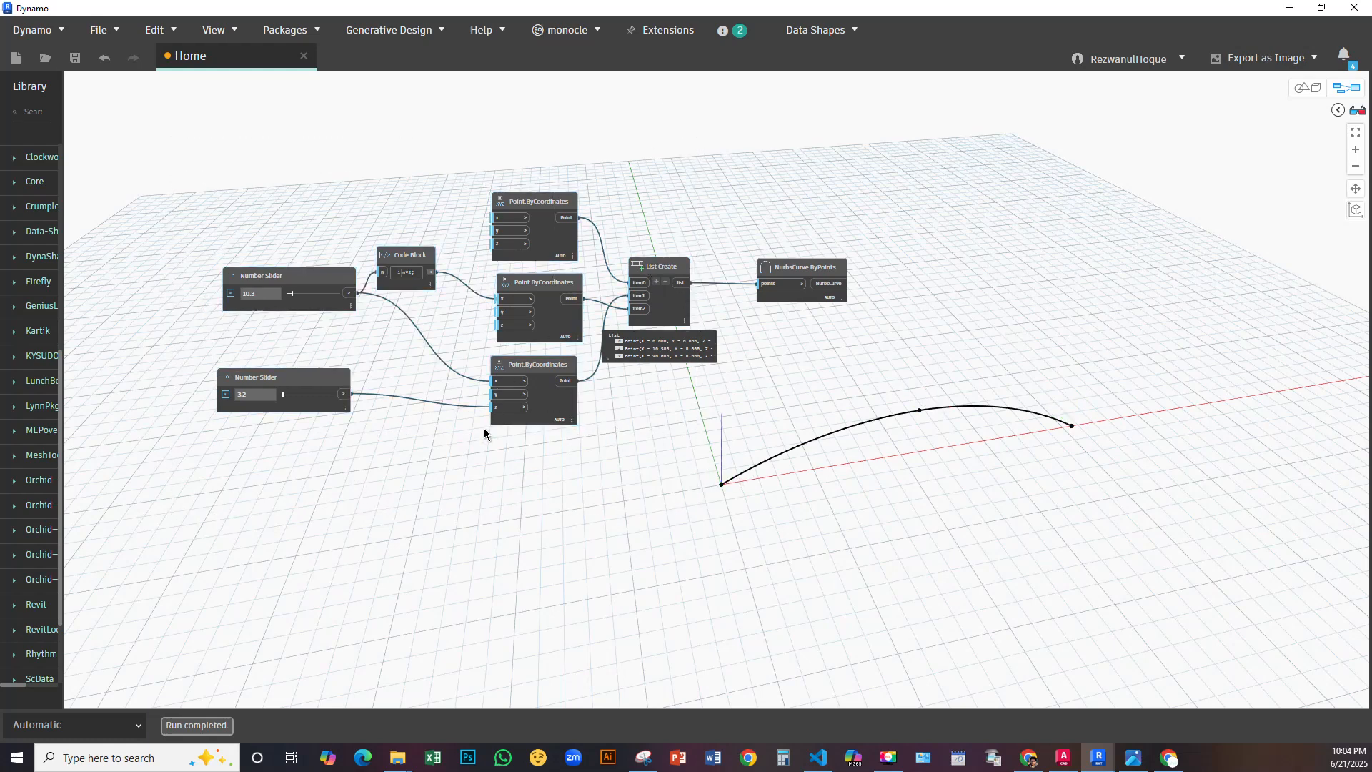
left_click_drag(677, 105, 444, 530)
right_click(444, 530)
left_click(508, 305)
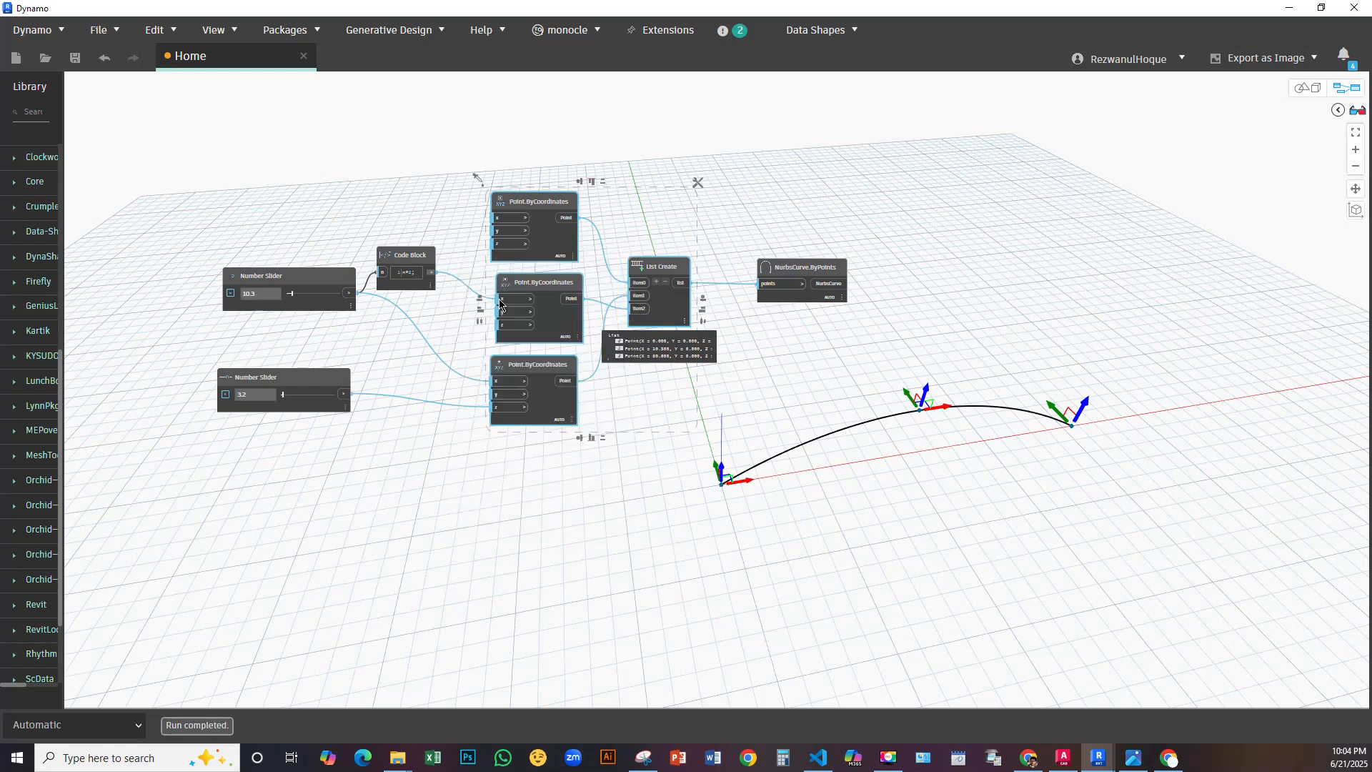
Move the NurbsCurve.ByPoints node closer to List Create
middle_click_drag(699, 429, 455, 425)
left_click(569, 269)
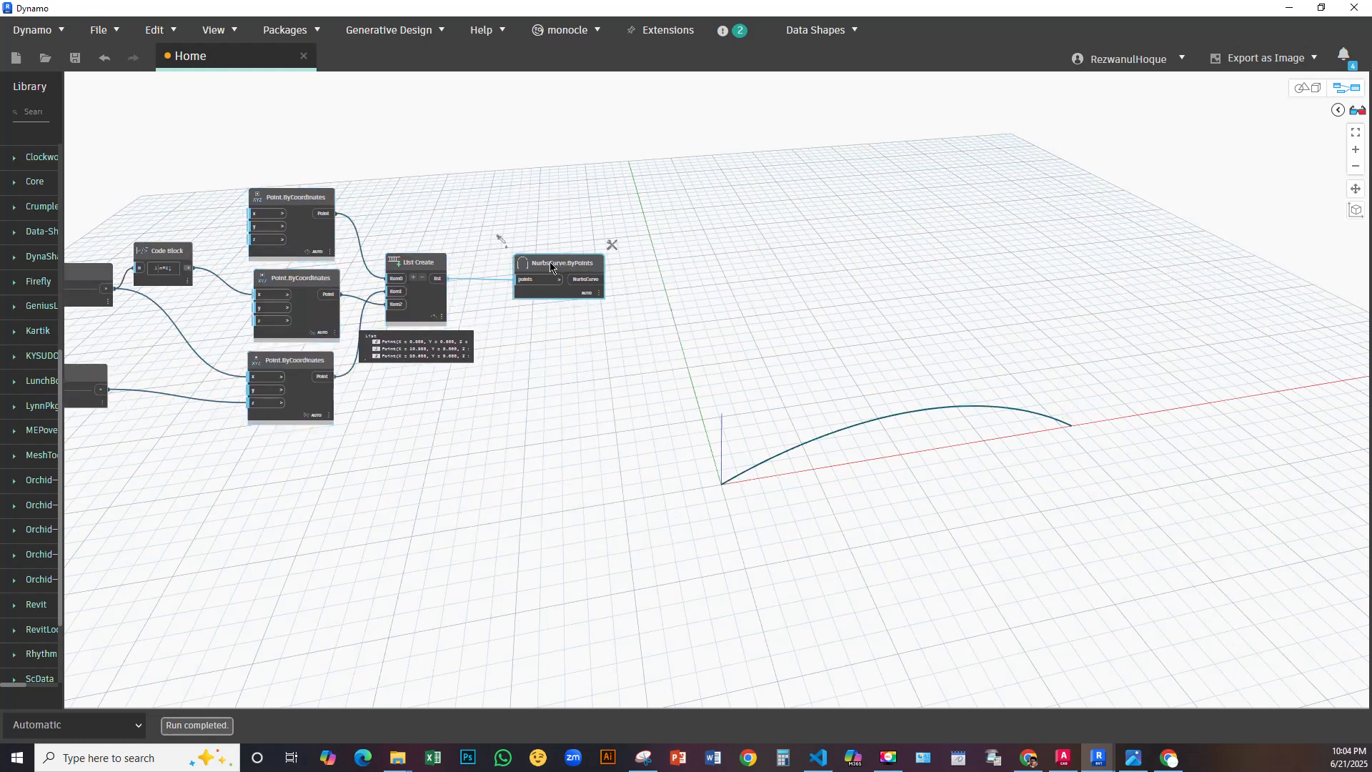
left_click_drag(569, 268, 541, 269)
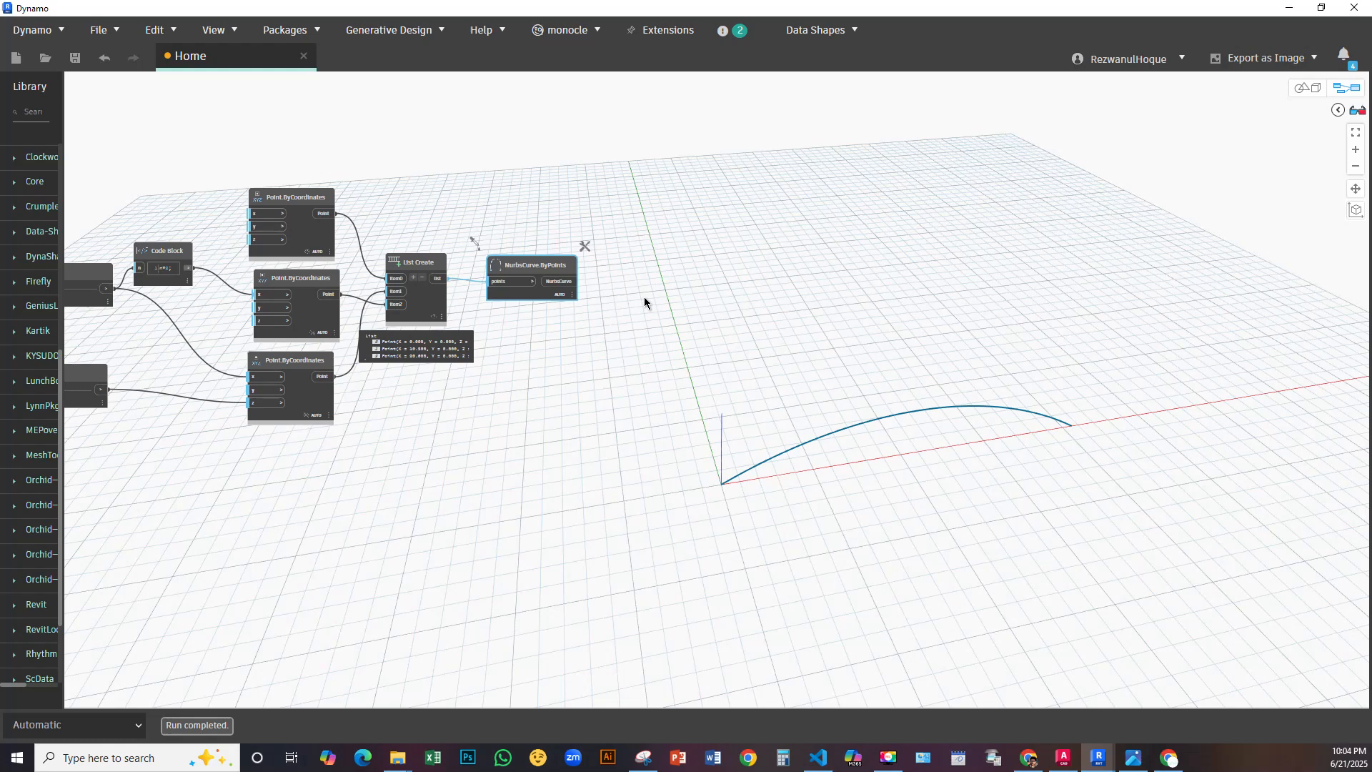
key("alt+Tab")
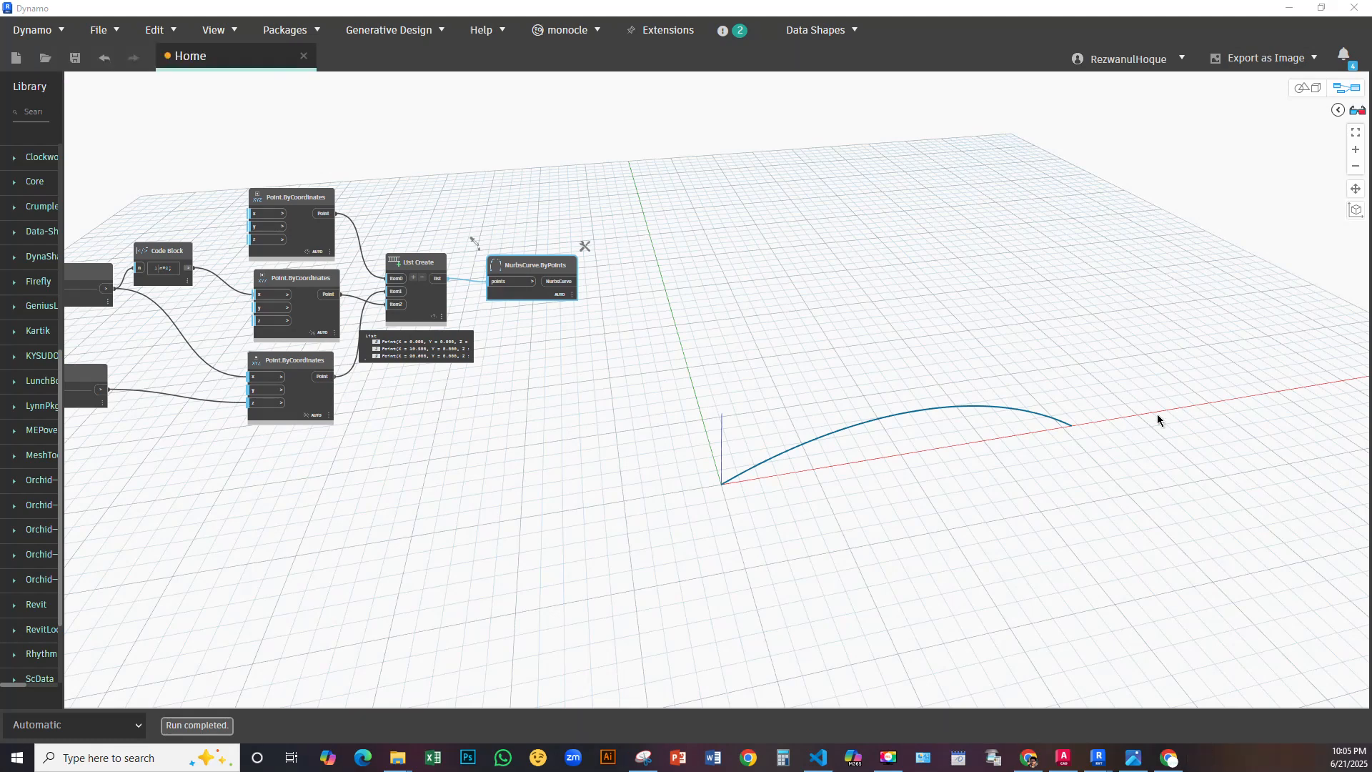
left_click(837, 459)
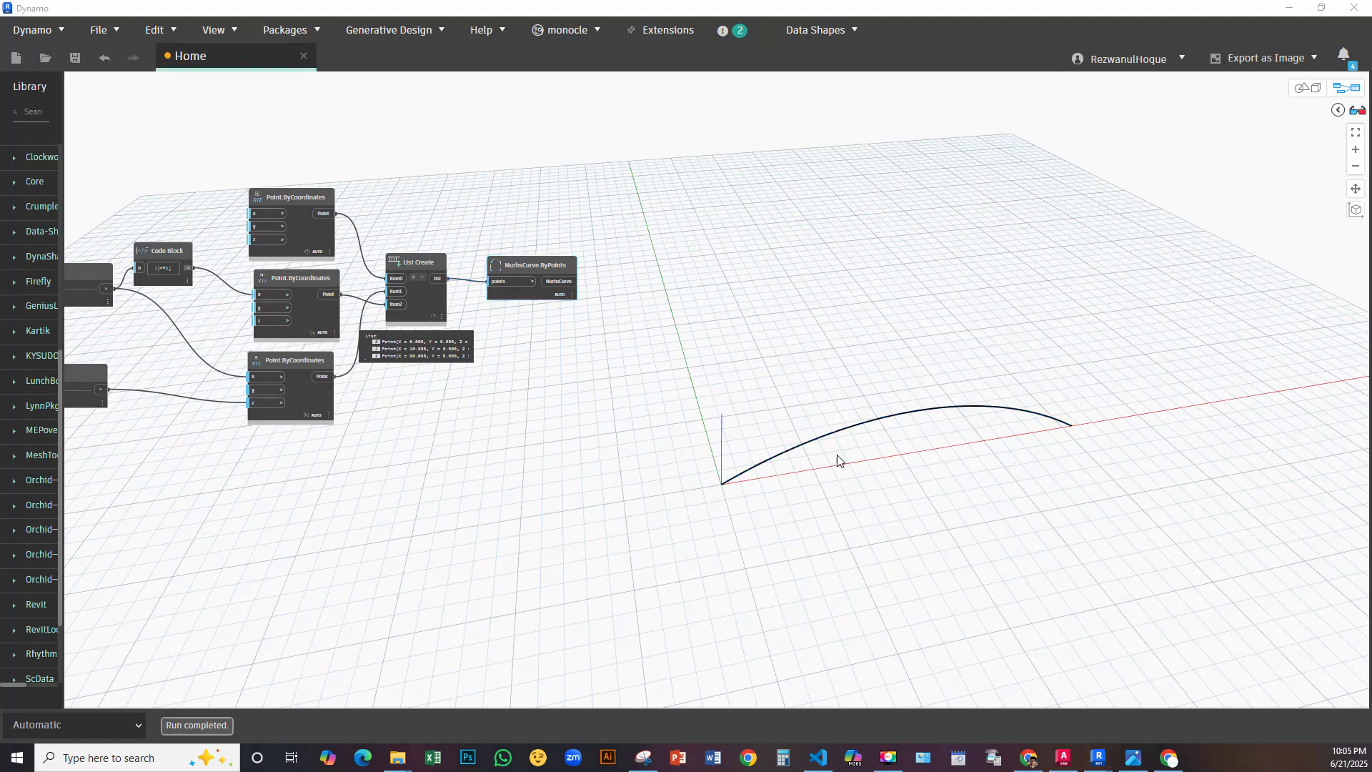
mouse_move(723, 483)
left_mouse_down()
mouse_move(811, 431)
mouse_move(915, 405)
mouse_move(999, 404)
mouse_move(1082, 428)
left_mouse_up()
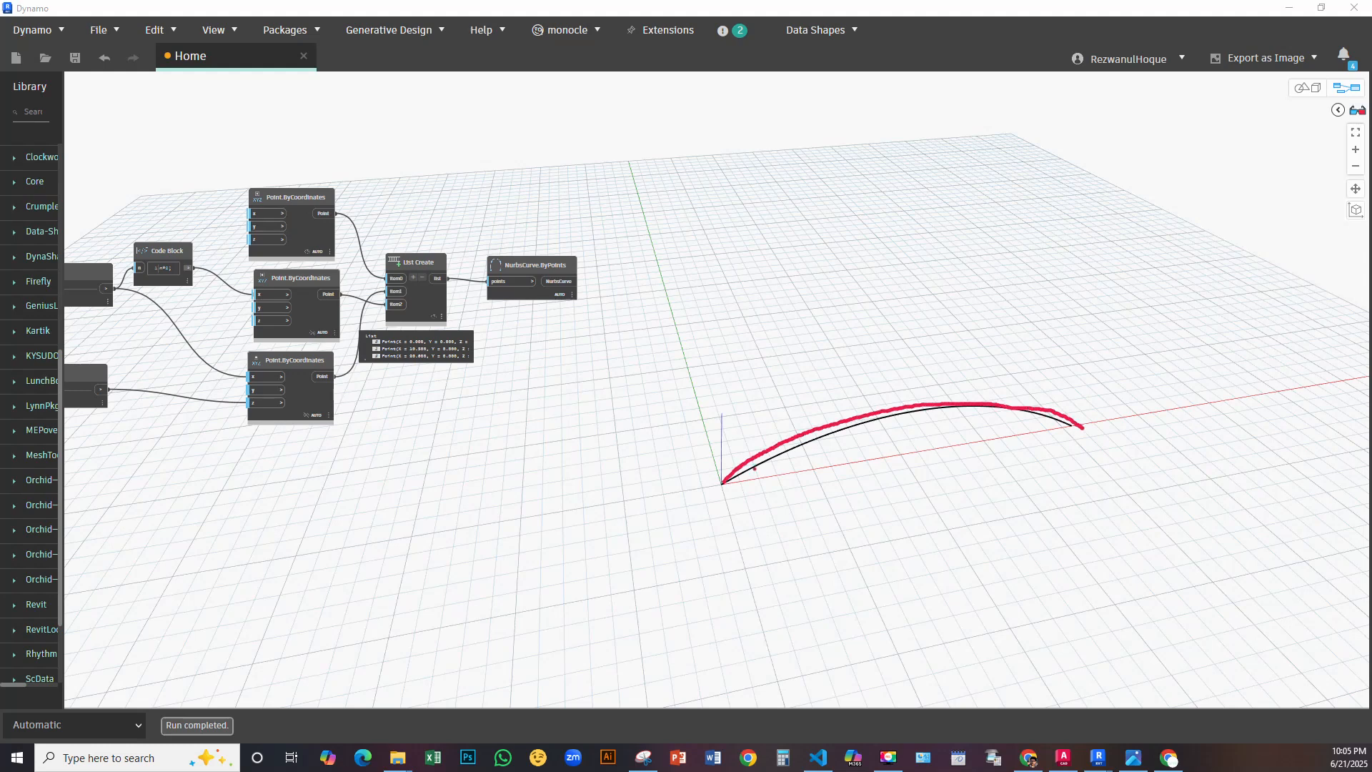
mouse_move(708, 454)
left_mouse_down()
mouse_move(883, 381)
mouse_move(1006, 376)
mouse_move(1087, 405)
left_mouse_up()
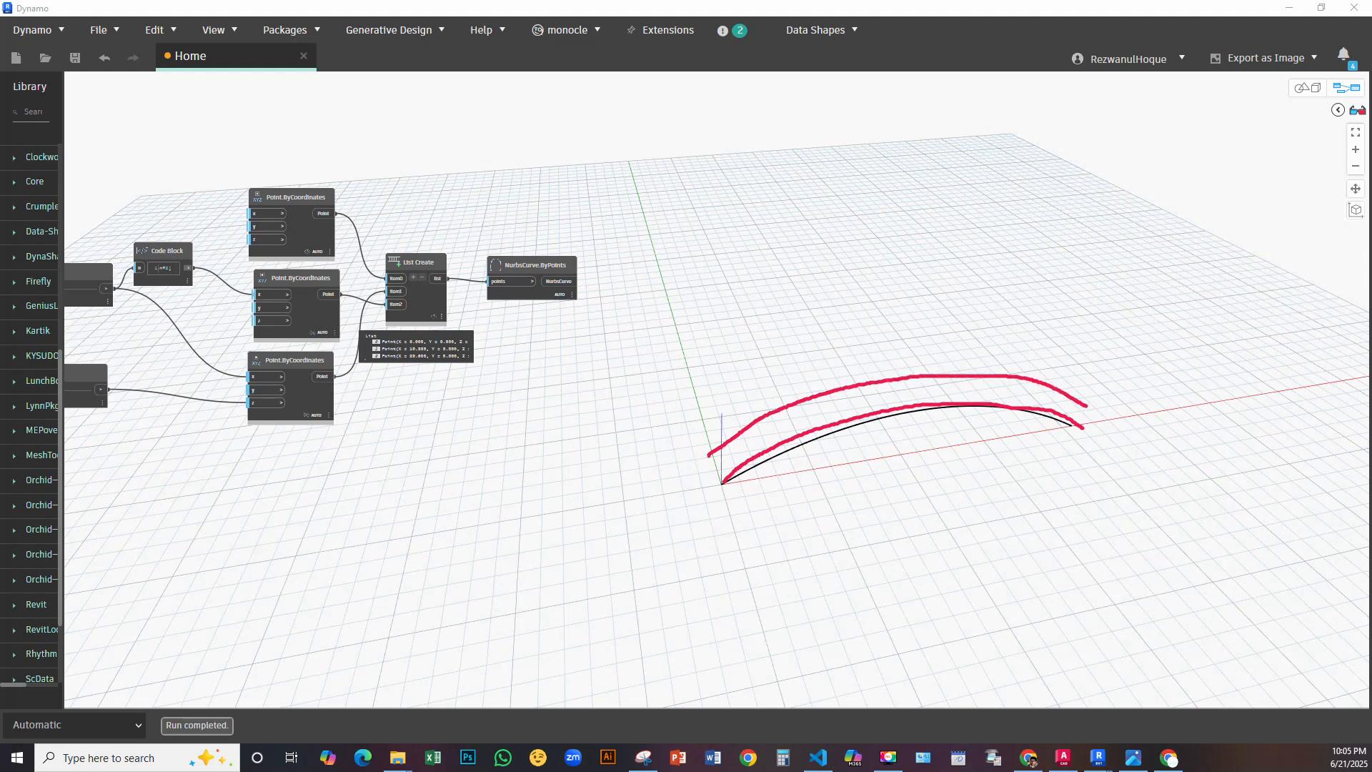
left_click_drag(749, 472, 732, 428)
mouse_move(807, 448)
left_mouse_down()
mouse_move(804, 405)
mouse_move(887, 373)
left_mouse_up()
mouse_move(949, 408)
left_mouse_down()
mouse_move(958, 373)
mouse_move(1015, 363)
mouse_move(1045, 389)
left_mouse_up()
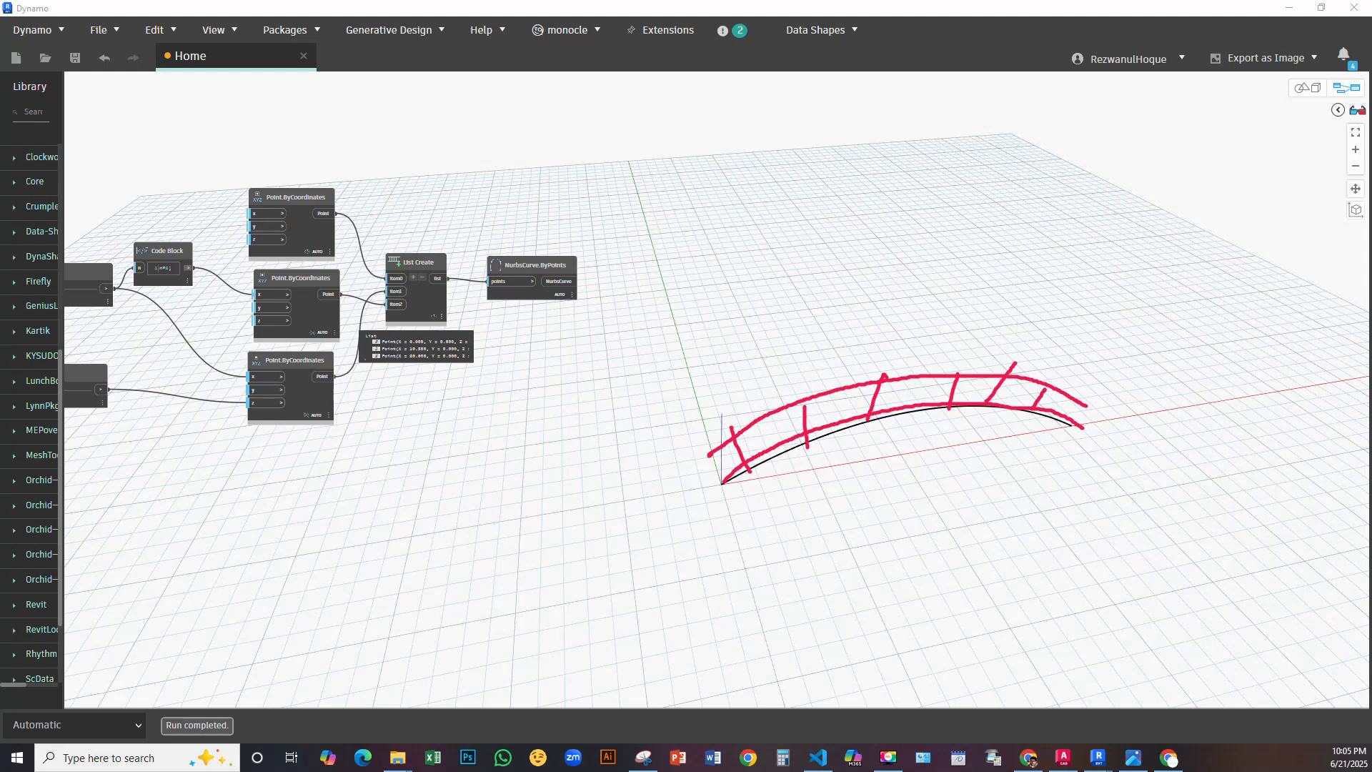
key("e")
key("Escape")
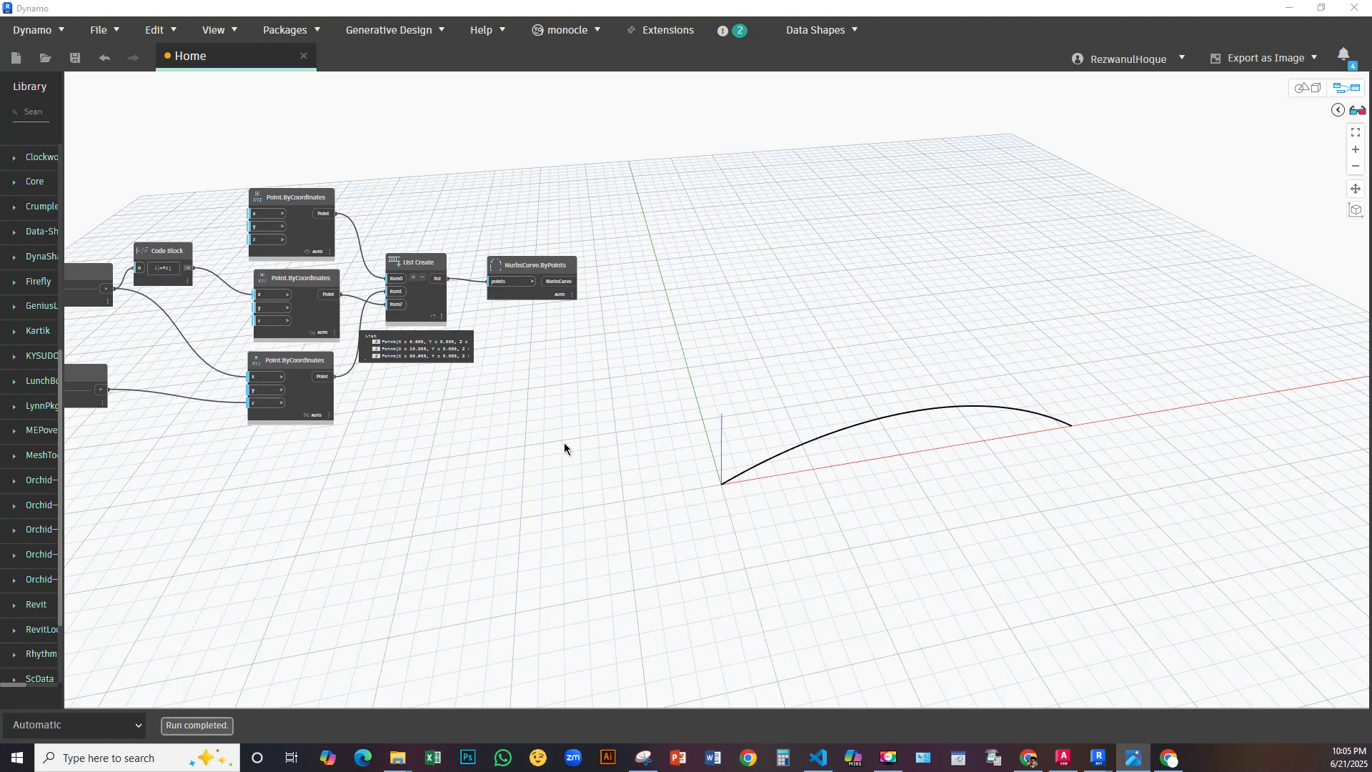
Add a Curve.OffsetMany node after NurbsCurve.ByPoints and connect the NurbsCurve output to its curve input
right_click(567, 366)
type("cu")
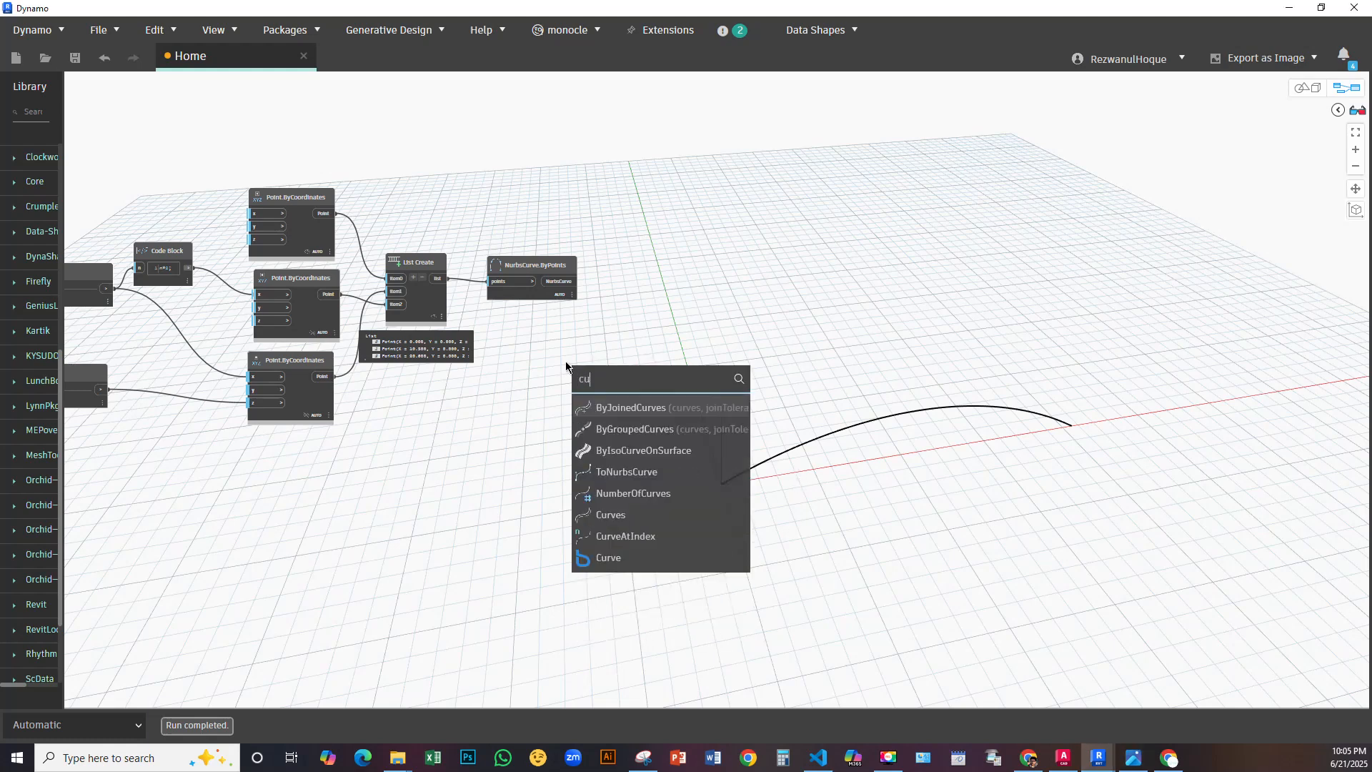
type("rve")
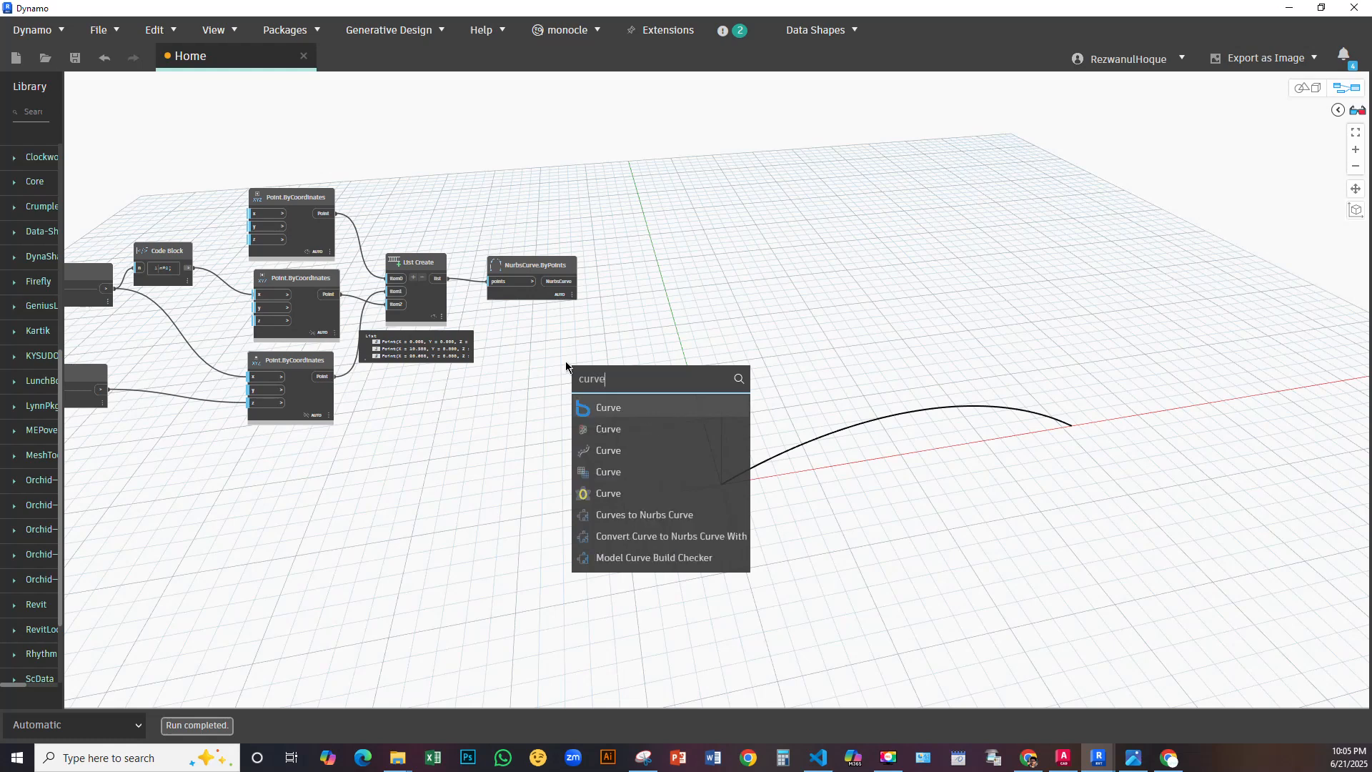
type(".offse")
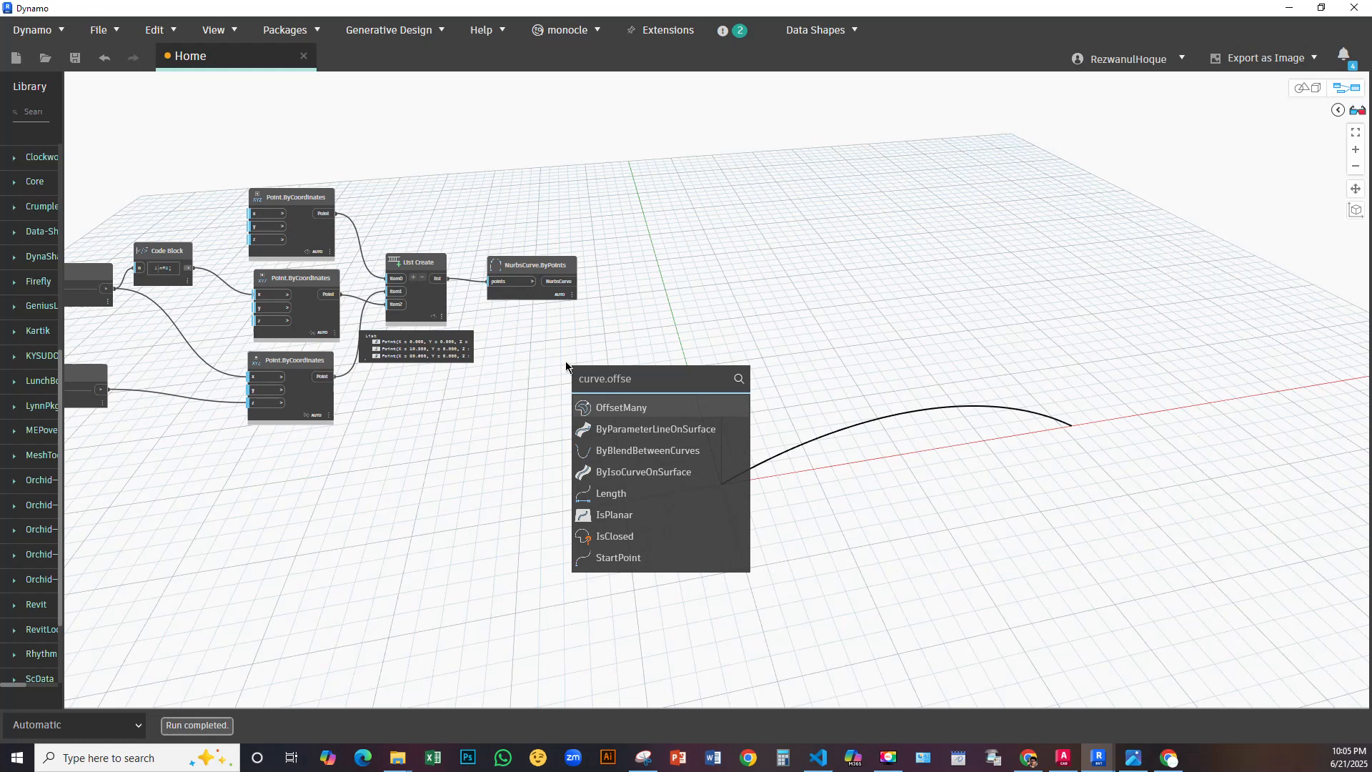
mouse_move(588, 405)
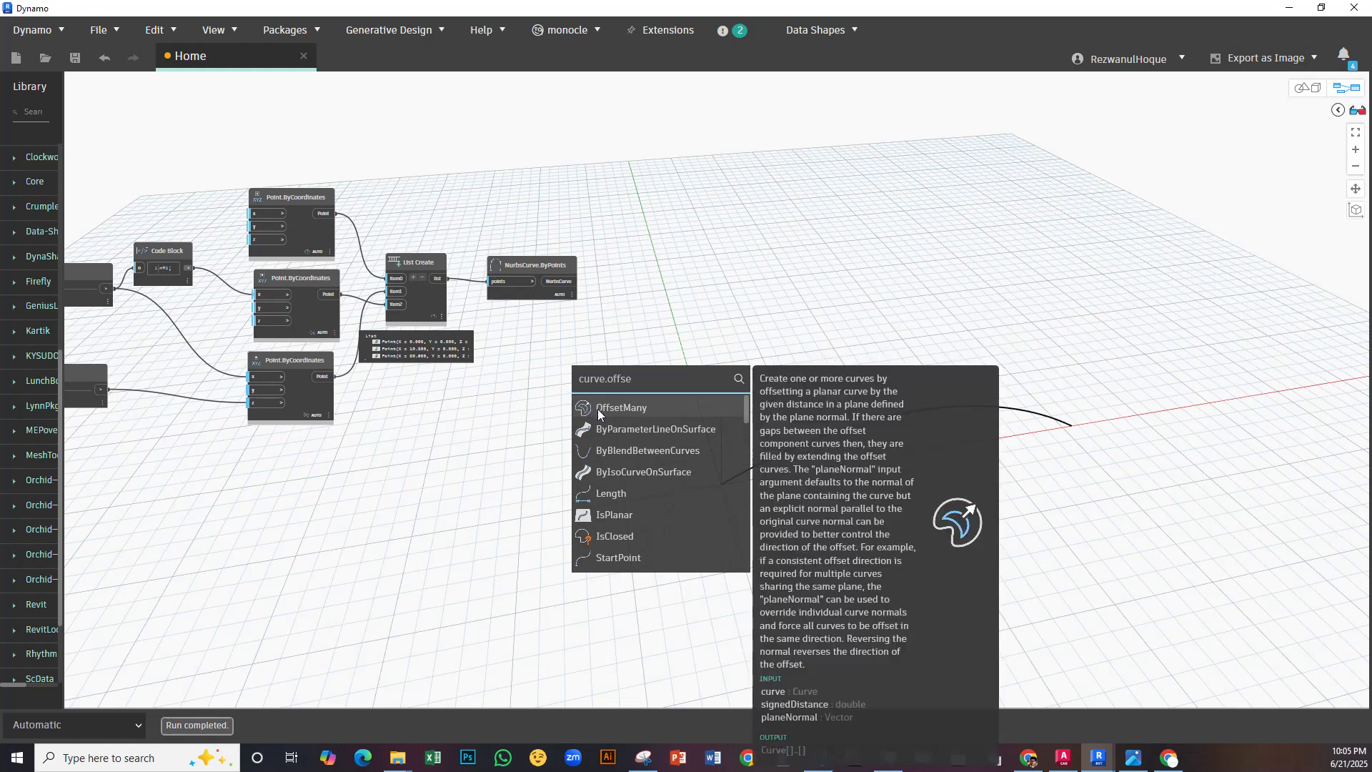
left_click(598, 409)
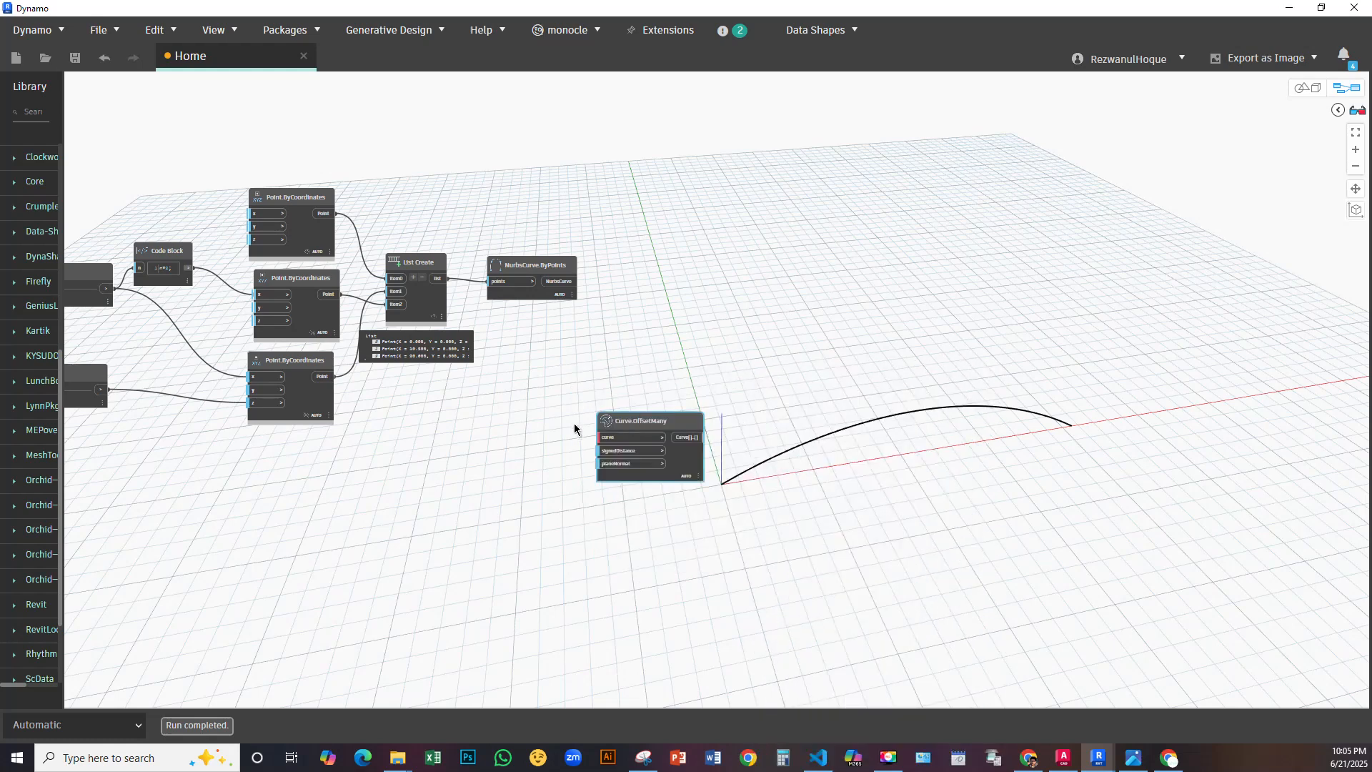
left_click_drag(633, 429, 722, 273)
scroll(516, 323, "up", 3)
left_click_drag(632, 248, 717, 304)
Examine the direction of the offset curve relative to the original arch in the 3D view
middle_click_drag(907, 447, 853, 407)
left_click(1307, 87)
right_click_drag(934, 398, 886, 406)
scroll(851, 415, "up", 5)
middle_click_drag(849, 414, 778, 435)
left_click(1307, 87)
mouse_move(822, 314)
left_mouse_down()
mouse_move(804, 303)
mouse_move(812, 314)
left_mouse_up()
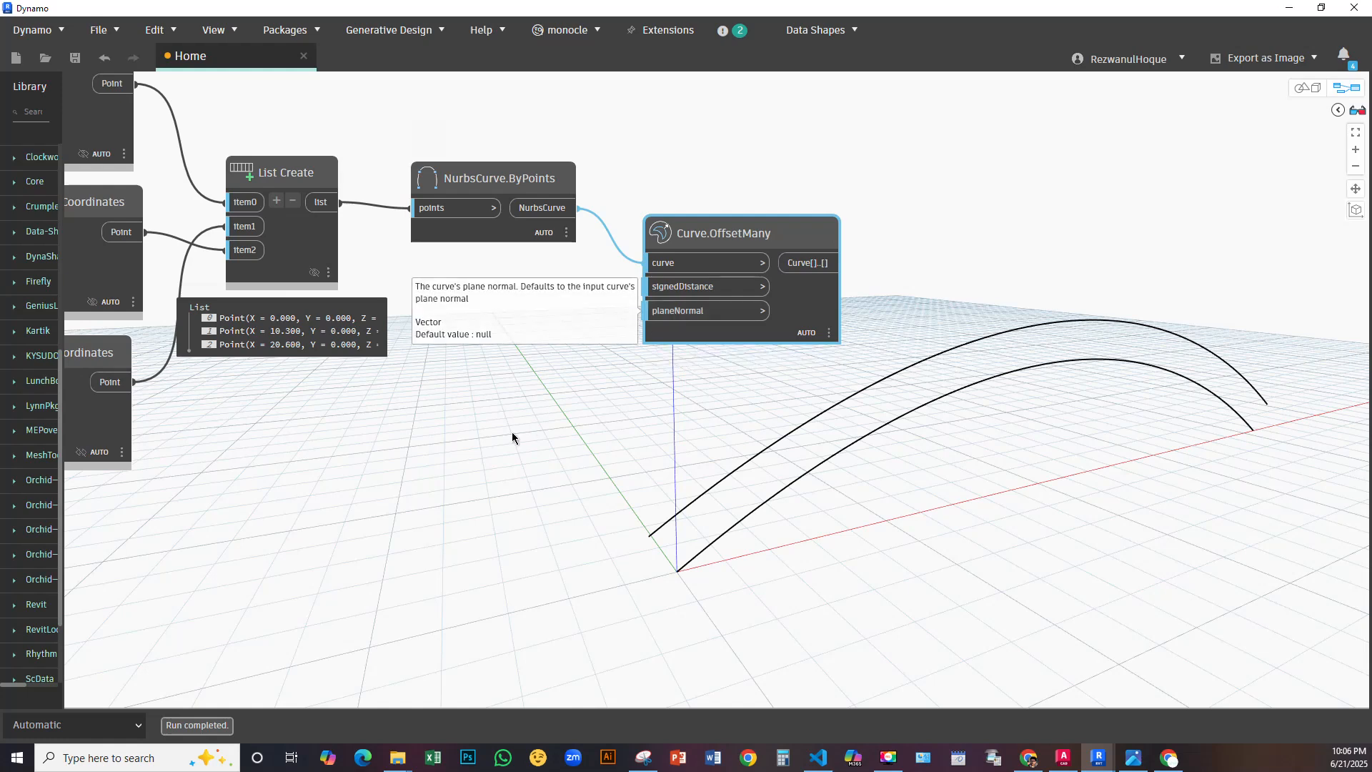
Add a Vector.ZAxis node and try it as the planeNormal input of Curve.OffsetMany
right_click(490, 451)
right_click(477, 370)
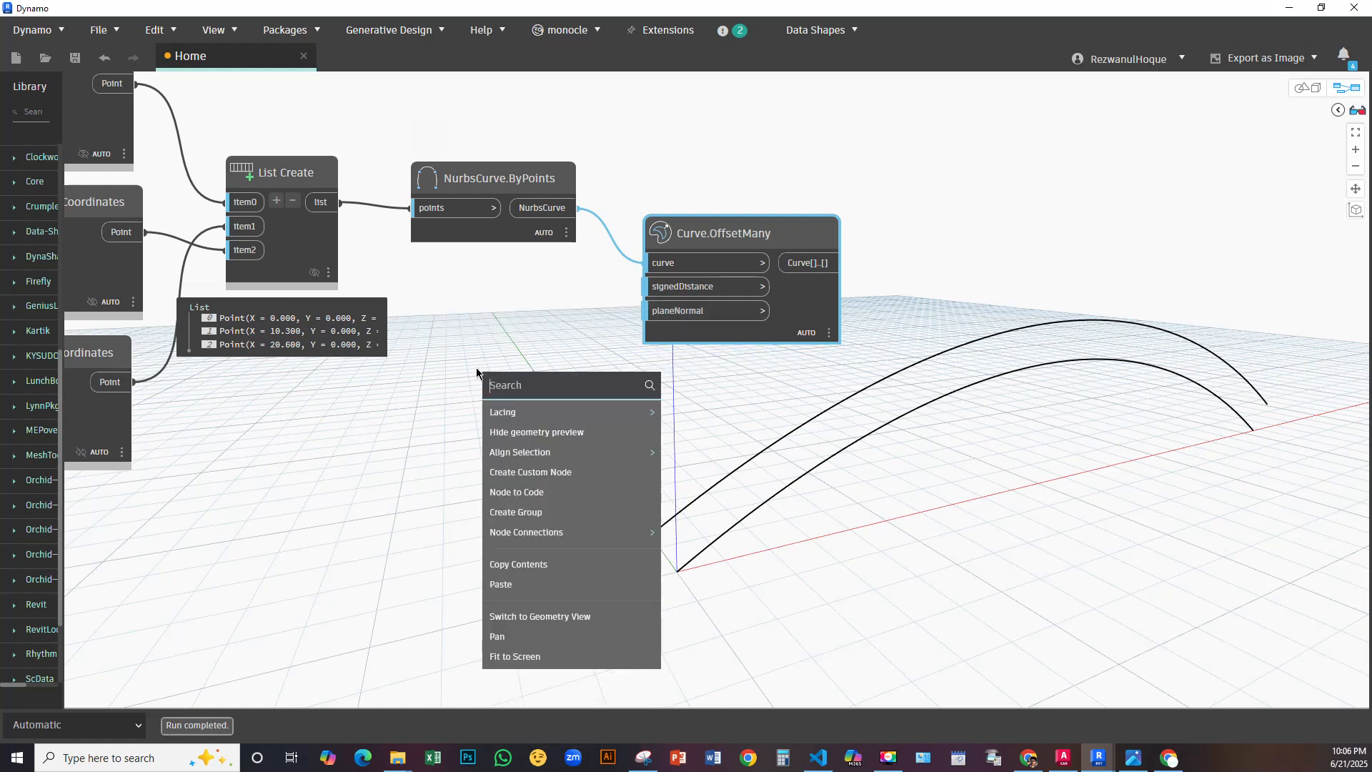
type("z")
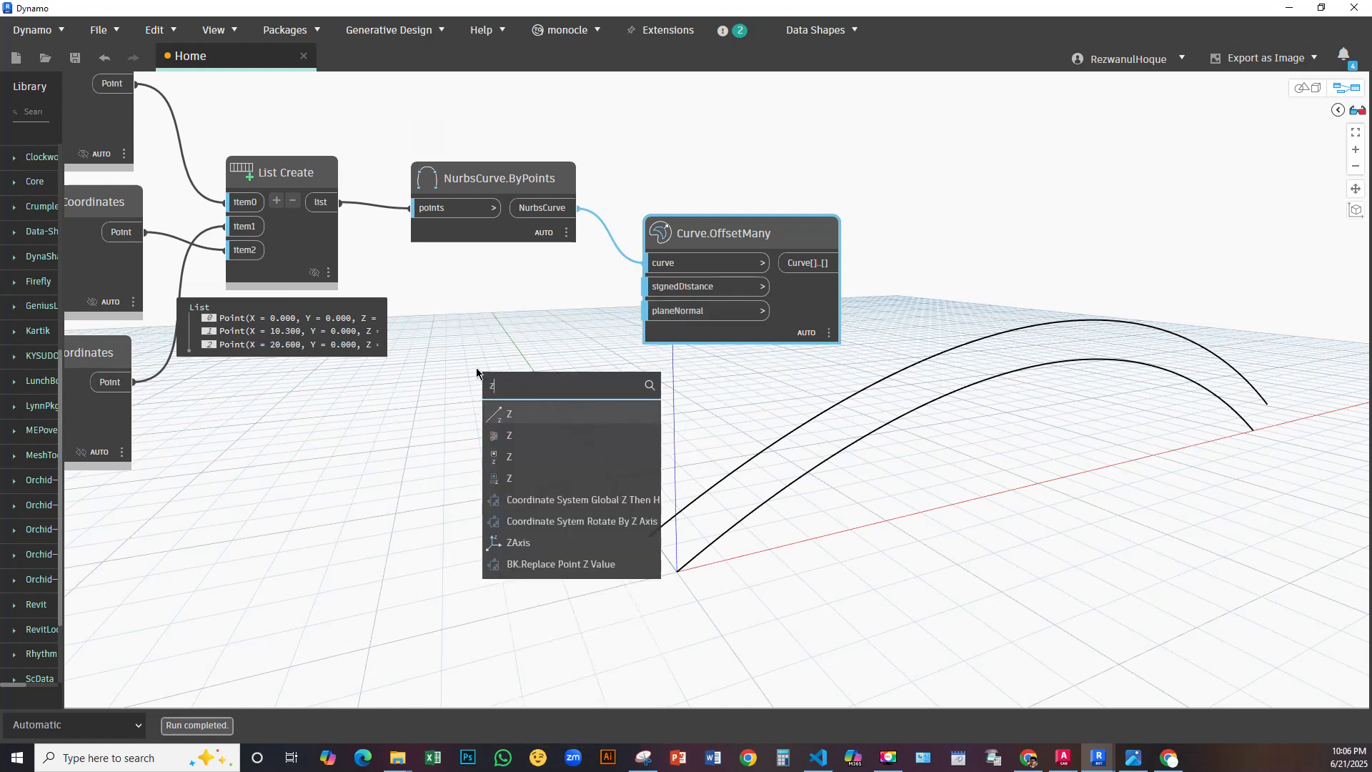
left_click(518, 542)
left_click_drag(574, 567, 653, 314)
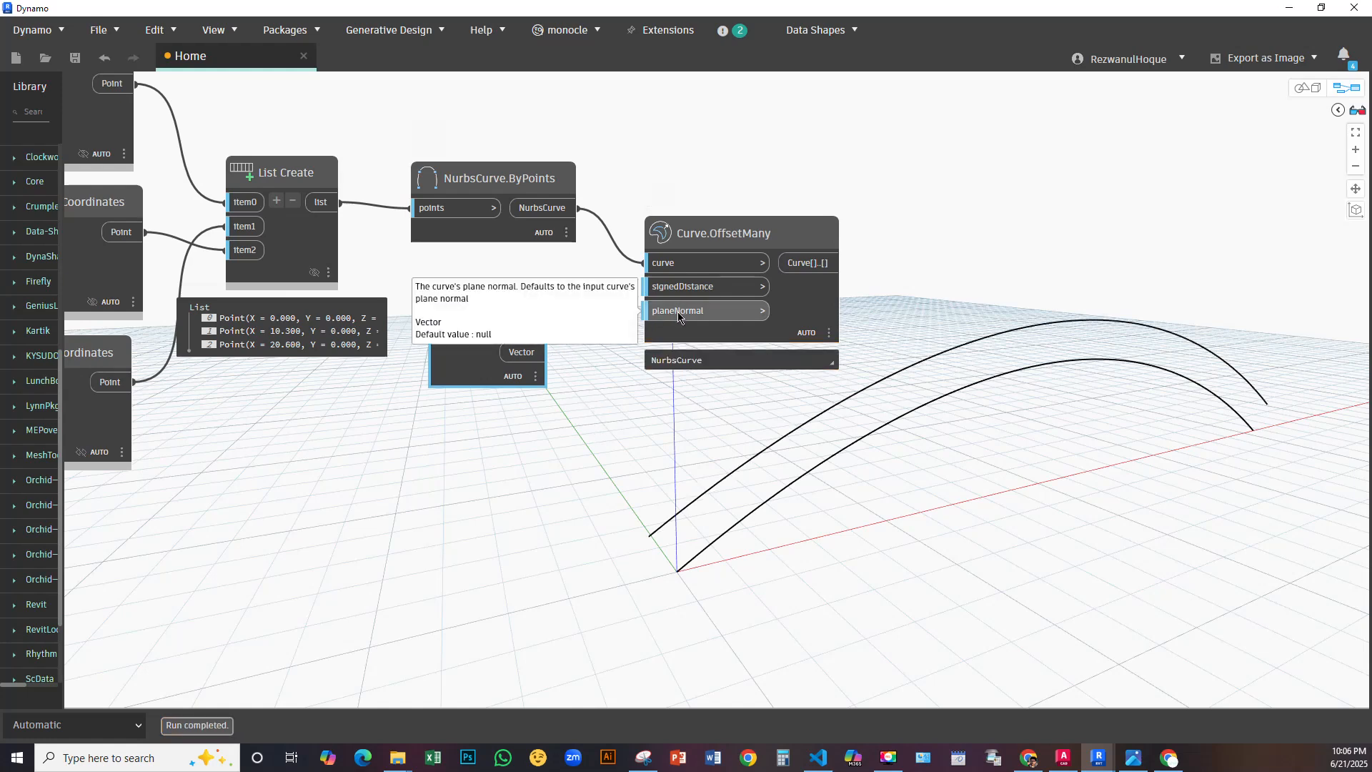
Add a Vector.XAxis node below Vector.ZAxis, try it as the planeNormal input of Curve.OffsetMany, and disconnect it
right_click(496, 469)
type("x")
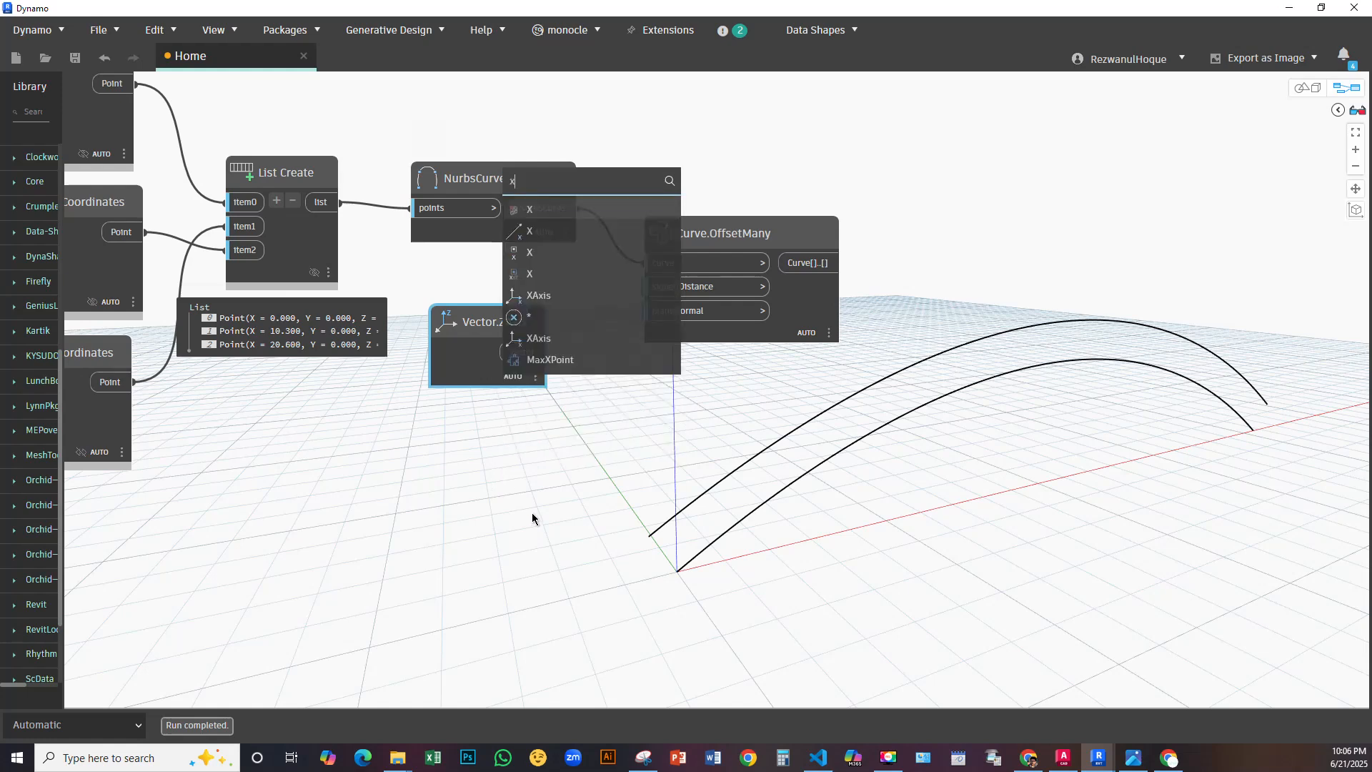
left_click(553, 298)
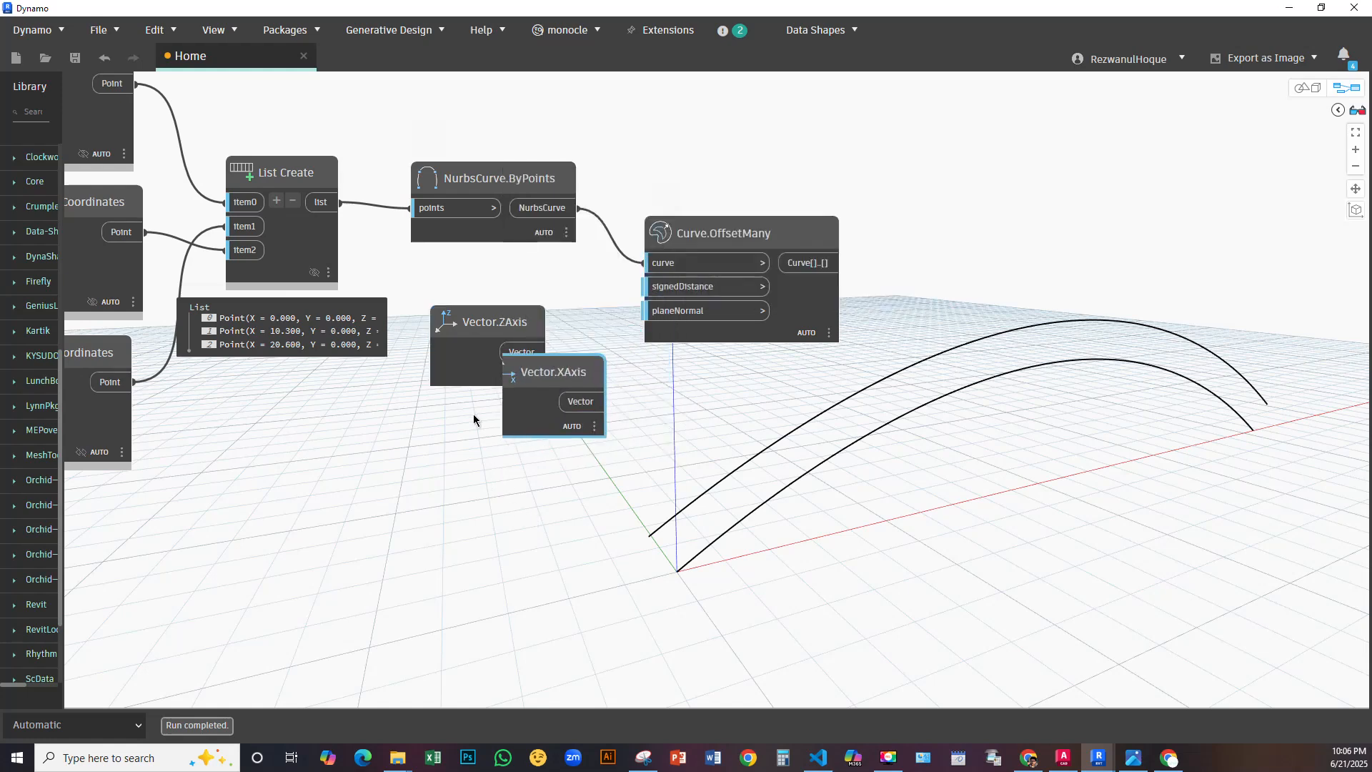
left_click_drag(523, 453, 683, 301)
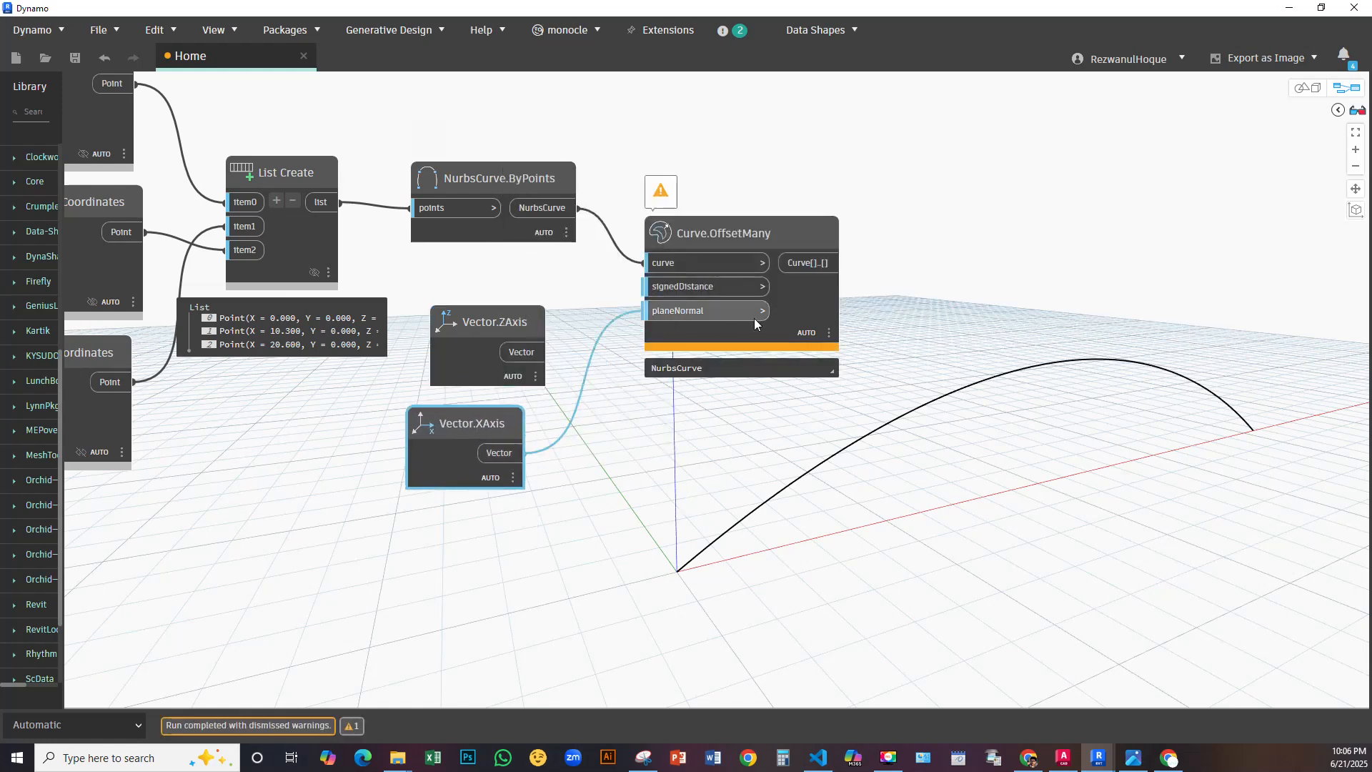
left_click(689, 306)
left_click(653, 503)
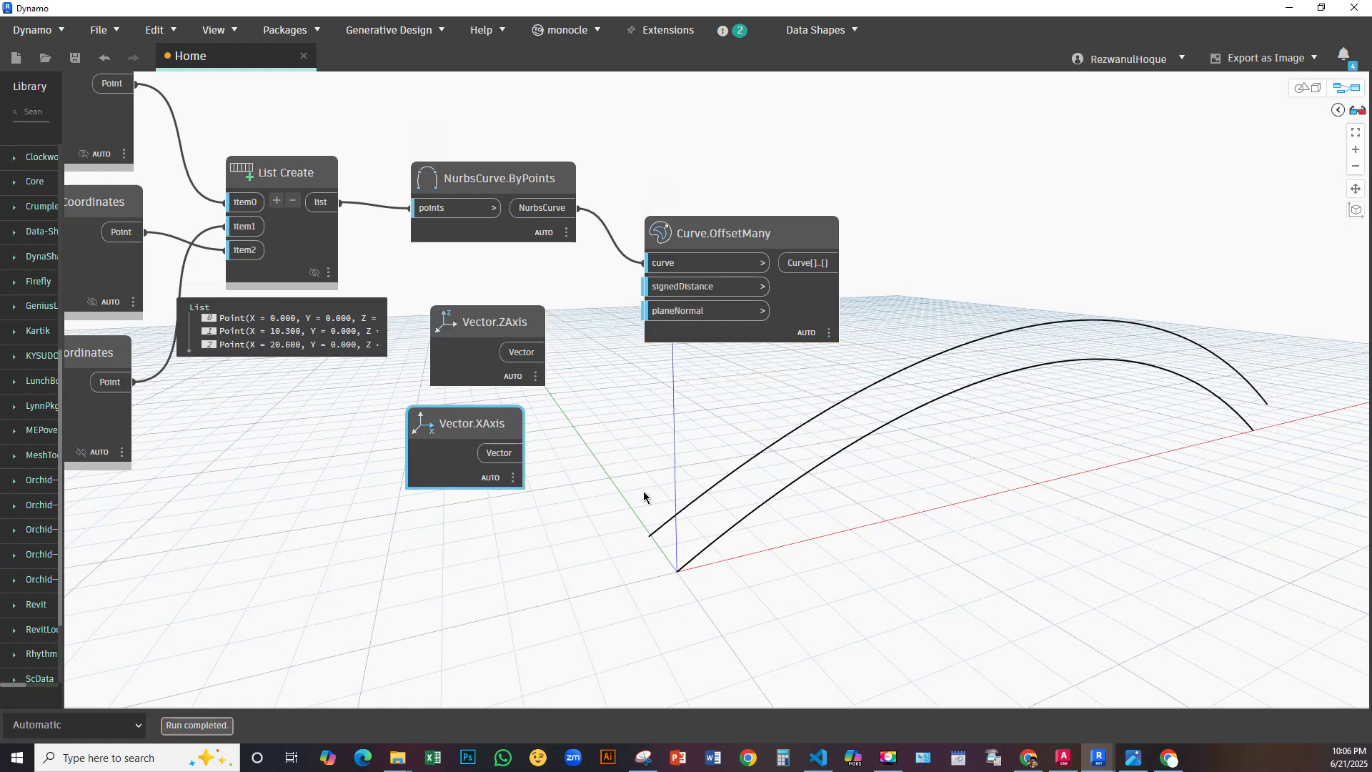
Search the node library for "normal", dismiss the search, and move the Vector.ZAxis node slightly up
middle_click_drag(458, 495, 529, 427)
right_click(507, 487)
left_click(421, 562)
left_click(603, 256)
middle_click_drag(675, 392, 610, 379)
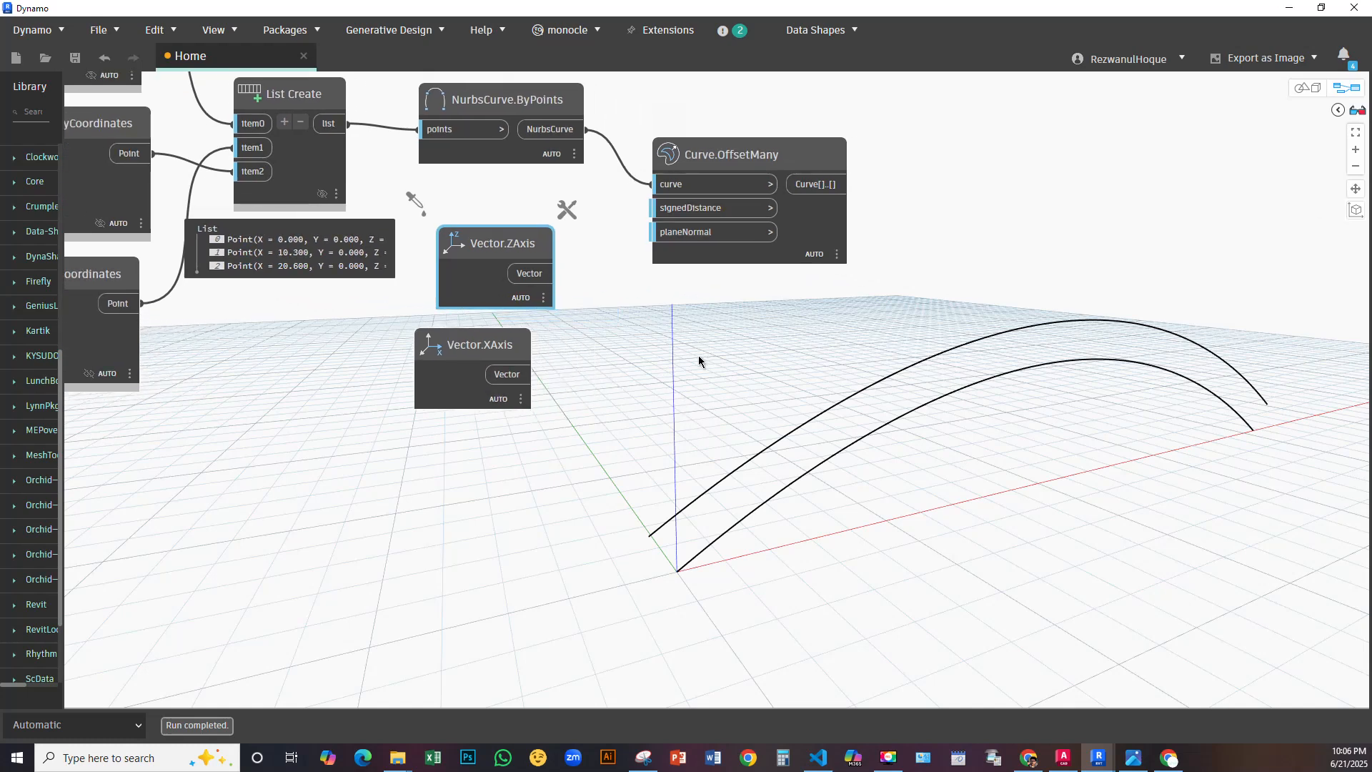
right_click(620, 404)
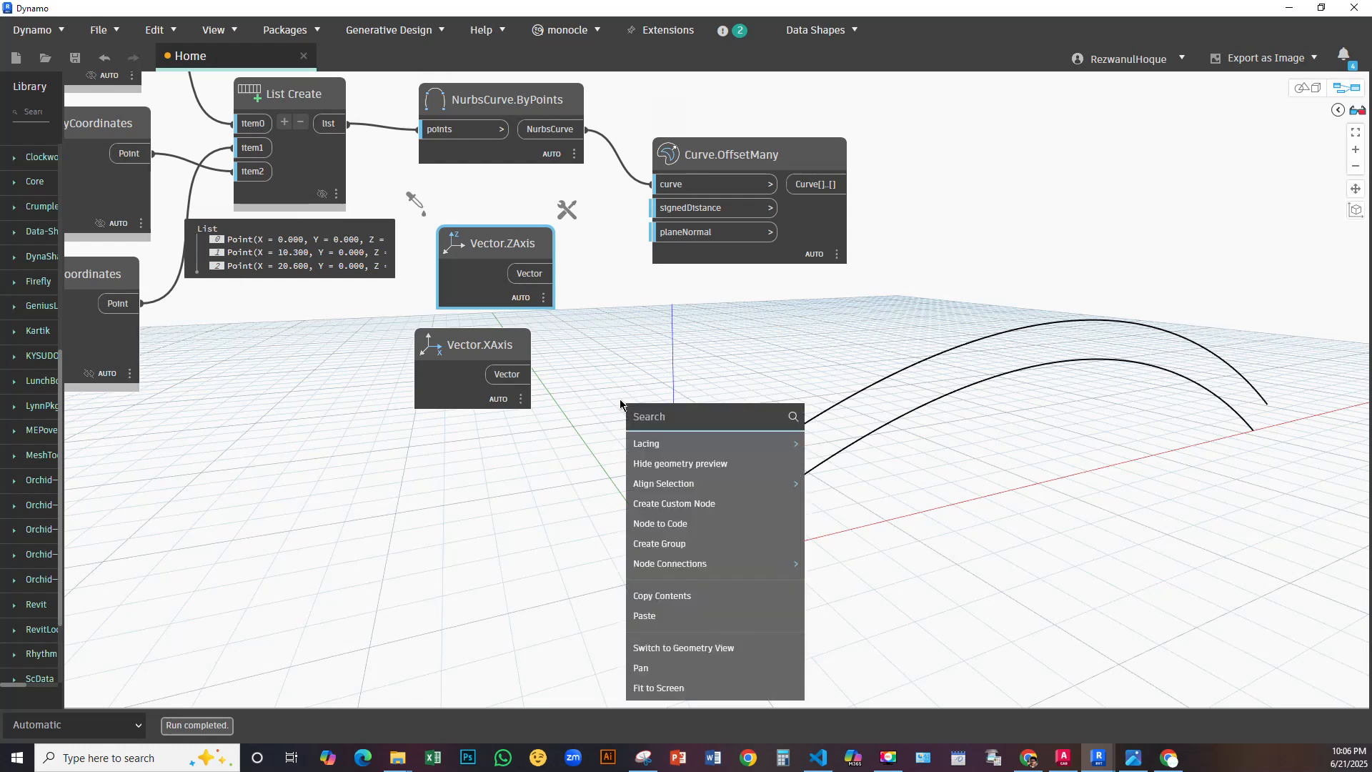
type("normal")
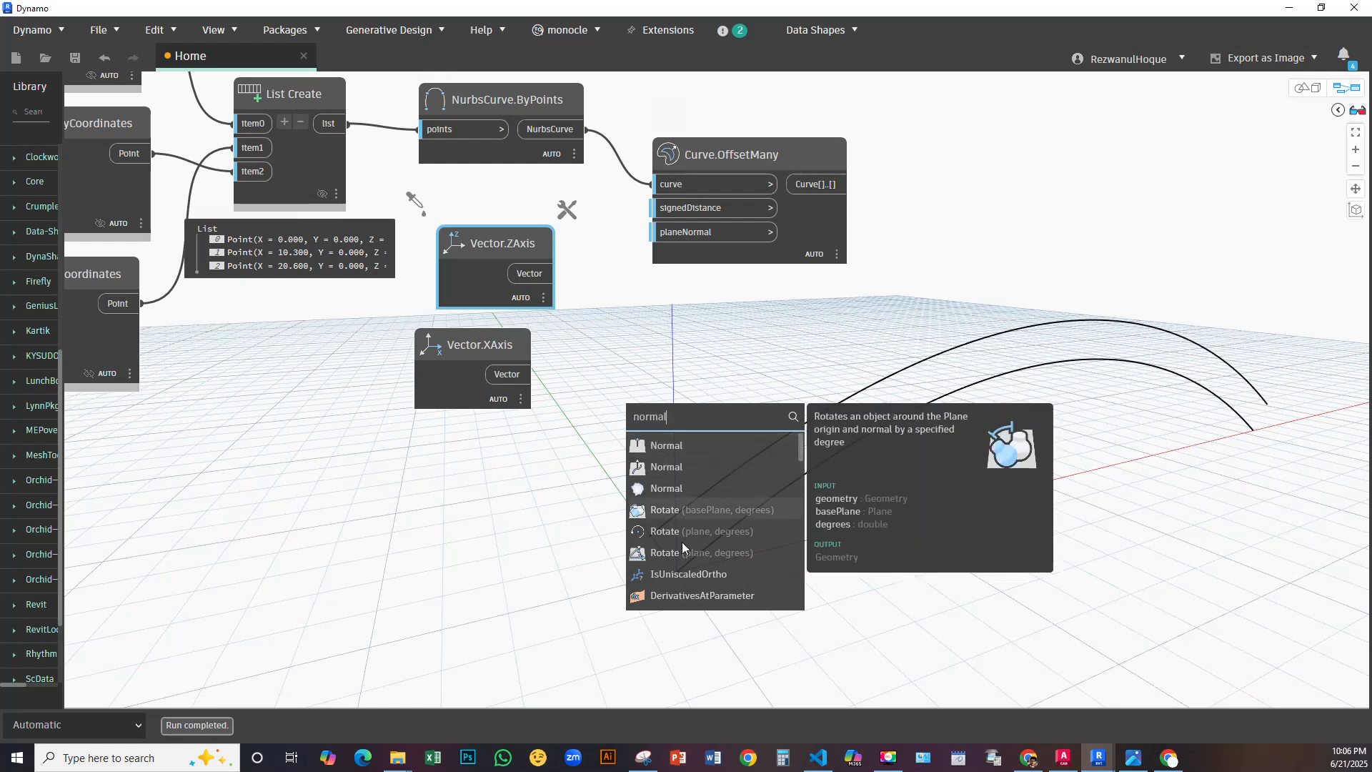
left_click(548, 511)
middle_click_drag(463, 461, 474, 564)
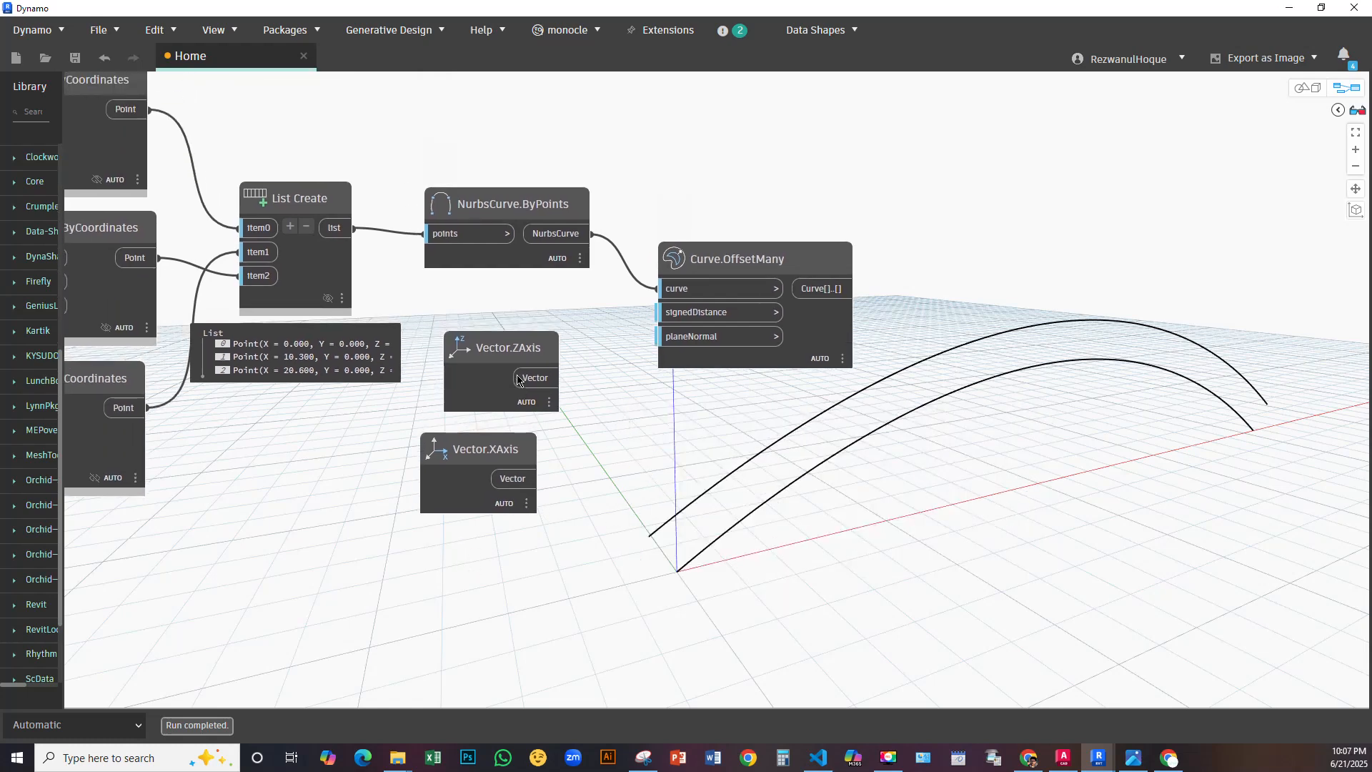
left_click_drag(524, 355, 525, 333)
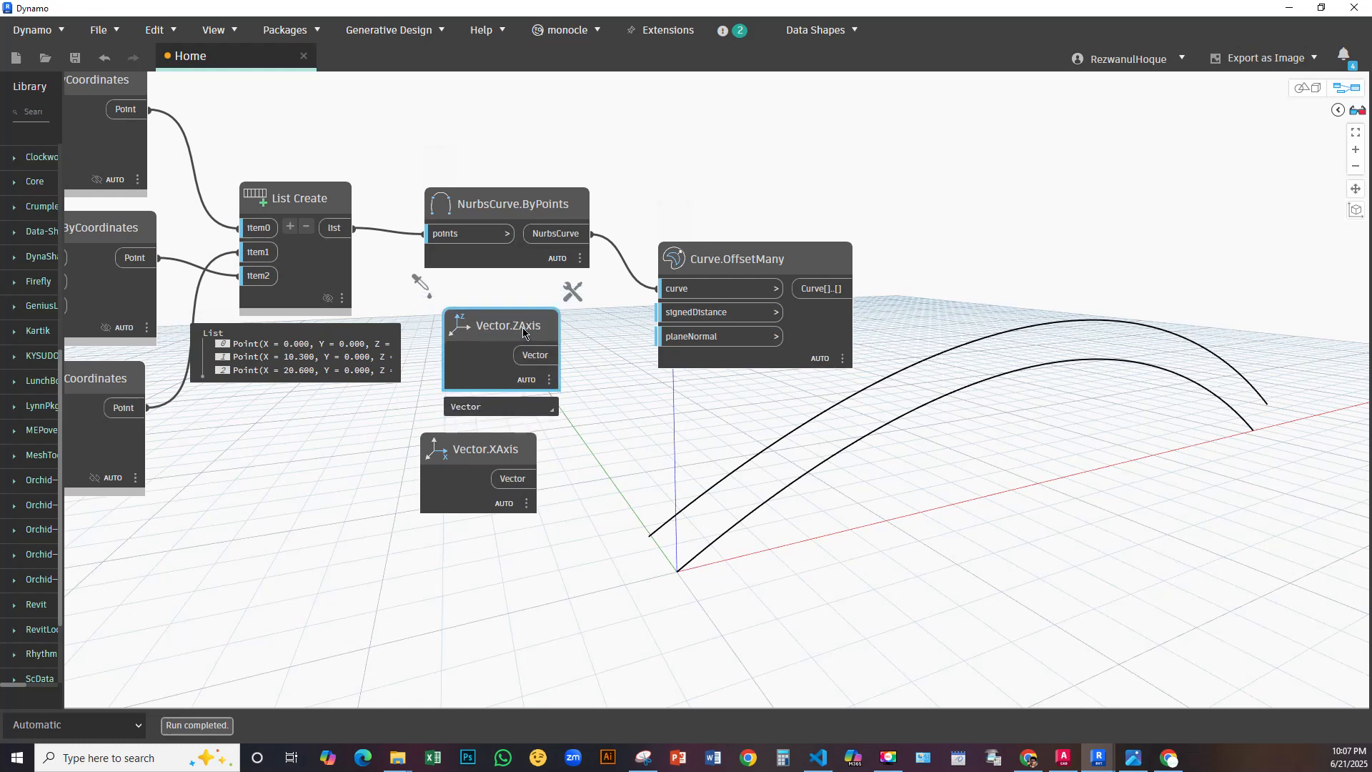
Search for "offset", add a PolyCurve.OffsetMany node below Curve.OffsetMany, and connect the NurbsCurve output to its polyCurve input
right_click(584, 504)
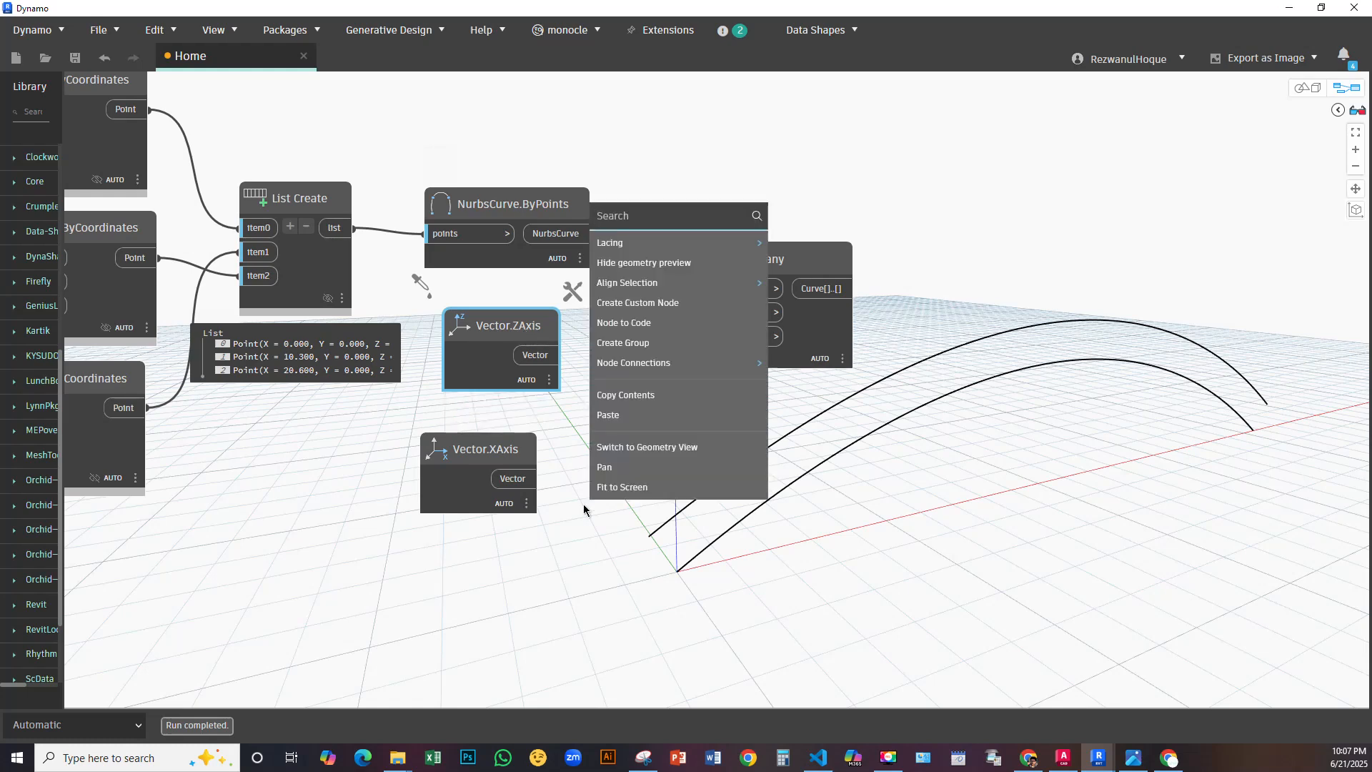
type("offset")
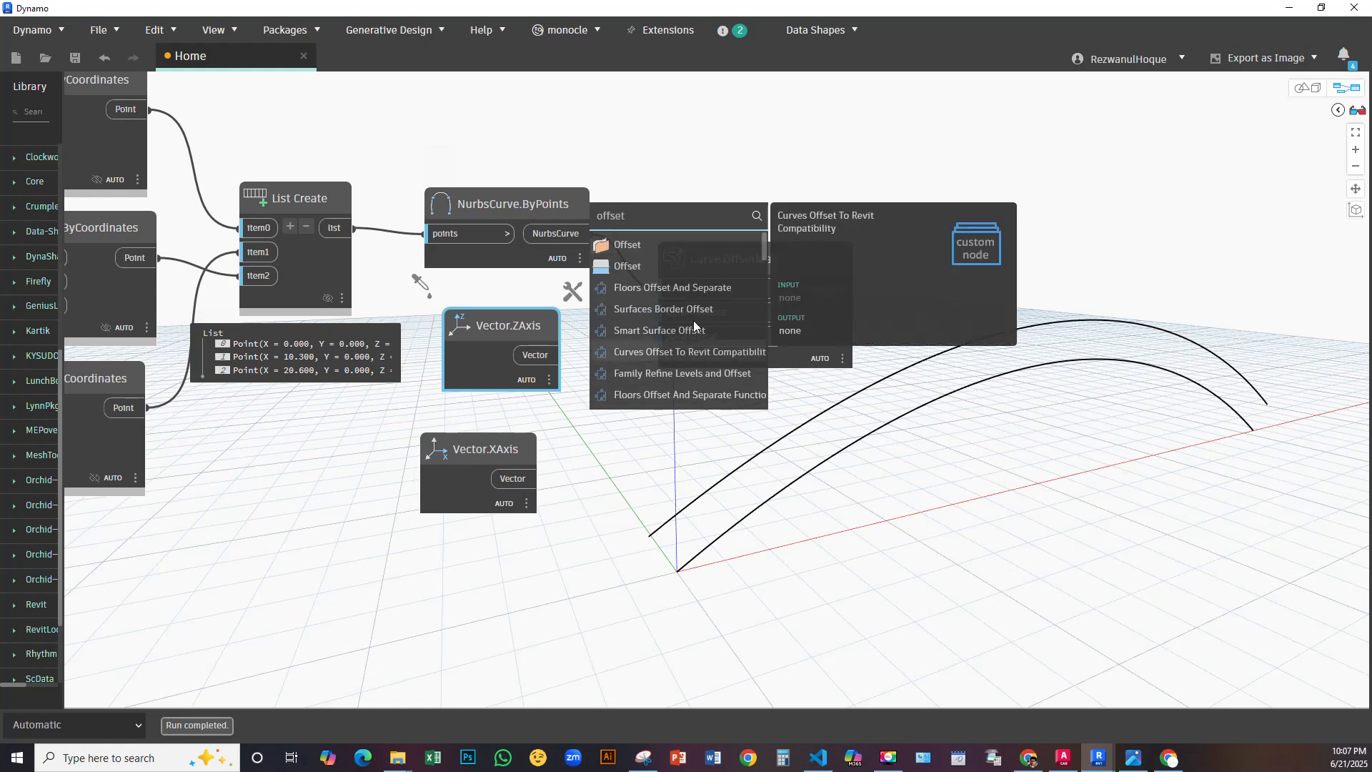
scroll(674, 302, "down", 6)
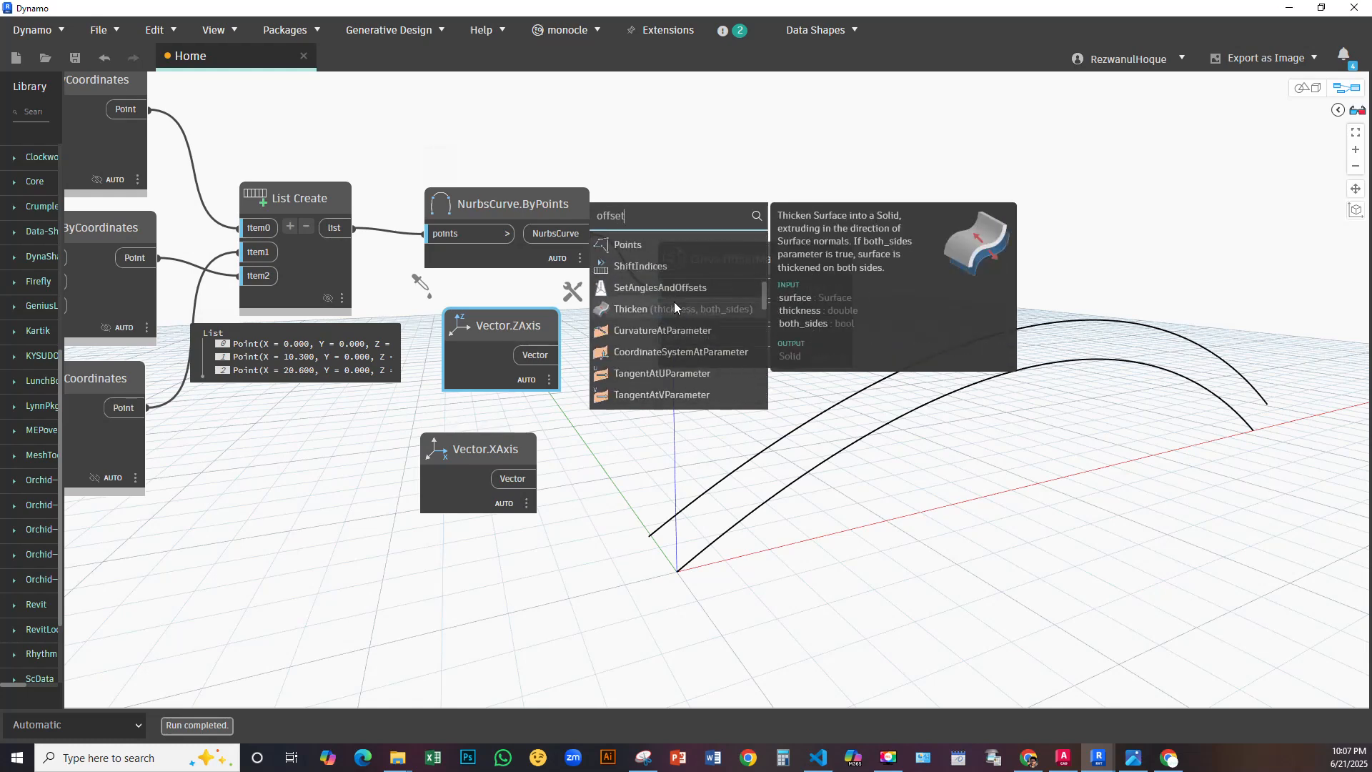
scroll(675, 304, "down", 8)
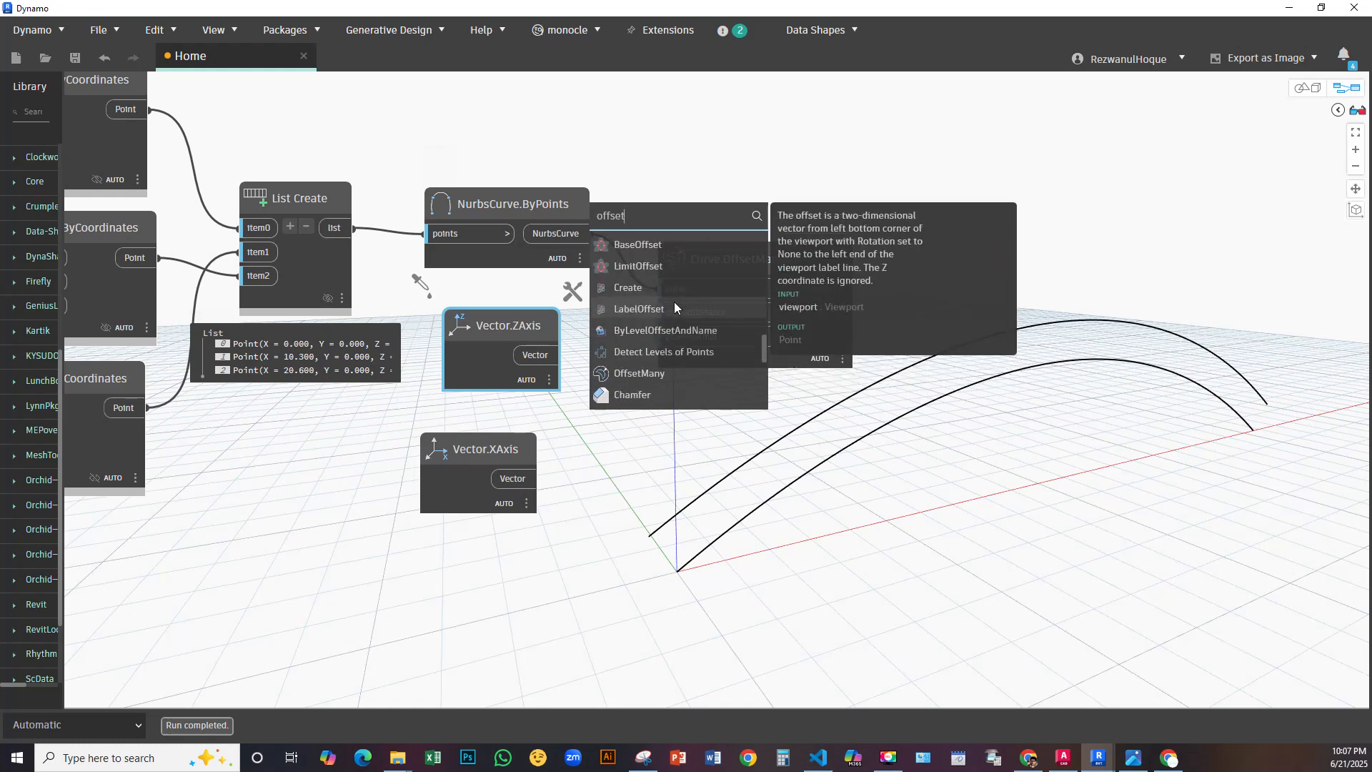
scroll(675, 304, "down", 3)
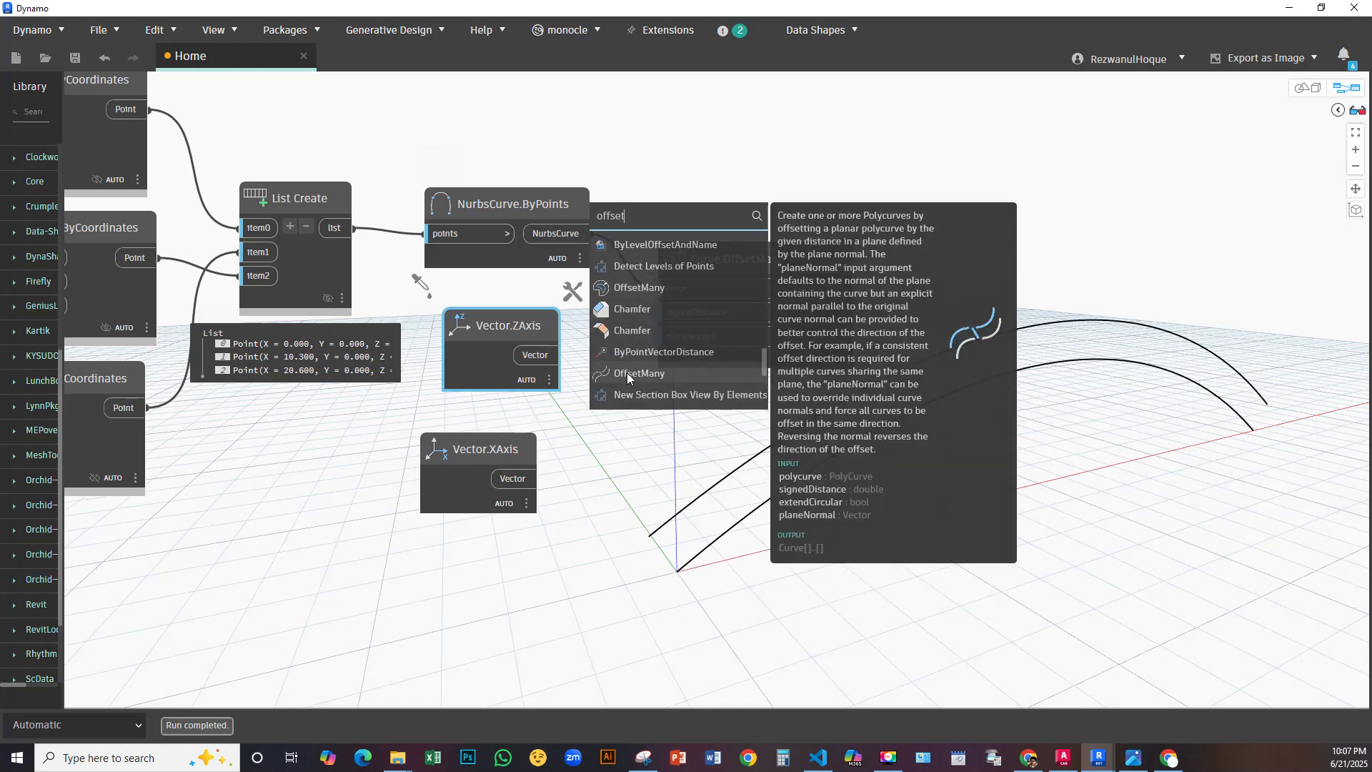
left_click(627, 371)
left_click_drag(698, 402, 666, 458)
middle_click_drag(642, 430, 650, 373)
left_click_drag(654, 402, 757, 394)
left_click(601, 178)
left_click(715, 417)
middle_click_drag(744, 466, 742, 373)
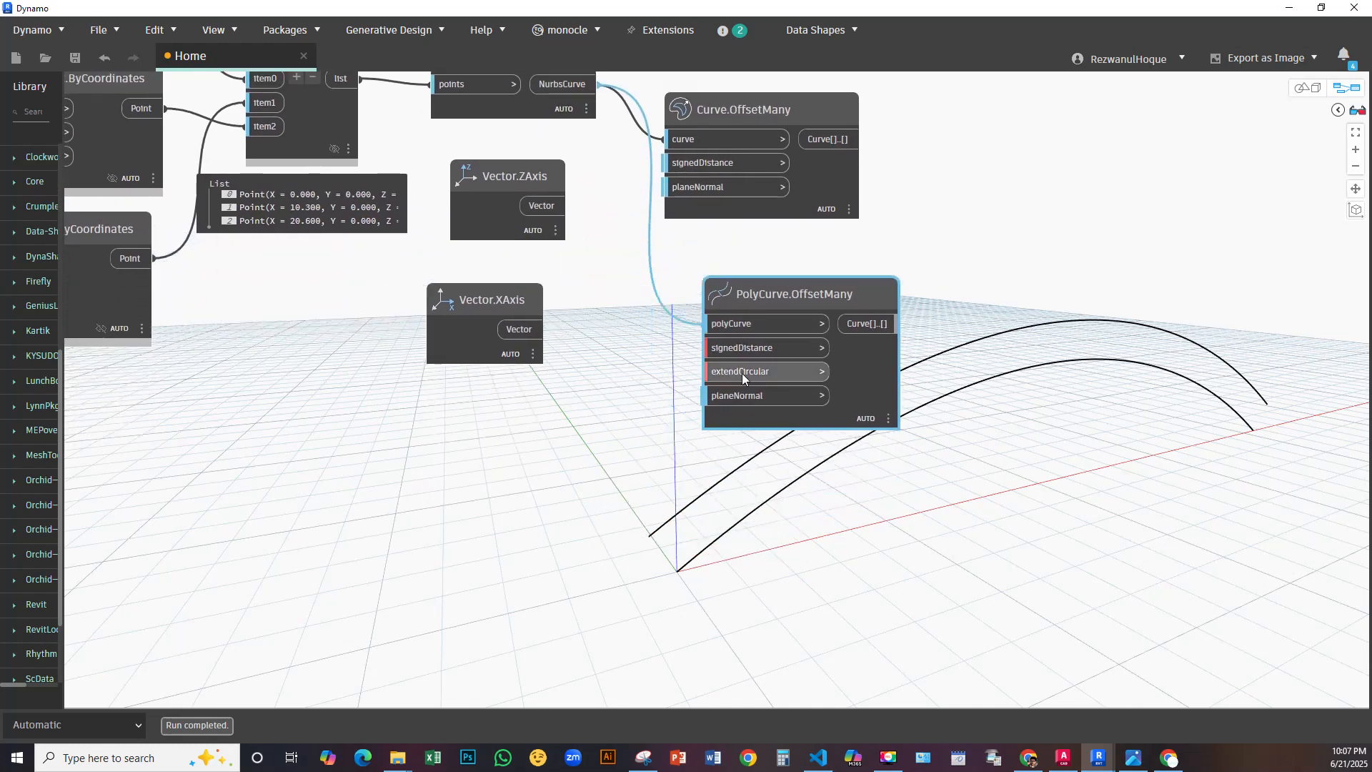
Create a code block containing 10 and connect it to the signedDistance input of PolyCurve.OffsetMany
mouse_move(750, 375)
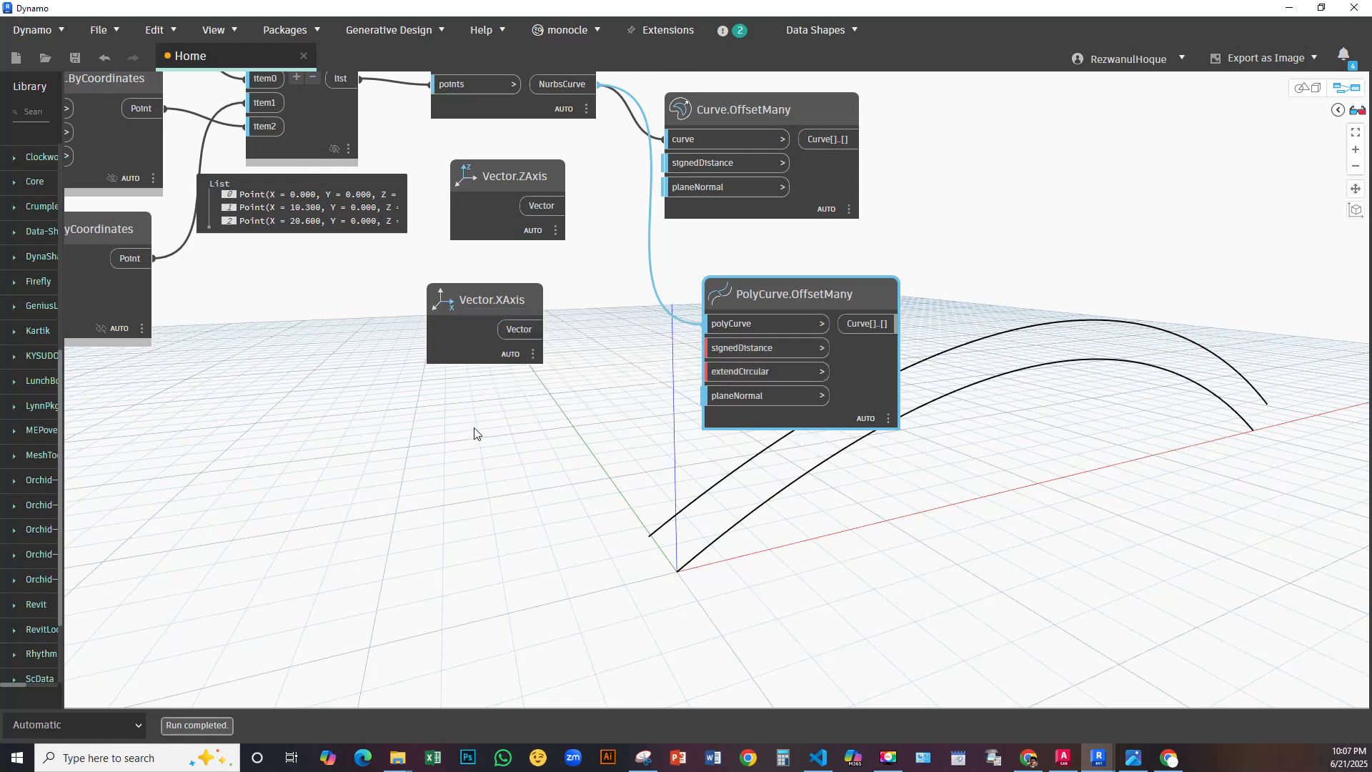
double_click(471, 415)
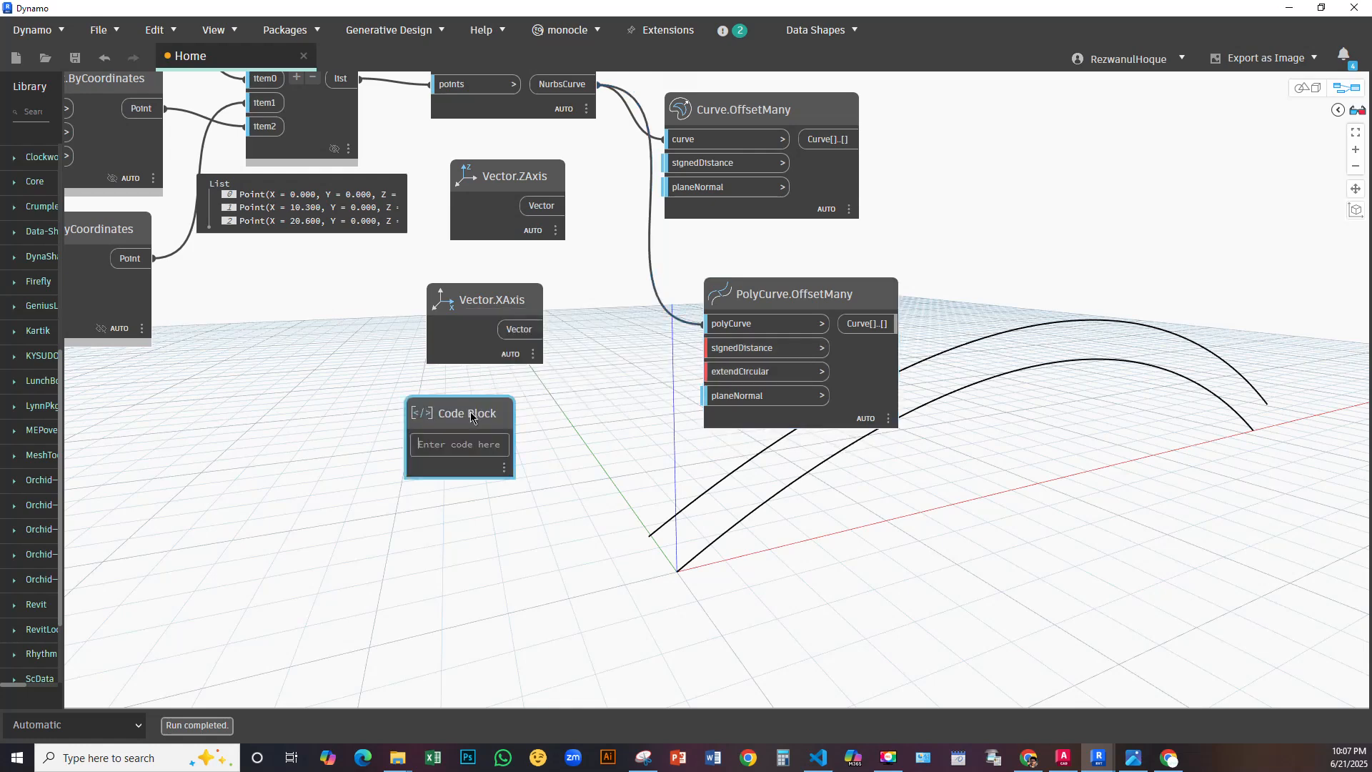
type("10")
left_click(542, 469)
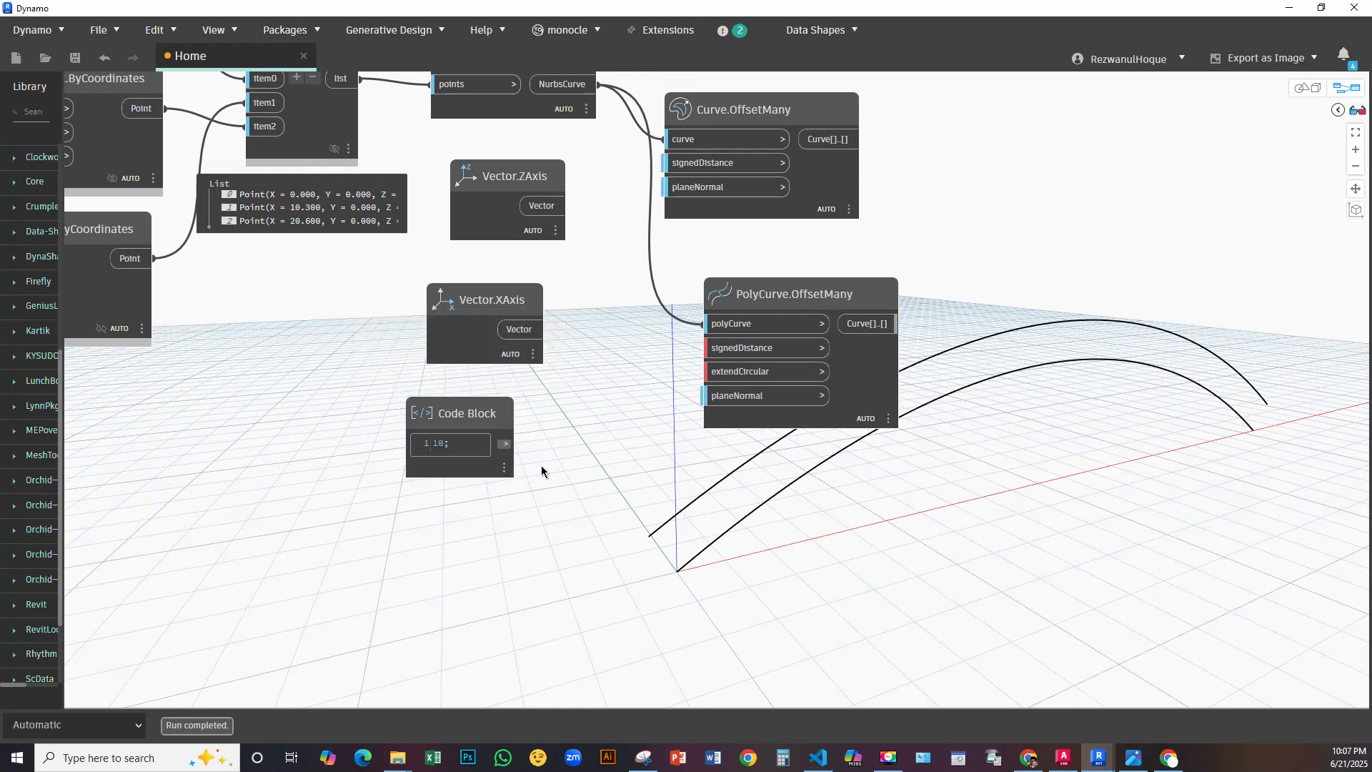
left_click(505, 444)
left_click(704, 348)
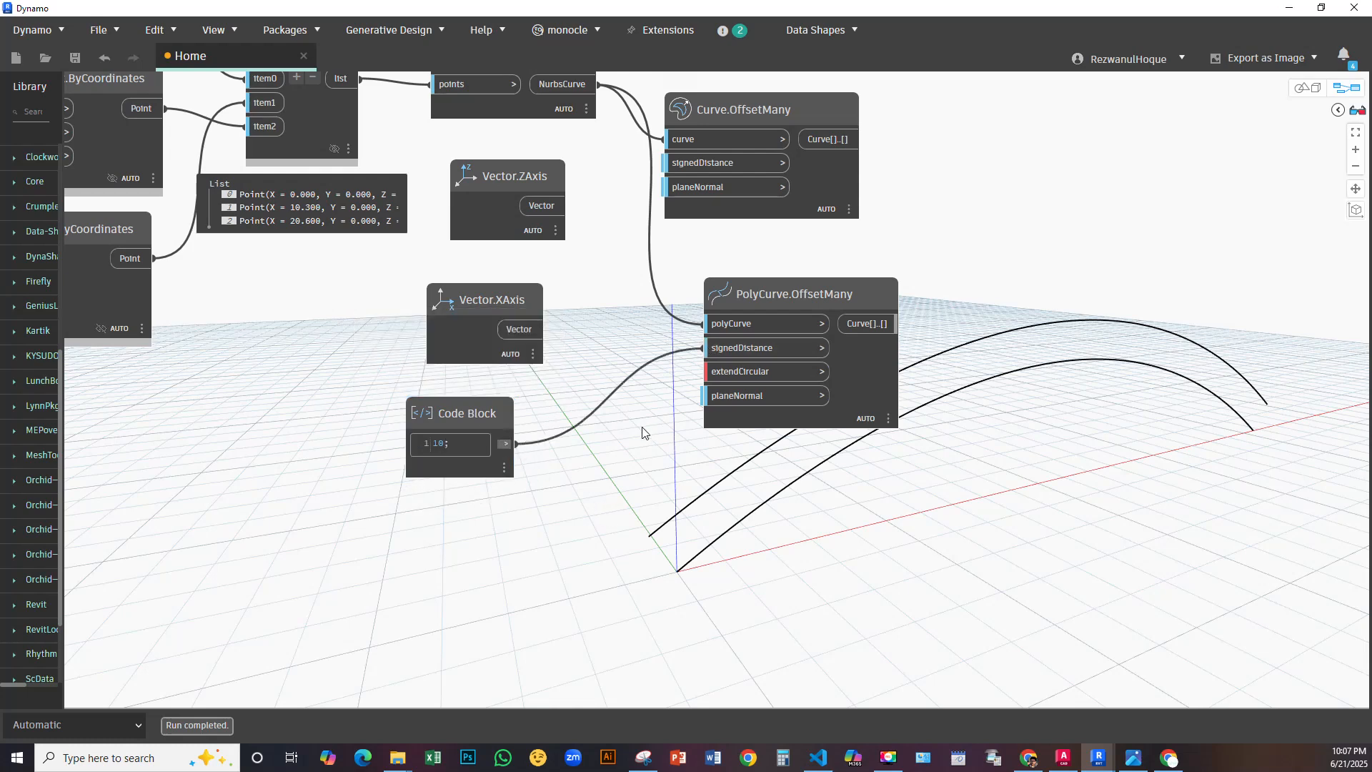
Add a Boolean node below the code block and connect it to the extendCircular input of PolyCurve.OffsetMany
right_click(565, 481)
type("true")
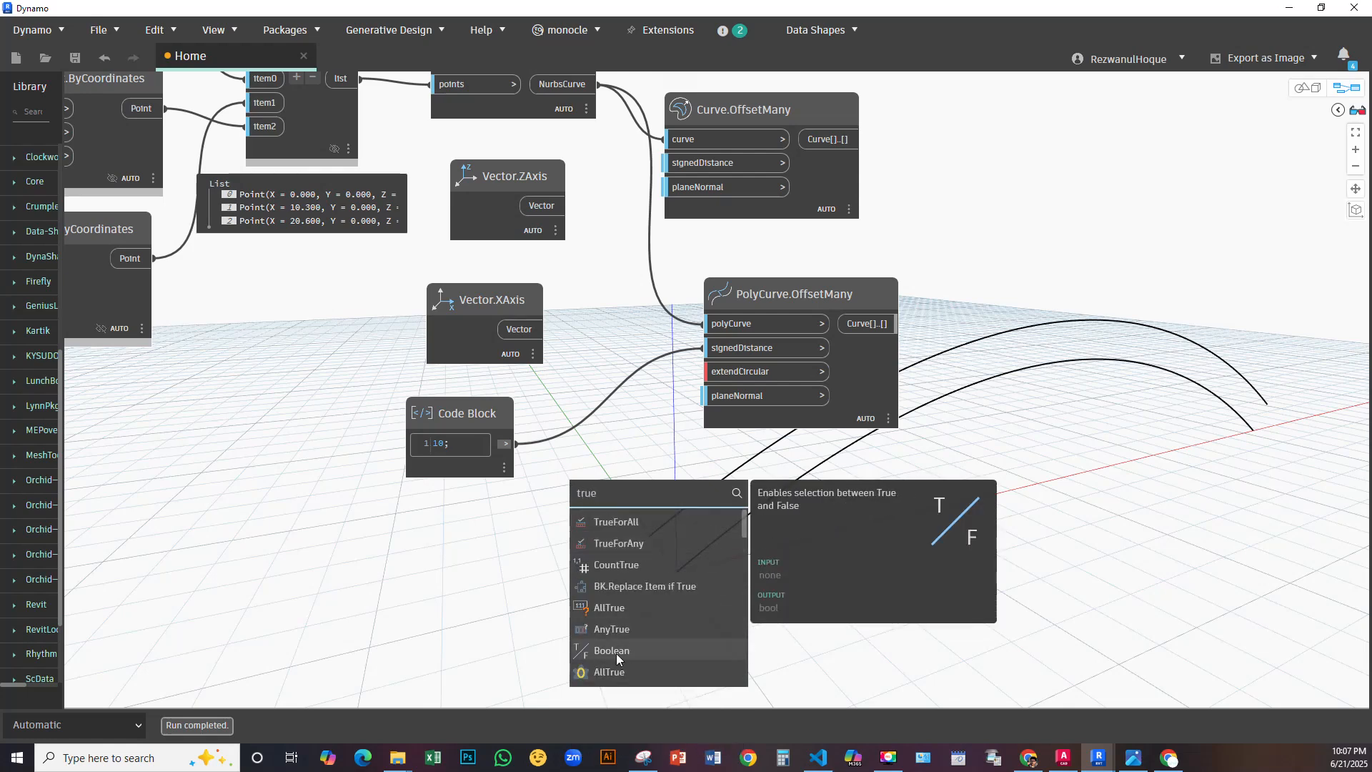
left_click(616, 650)
left_click_drag(713, 674, 438, 527)
left_click_drag(459, 554, 709, 371)
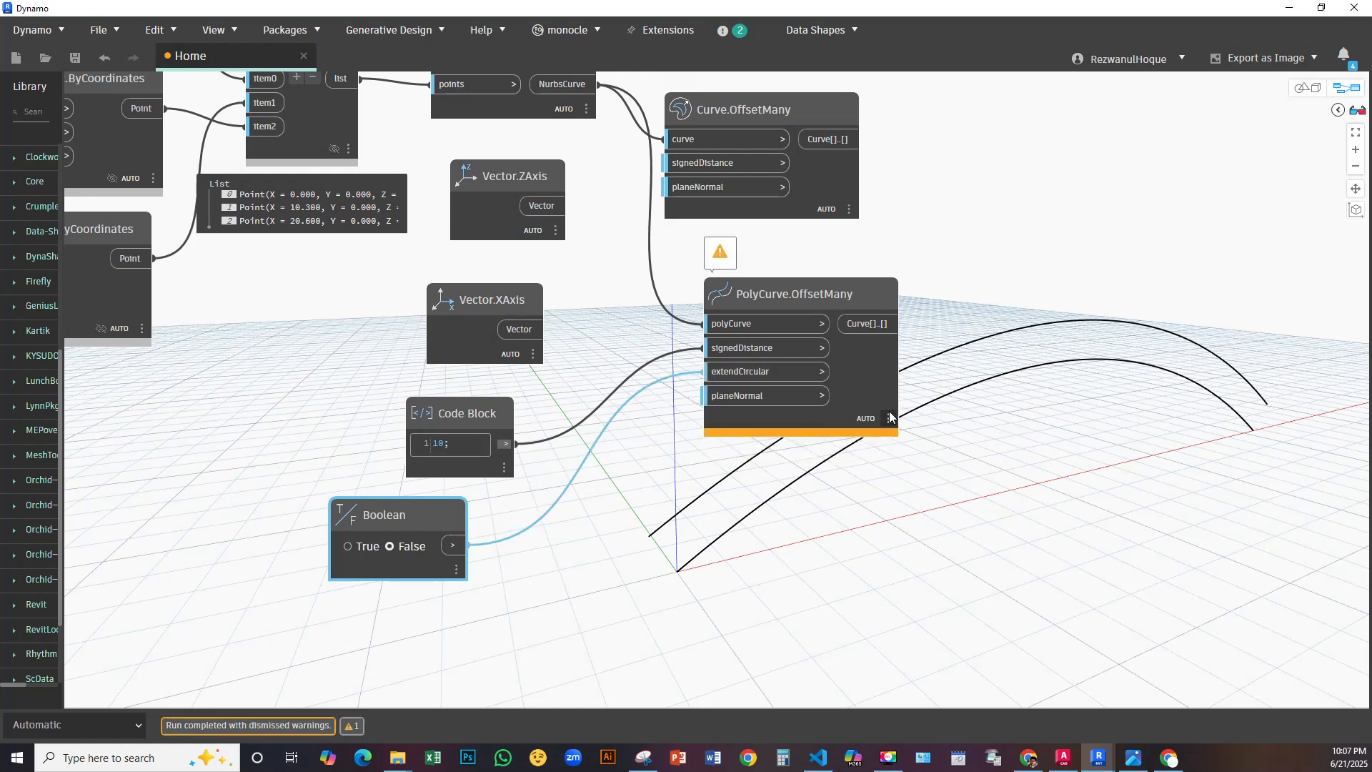
left_click(724, 426)
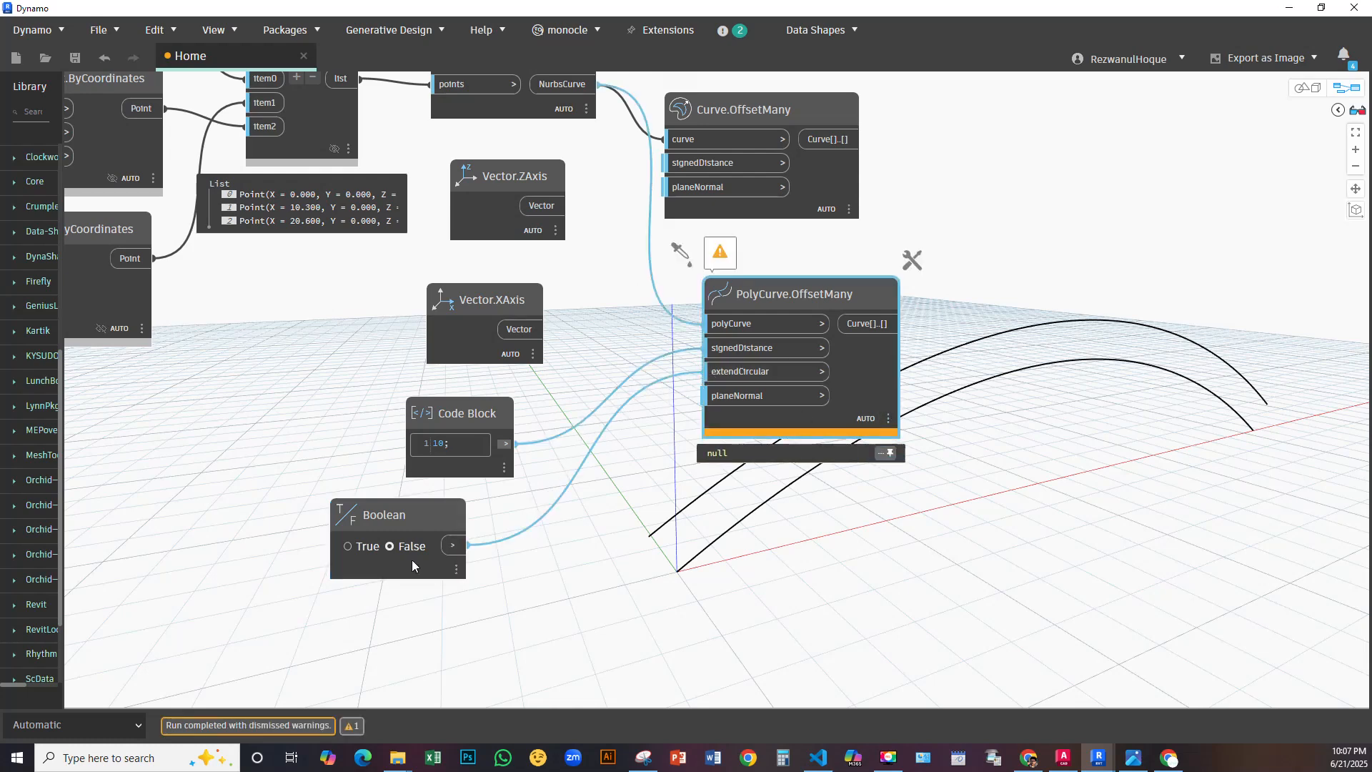
Set the Boolean node to True and read the warning on PolyCurve.OffsetMany
left_click(348, 546)
left_click(720, 252)
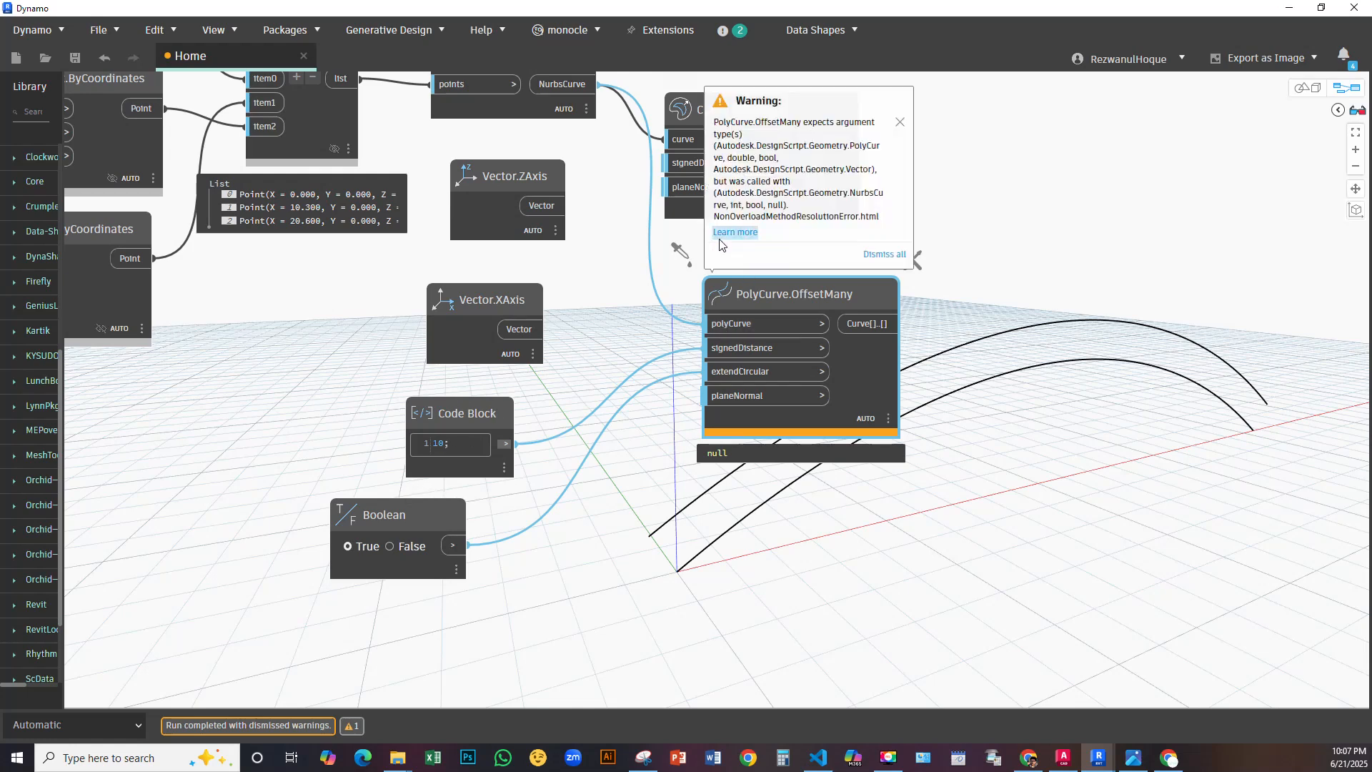
left_click(662, 312)
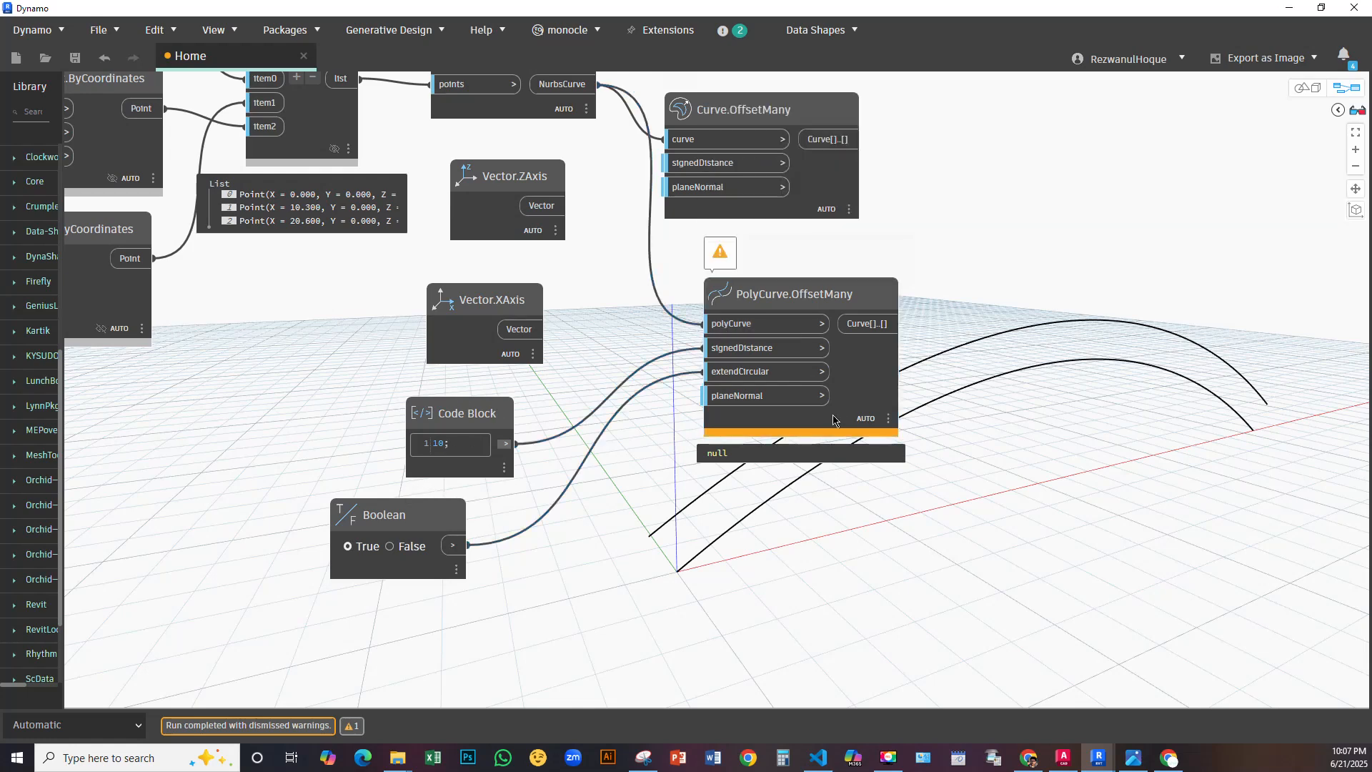
Delete the PolyCurve.OffsetMany, Vector.XAxis, Code Block, Boolean and Vector.ZAxis nodes
left_click(875, 376)
key("Delete")
left_click_drag(591, 300, 380, 665)
key("Delete")
middle_click_drag(618, 391, 569, 636)
left_click(479, 426)
key("Delete")
Select the Curve.OffsetMany node to highlight its offset curve and move it closer to NurbsCurve.ByPoints
middle_click_drag(627, 495, 342, 398)
left_click(512, 343)
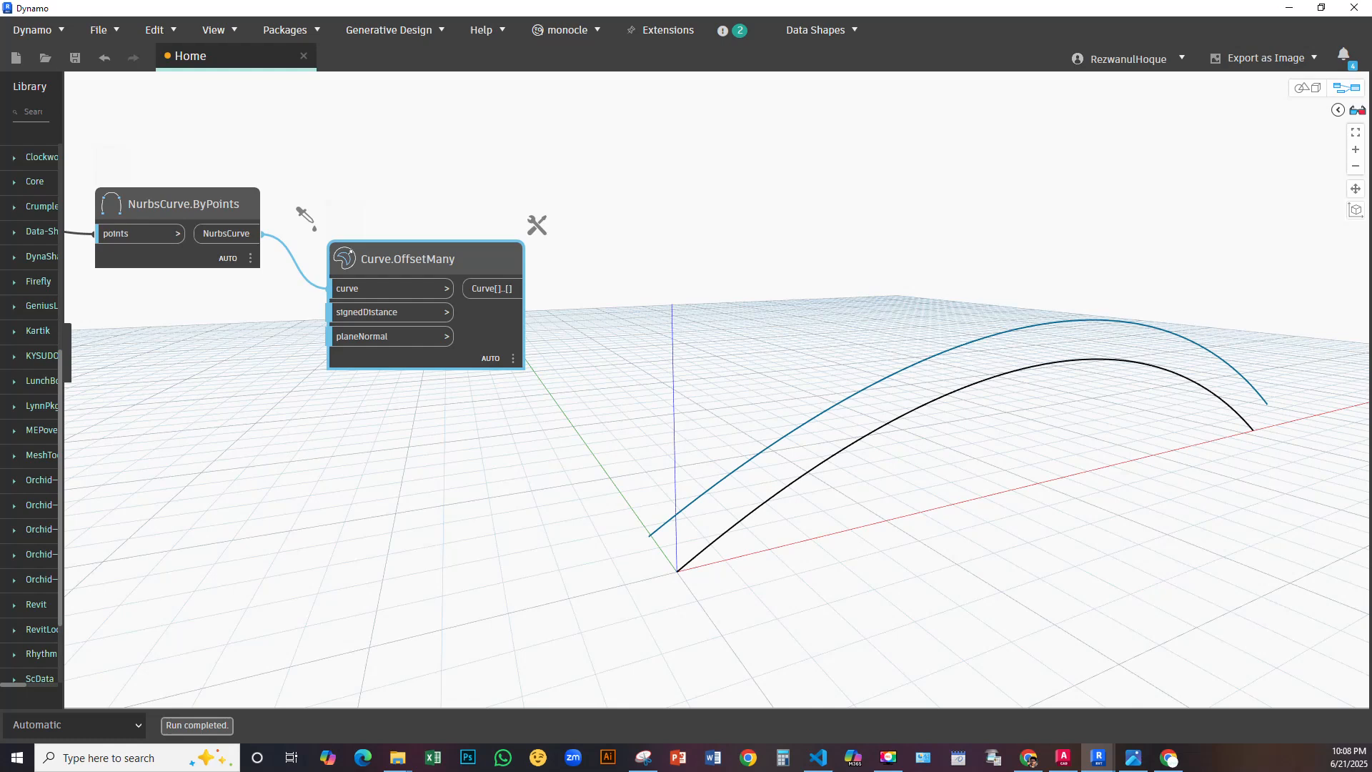
middle_click_drag(610, 452, 654, 524)
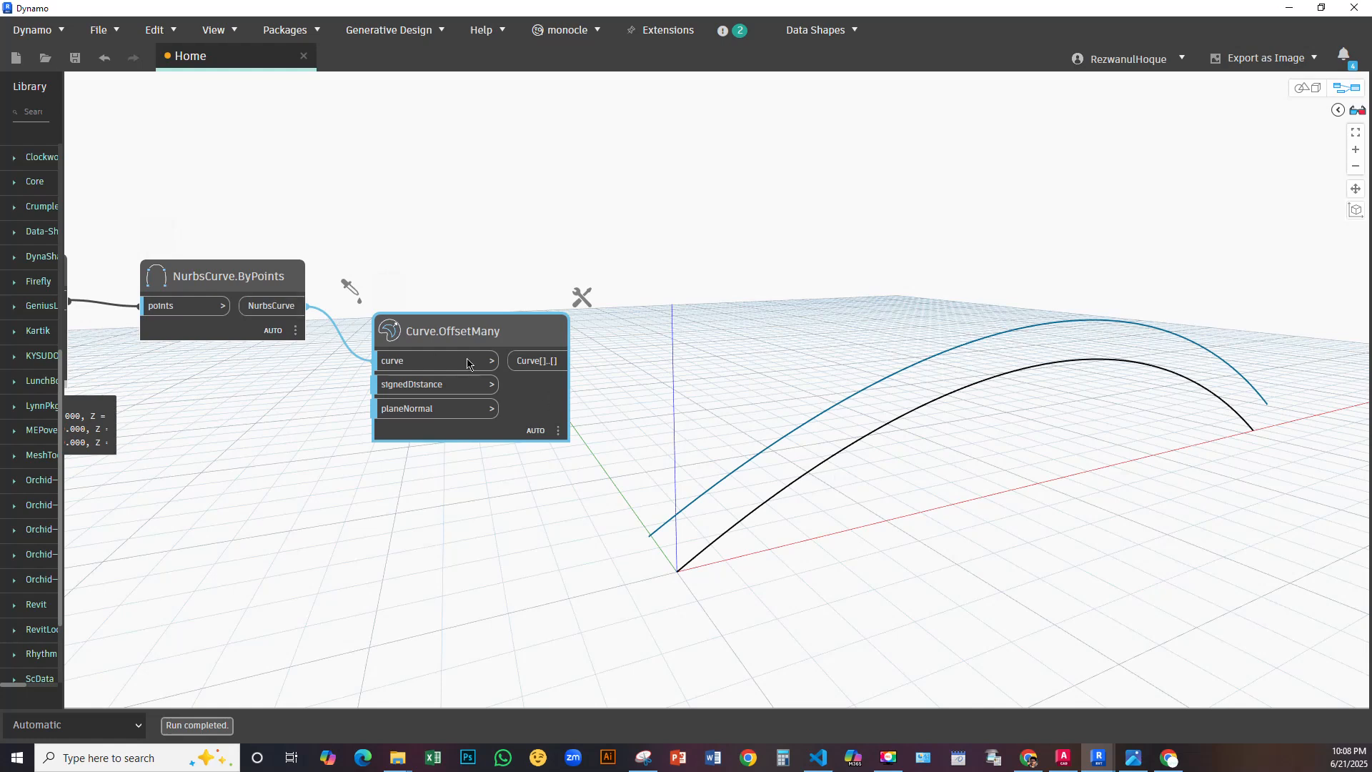
left_click_drag(474, 333, 473, 304)
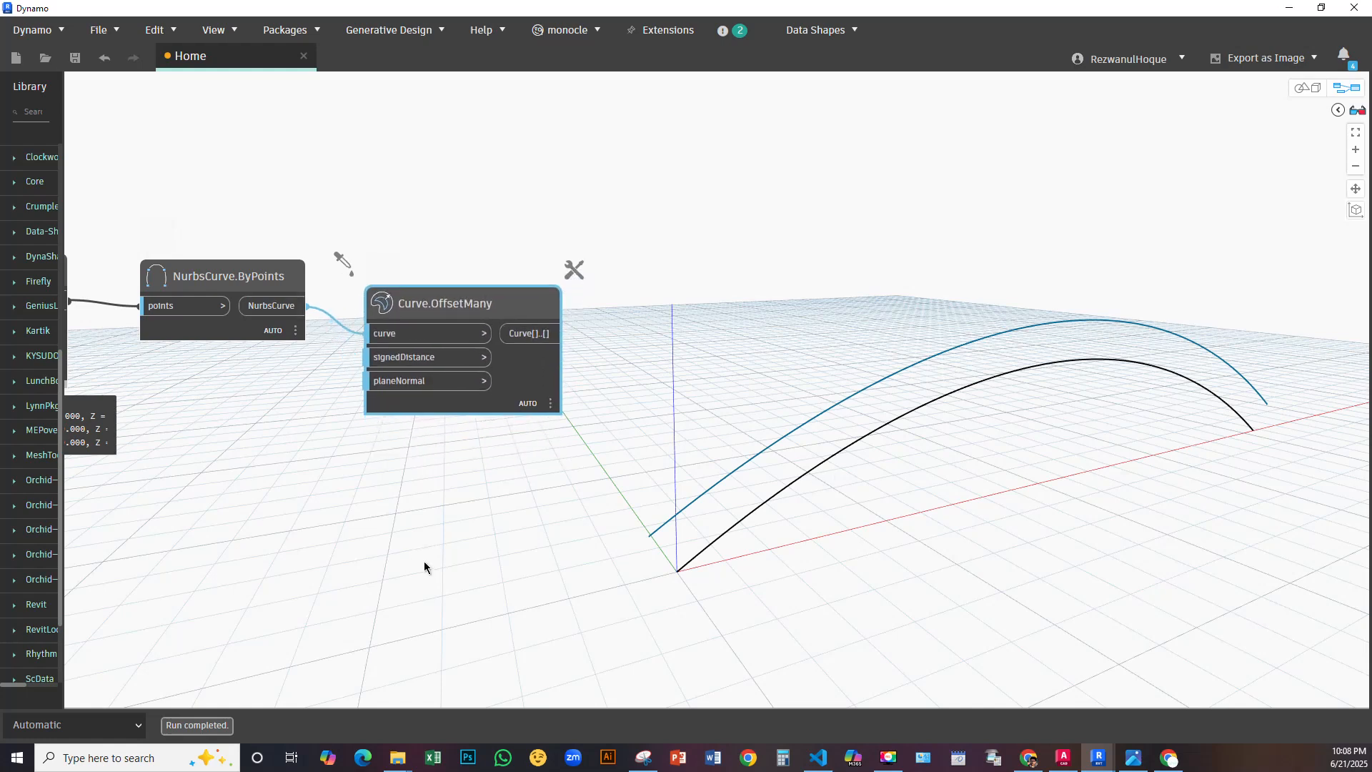
middle_click_drag(423, 566, 500, 588)
middle_click_drag(258, 484, 319, 375)
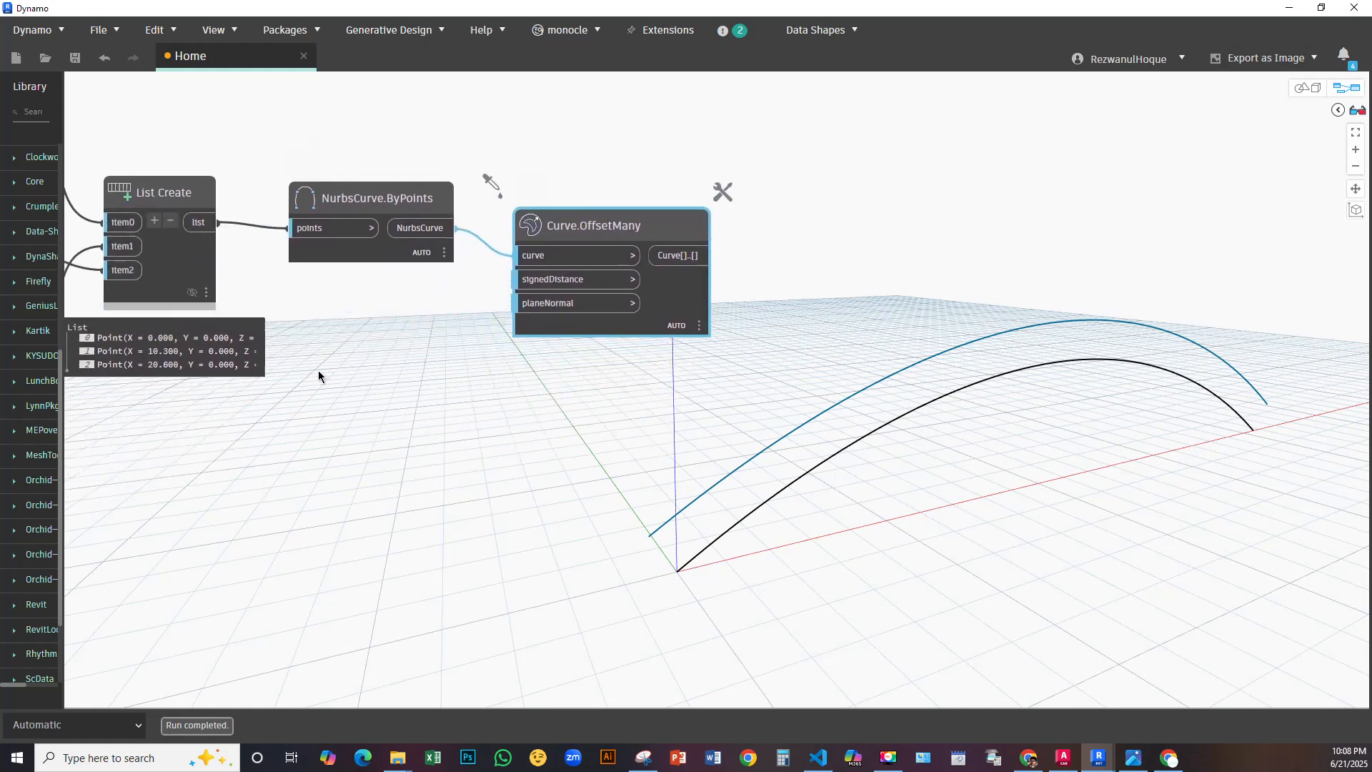
Move the NurbsCurve.ByPoints node up, clear of the List Create and Curve.OffsetMany nodes
middle_click_drag(444, 406, 589, 553)
left_click_drag(532, 437, 526, 344)
middle_click_drag(820, 300, 673, 304)
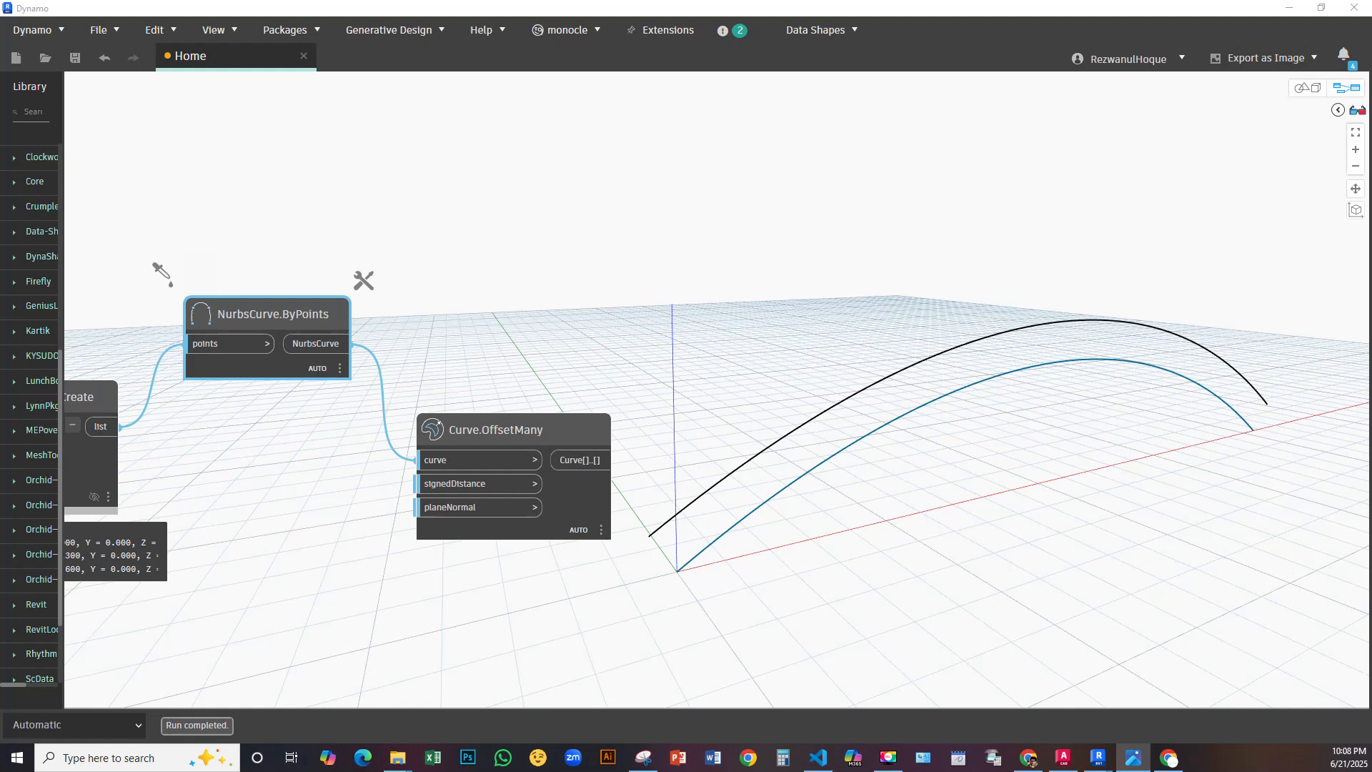
left_click(669, 328)
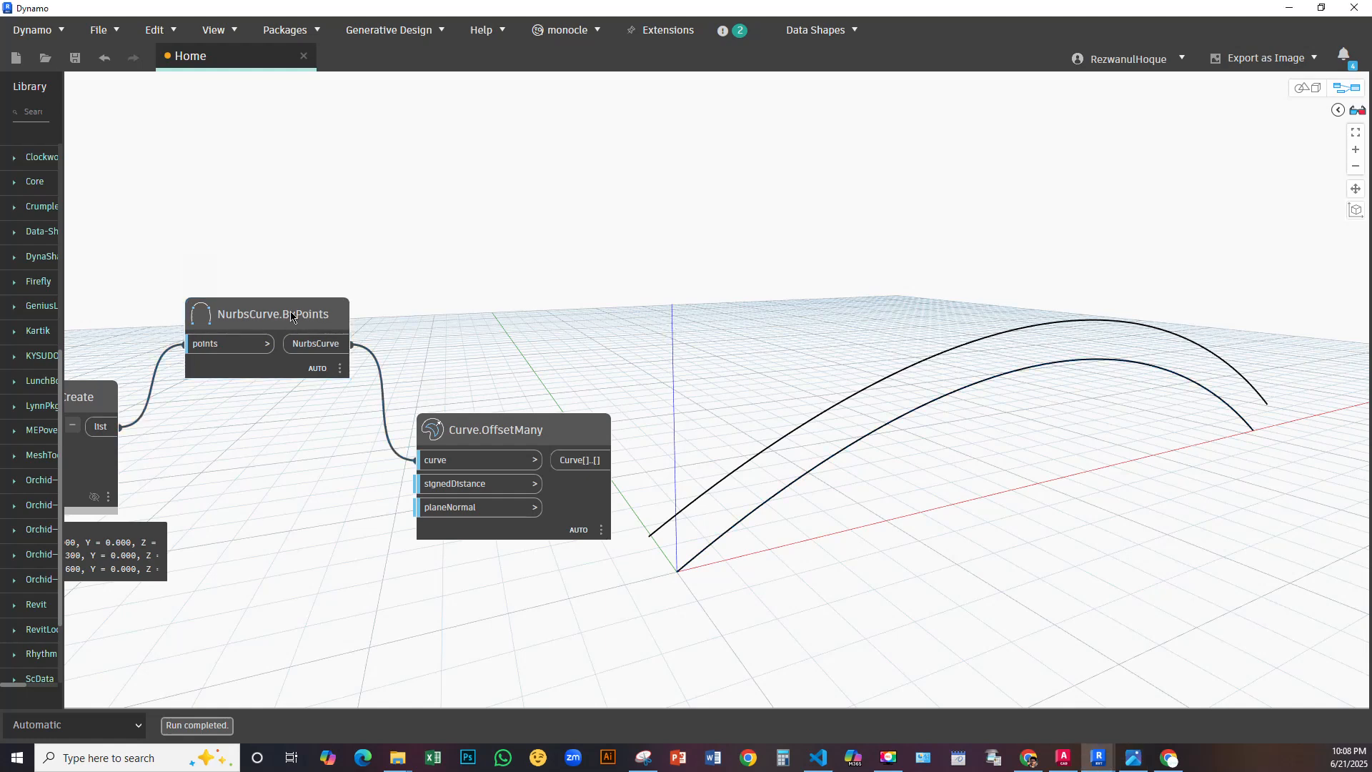
Add a Curve.PointsAtEqualSegmentLength node above Curve.OffsetMany and feed the NurbsCurve.ByPoints output into its curve input
mouse_move(291, 315)
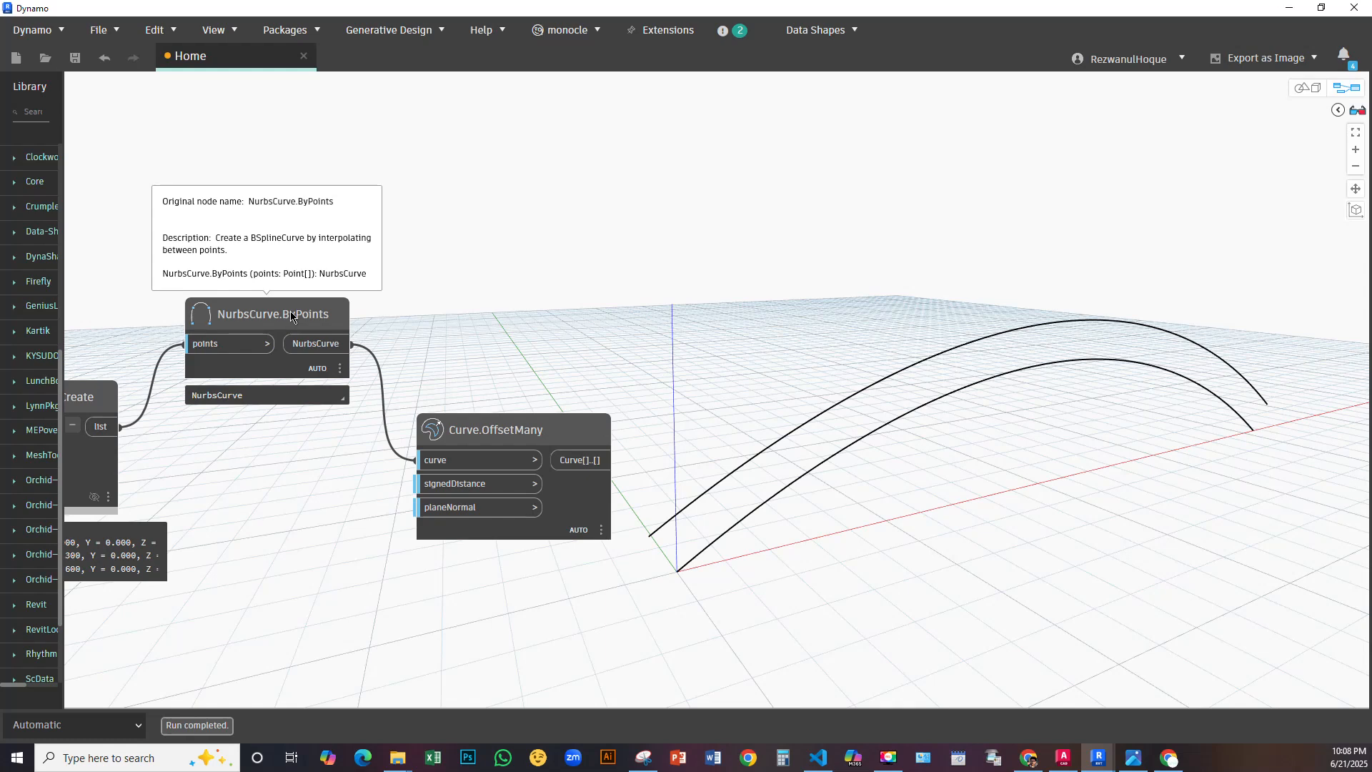
right_click(550, 303)
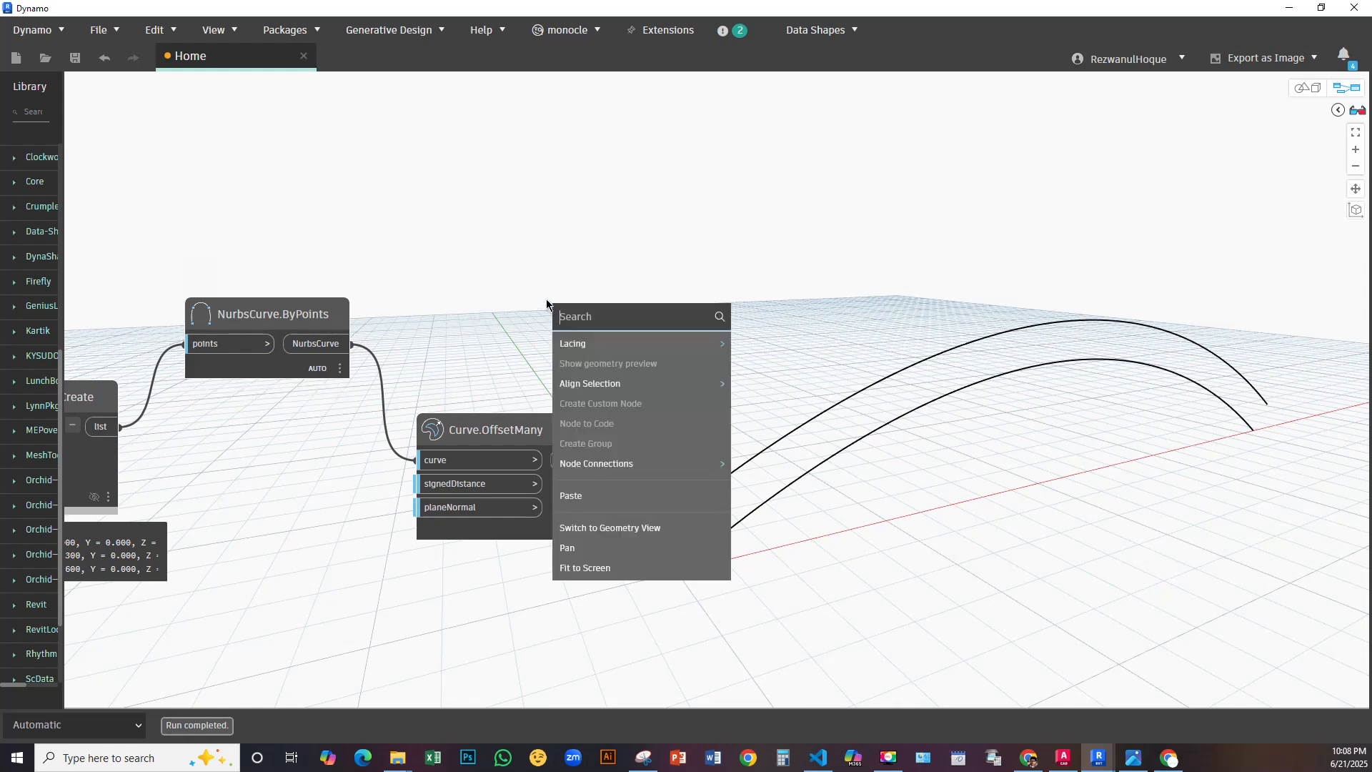
right_click(517, 228)
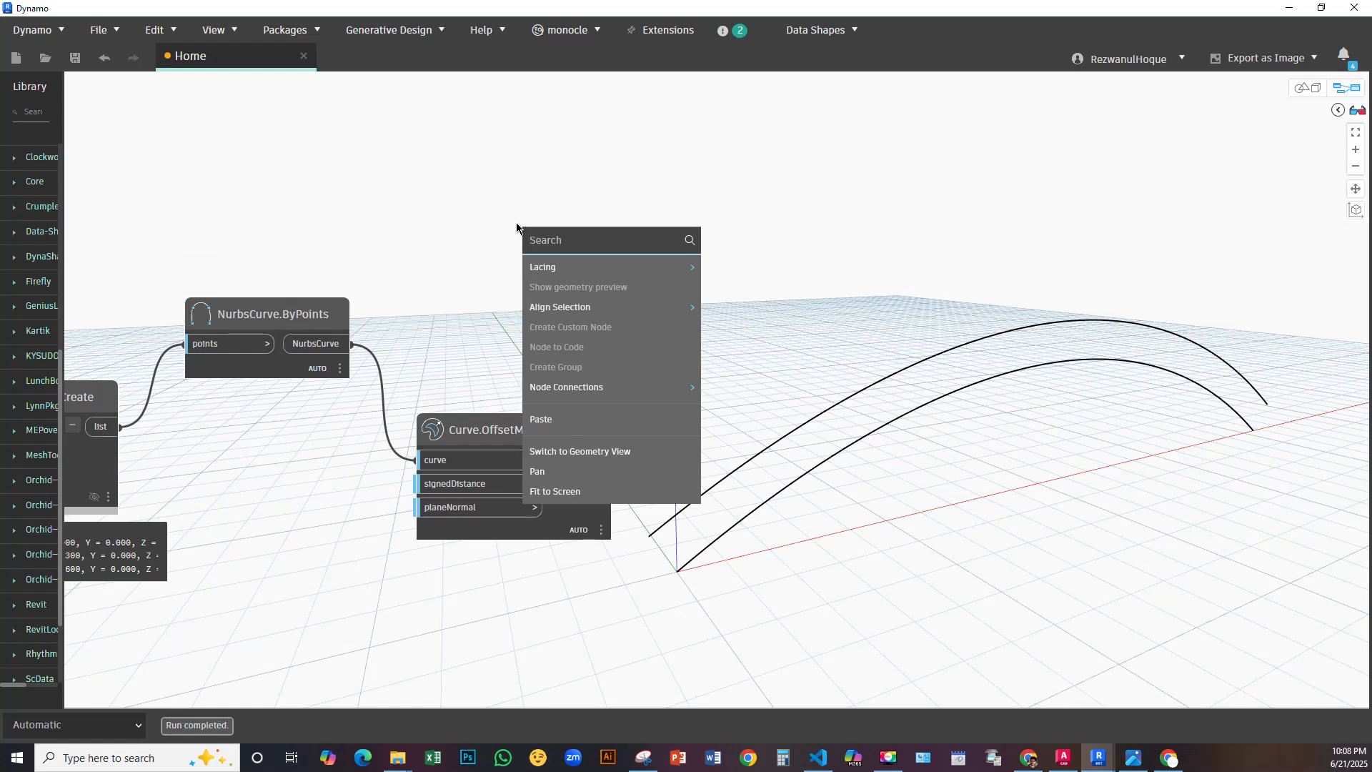
type("curve.")
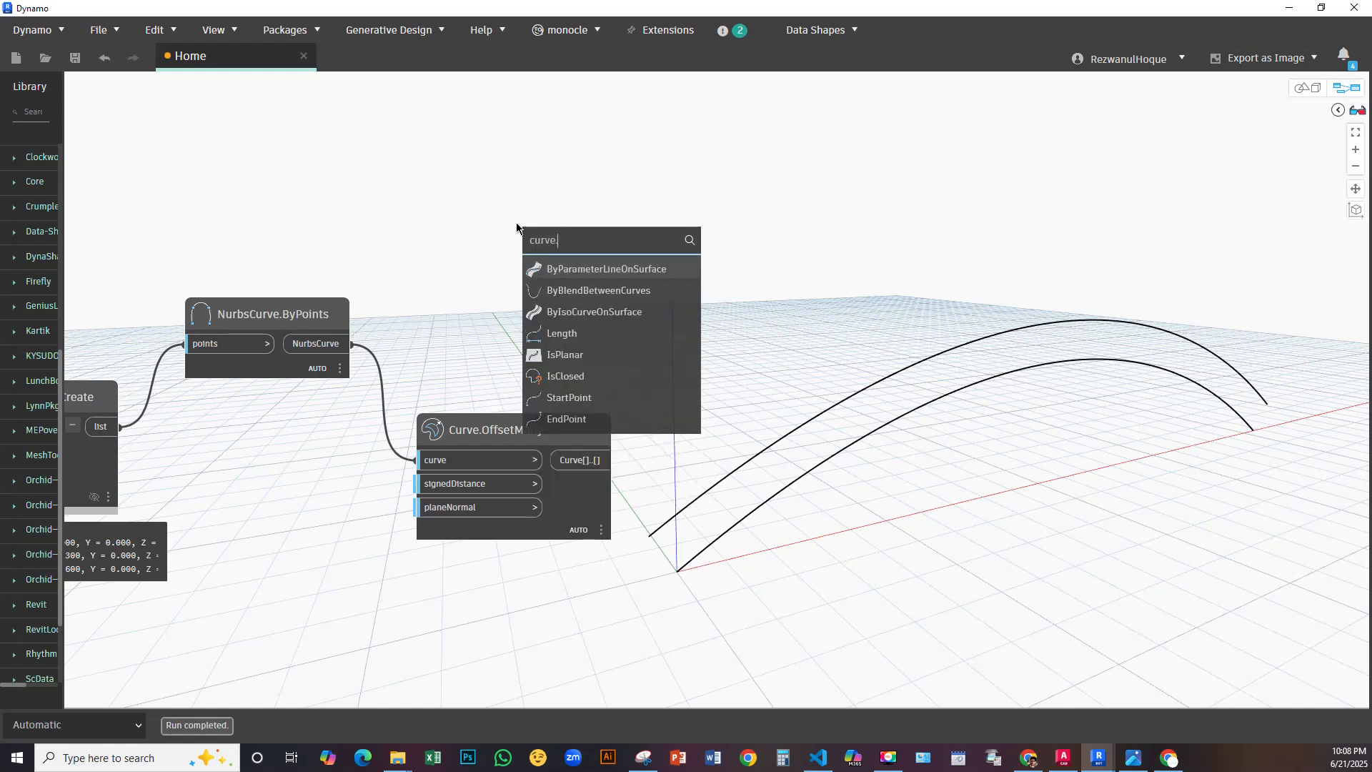
type("points")
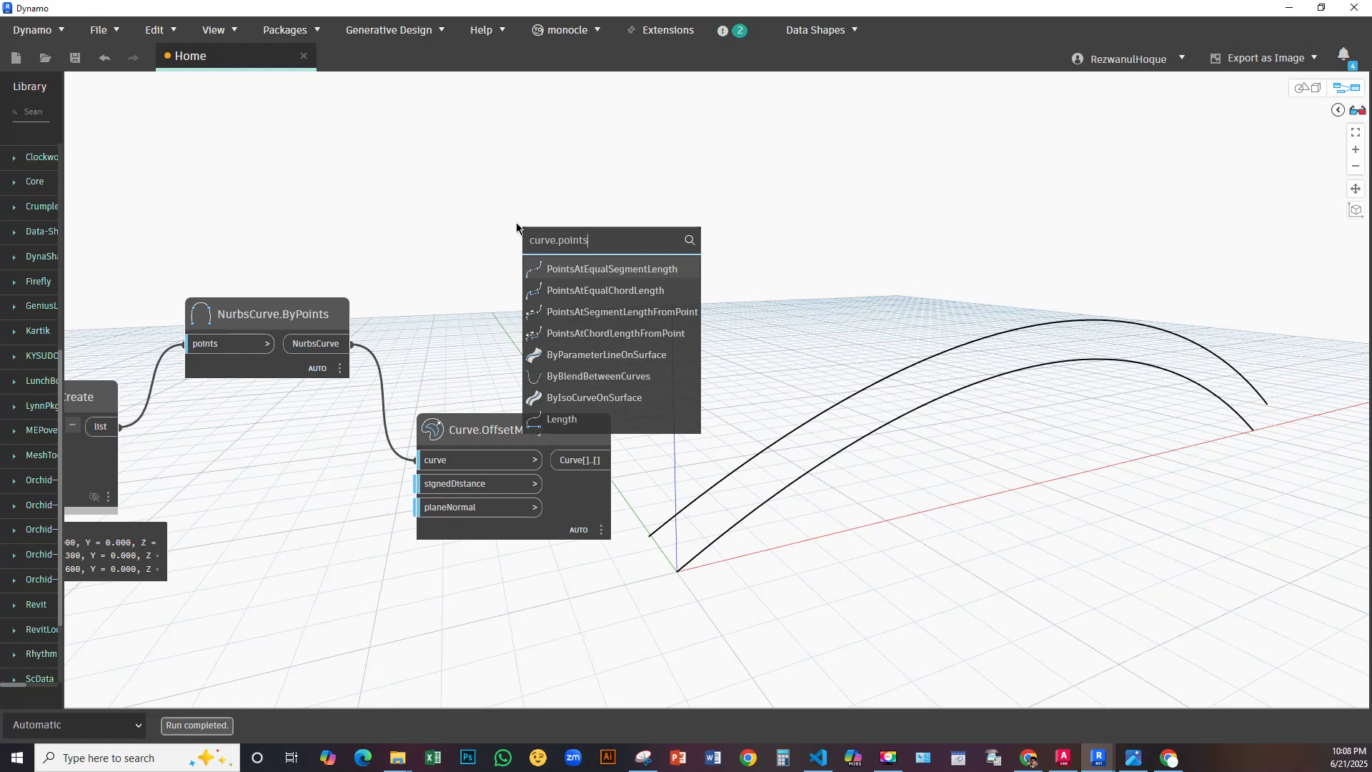
left_click(599, 268)
left_click_drag(626, 282, 642, 154)
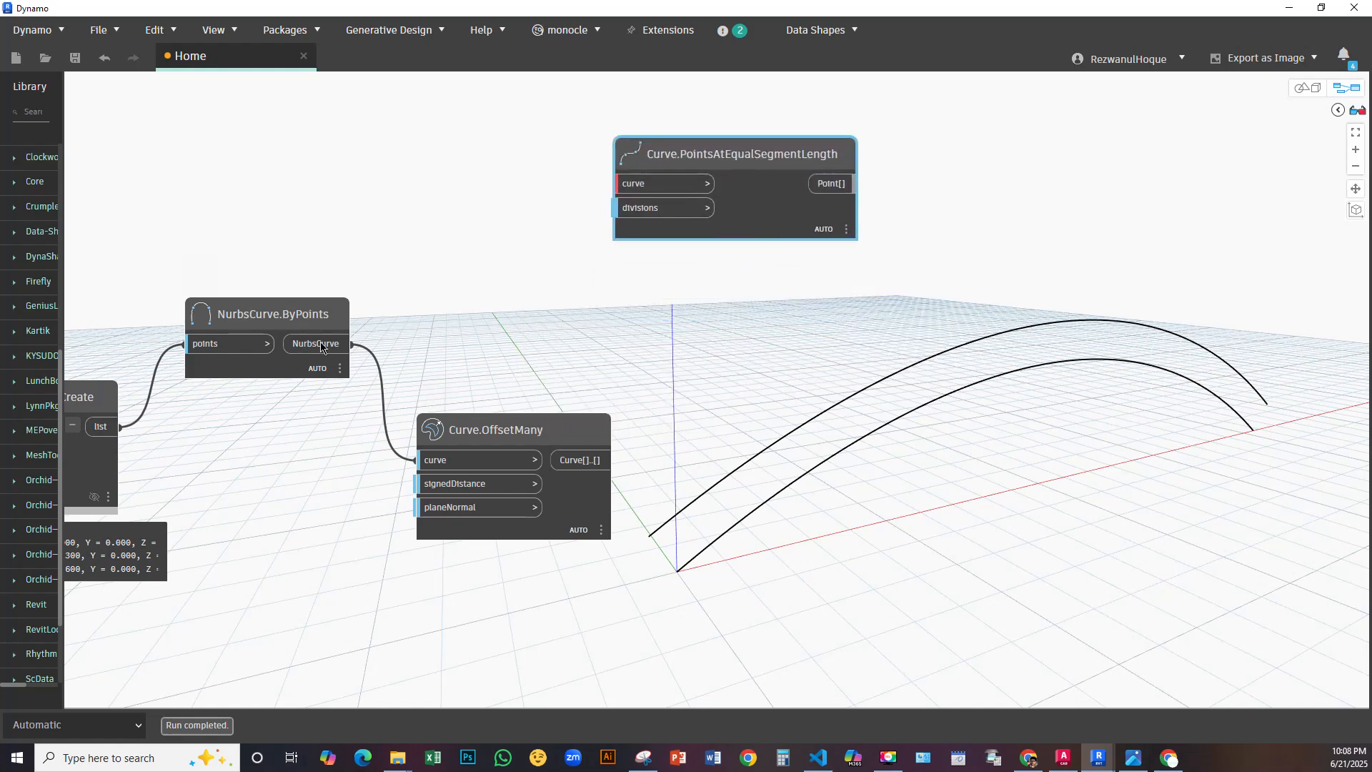
left_click_drag(352, 345, 619, 183)
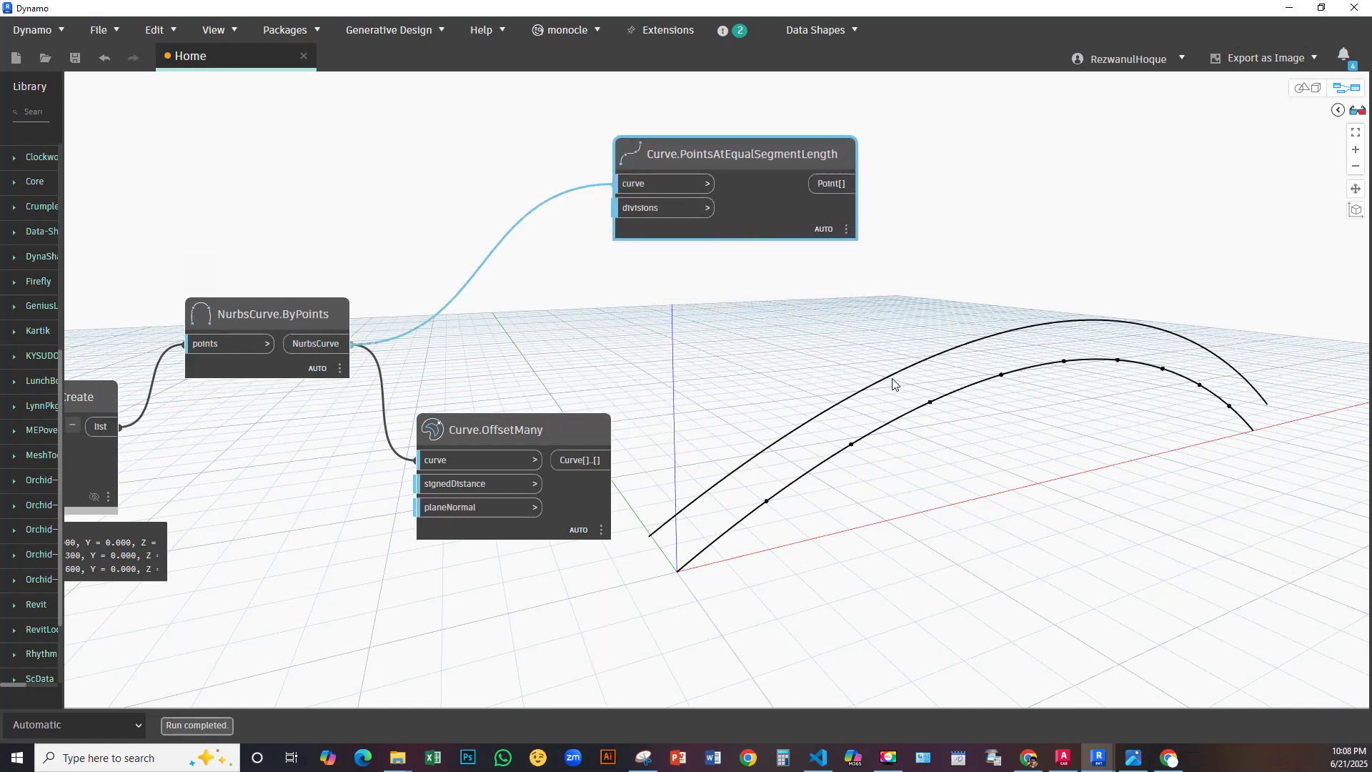
middle_click_drag(894, 396, 875, 358)
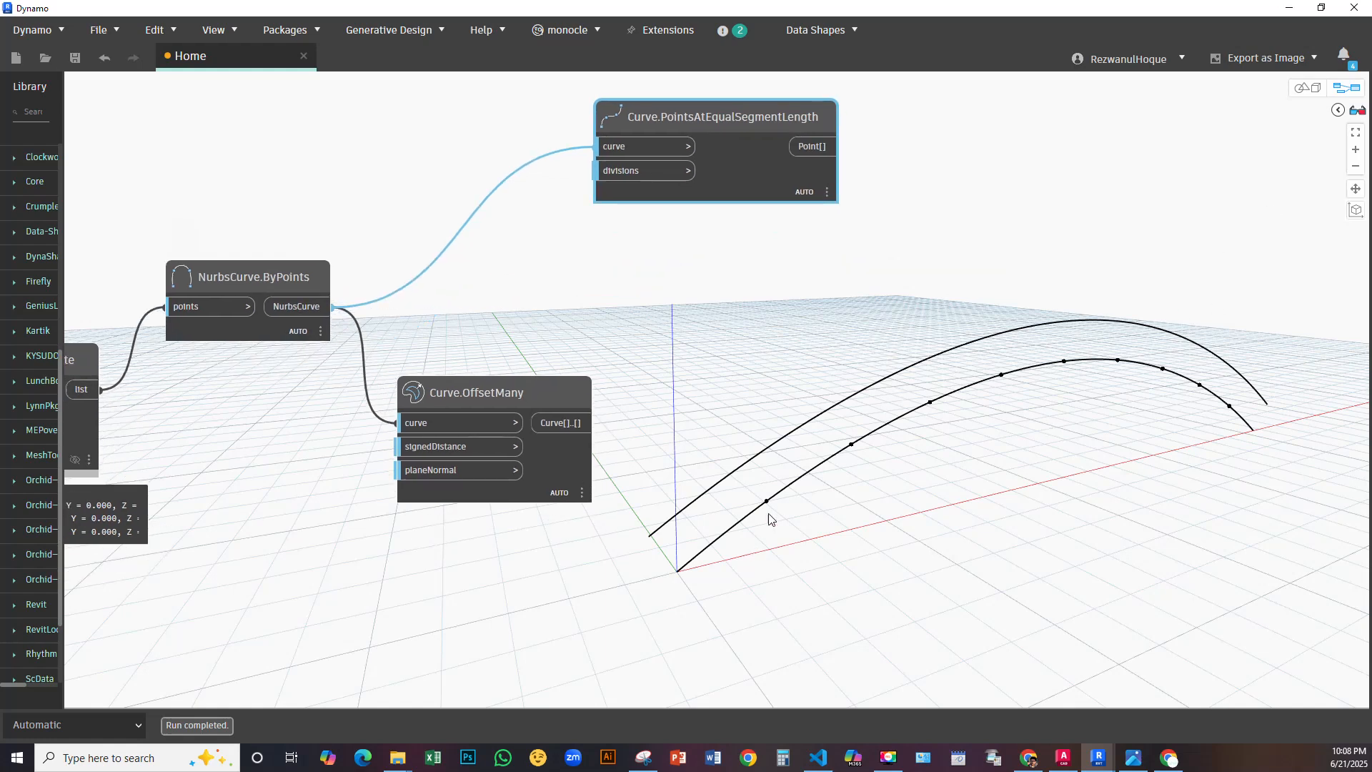
mouse_move(821, 191)
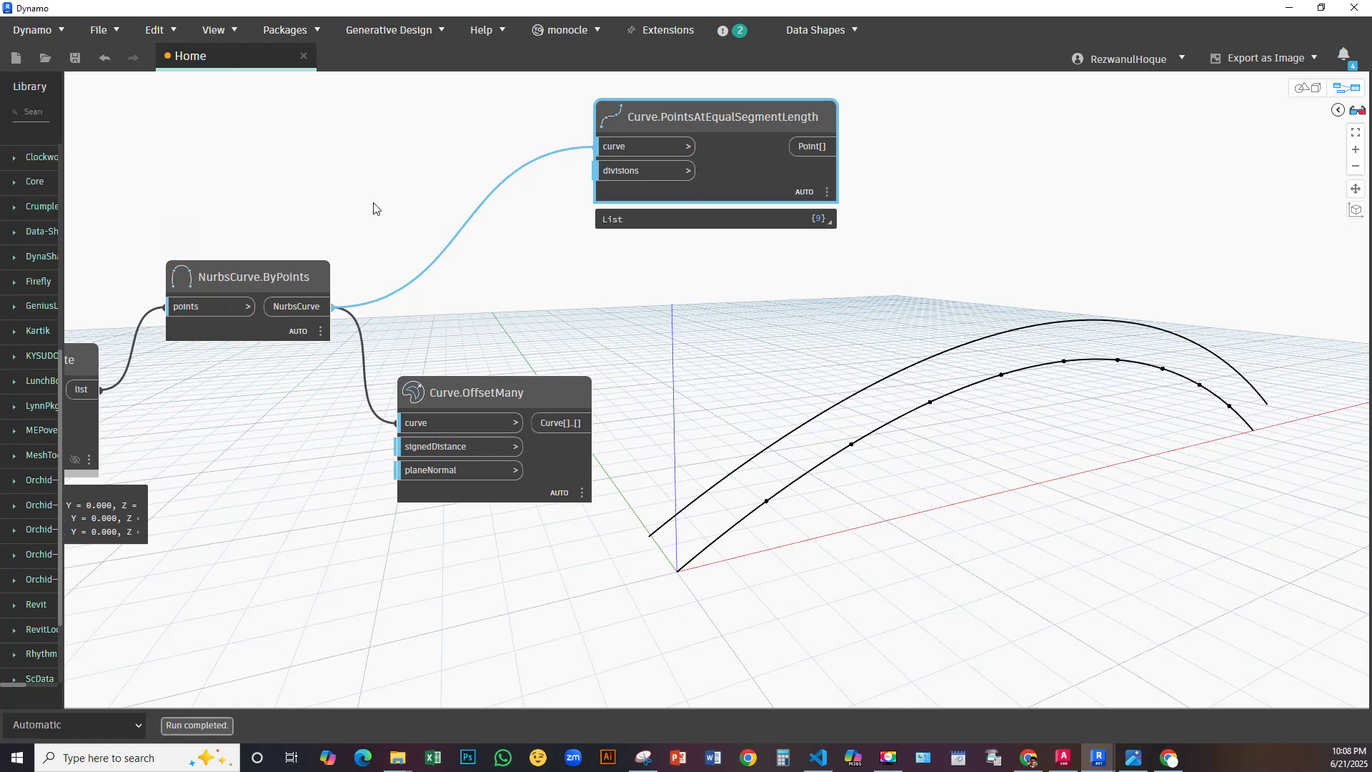
Add a Number Slider node beside Curve.PointsAtEqualSegmentLength and connect it to that node's divisions input
right_click(358, 166)
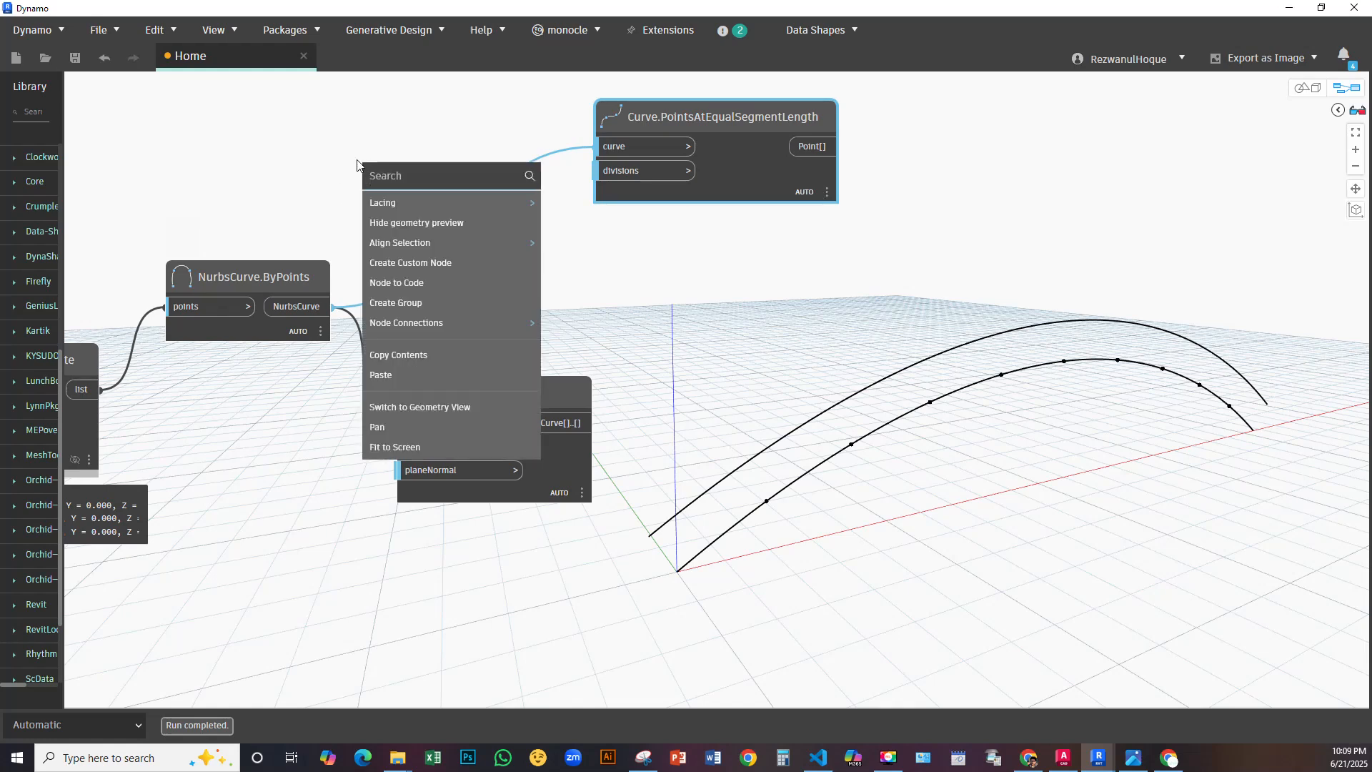
type("number")
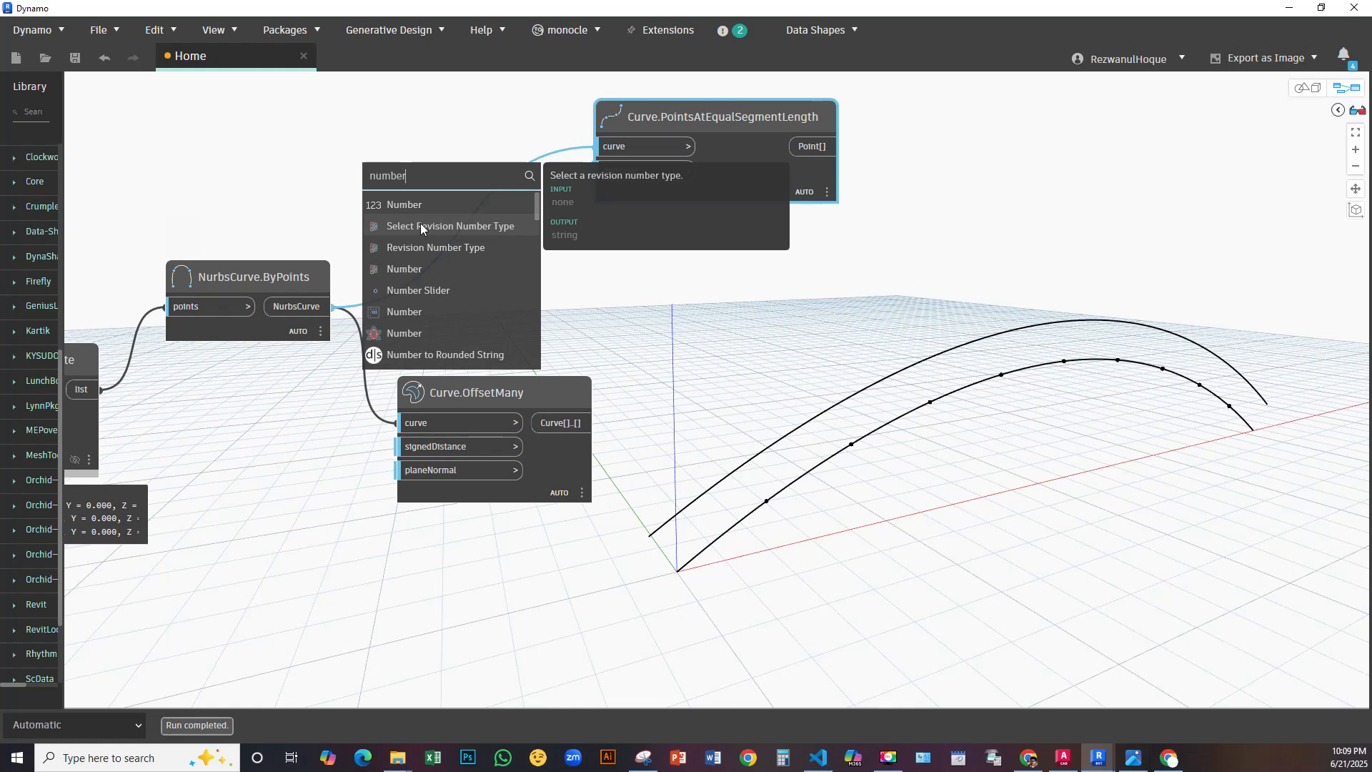
left_click_drag(409, 182, 332, 174)
type("slider")
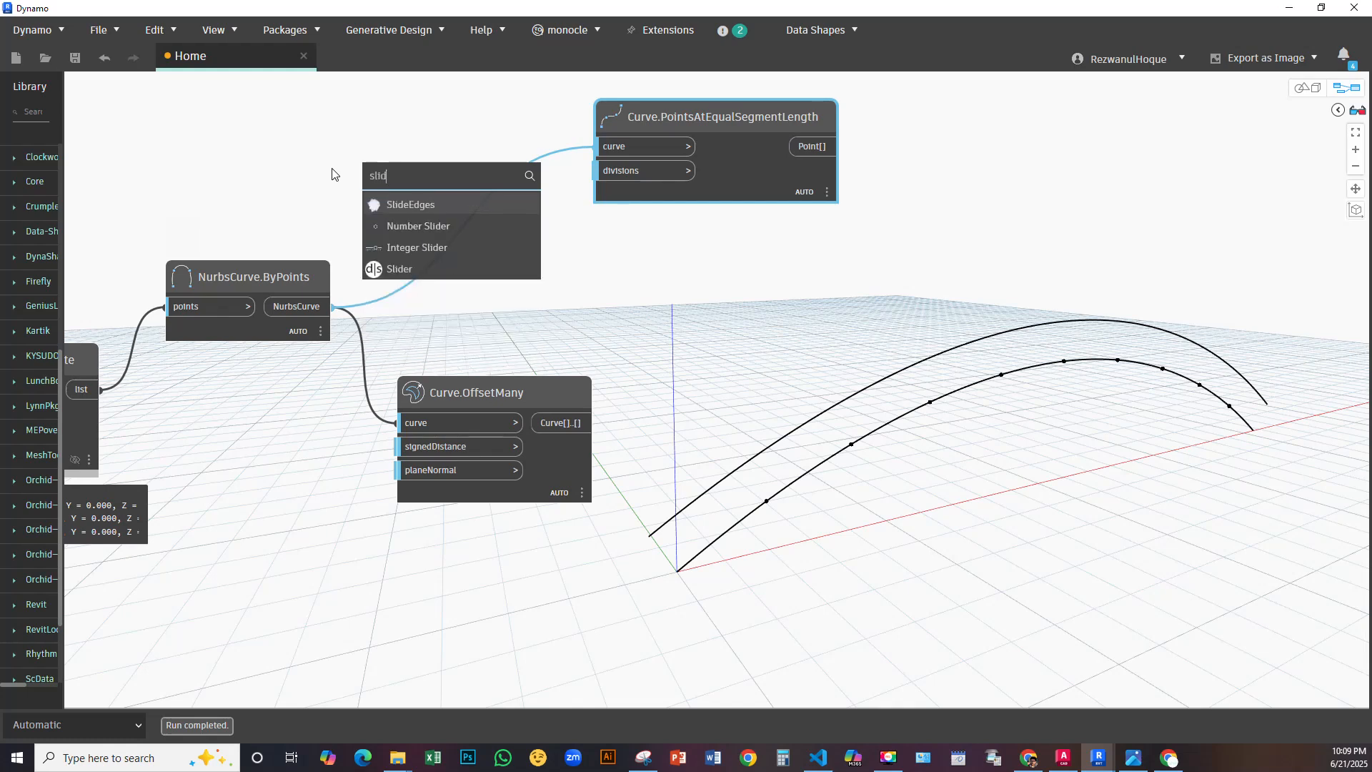
left_click(438, 247)
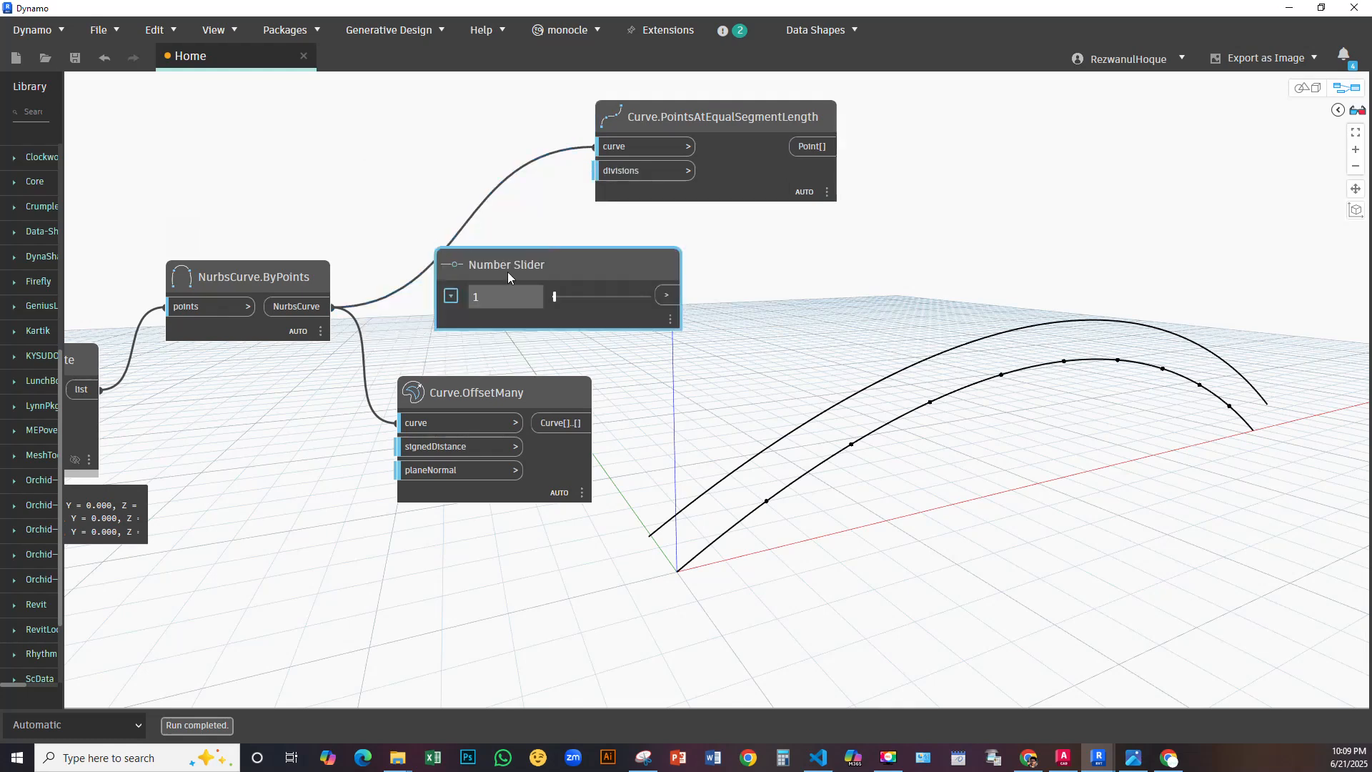
left_click_drag(493, 261, 282, 126)
left_click(619, 170)
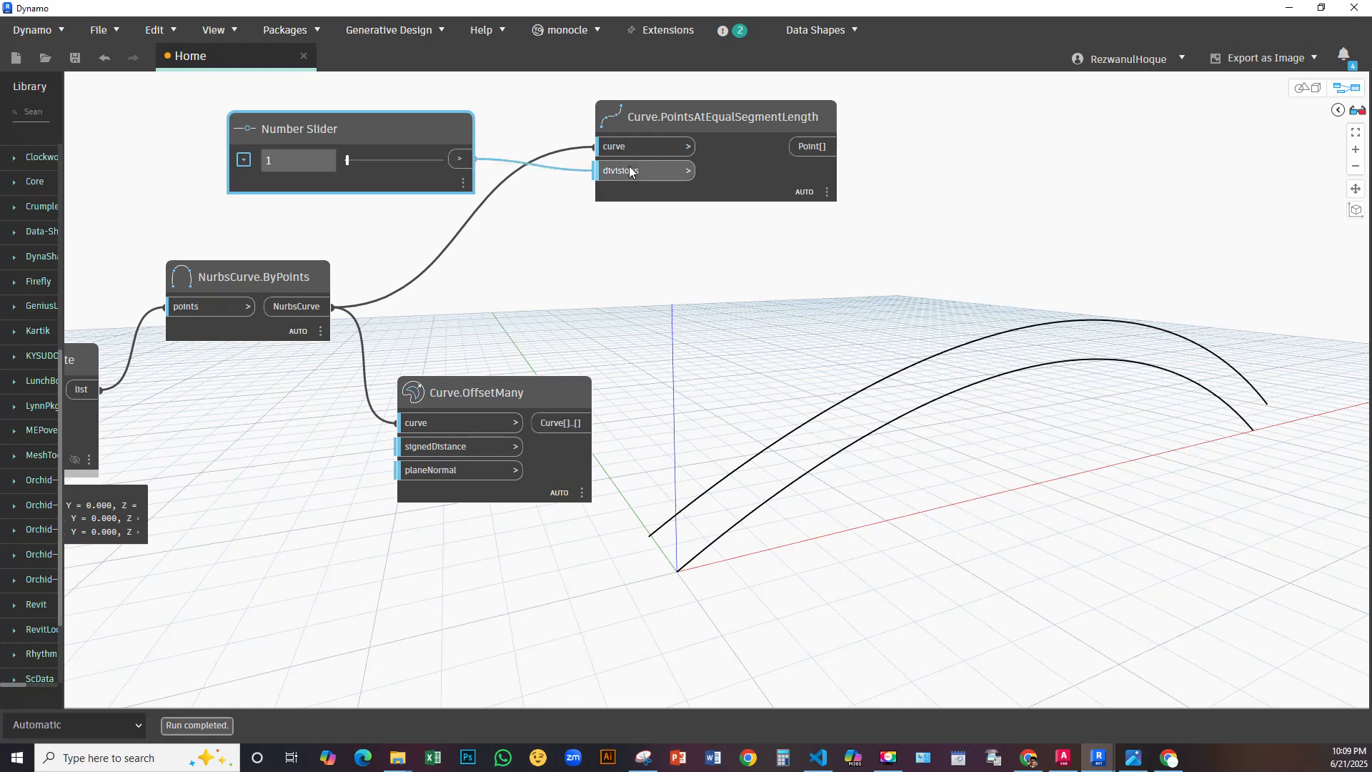
Set the Number Slider to 12.8 and move its node up, clear of NurbsCurve.ByPoints
left_click_drag(349, 160, 358, 159)
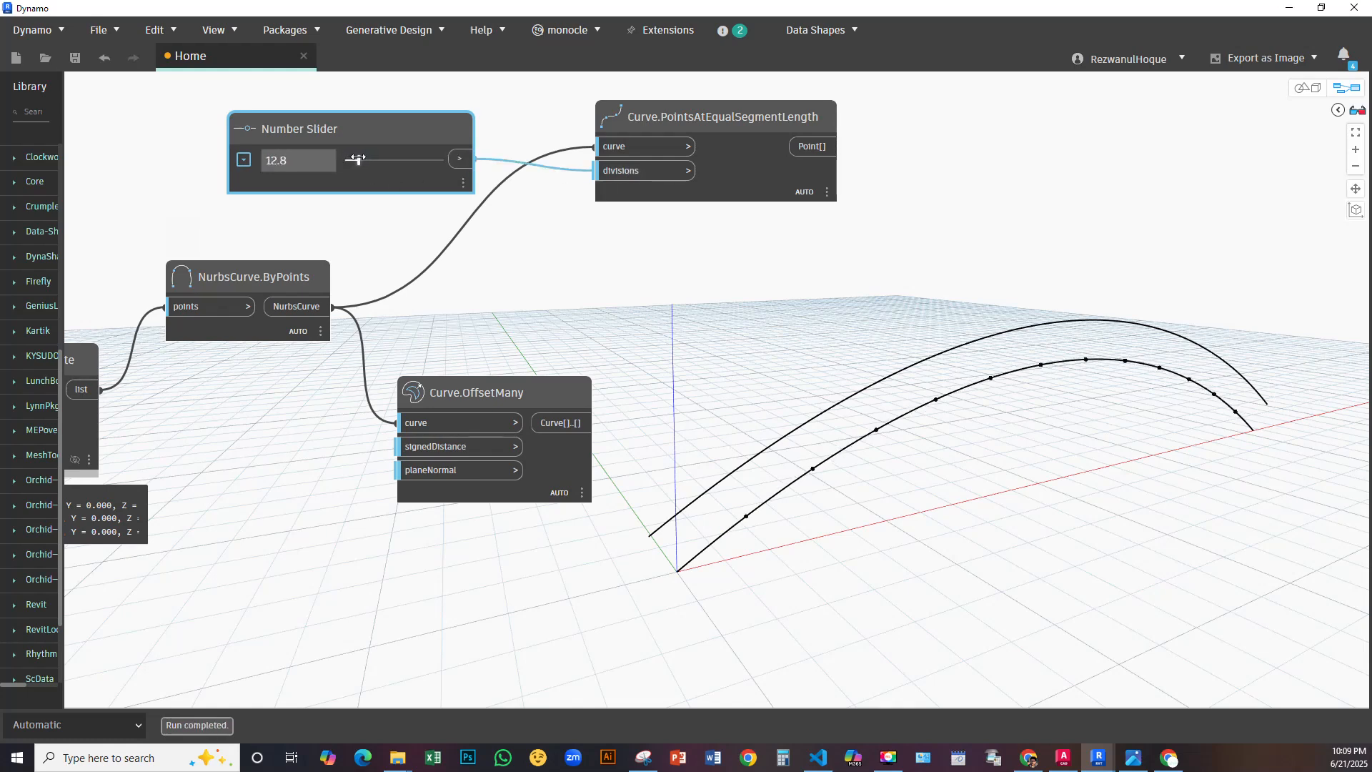
middle_click_drag(526, 201, 486, 204)
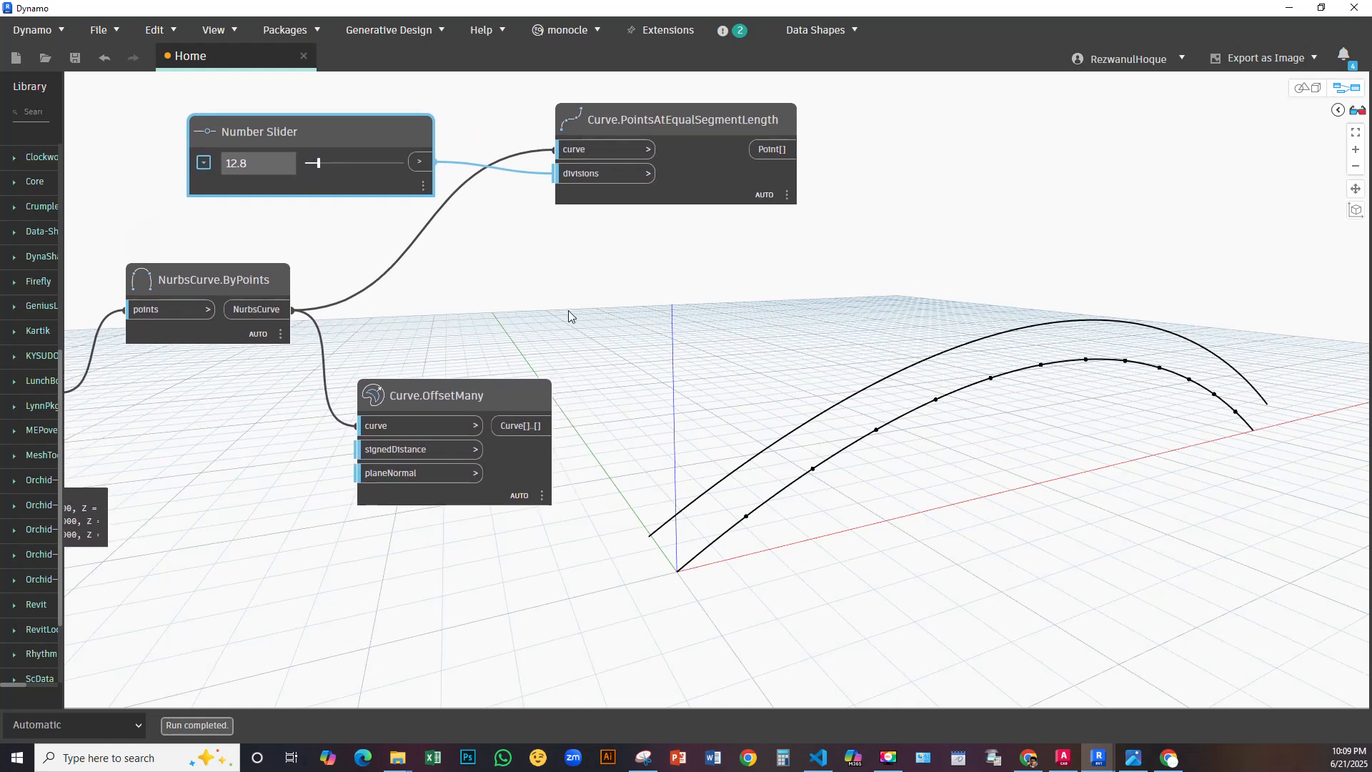
middle_click_drag(675, 213, 687, 213)
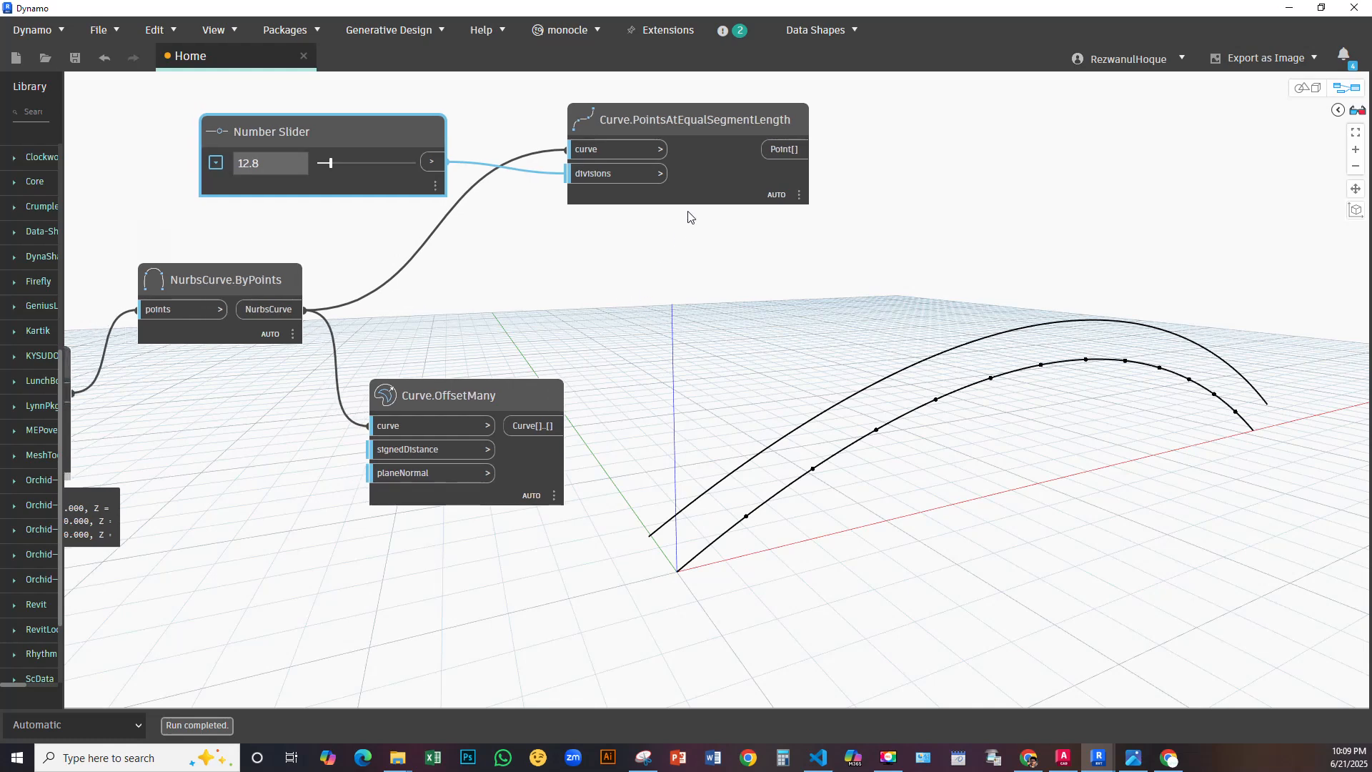
scroll(701, 306, "down", 2)
middle_click_drag(782, 321, 948, 319)
left_click_drag(594, 157, 587, 116)
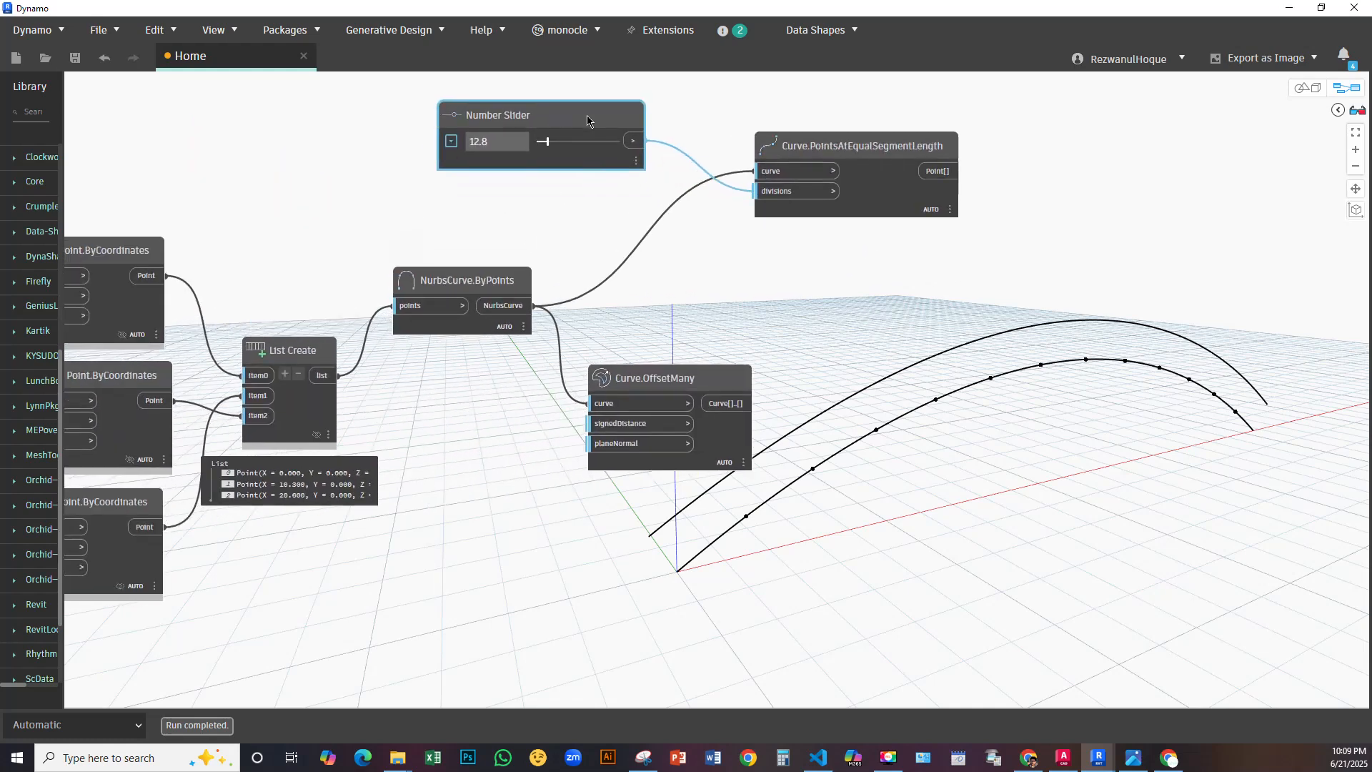
key("alt+Tab")
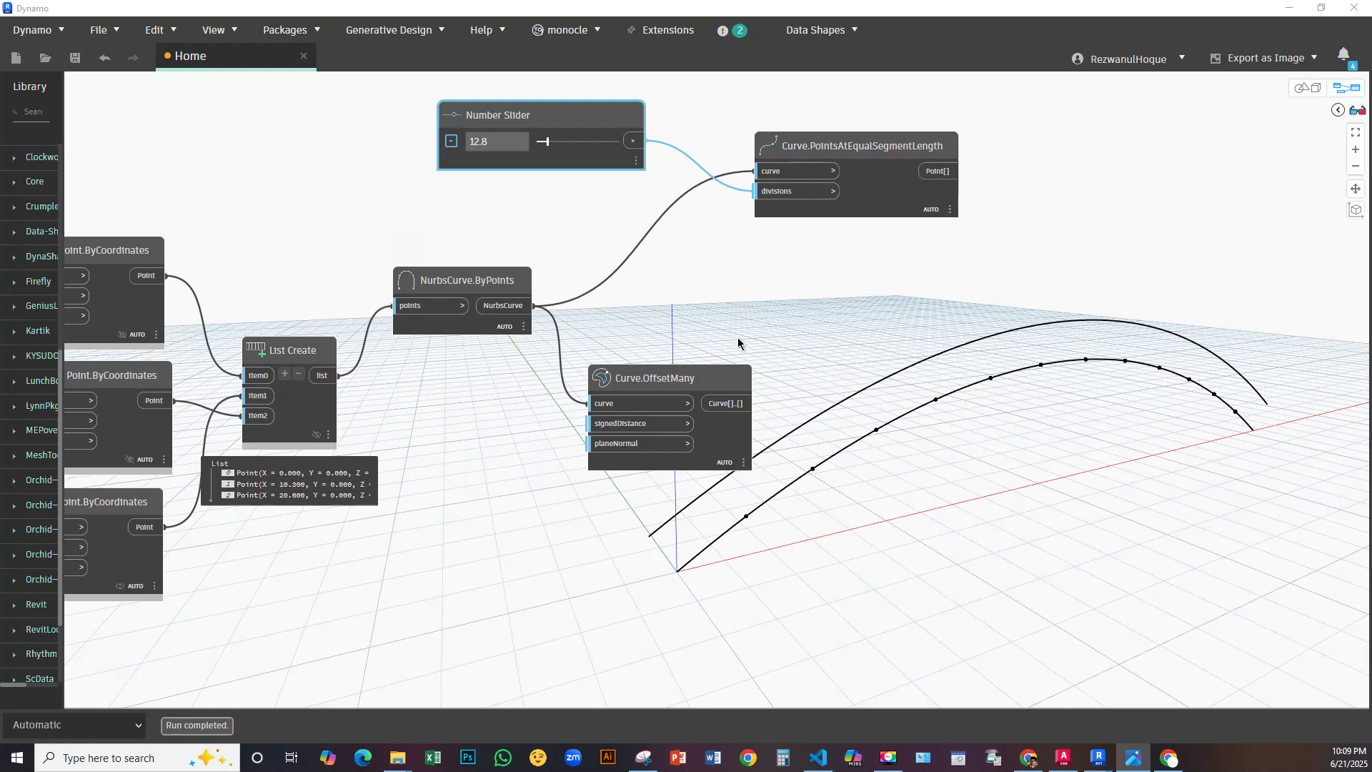
Duplicate the Curve.PointsAtEqualSegmentLength node beside Curve.OffsetMany and feed the offset curve into the copy's curve input
middle_click_drag(817, 310, 790, 335)
left_click(692, 407)
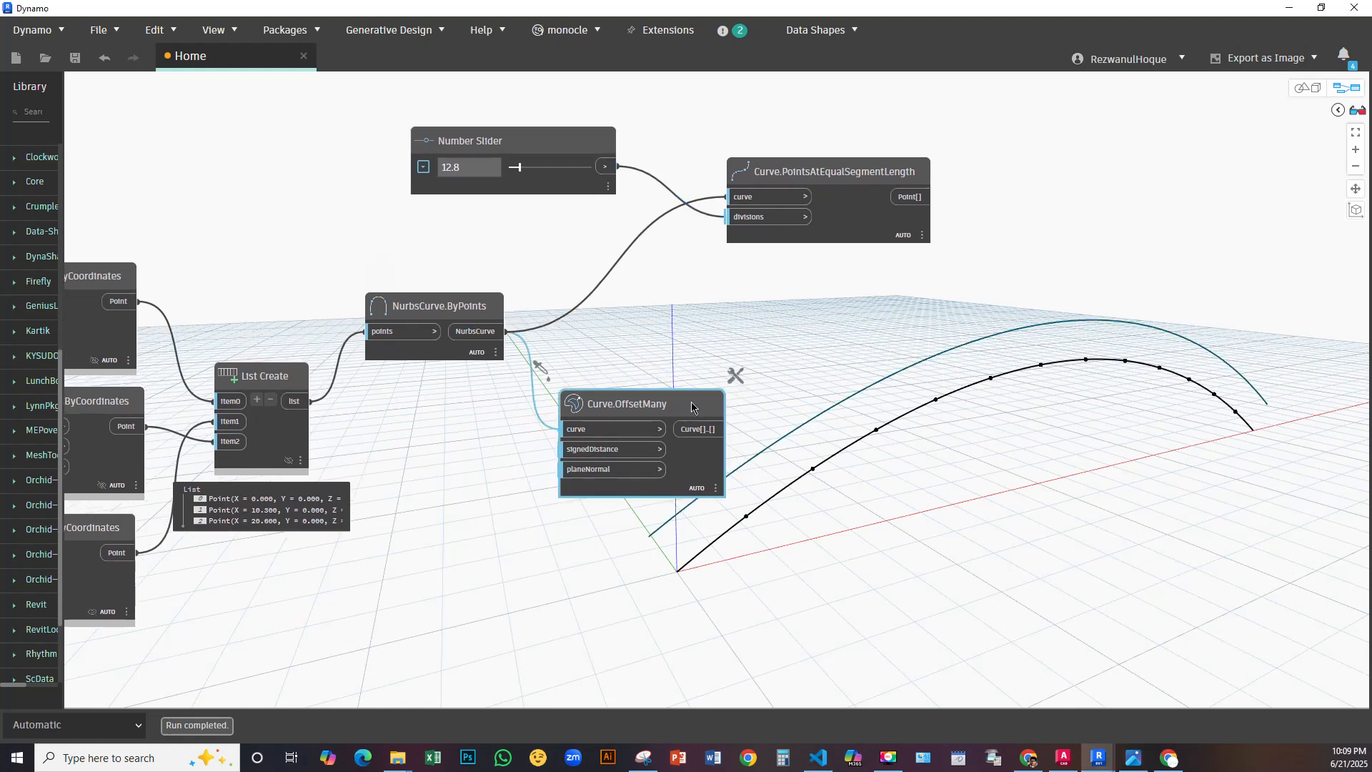
left_click(841, 236)
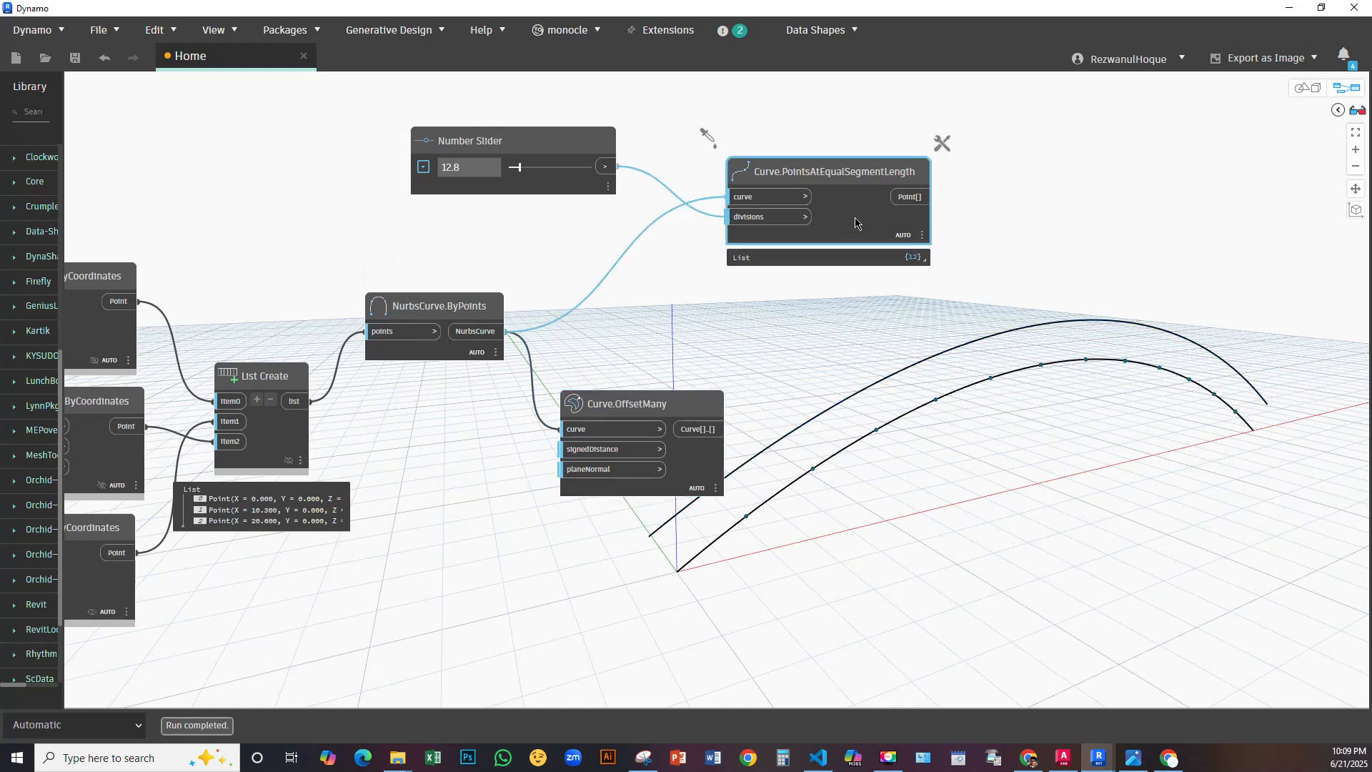
key("ctrl+c")
key("ctrl+v")
left_click_drag(1076, 229, 943, 419)
left_click_drag(726, 429, 819, 391)
middle_click_drag(968, 495, 864, 378)
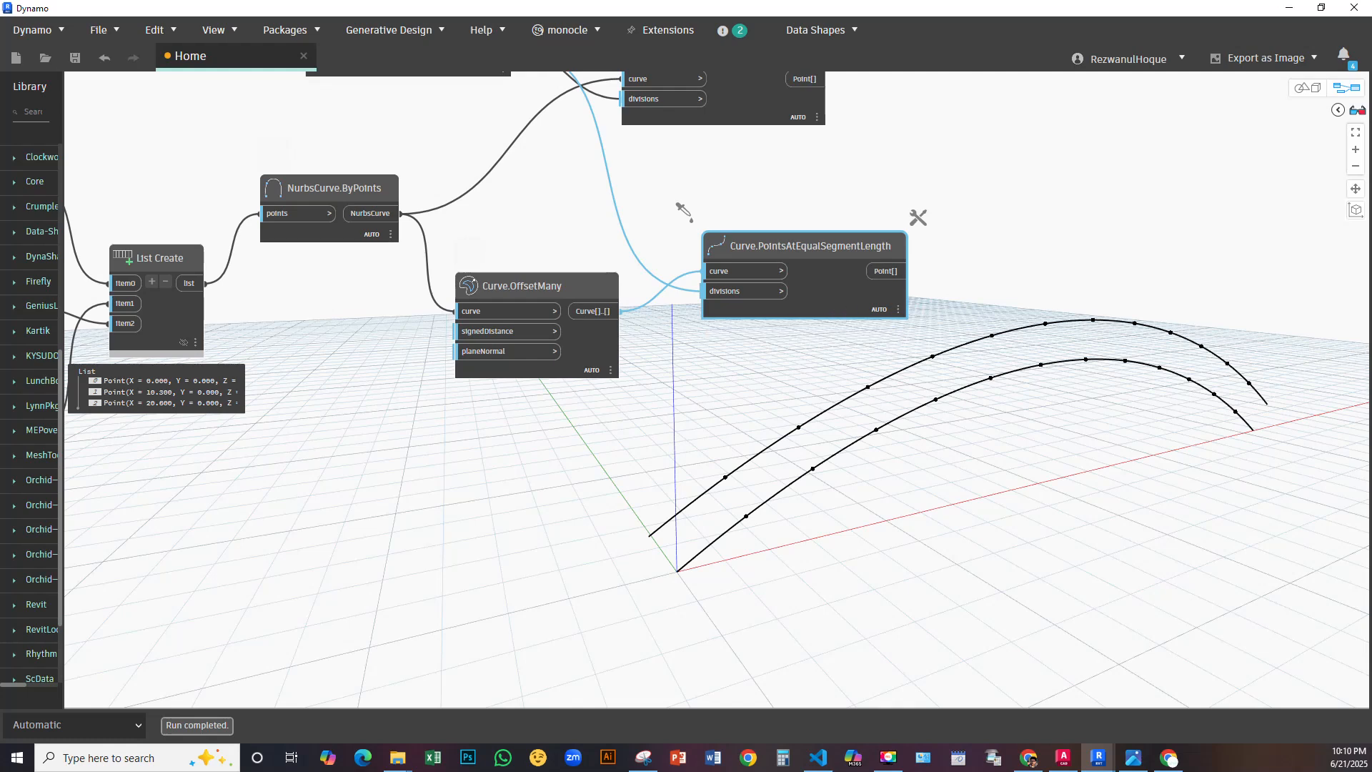
key("alt+Tab")
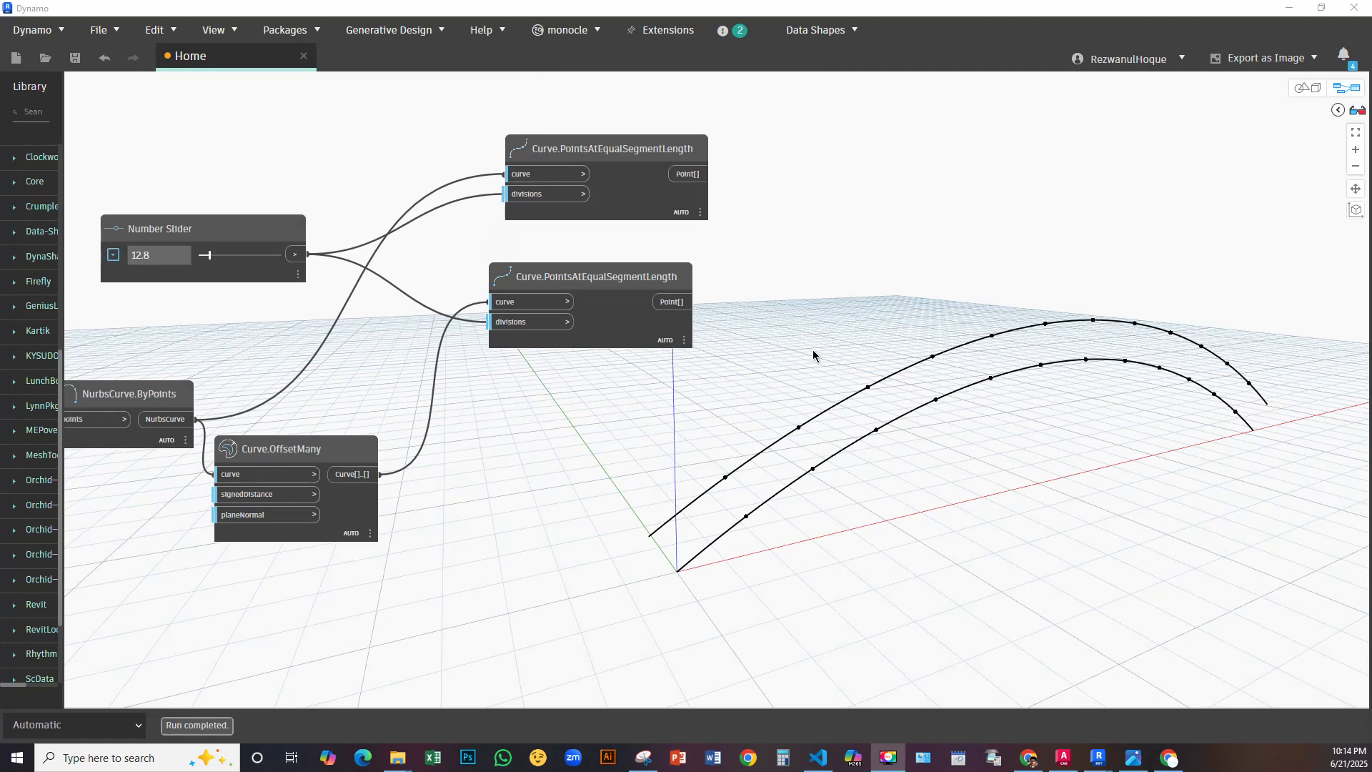
Select the lower Curve.PointsAtEqualSegmentLength node to highlight its division points in the preview
middle_click_drag(811, 340, 725, 410)
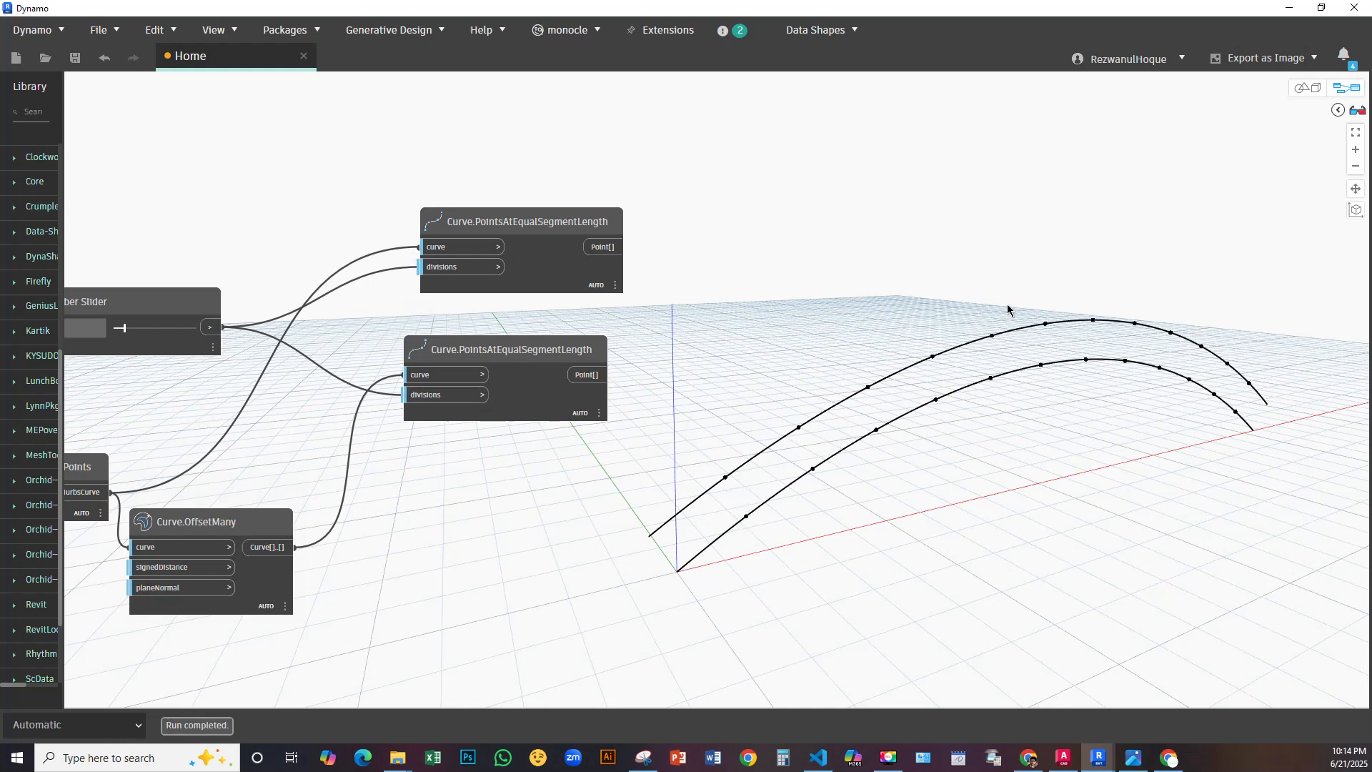
middle_click_drag(847, 487, 817, 460)
left_click(493, 364)
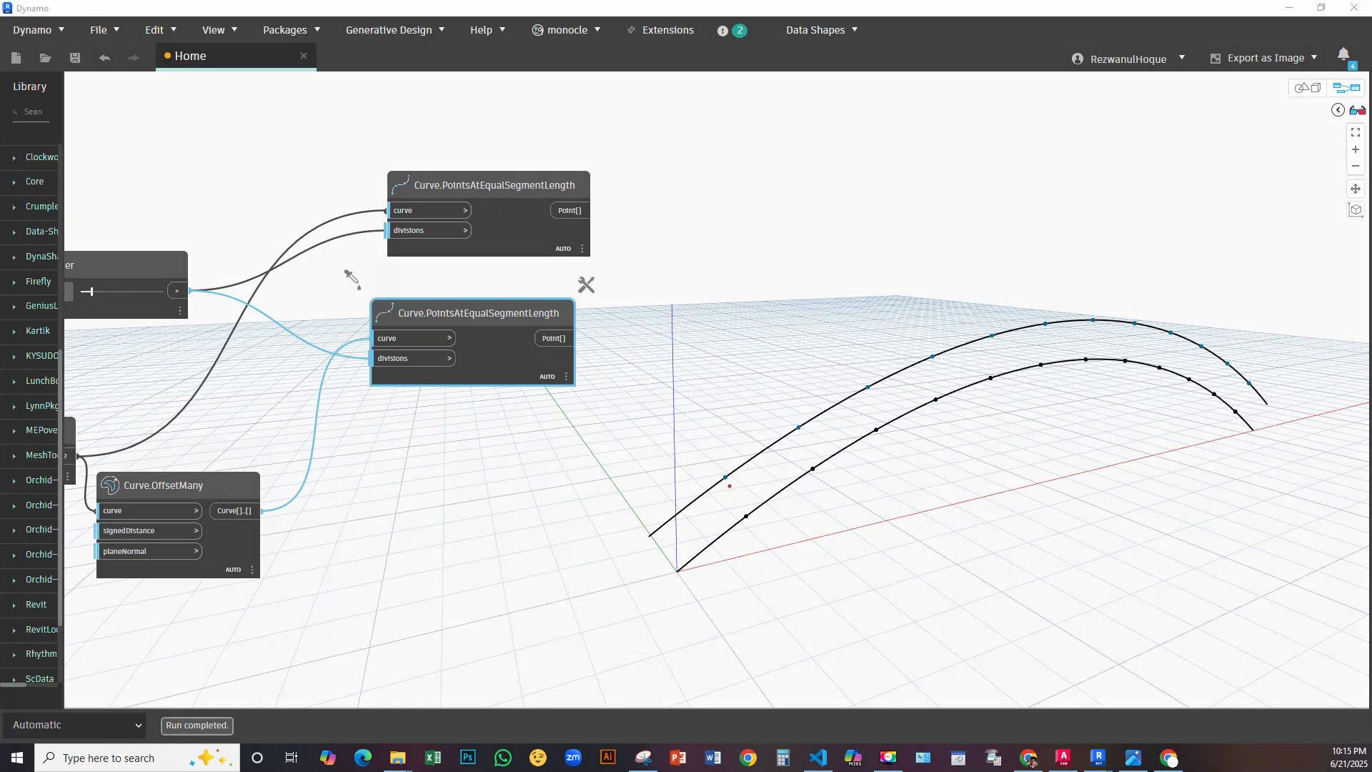
left_click_drag(720, 474, 749, 518)
left_click_drag(799, 428, 807, 459)
left_click_drag(866, 384, 874, 443)
left_click_drag(938, 353, 935, 404)
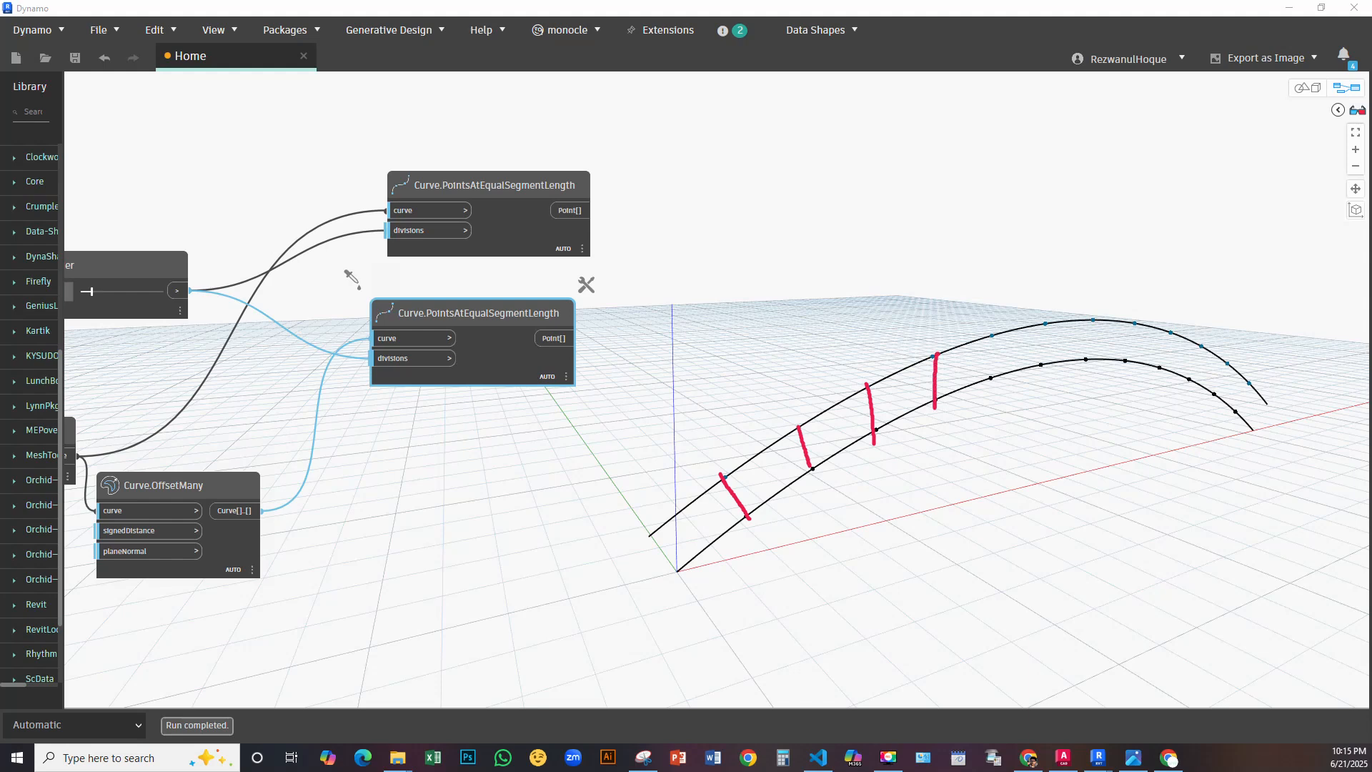
left_click_drag(991, 328, 987, 389)
mouse_move(748, 516)
left_mouse_down()
mouse_move(795, 426)
mouse_move(884, 433)
mouse_move(935, 351)
mouse_move(983, 382)
mouse_move(1051, 316)
mouse_move(1090, 363)
left_mouse_up()
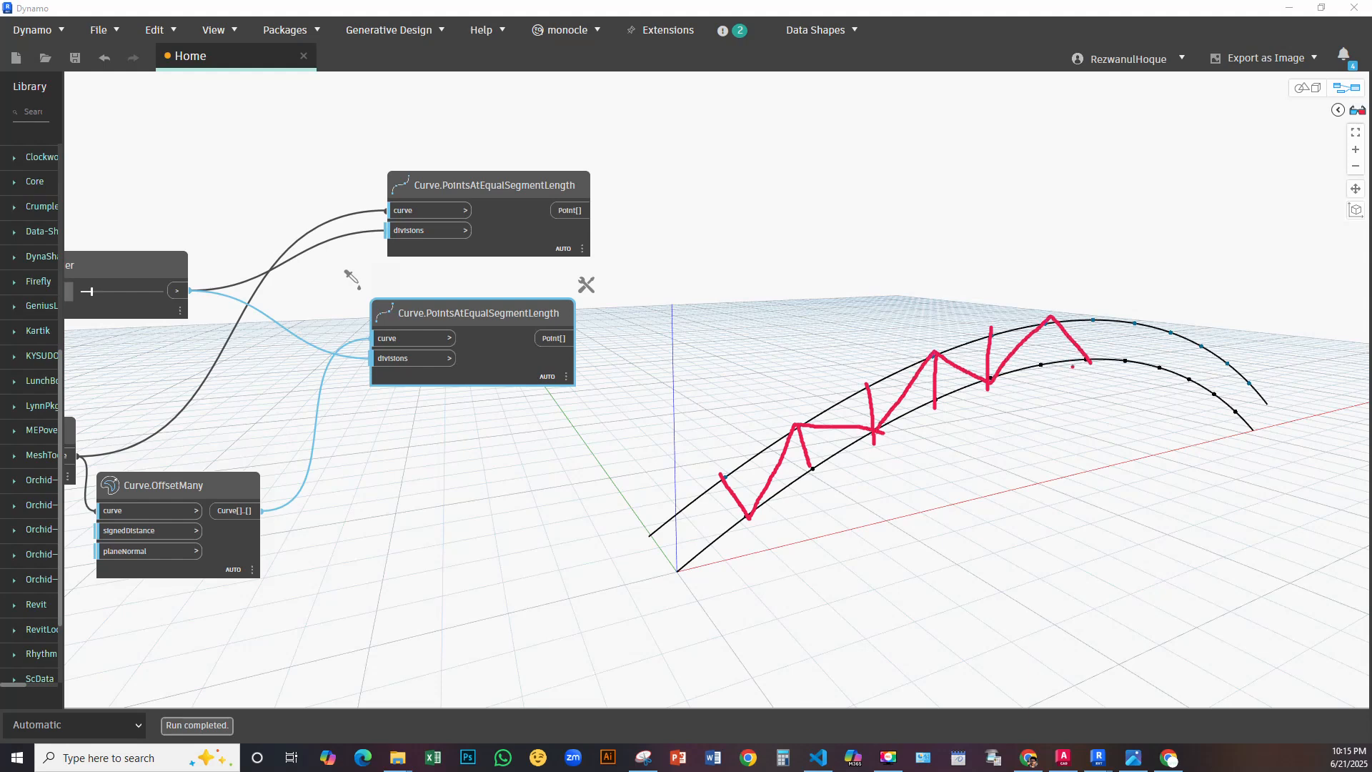
key("e")
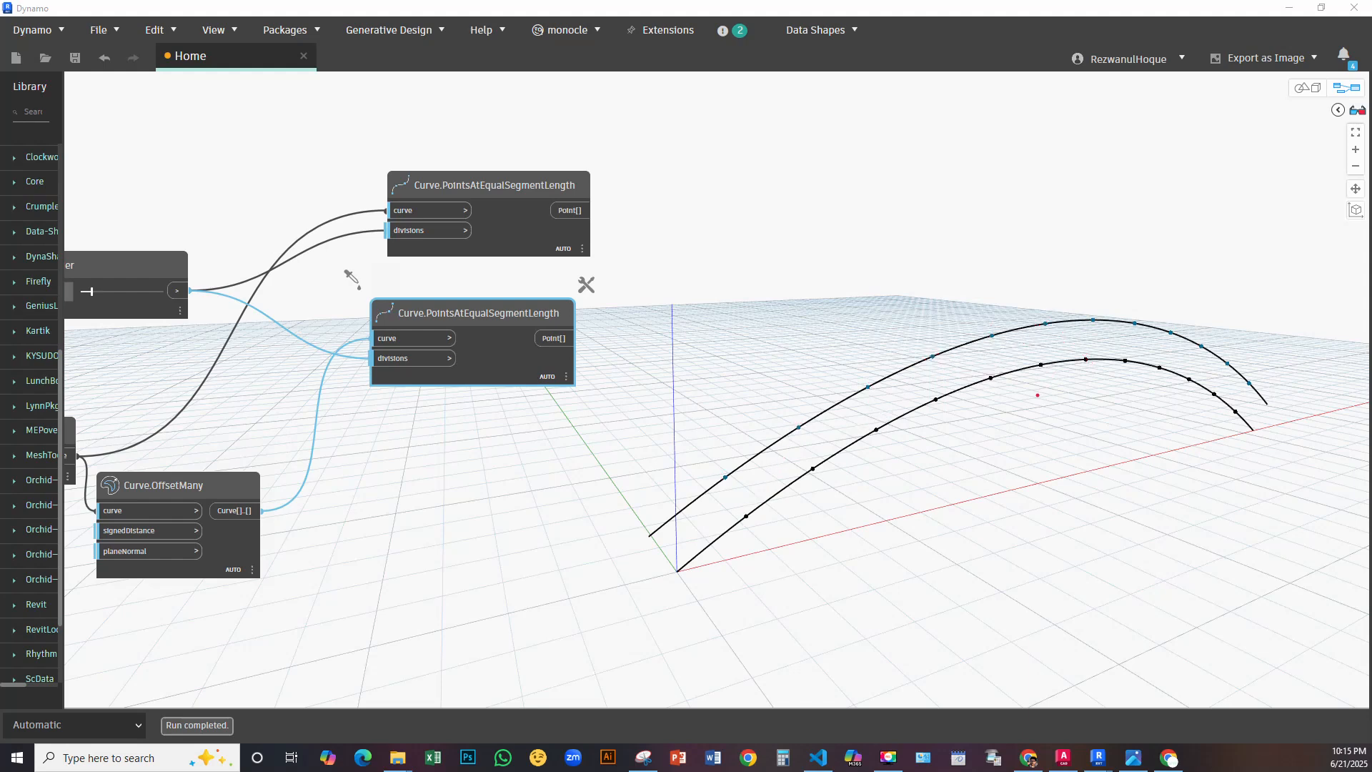
key("Escape")
Add a Range node and place it above the arches, to the right of the Curve.PointsAtEqualSegmentLength nodes
middle_click_drag(704, 300, 704, 391)
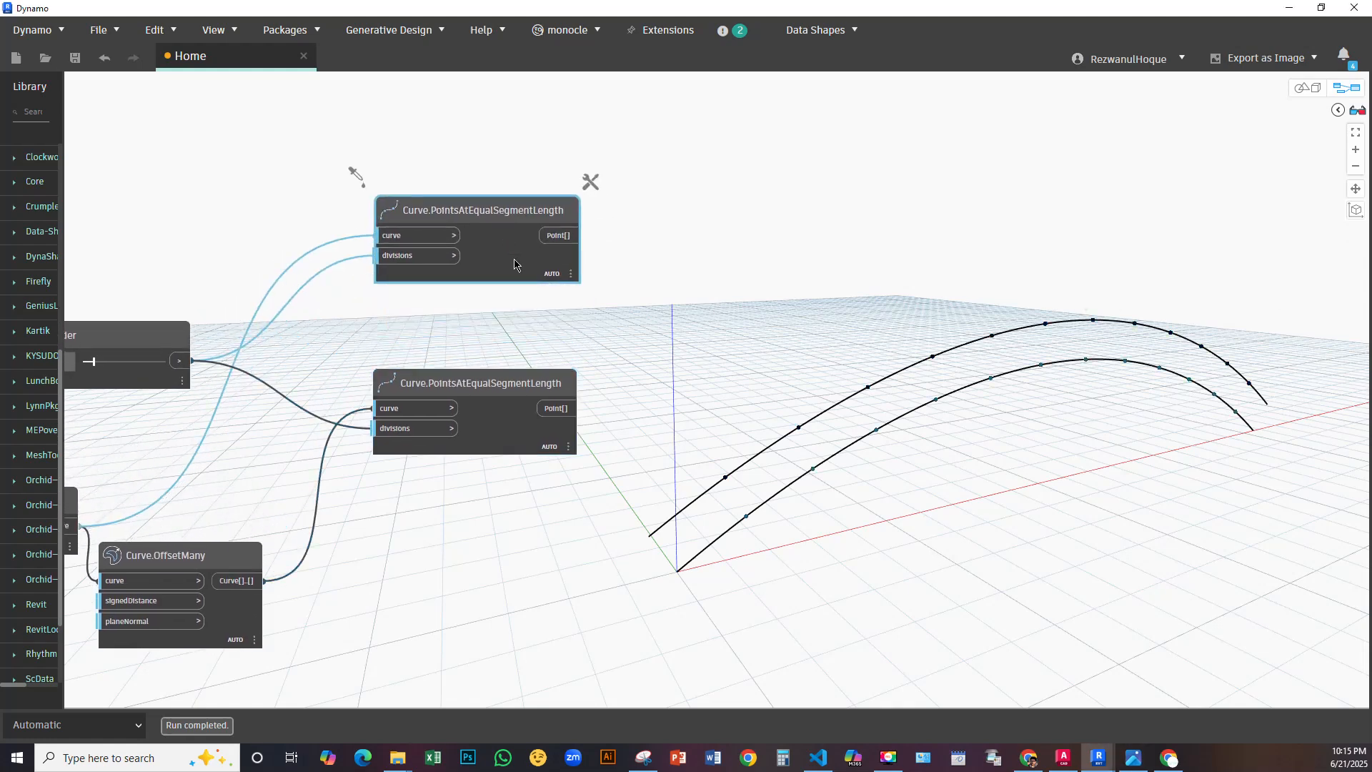
middle_click_drag(658, 398, 679, 472)
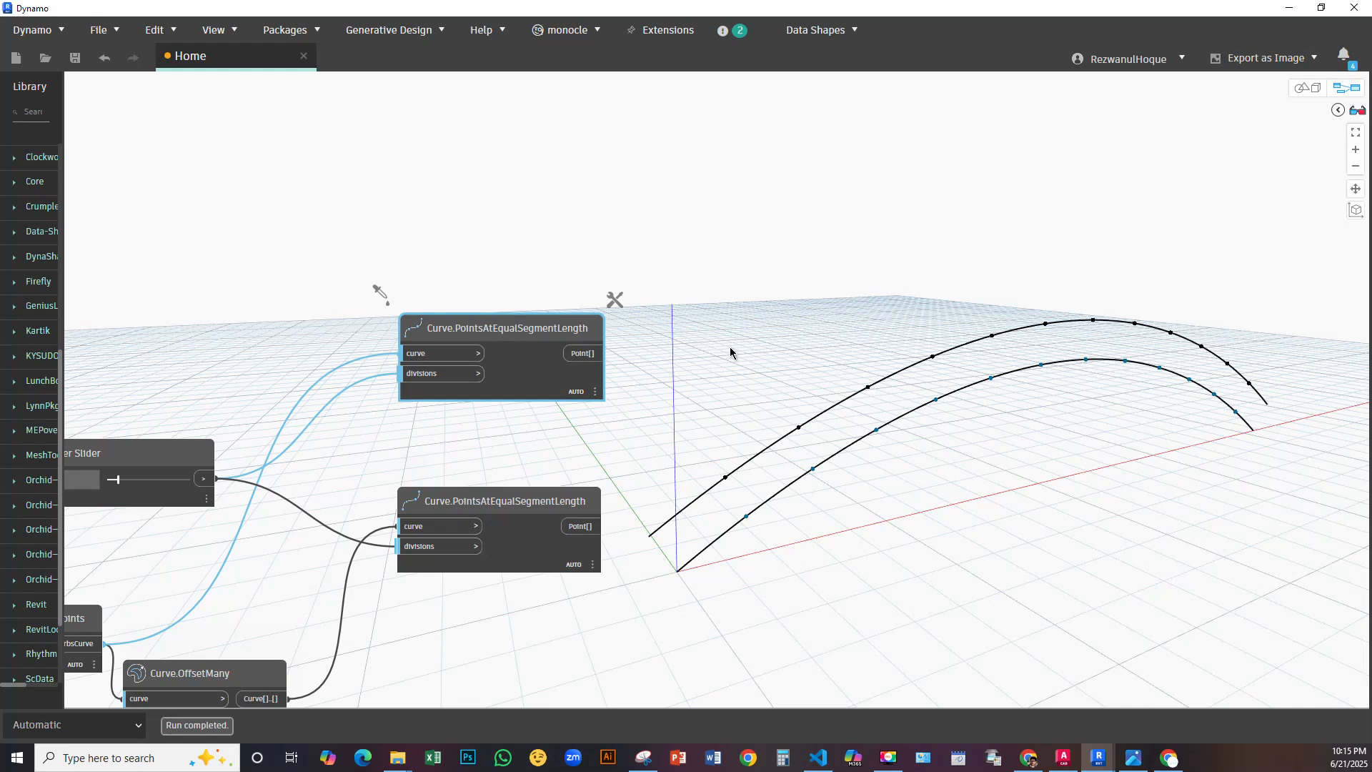
right_click(801, 317)
type("ra")
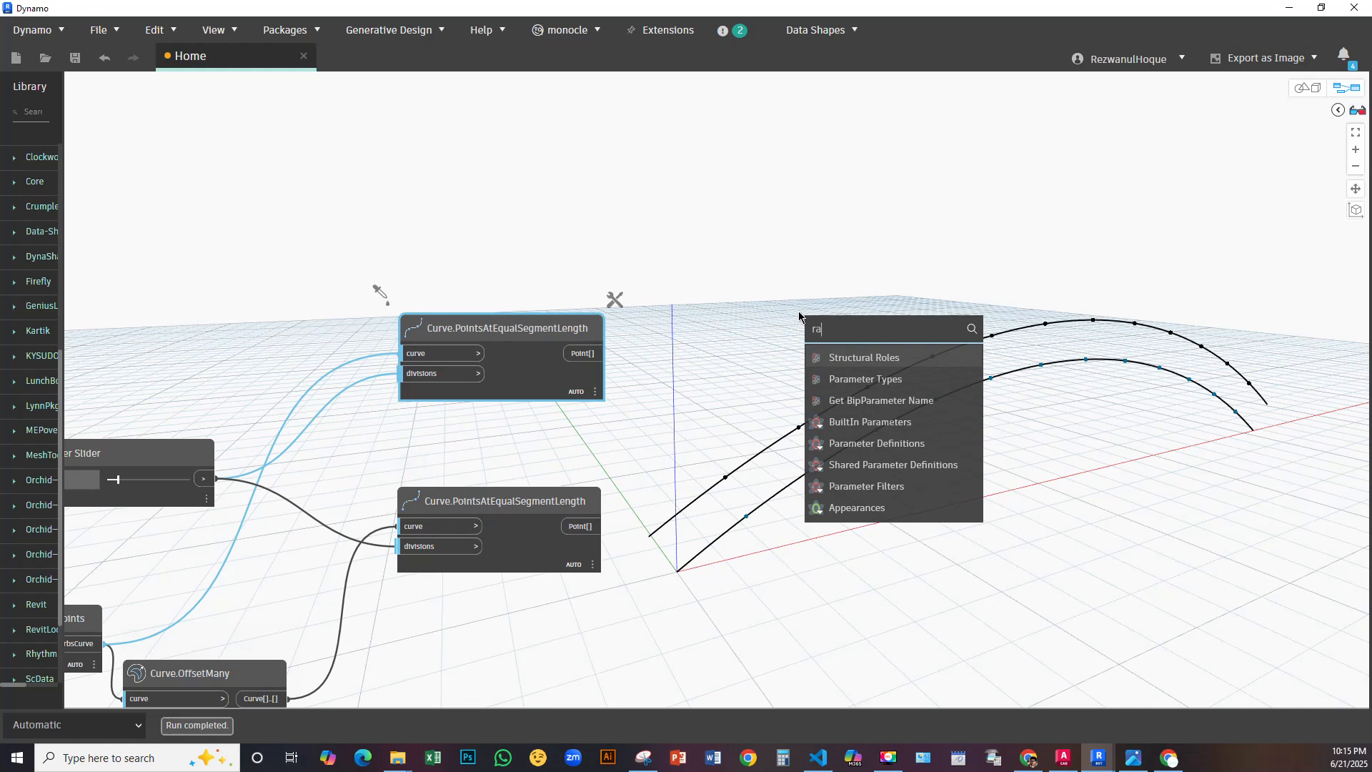
type("n")
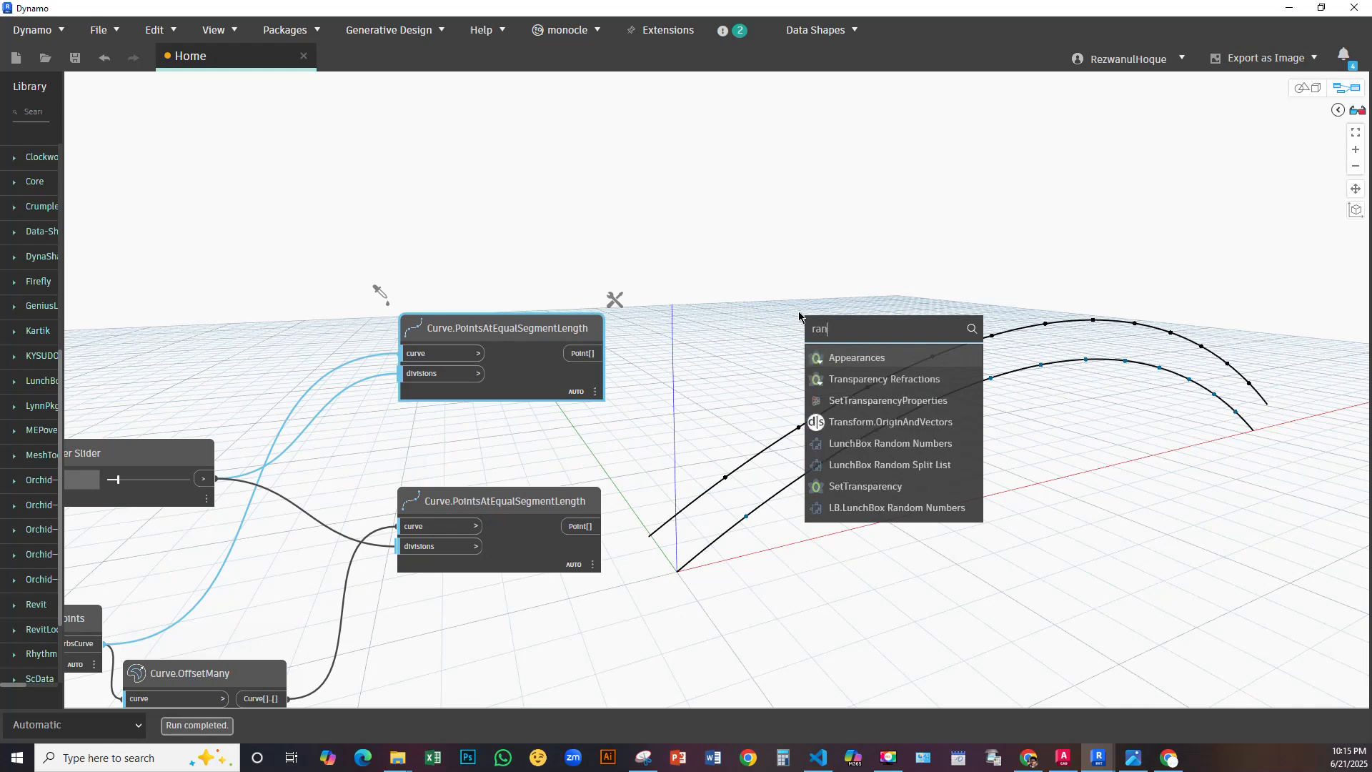
type("ge")
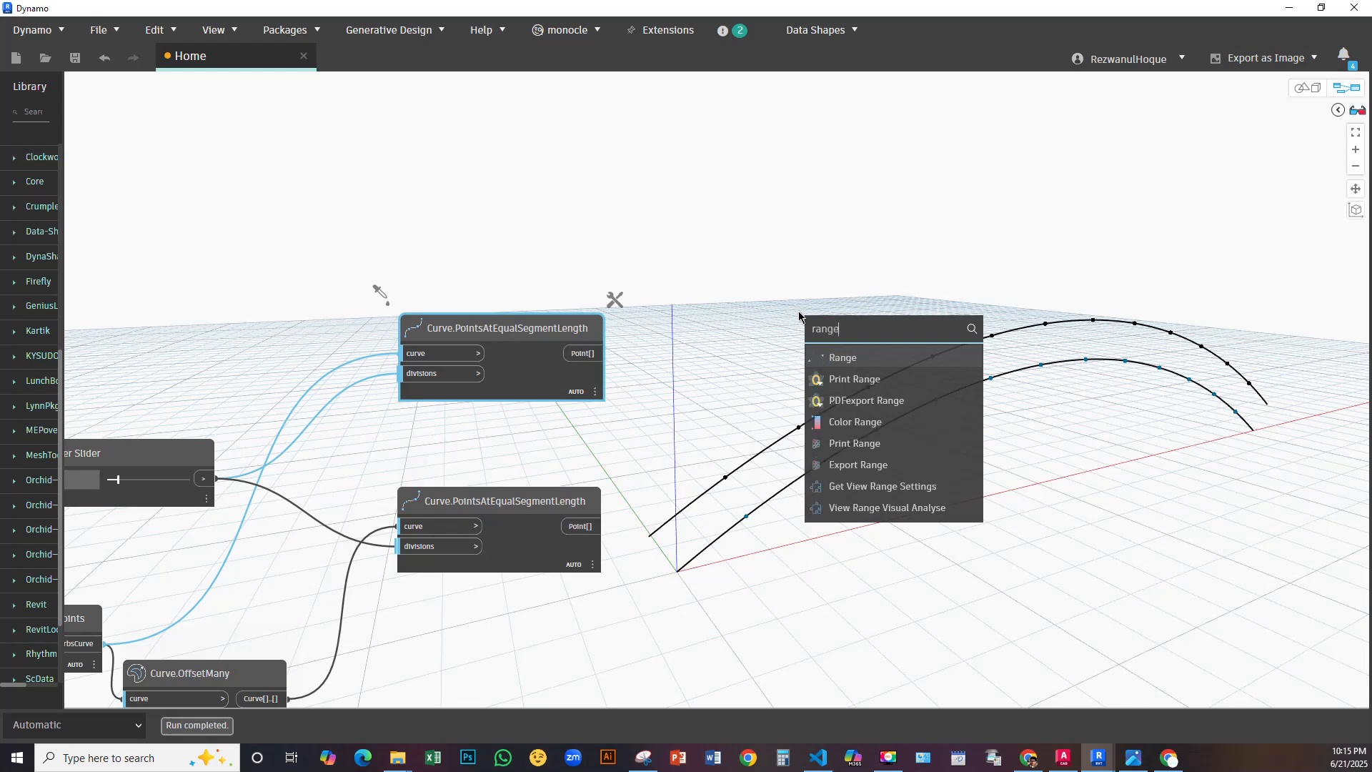
left_click(843, 358)
left_click_drag(893, 376, 944, 202)
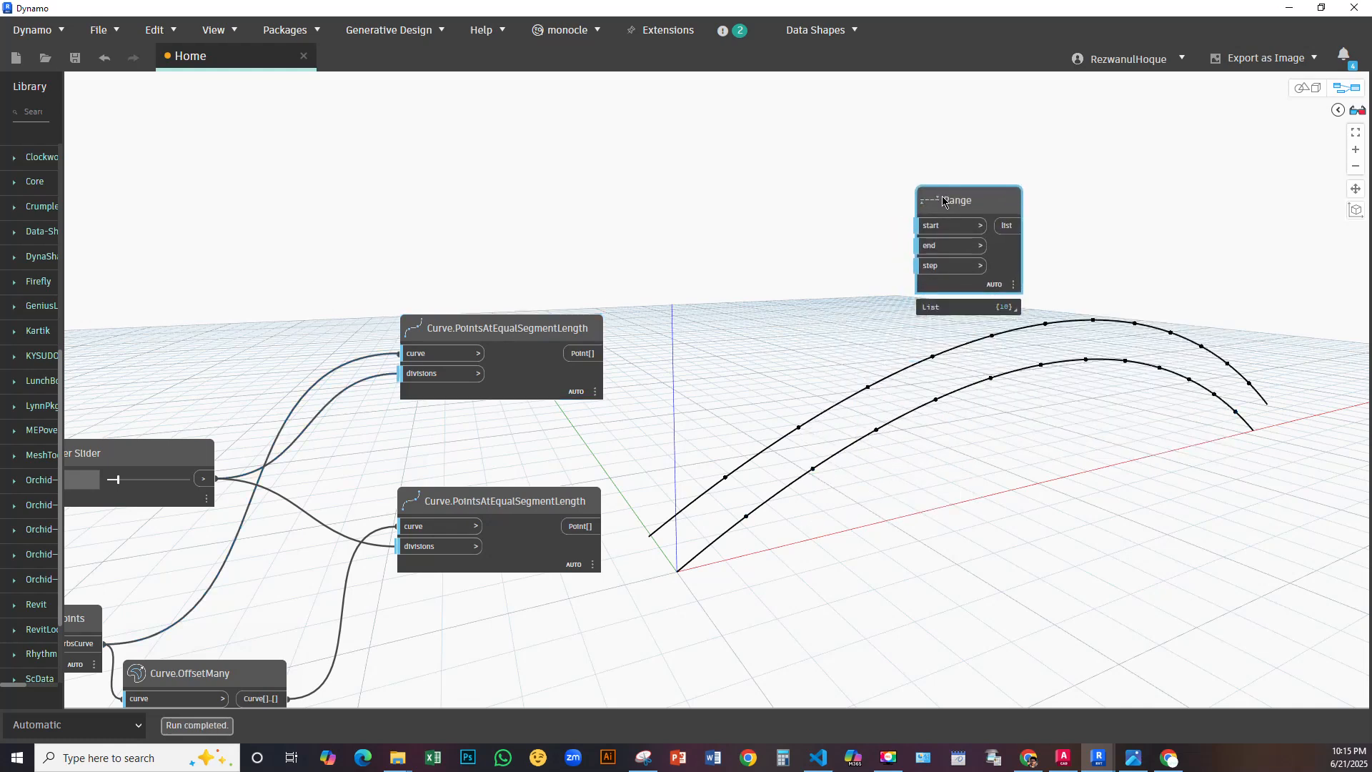
Add a List.Count node fed by the upper Curve.PointsAtEqualSegmentLength output and place it above that node
right_click(693, 327)
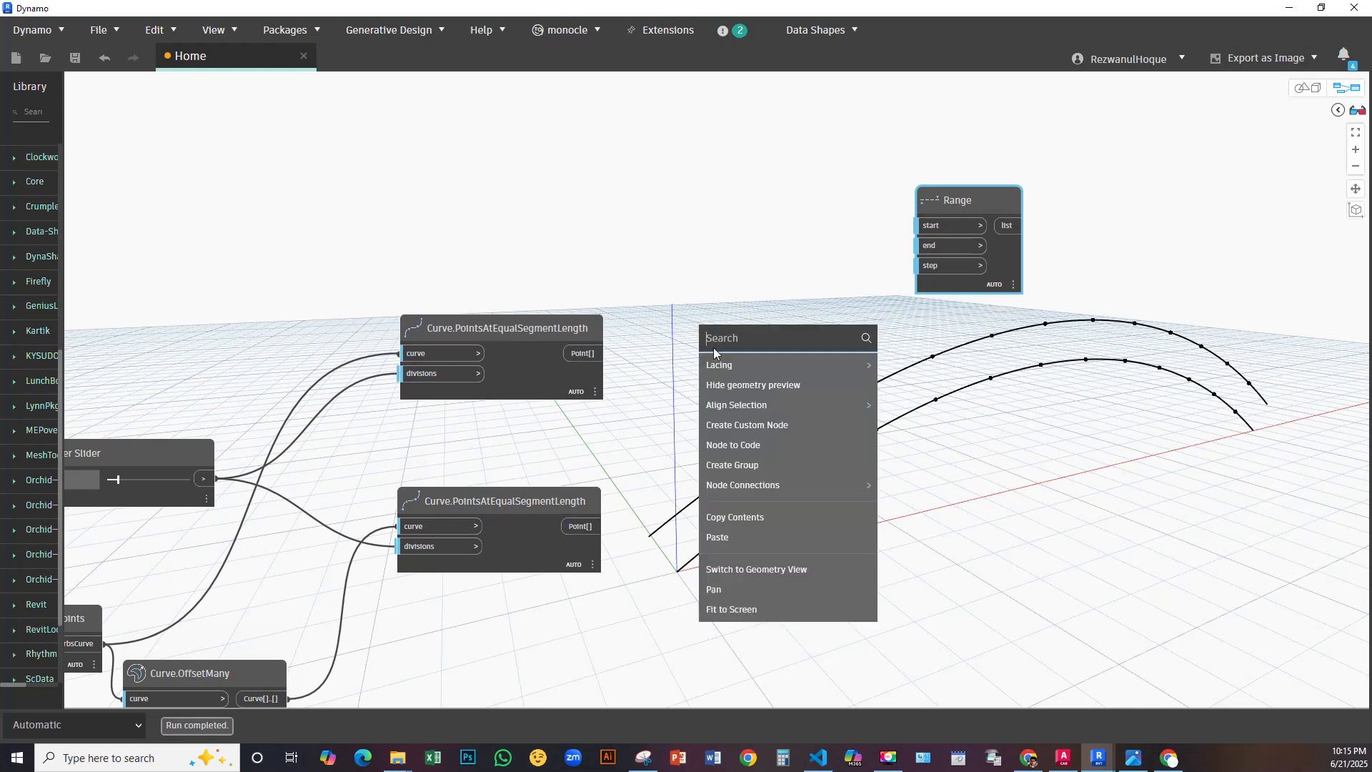
type("count")
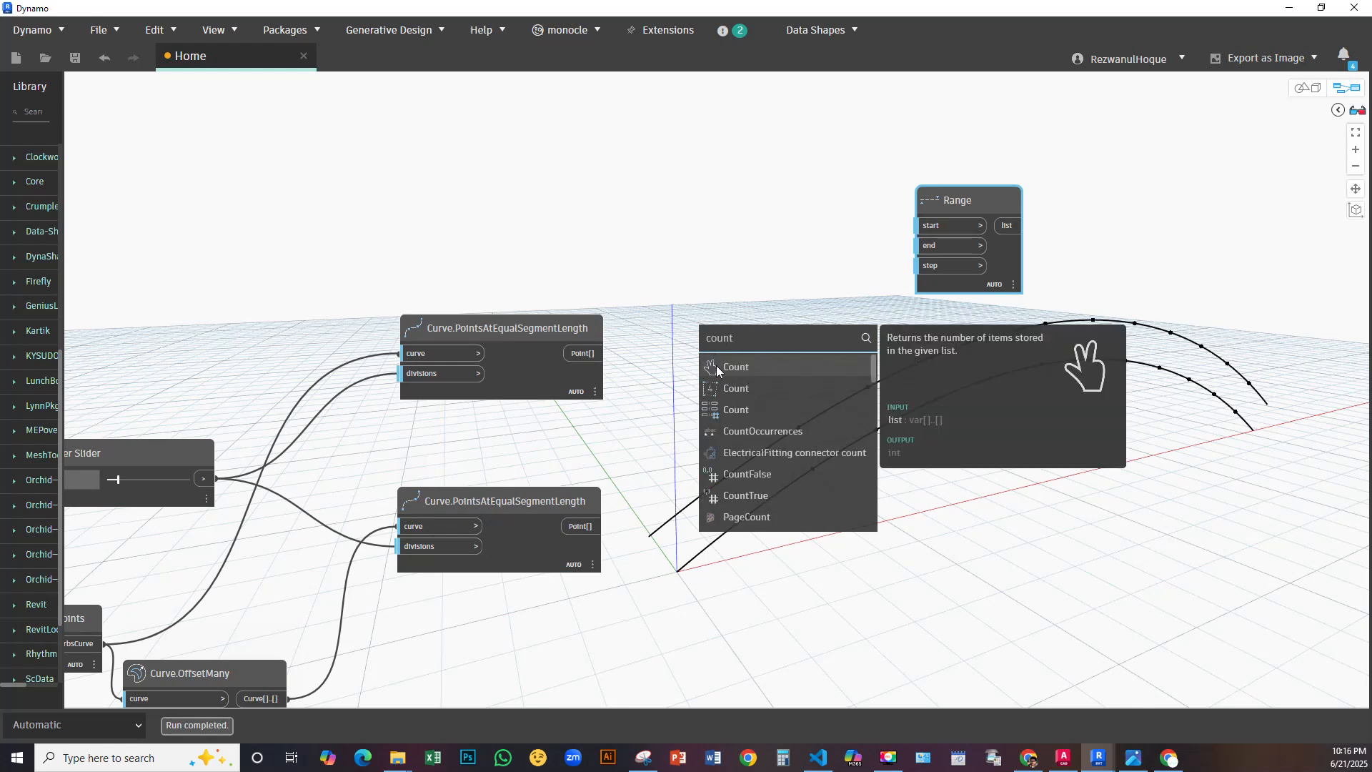
left_click(716, 366)
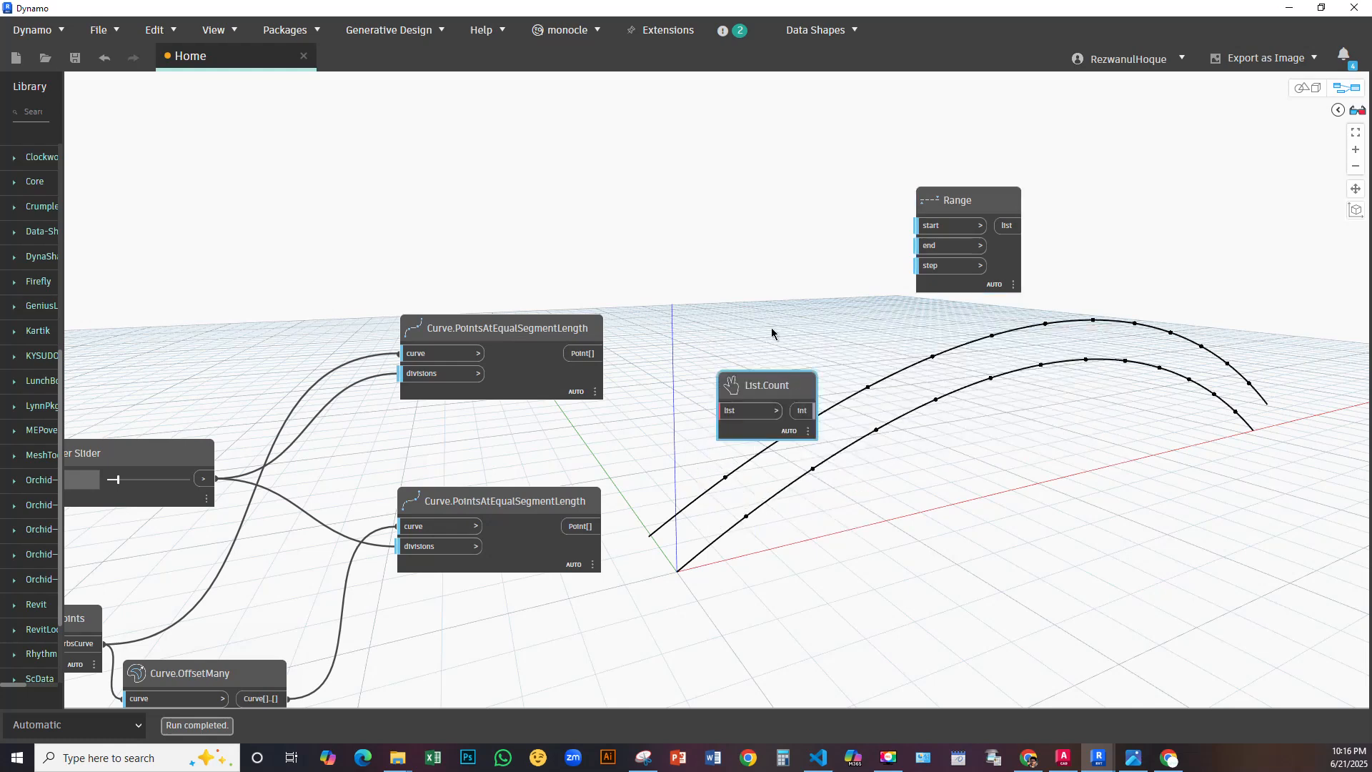
left_click_drag(600, 353, 688, 326)
mouse_move(729, 392)
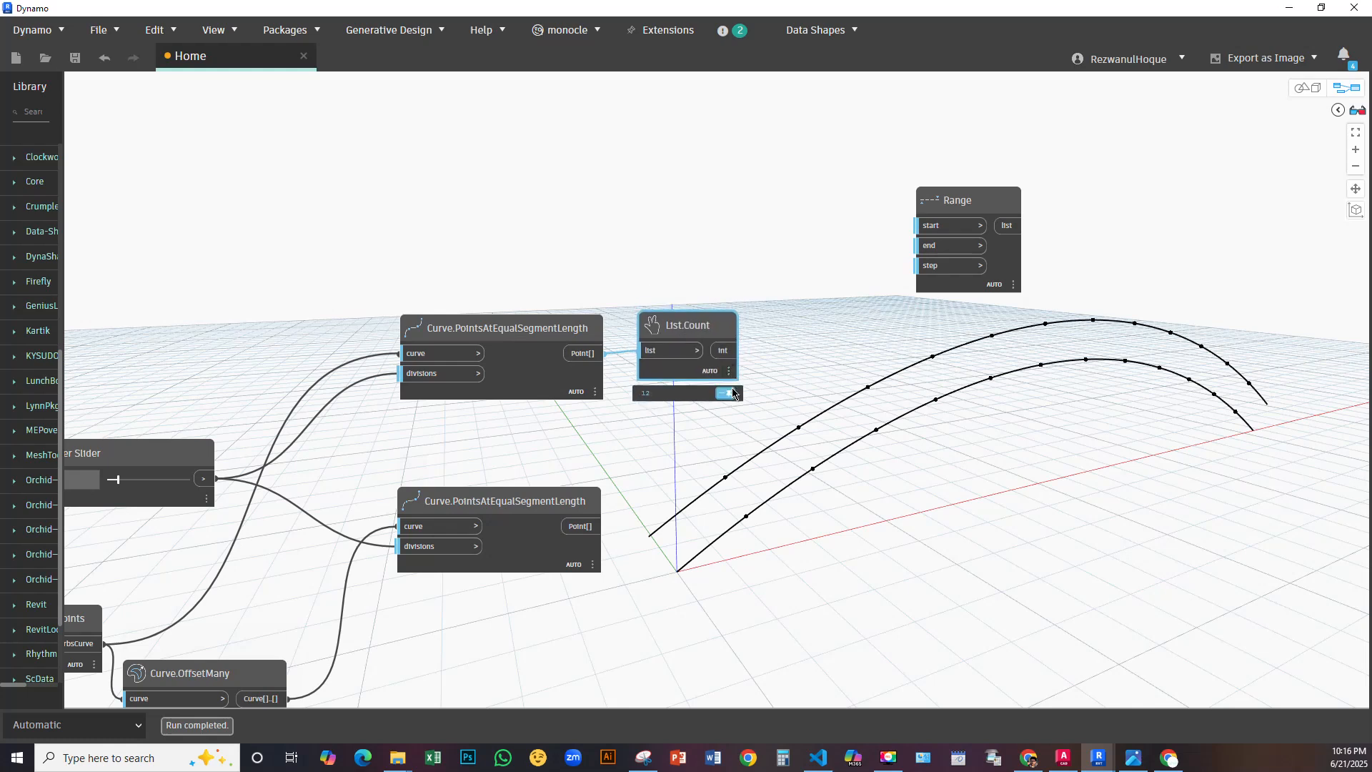
left_click_drag(711, 331, 746, 149)
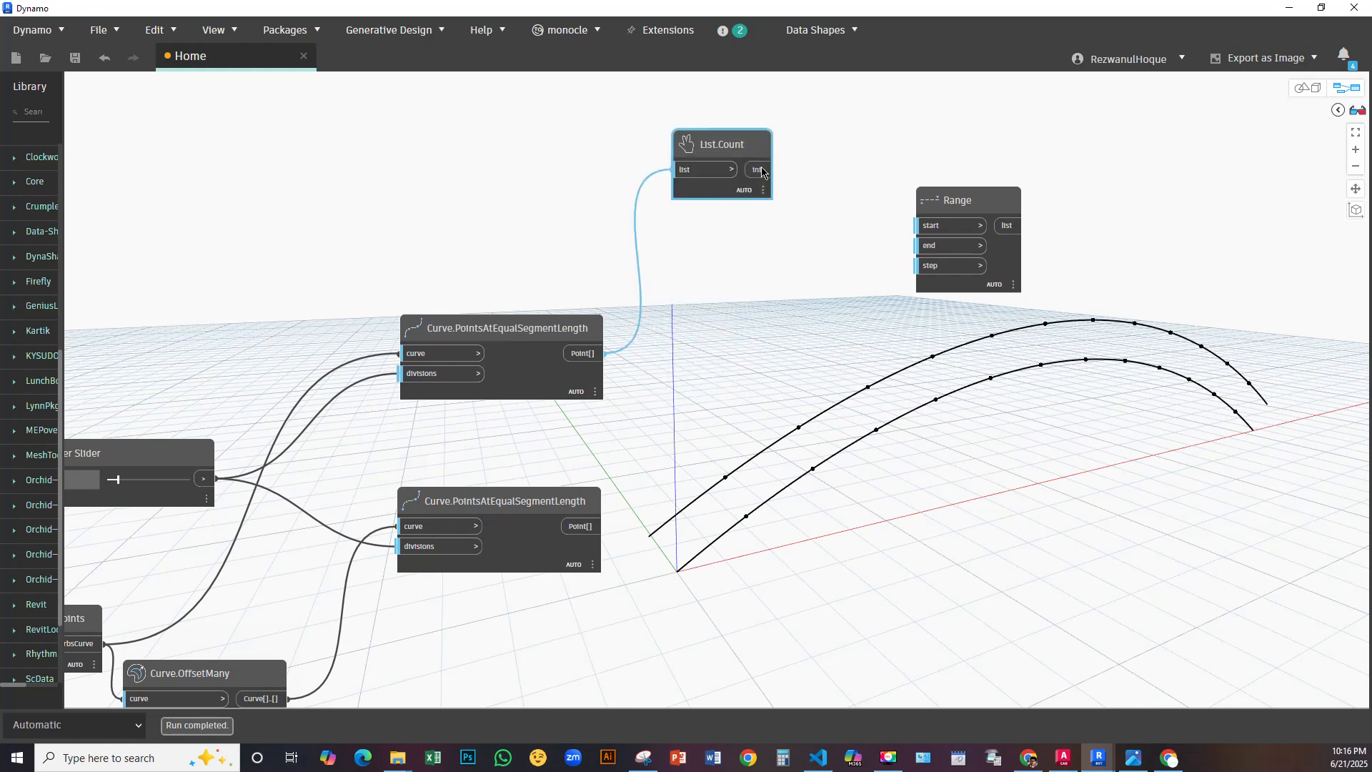
middle_click_drag(817, 253, 735, 253)
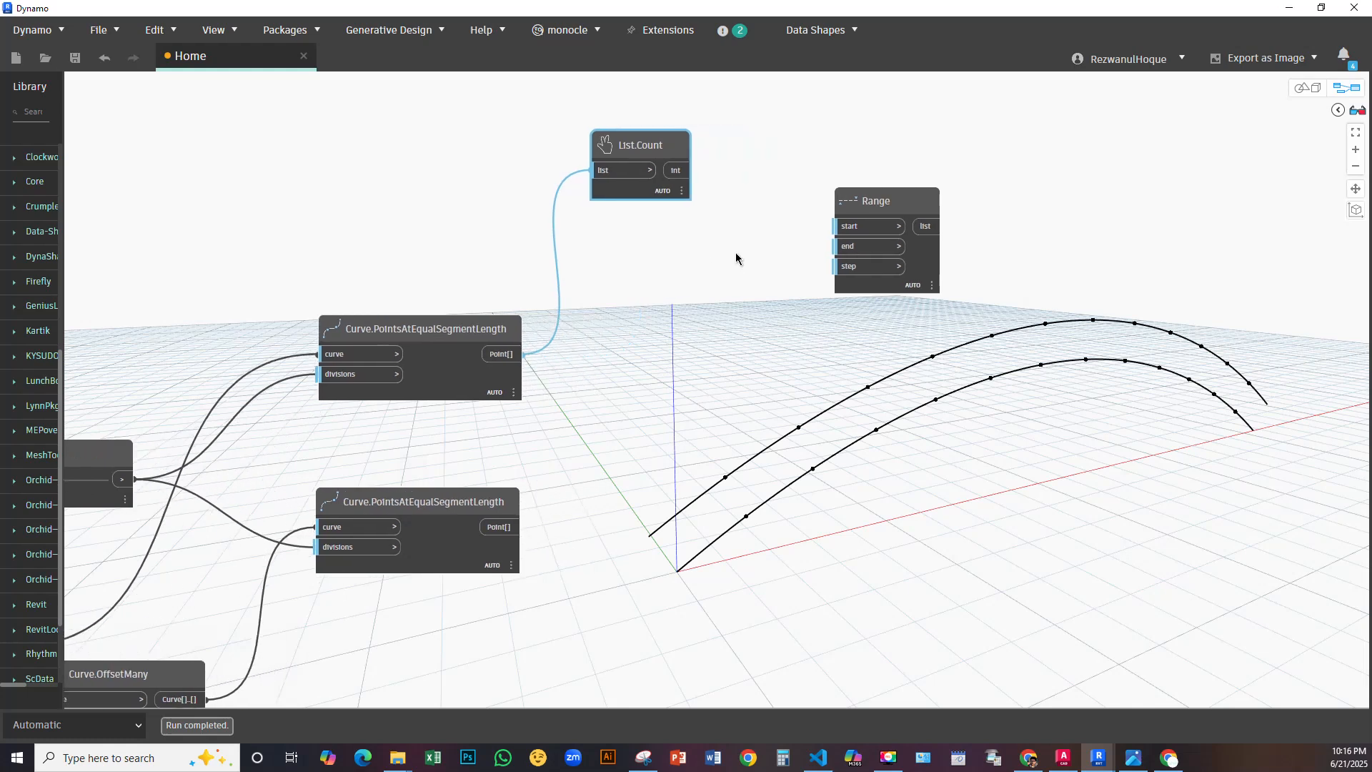
Insert a code block with c-1 between List.Count and Range, wire it into Range's end input, and line Range up beside it
mouse_move(862, 197)
left_mouse_down()
mouse_move(861, 161)
mouse_move(863, 173)
left_mouse_up()
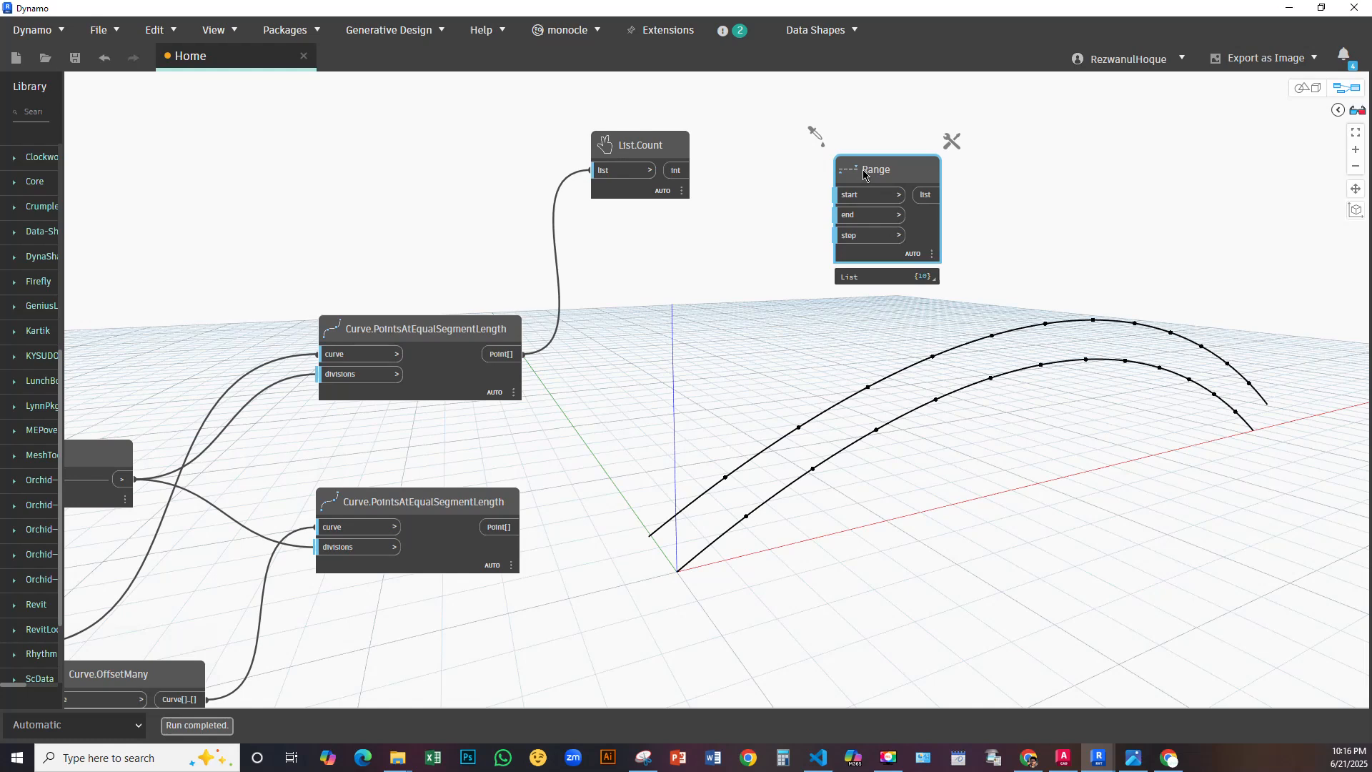
double_click(736, 166)
left_click_drag(773, 154, 785, 145)
left_click(769, 177)
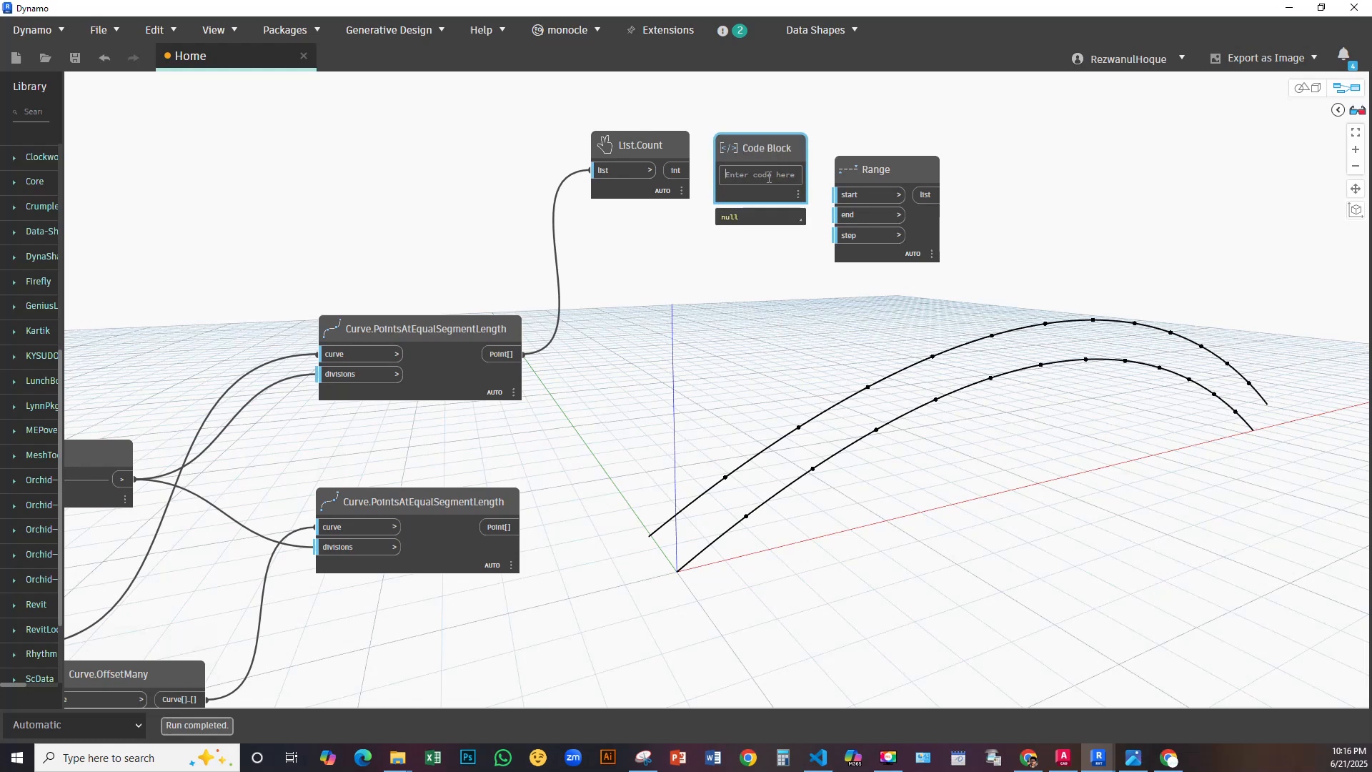
type("c-1")
left_click(759, 298)
left_click_drag(684, 172, 850, 216)
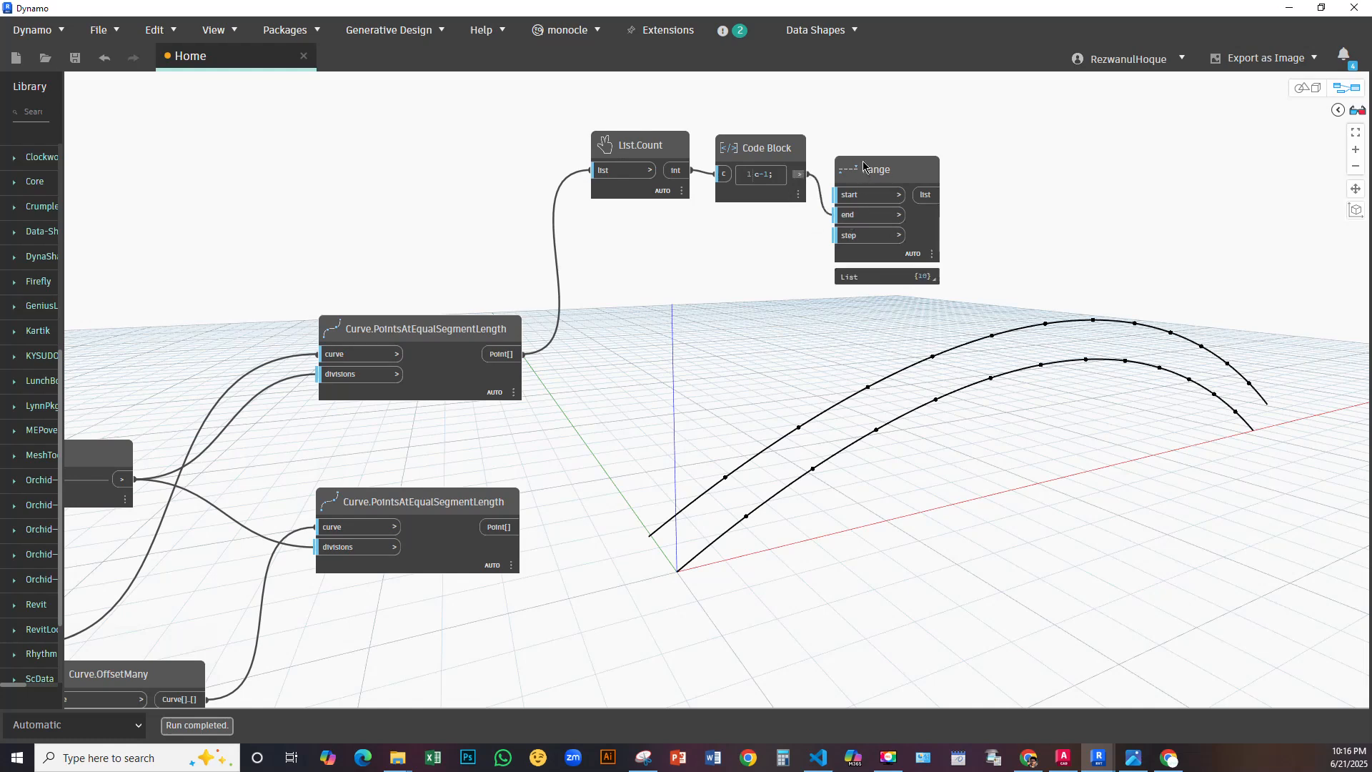
left_click_drag(863, 170, 864, 147)
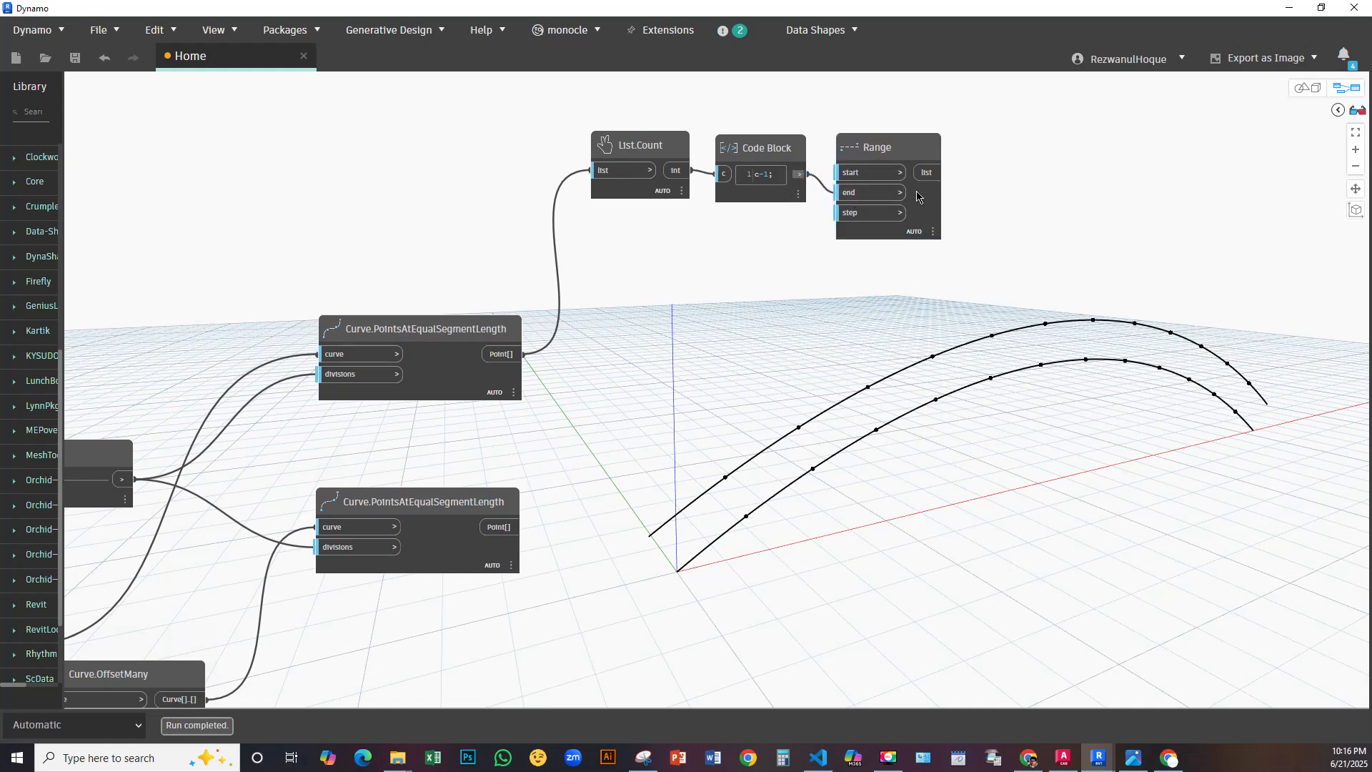
Add a code block with the value 2, connect it to Range's step input, and pin Range's output preview
mouse_move(923, 237)
mouse_move(932, 264)
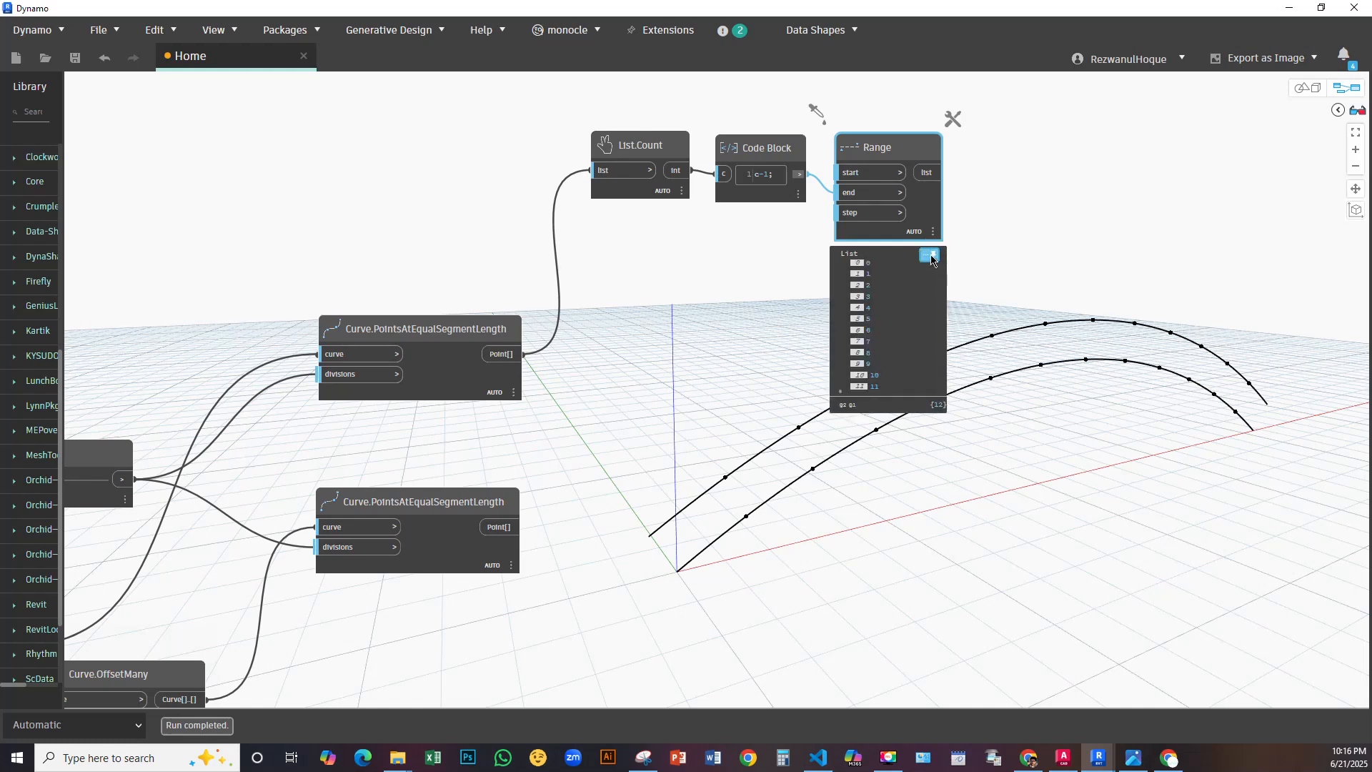
left_click(1002, 200)
mouse_move(679, 200)
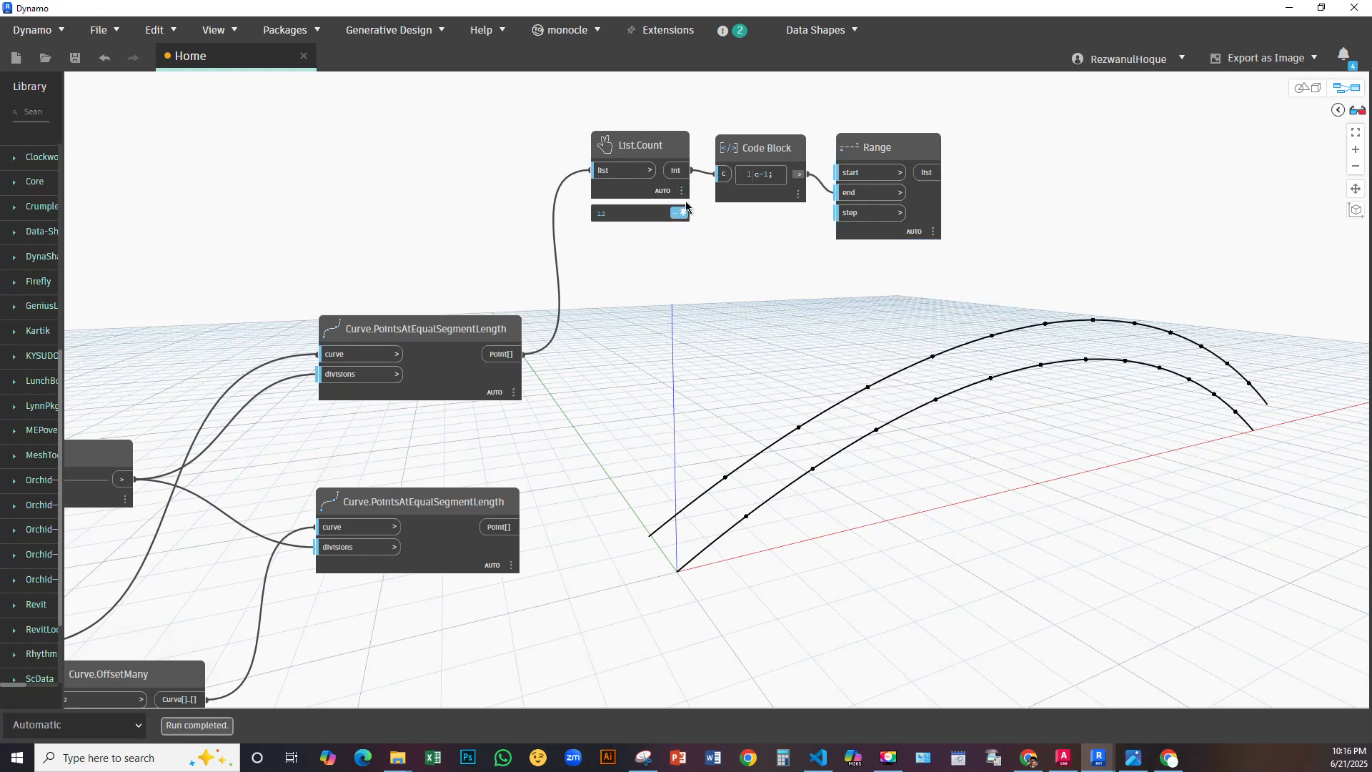
mouse_move(774, 178)
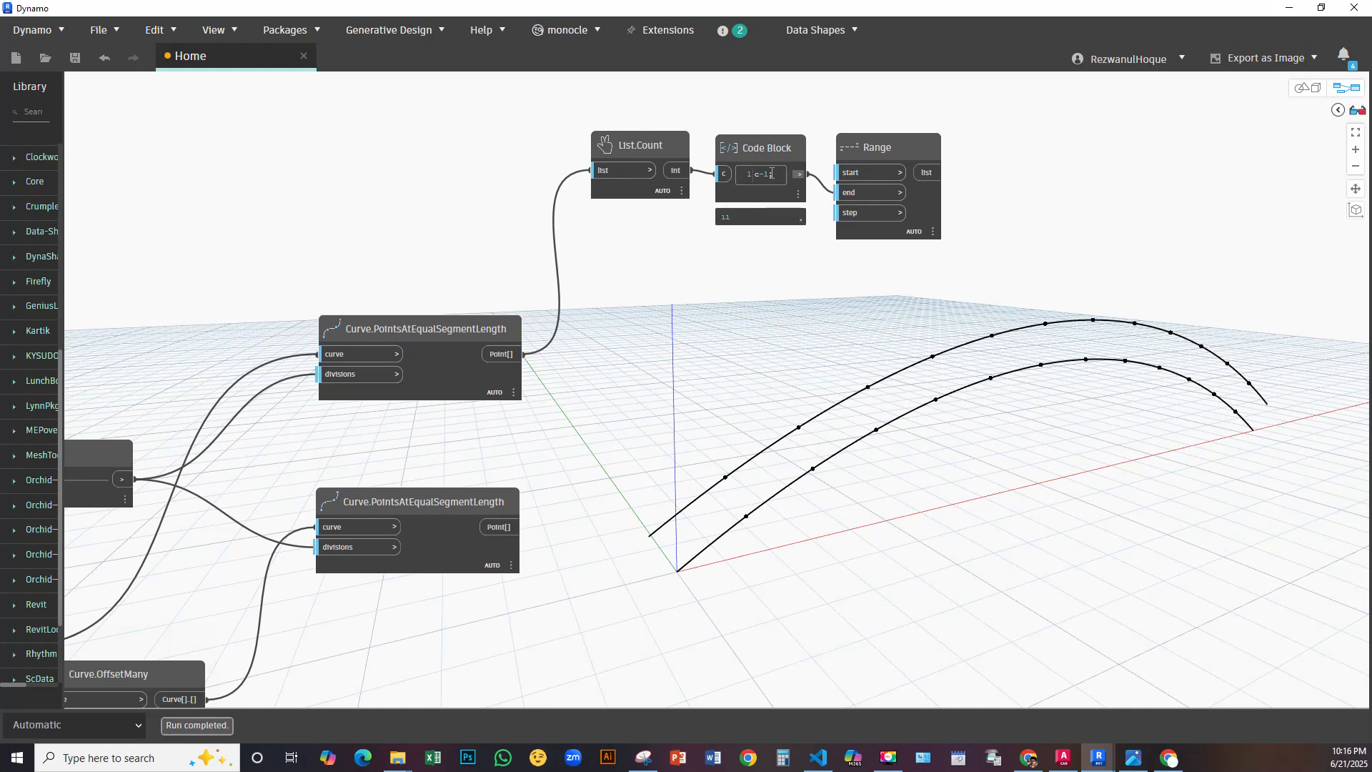
mouse_move(874, 205)
double_click(754, 230)
type("2;")
left_click_drag(782, 256, 857, 218)
mouse_move(932, 259)
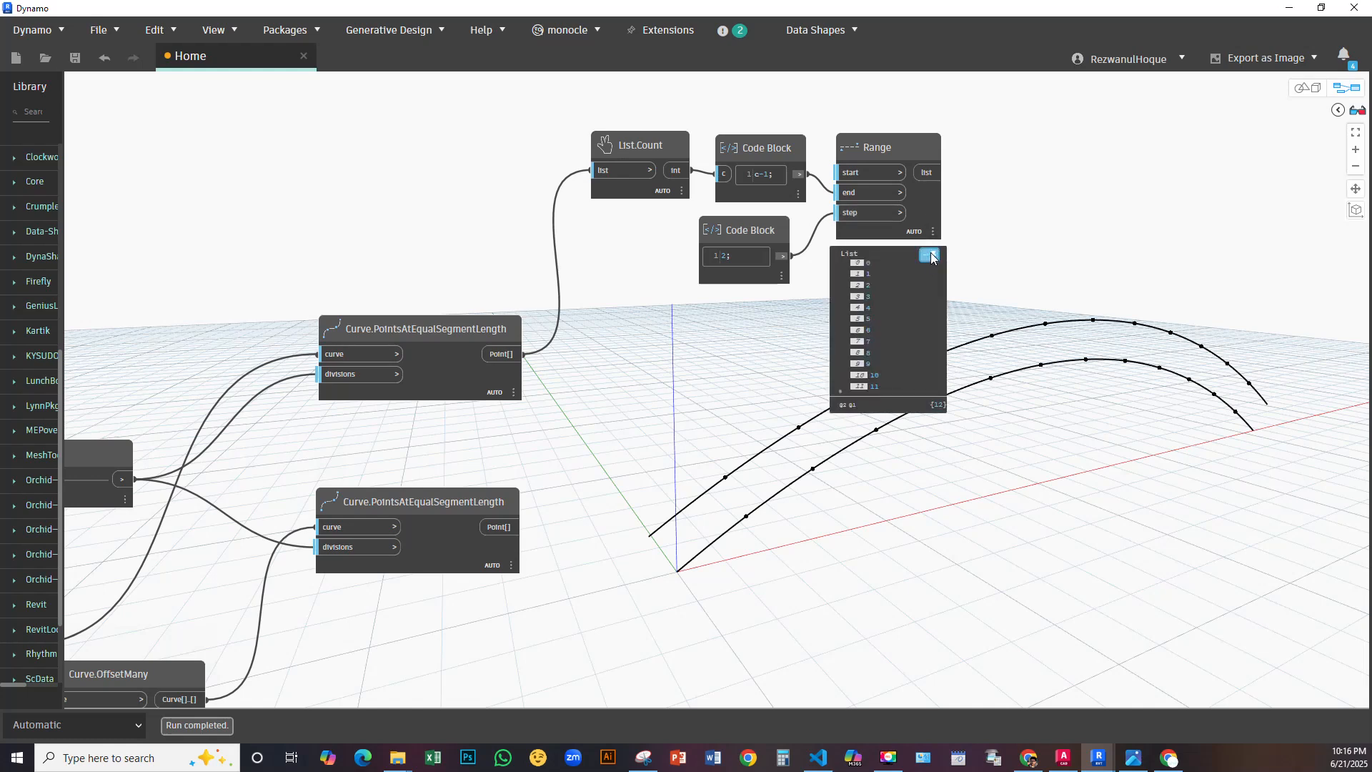
left_click(930, 256)
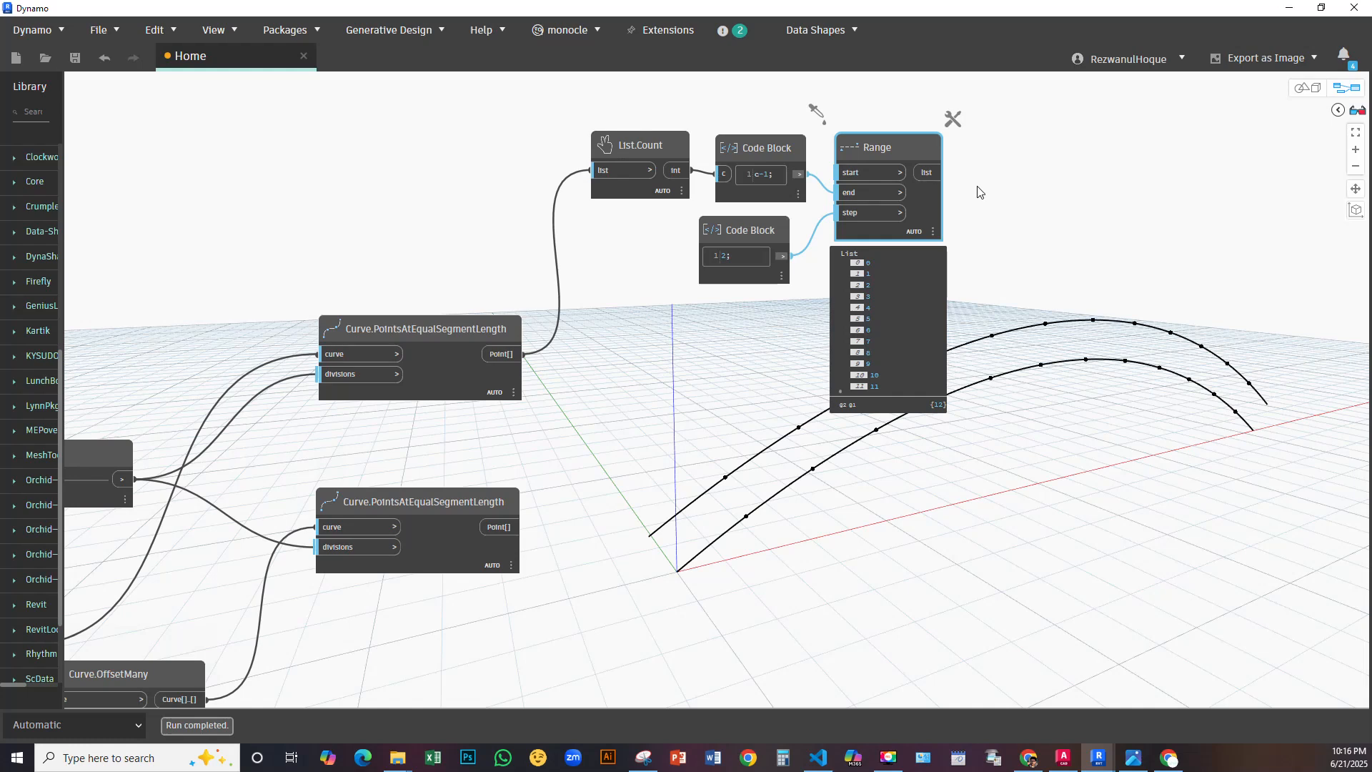
left_click(1023, 215)
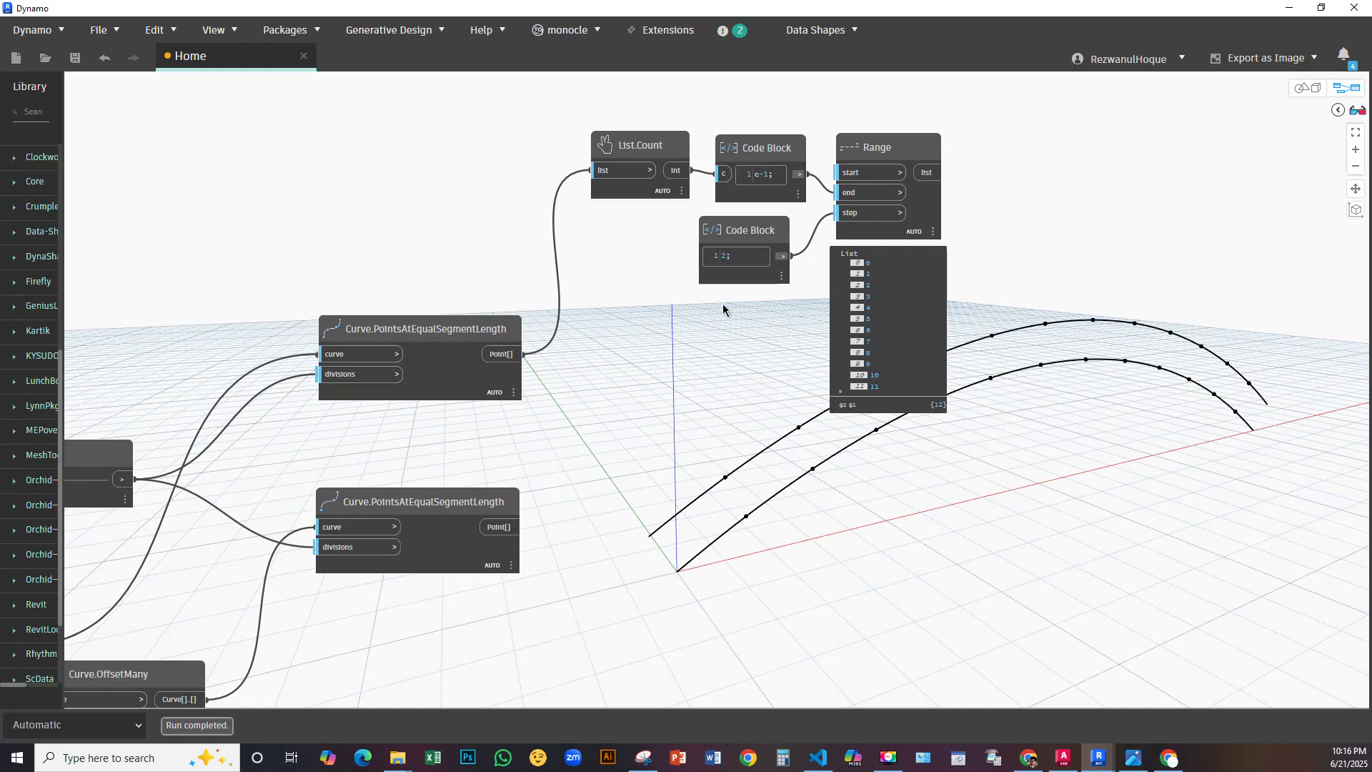
Try feeding List.Count directly into Range's end input, restore the c-1 code block connection, and unpin Range's preview
left_click_drag(684, 175, 849, 191)
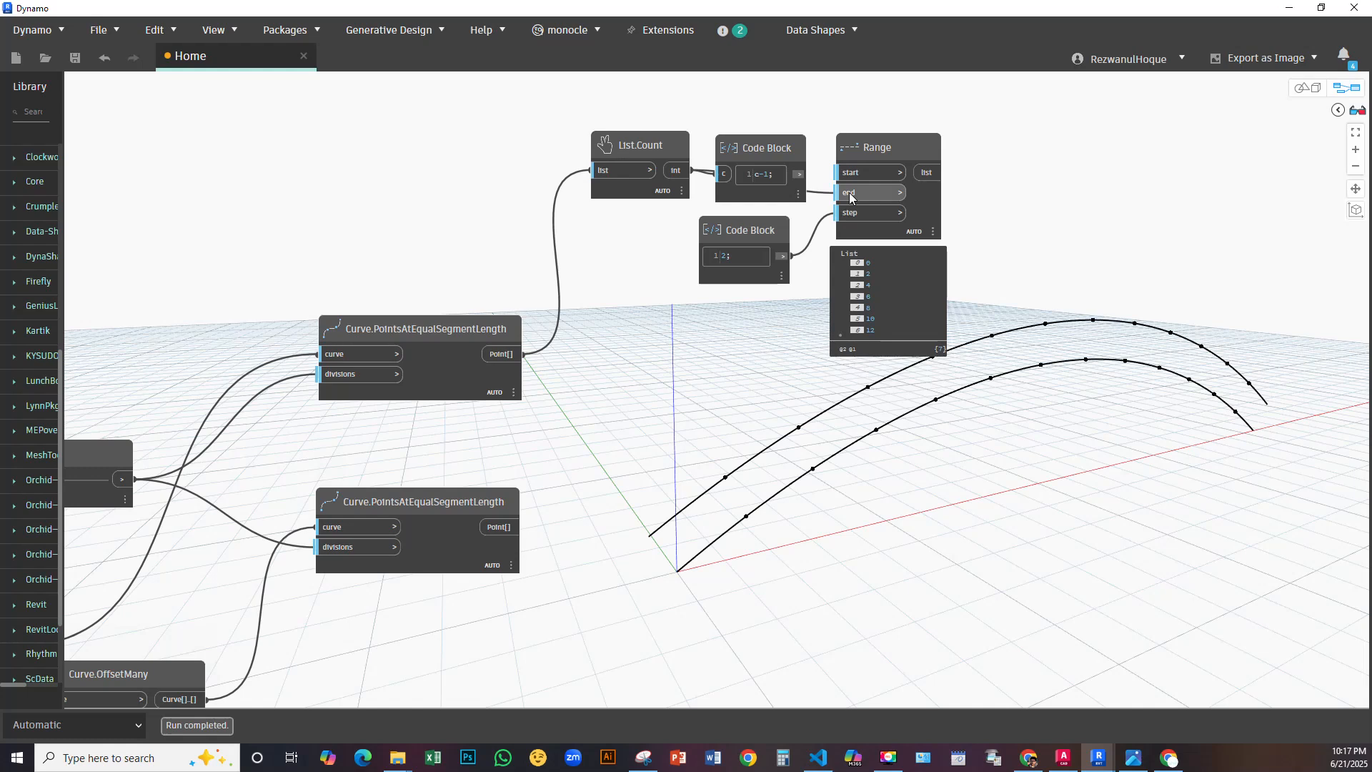
left_click_drag(799, 174, 840, 218)
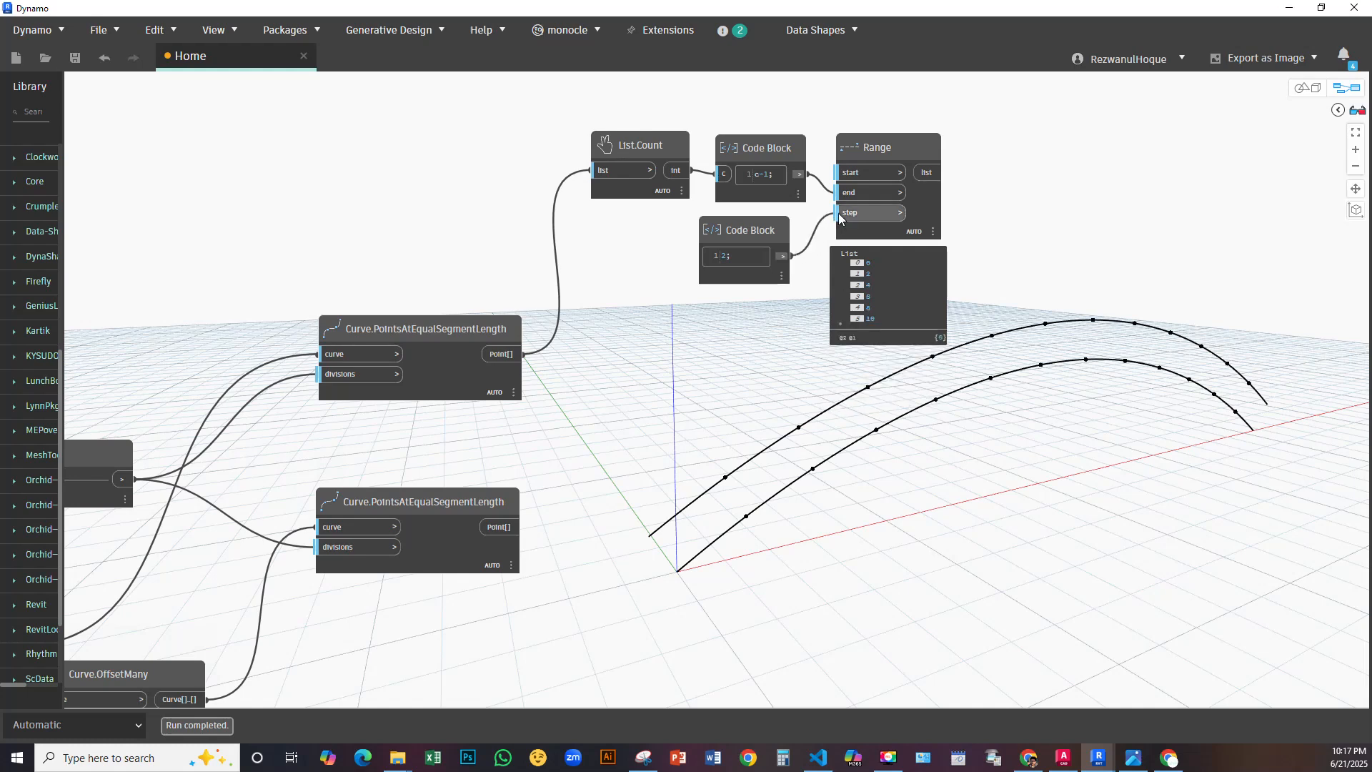
scroll(1018, 291, "up", 2)
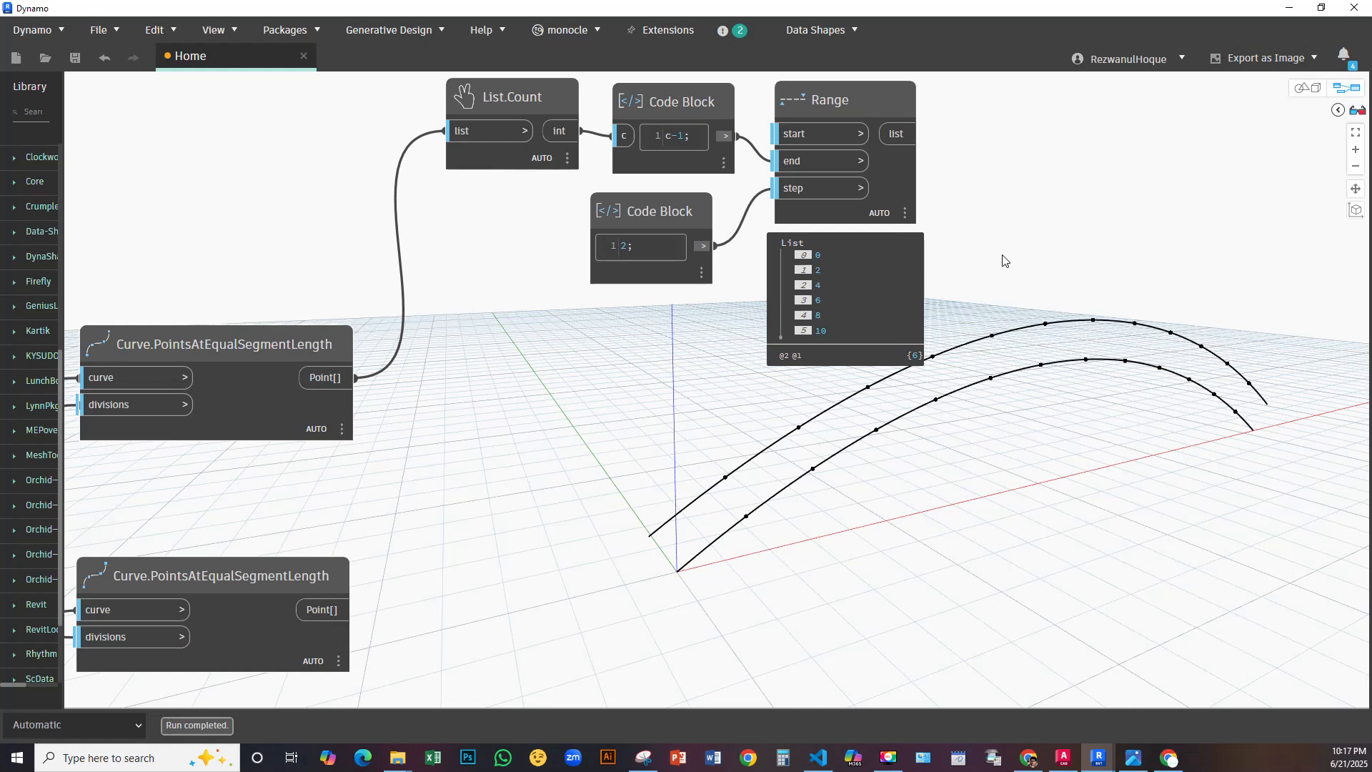
scroll(799, 276, "down", 4)
left_click(734, 259)
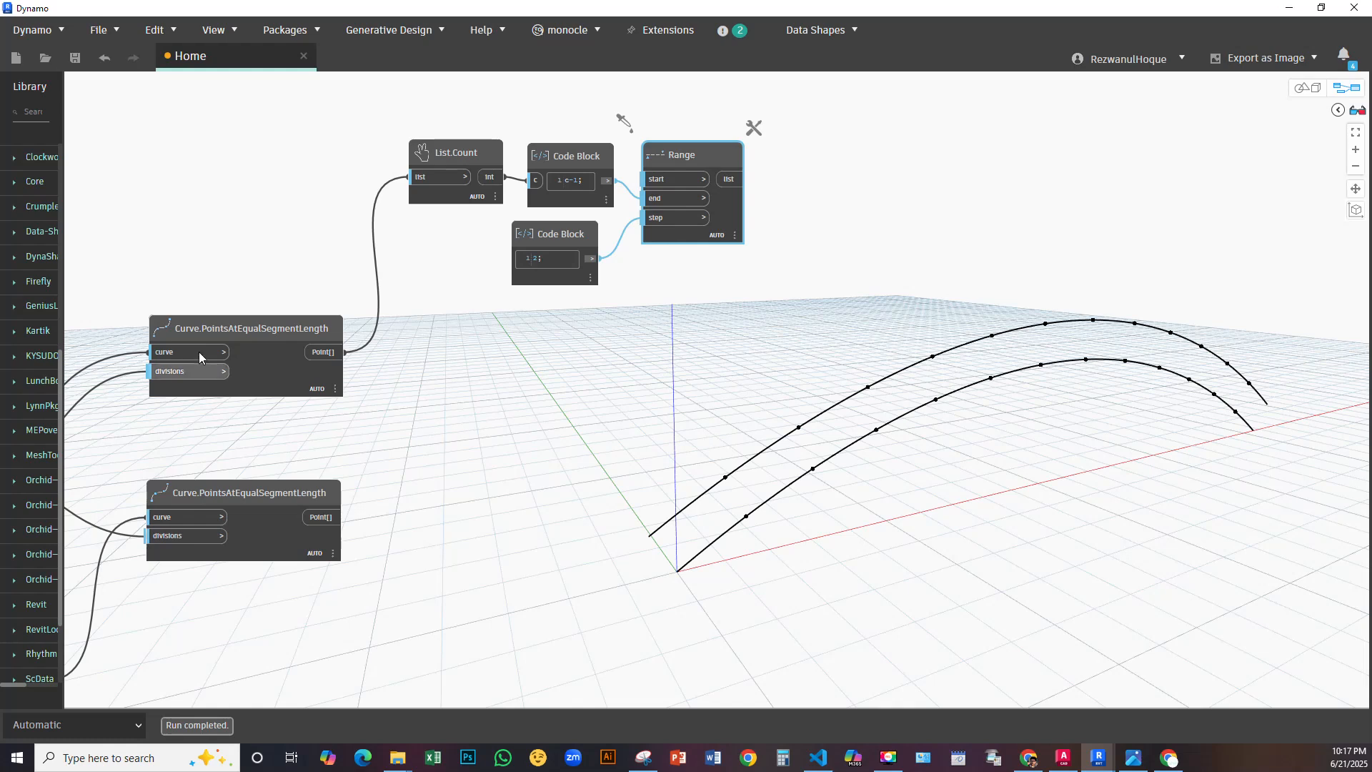
left_click(218, 328)
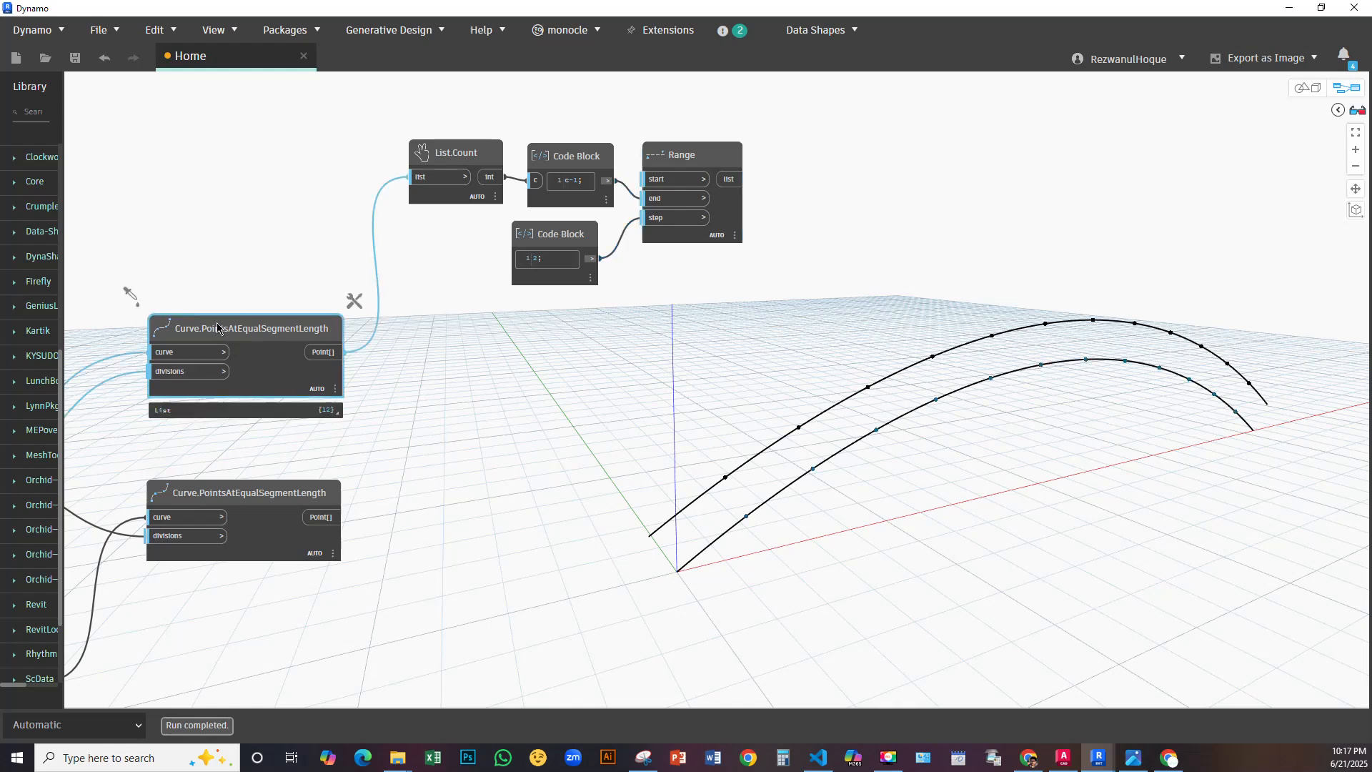
mouse_move(719, 217)
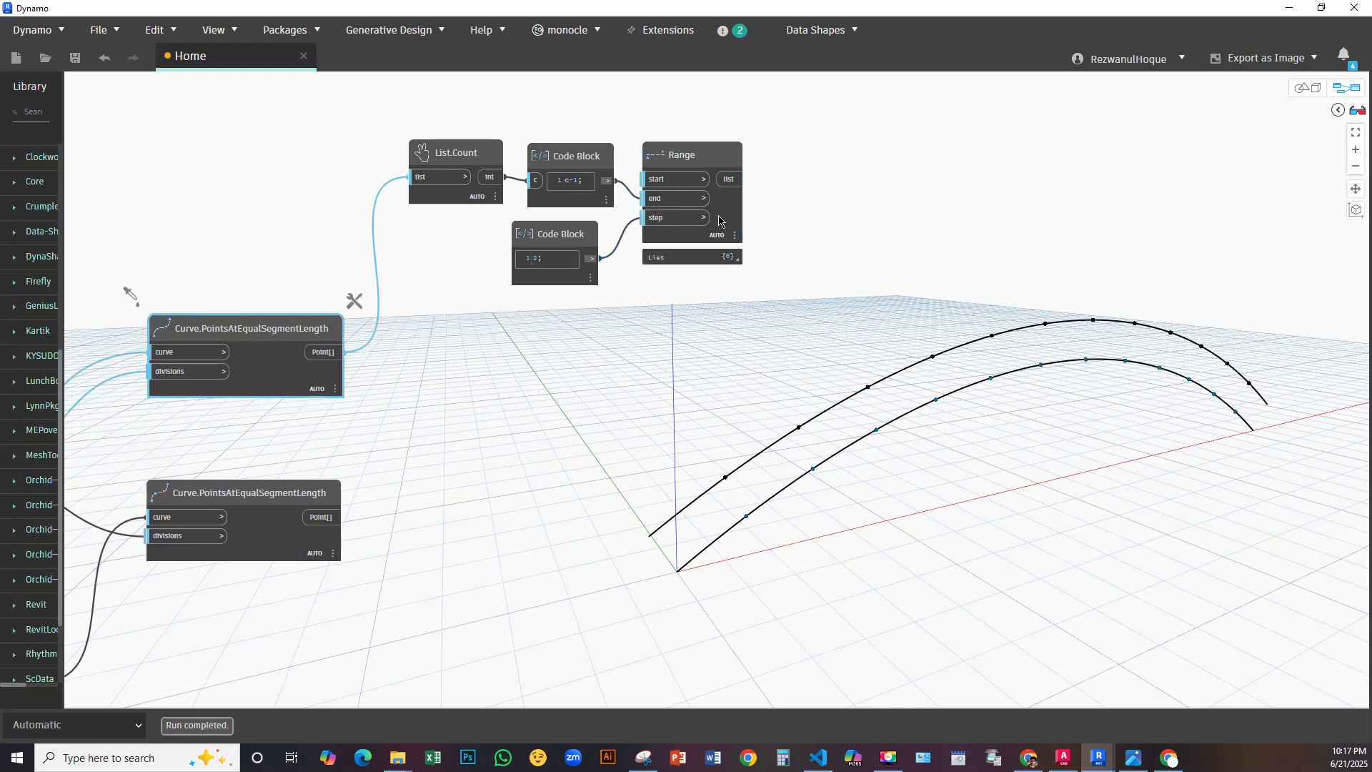
mouse_move(739, 257)
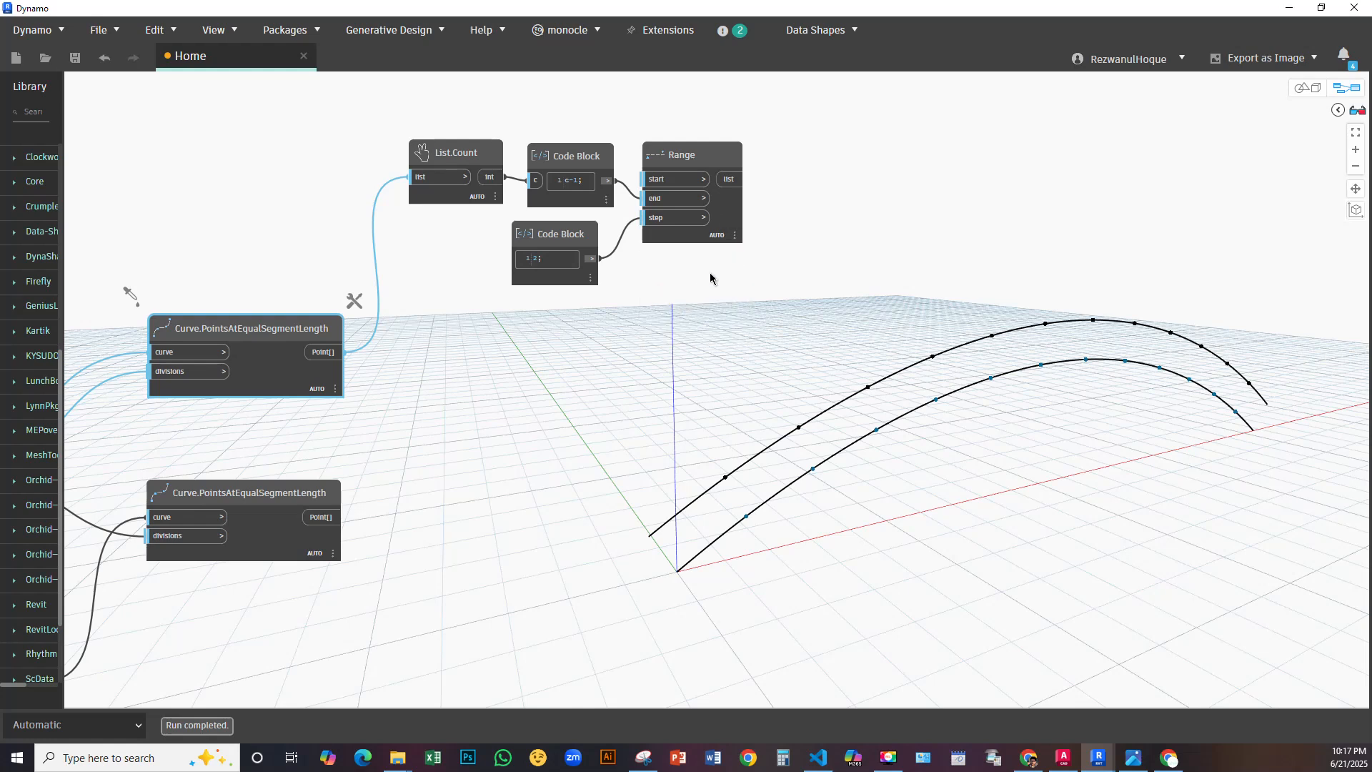
right_click(816, 287)
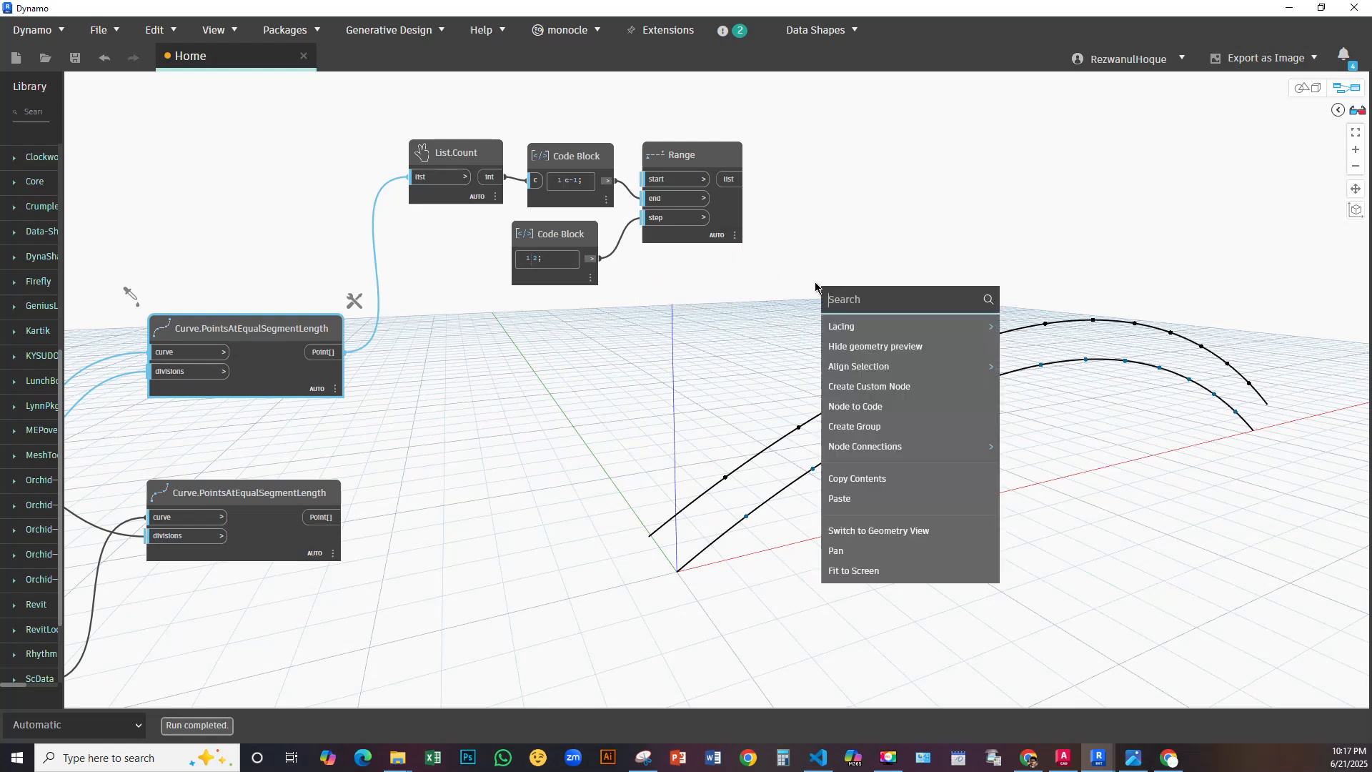
left_click(791, 311)
right_click(796, 313)
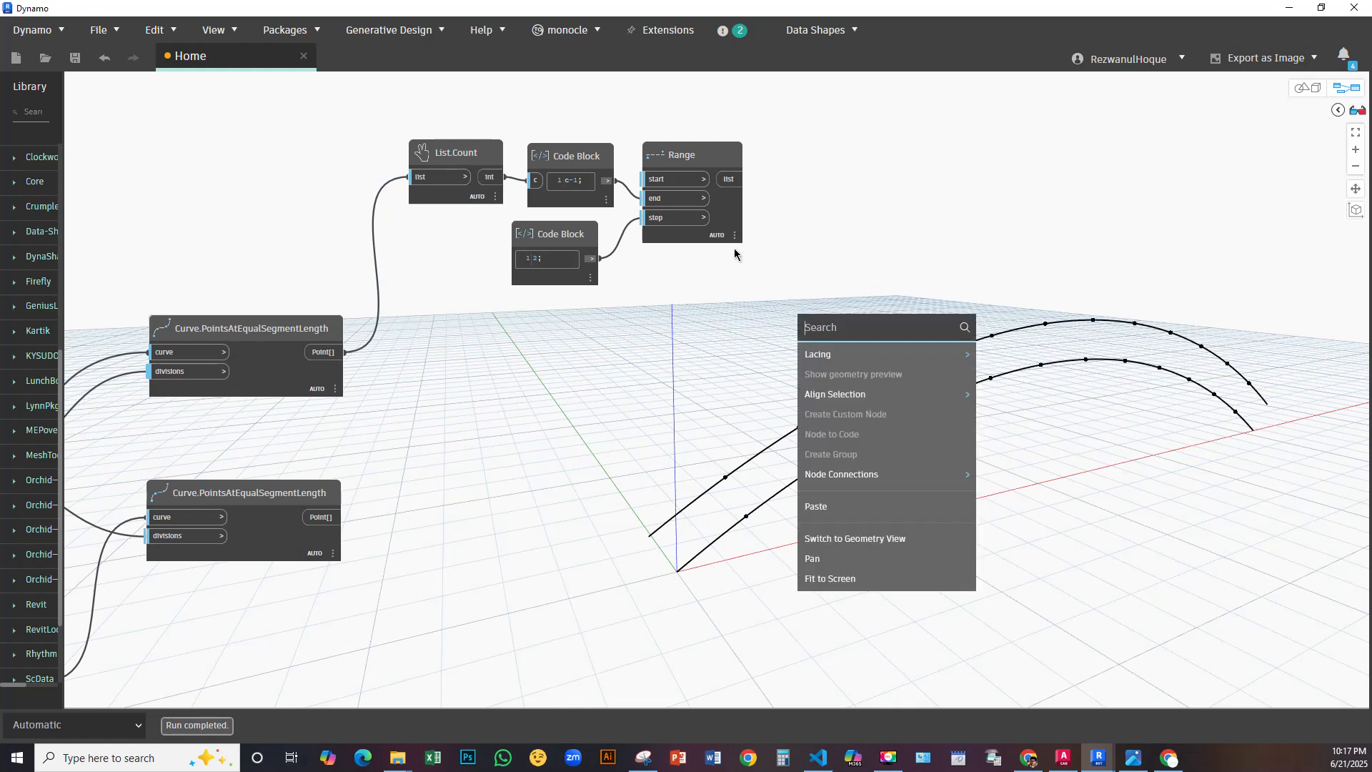
right_click(768, 334)
mouse_move(795, 374)
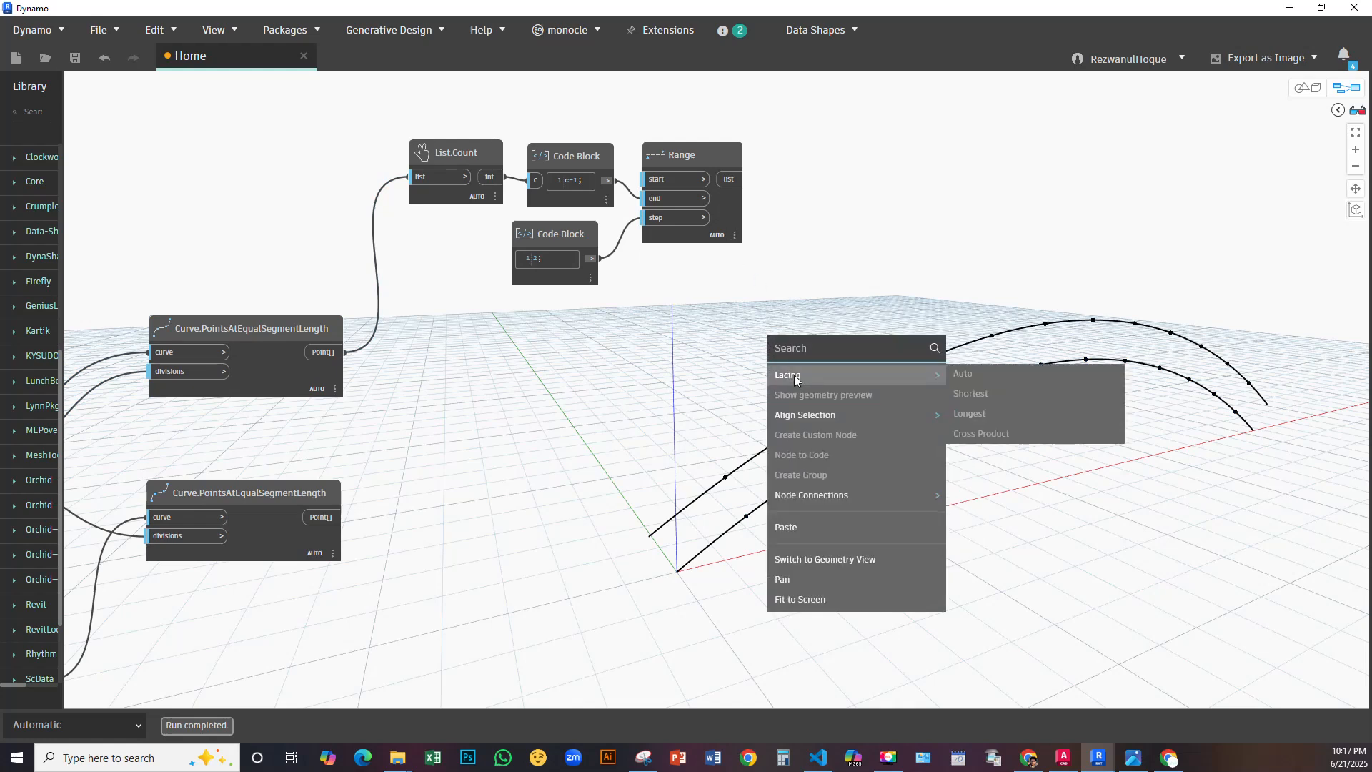
left_click(603, 384)
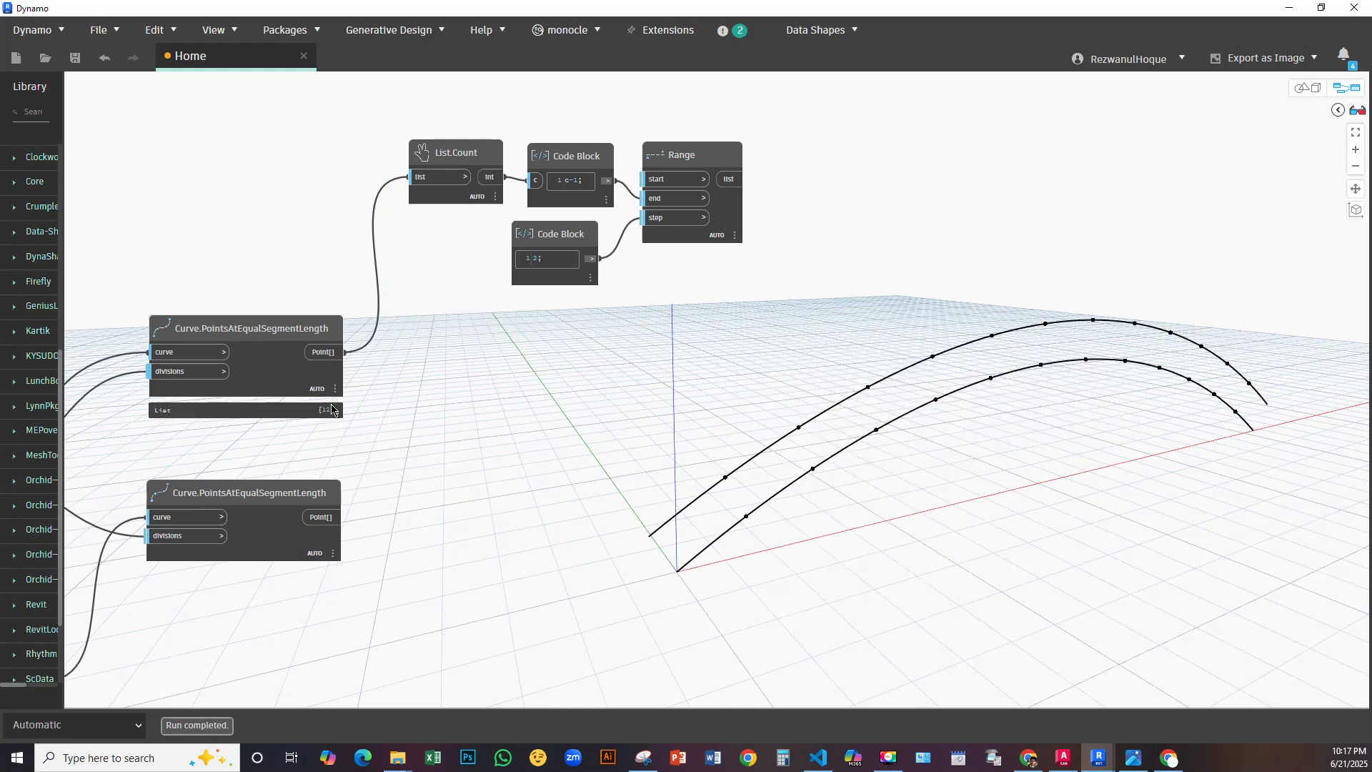
Pin the output lists of the upper Curve.PointsAtEqualSegmentLength node and Range to compare point indices with the range values
left_click(339, 418)
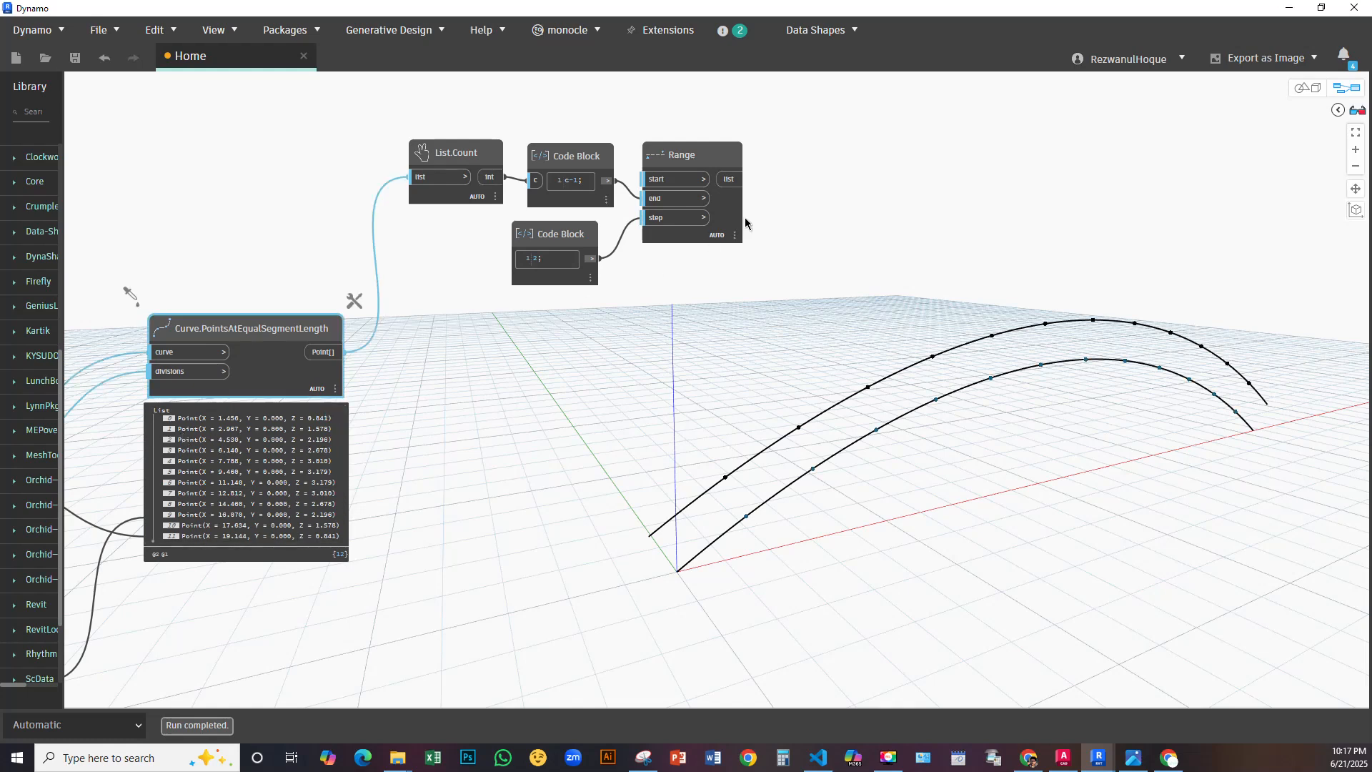
left_click(734, 259)
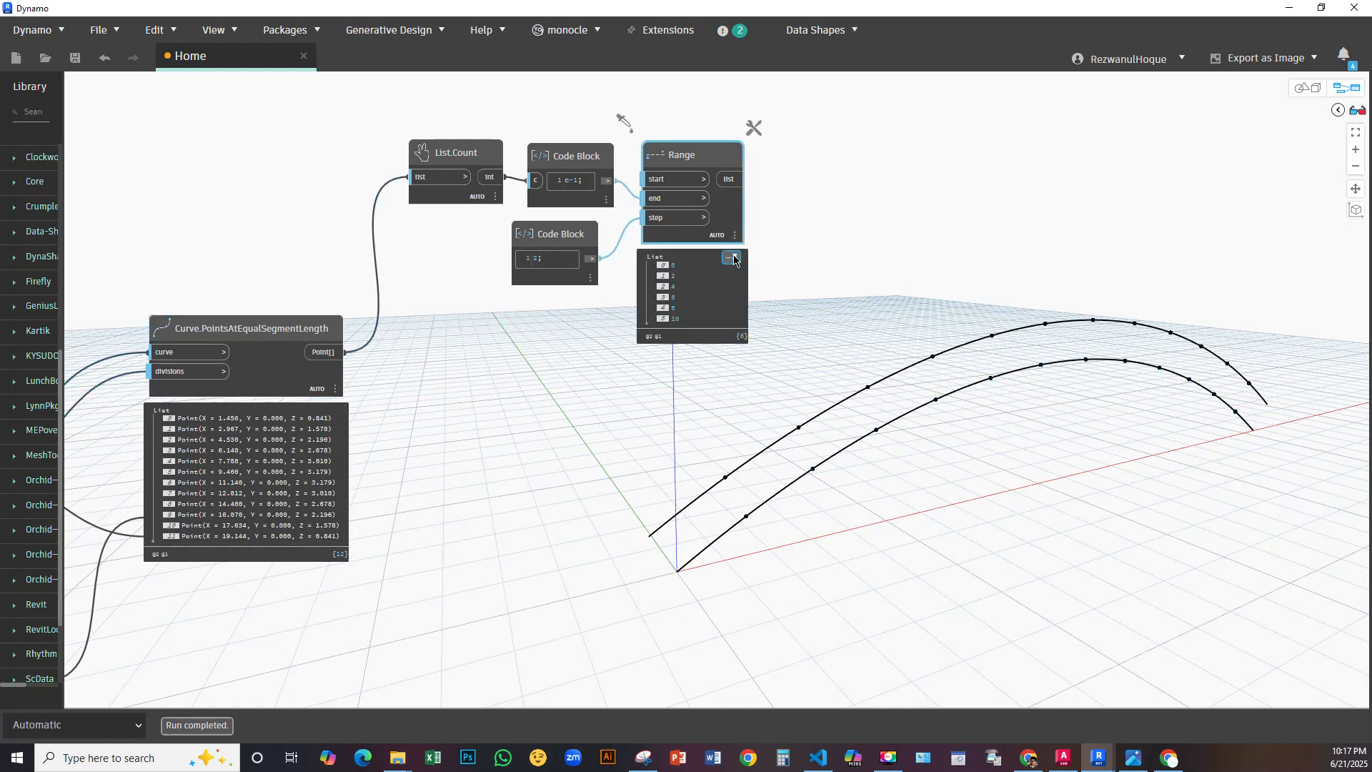
scroll(771, 272, "up", 3)
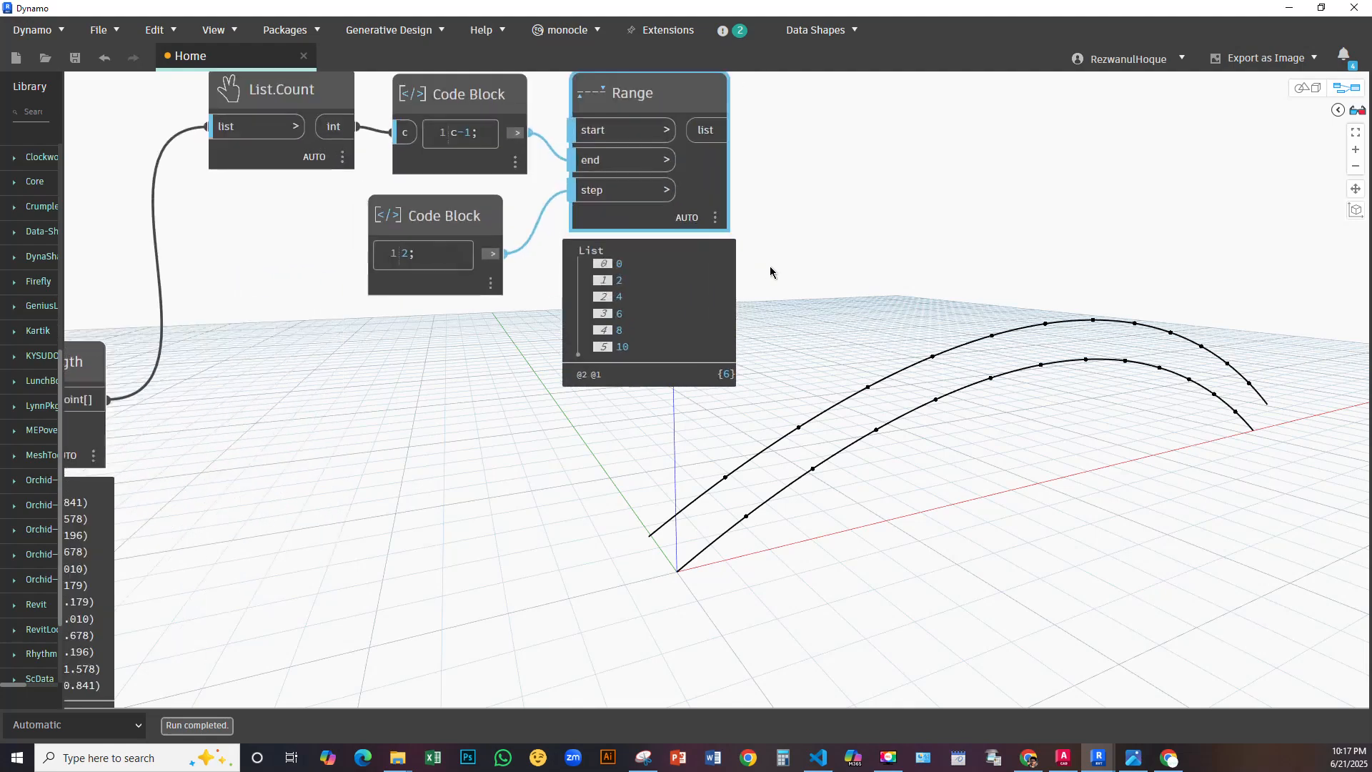
scroll(771, 272, "down", 3)
scroll(531, 373, "up", 3)
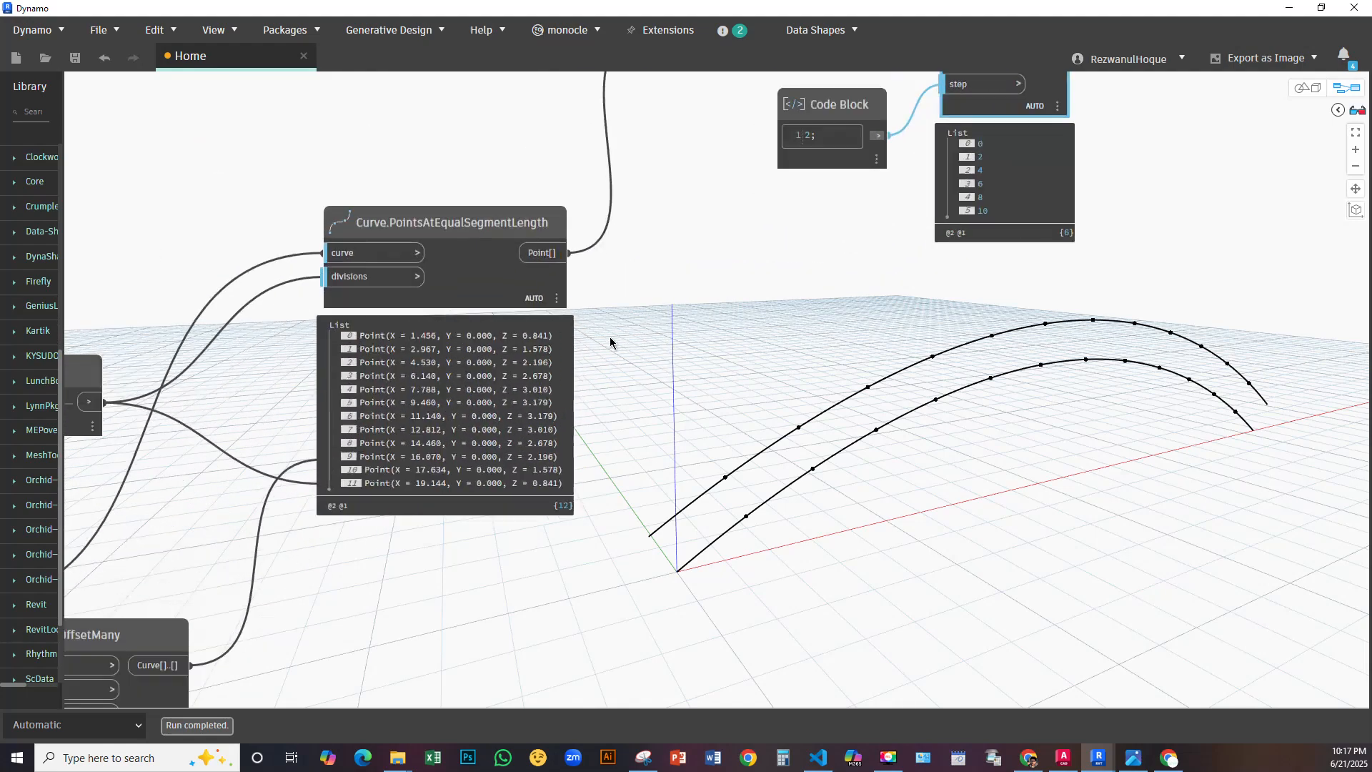
Highlight even-indexed points of the upper Curve.PointsAtEqualSegmentLength list in the preview, ending at index 10, and unpin the list
left_click(339, 335)
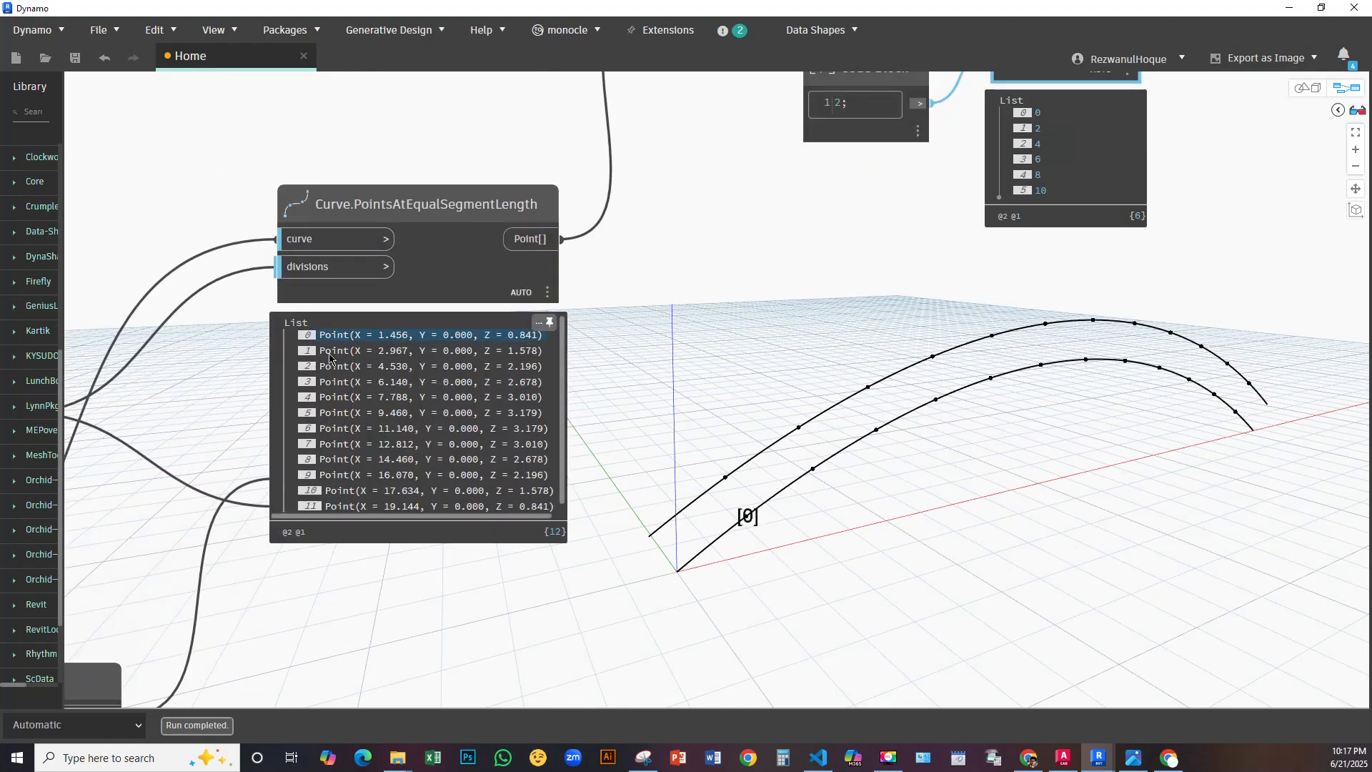
left_click(333, 397)
left_click(329, 429)
left_click(329, 459)
left_click(336, 491)
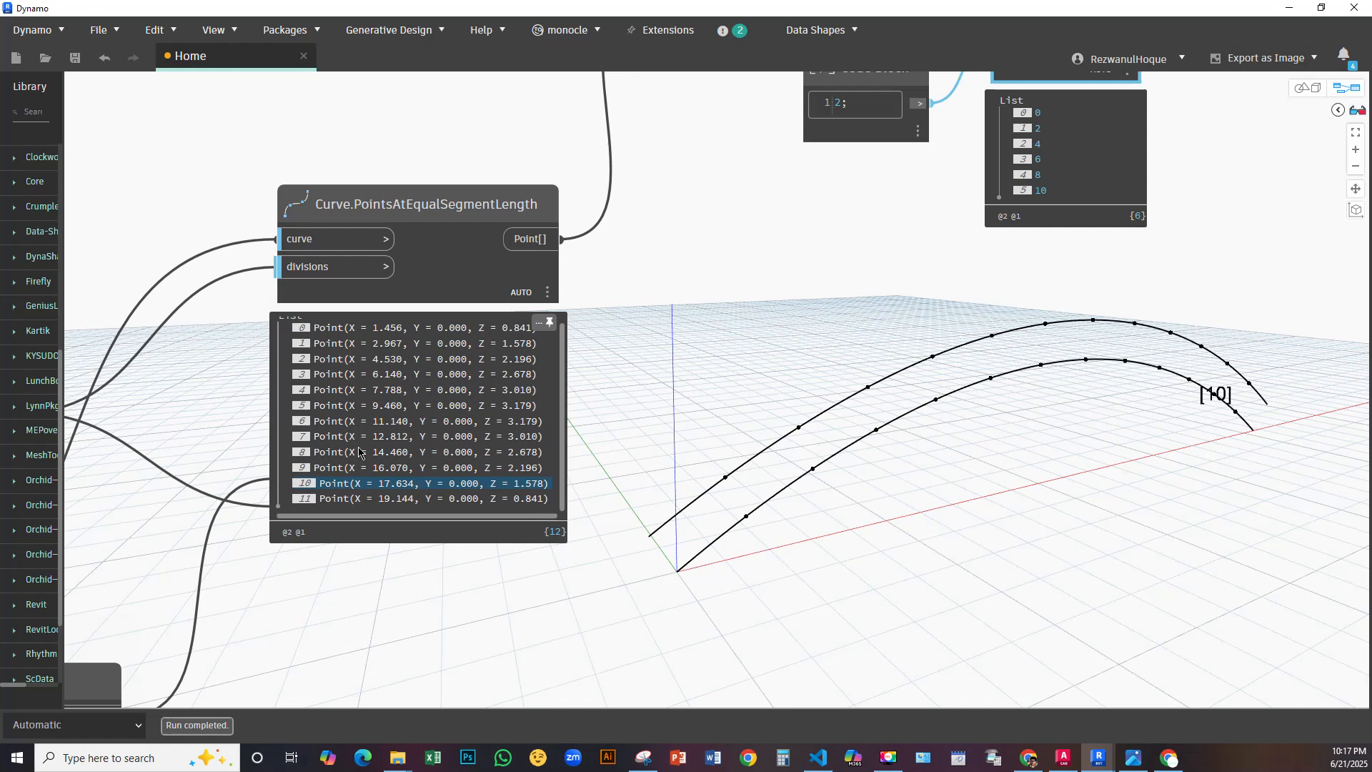
left_click(544, 322)
Add a List.GetItemAtIndex node and place it beside the Range node's output preview
scroll(618, 358, "down", 3)
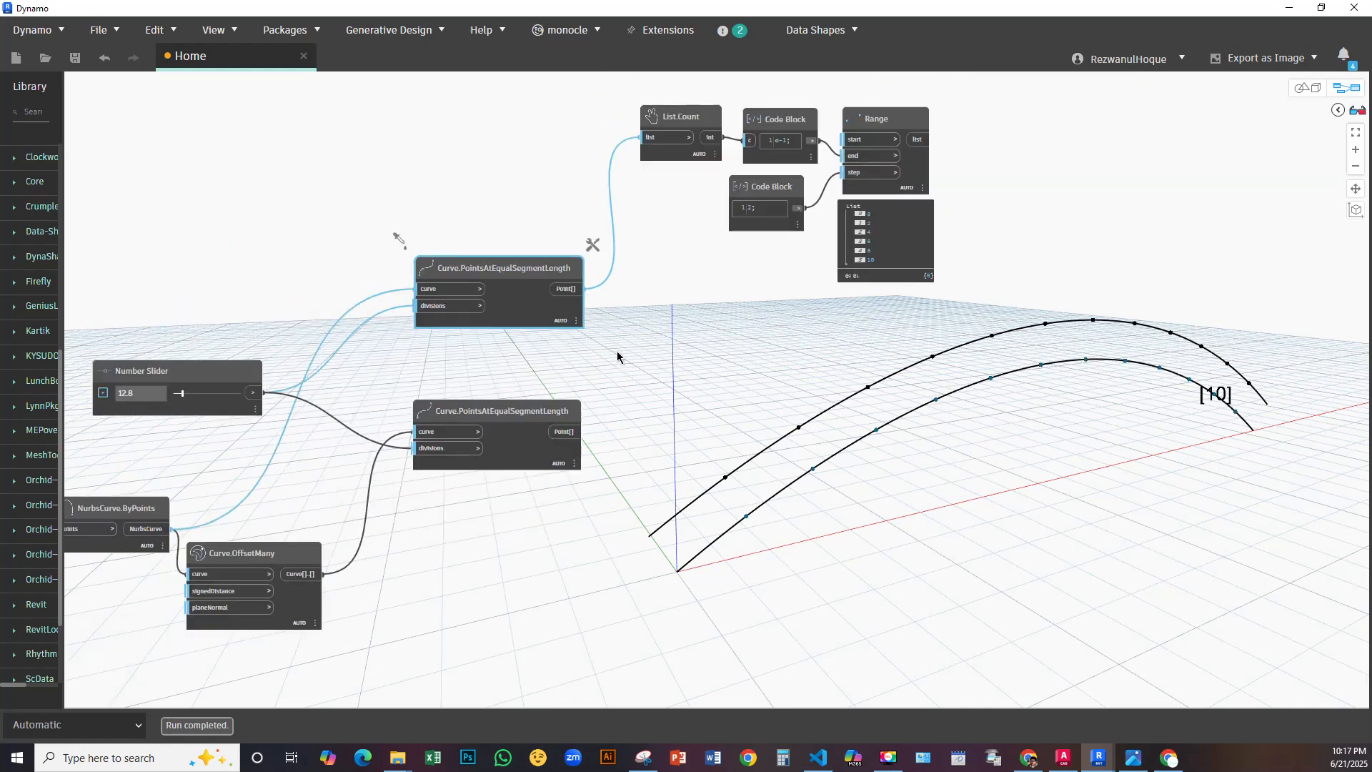
middle_click_drag(454, 332, 121, 341)
right_click(763, 299)
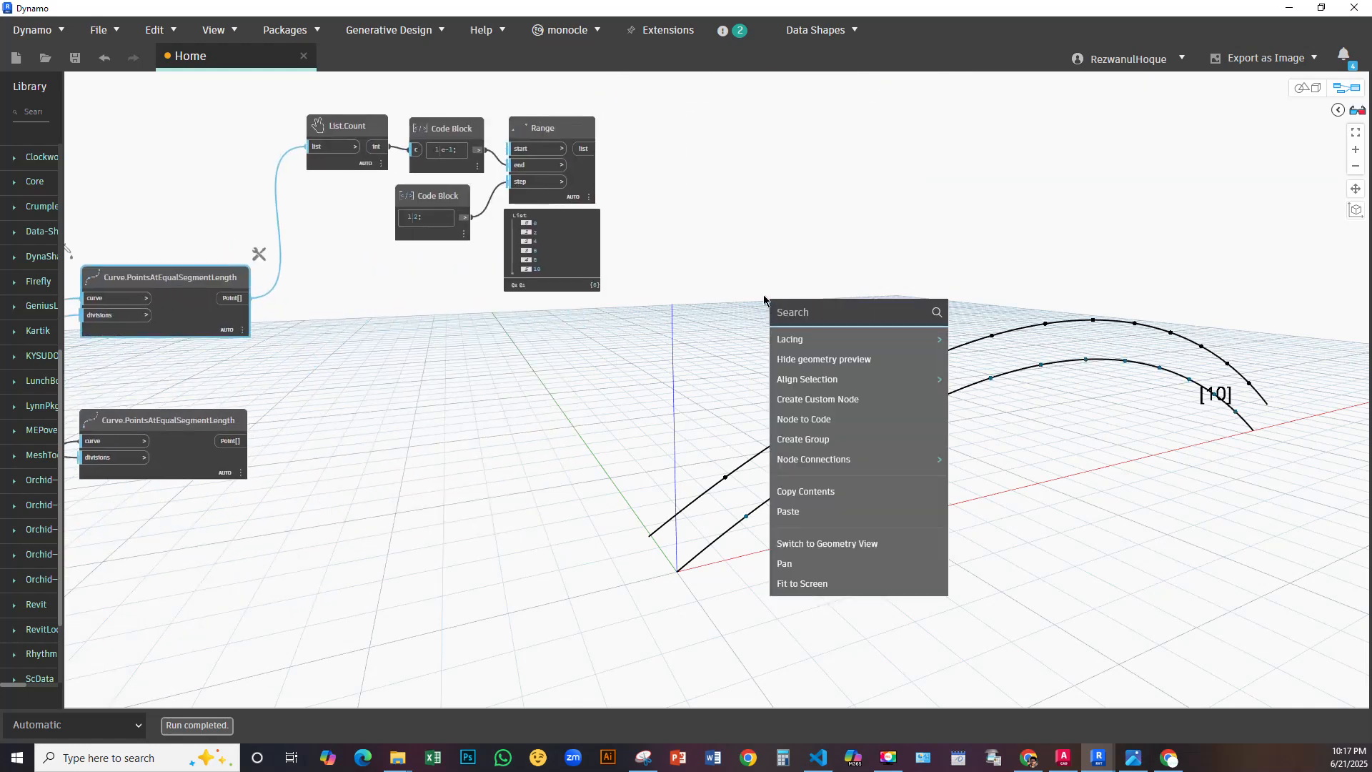
type("getitem")
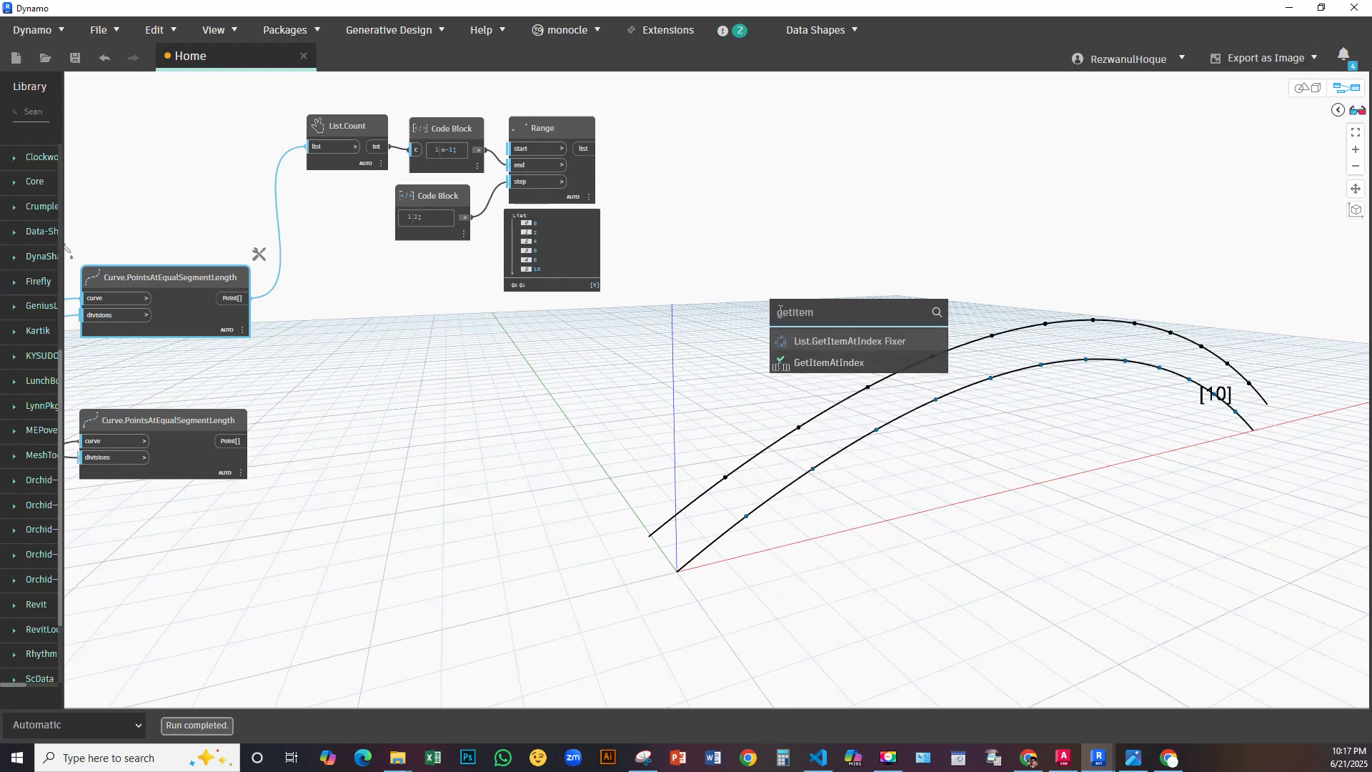
left_click(829, 363)
left_click_drag(892, 391, 700, 266)
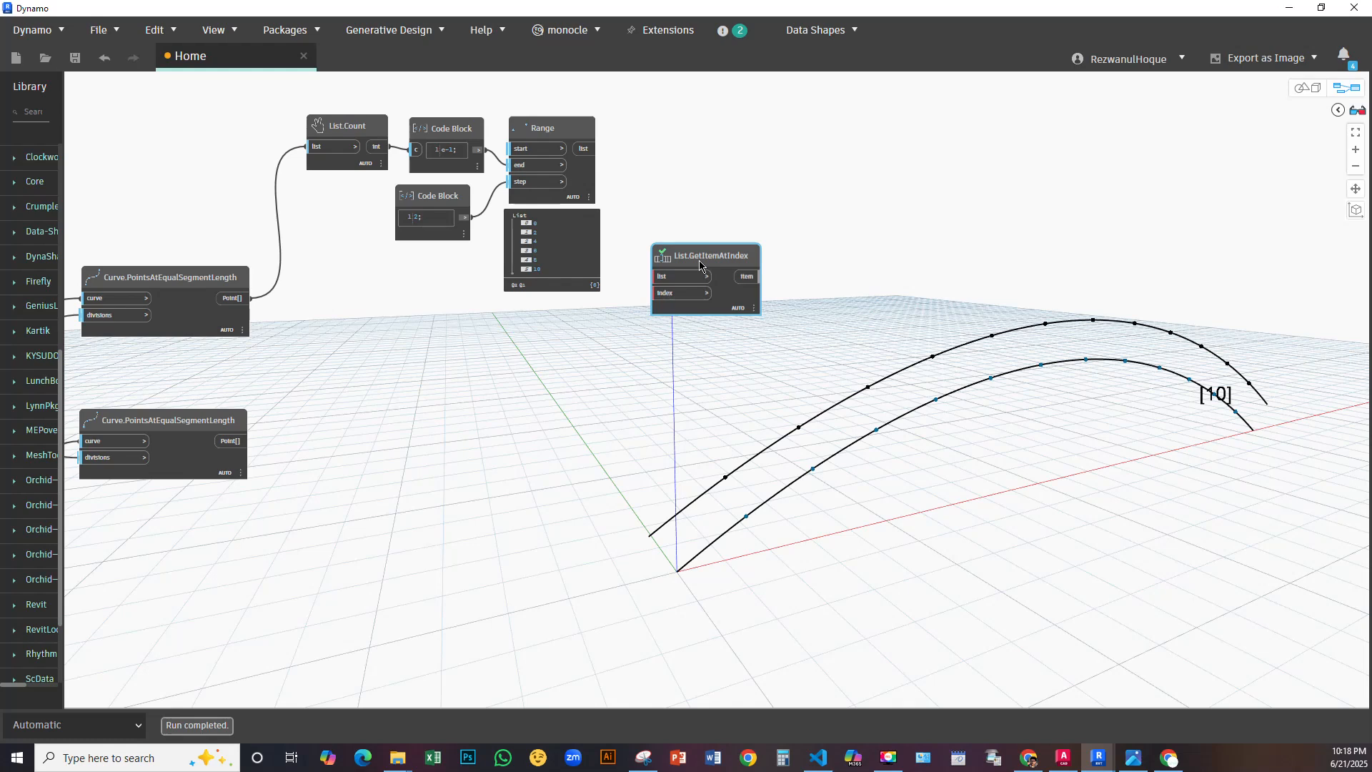
Connect the upper Curve.PointsAtEqualSegmentLength output to List.GetItemAtIndex's list input and Range to its index input, and pin its output preview
left_click(658, 276)
left_click(252, 298)
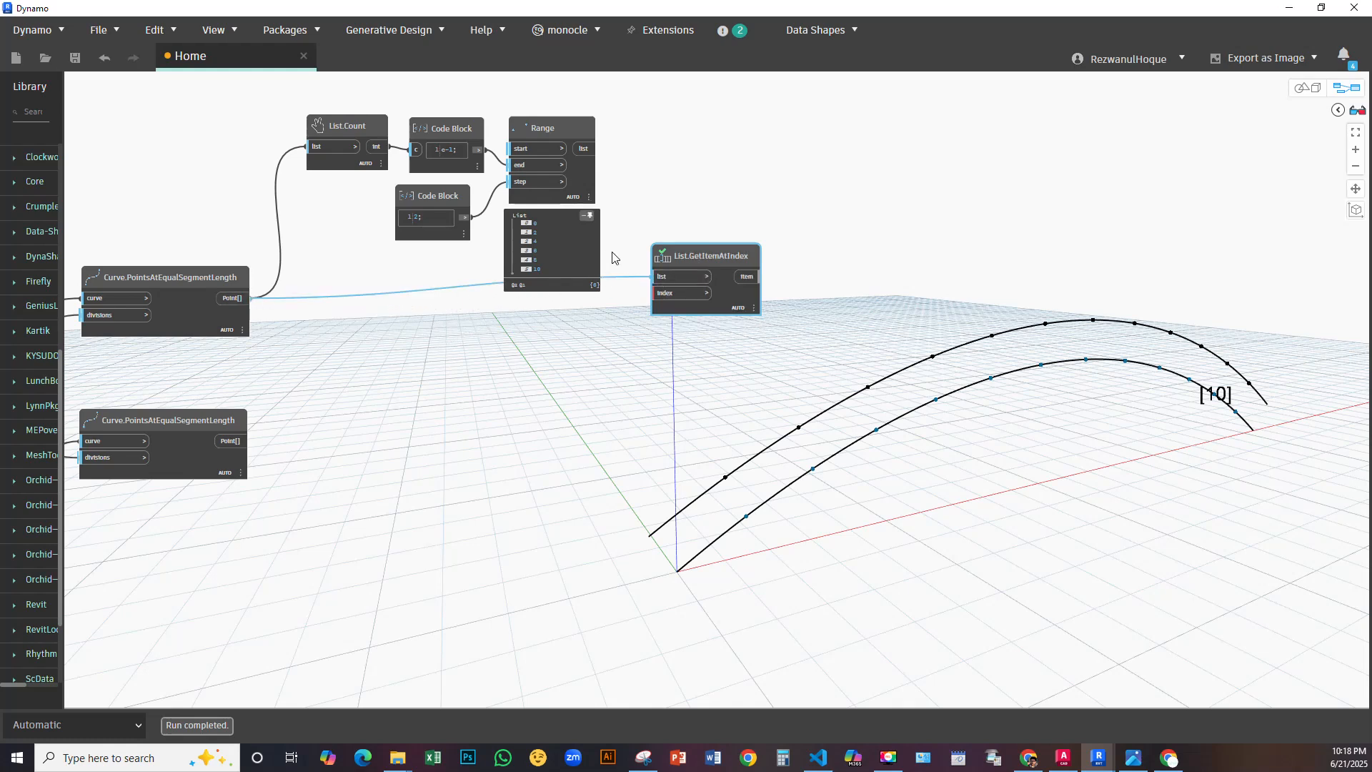
left_click_drag(690, 256, 722, 311)
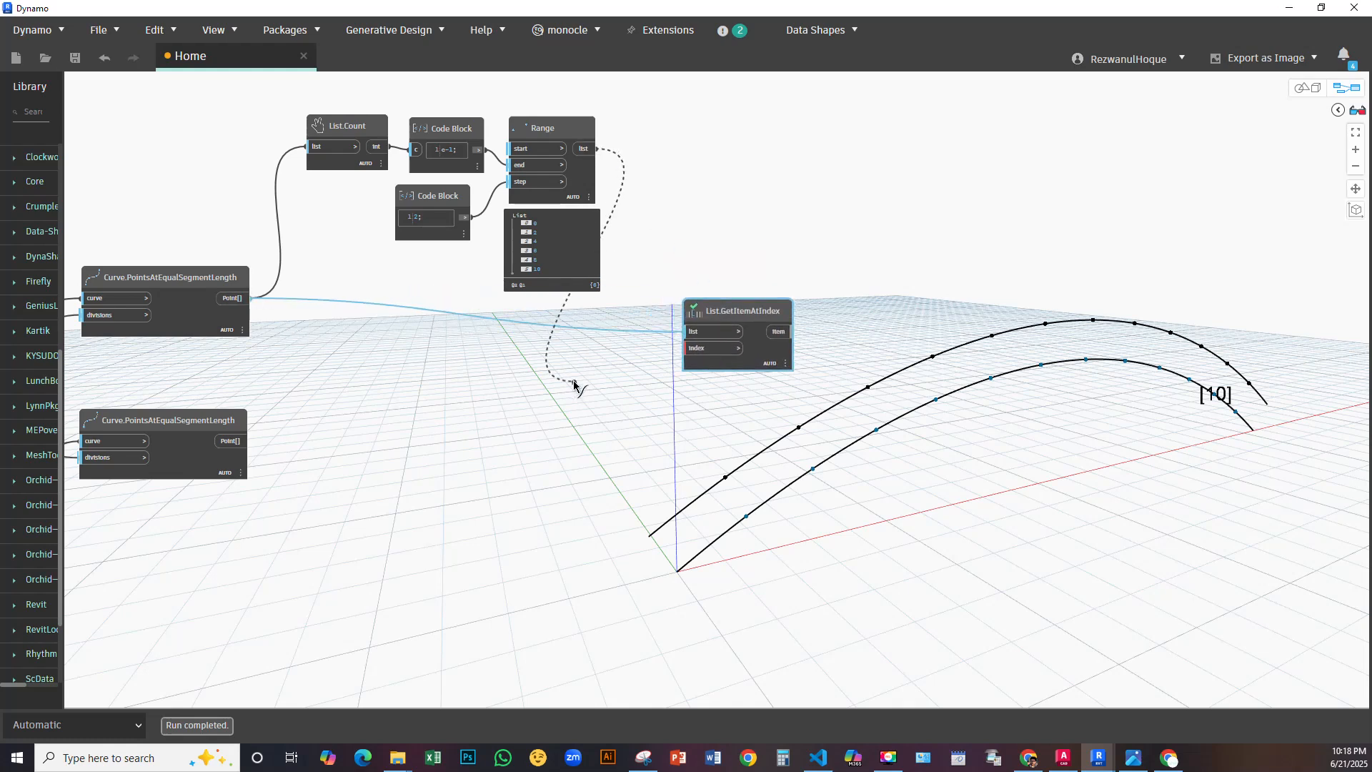
left_click(689, 349)
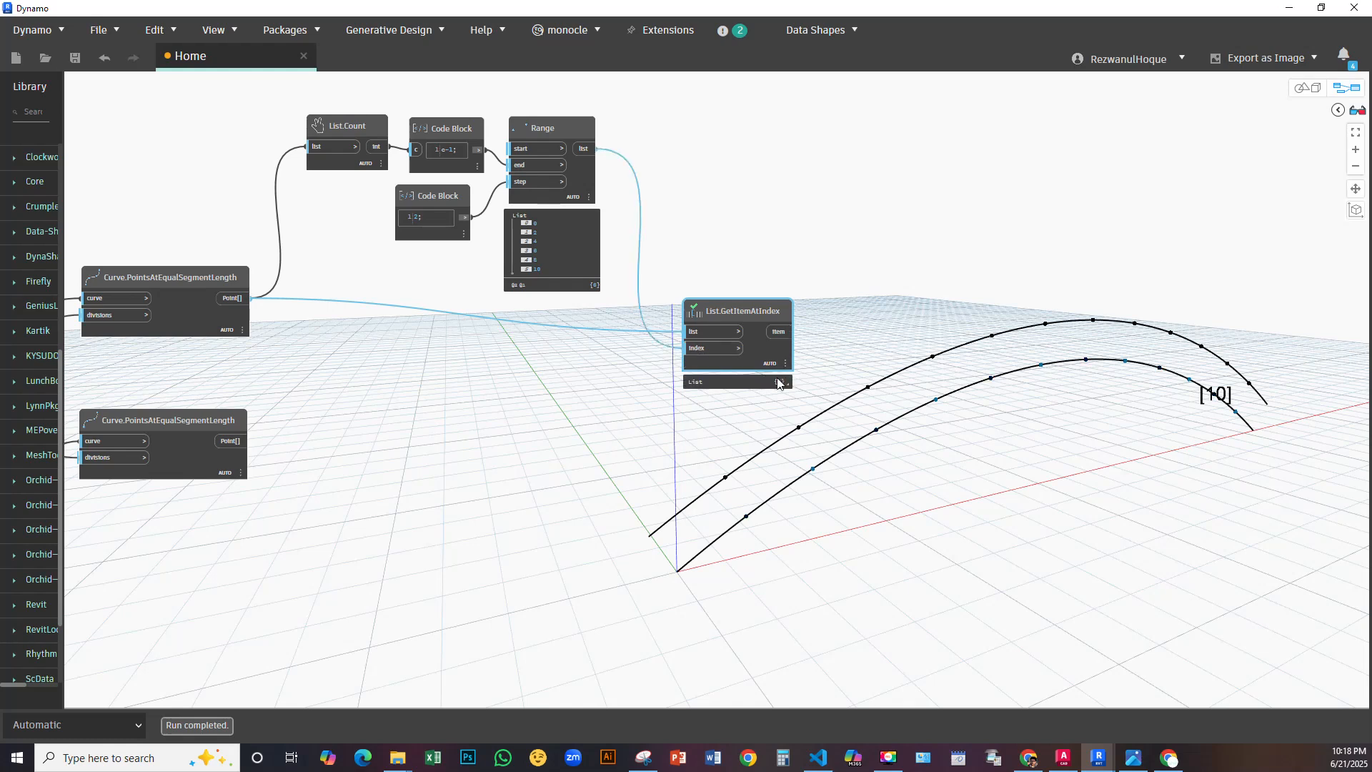
left_click(781, 381)
middle_click_drag(850, 306, 759, 270)
left_click(755, 246)
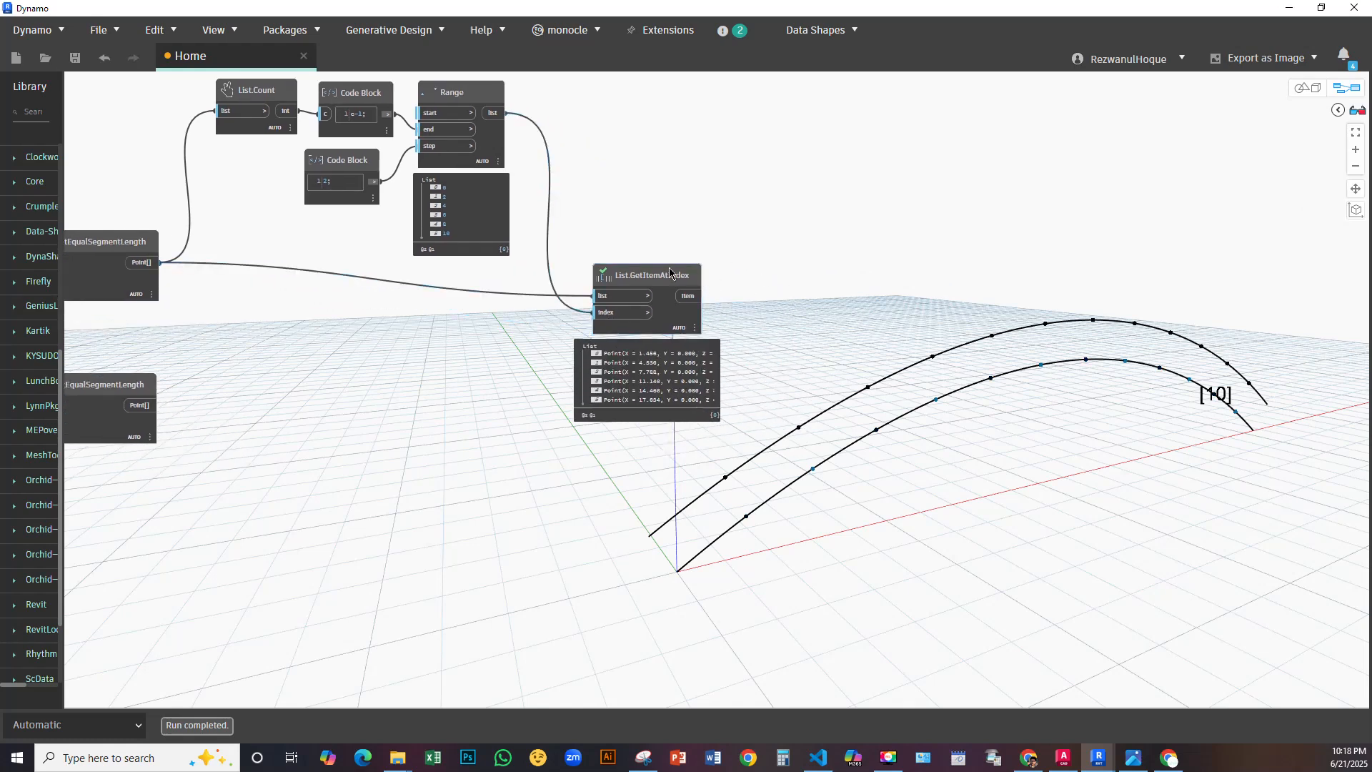
Turn off the geometry preview of the upper Curve.PointsAtEqualSegmentLength node
left_click(661, 269)
middle_click_drag(894, 496, 892, 457)
left_click(902, 257)
middle_click_drag(792, 298, 857, 330)
left_click(168, 270)
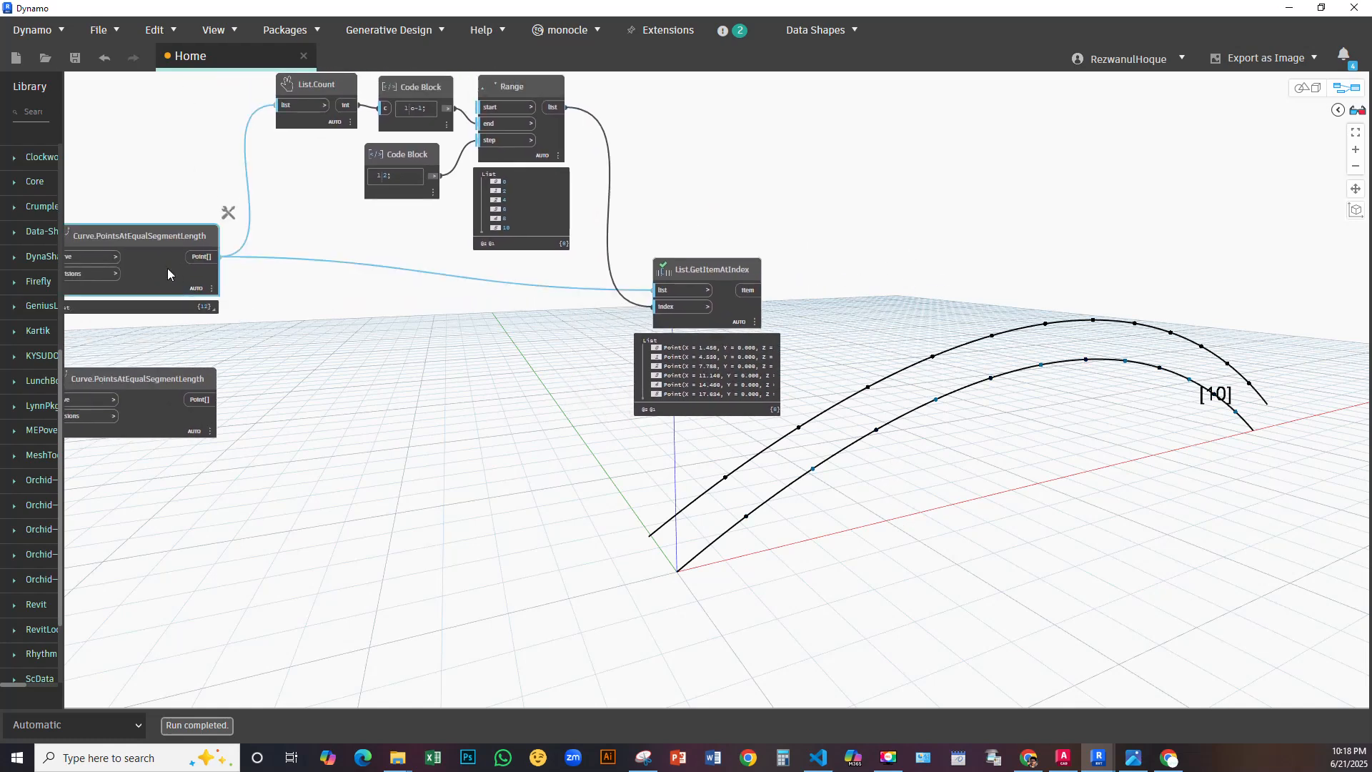
right_click(167, 268)
left_click(205, 325)
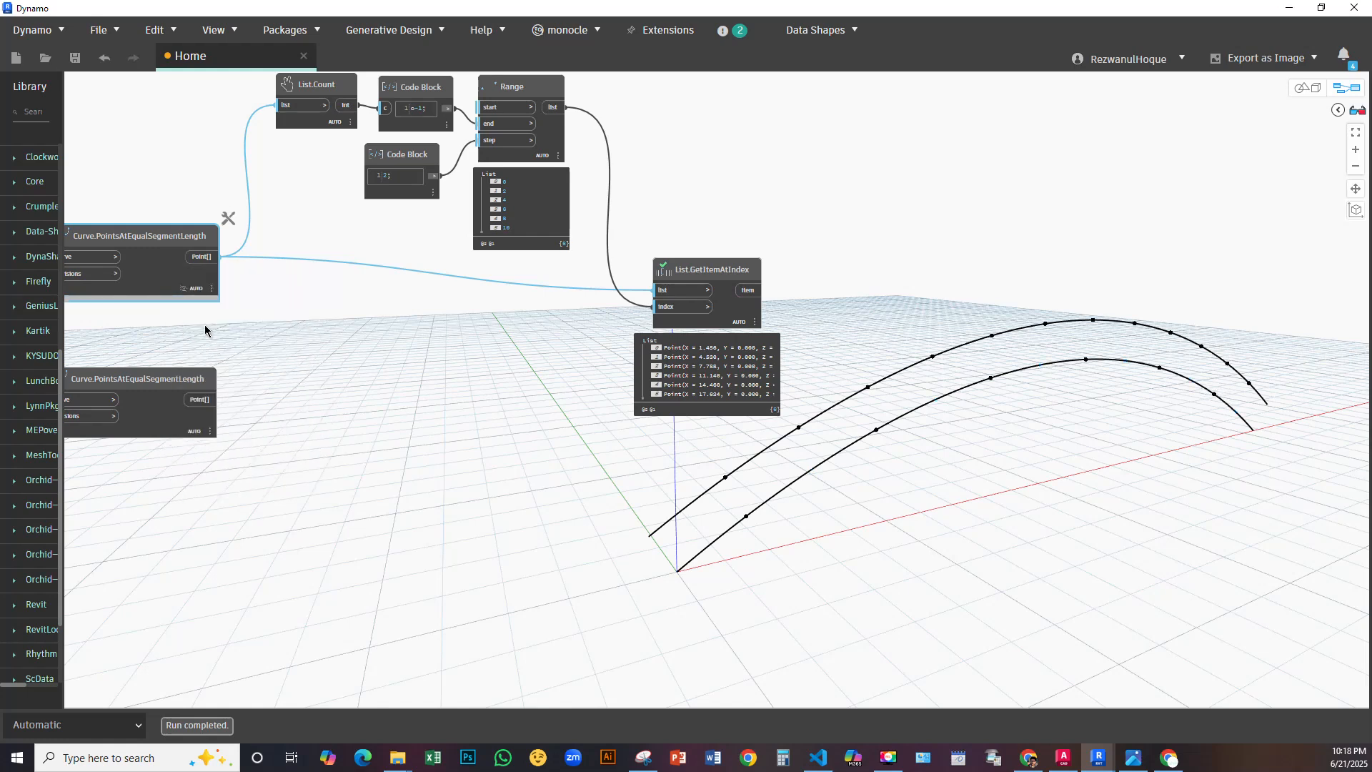
left_click(271, 290)
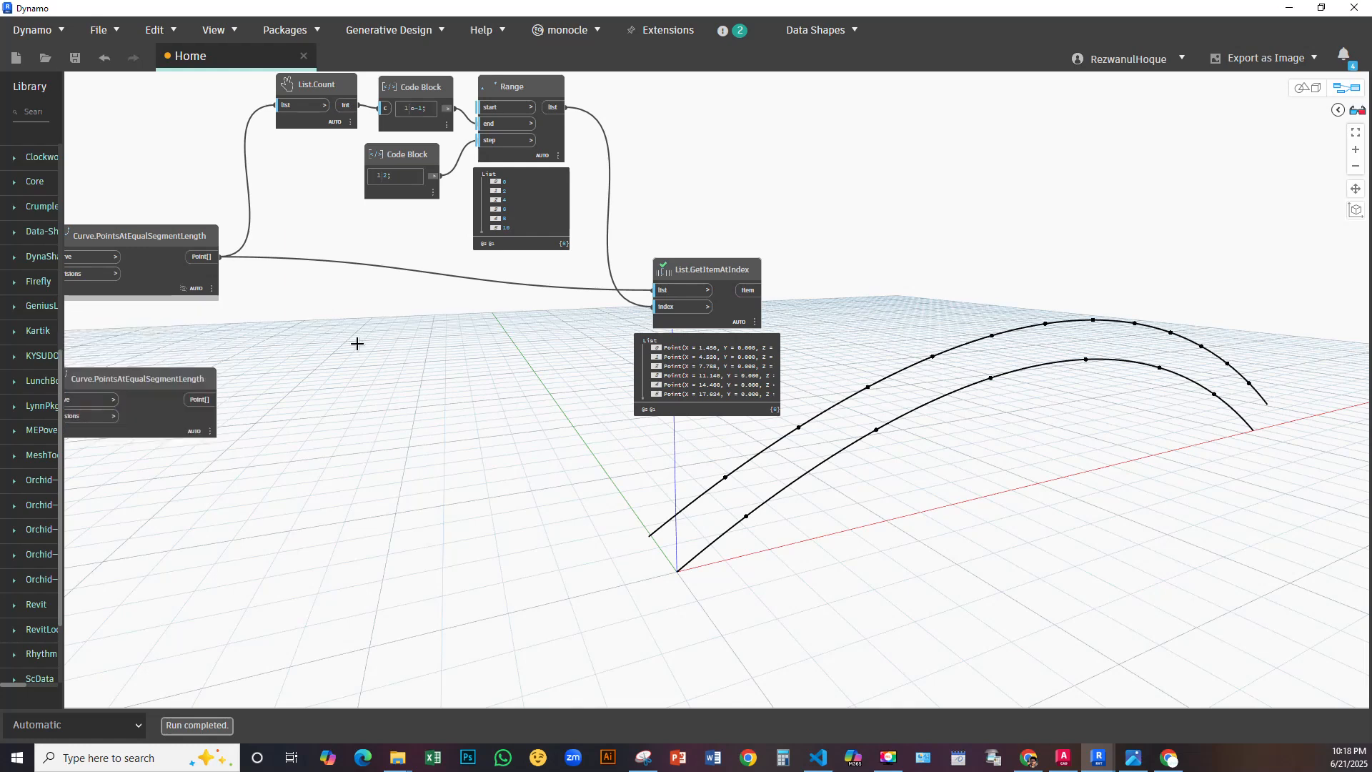
Highlight the List.GetItemAtIndex node's points on the arch curve in the 3D preview
left_click(708, 275)
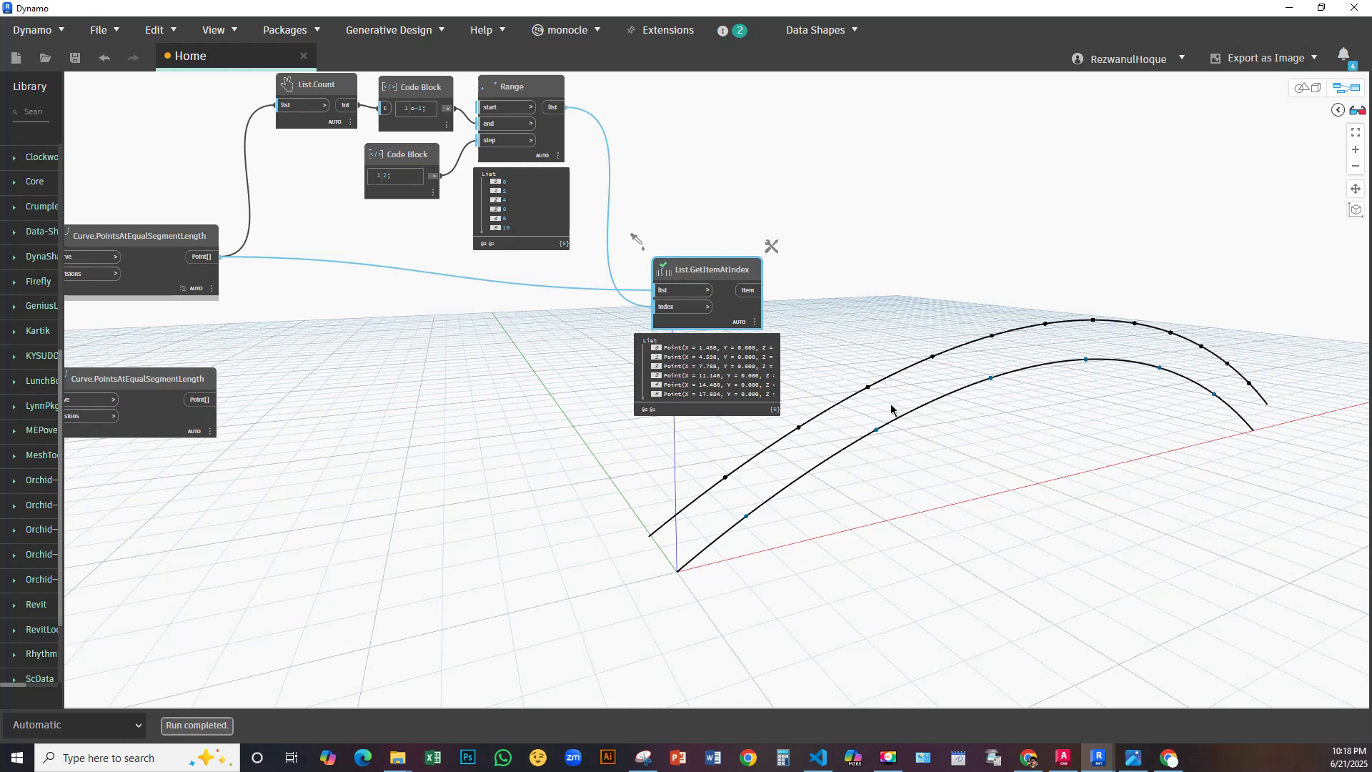
left_click(845, 283)
left_click(706, 273)
Group the upper Curve.PointsAtEqualSegmentLength, List.Count, both code blocks, Range and List.GetItemAtIndex nodes
scroll(507, 336, "down", 4)
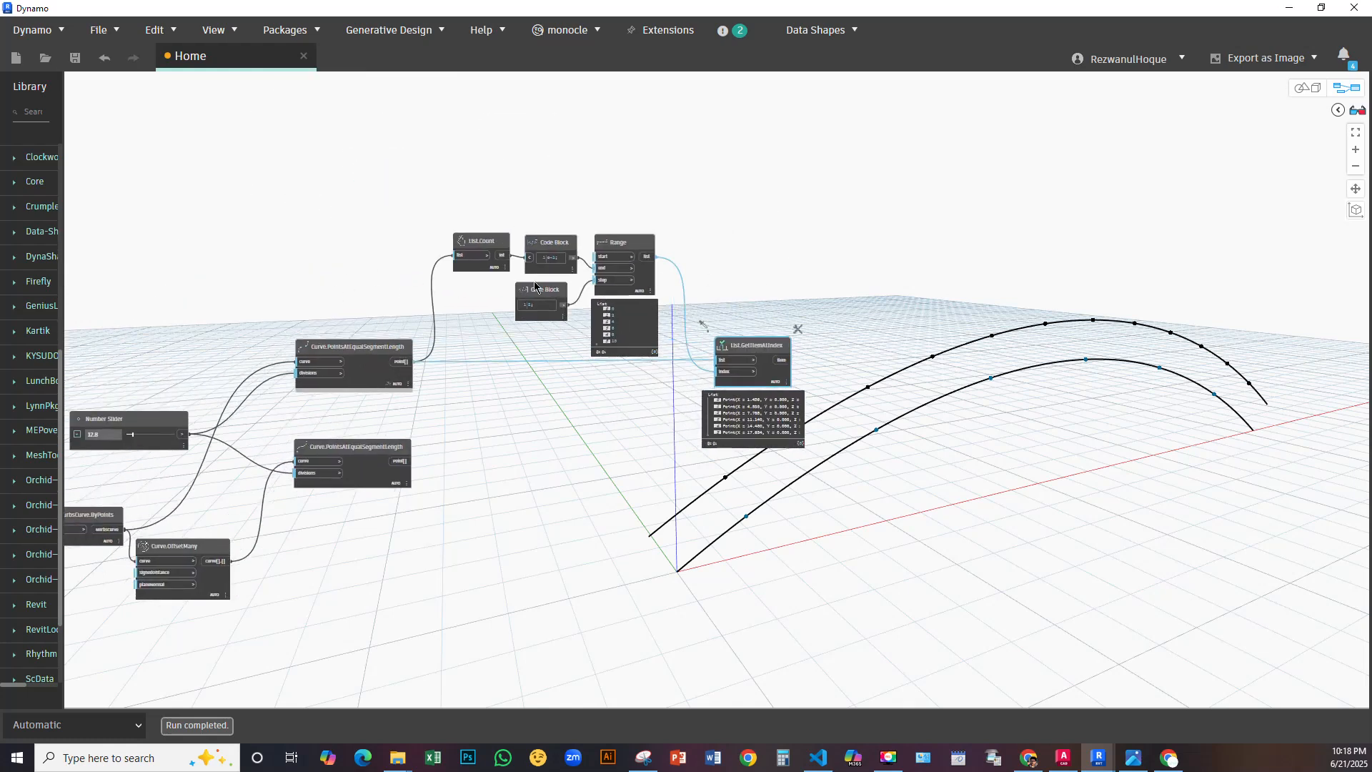
left_click_drag(271, 177, 880, 405)
right_click(854, 253)
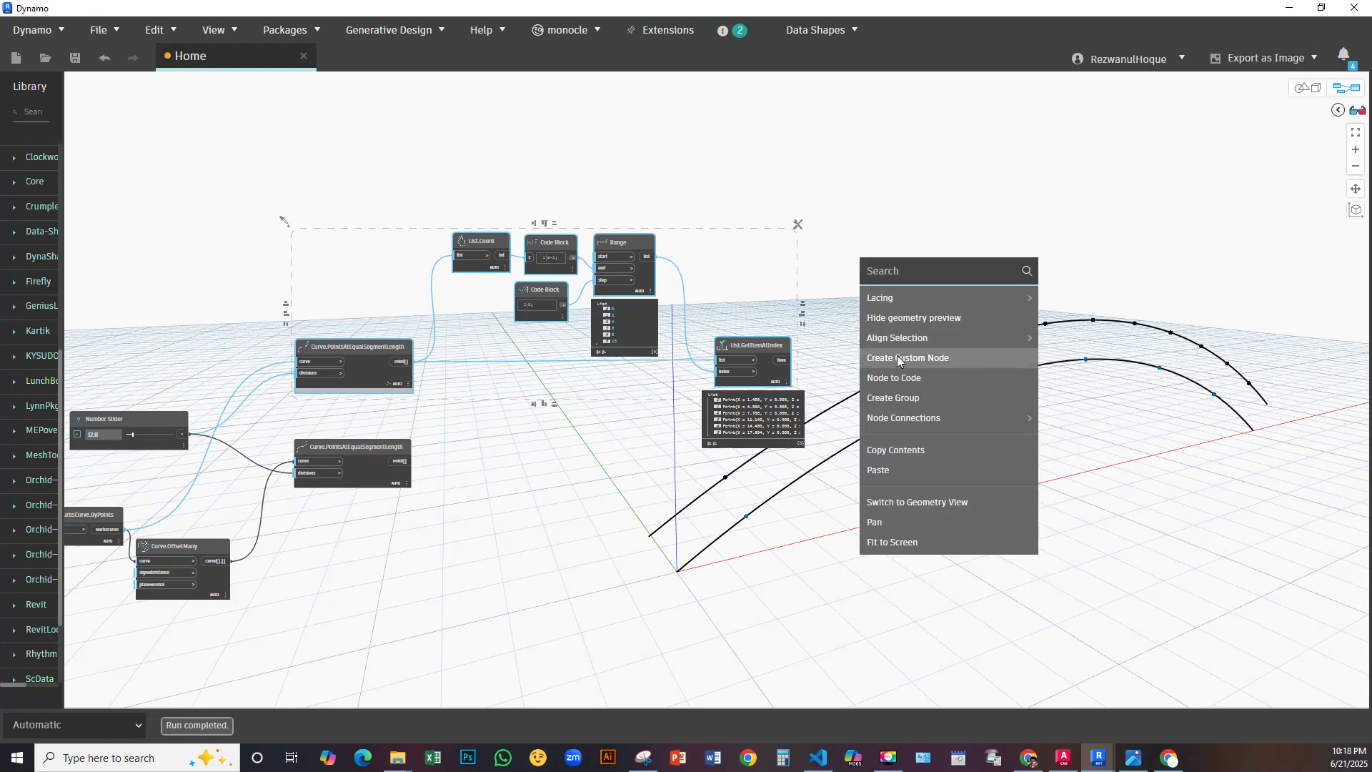
left_click(898, 396)
Title the new node group "even number"
double_click(408, 218)
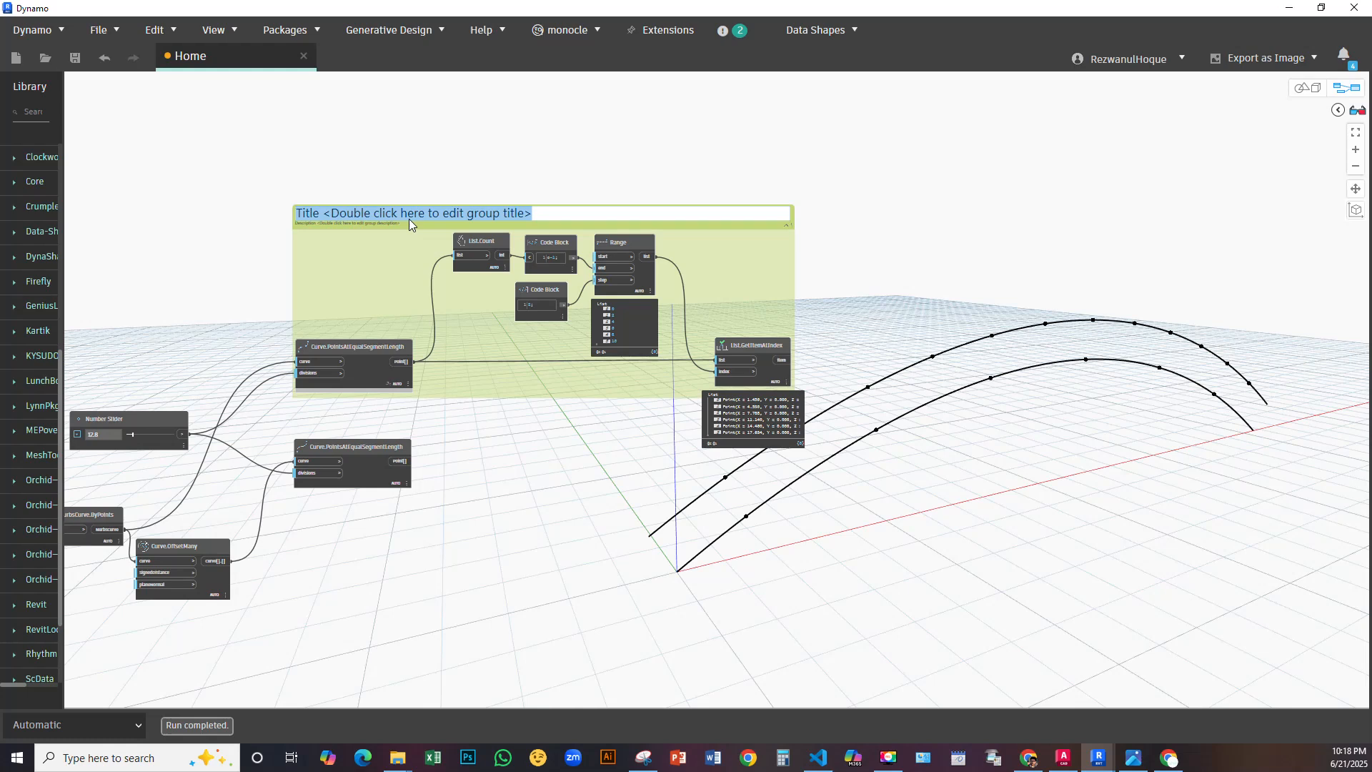
type("even")
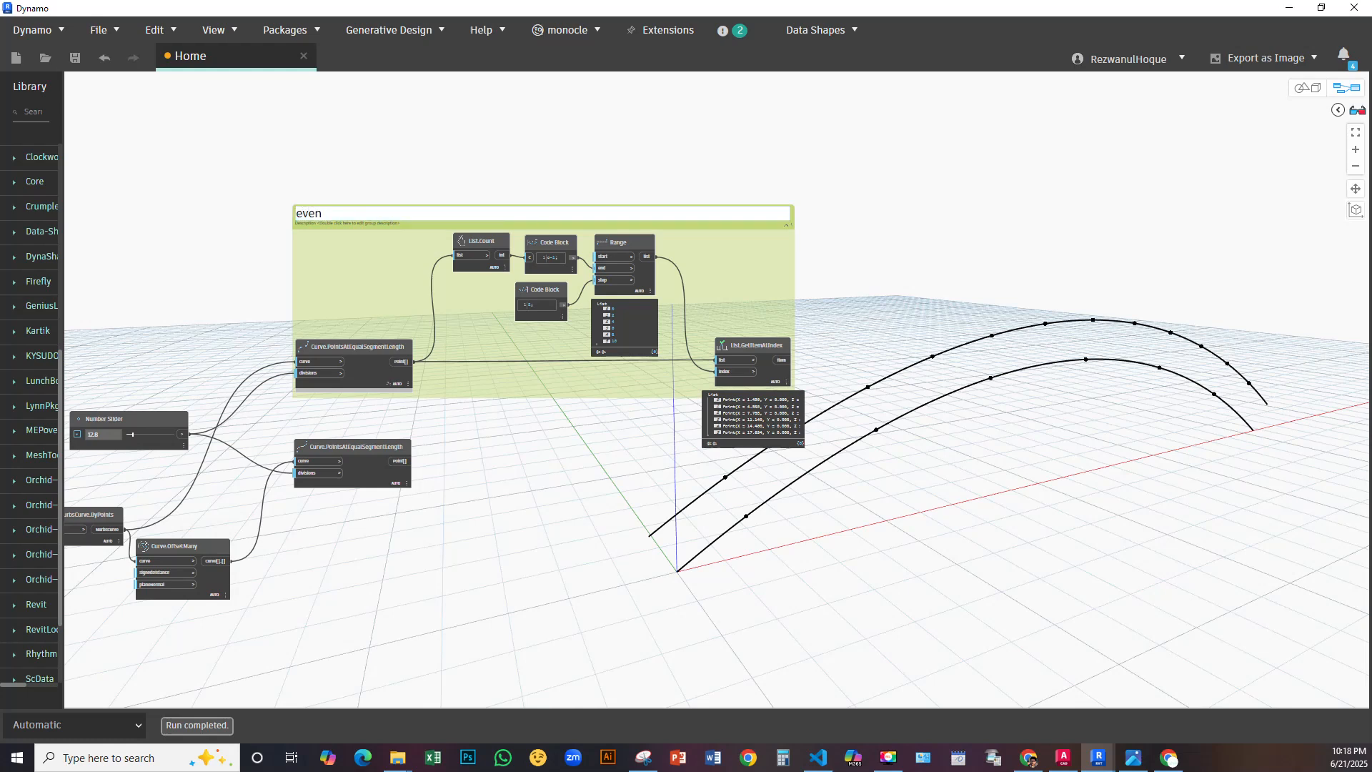
left_click(363, 127)
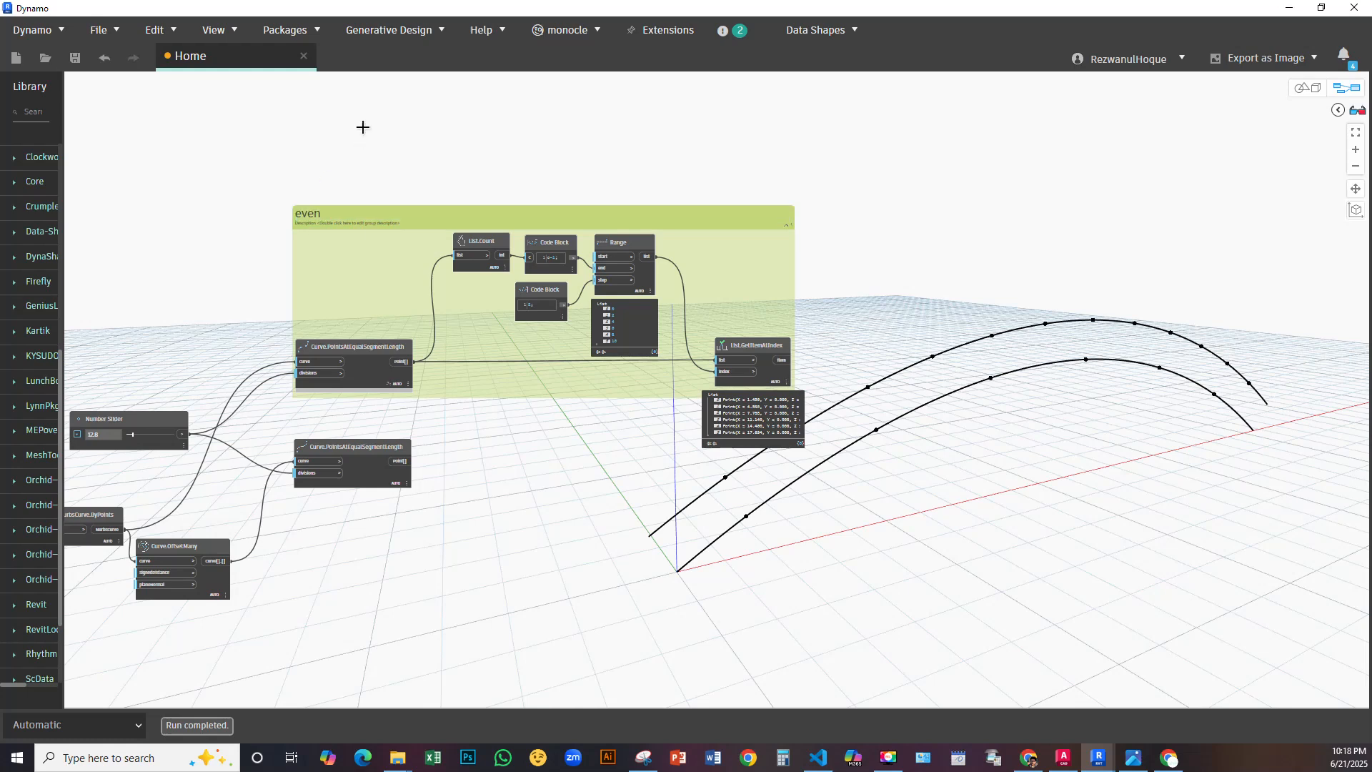
left_click(303, 218)
double_click(323, 214)
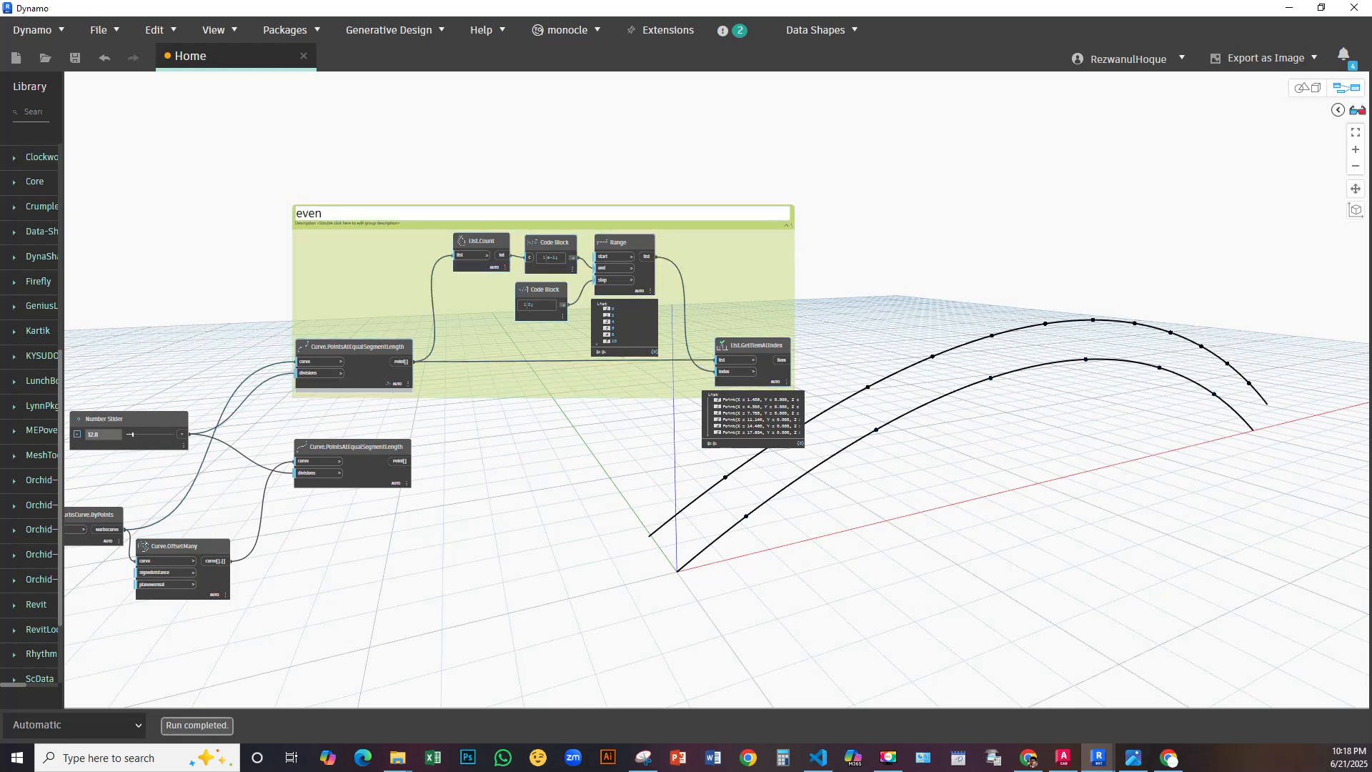
type("numbe")
left_click(453, 113)
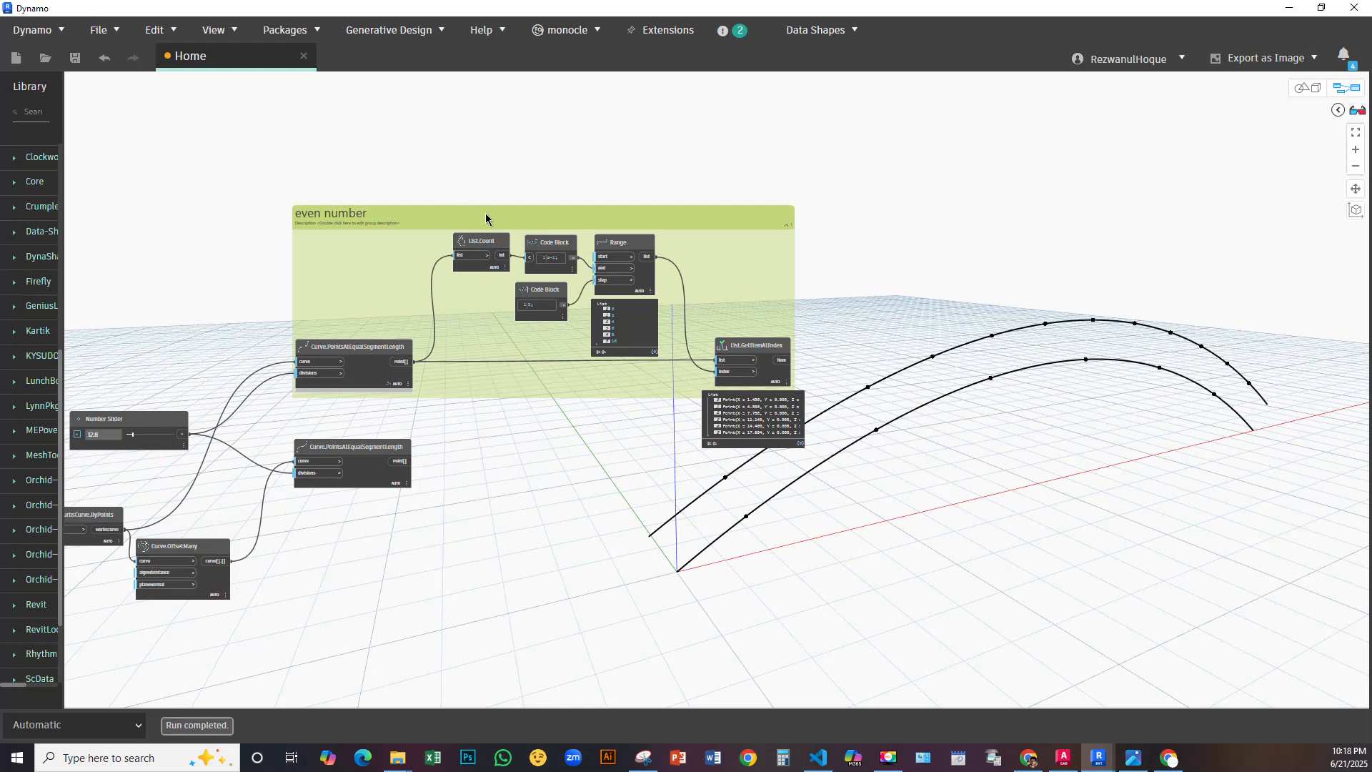
Unpin List.GetItemAtIndex's output preview and move the even number group upward, away from the lower Curve.PointsAtEqualSegmentLength node
scroll(489, 221, "down", 5)
scroll(554, 340, "up", 5)
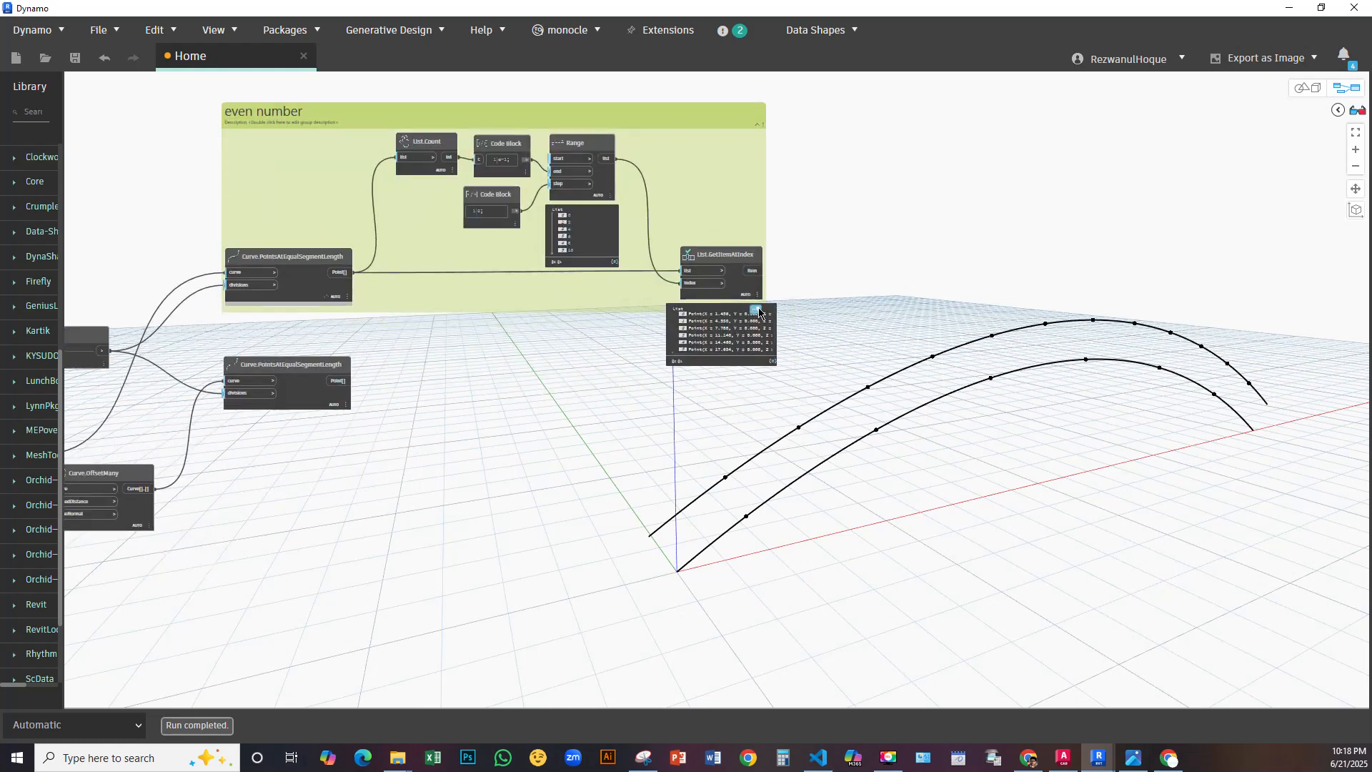
left_click_drag(720, 114, 724, 104)
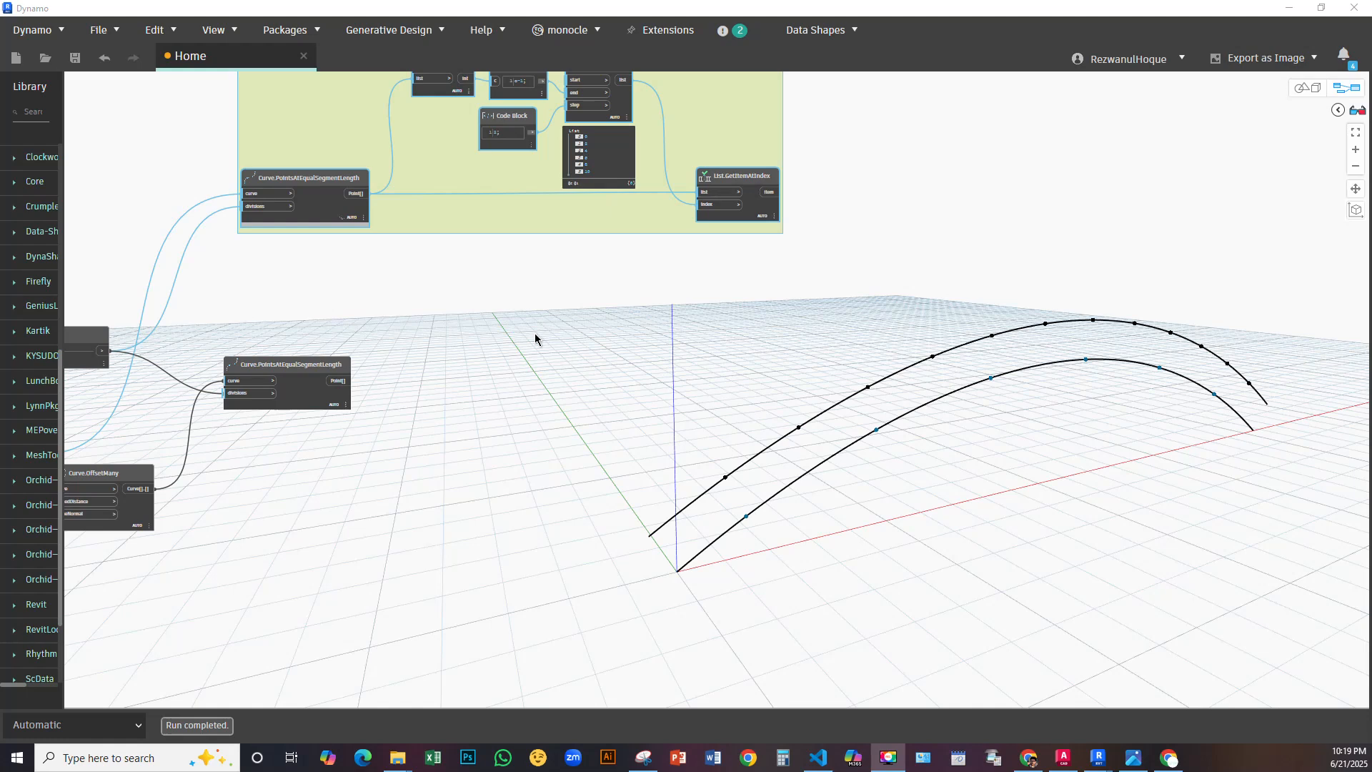
Duplicate List.Count, both code blocks, Range and List.GetItemAtIndex, and place the copies beside the lower Curve.PointsAtEqualSegmentLength node
scroll(535, 333, "down", 2)
middle_click_drag(549, 432, 537, 504)
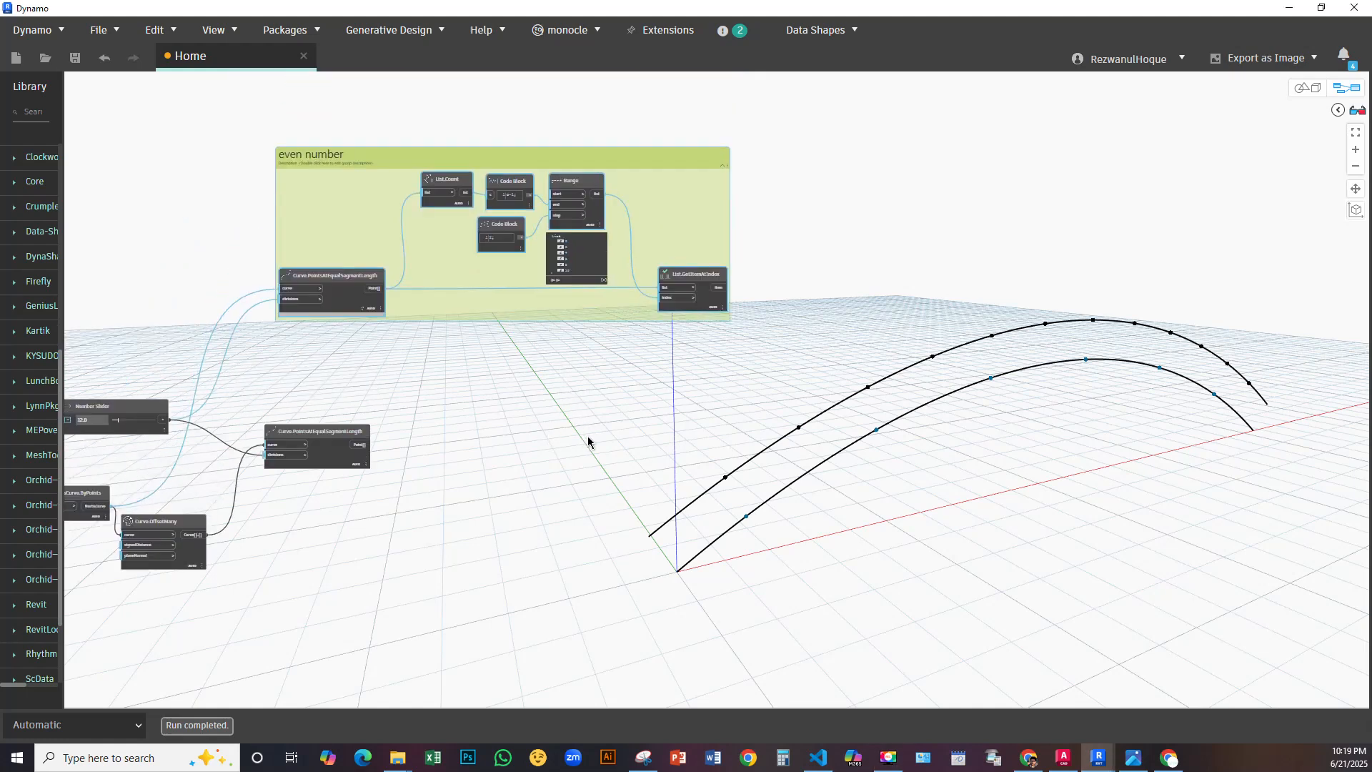
left_click_drag(411, 112, 802, 357)
key("ctrl+c")
key("ctrl+v")
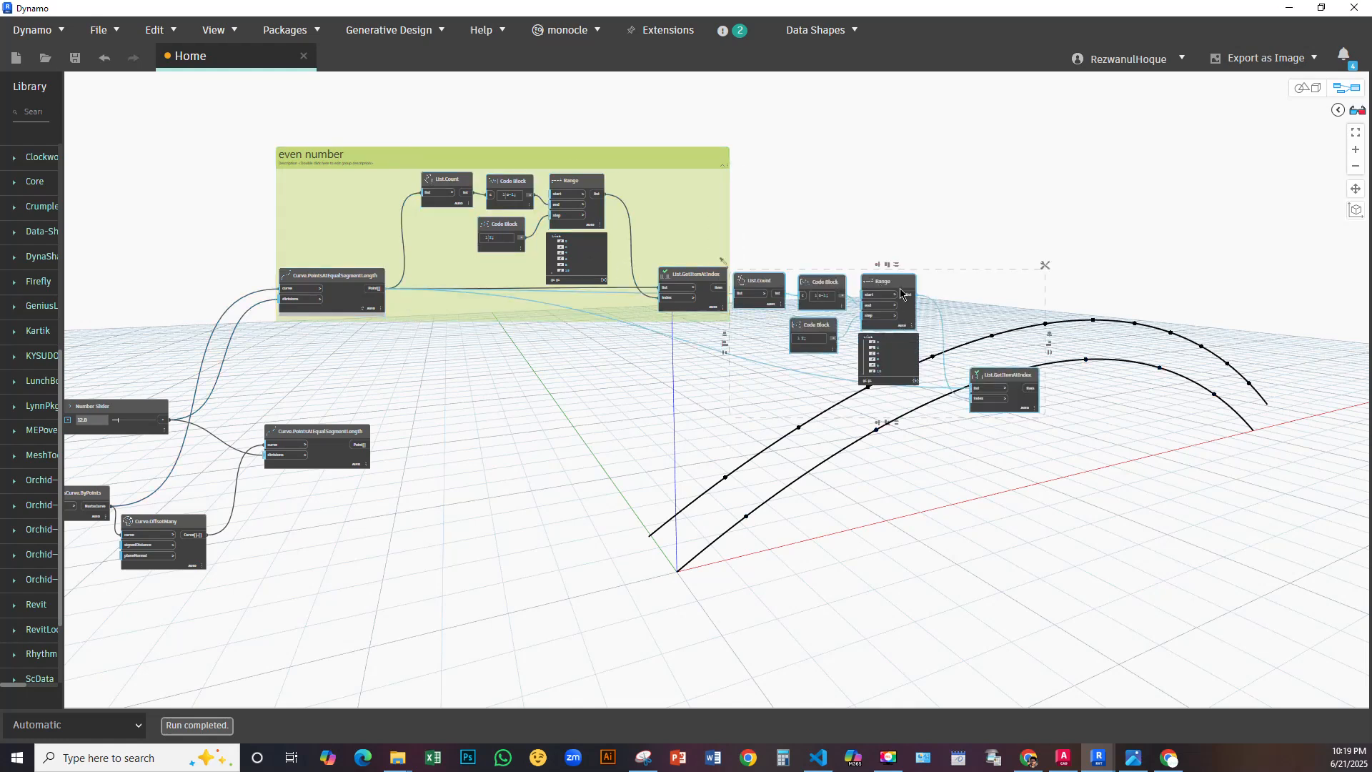
left_click_drag(901, 294, 558, 376)
left_click(377, 576)
Connect the lower Curve.PointsAtEqualSegmentLength output to the copied List.GetItemAtIndex's list input, and move the copied Range slightly upward
scroll(346, 474, "up", 3)
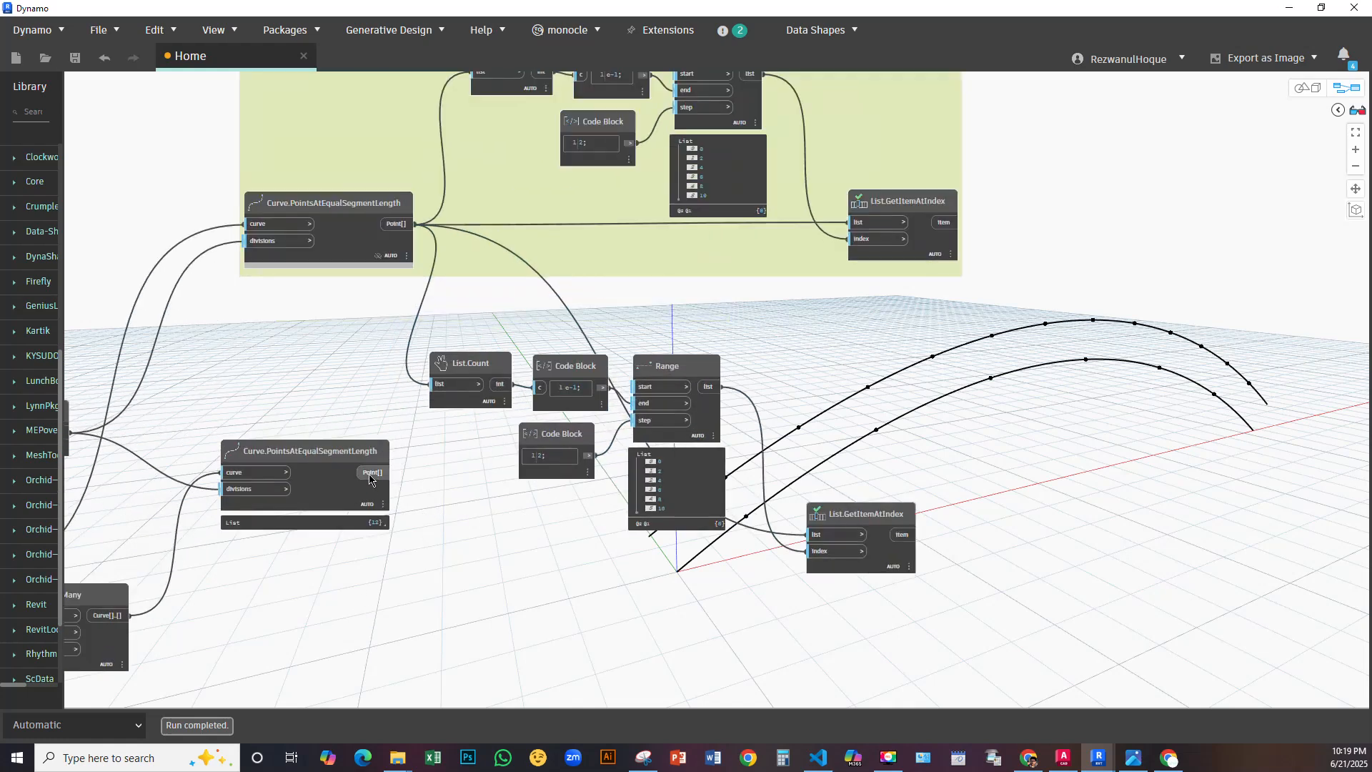
left_click(391, 472)
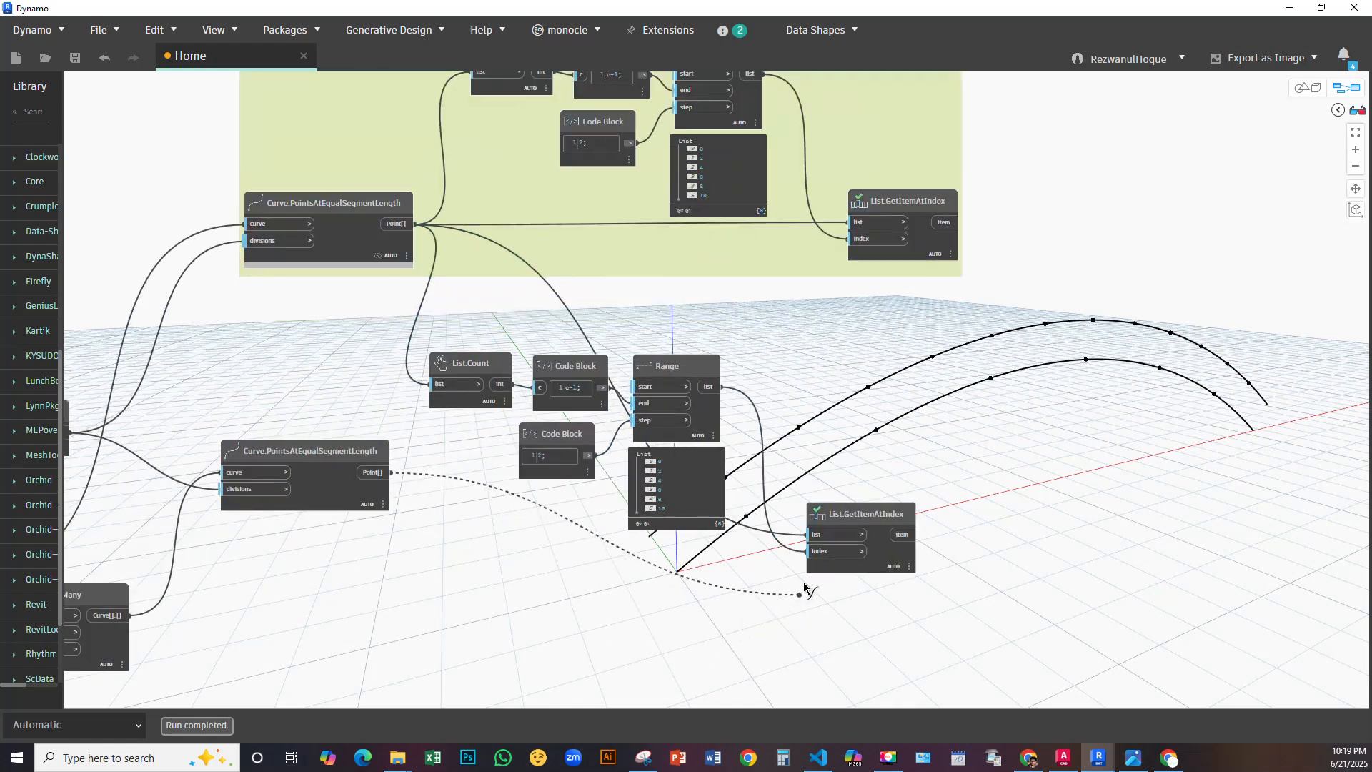
left_click(816, 538)
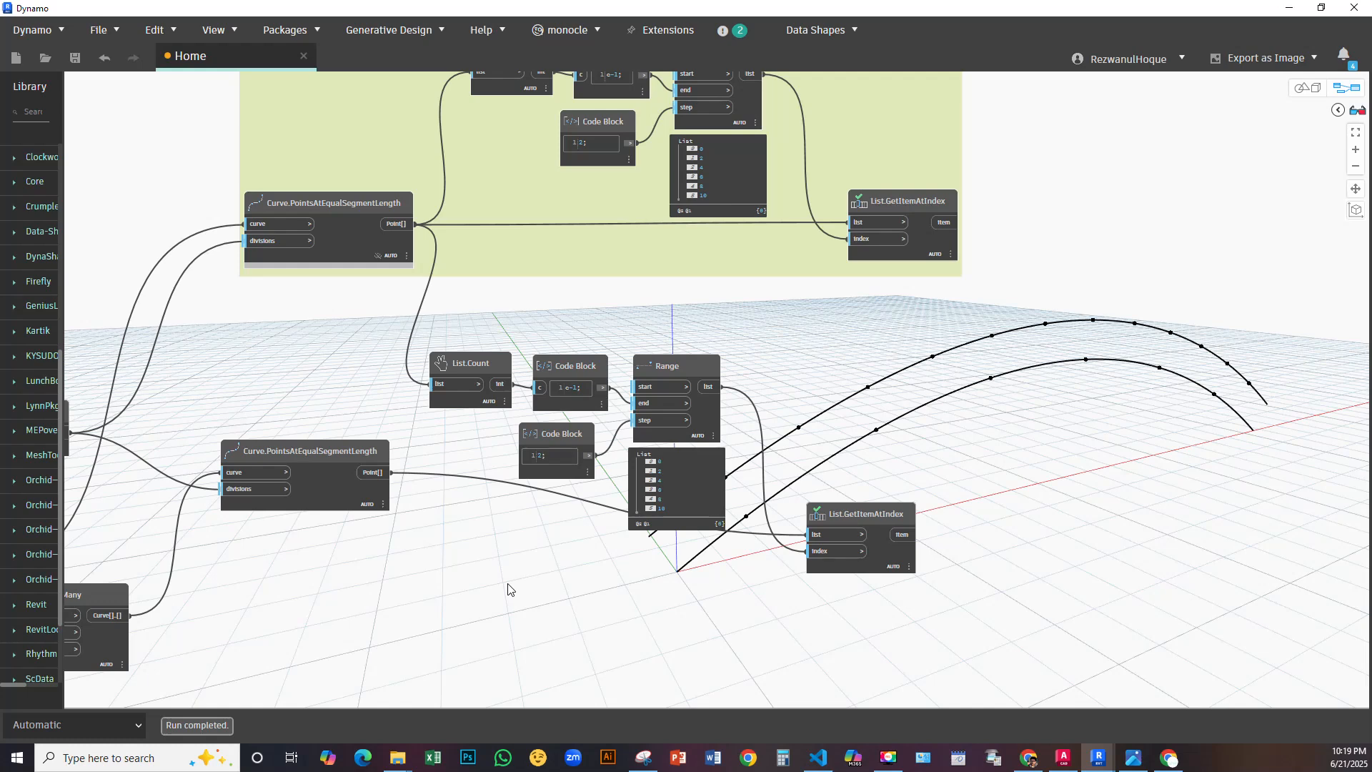
left_click_drag(660, 369, 667, 341)
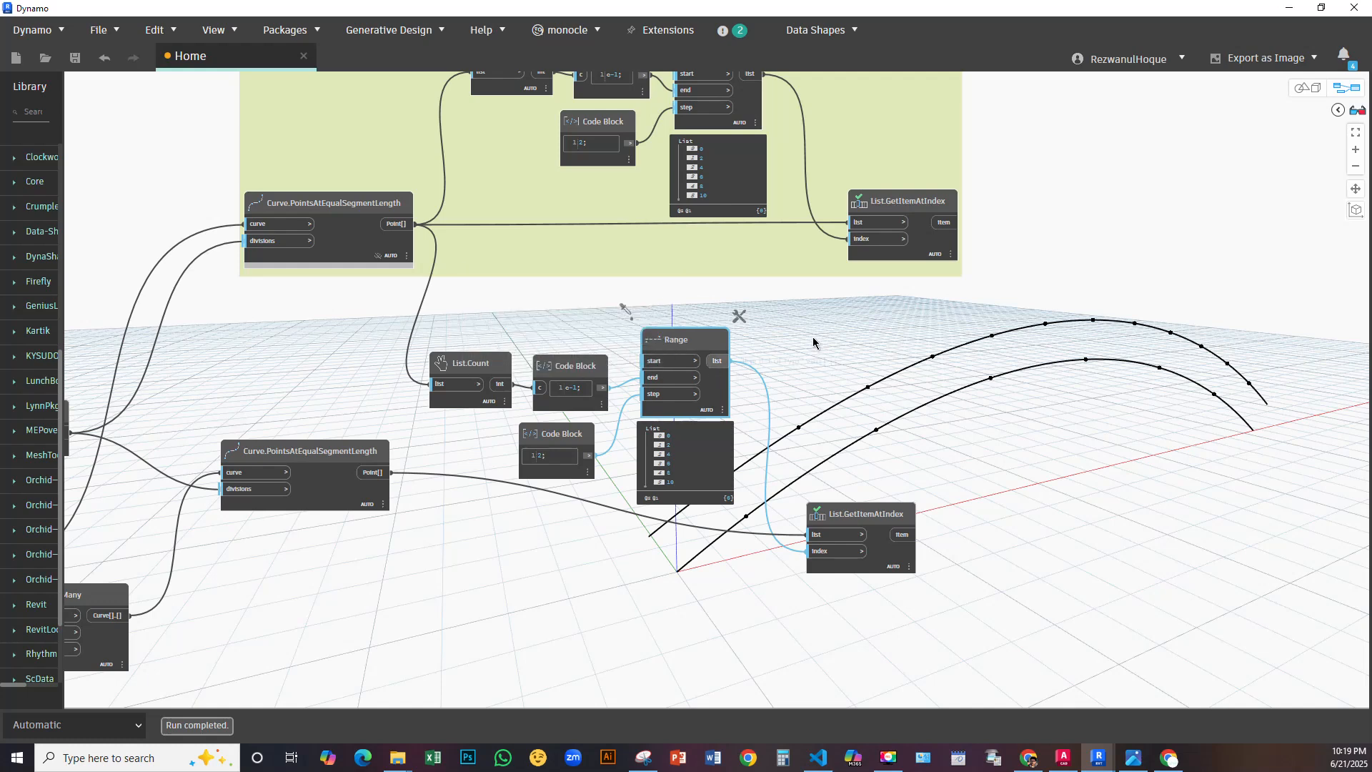
Add a code block with the value 1 and connect it to the copied Range's start input
scroll(814, 341, "up", 4)
left_click(346, 315)
double_click(345, 315)
left_click_drag(352, 315, 412, 272)
type("1")
left_click(517, 289)
left_click(500, 377)
middle_click_drag(772, 366, 777, 291)
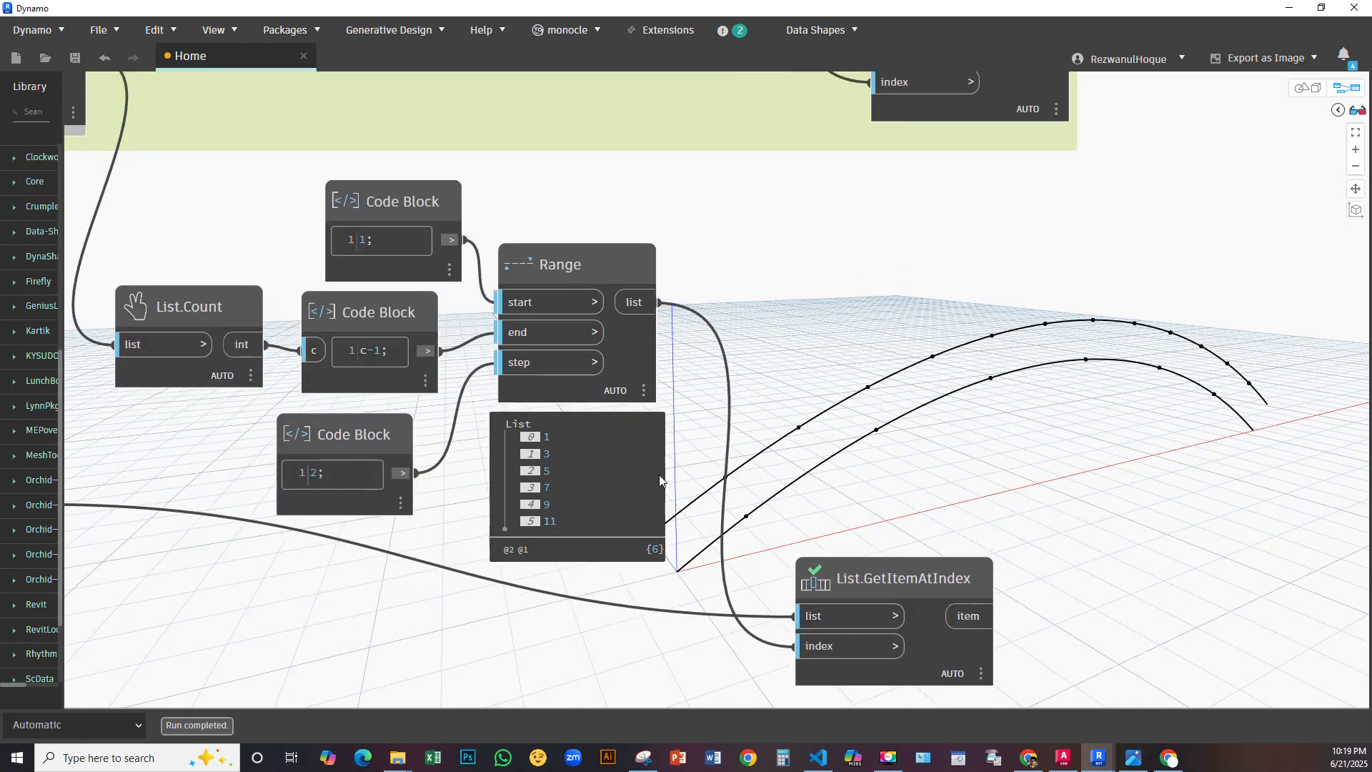
Check the copied Range's output list and turn off the lower Curve.PointsAtEqualSegmentLength node's geometry preview
middle_click_drag(697, 526, 730, 499)
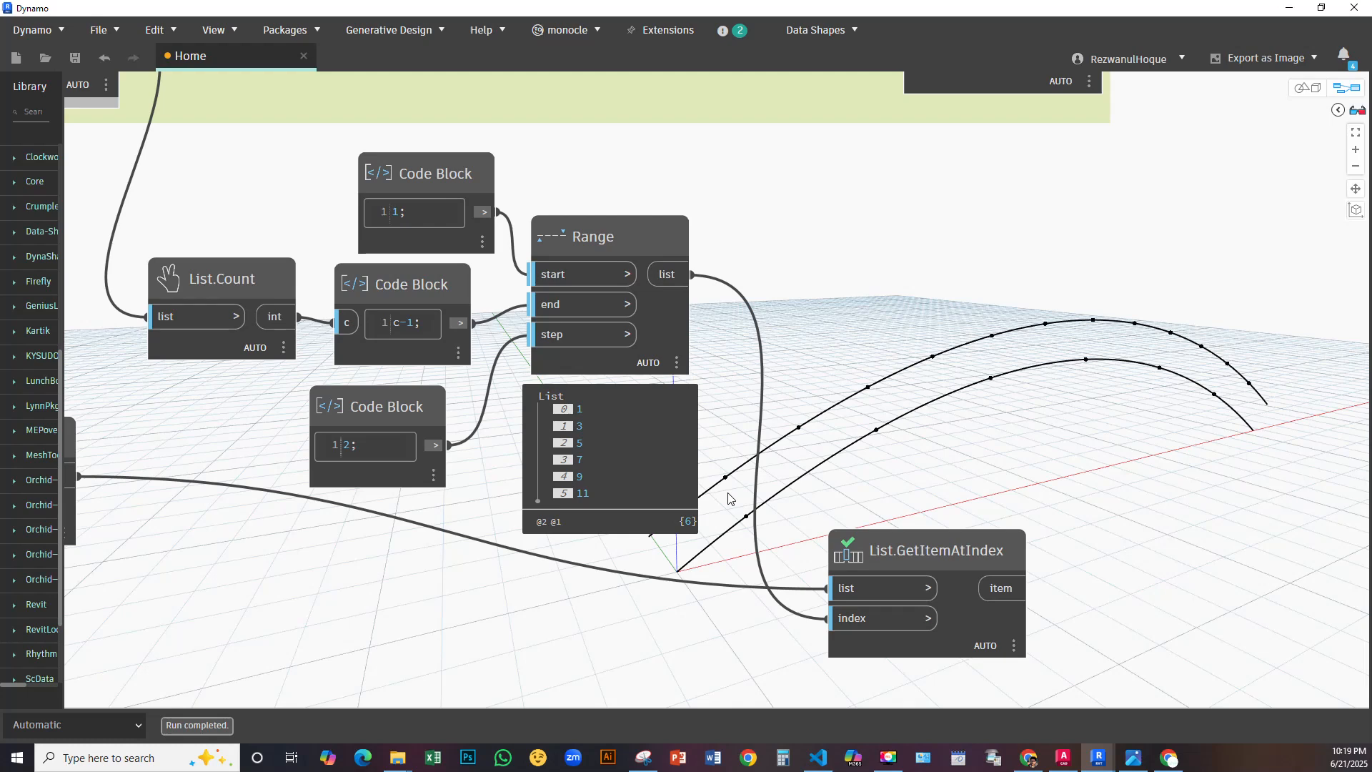
scroll(561, 572, "up", 3)
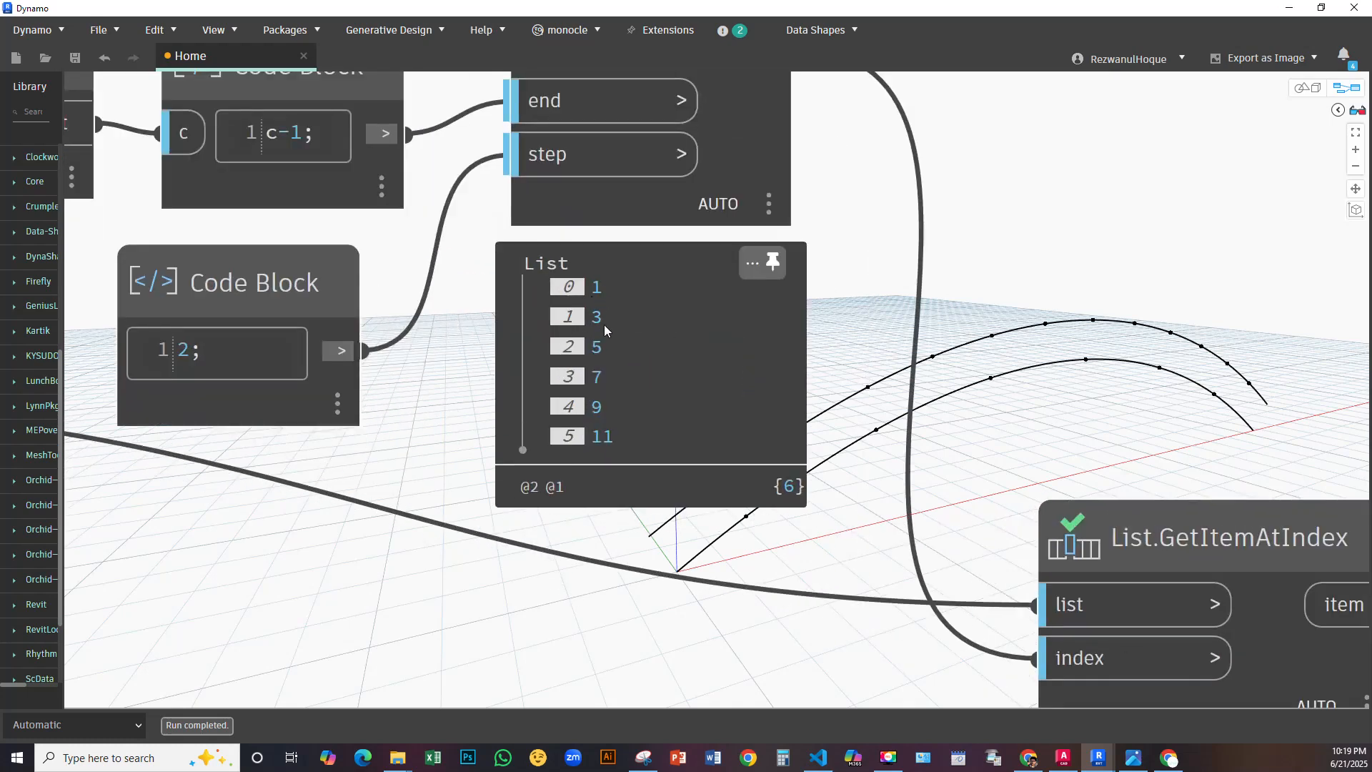
scroll(602, 408, "down", 5)
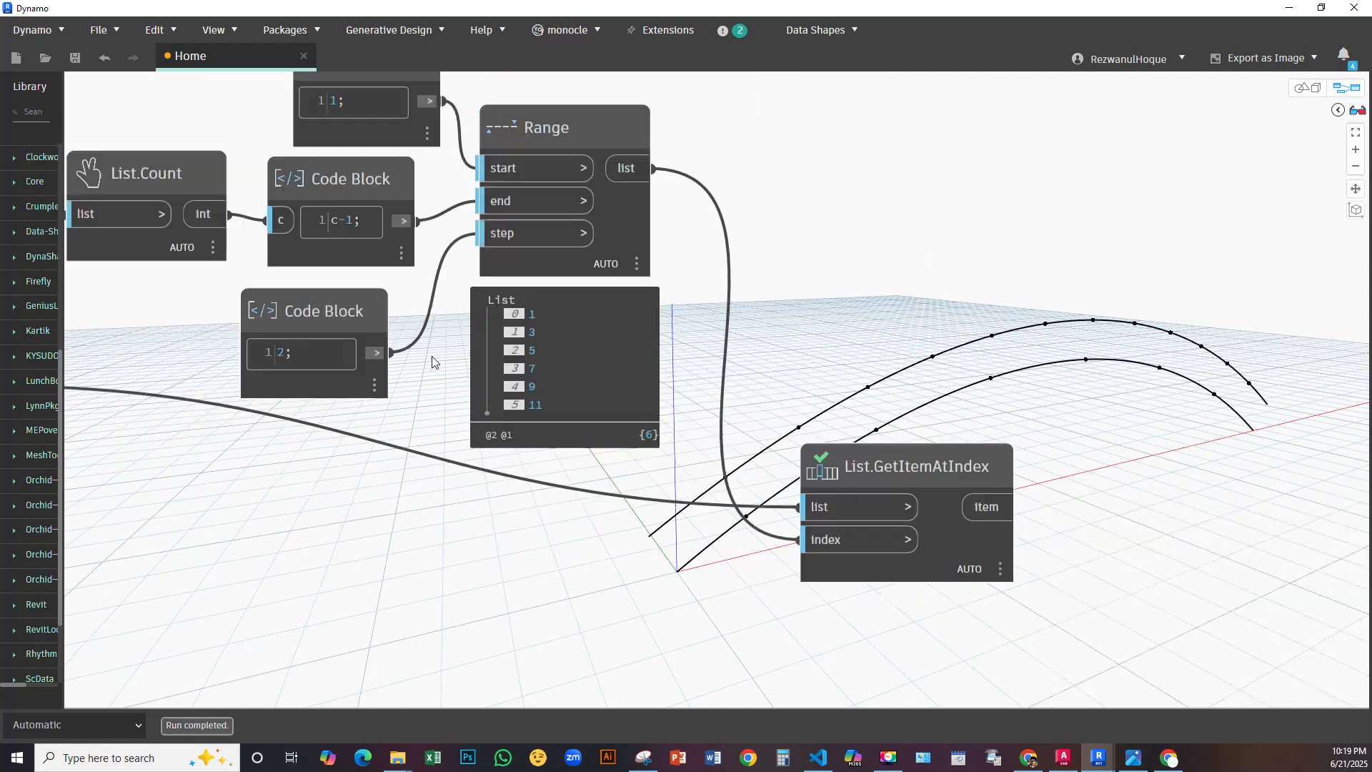
left_click(752, 474)
middle_click_drag(861, 524, 1177, 437)
left_click(407, 263)
right_click(409, 264)
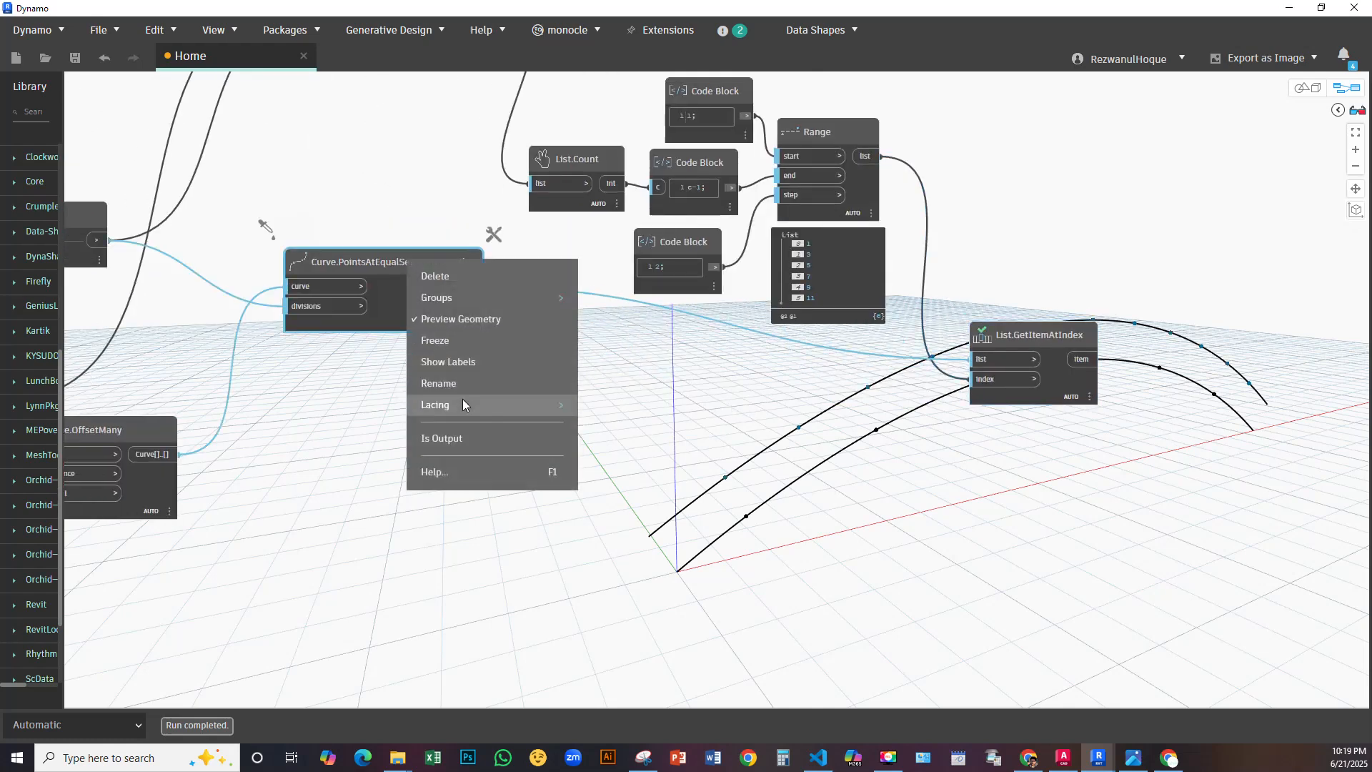
left_click(455, 314)
Highlight the copied List.GetItemAtIndex's points in the 3D preview and expand its output list
middle_click_drag(946, 492, 369, 469)
left_click(491, 366)
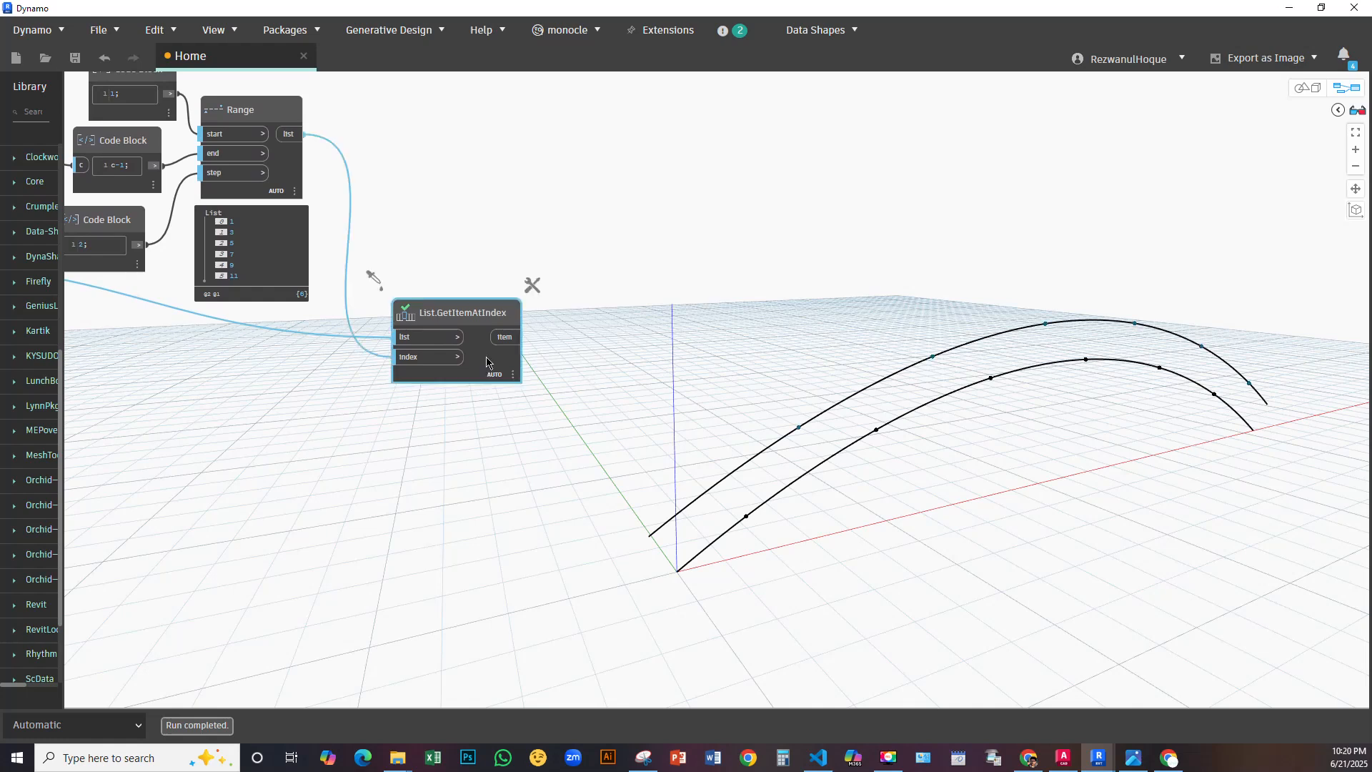
mouse_move(509, 398)
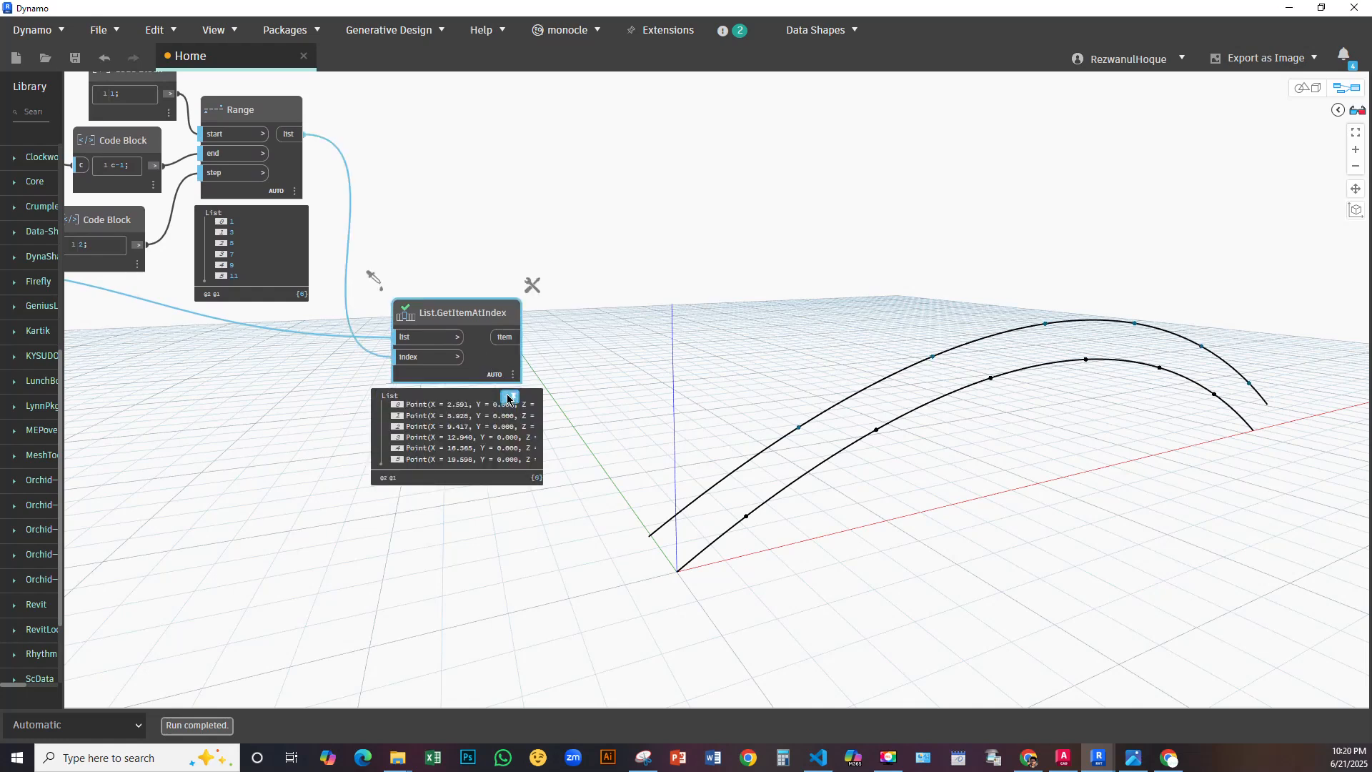
Add a Line.ByStartPointEndPoint node in the empty canvas area to the right of the even number group
scroll(507, 399, "up", 3)
scroll(507, 398, "down", 5)
middle_click_drag(565, 261, 559, 444)
scroll(534, 331, "up", 4)
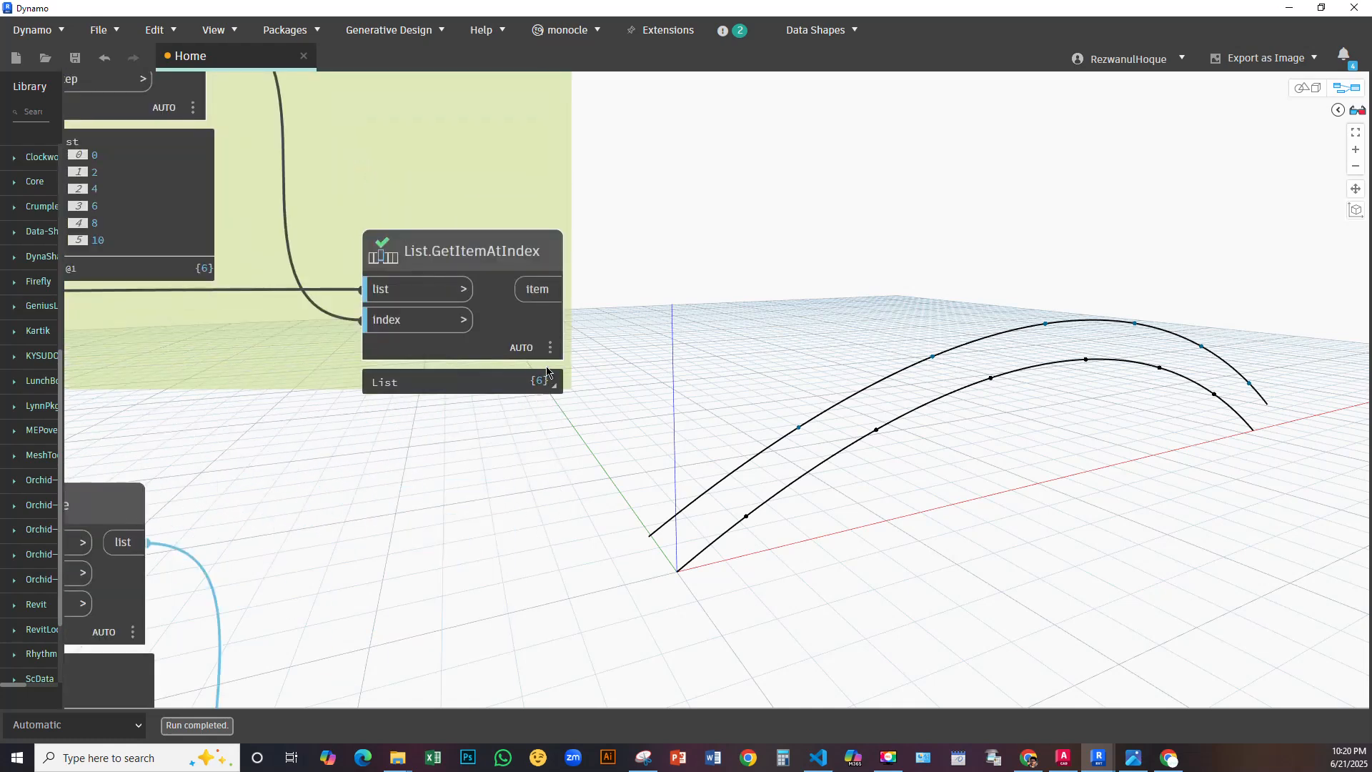
mouse_move(551, 384)
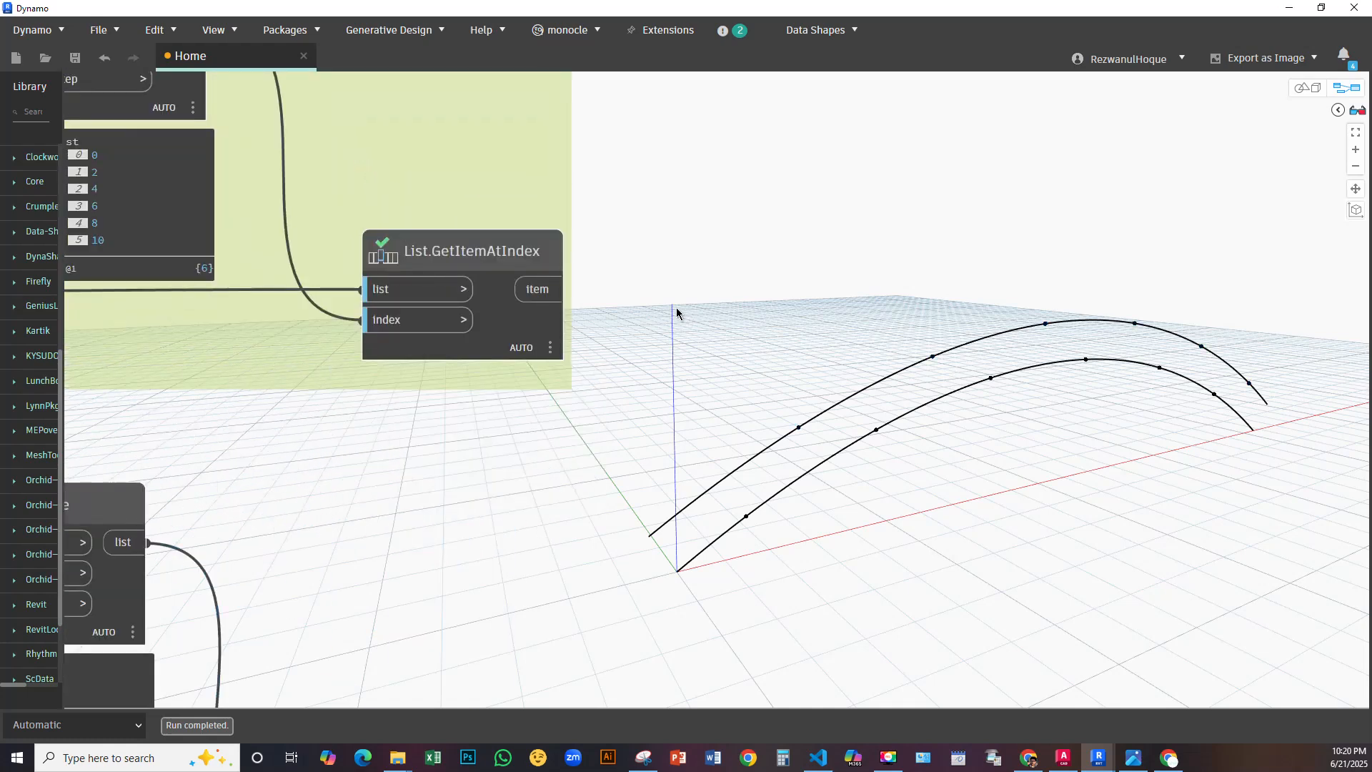
scroll(686, 315, "down", 5)
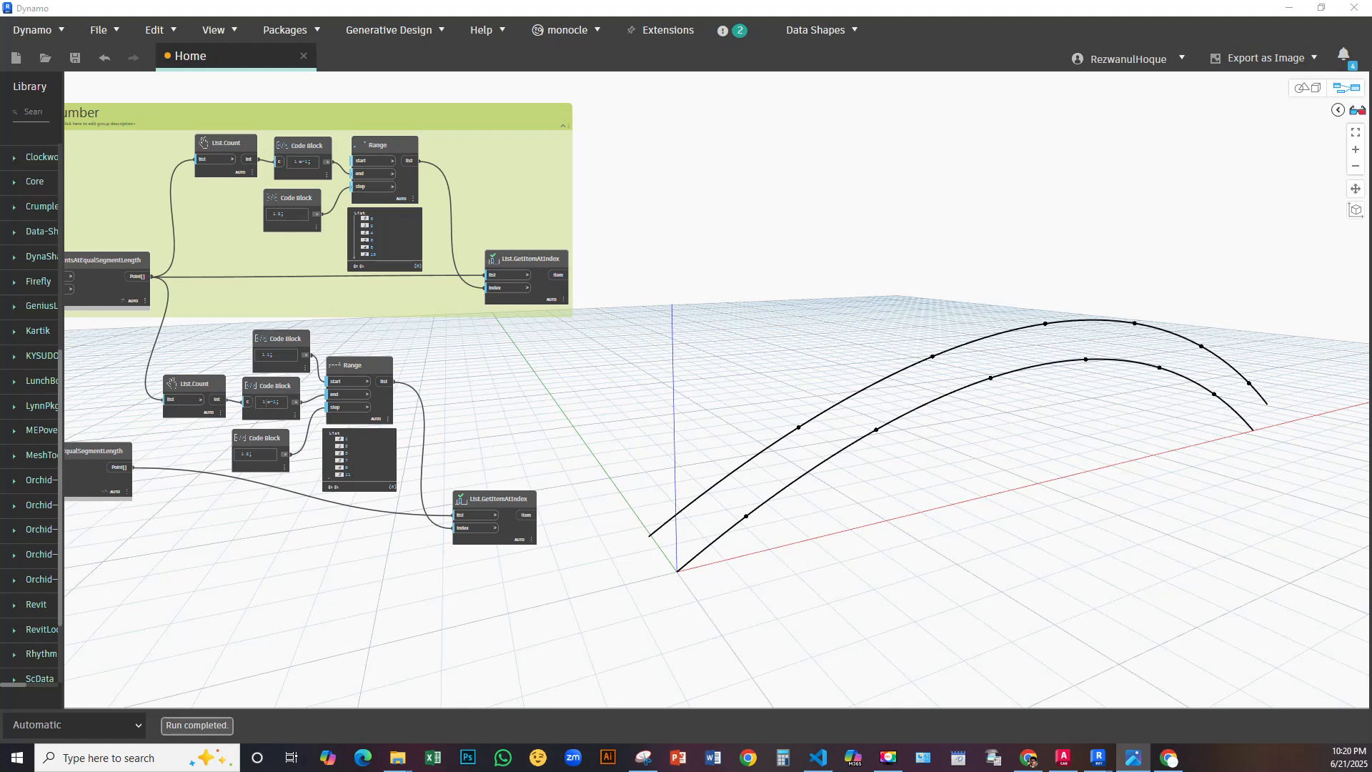
right_click_drag(667, 256, 632, 305)
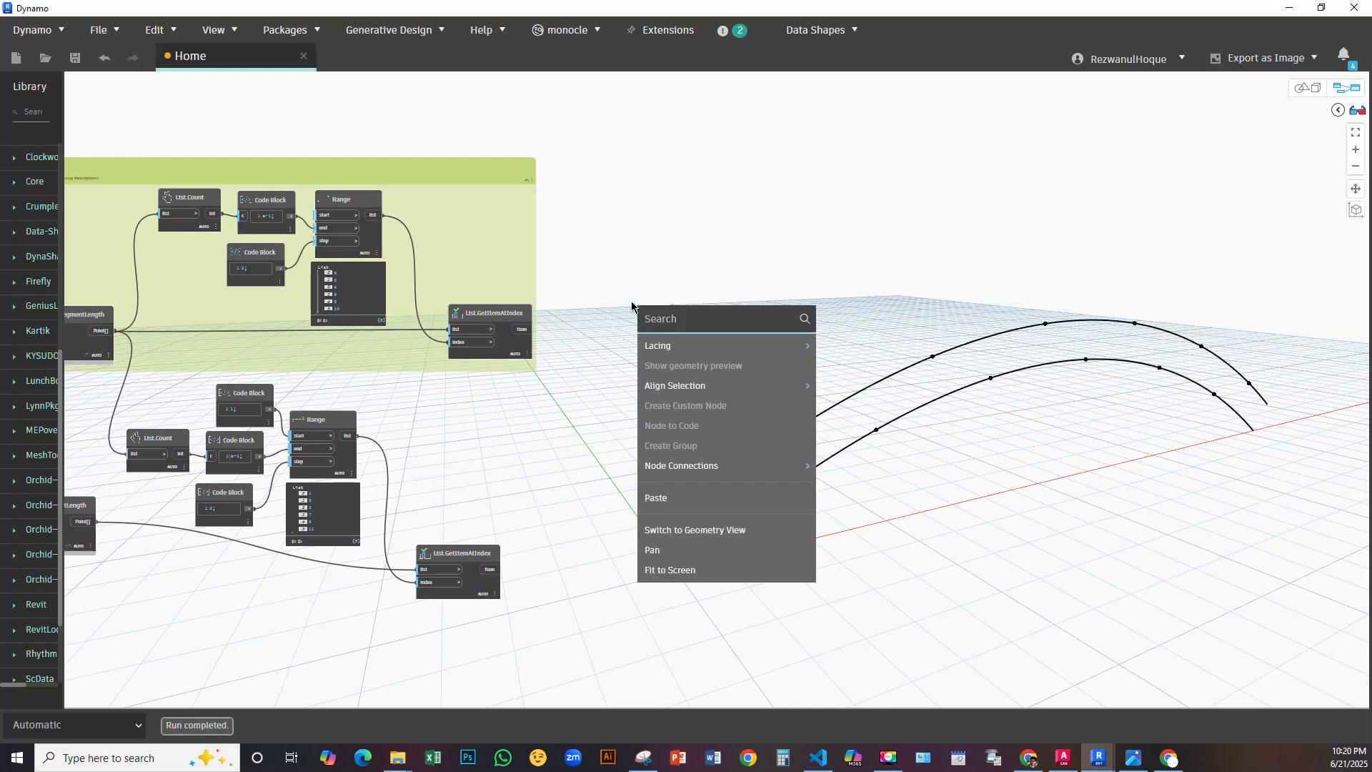
type("line.by")
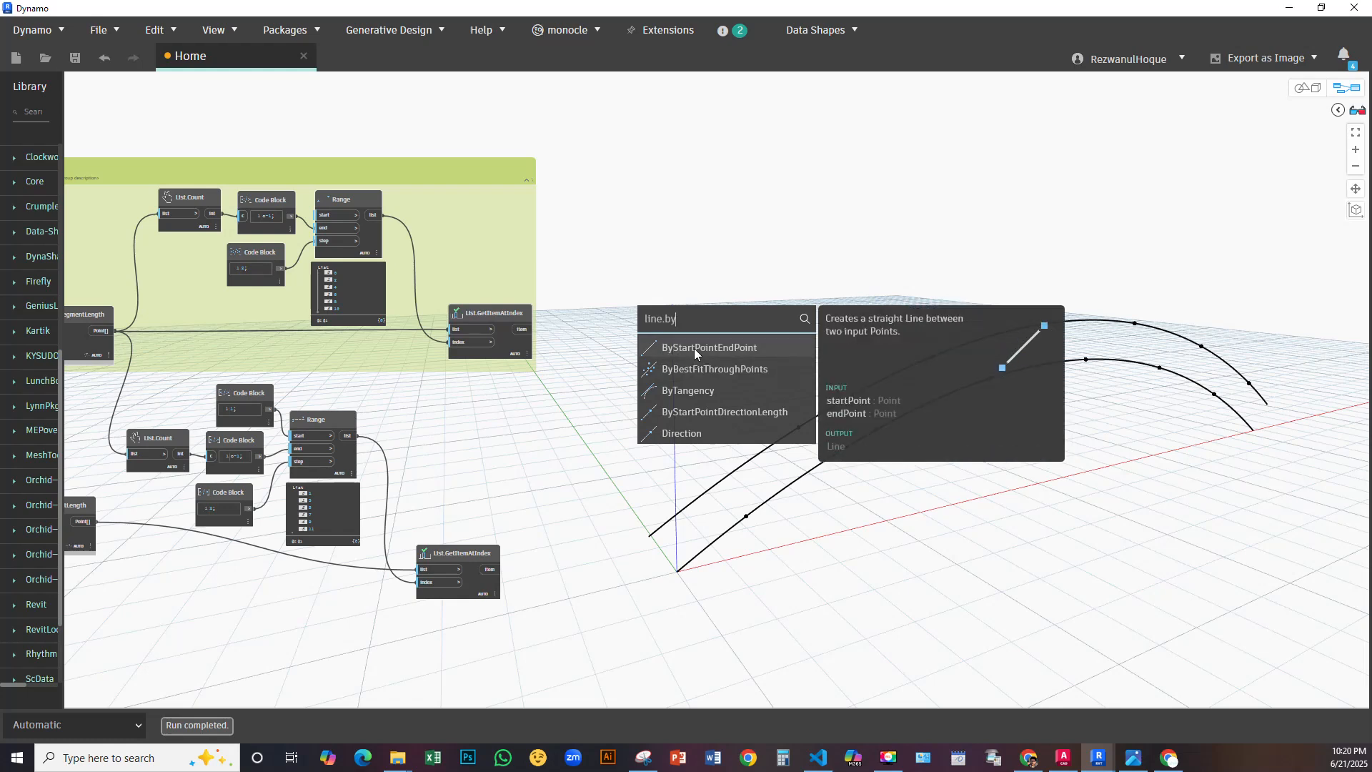
left_click(695, 351)
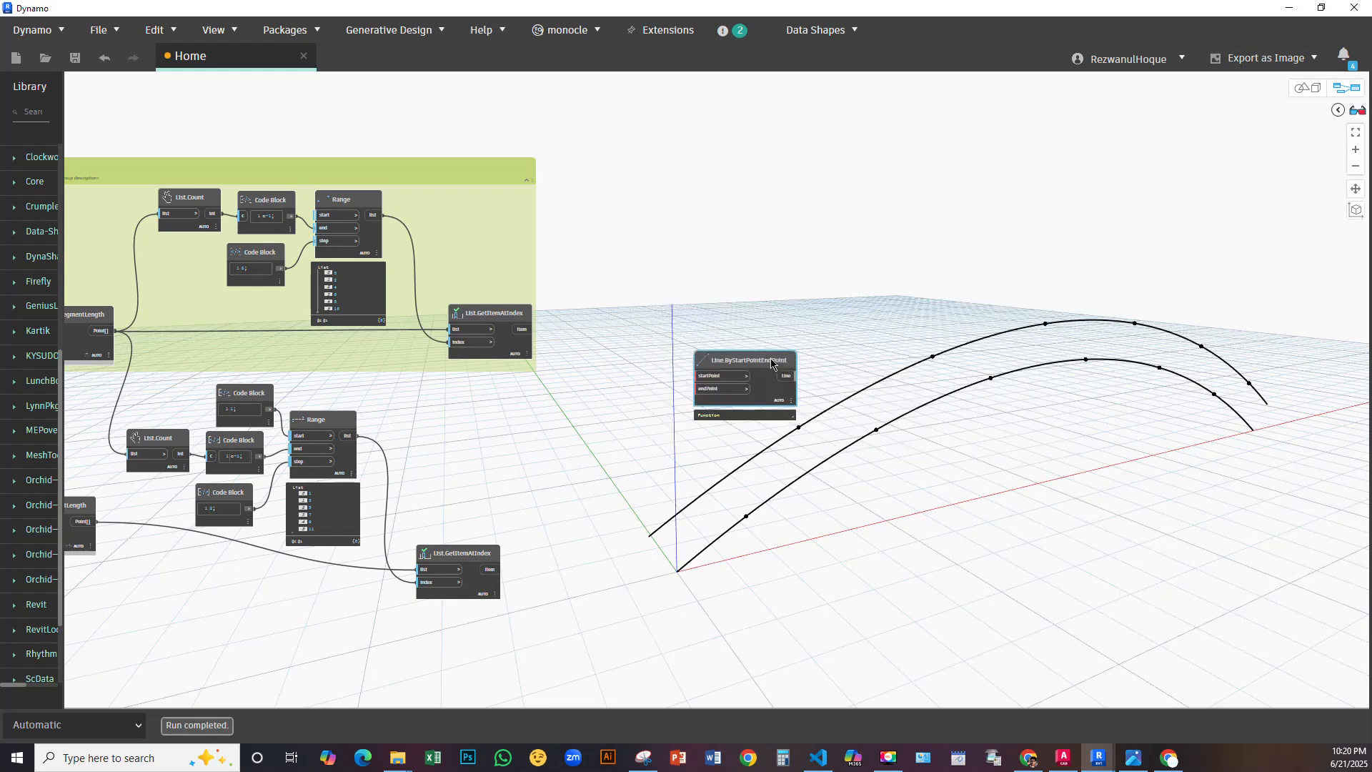
left_click_drag(778, 363, 719, 274)
Connect the upper Curve.PointsAtEqualSegmentLength points output to the line node's startPoint and the lower one's points output to its endPoint
left_click(657, 374)
left_click(517, 323)
mouse_move(517, 323)
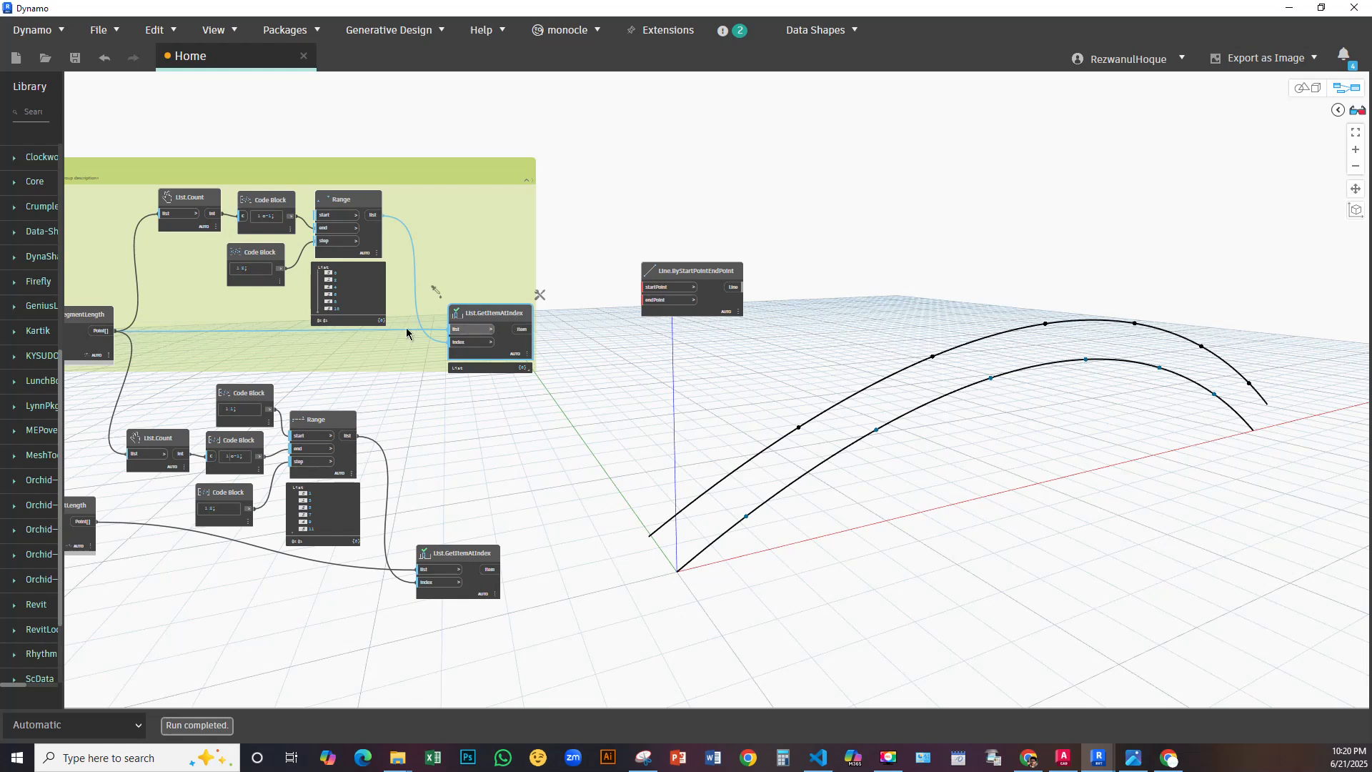
middle_click_drag(452, 401, 570, 374)
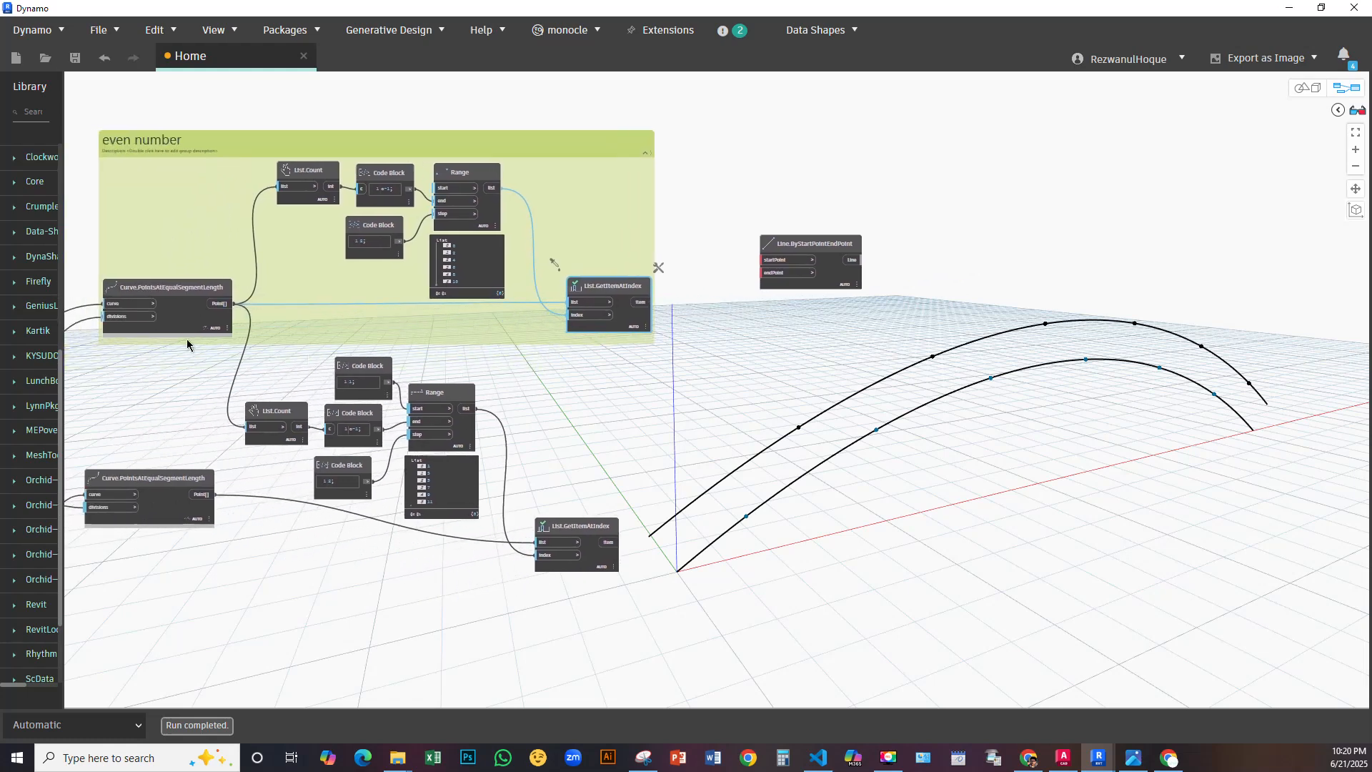
left_click(223, 303)
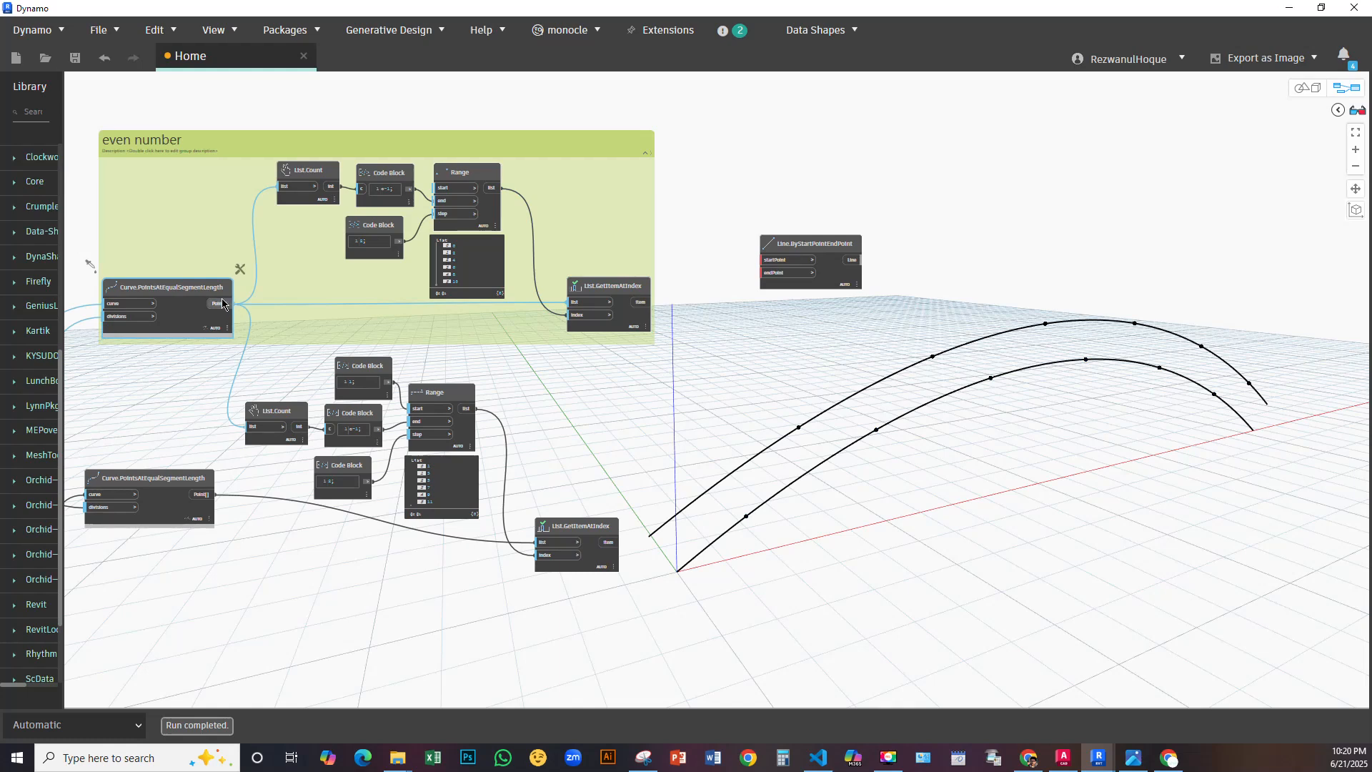
left_click_drag(223, 303, 762, 259)
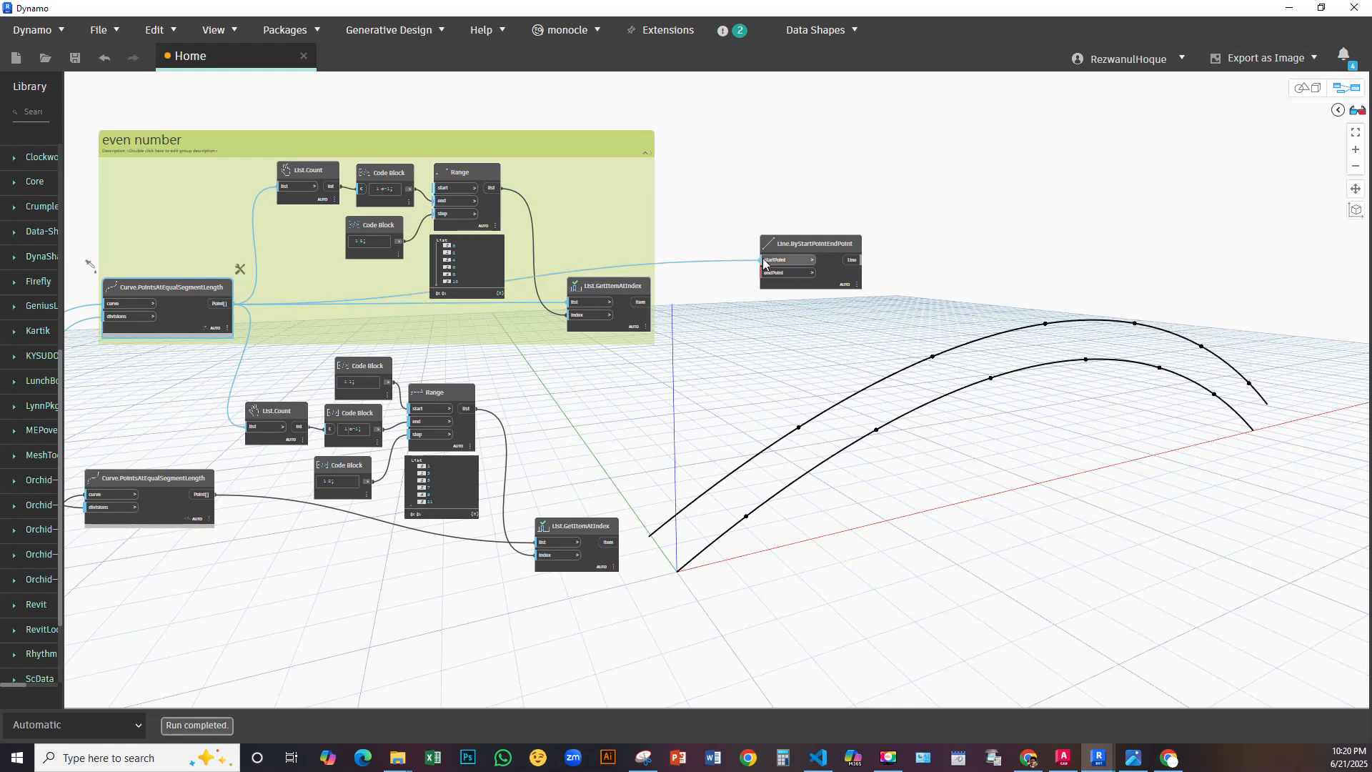
left_click_drag(202, 494, 767, 273)
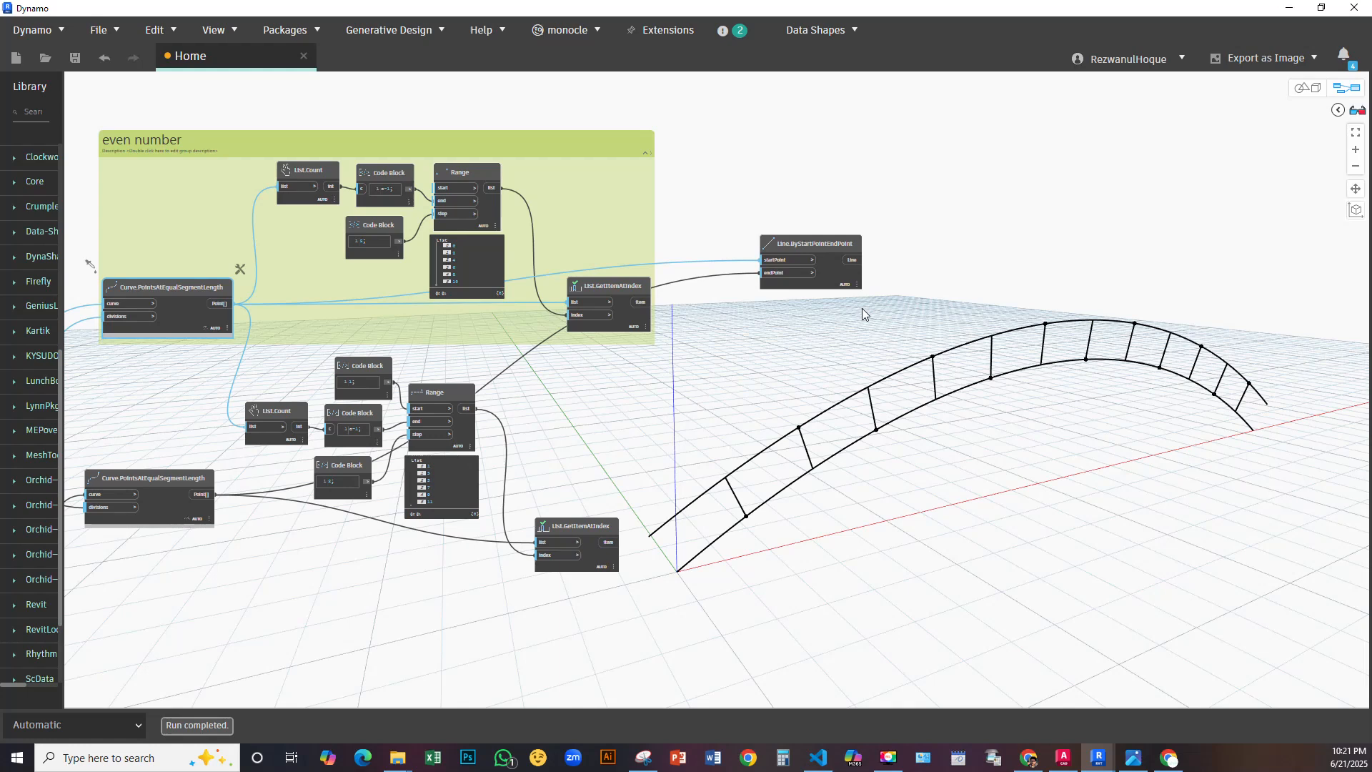
Move the Line.ByStartPointEndPoint node slightly upward, duplicate it, and place the copy below the original
left_click_drag(836, 274, 835, 227)
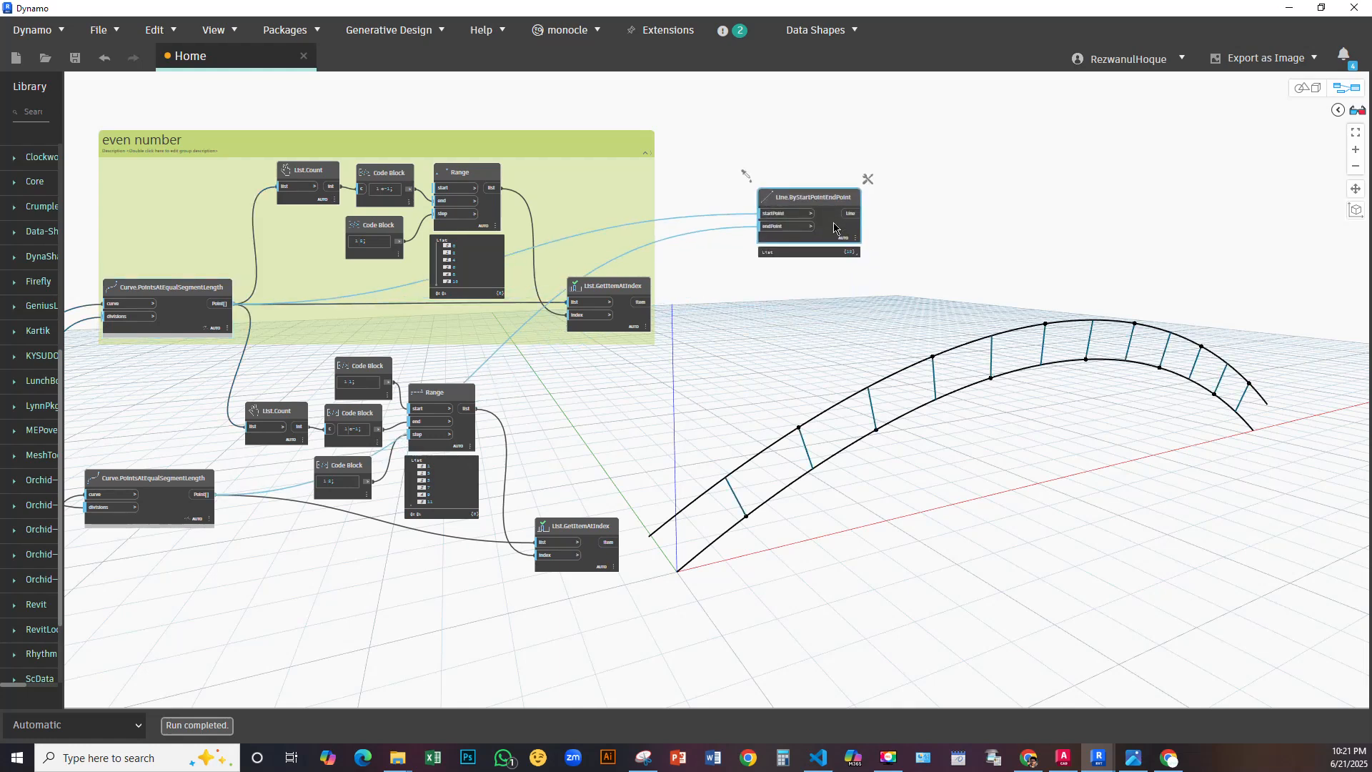
key("ctrl+c")
key("ctrl+v")
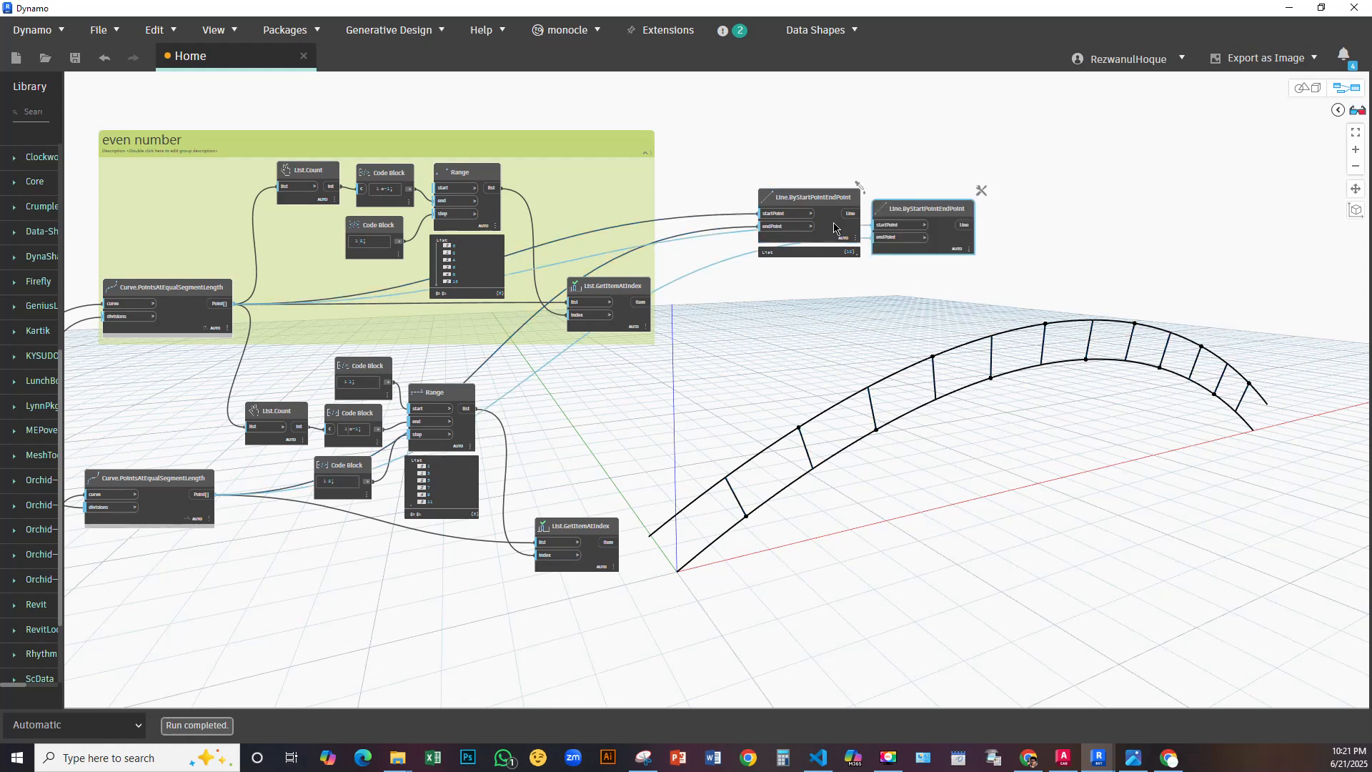
left_click_drag(929, 216, 903, 257)
left_click_drag(847, 333, 822, 382)
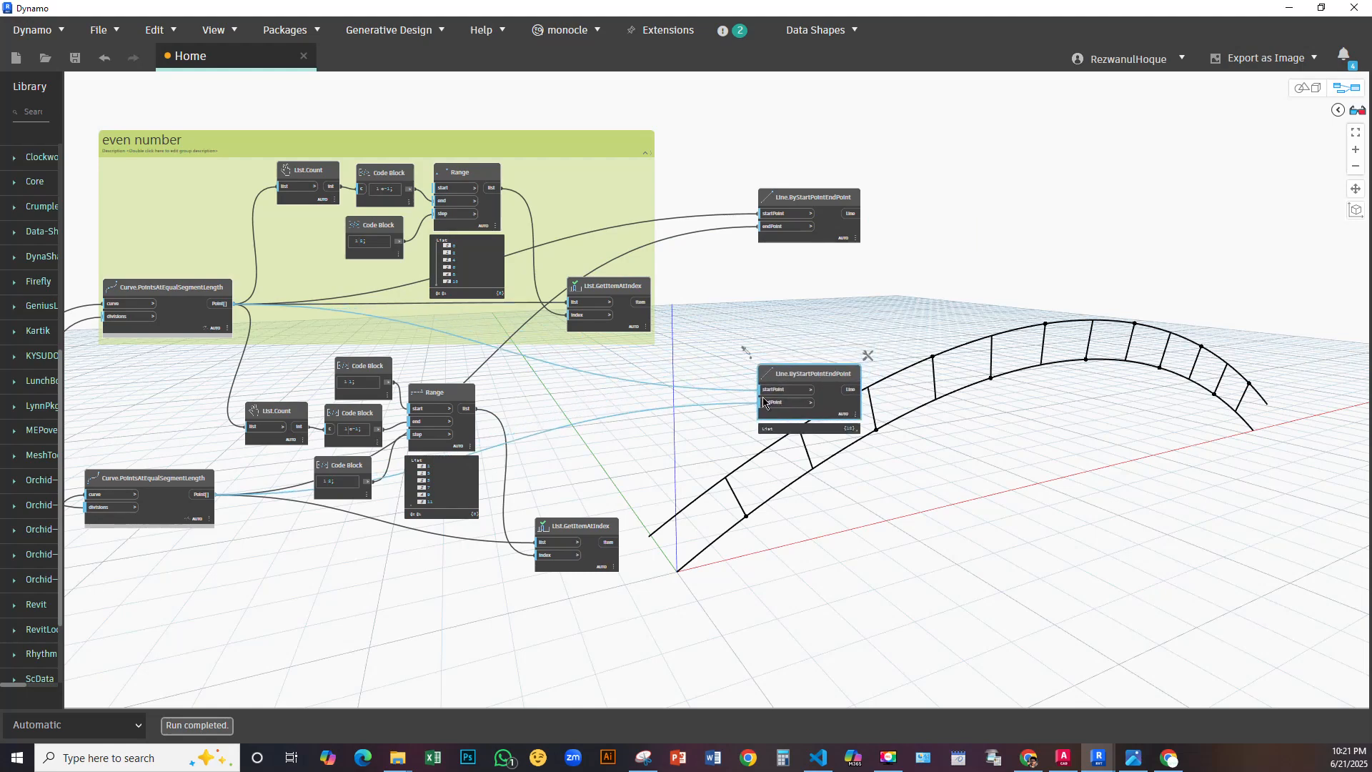
Rewire the copied line node with the even group's List.GetItemAtIndex item as startPoint and the lower List.GetItemAtIndex item as endPoint
scroll(664, 360, "up", 3)
middle_click_drag(647, 391, 726, 255)
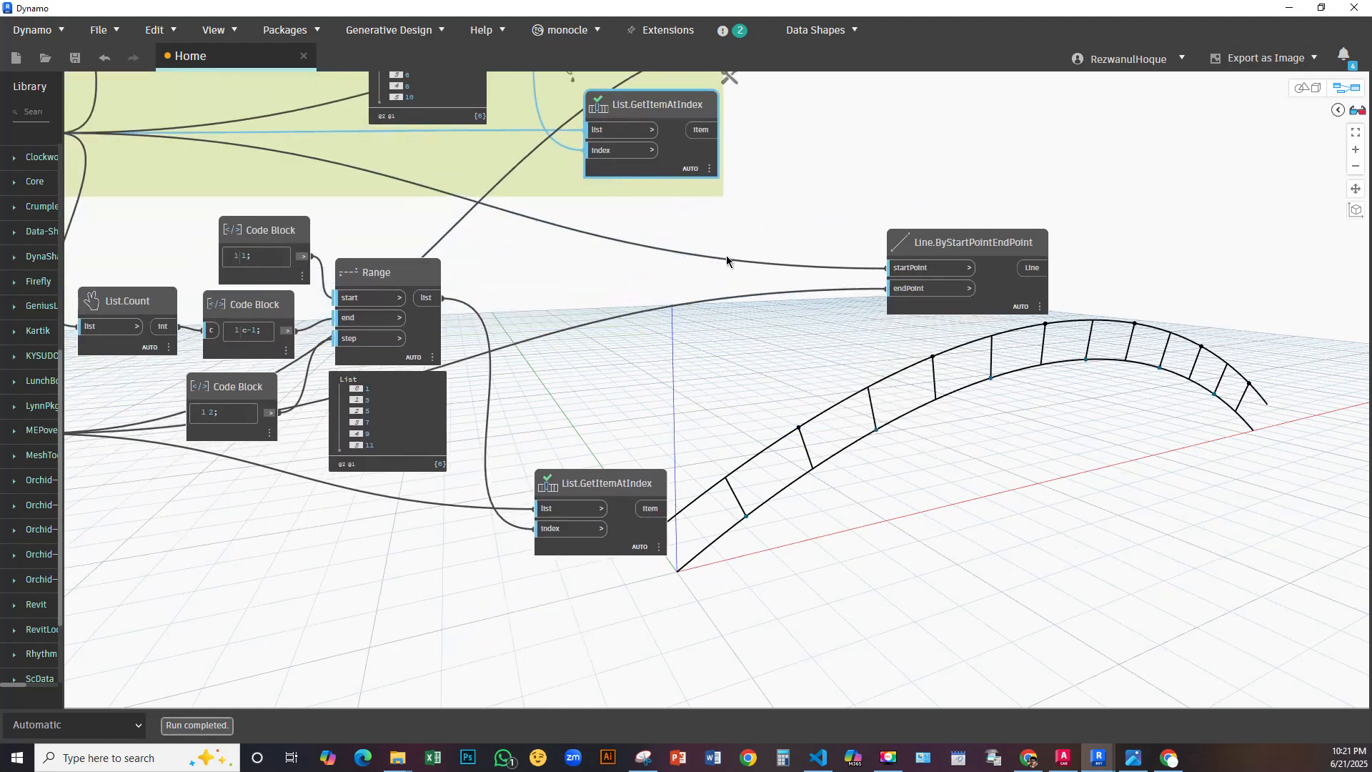
middle_click_drag(687, 182, 651, 240)
left_click(675, 187)
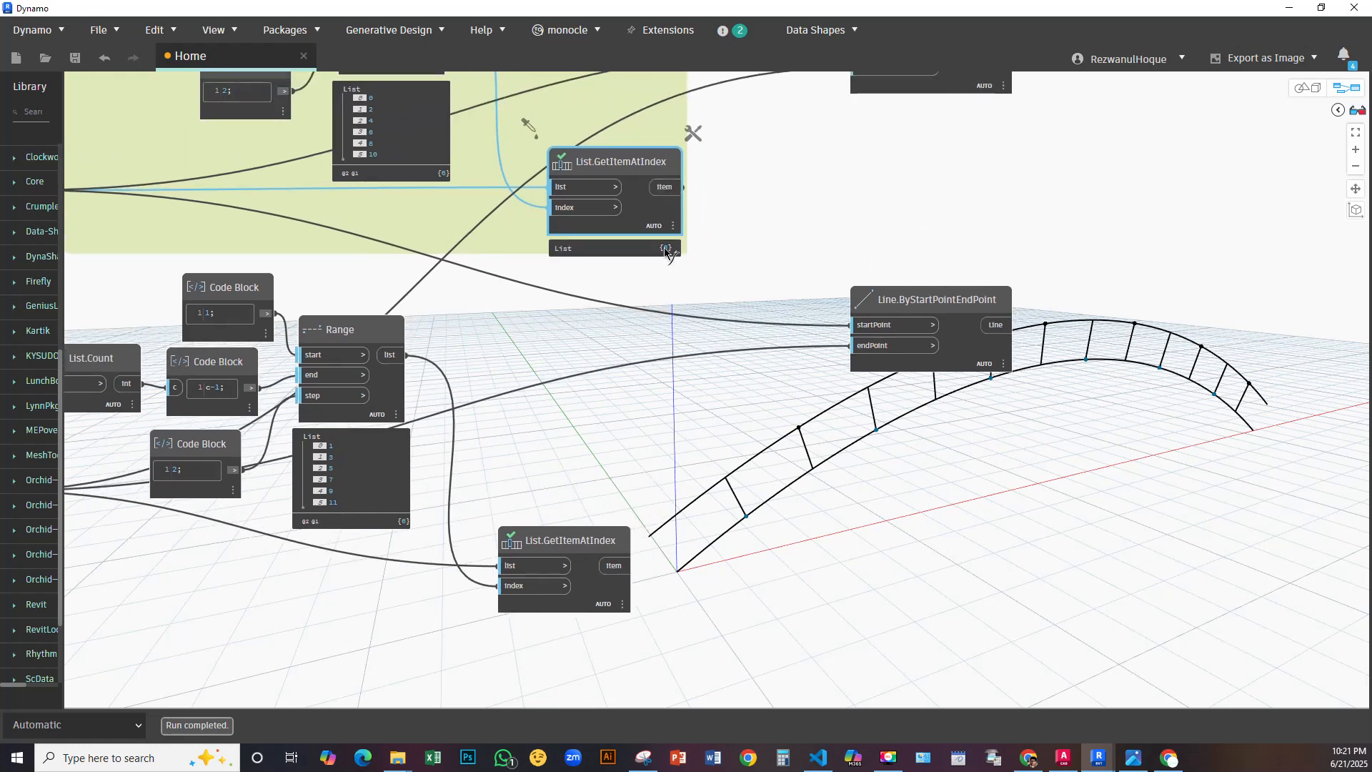
left_click(854, 325)
left_click(621, 565)
left_click(854, 346)
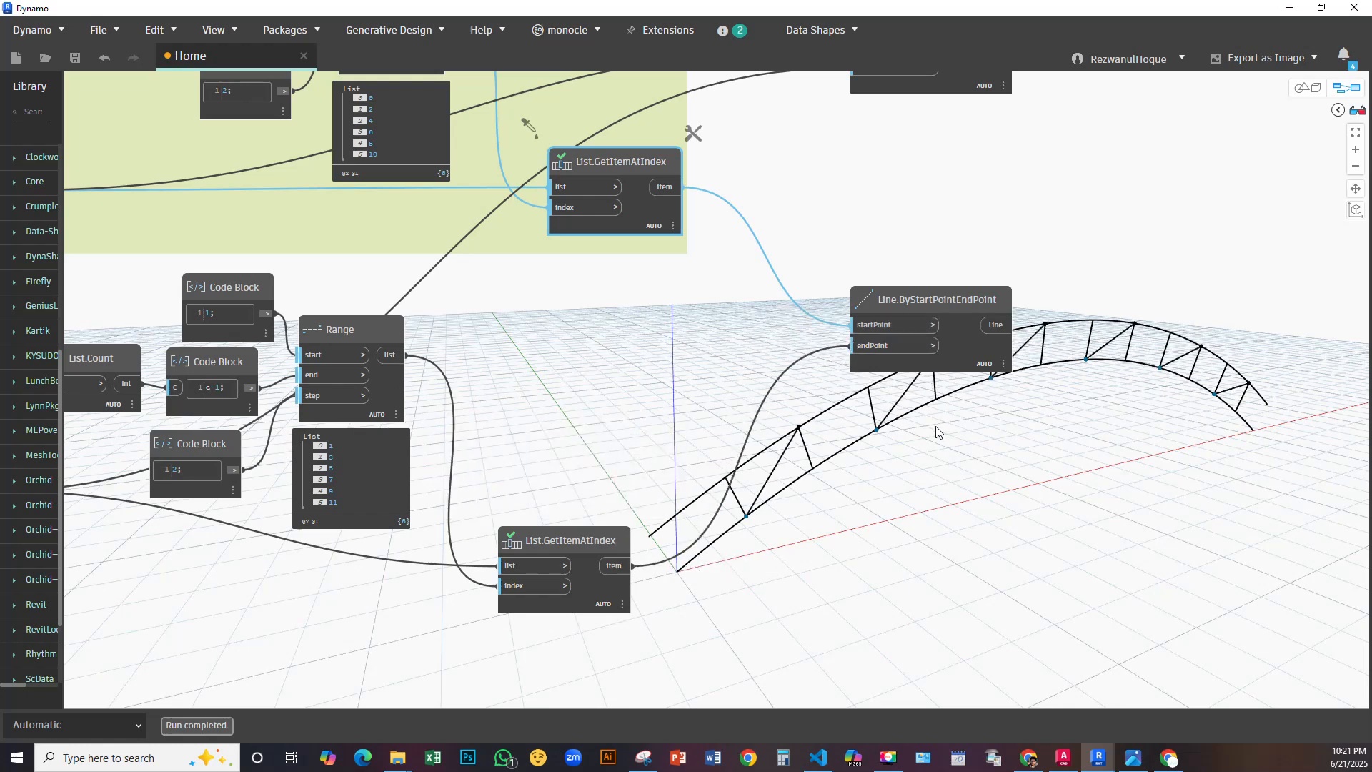
Move the lower Line.ByStartPointEndPoint node and the lower List.GetItemAtIndex node slightly upward to tidy the graph
middle_click_drag(940, 428, 781, 331)
scroll(702, 349, "down", 3)
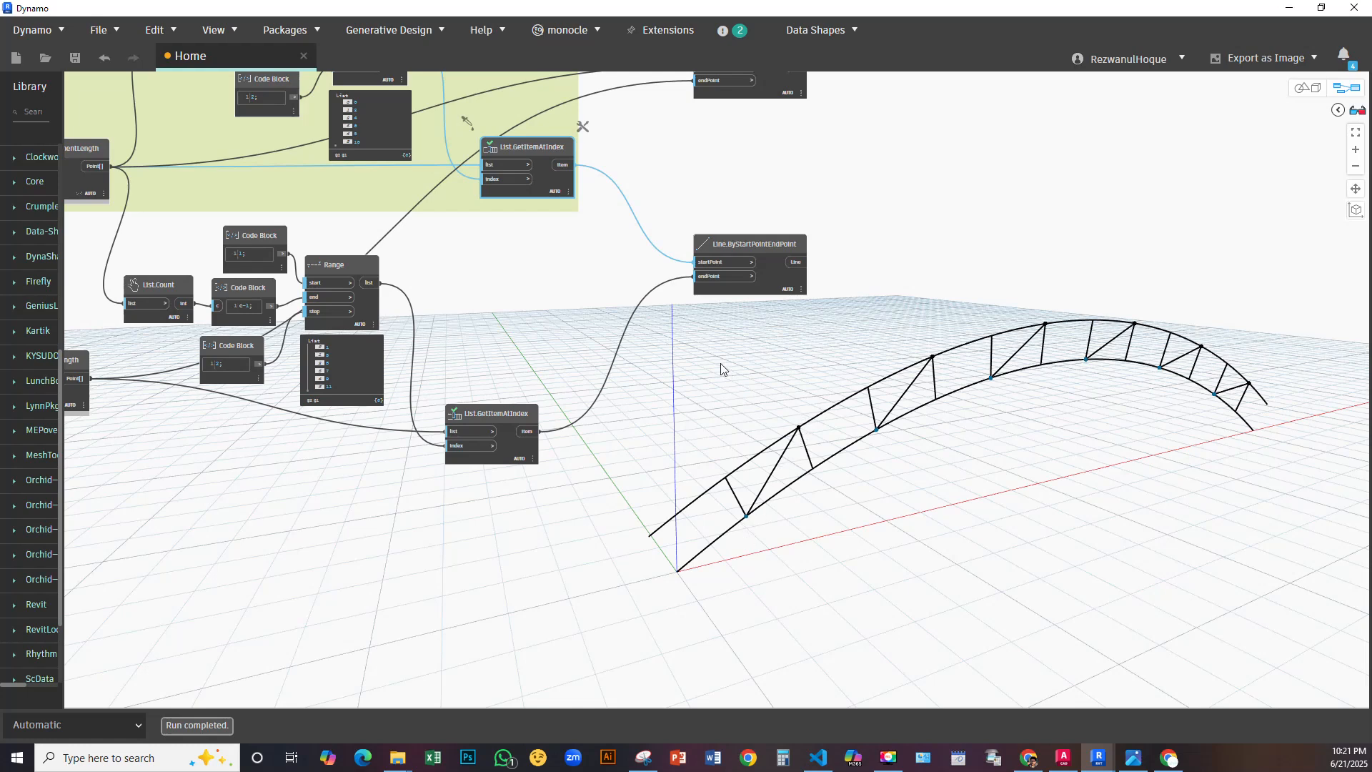
scroll(722, 371, "down", 2)
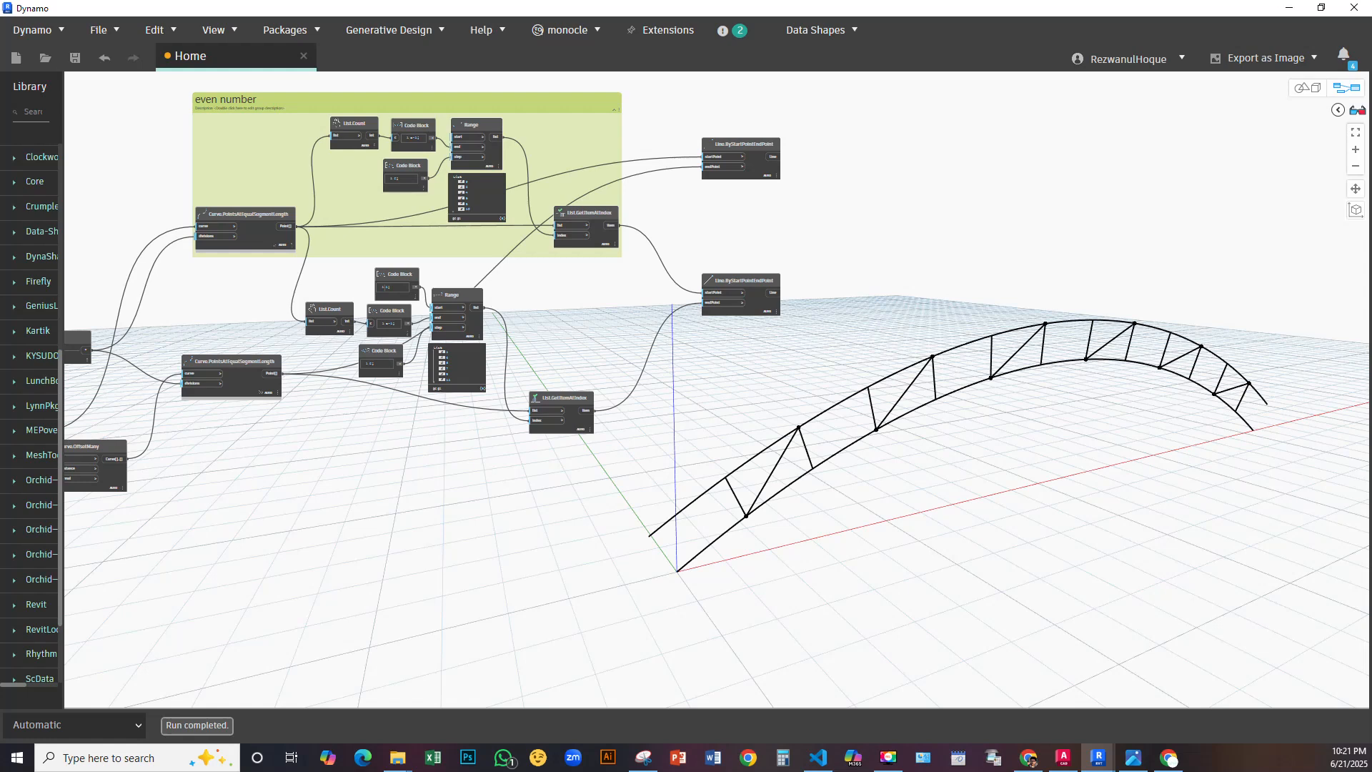
key("alt+Tab")
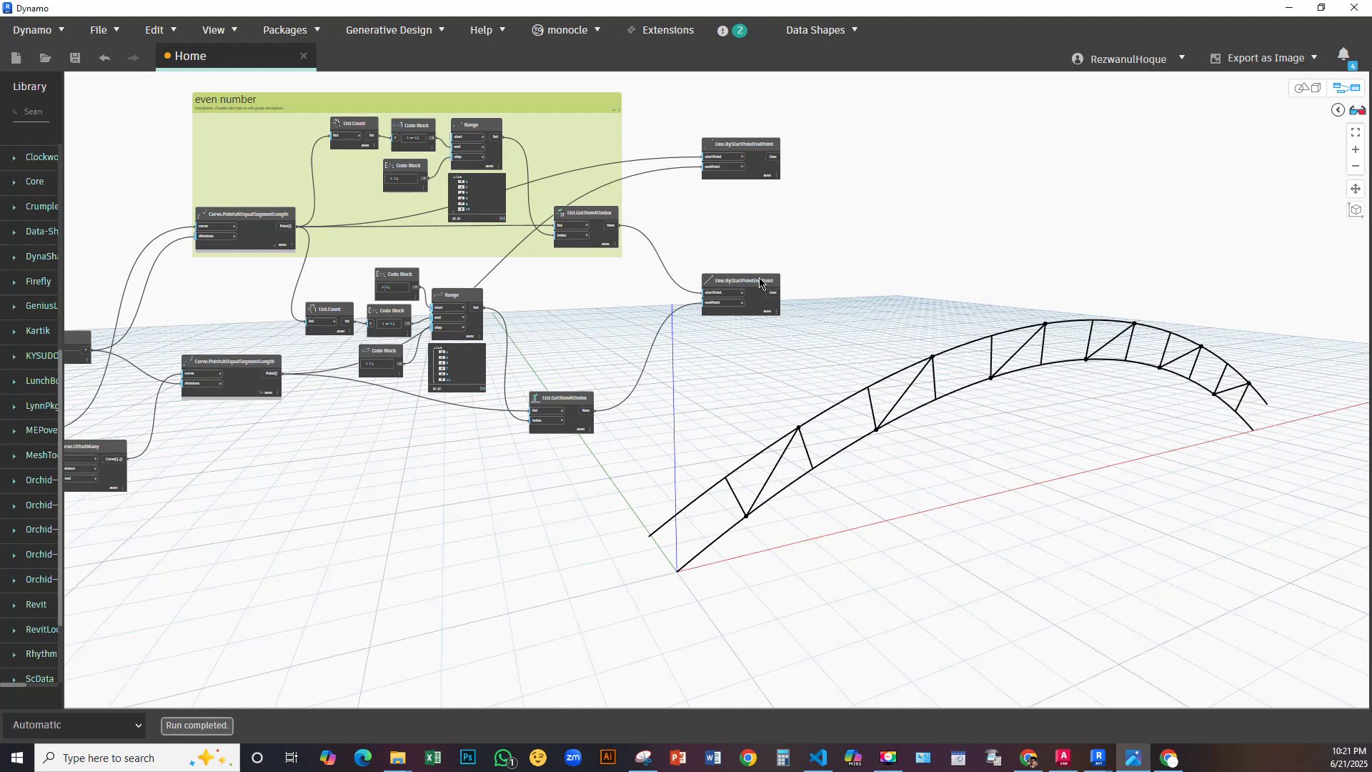
left_click_drag(762, 283, 768, 268)
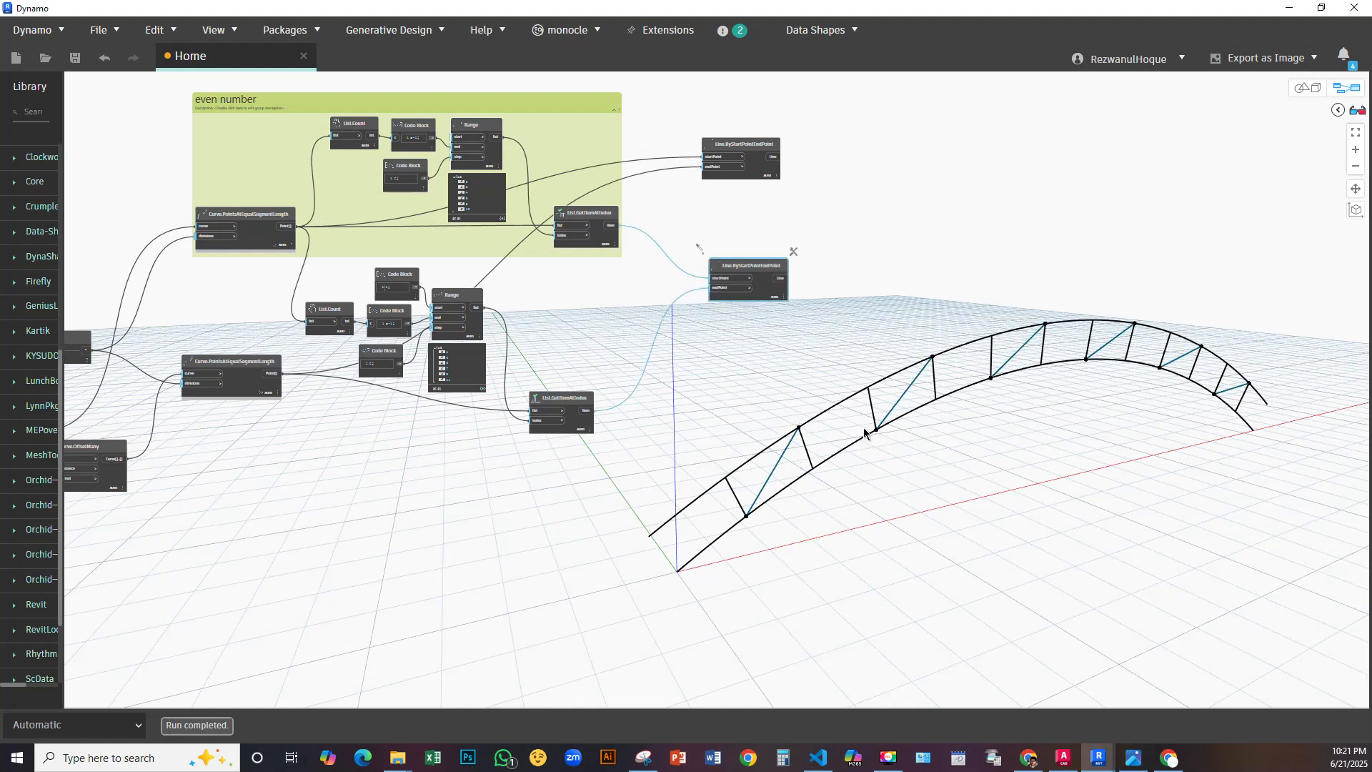
middle_click_drag(595, 399, 692, 394)
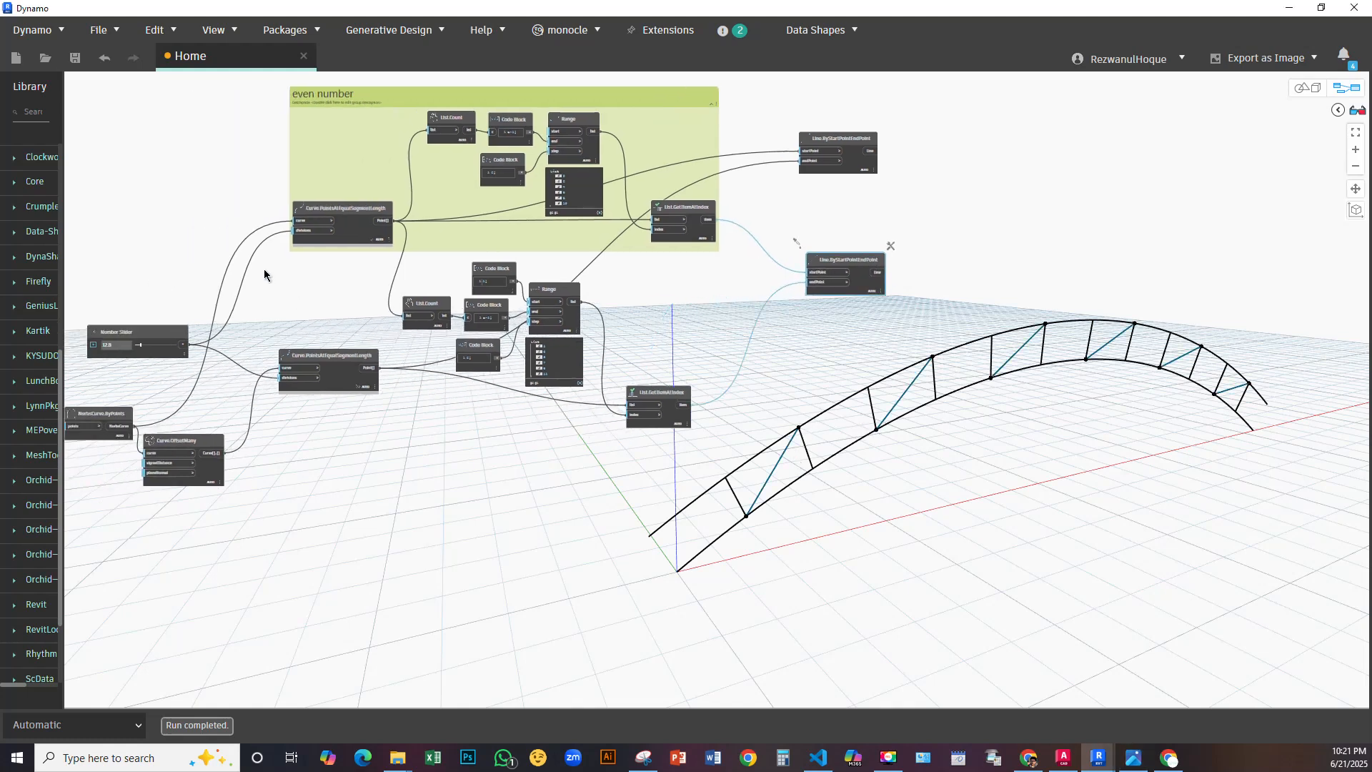
left_click_drag(658, 393, 665, 355)
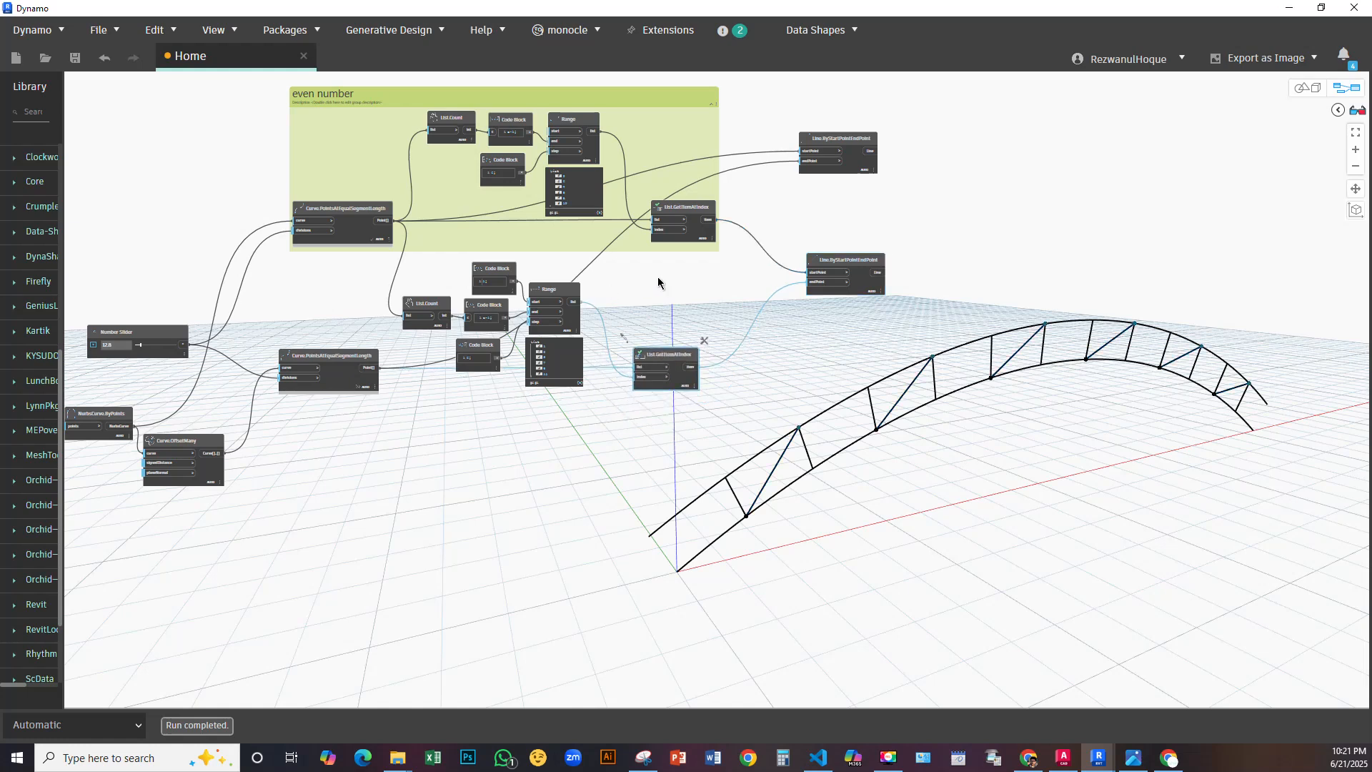
Group the lower Curve.PointsAtEqualSegmentLength, List.Count, code block, Range and List.GetItemAtIndex nodes, and shift the group slightly down and right
left_click_drag(707, 274, 294, 460)
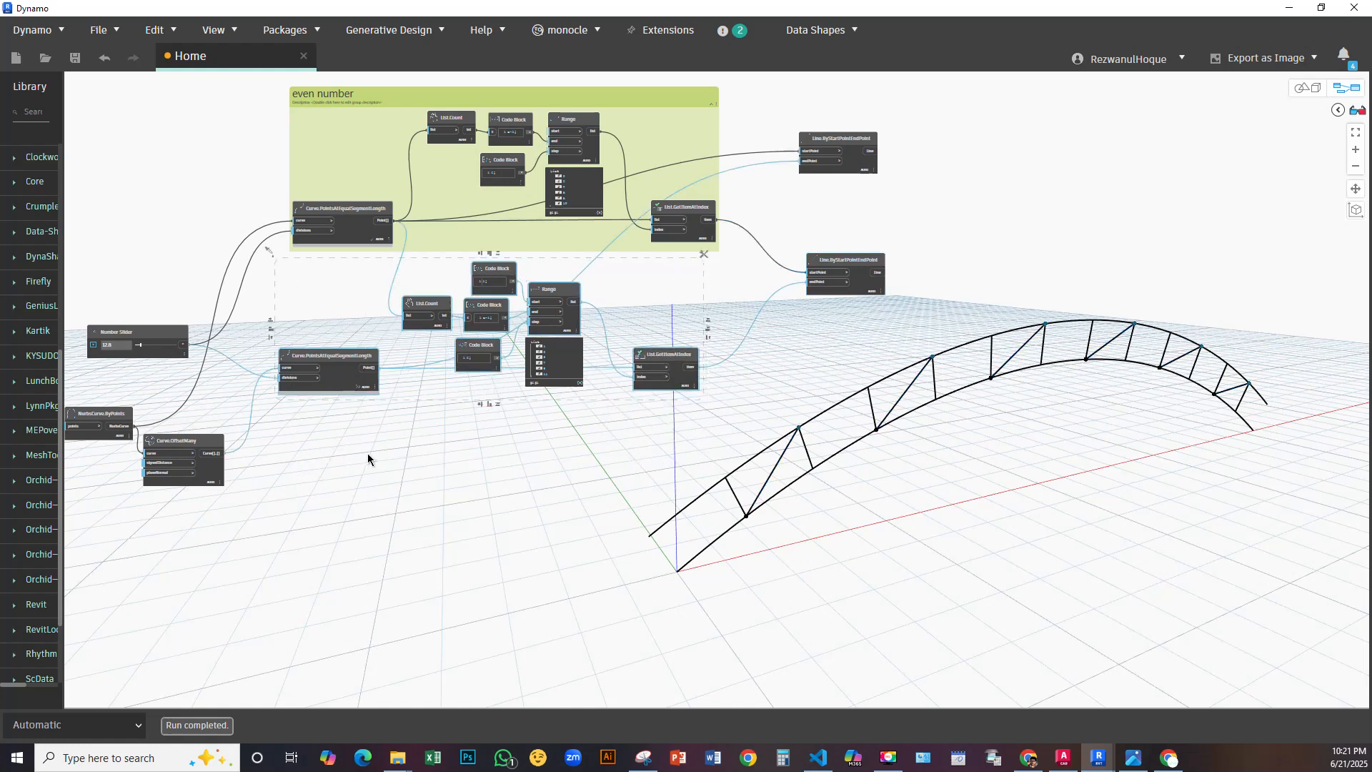
right_click(371, 460)
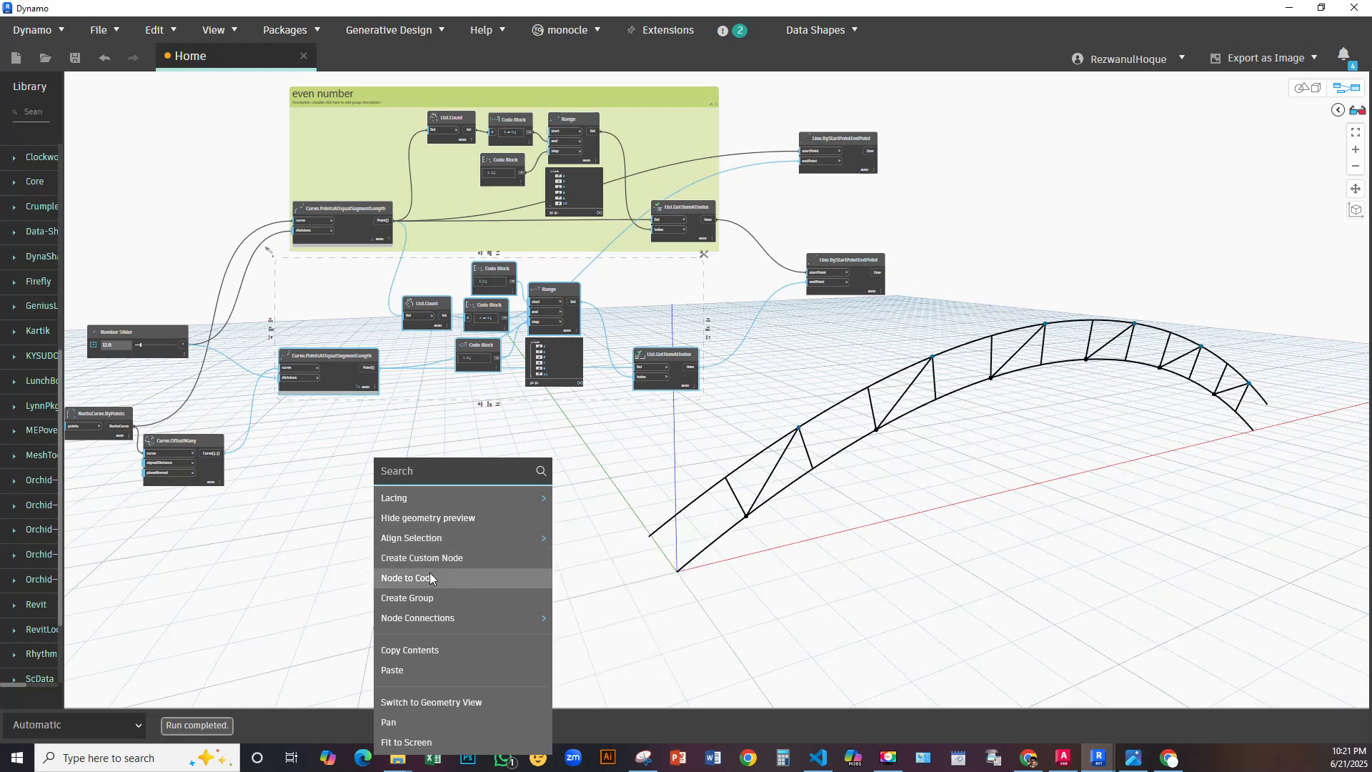
left_click(429, 600)
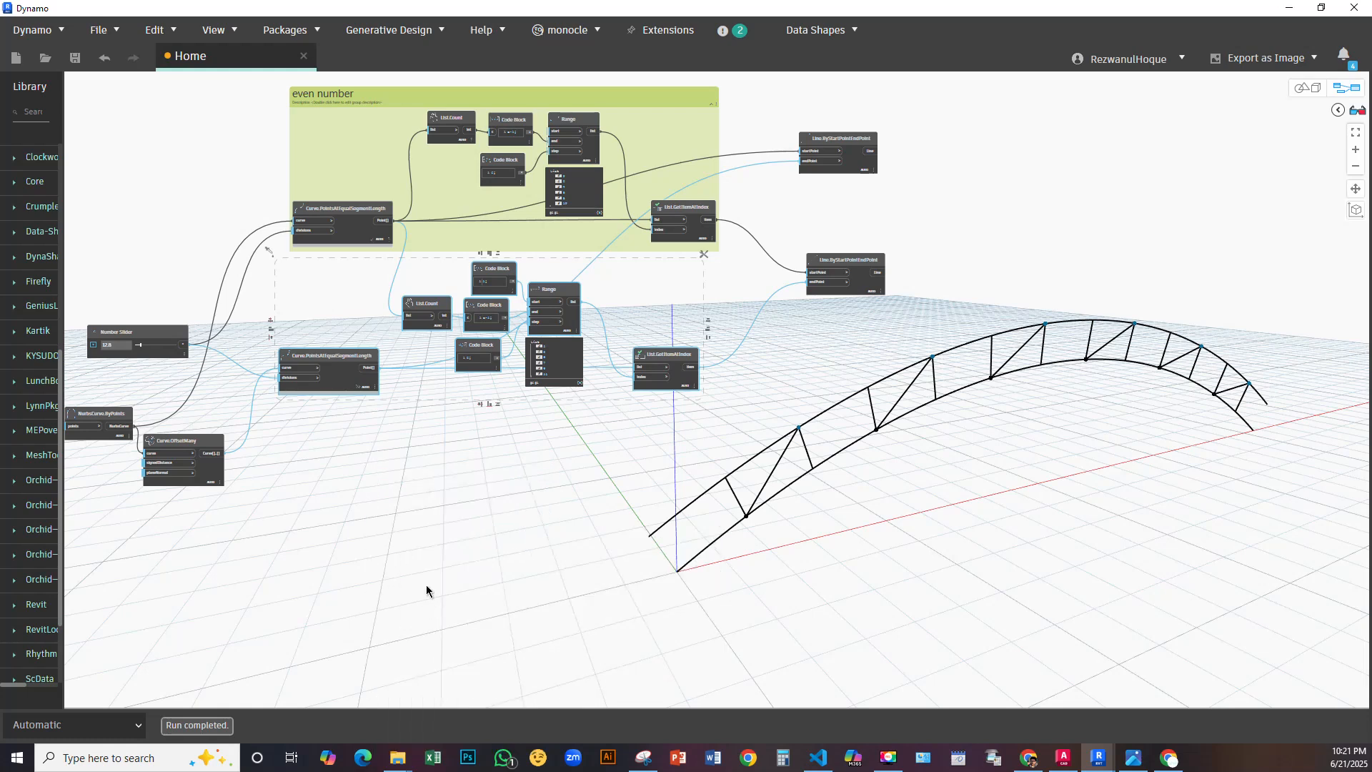
left_click_drag(622, 292, 650, 326)
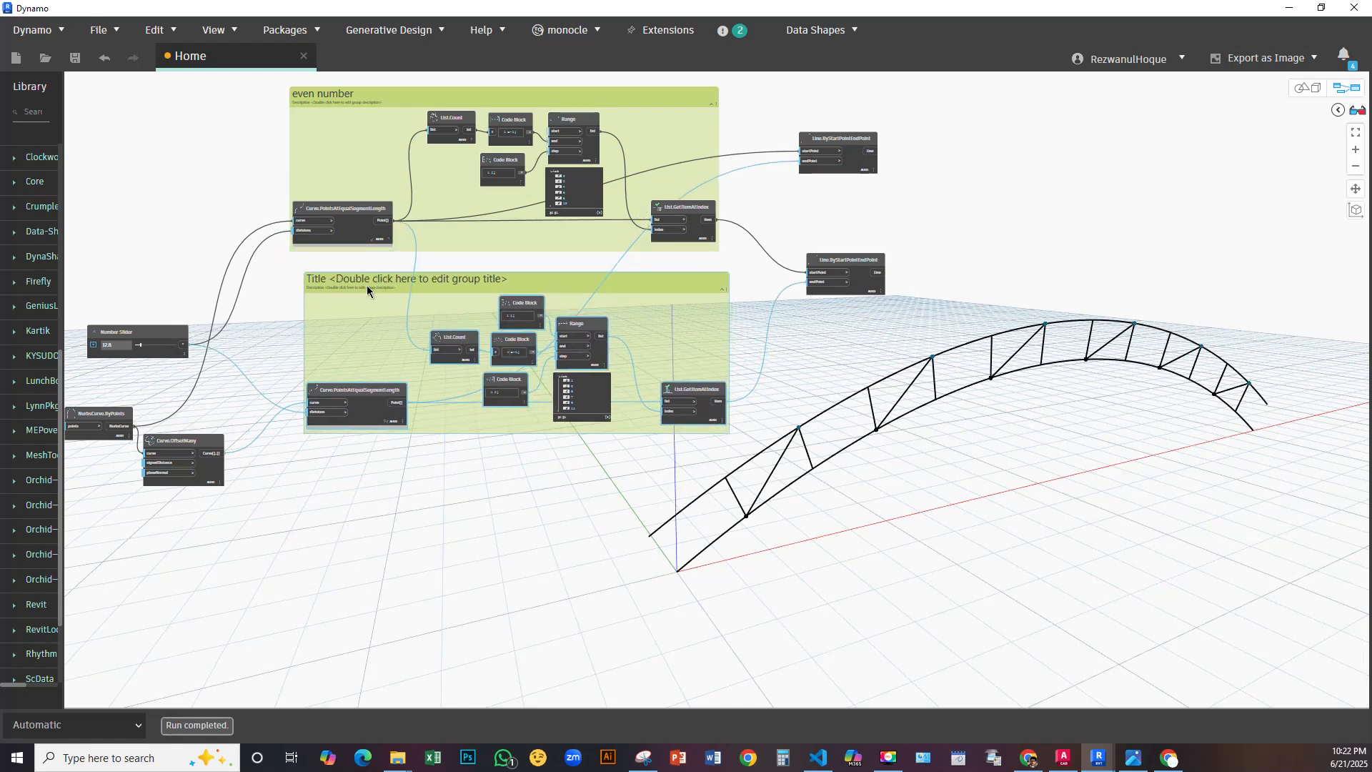
Title the new lower node group "odd number"
double_click(360, 280)
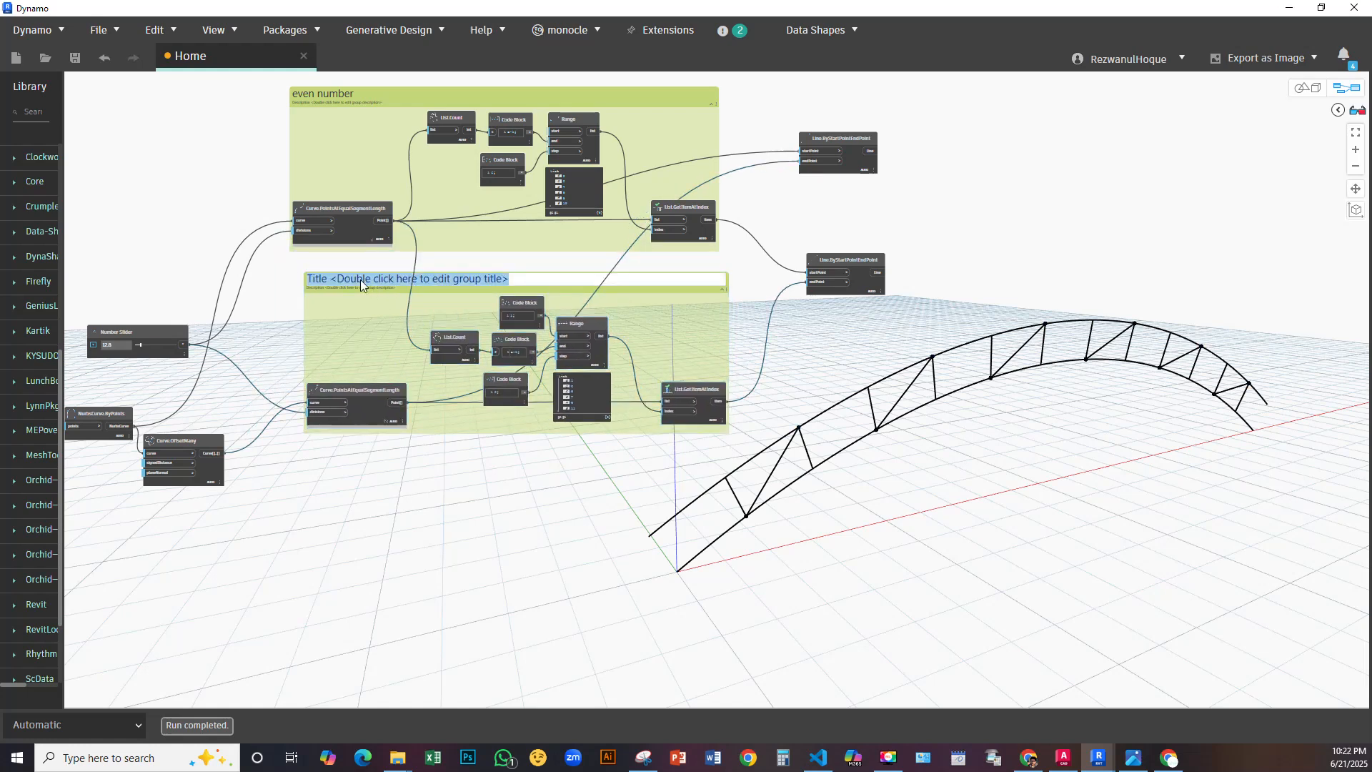
type("odd number")
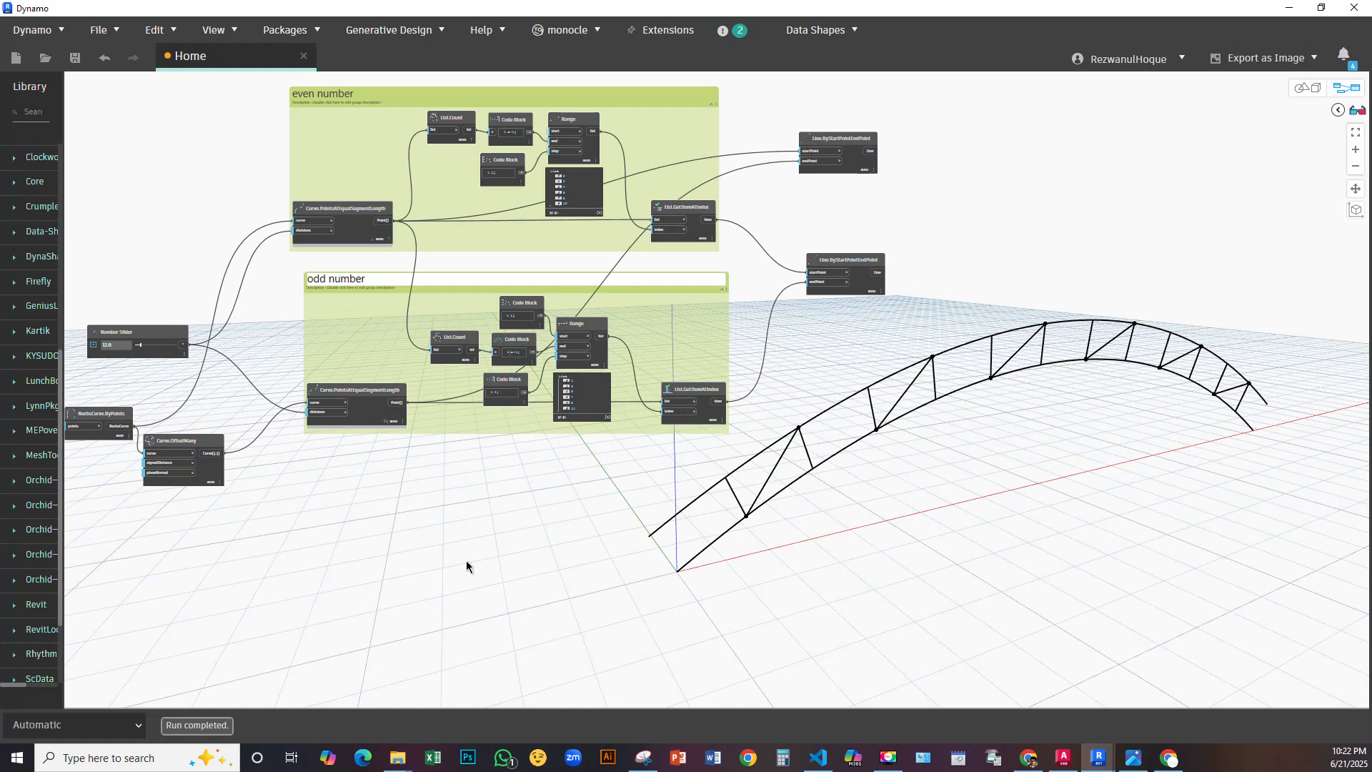
left_click(466, 556)
Save the graph to the Desktop as a Dynamo workspace named "truss demo"
scroll(494, 529, "down", 5)
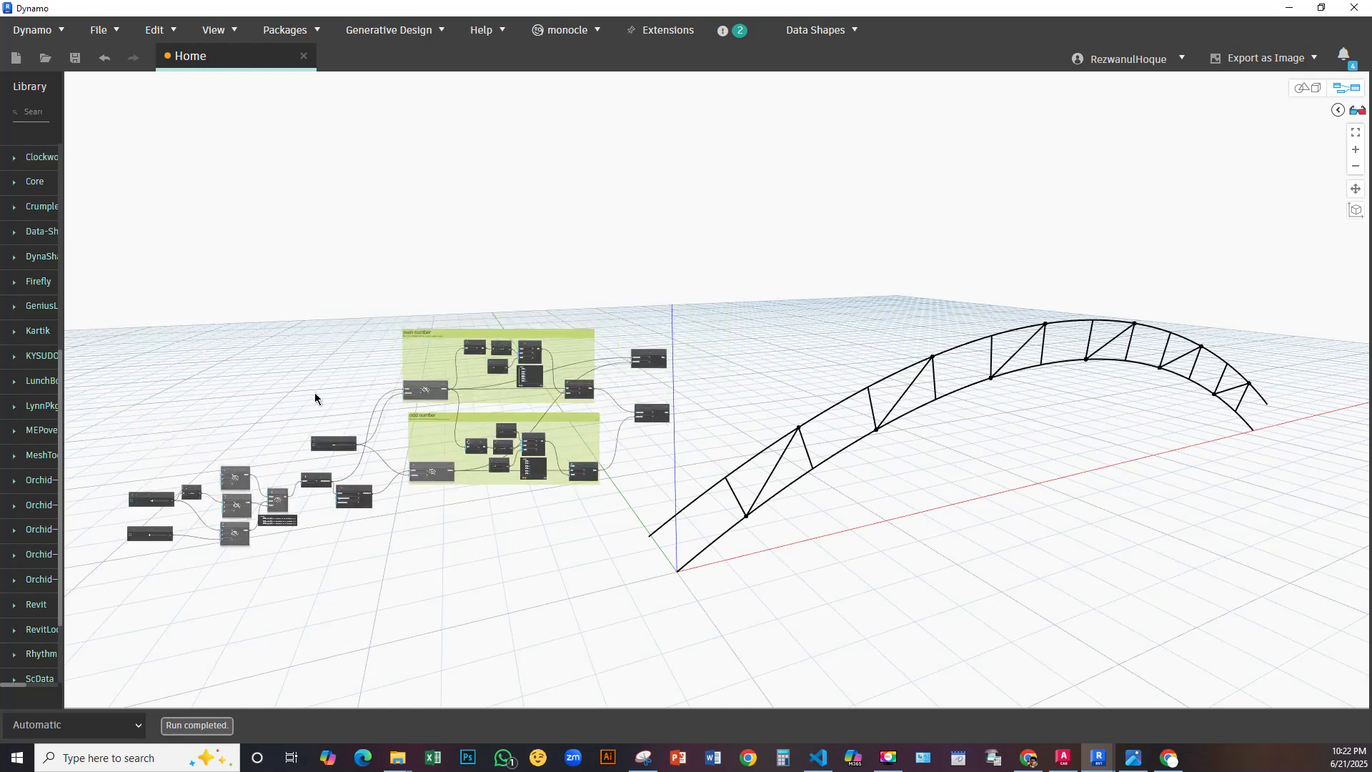
left_click(75, 58)
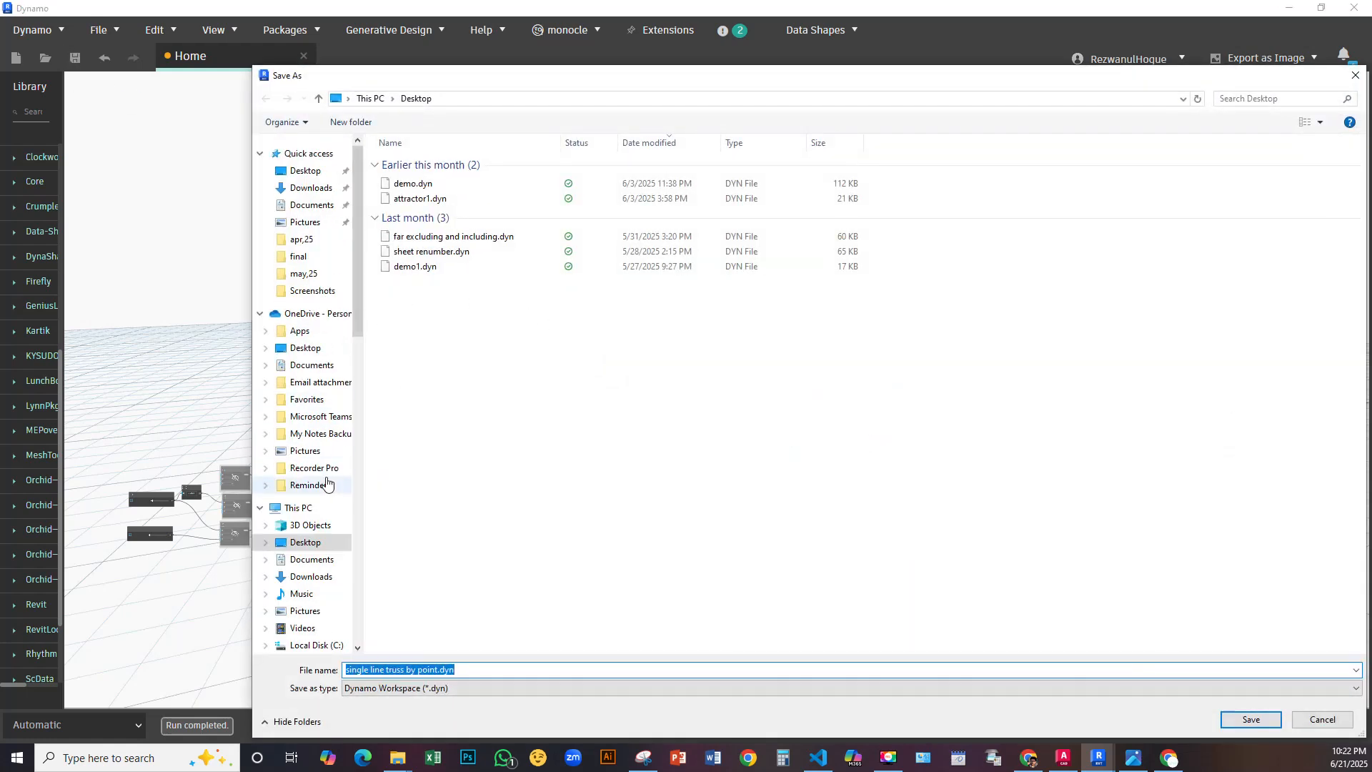
left_click(315, 551)
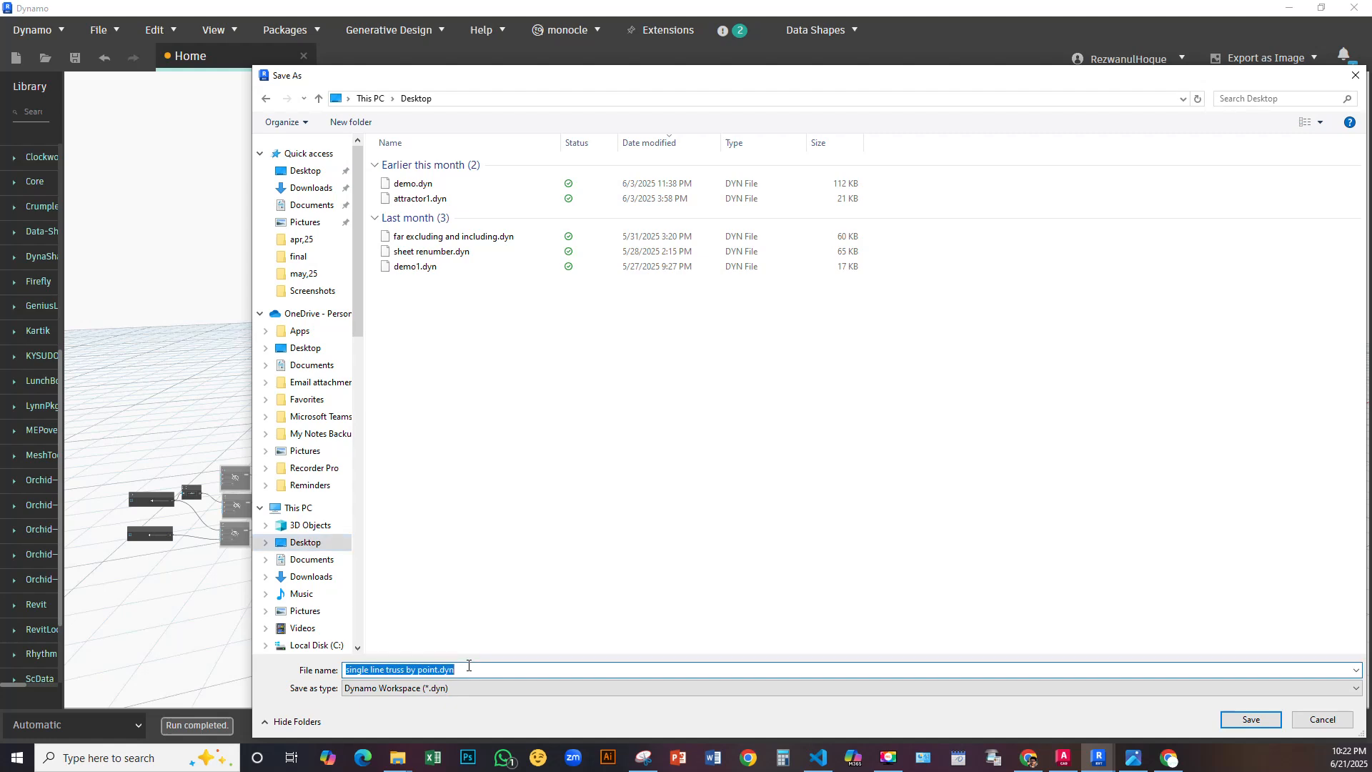
type("demo")
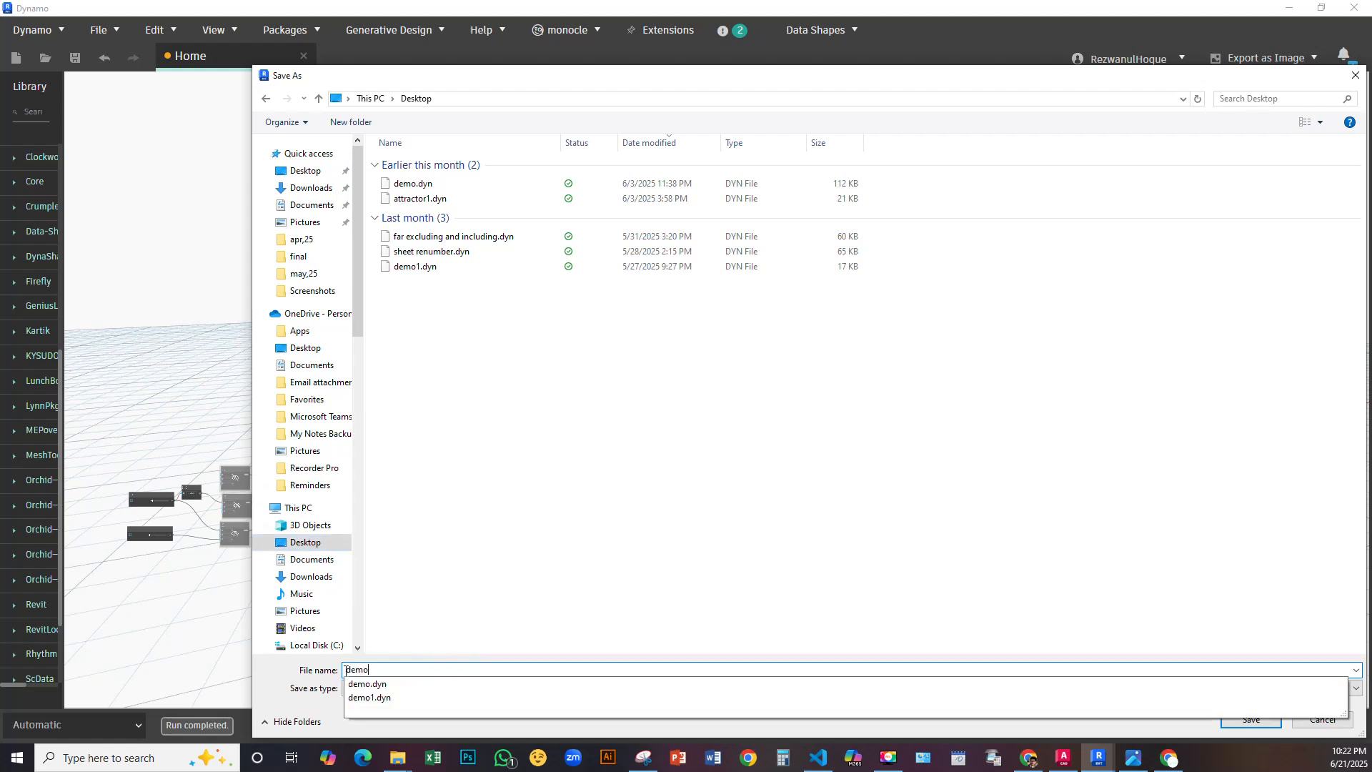
type("tru")
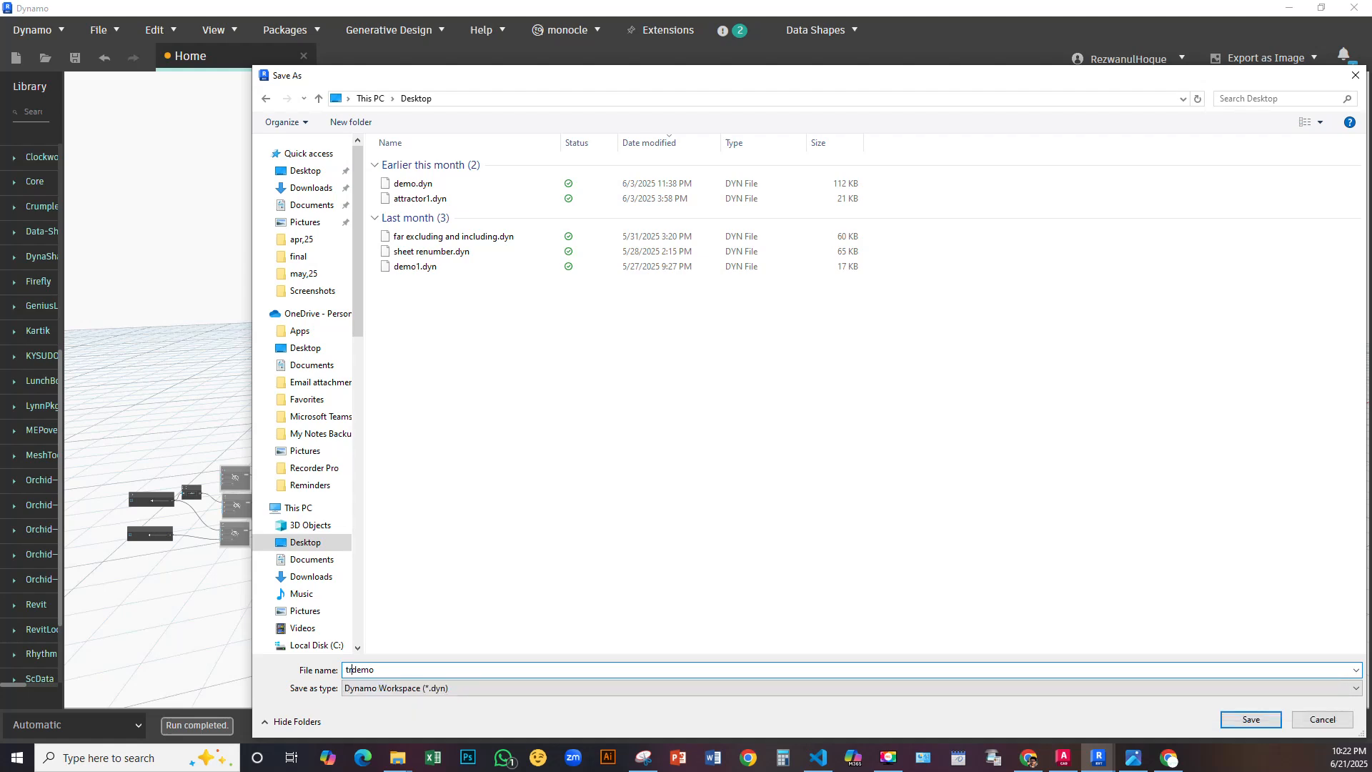
type("ss")
left_click(1251, 719)
scroll(645, 358, "up", 8)
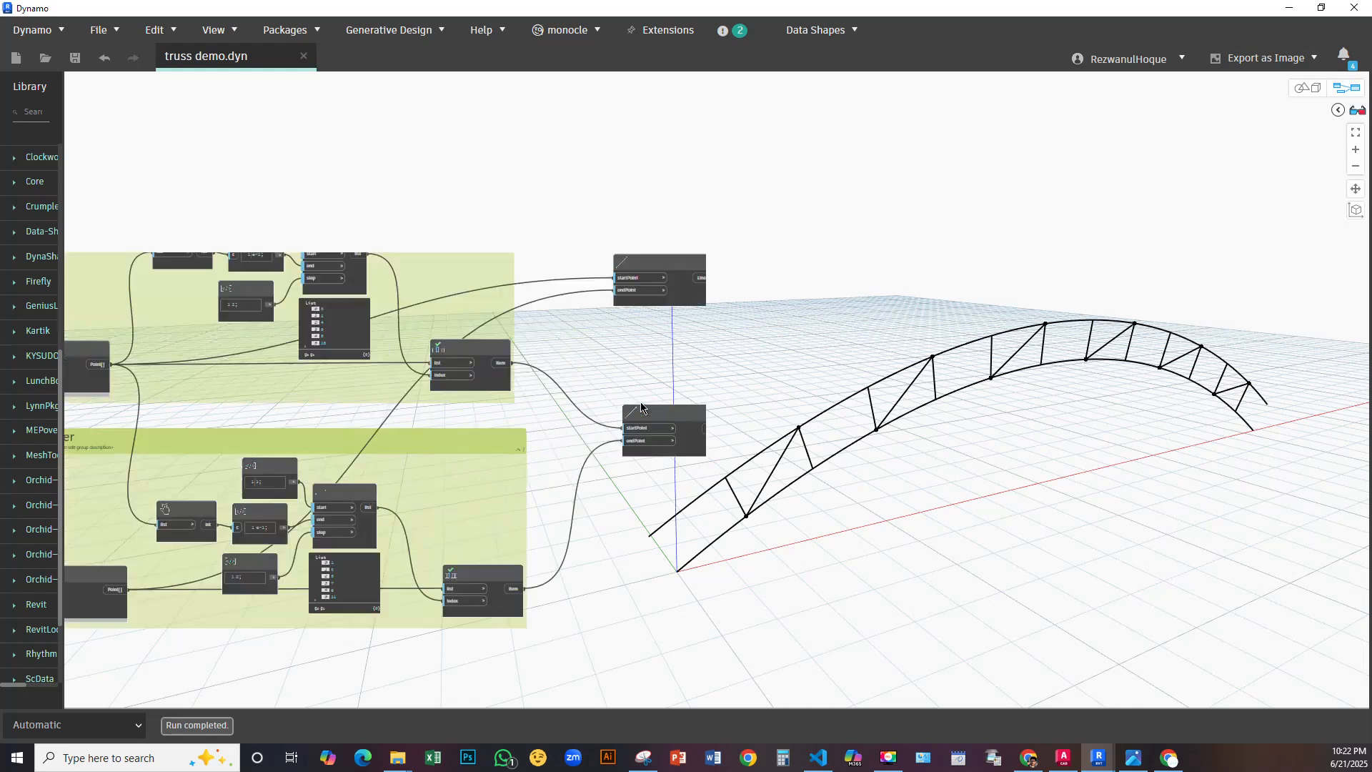
Duplicate the odd number group's List.Count, code blocks, Range and List.GetItemAtIndex nodes, placing the copies below the group
scroll(555, 406, "down", 4)
scroll(552, 414, "up", 1)
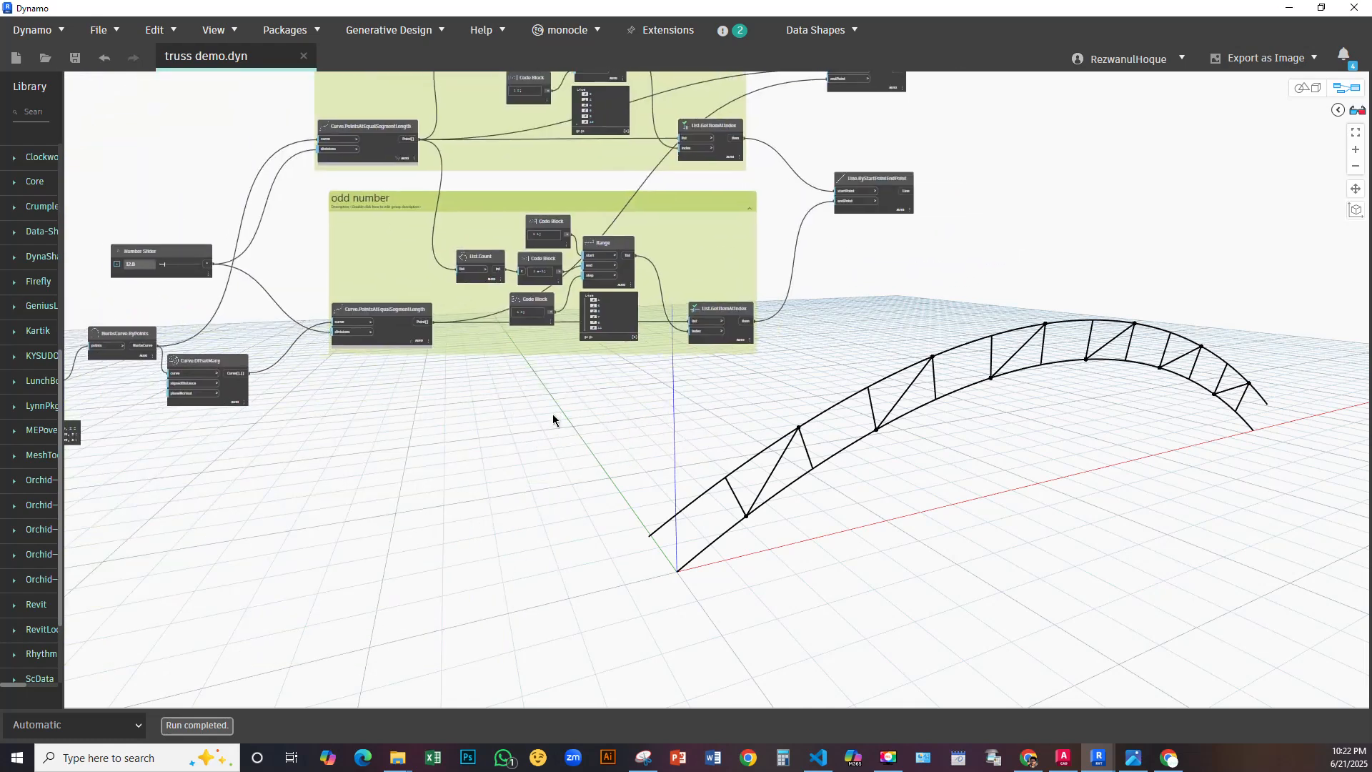
scroll(549, 416, "up", 2)
middle_click_drag(524, 422, 558, 423)
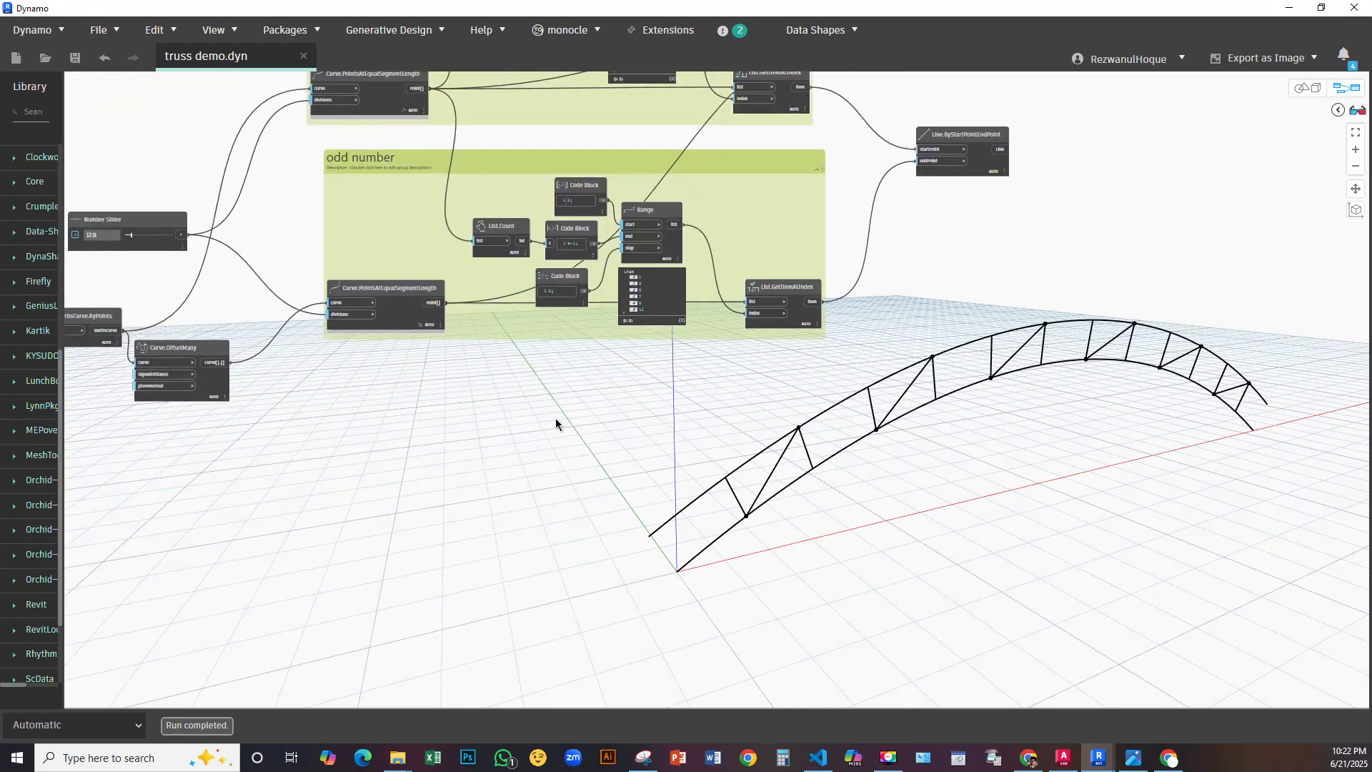
left_click_drag(467, 128, 841, 400)
key("ctrl+c")
key("ctrl+v")
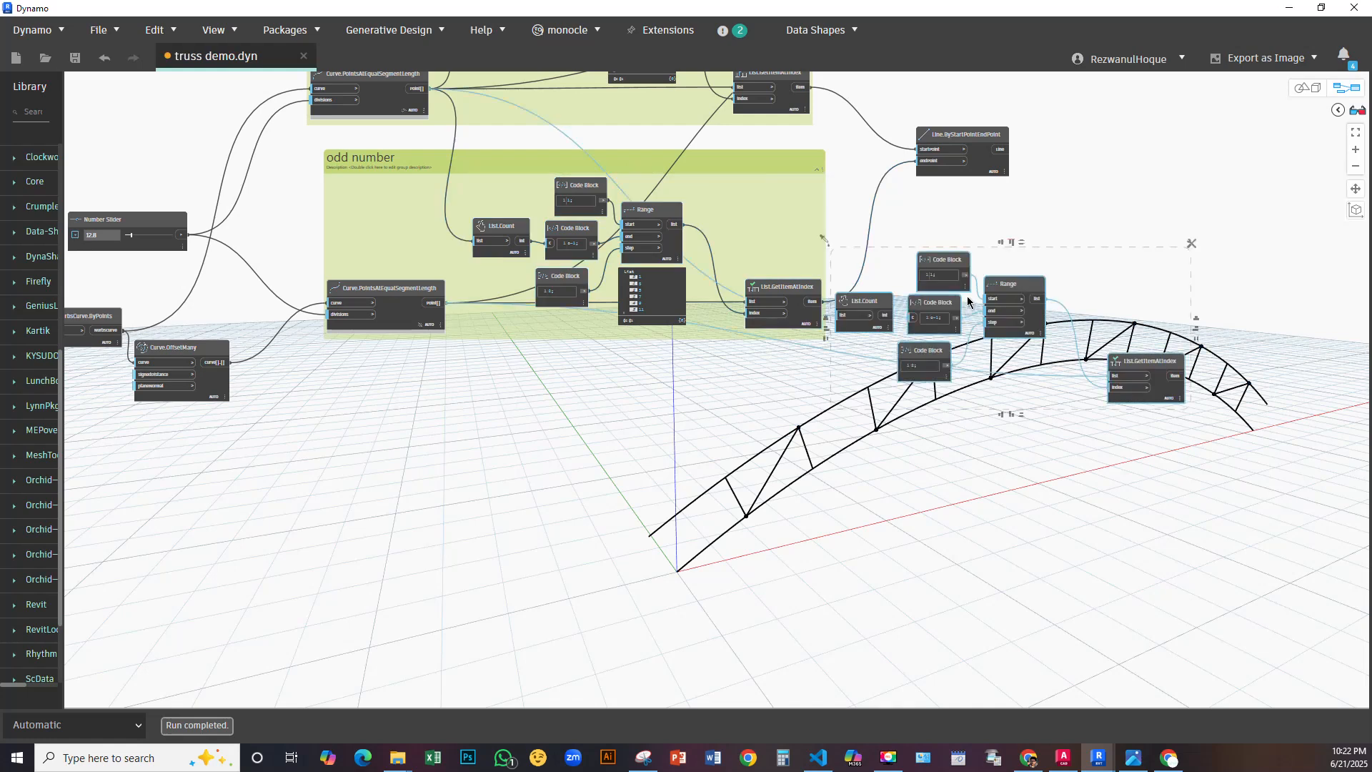
left_click_drag(1026, 284, 664, 441)
scroll(359, 538, "up", 2)
left_click(366, 513)
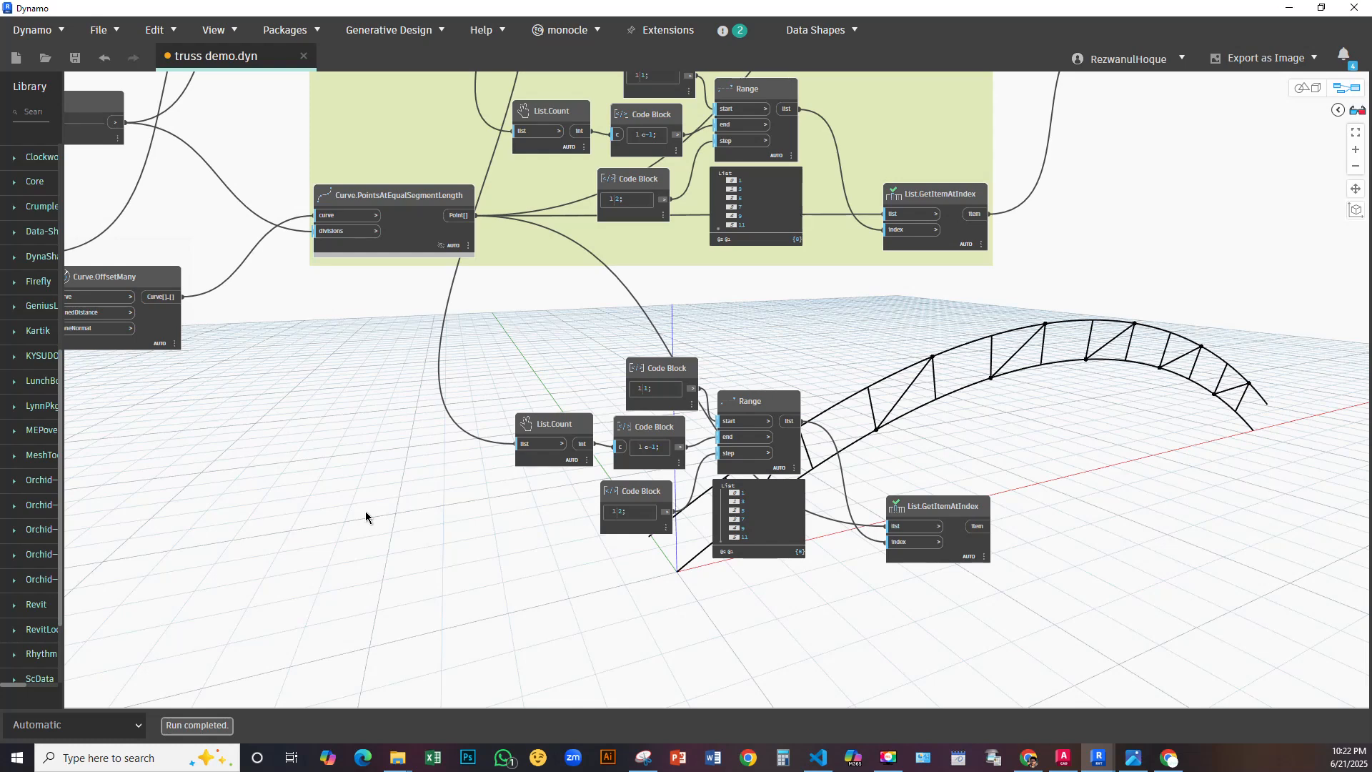
Connect the point output of the even number group's Curve.PointsAtEqualSegmentLength to the list input of the copied List.GetItemAtIndex
scroll(366, 512, "down", 4)
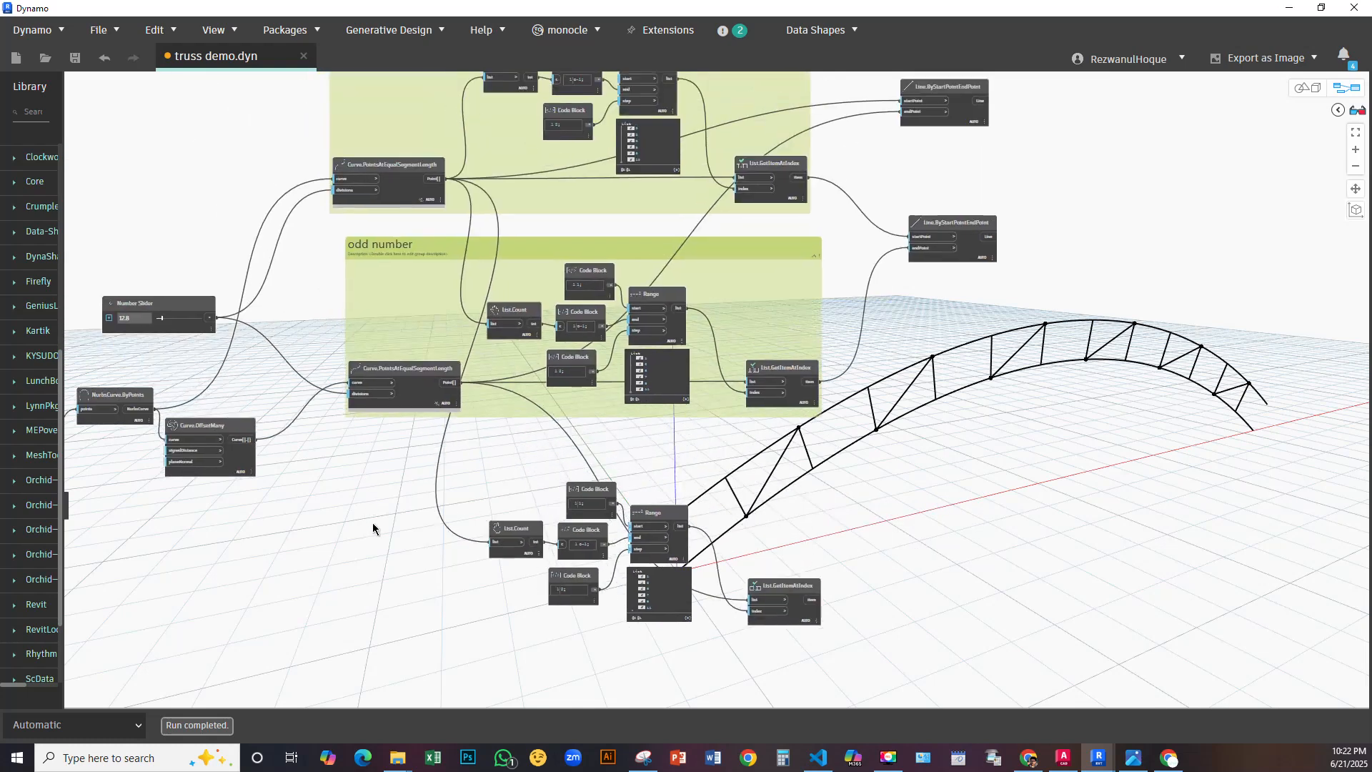
left_click_drag(440, 178, 718, 634)
scroll(719, 634, "up", 3)
left_click(750, 599)
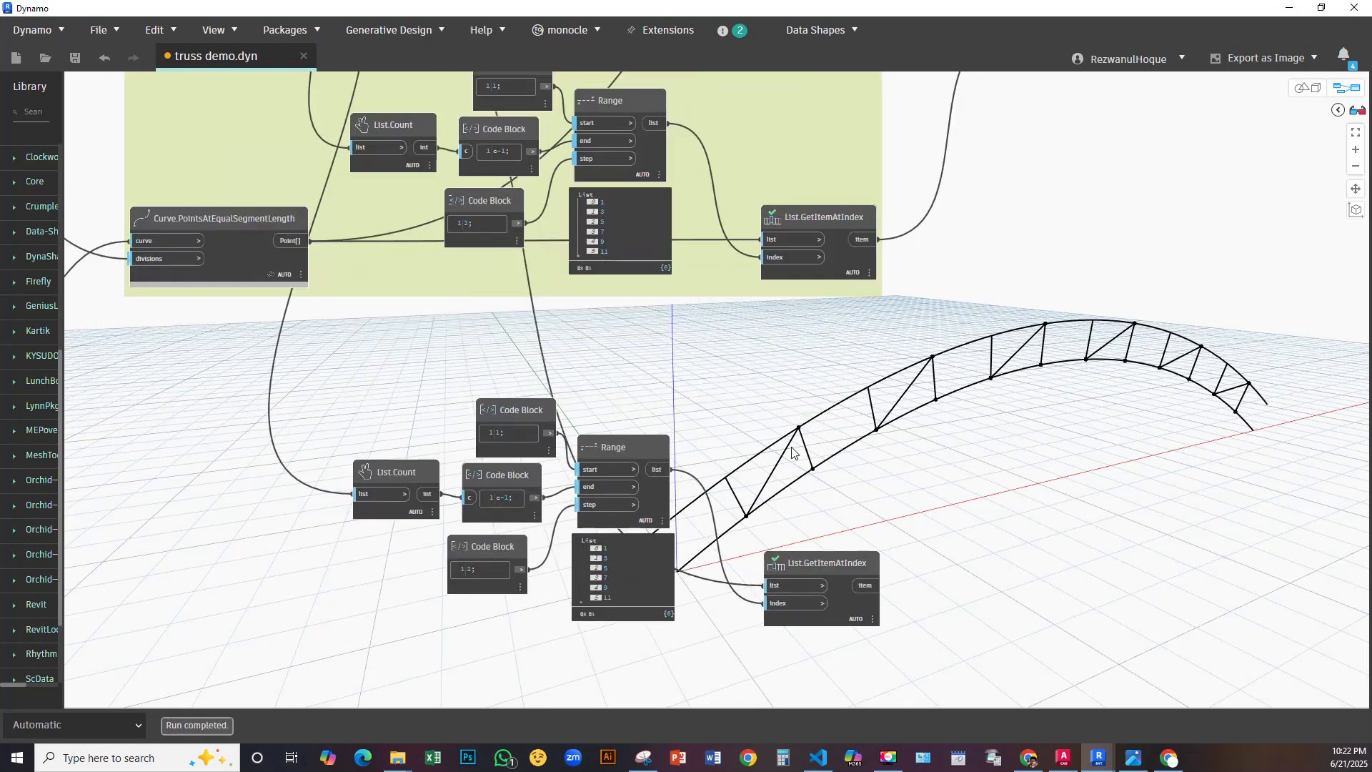
Set the code block feeding the start of the copied Range node to 2 and inspect the generated index list
middle_click_drag(792, 452, 802, 251)
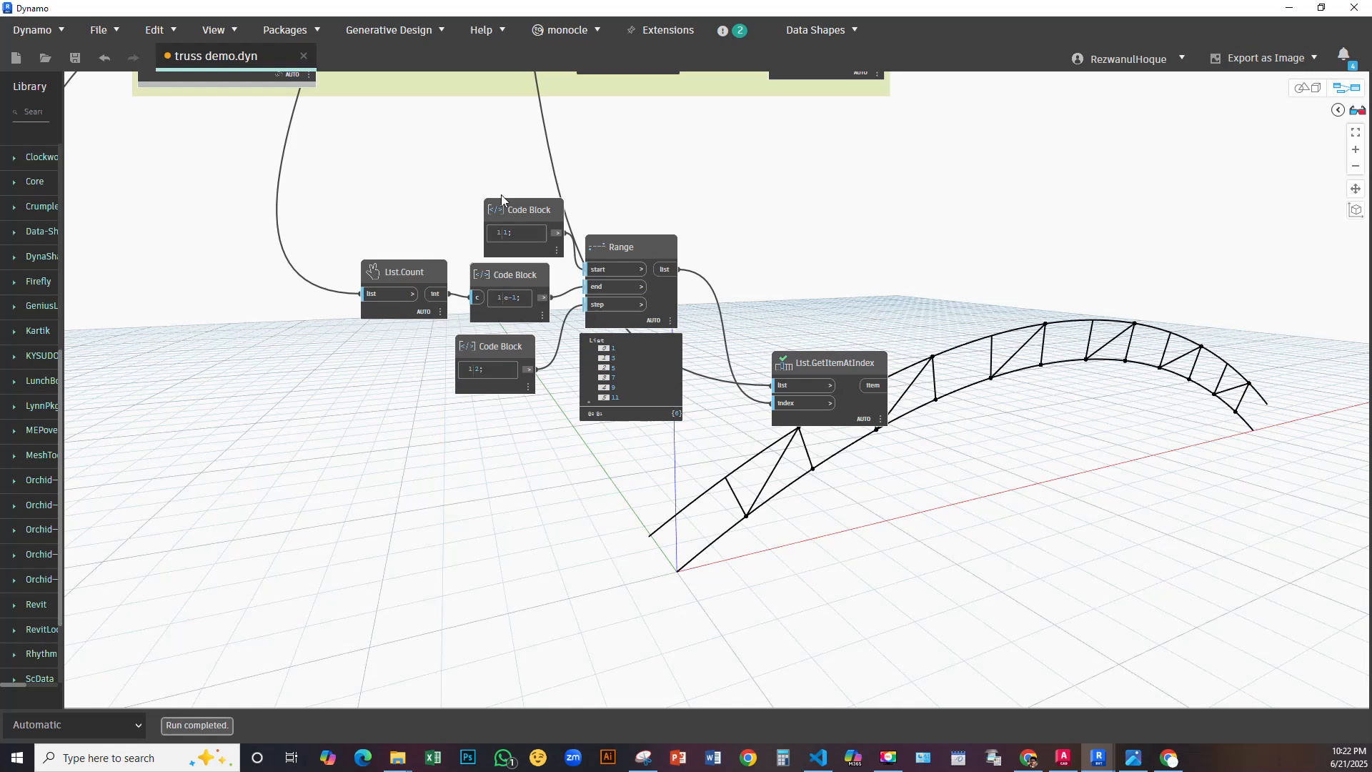
scroll(501, 195, "up", 3)
double_click(509, 255)
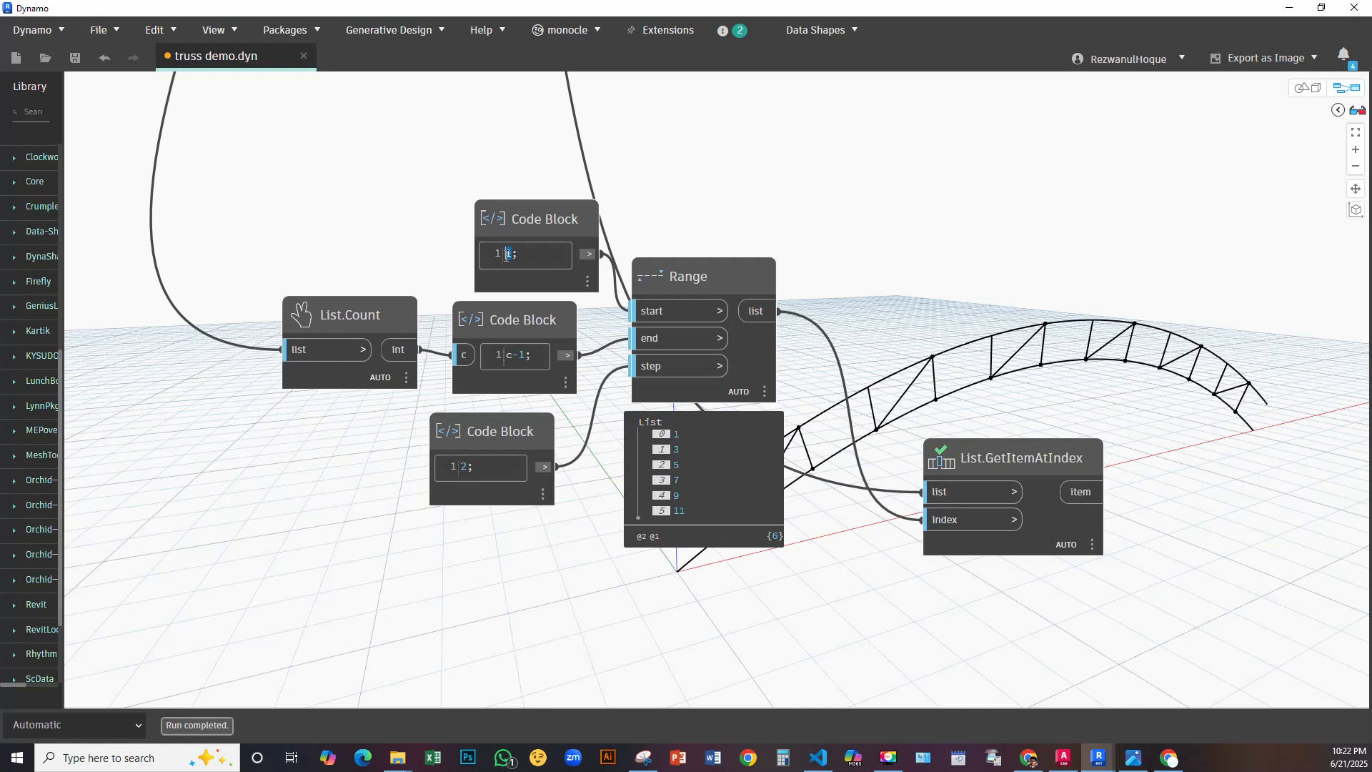
type("2")
left_click(401, 198)
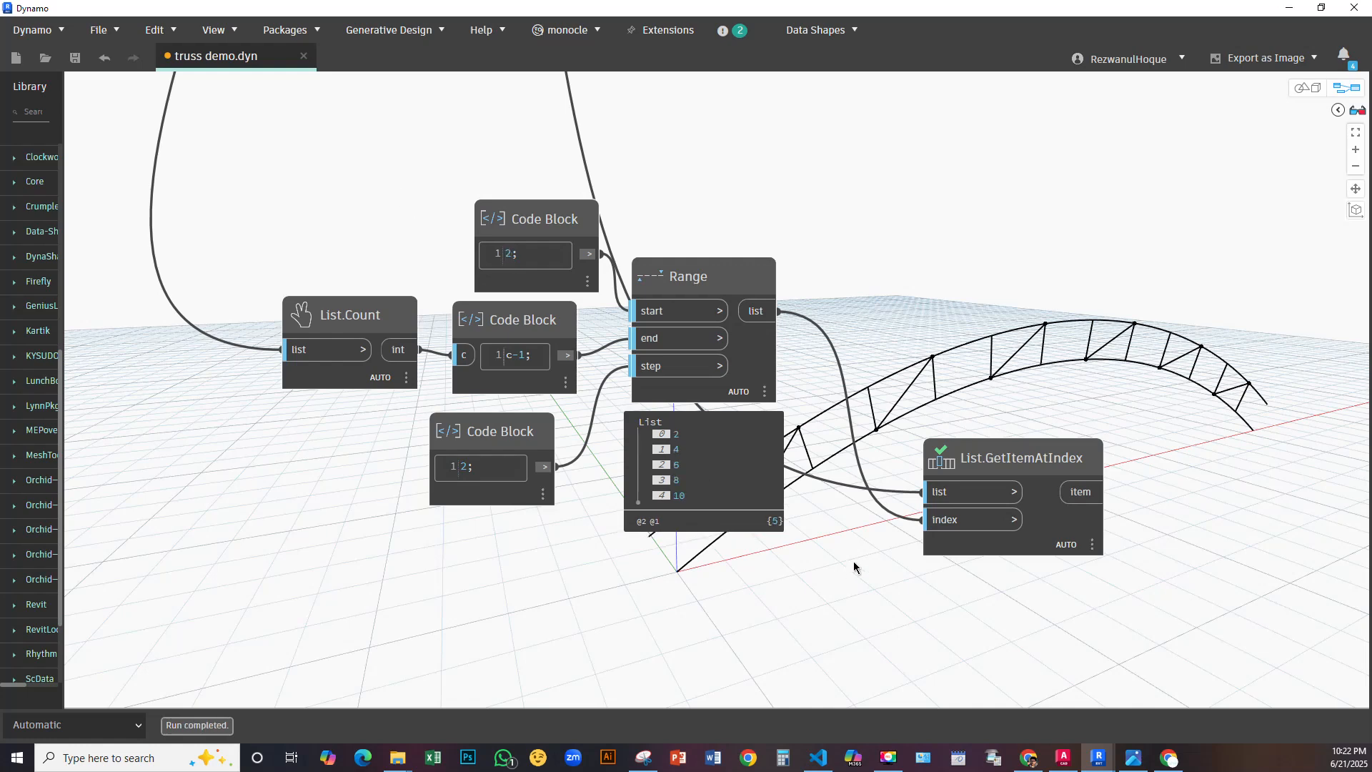
scroll(828, 485, "up", 2)
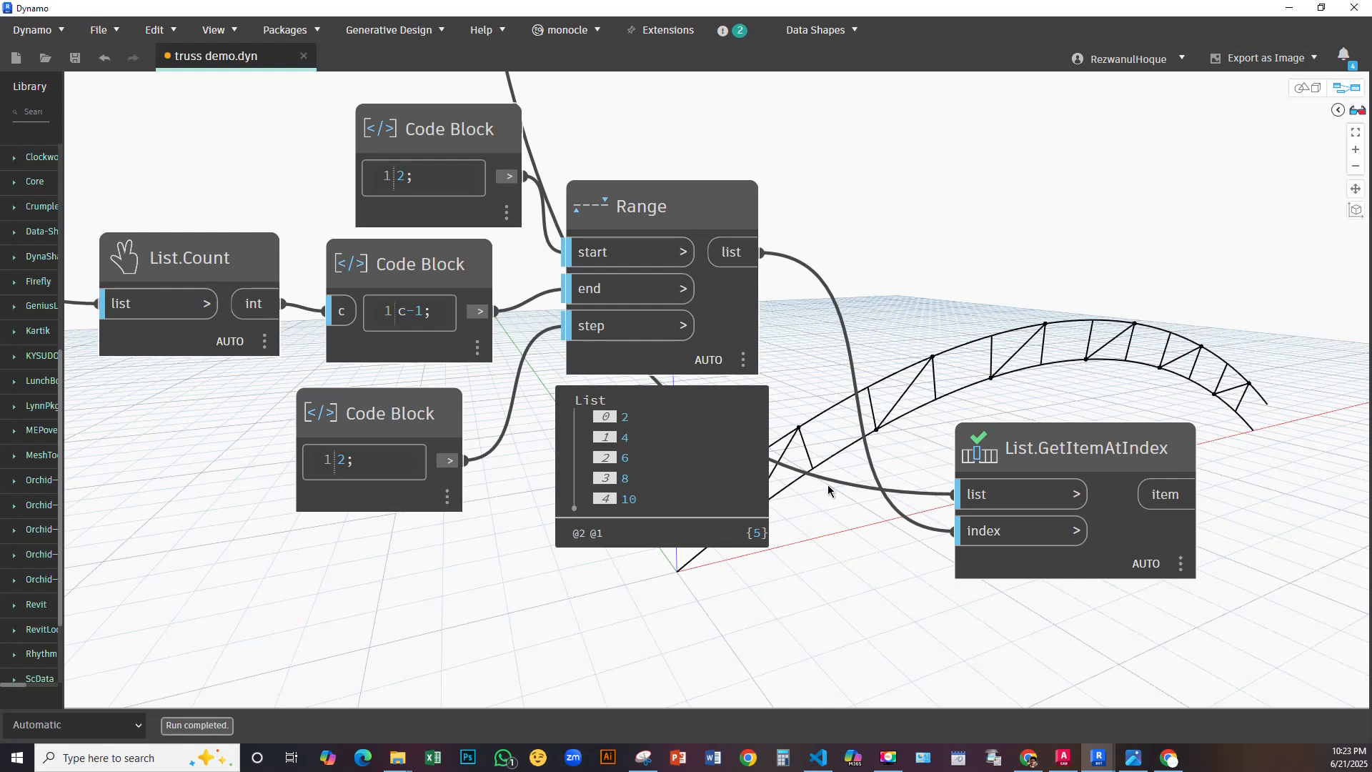
scroll(828, 490, "up", 1)
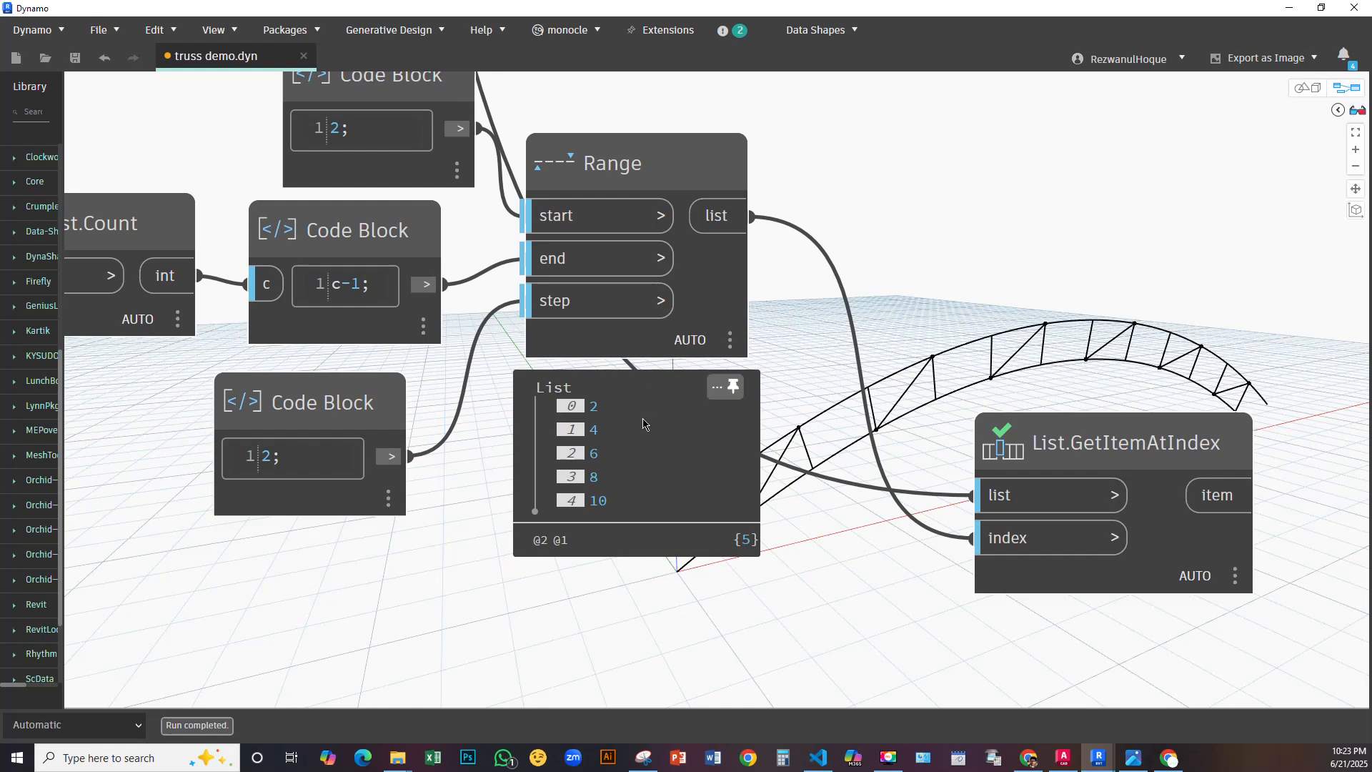
scroll(726, 518, "down", 7)
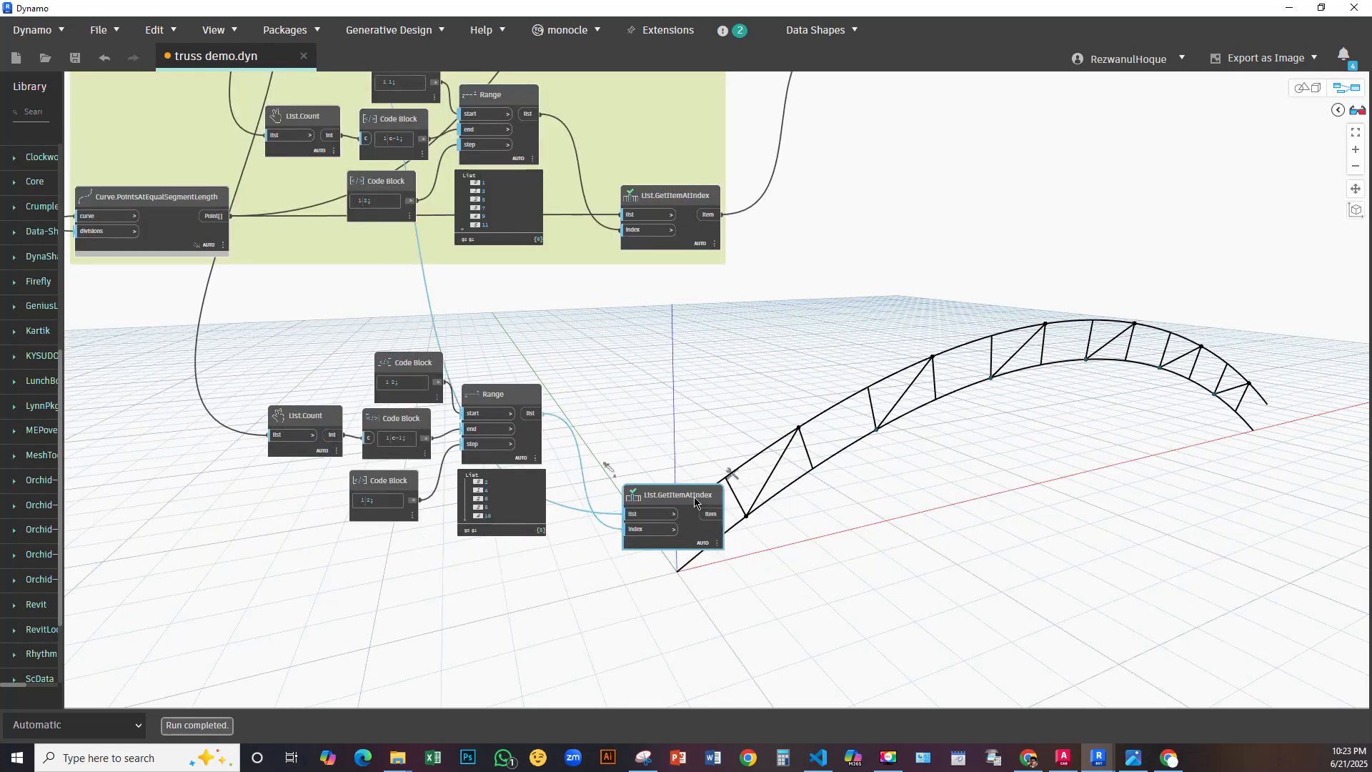
Duplicate the lower Line.ByStartPointEndPoint node and place the copy between the odd number group and the copied nodes
middle_click_drag(818, 496, 575, 493)
middle_click_drag(519, 429, 508, 593)
left_click(684, 173)
key("ctrl+c")
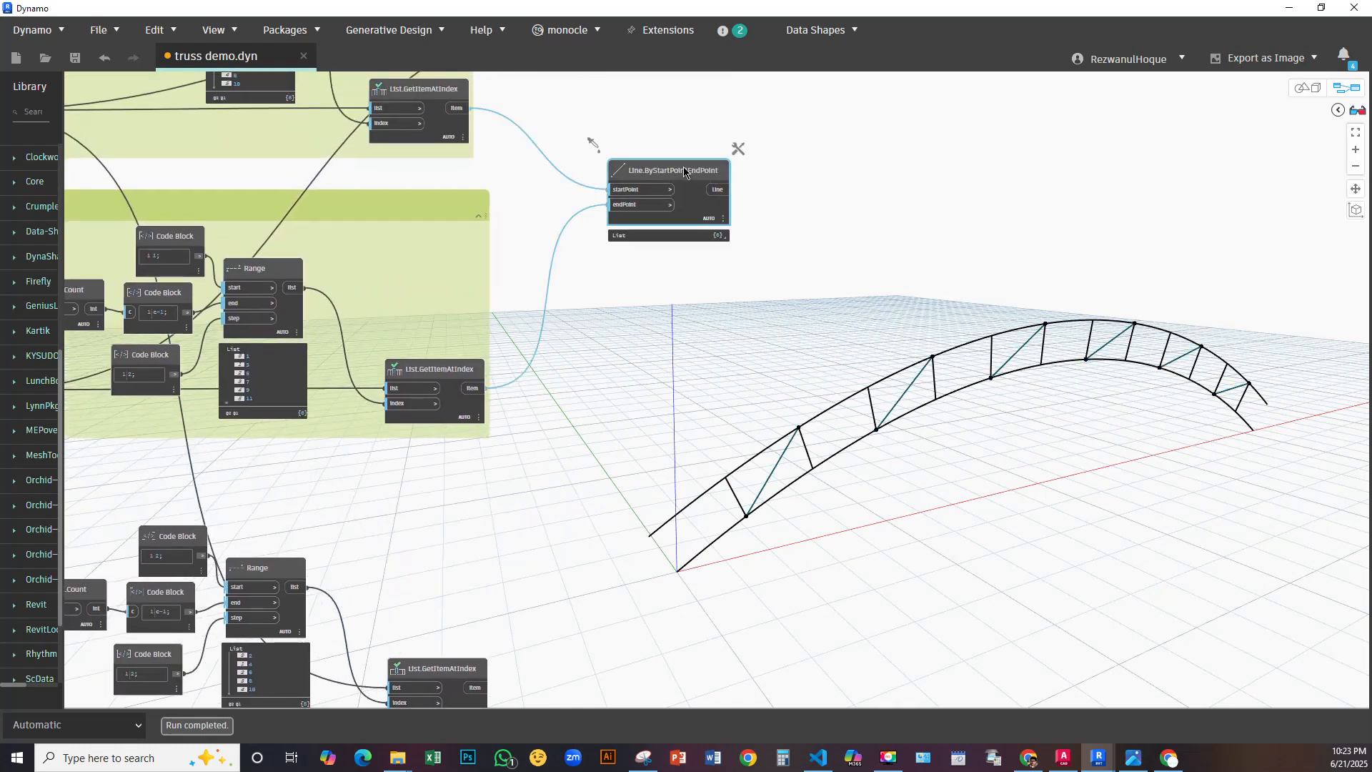
key("ctrl+v")
left_click_drag(823, 190, 729, 474)
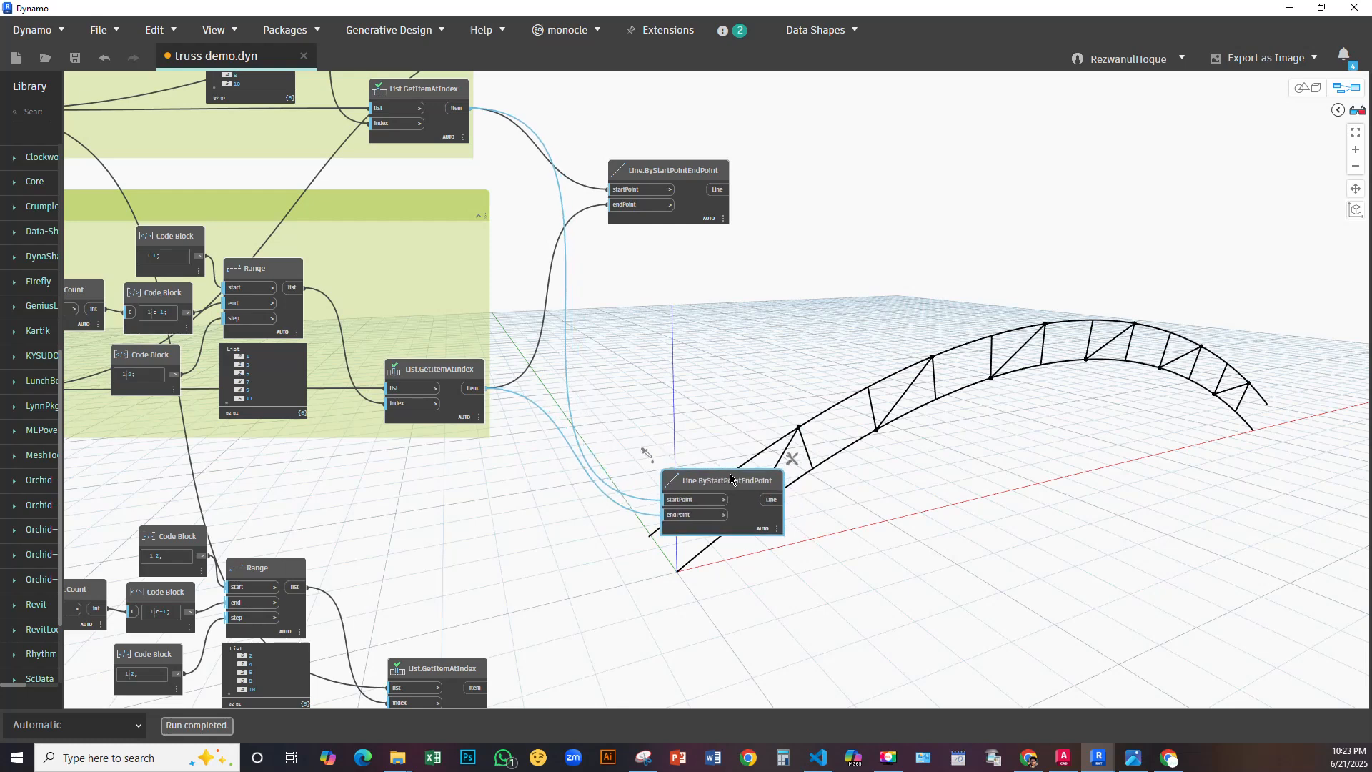
Try connecting the copied List.GetItemAtIndex's item to the new line node's endPoint, and remove that connection again
scroll(506, 421, "down", 3)
left_click(509, 457)
left_click(460, 562)
left_click(657, 391)
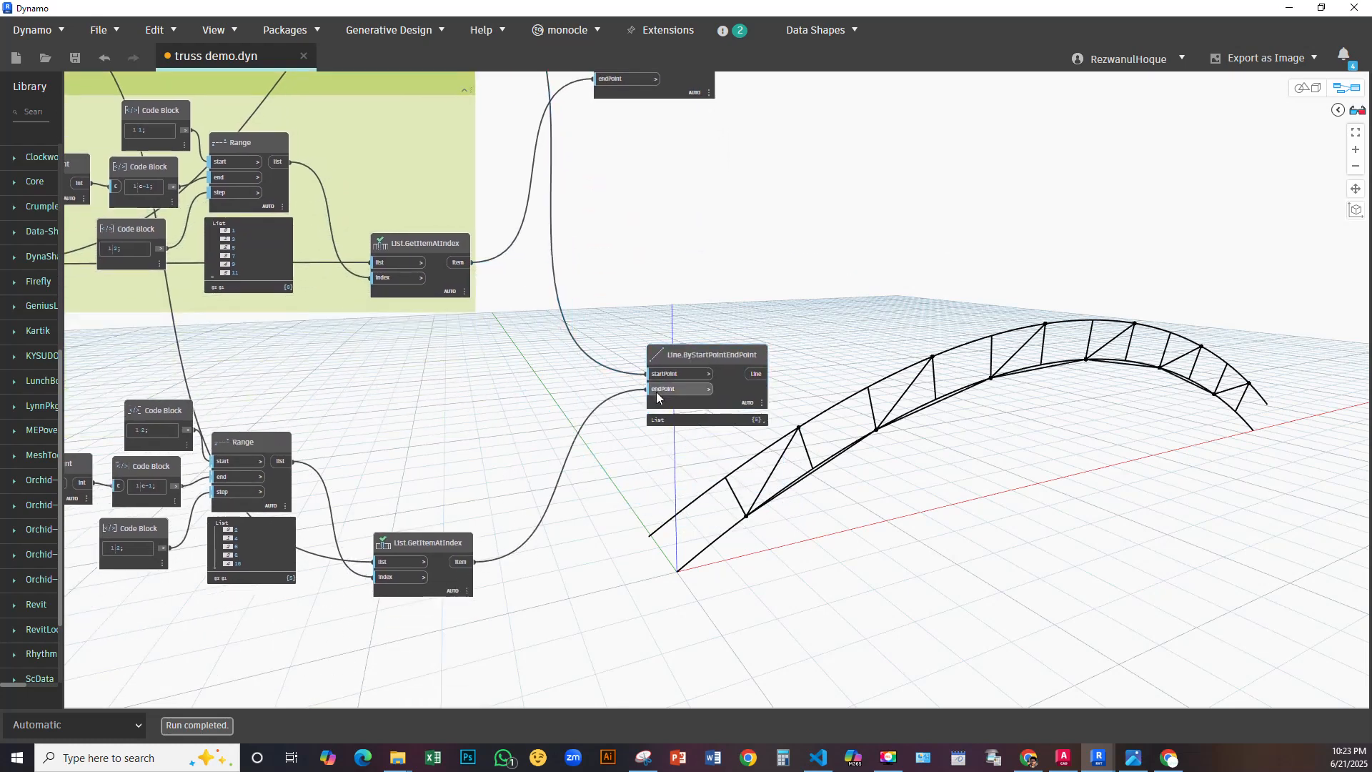
left_click(656, 391)
left_click(489, 388)
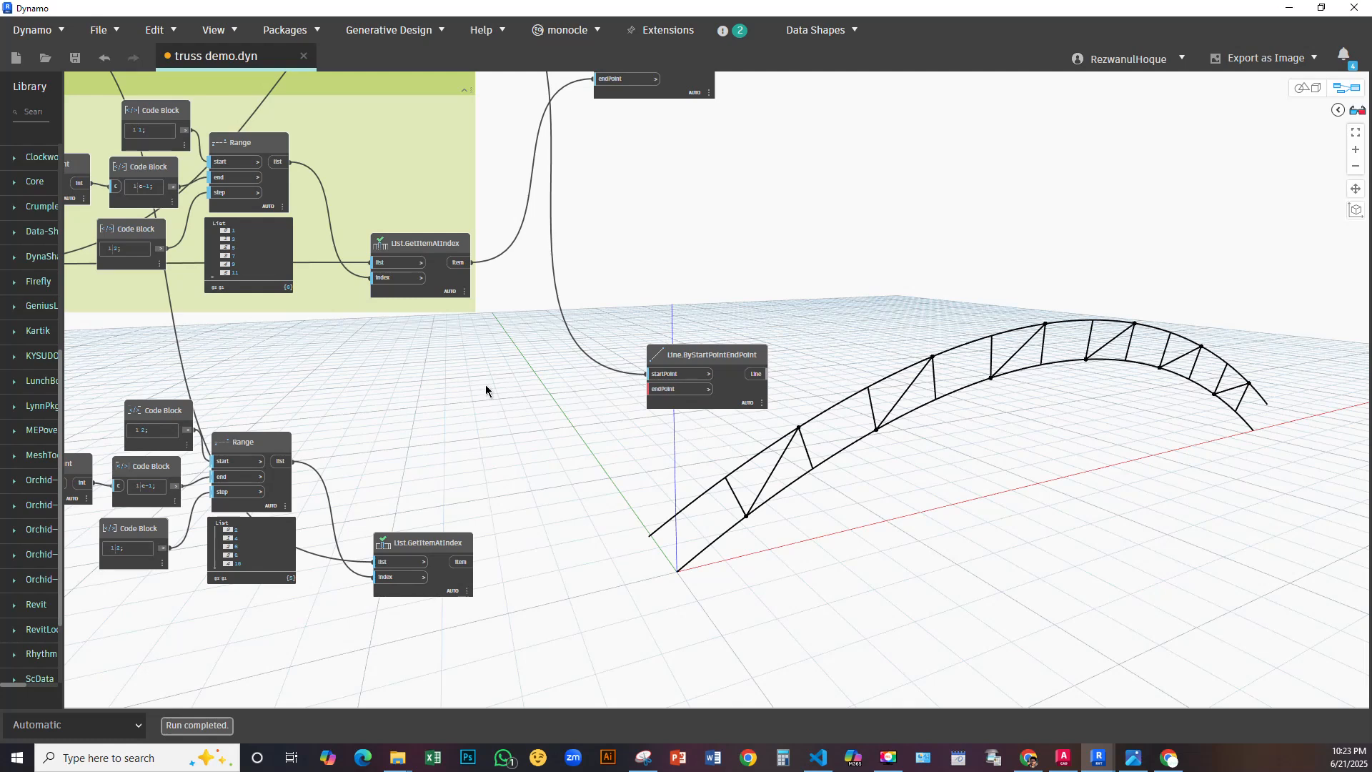
Connect the odd number group's List.GetItemAtIndex item to the new line node's startPoint and the copied List.GetItemAtIndex item to its endPoint
left_click(458, 262)
left_click(650, 373)
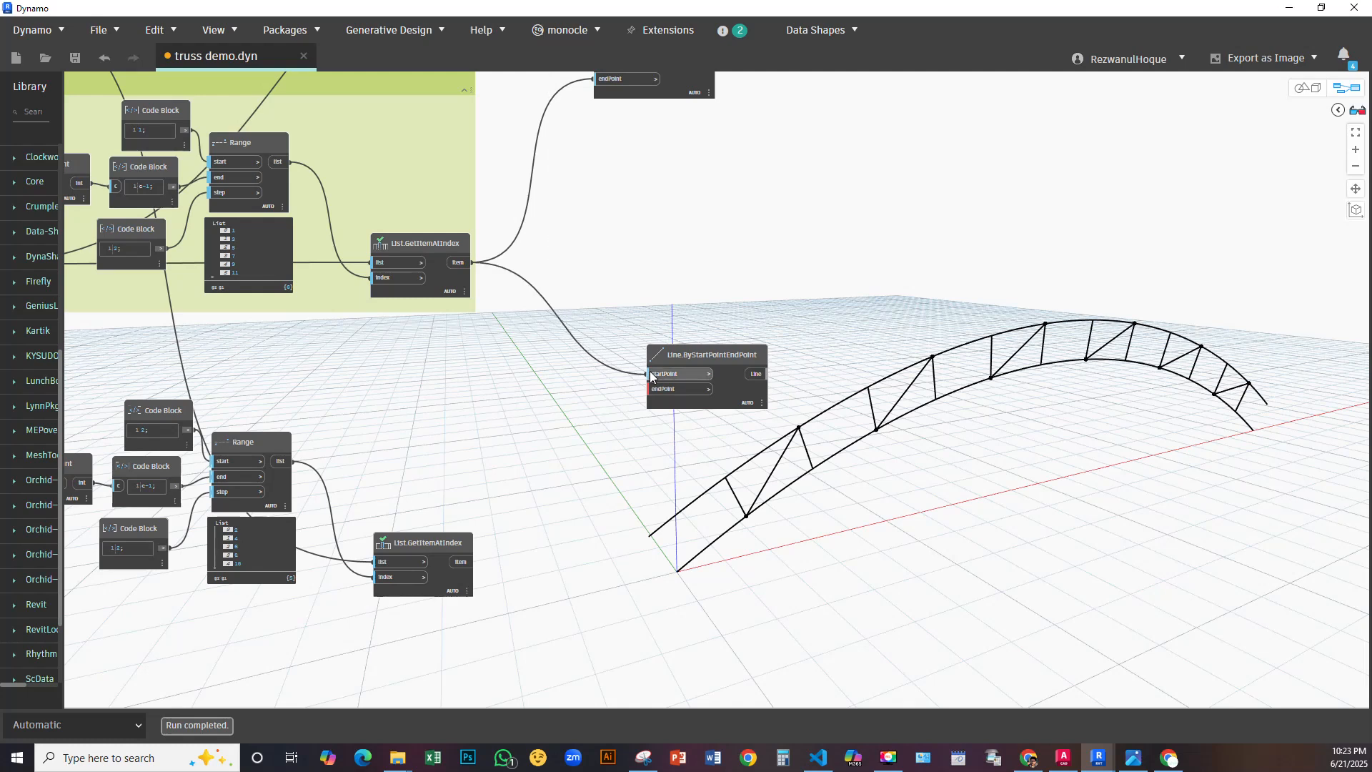
left_click(651, 389)
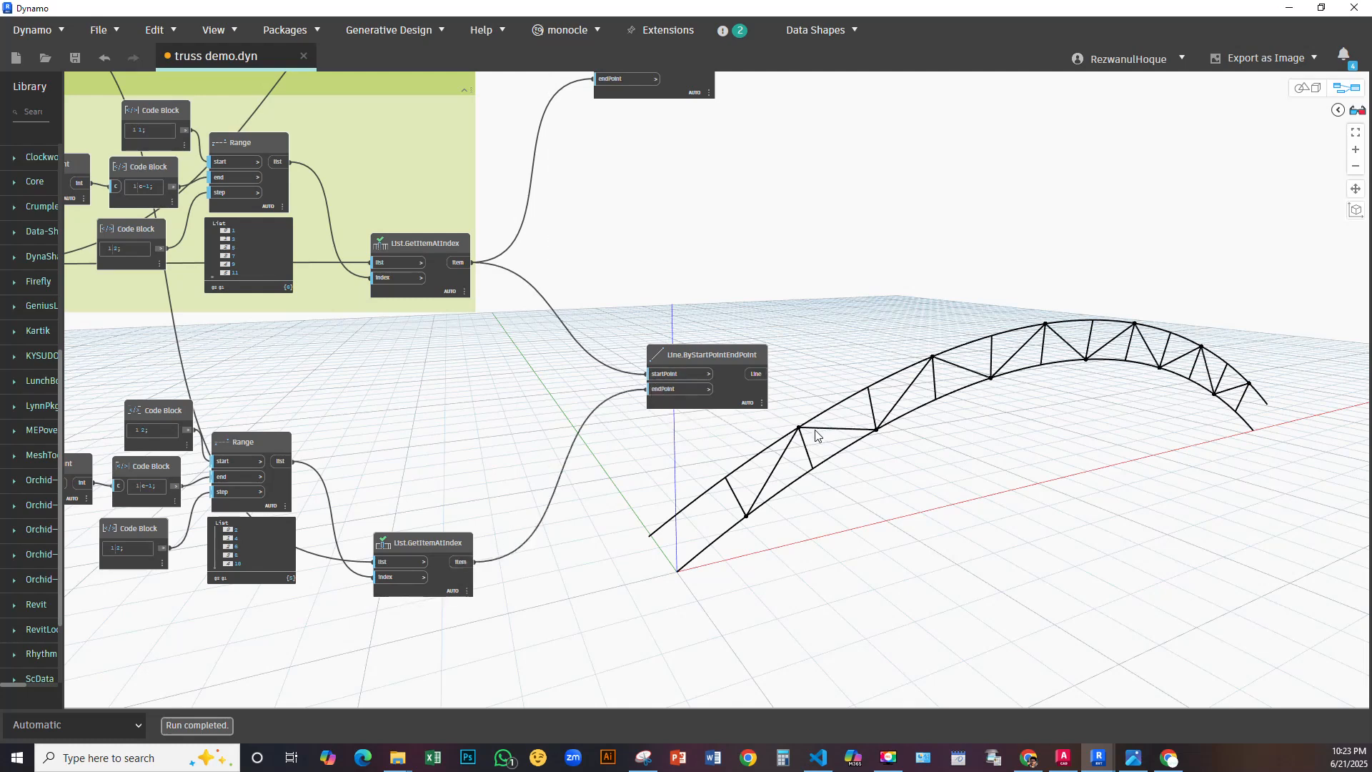
Select the three Line.ByStartPointEndPoint nodes one by one to examine which web members each creates in the truss
scroll(565, 418, "down", 5)
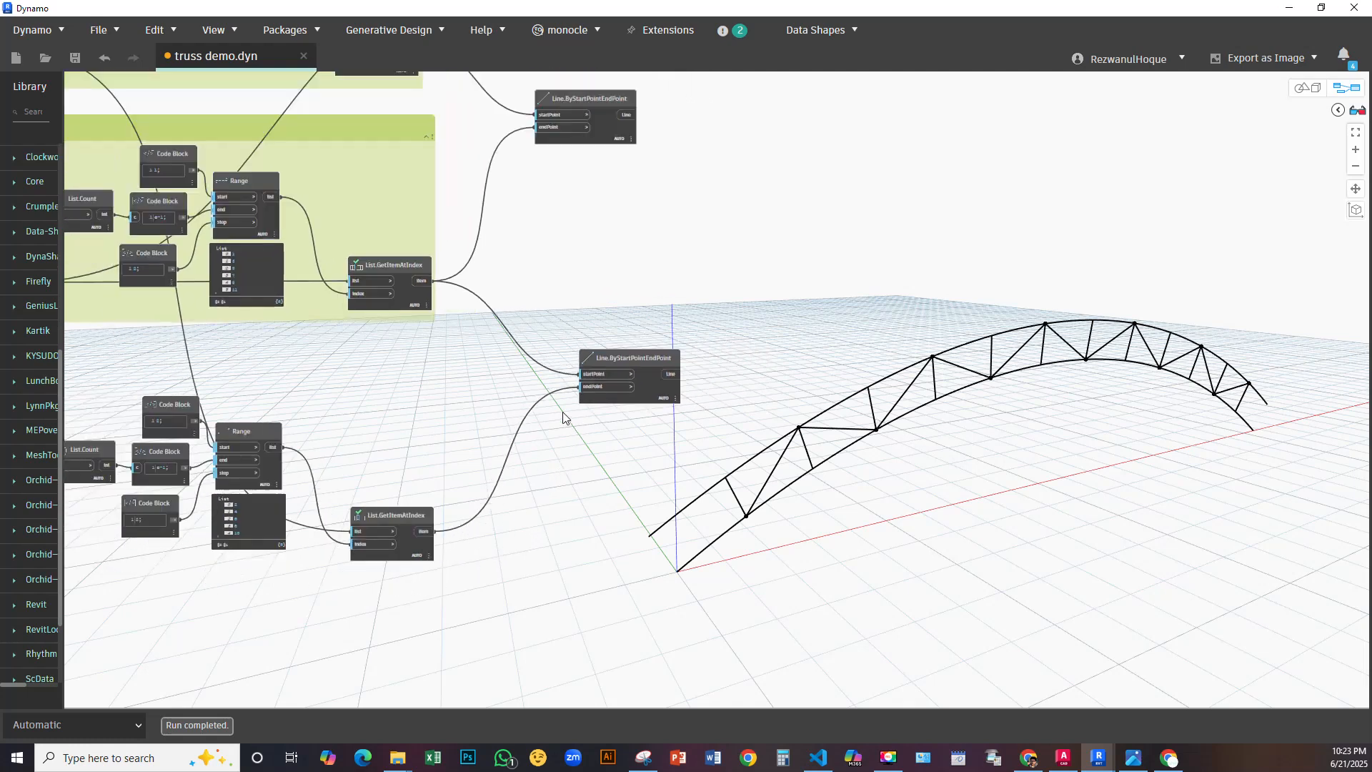
scroll(552, 208, "up", 2)
left_click(600, 128)
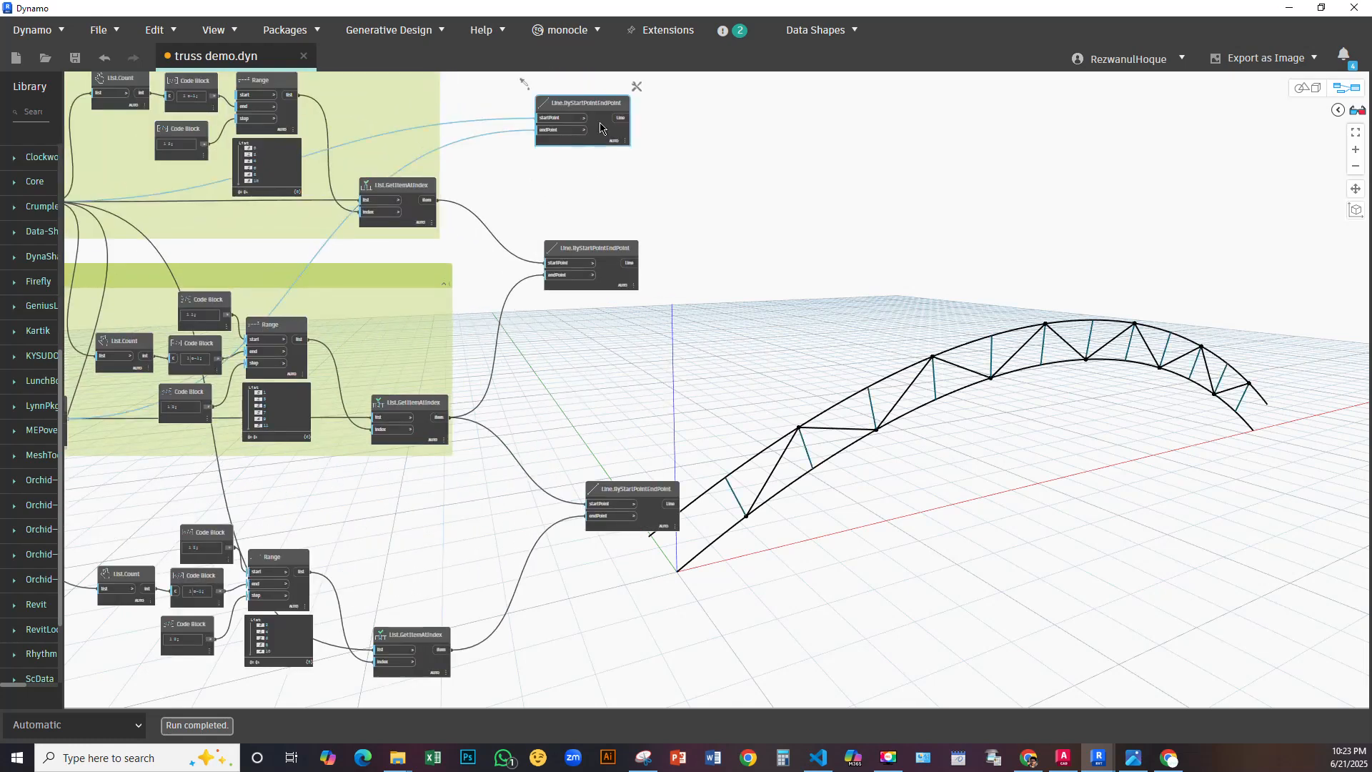
mouse_move(600, 129)
middle_click_drag(577, 219, 496, 238)
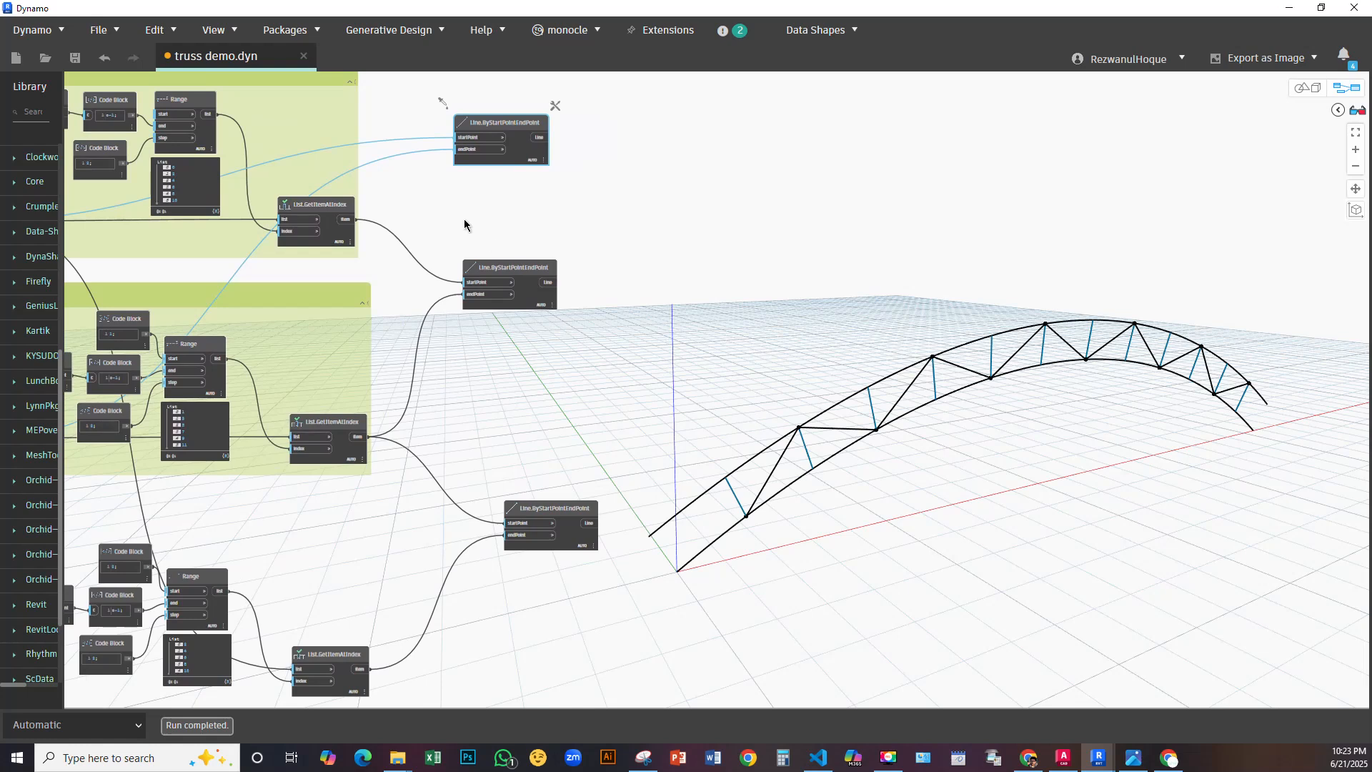
left_click(522, 294)
left_click(584, 513)
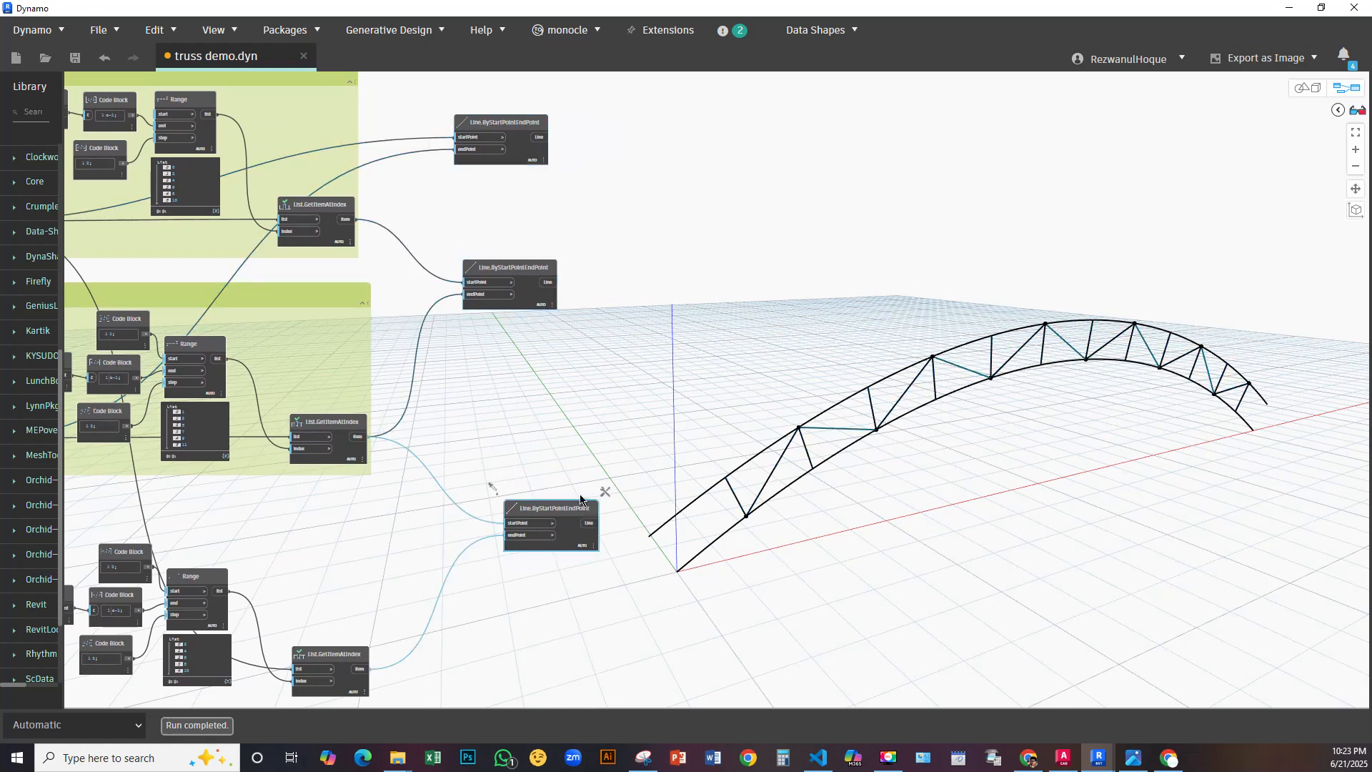
scroll(517, 368, "down", 3)
middle_click_drag(517, 369, 568, 378)
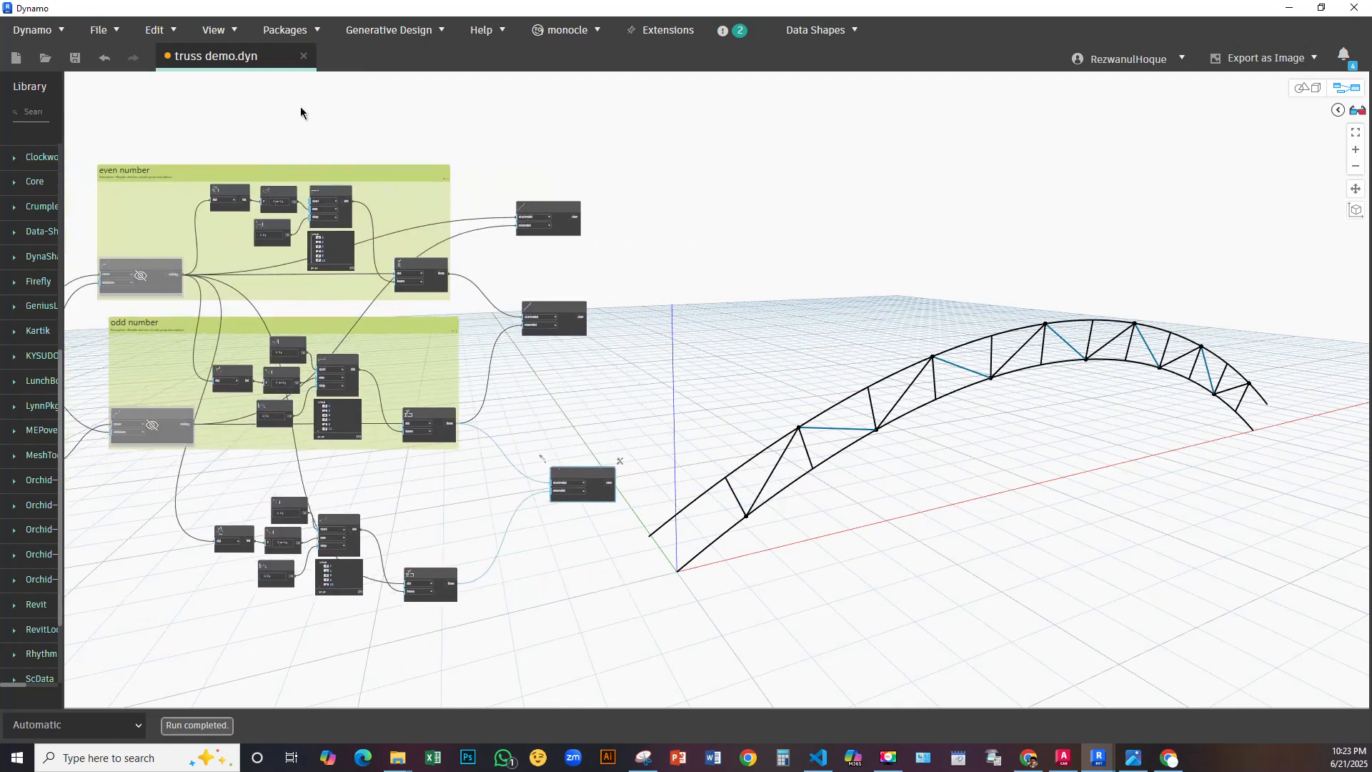
Save the truss demo graph with its newly added diagonal web lines
left_click(75, 59)
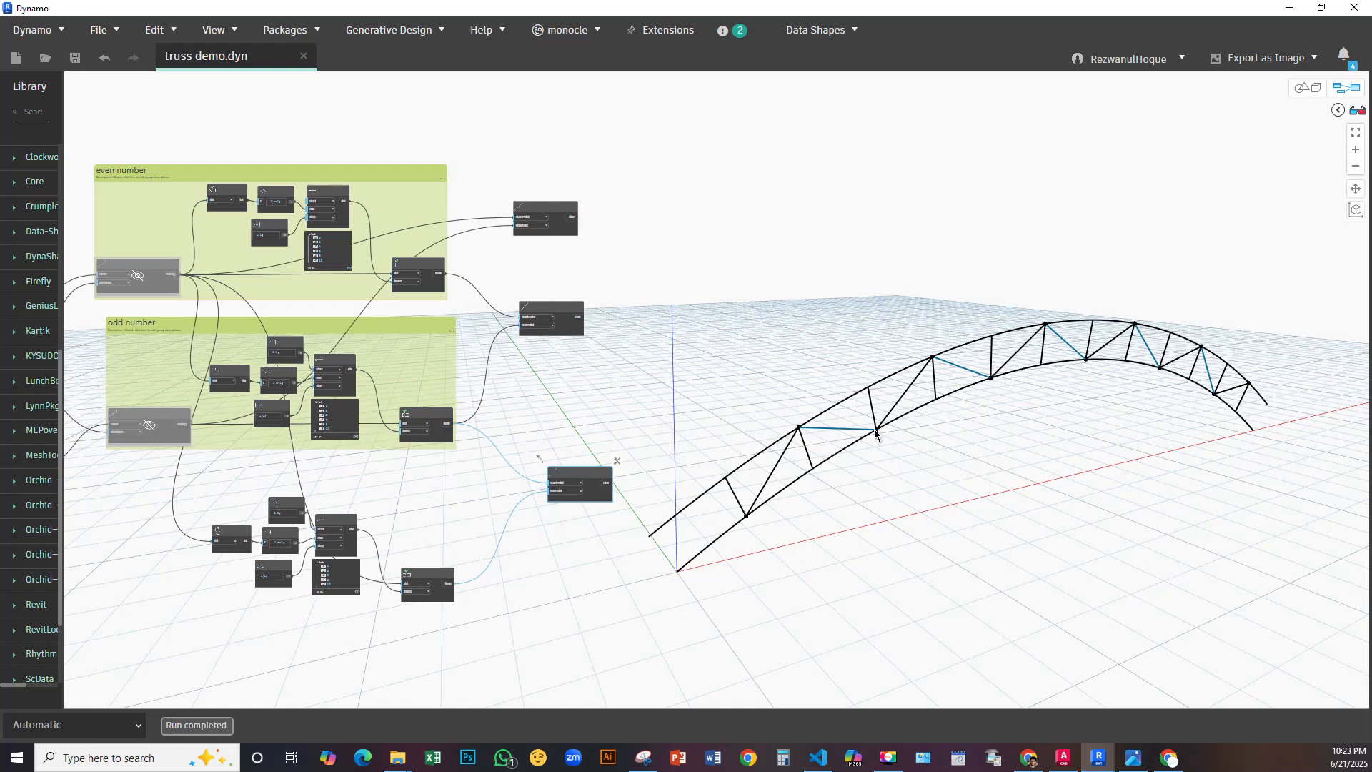
middle_click_drag(890, 434, 840, 433)
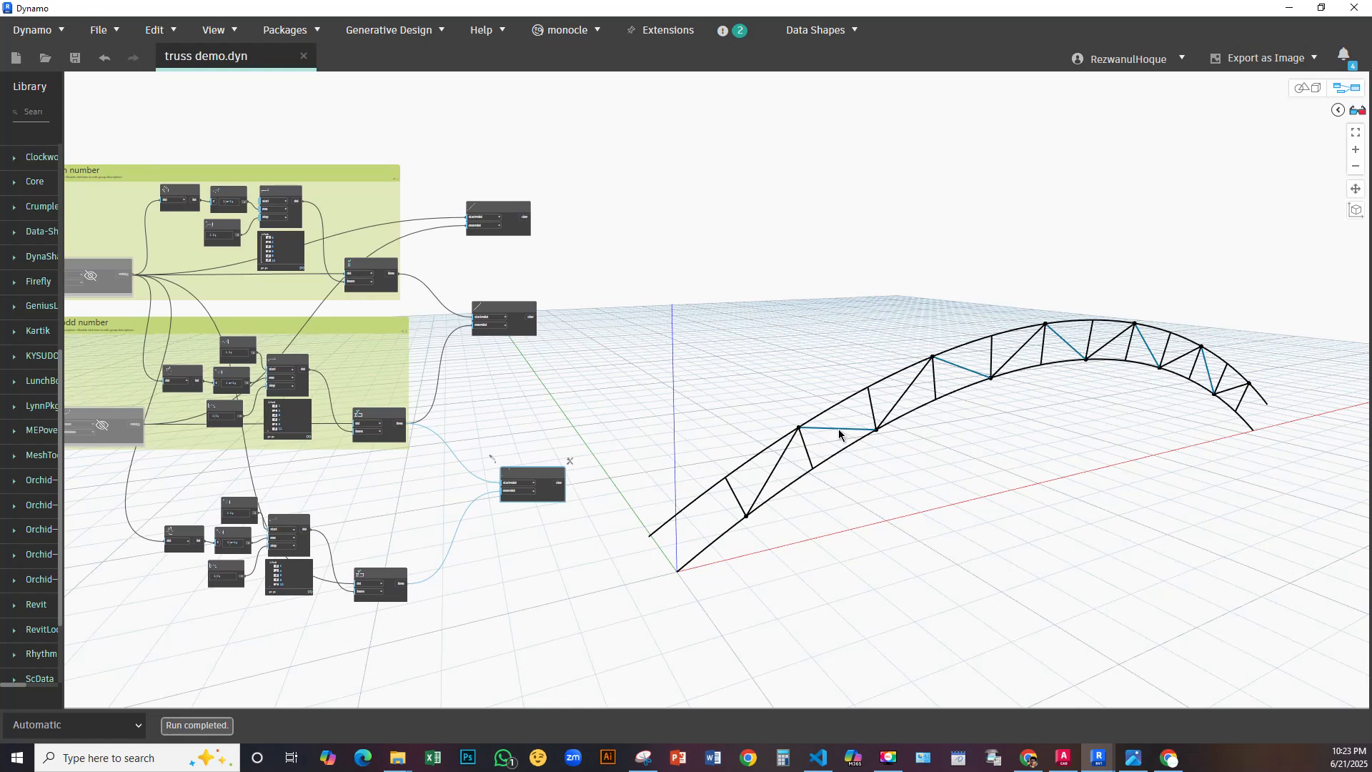
middle_click_drag(564, 379, 413, 379)
scroll(392, 370, "up", 3)
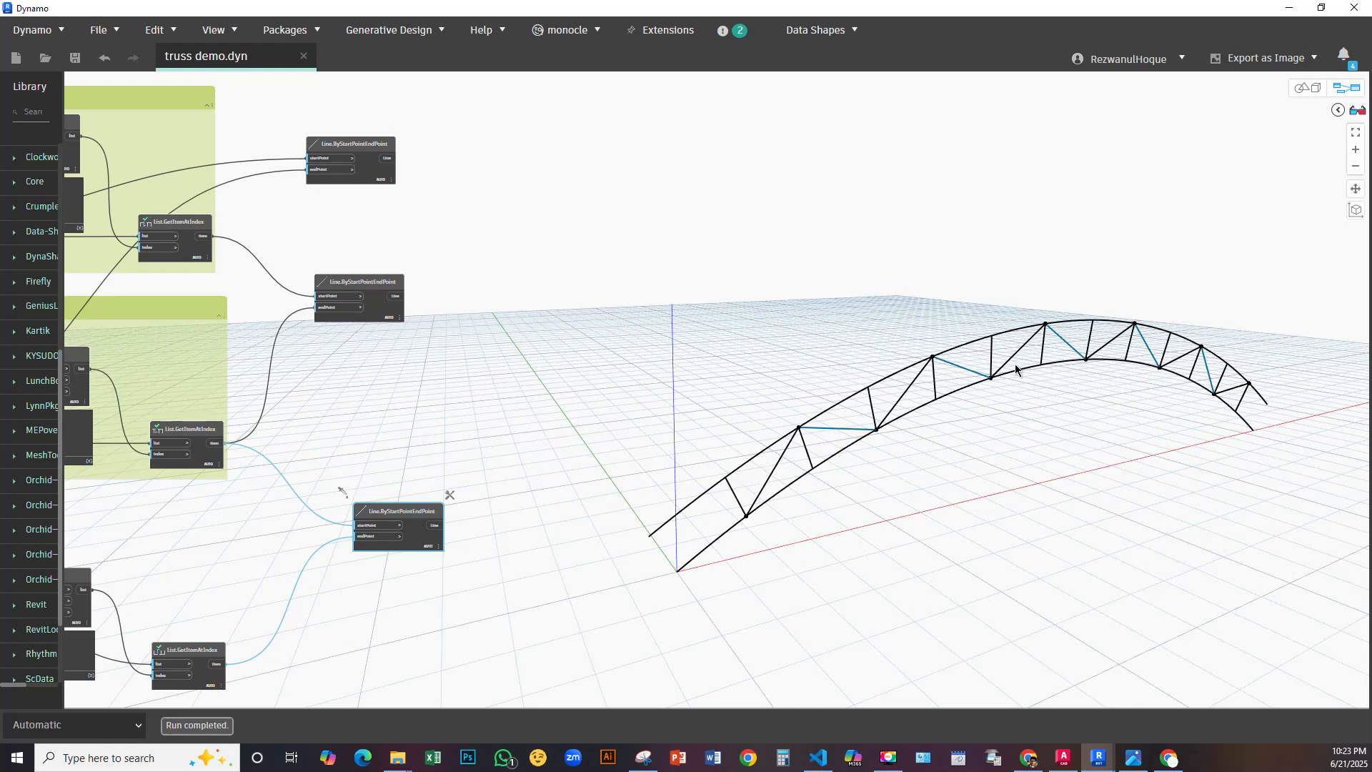
middle_click_drag(380, 408, 450, 416)
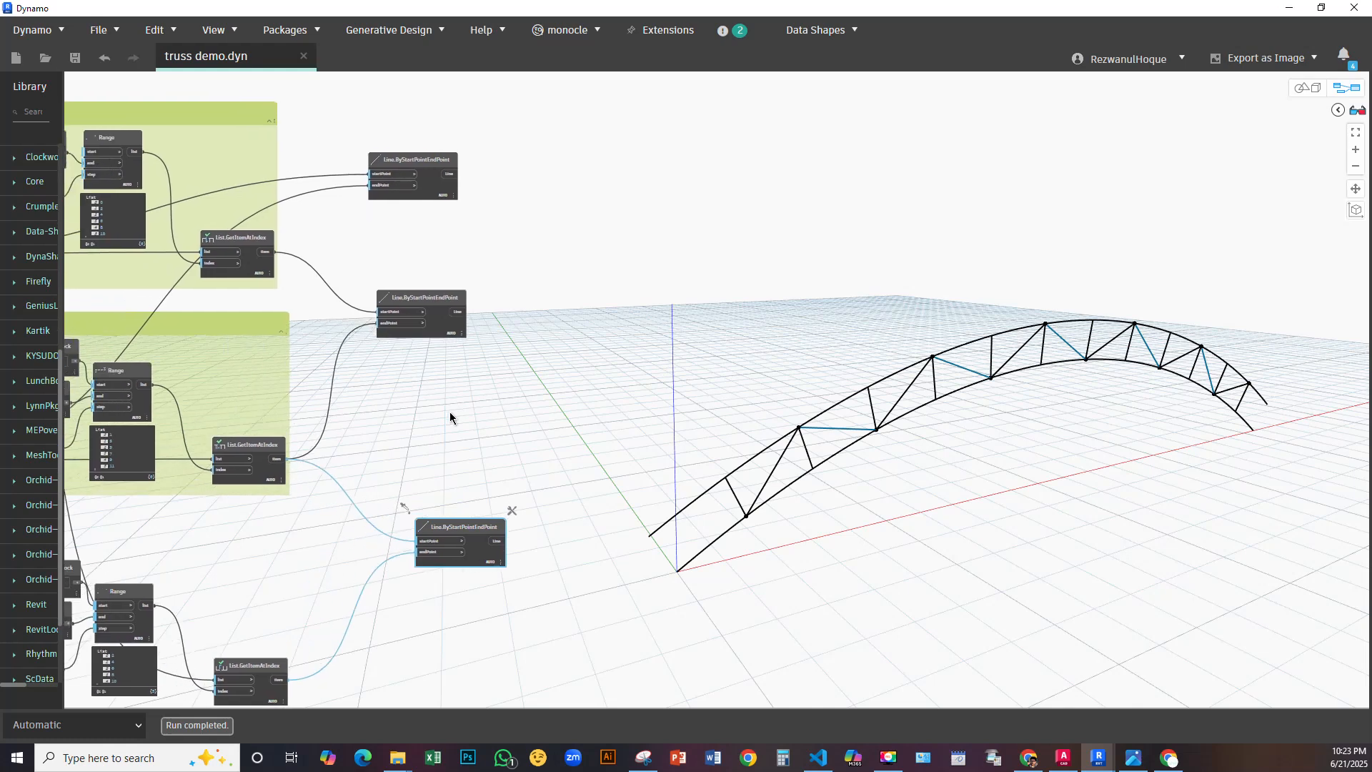
right_click(672, 301)
left_click(573, 393)
right_click(624, 345)
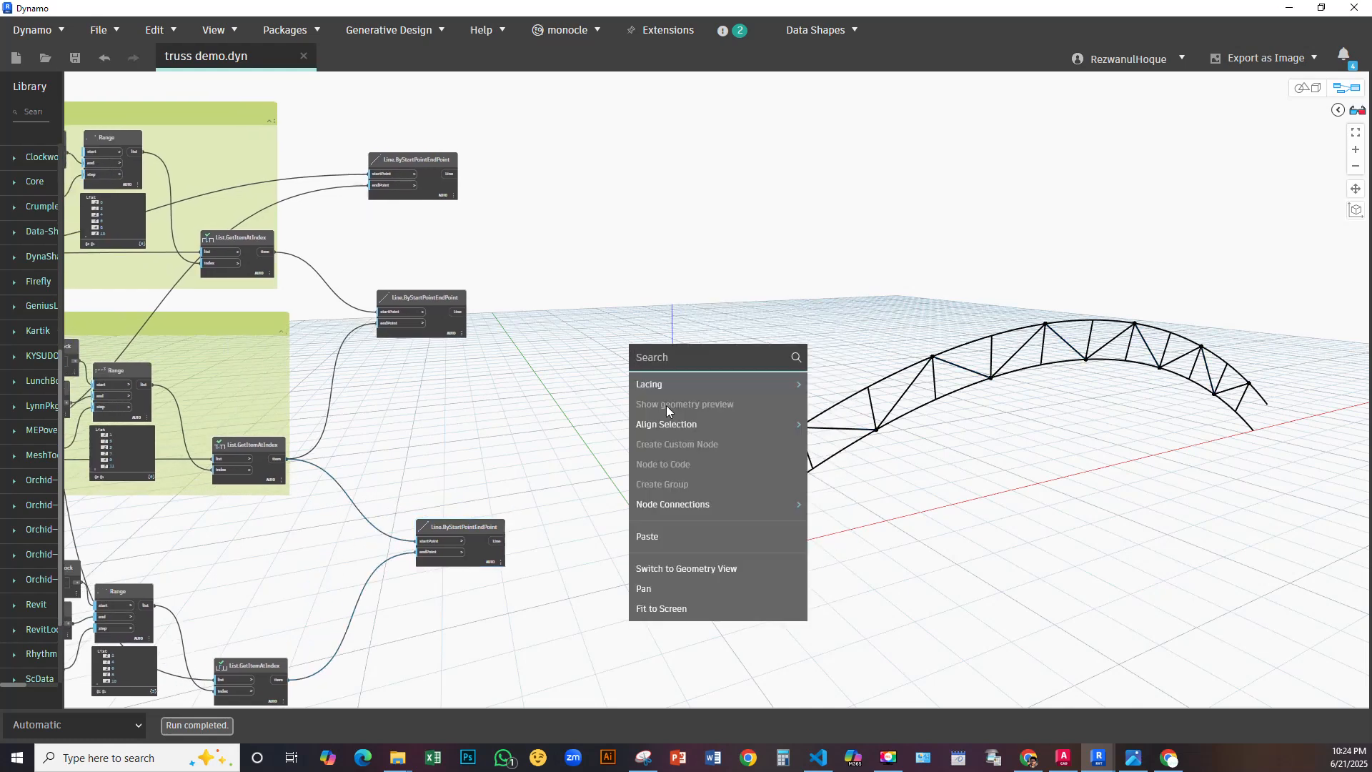
left_click(577, 390)
right_click(579, 393)
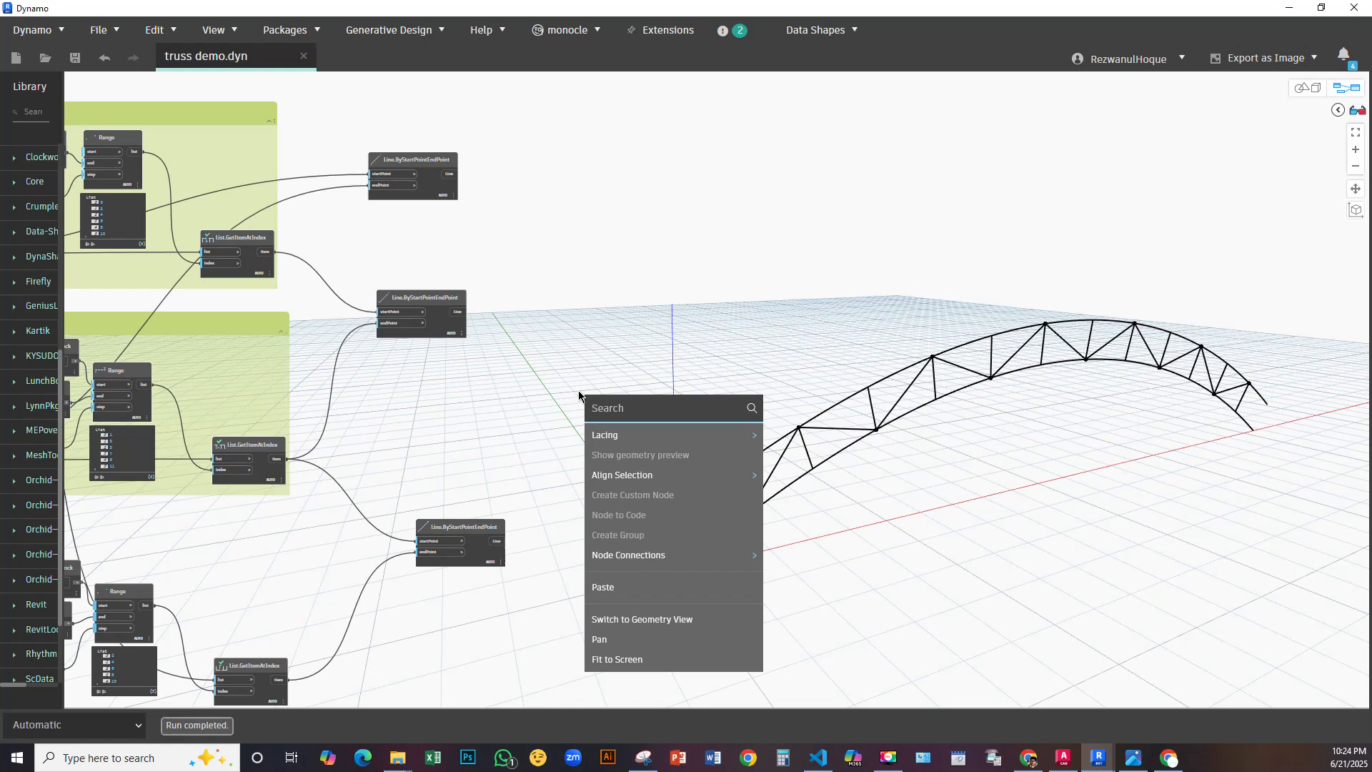
type("list")
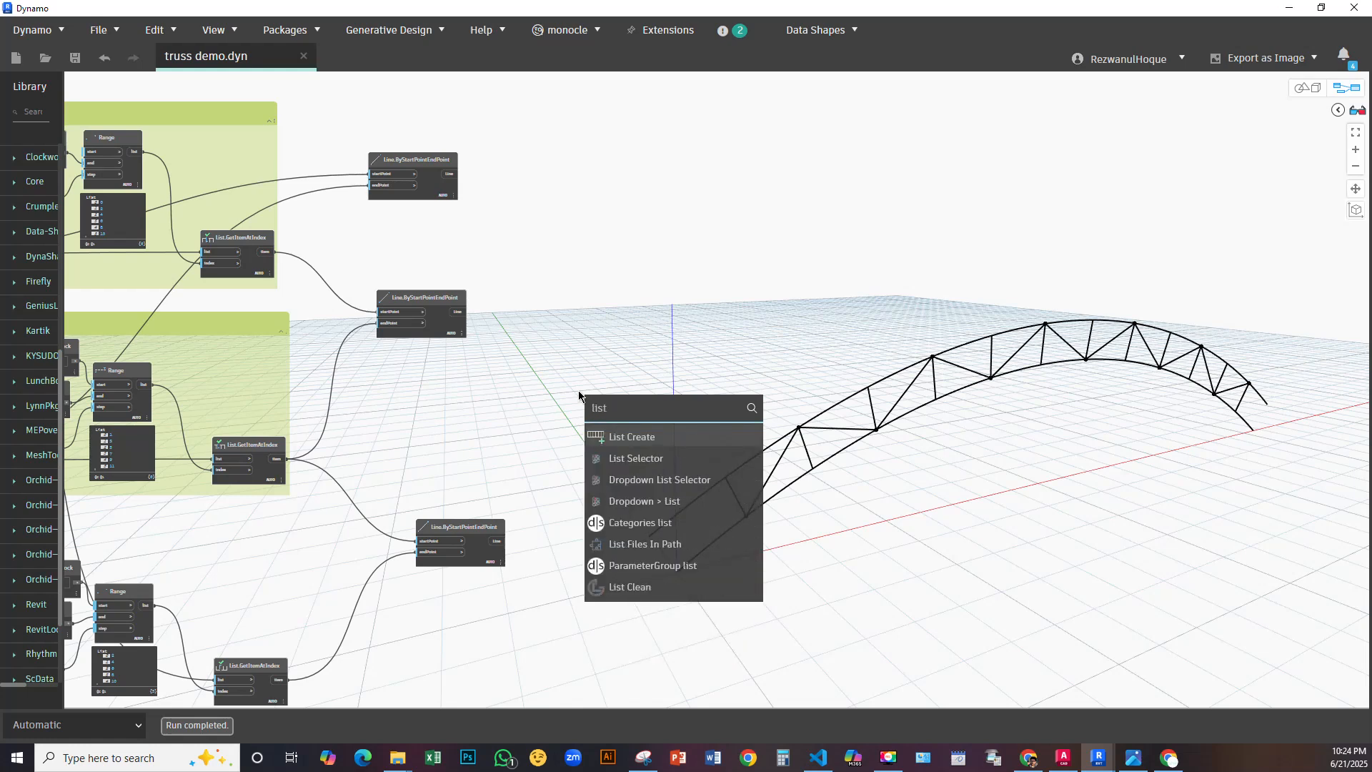
left_click(605, 256)
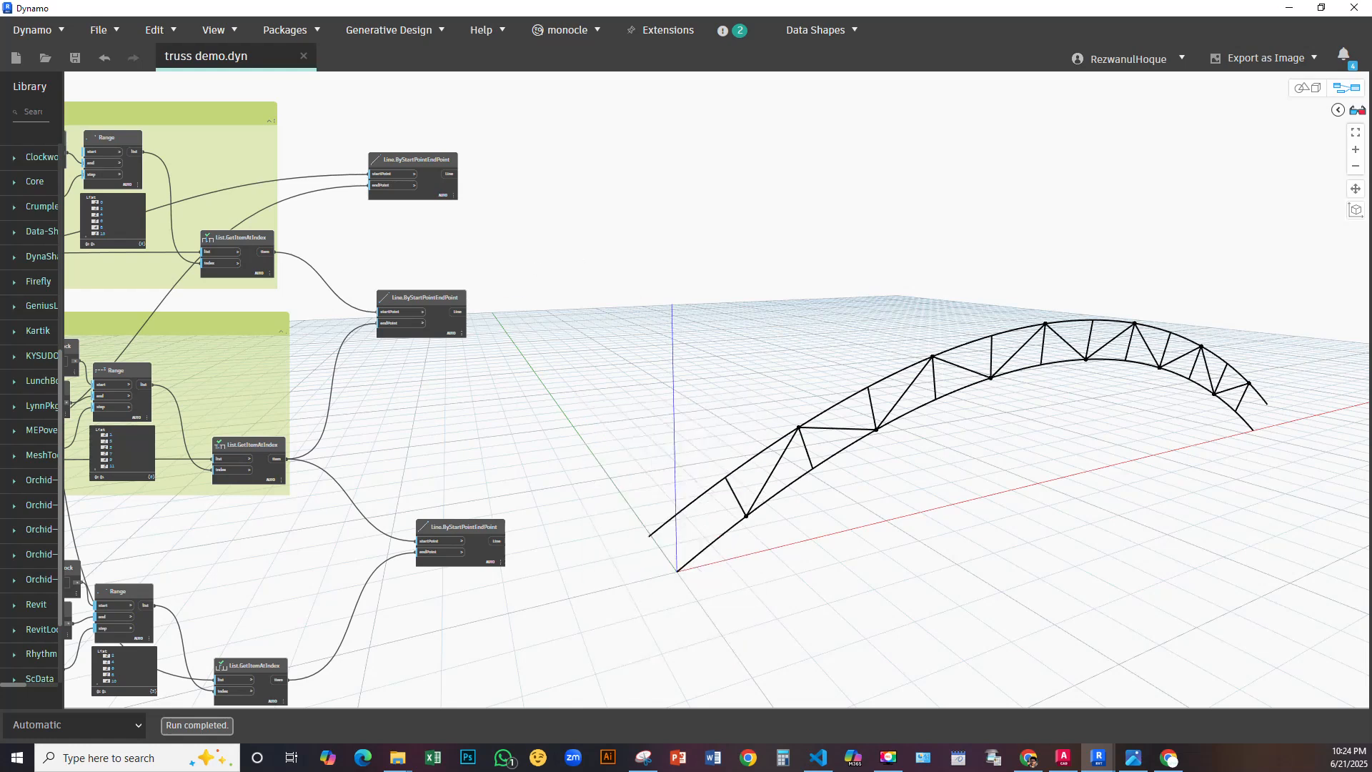
Examine the truss geometry in the 3D preview from a closer, rotated angle, and return to the graph view
left_click(1307, 88)
middle_click_drag(916, 467, 795, 410)
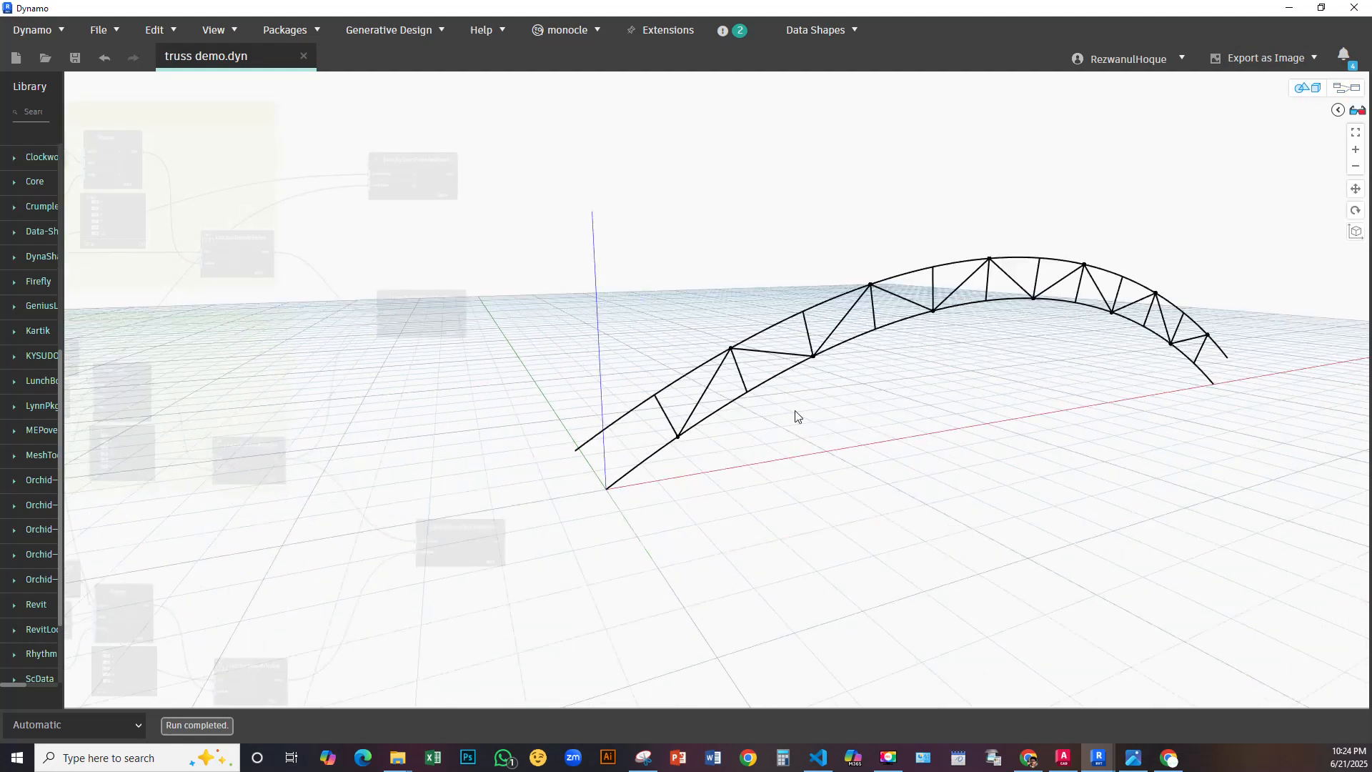
scroll(766, 383, "up", 3)
right_click_drag(766, 386, 803, 386)
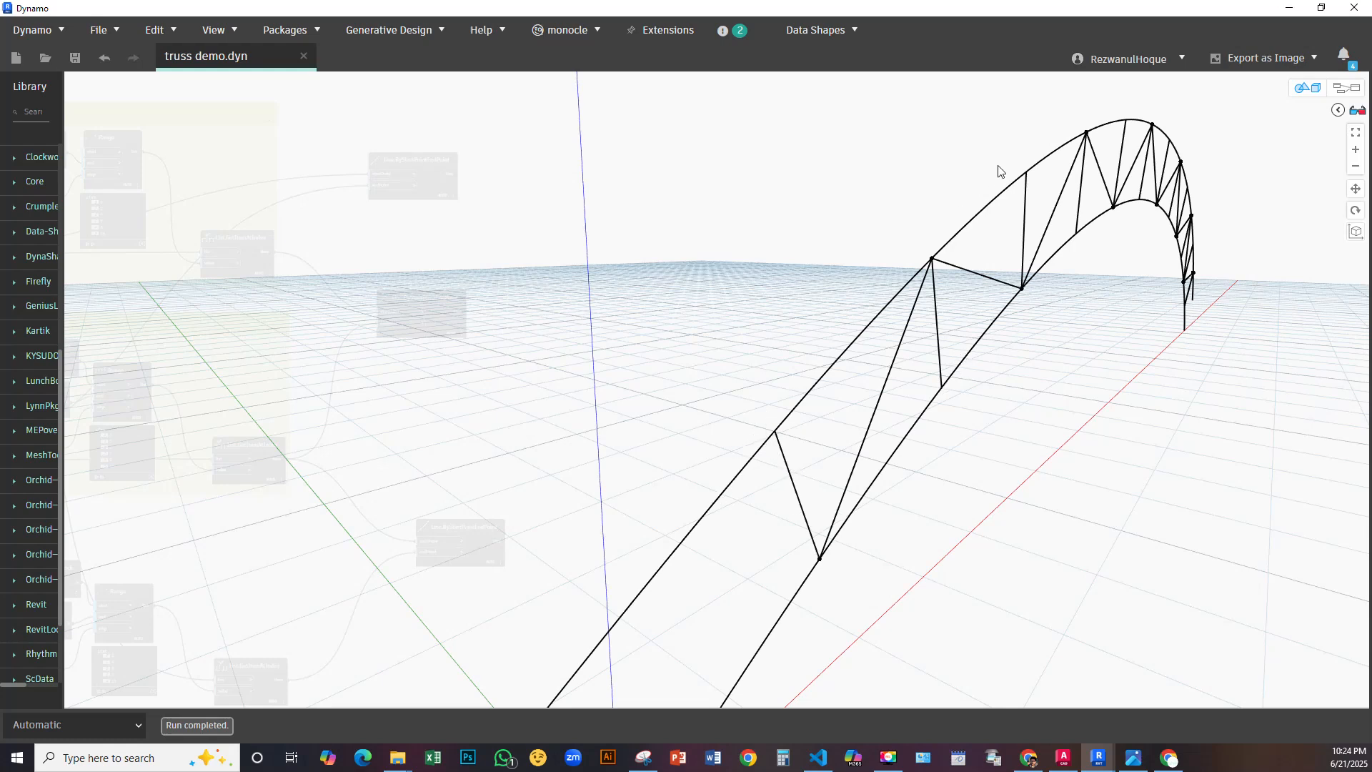
scroll(726, 352, "down", 5)
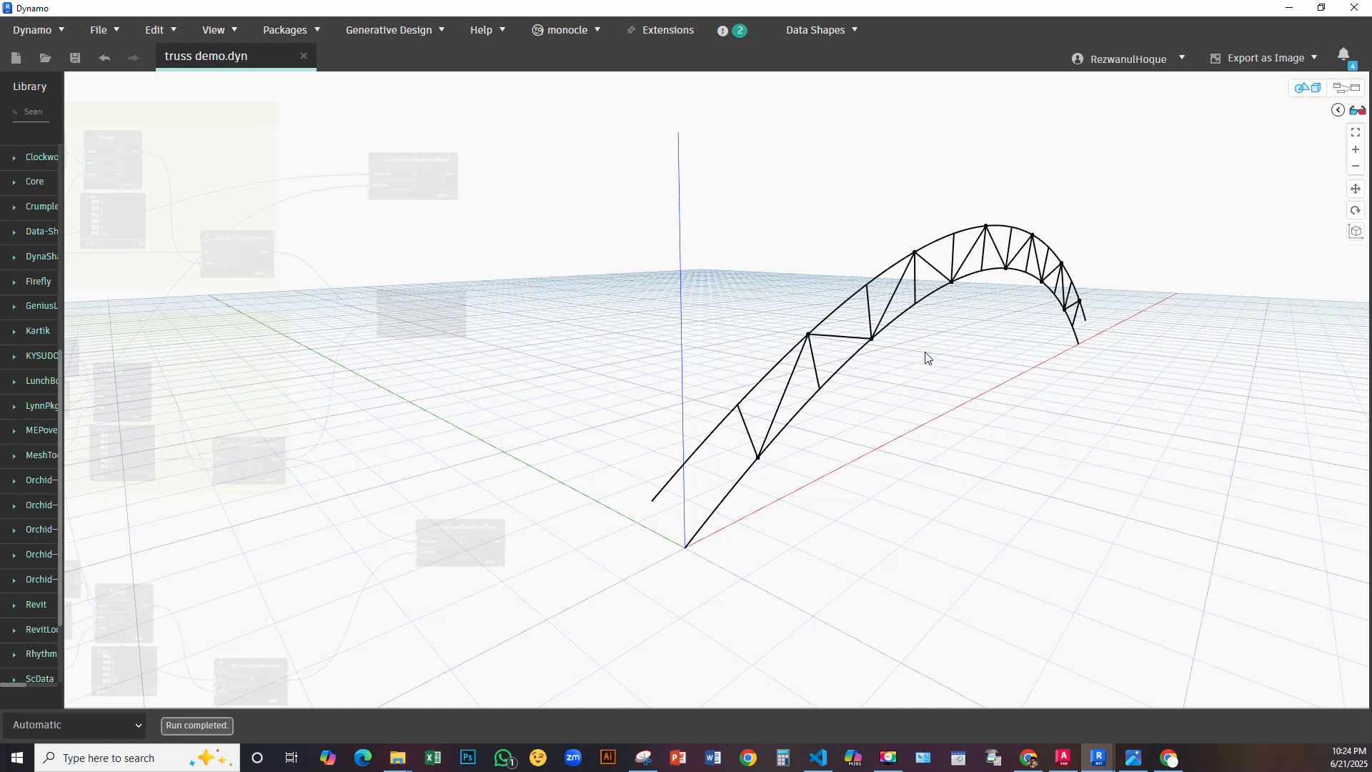
left_click(1323, 91)
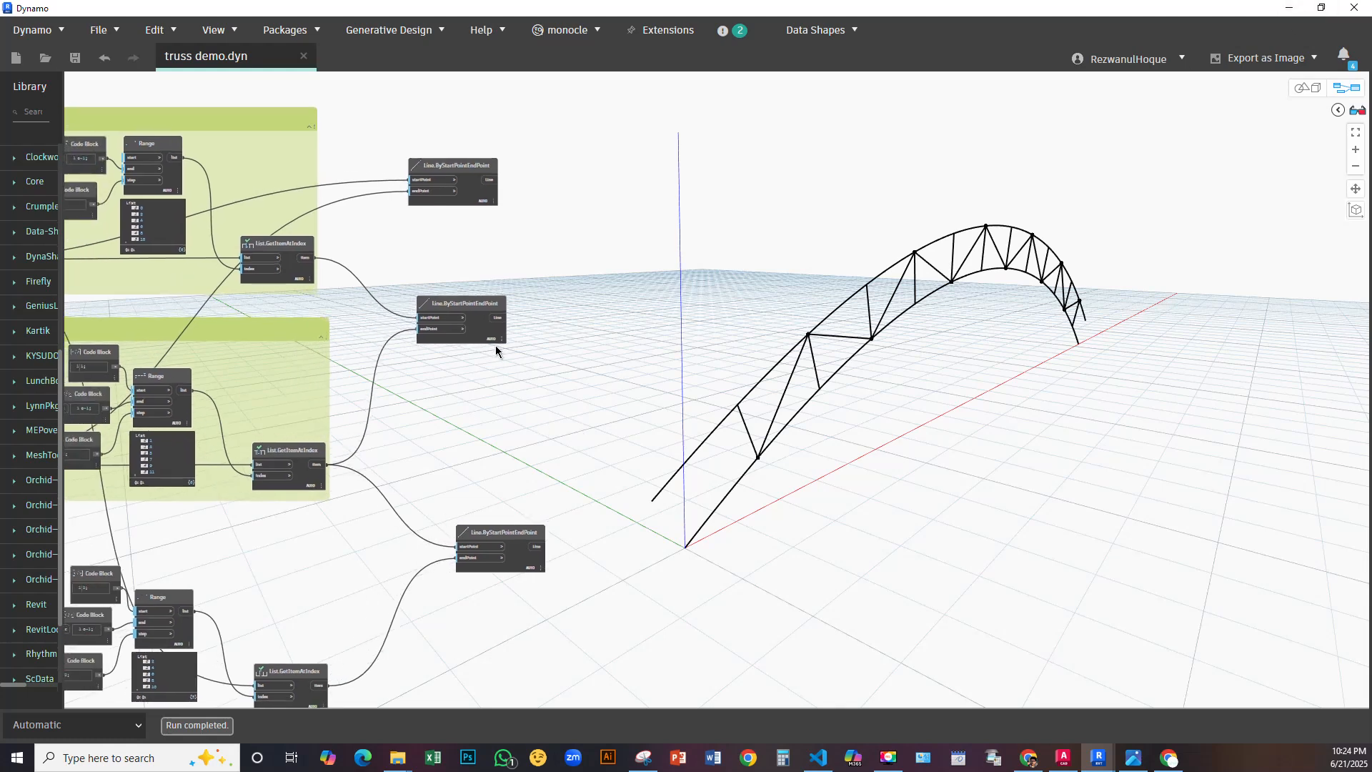
Search the available nodes for "beam.by" near the middle Line.ByStartPointEndPoint node, and close the search without placing anything
scroll(496, 350, "up", 5)
mouse_move(496, 350)
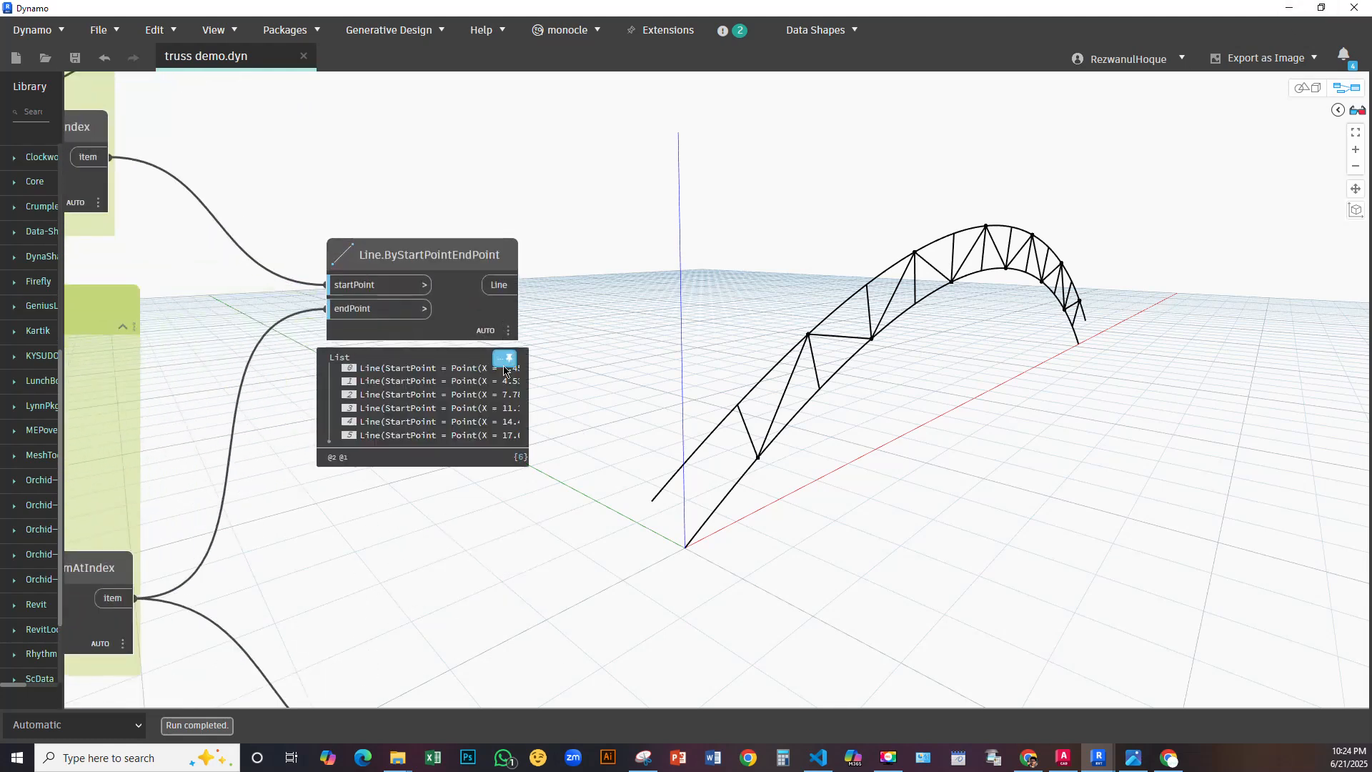
right_click(667, 427)
type("b")
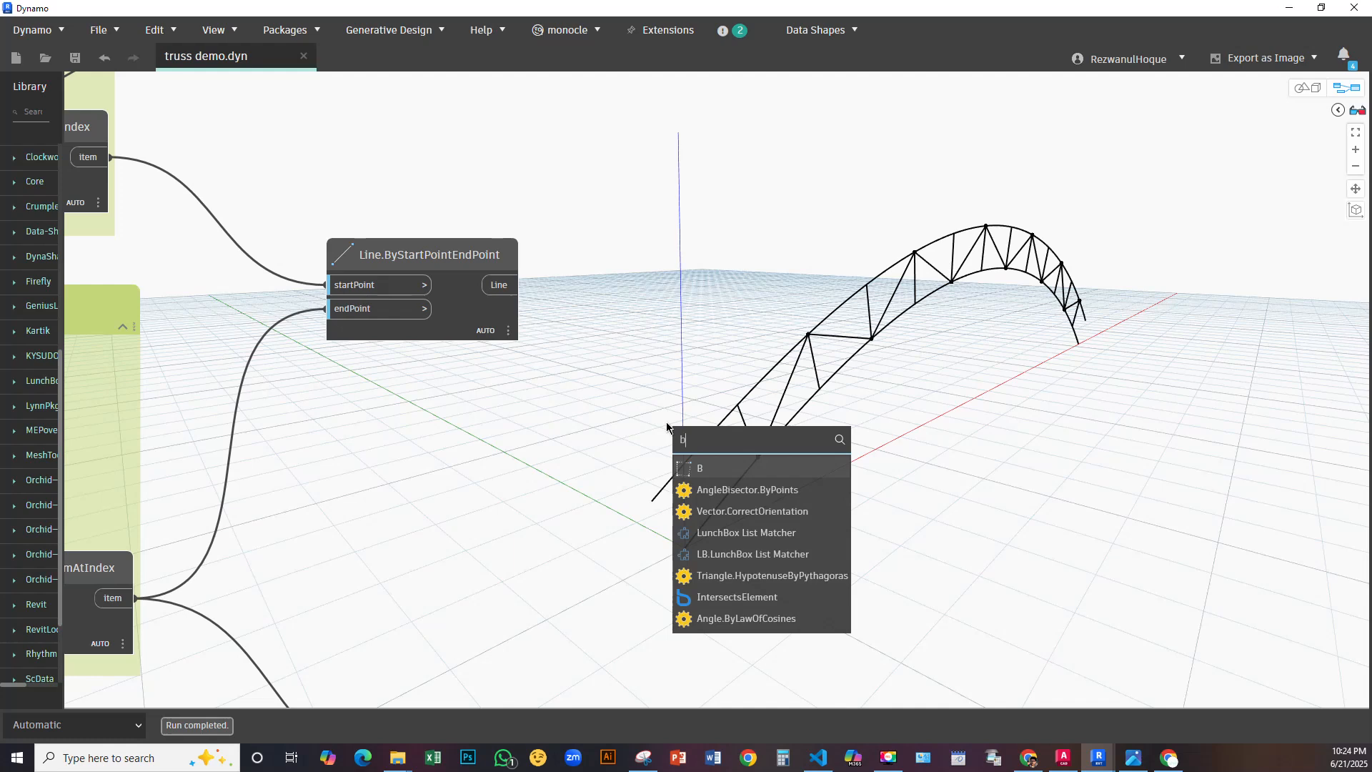
type("ea")
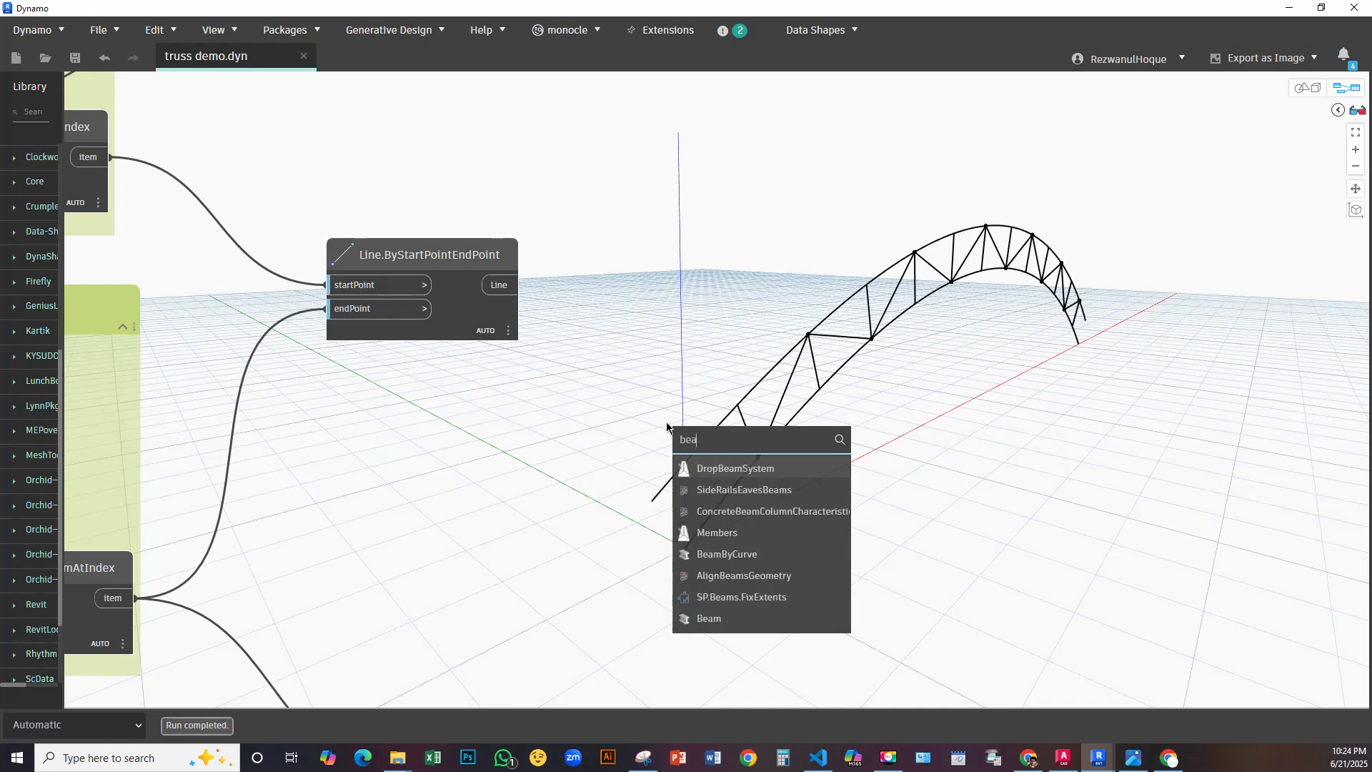
type("m")
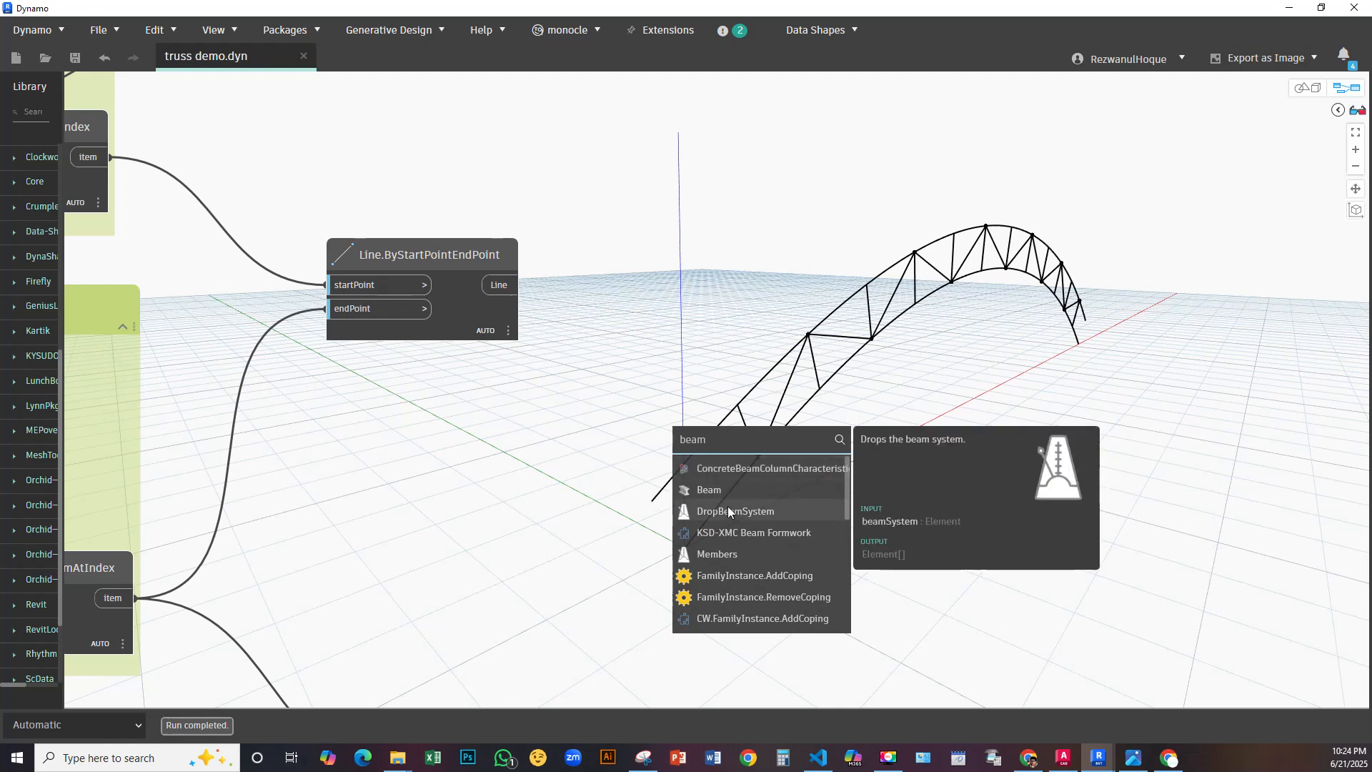
type(".by")
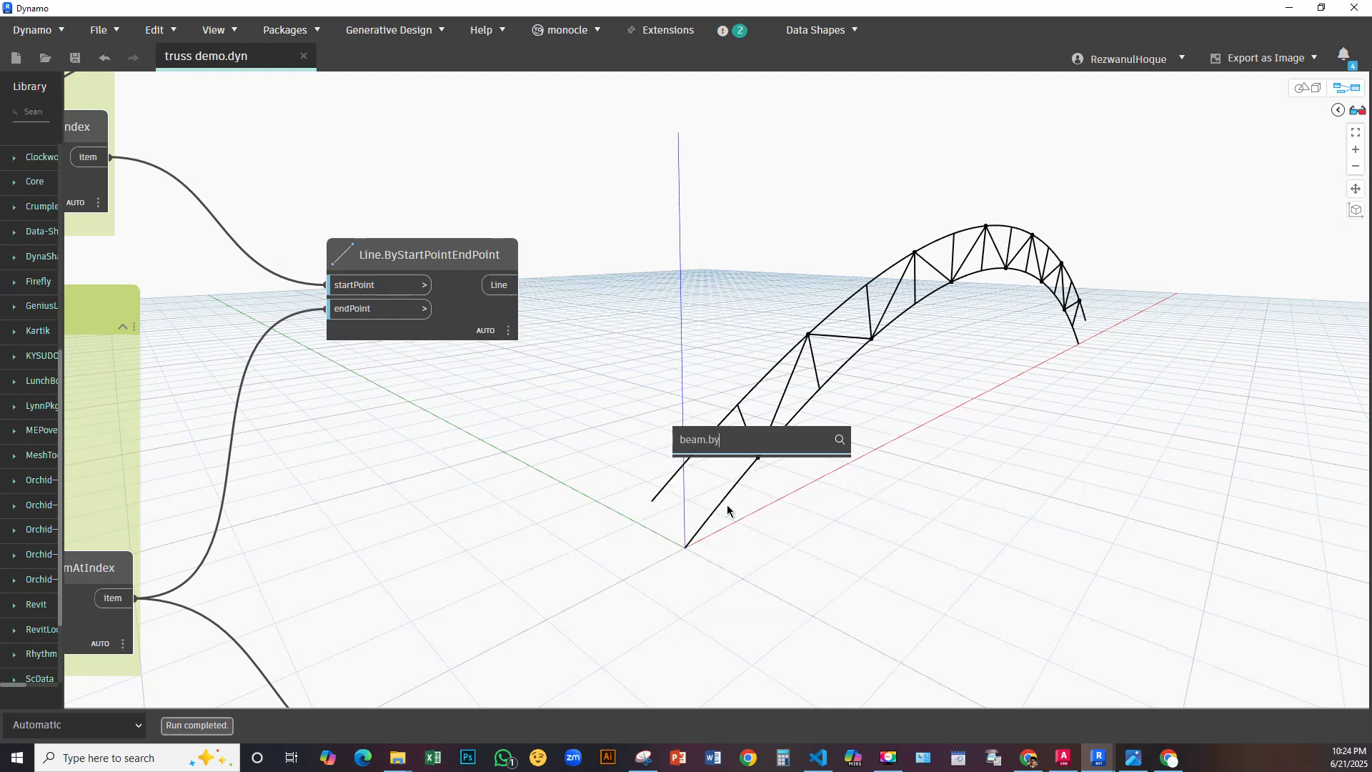
left_click(535, 481)
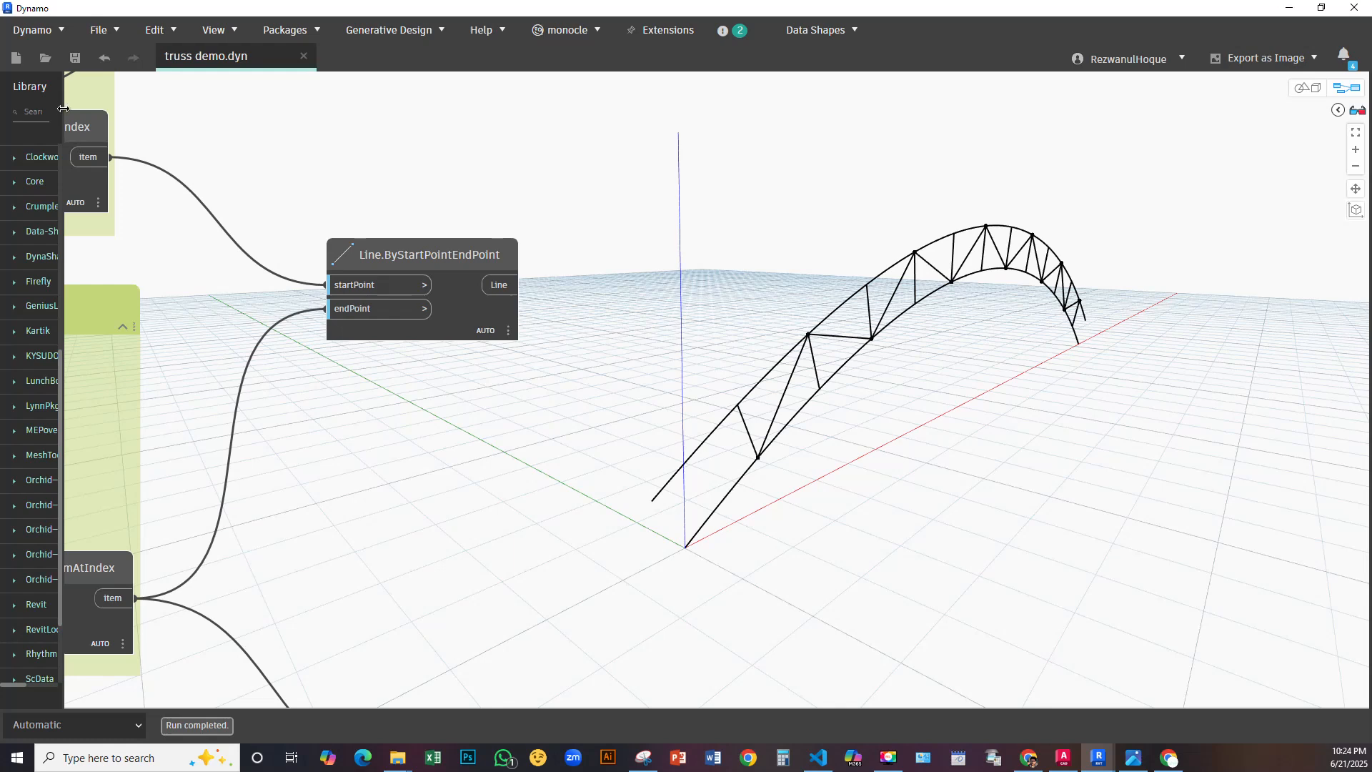
Widen the node library and look through the search results for "beam" on the graph canvas
left_click_drag(63, 112, 159, 111)
right_click(720, 610)
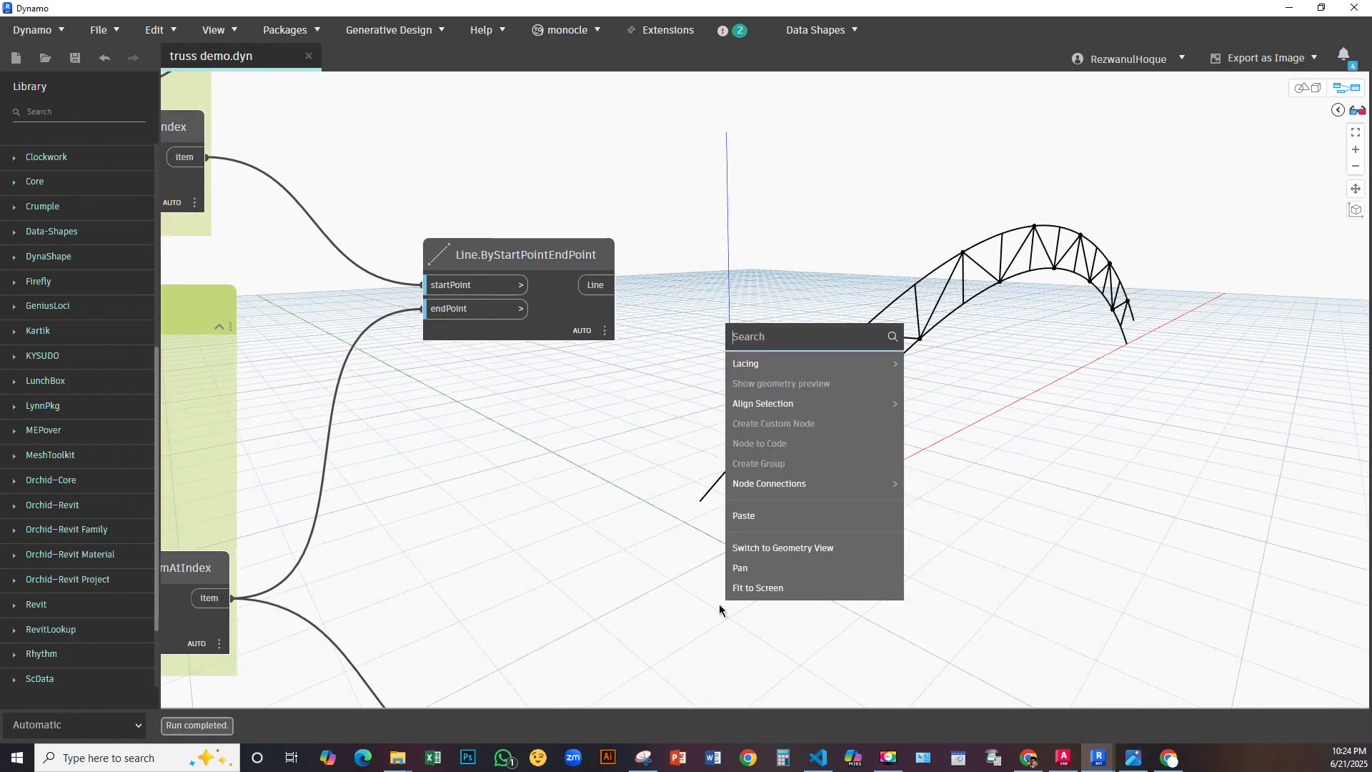
type("beam")
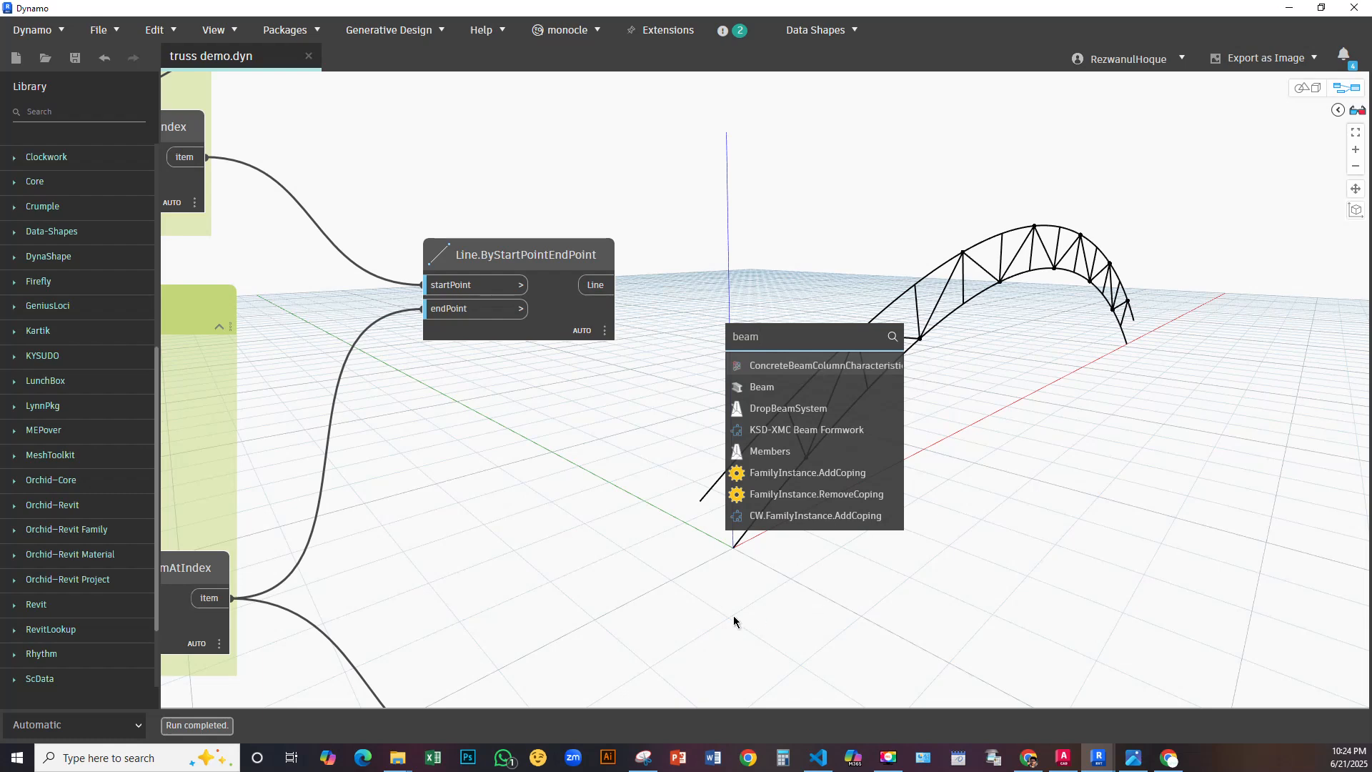
scroll(848, 427, "down", 4)
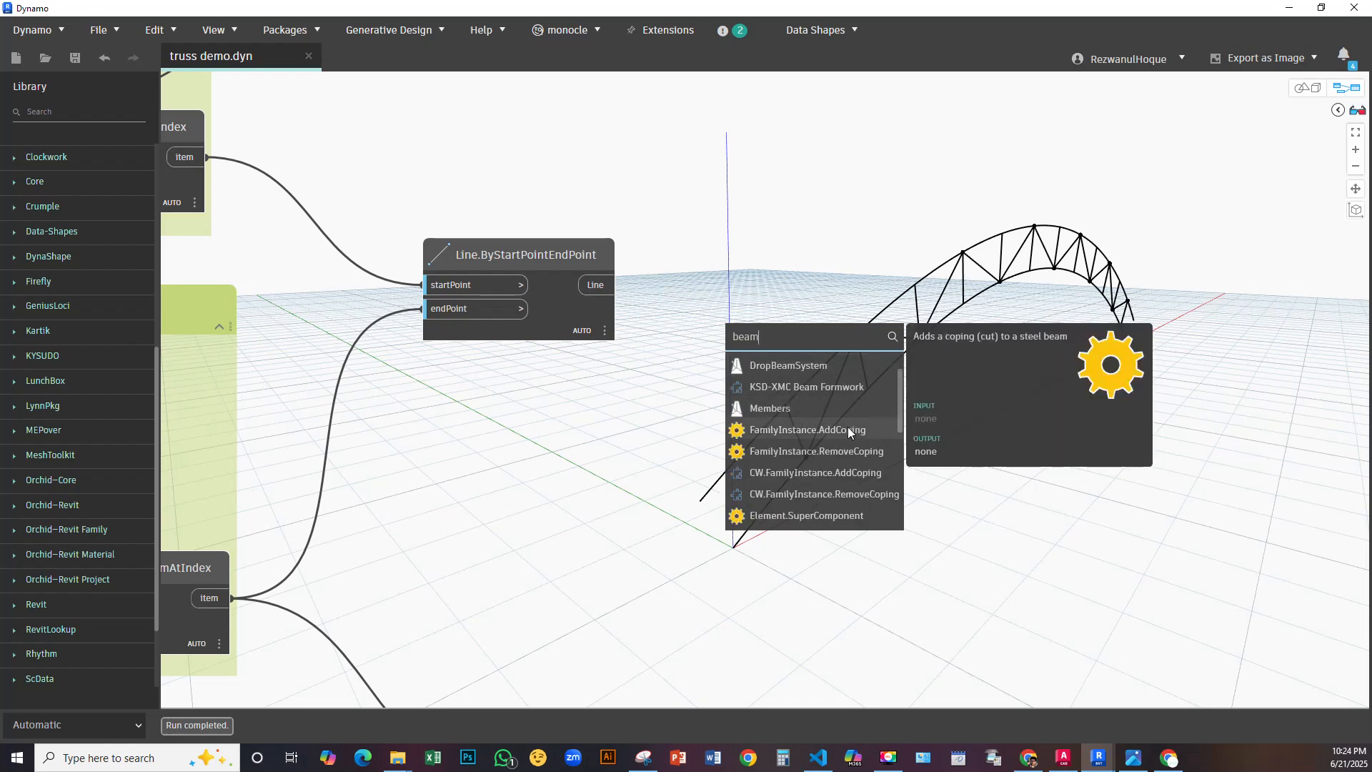
scroll(848, 427, "up", 4)
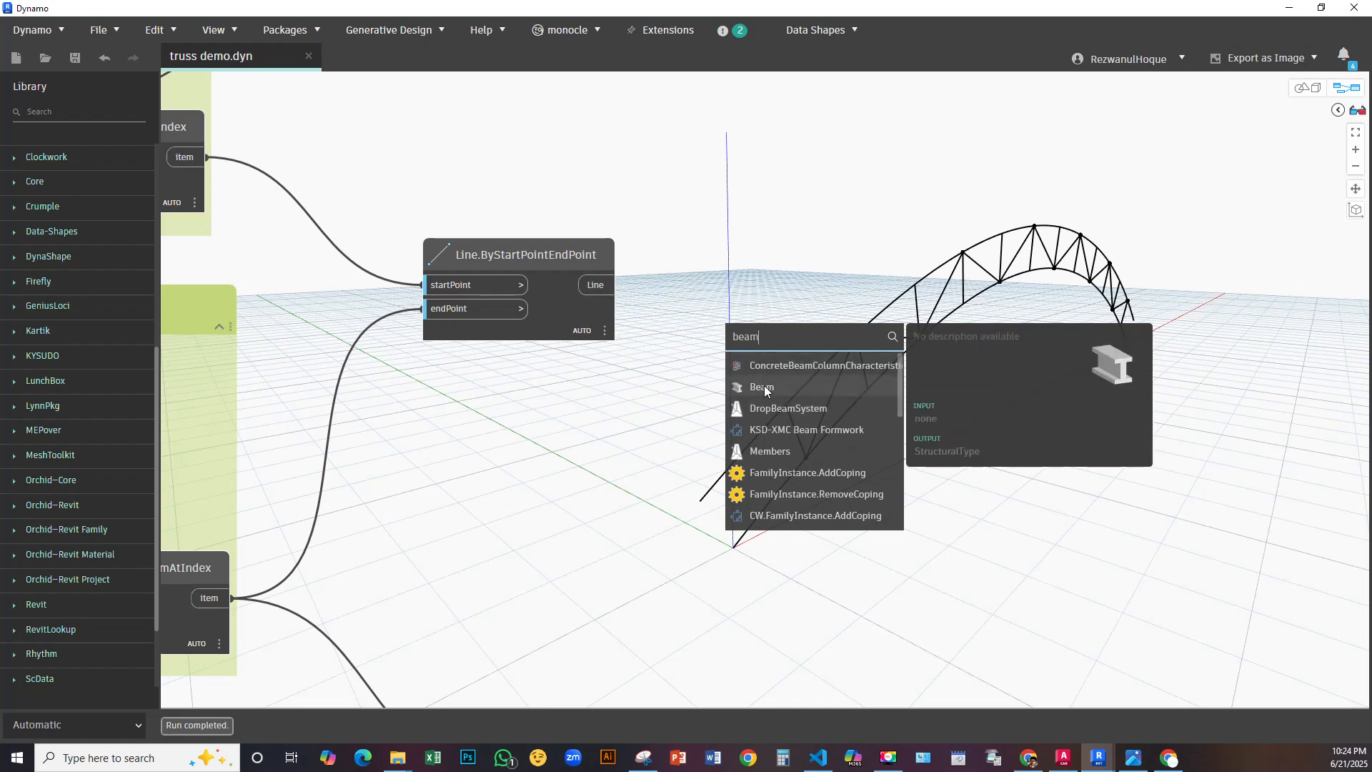
scroll(780, 466, "down", 3)
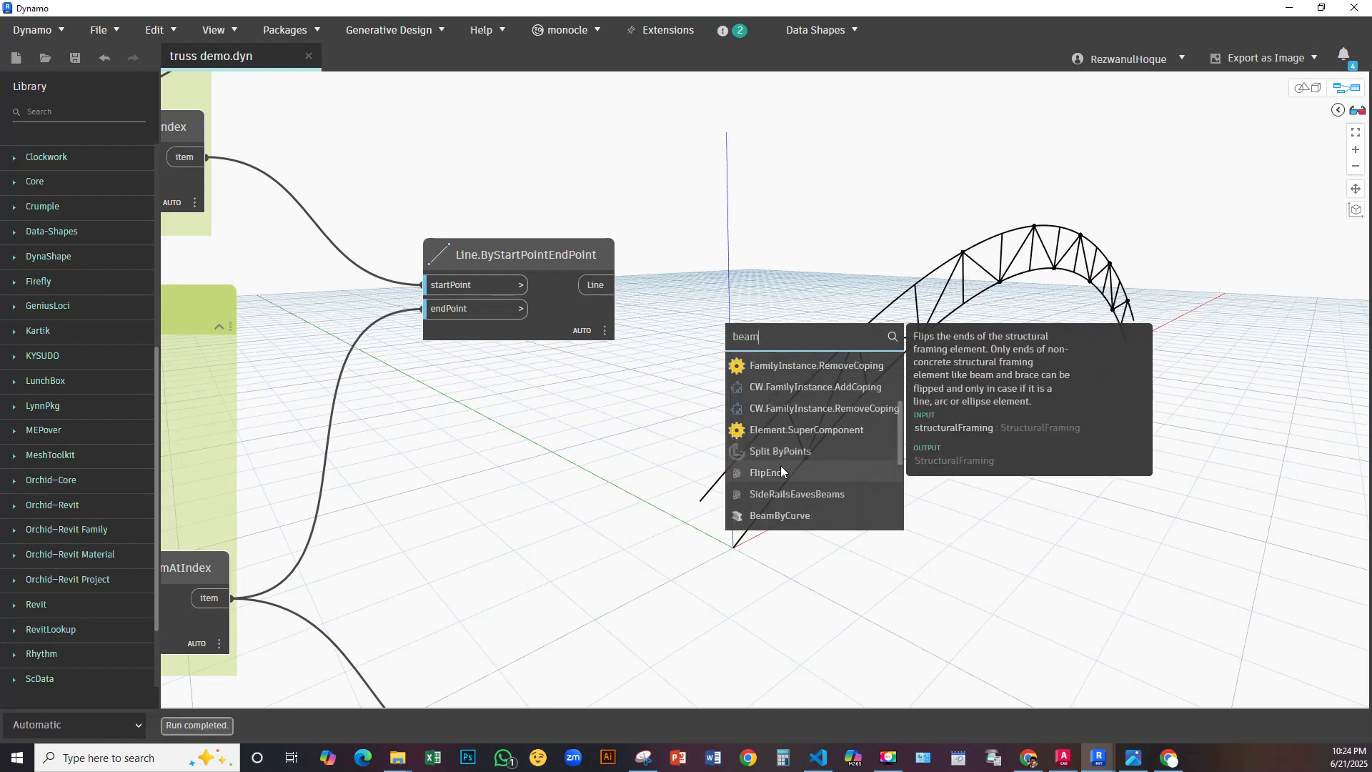
left_click(646, 460)
Search for "structural" and add a Structural Framing Types node to the graph near the Line.ByStartPointEndPoint node
right_click(647, 460)
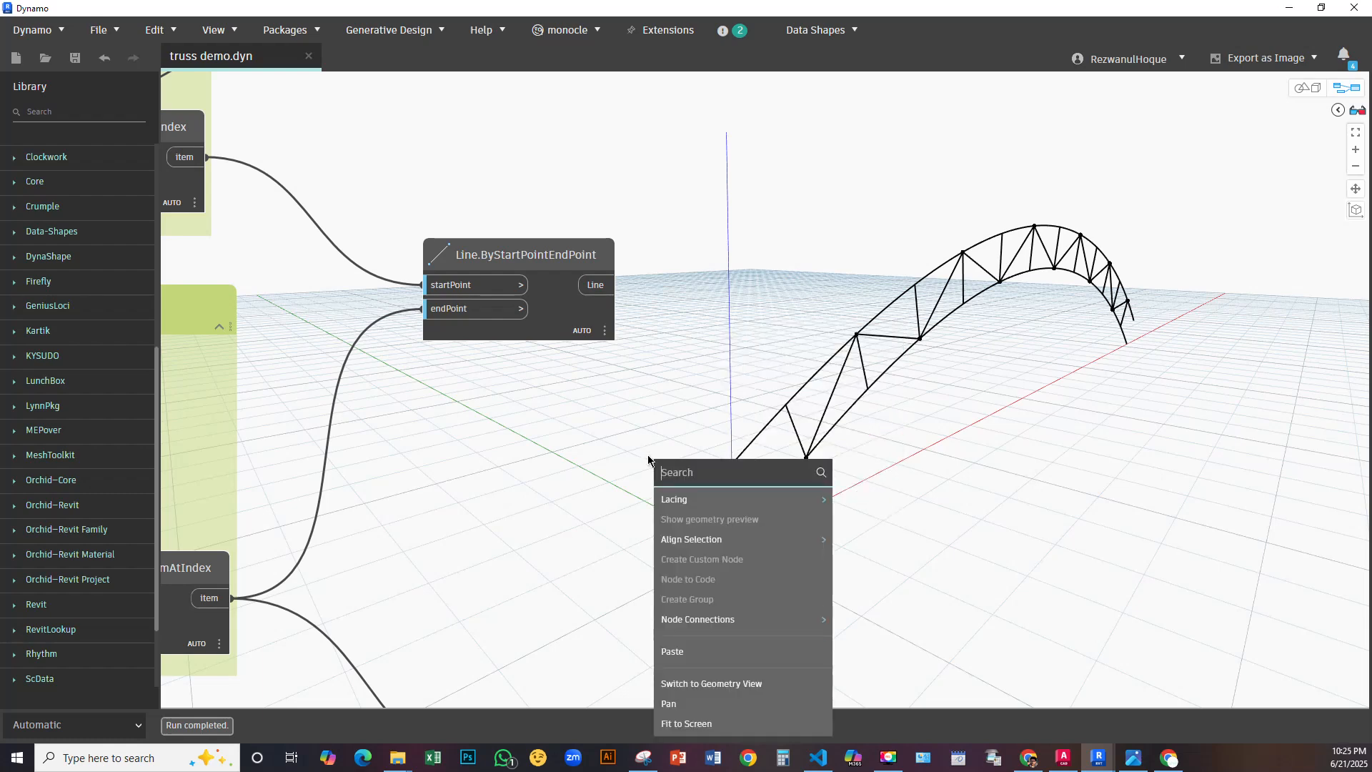
type("structural")
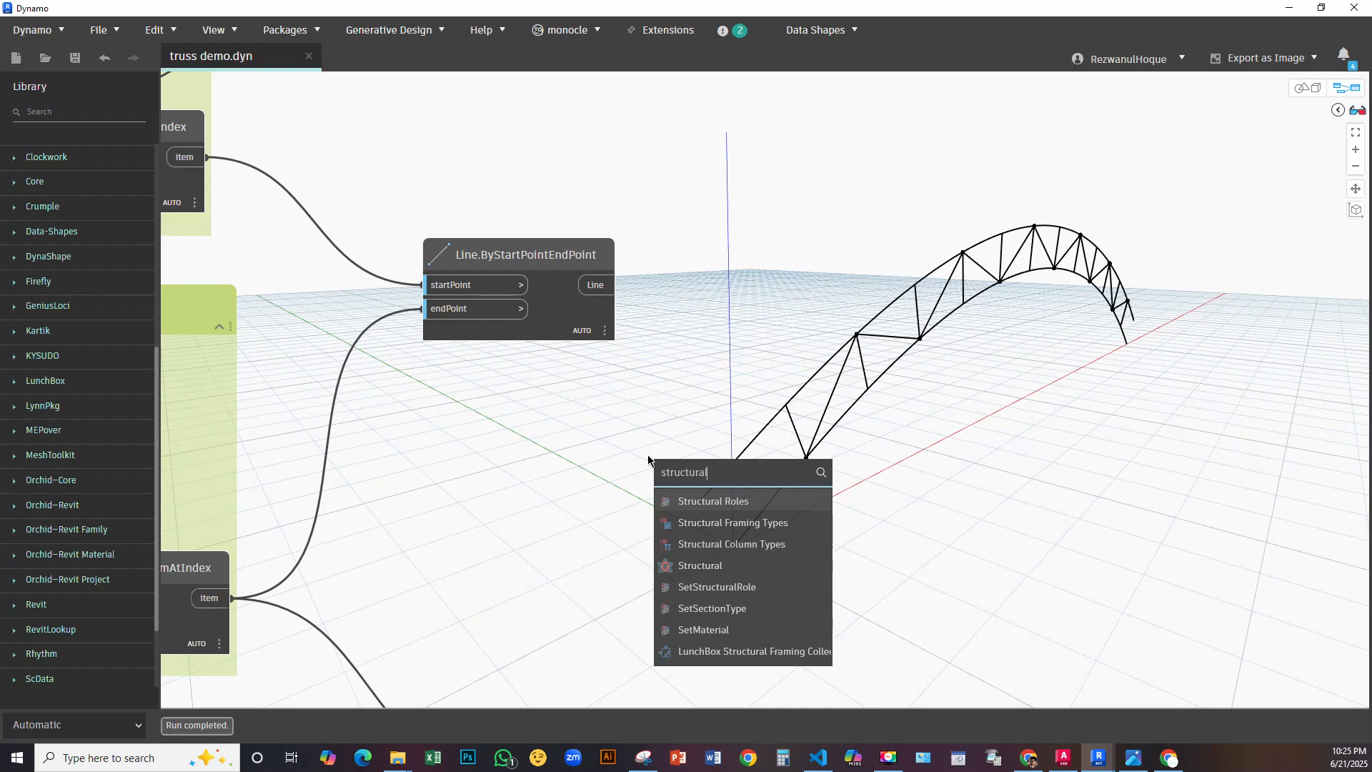
left_click(750, 523)
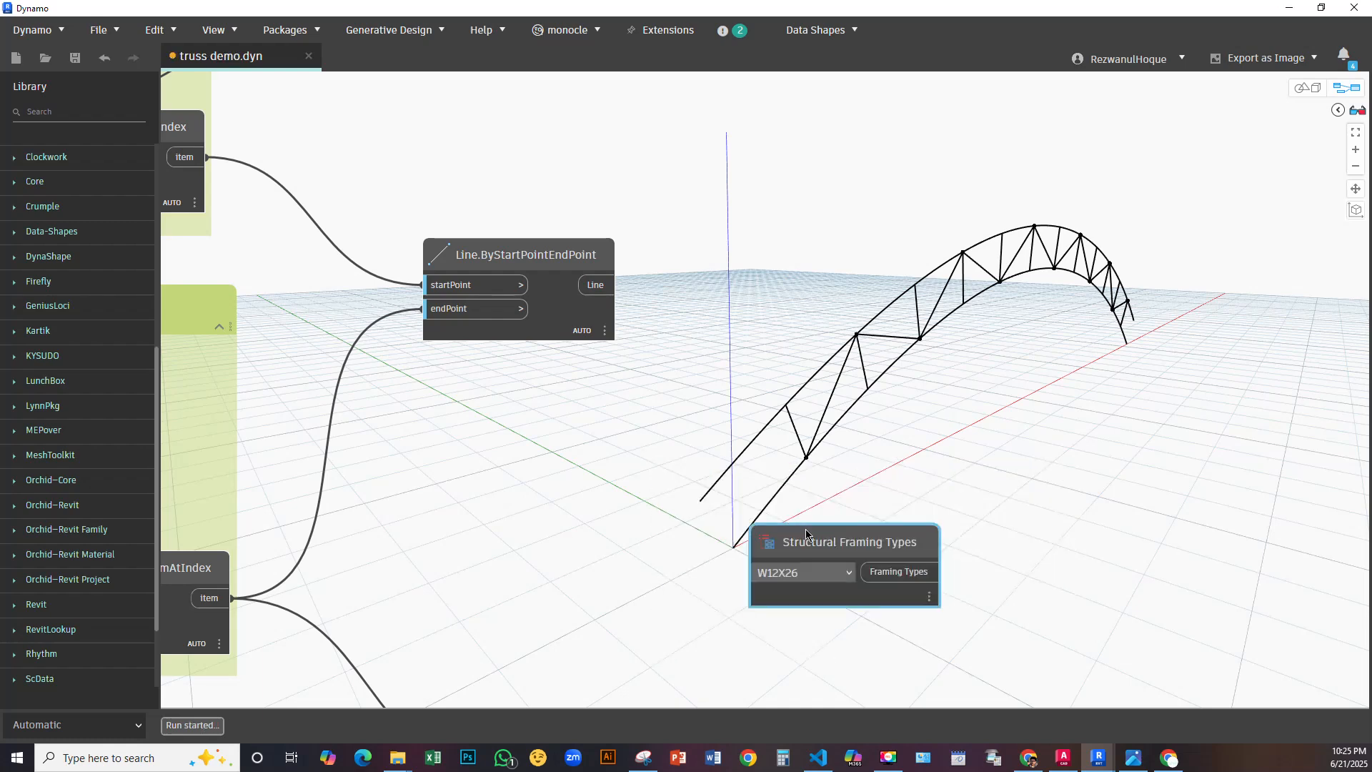
right_click(919, 389)
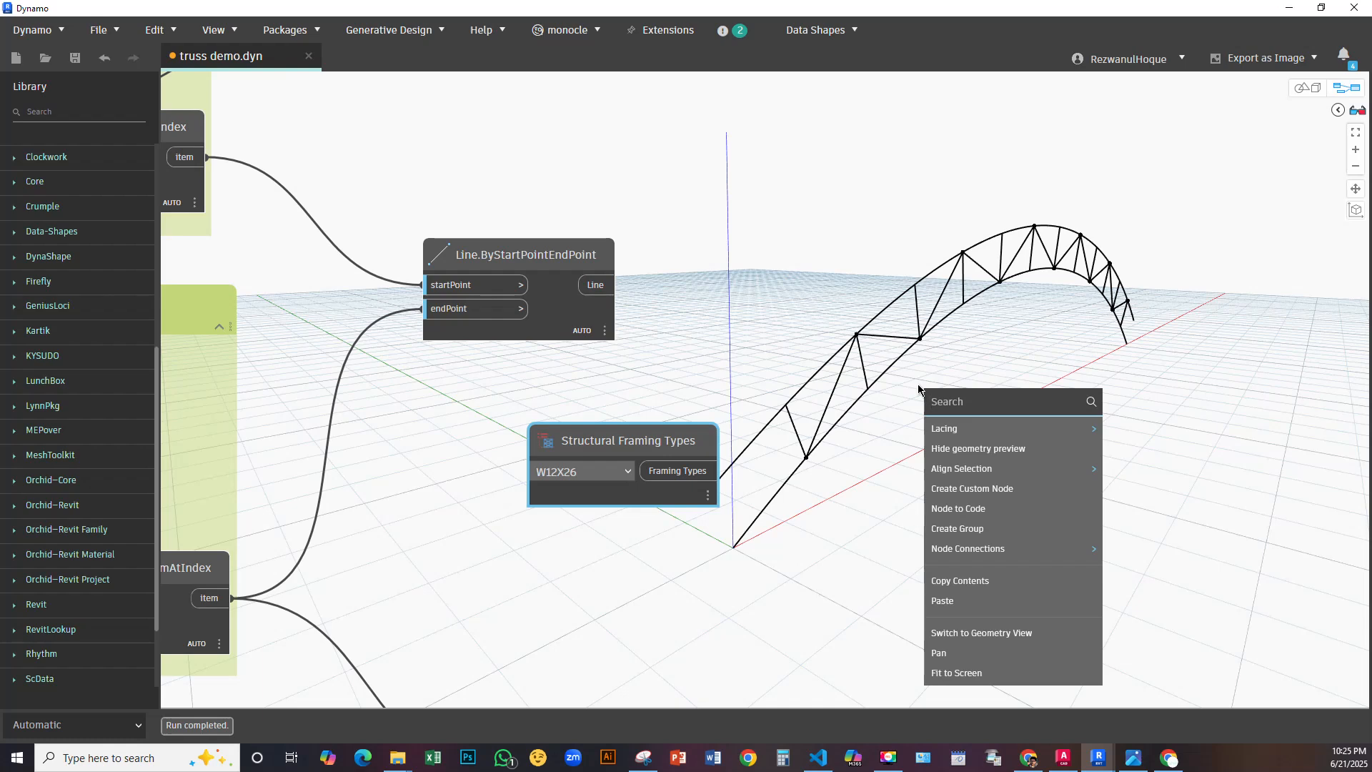
type("beam")
scroll(1020, 517, "down", 3)
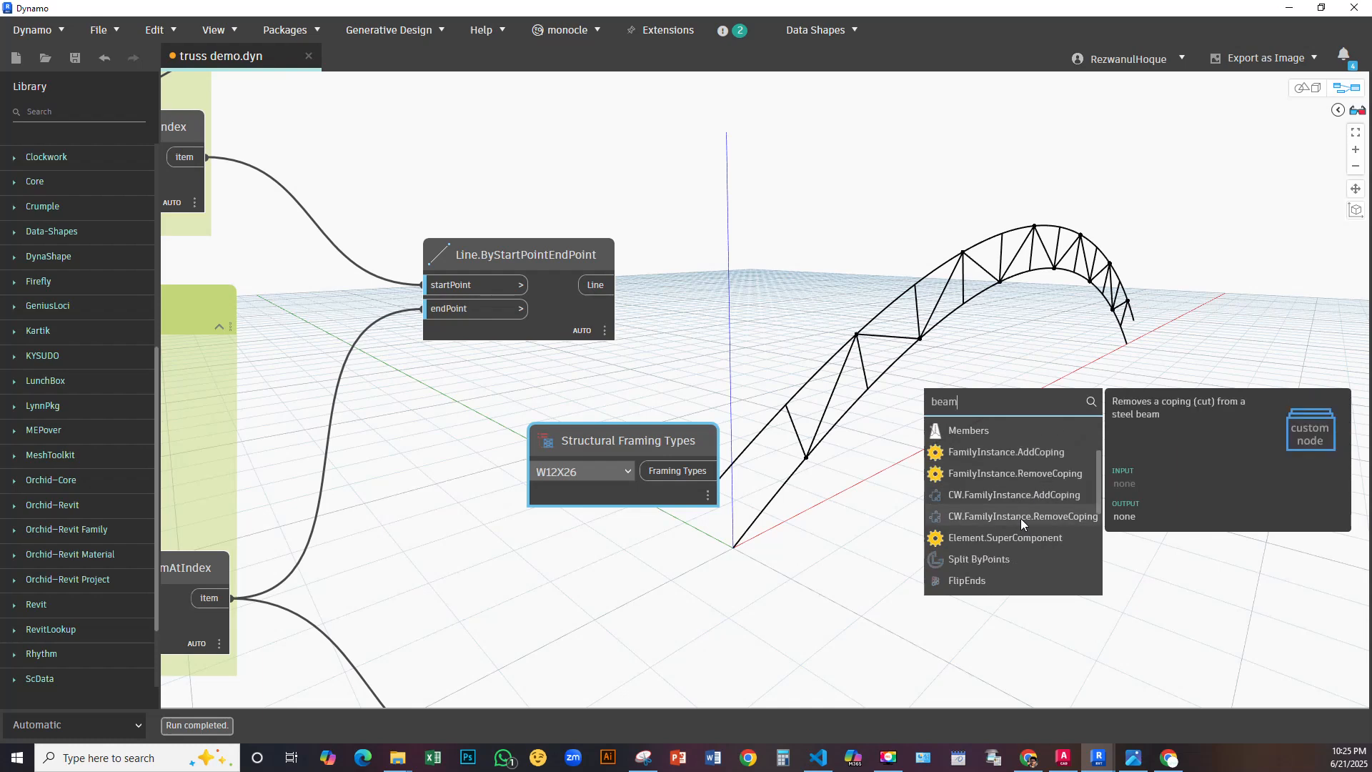
scroll(1021, 518, "down", 1)
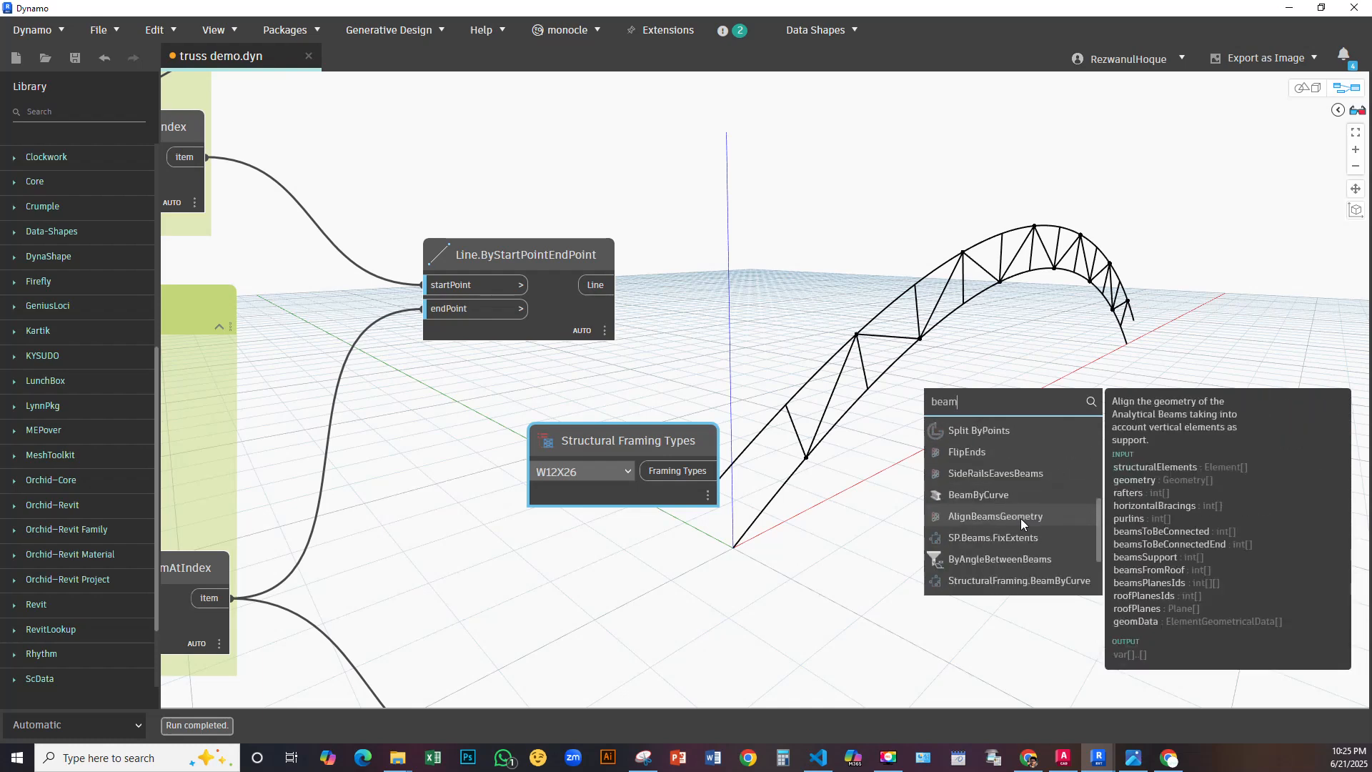
scroll(1021, 517, "down", 2)
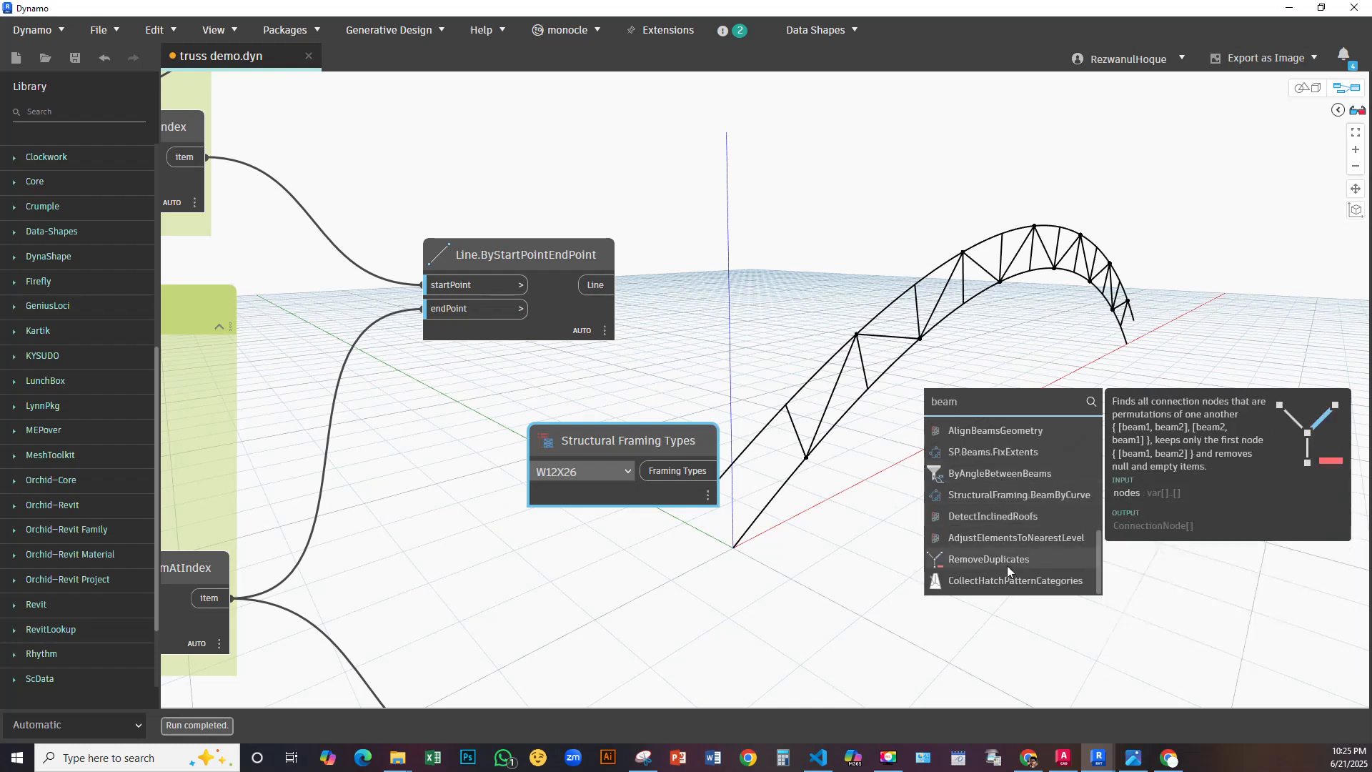
Search the node library for "beam" and place a StructuralFraming.BeamByCurve node in open space beyond the Line.ByStartPointEndPoint node
left_click(84, 116)
type("b")
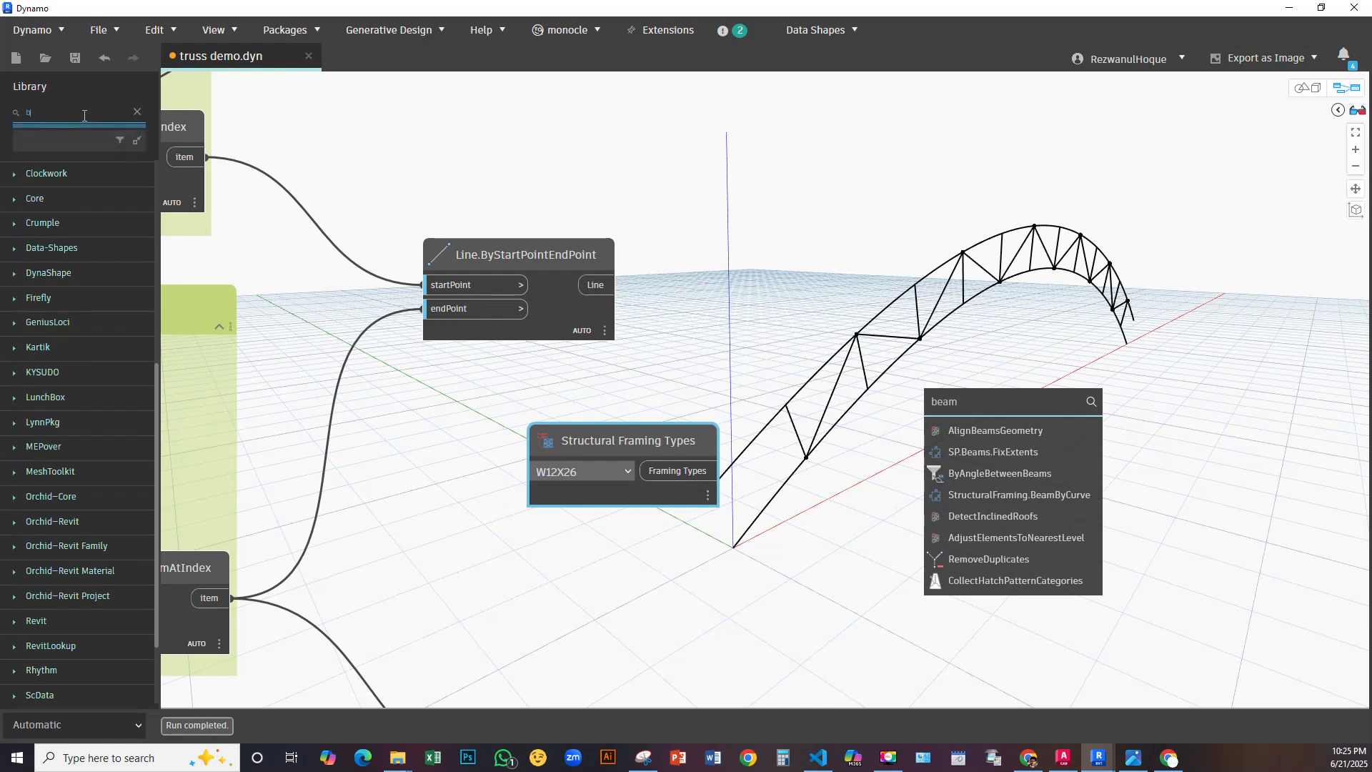
type("eam")
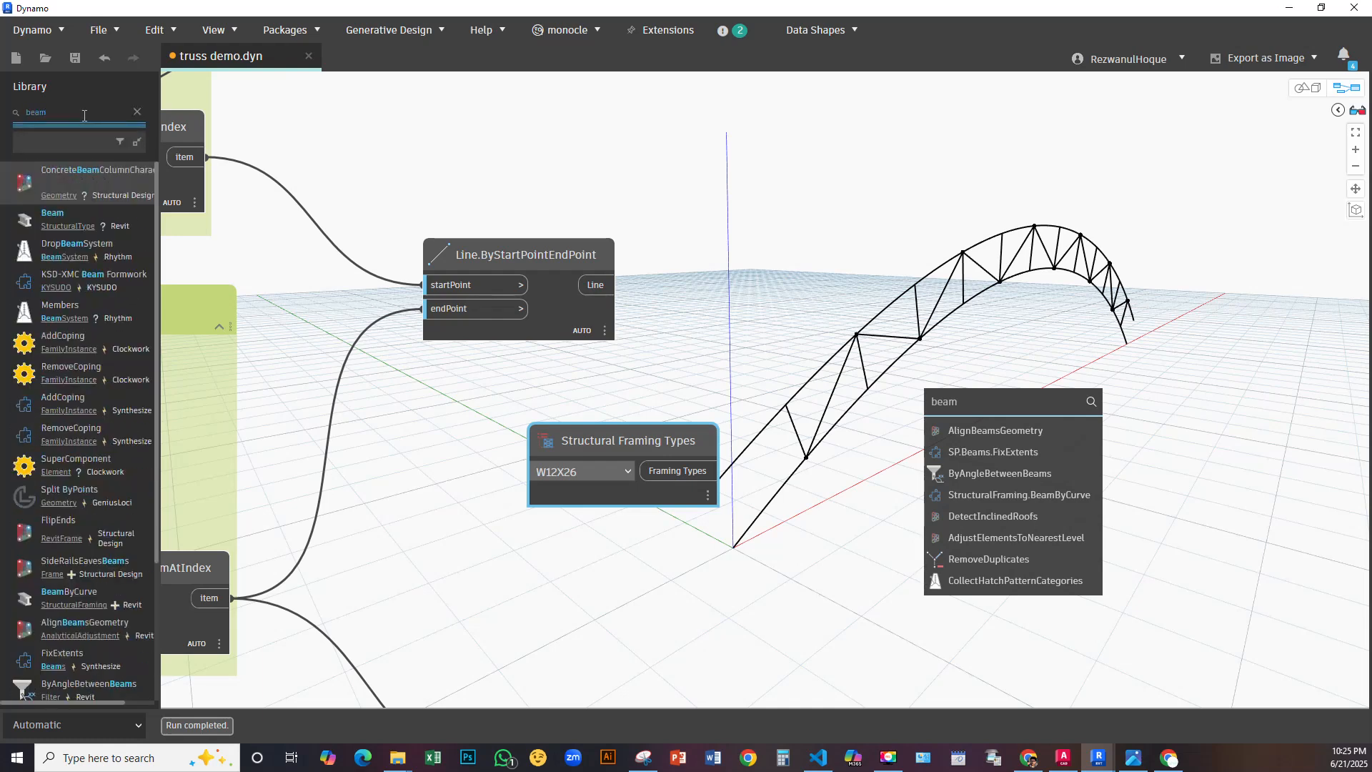
mouse_move(63, 223)
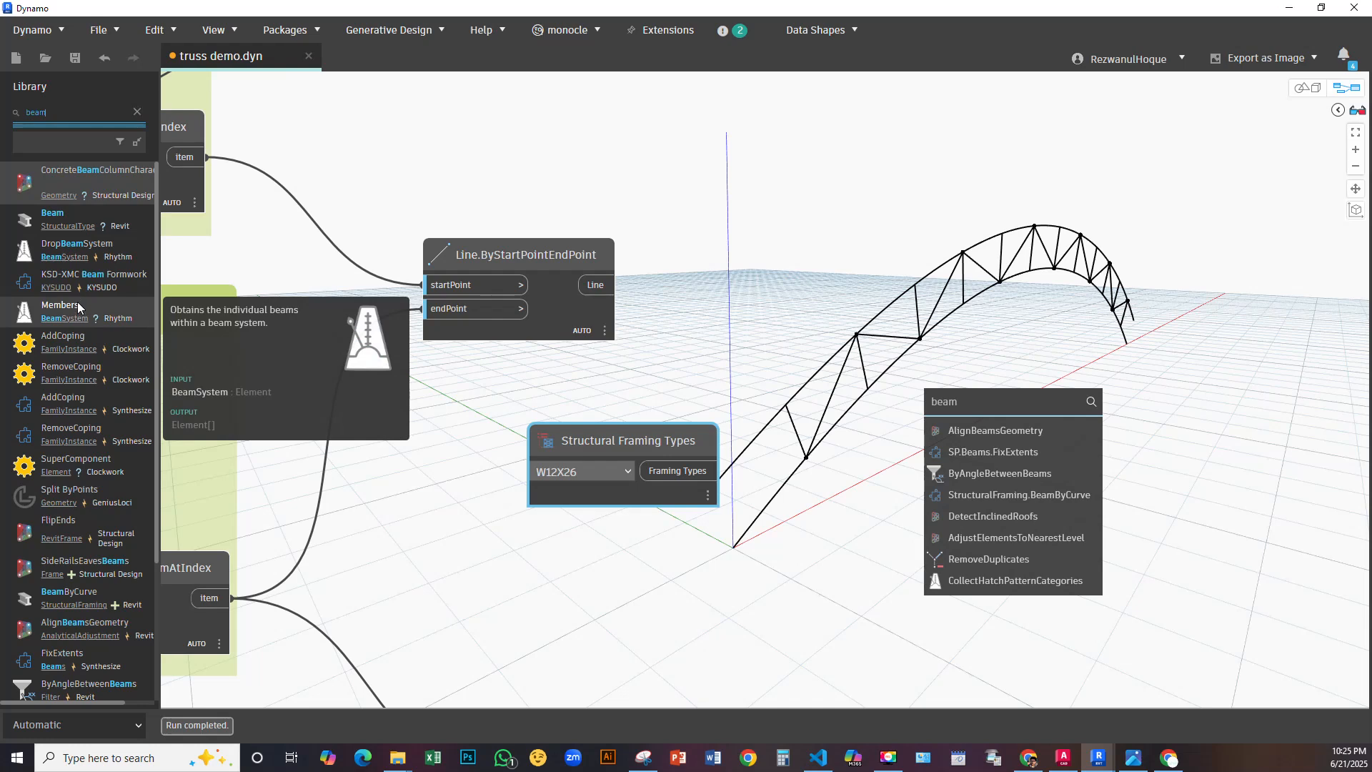
left_click(55, 595)
left_click_drag(814, 386, 957, 175)
middle_click_drag(806, 336, 733, 346)
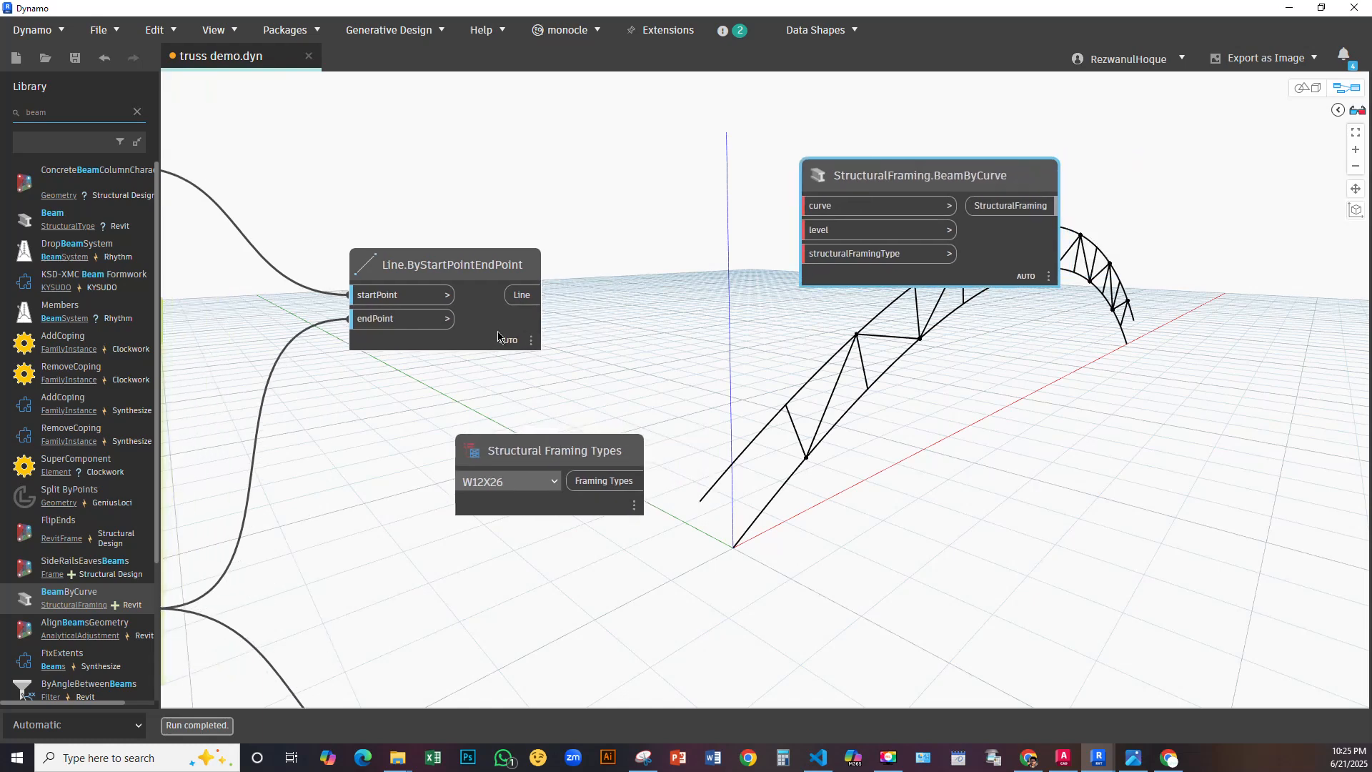
Set the graph's run mode to Manual and reposition the BeamByCurve and Structural Framing Types nodes
left_click(94, 722)
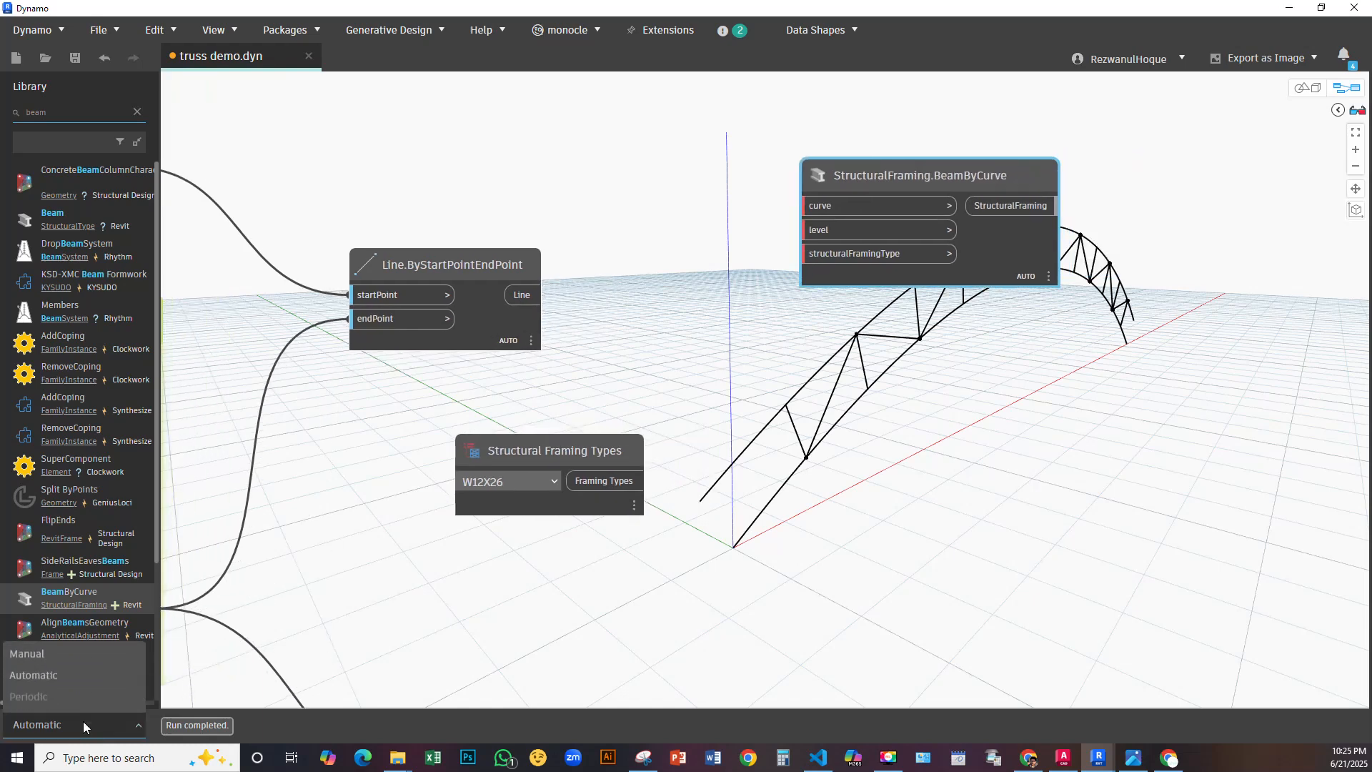
left_click(33, 659)
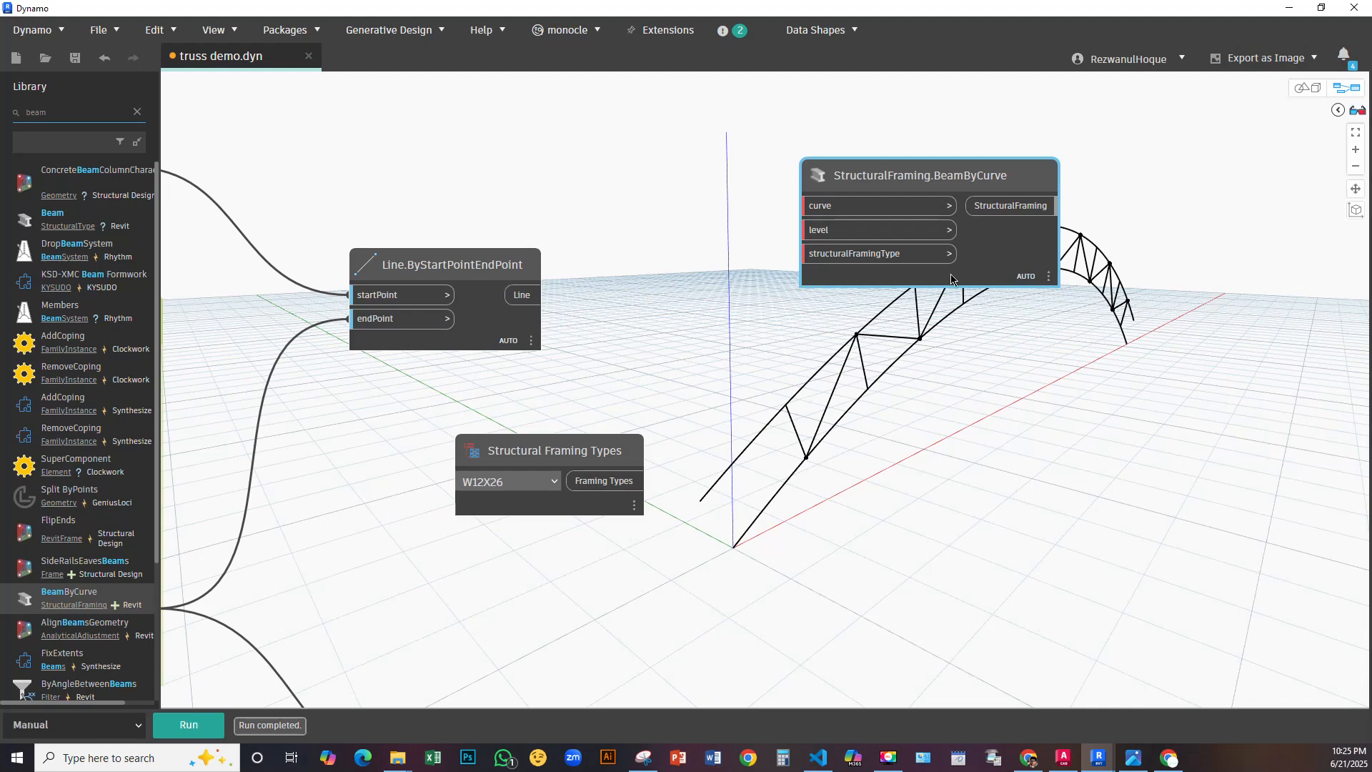
left_click_drag(1031, 250, 1117, 395)
left_click_drag(563, 463, 539, 428)
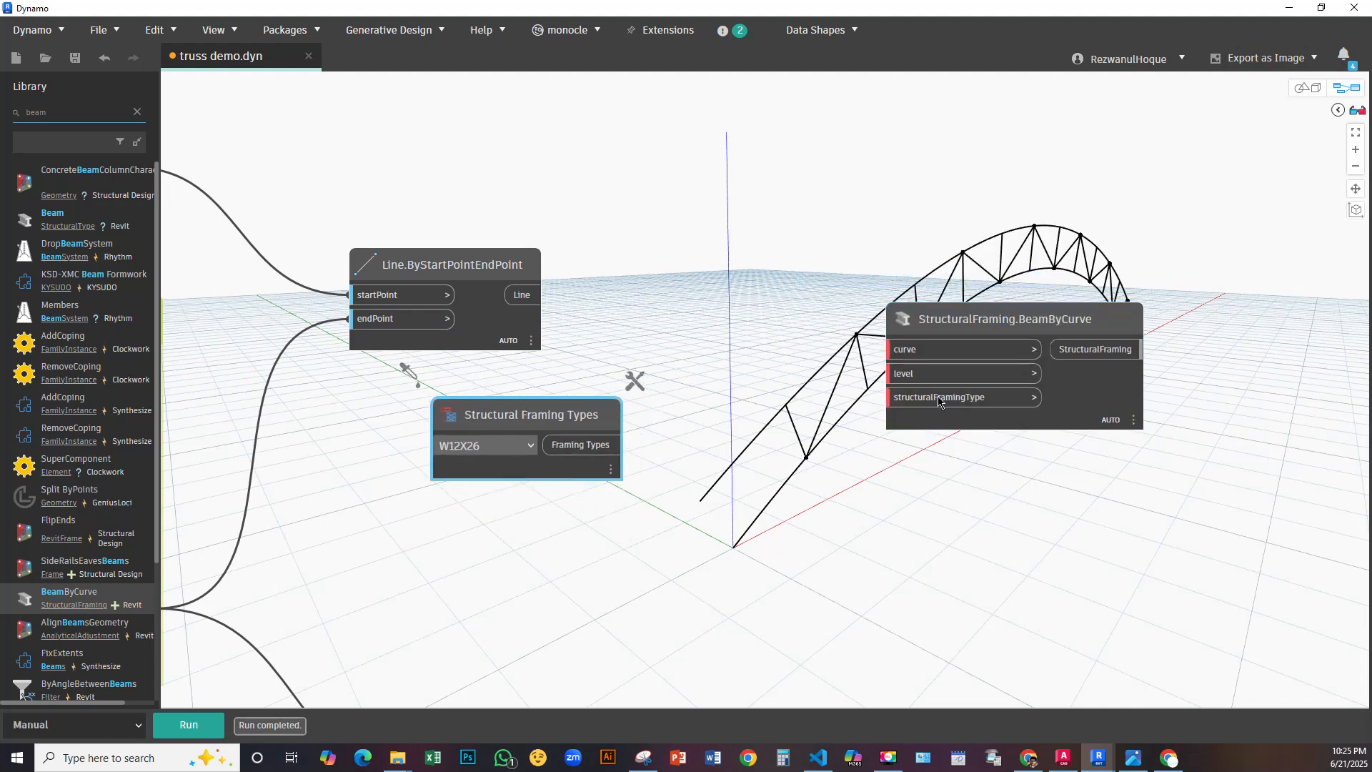
Examine the truss's upper chord, lower chord and web members up close in the 3D geometry preview
left_click(1296, 85)
right_click_drag(981, 397, 955, 396)
scroll(739, 407, "up", 3)
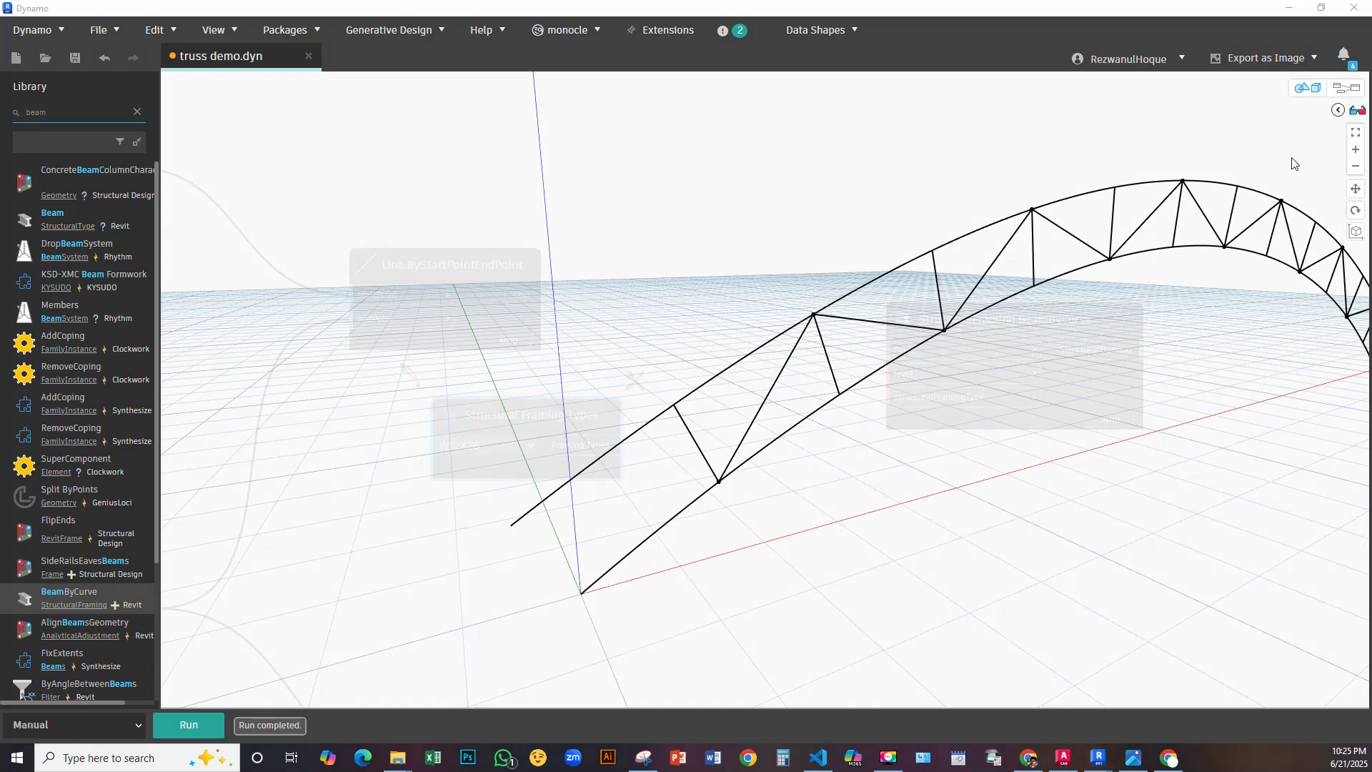
left_click_drag(611, 450, 613, 405)
left_click_drag(656, 507, 668, 534)
left_click_drag(691, 459, 700, 429)
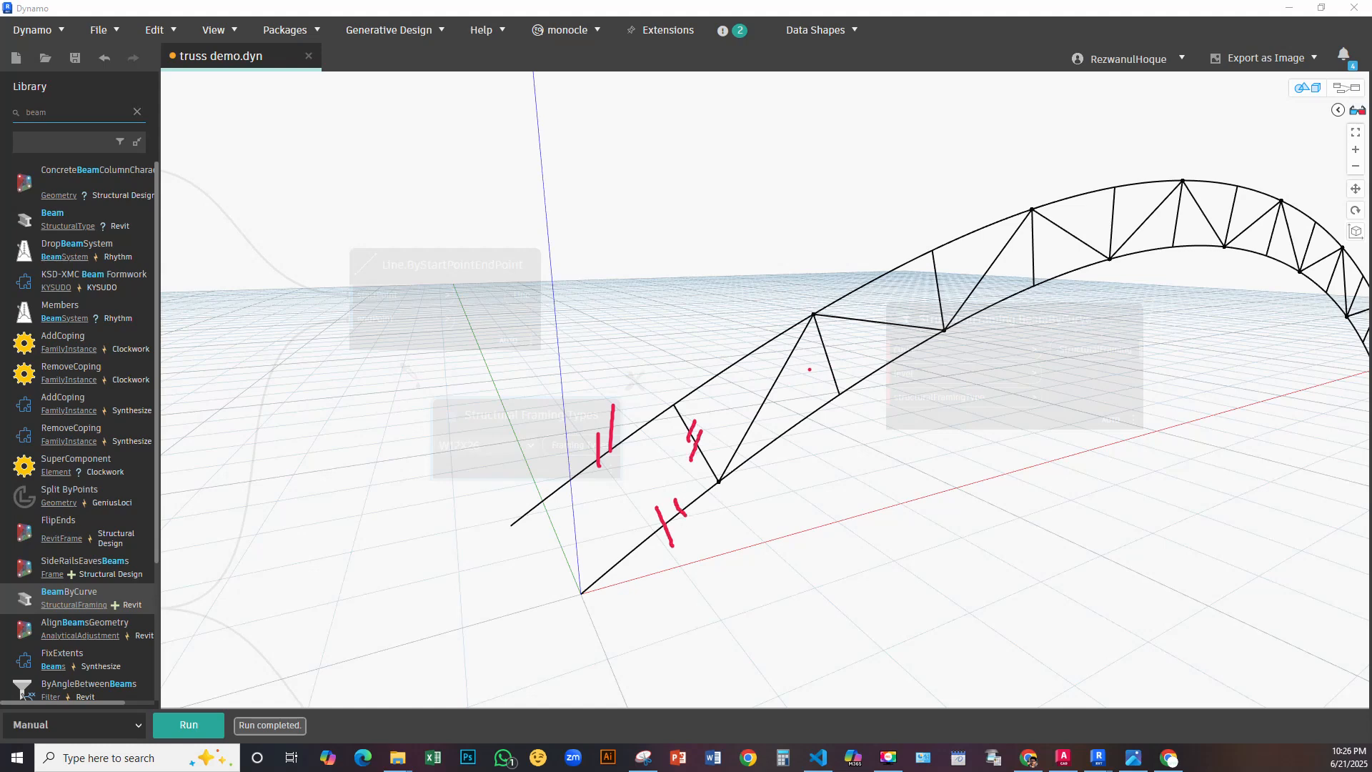
left_click_drag(758, 375, 778, 402)
key("Escape")
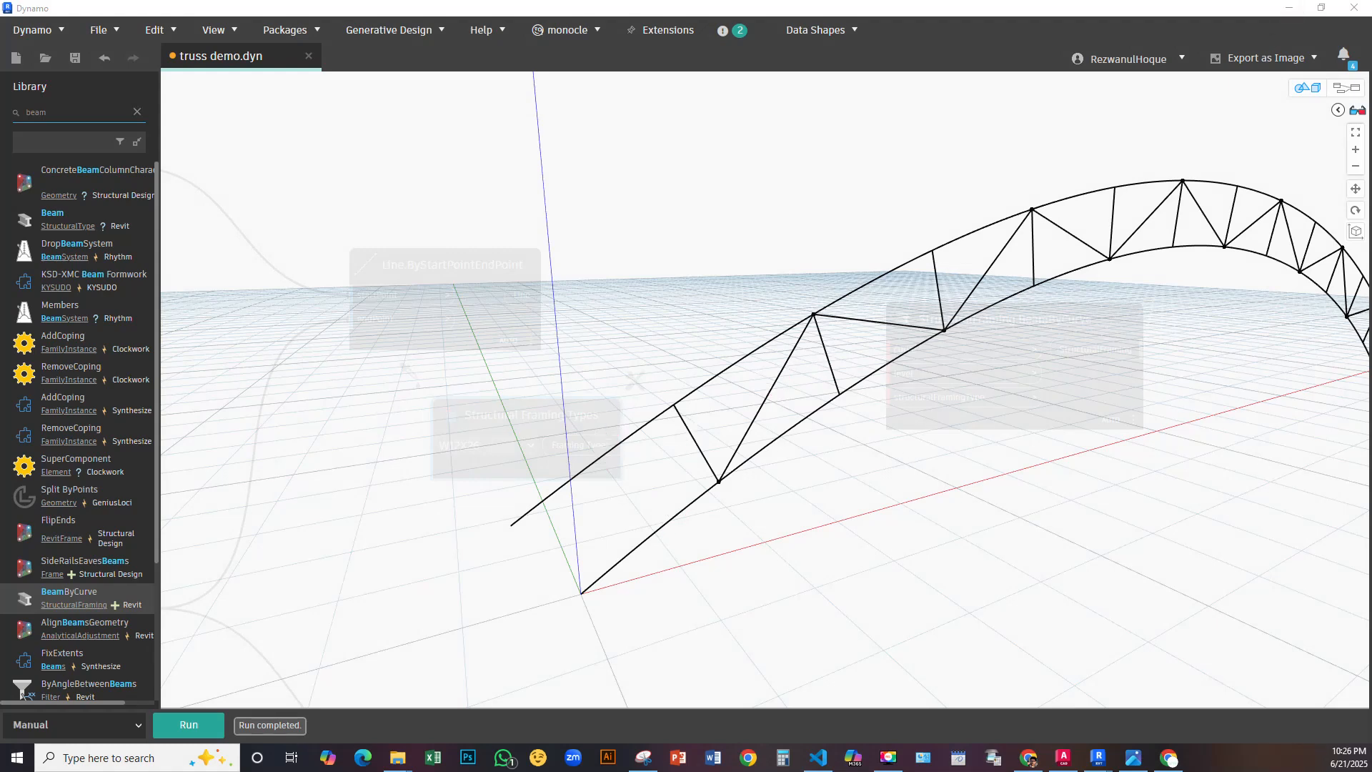
Switch to Revit and open the default 3D view to show the truss lines
left_click(1290, 8)
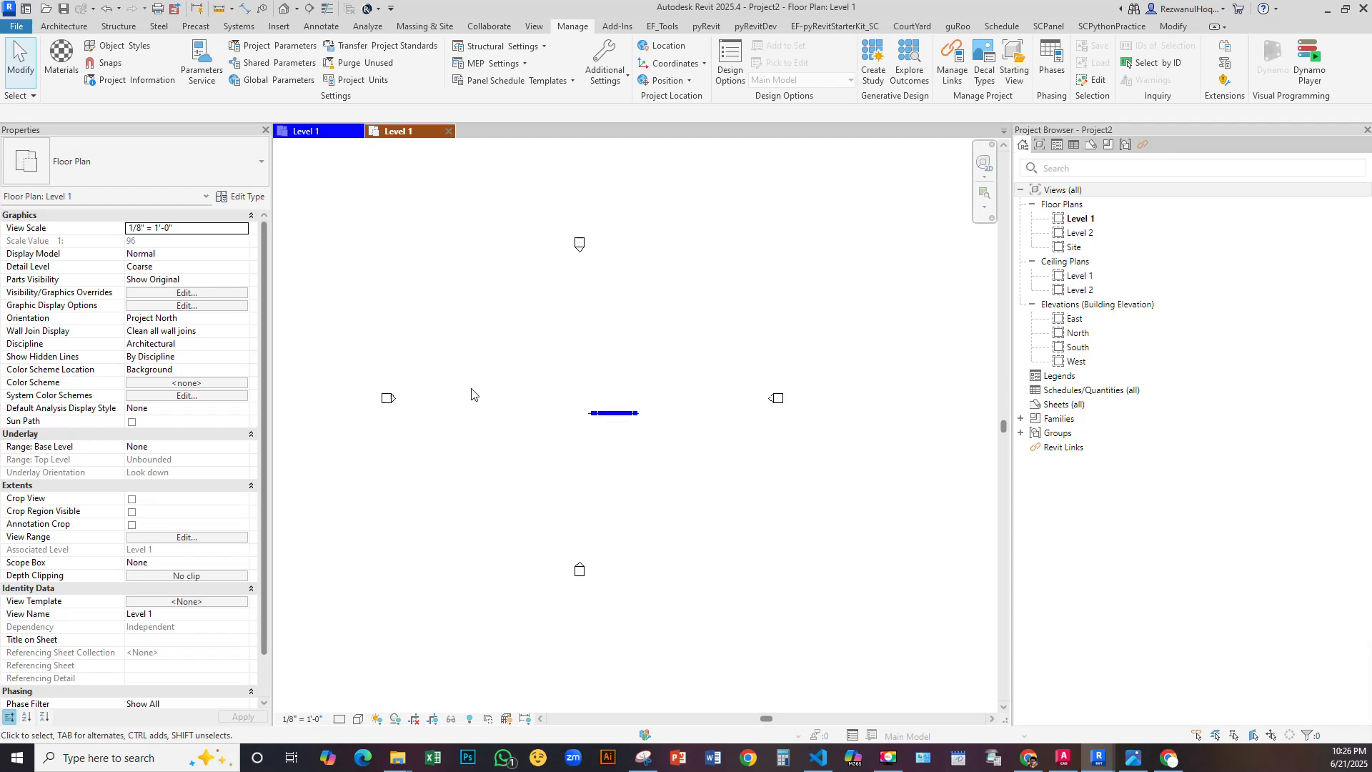
left_click(287, 10)
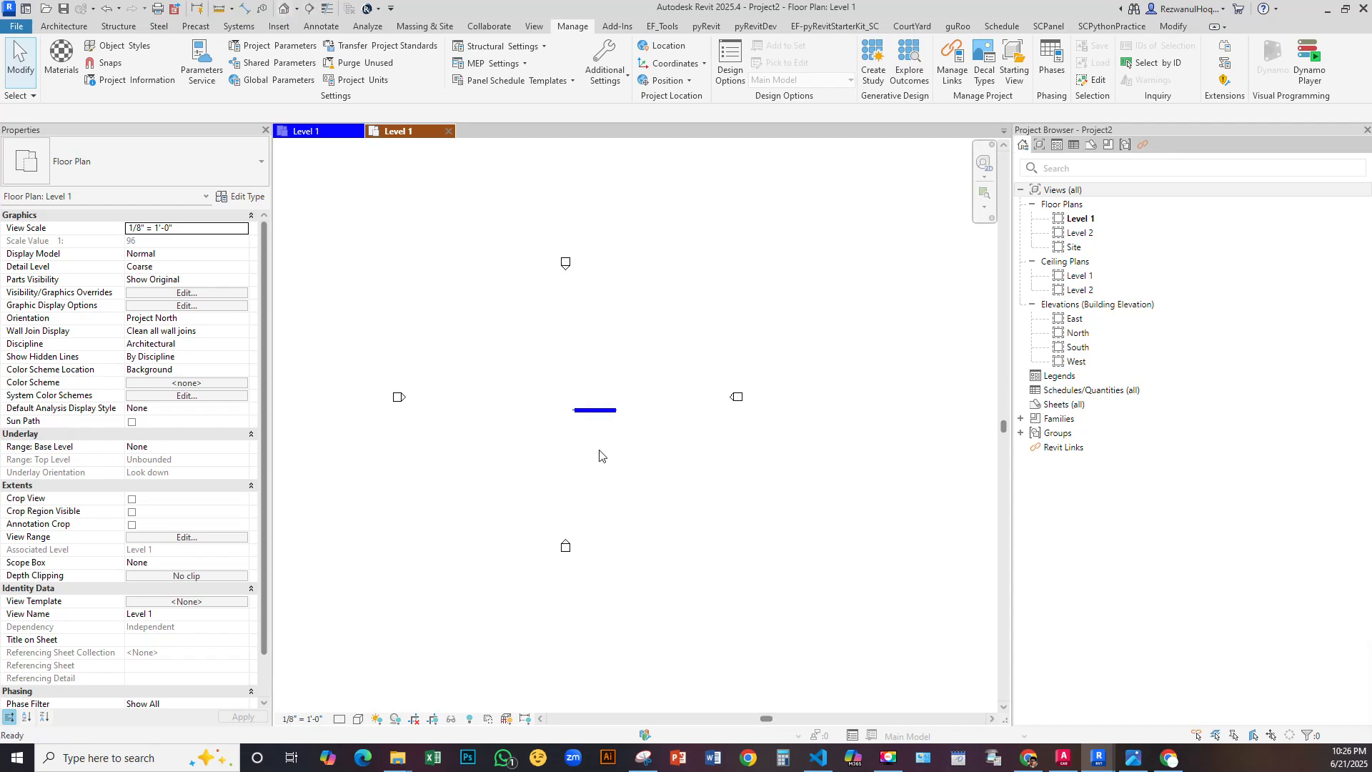
scroll(662, 456, "up", 10)
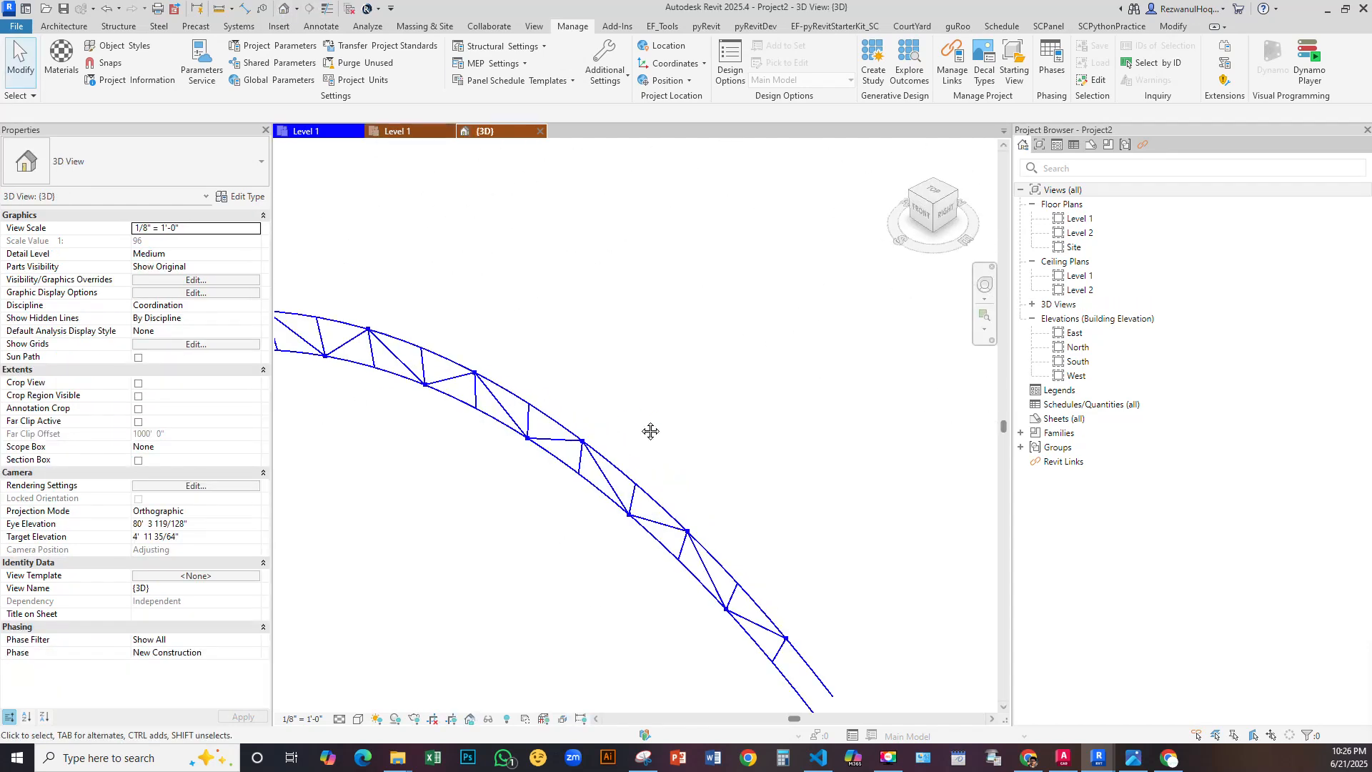
Start the structural Beam tool and duplicate the W Shapes W12X26 type under the name "Type 1"
left_click(120, 26)
left_click(56, 61)
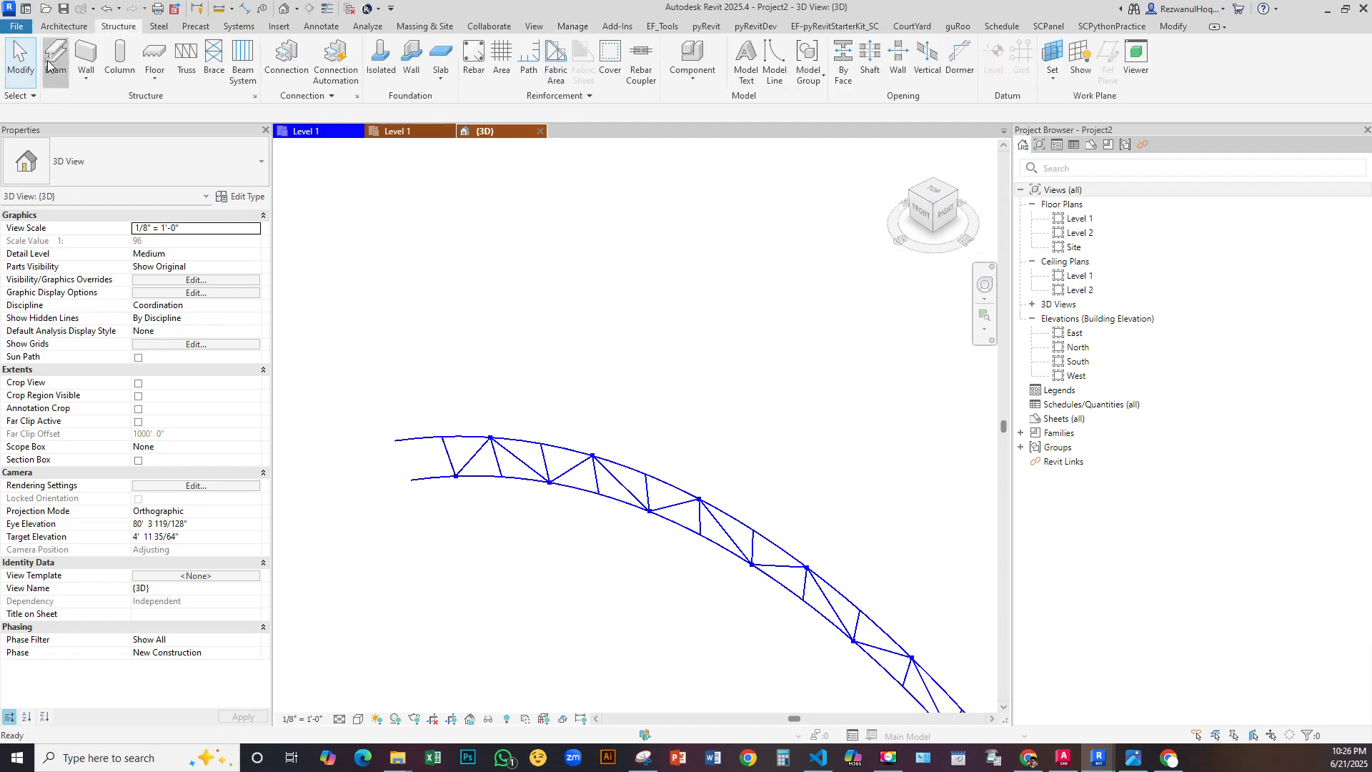
left_click(228, 200)
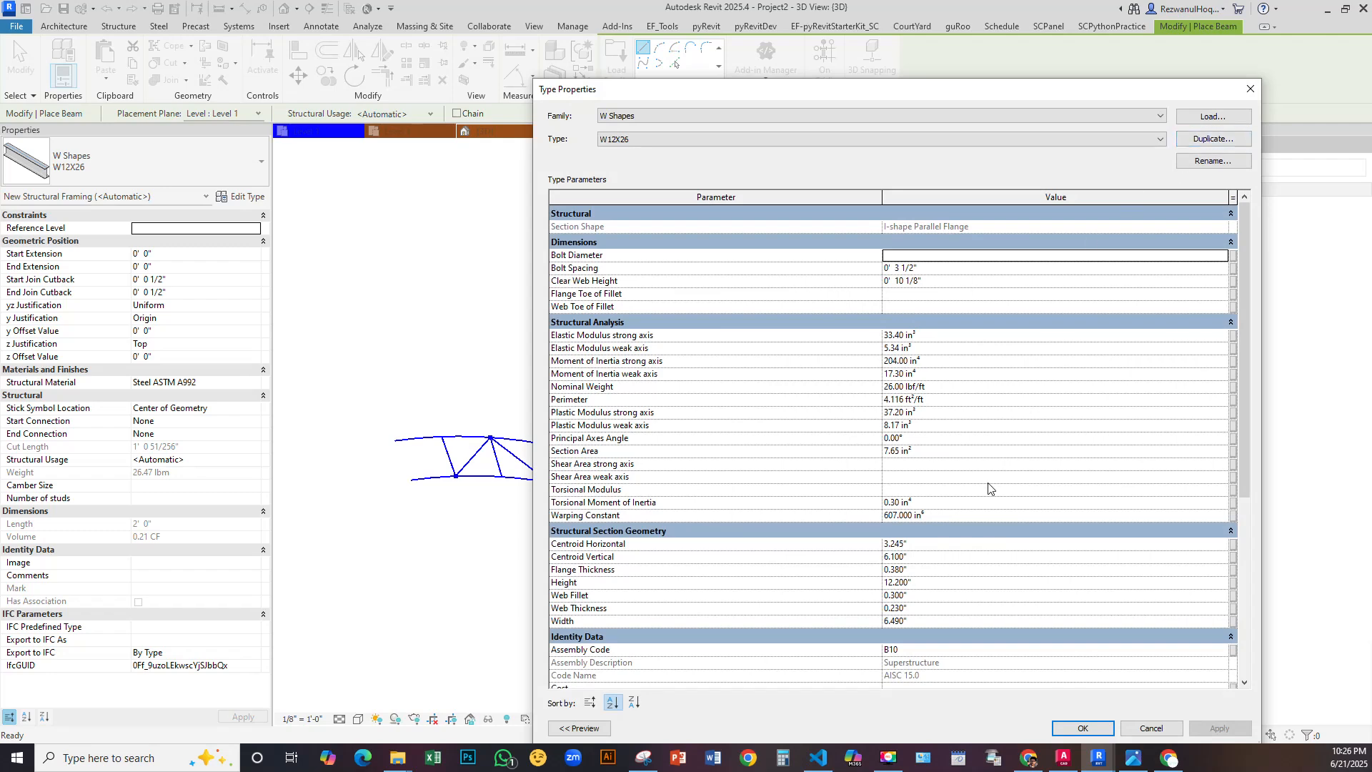
scroll(951, 483, "down", 3)
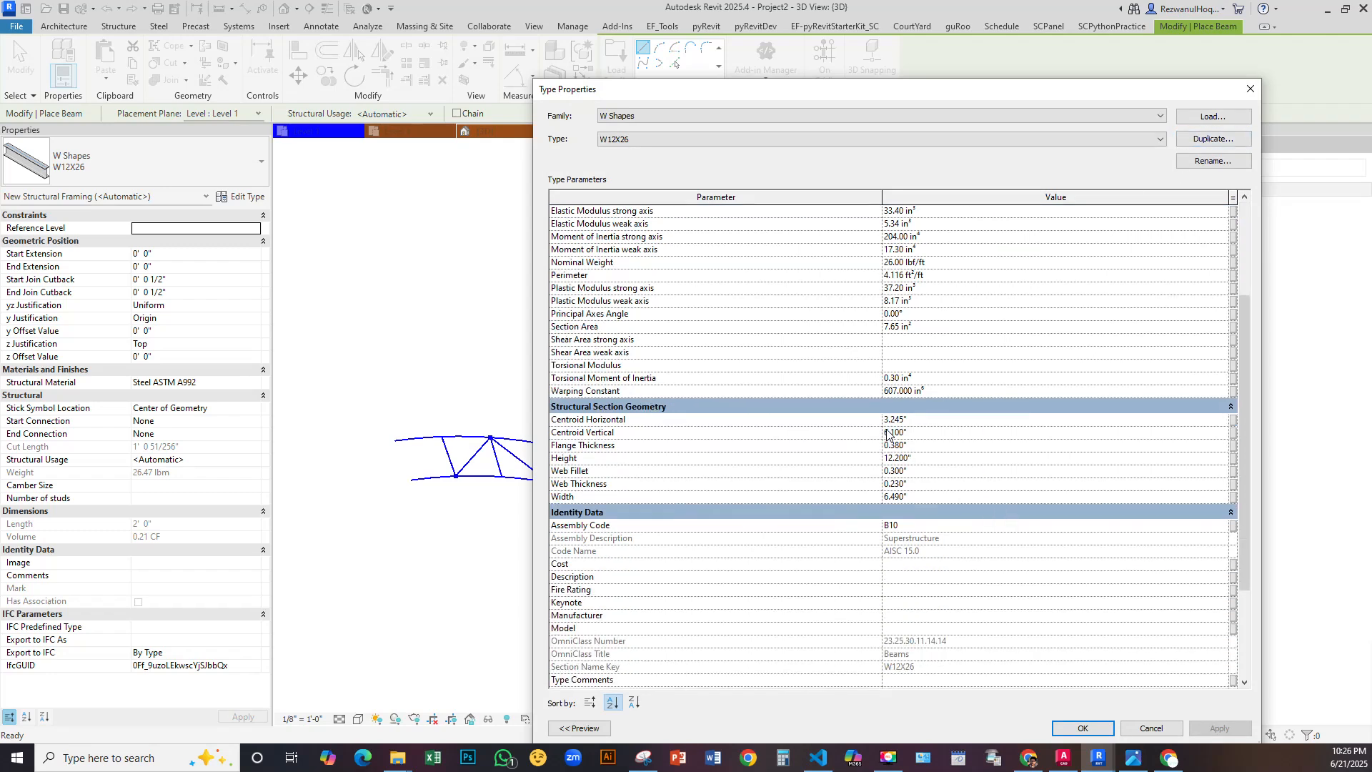
scroll(887, 433, "up", 3)
left_click(1211, 139)
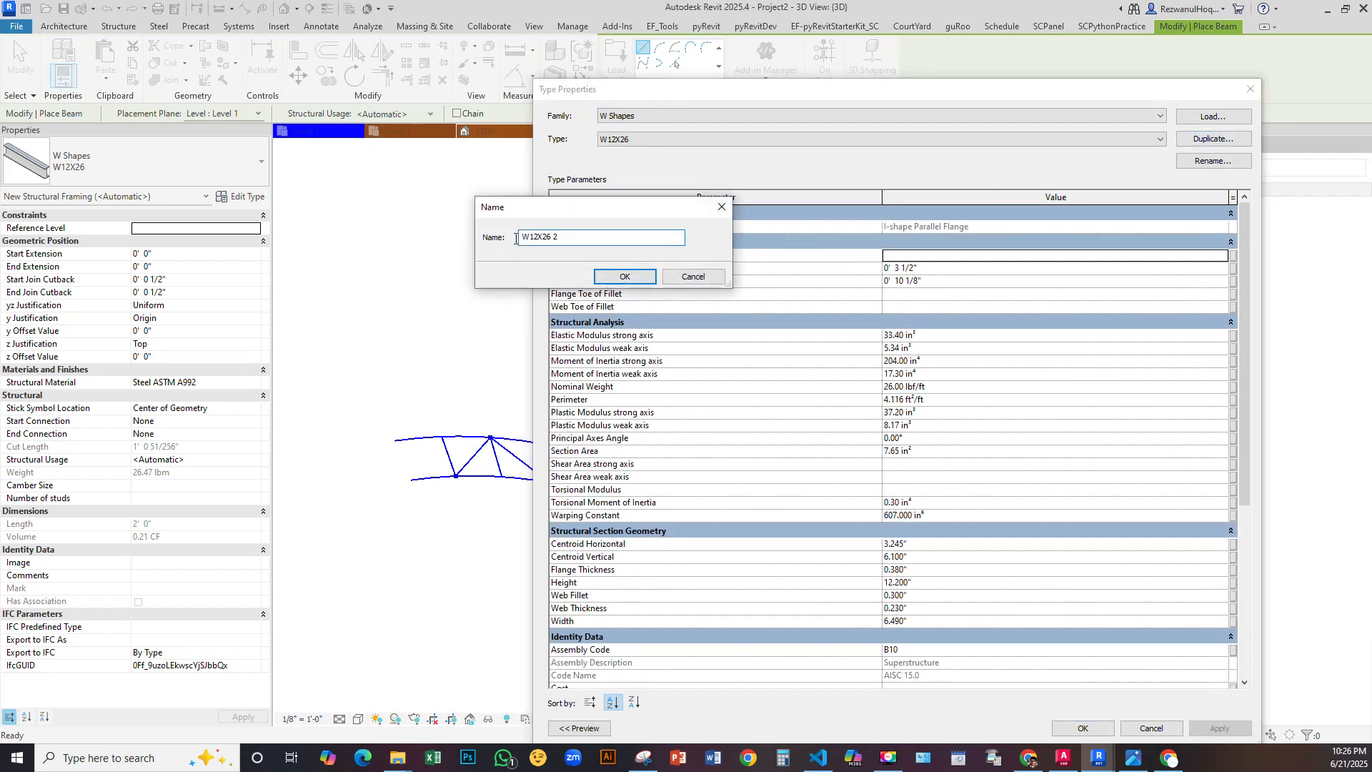
type("Type 1")
left_click(624, 277)
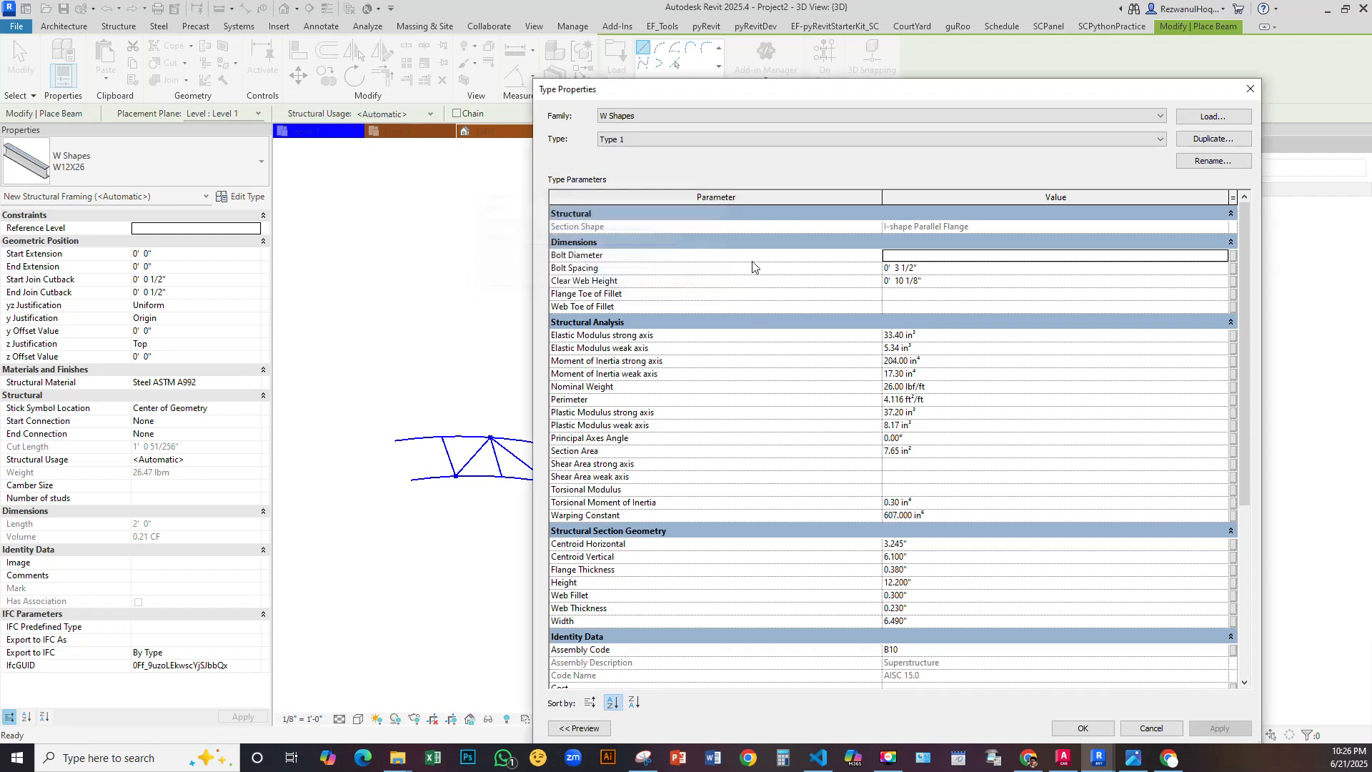
Set the Type 1 section height to 8" and width to 5" in its type properties and apply
scroll(802, 458, "down", 5)
scroll(802, 458, "up", 5)
scroll(802, 457, "down", 7)
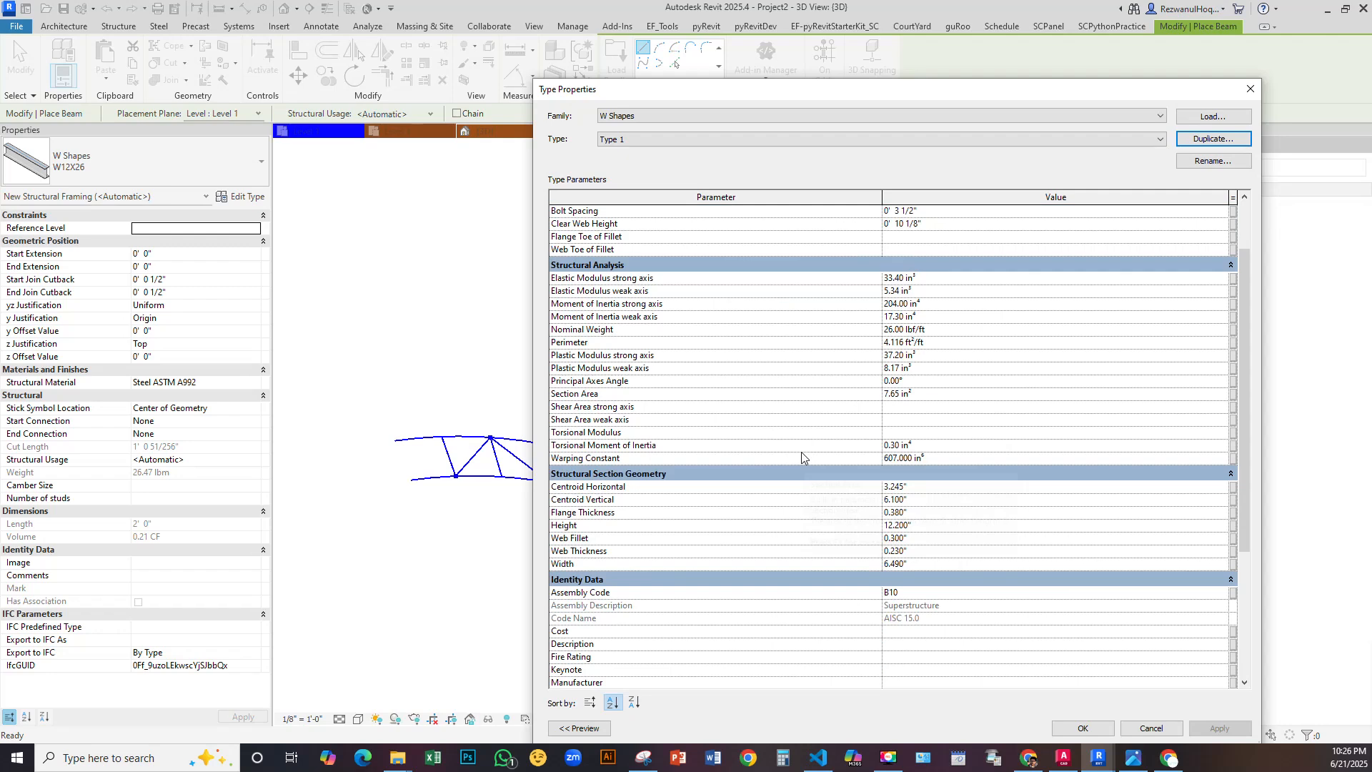
scroll(802, 457, "up", 3)
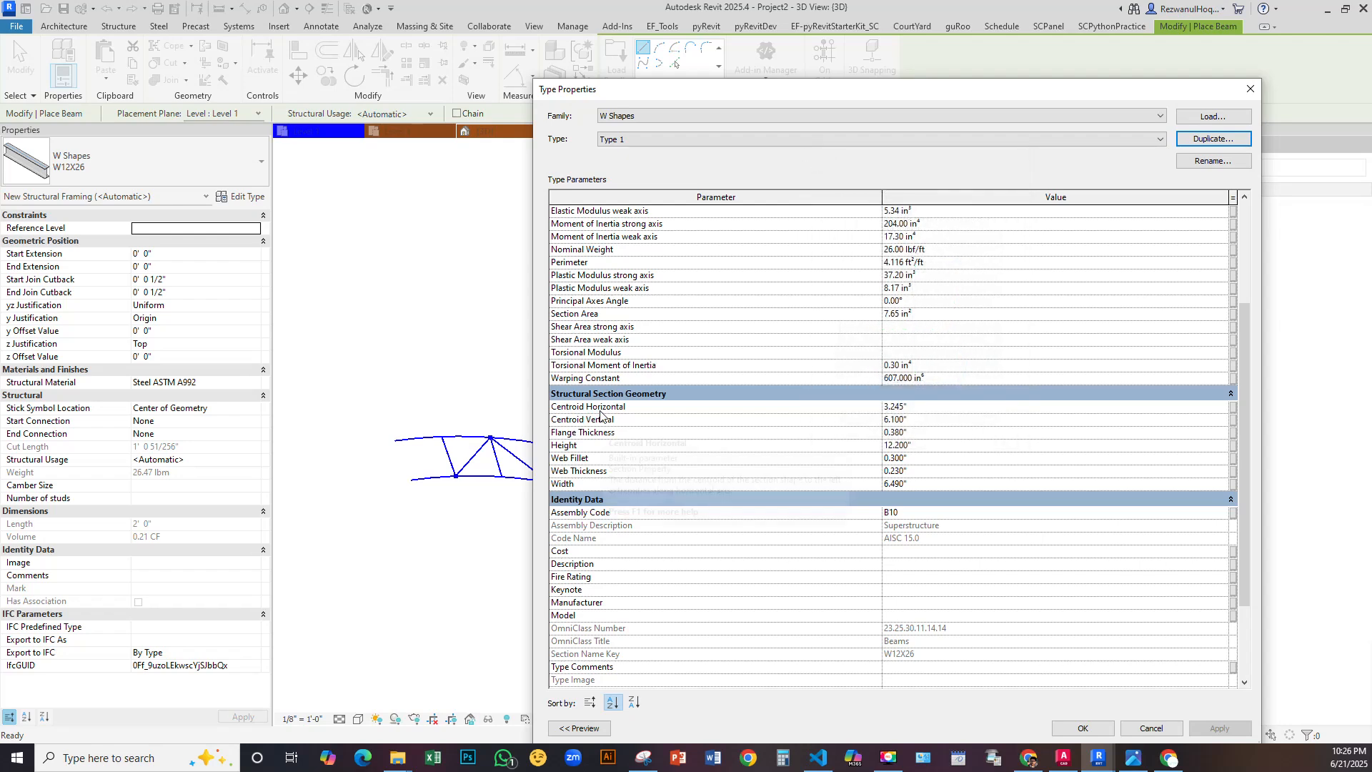
scroll(736, 509, "up", 4)
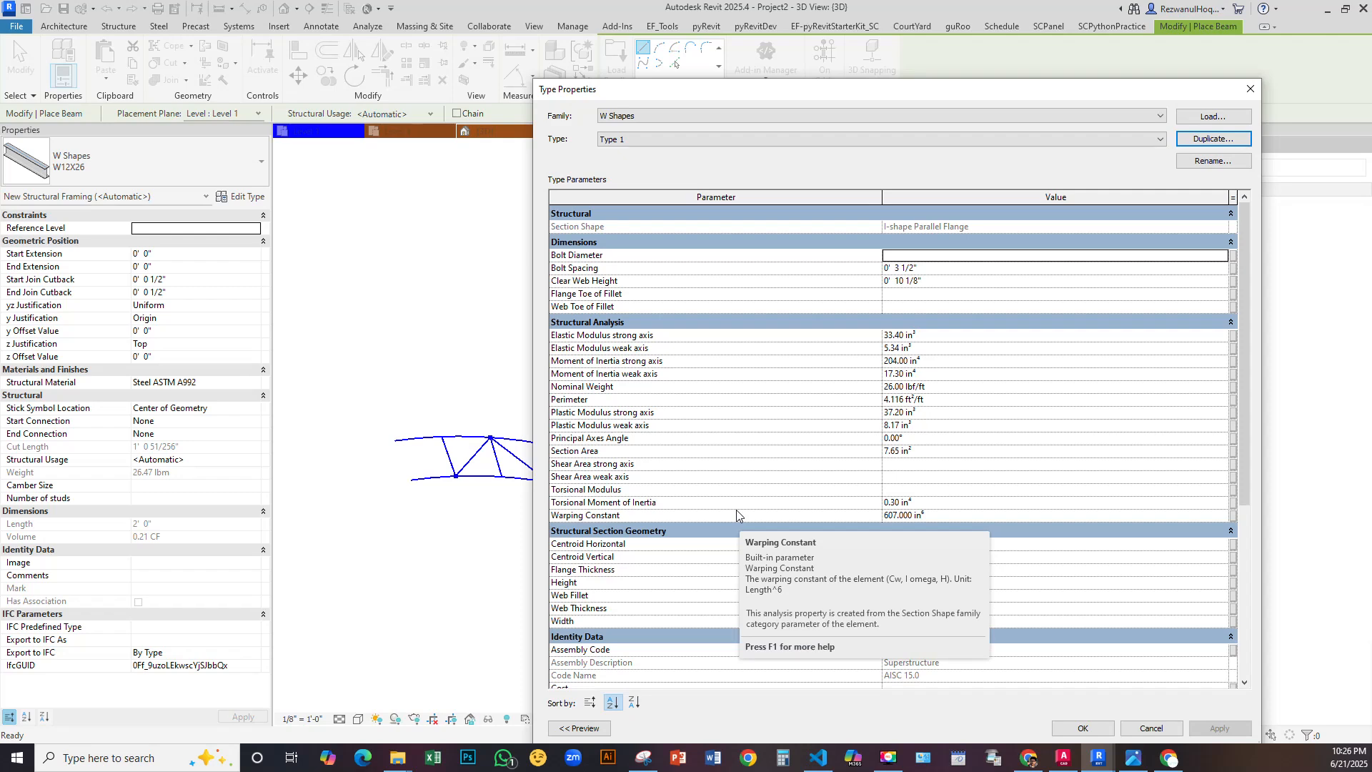
scroll(736, 509, "down", 7)
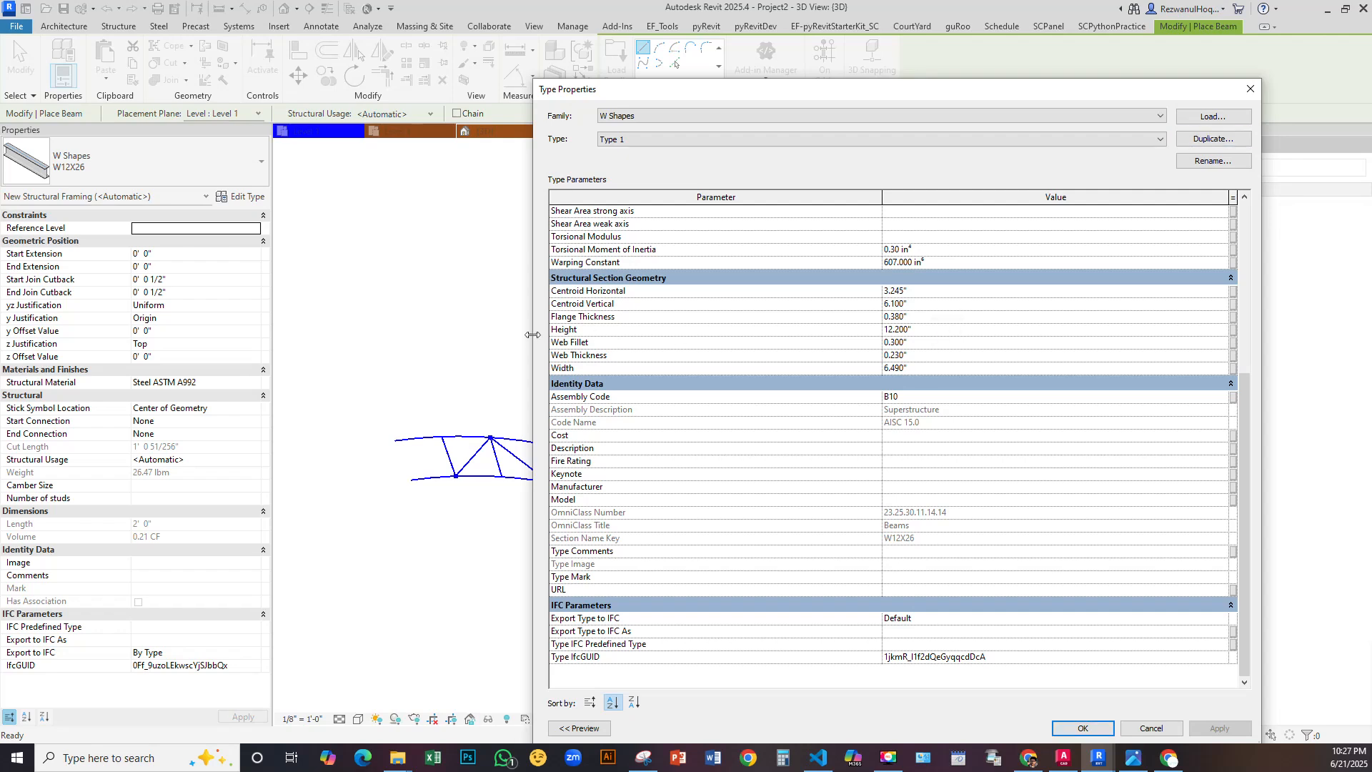
left_click(929, 329)
left_click(945, 367)
left_click(929, 334)
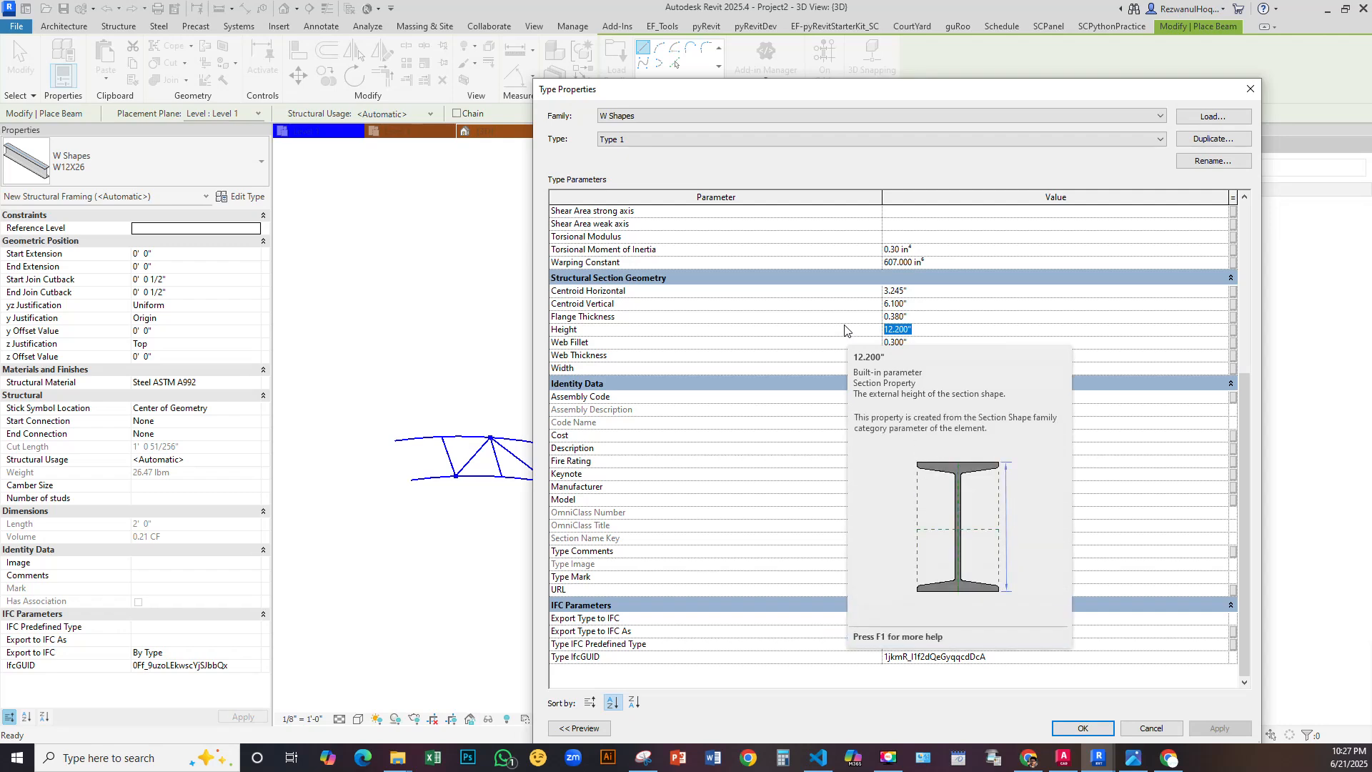
type("8\"")
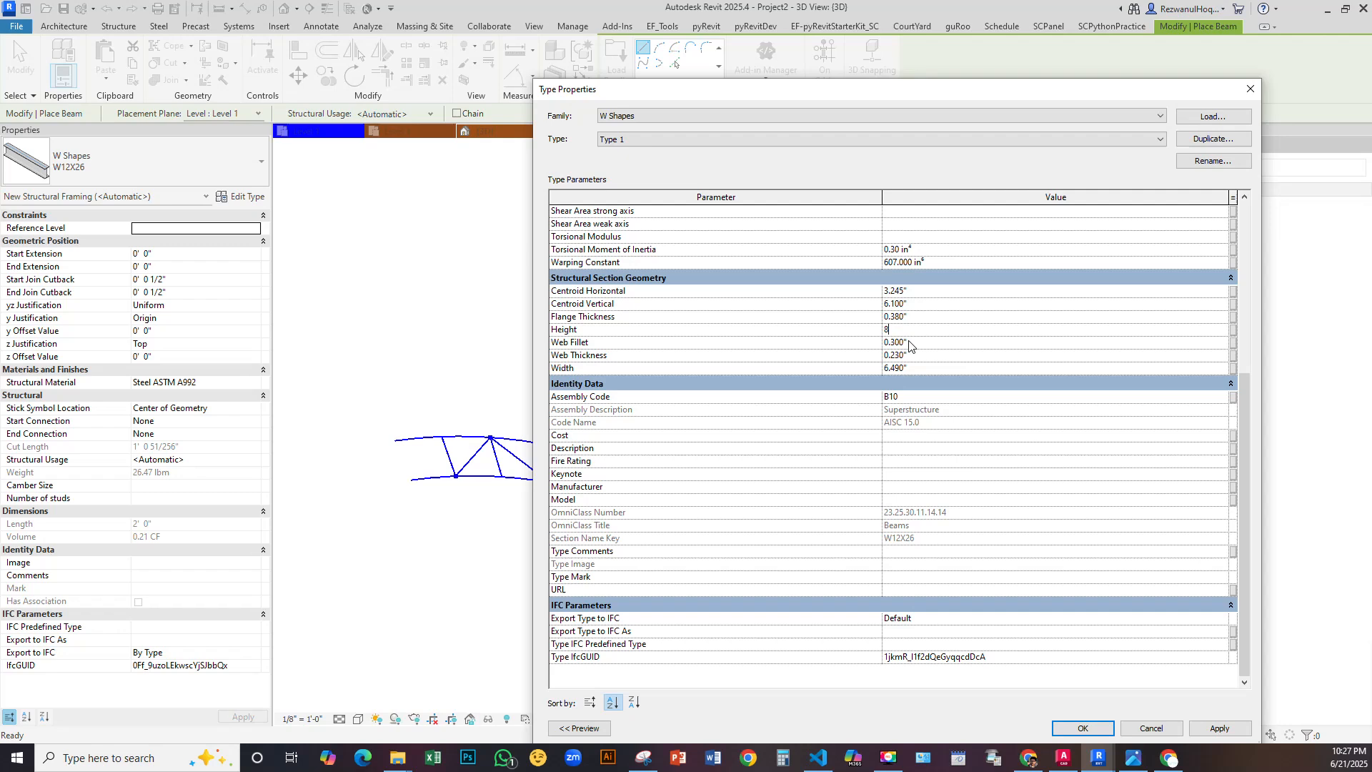
left_click(933, 368)
type("5")
left_click(1220, 729)
Duplicate Type 1 as "Type 2" and set the new type's section height to 4"
left_click(1208, 140)
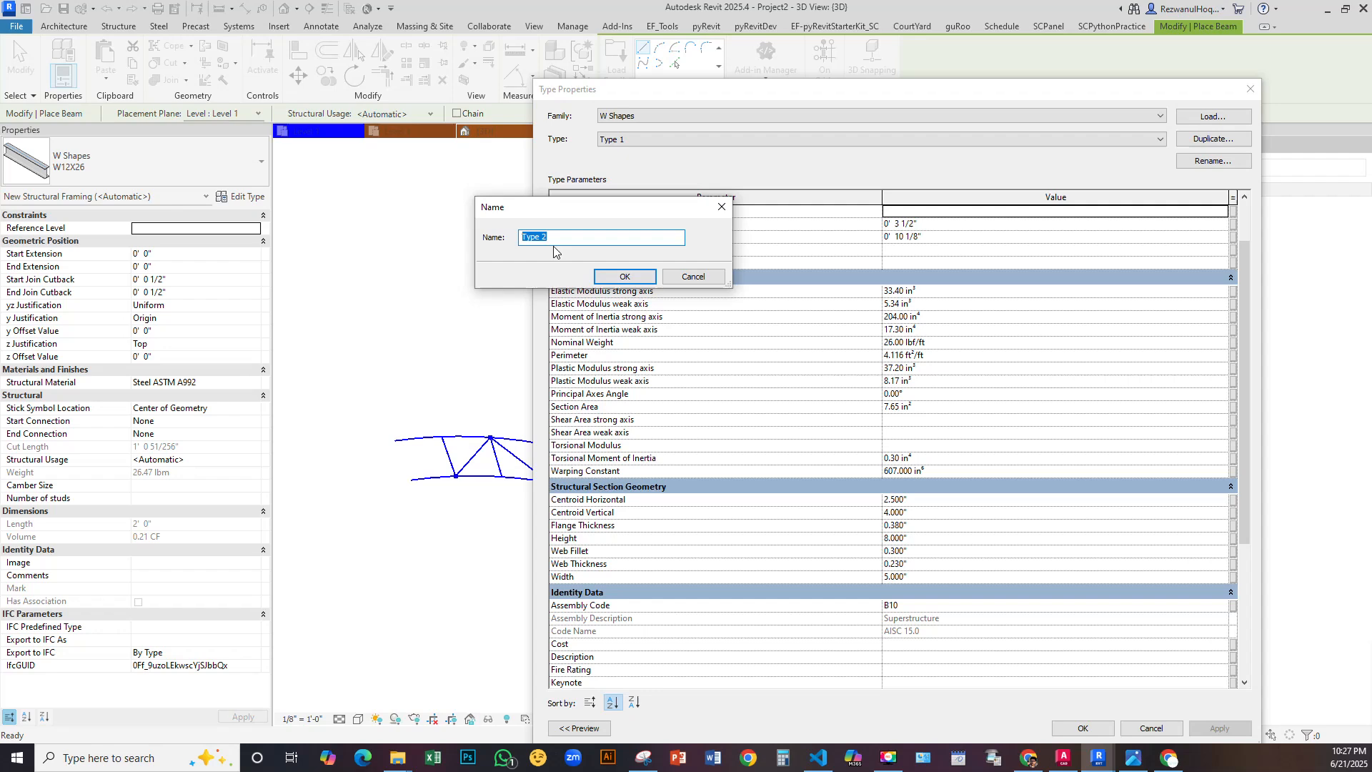
left_click(622, 276)
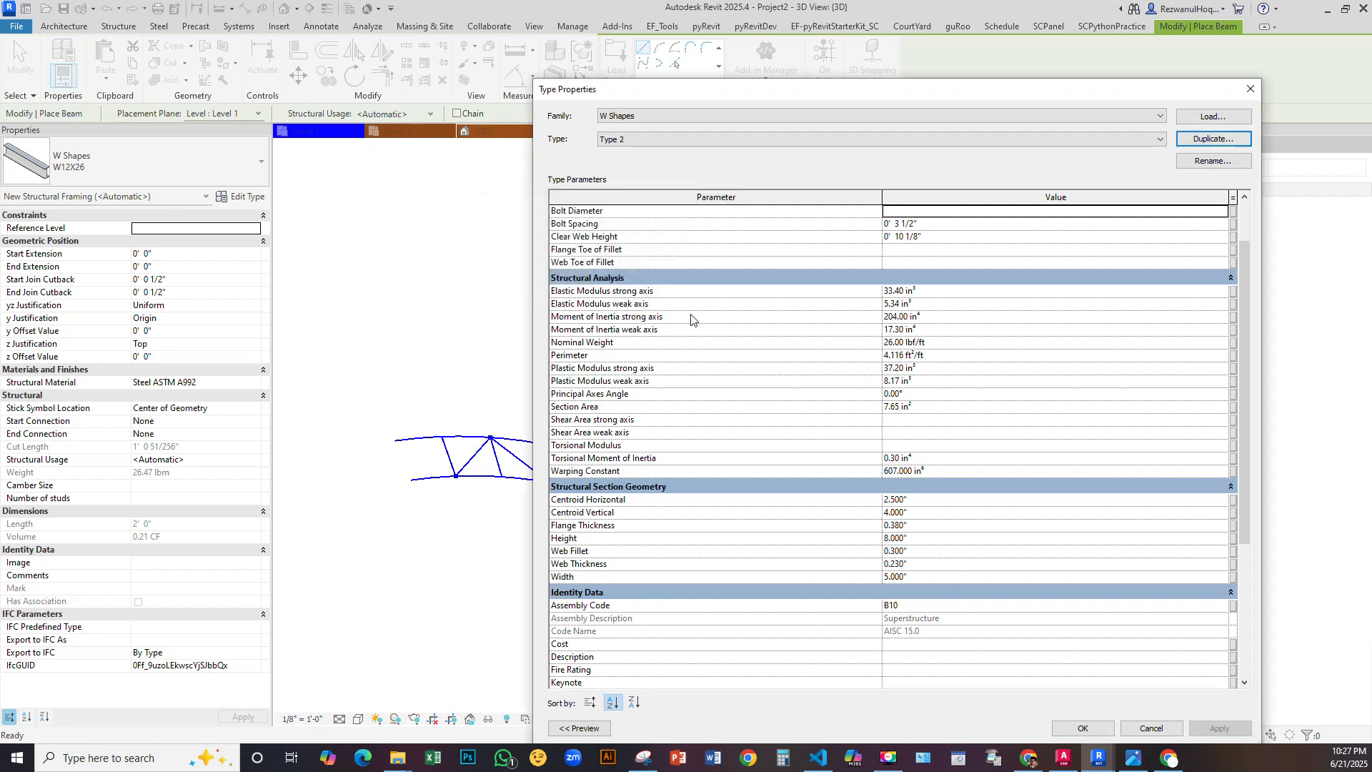
left_click(921, 539)
left_click_drag(922, 538, 872, 535)
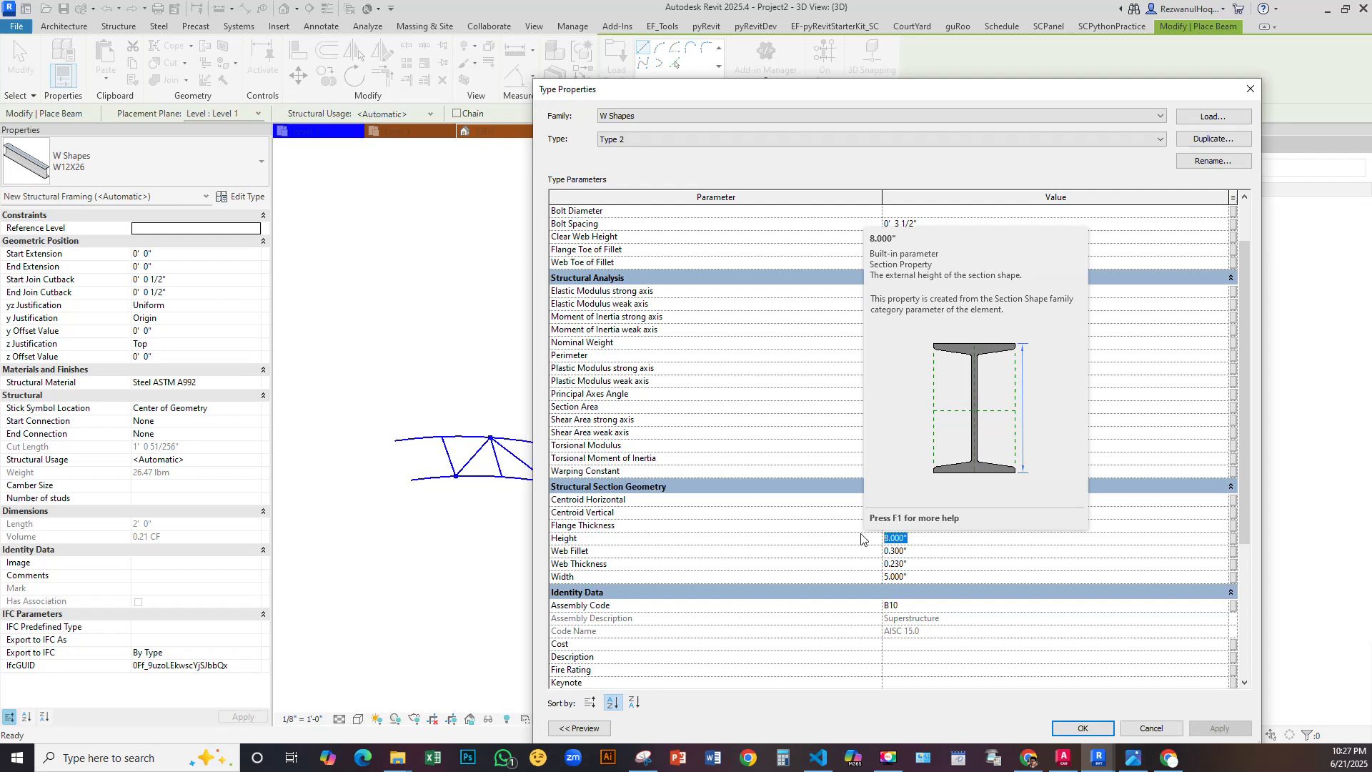
type("4")
left_click(927, 570)
left_click(926, 579)
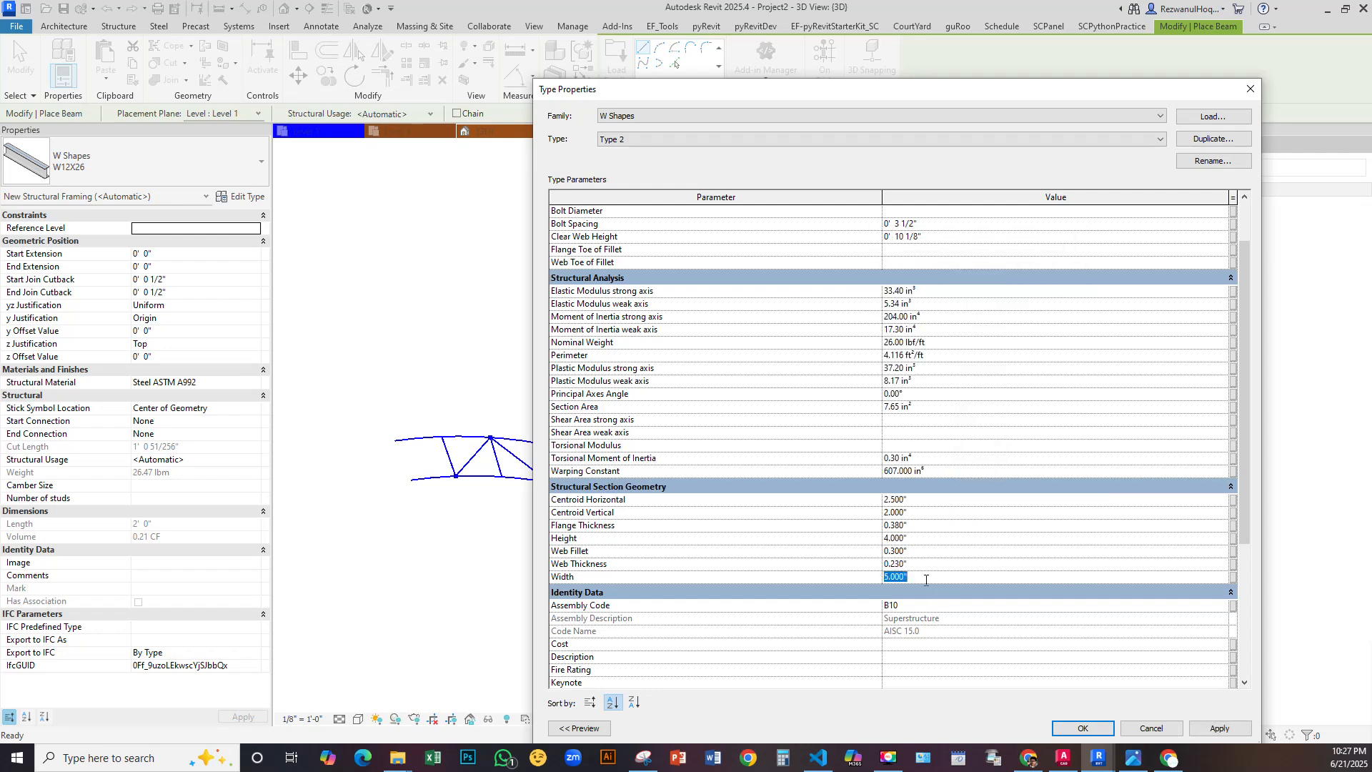
Set the Type 2 section height to 6" and width to 2", and apply the changes
left_click(954, 539)
type("6")
left_click(937, 577)
type("3")
type("2")
key("Return")
left_click(927, 539)
left_click(1220, 728)
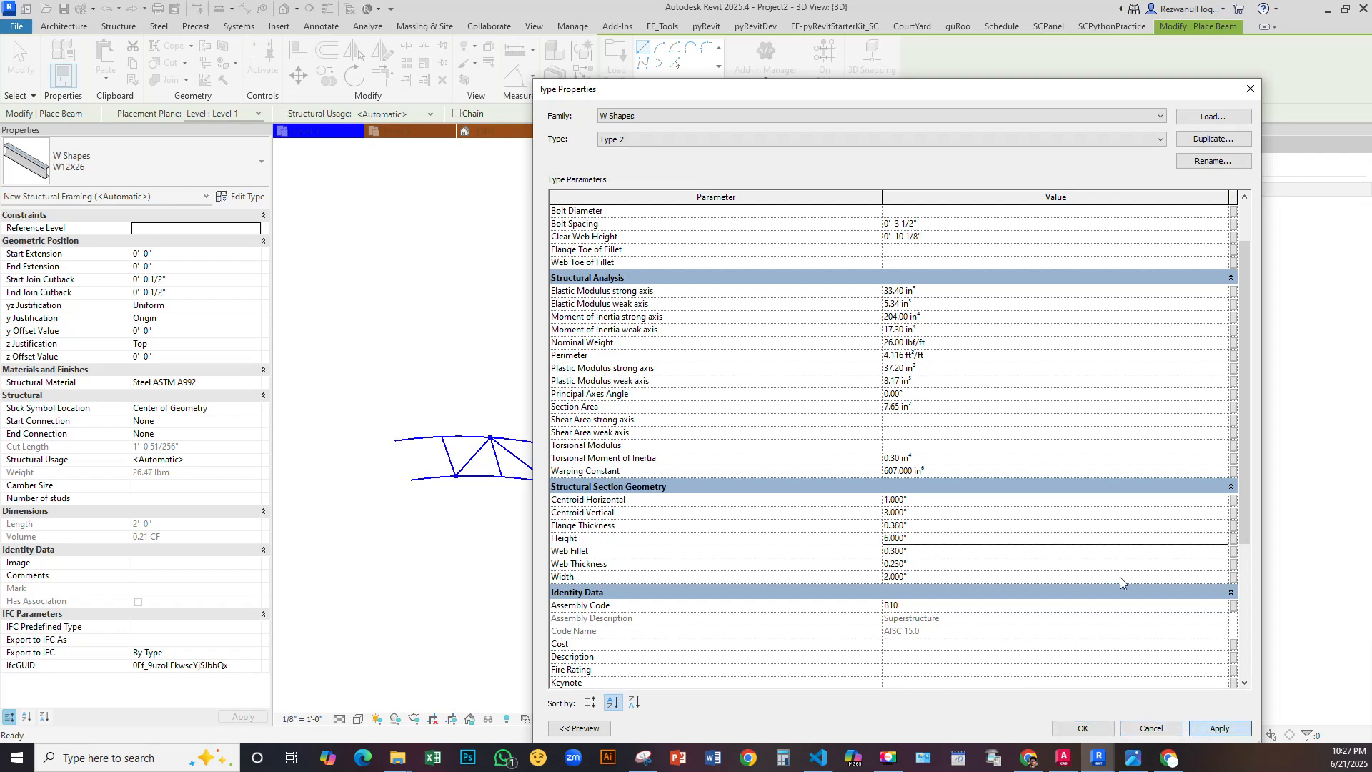
Duplicate the Type 2 W Shapes beam type under the name "Type 3"
left_click(1208, 140)
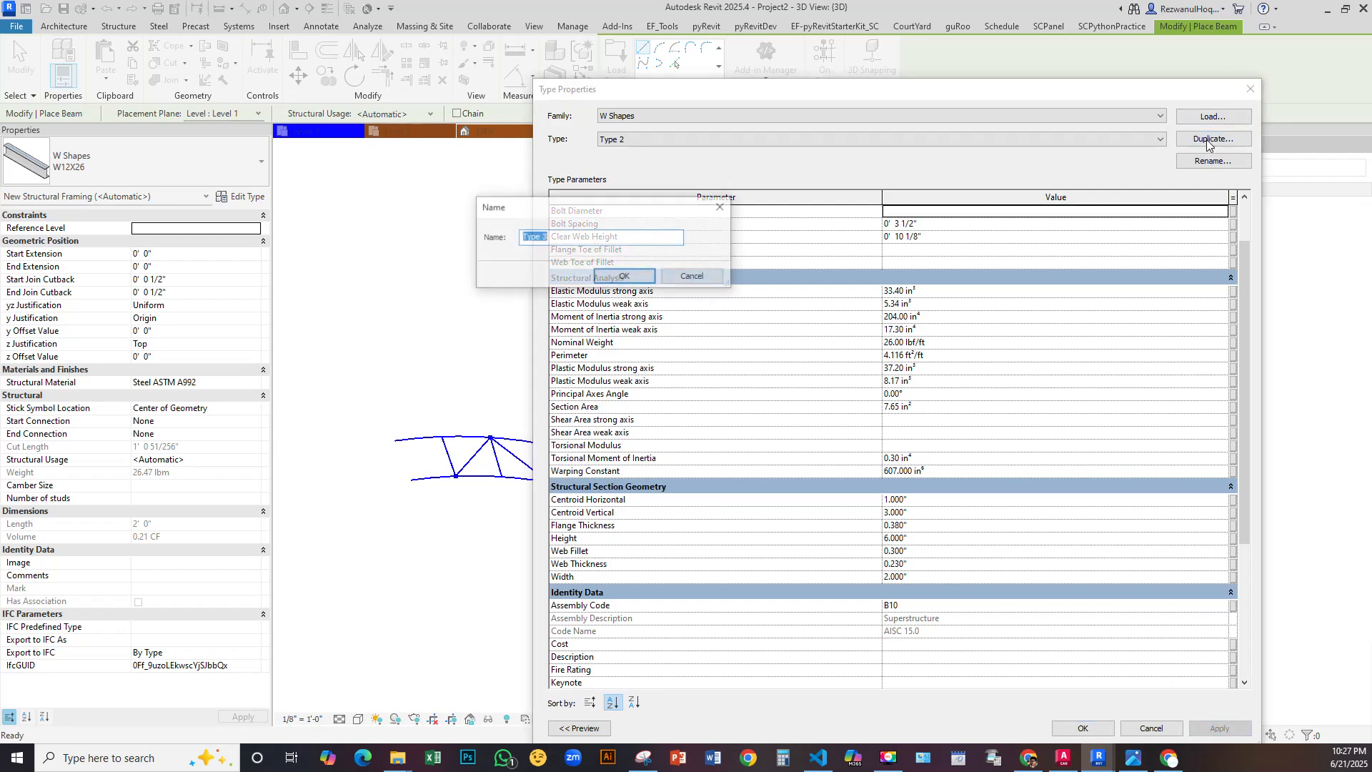
left_click_drag(557, 236, 508, 237)
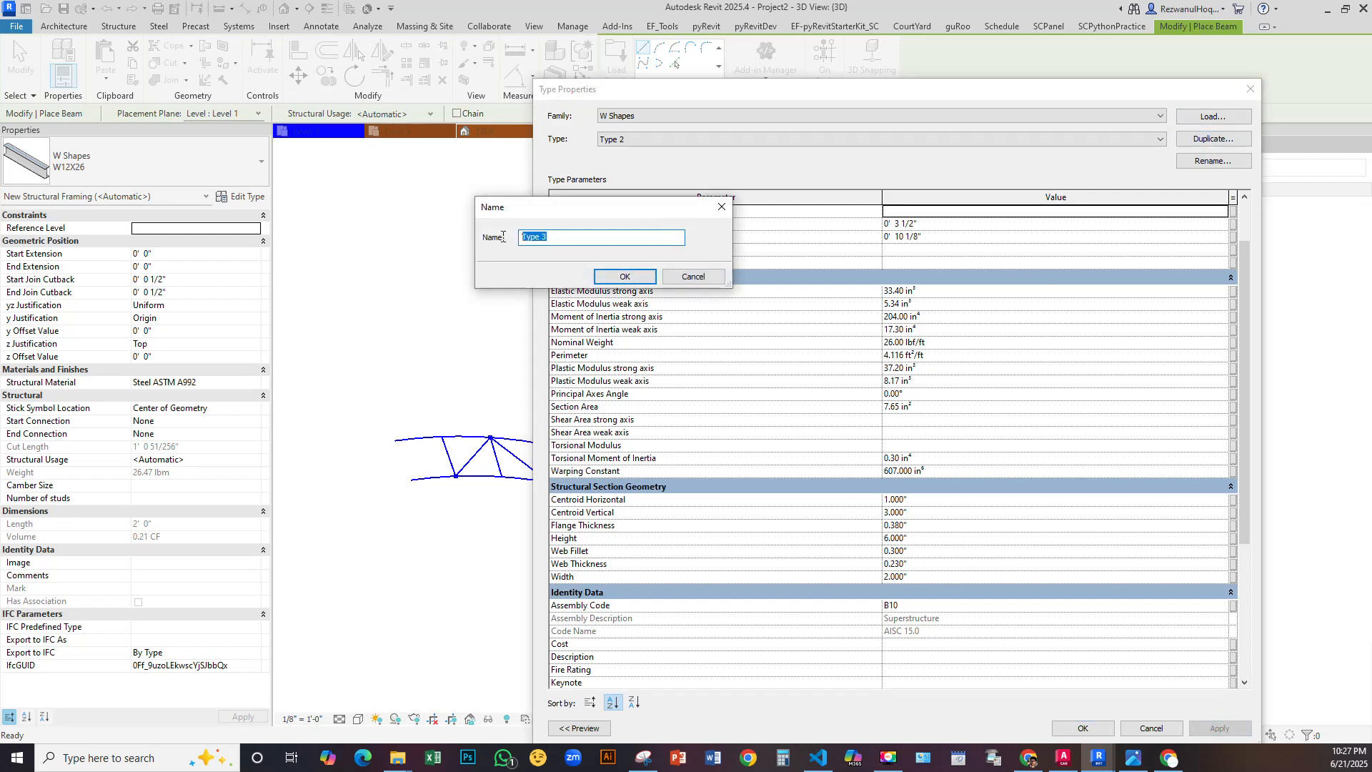
left_click(624, 276)
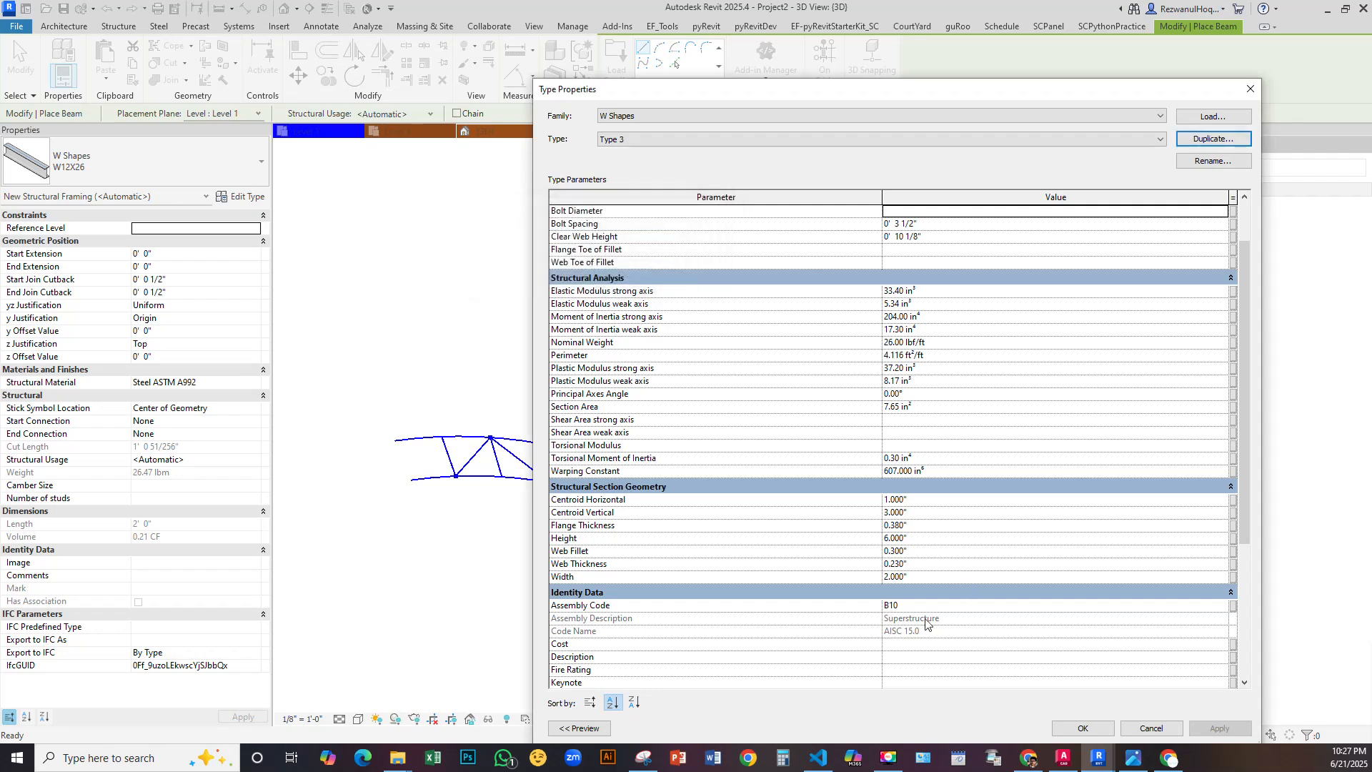
Set the Type 3 section height to 4", apply and close the type properties, and leave the Beam tool
left_click(920, 538)
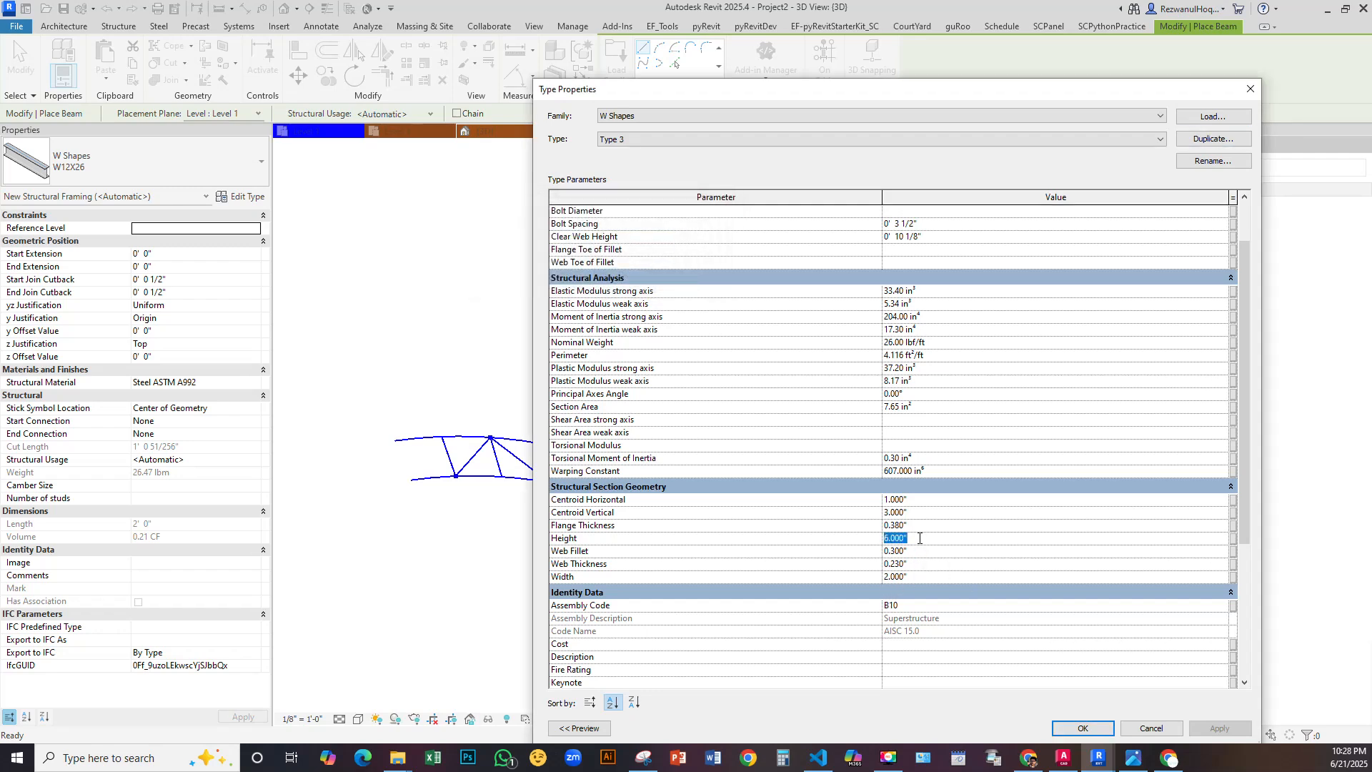
type("4")
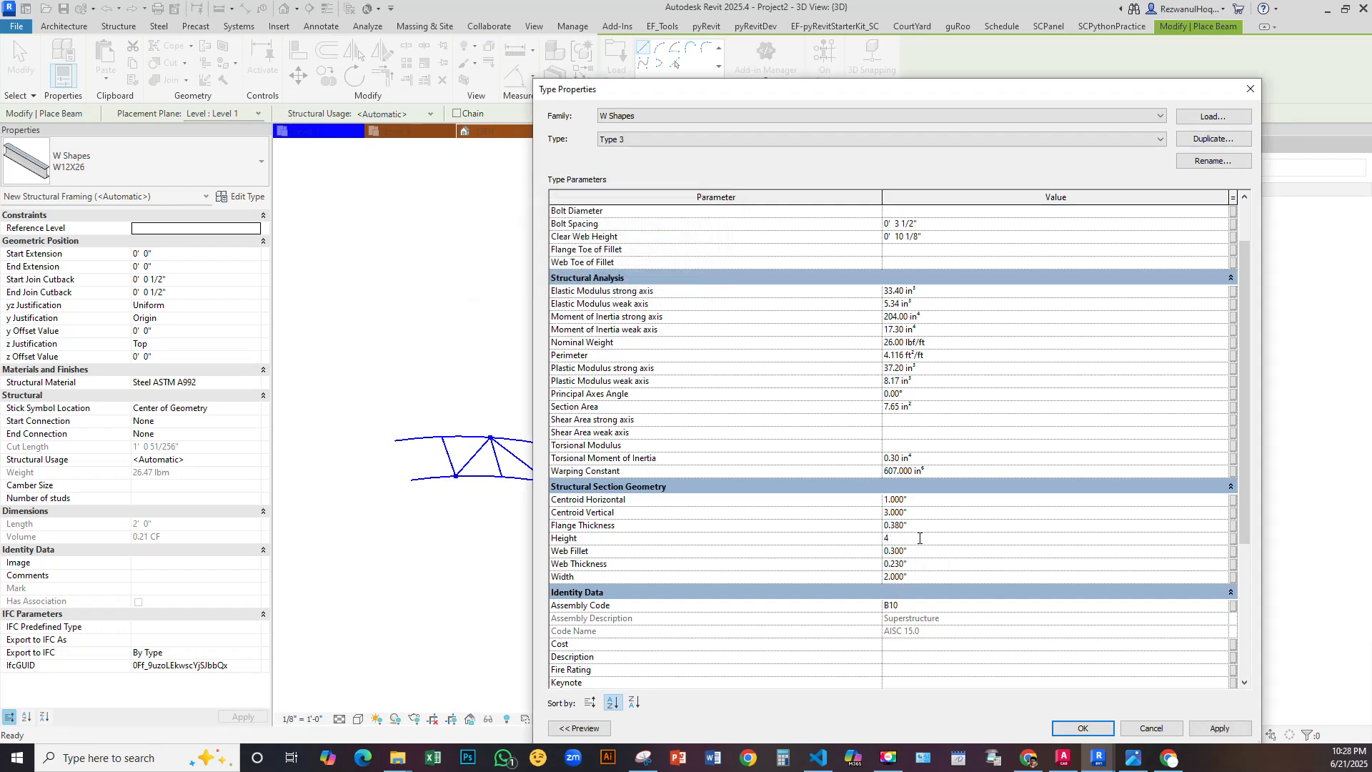
left_click(919, 576)
left_click(1220, 729)
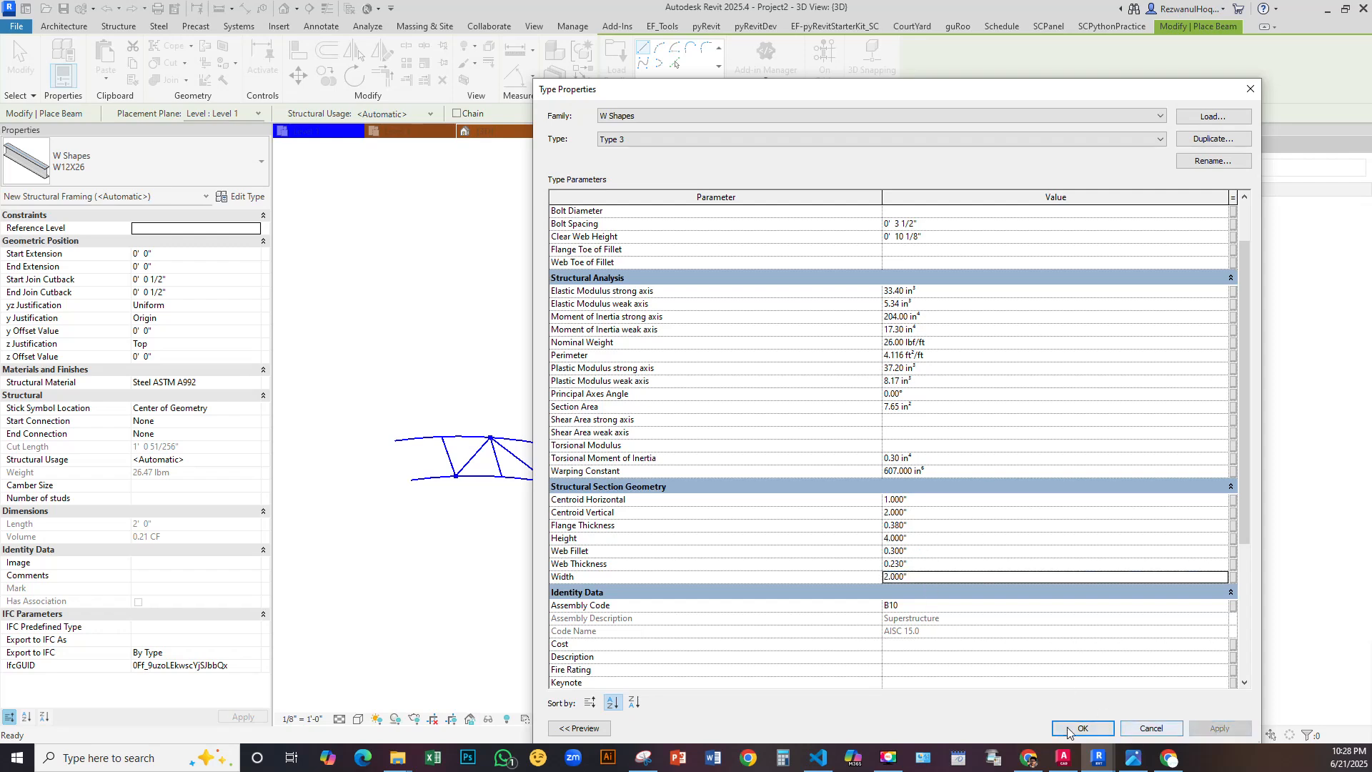
left_click(1083, 728)
scroll(640, 460, "up", 3)
middle_click_drag(637, 481, 500, 548, "shift")
key("Escape")
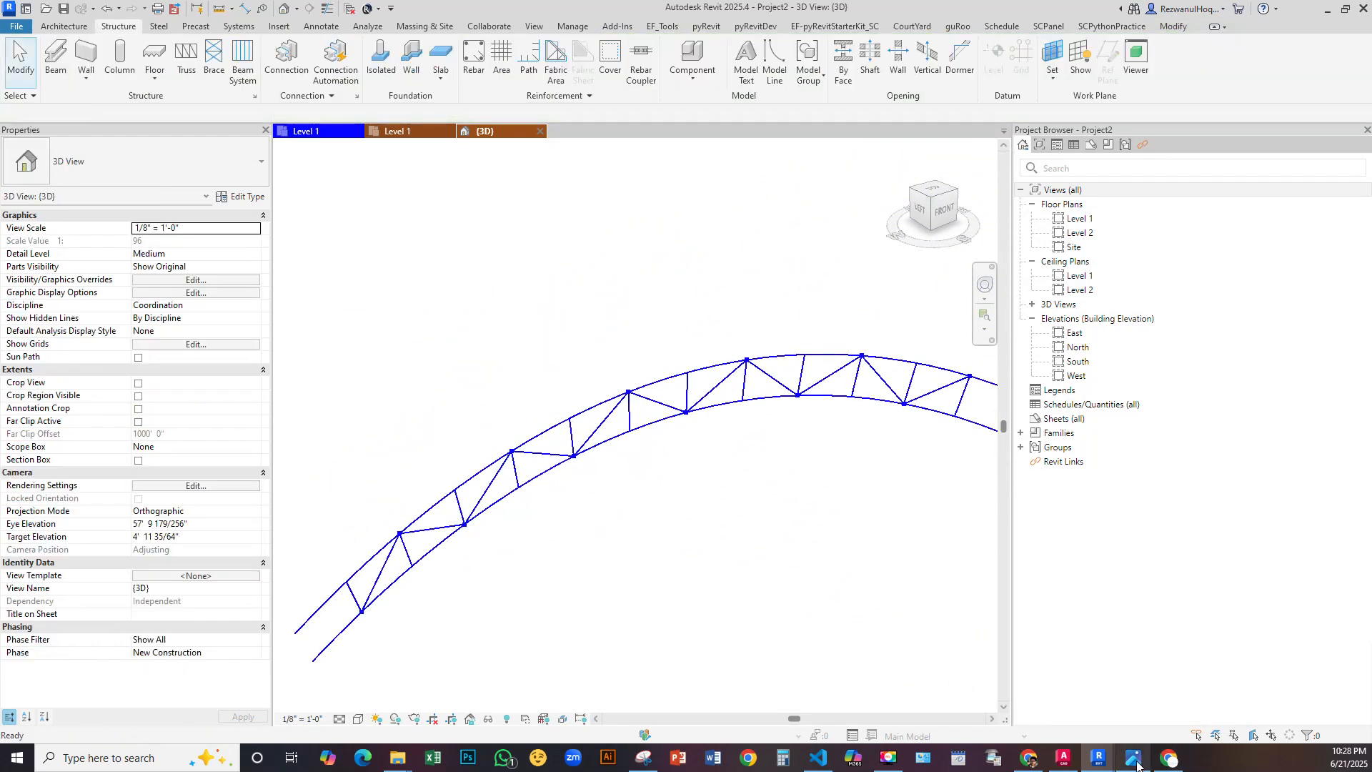
Switch to Dynamo, activate the node graph, and select the uppermost Line.ByStartPointEndPoint node to highlight its truss lines
mouse_move(1100, 759)
left_click(1072, 715)
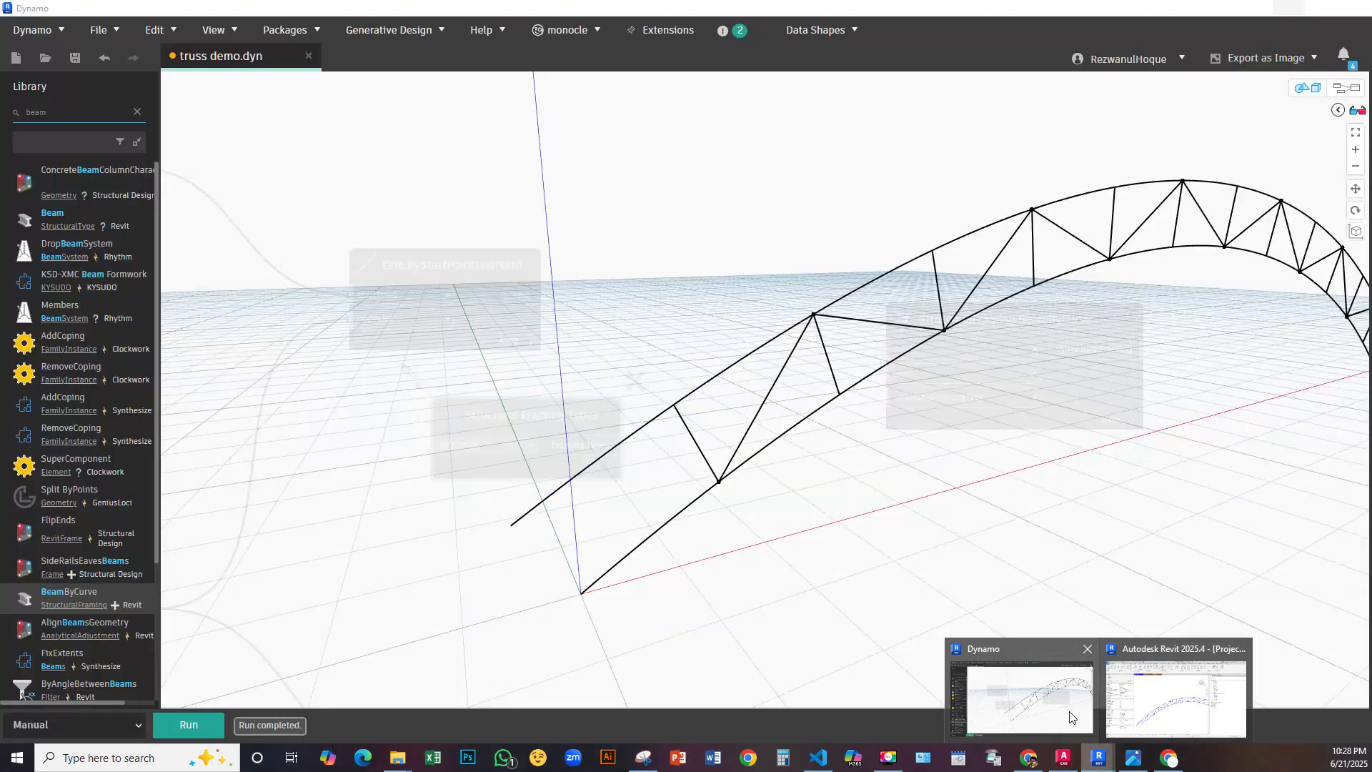
scroll(679, 421, "down", 3)
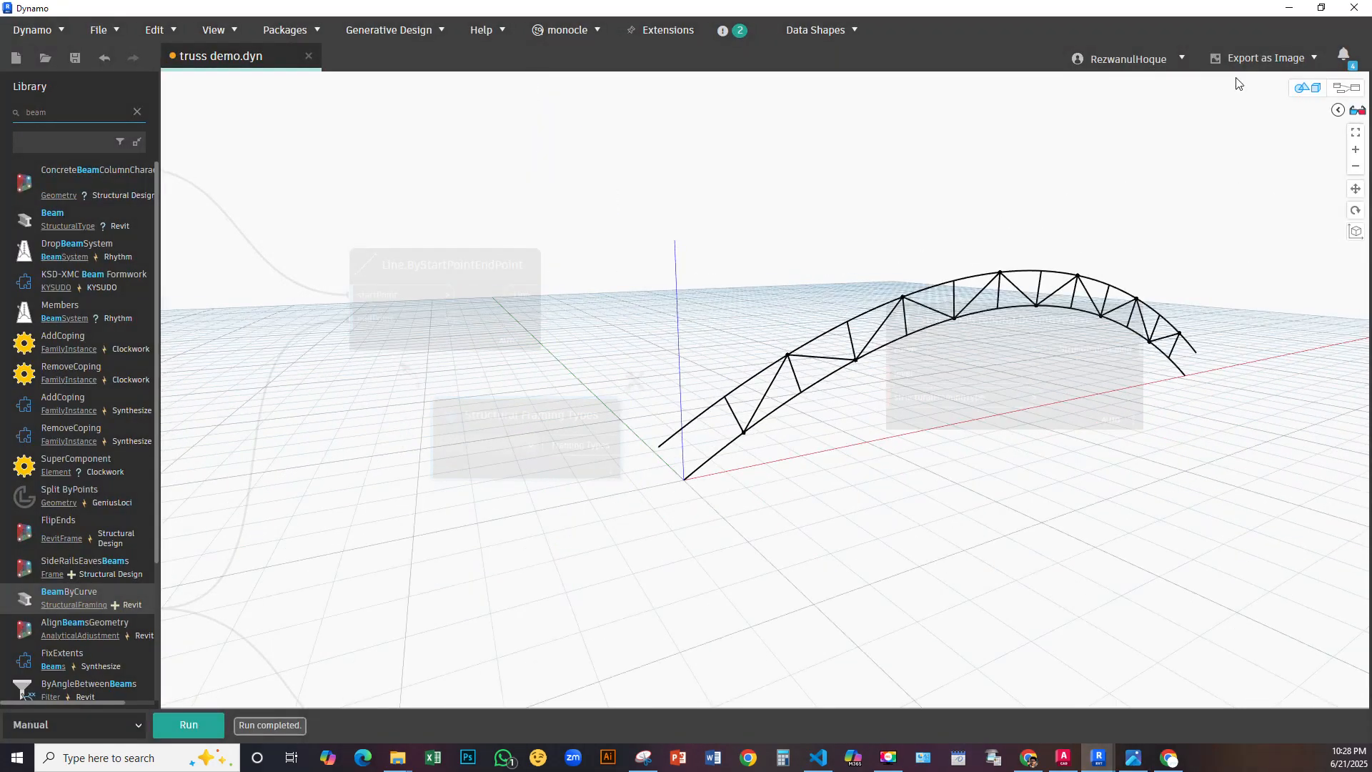
left_click(1314, 87)
scroll(713, 475, "down", 3)
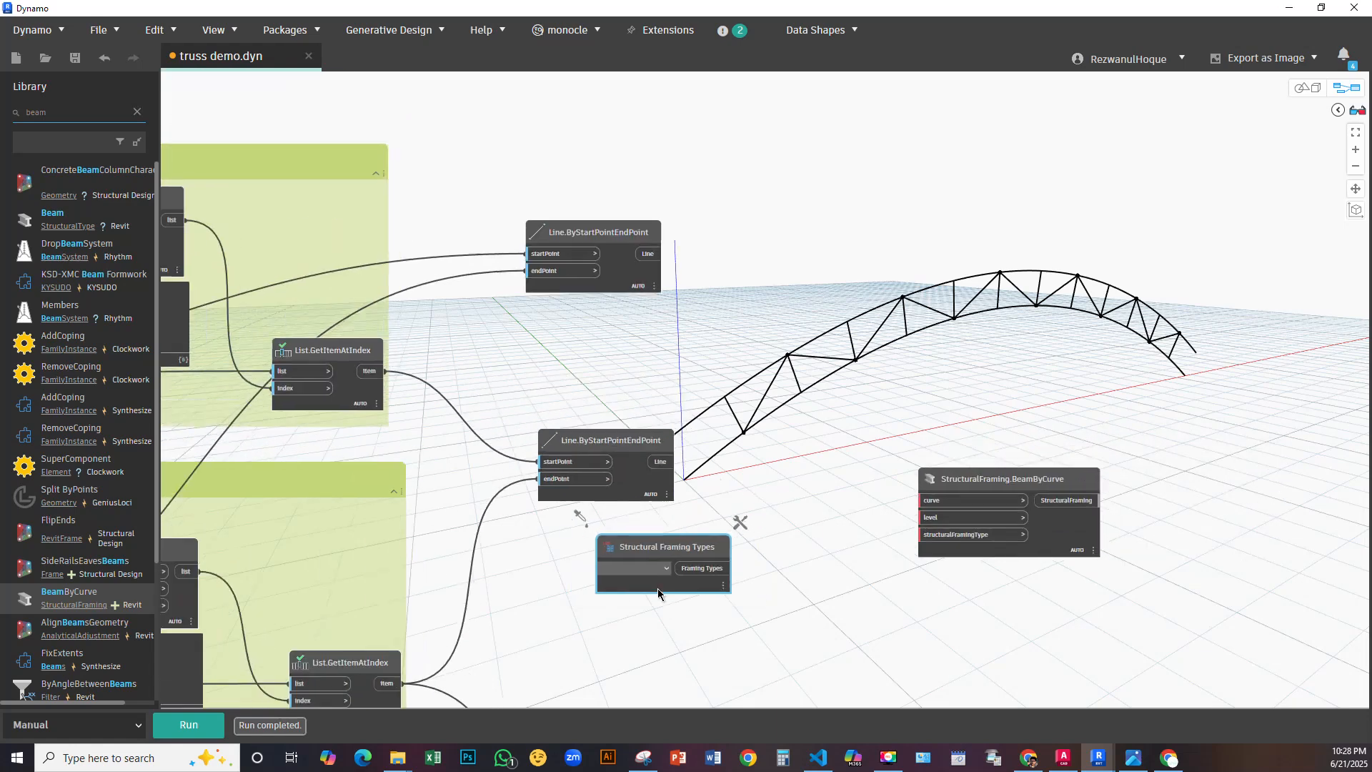
left_click(558, 323)
scroll(715, 379, "down", 4)
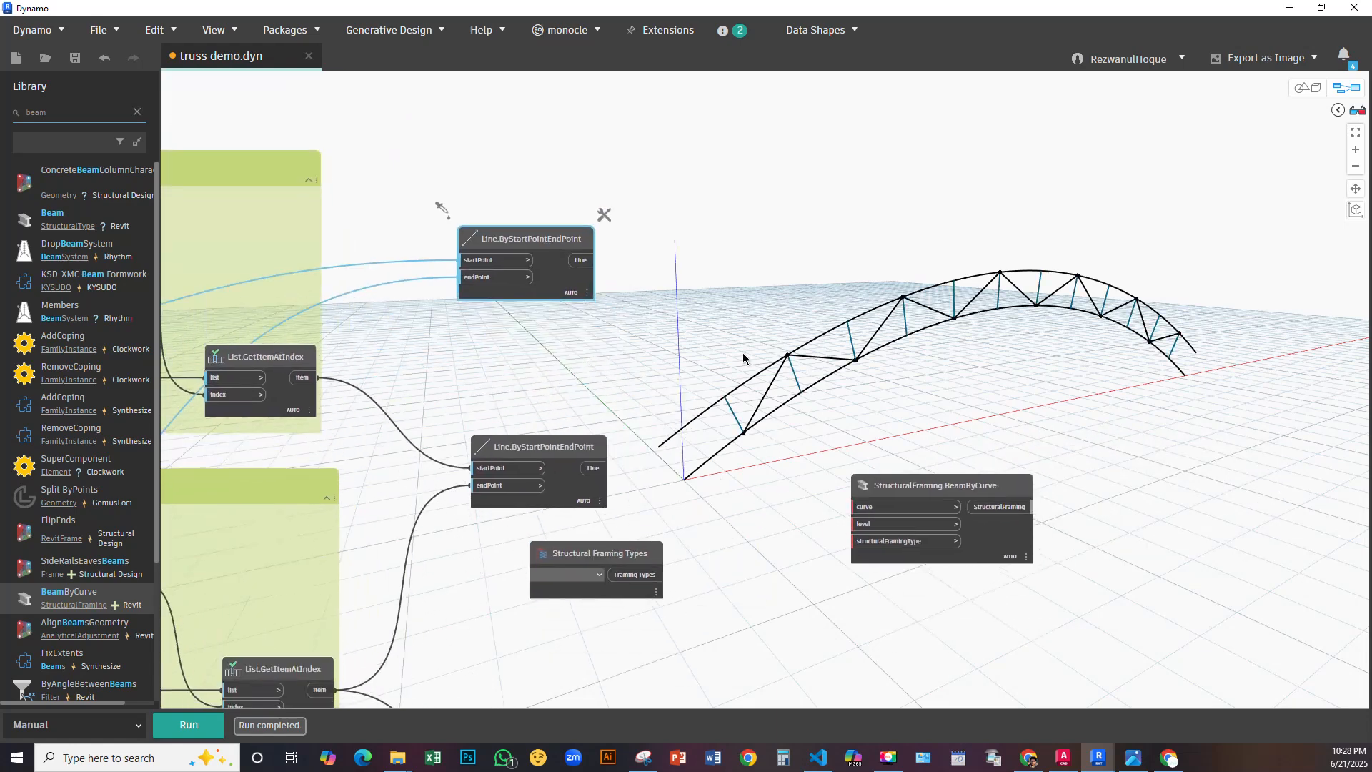
Move the StructuralFraming.BeamByCurve and Structural Framing Types nodes into the empty area above the line nodes
left_click(907, 449)
left_click_drag(853, 180, 829, 128)
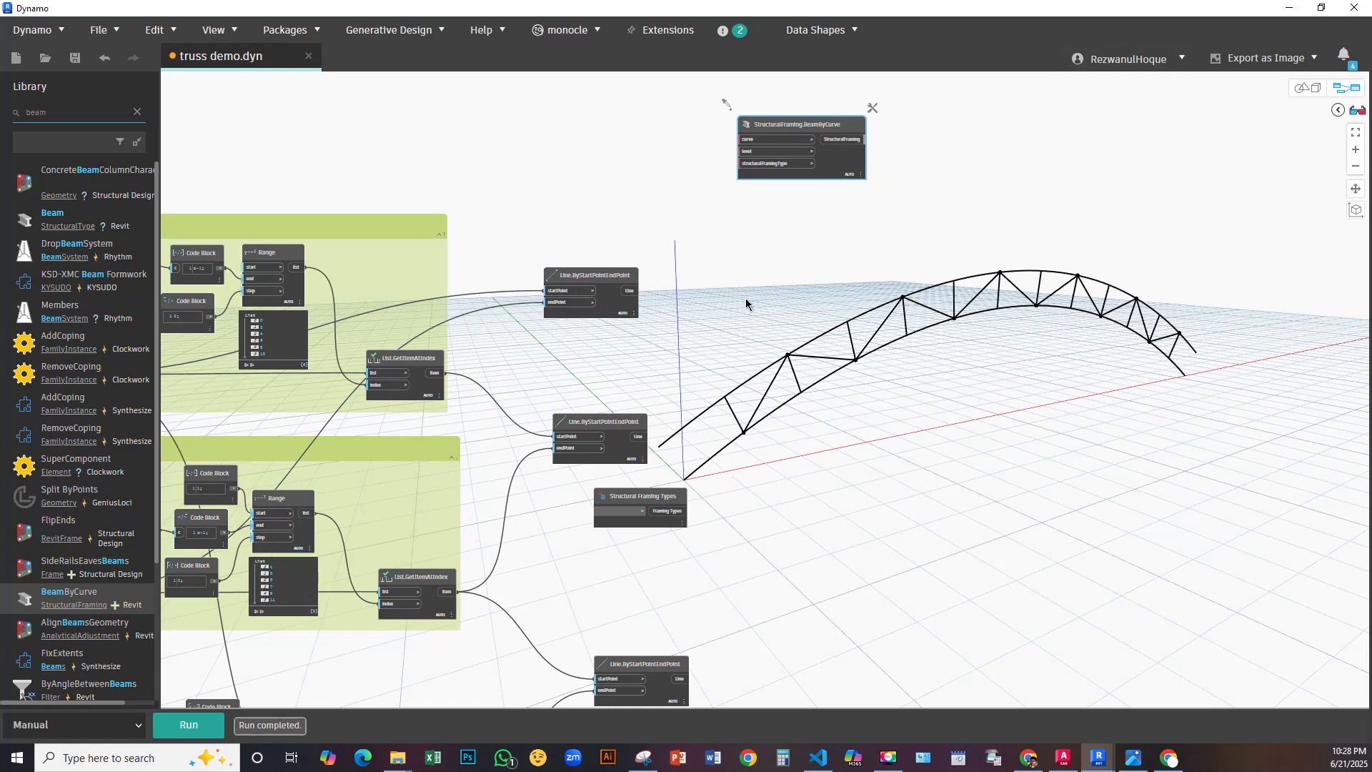
scroll(737, 295, "up", 3)
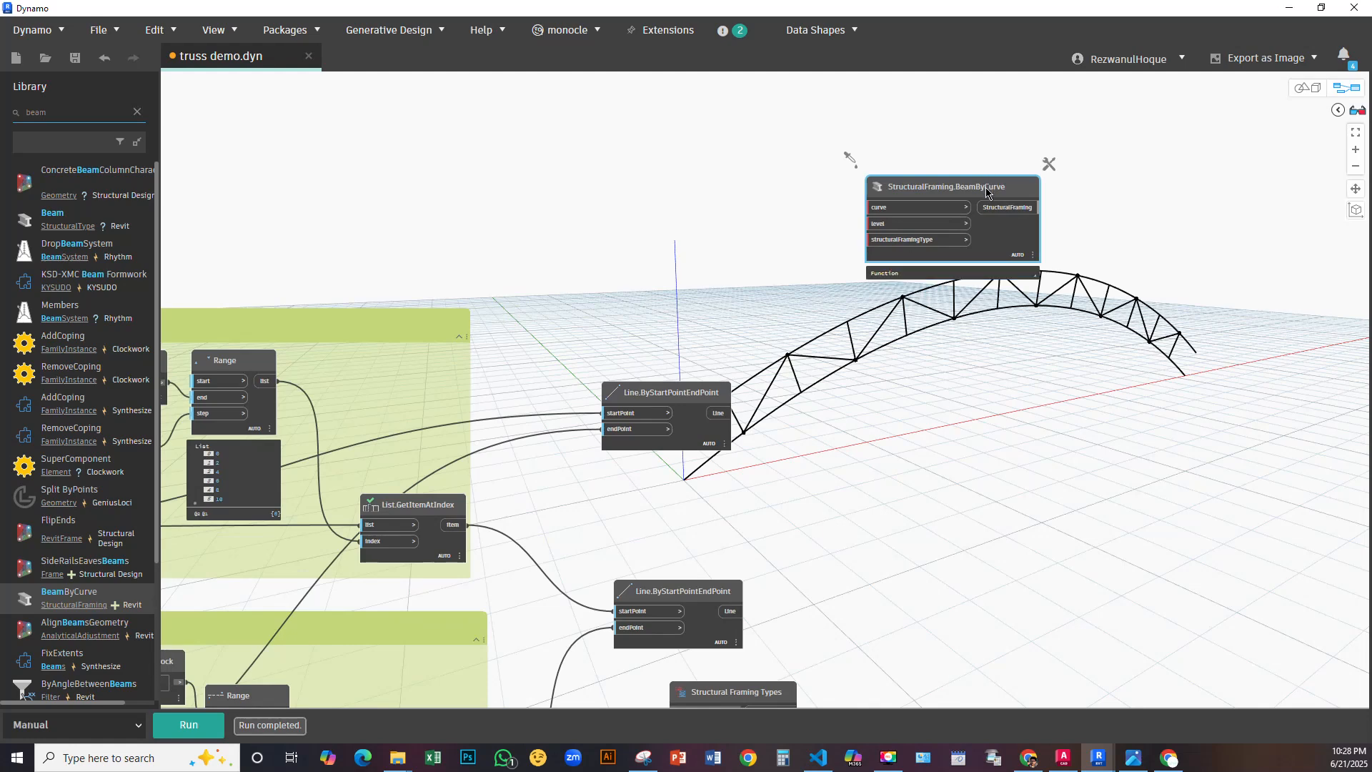
left_click_drag(986, 187, 992, 114)
middle_click_drag(833, 320, 914, 300)
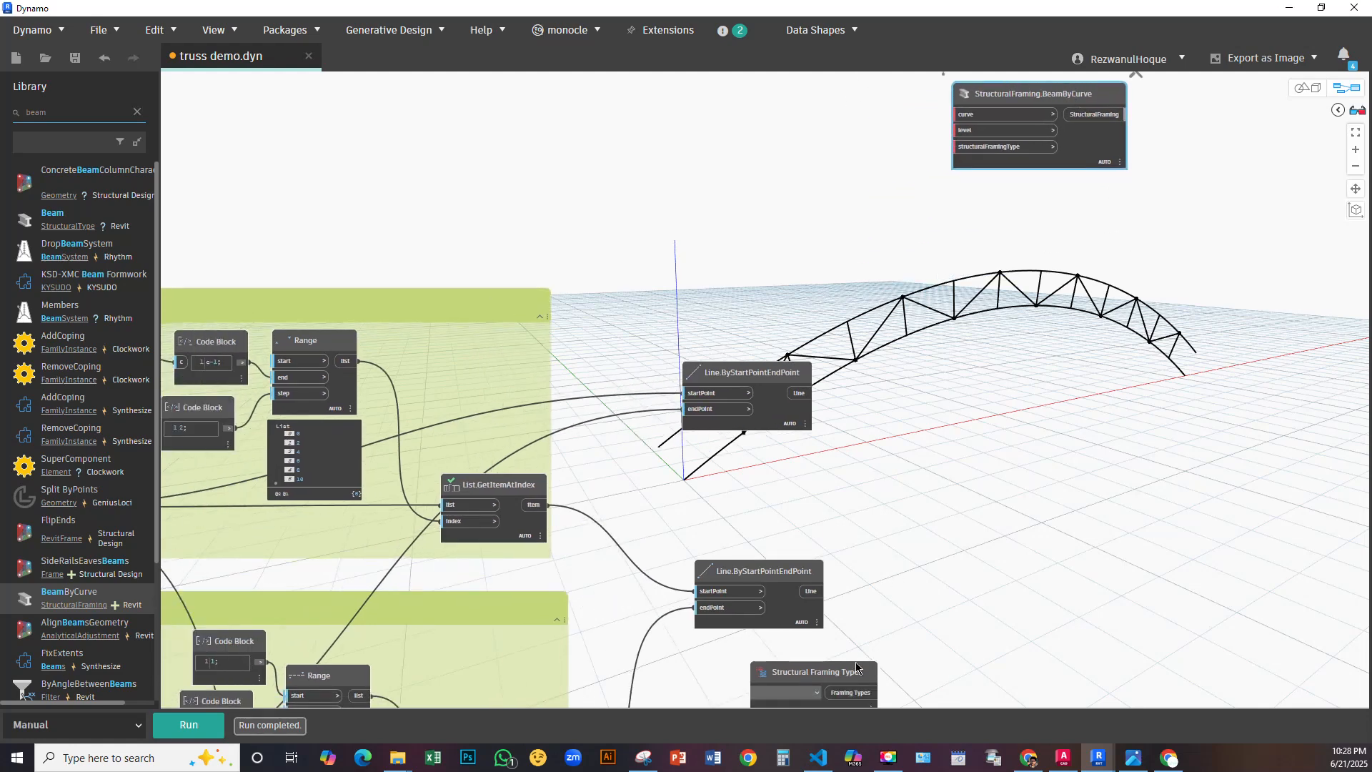
left_click_drag(854, 672, 822, 124)
Examine the graph to identify which truss chords the Curve.OffsetMany and NurbsCurve.ByPoints nodes produce
middle_click_drag(500, 298, 874, 353)
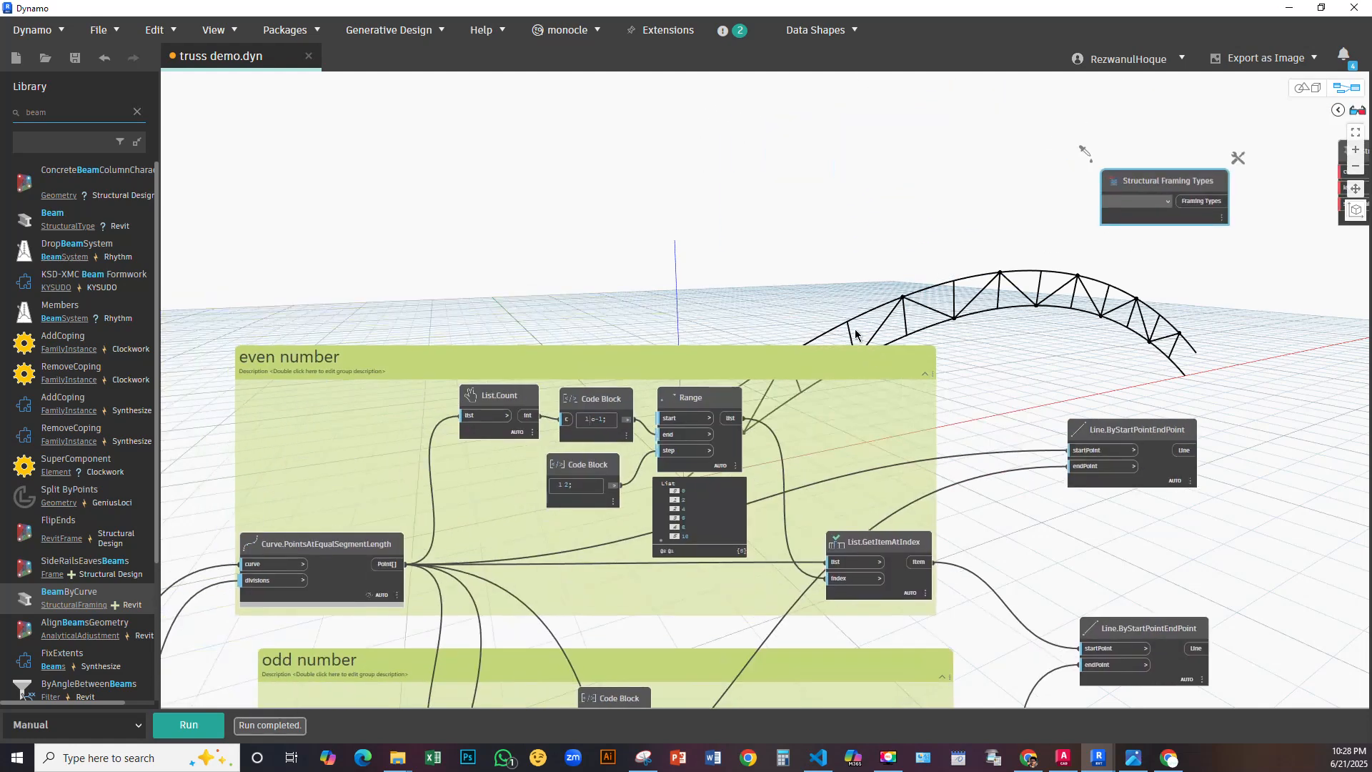
scroll(827, 292, "down", 5)
middle_click_drag(423, 496, 664, 284)
scroll(877, 370, "up", 5)
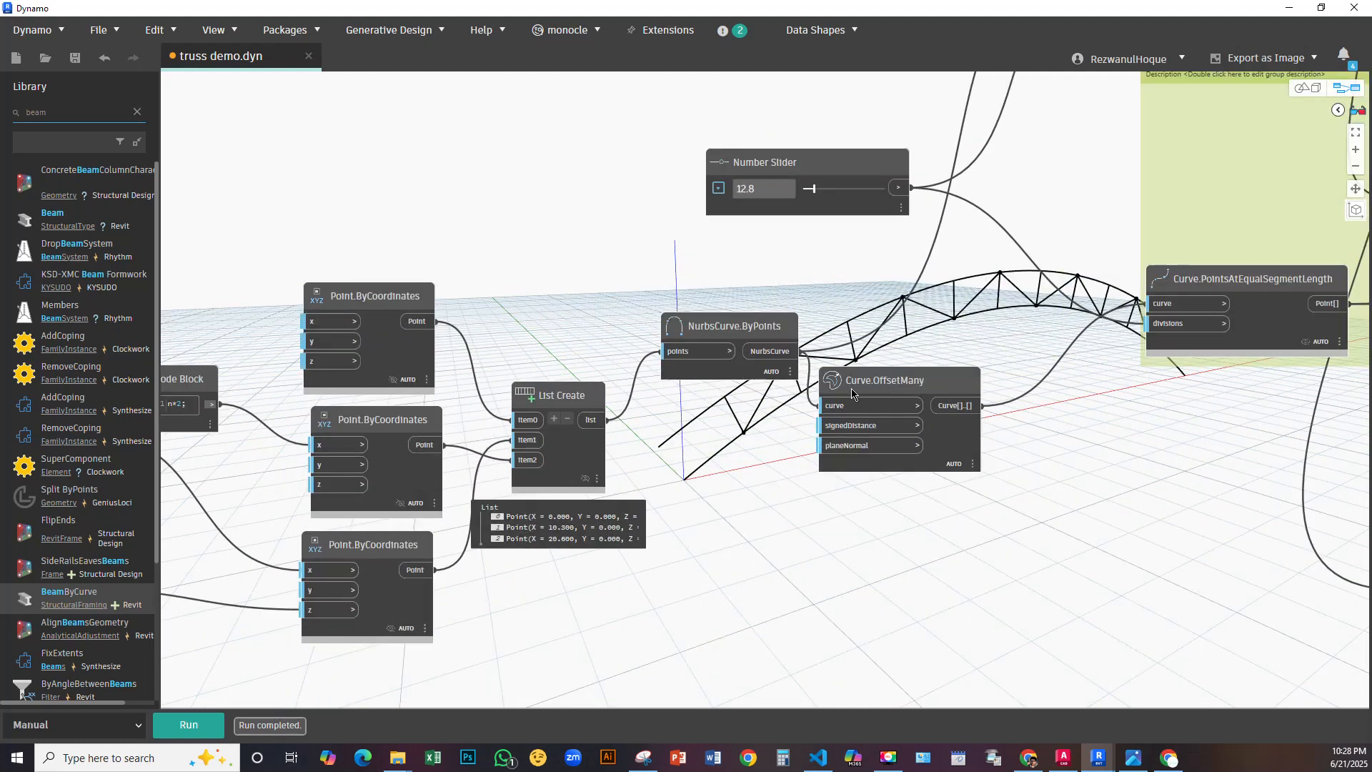
left_click(418, 407)
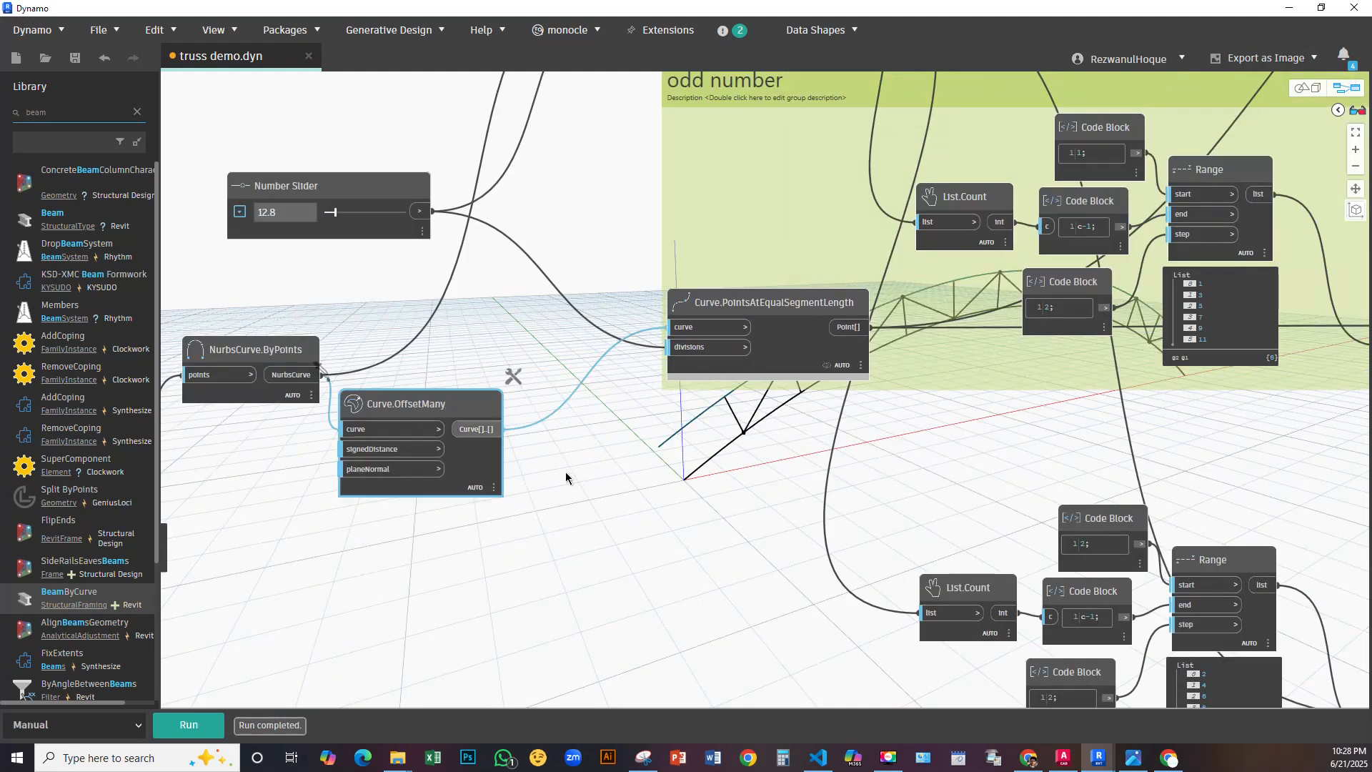
middle_click_drag(513, 437, 706, 509)
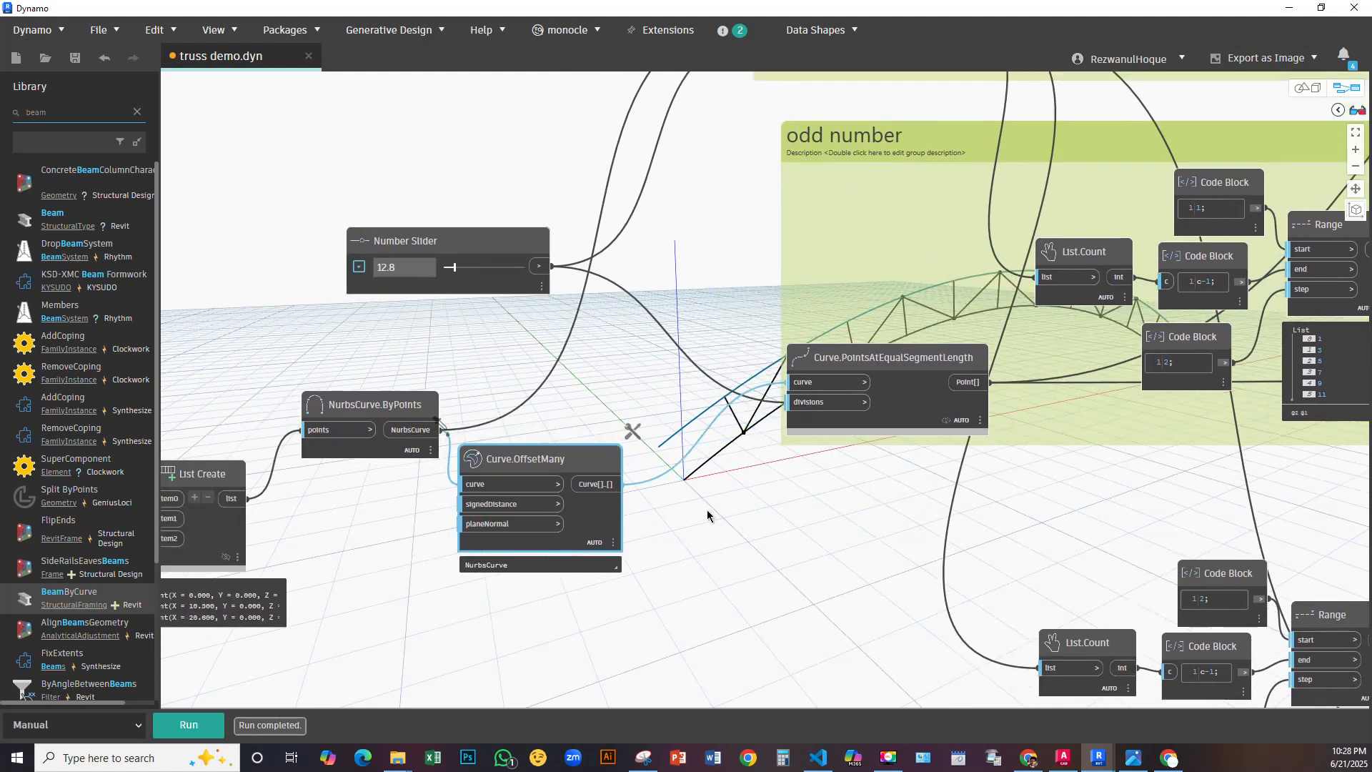
left_click_drag(655, 473, 677, 507)
middle_click_drag(819, 510, 480, 403)
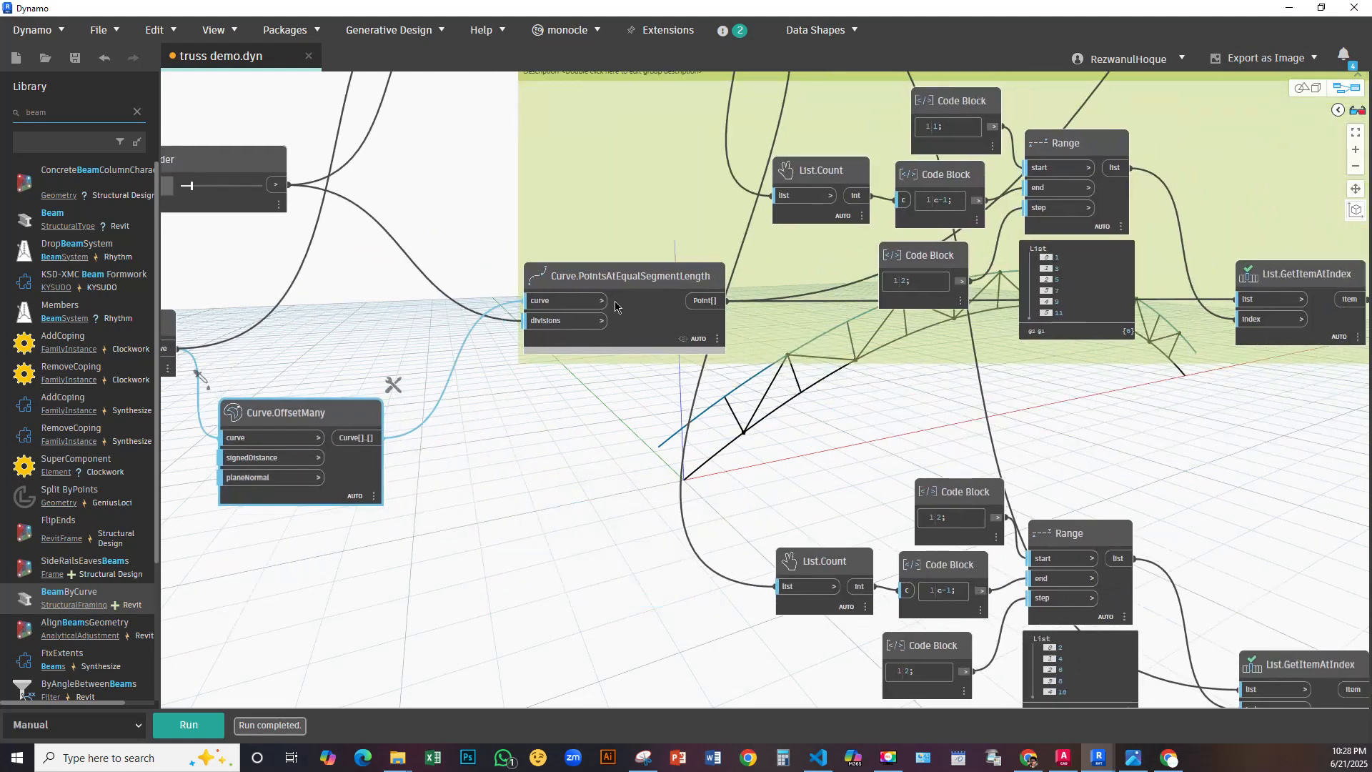
middle_click_drag(686, 527, 1010, 668)
scroll(549, 388, "down", 7)
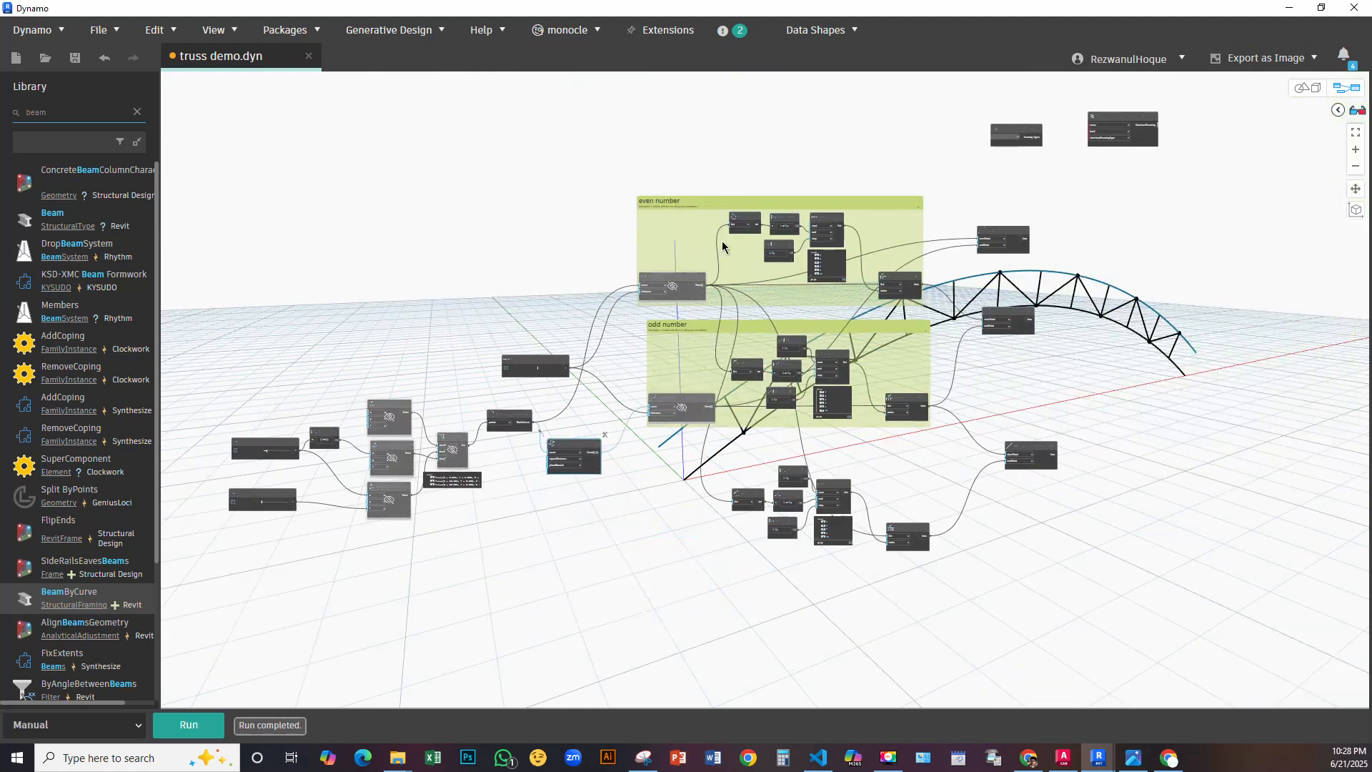
scroll(721, 244, "up", 7)
scroll(622, 348, "down", 3)
scroll(622, 347, "down", 4)
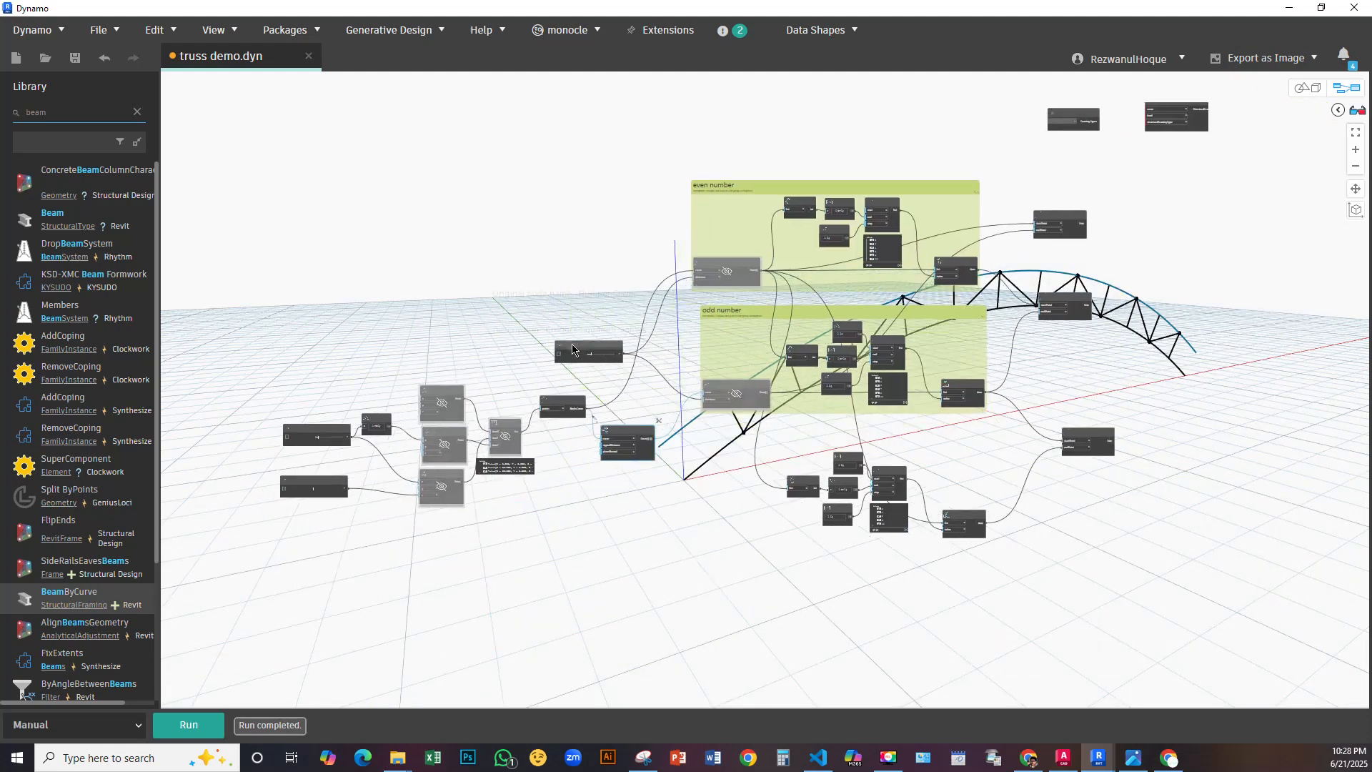
scroll(643, 407, "up", 8)
left_click(844, 405)
middle_click_drag(843, 400, 420, 245)
right_click(762, 540)
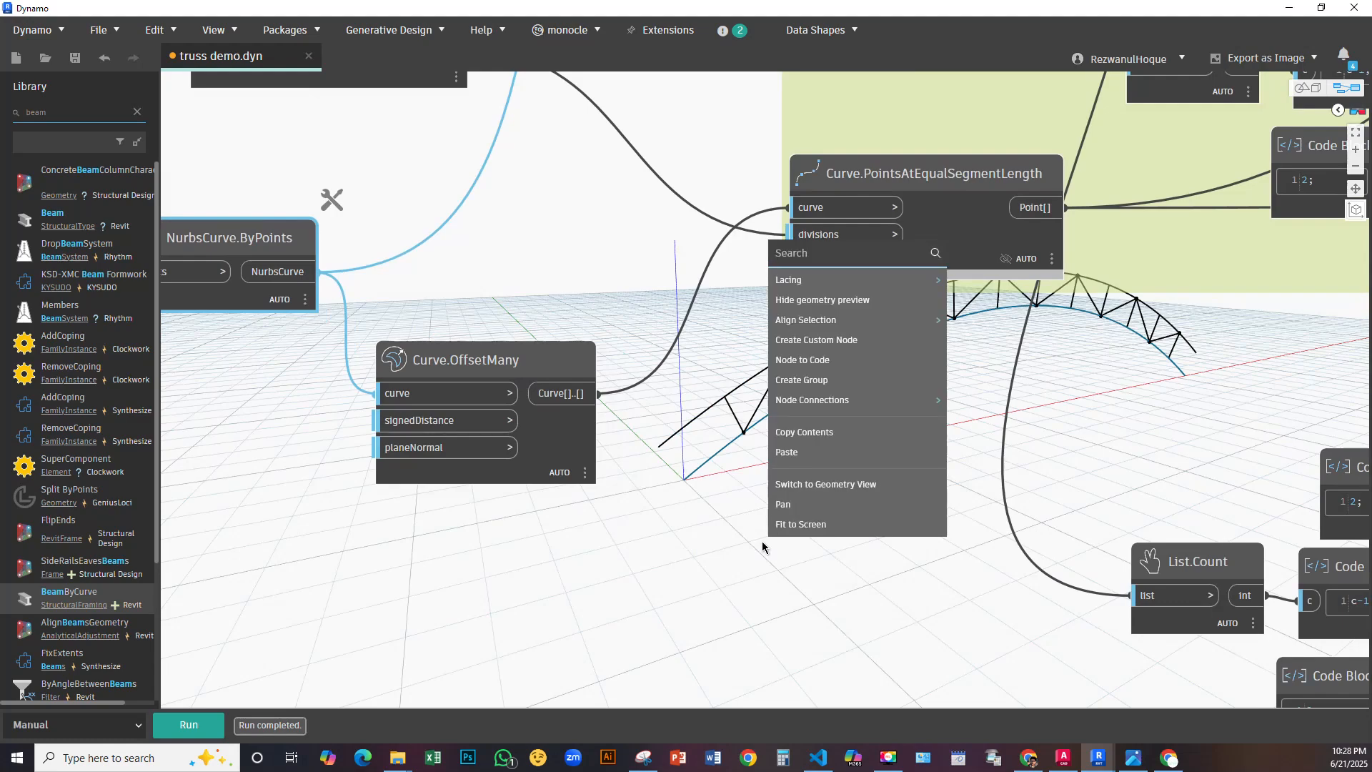
type("li")
left_click(748, 579)
Connect the NurbsCurve.ByPoints output to the curve input of StructuralFraming.BeamByCurve
scroll(648, 524, "down", 4)
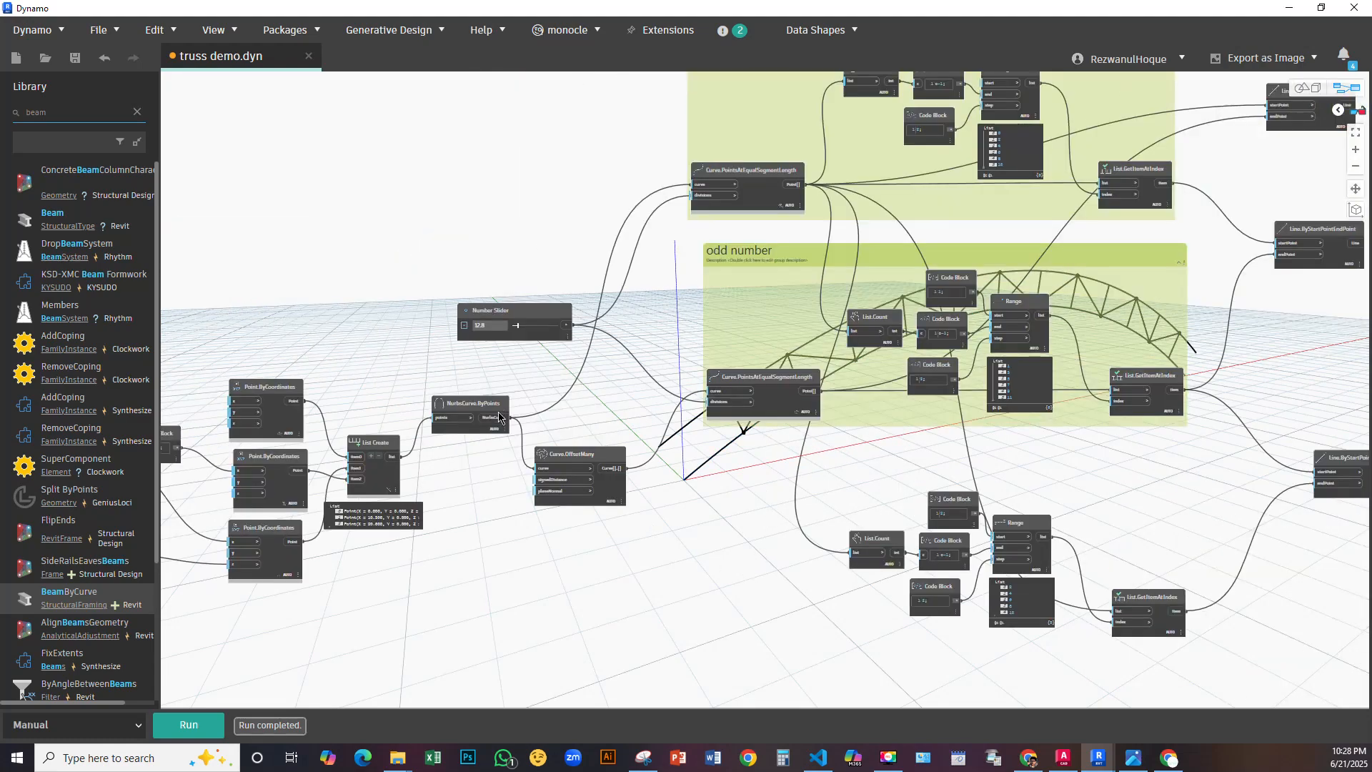
middle_click_drag(736, 366, 129, 534)
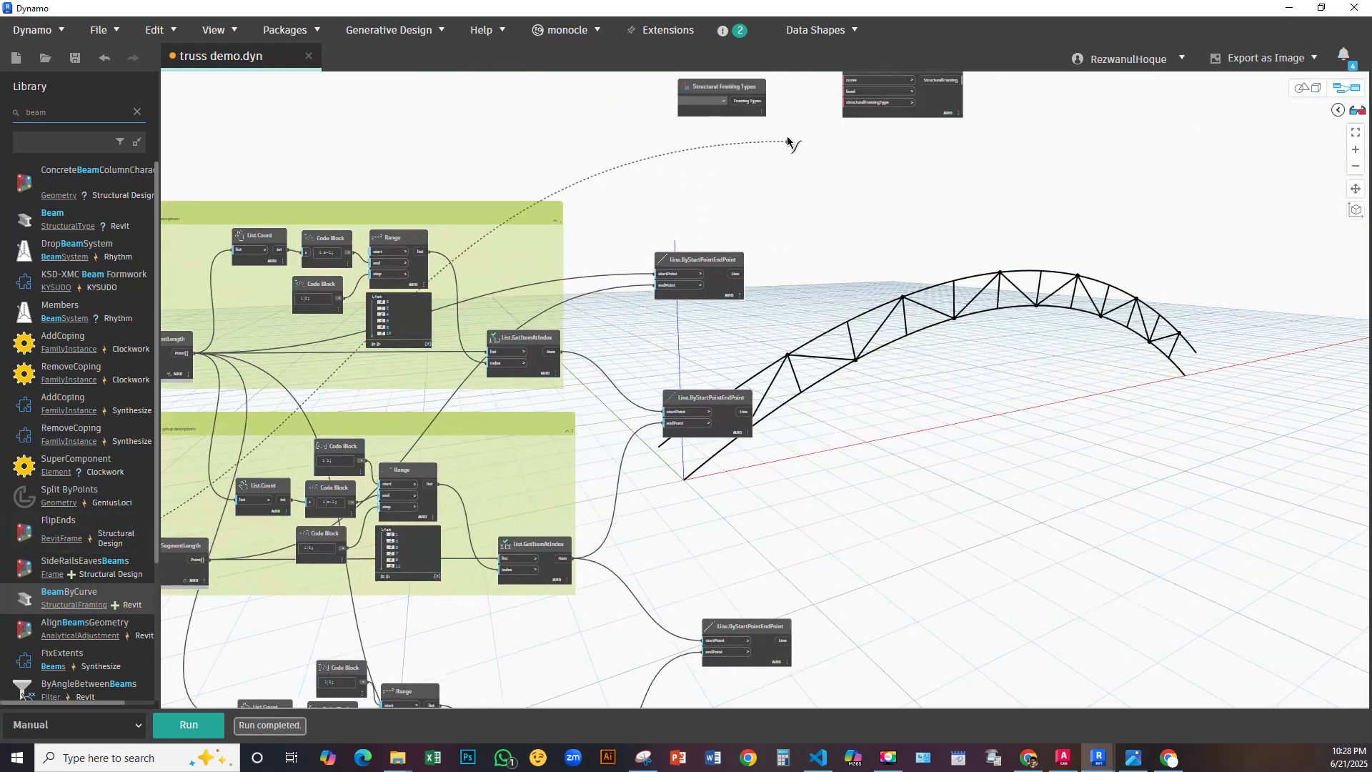
middle_click_drag(802, 84, 745, 276)
scroll(745, 266, "up", 5)
left_click(879, 285)
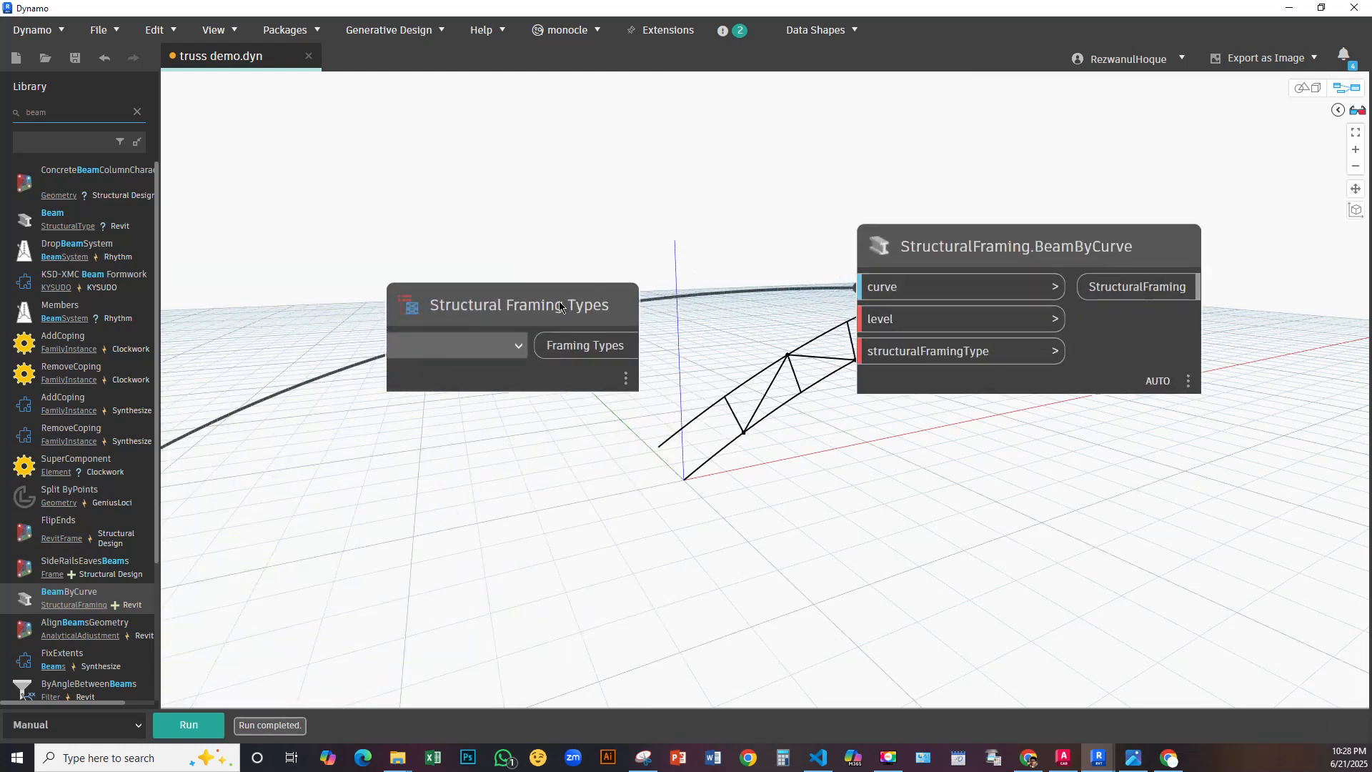
Choose Type 1 in the Structural Framing Types node and connect it to BeamByCurve's structuralFramingType input
left_click_drag(562, 308, 556, 164)
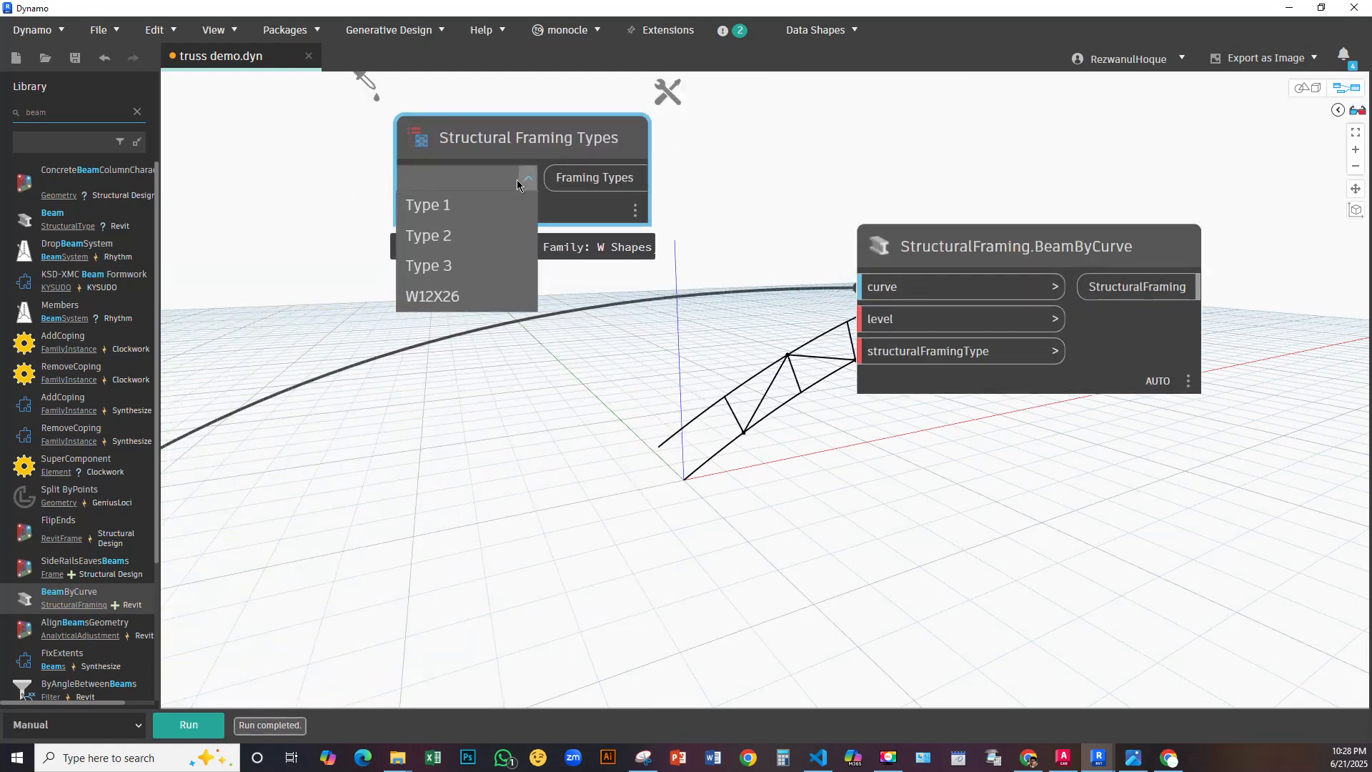
left_click(414, 207)
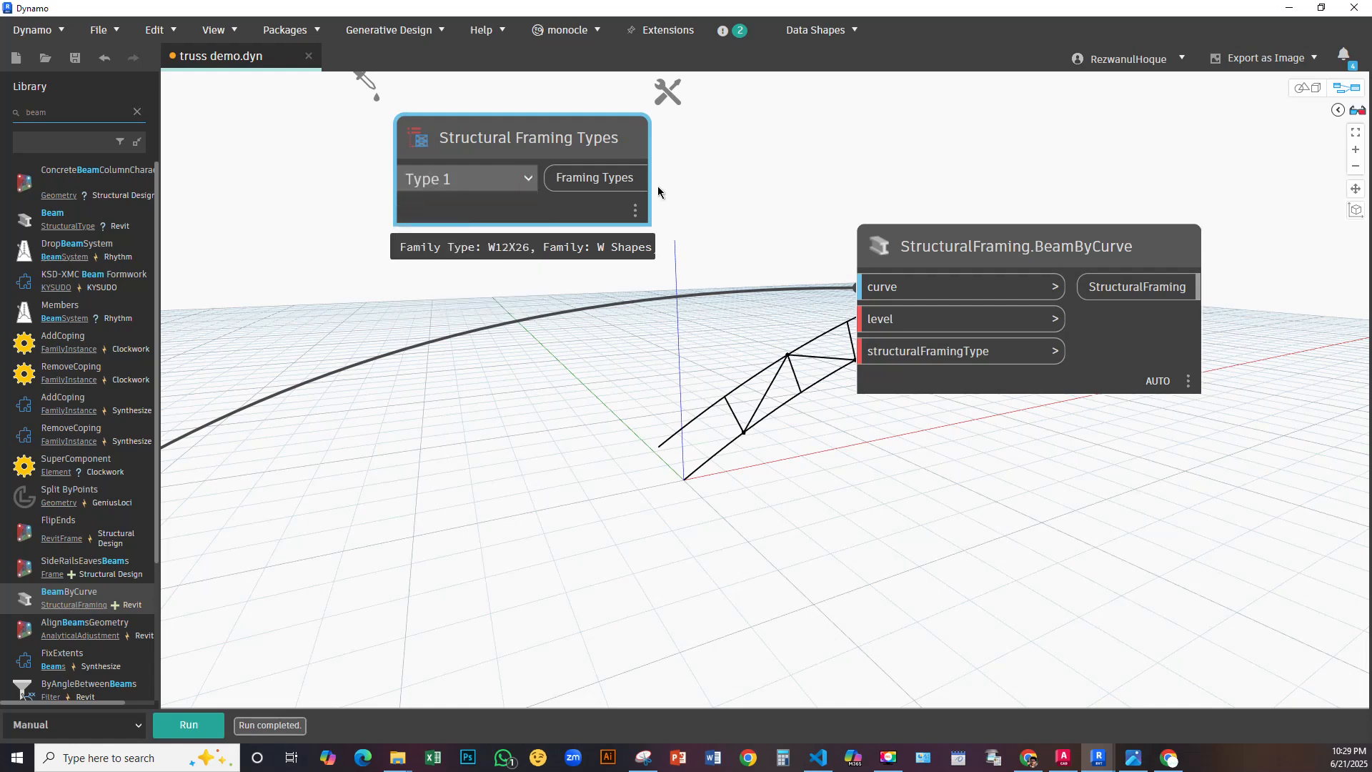
left_click(861, 351)
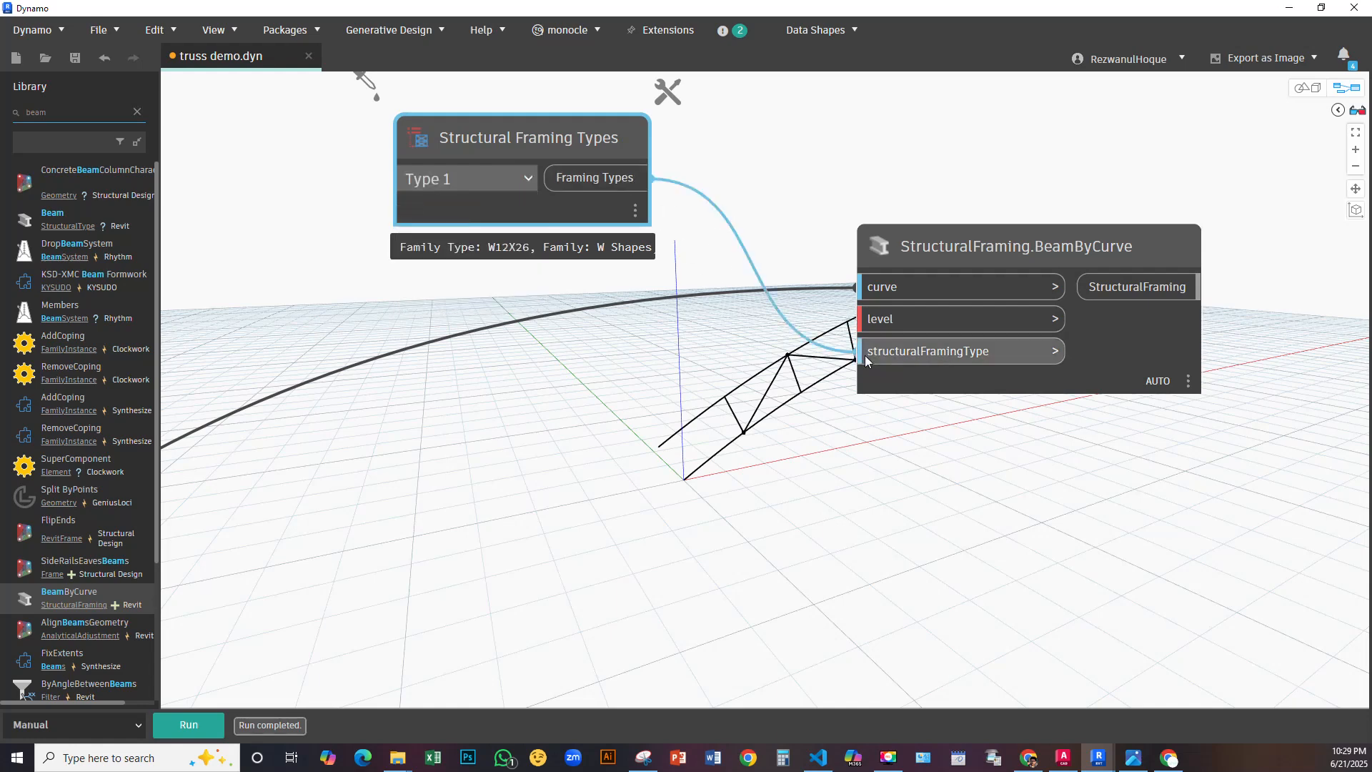
Search for "levels" and add a Levels node beside StructuralFraming.BeamByCurve
right_click(541, 398)
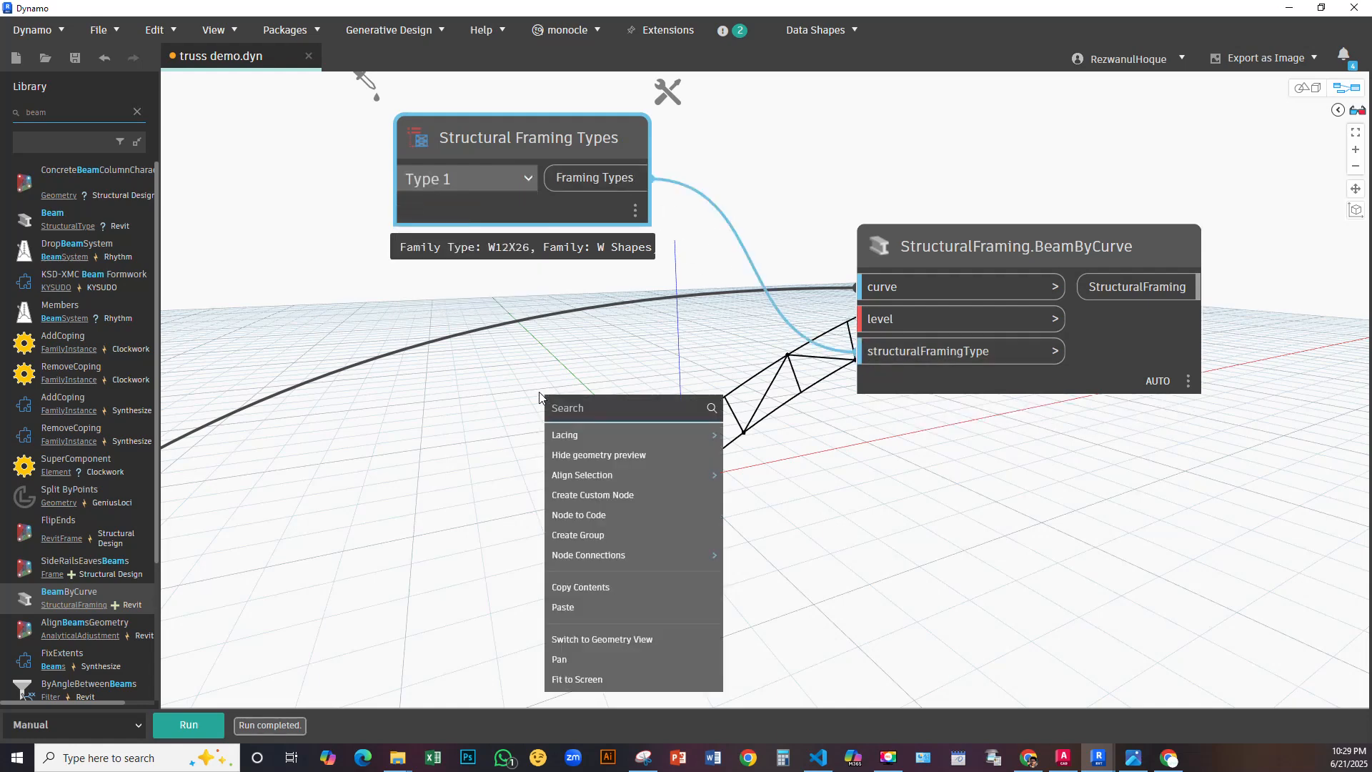
type("levels")
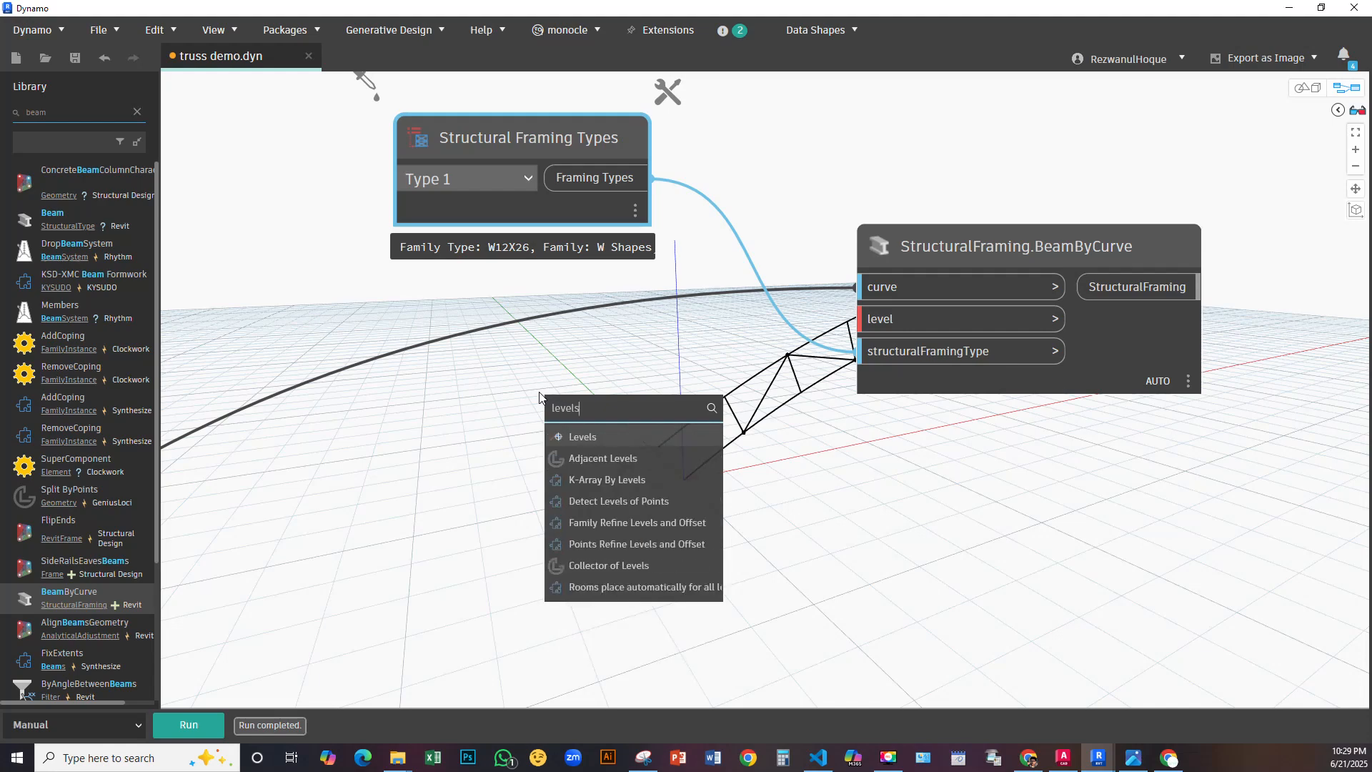
left_click(585, 435)
scroll(617, 337, "down", 5)
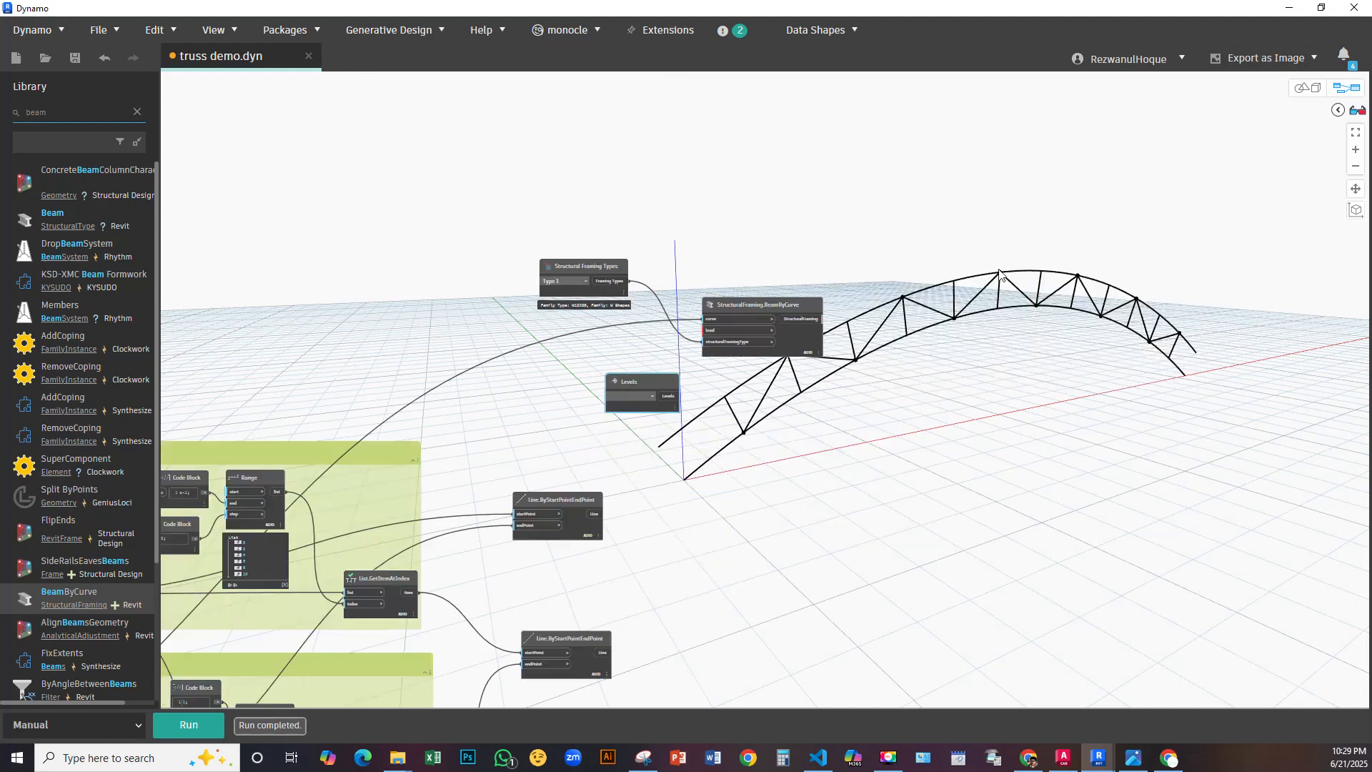
left_click(1322, 10)
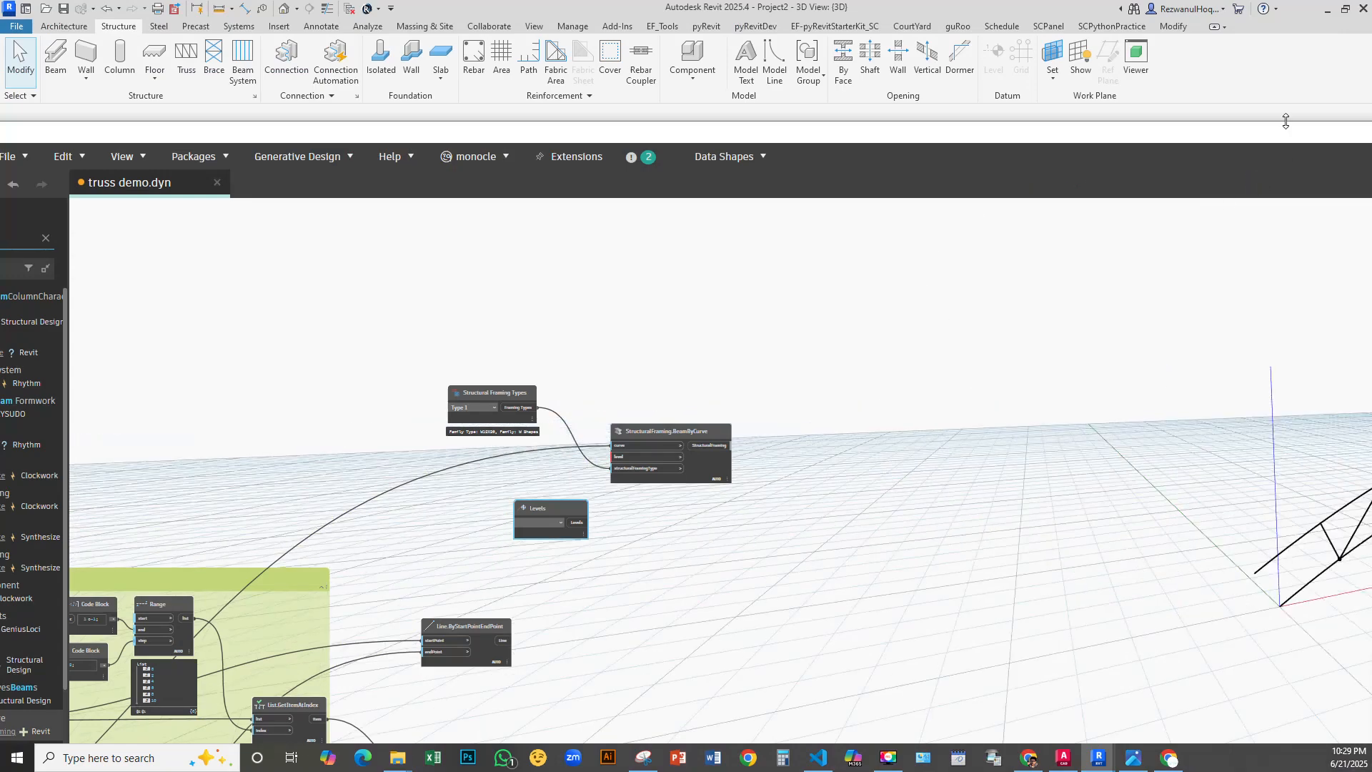
left_click_drag(1274, 139, 1259, 50)
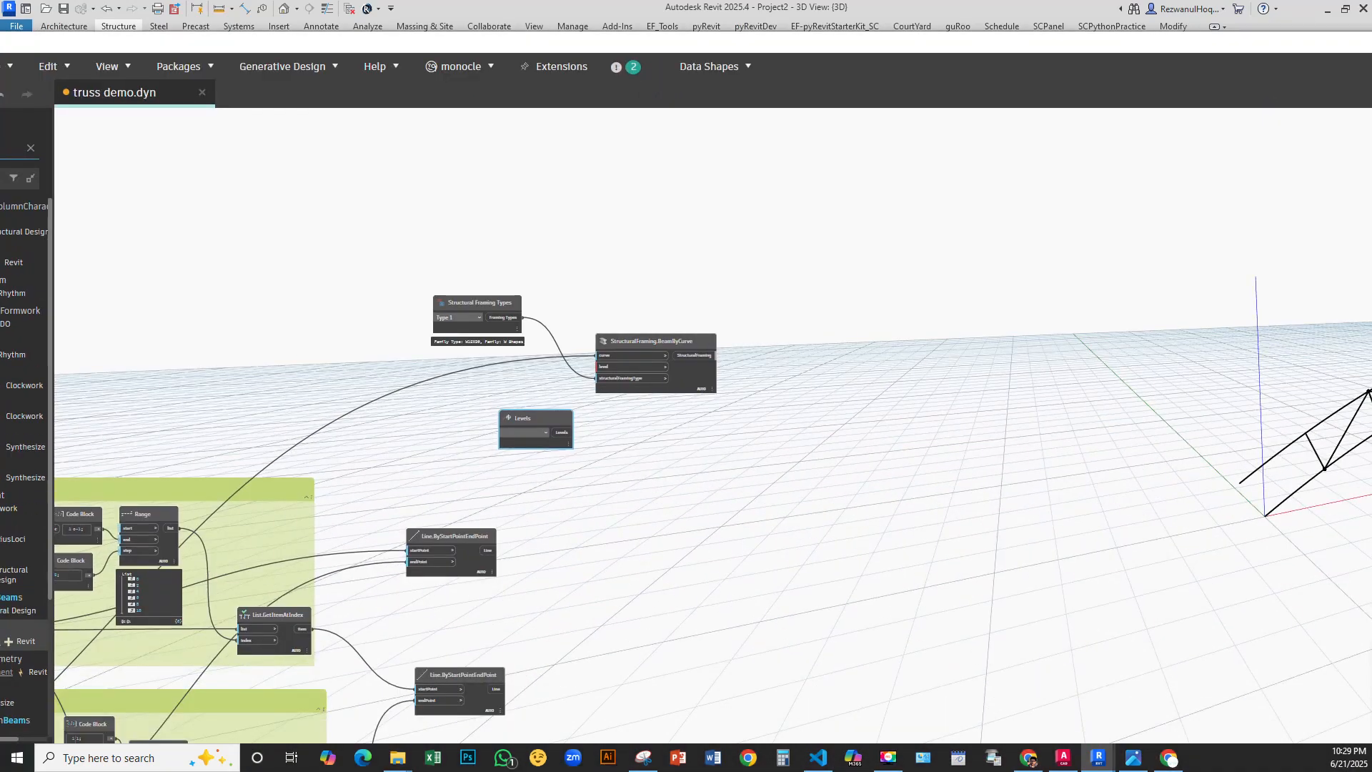
left_click_drag(1259, 43, 1351, 2)
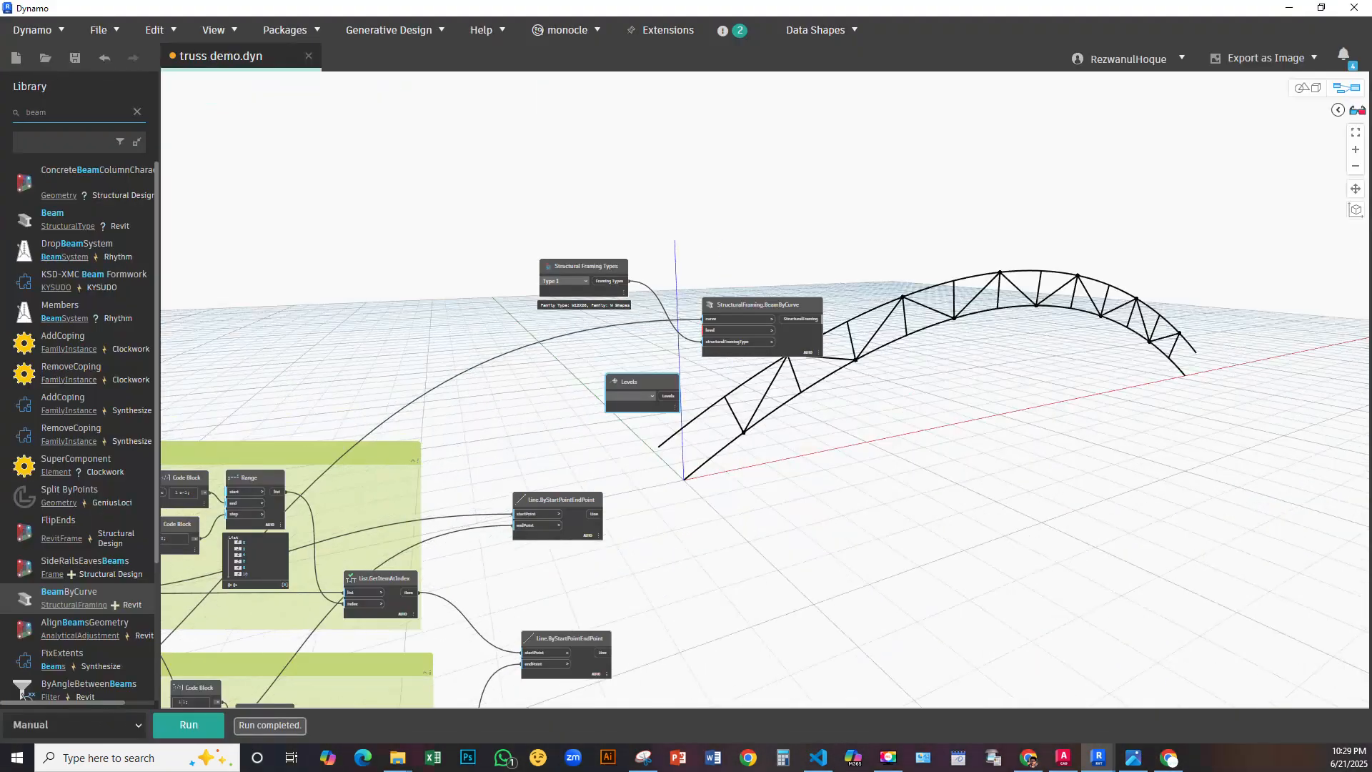
scroll(679, 390, "up", 4)
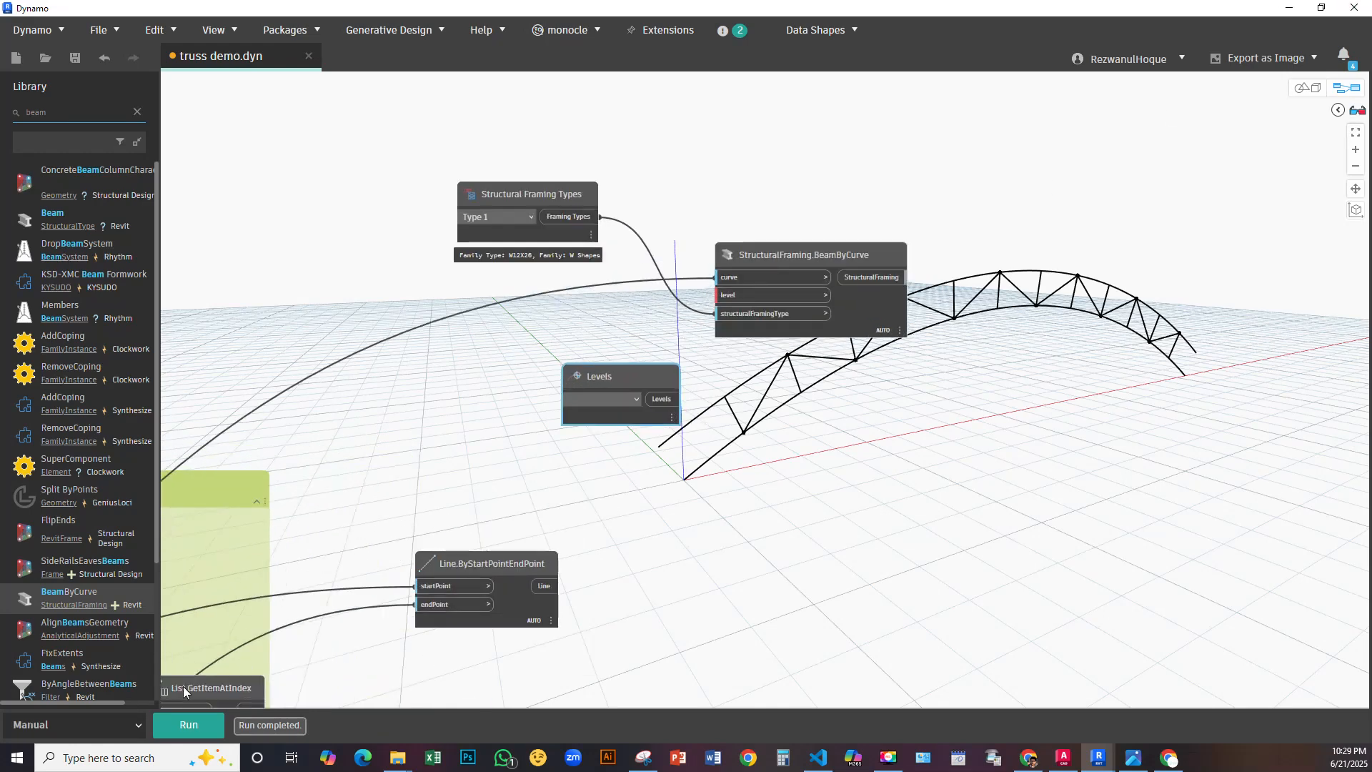
Choose Level 2 in the Levels node and connect it to the level input of StructuralFraming.BeamByCurve
left_click(93, 724)
left_click(93, 724)
scroll(605, 456, "up", 3)
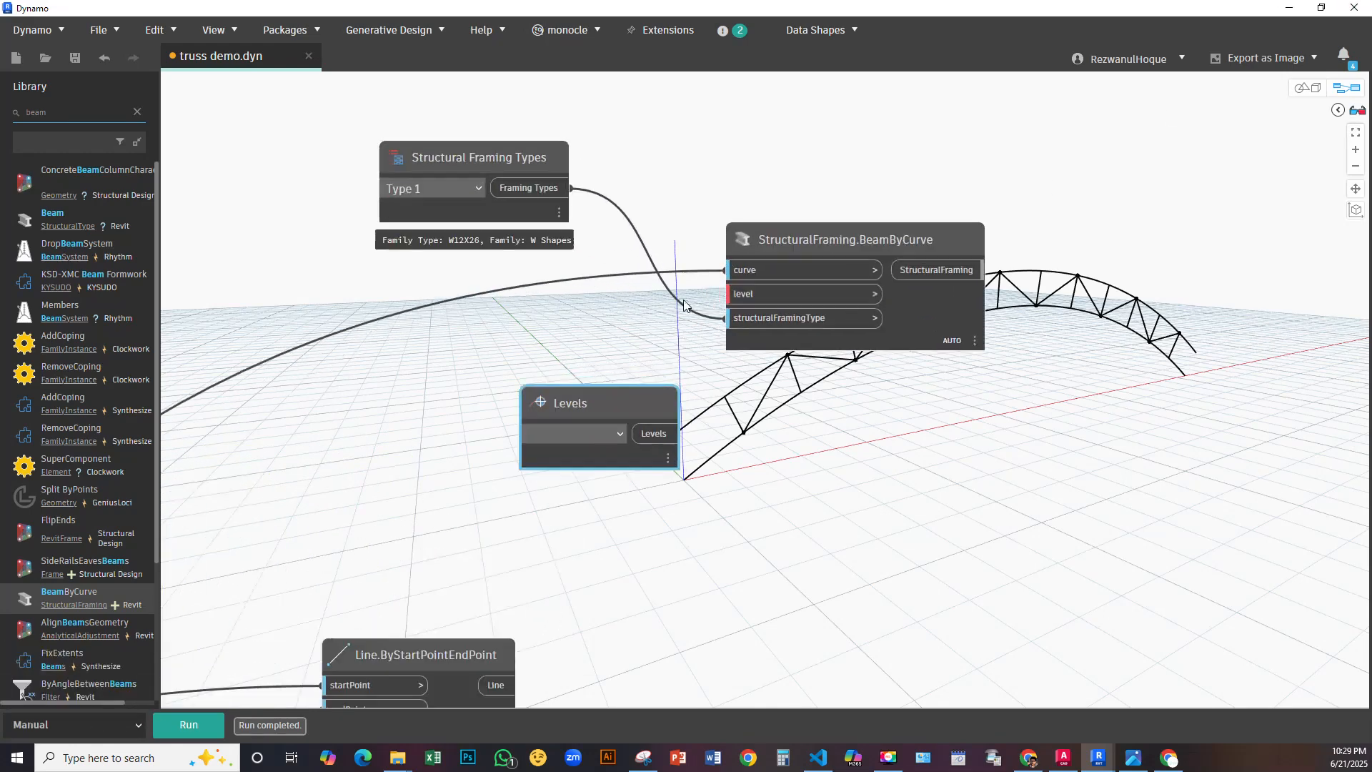
left_click(607, 456)
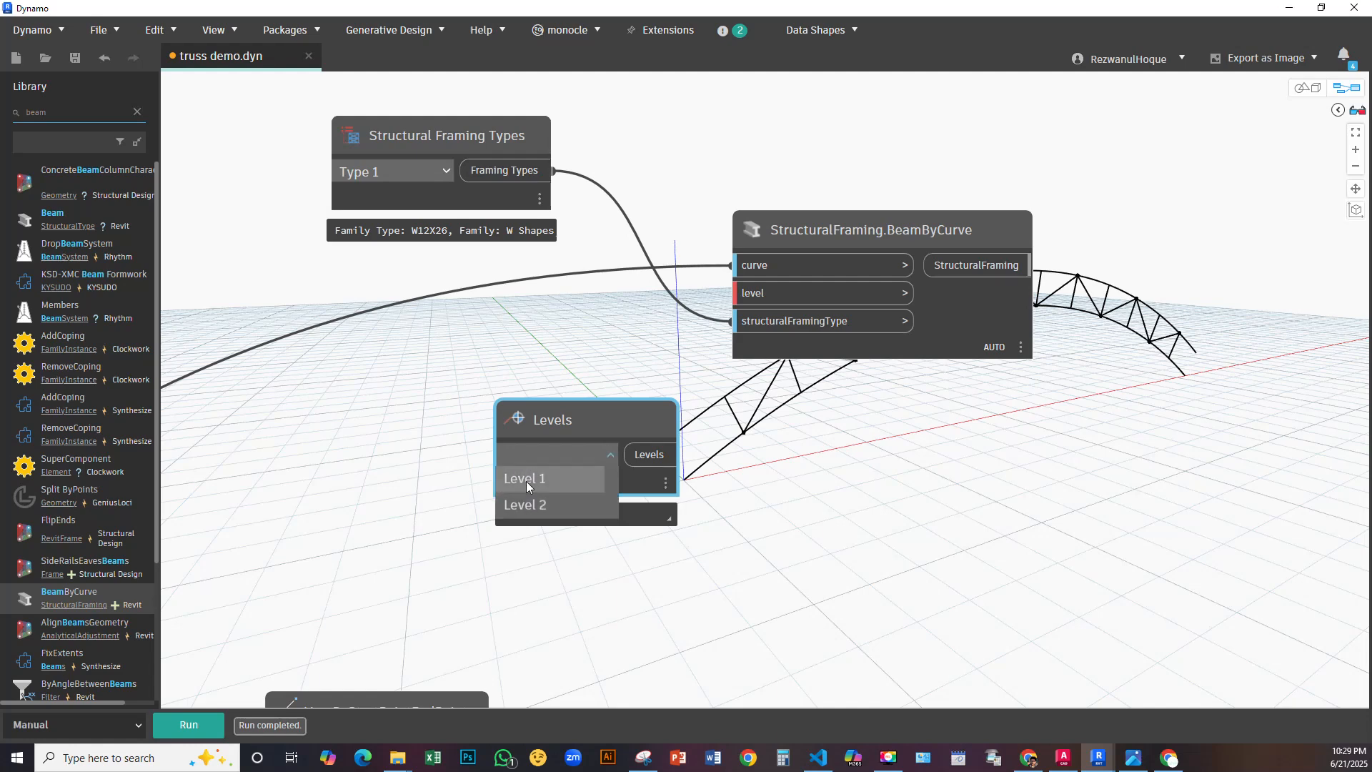
left_click(525, 505)
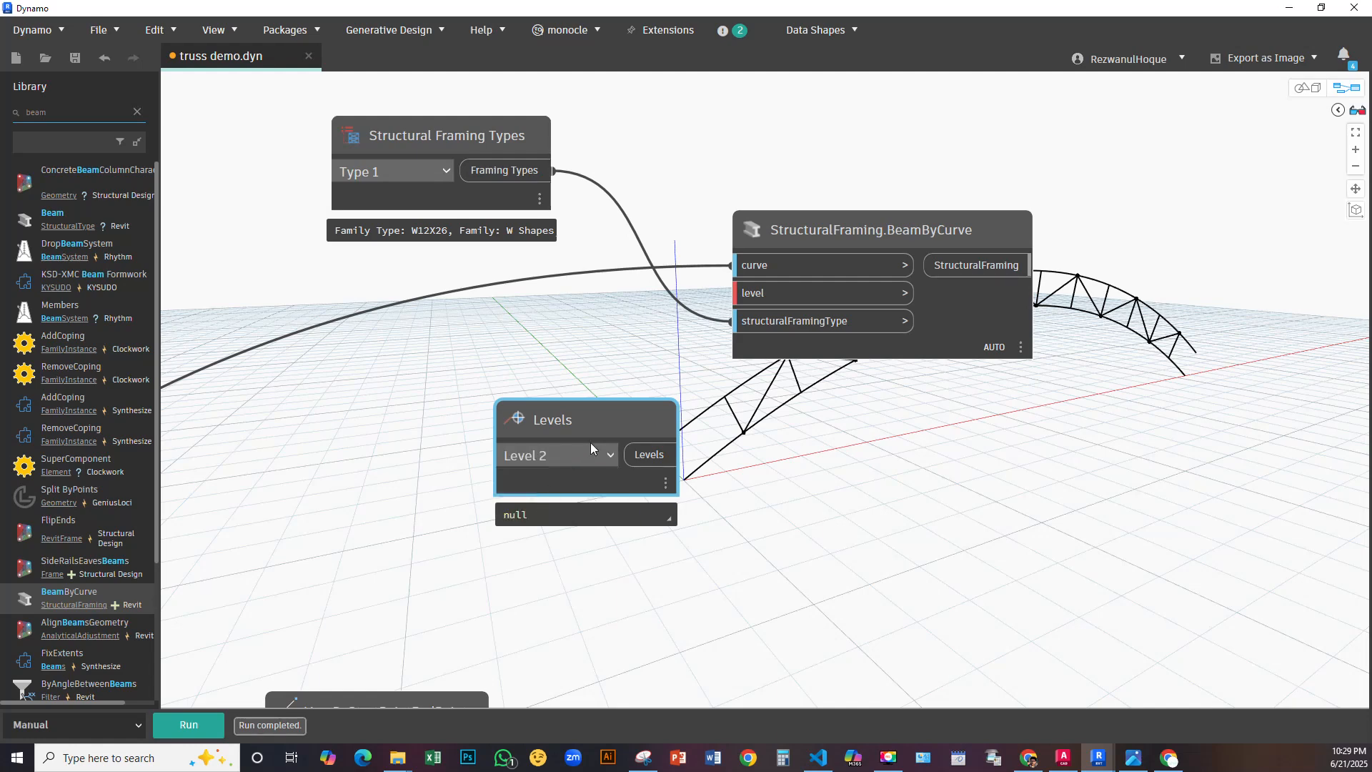
left_click_drag(591, 403, 279, 232)
left_click(338, 286)
left_click(751, 295)
Keep the StructuralFraming.BeamByCurve output preview open and run the graph to generate the beam
mouse_move(1020, 348)
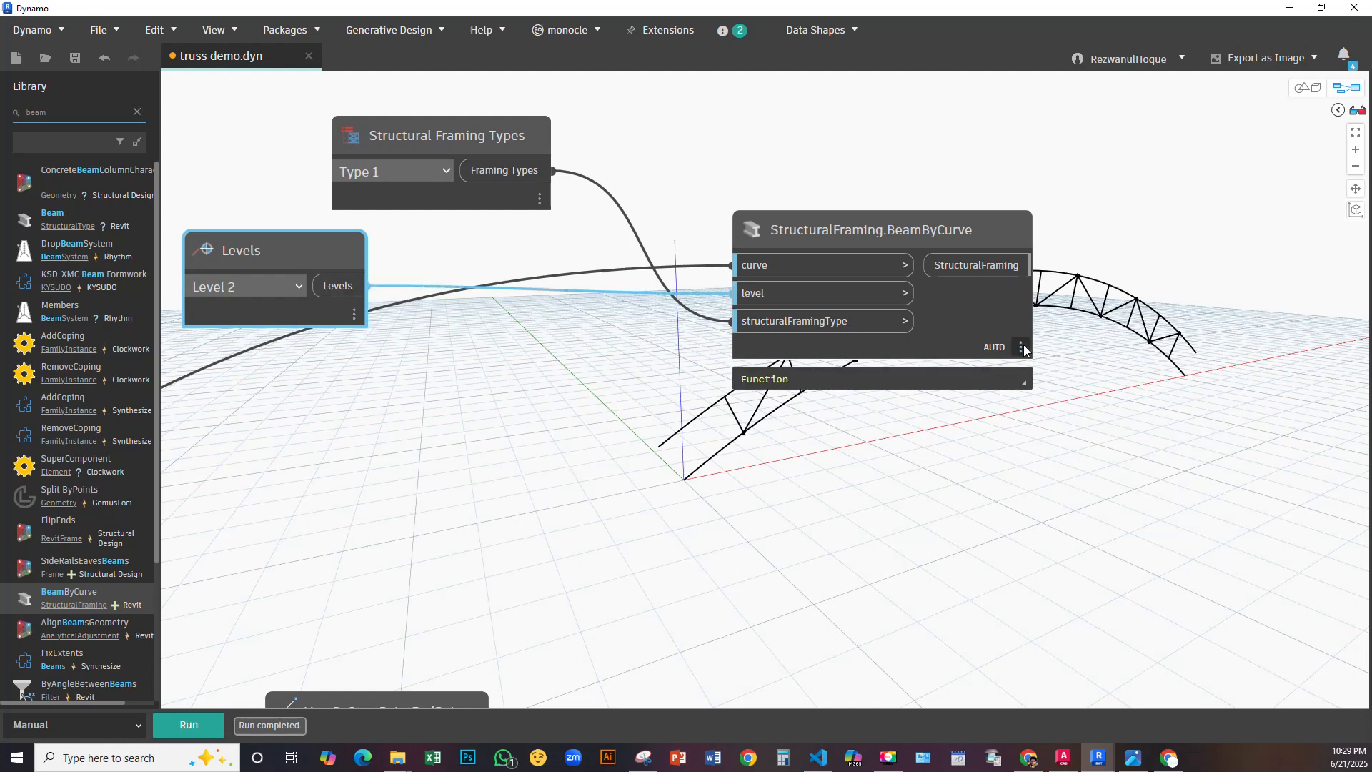
left_click(1021, 379)
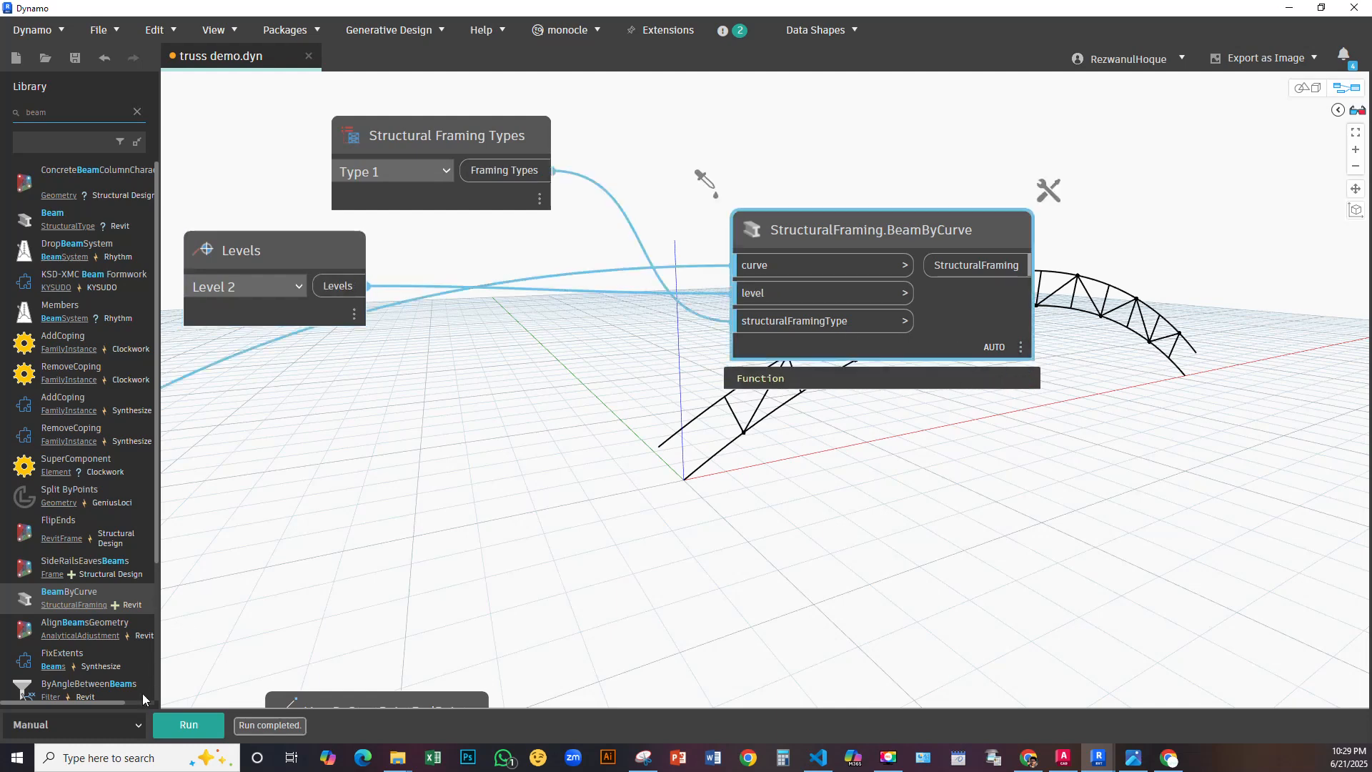
left_click(212, 727)
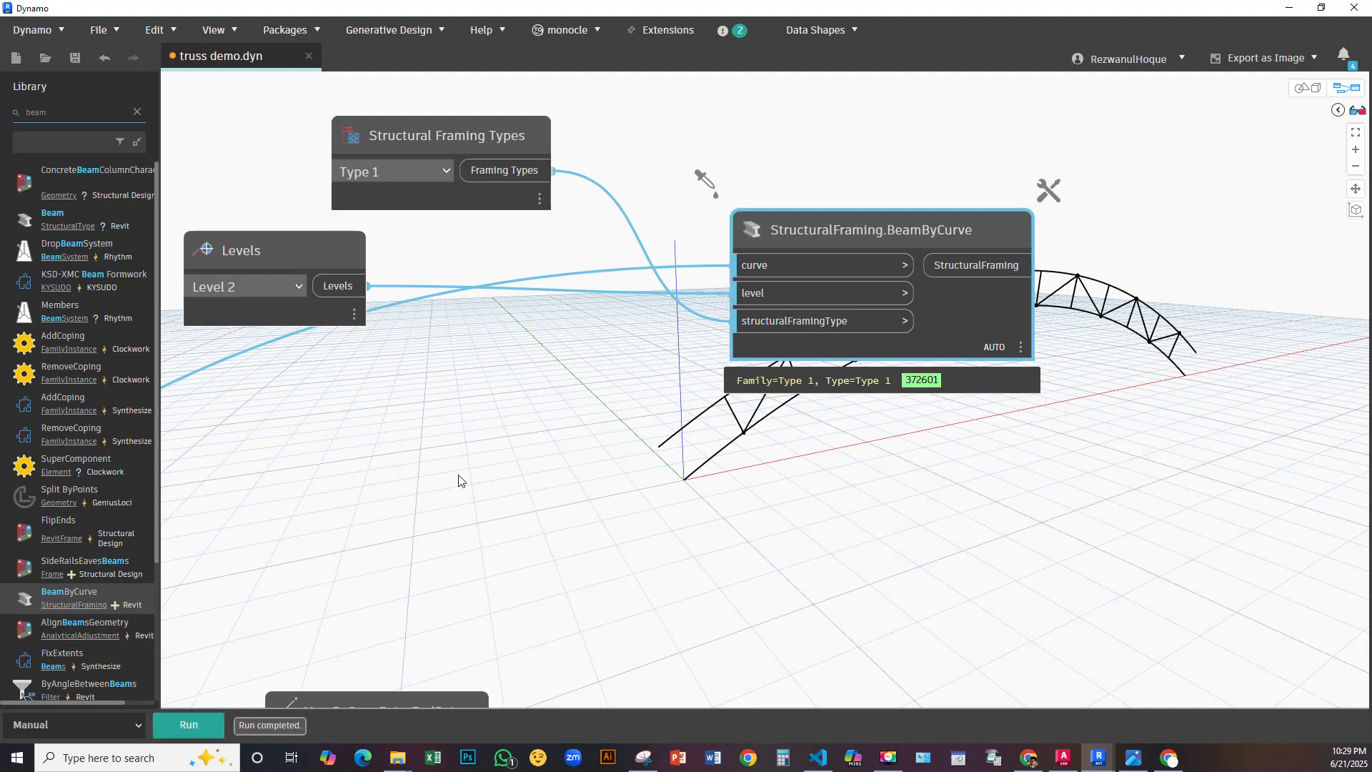
Bring up Revit's 3D view beside the reduced Dynamo window and examine the generated curved beam and its end profiles
left_click(1322, 8)
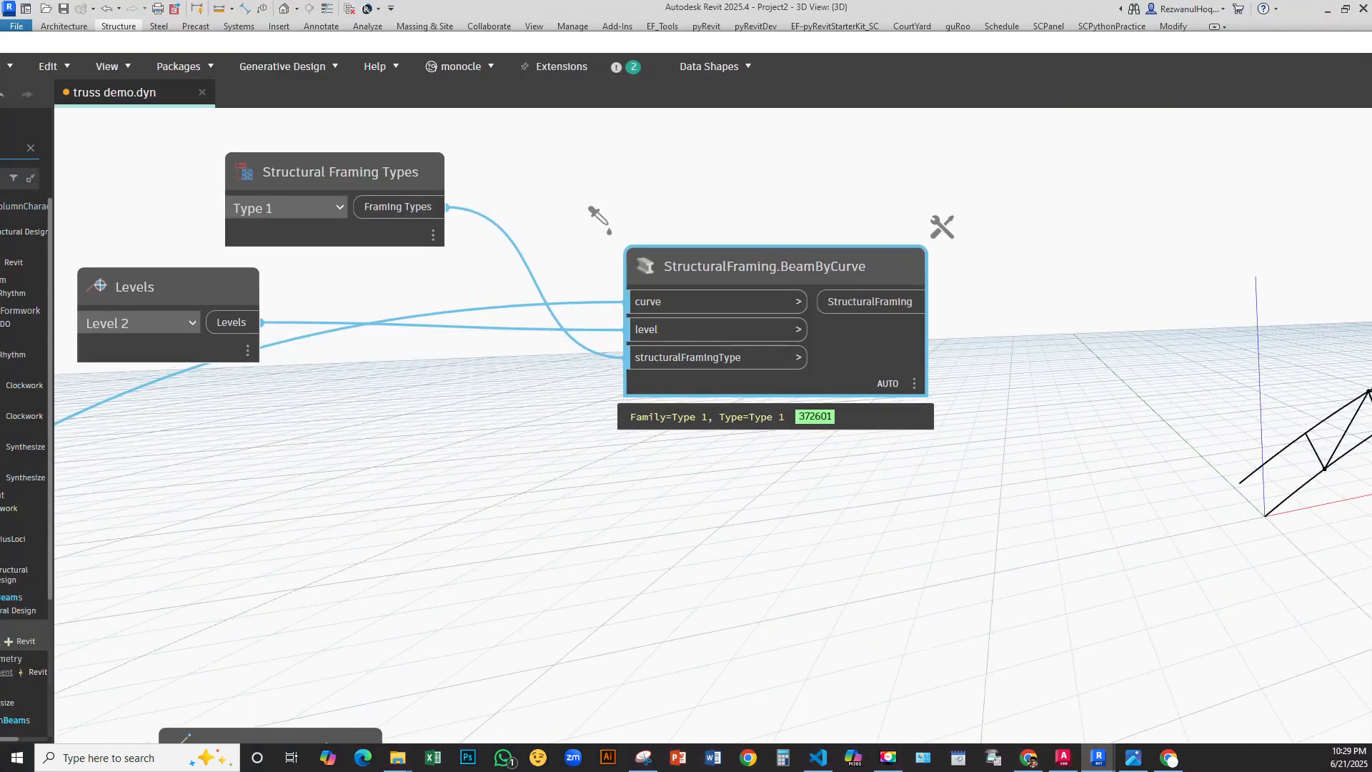
left_click_drag(1368, 34, 651, 54)
scroll(803, 414, "down", 3)
middle_click_drag(802, 414, 1162, 421, "shift")
scroll(850, 538, "up", 3)
middle_click_drag(768, 573, 668, 643)
scroll(744, 543, "down", 3)
middle_click_drag(773, 524, 908, 500, "shift")
left_click(796, 411)
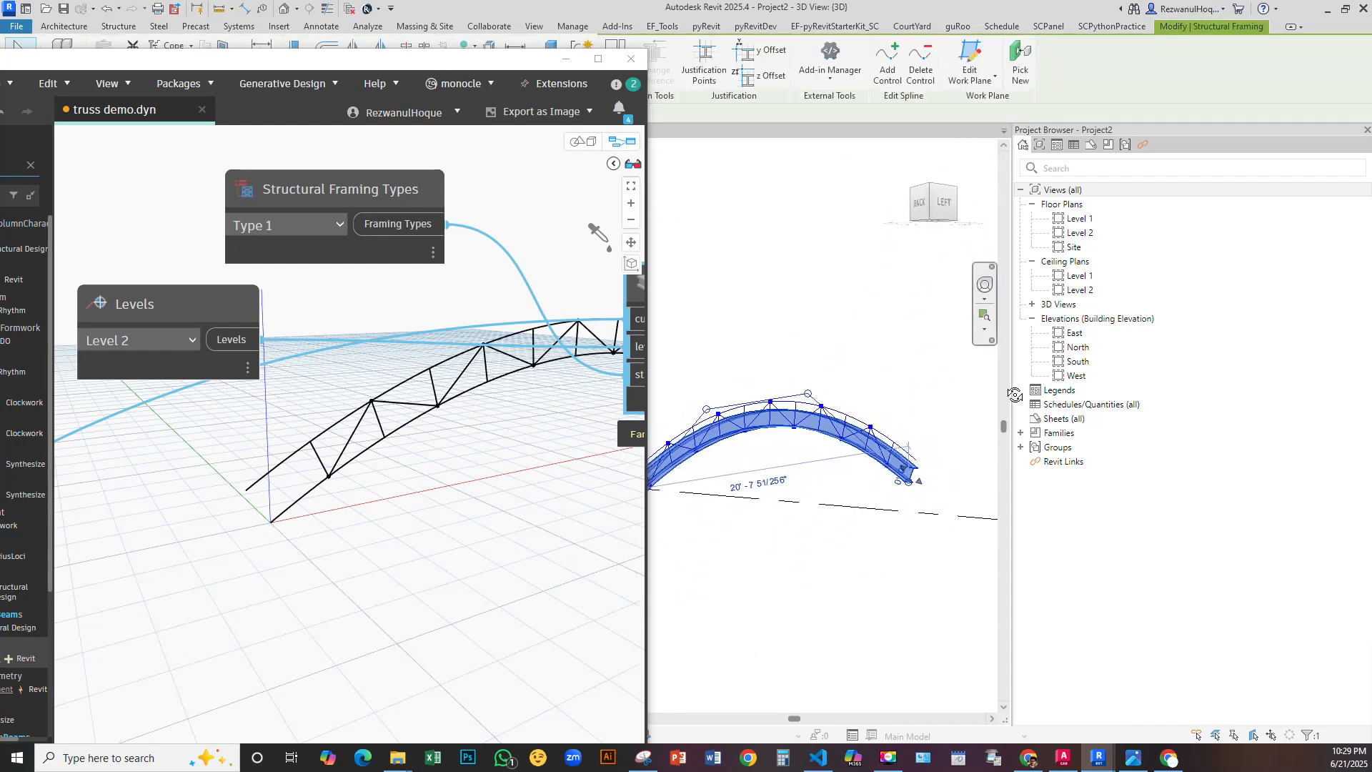
left_click(810, 554)
scroll(893, 556, "up", 4)
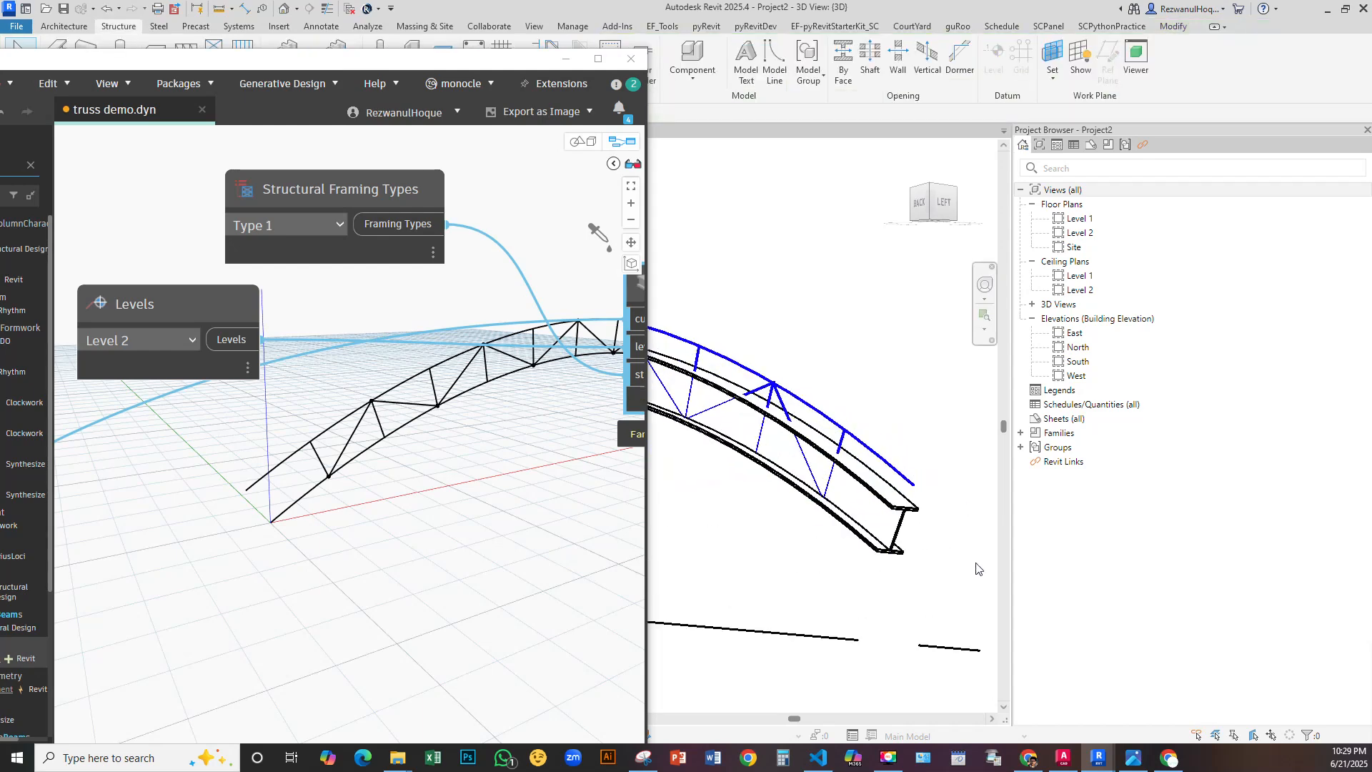
scroll(977, 568, "down", 3)
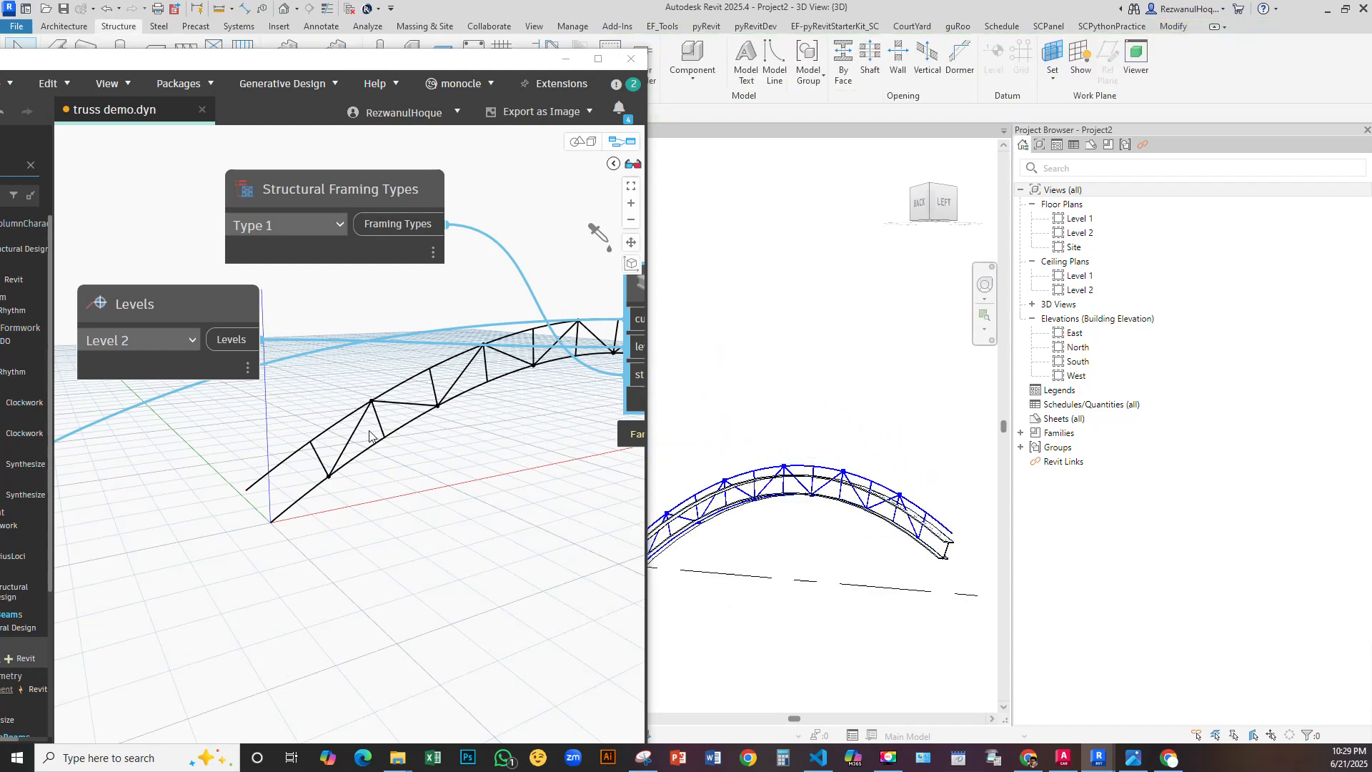
scroll(780, 506, "up", 6)
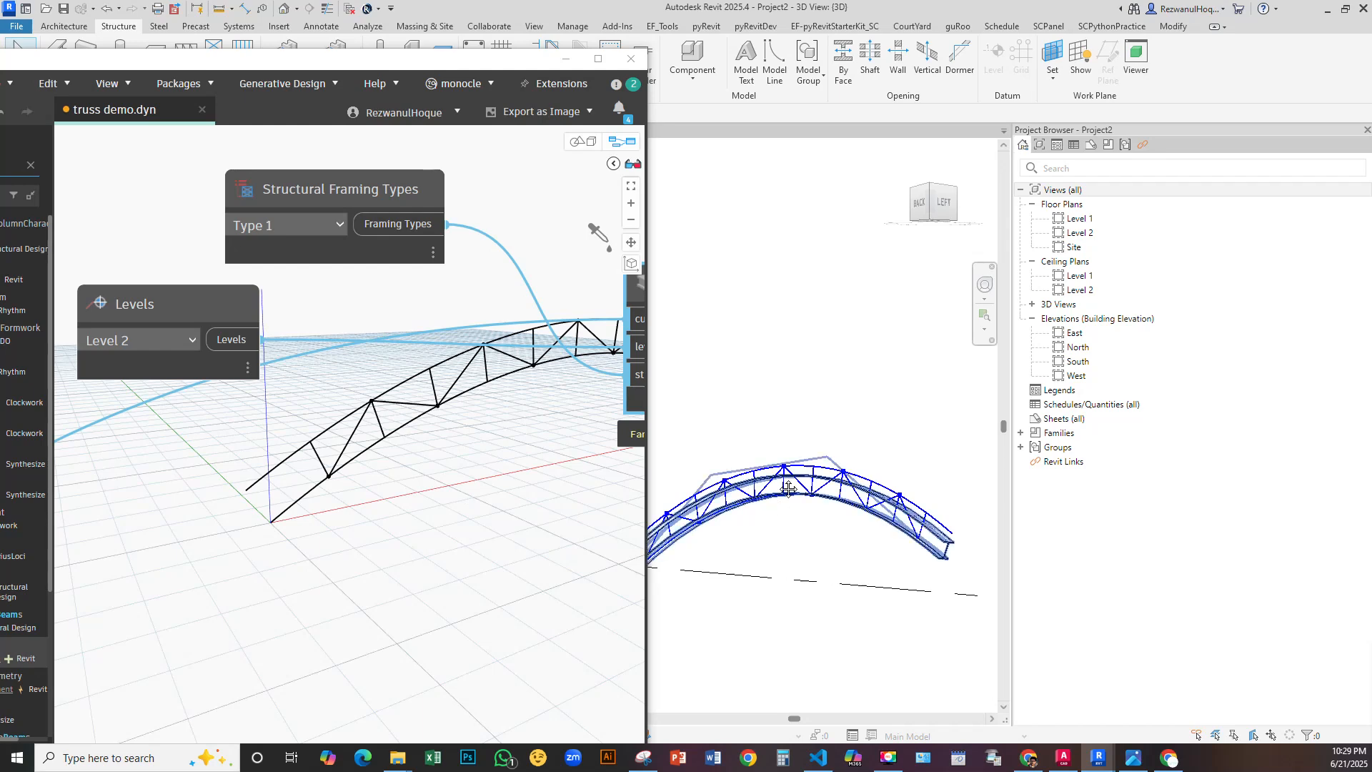
scroll(700, 506, "down", 8)
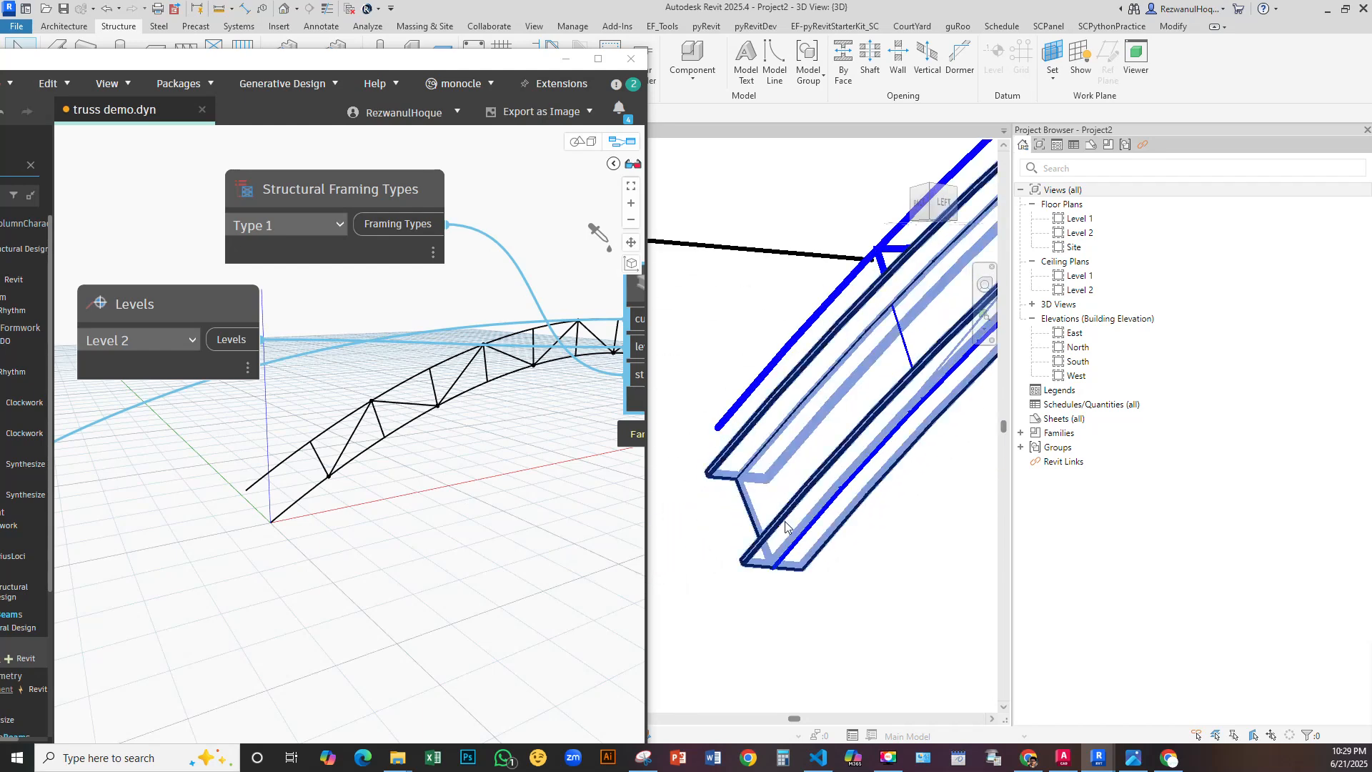
scroll(447, 435, "down", 5)
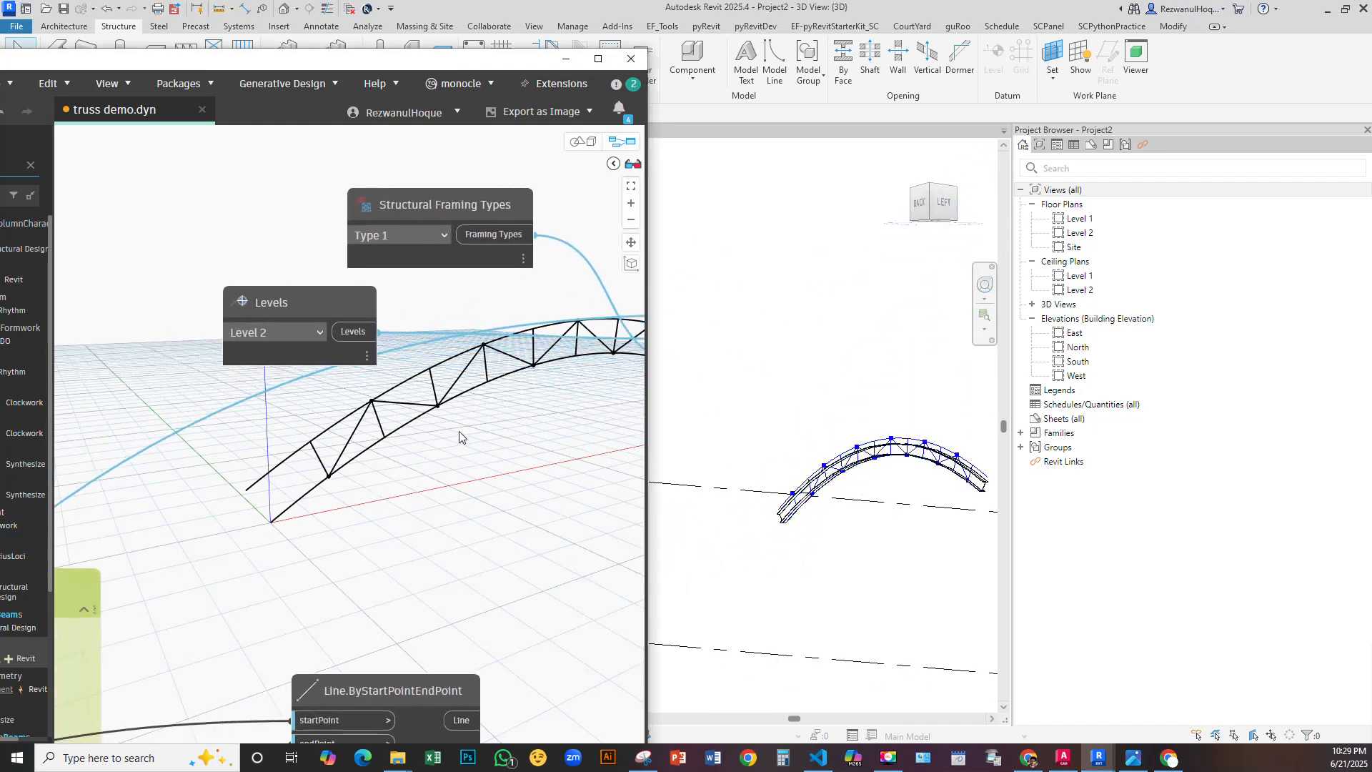
Freeze the StructuralFraming.BeamByCurve node
scroll(483, 322, "down", 5)
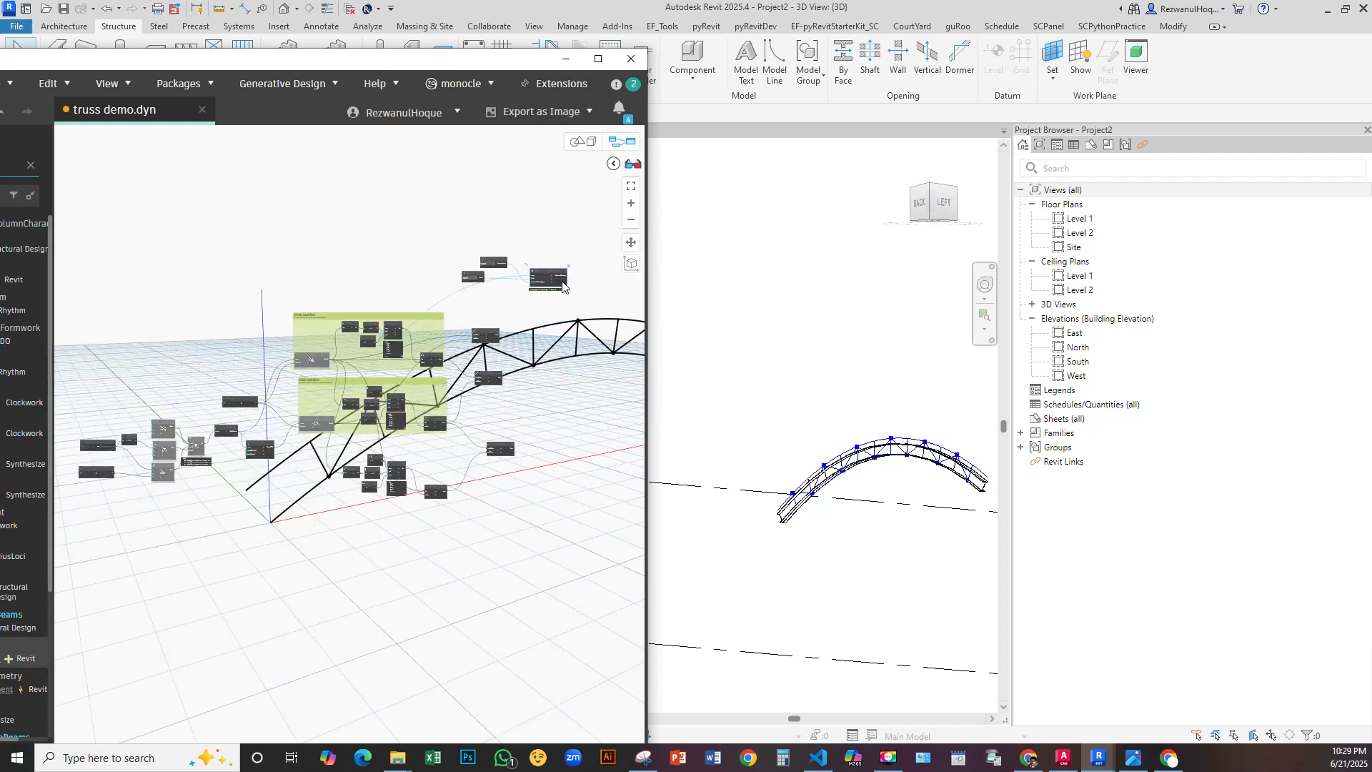
scroll(433, 469, "up", 5)
right_click(505, 319)
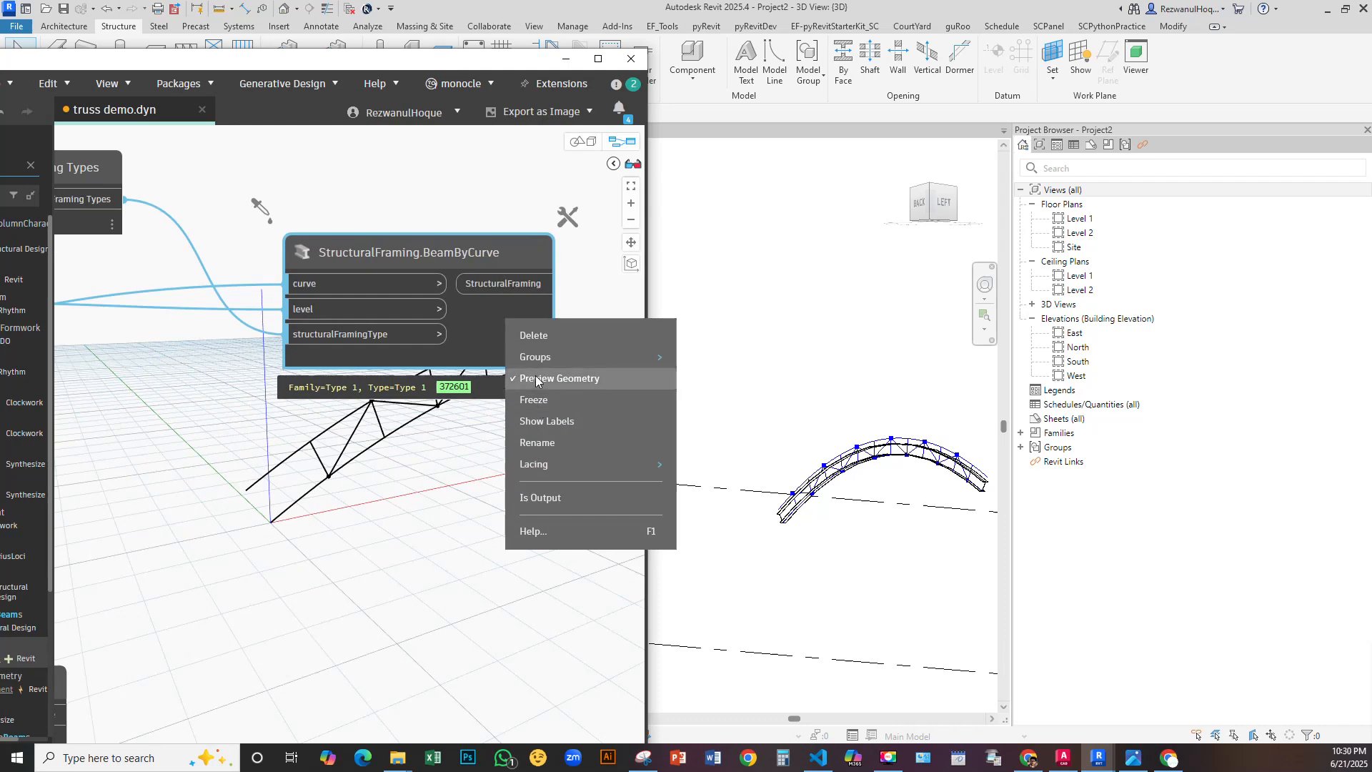
left_click(534, 400)
Maximize the Dynamo window, set the Number Slider driving the points' x coordinates to 25.6, and run the graph
scroll(484, 435, "down", 5)
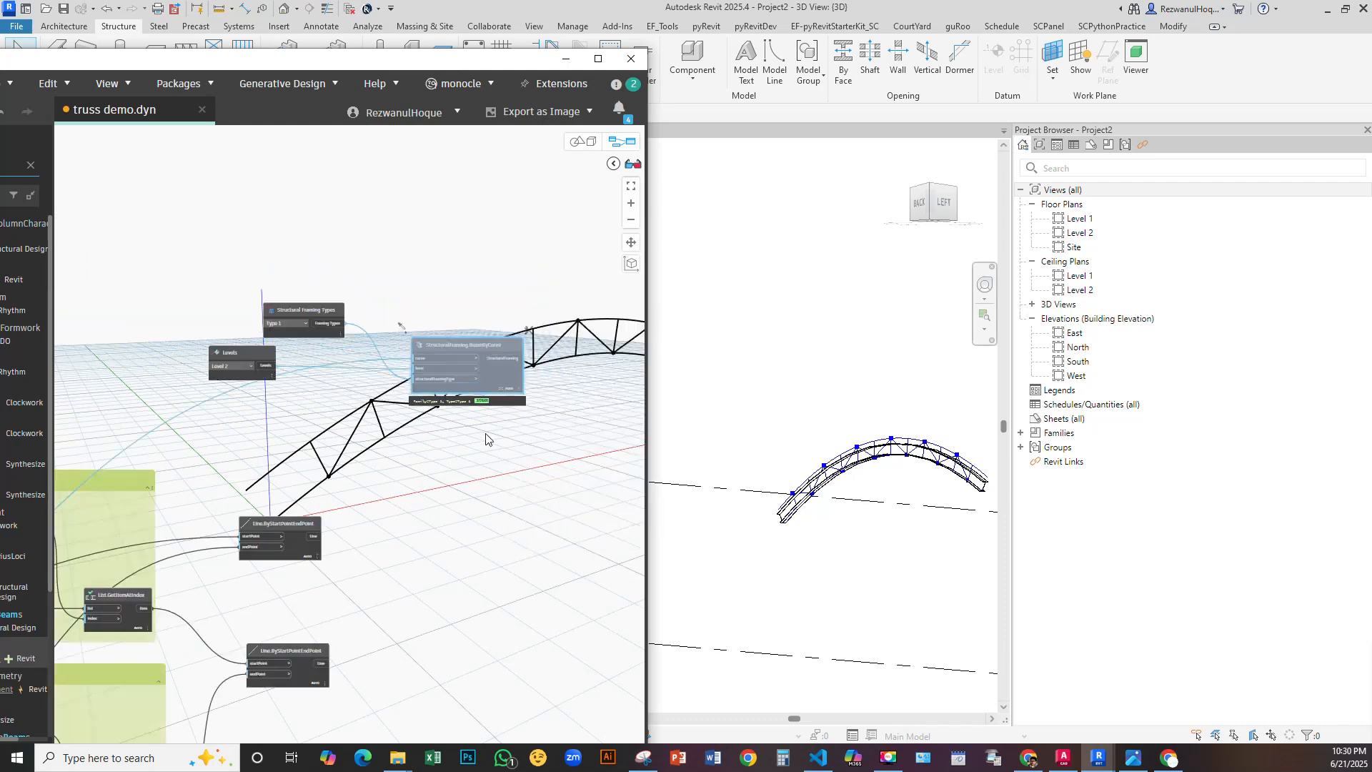
scroll(413, 461, "up", 5)
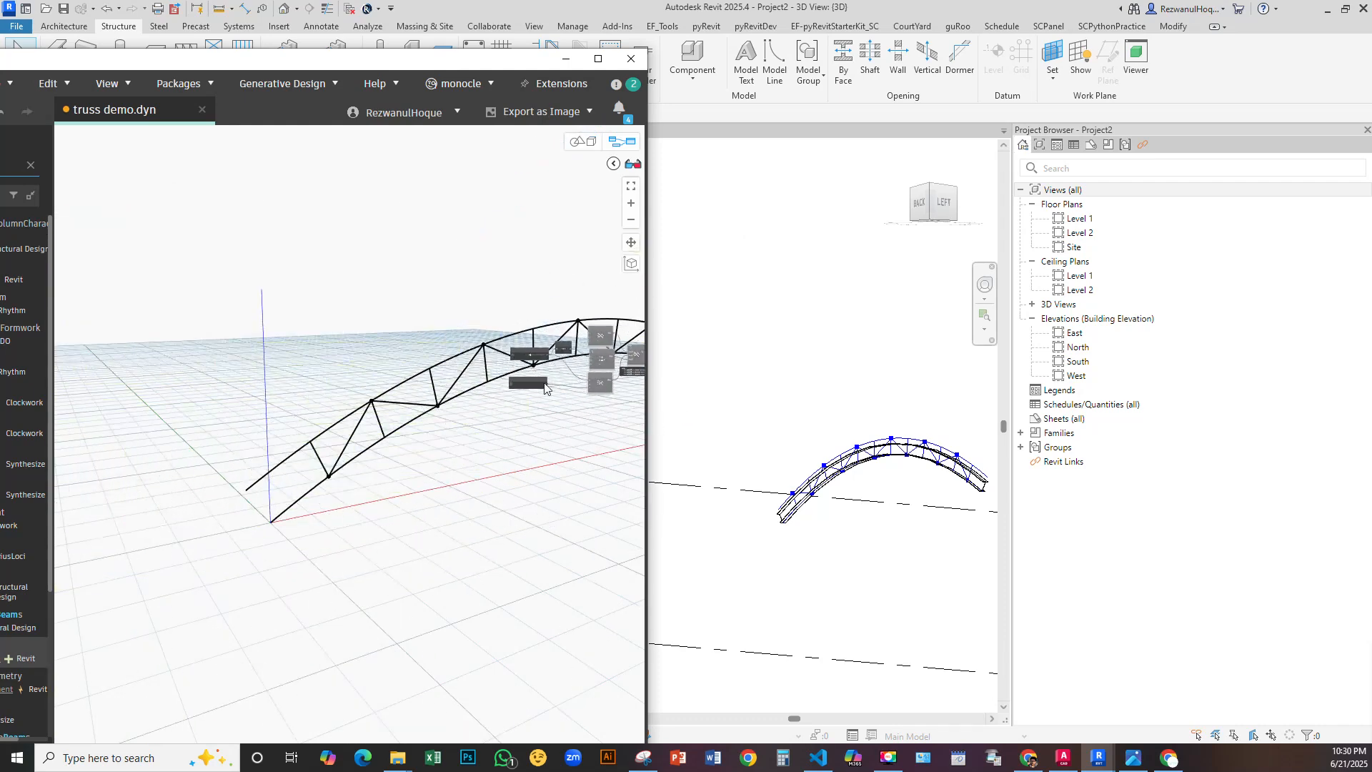
left_click(597, 63)
scroll(643, 385, "down", 5)
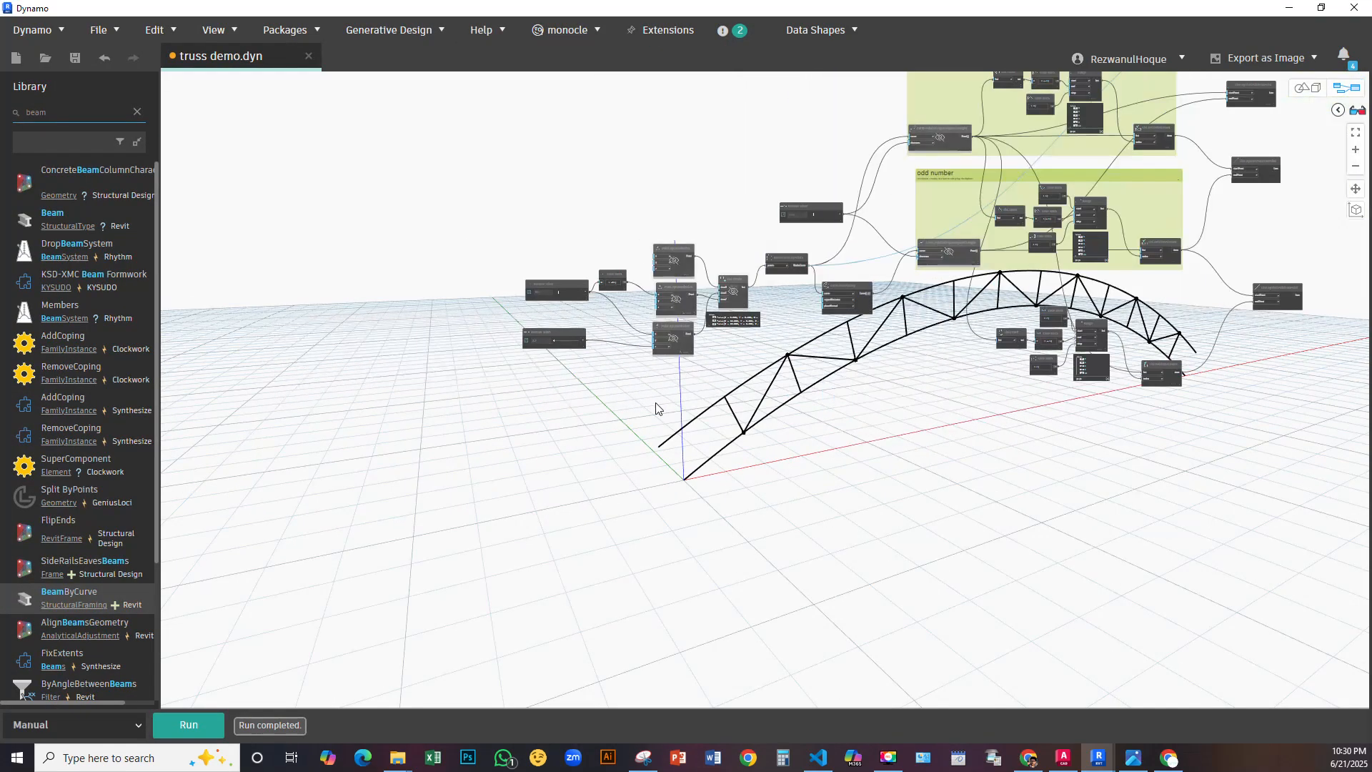
middle_click_drag(571, 223, 559, 196)
scroll(414, 287, "up", 6)
middle_click_drag(456, 246, 448, 259)
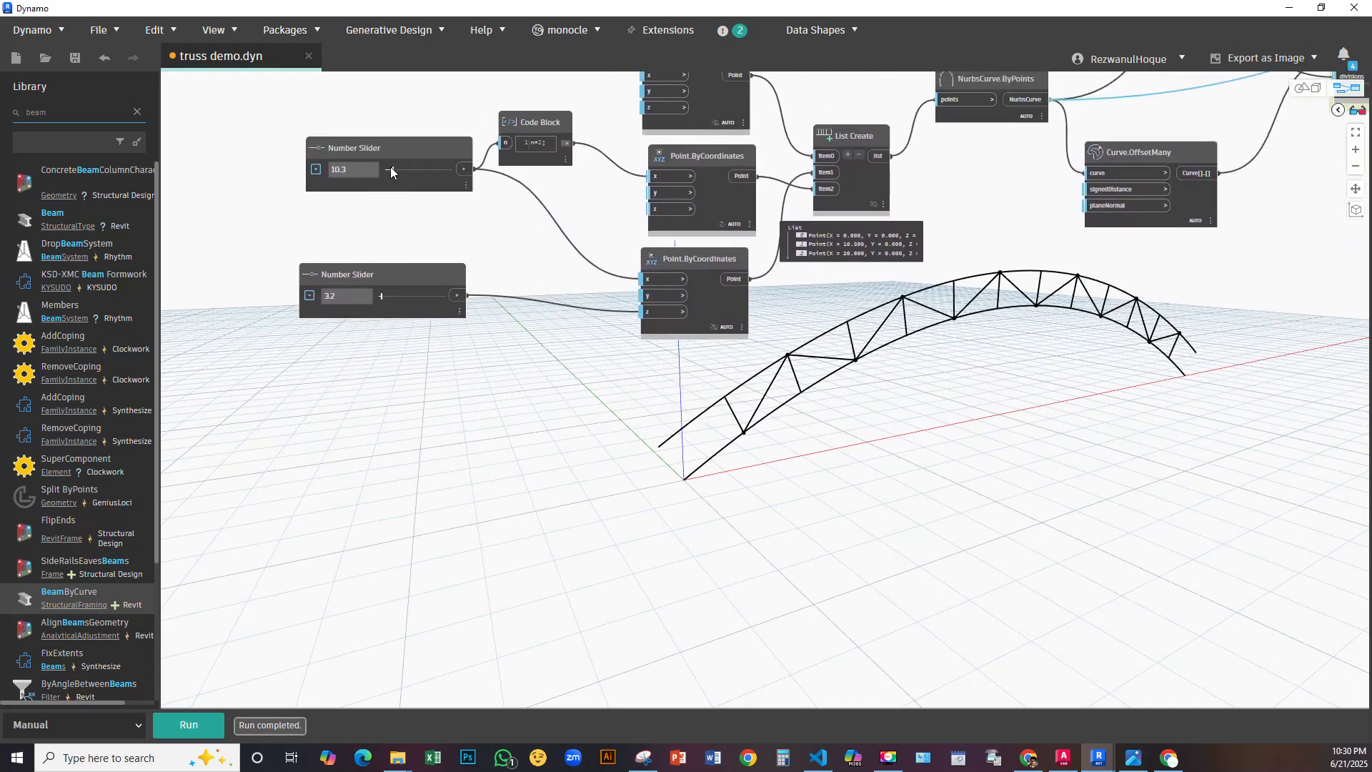
left_click(200, 722)
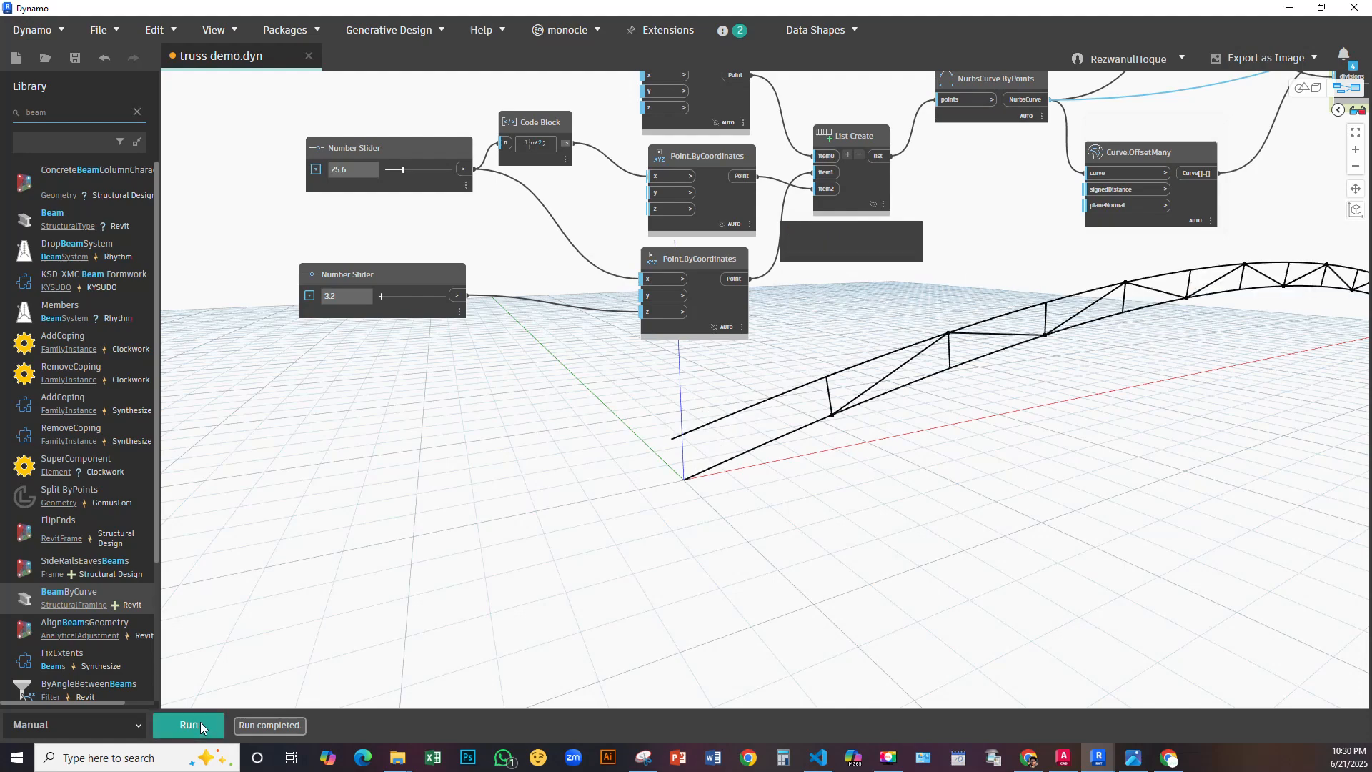
Set the x-coordinate Number Slider to 31.4, raise the height Number Slider feeding the z coordinate, and run the graph
left_click(1302, 88)
scroll(754, 395, "down", 3)
middle_click_drag(694, 410, 528, 461)
right_click_drag(751, 427, 754, 421)
left_click(1313, 93)
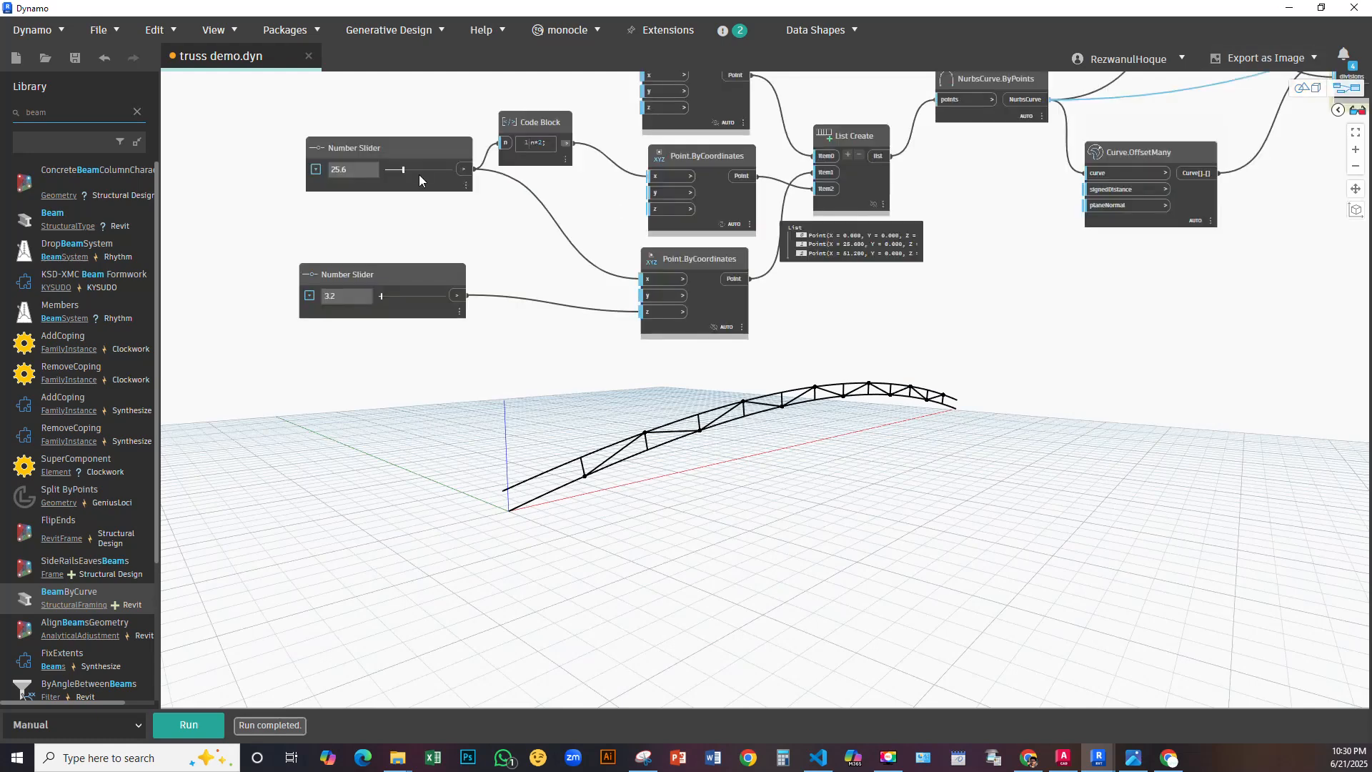
left_click(214, 724)
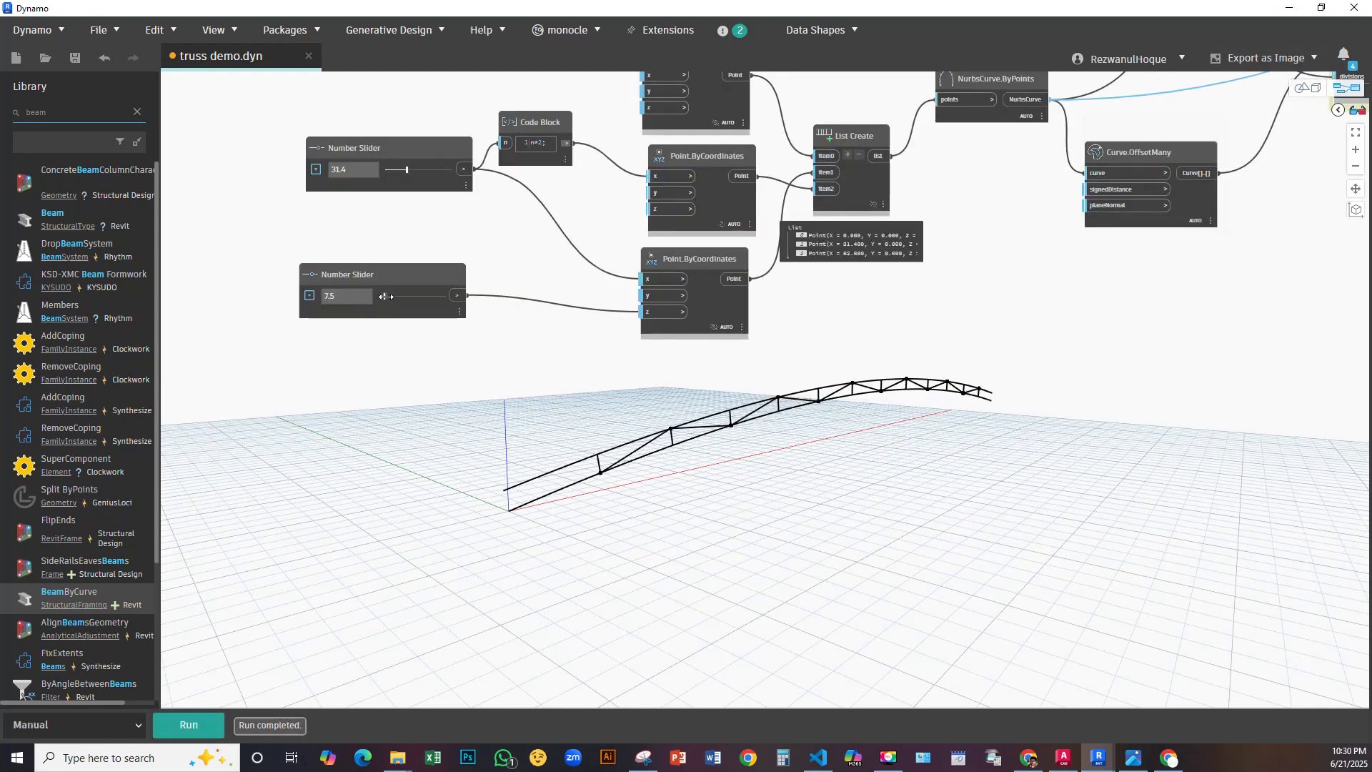
left_click(214, 724)
Set the Number Slider controlling the curve divisions to 23.1 and run the graph
scroll(629, 481, "down", 5)
scroll(739, 330, "up", 5)
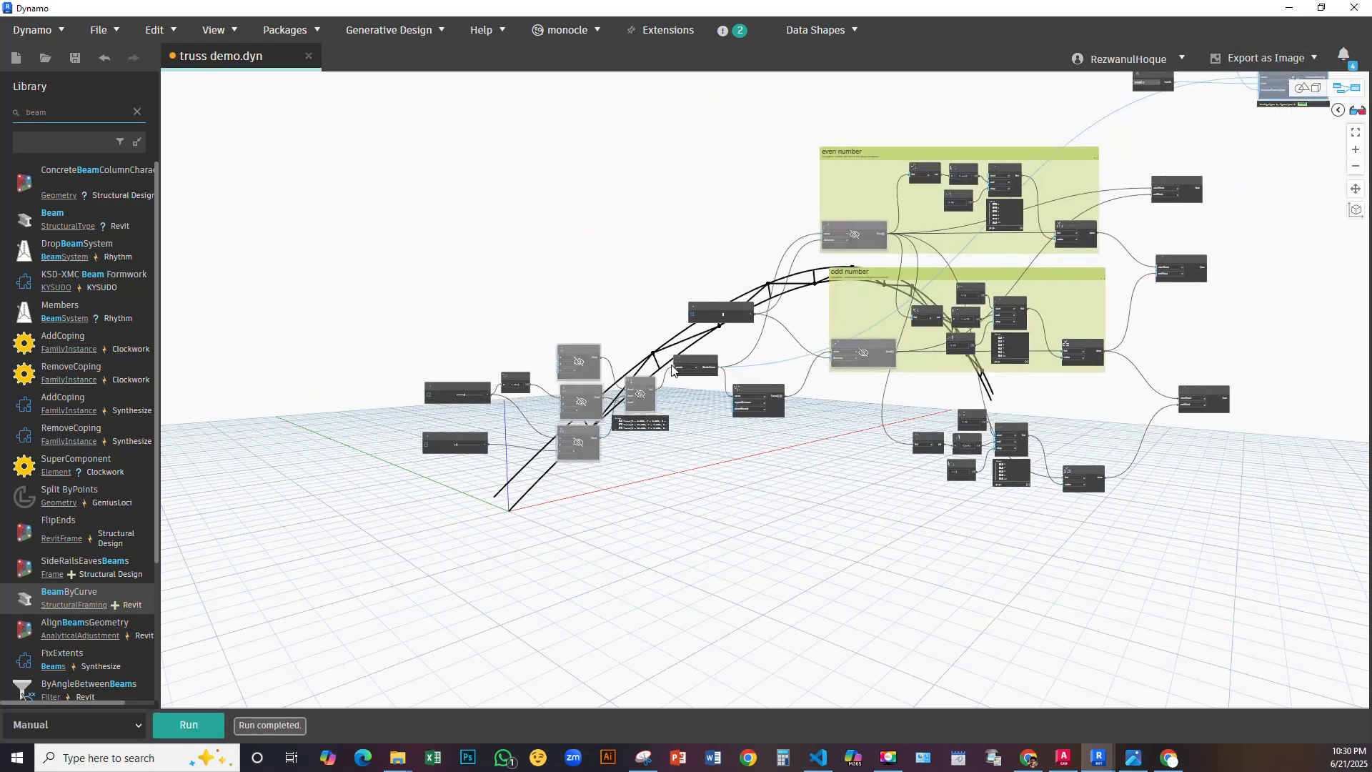
left_click(188, 725)
Search for "slider" and place a Number Slider near the Curve.OffsetMany node
middle_click_drag(762, 445, 993, 270)
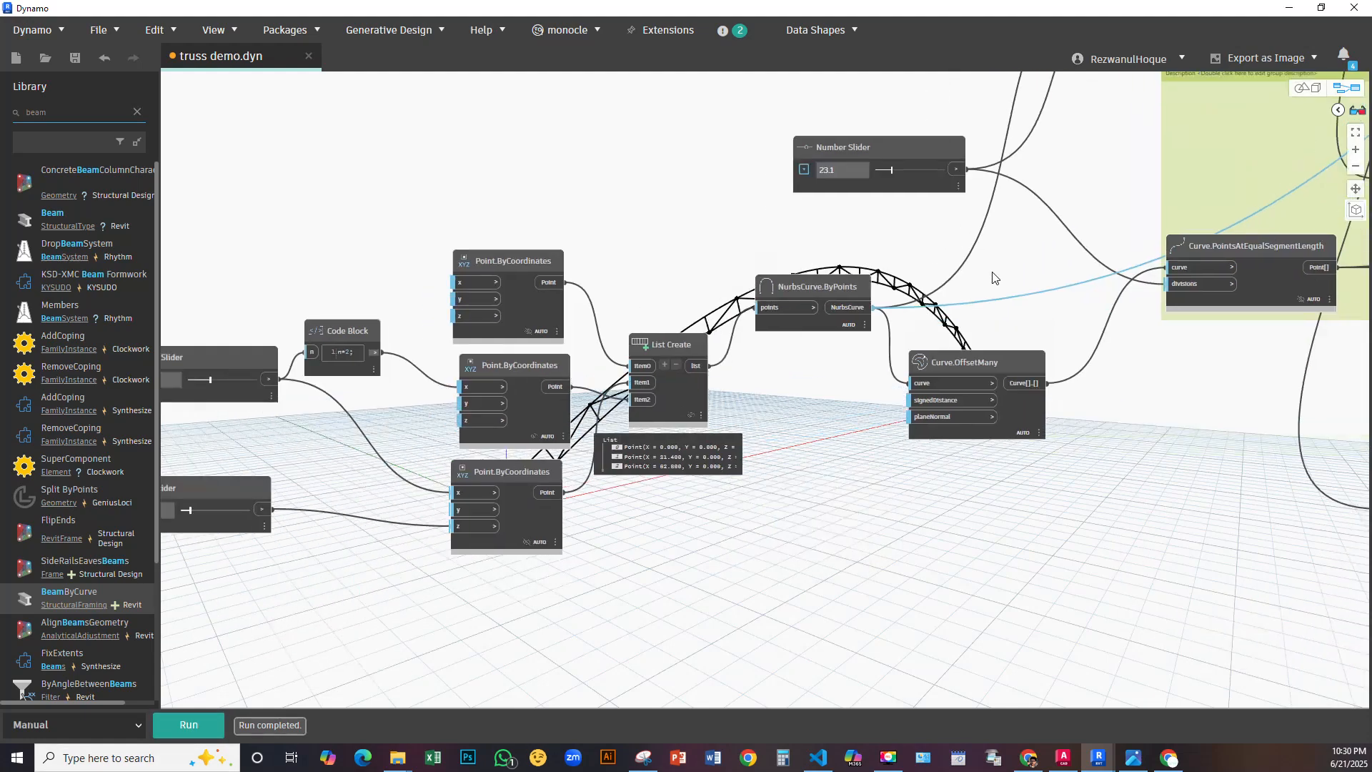
middle_click_drag(942, 429, 869, 297)
middle_click_drag(804, 368, 630, 365)
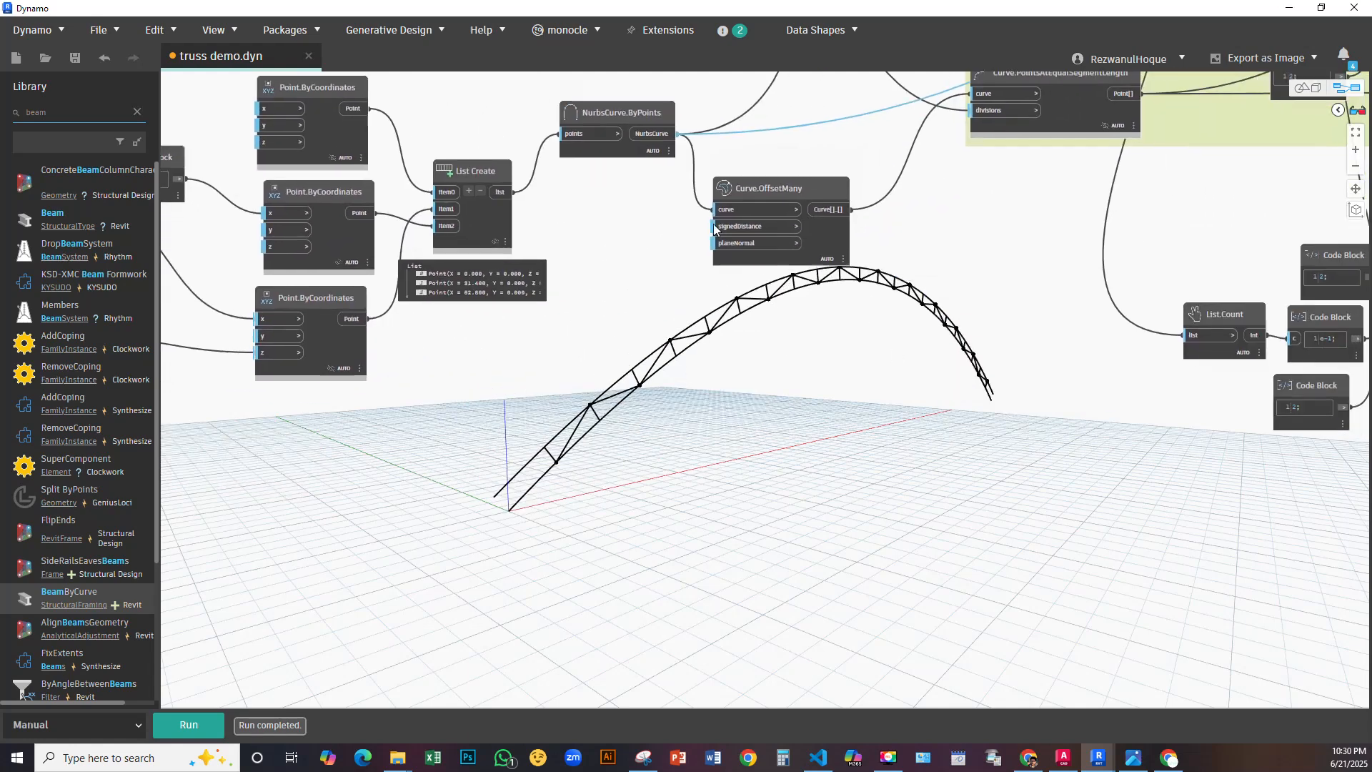
scroll(722, 218, "up", 4)
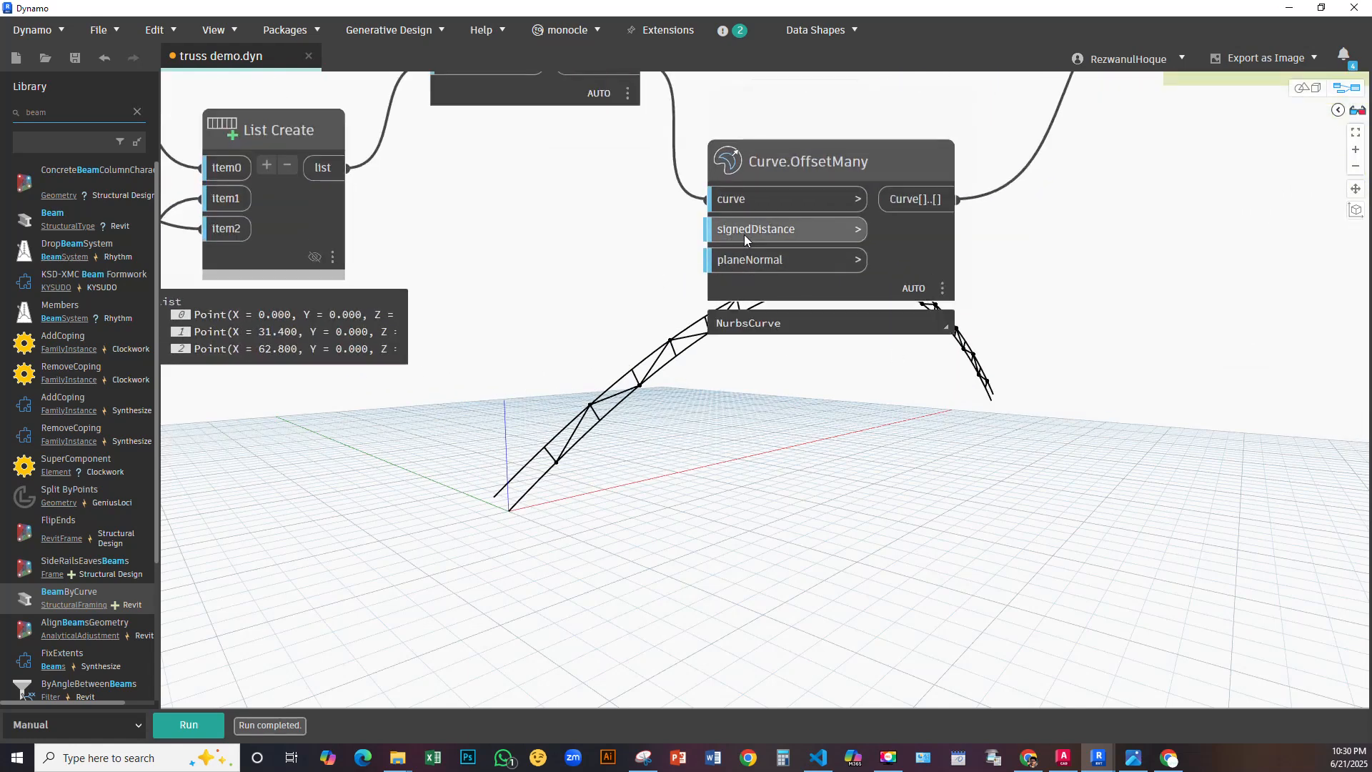
right_click(479, 227)
type("s")
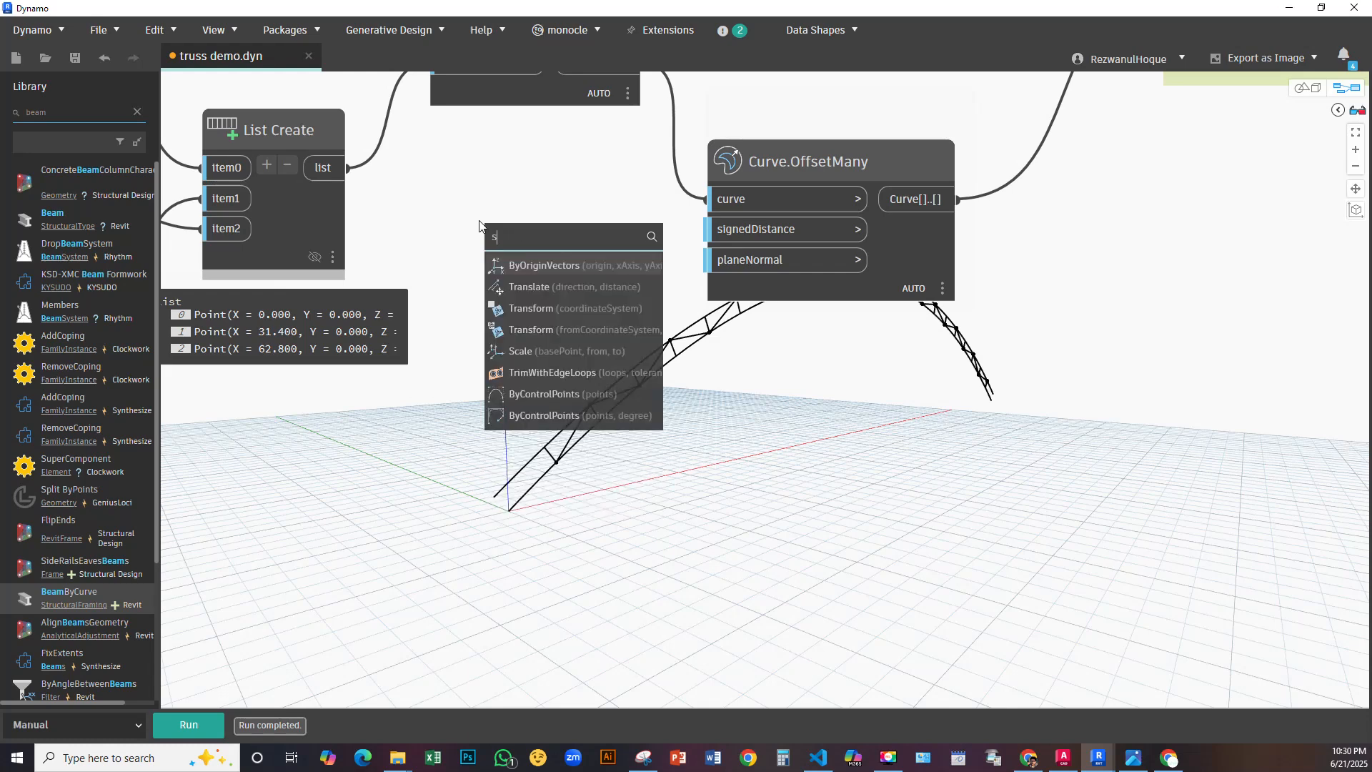
type("lider")
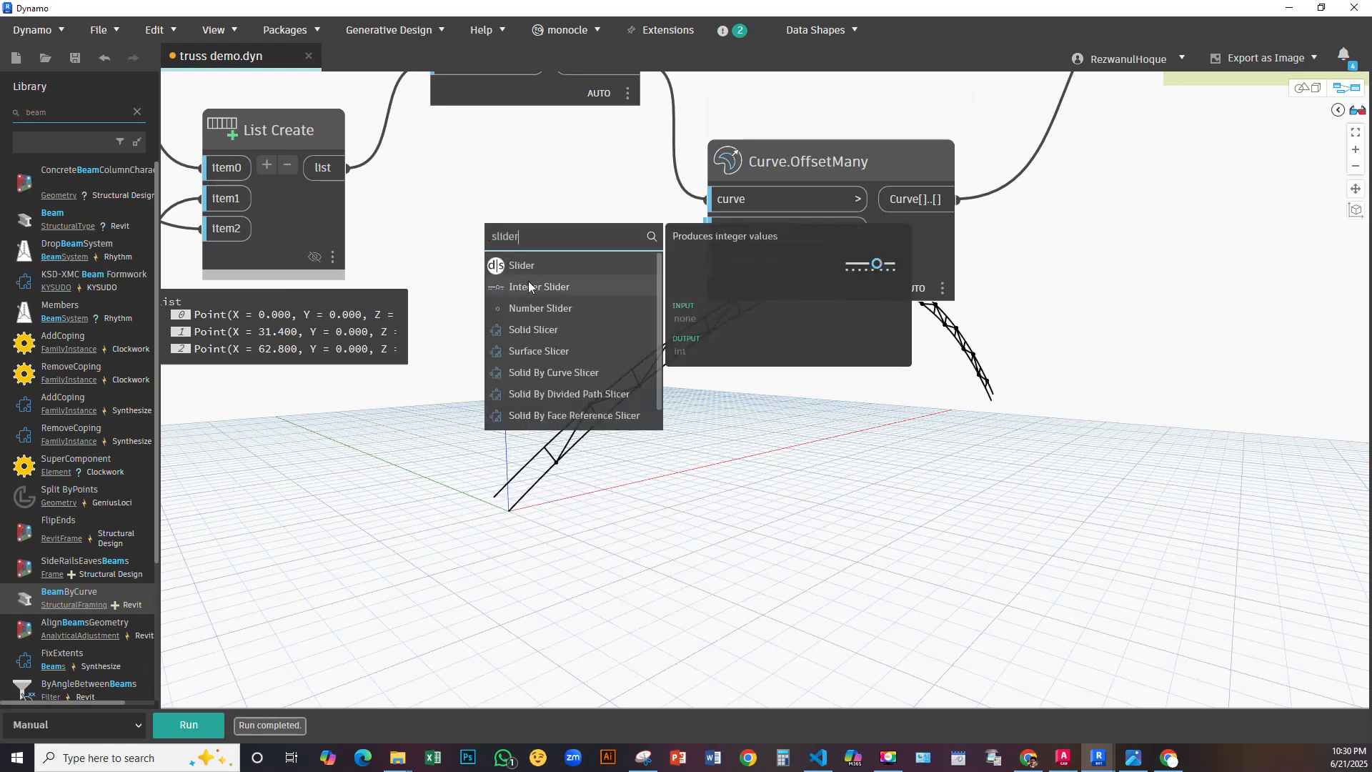
left_click(546, 308)
left_click_drag(625, 333, 264, 416)
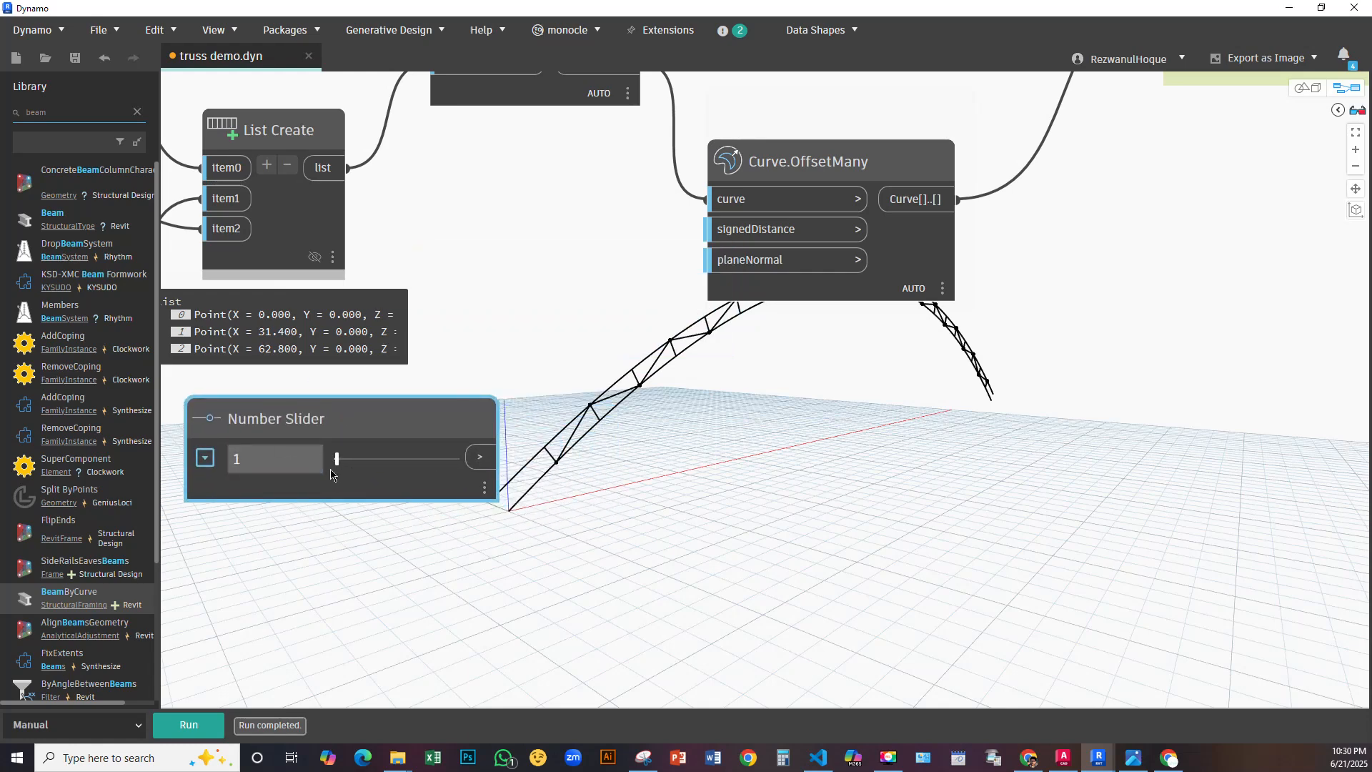
Connect the new Number Slider to Curve.OffsetMany's signedDistance input and run the graph with offsets of 20.5, 9.1 and a smaller value
left_click_drag(480, 457, 743, 230)
left_click(220, 726)
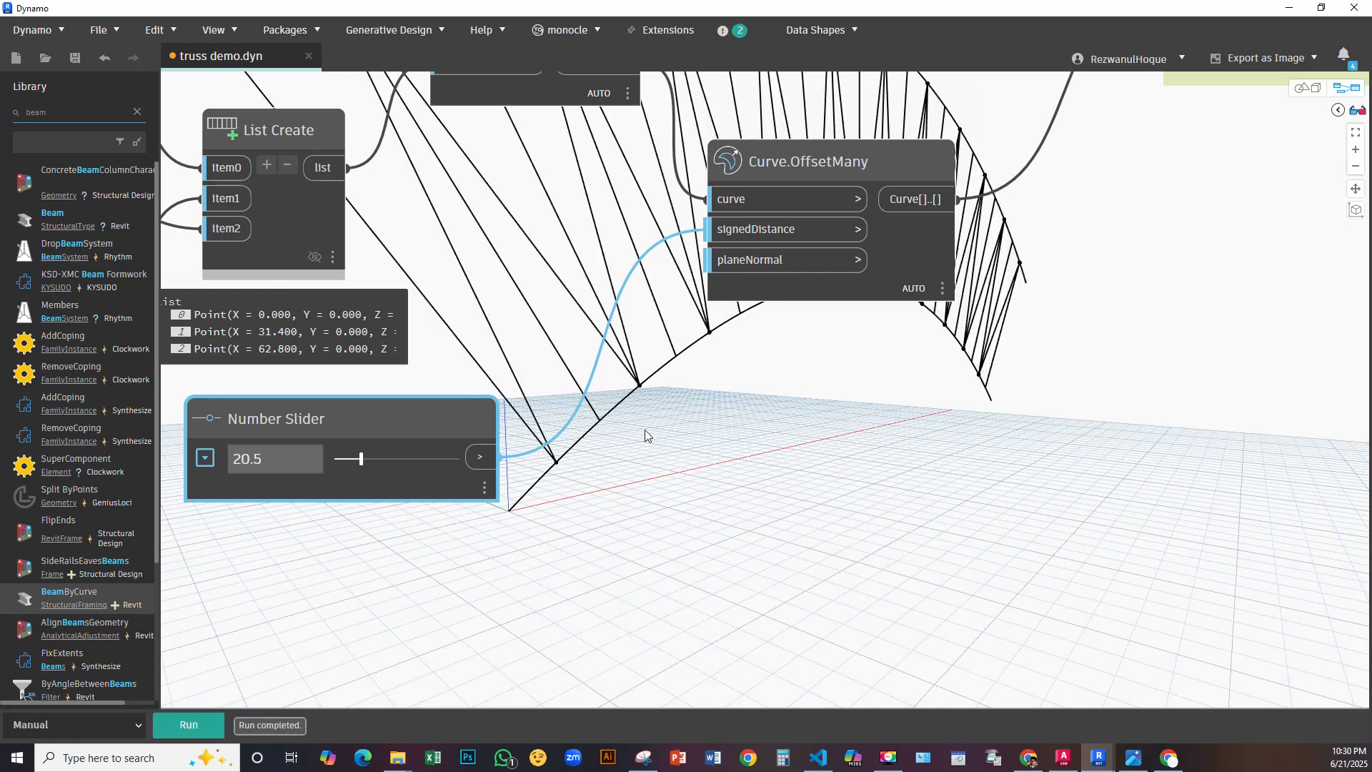
left_click_drag(355, 465, 345, 465)
left_click(212, 728)
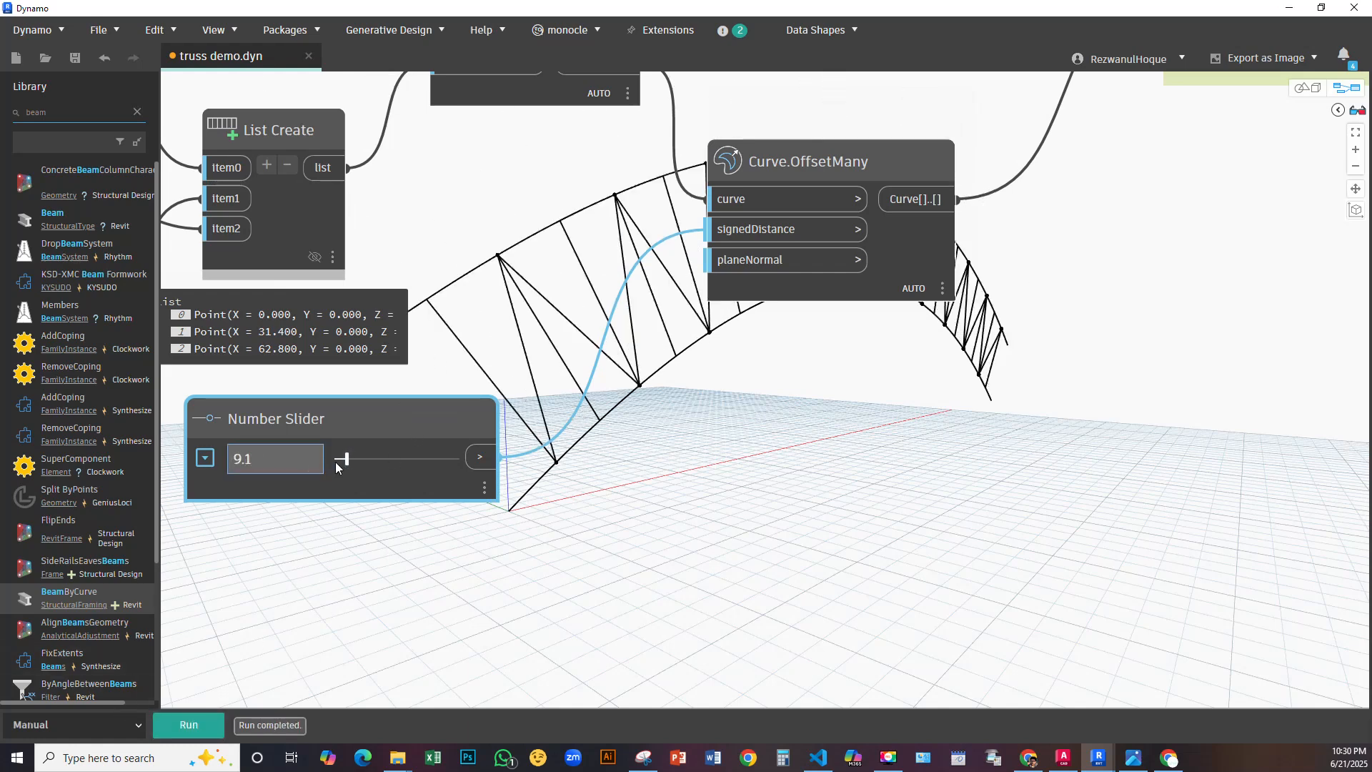
left_click(196, 725)
Unfreeze the StructuralFraming.BeamByCurve node
middle_click_drag(1151, 261, 944, 186)
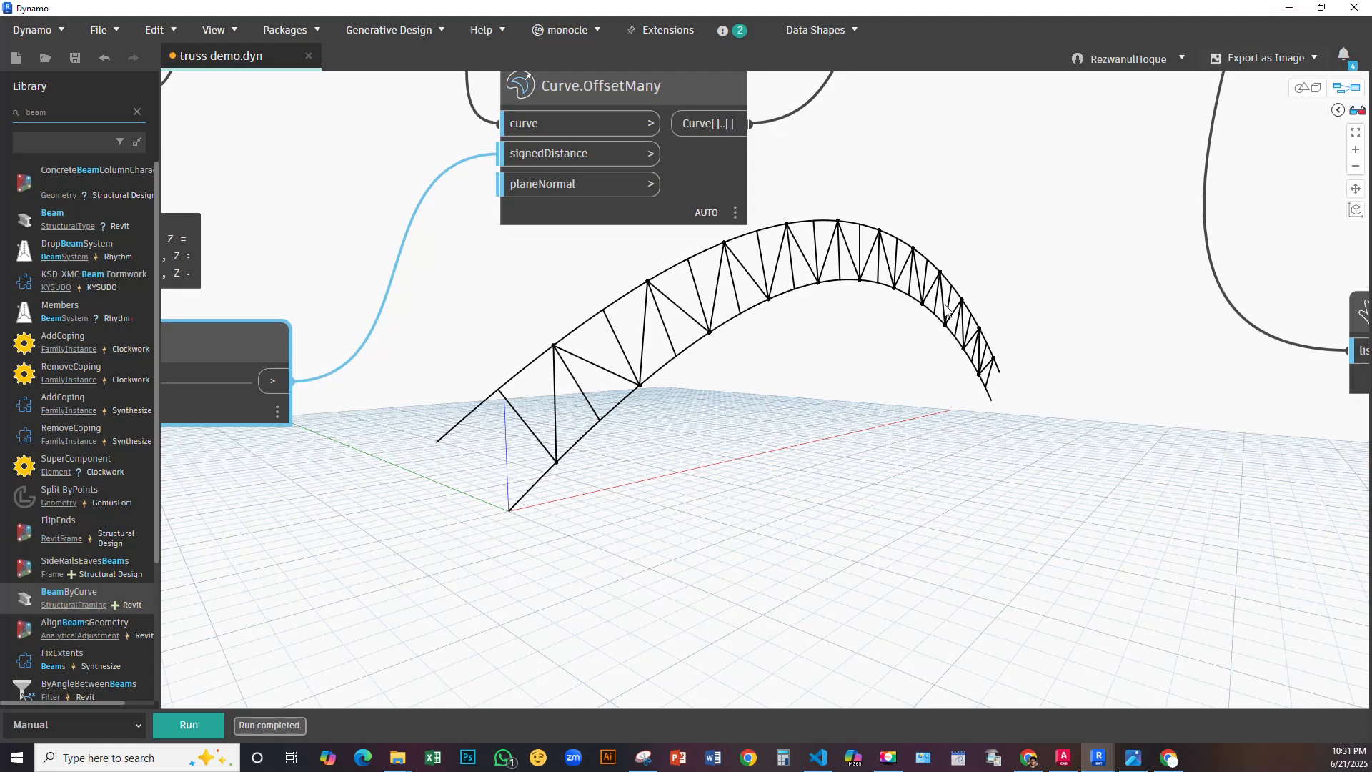
scroll(862, 385, "down", 8)
middle_click_drag(861, 386, 250, 565)
scroll(808, 137, "up", 6)
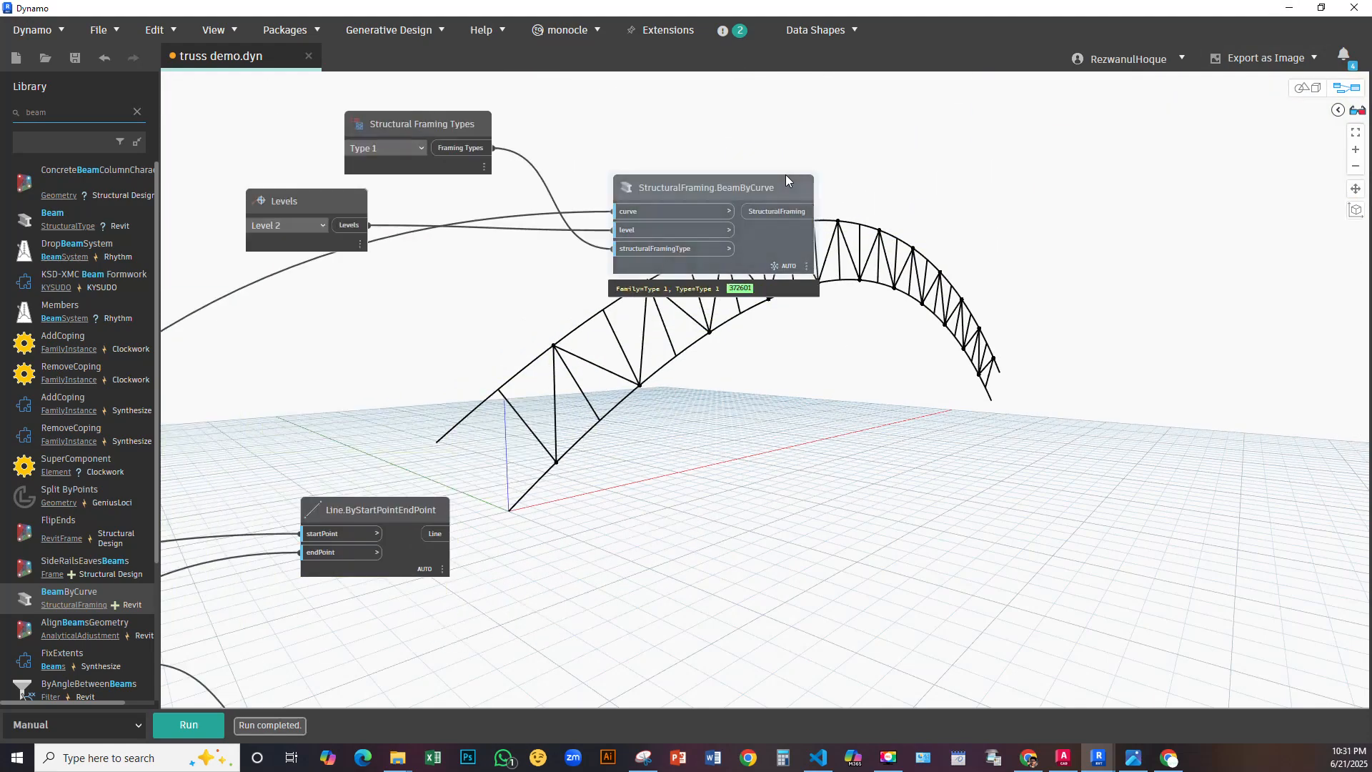
scroll(787, 175, "up", 5)
right_click(774, 191)
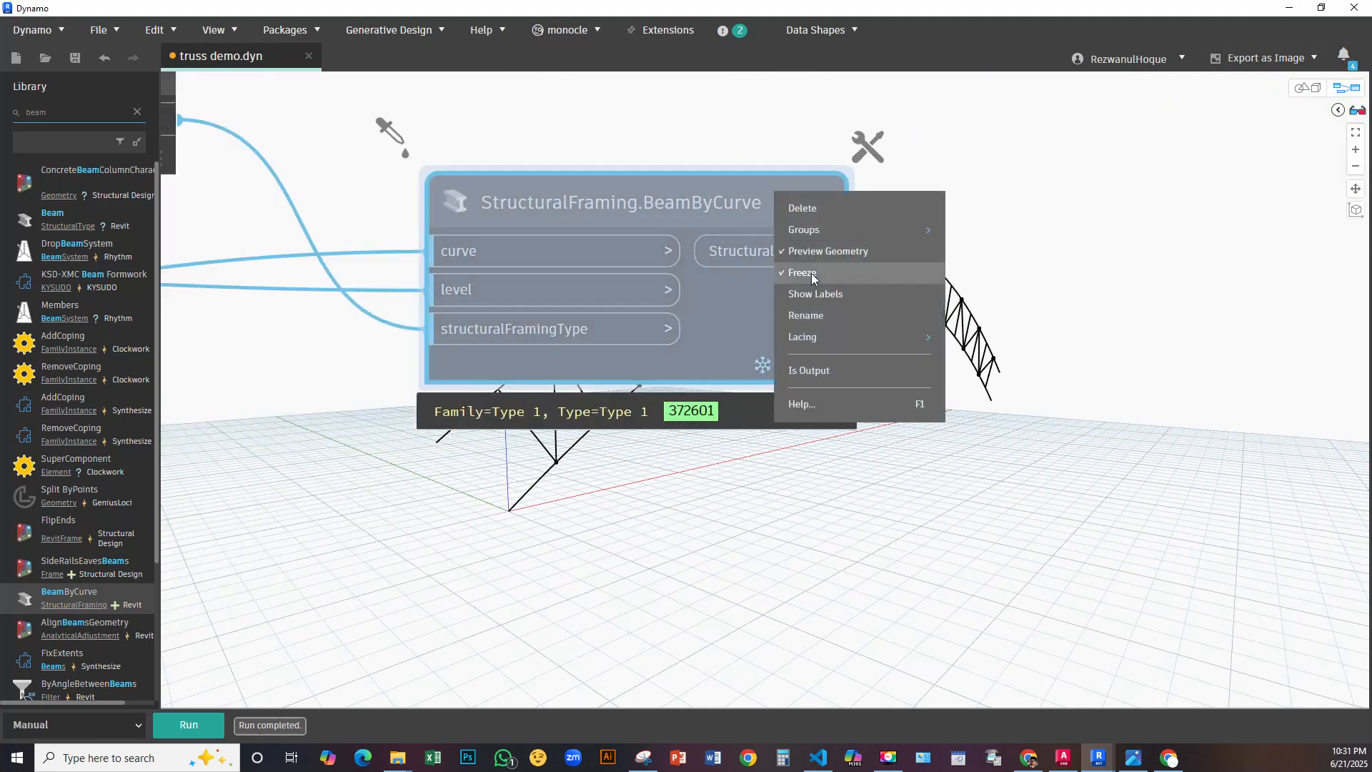
left_click(812, 273)
scroll(1042, 297, "down", 5)
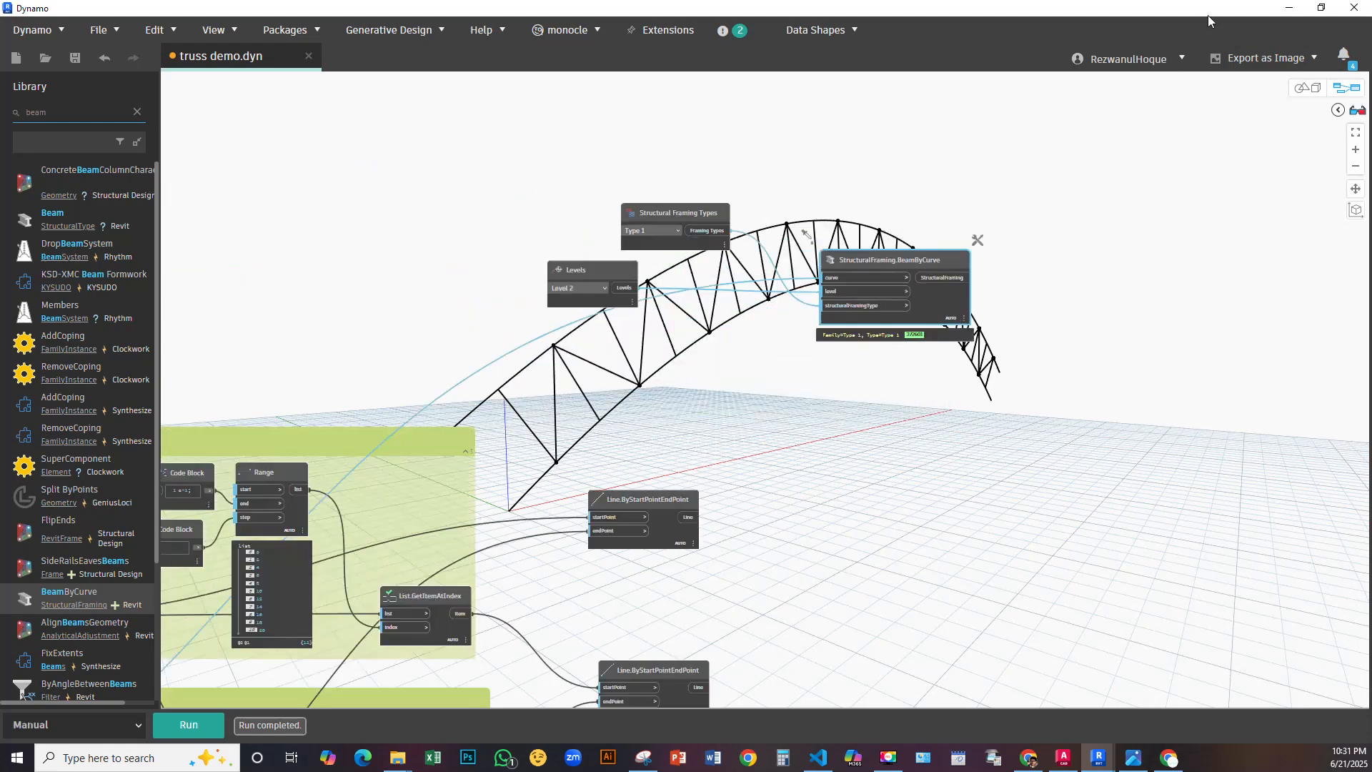
Shrink the Dynamo window beside the Revit 3D view and run the graph to generate the beam
left_click(1323, 8)
left_click_drag(486, 61, 586, 28)
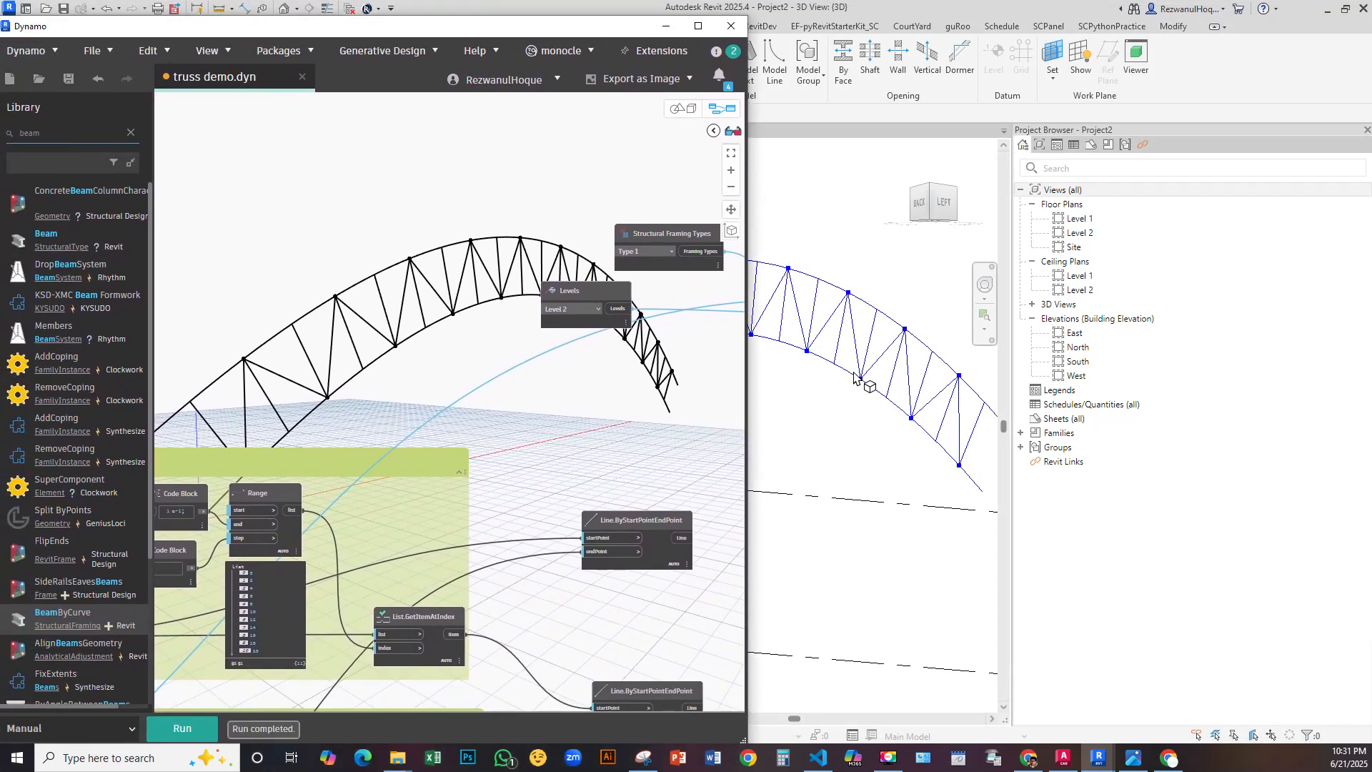
scroll(856, 377, "down", 3)
middle_click_drag(902, 429, 933, 475)
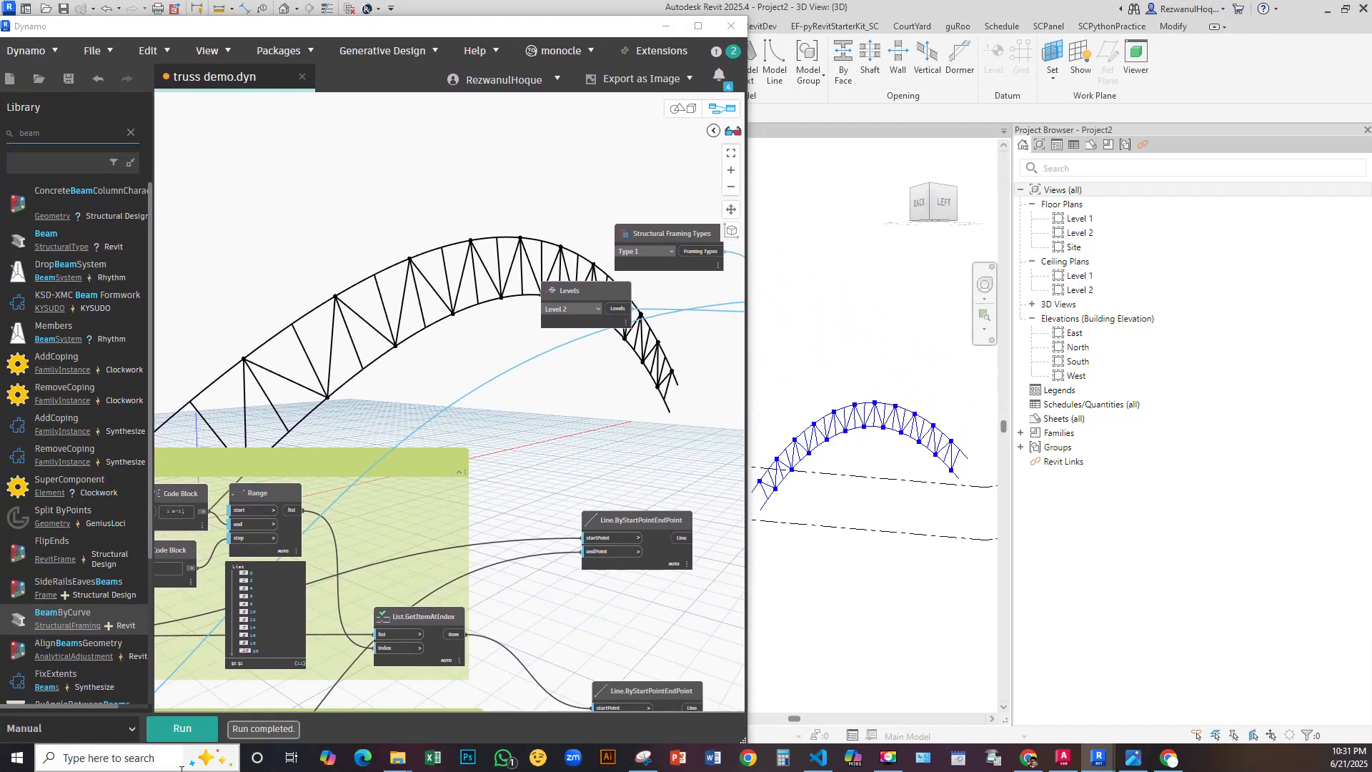
left_click(187, 729)
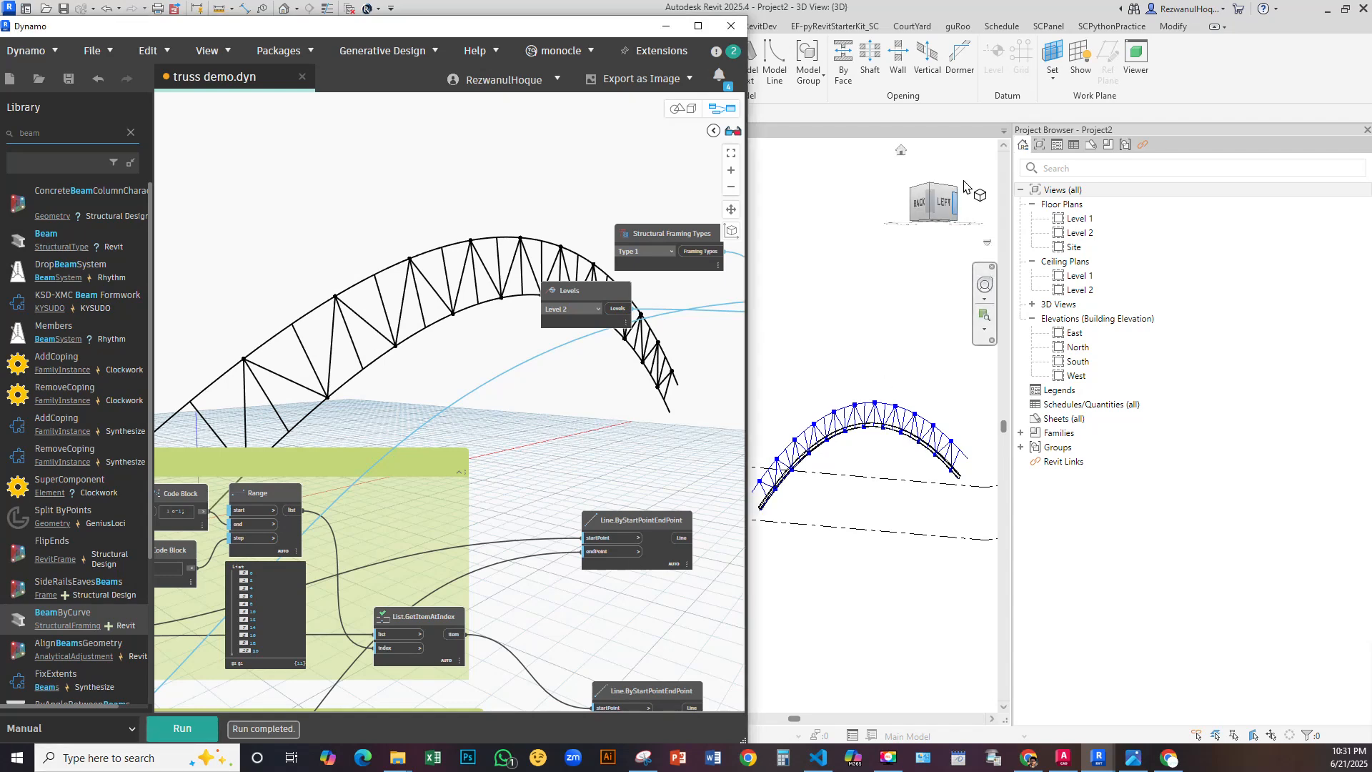
Inspect the generated curved beam along the truss in the Revit 3D view from several angles and up close
left_click(930, 189)
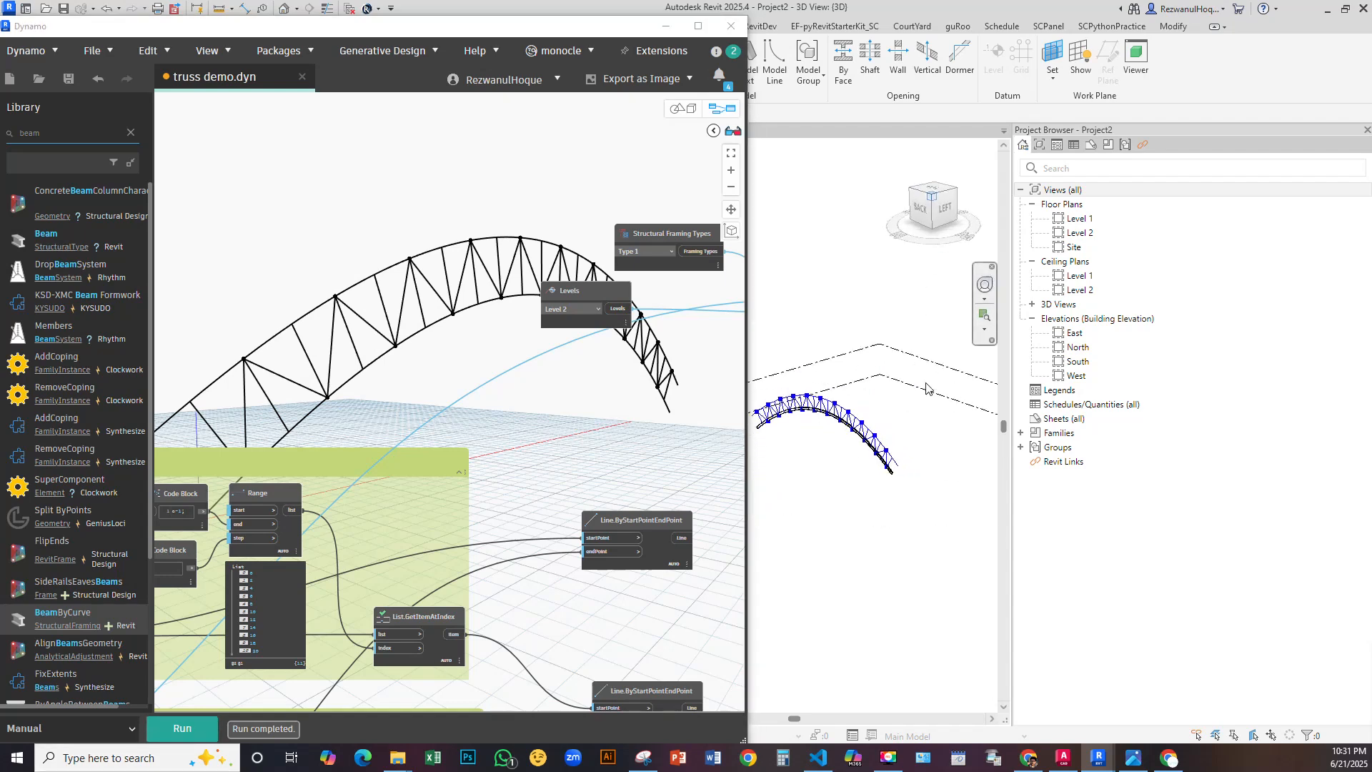
middle_click_drag(820, 483, 1094, 484)
scroll(879, 396, "up", 7)
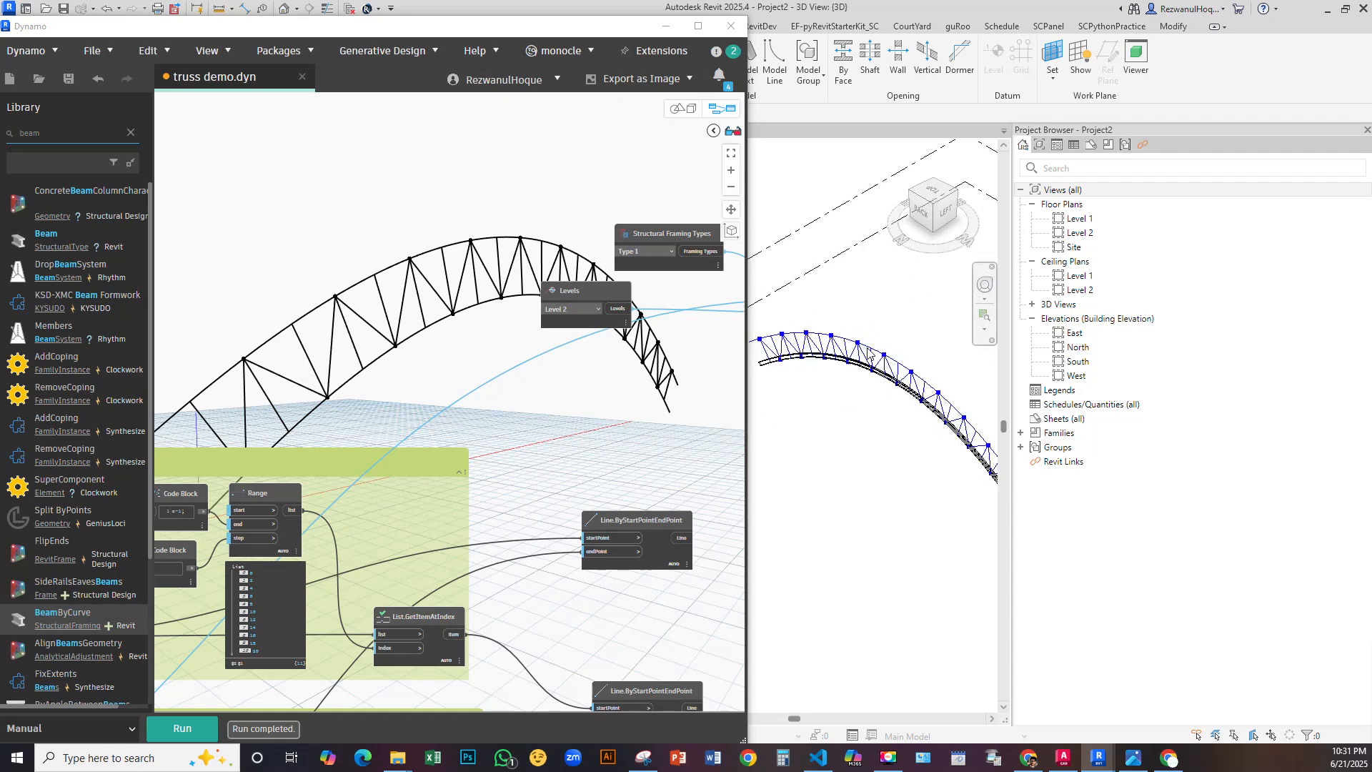
middle_click_drag(886, 403, 925, 533, "shift")
scroll(959, 279, "down", 5)
middle_click_drag(857, 493, 937, 315, "shift")
scroll(820, 461, "up", 6)
scroll(840, 463, "down", 6)
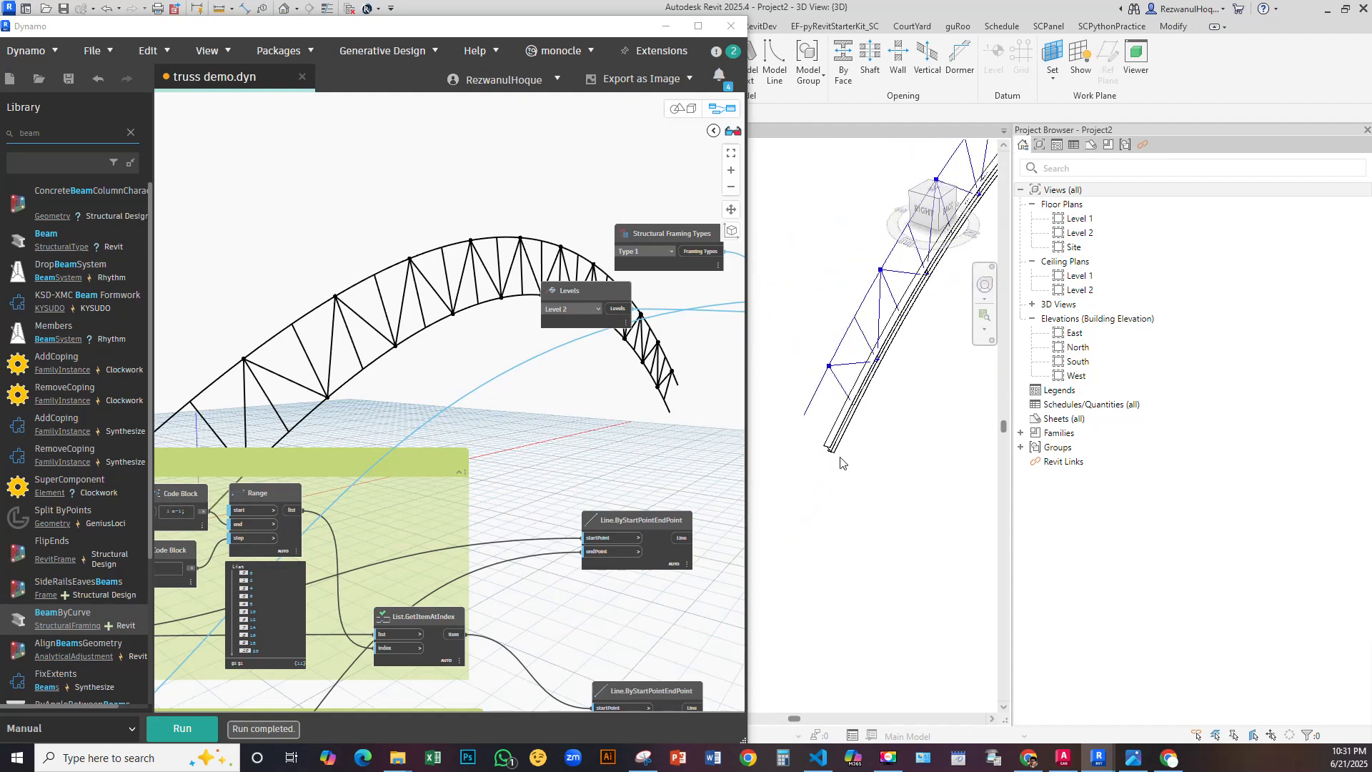
scroll(460, 383, "down", 3)
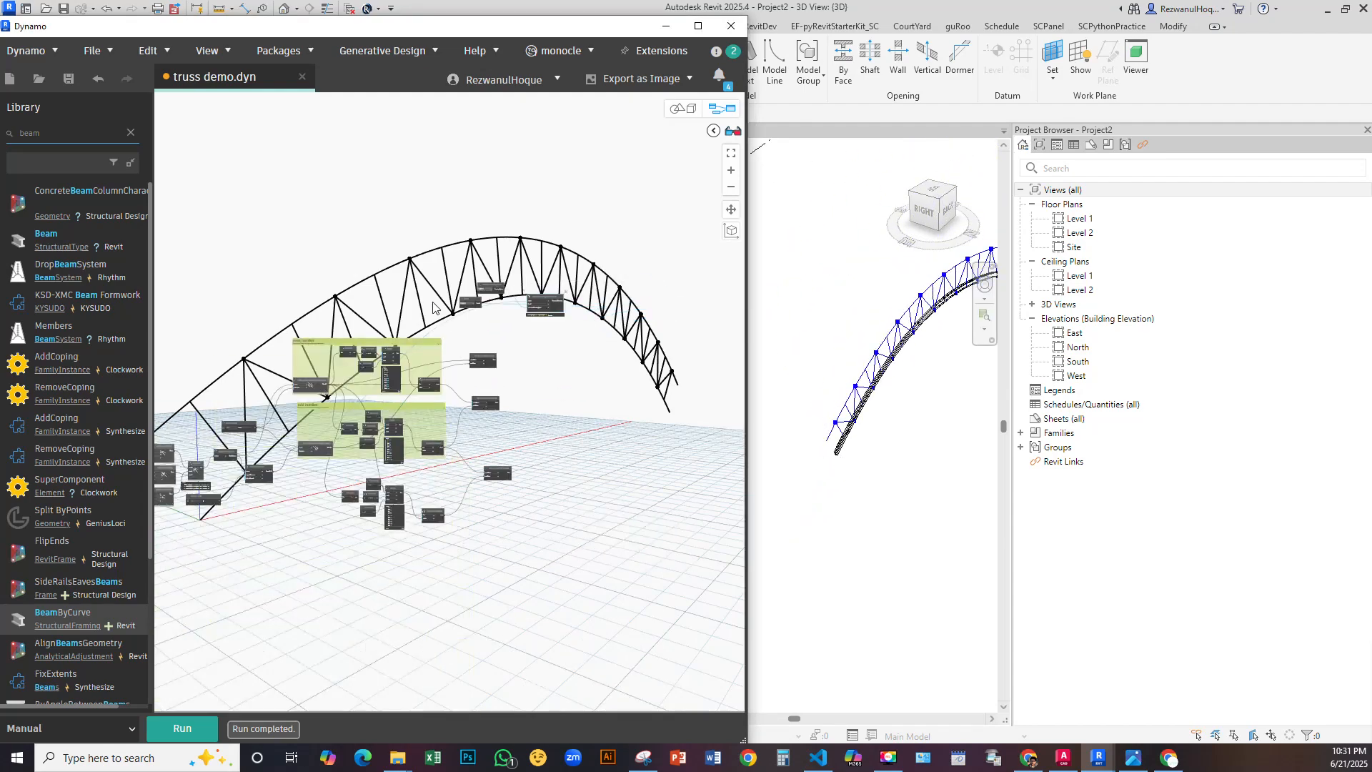
Duplicate the StructuralFraming.BeamByCurve node and place the copy below the original
scroll(493, 272, "up", 5)
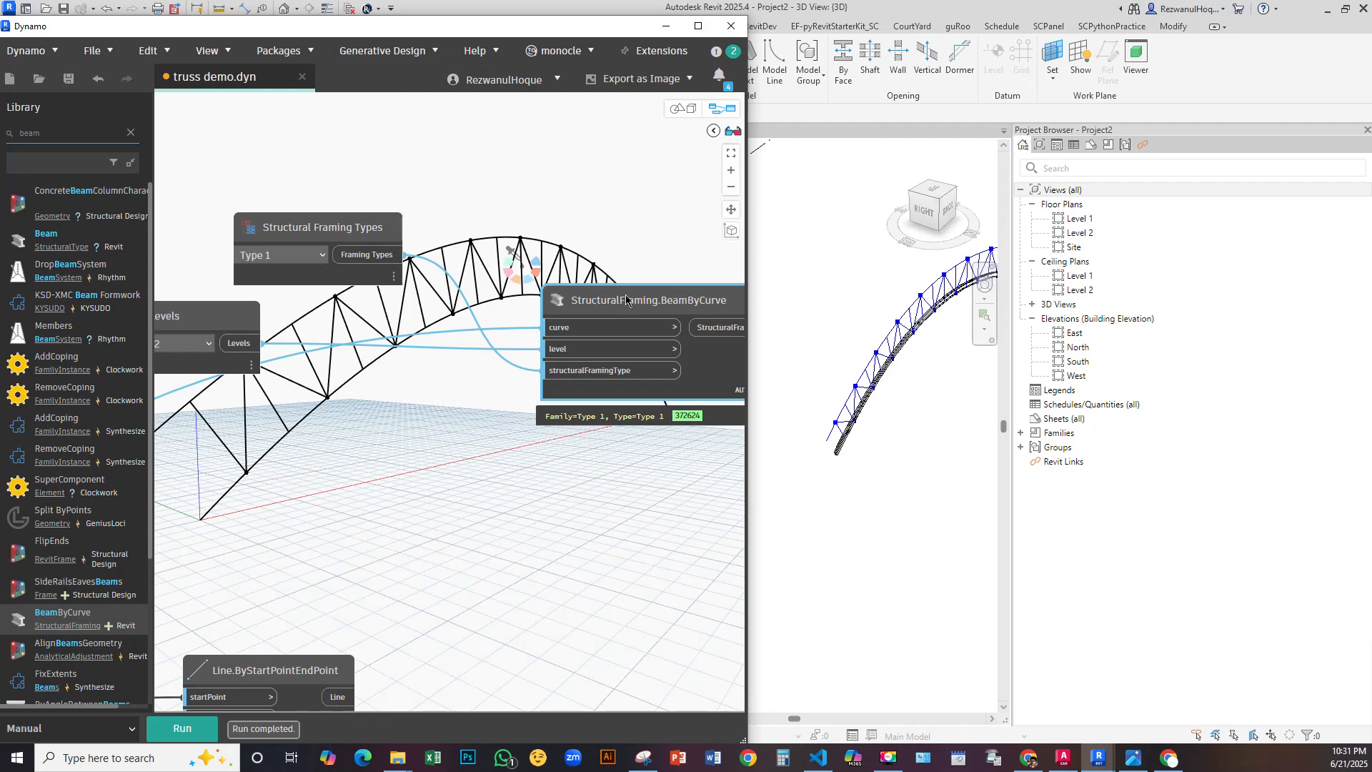
key("ctrl+v")
scroll(443, 209, "down", 4)
left_click_drag(544, 249, 508, 298)
Connect the Curve.OffsetMany output to the duplicated BeamByCurve node's curve input and run the graph
middle_click_drag(325, 360, 643, 138)
middle_click_drag(297, 375, 578, 297)
scroll(284, 392, "up", 3)
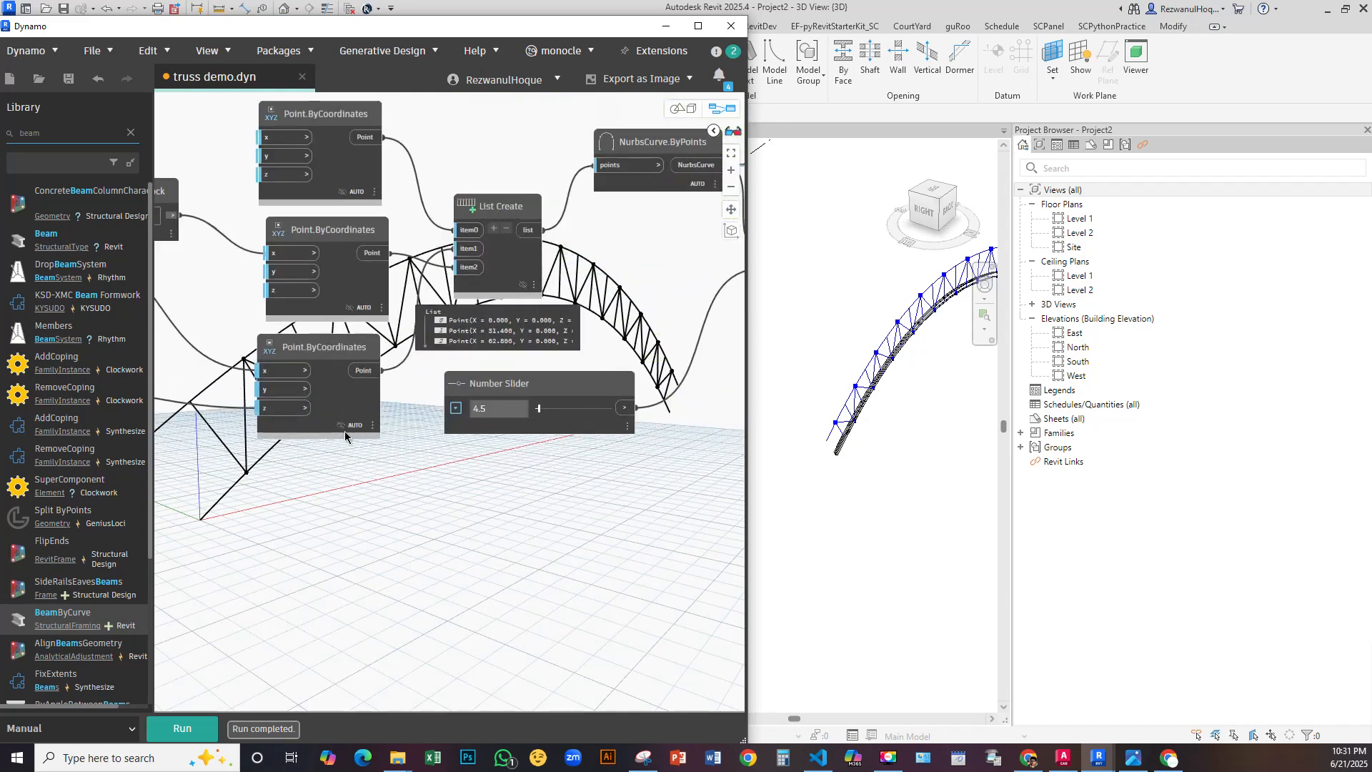
scroll(345, 431, "up", 3)
left_click(428, 371)
scroll(498, 417, "down", 4)
middle_click_drag(507, 421, 18, 604)
middle_click_drag(426, 401, 351, 466)
scroll(381, 395, "up", 4)
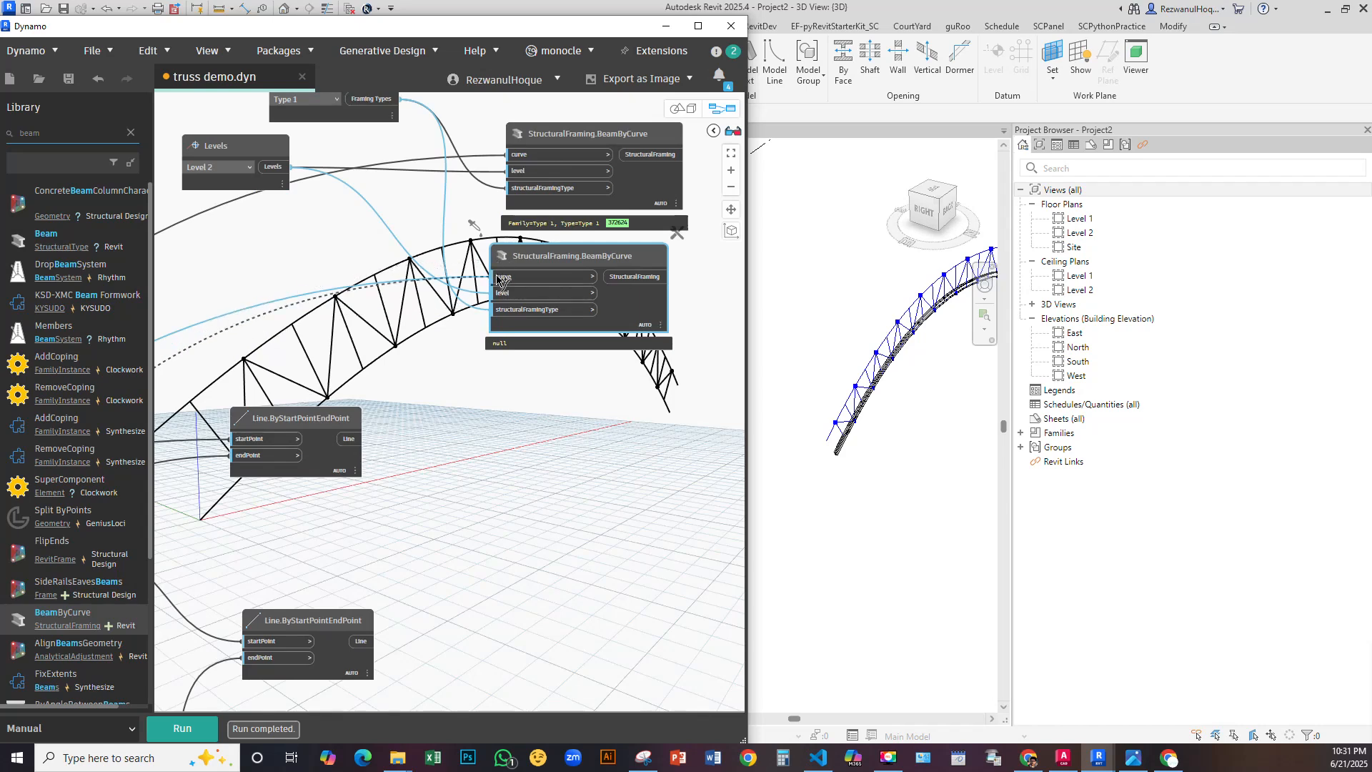
left_click(195, 728)
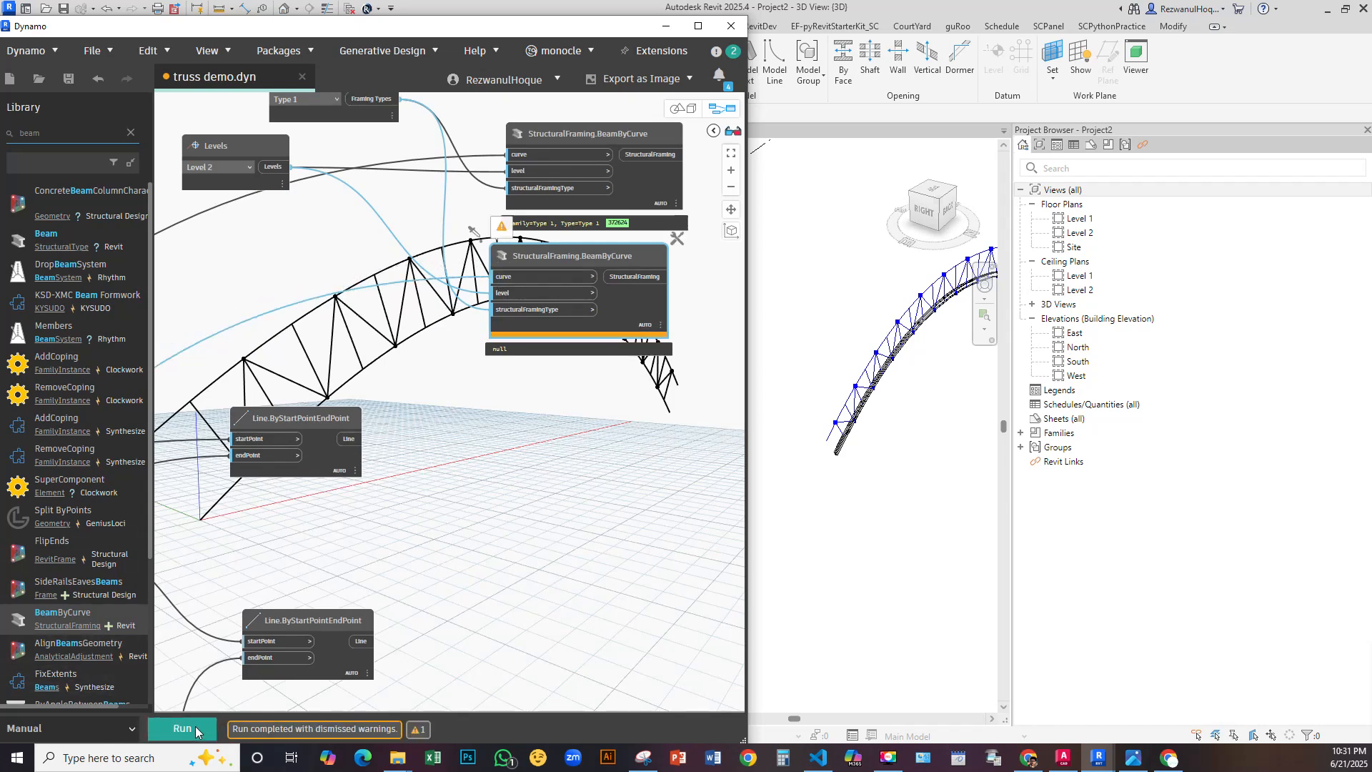
Read the warning on the duplicated StructuralFraming.BeamByCurve node
middle_click_drag(413, 352, 481, 398)
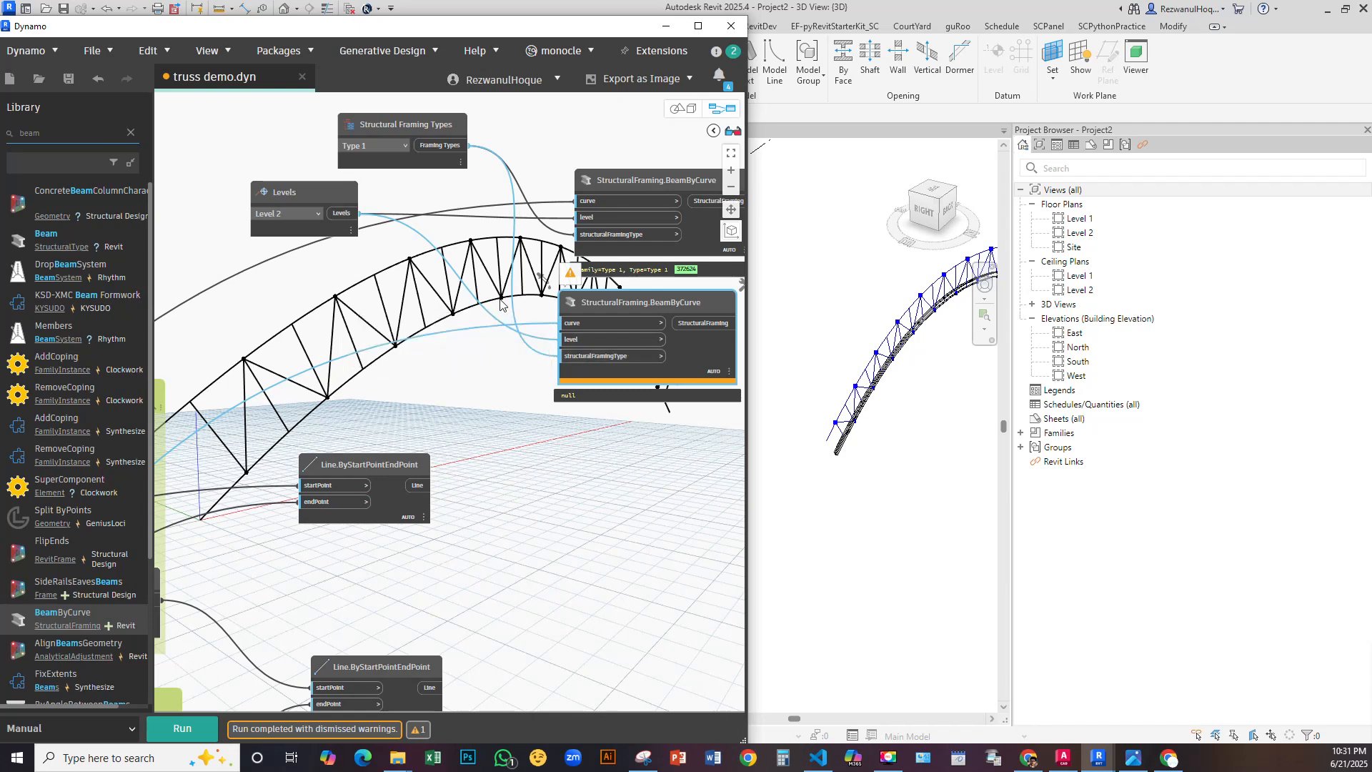
scroll(458, 300, "up", 3)
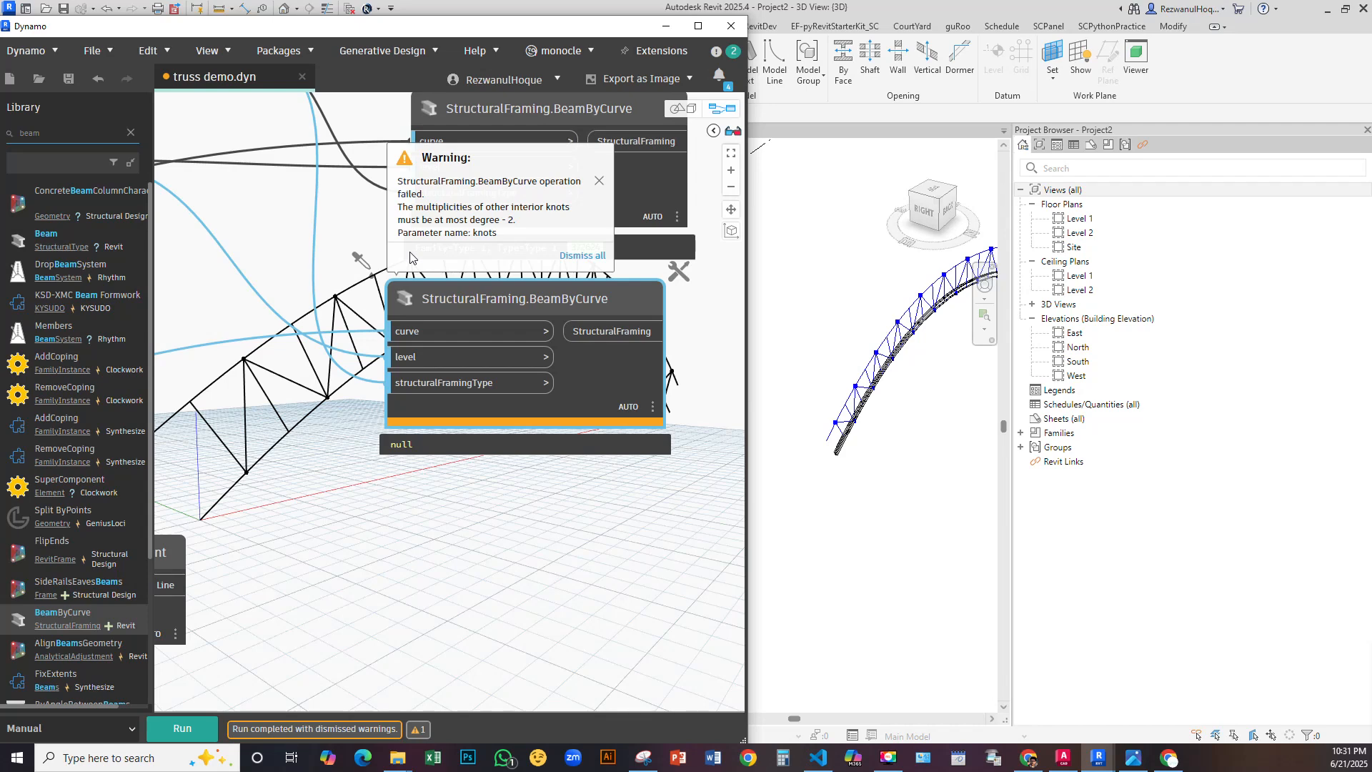
scroll(400, 271, "down", 5)
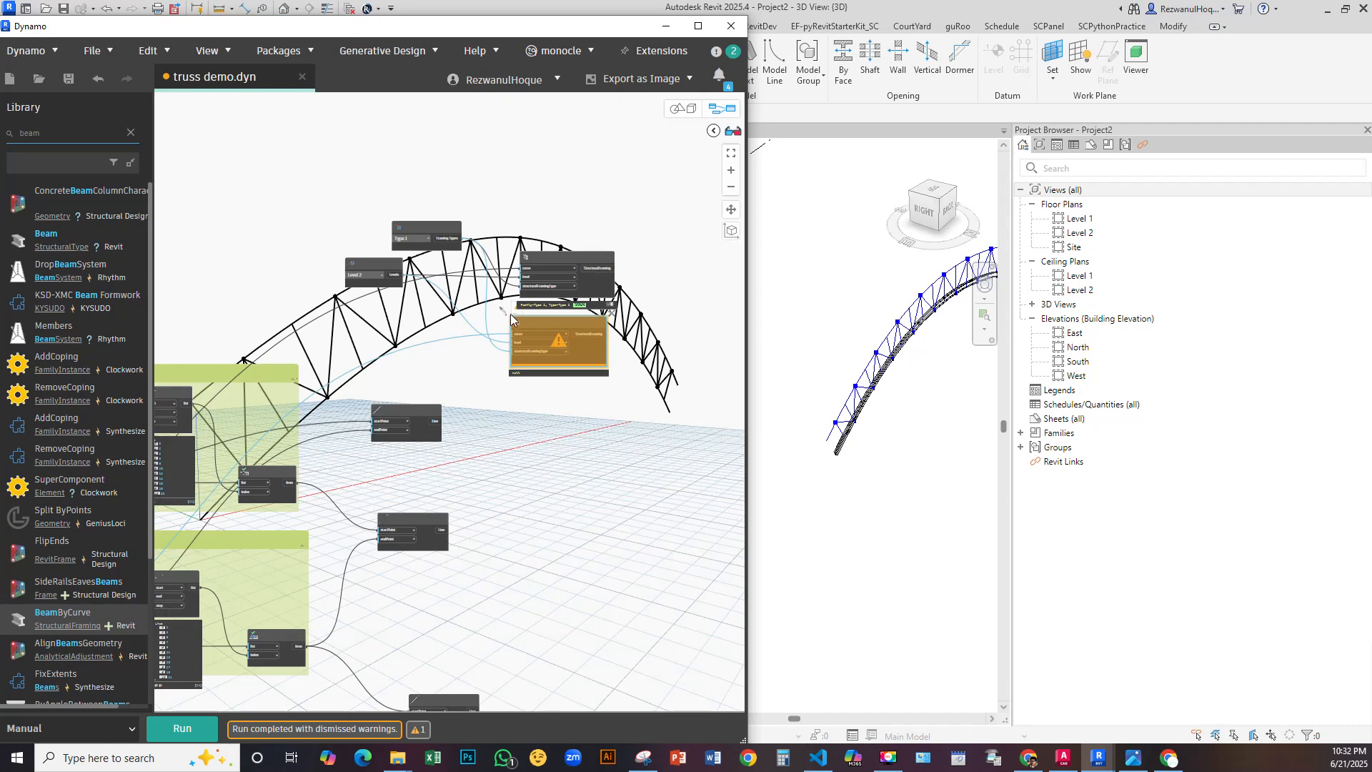
Search for "list", place a List Create node before the BeamByCurve nodes and add a second item input
scroll(512, 314, "up", 5)
right_click(484, 503)
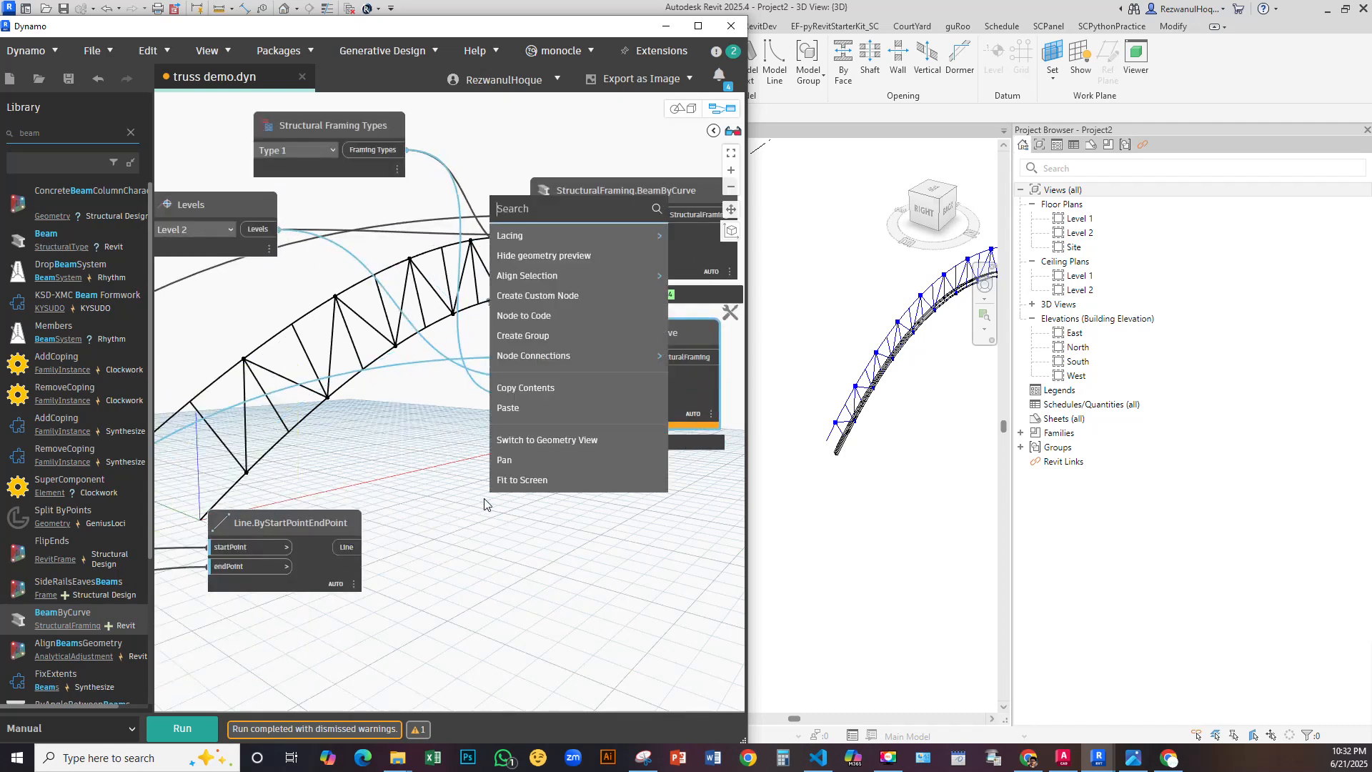
type("list")
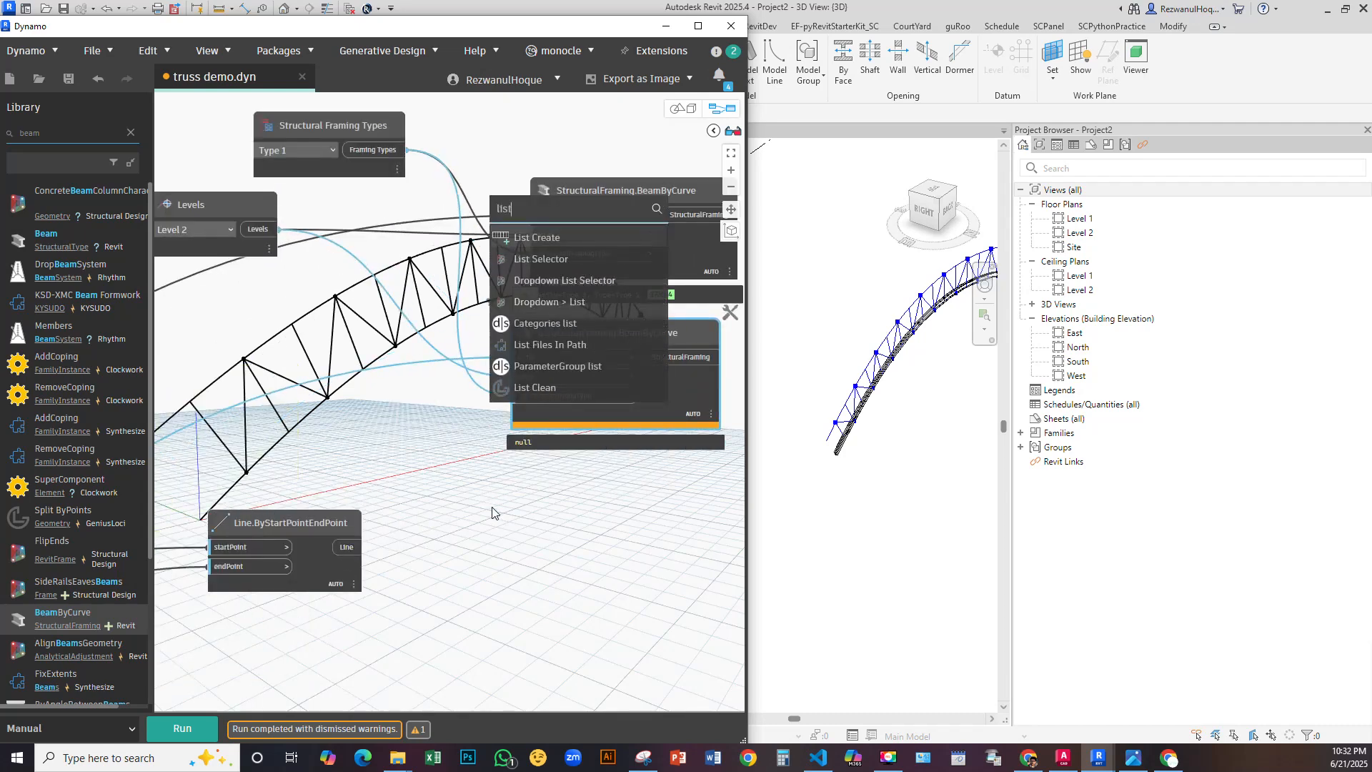
left_click(539, 239)
left_click_drag(617, 261, 467, 280)
left_click(429, 298)
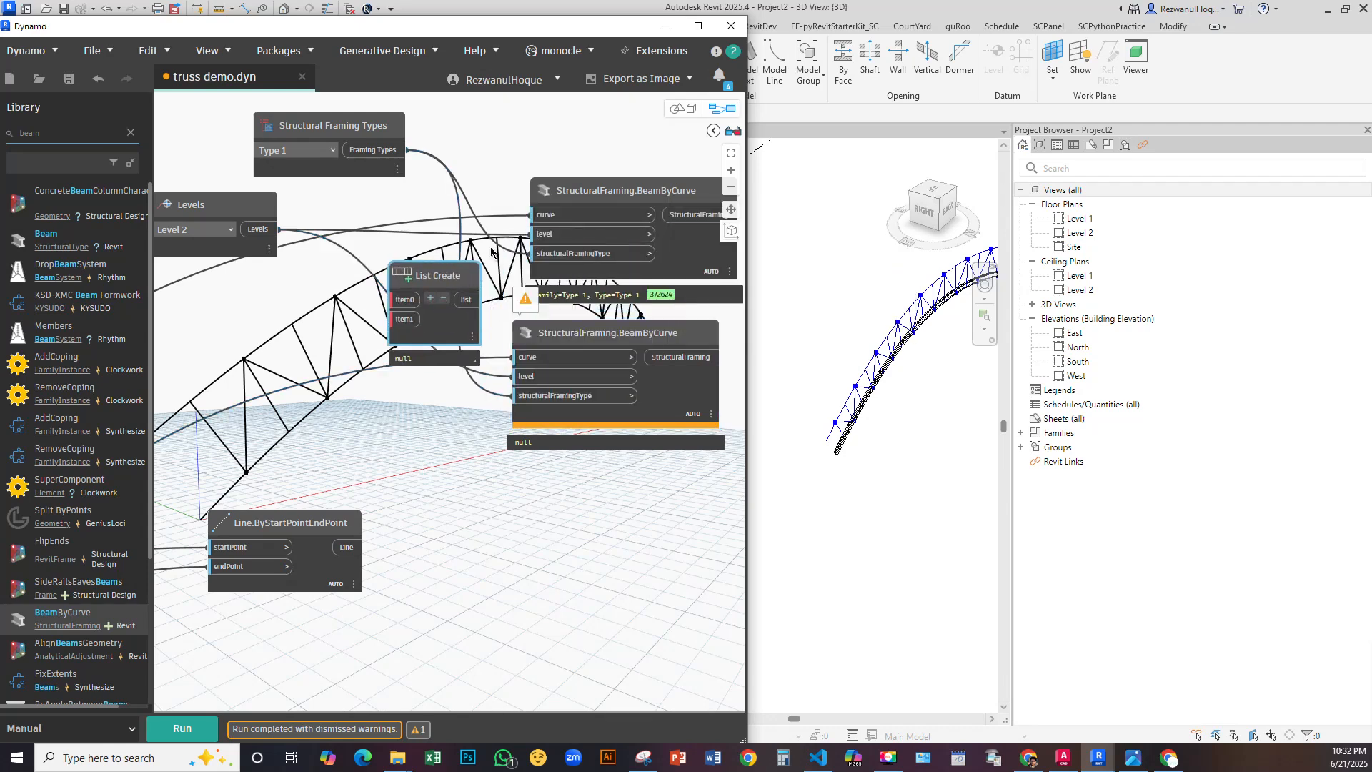
Route the base and offset curves into List Create's item0 and item1, and its list output into the original BeamByCurve's curve input
left_click(559, 215)
left_click(394, 299)
left_click(532, 358)
left_click(395, 318)
left_click(466, 300)
left_click(543, 214)
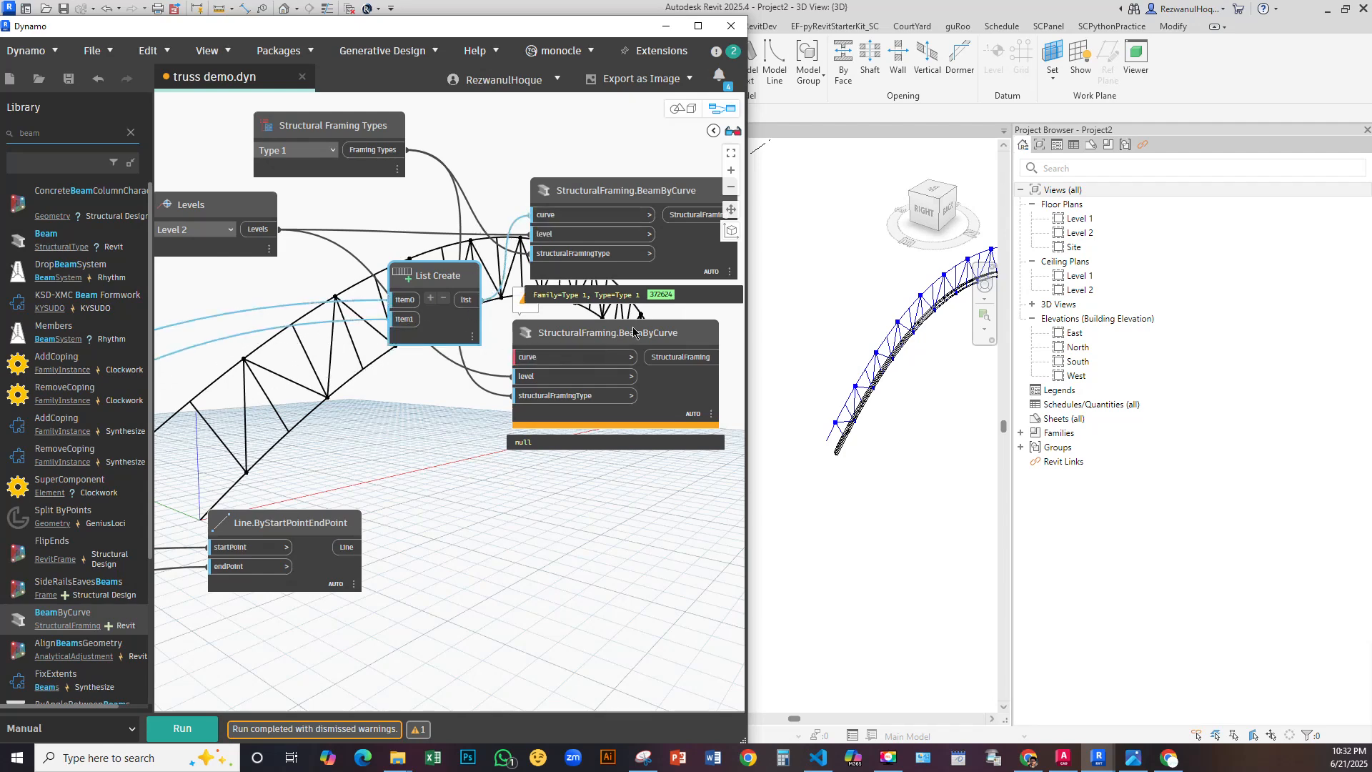
Delete the duplicated StructuralFraming.BeamByCurve node and run the graph
left_click(633, 331)
key("Delete")
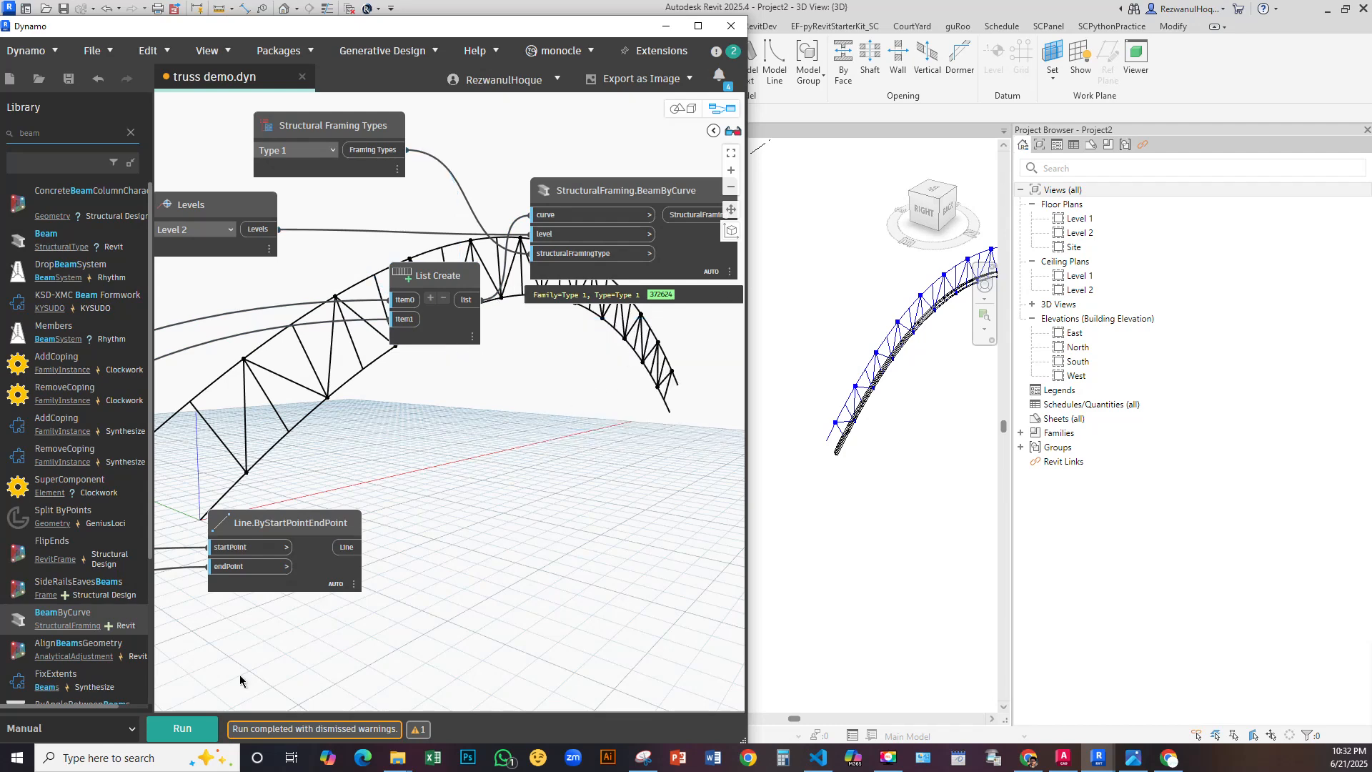
left_click(185, 728)
middle_click_drag(492, 456, 480, 457)
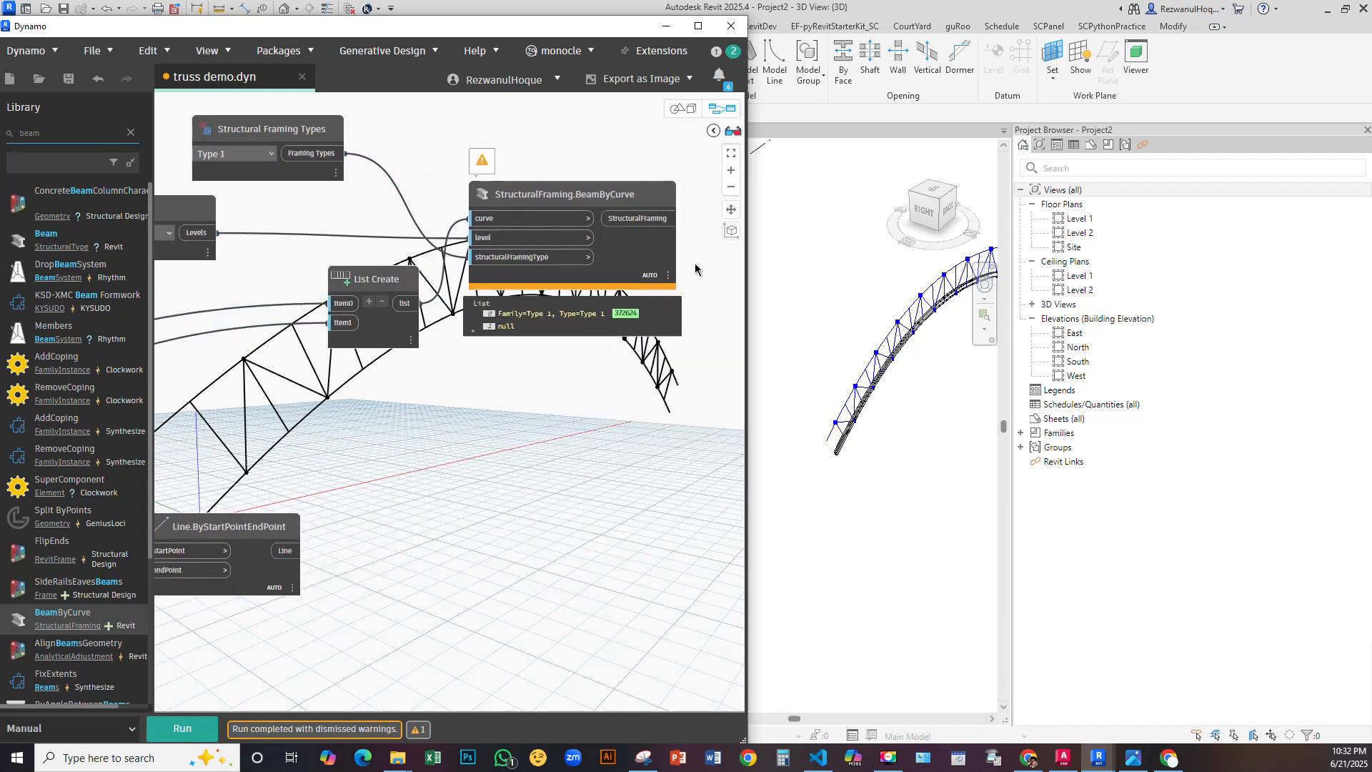
Trace the failing curve back to the Curve.OffsetMany node and examine its output preview against the BeamByCurve results
scroll(409, 378, "down", 5)
scroll(525, 400, "up", 5)
scroll(523, 441, "down", 5)
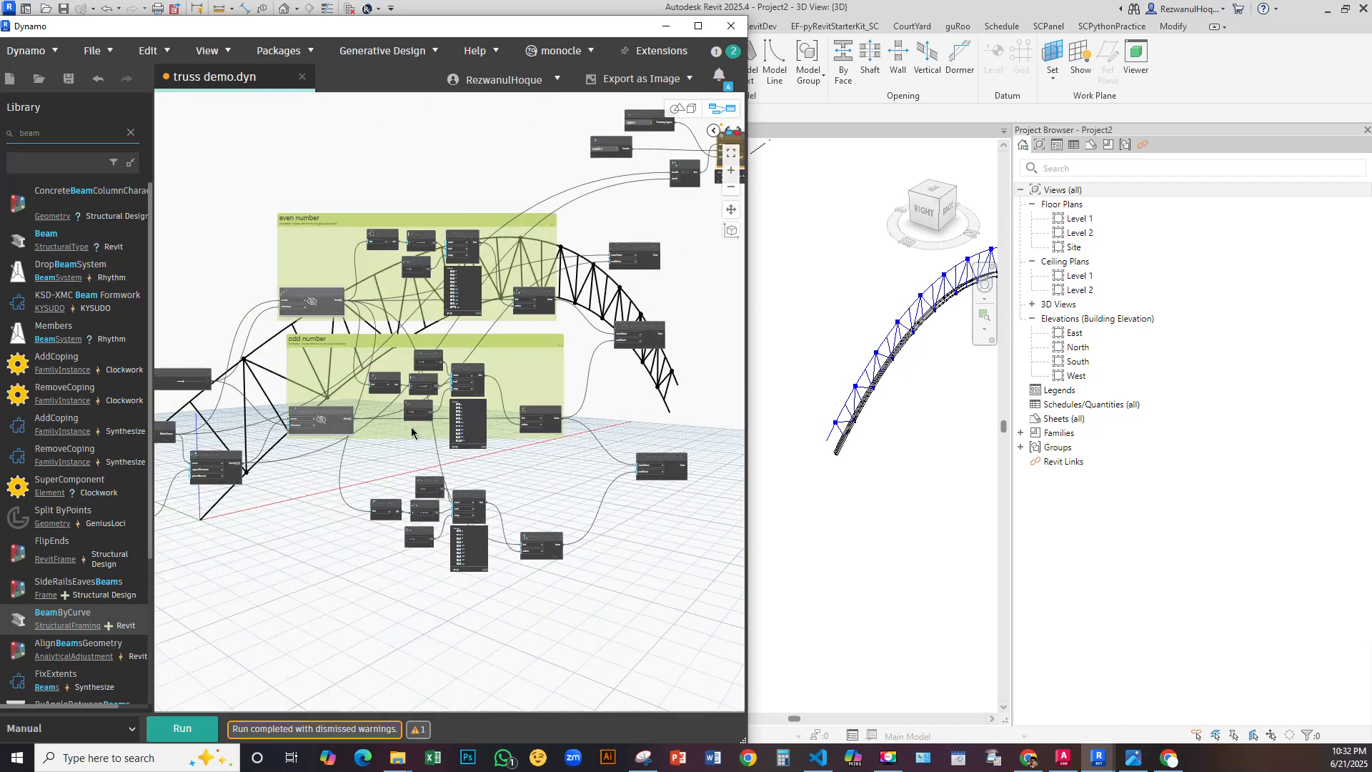
scroll(529, 363, "up", 5)
scroll(493, 361, "up", 3)
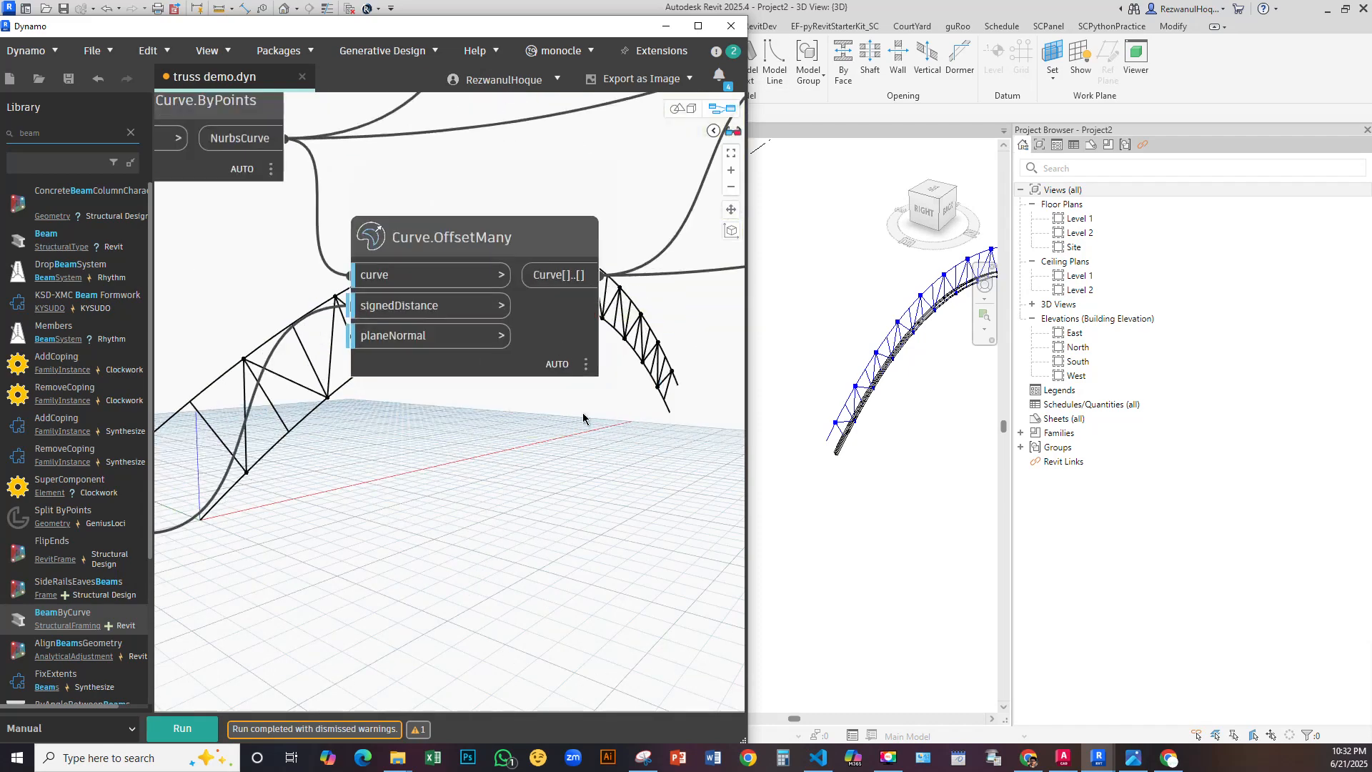
mouse_move(589, 365)
mouse_move(589, 397)
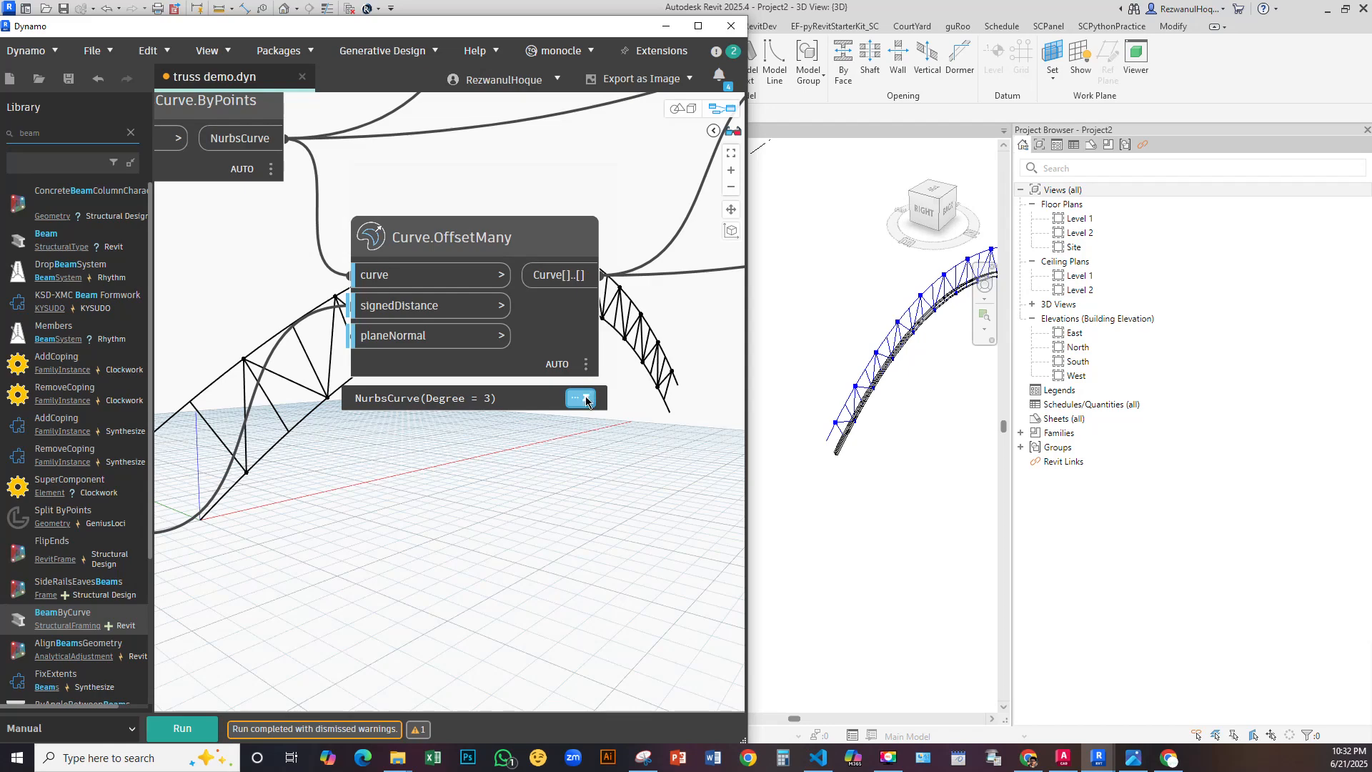
scroll(508, 478, "down", 4)
scroll(378, 413, "up", 4)
middle_click_drag(449, 368, 152, 317)
scroll(551, 343, "down", 5)
scroll(498, 365, "up", 6)
scroll(375, 438, "down", 5)
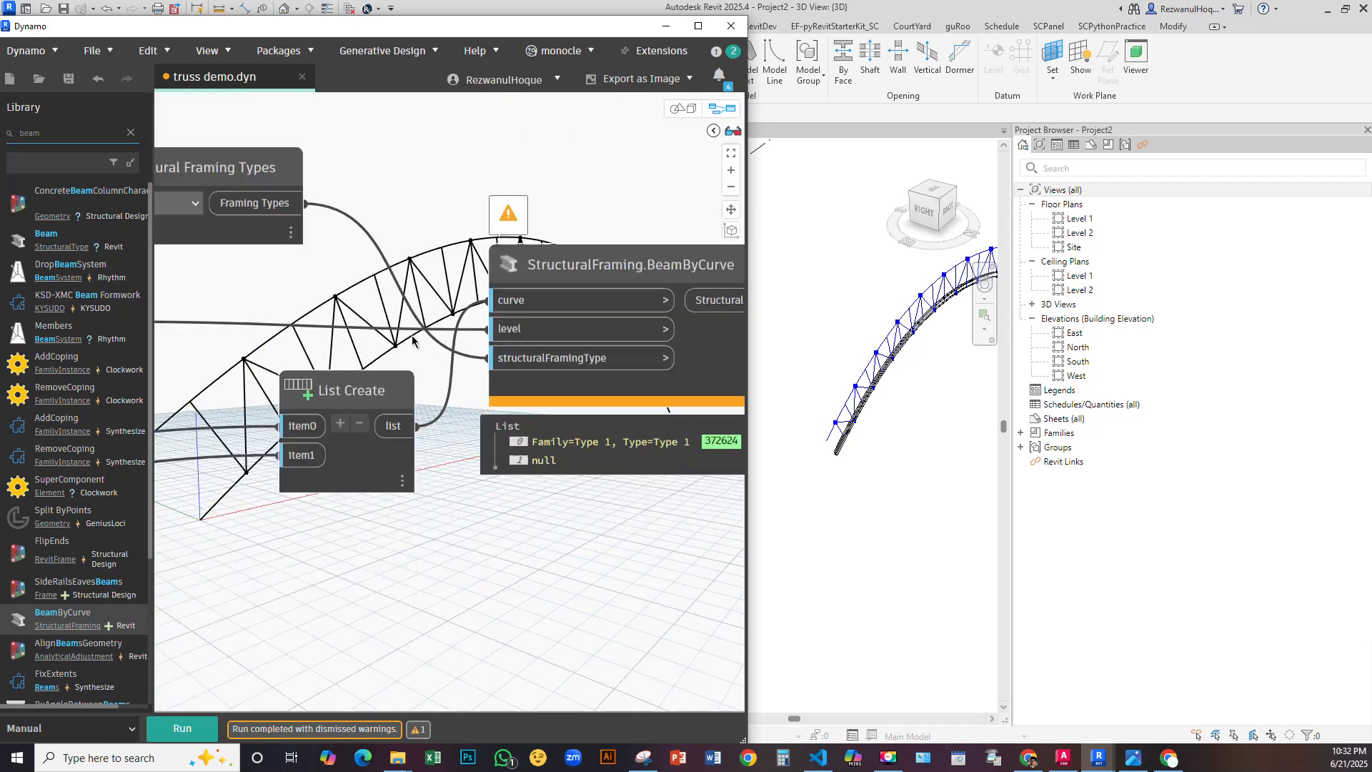
middle_click_drag(454, 495, 556, 421)
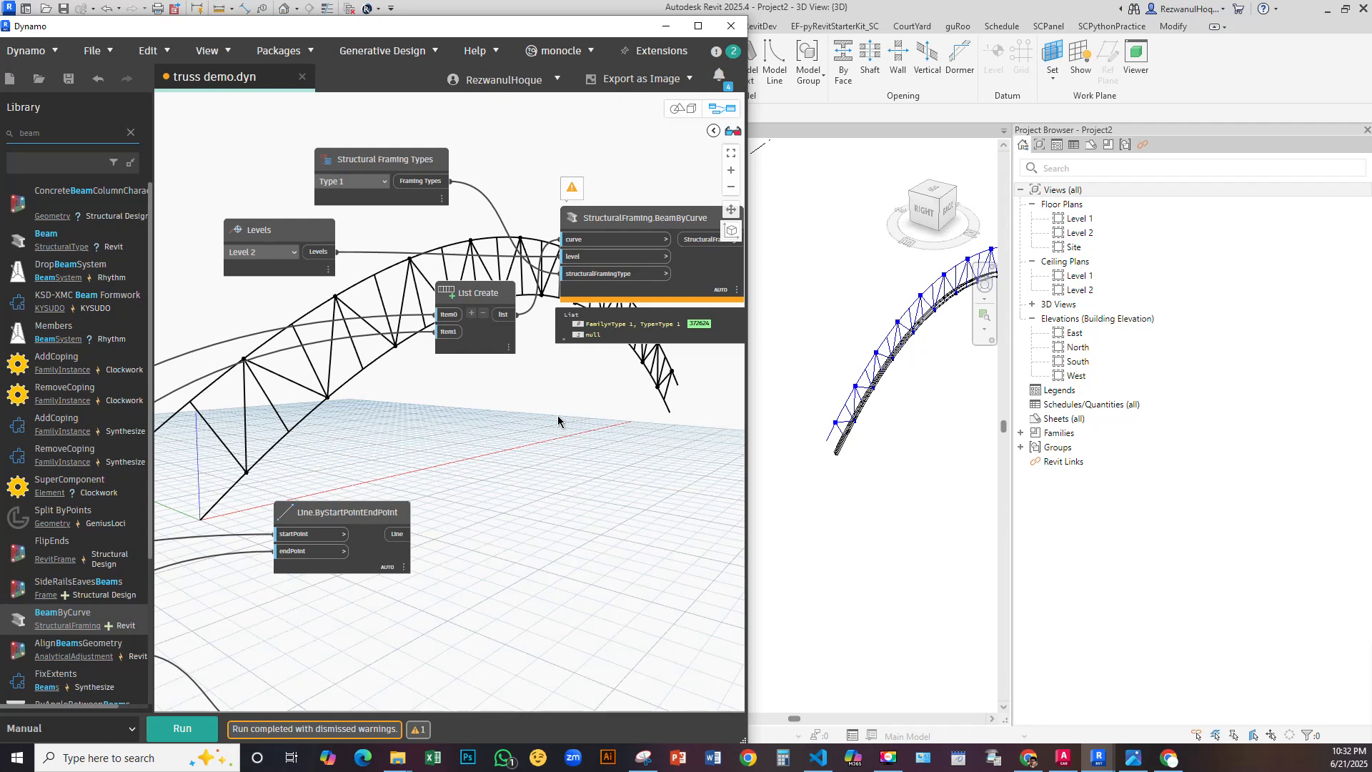
Move the offset curve wire from List Create's item1 directly to BeamByCurve's curve input and run the graph
scroll(579, 392, "up", 1)
scroll(519, 301, "up", 2)
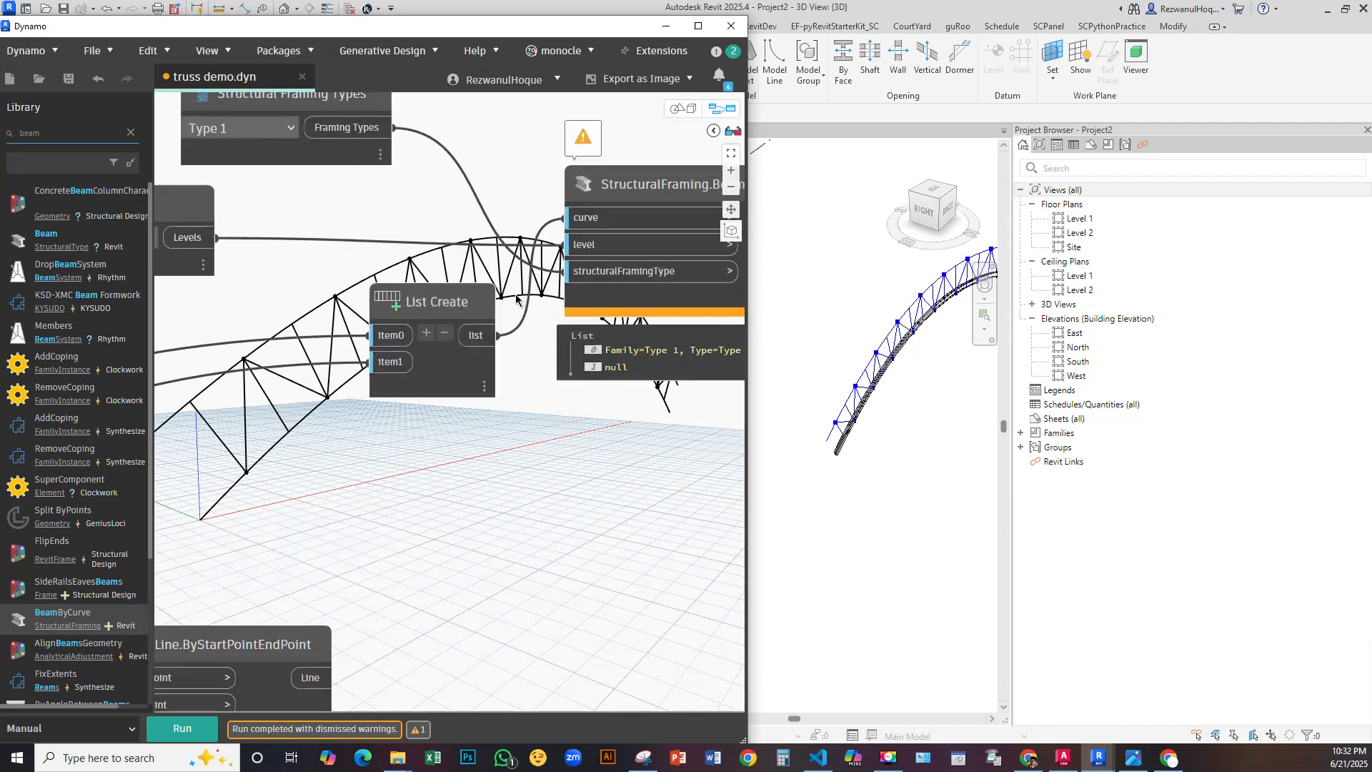
left_click_drag(382, 366, 587, 218)
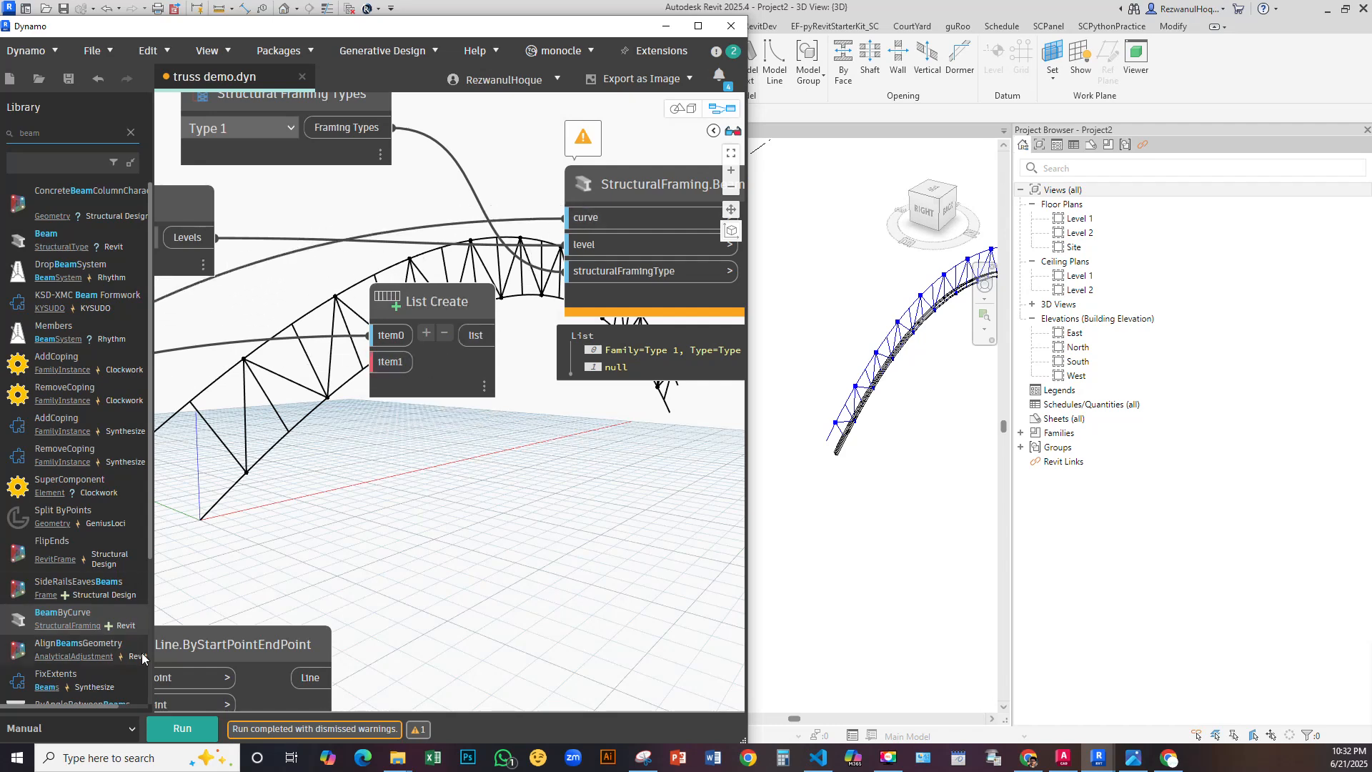
left_click(183, 729)
middle_click_drag(660, 423, 452, 531)
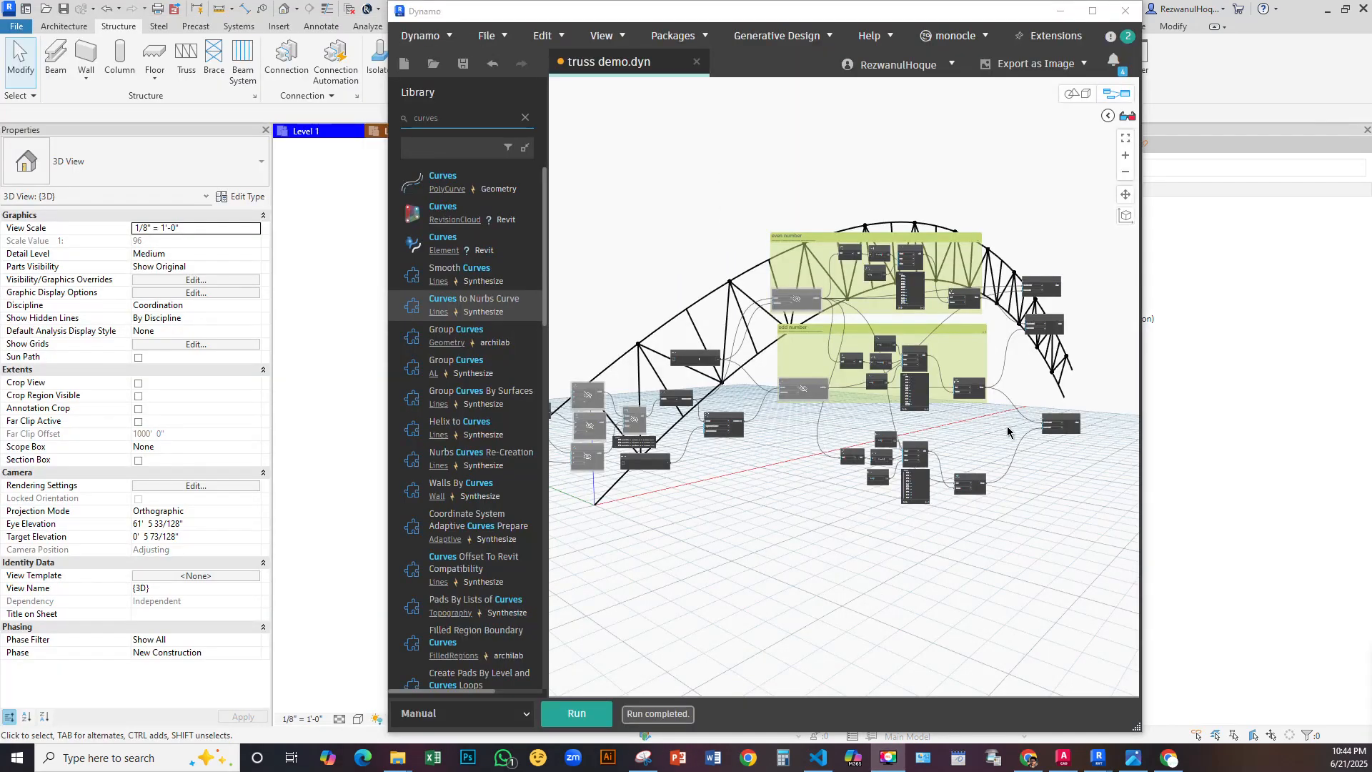
Examine the StructuralFraming.BeamByCurve node's input connections and its place in the overall graph
scroll(940, 388, "up", 5)
middle_click_drag(923, 154, 894, 383)
scroll(894, 383, "down", 4)
middle_click_drag(1111, 192, 765, 179)
scroll(767, 412, "up", 5)
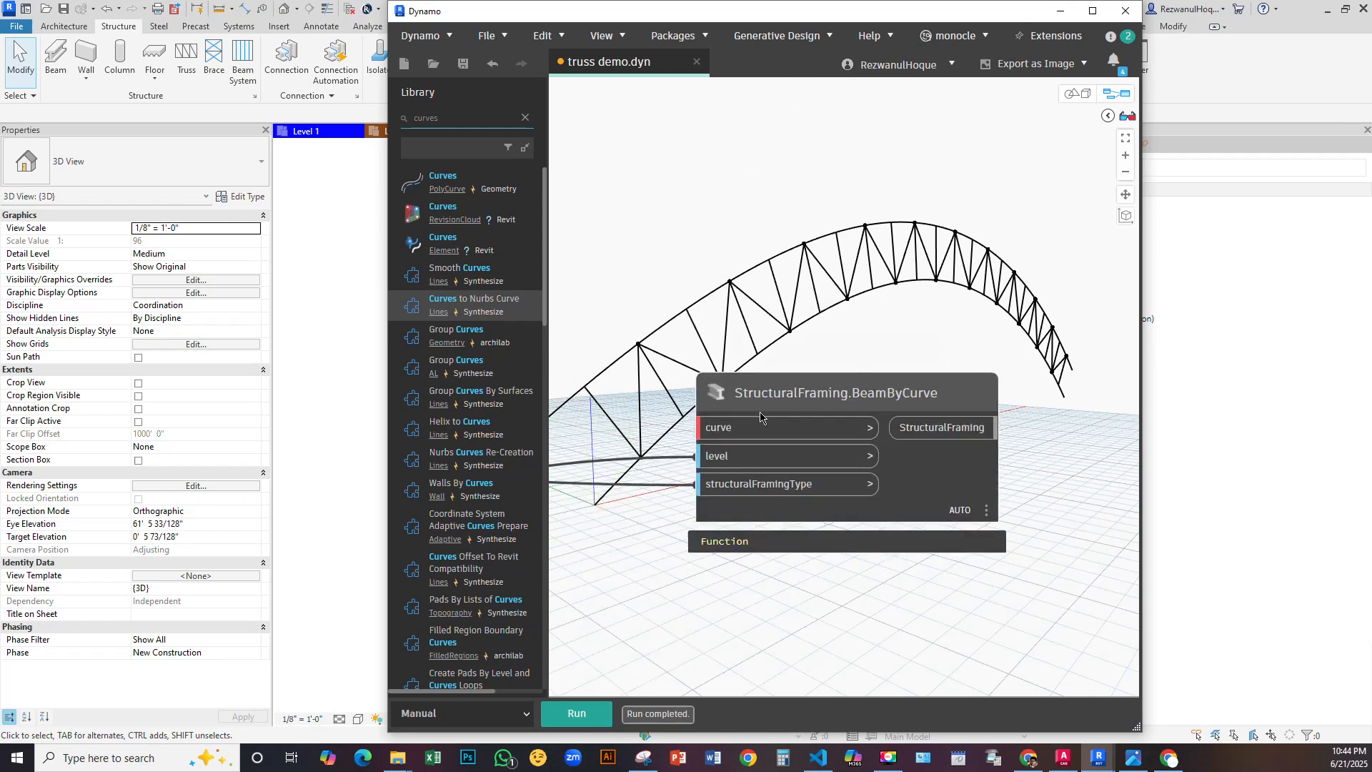
scroll(976, 278, "down", 5)
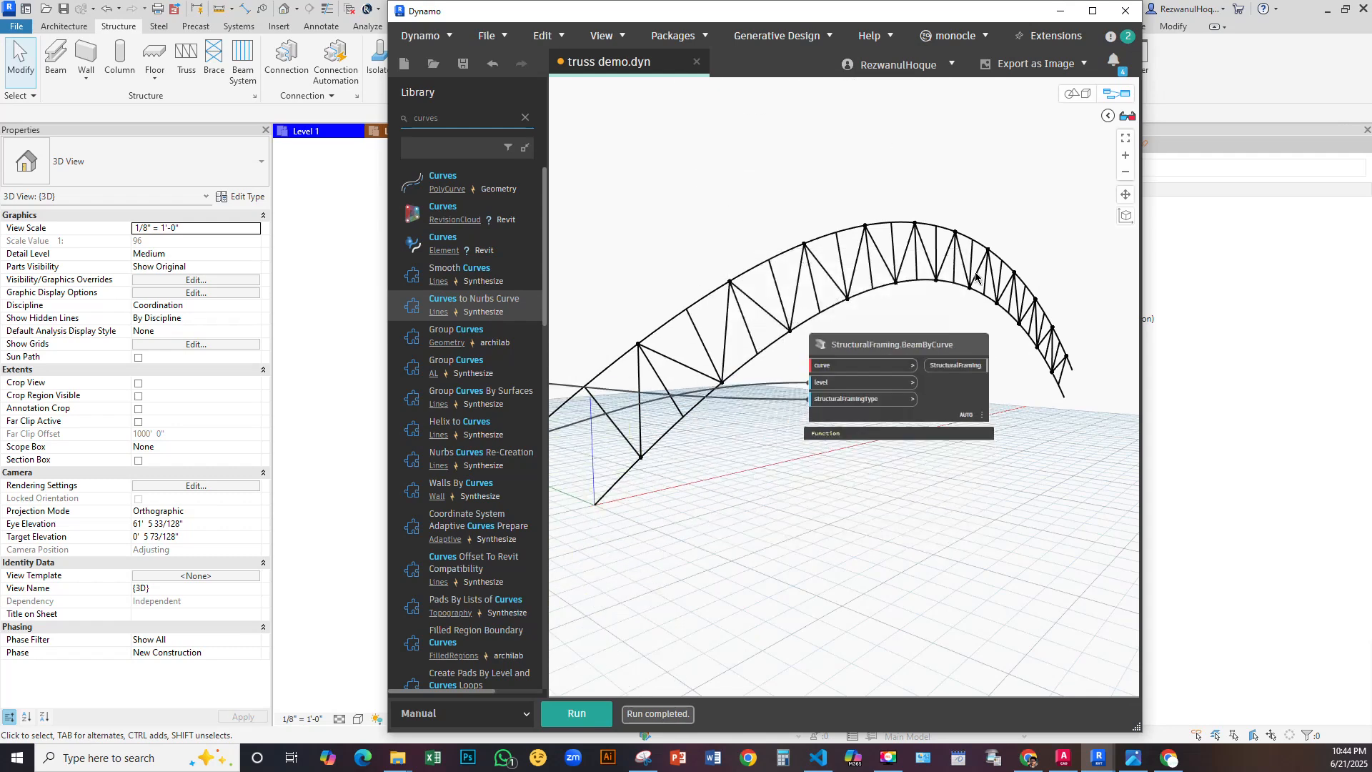
scroll(1006, 442, "down", 5)
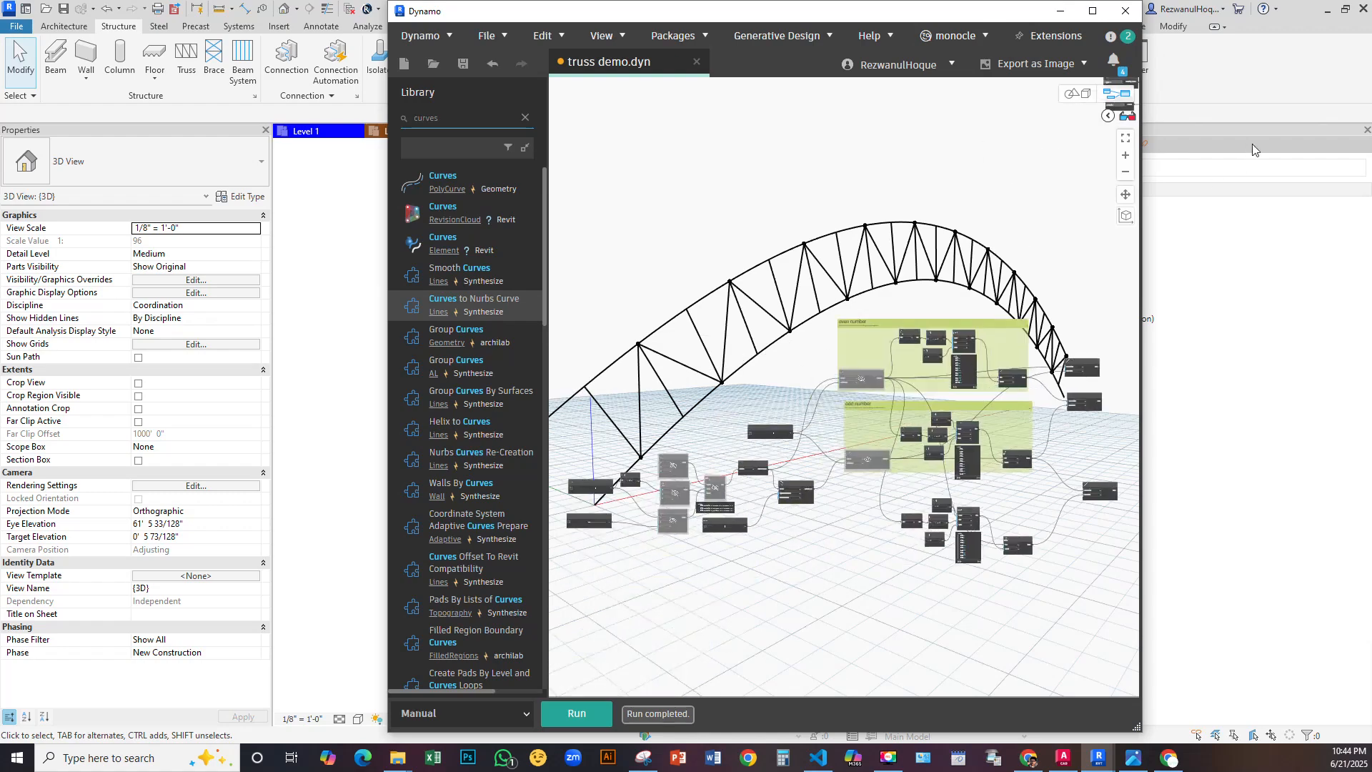
Pin the output preview of the Curve.OffsetMany node to check the type of curve it produces
scroll(880, 449, "up", 5)
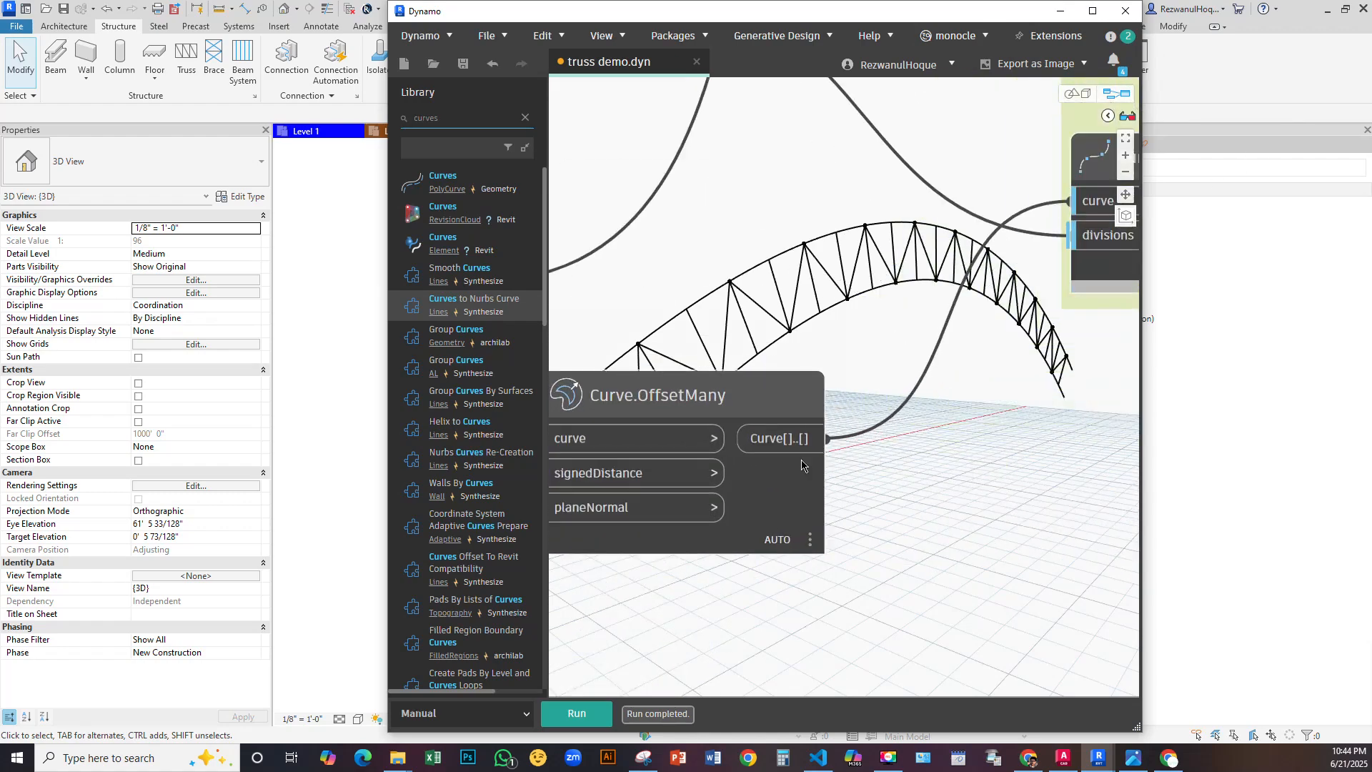
middle_click_drag(772, 510, 840, 443)
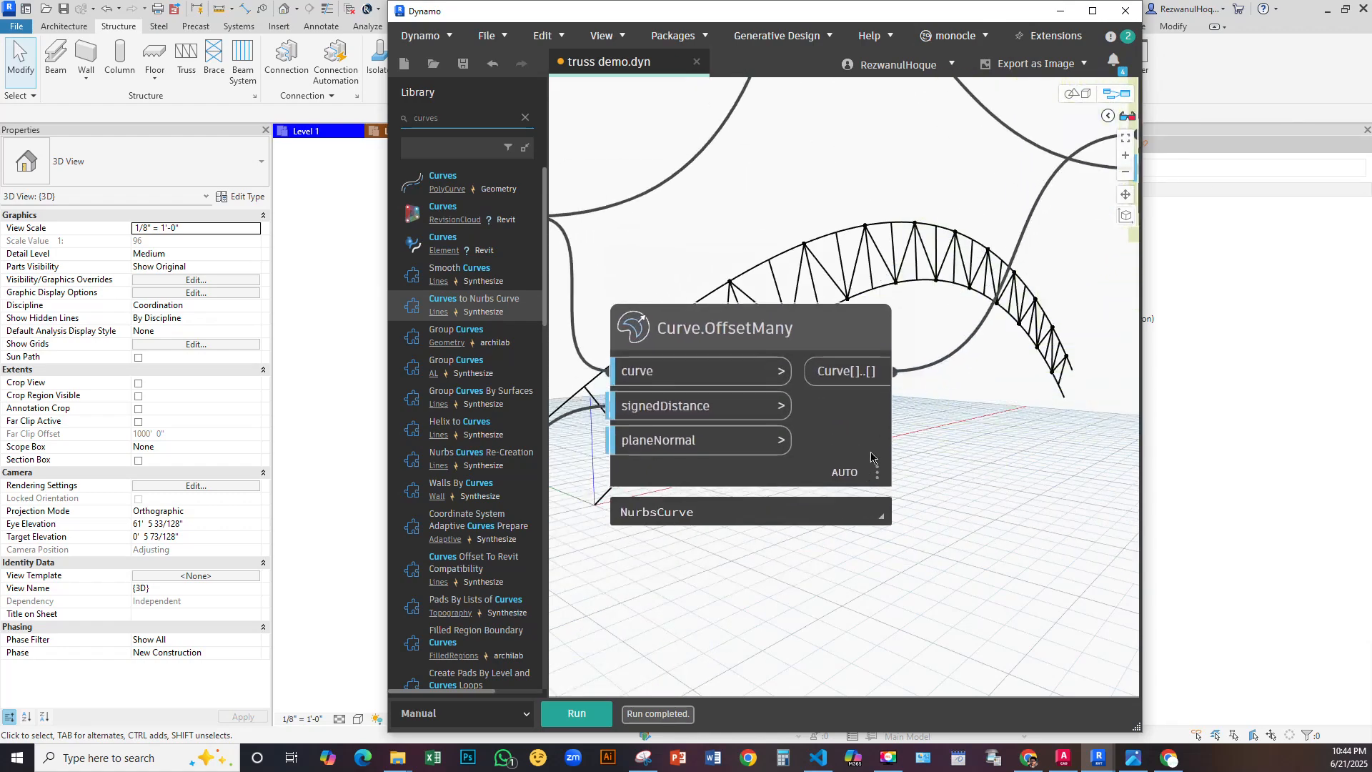
left_click(873, 511)
left_click(729, 515)
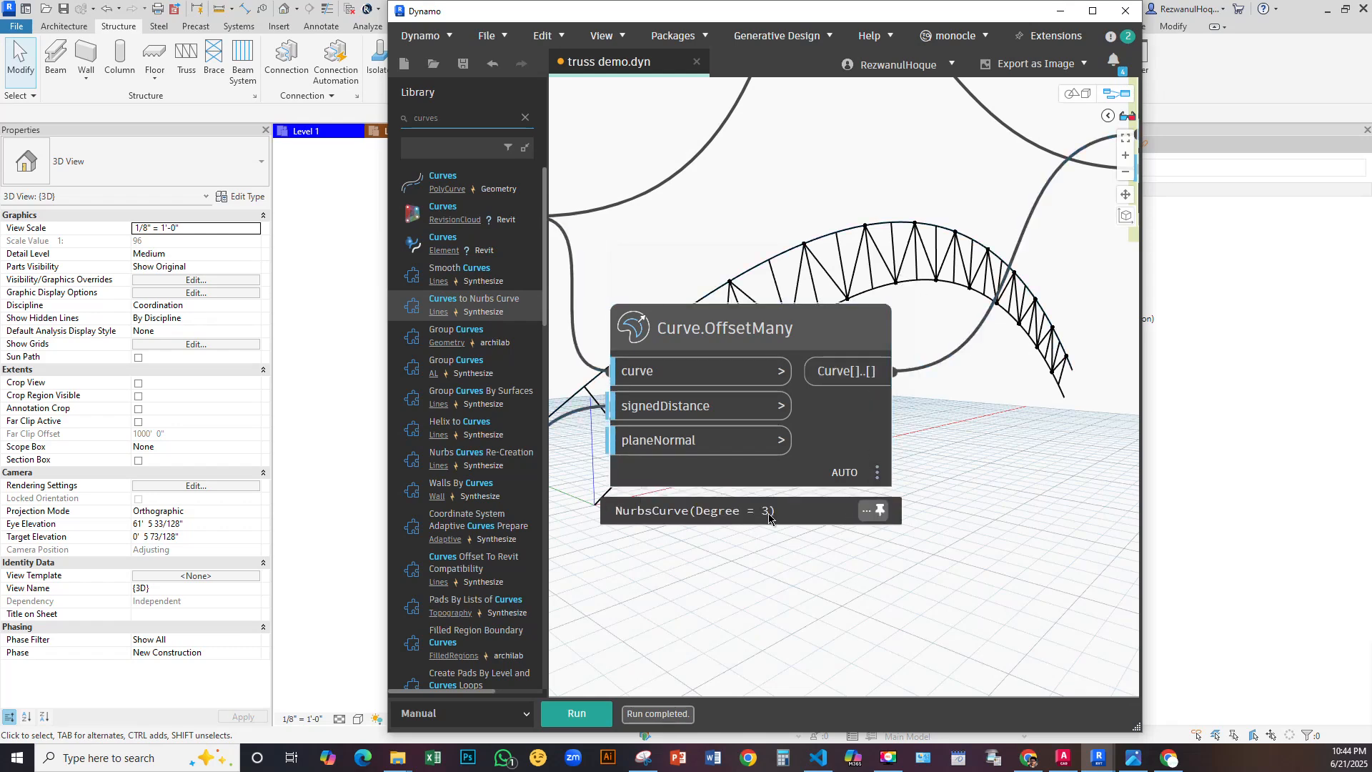
scroll(758, 479, "down", 8)
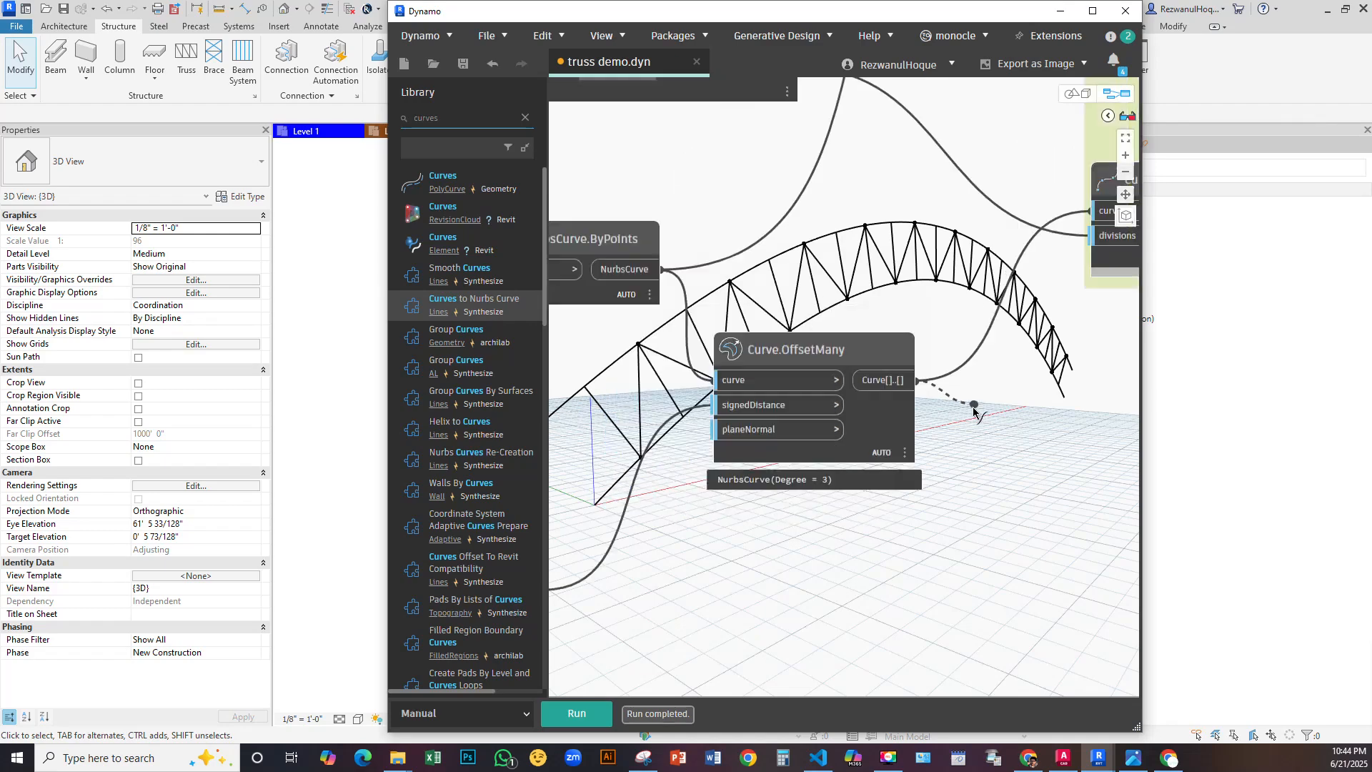
Connect the Curve.OffsetMany output to BeamByCurve's curve input and run the graph
scroll(951, 214, "up", 5)
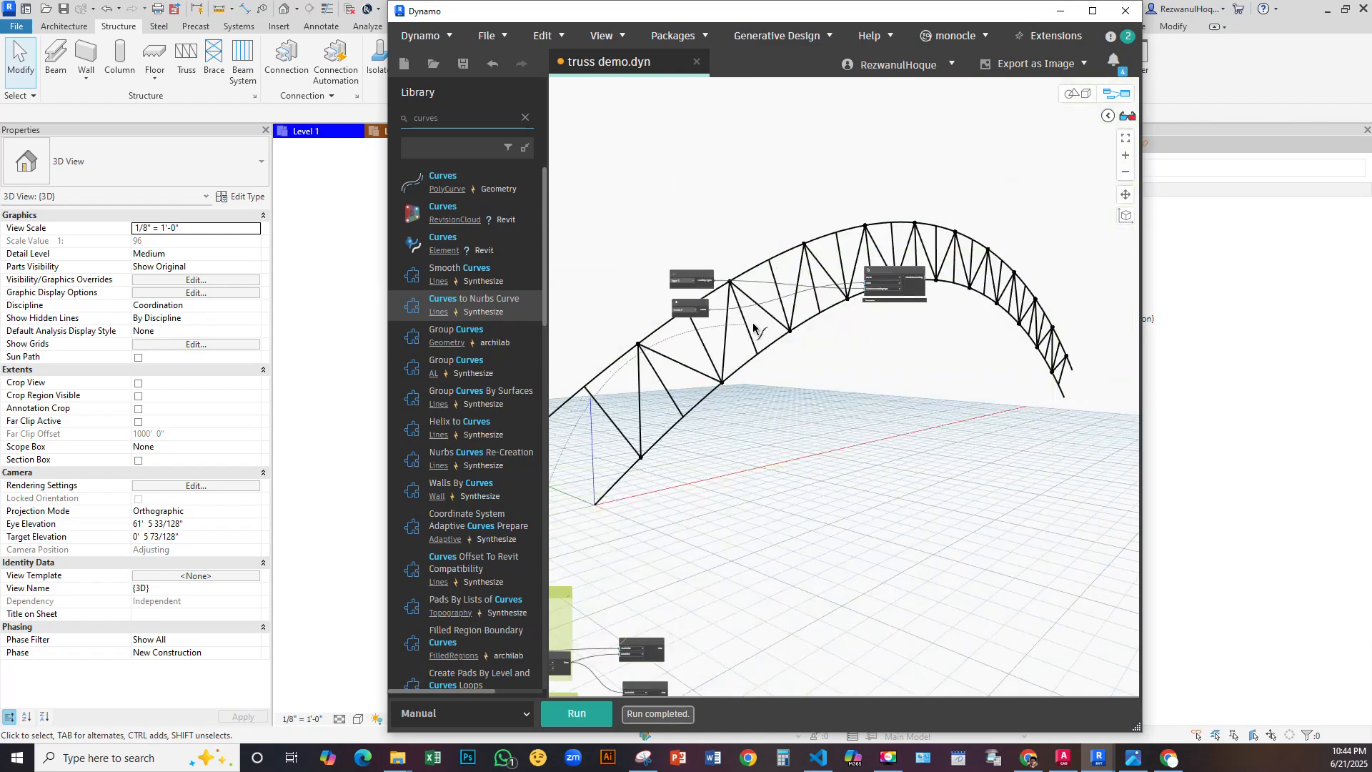
left_click(1010, 217)
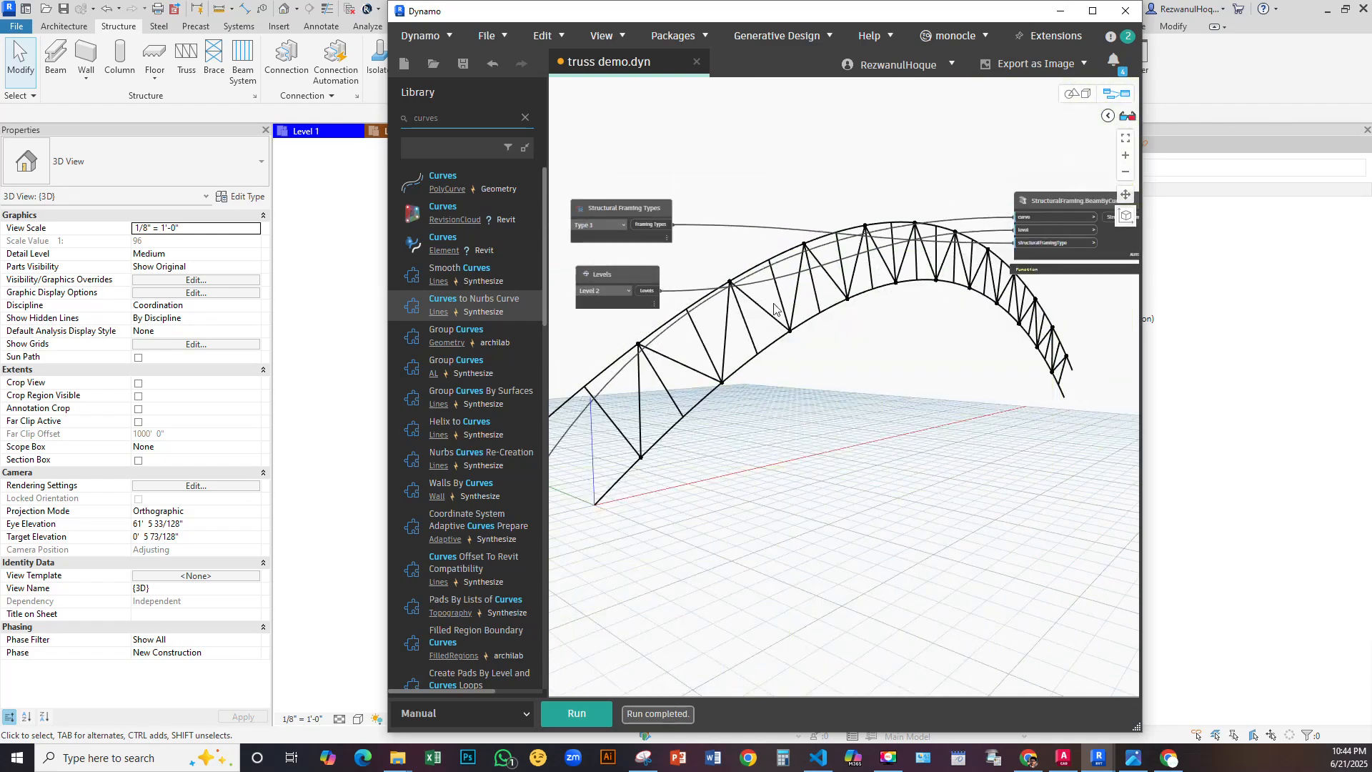
left_click(599, 714)
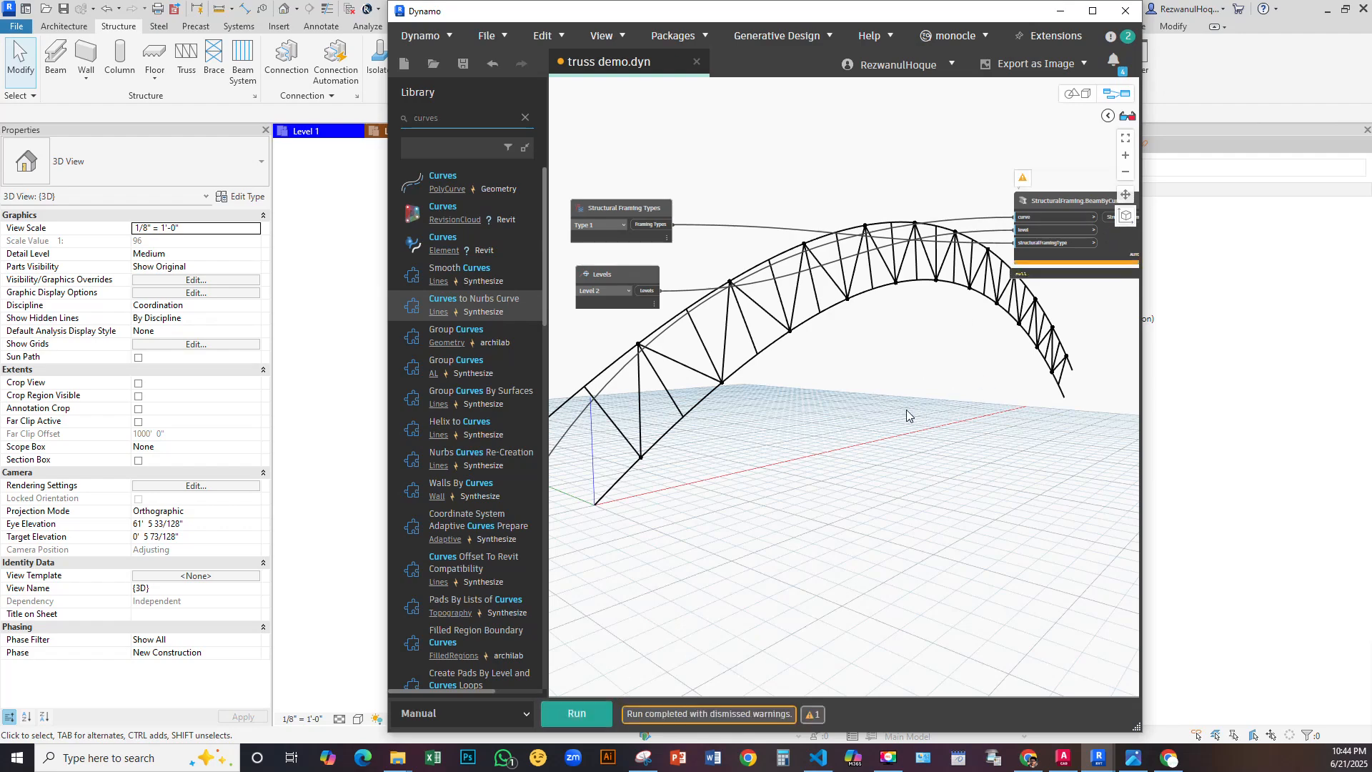
middle_click_drag(907, 416, 637, 508)
scroll(899, 336, "up", 3)
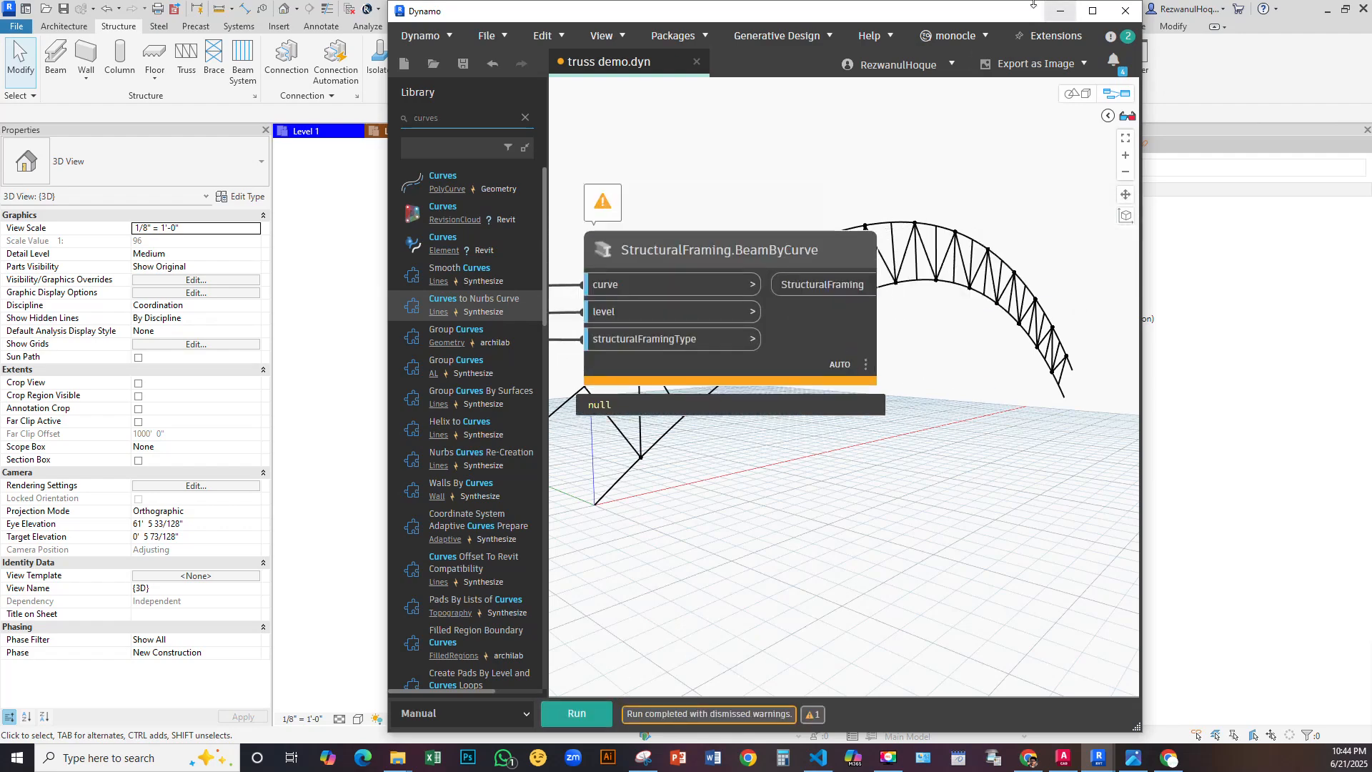
left_click_drag(1033, 3, 940, 43)
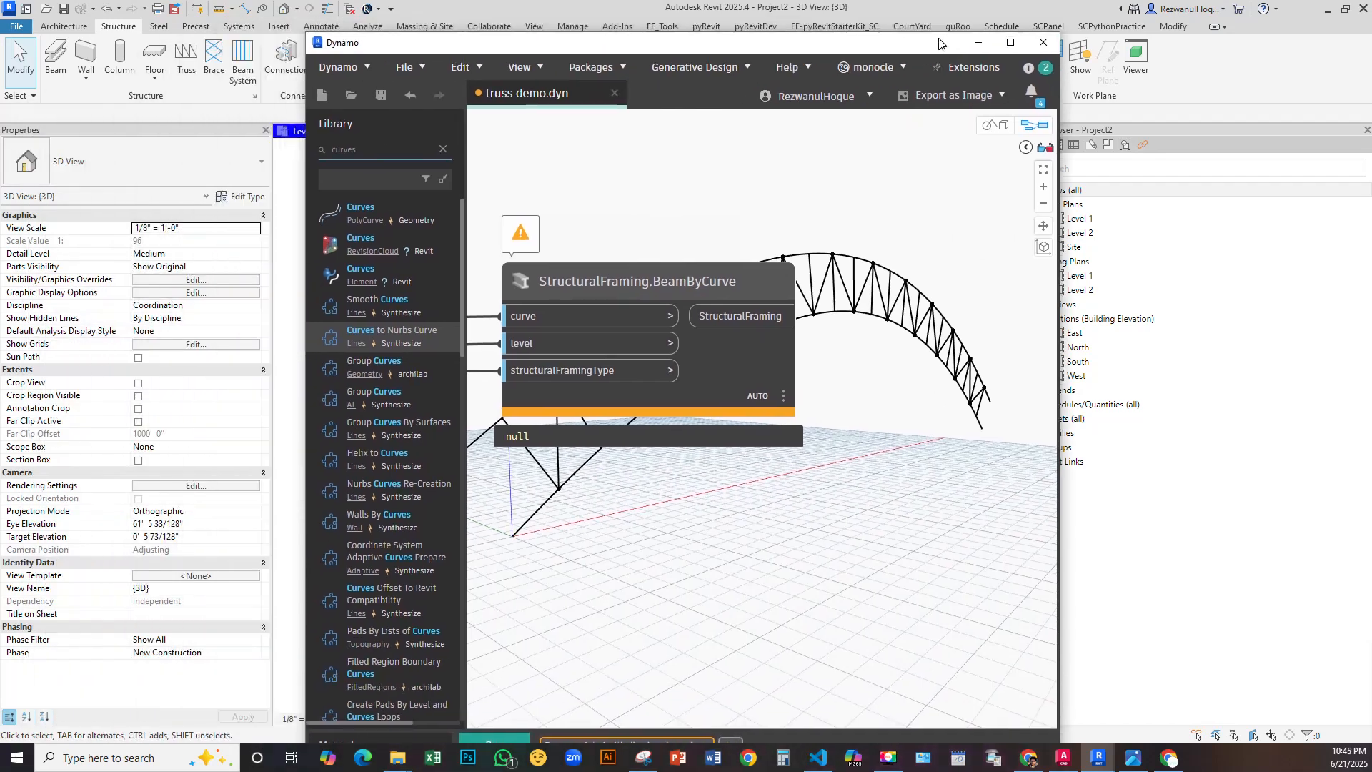
Wire the NurbsCurve.ByPoints output into BeamByCurve's curve input and run the graph
scroll(879, 344, "down", 8)
middle_click_drag(878, 364, 1056, 257)
scroll(744, 431, "up", 3)
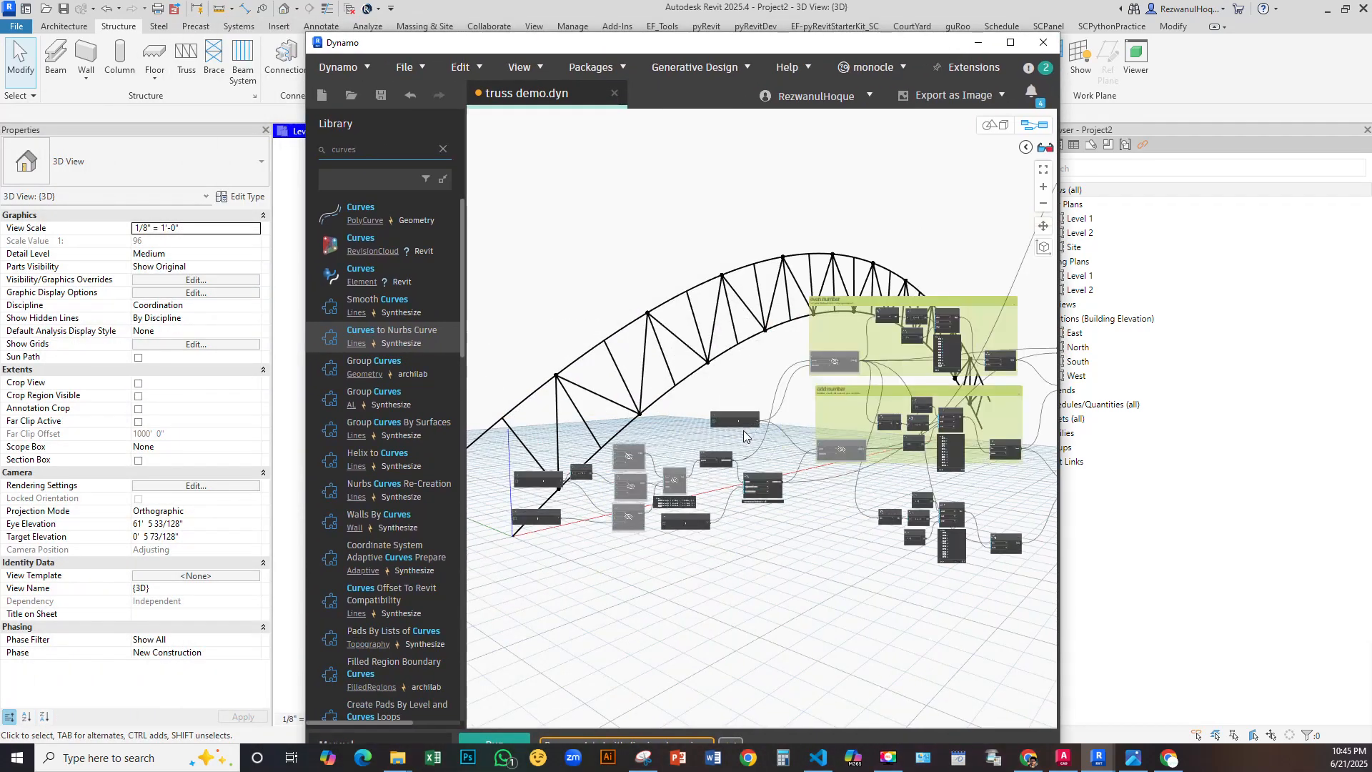
scroll(744, 431, "up", 6)
left_click(749, 518)
scroll(649, 519, "up", 3)
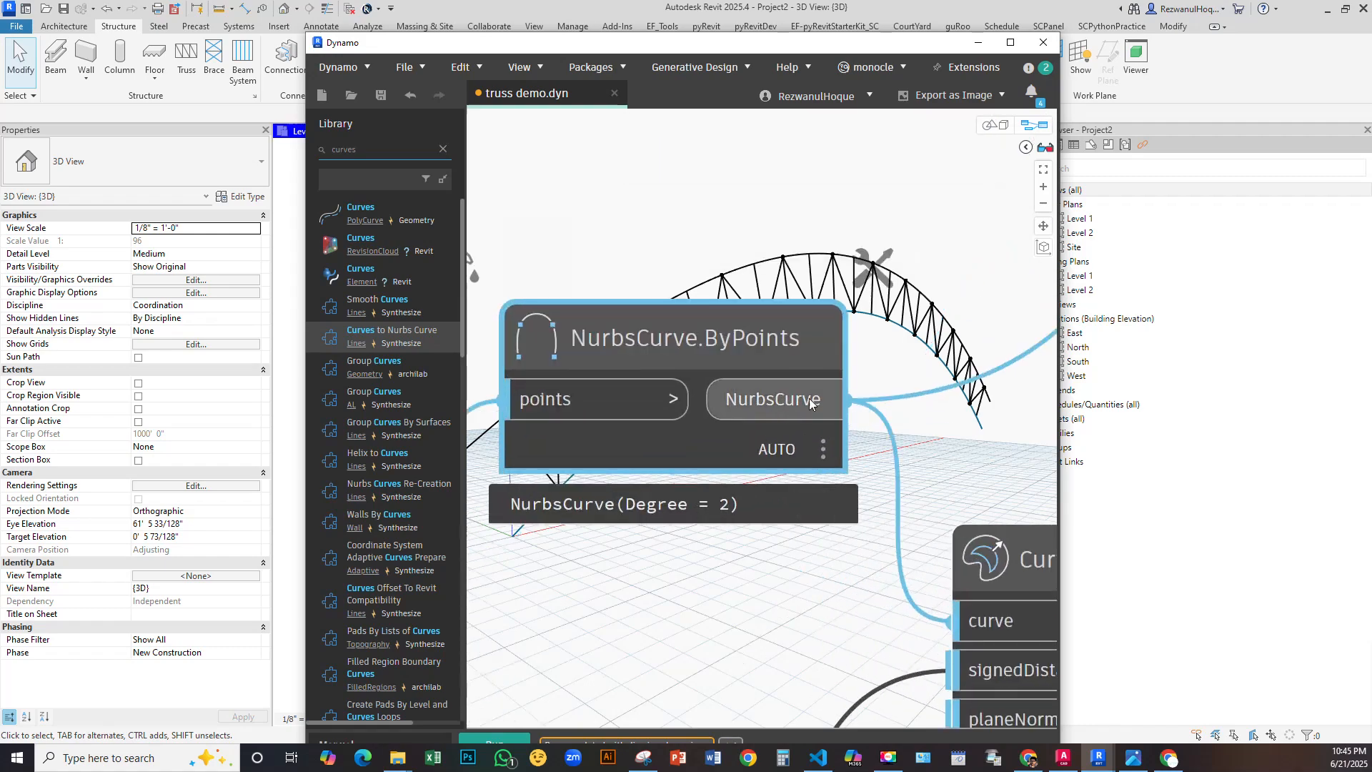
scroll(726, 398, "down", 5)
scroll(763, 386, "up", 8)
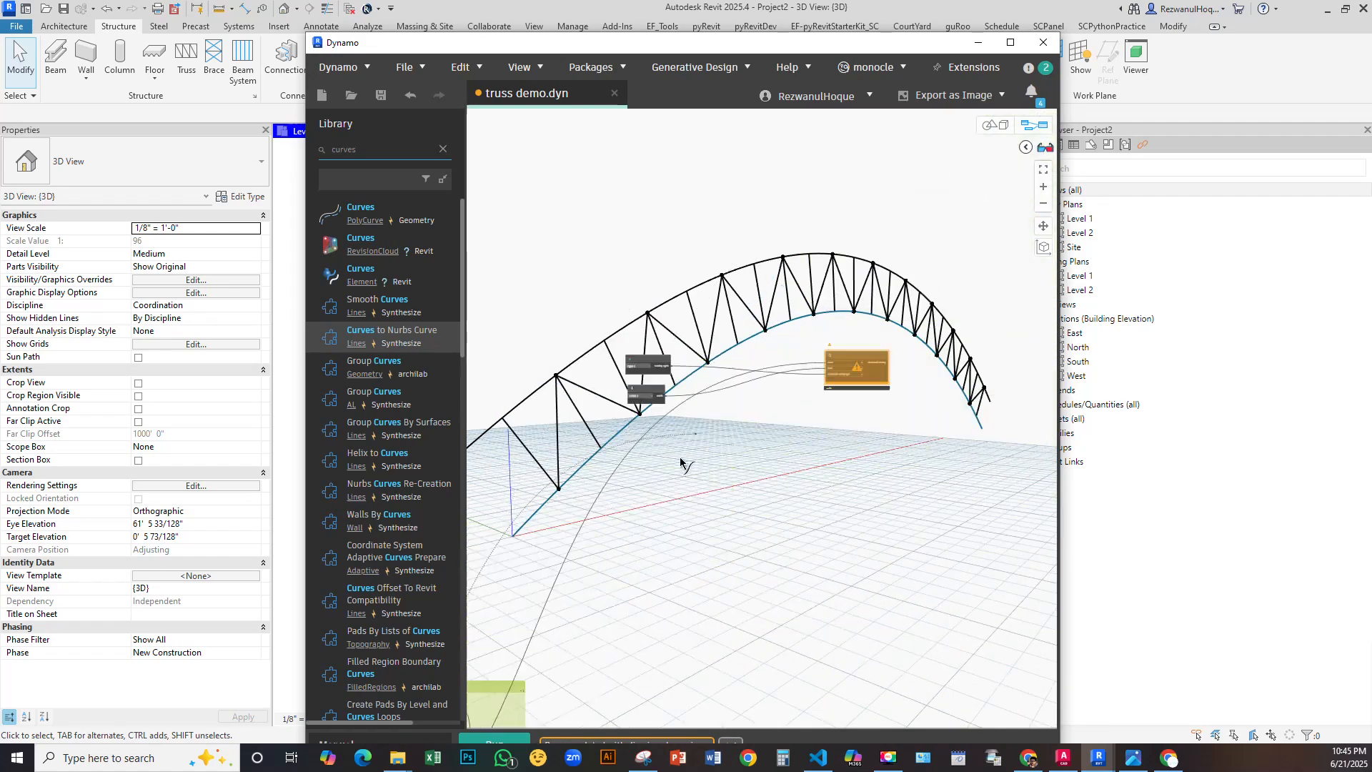
left_click(499, 743)
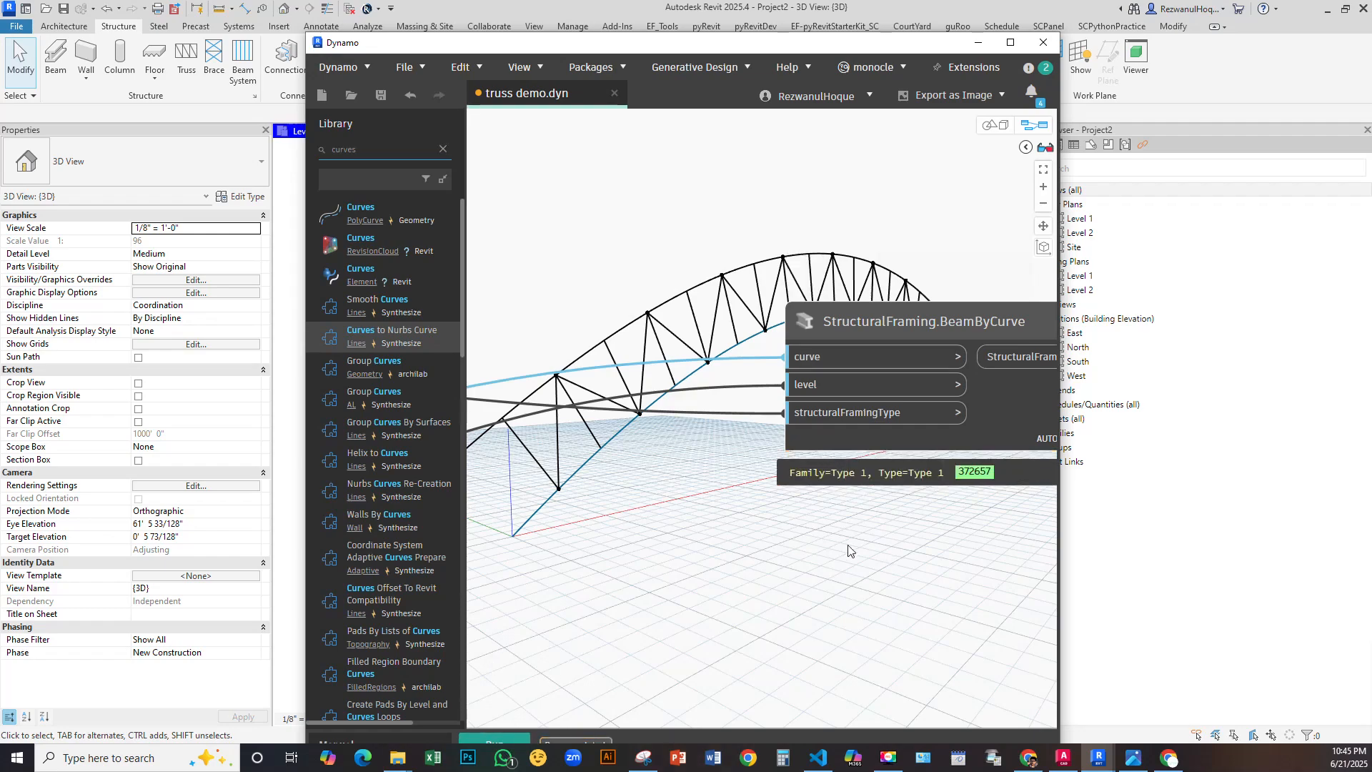
Check in the Revit 3D view the beam generated along the truss's bottom chord
middle_click_drag(887, 564, 561, 468)
left_click_drag(878, 46, 374, 118)
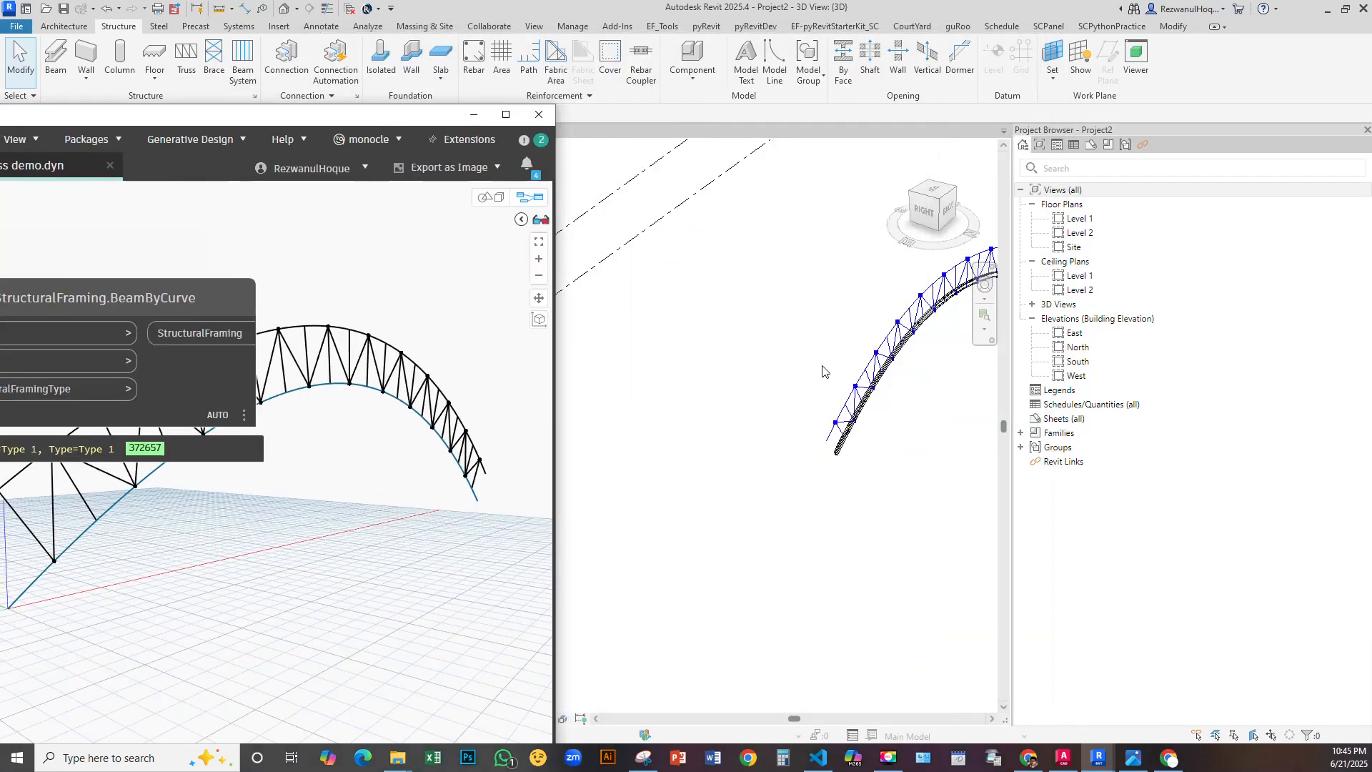
scroll(936, 482, "up", 5)
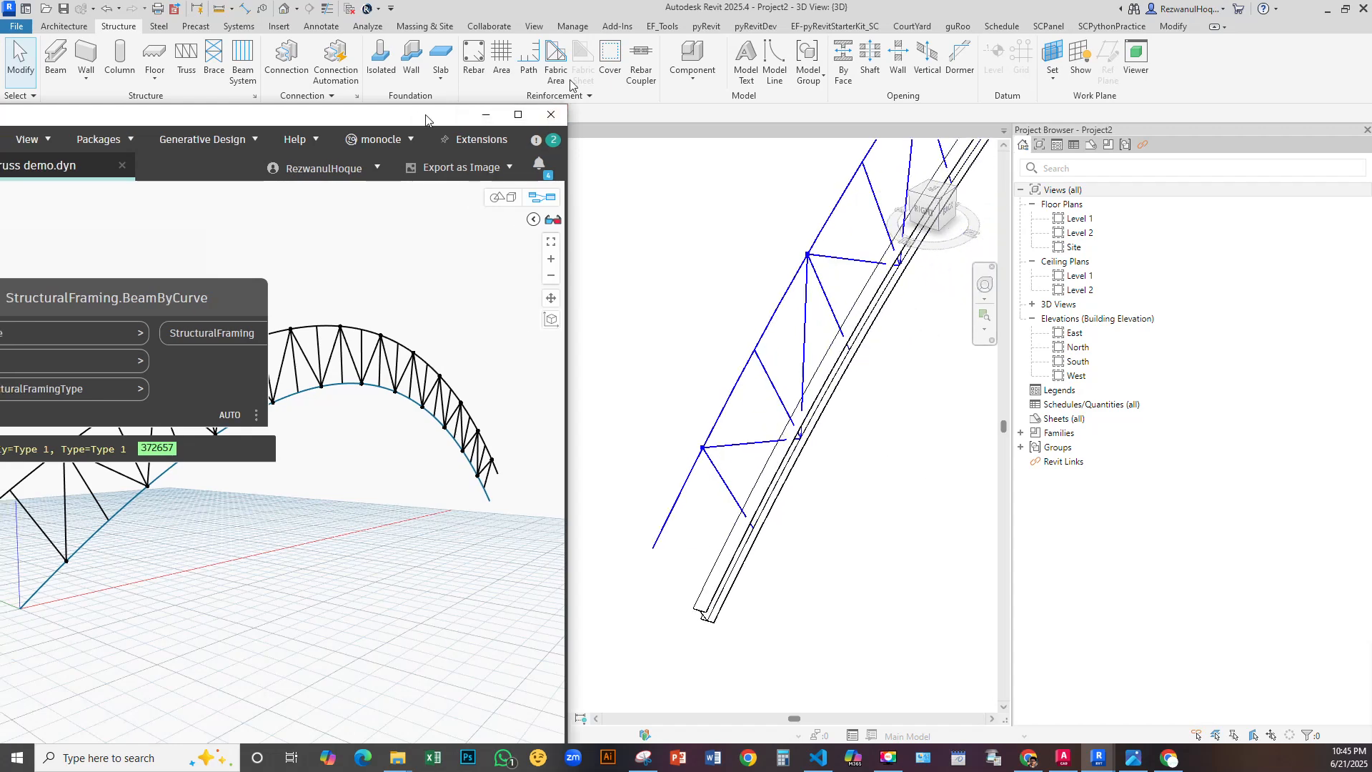
left_click_drag(441, 116, 1092, 15)
Disconnect the curve wire from the BeamByCurve node and run the graph
scroll(993, 293, "down", 6)
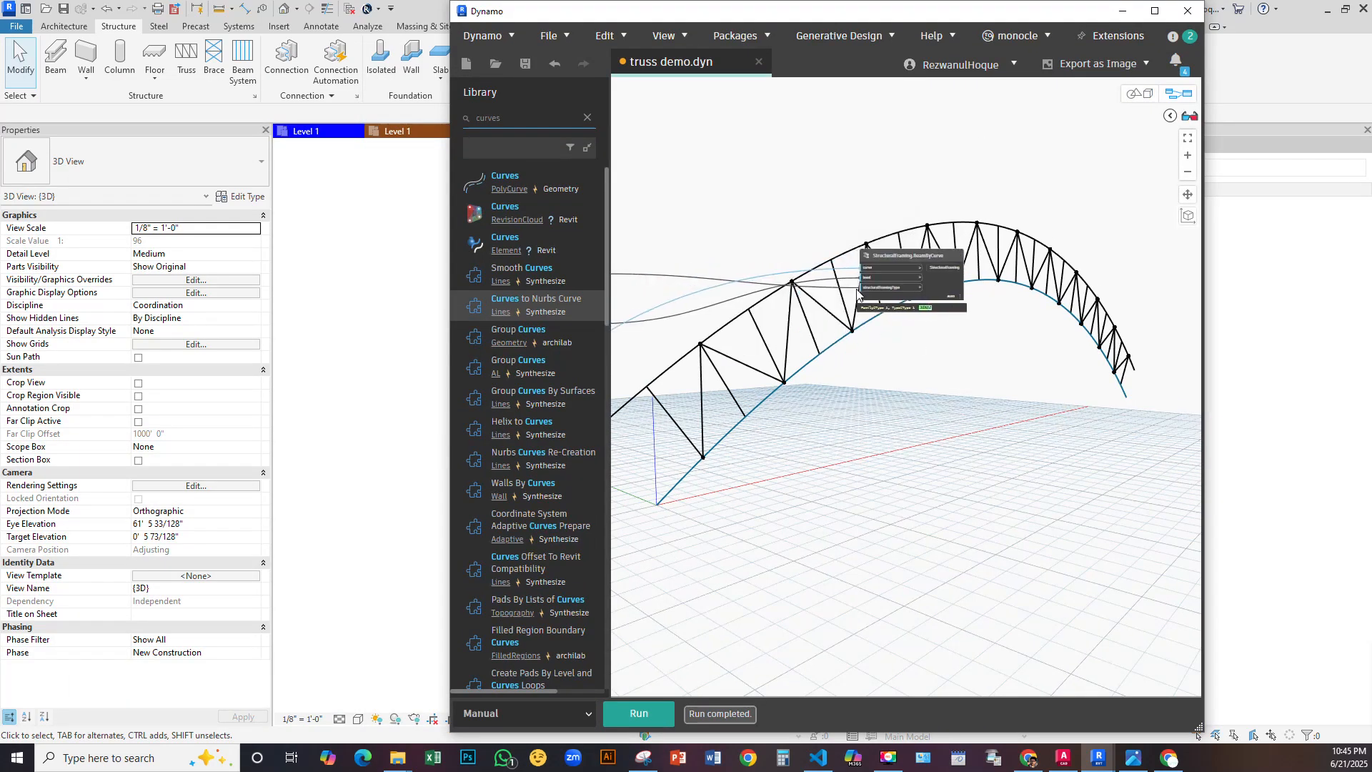
scroll(848, 276, "up", 5)
left_click(638, 720)
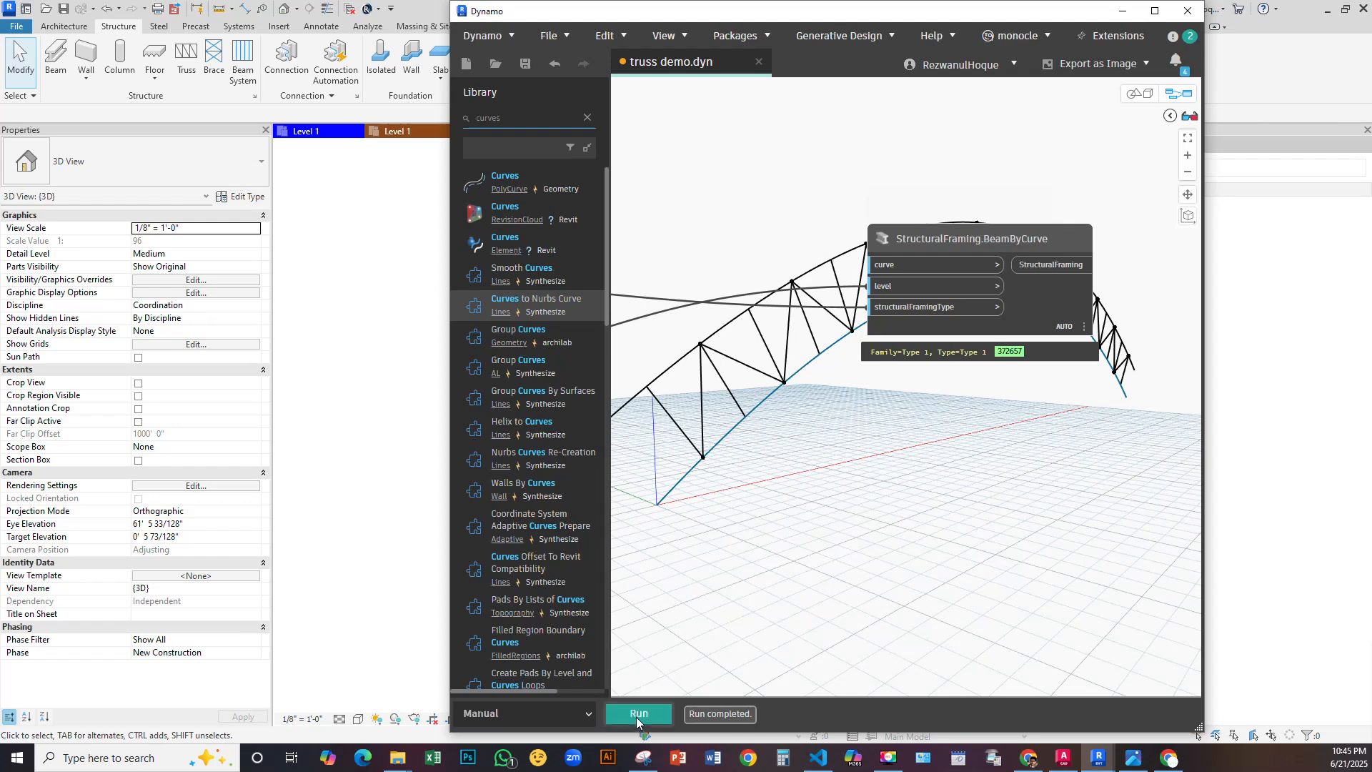
Examine the shape of the truss's top chord curve in the background preview above the node graph
scroll(903, 469, "down", 3)
middle_click_drag(795, 521, 1084, 263)
scroll(1085, 253, "down", 2)
middle_click_drag(997, 306, 1175, 131)
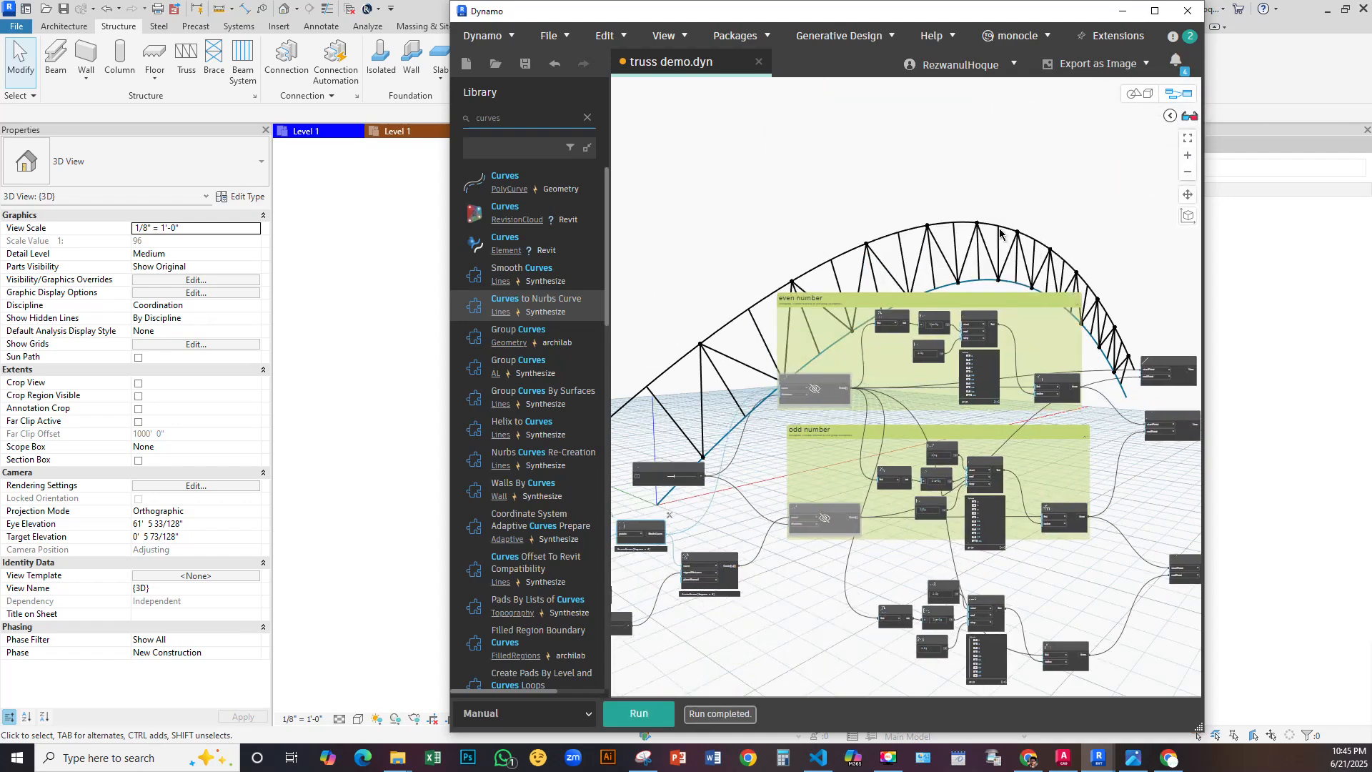
middle_click_drag(963, 302, 895, 414)
key("alt+Tab")
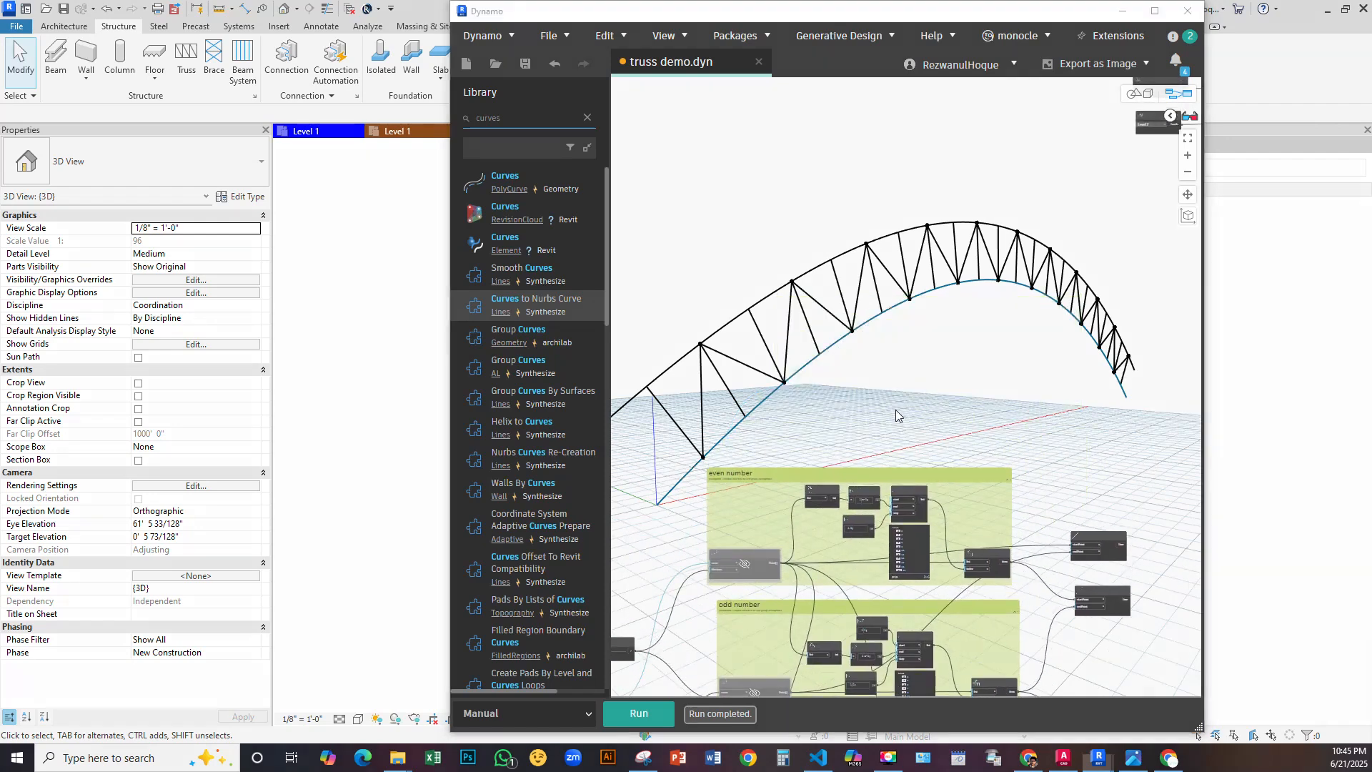
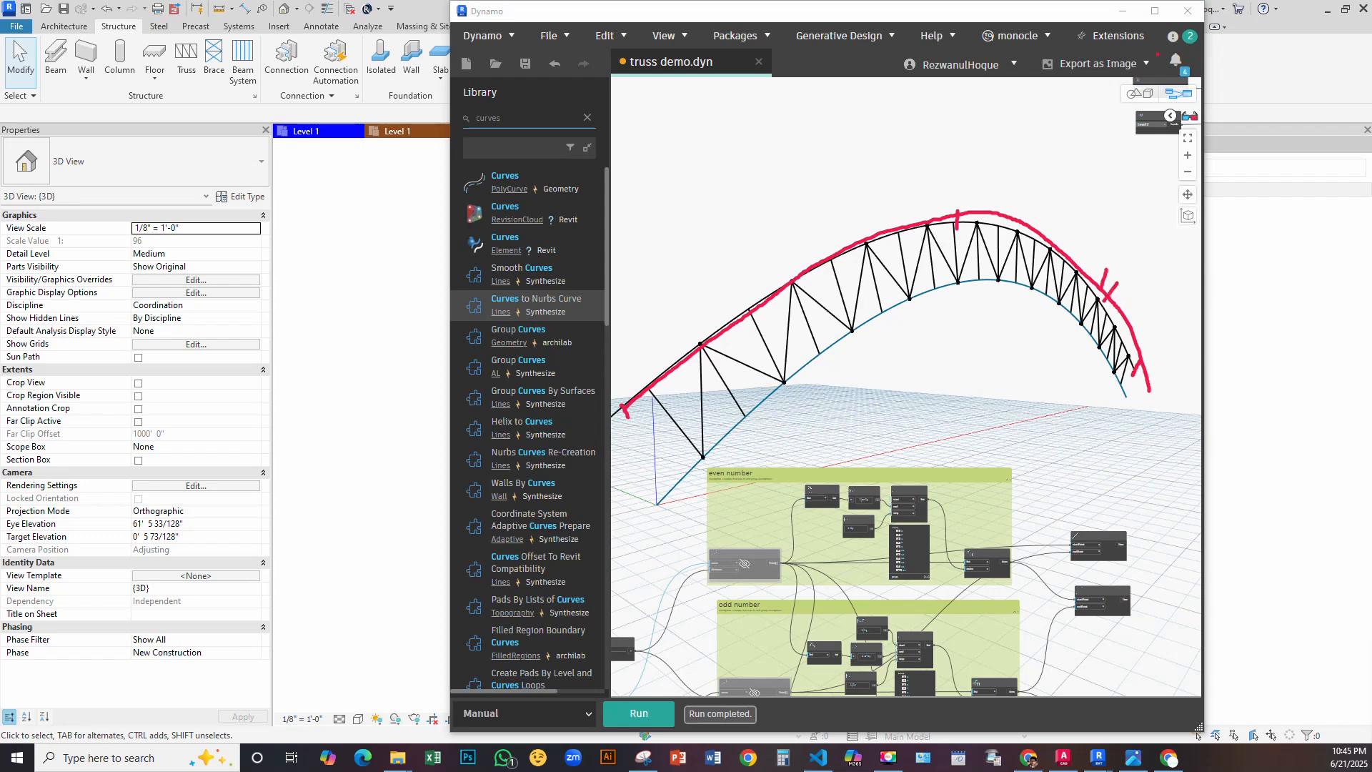
key("e")
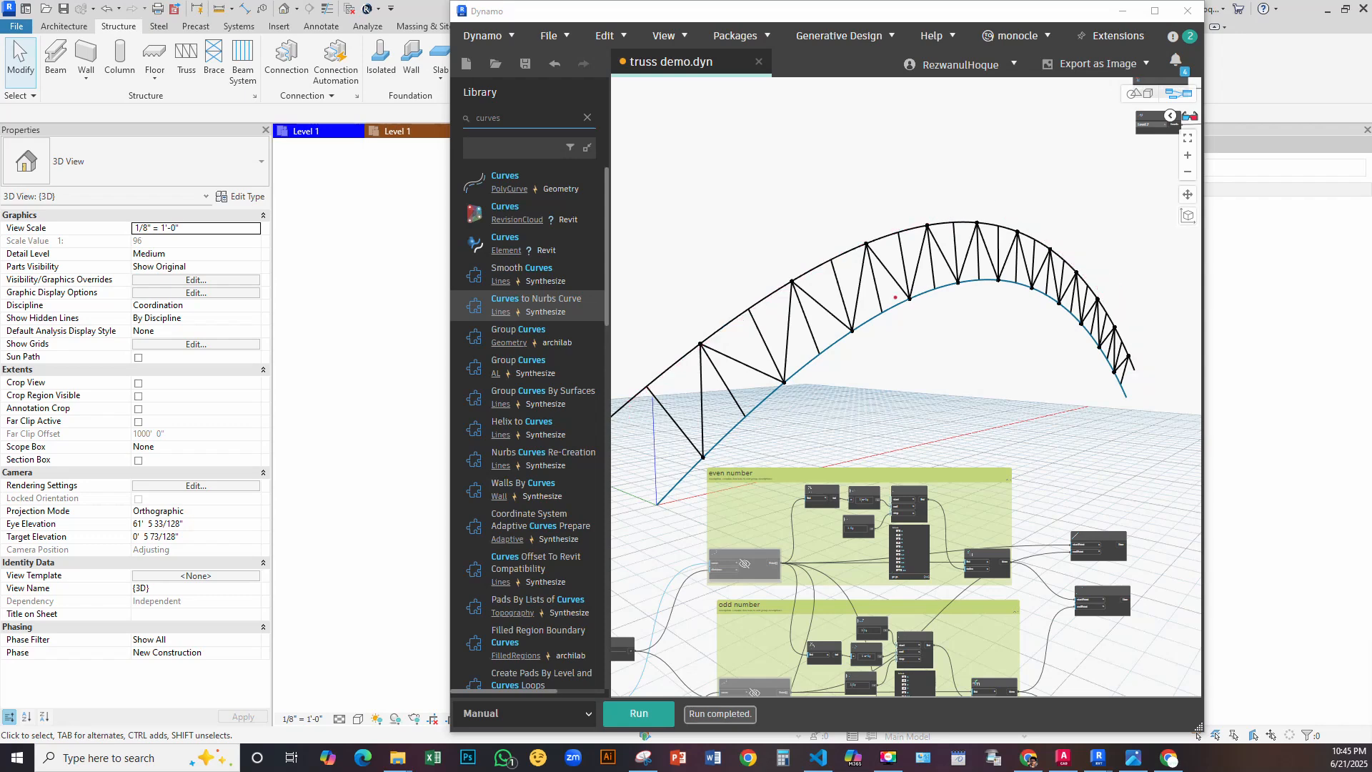
Add Curve.StartPoint and Curve.EndPoint nodes and arrange them one above the other in the empty area above the line nodes
scroll(746, 277, "down", 3)
middle_click_drag(1006, 465, 1118, 248)
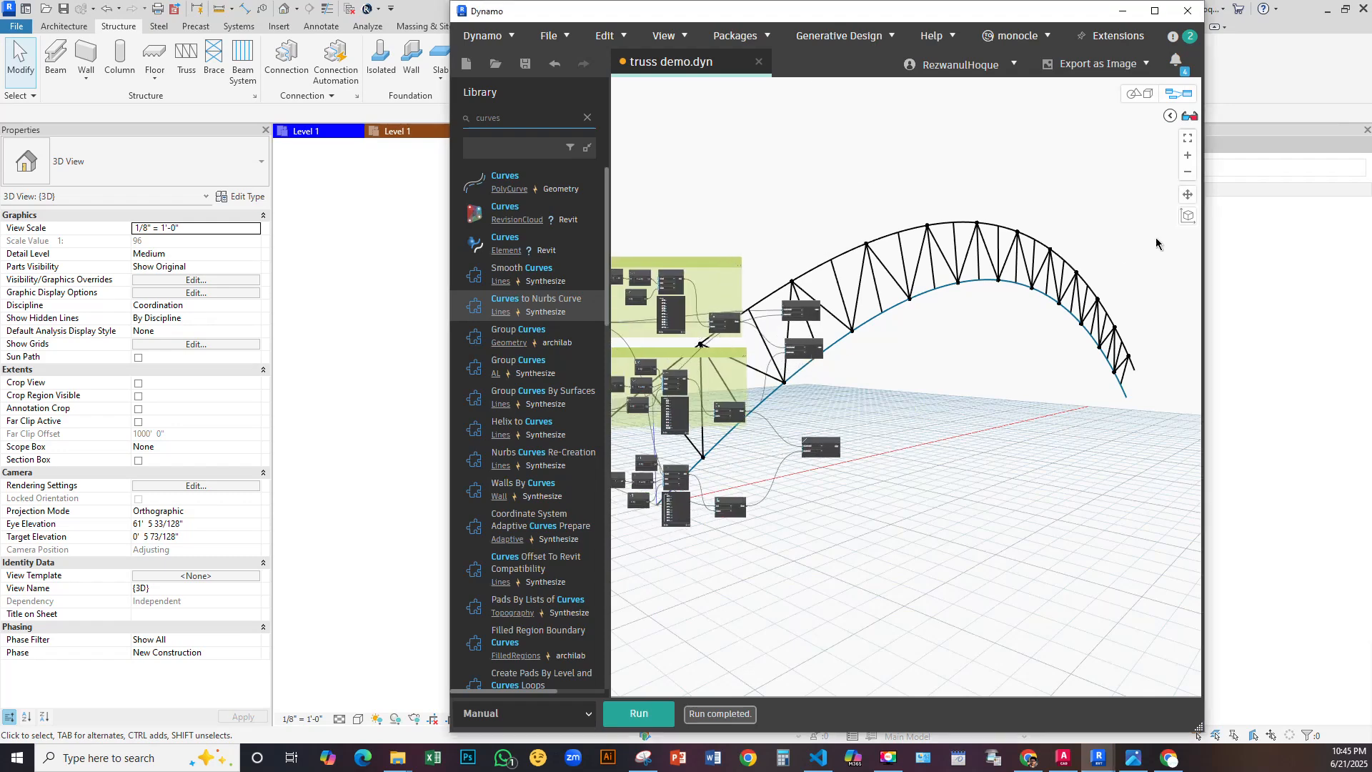
scroll(1041, 303, "up", 5)
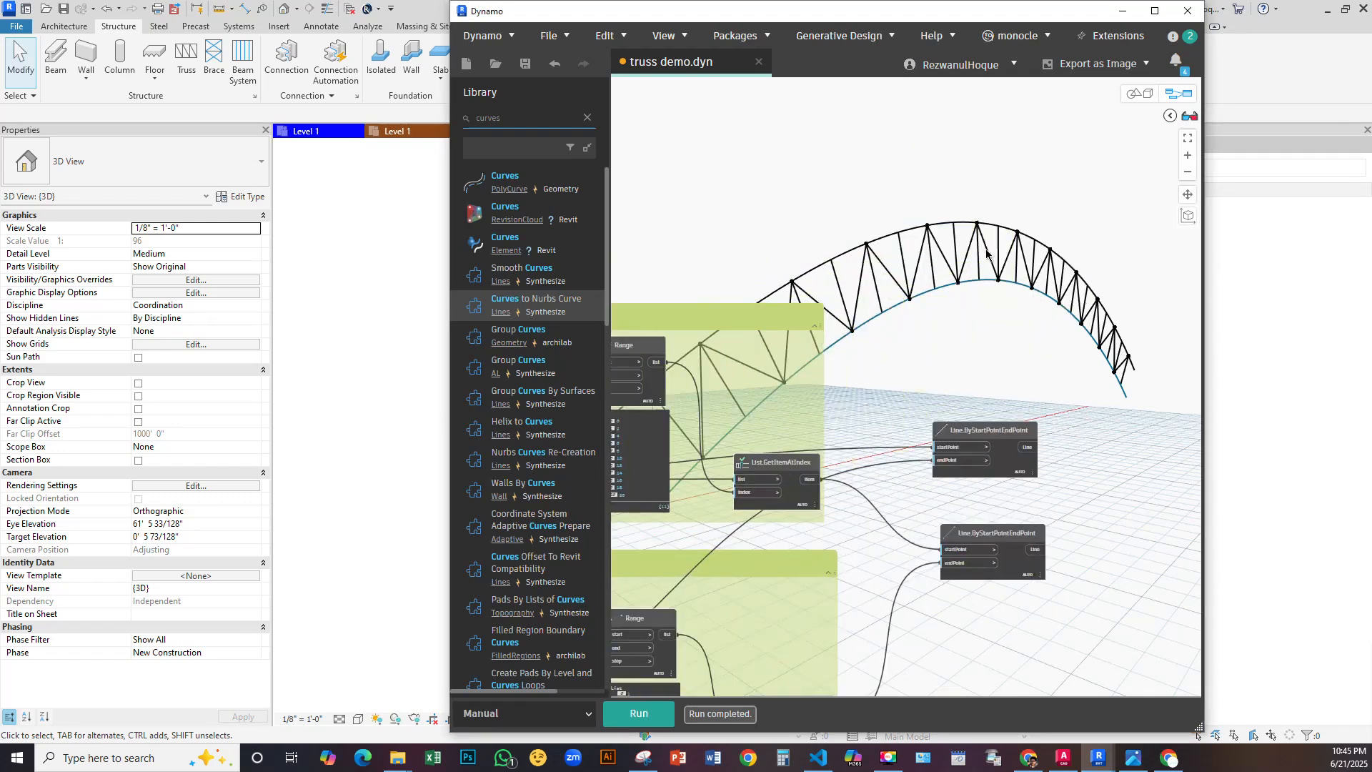
right_click(987, 254)
type("start")
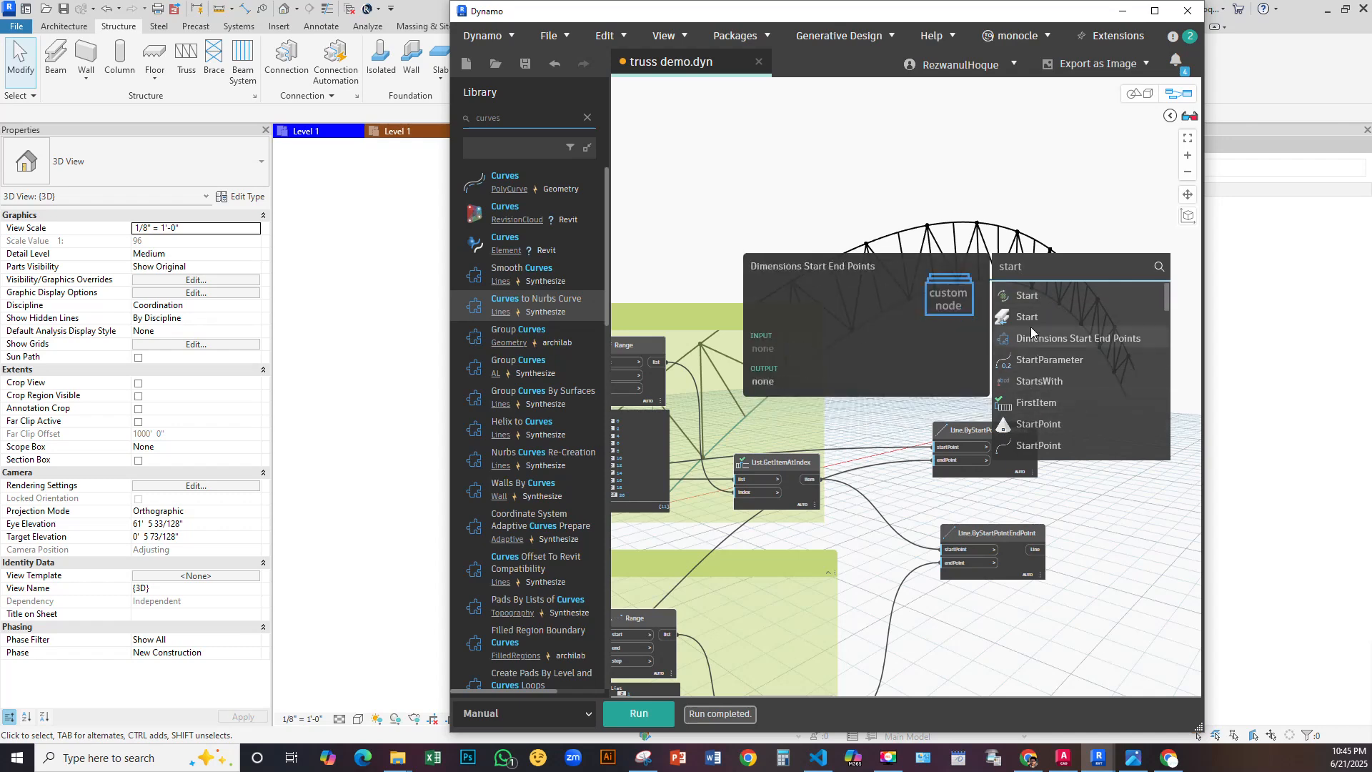
left_click(1036, 446)
right_click(949, 276)
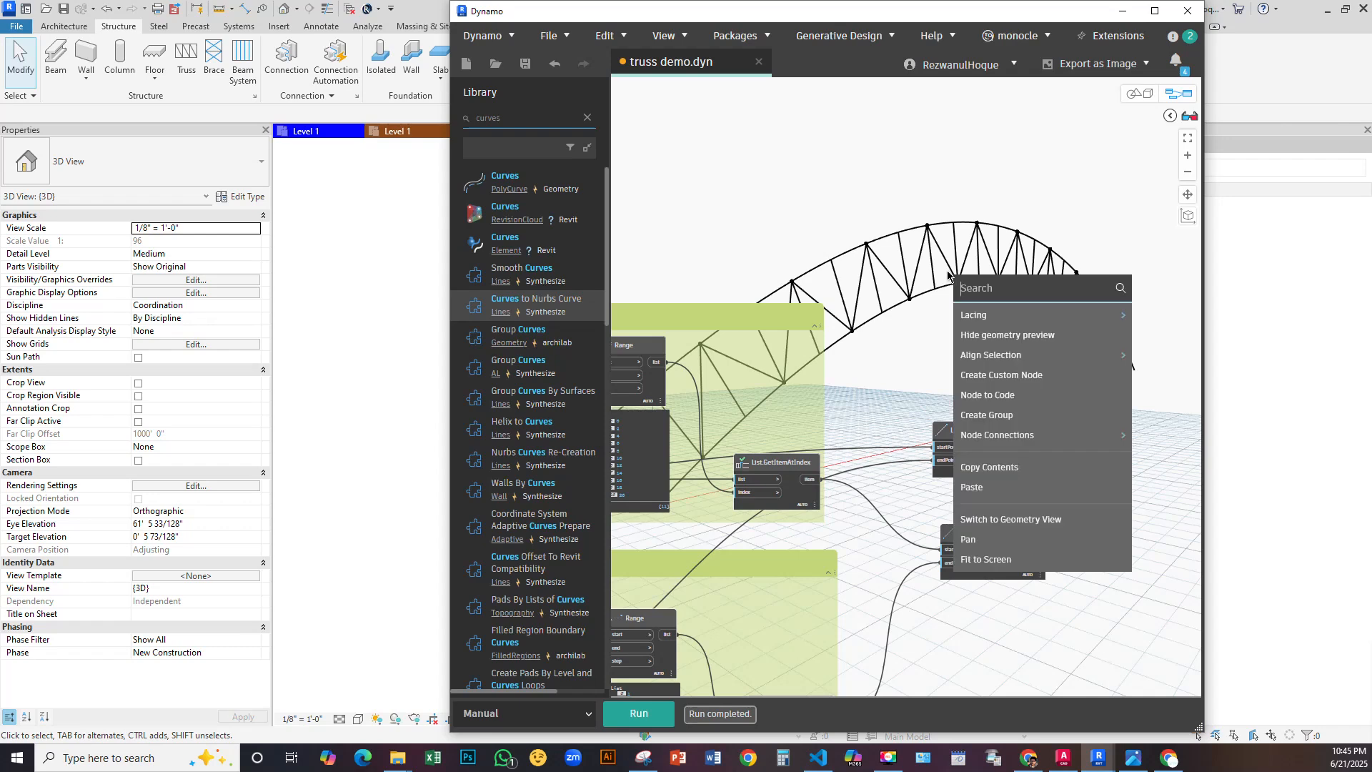
type("end")
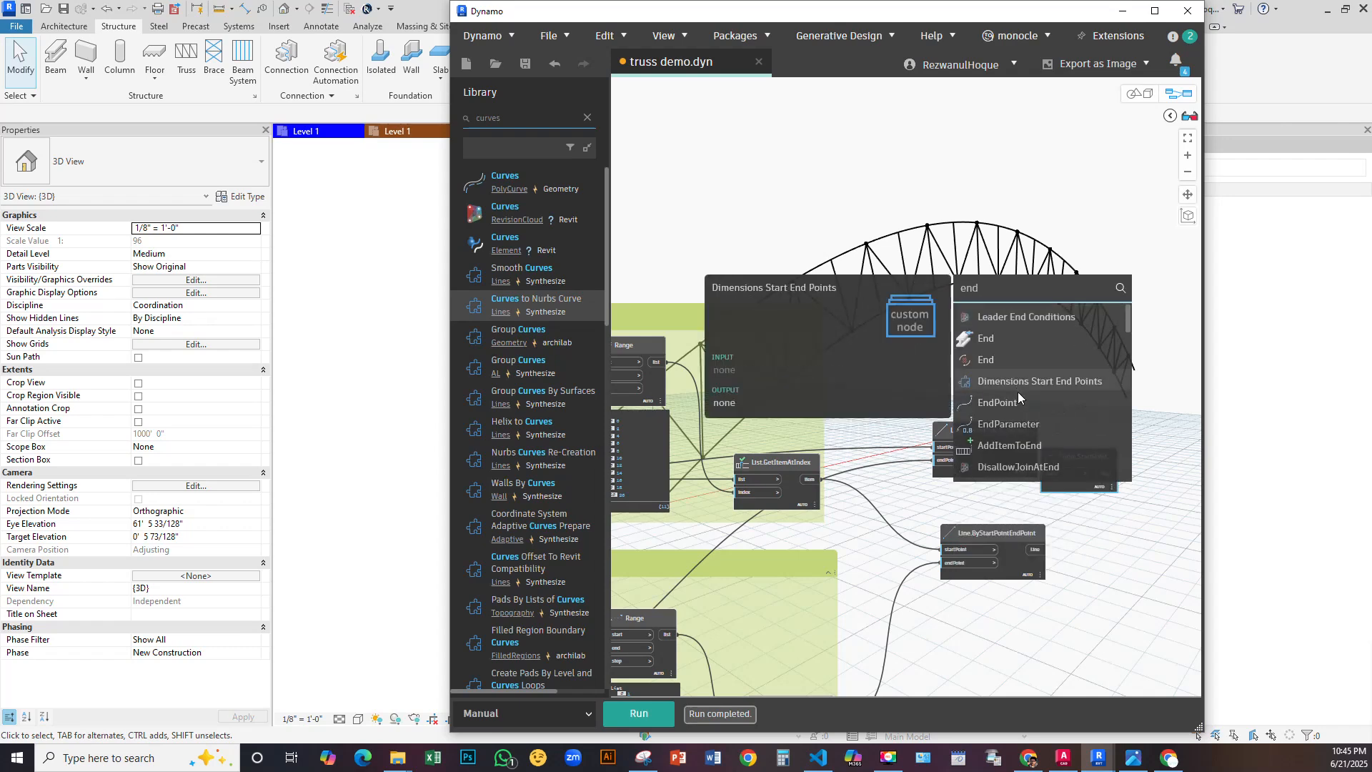
left_click(1004, 402)
left_click_drag(1042, 413, 1082, 266)
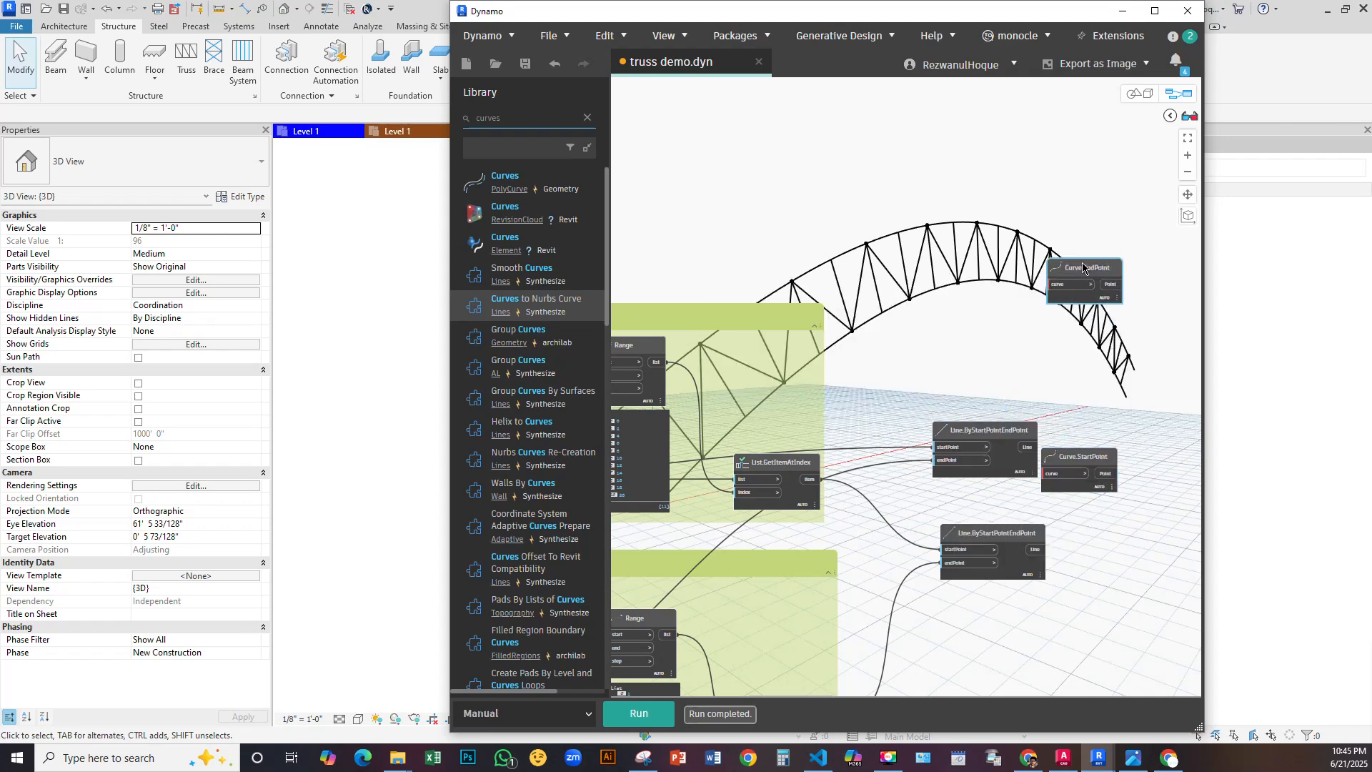
left_click_drag(1112, 463, 1114, 140)
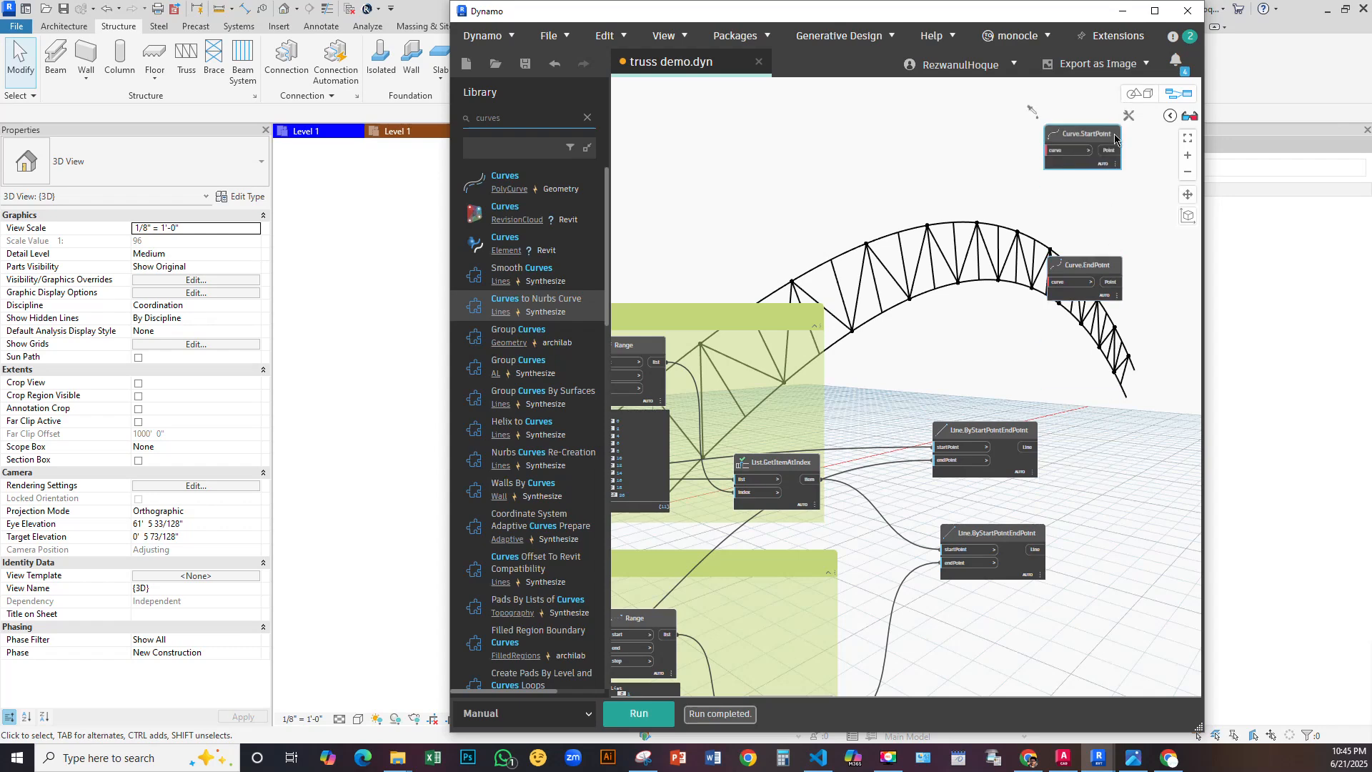
Add a Curve.PointAtParameter node between the start and end point nodes and feed its param input from a 0.5 code block
right_click(882, 181)
type("poin")
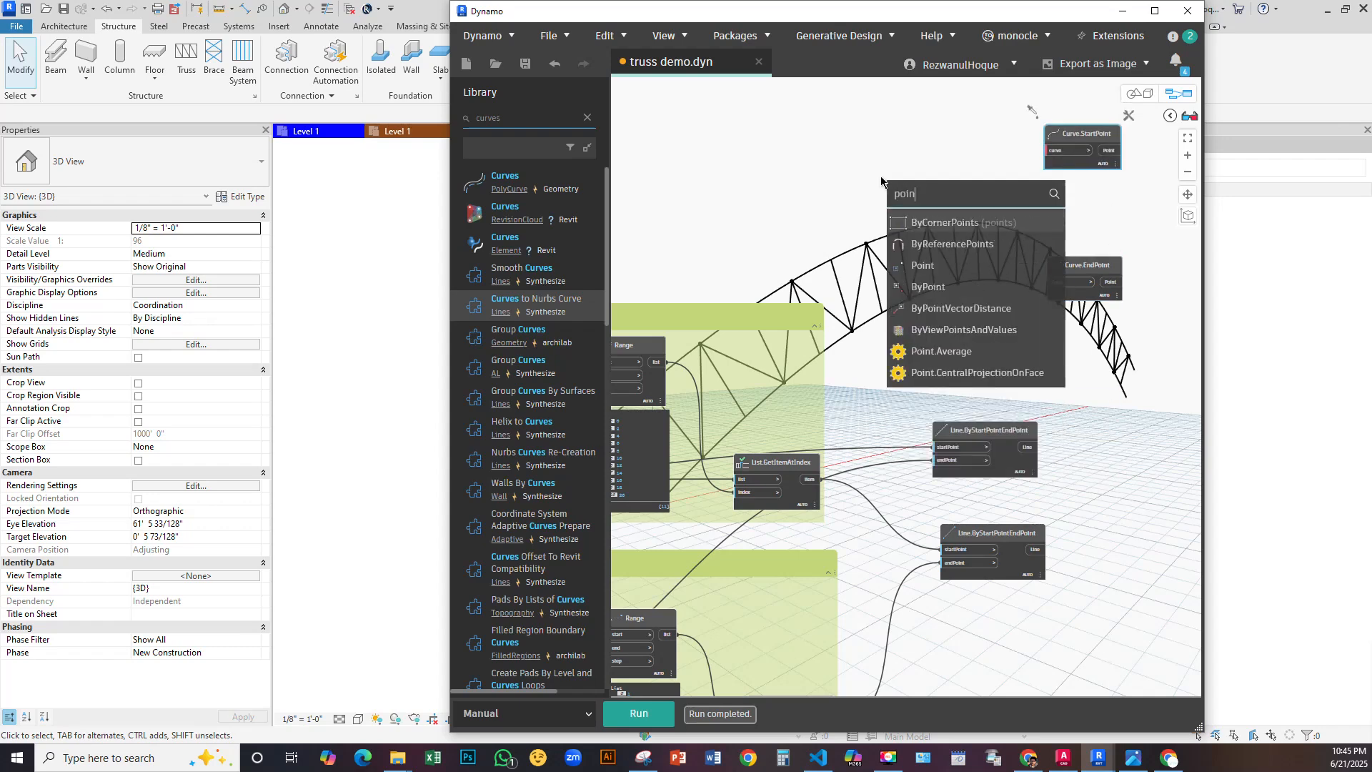
type("tat")
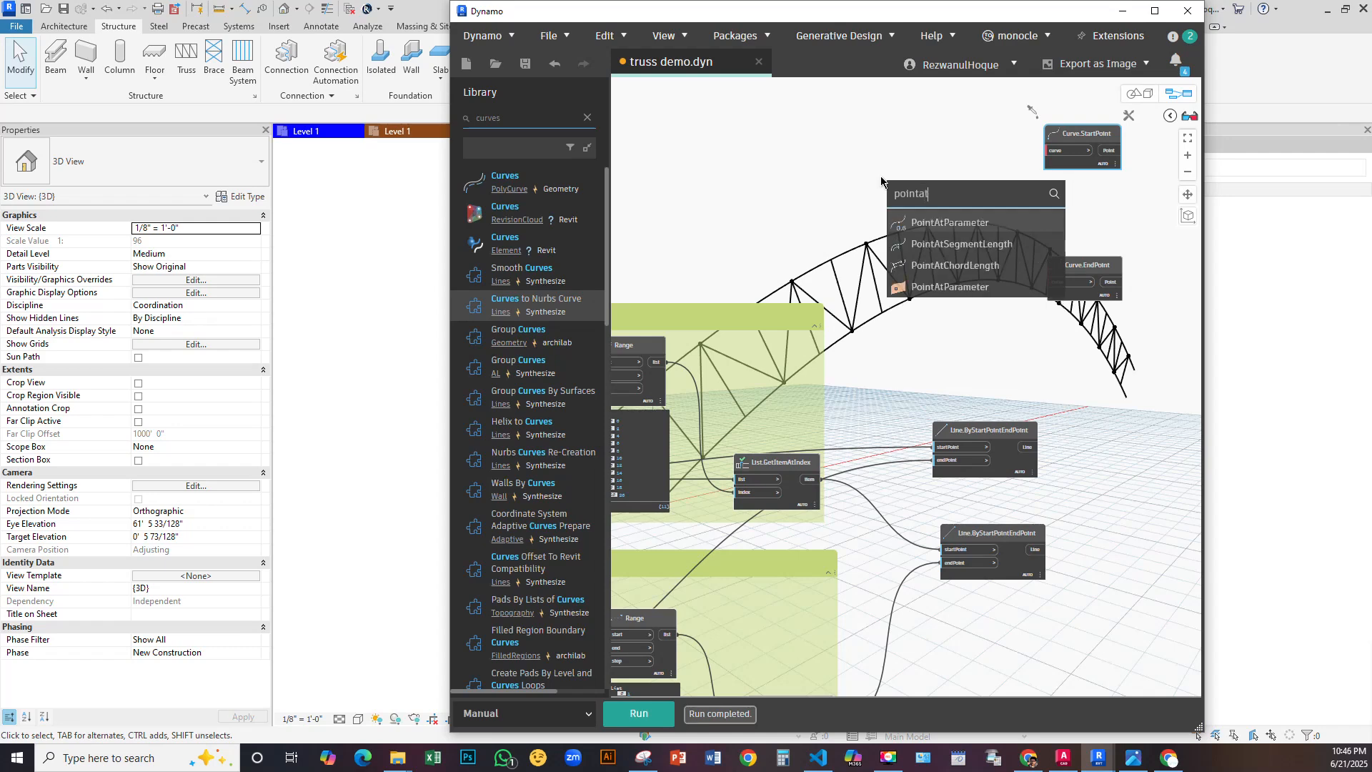
left_click(947, 227)
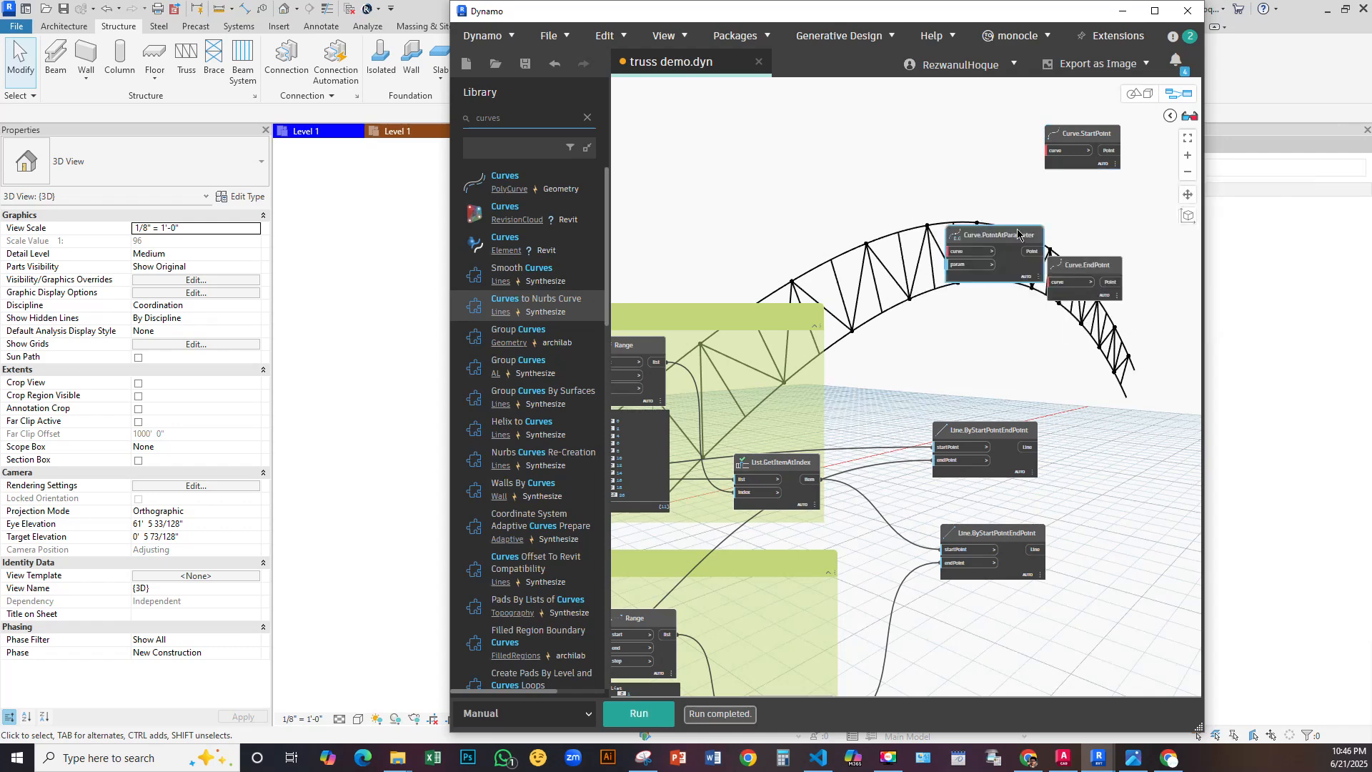
scroll(933, 242, "up", 3)
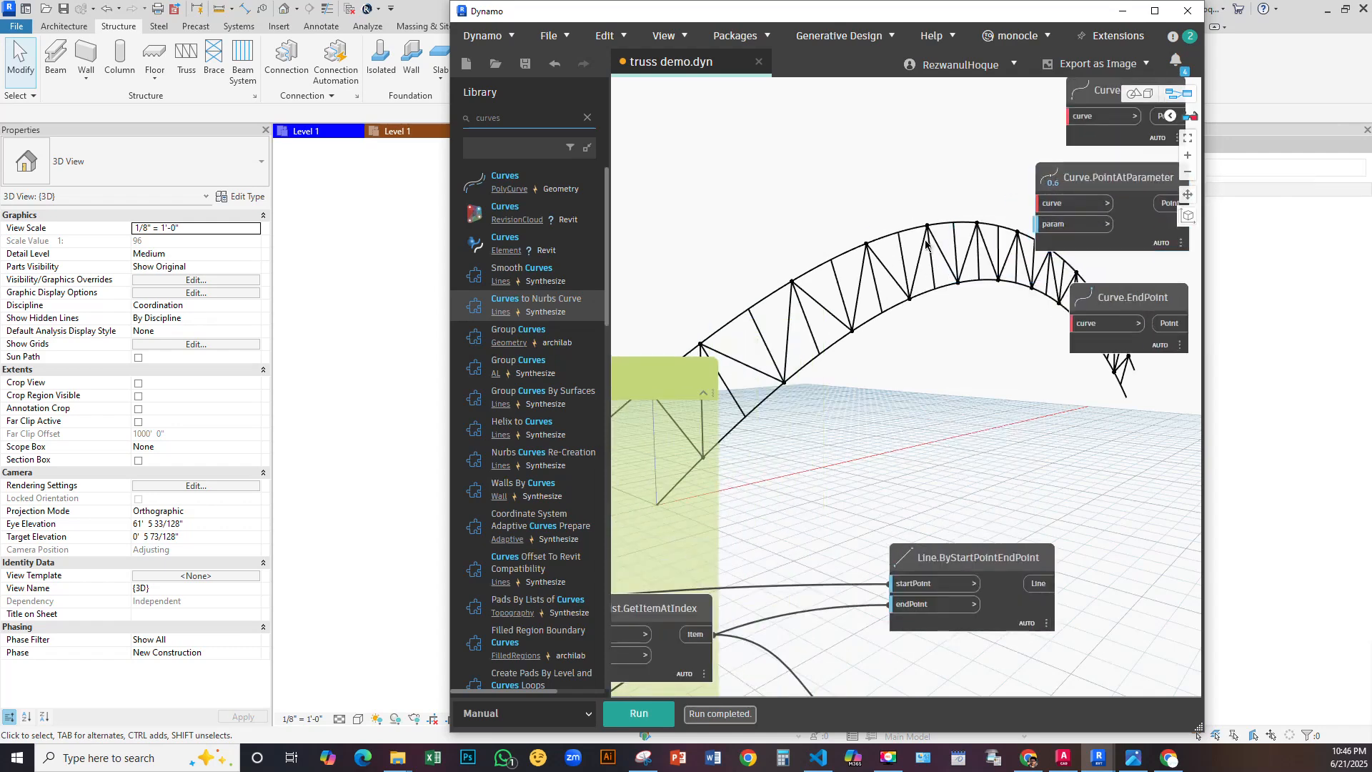
double_click(929, 272)
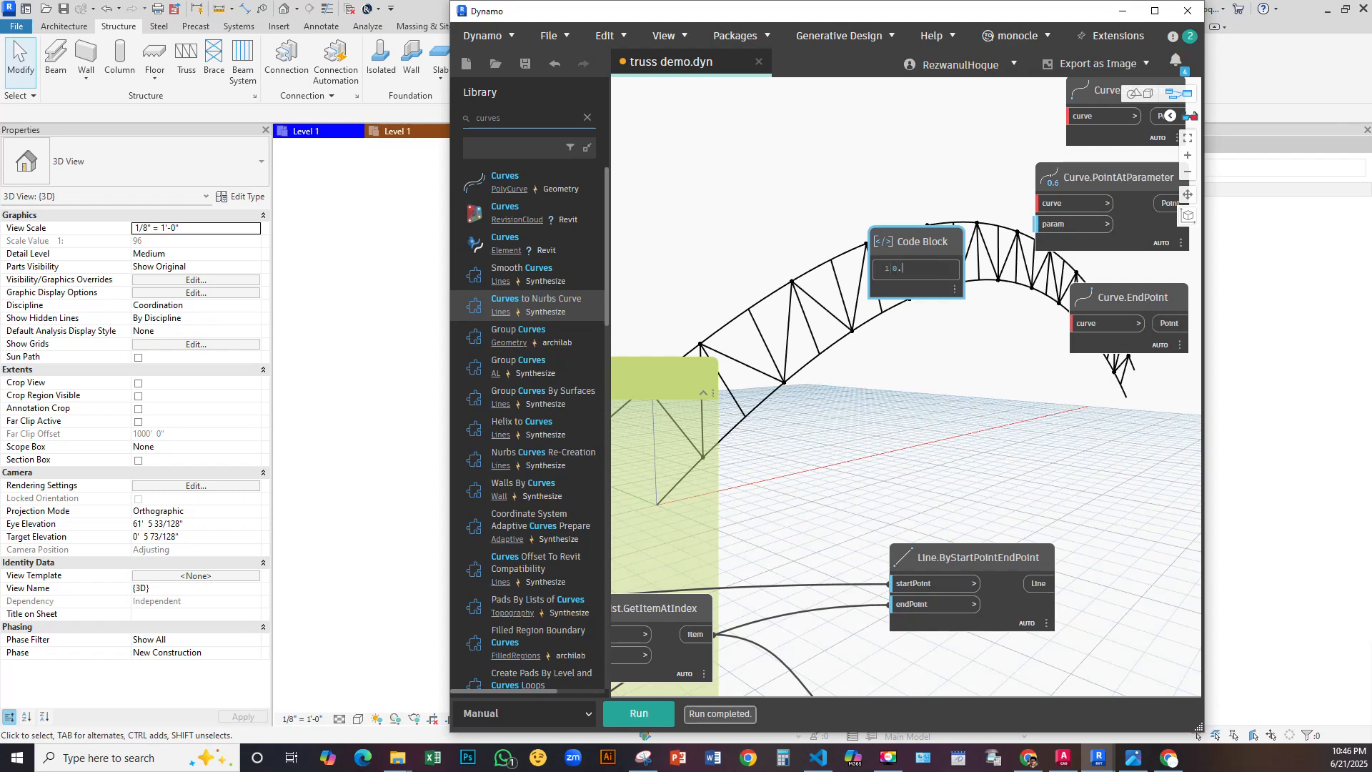
left_click(998, 344)
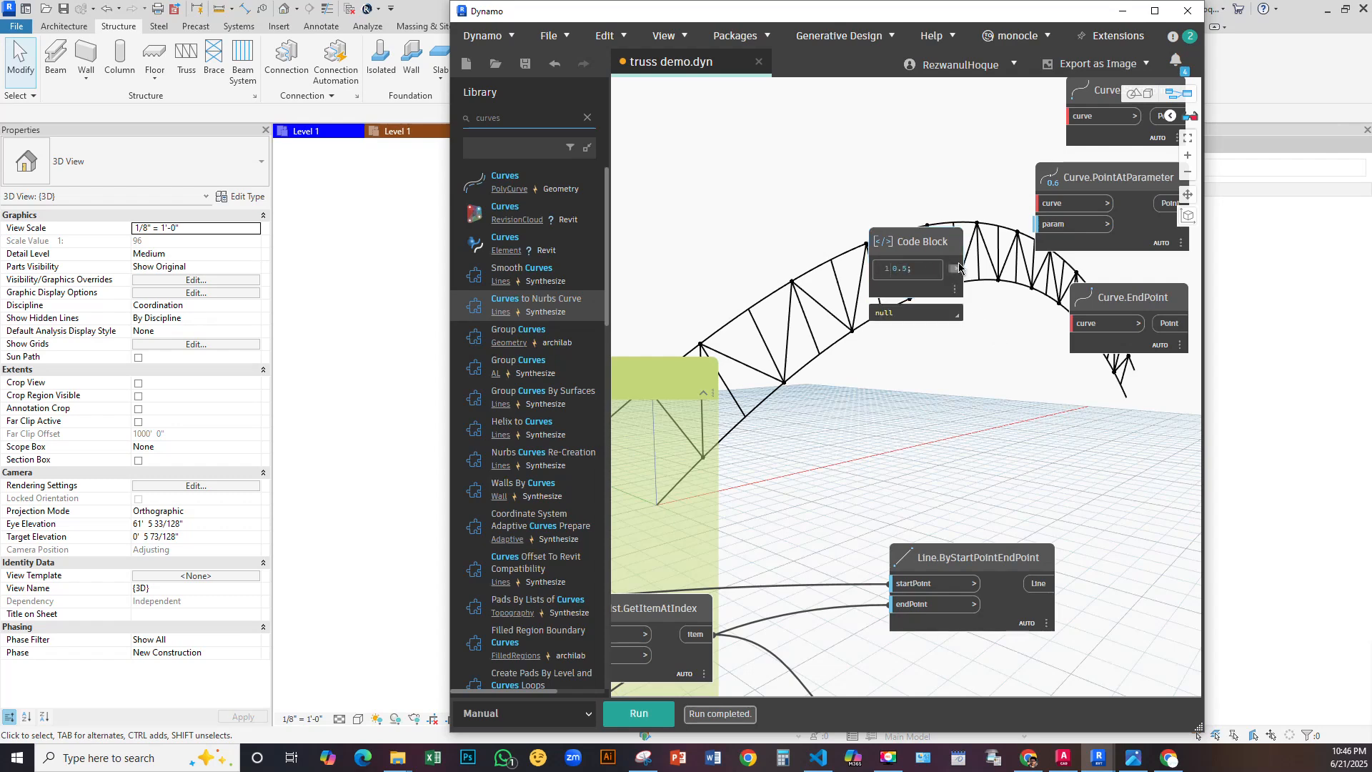
left_click_drag(957, 273, 1030, 228)
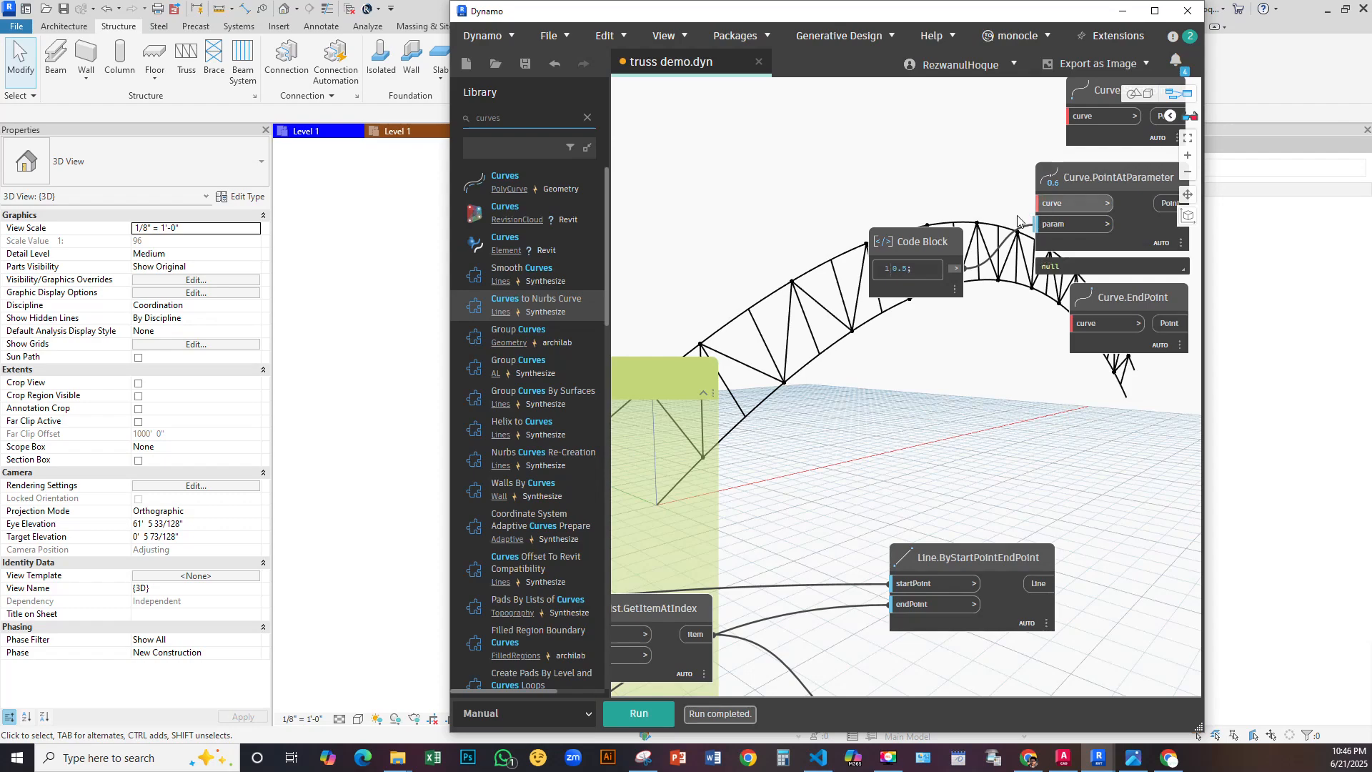
Feed the Curve.OffsetMany output into the curve inputs of the Curve.StartPoint, Curve.PointAtParameter and Curve.EndPoint nodes
scroll(833, 407, "down", 6)
scroll(834, 408, "up", 5)
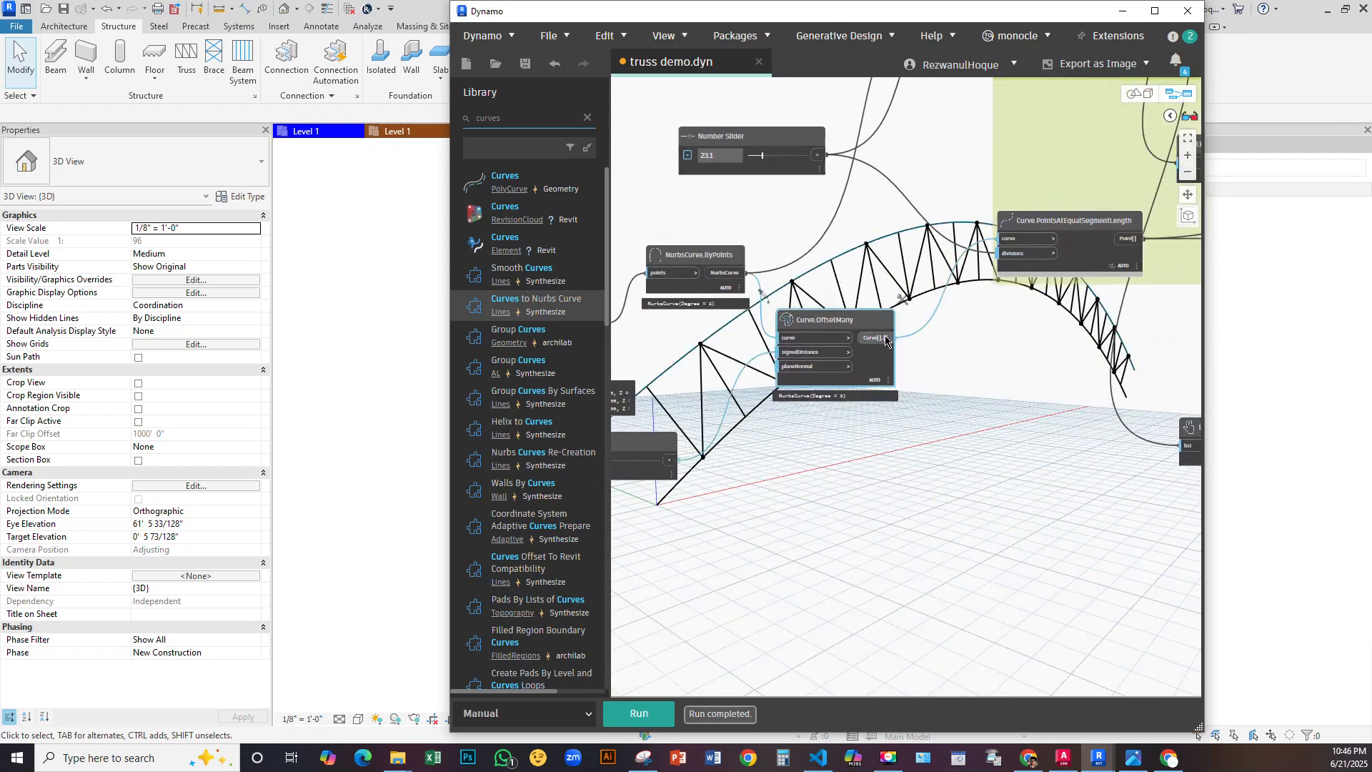
scroll(791, 366, "down", 5)
scroll(791, 366, "up", 6)
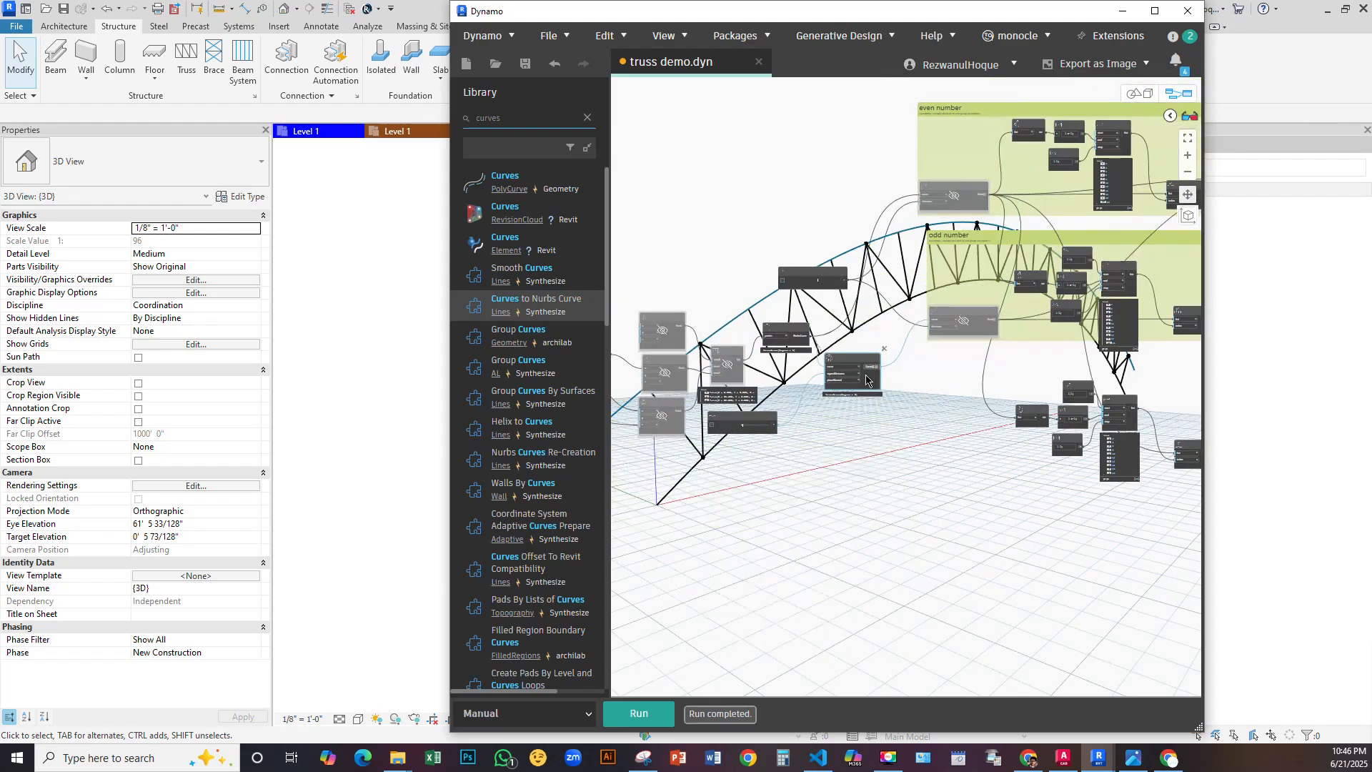
scroll(884, 307, "down", 6)
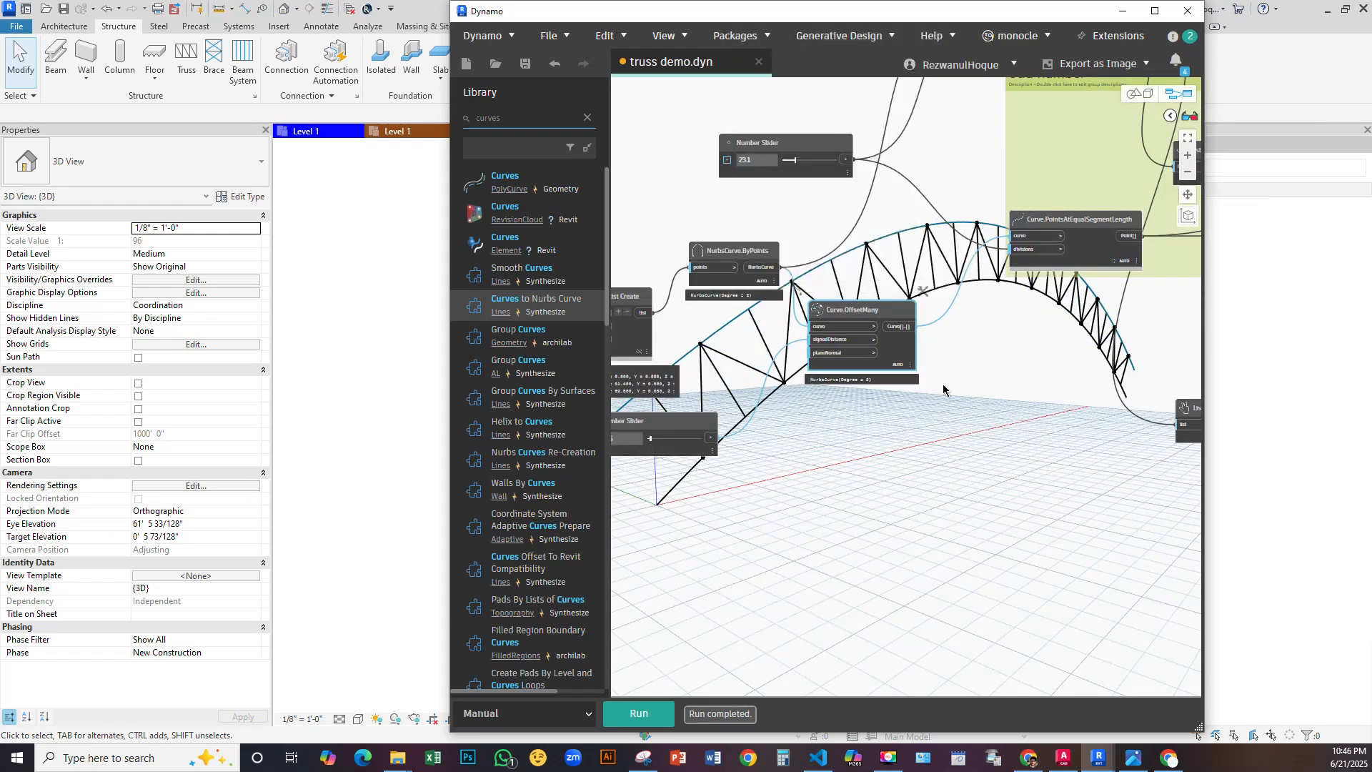
scroll(999, 247, "up", 6)
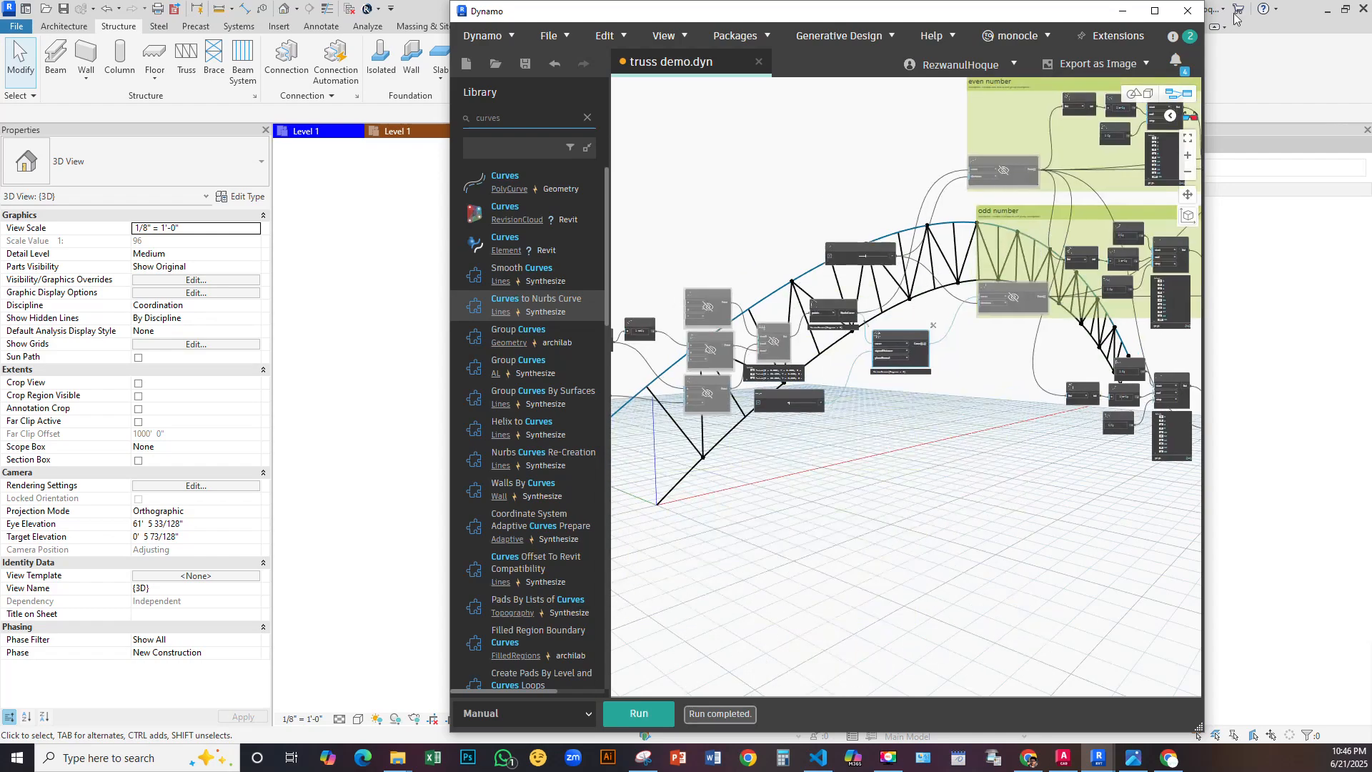
left_click(886, 335)
scroll(698, 470, "down", 6)
middle_click_drag(698, 470, 521, 558)
middle_click_drag(937, 279, 536, 482)
scroll(949, 98, "up", 5)
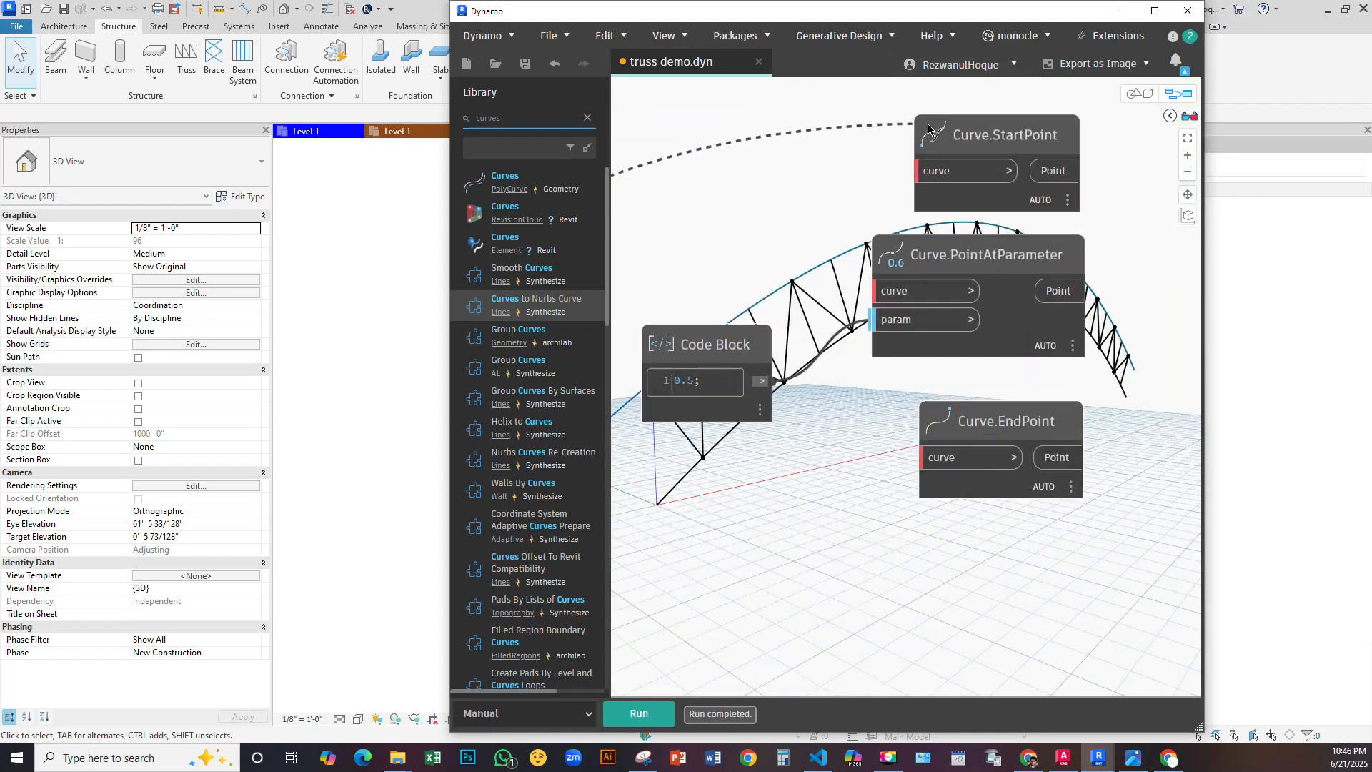
left_click(922, 172)
left_click(890, 284)
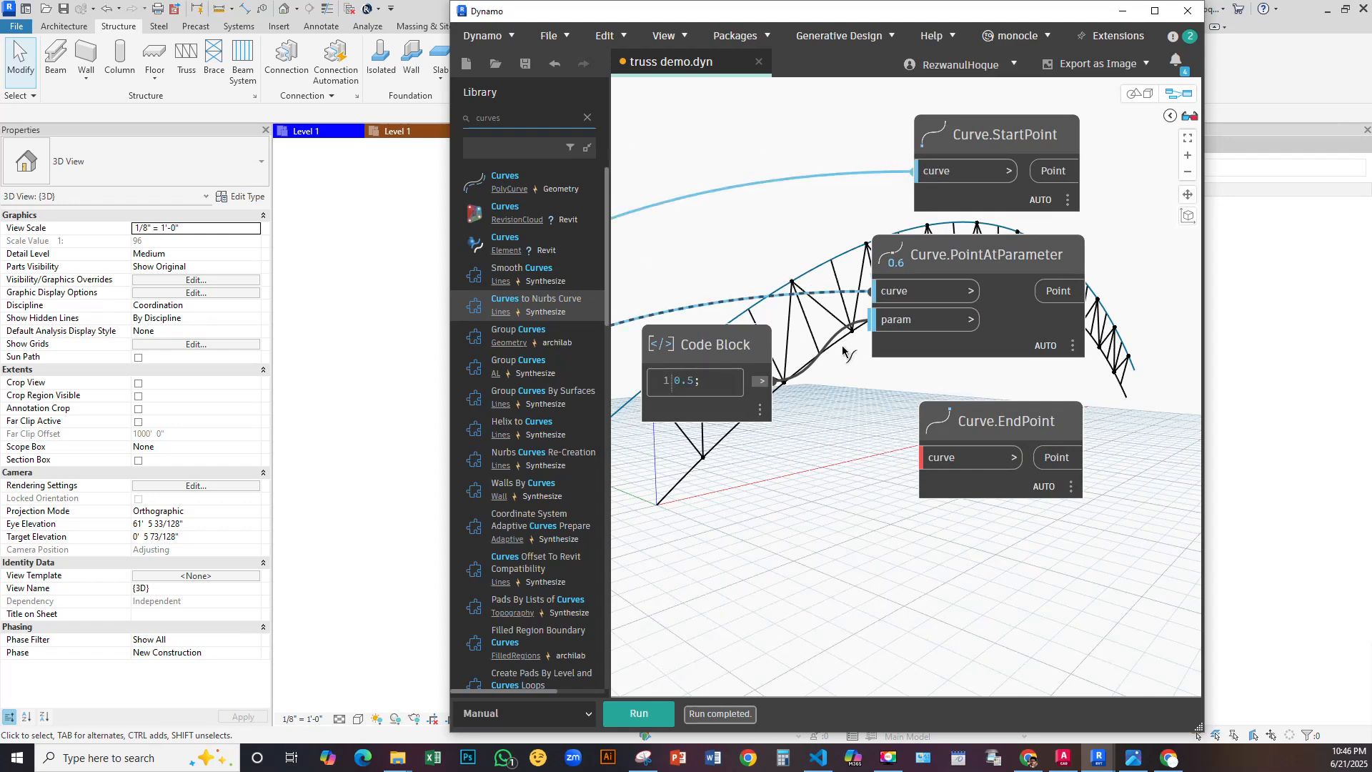
left_click(932, 460, "shift")
scroll(829, 399, "down", 6)
key("Escape")
key("Escape")
Add a List Create node beside the three point nodes and expand it to three inputs
right_click(943, 351)
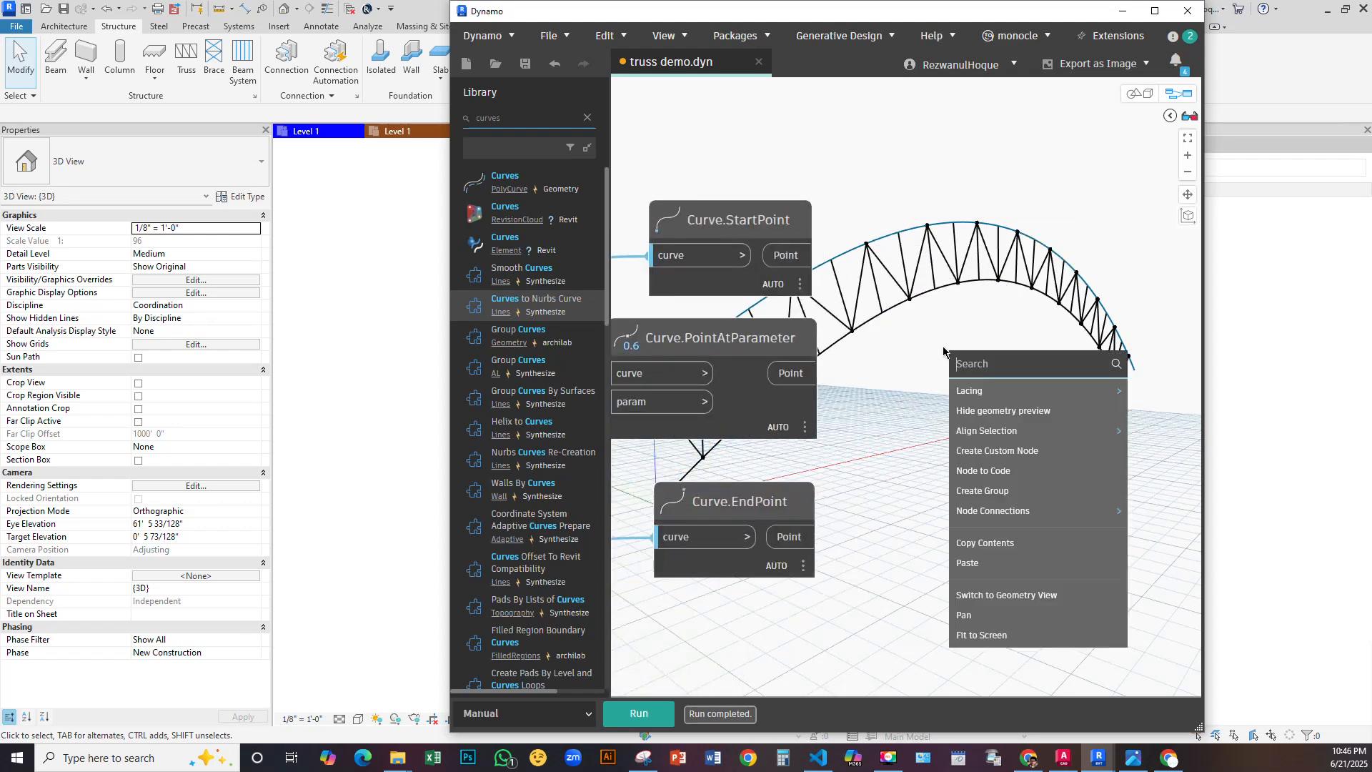
type("list")
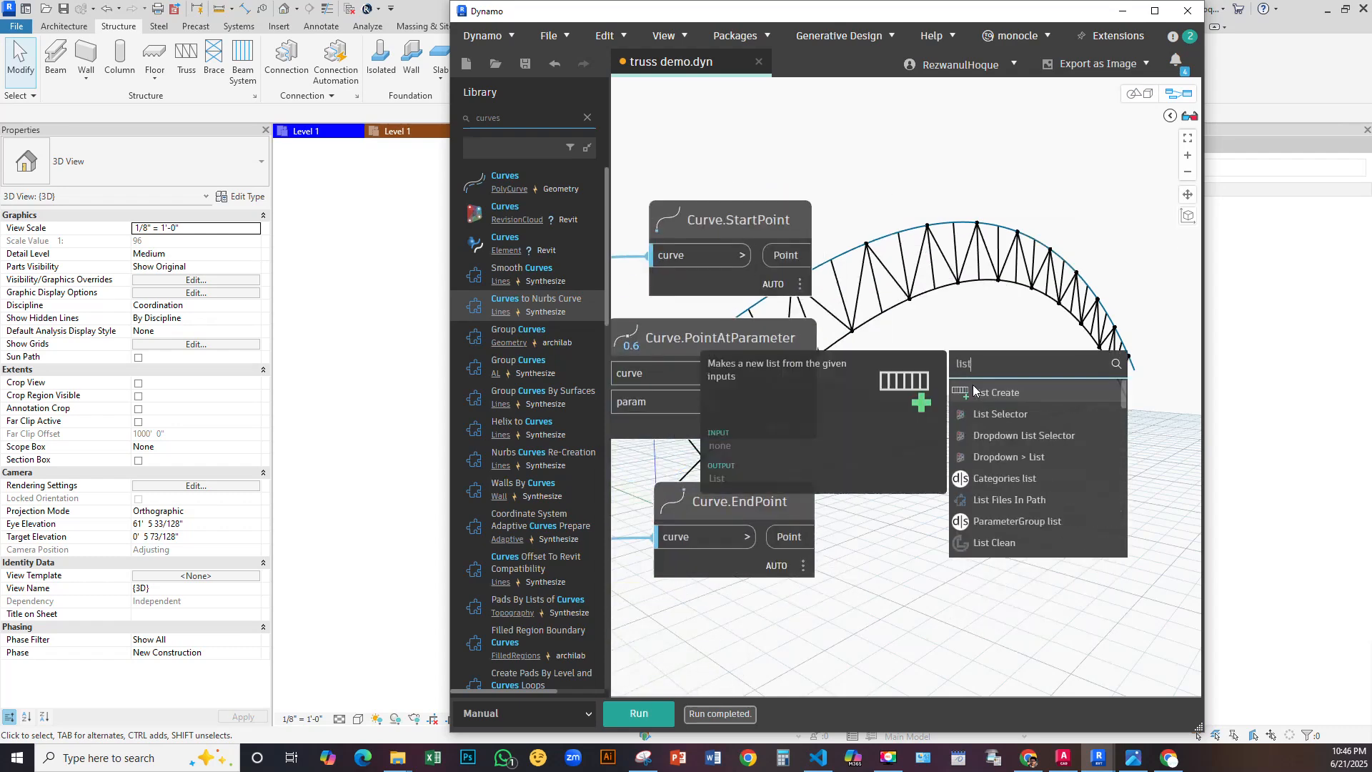
left_click(975, 392)
left_click_drag(999, 404, 957, 250)
left_click(988, 272)
left_click(988, 272)
Wire the start, parameter and end points into item0, item1 and item2 of the List Create node
left_click(811, 255)
left_click(933, 274)
left_click(934, 301)
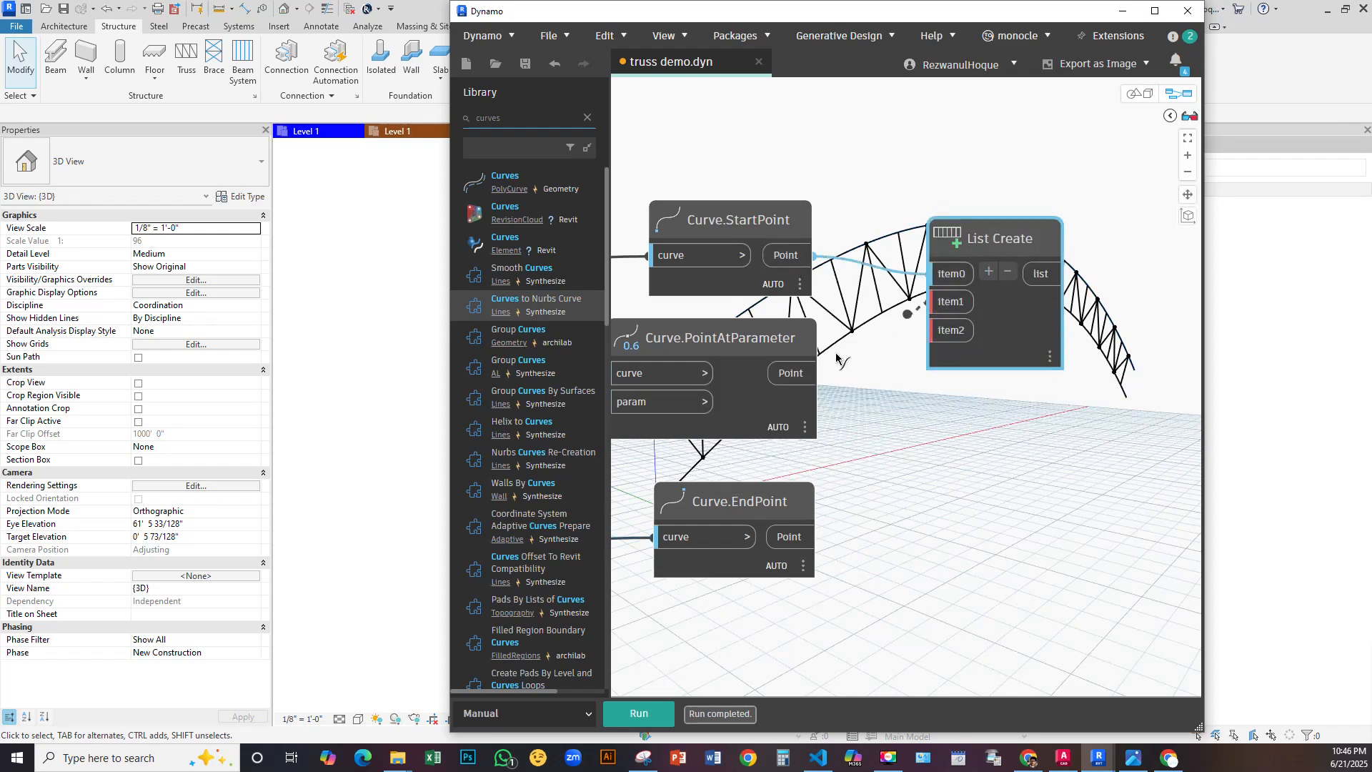
left_click(817, 374)
left_click(938, 333)
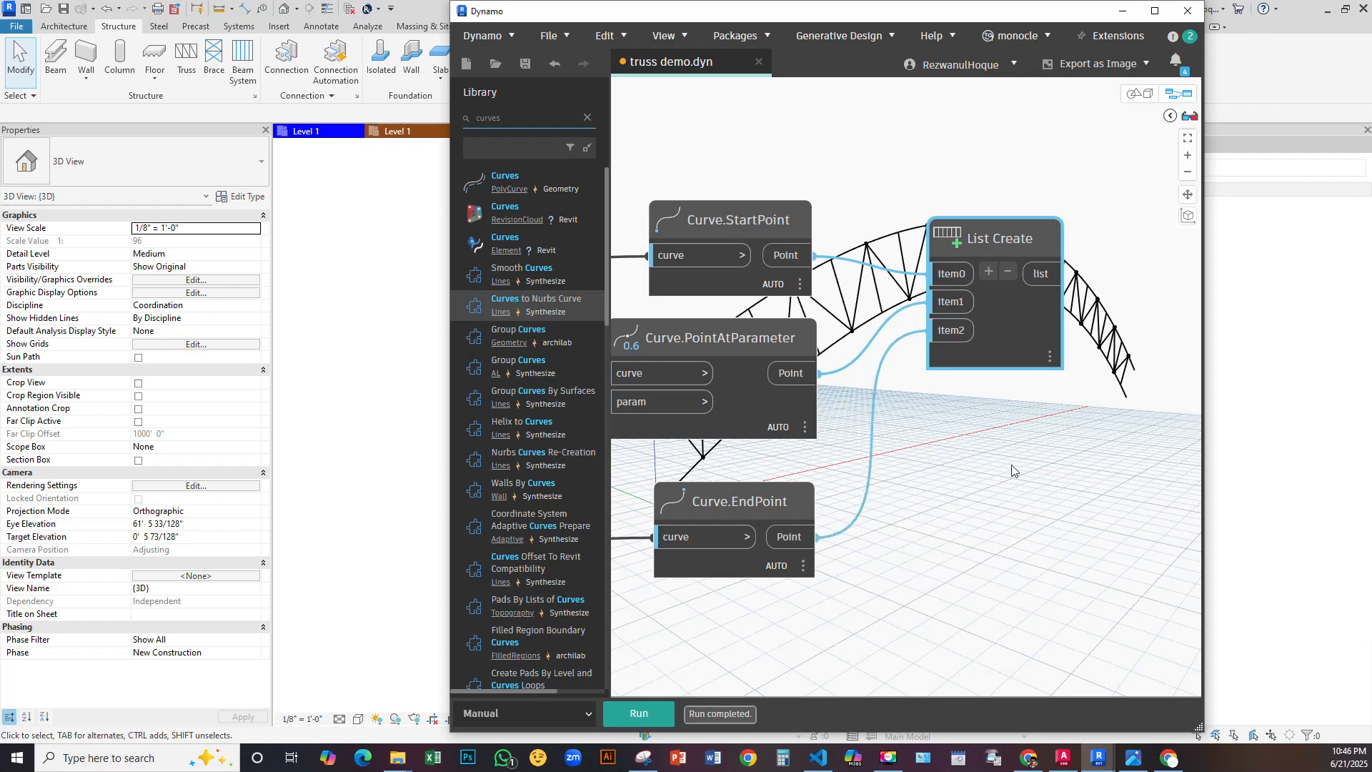
Duplicate the NurbsCurve.ByPoints node, feed its points input from the new three-point list, and run the graph
scroll(938, 333, "down", 6)
scroll(890, 293, "up", 5)
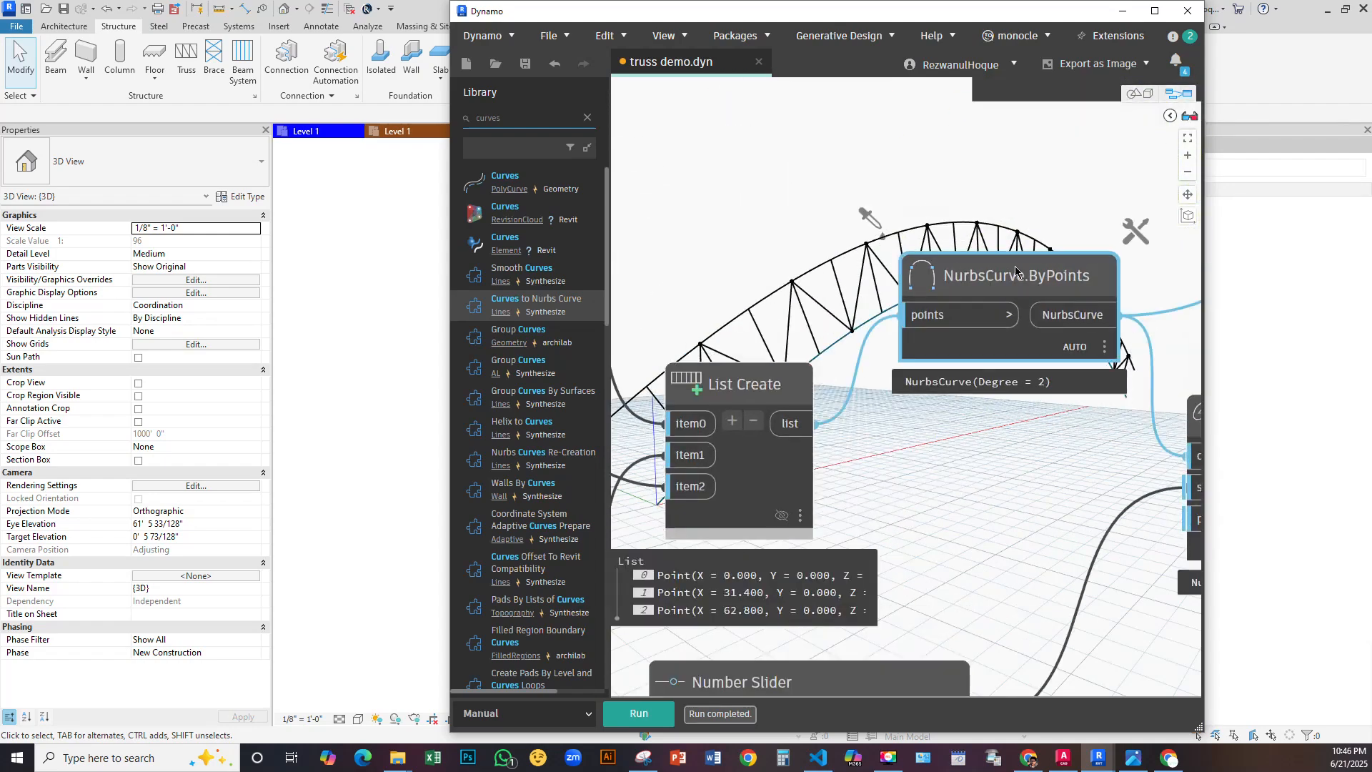
scroll(642, 366, "down", 8)
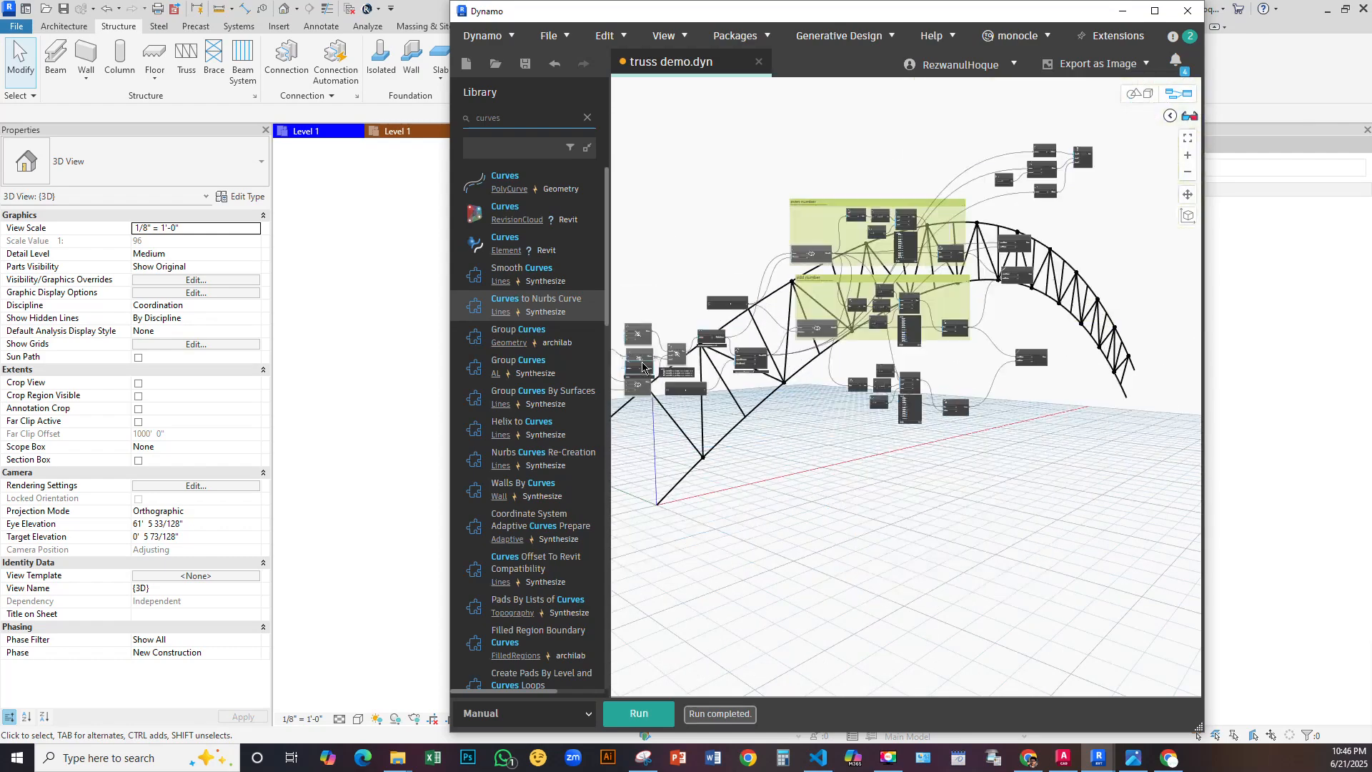
scroll(642, 367, "up", 6)
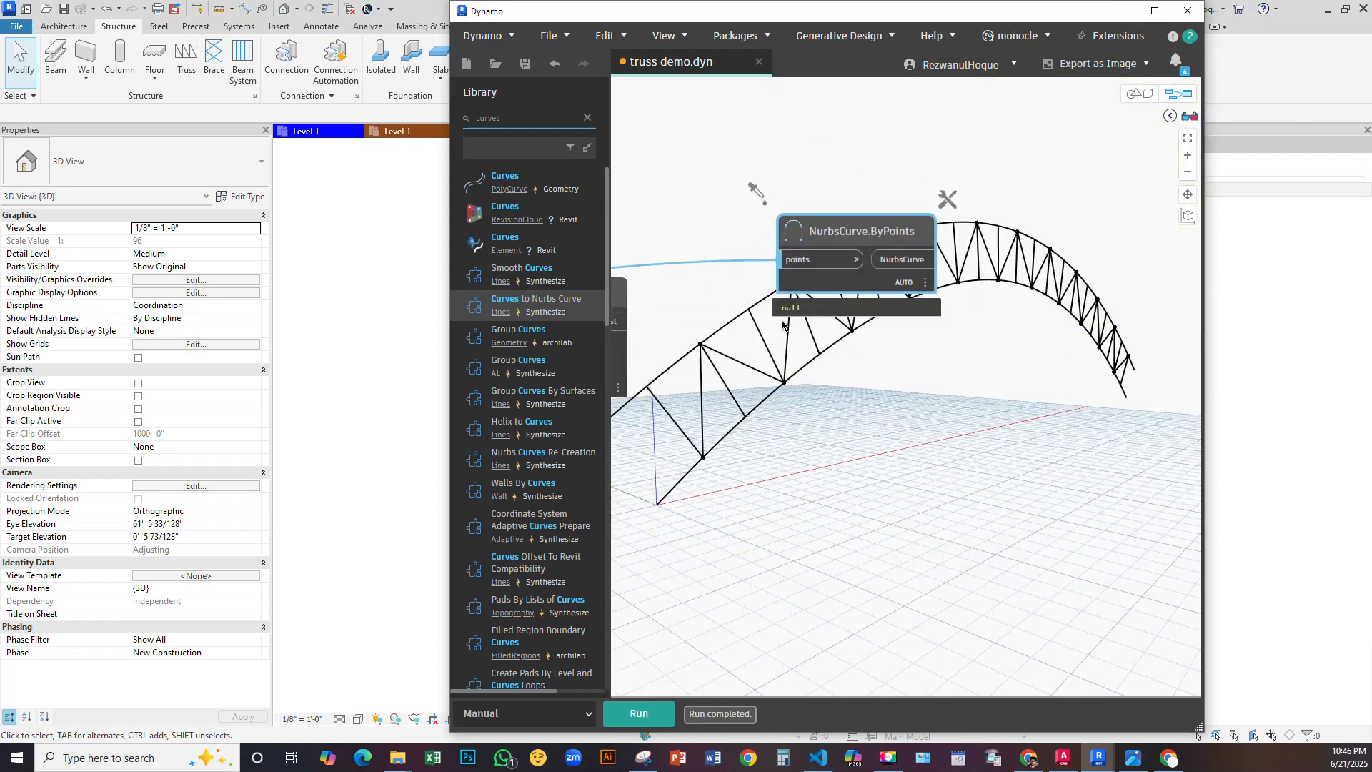
middle_click_drag(729, 376, 882, 345)
scroll(798, 338, "up", 3)
left_click(755, 270)
left_click(1055, 169)
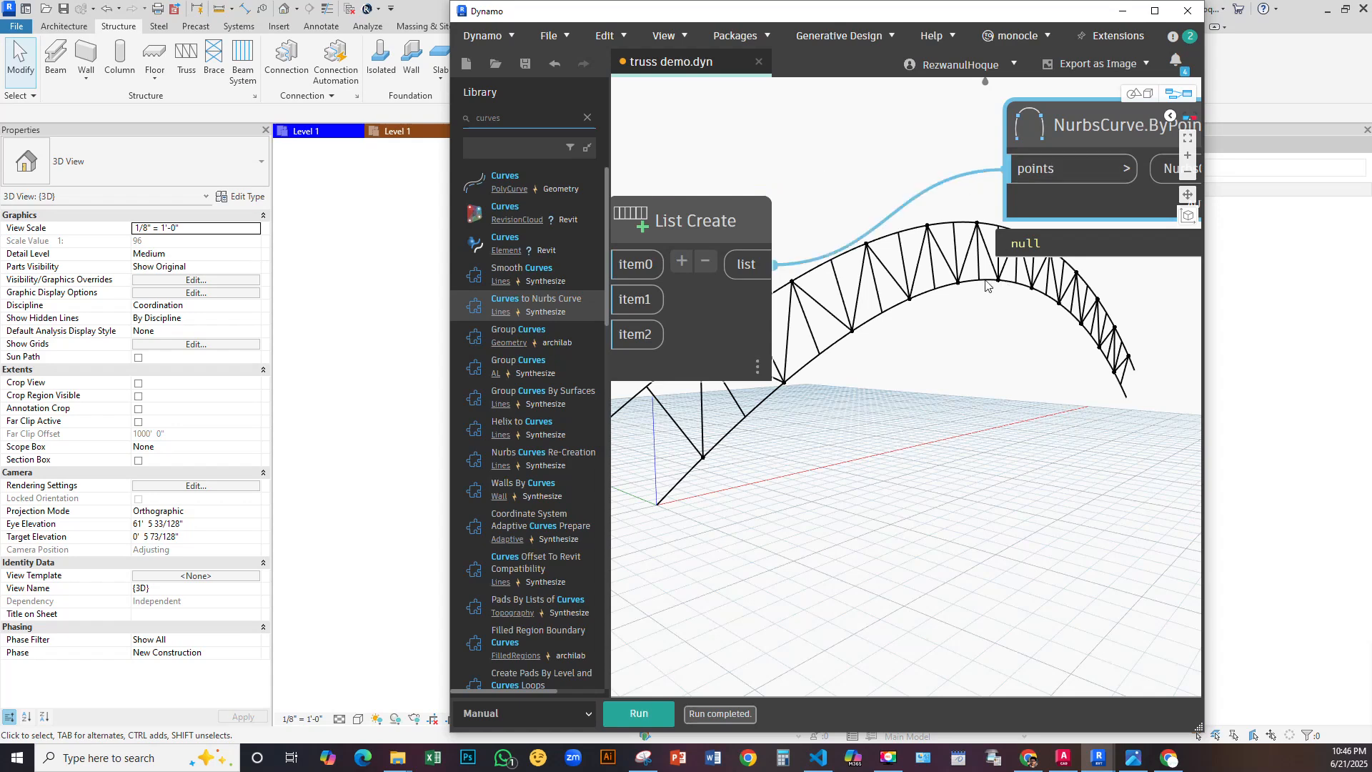
middle_click_drag(1002, 285, 831, 299)
left_click(654, 720)
Duplicate the List Create node above, reduce it to two inputs, and wire the rebuilt NurbsCurve into item1
scroll(915, 399, "down", 8)
scroll(872, 315, "up", 5)
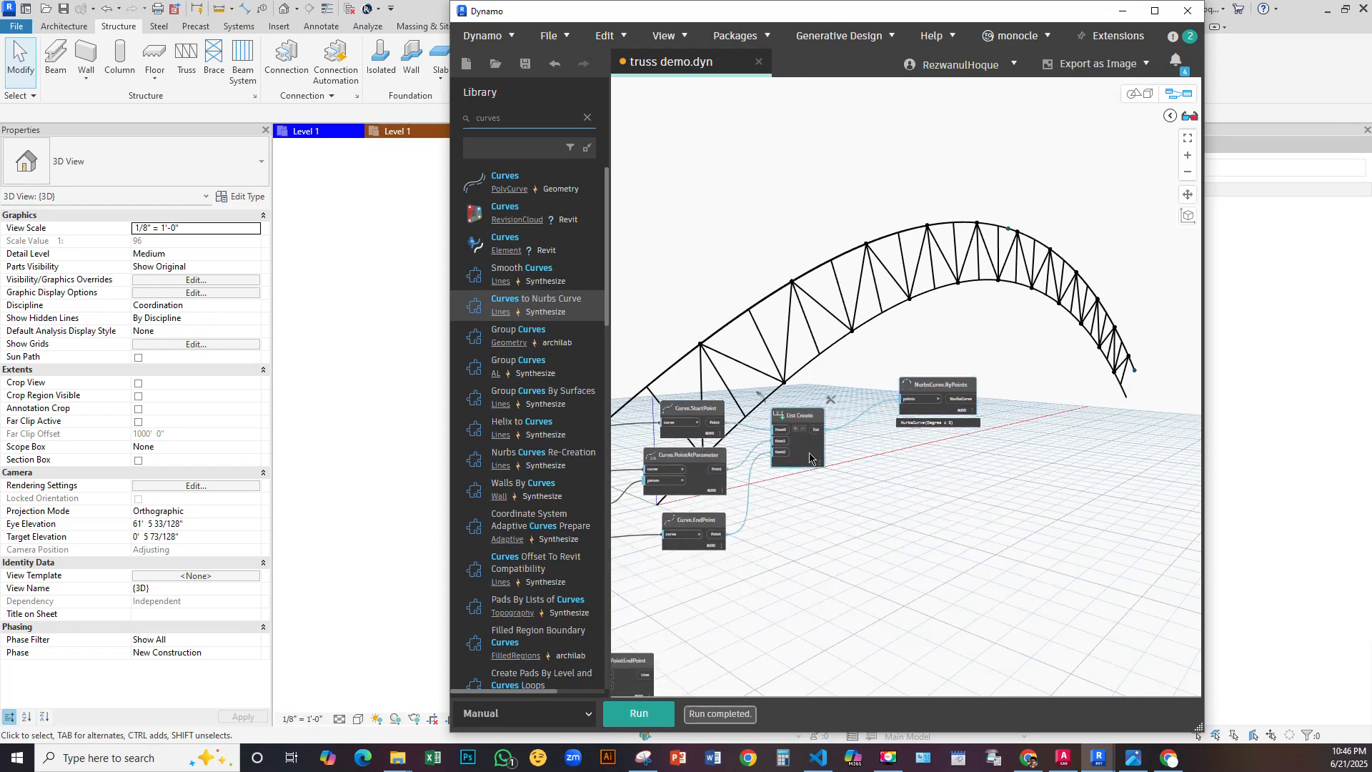
left_click_drag(812, 459, 1029, 215)
scroll(1058, 153, "up", 4)
left_click(1055, 150)
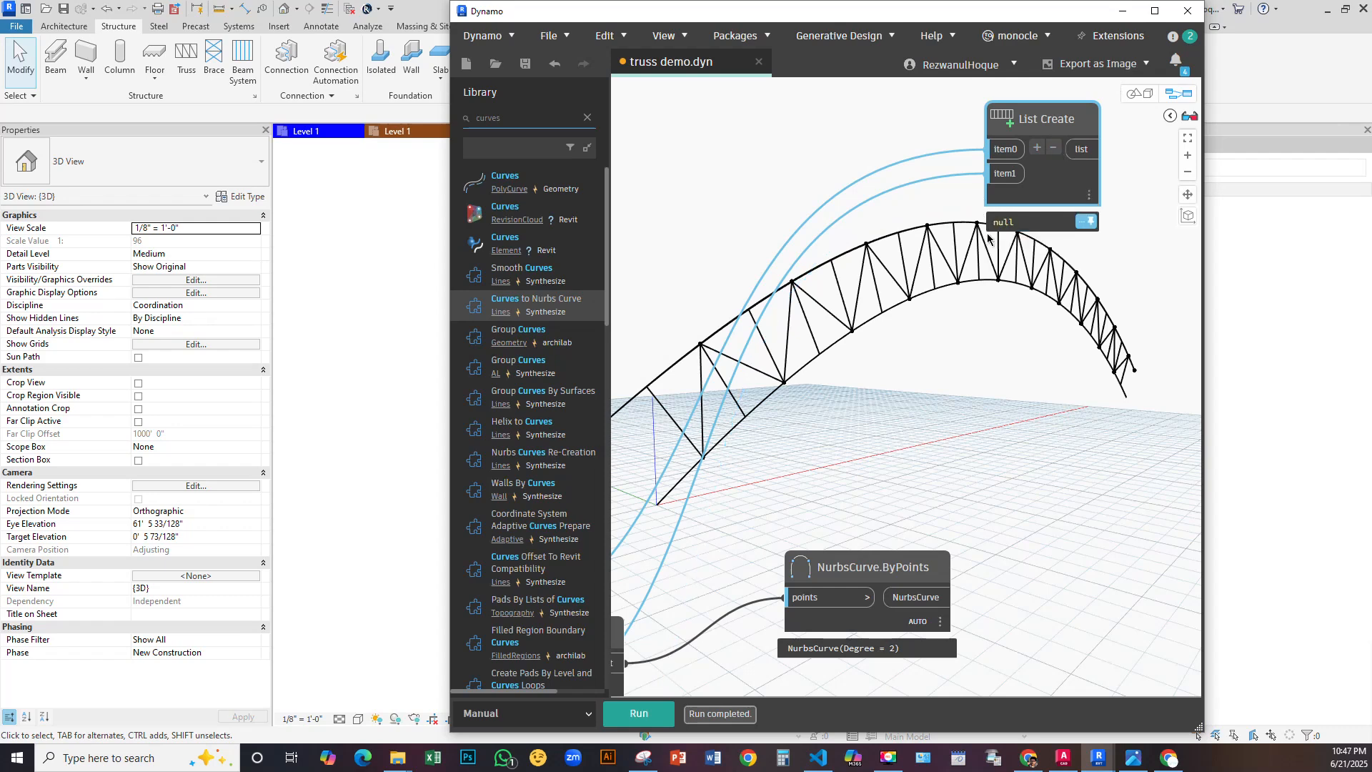
left_click(950, 204)
left_click(1007, 151)
left_click(872, 223)
left_click(935, 597)
left_click(1005, 173)
left_click(1005, 149)
Wire the original NurbsCurve.ByPoints output into item0 of the two-input List Create node
scroll(711, 307, "down", 5)
middle_click_drag(712, 305, 1163, 233)
scroll(1043, 201, "down", 5)
middle_click_drag(724, 444, 1015, 337)
middle_click_drag(823, 461, 1008, 247)
scroll(1008, 247, "up", 8)
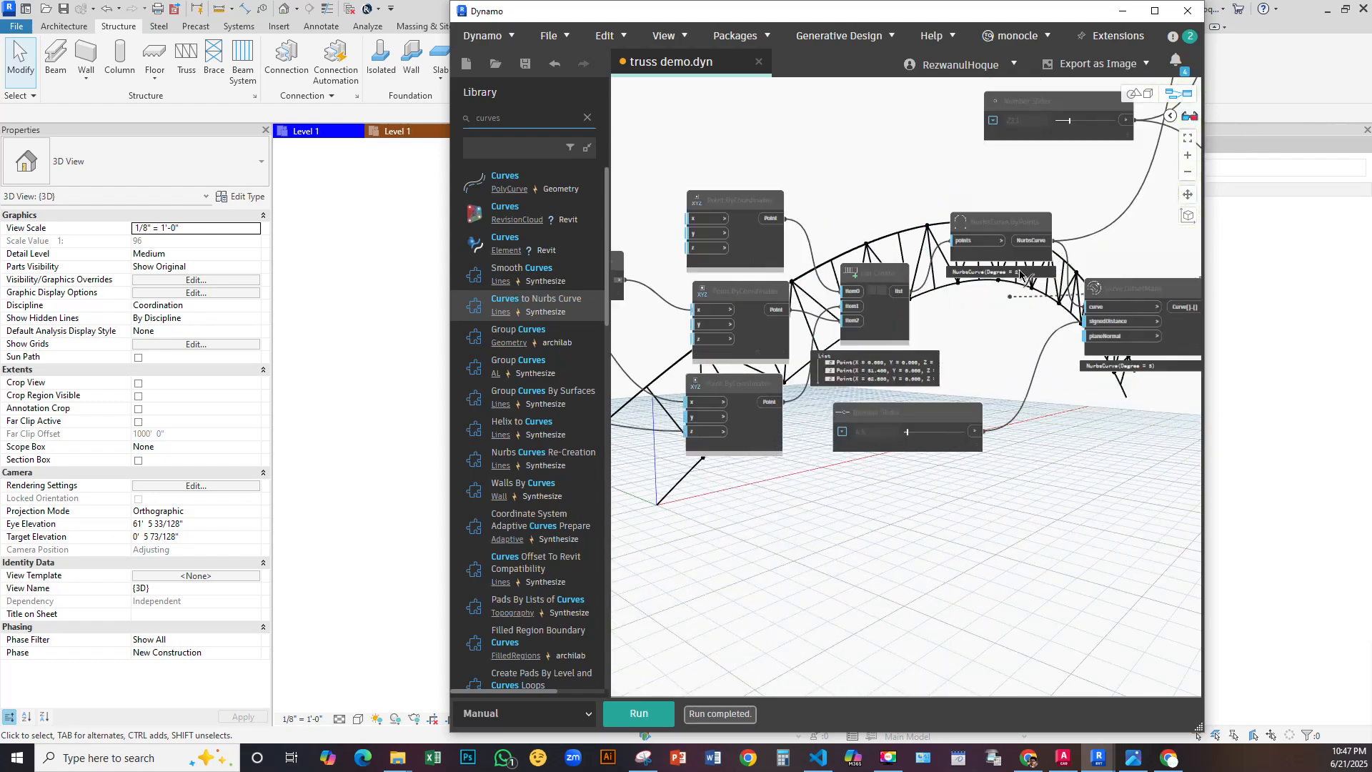
middle_click_drag(1099, 277, 527, 435)
left_click(832, 284)
Move the two-curve List Create node close to the StructuralFraming.BeamByCurve node and run the graph
scroll(784, 279, "down", 8)
middle_click_drag(842, 91, 769, 248)
scroll(769, 248, "up", 4)
middle_click_drag(842, 214, 827, 384)
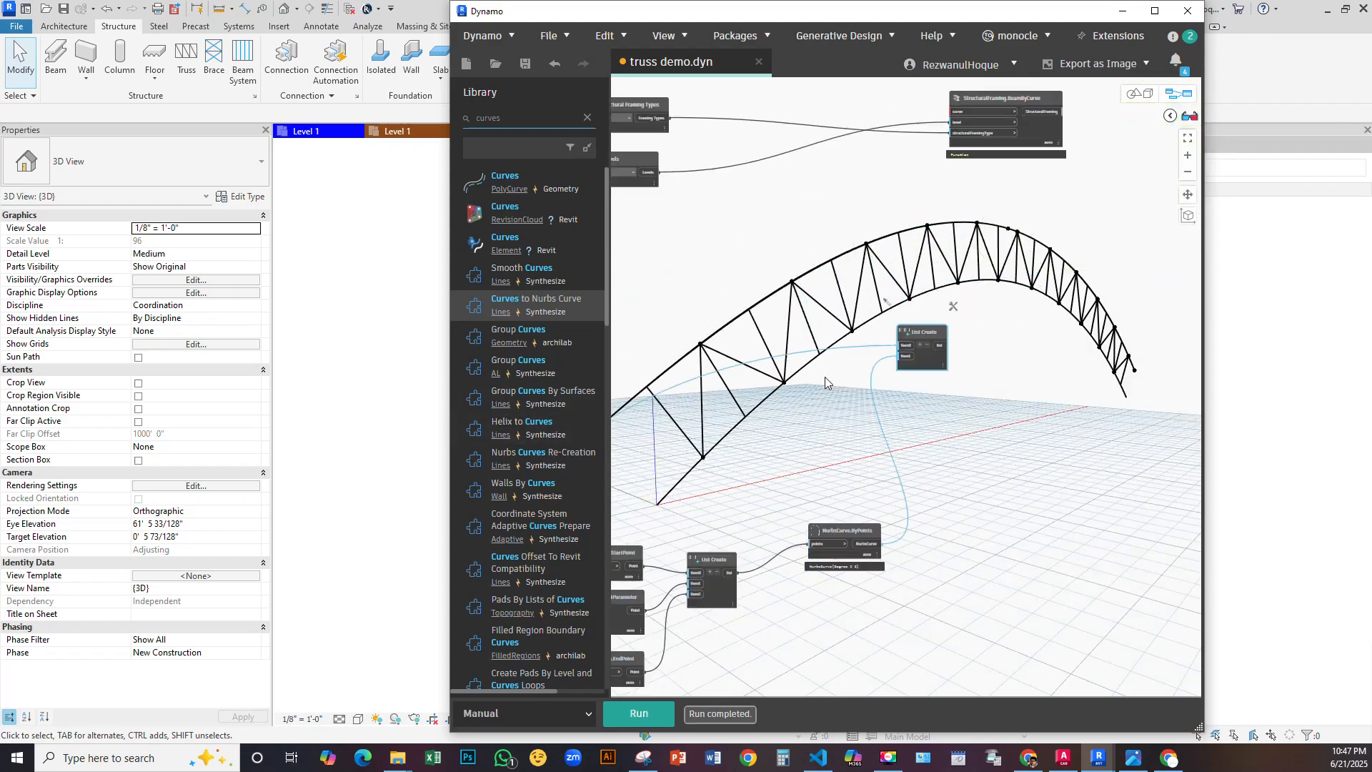
left_click_drag(927, 355, 867, 183)
scroll(867, 183, "up", 5)
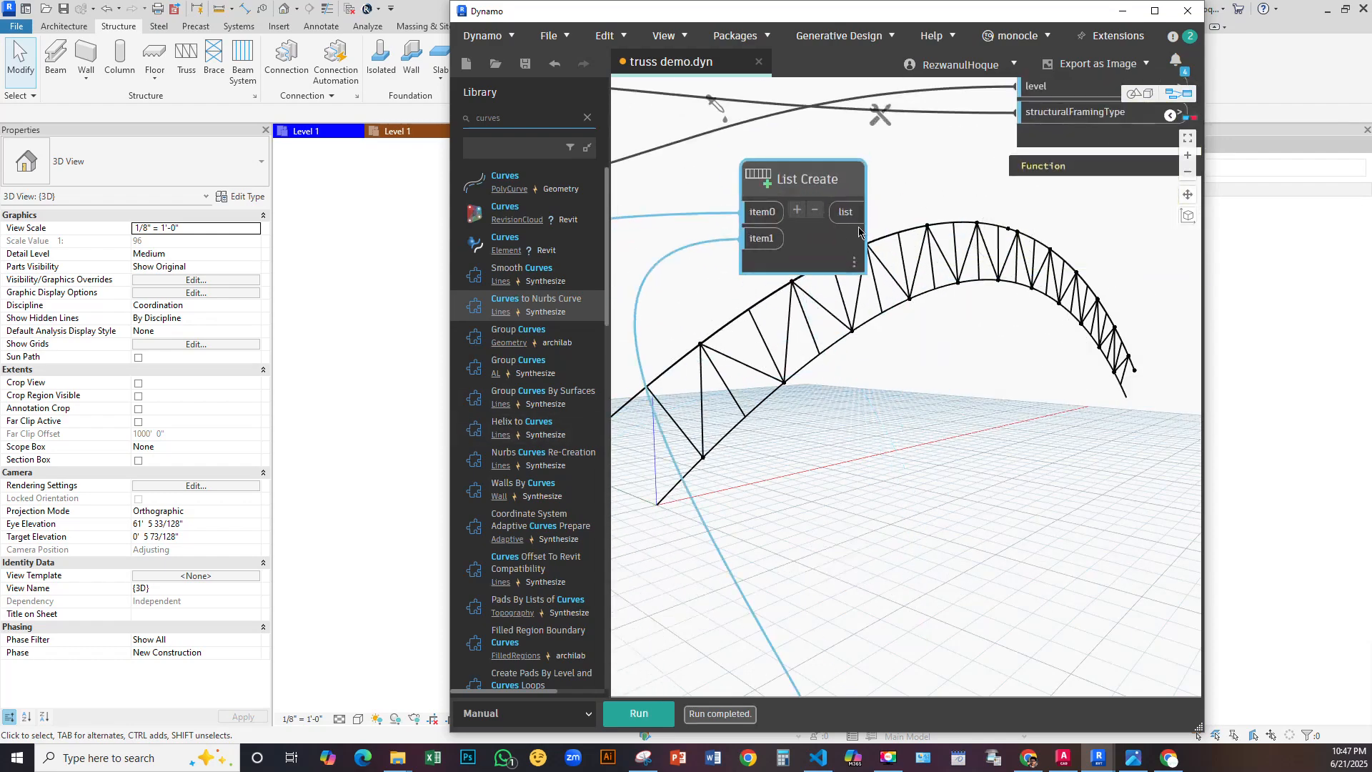
mouse_move(858, 293)
left_click(653, 718)
Connect the two-curve list to the curve input of the StructuralFraming.BeamByCurve node
left_click(858, 212)
middle_click_drag(951, 148, 791, 390)
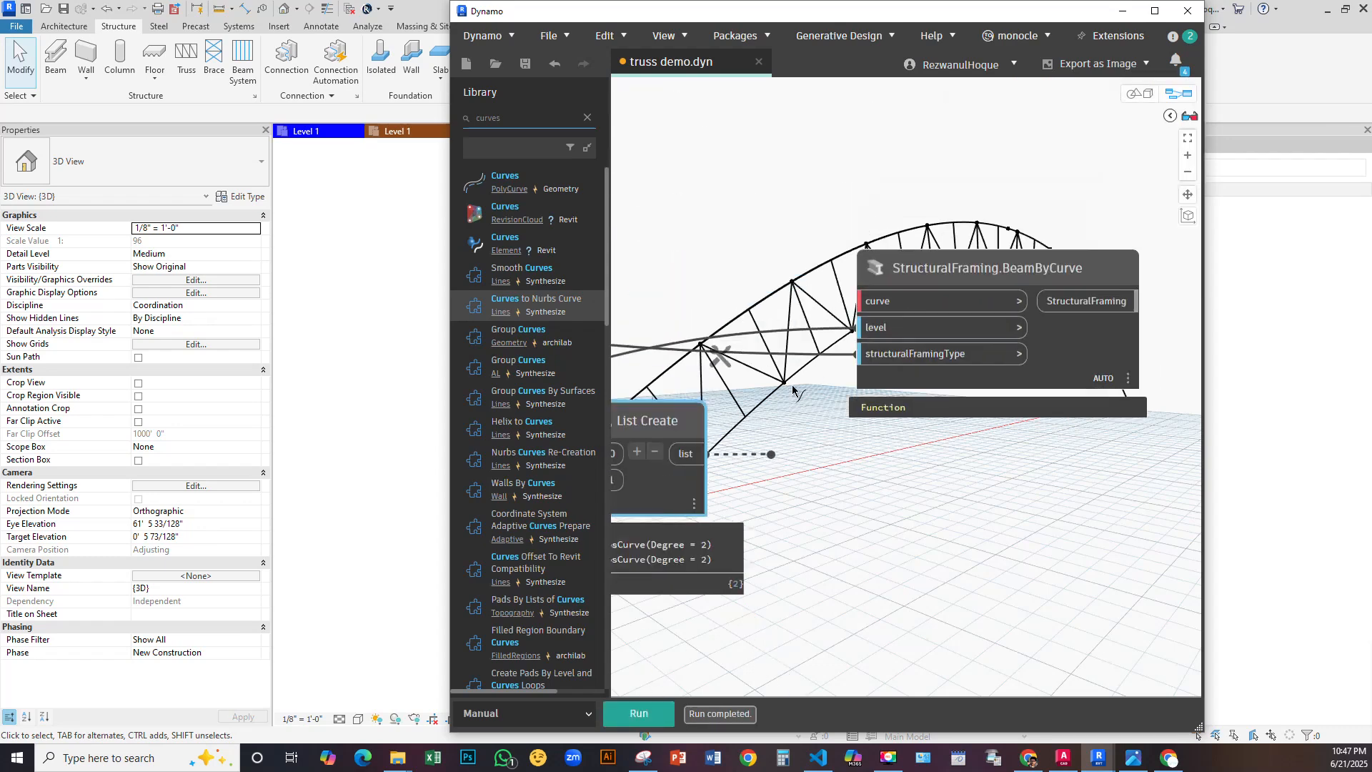
left_click(858, 301)
middle_click_drag(863, 536, 827, 300)
scroll(825, 306, "down", 4)
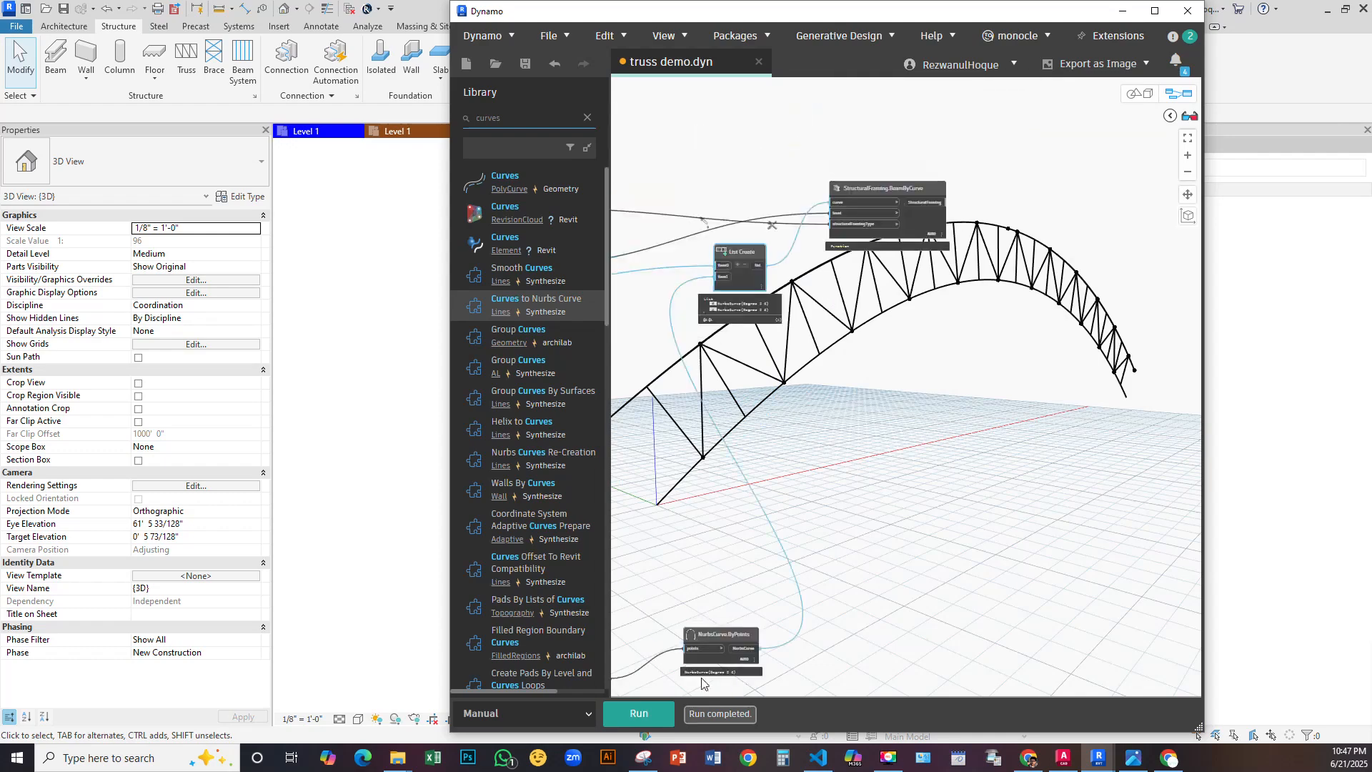
Move the Dynamo window aside, run the graph, and inspect the chord beams in the Revit 3D view
left_click_drag(1037, 20, 555, 30)
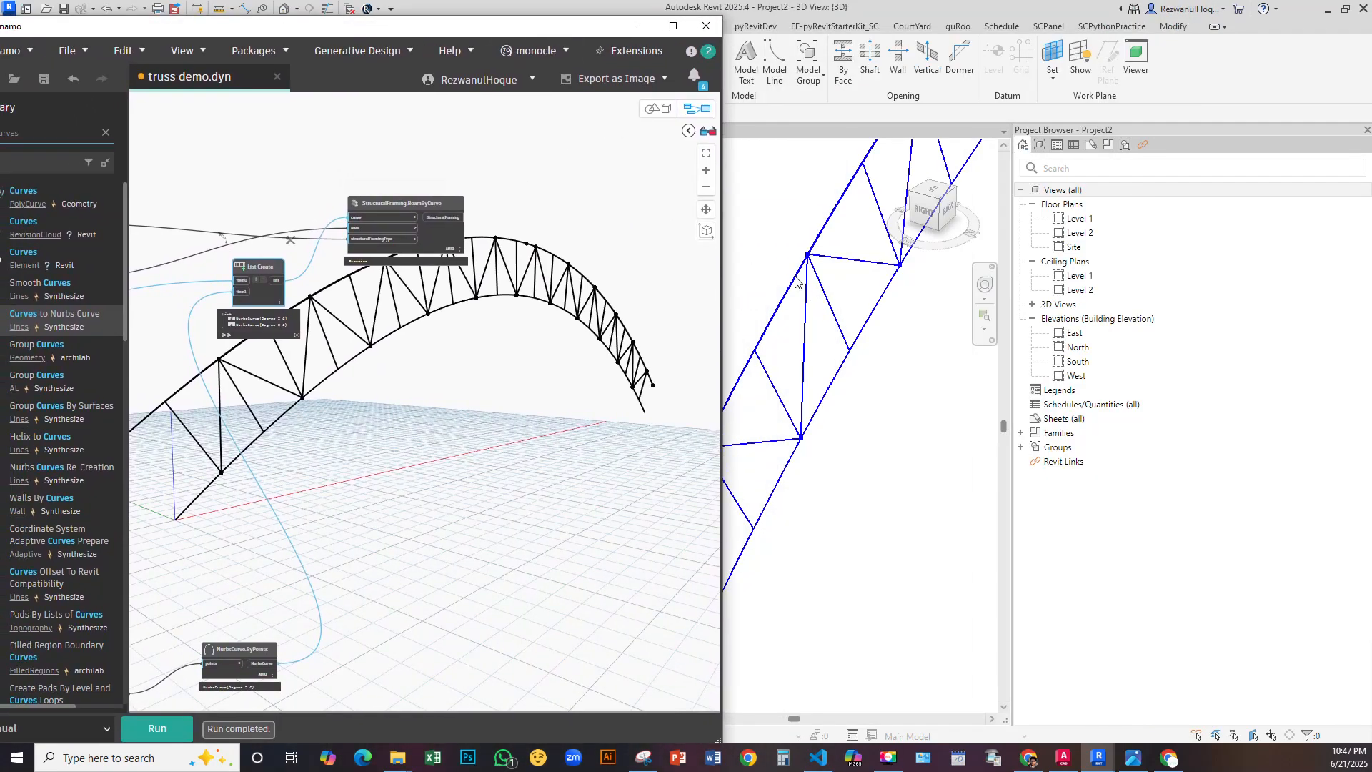
left_click(132, 728)
scroll(846, 397, "down", 2)
middle_click_drag(828, 358, 854, 436, "shift")
scroll(853, 434, "up", 5)
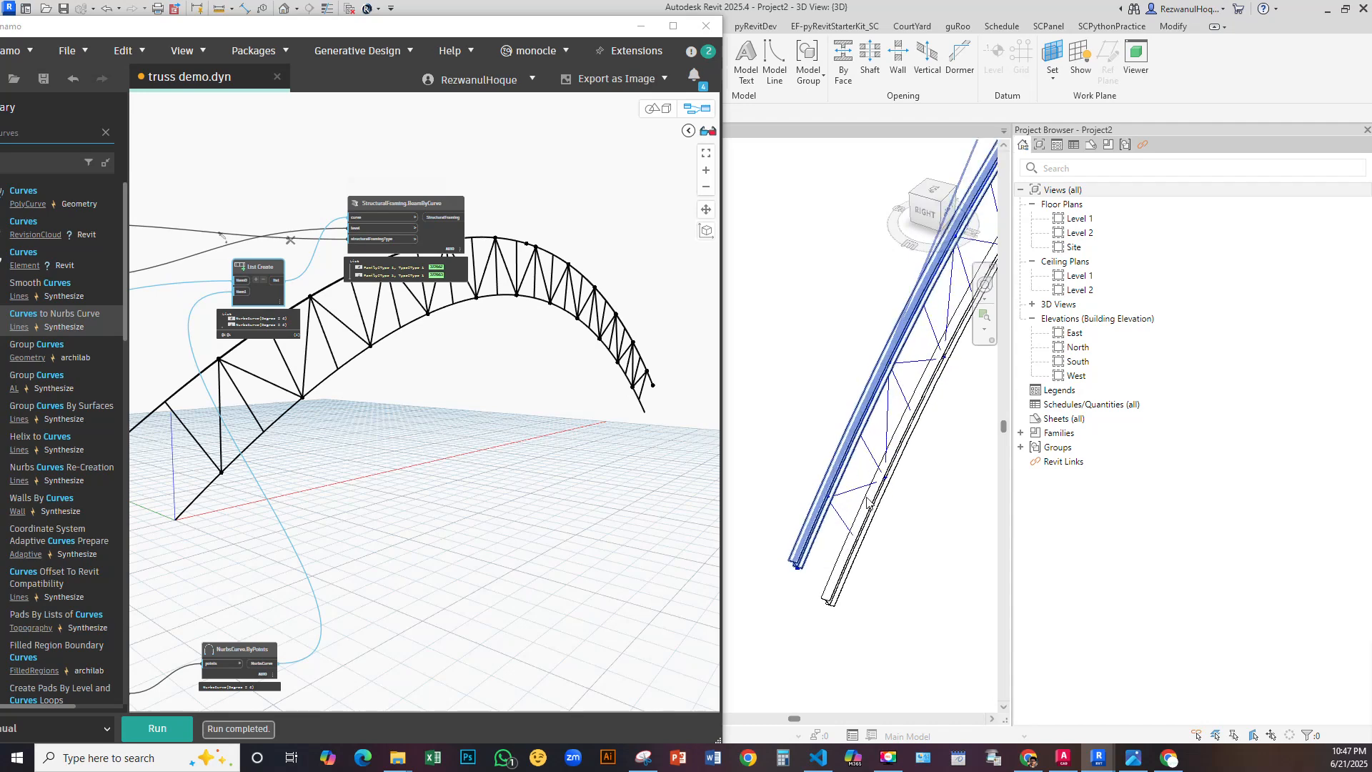
scroll(852, 435, "down", 2)
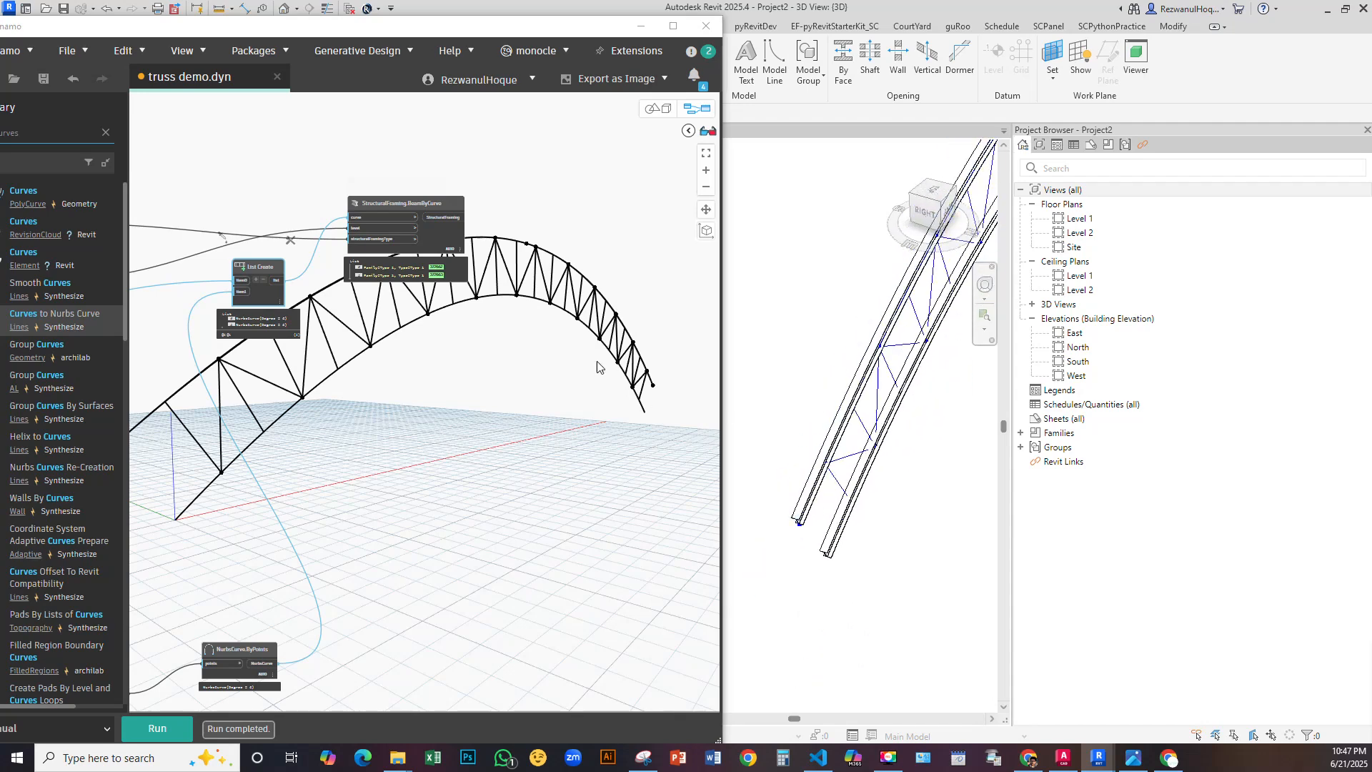
scroll(517, 424, "down", 3)
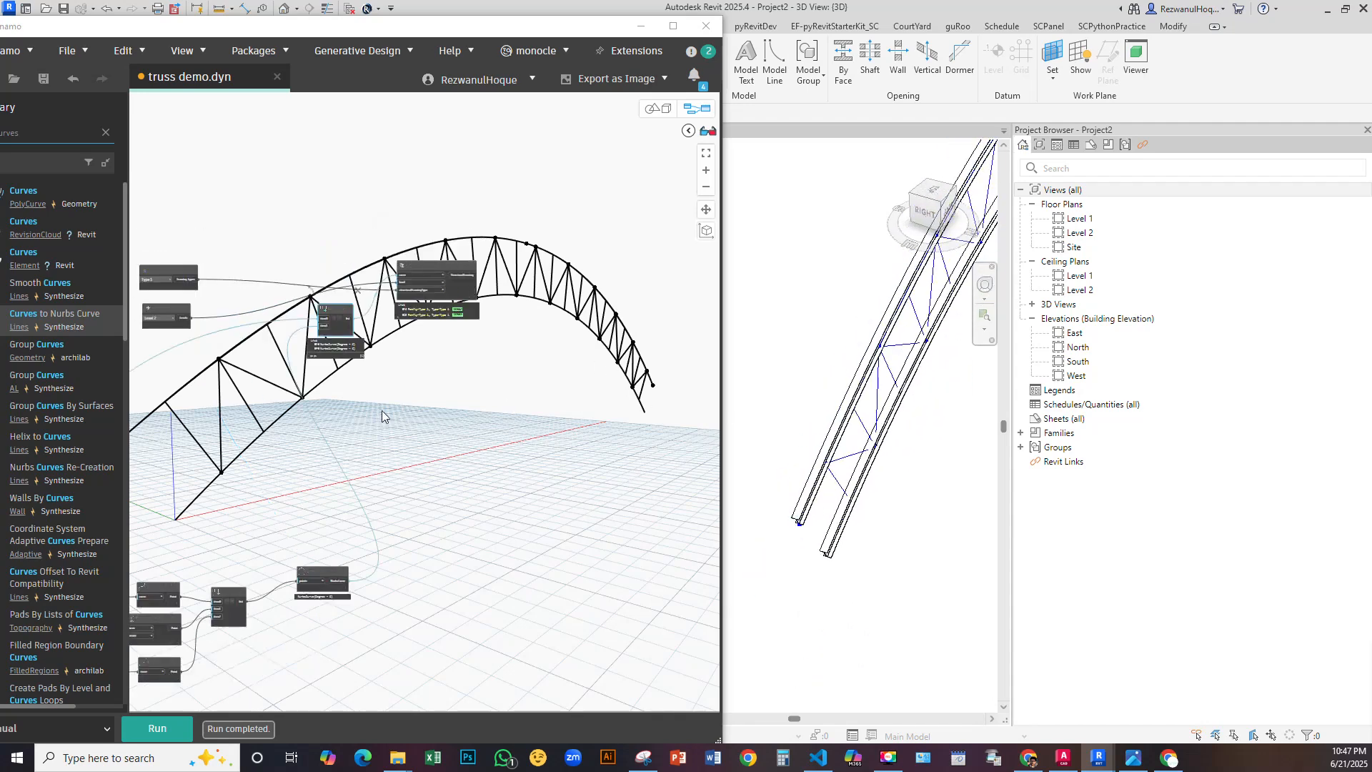
Maximize the Dynamo window and save the truss demo graph
double_click(504, 28)
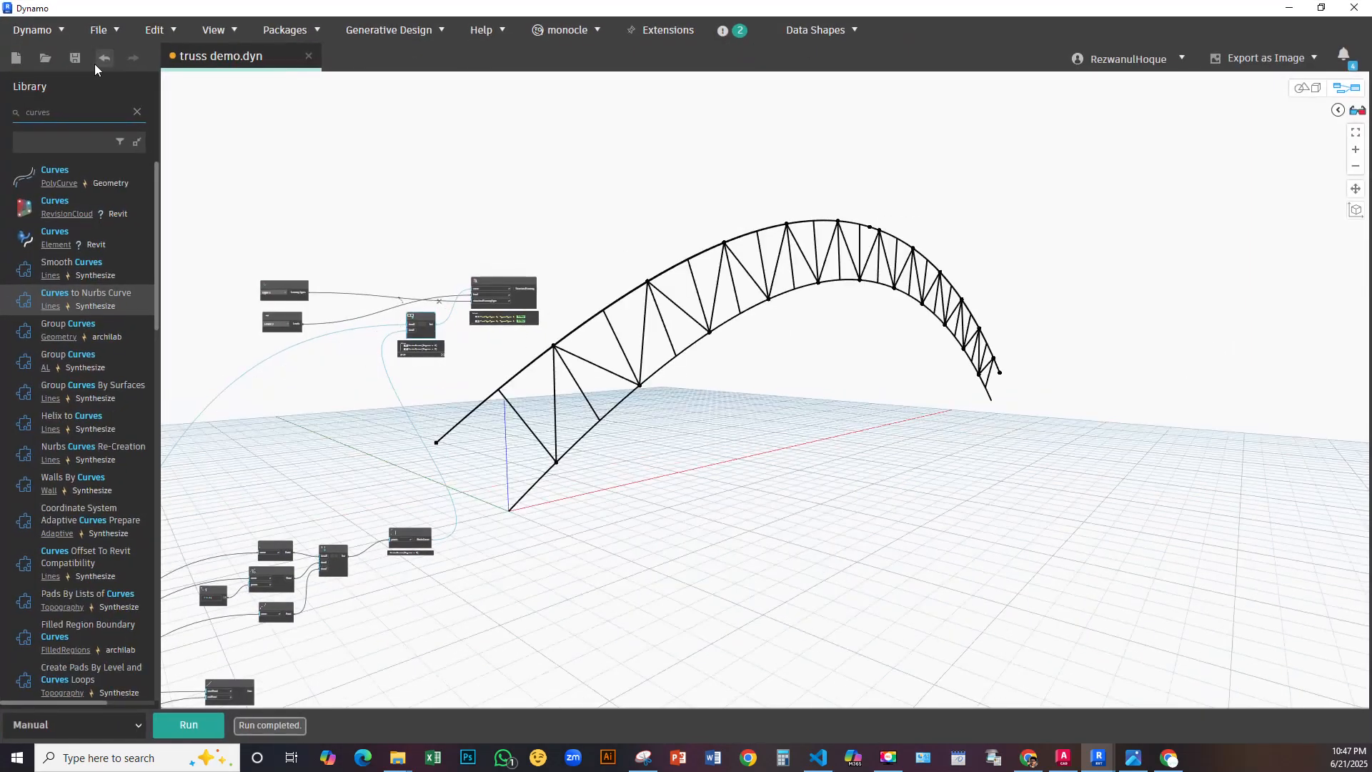
left_click(74, 57)
scroll(480, 293, "up", 8)
scroll(647, 336, "down", 6)
Move the Structural Framing Types and Levels nodes together closer to the BeamByCurve node
middle_click_drag(659, 404, 789, 304)
middle_click_drag(788, 395, 860, 441)
left_click_drag(543, 152, 416, 373)
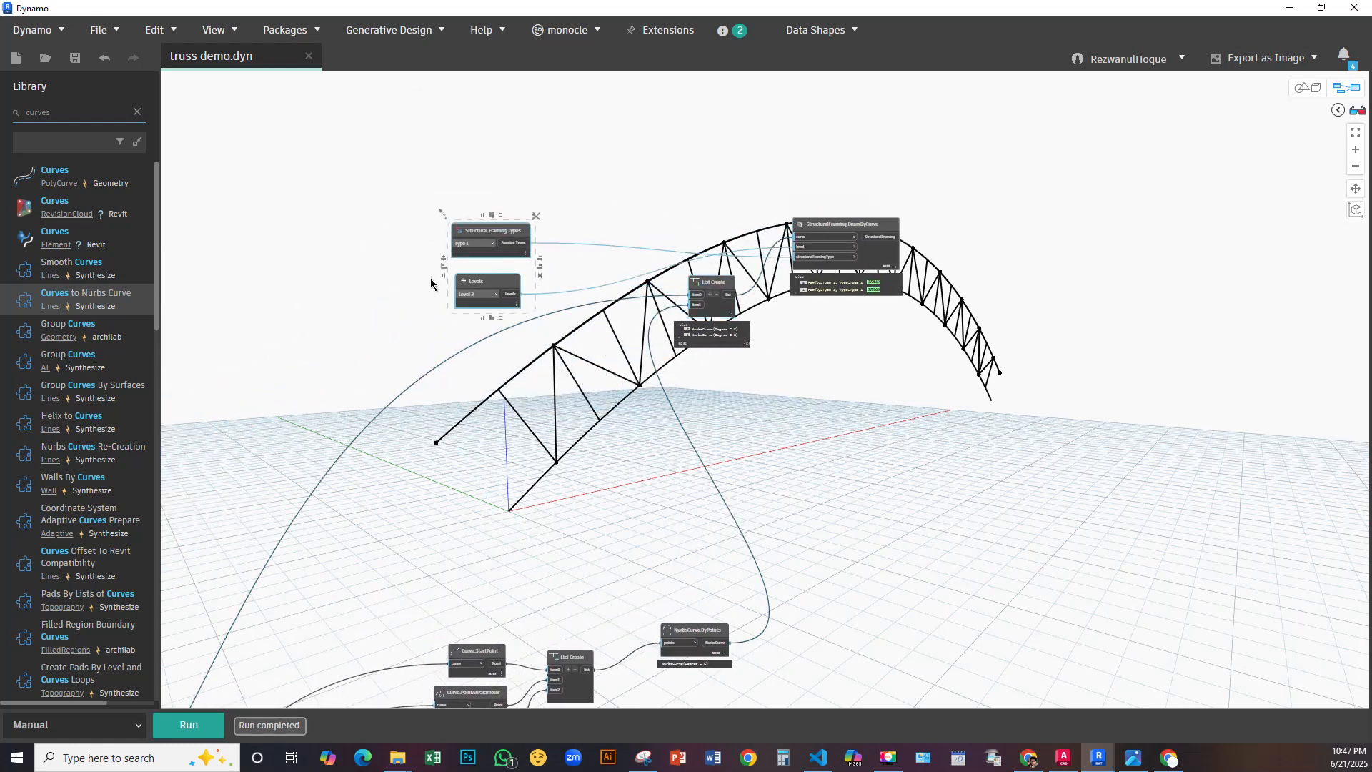
left_click_drag(490, 240, 683, 188)
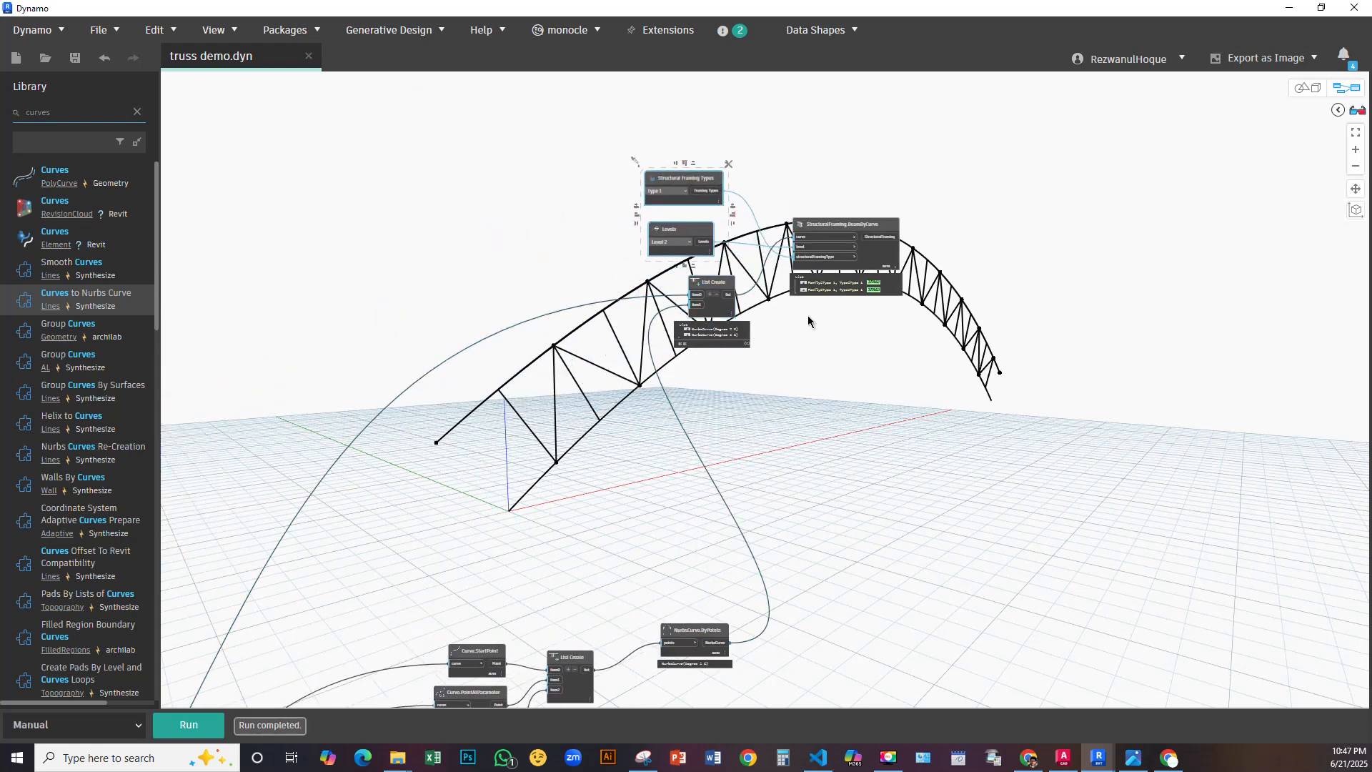
Duplicate the framing type, level, list and BeamByCurve nodes and place the copies beside the web line nodes
middle_click_drag(875, 618, 665, 388)
middle_click_drag(665, 463, 852, 544)
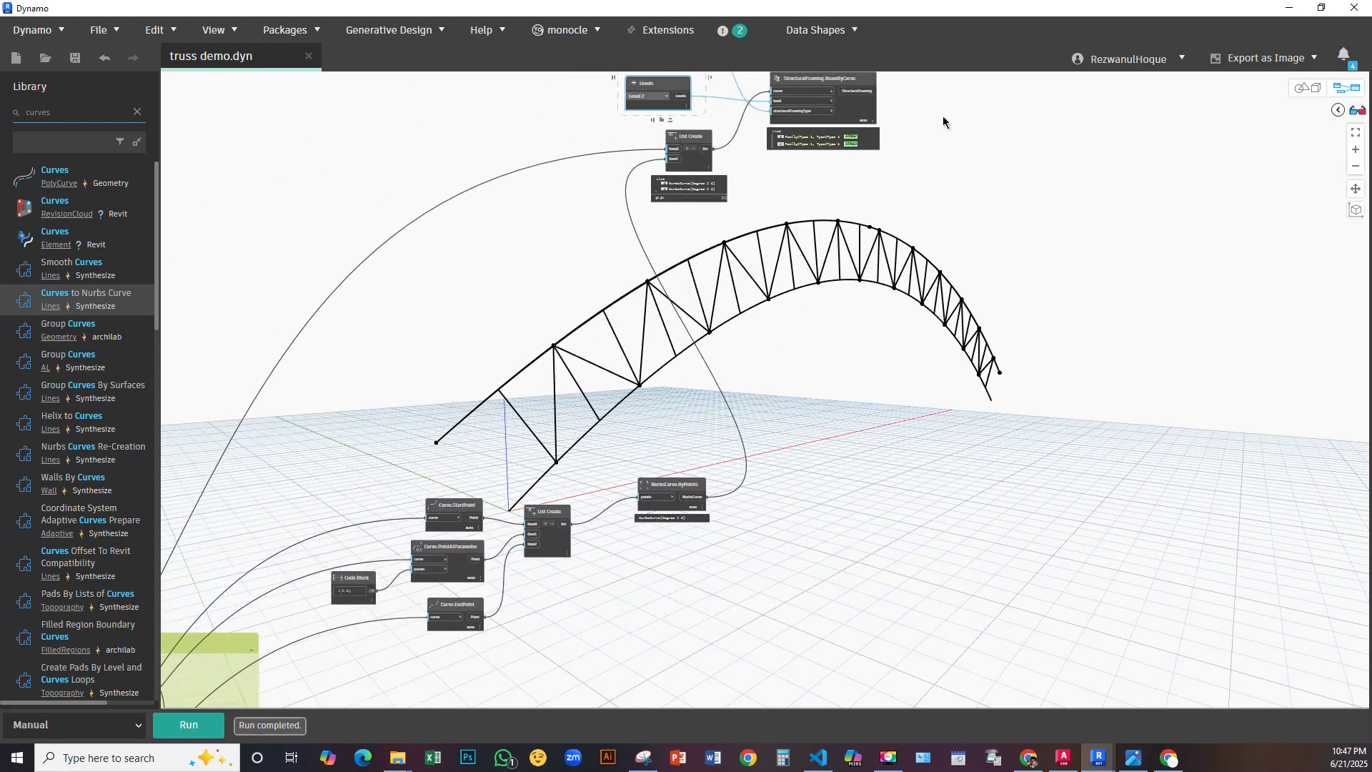
middle_click_drag(944, 120, 921, 252)
left_click_drag(948, 115, 484, 363)
key("ctrl+c")
key("ctrl+v")
middle_click_drag(807, 366, 631, 255)
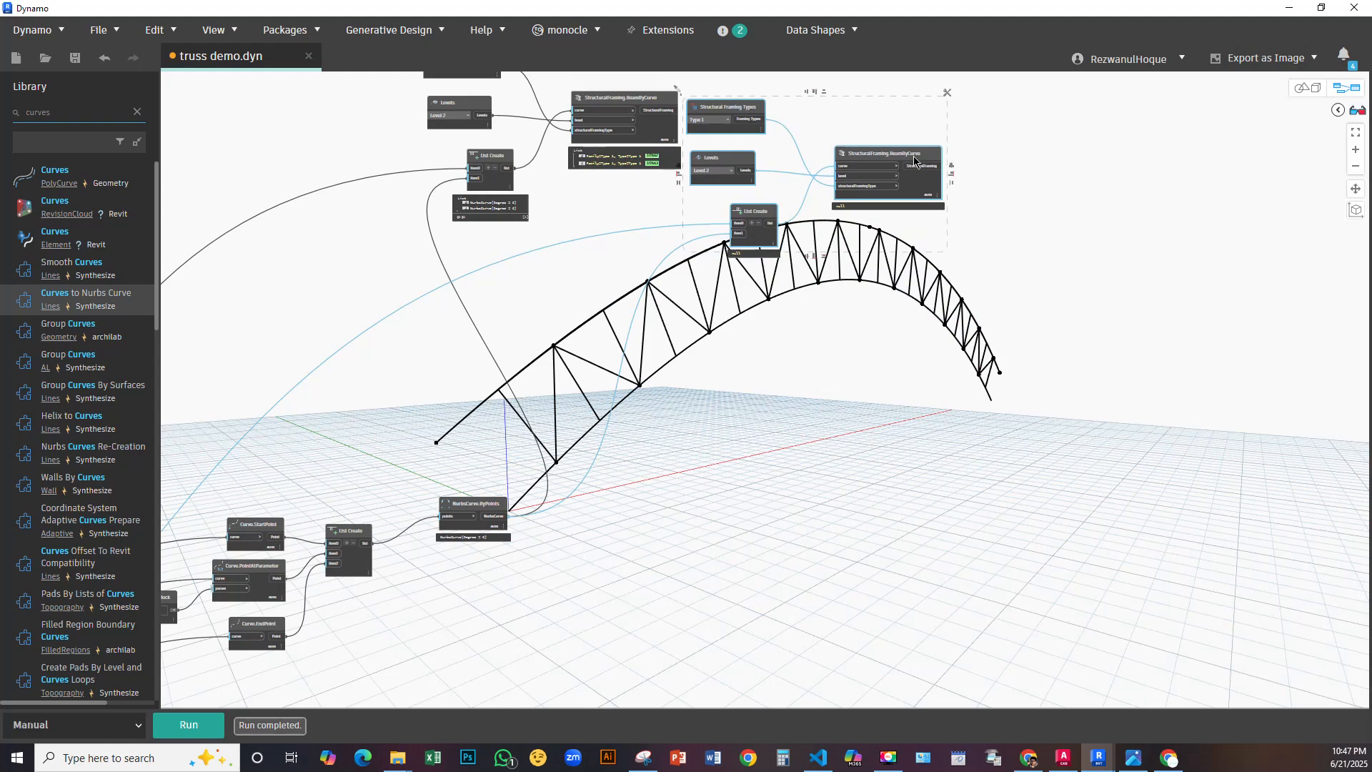
scroll(915, 160, "down", 6)
left_click_drag(897, 197, 856, 431)
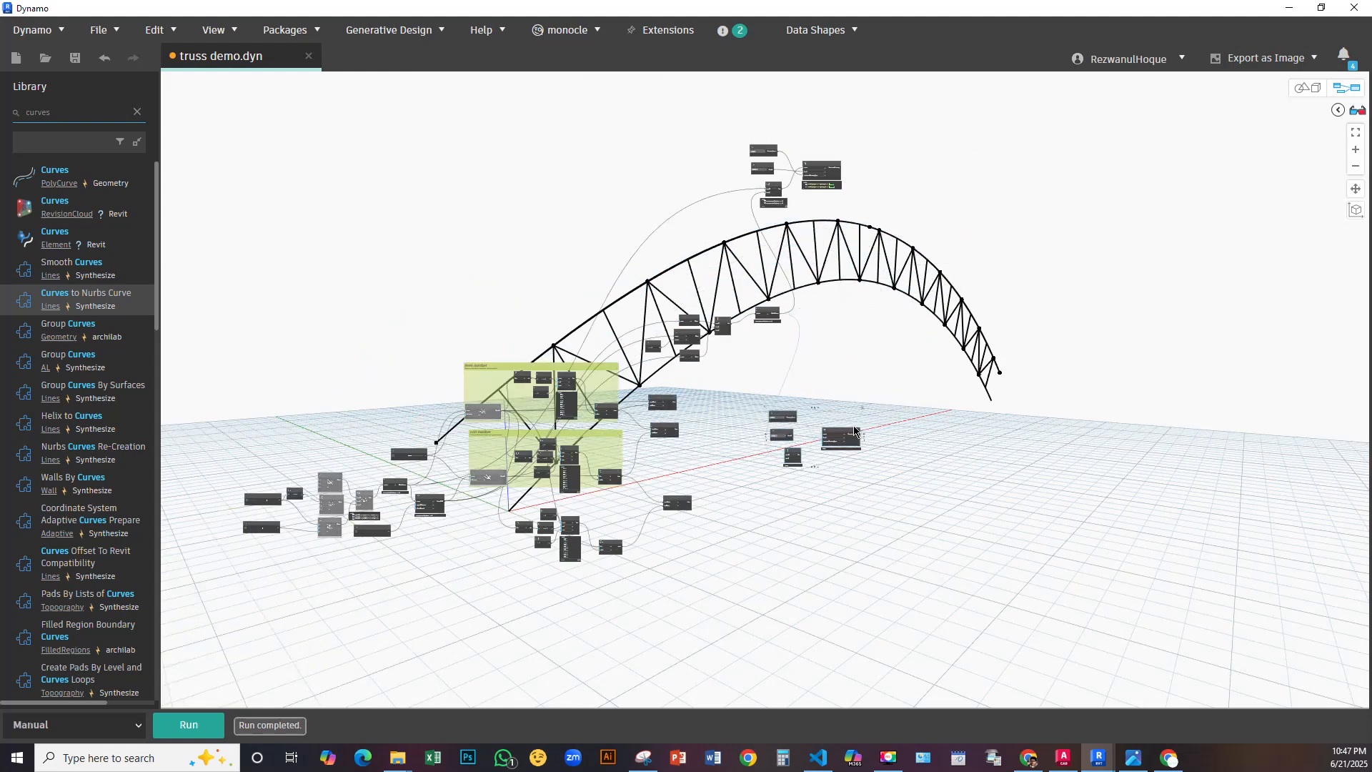
Connect the original Levels node's output to the level input of the duplicated StructuralFraming.BeamByCurve node
scroll(772, 407, "up", 10)
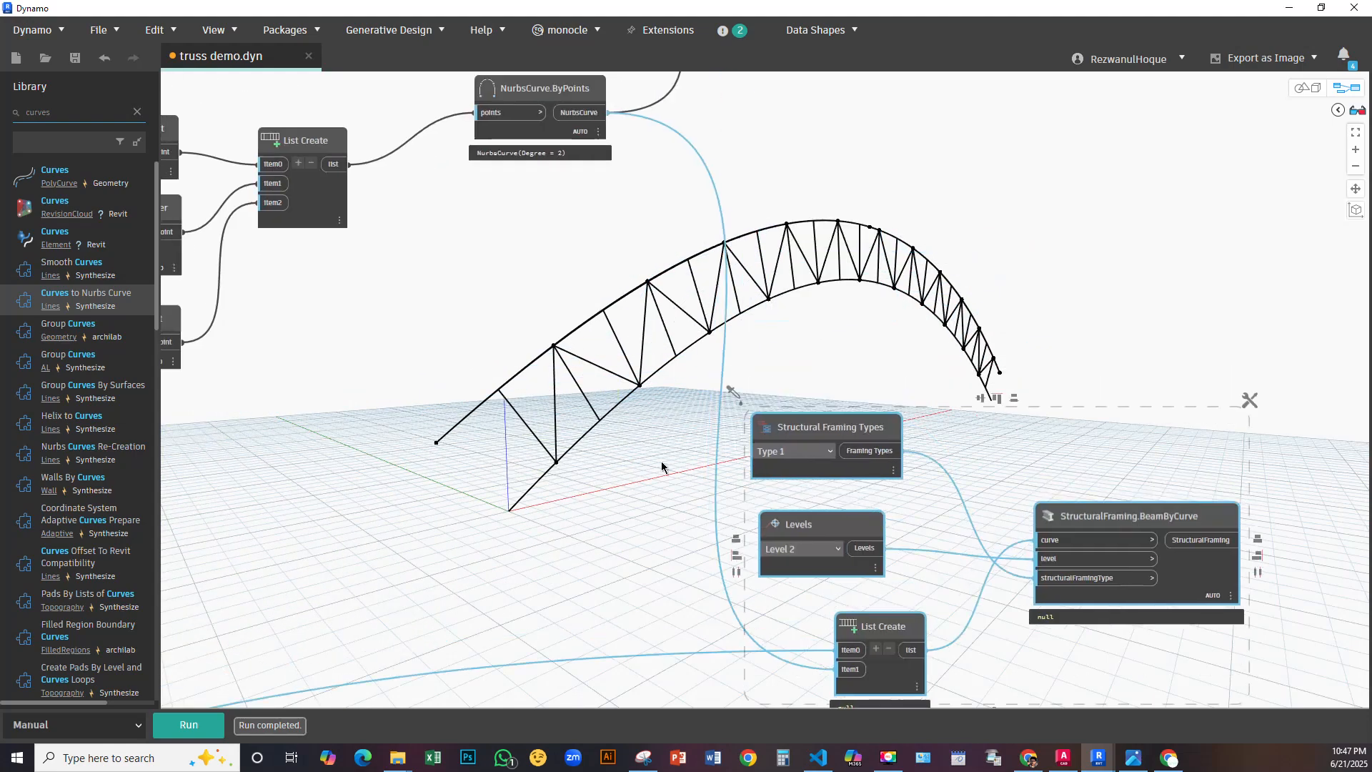
scroll(668, 472, "down", 6)
scroll(616, 151, "up", 1)
middle_click_drag(606, 196, 591, 448)
scroll(631, 233, "up", 5)
left_click(577, 261)
scroll(614, 194, "down", 5)
middle_click_drag(717, 472, 613, 165)
scroll(661, 394, "up", 1)
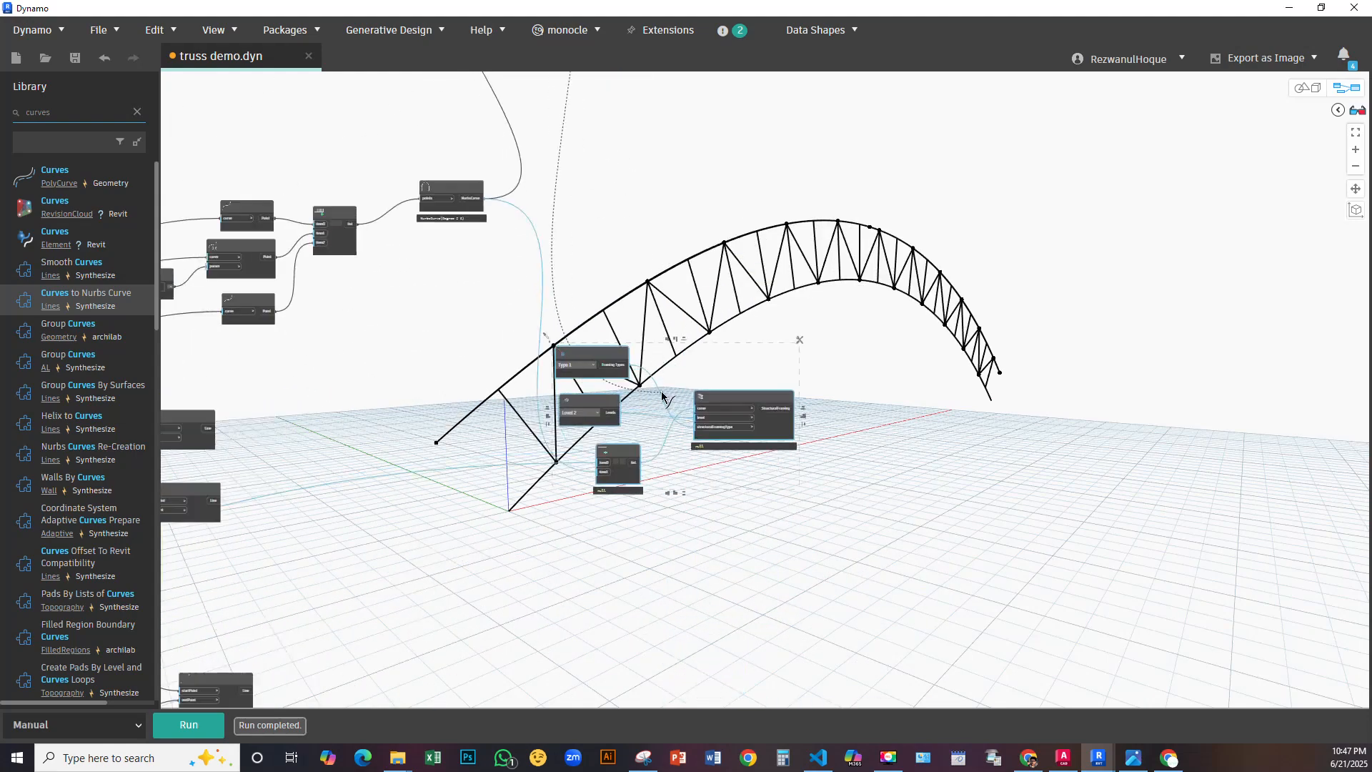
scroll(661, 394, "up", 2)
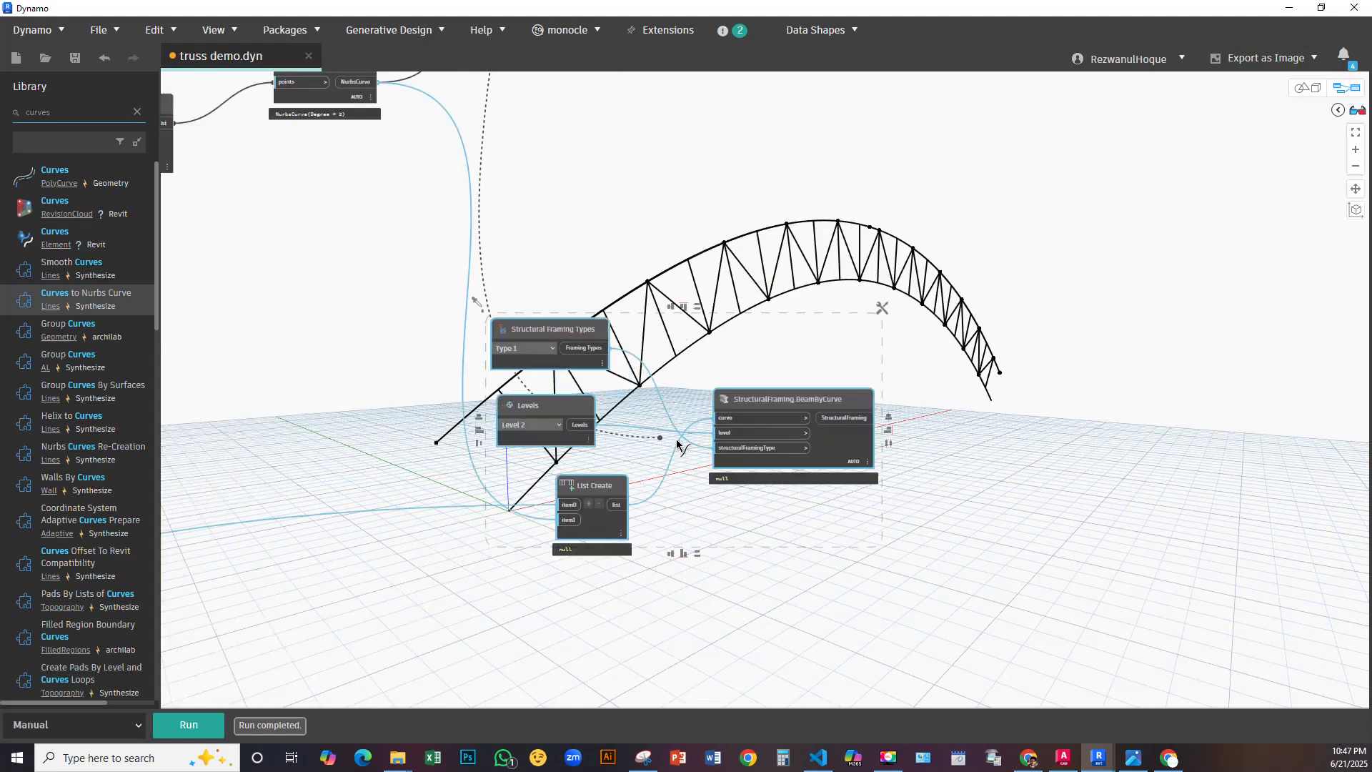
left_click(714, 267)
Delete the duplicated Levels node and disconnect the copied List Create node from the duplicated BeamByCurve node's curve input
left_click(562, 413)
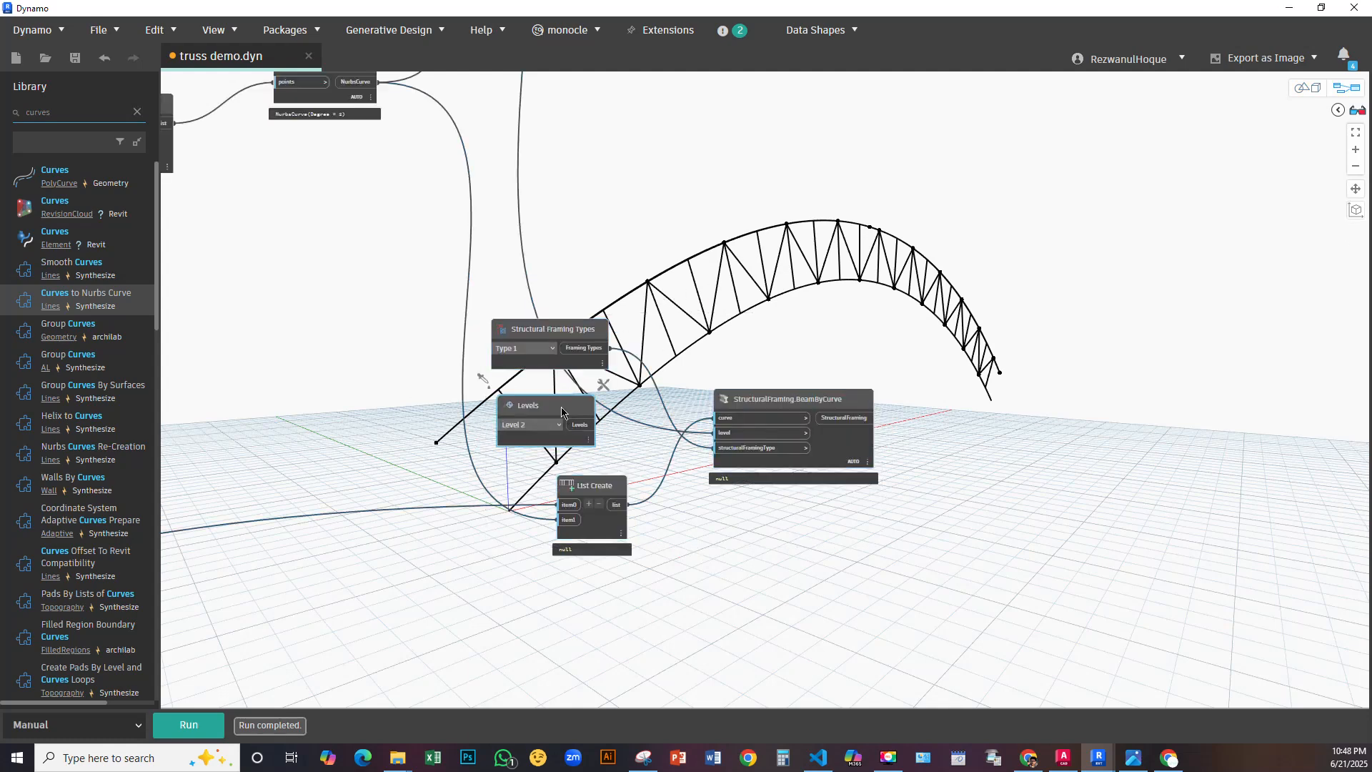
key("Delete")
scroll(682, 451, "down", 3)
scroll(791, 303, "up", 4)
left_click_drag(791, 303, 527, 308)
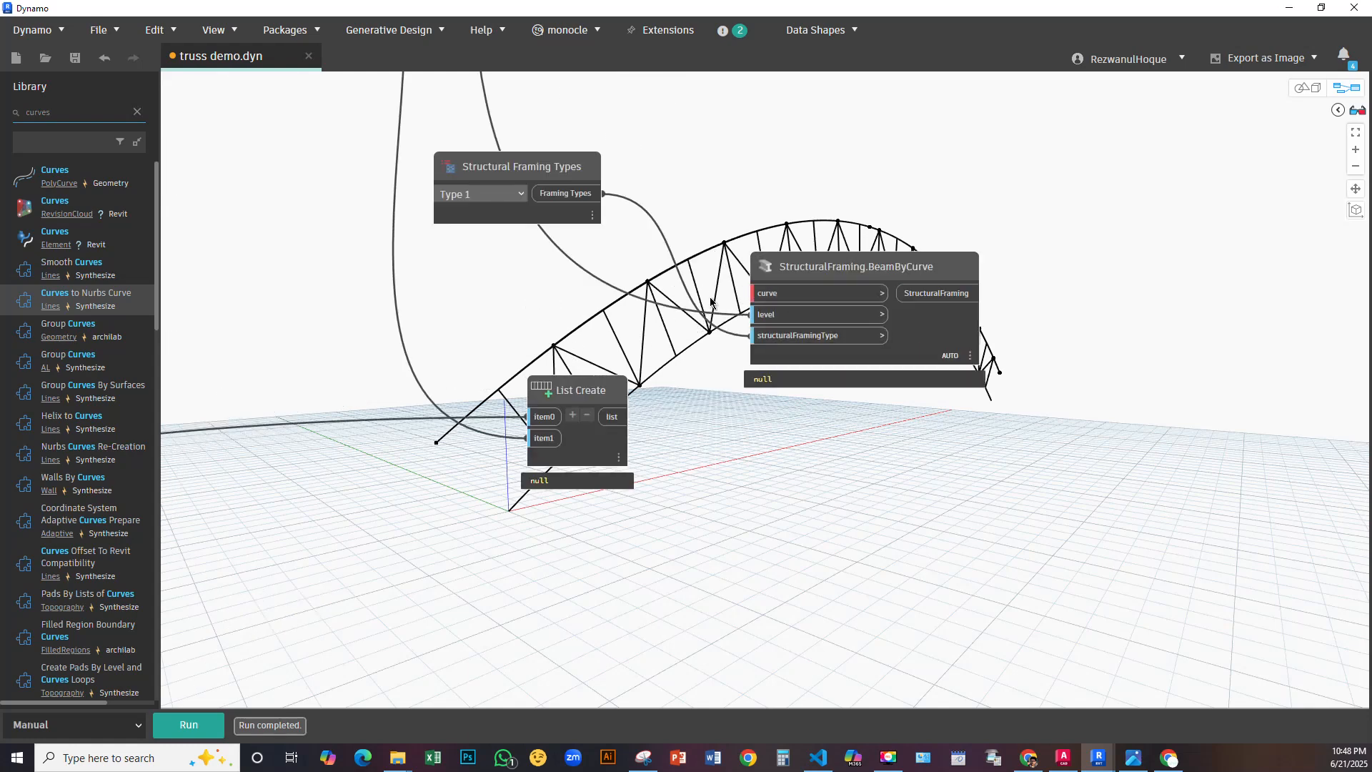
Connect the uppermost Line.ByStartPointEndPoint node's Line output to the curve input of the duplicated BeamByCurve node
middle_click_drag(614, 331, 886, 297)
scroll(886, 296, "down", 3)
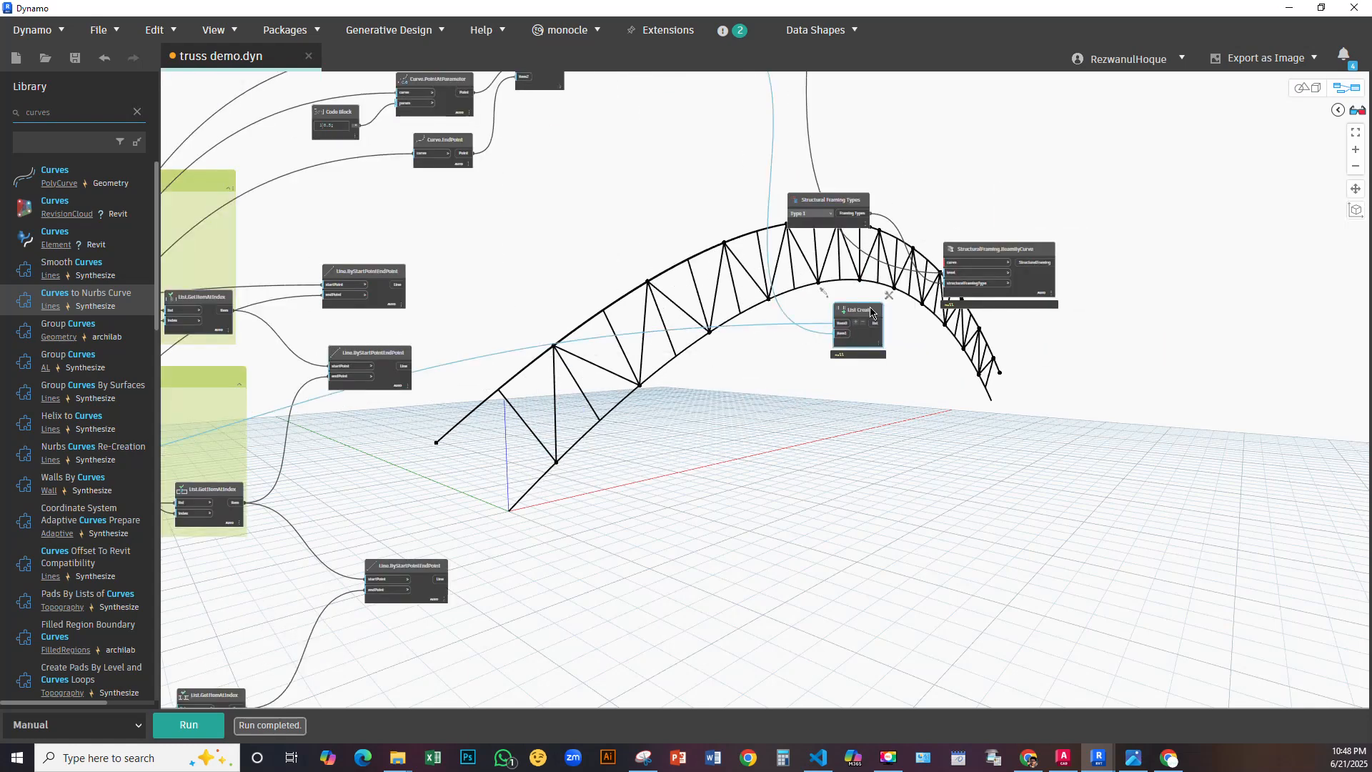
scroll(854, 314, "up", 3)
middle_click_drag(612, 446, 915, 425)
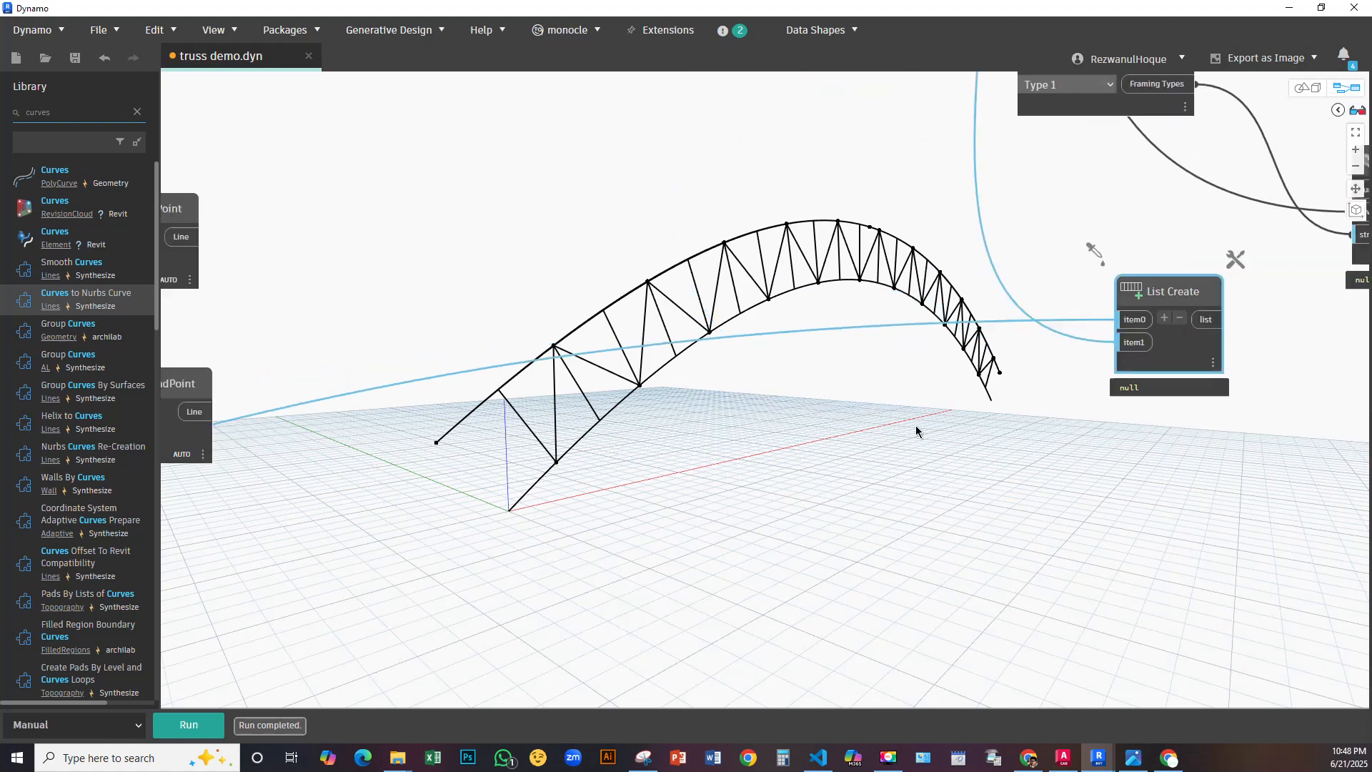
scroll(915, 426, "down", 5)
scroll(619, 361, "up", 3)
left_click(587, 315)
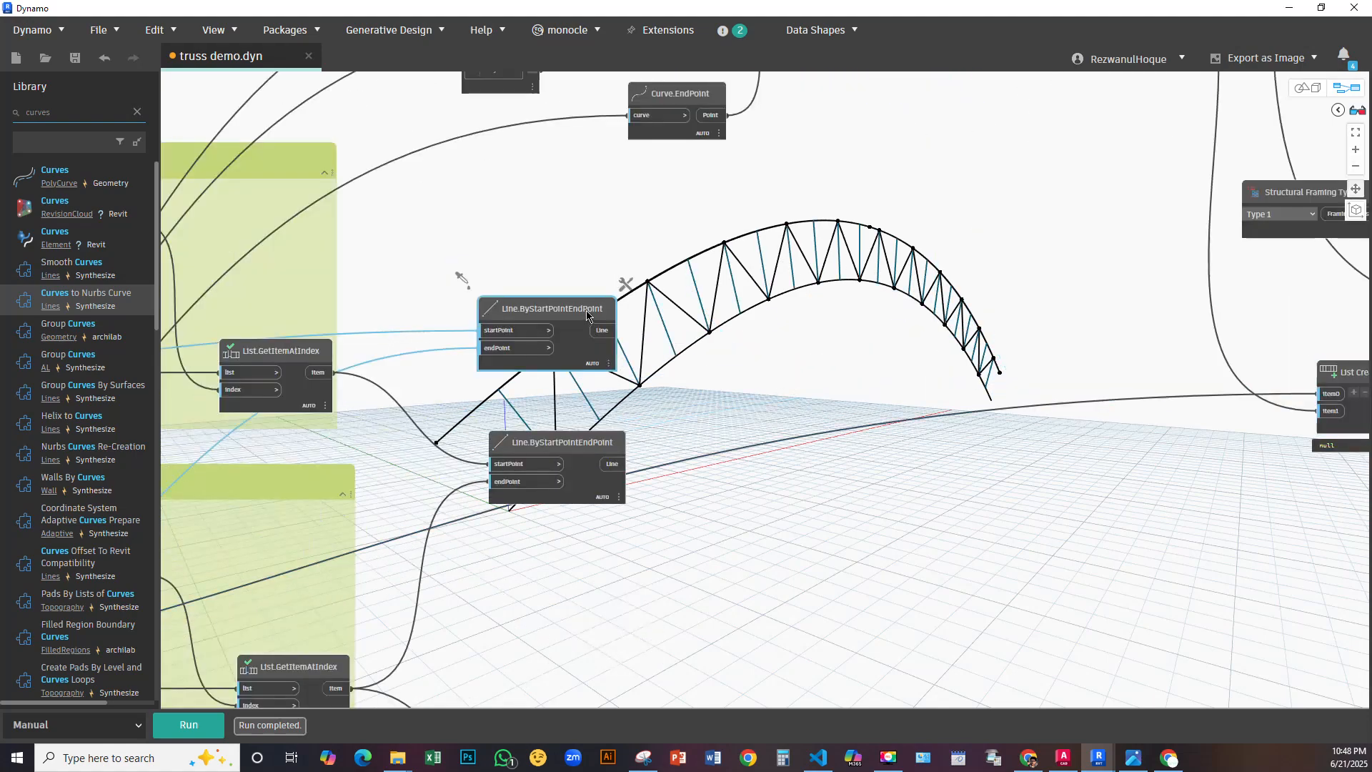
middle_click_drag(704, 462, 620, 369)
left_click(521, 252)
middle_click_drag(896, 274, 428, 313)
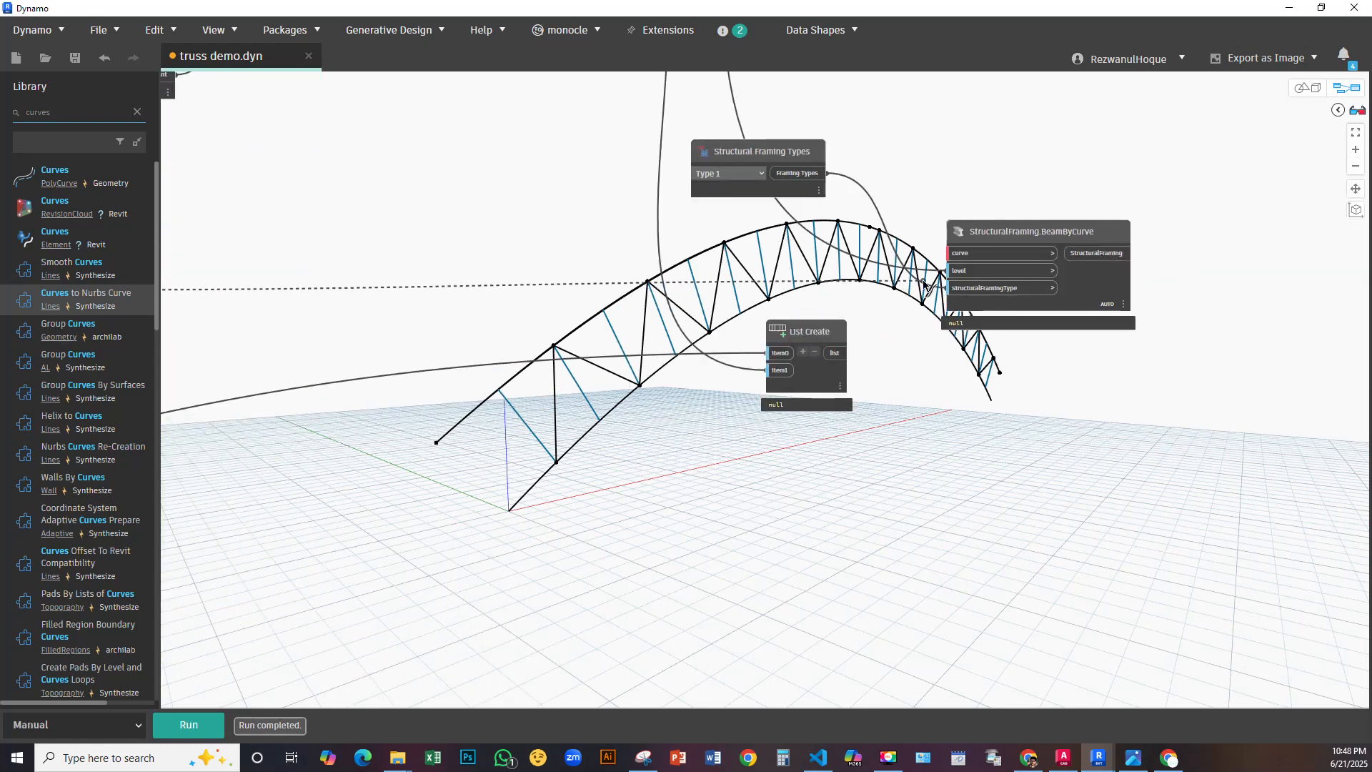
middle_click_drag(714, 320, 894, 335)
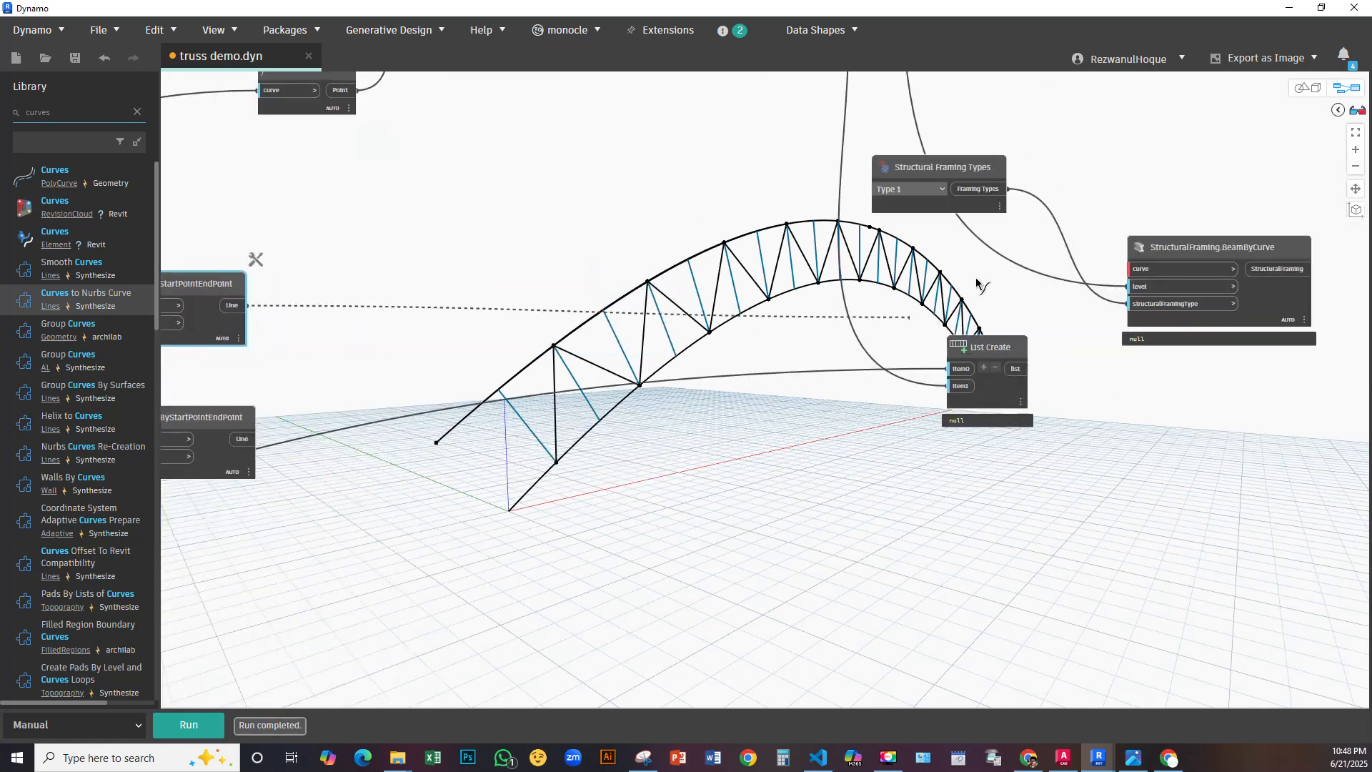
left_click(1131, 269)
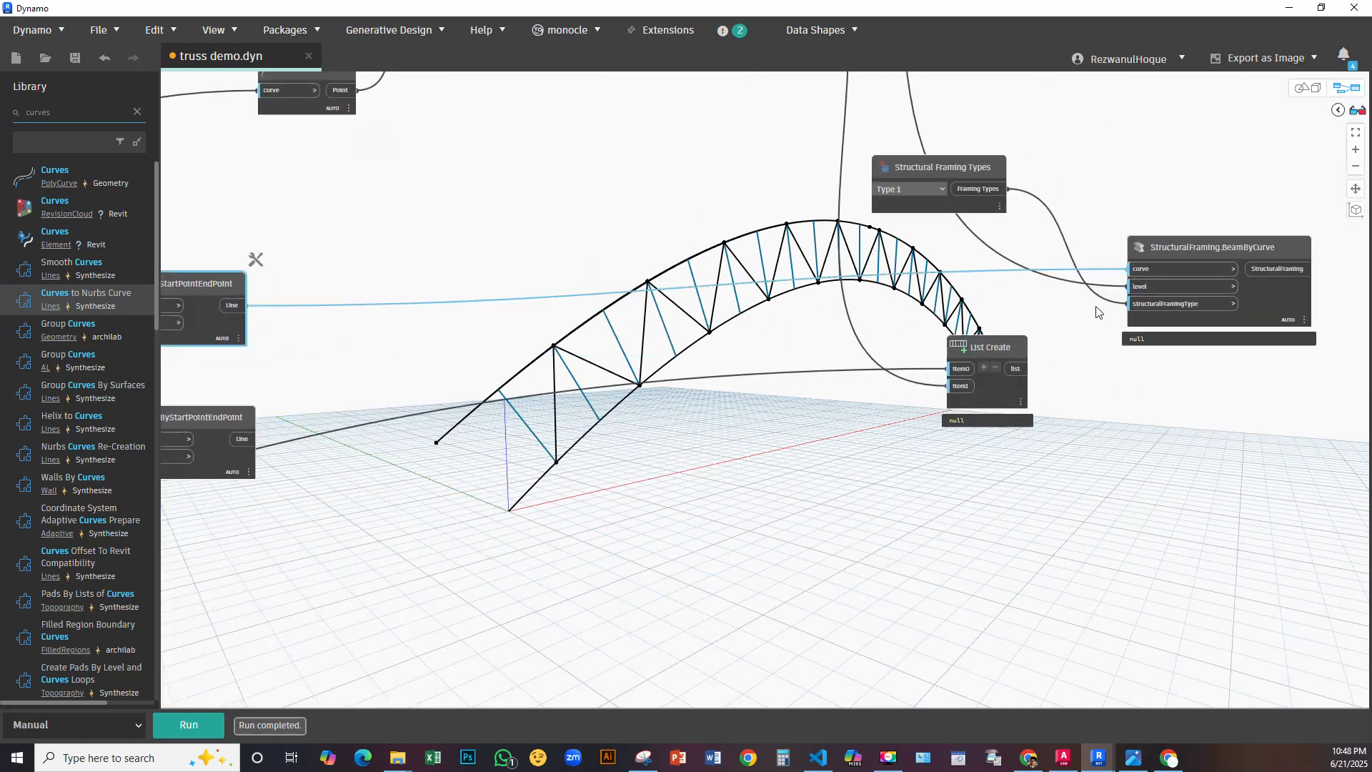
Set the duplicated Structural Framing Types node to Type 2
left_click(941, 189)
left_click(896, 220)
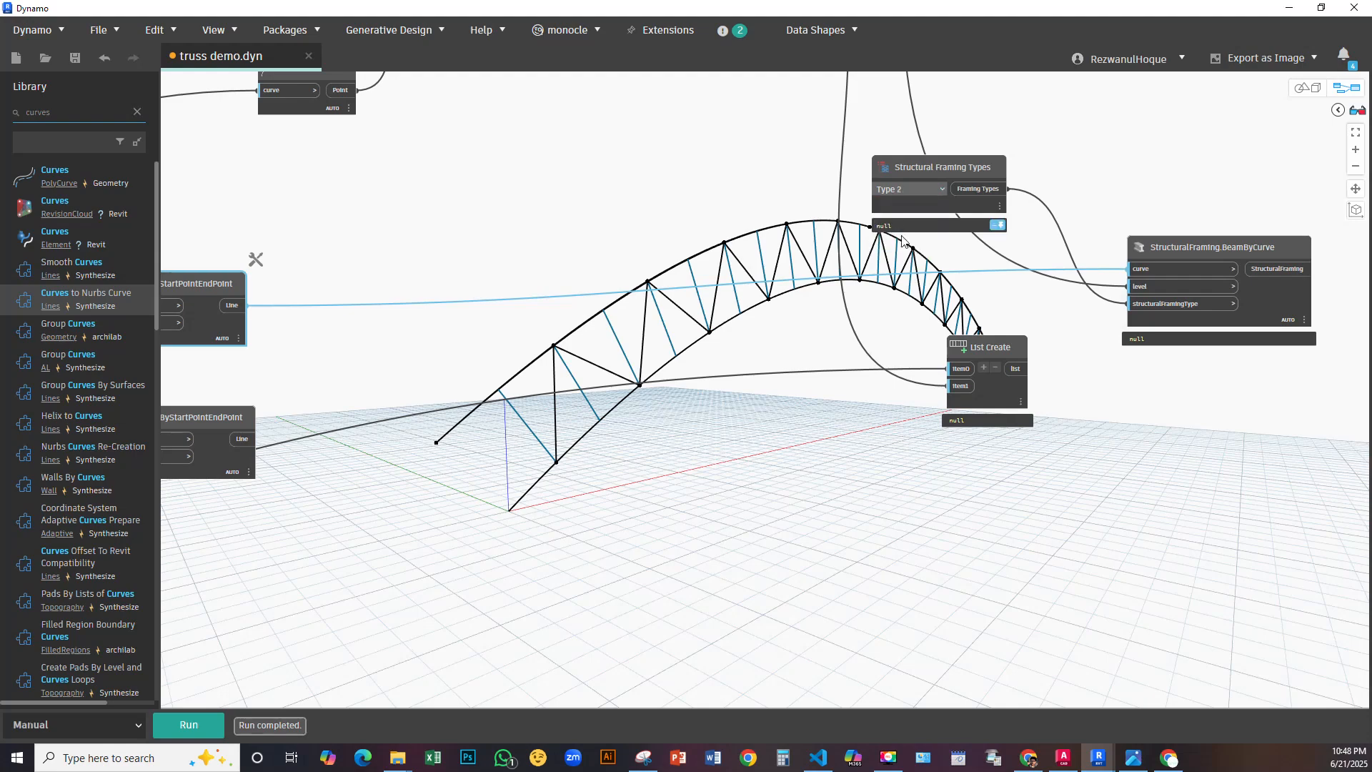
middle_click_drag(996, 326, 789, 306)
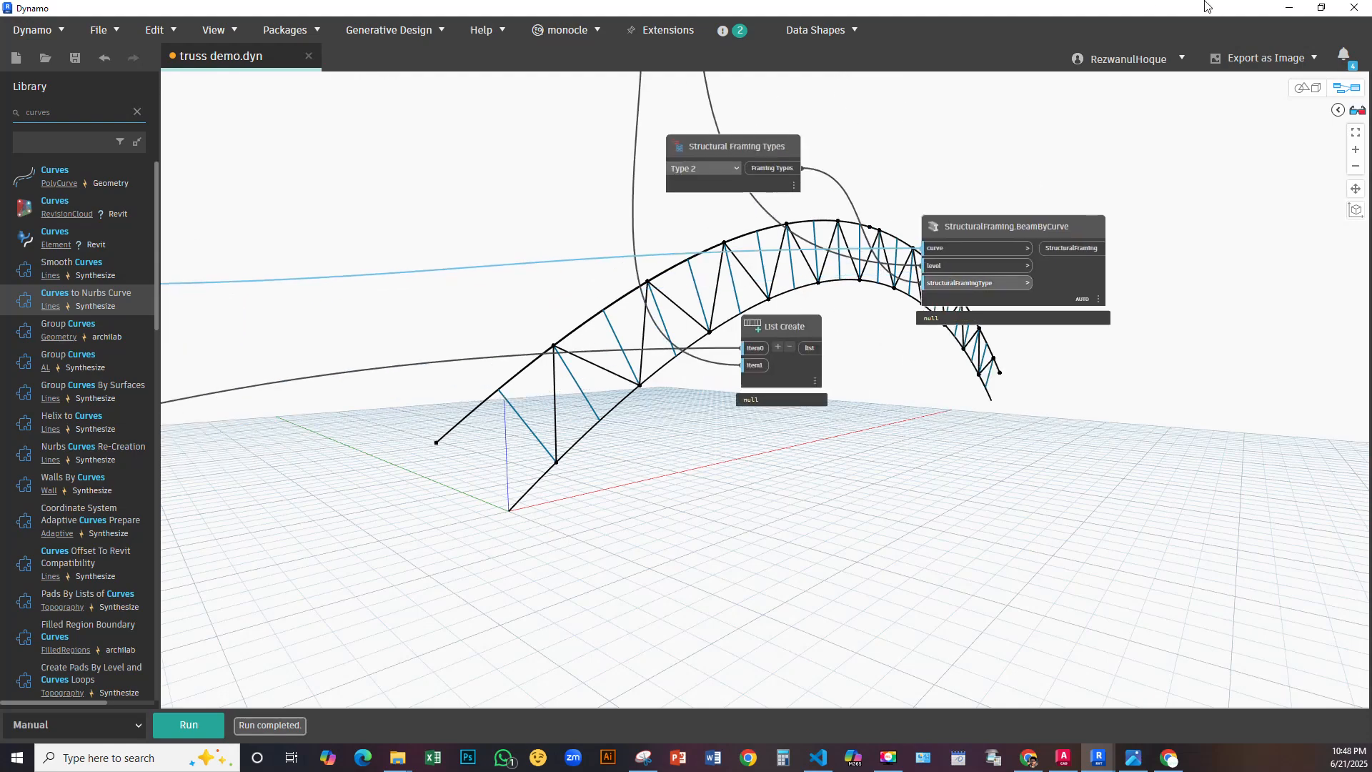
Run the graph beside Revit, inspect the generated web beams in the 3D view, and maximize Dynamo again
left_click(1321, 7)
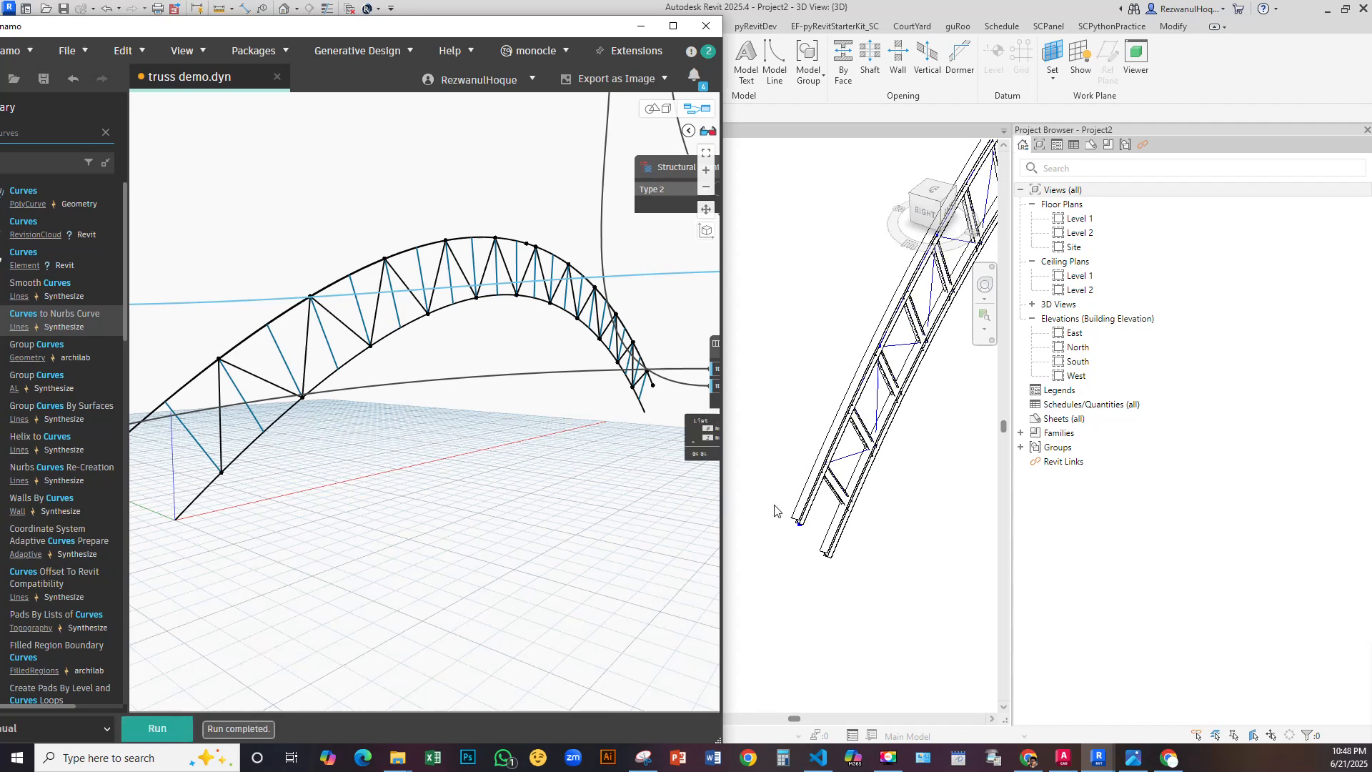
scroll(818, 386, "up", 3)
scroll(818, 386, "up", 2)
scroll(912, 498, "down", 3)
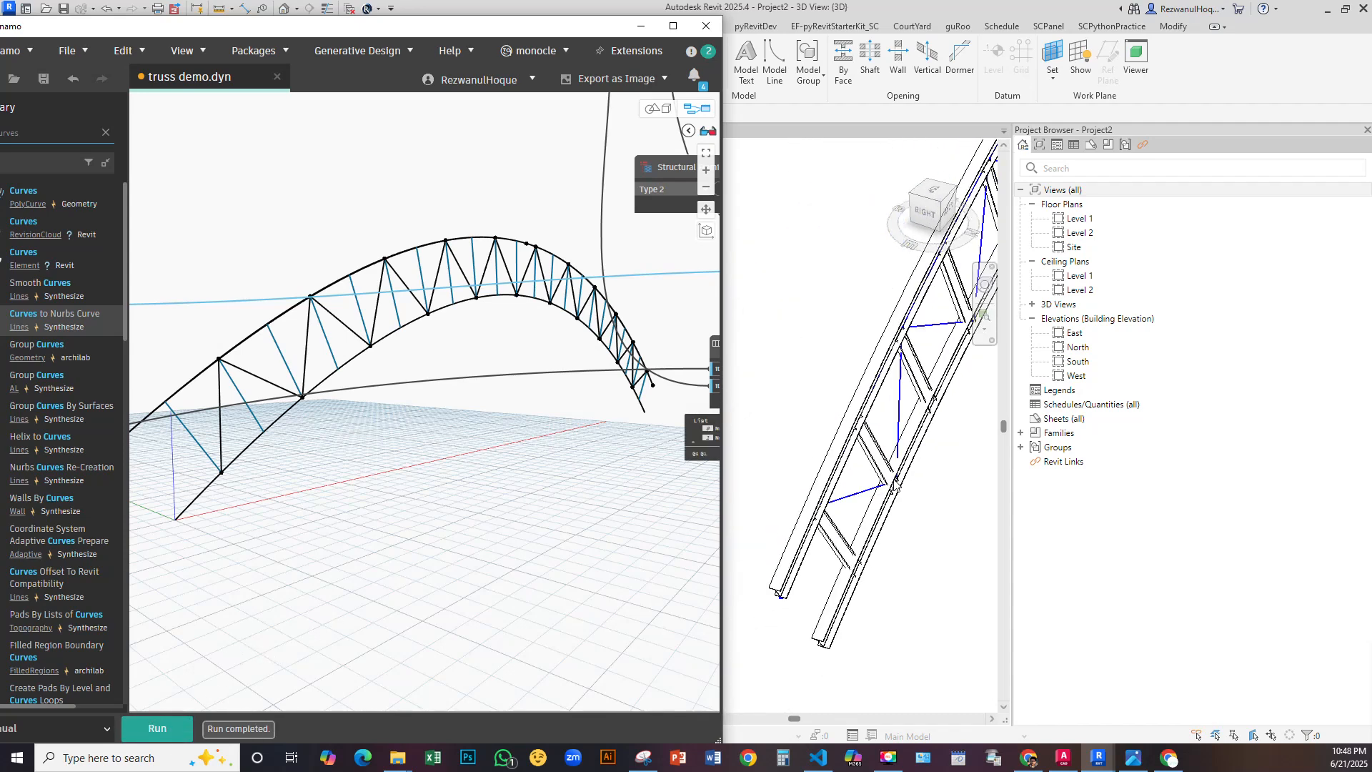
left_click(671, 27)
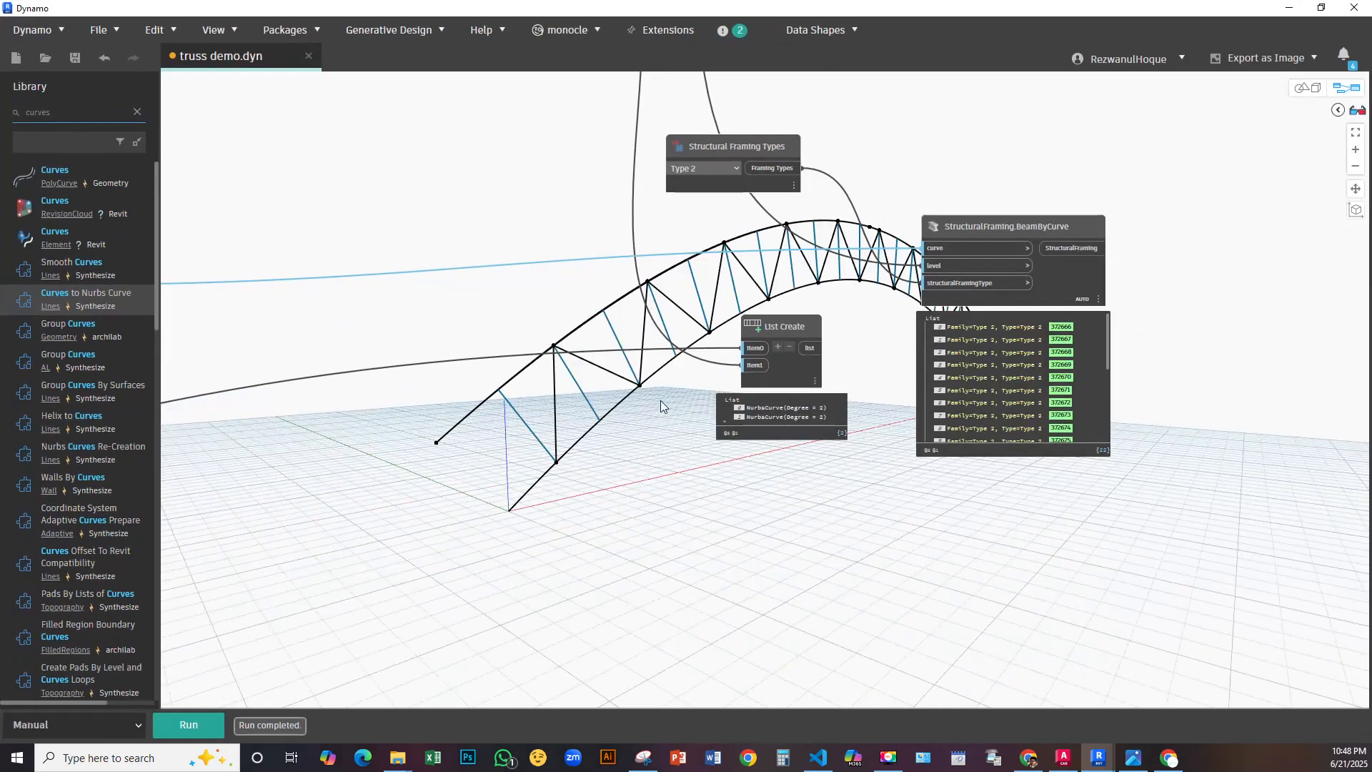
Spread out the upper two Line.ByStartPointEndPoint nodes and move the copied List Create node below the web beam nodes
middle_click_drag(828, 492, 1118, 382)
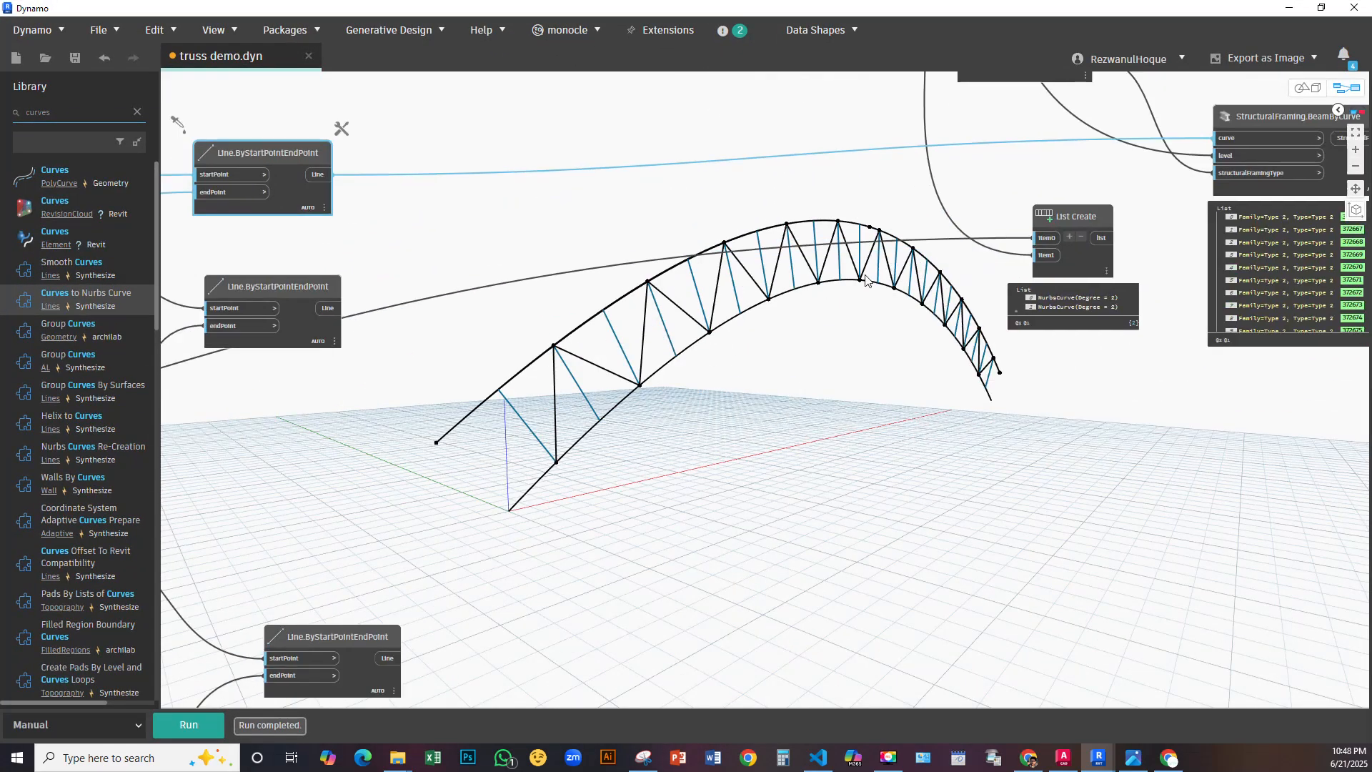
scroll(867, 291, "down", 4)
scroll(663, 308, "up", 2)
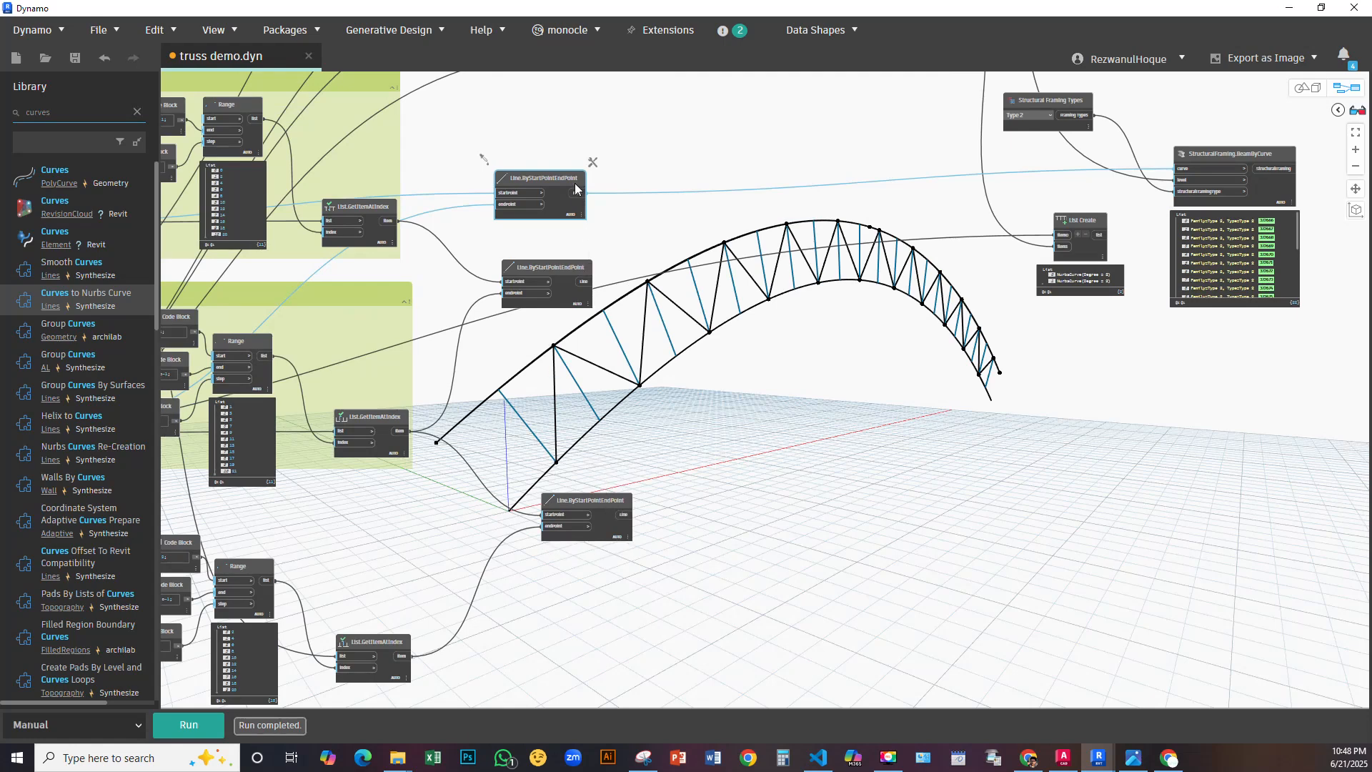
left_click_drag(570, 180, 581, 141)
left_click_drag(582, 272, 617, 433)
scroll(699, 508, "up", 5)
scroll(705, 425, "down", 5)
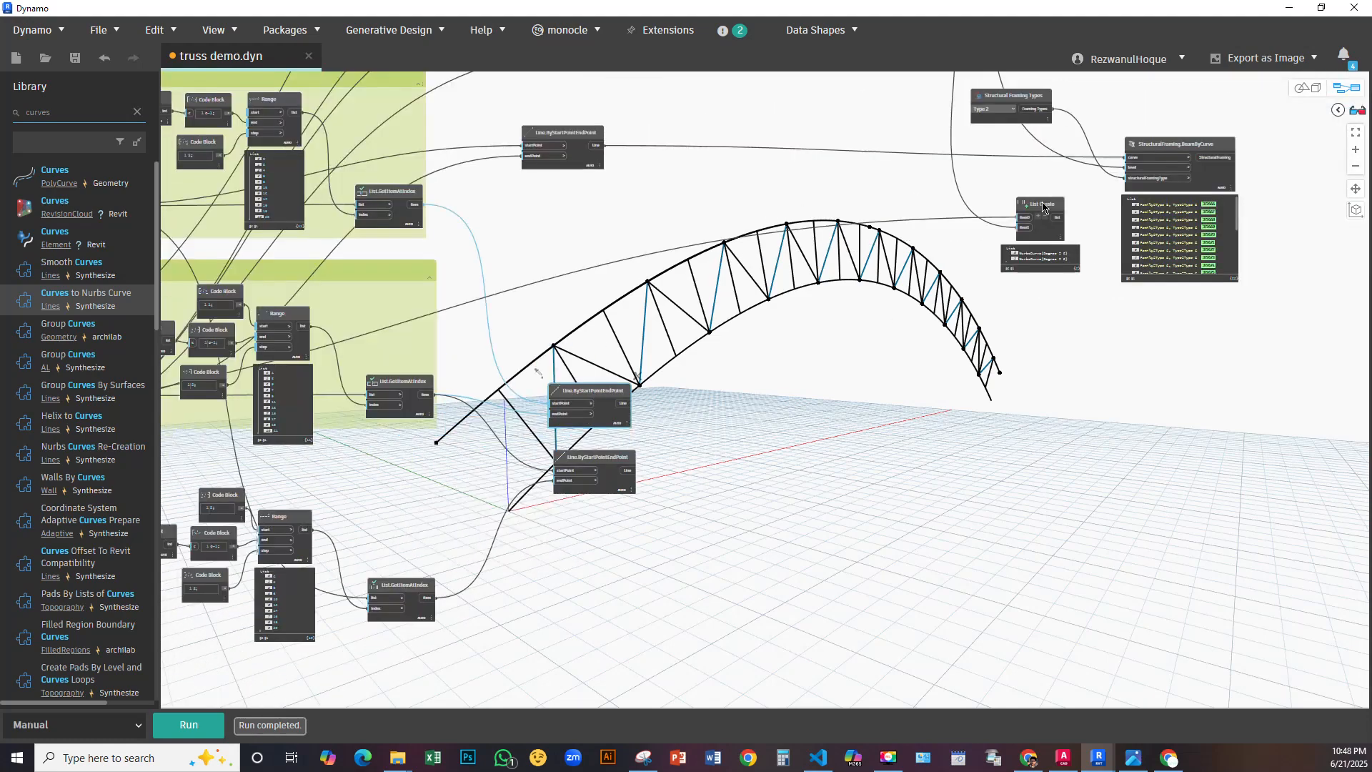
left_click_drag(1051, 206, 944, 336)
Duplicate the Type 2 Structural Framing Types and BeamByCurve nodes and place the copies beside the lower List Create node
middle_click_drag(1131, 179, 989, 297)
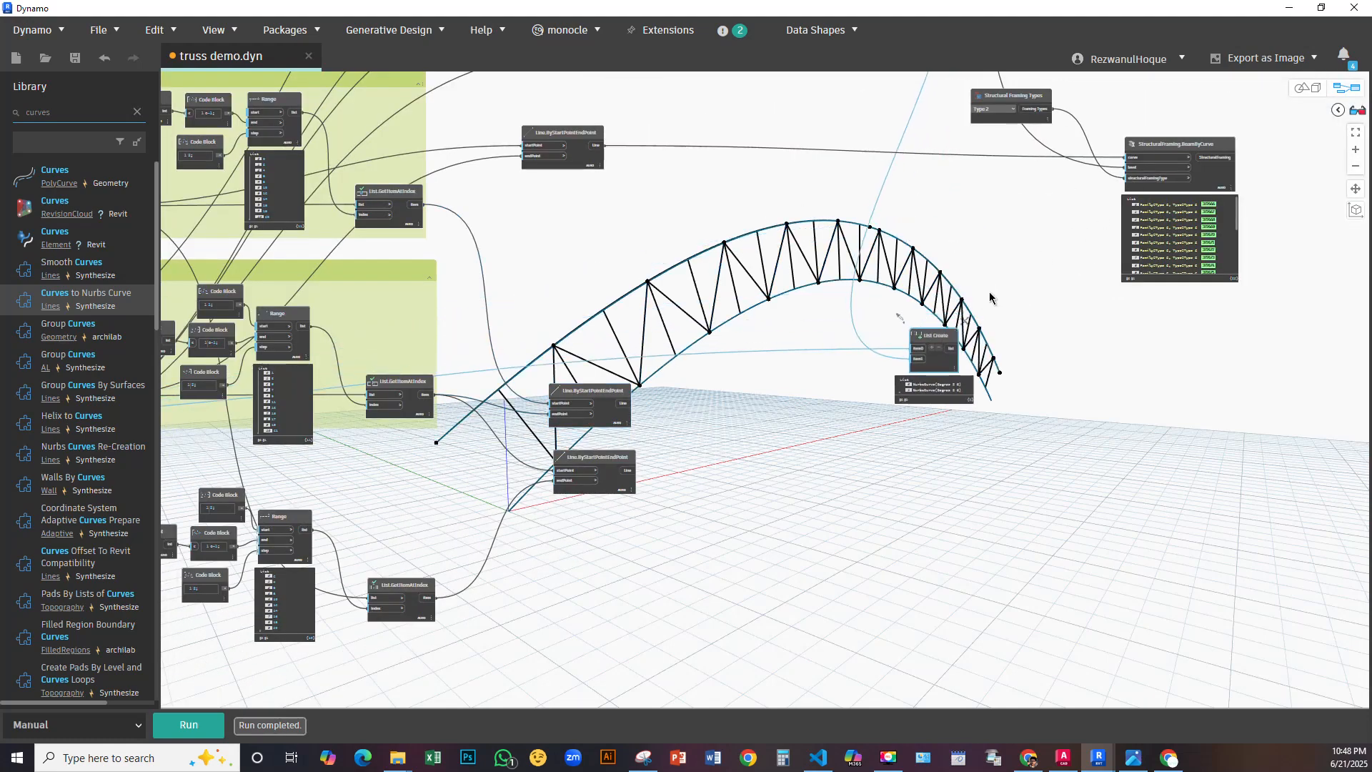
left_click(1038, 265)
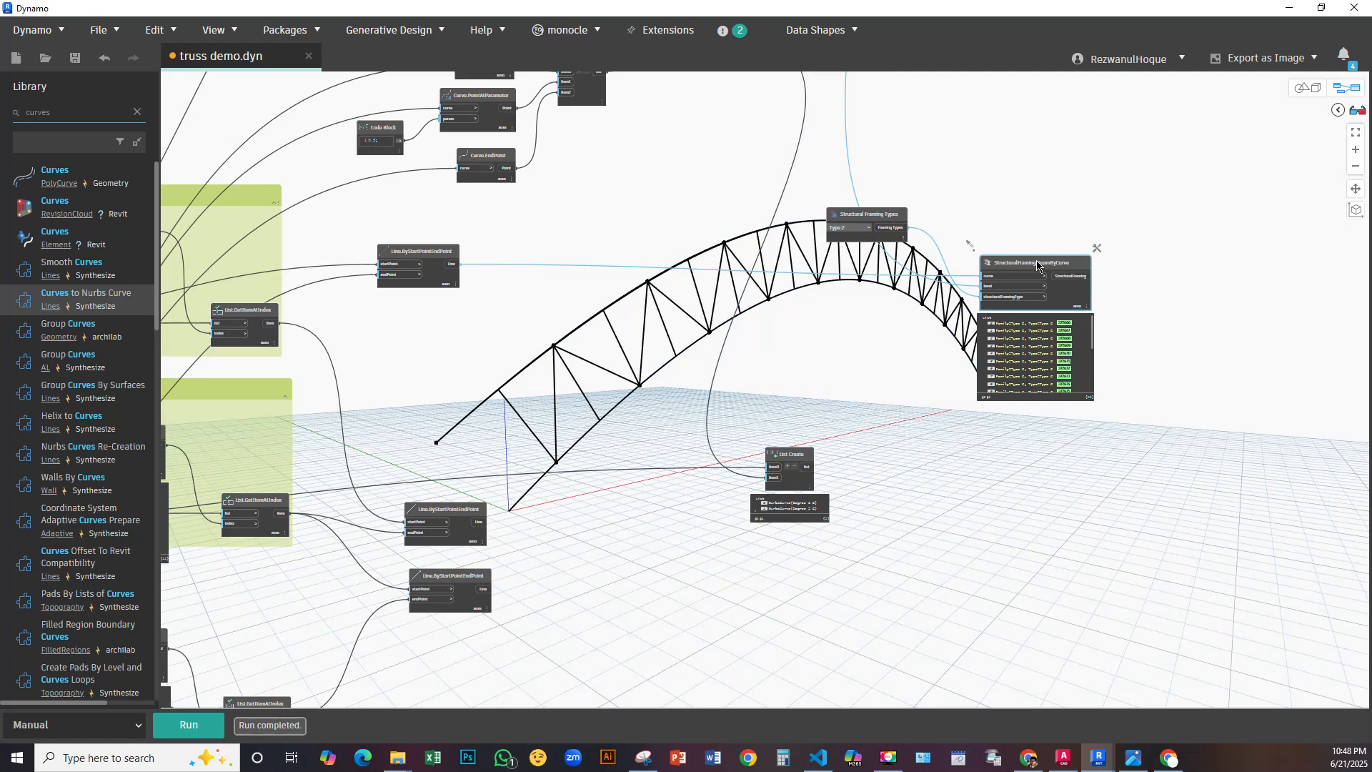
left_click_drag(1113, 145, 836, 349)
key("ctrl+c")
key("ctrl+v")
left_click_drag(1143, 279, 855, 406)
Connect the lower List Create node's list output to the curve input of the newest BeamByCurve copy
scroll(881, 496, "up", 4)
left_click(743, 443)
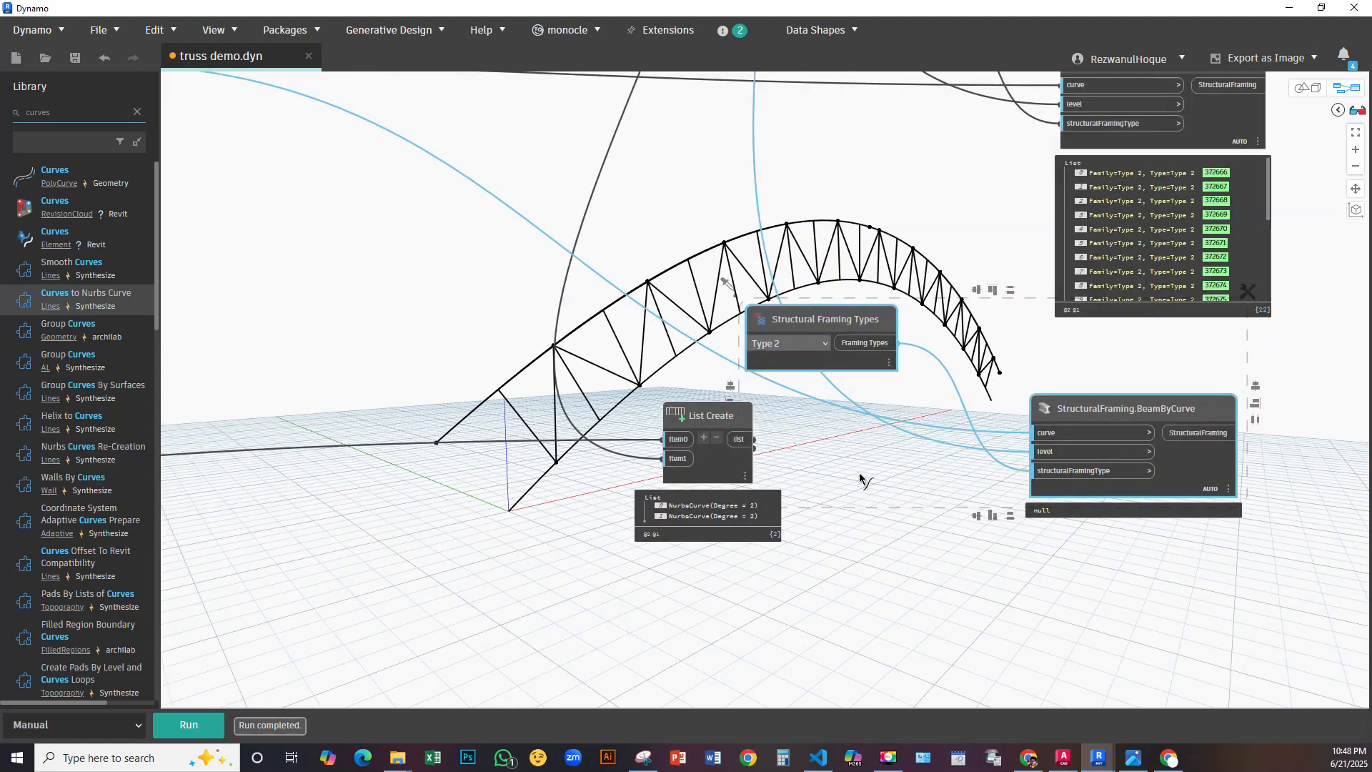
left_click(1045, 433)
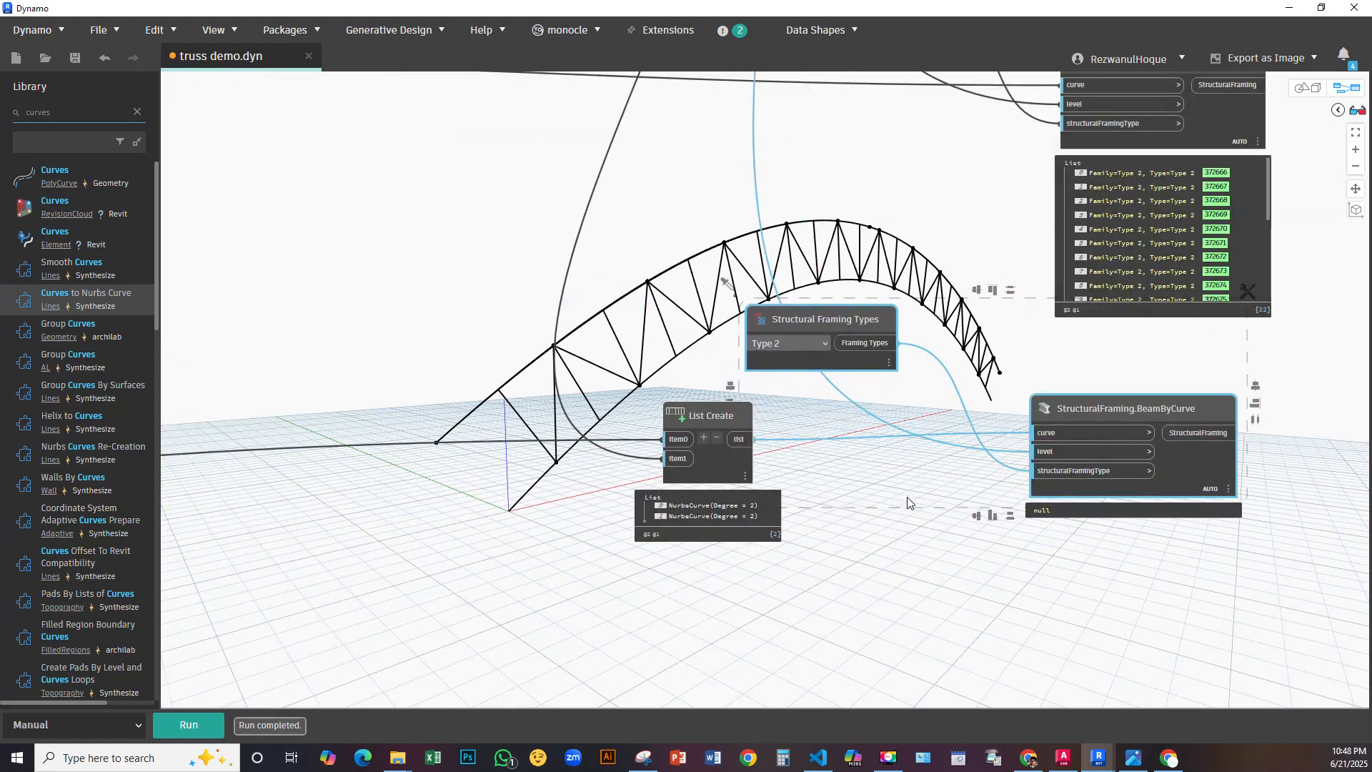
Connect the lower two Line.ByStartPointEndPoint outputs to item0 and item1 of the lower List Create node
middle_click_drag(773, 550, 1206, 373)
left_click(572, 365)
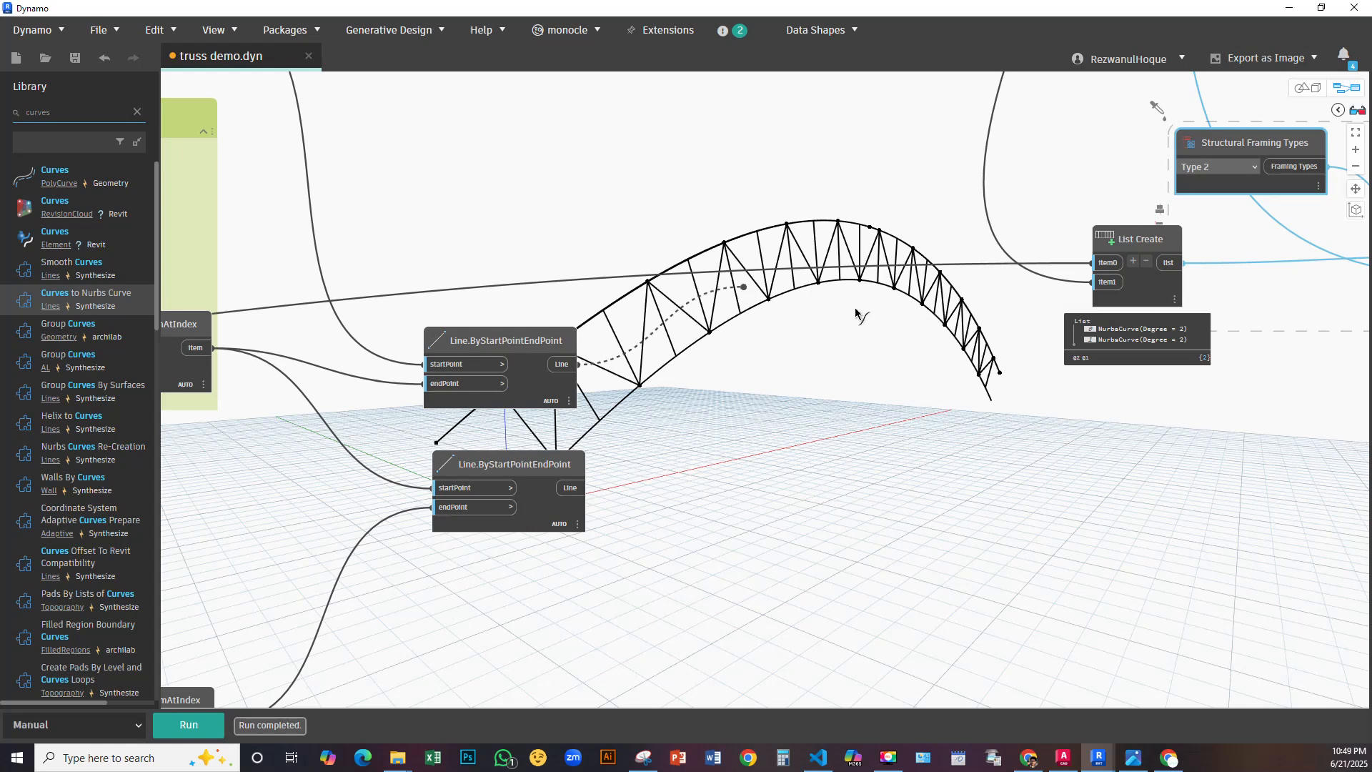
left_click(1090, 263)
left_click(569, 488)
left_click(1107, 281)
middle_click_drag(599, 506, 591, 508)
Restore the Dynamo window beside Revit, choose the framing type for the newest beam group, and run the graph
middle_click_drag(1263, 320, 681, 407)
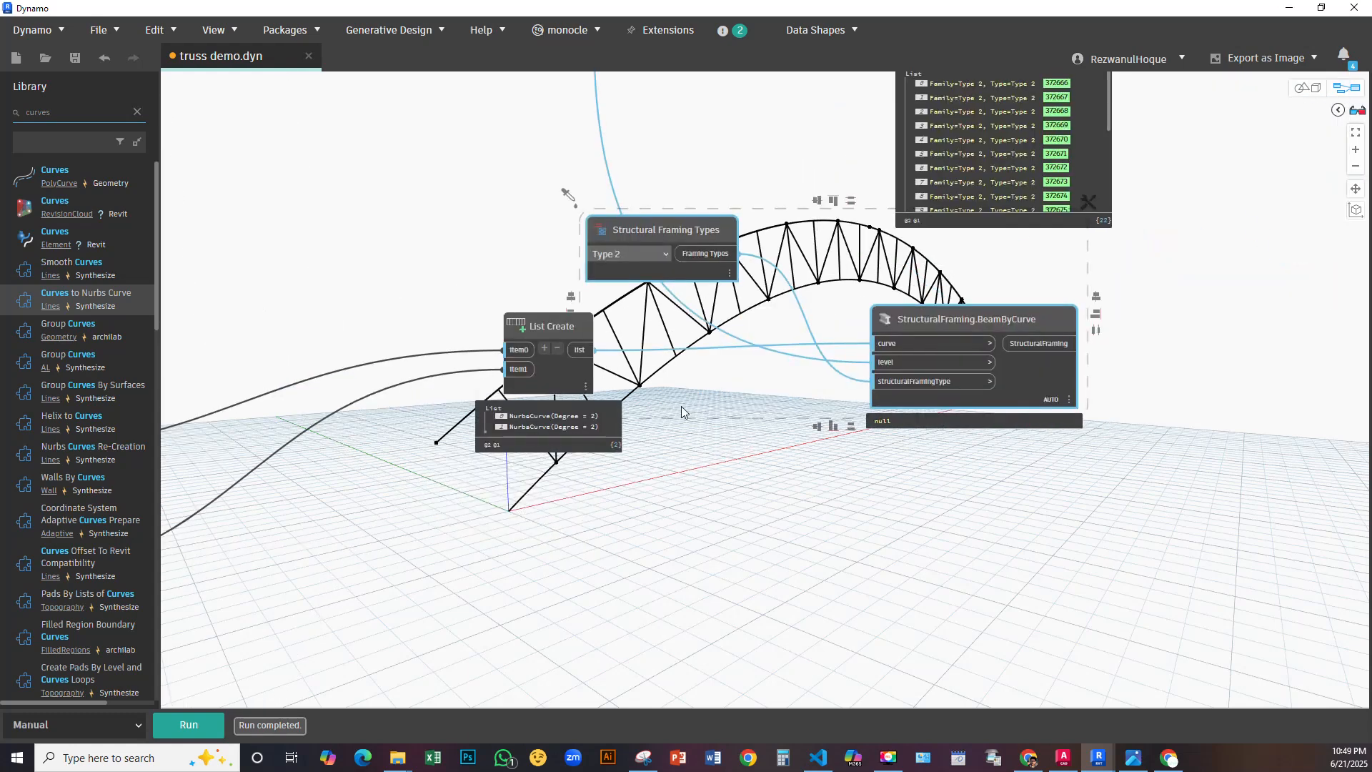
scroll(716, 421, "down", 4)
scroll(976, 264, "up", 3)
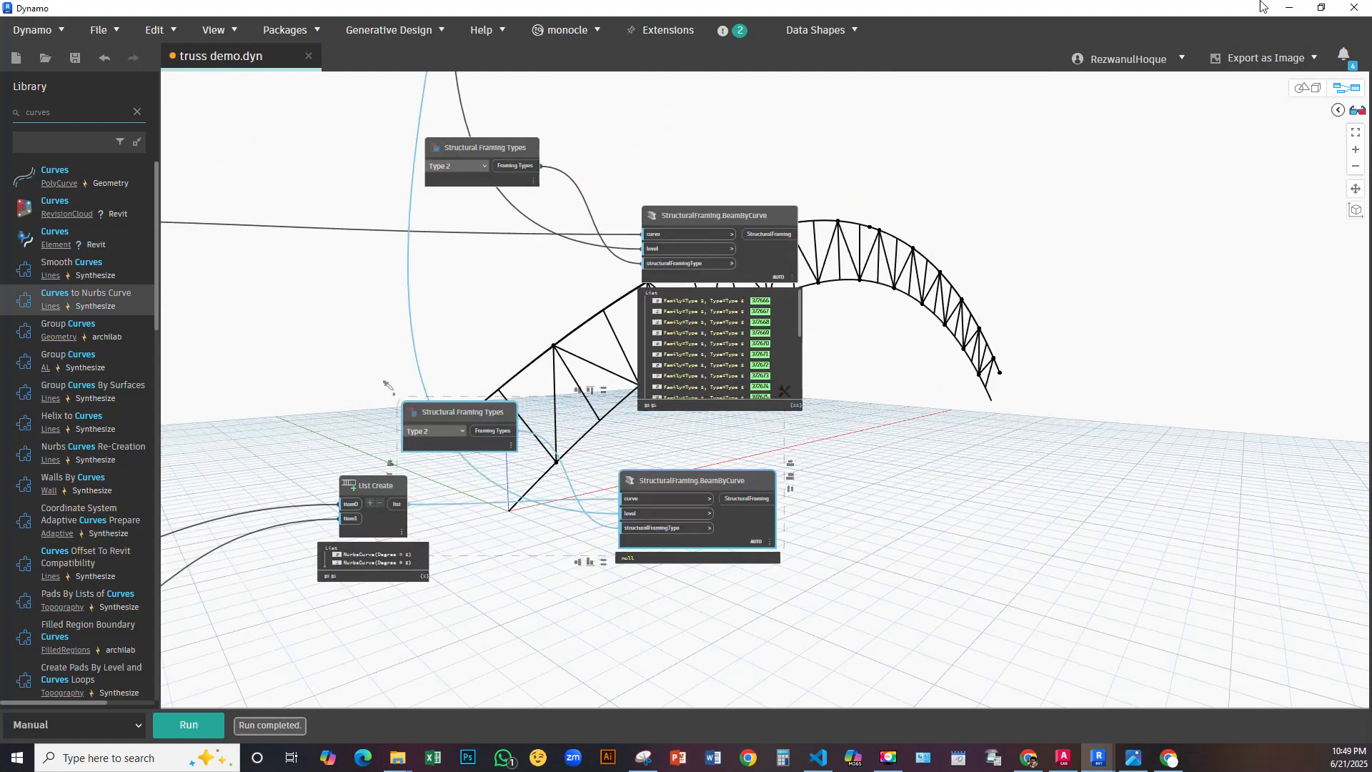
left_click(1321, 7)
middle_click_drag(863, 405, 764, 350)
scroll(443, 343, "down", 4)
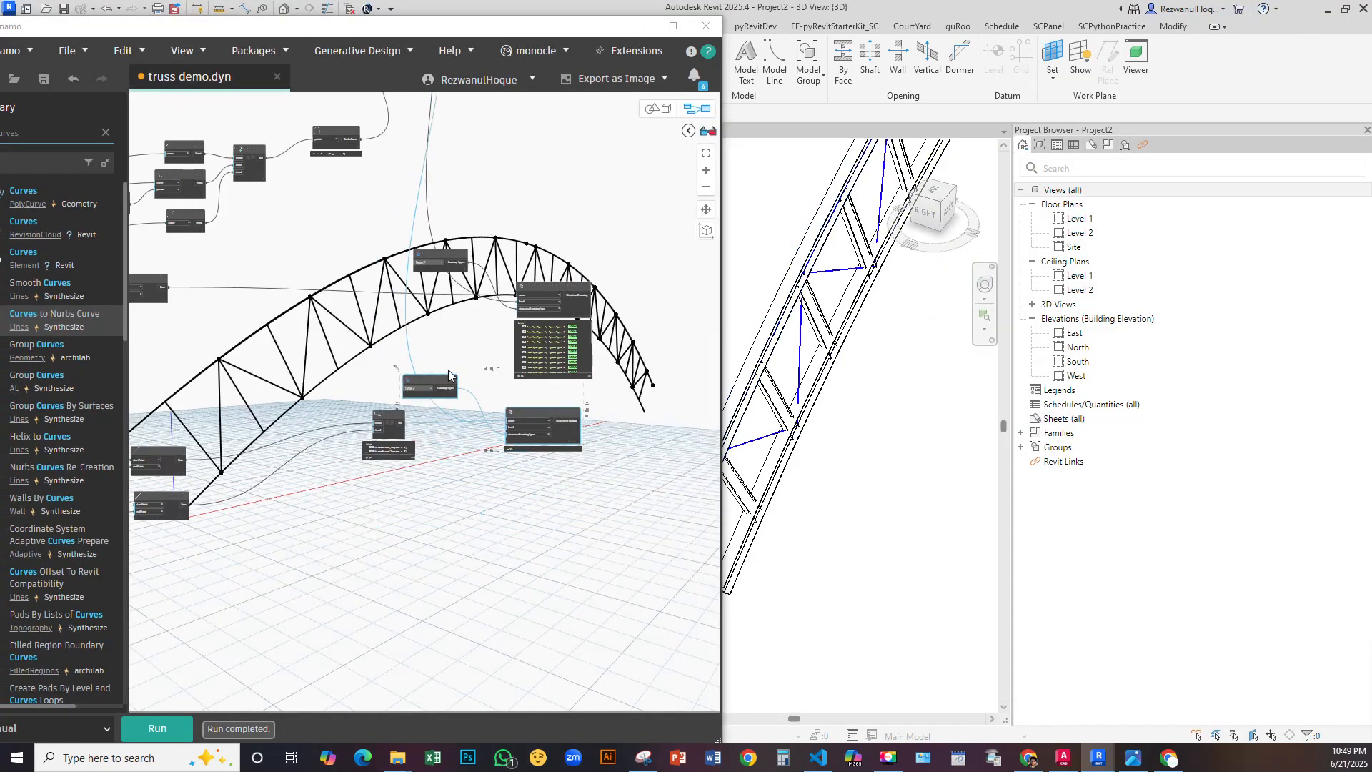
scroll(449, 397, "up", 4)
left_click(405, 366)
left_click(370, 409)
scroll(343, 372, "down", 3)
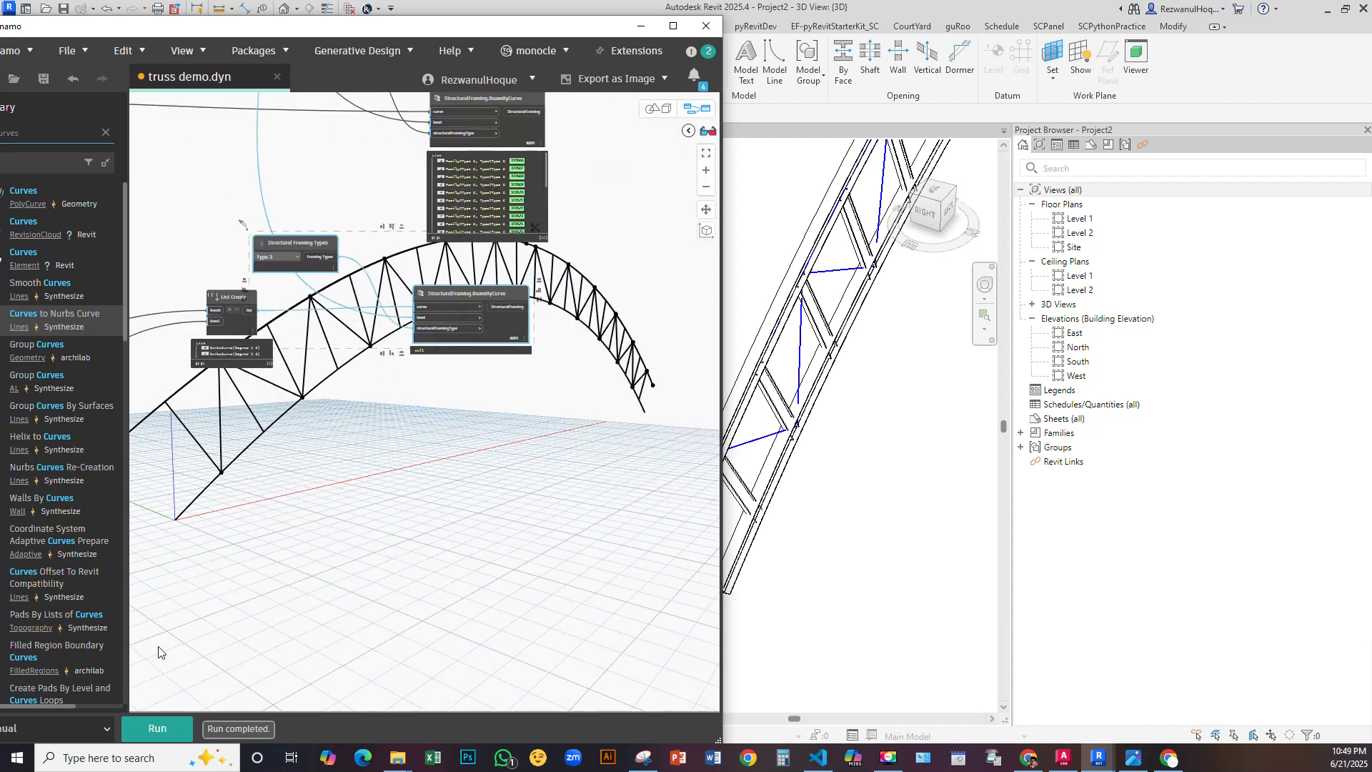
left_click(177, 734)
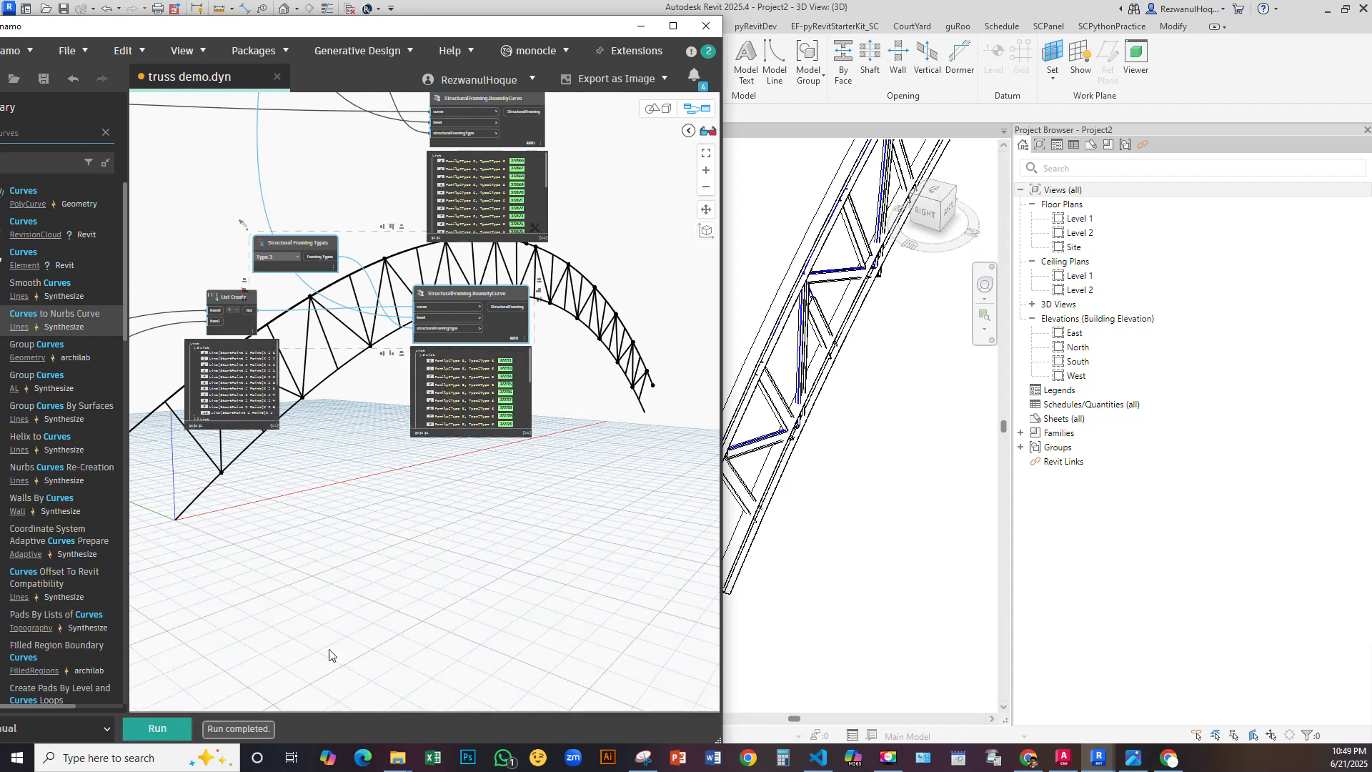
Examine the chord and web beams of the complete truss from several angles in the Revit 3D view
middle_click_drag(867, 350, 951, 643, "shift")
scroll(850, 400, "up", 5)
scroll(875, 382, "down", 2)
scroll(875, 383, "down", 5)
middle_click_drag(847, 464, 882, 413, "shift")
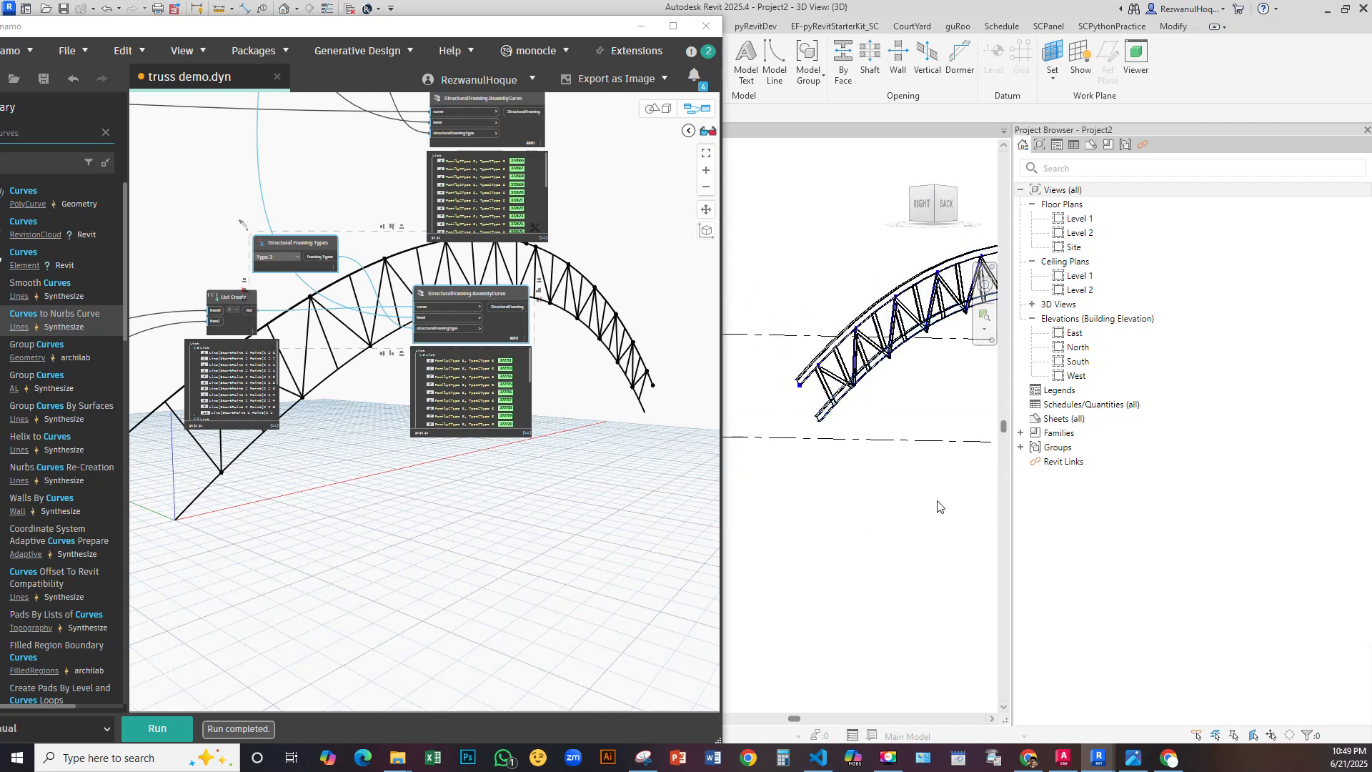
left_click(873, 366)
scroll(893, 425, "down", 3)
middle_click_drag(894, 425, 780, 404, "shift")
scroll(779, 397, "up", 3)
left_click(787, 364)
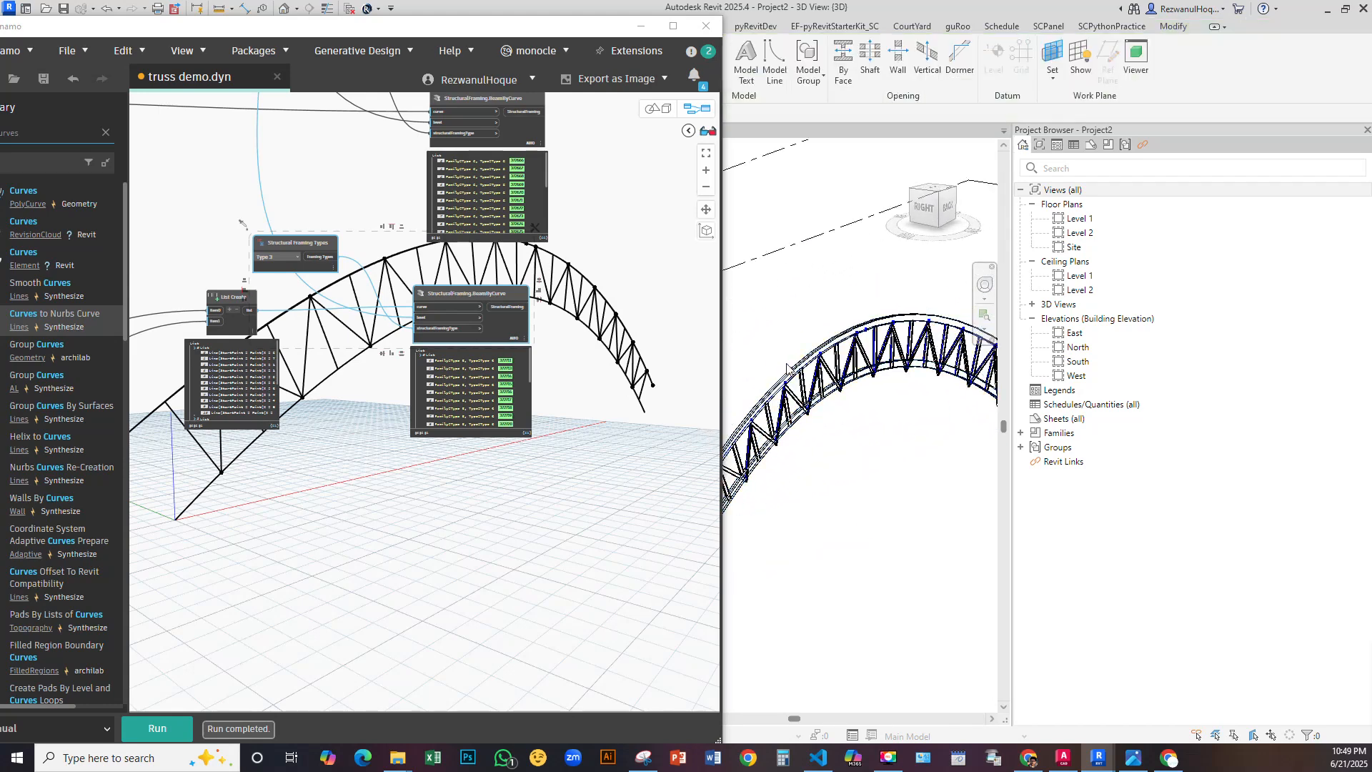
left_click(790, 370)
left_click(903, 517)
scroll(897, 498, "down", 3)
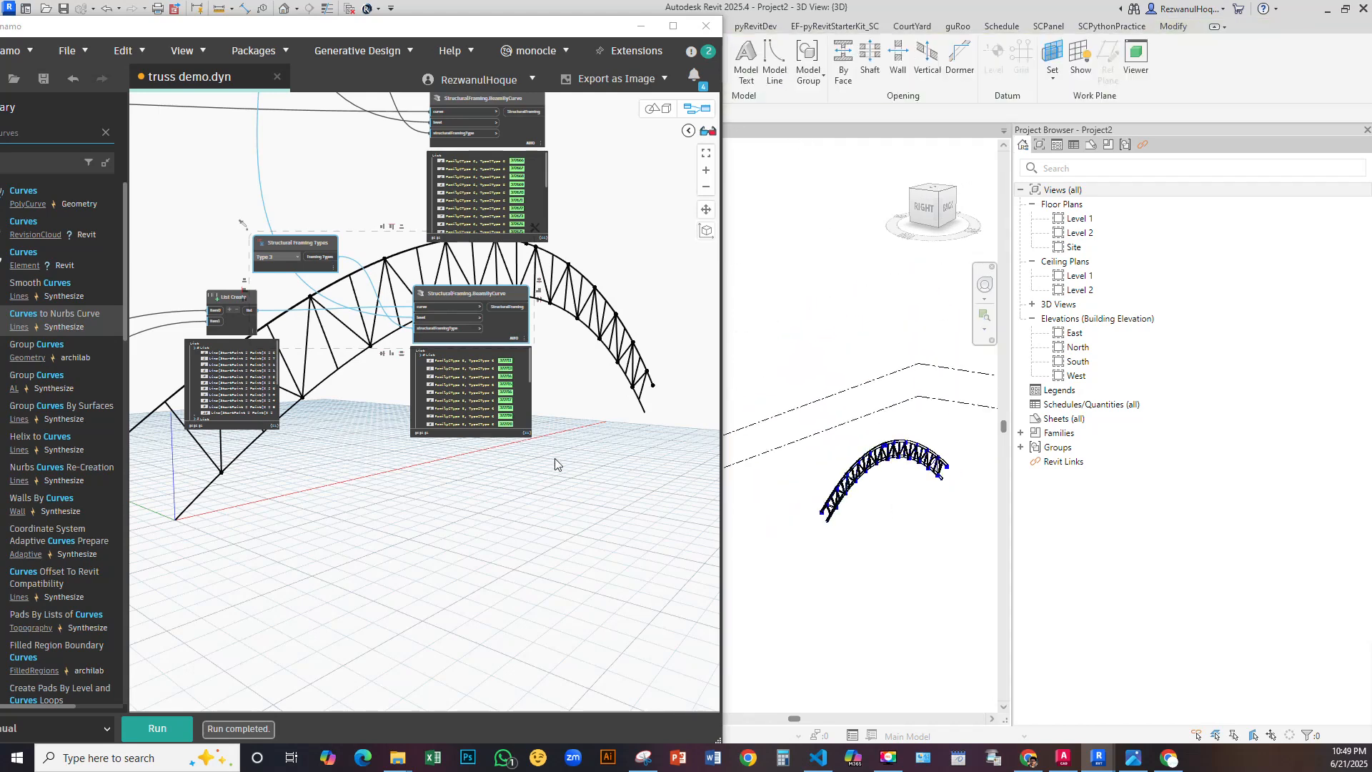
Review the whole node graph in Dynamo and save the truss demo file
scroll(521, 454, "down", 3)
middle_click_drag(422, 381, 416, 448)
middle_click_drag(317, 278, 343, 297)
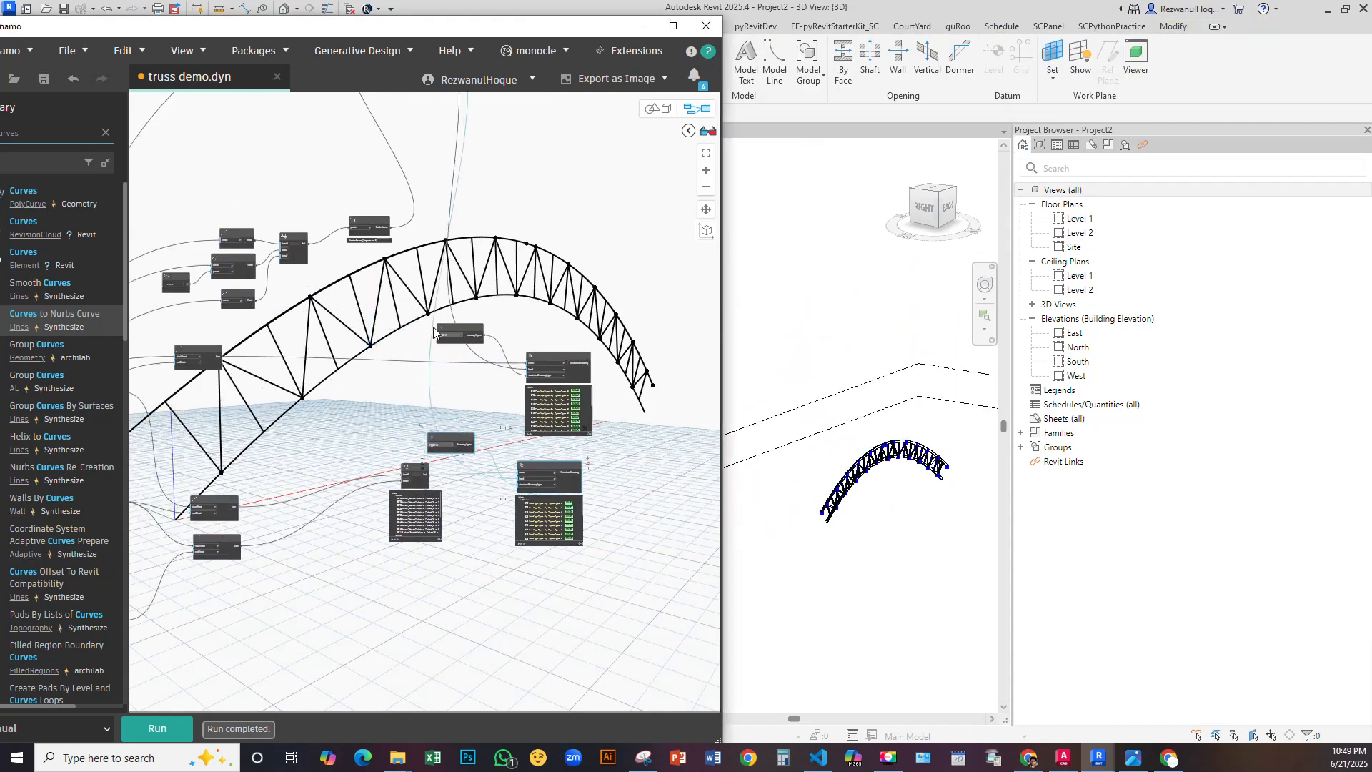
scroll(308, 336, "down", 5)
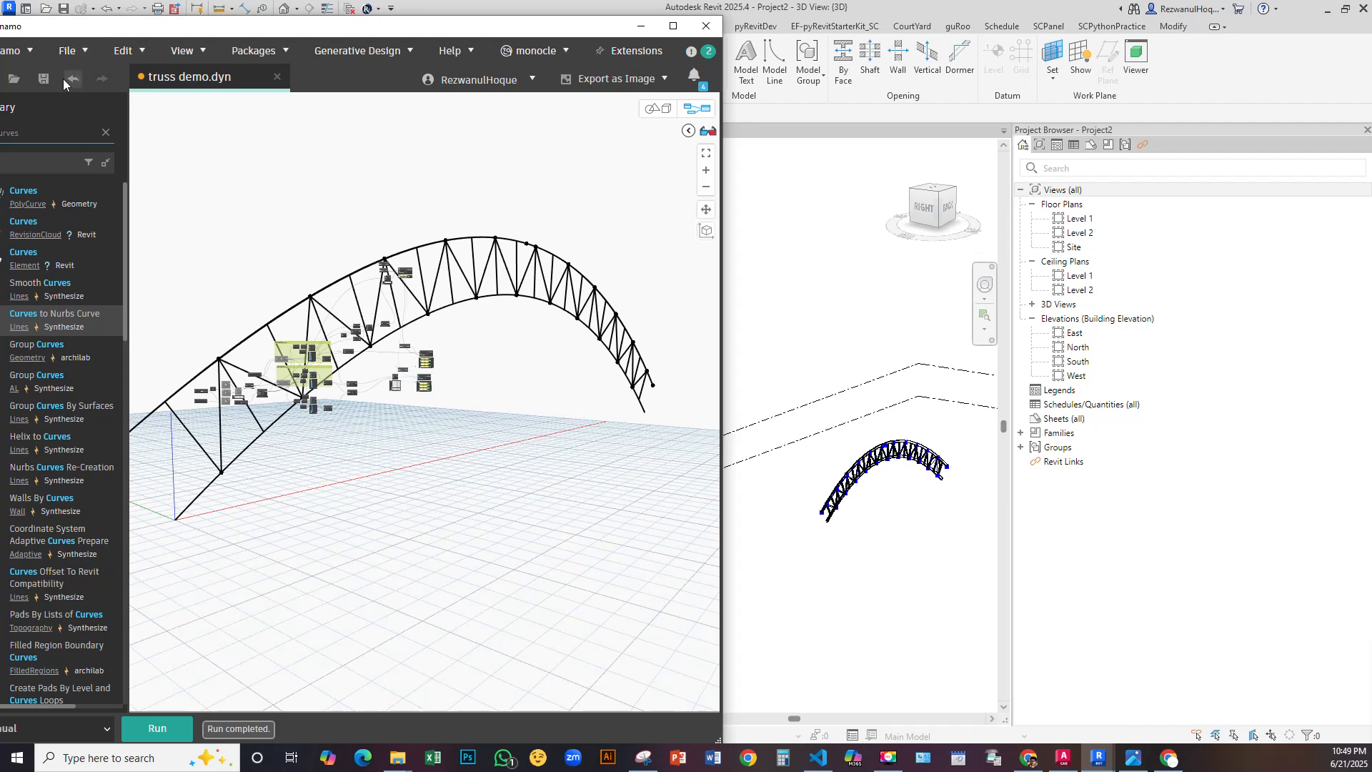
left_click(44, 78)
scroll(305, 419, "up", 5)
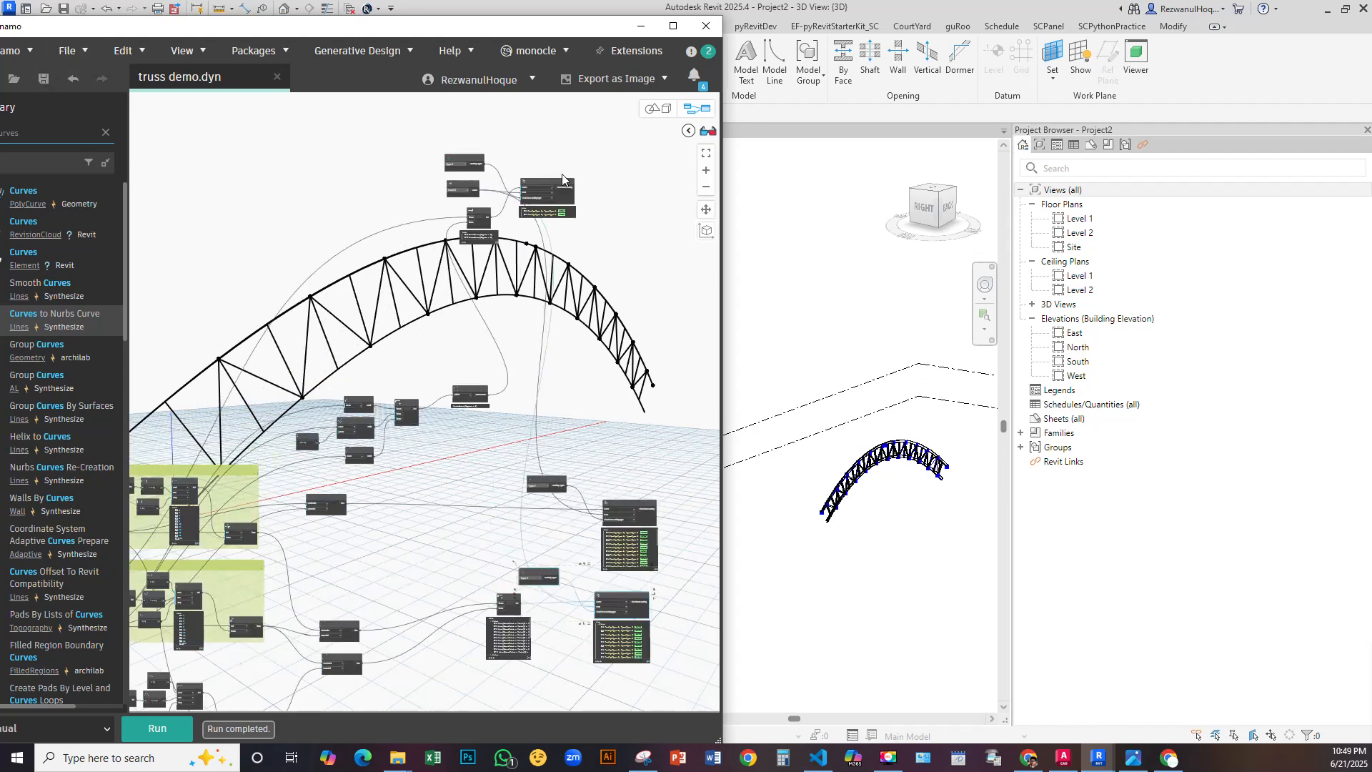
Move the chord beam group, with its framing type, level, List Create and BeamByCurve nodes, closer to the other beam groups
middle_click_drag(306, 418, 563, 179)
scroll(510, 229, "down", 3)
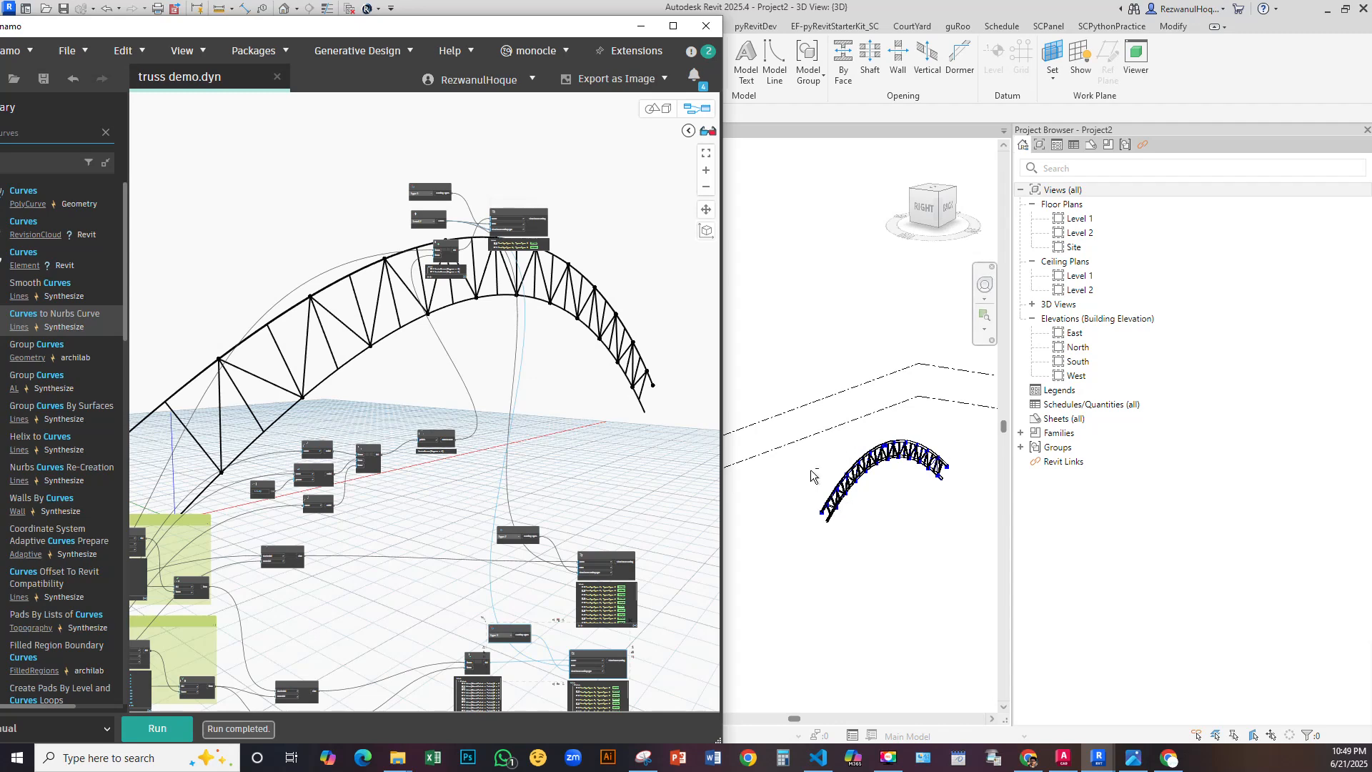
middle_click_drag(453, 333, 432, 315)
left_click_drag(546, 154, 330, 284)
left_click_drag(532, 216, 632, 321)
middle_click_drag(592, 389, 548, 265)
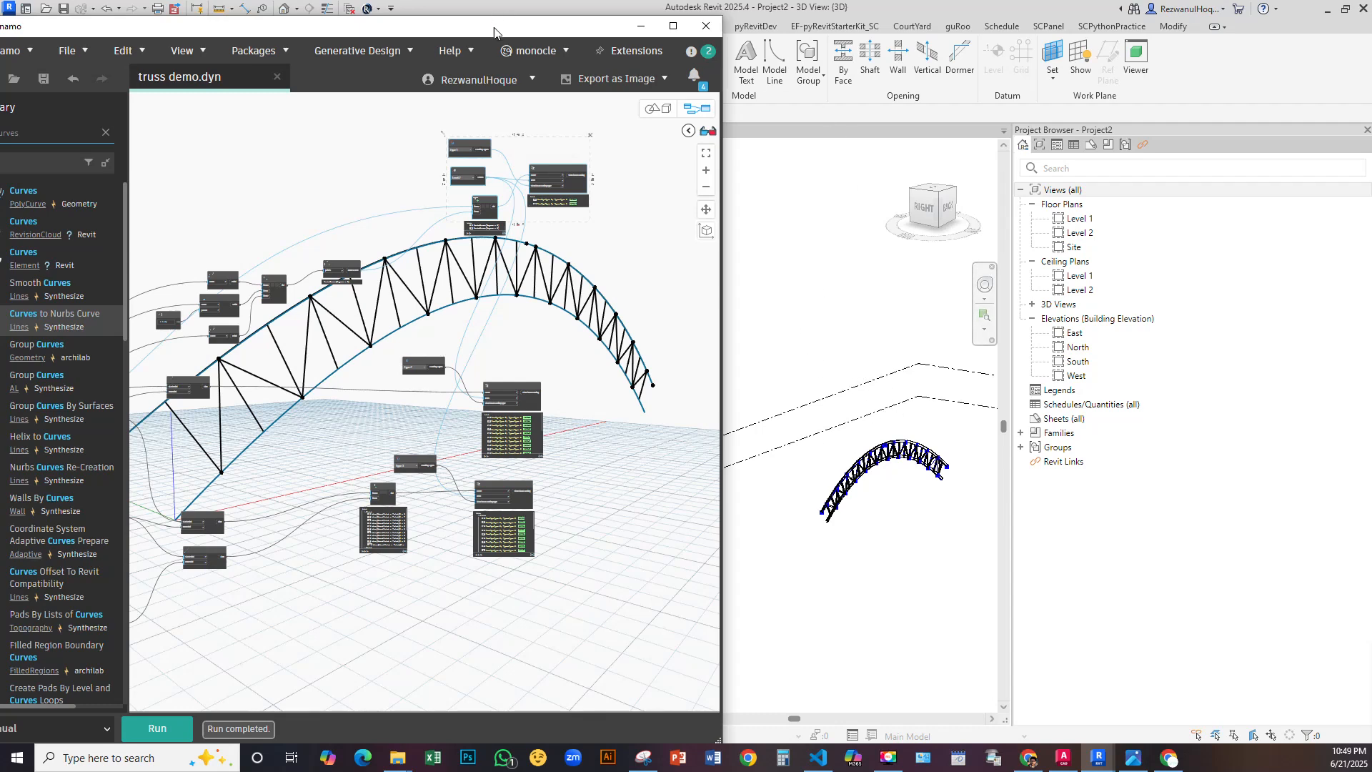
Maximize the Dynamo window so the node graph and truss preview fill the screen
left_click_drag(494, 32, 784, 43)
scroll(823, 334, "down", 2)
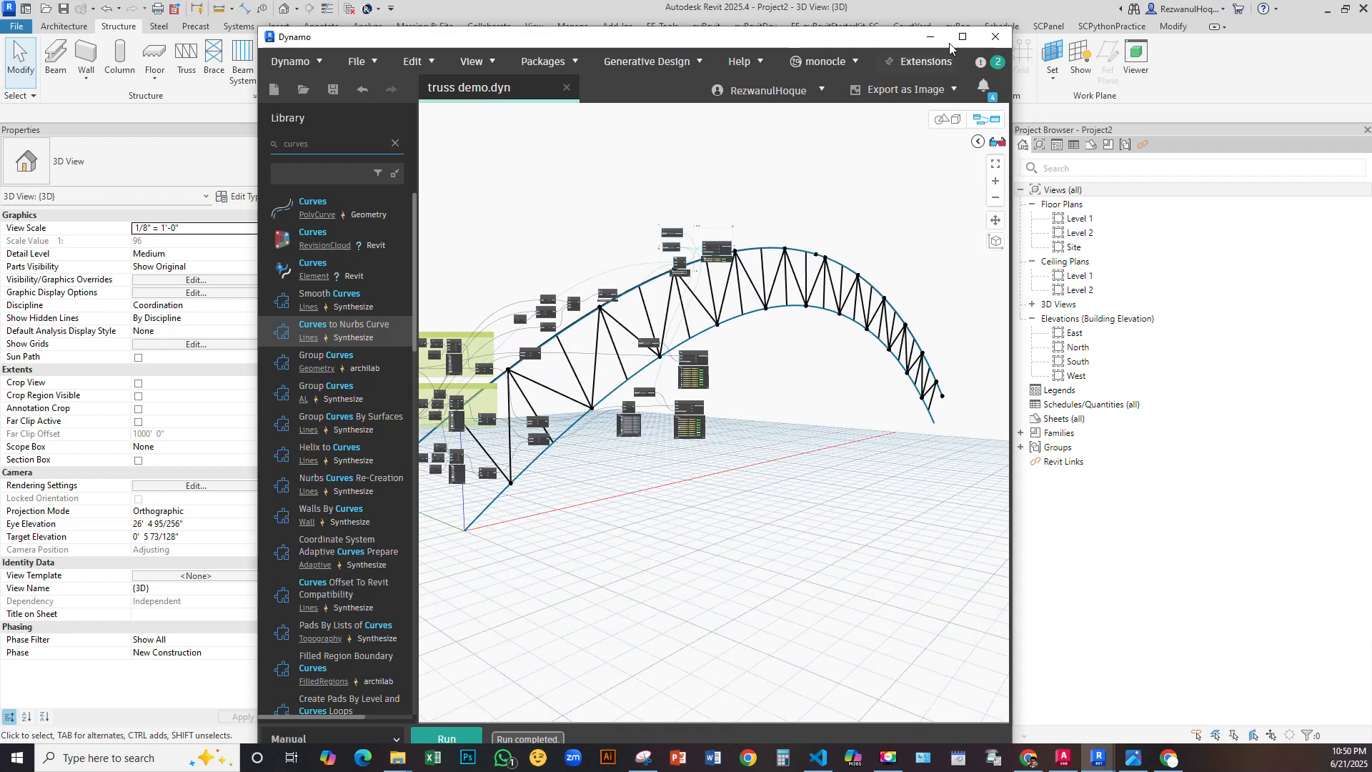
left_click(962, 36)
middle_click_drag(460, 310, 674, 291)
scroll(702, 177, "up", 3)
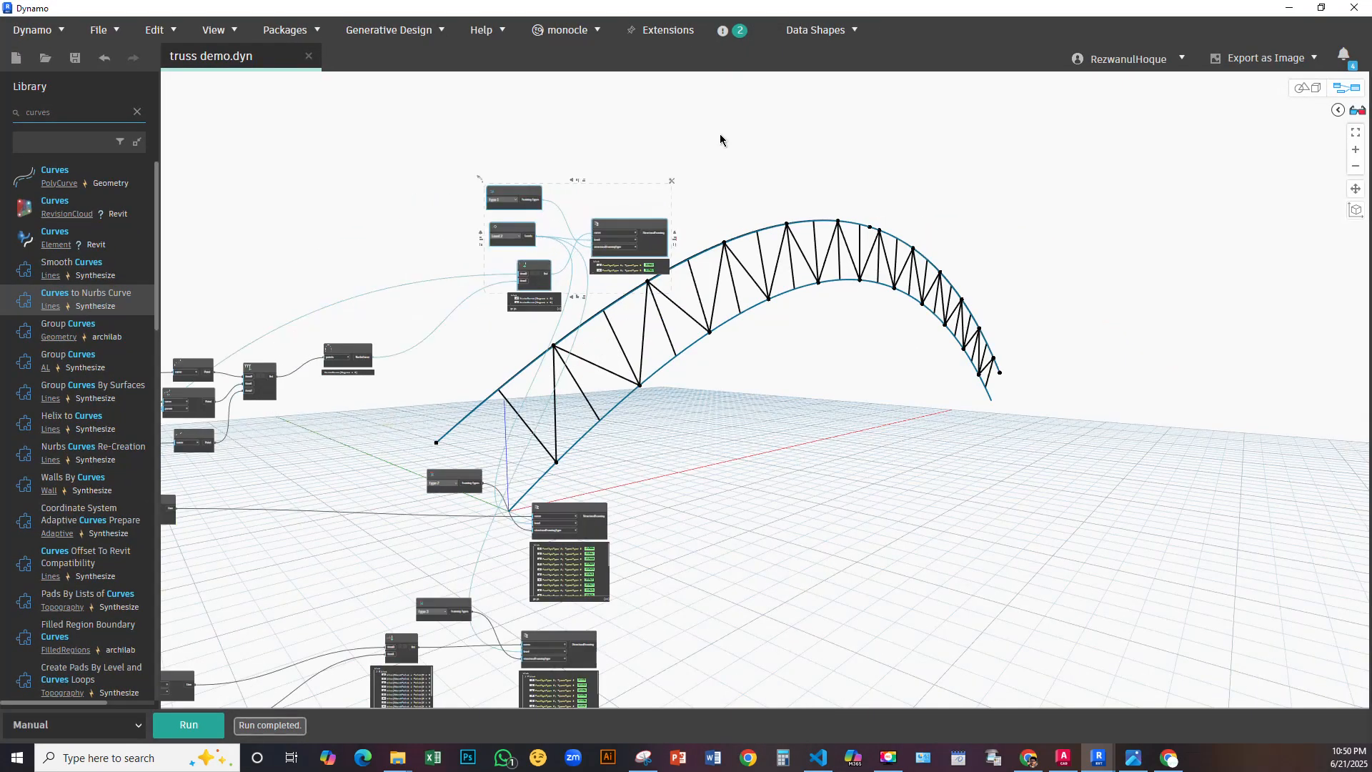
scroll(718, 137, "down", 2)
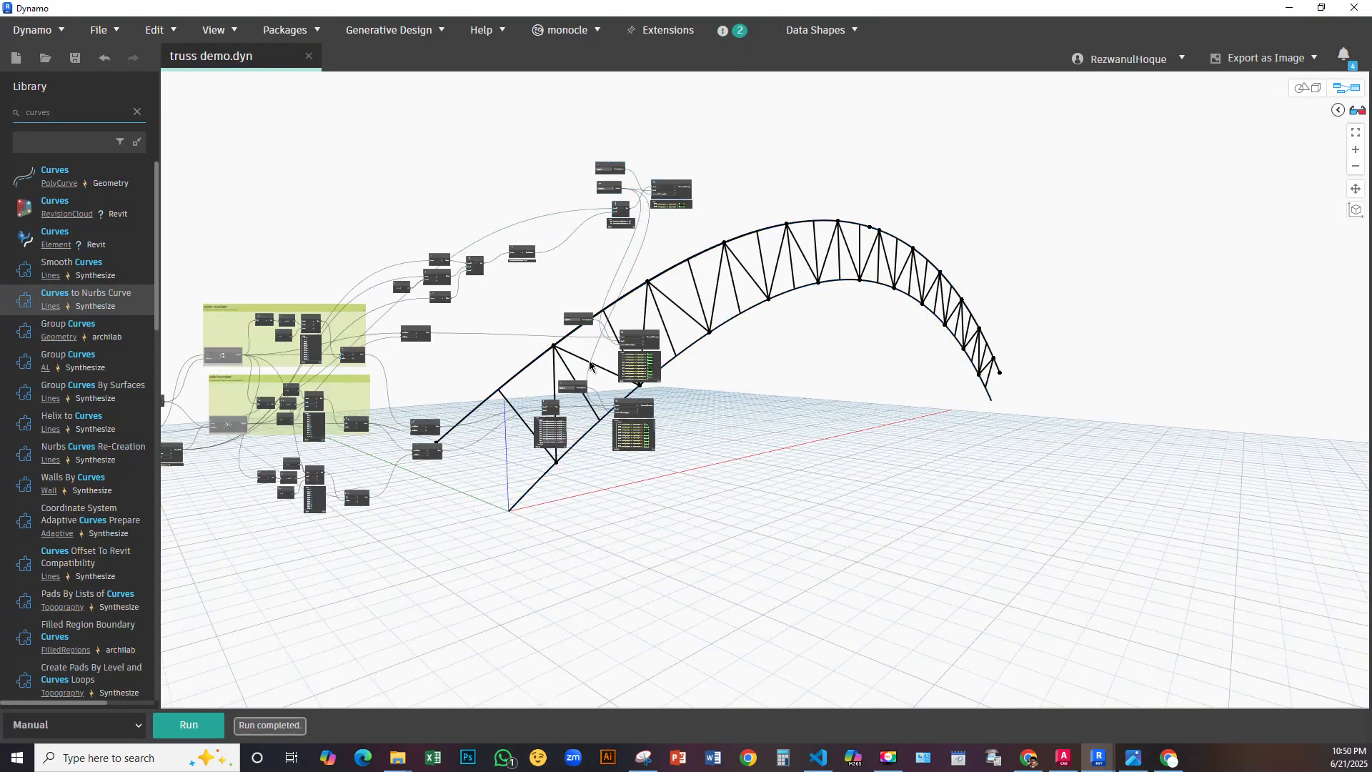
Reposition the List Create node of the lowest beam group and the NurbsCurve.ByPoints node to tidy the layout
scroll(590, 364, "up", 4)
left_click_drag(503, 459, 561, 488)
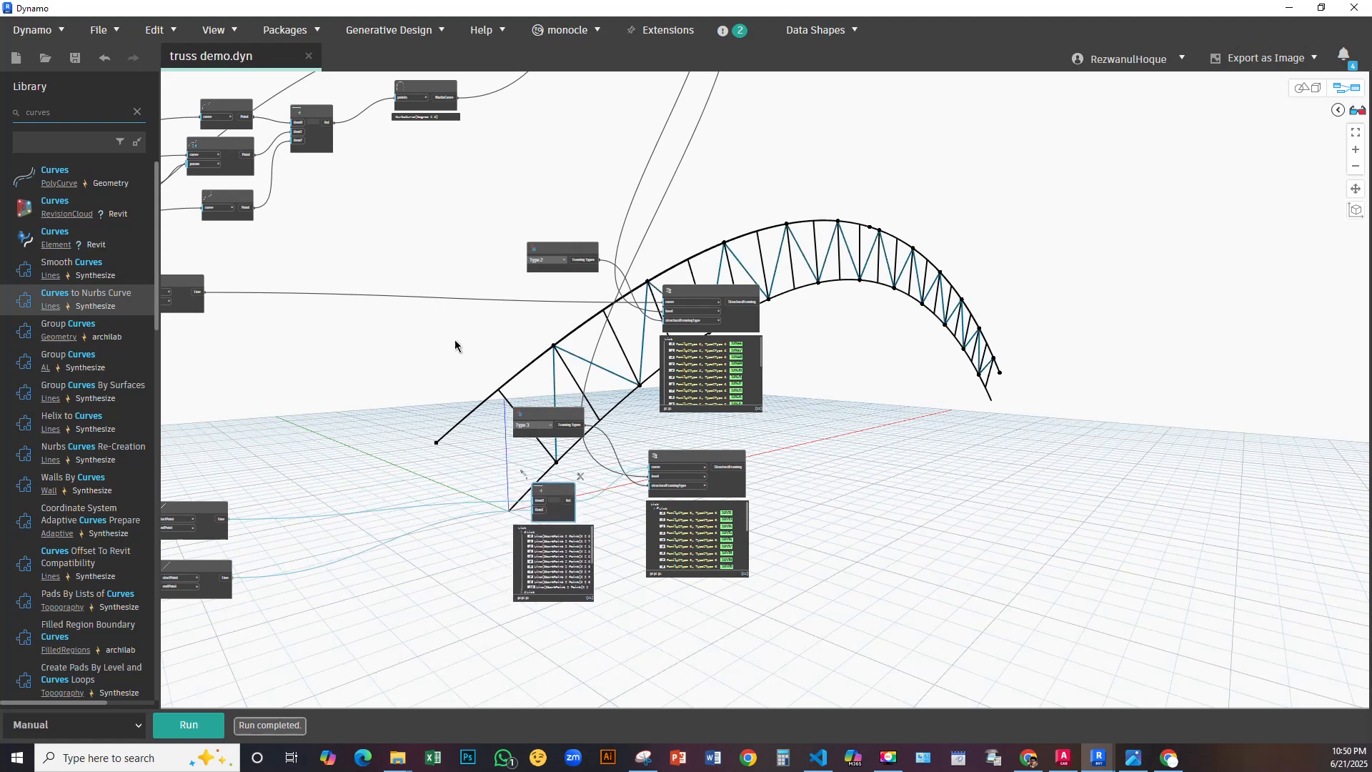
scroll(454, 322, "down", 3)
middle_click_drag(461, 290, 577, 390)
scroll(562, 290, "up", 5)
left_click_drag(559, 241, 500, 281)
scroll(533, 375, "down", 4)
scroll(522, 366, "down", 4)
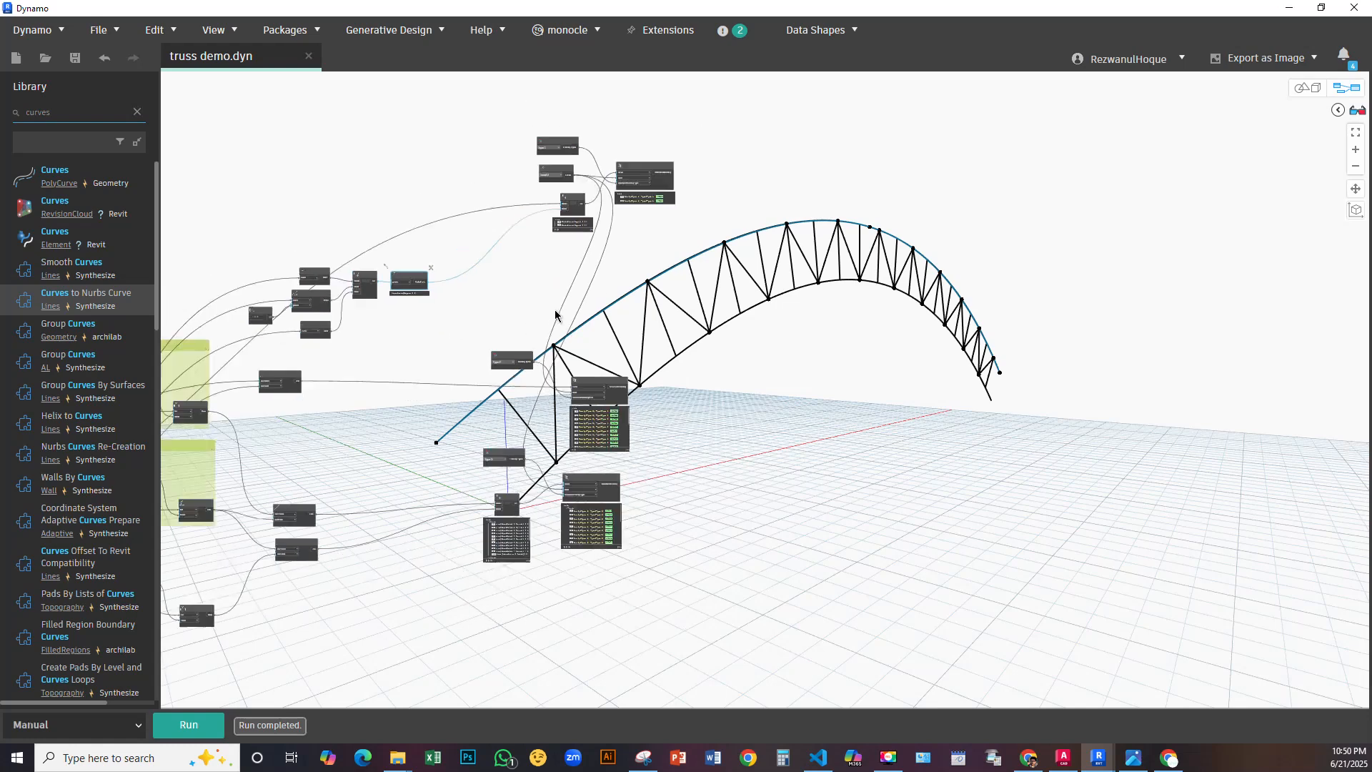
Select all three beam groups together and move them well away from the curve and line nodes to free up space
left_click_drag(729, 87, 464, 602)
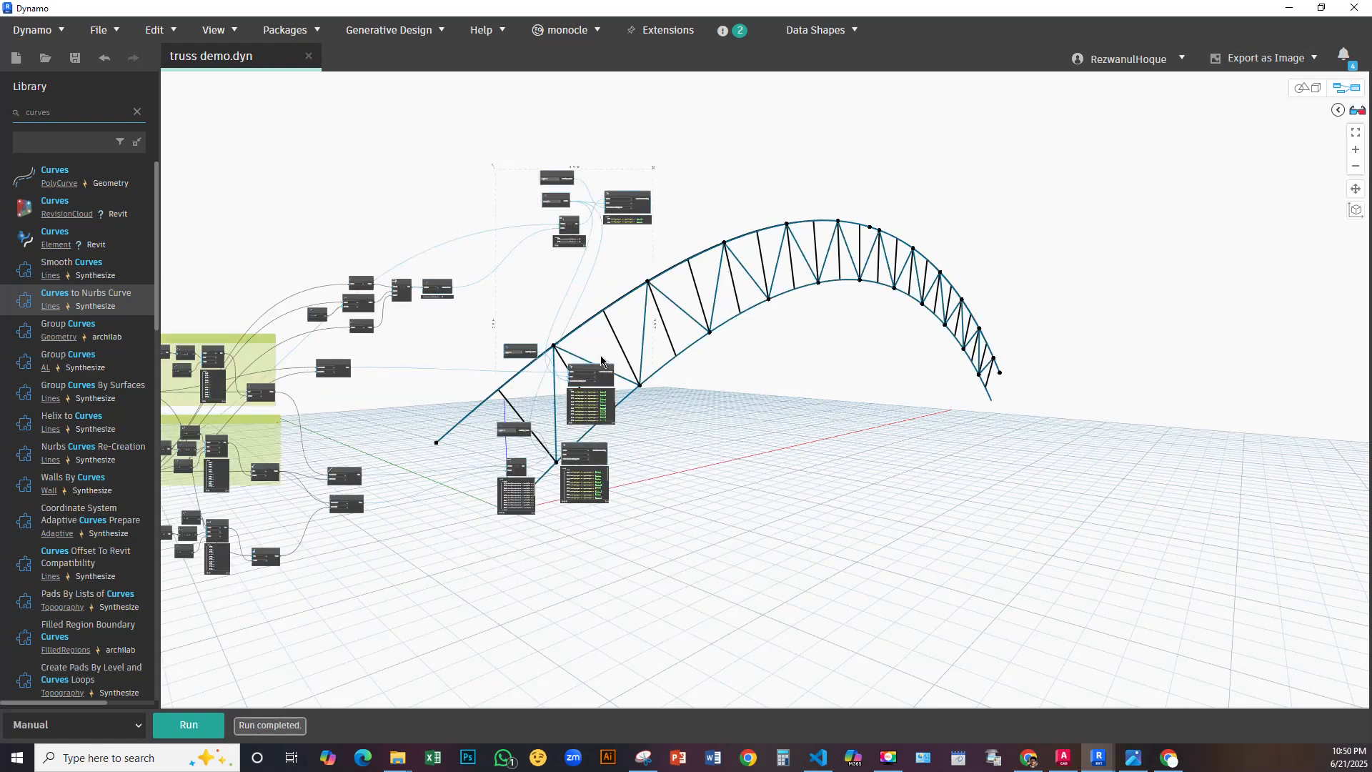
left_click_drag(597, 371, 909, 371)
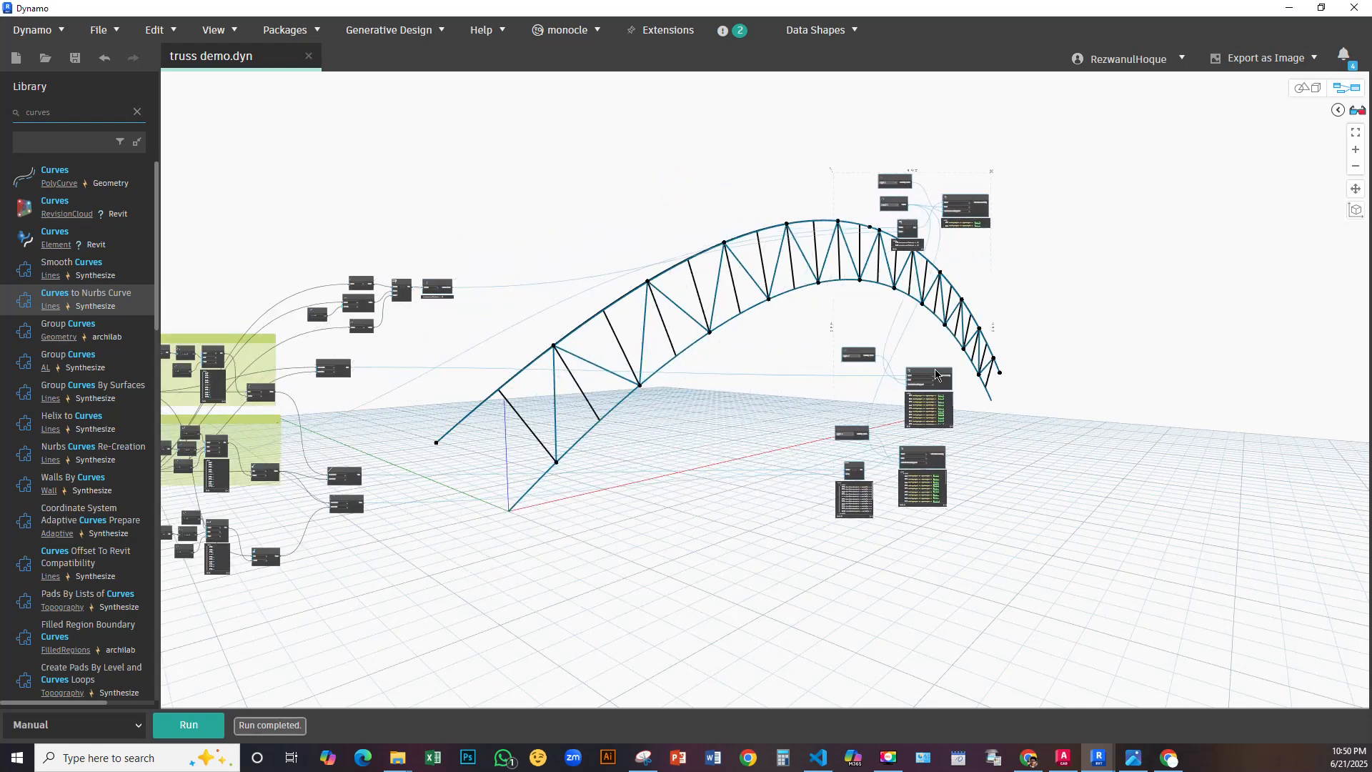
scroll(530, 347, "up", 3)
middle_click_drag(527, 413, 689, 368)
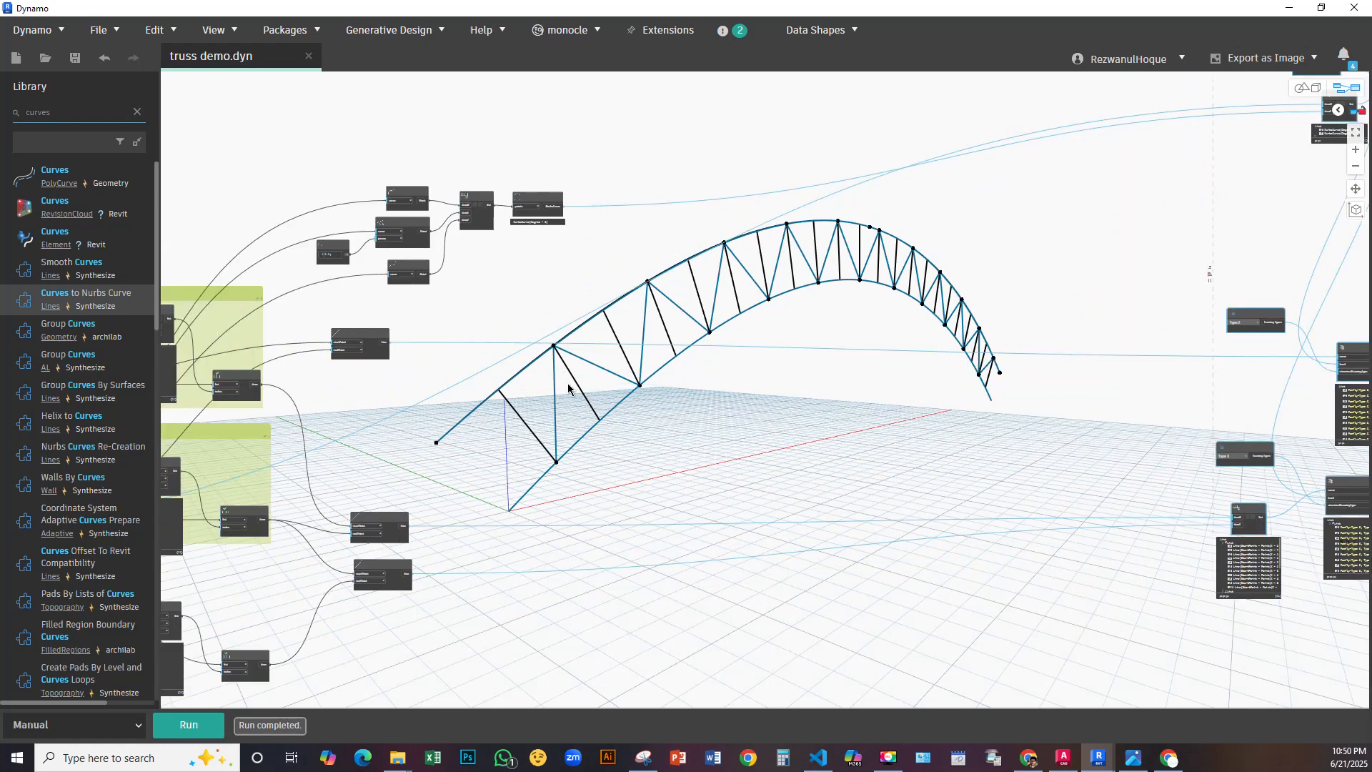
Check which truss members the NurbsCurve.ByPoints node and the lower two Line.ByStartPointEndPoint nodes generate
scroll(582, 153, "up", 4)
left_click(495, 247)
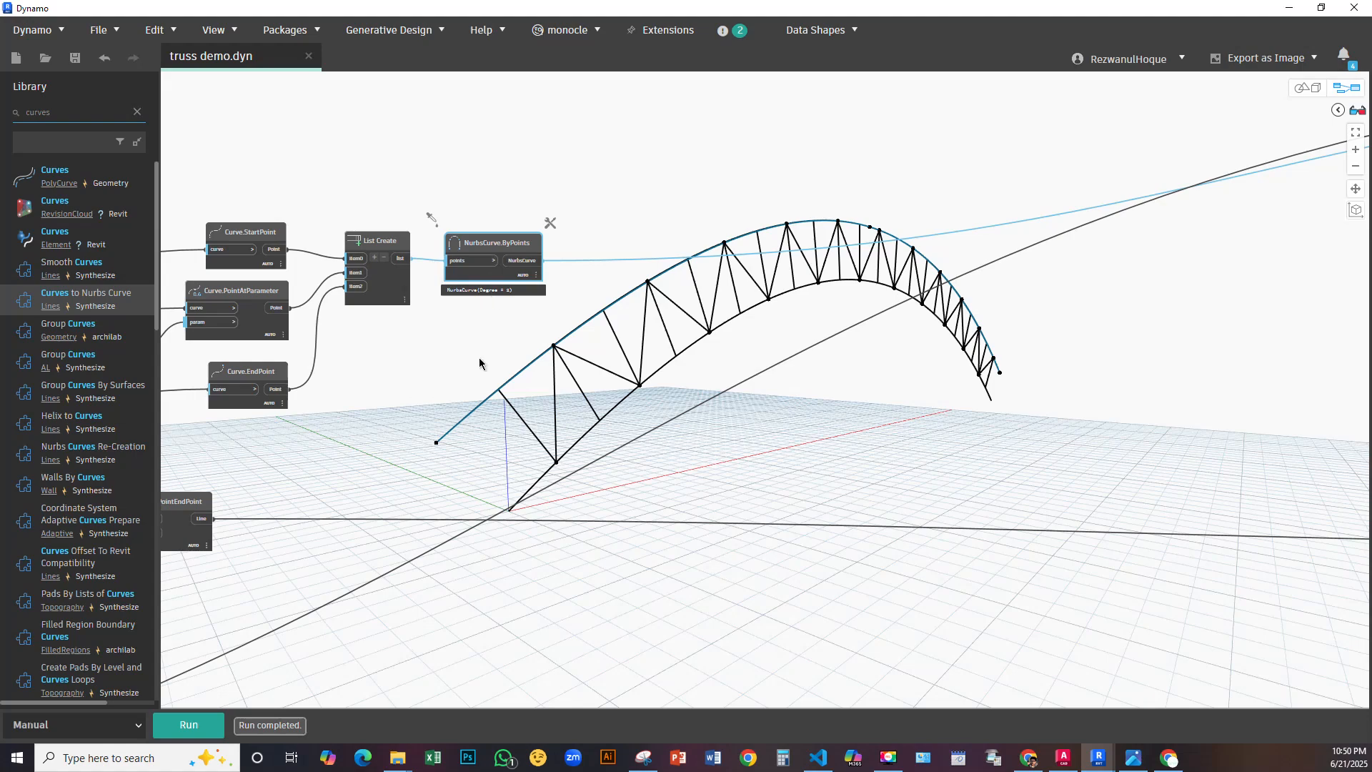
middle_click_drag(479, 364, 557, 255)
middle_click_drag(465, 289, 554, 169)
scroll(554, 170, "down", 2)
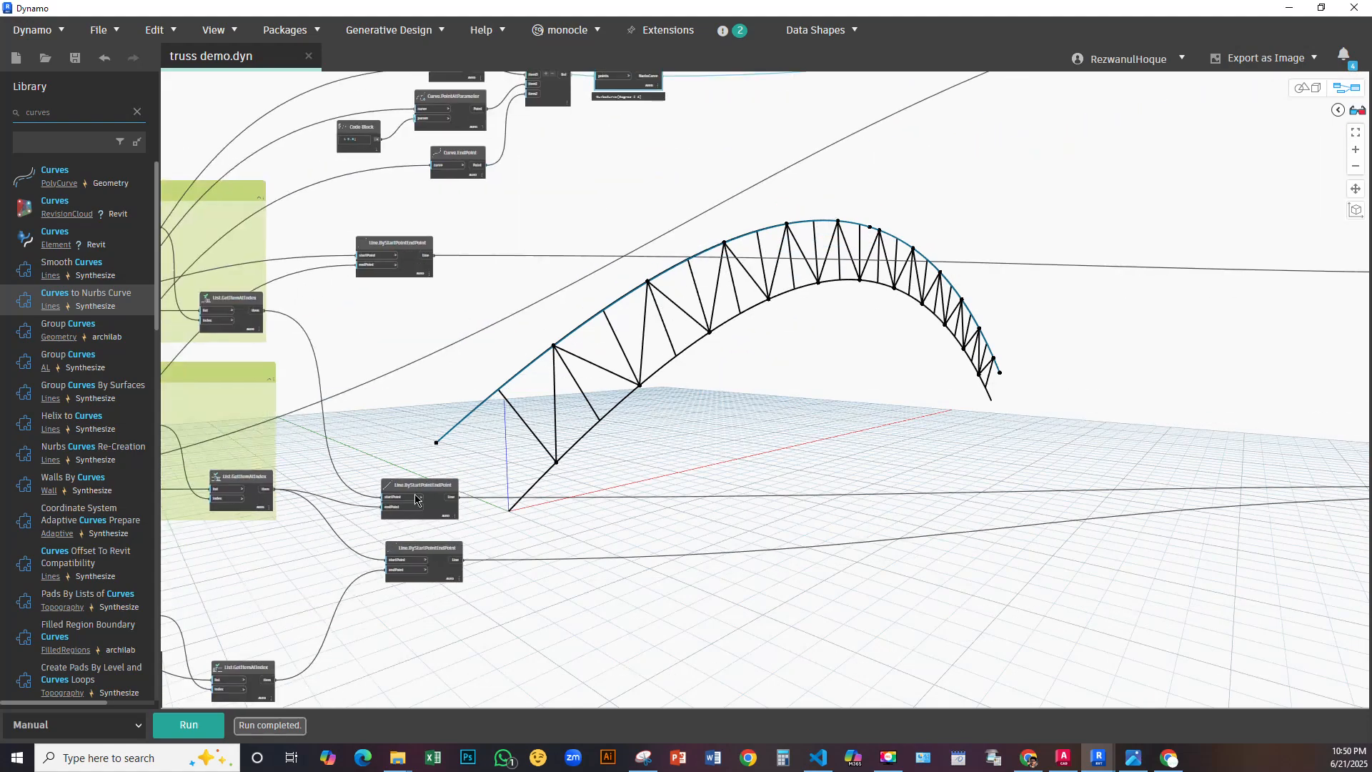
left_click(415, 490)
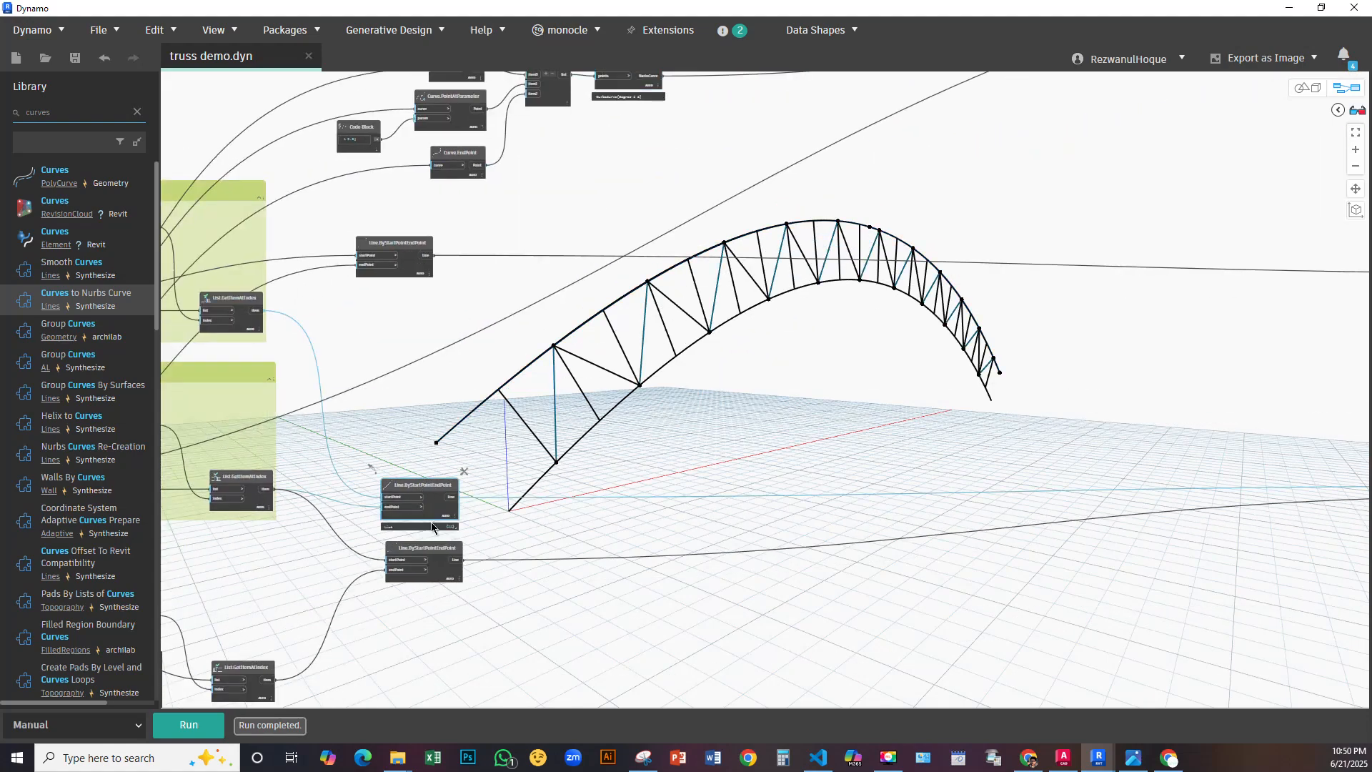
left_click(446, 549)
Move the uppermost Line.ByStartPointEndPoint node down to sit just above the other two line nodes
left_click_drag(413, 247, 439, 394)
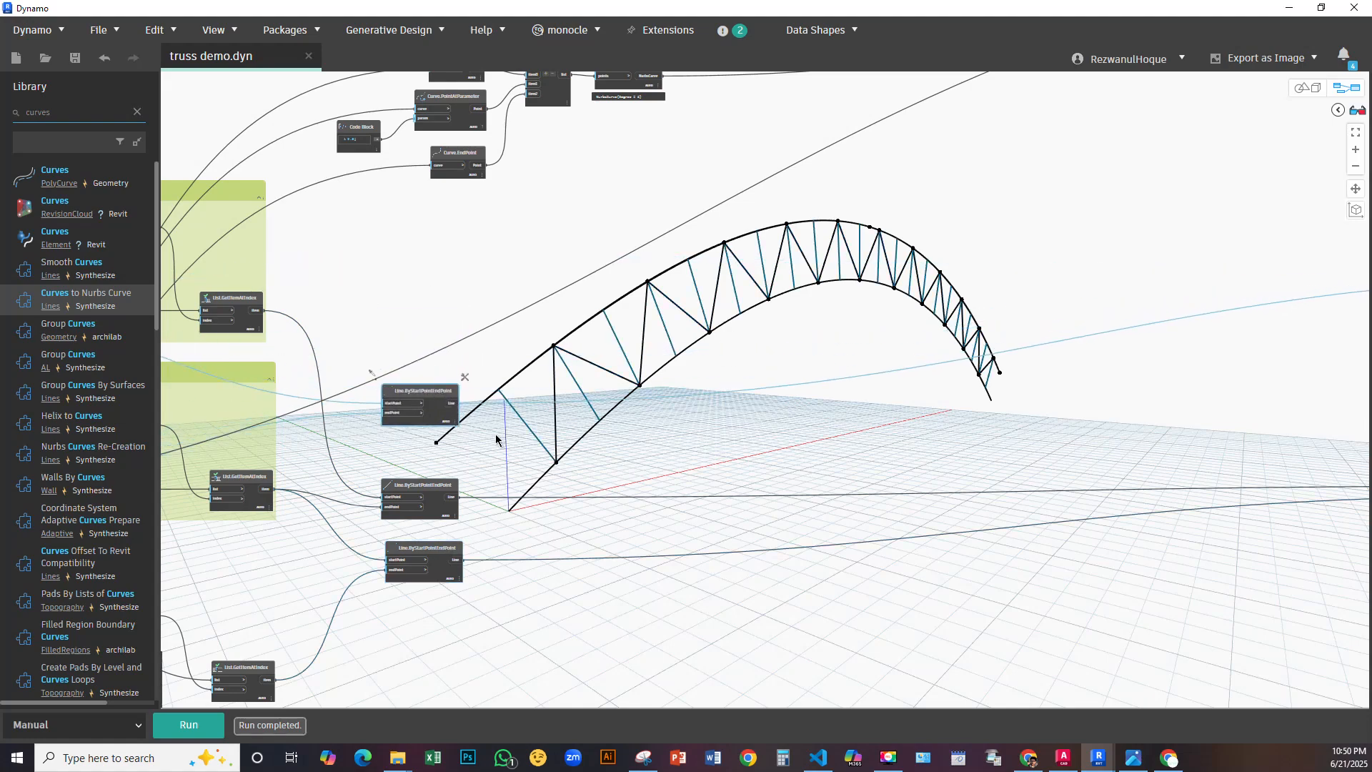
scroll(496, 439, "down", 5)
scroll(557, 405, "up", 4)
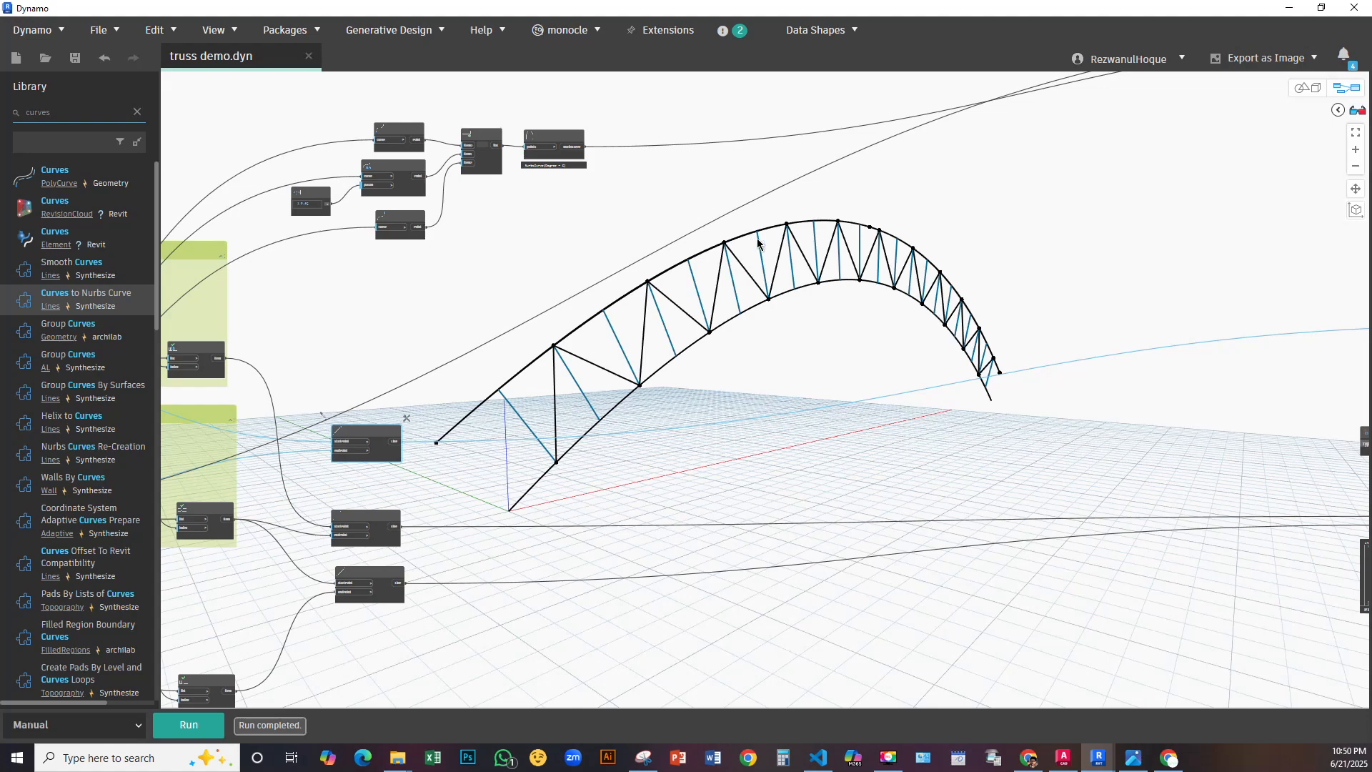
scroll(498, 119, "up", 4)
left_click(492, 212)
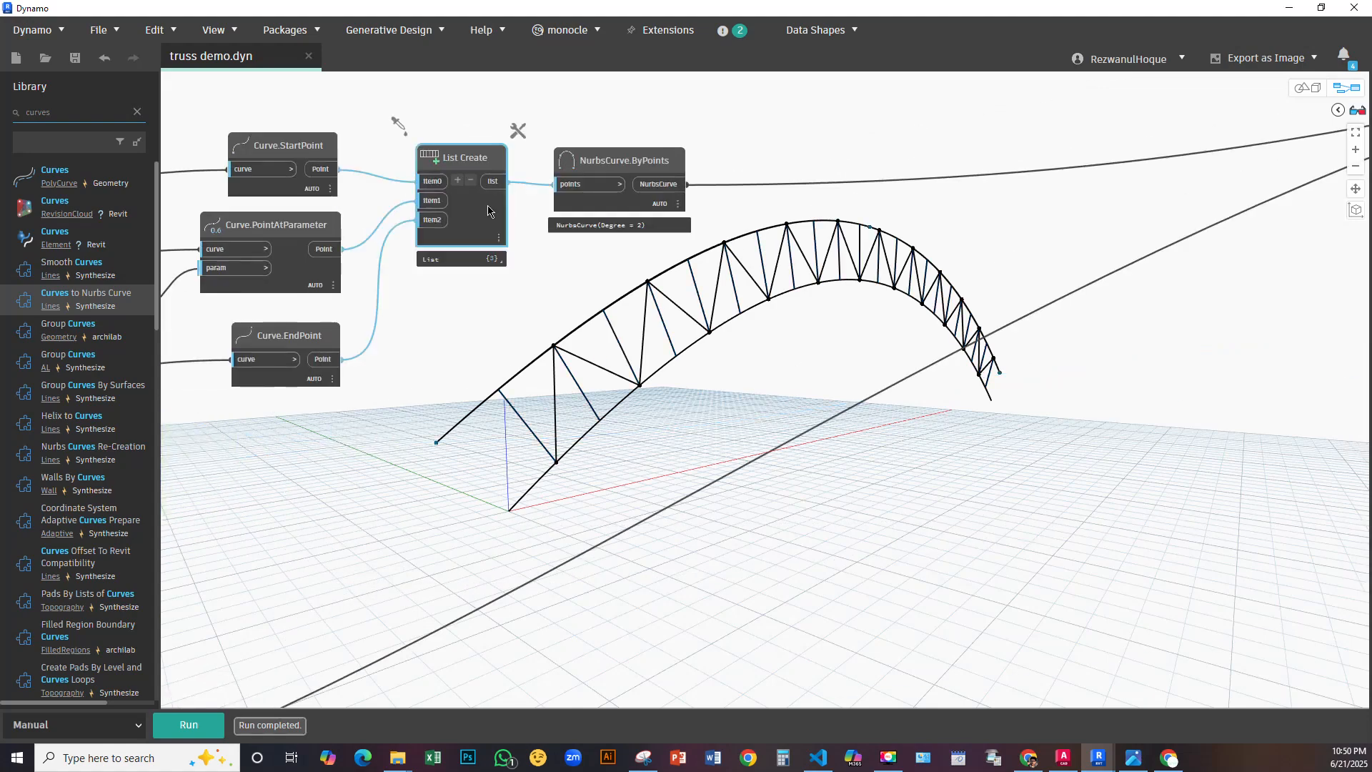
scroll(492, 263, "down", 5)
right_click(626, 381)
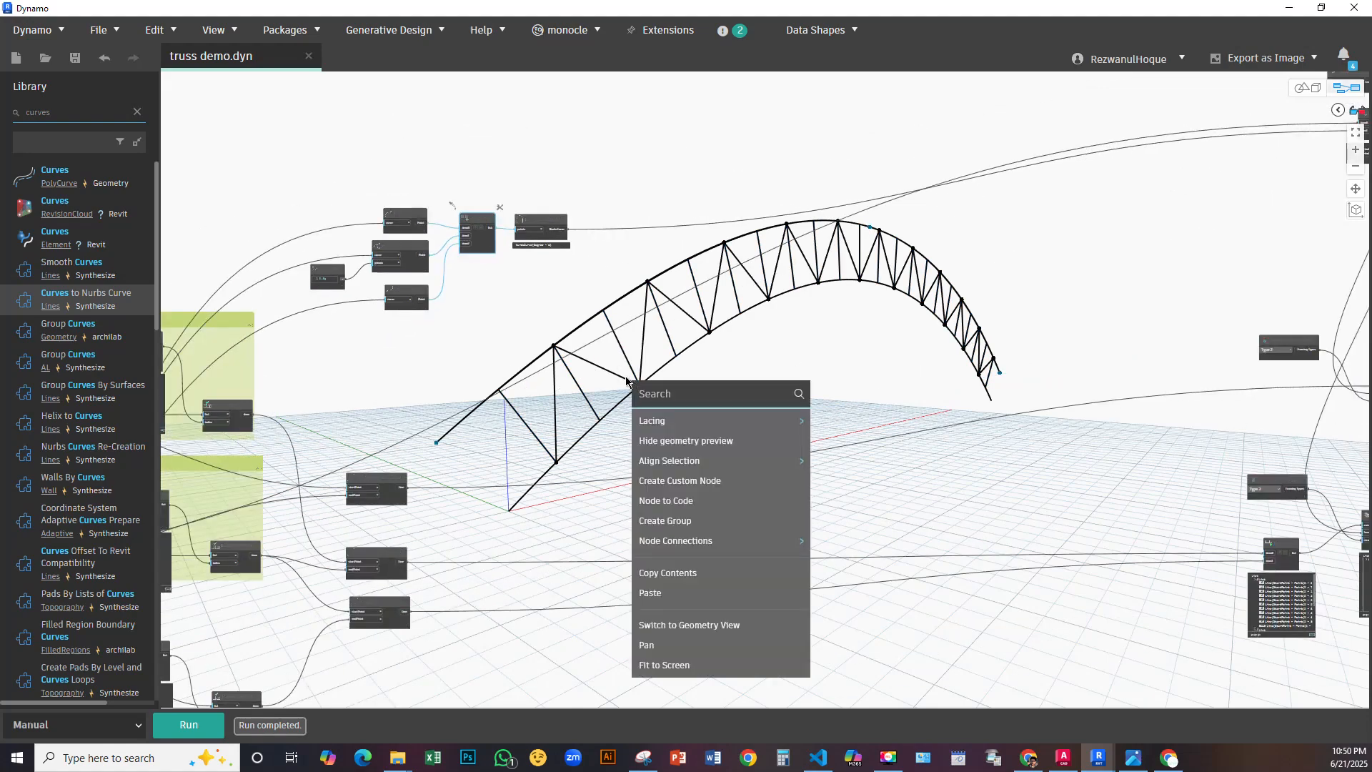
type("list")
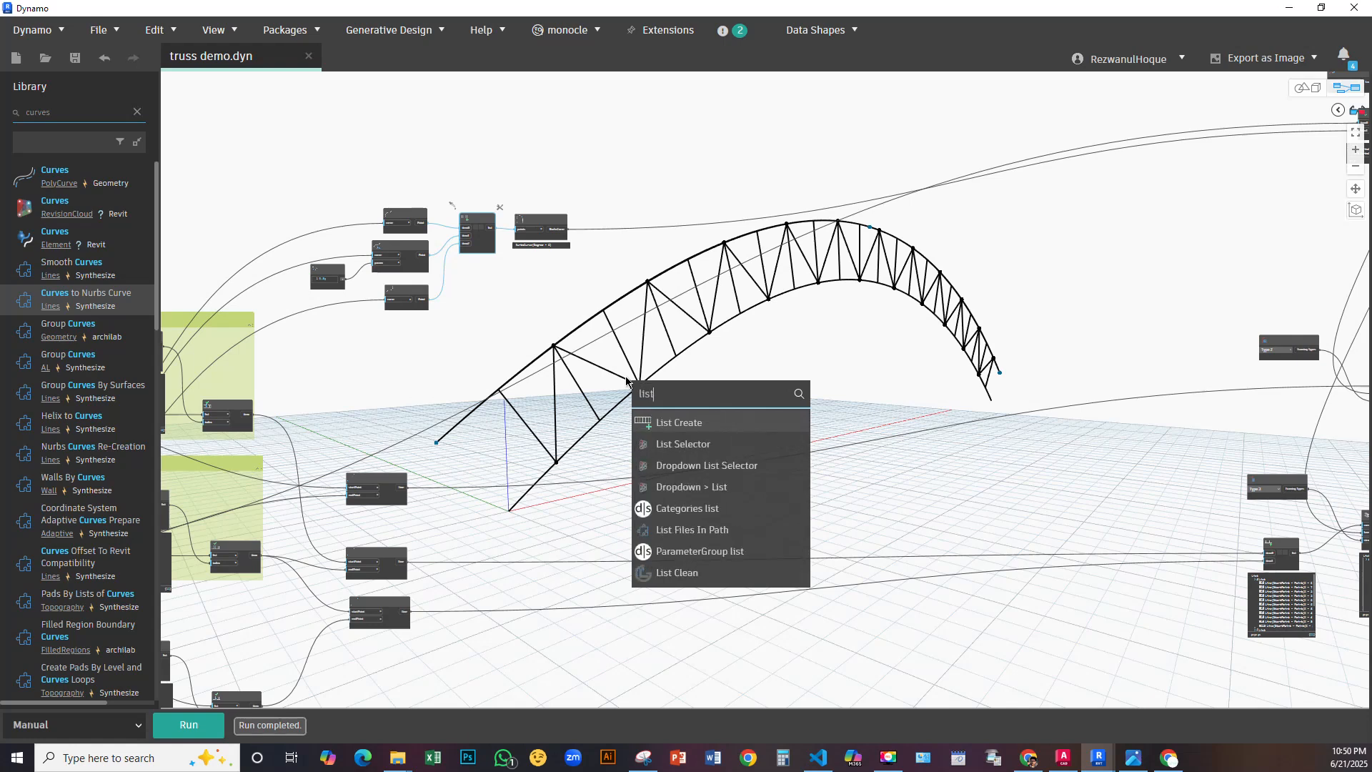
left_click(679, 419)
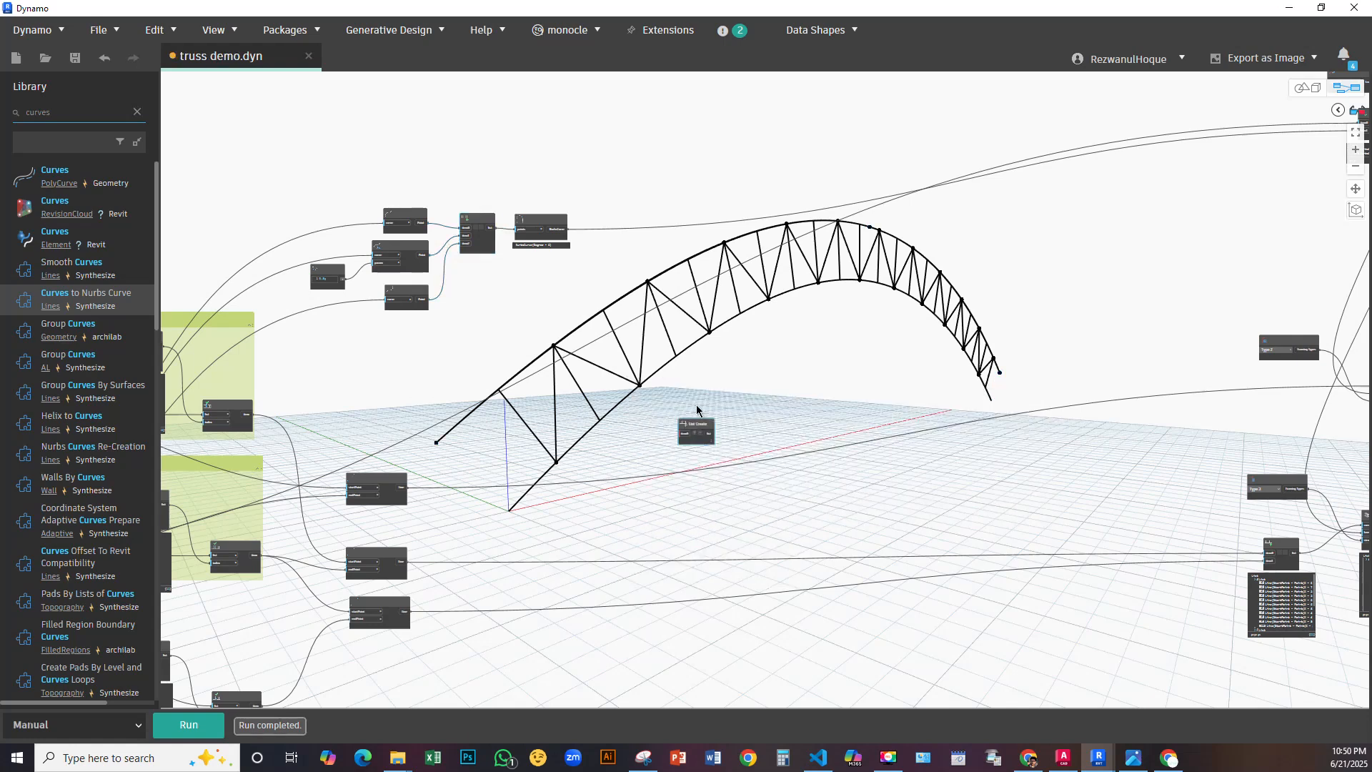
left_click_drag(696, 405, 713, 342)
scroll(665, 336, "up", 3)
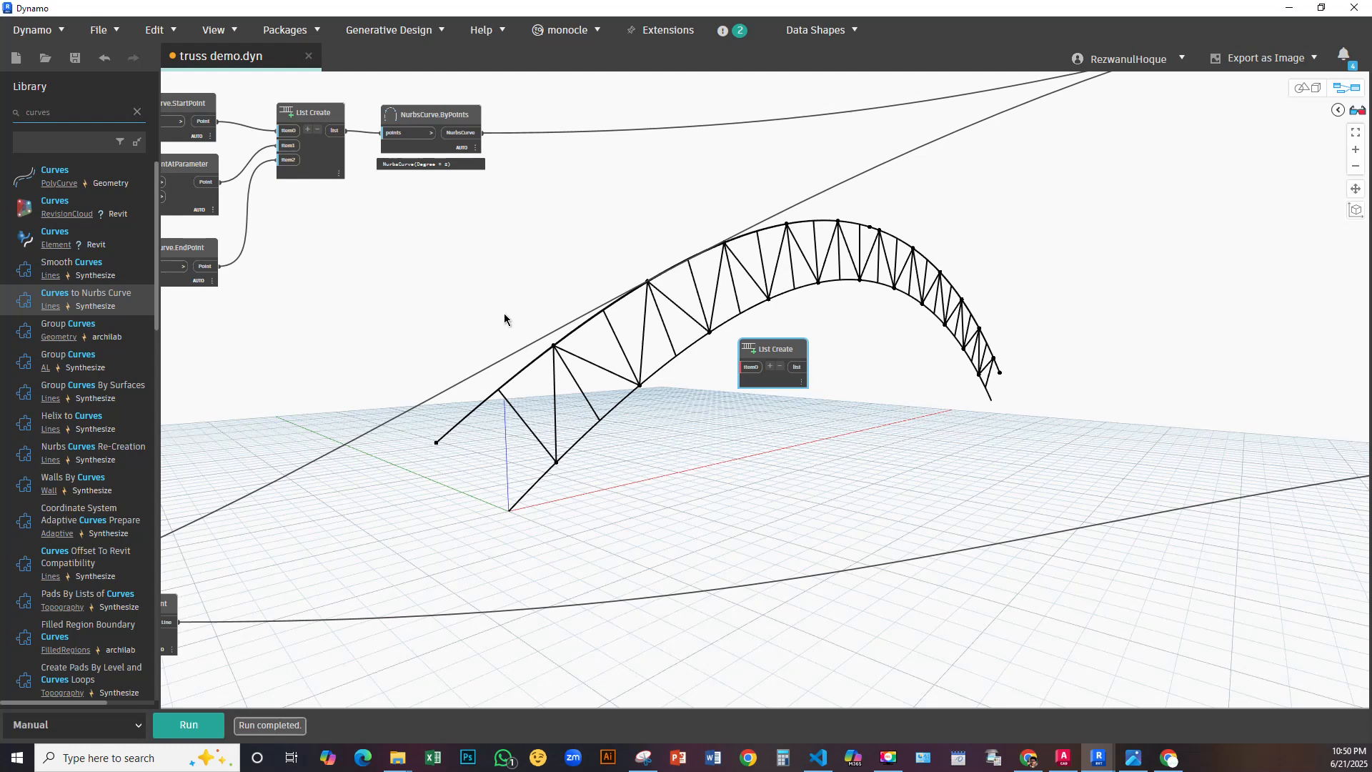
scroll(559, 313, "down", 2)
scroll(557, 312, "down", 2)
scroll(590, 297, "up", 1)
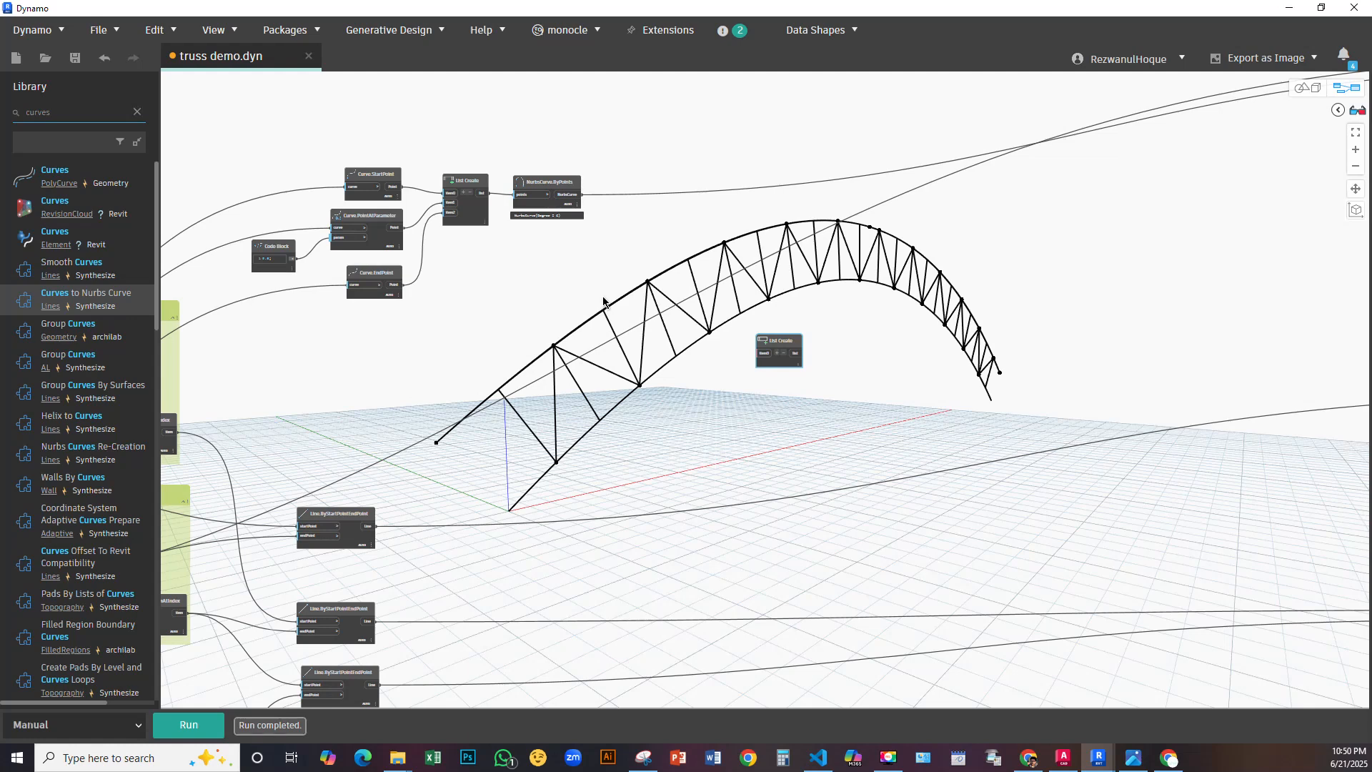
scroll(604, 302, "up", 3)
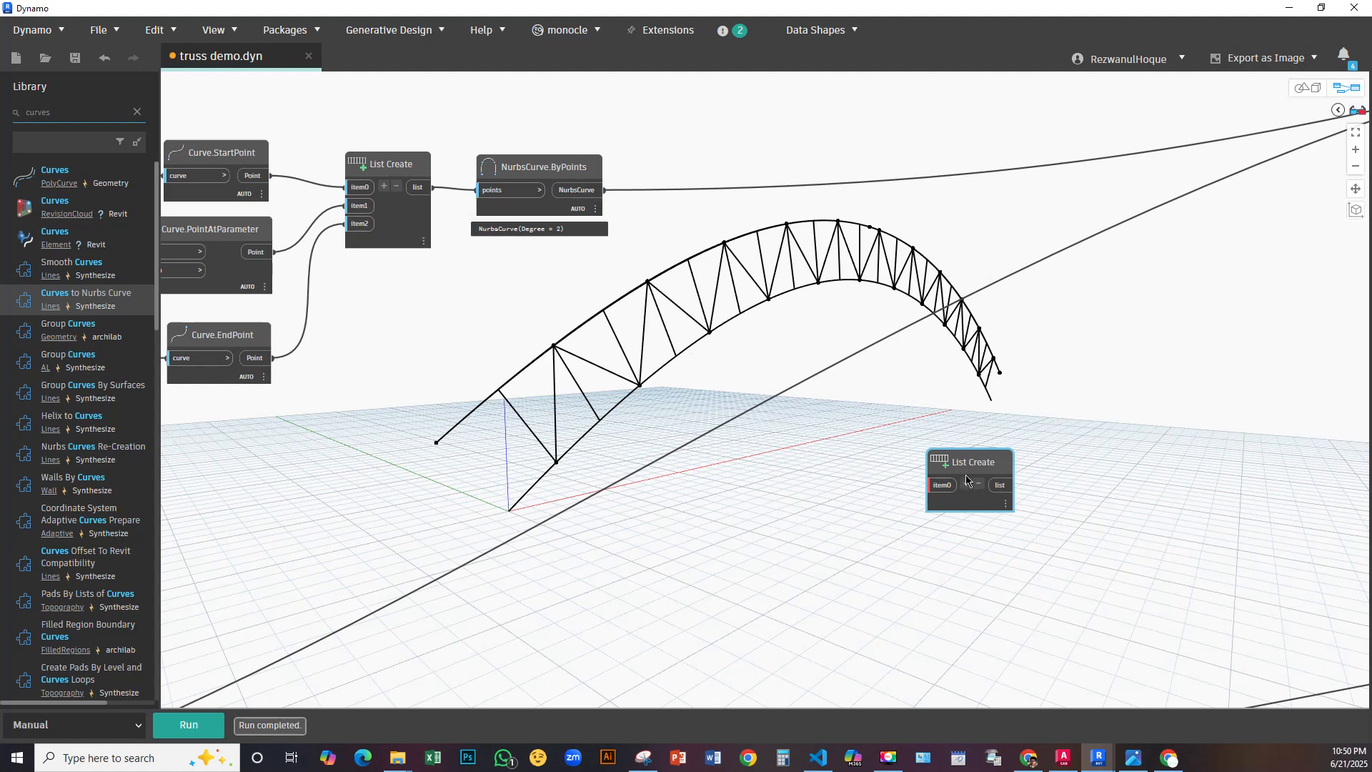
left_click_drag(967, 480, 885, 412)
scroll(709, 244, "down", 5)
scroll(708, 321, "up", 4)
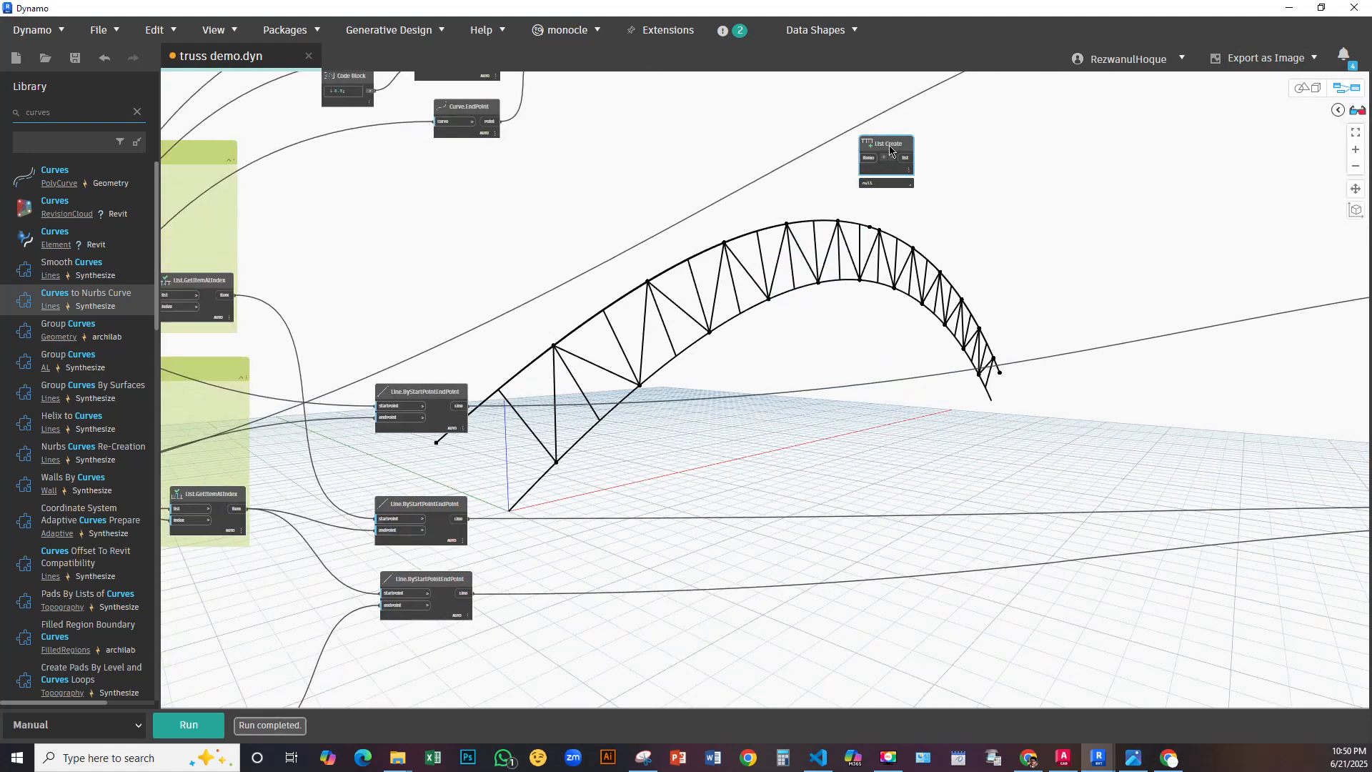
left_click_drag(891, 151, 738, 284)
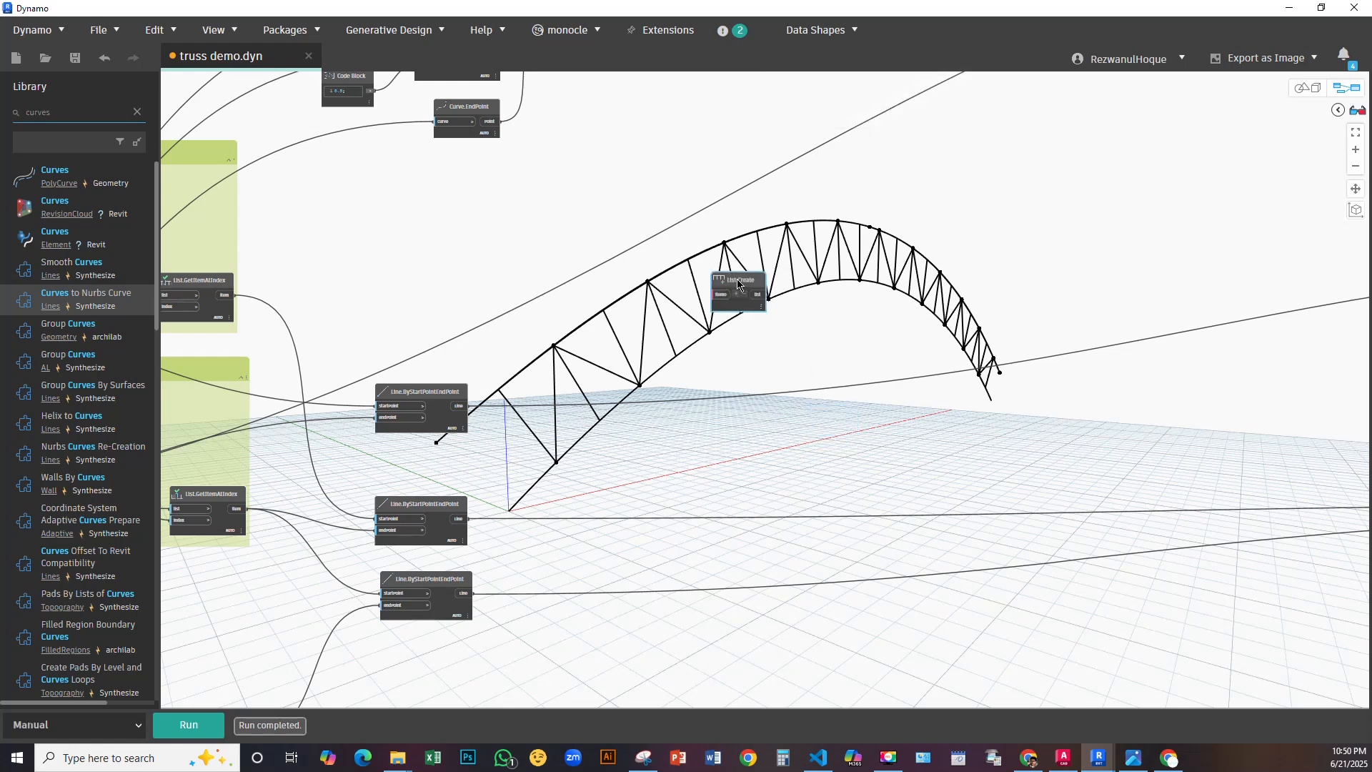
mouse_move(739, 284)
key("Delete")
Add a Geometry.Translate node with xTranslation, yTranslation and zTranslation inputs and place it above the NurbsCurve.ByPoints node
scroll(688, 339, "down", 4)
scroll(672, 217, "up", 3)
scroll(564, 312, "down", 5)
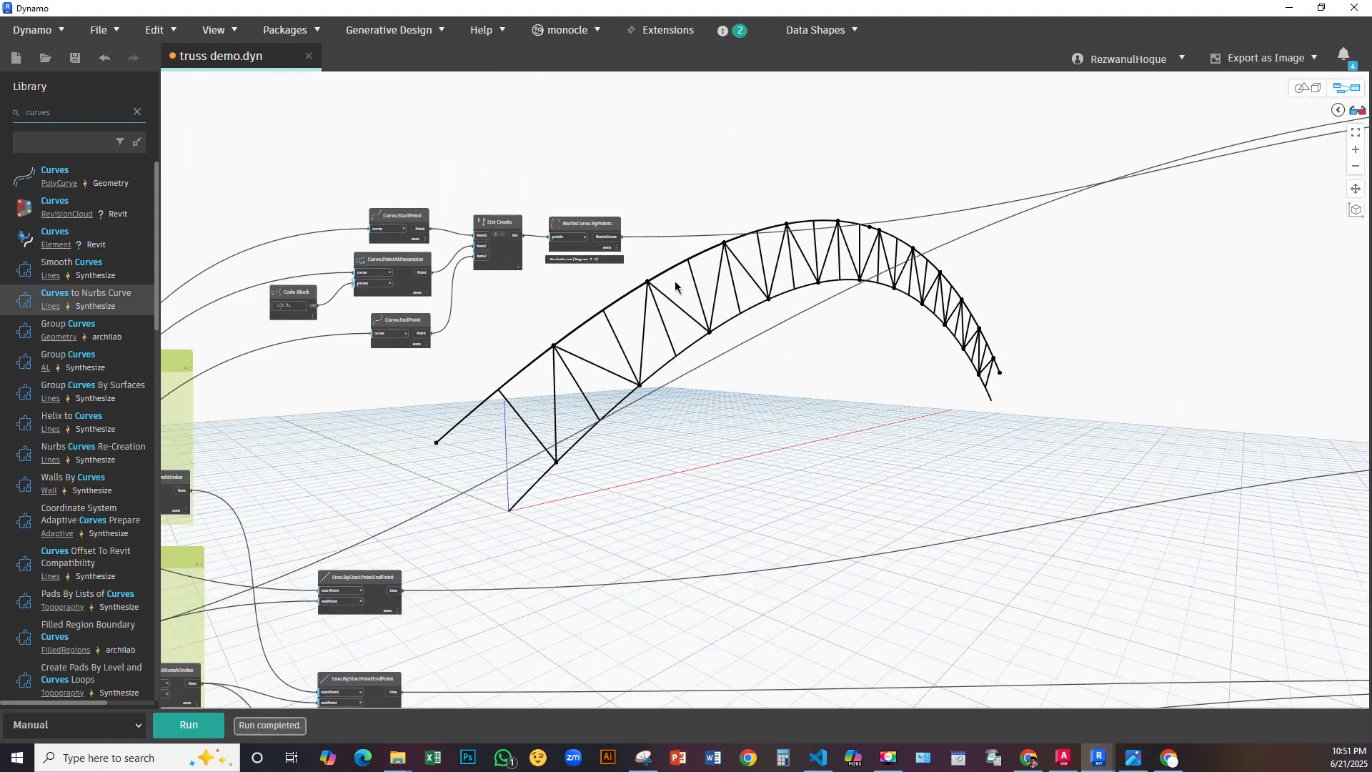
scroll(570, 262, "up", 5)
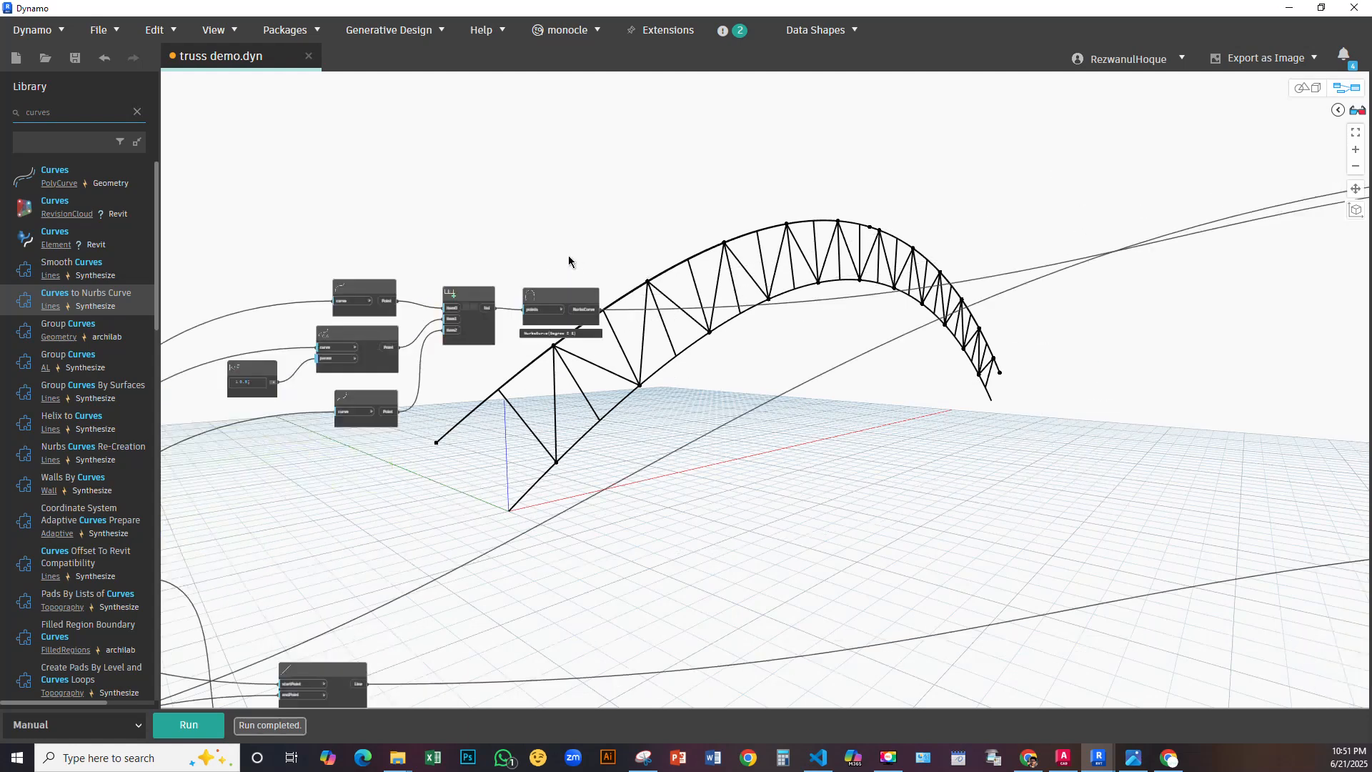
right_click(762, 187)
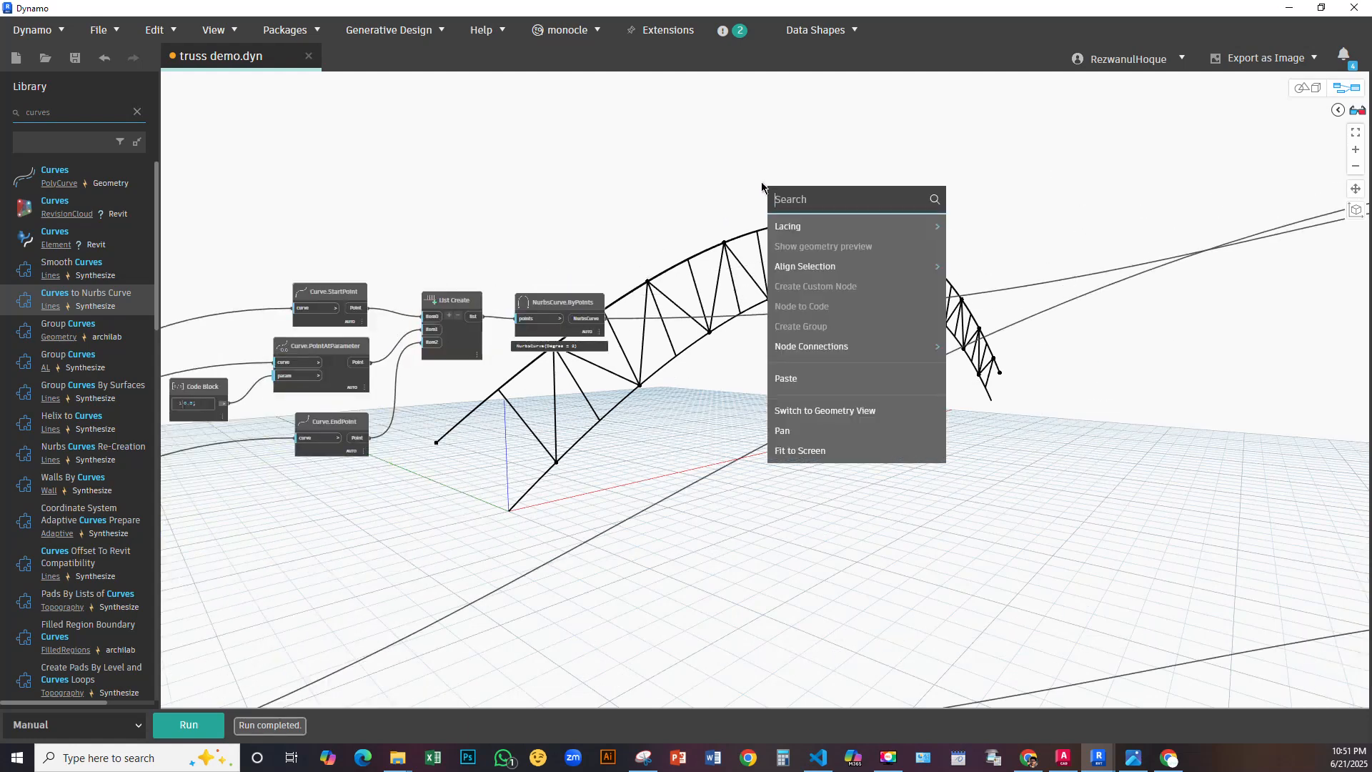
type("translate")
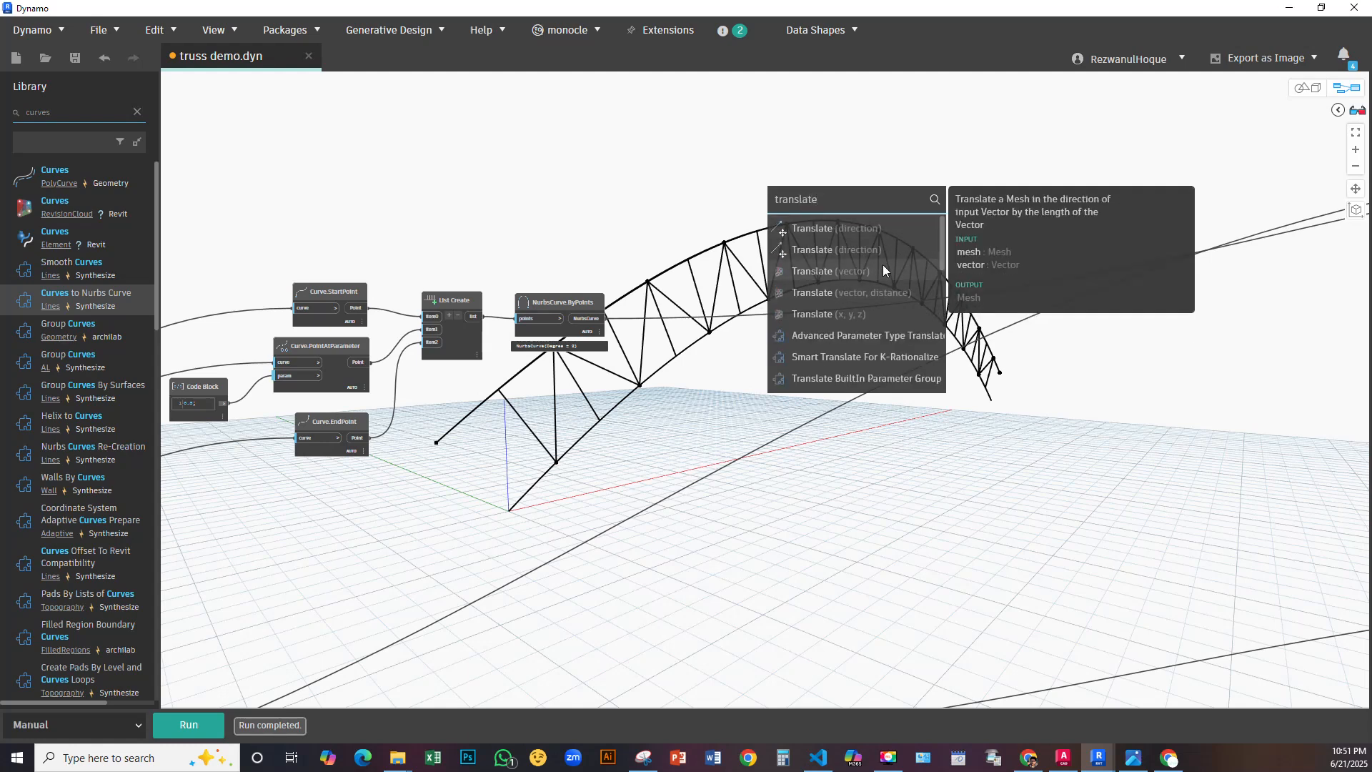
scroll(851, 297, "down", 1)
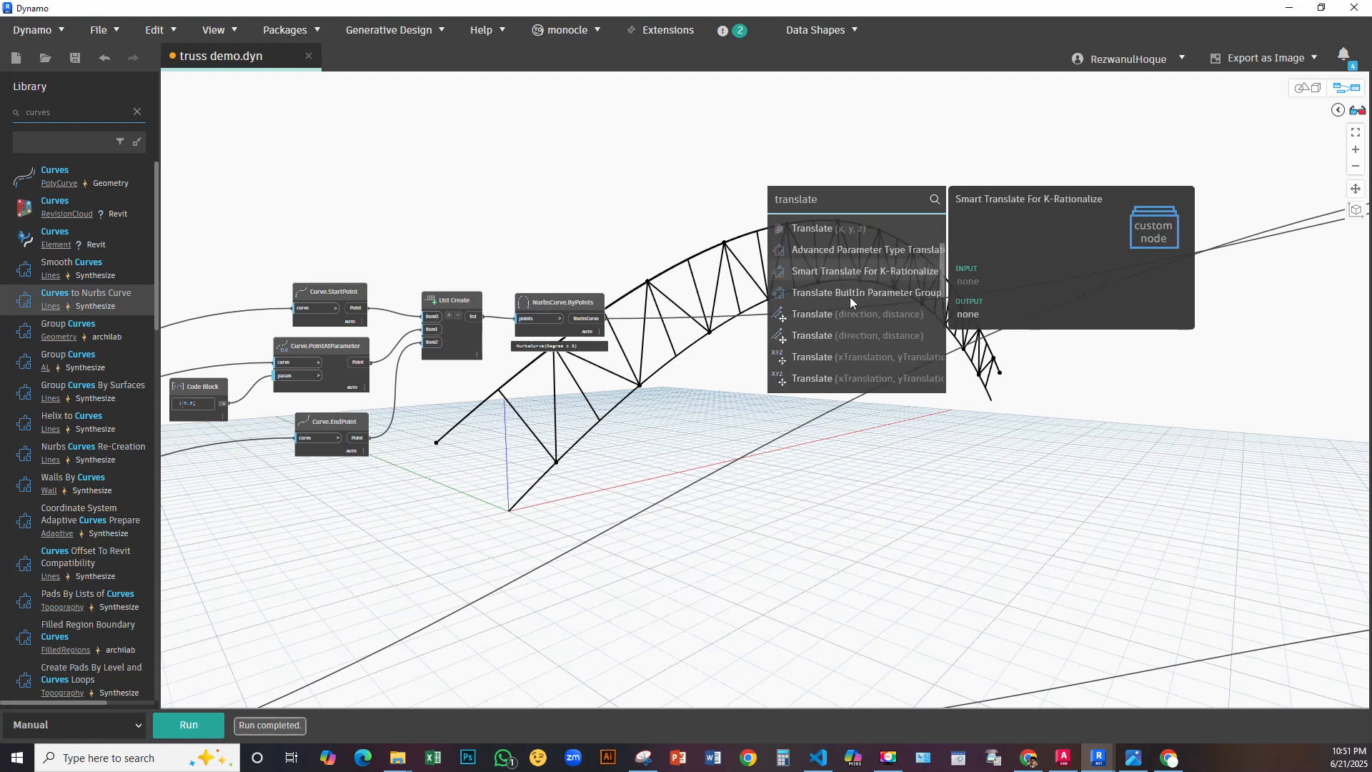
scroll(850, 297, "down", 1)
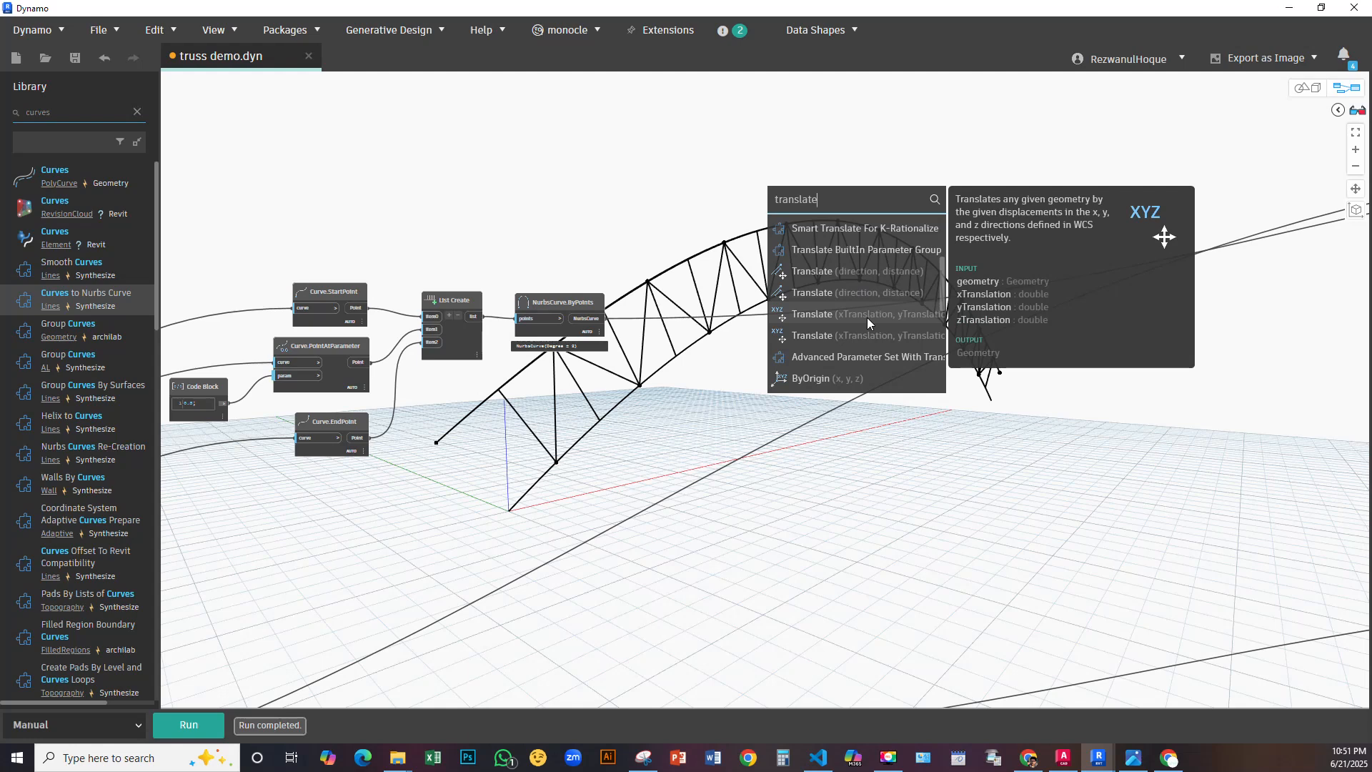
left_click(868, 318)
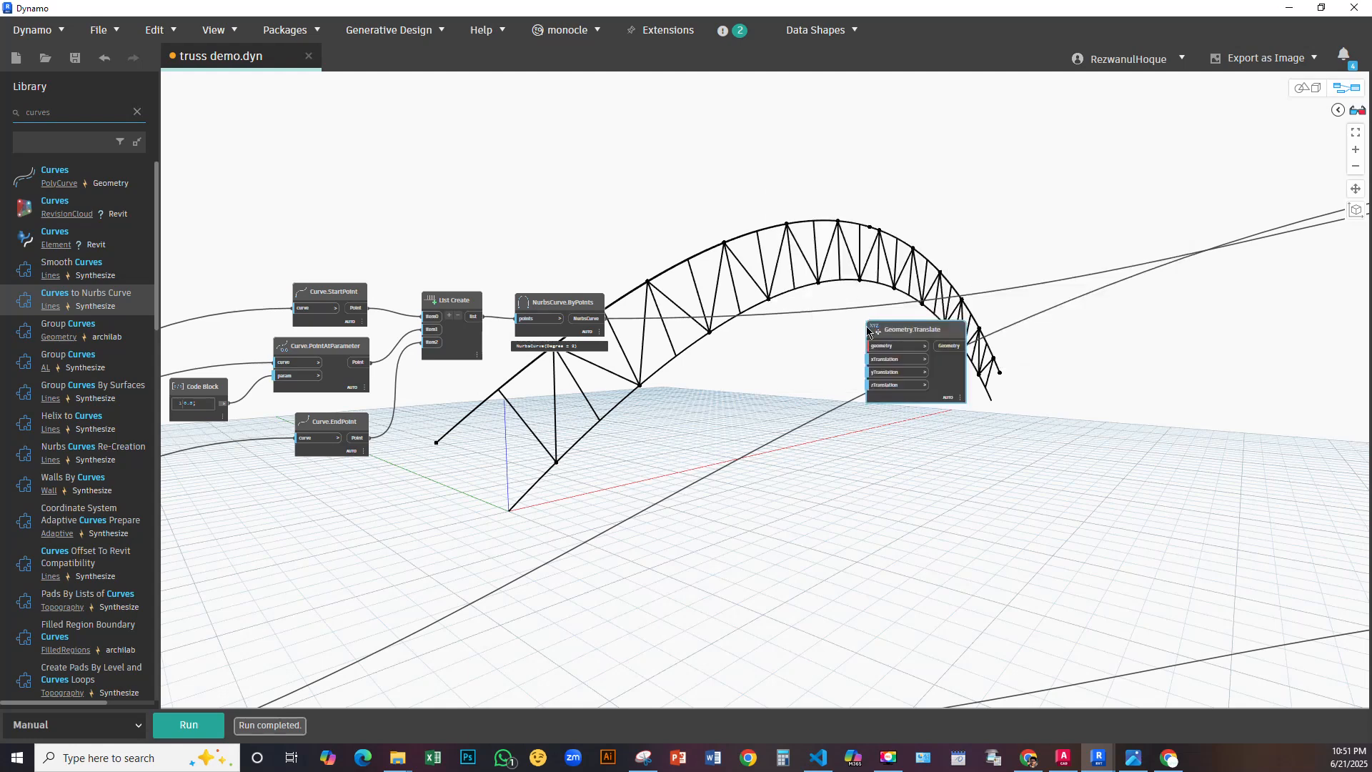
left_click_drag(875, 323, 721, 120)
Move the Geometry.Translate node farther from the NurbsCurve.ByPoints node to make room between them
left_click(575, 306)
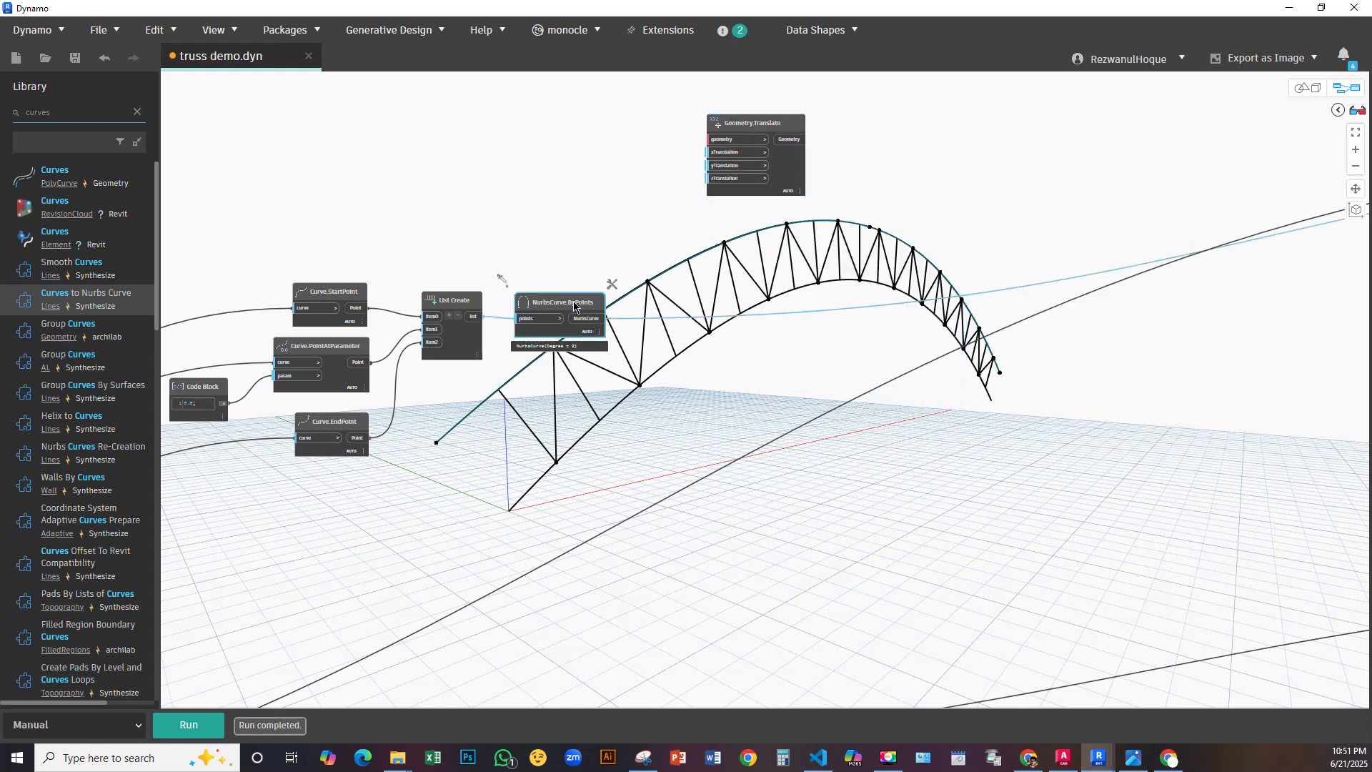
middle_click_drag(593, 382, 609, 440)
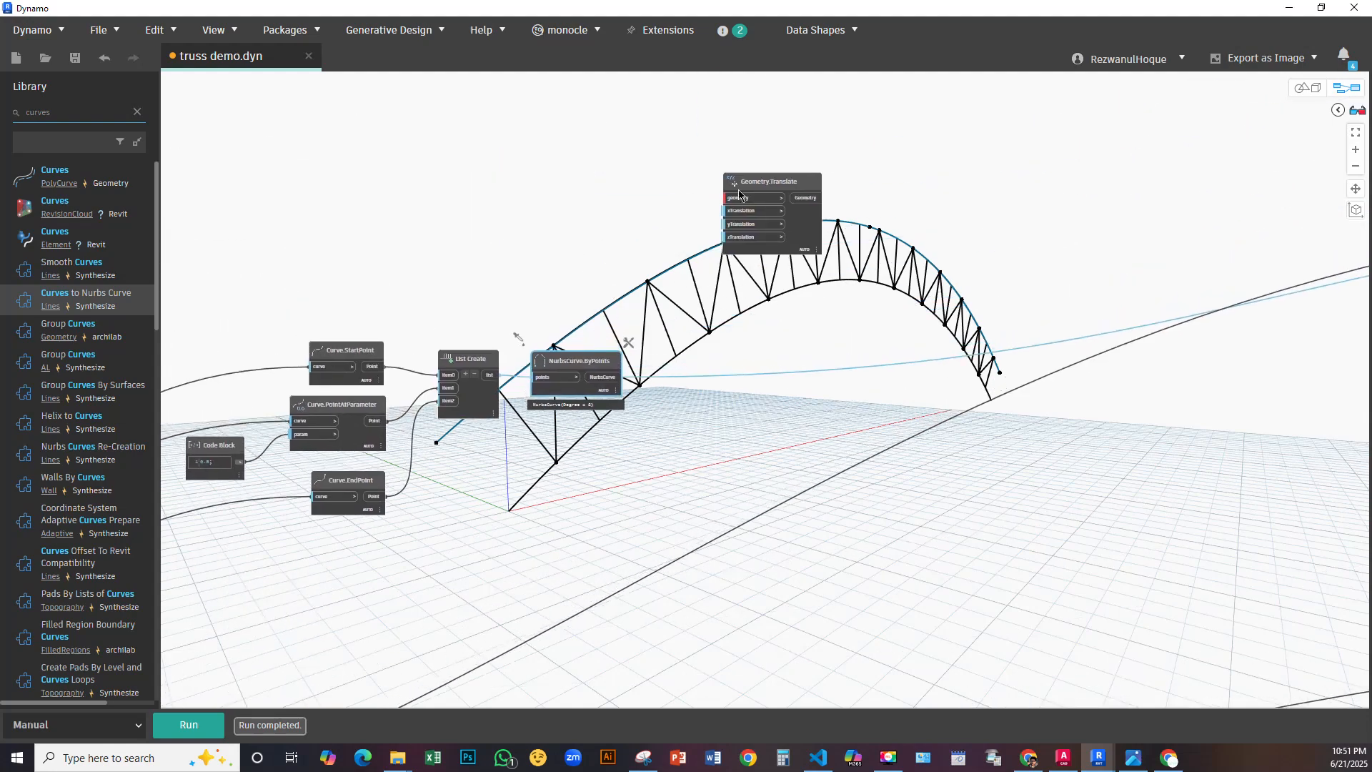
left_click_drag(756, 181, 907, 160)
scroll(745, 320, "up", 5)
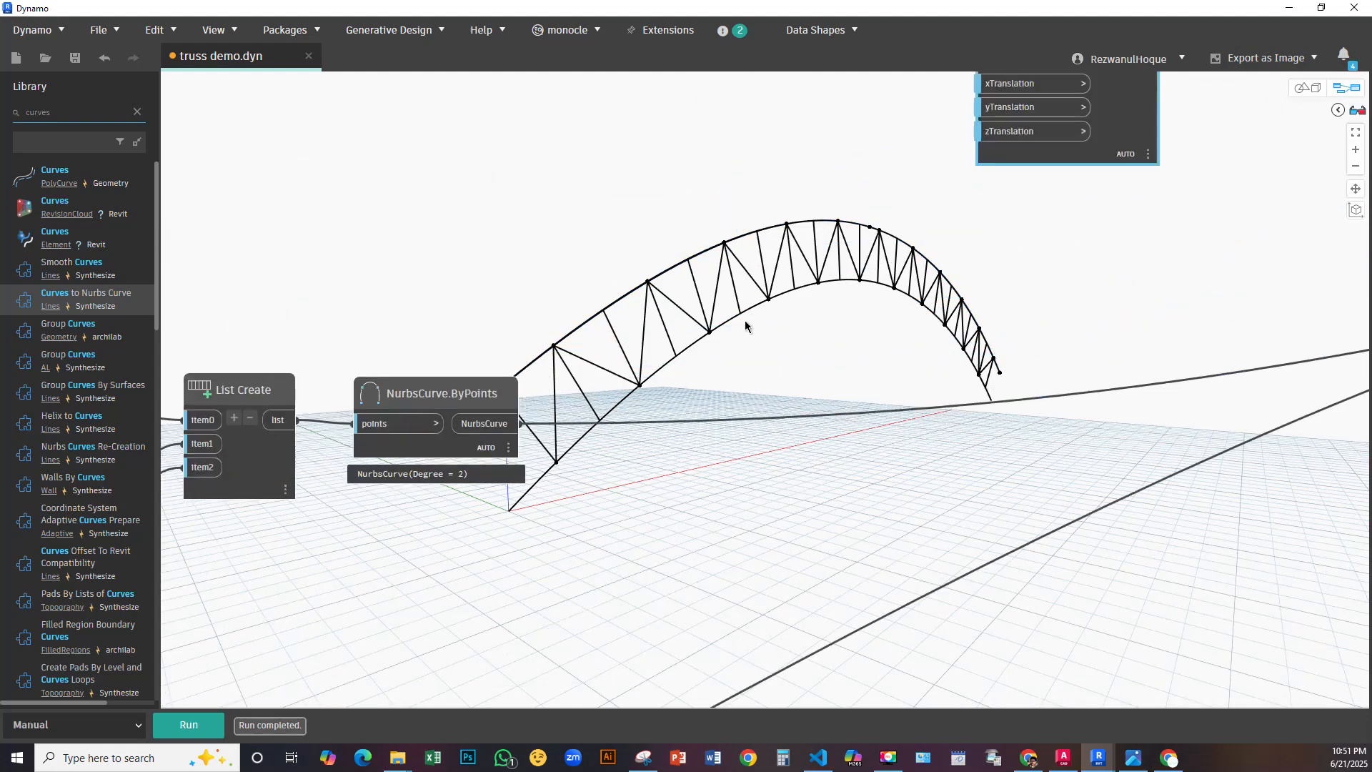
Add a Sequence node and place it between the NurbsCurve.ByPoints and Geometry.Translate nodes
right_click(681, 276)
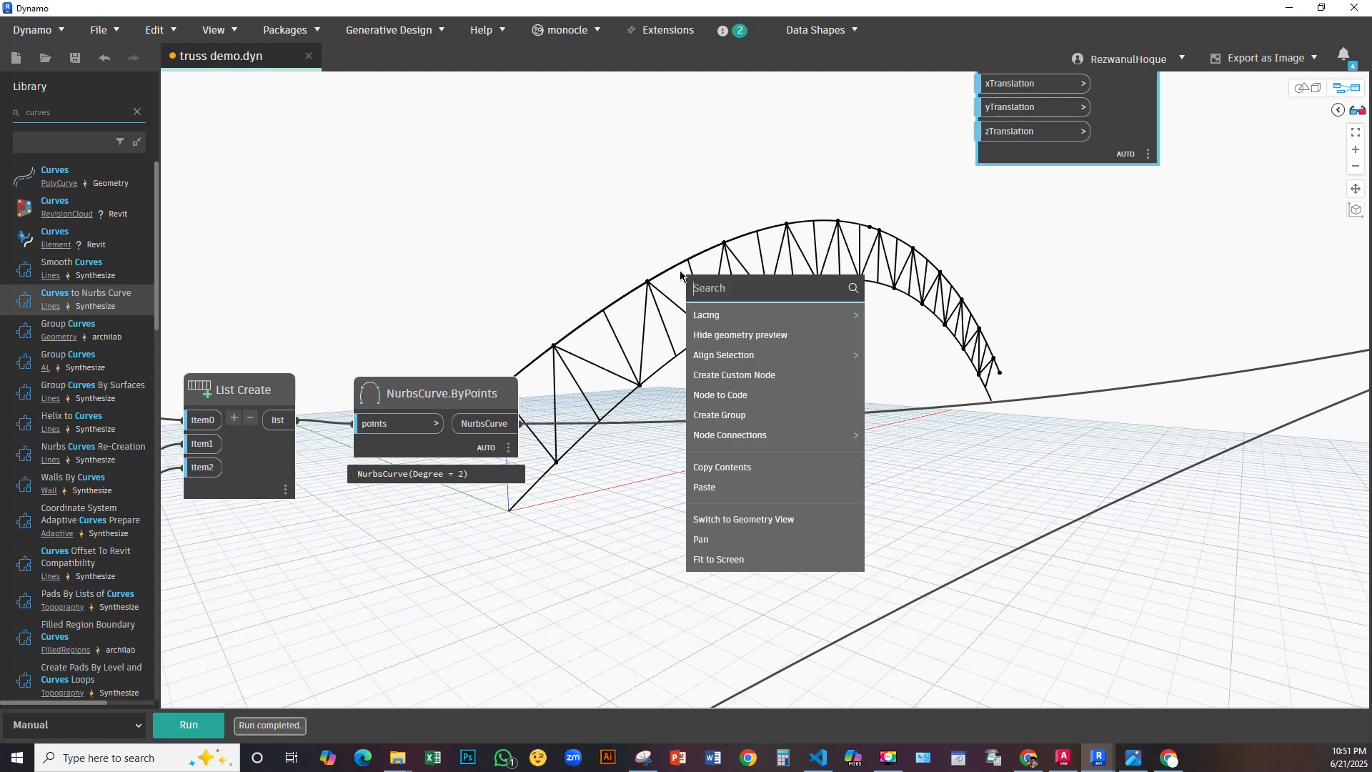
type("seq")
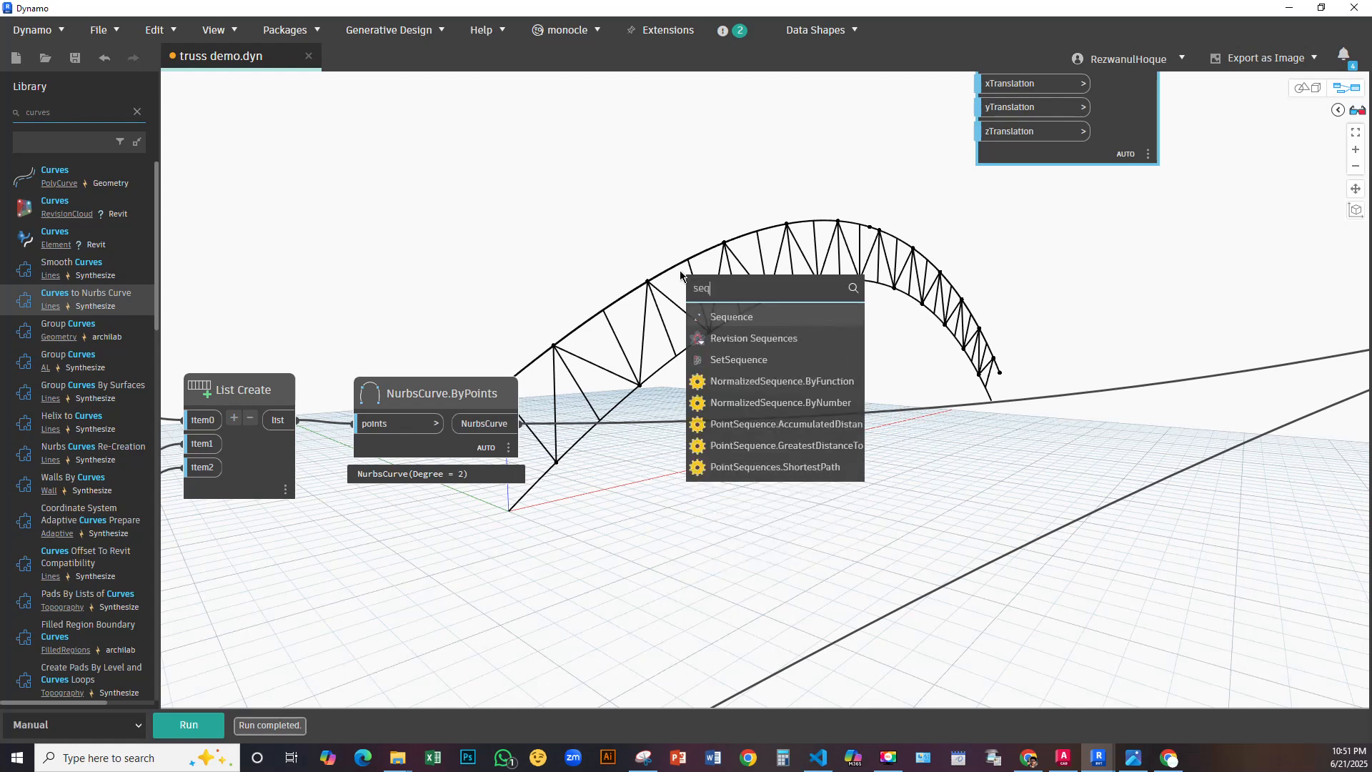
left_click(737, 318)
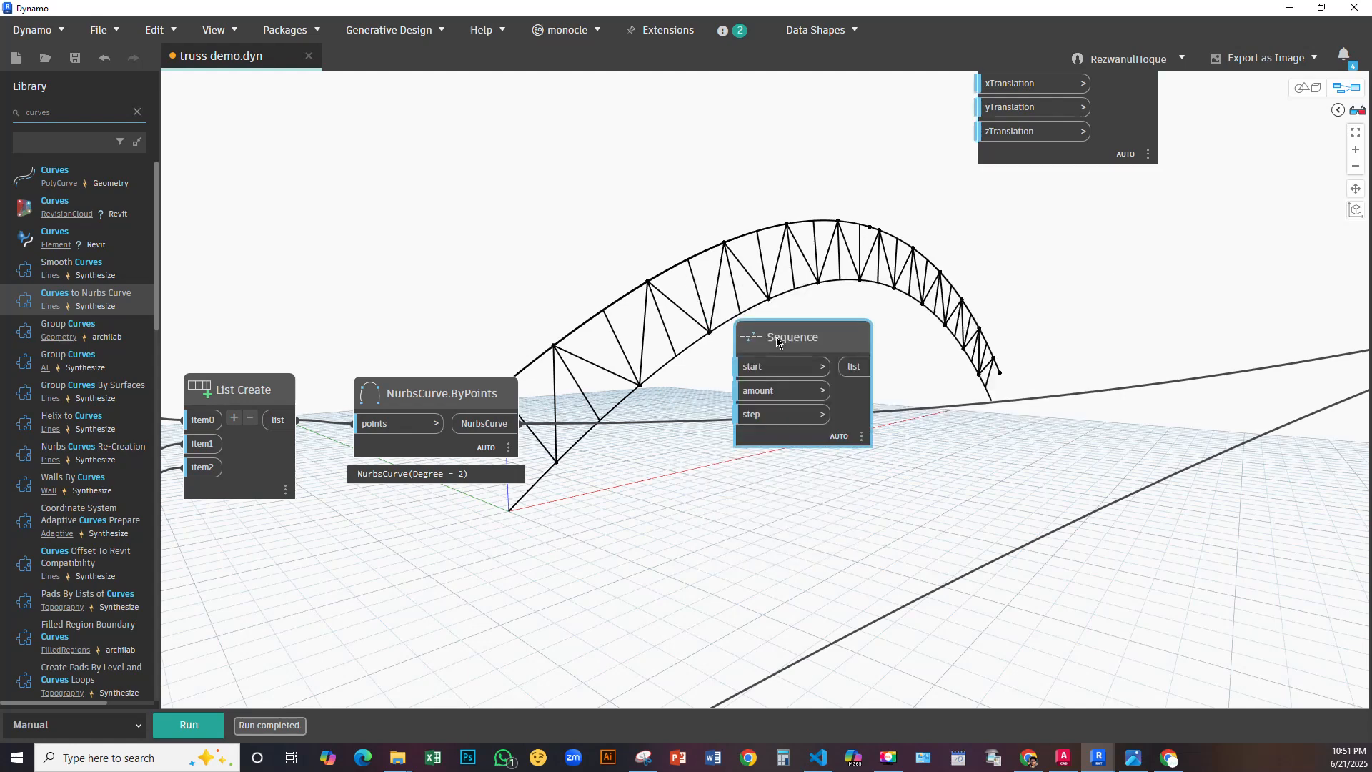
left_click_drag(778, 342, 849, 188)
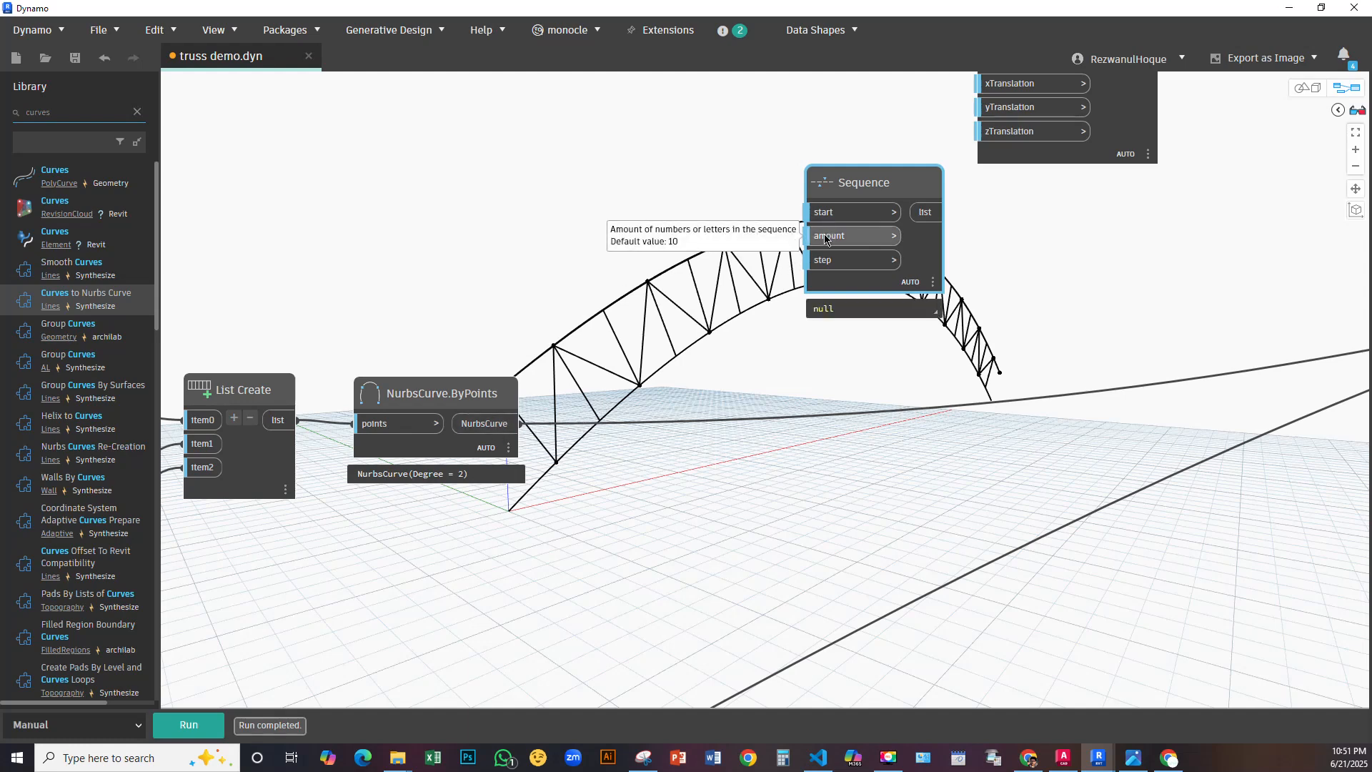
middle_click_drag(900, 216, 793, 314)
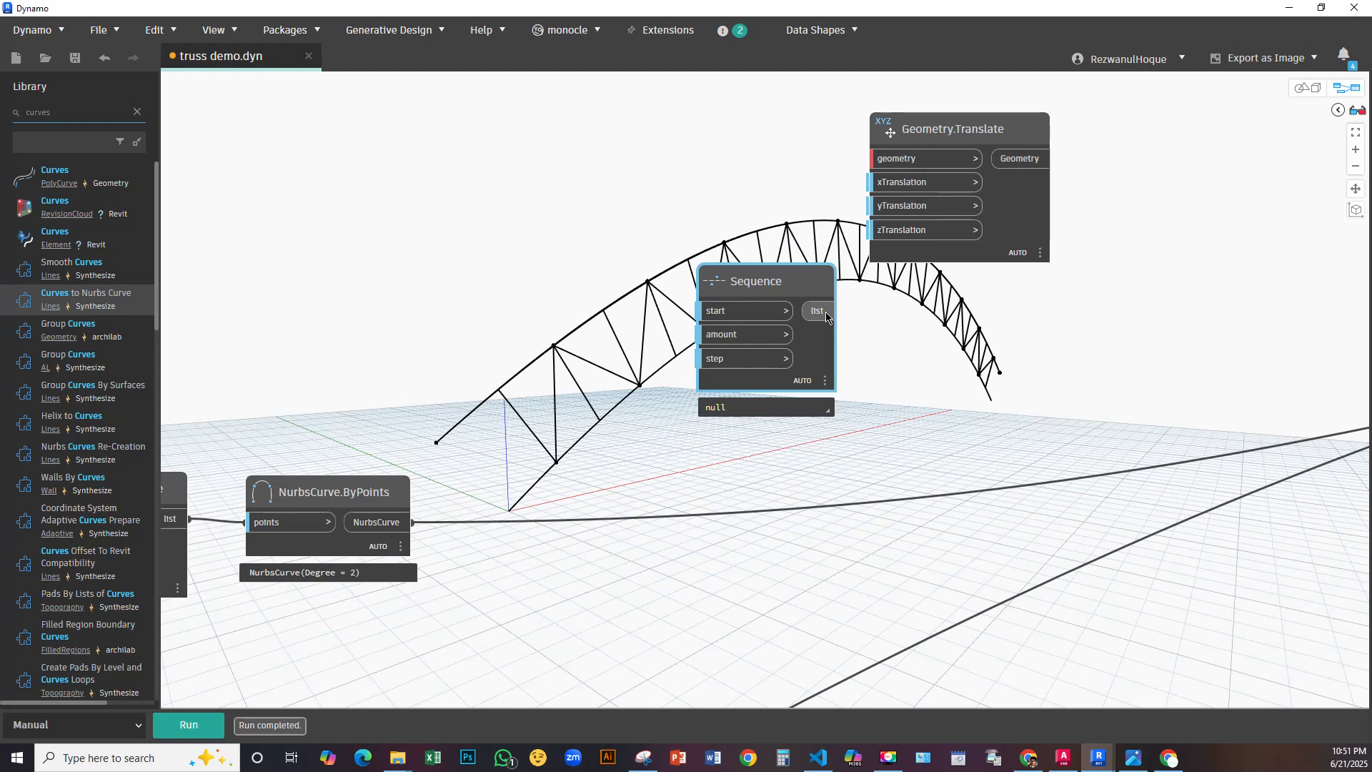
left_click_drag(995, 222, 1127, 221)
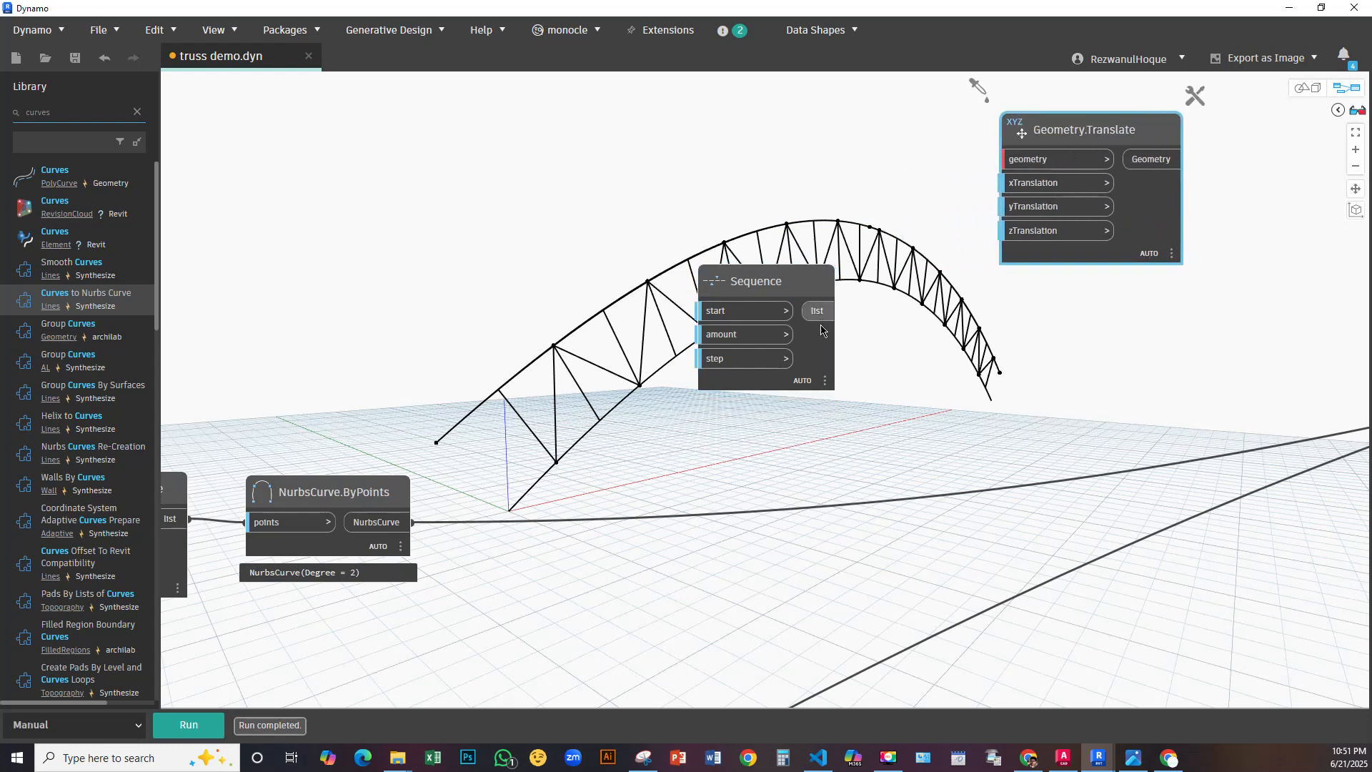
left_click(820, 385)
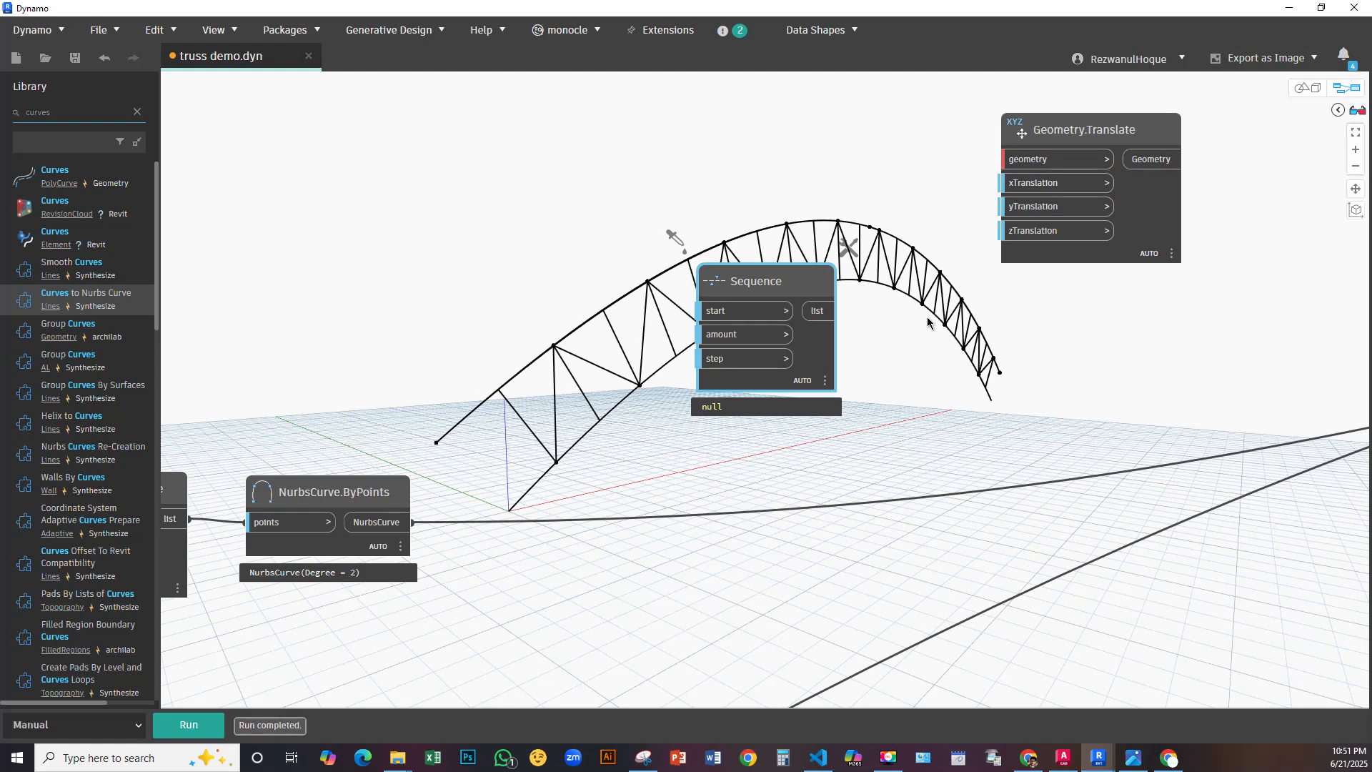
mouse_move(786, 281)
left_mouse_down()
mouse_move(872, 379)
mouse_move(808, 293)
left_mouse_up()
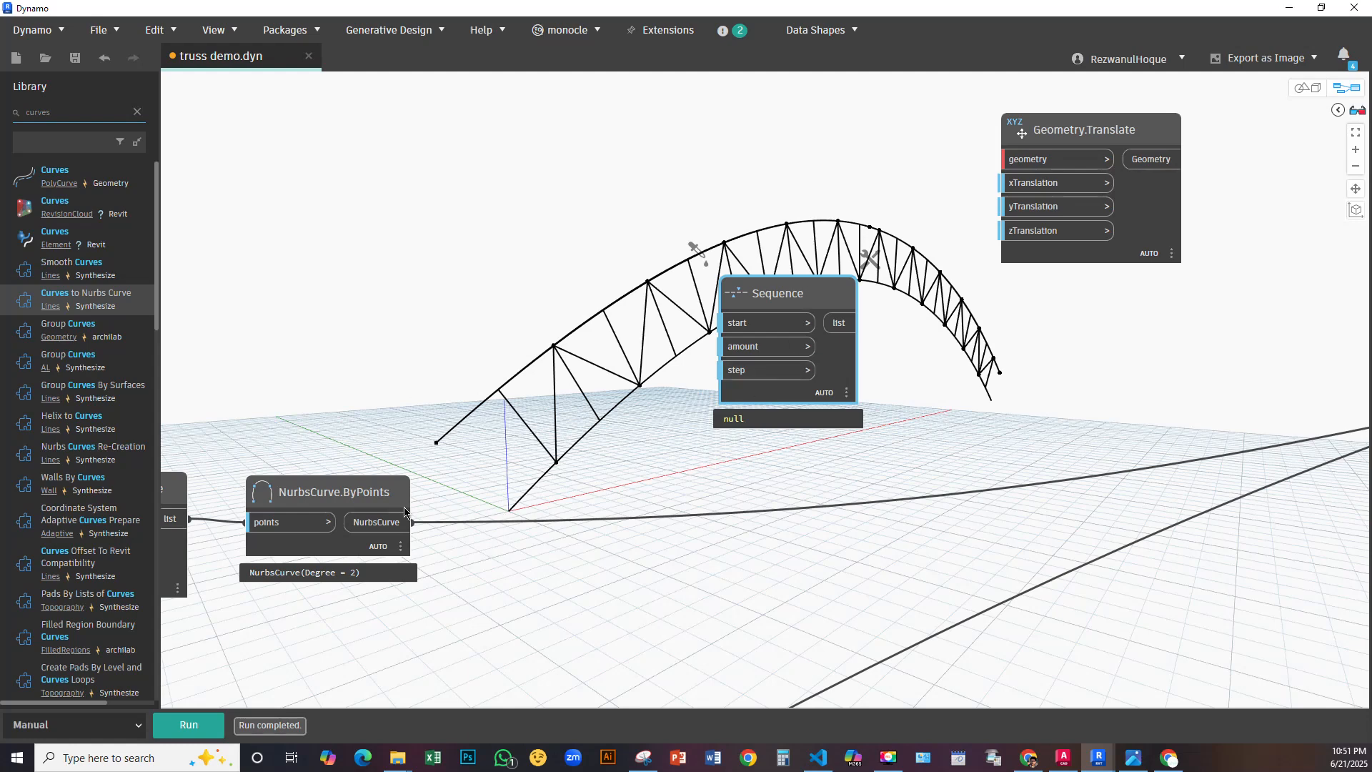
Connect the NurbsCurve output of NurbsCurve.ByPoints to the geometry input of Geometry.Translate and run the graph
left_click(384, 531)
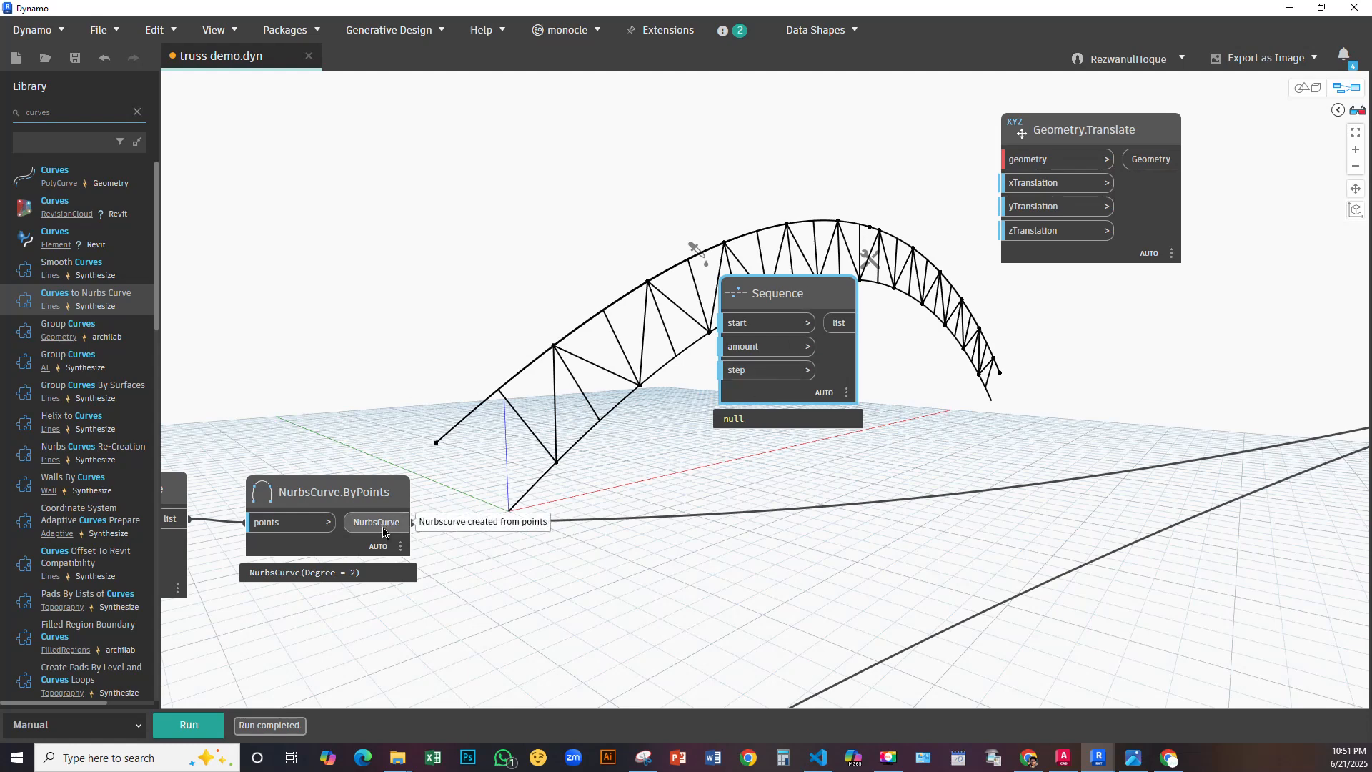
right_click(521, 573)
left_click(461, 598)
scroll(551, 380, "down", 5)
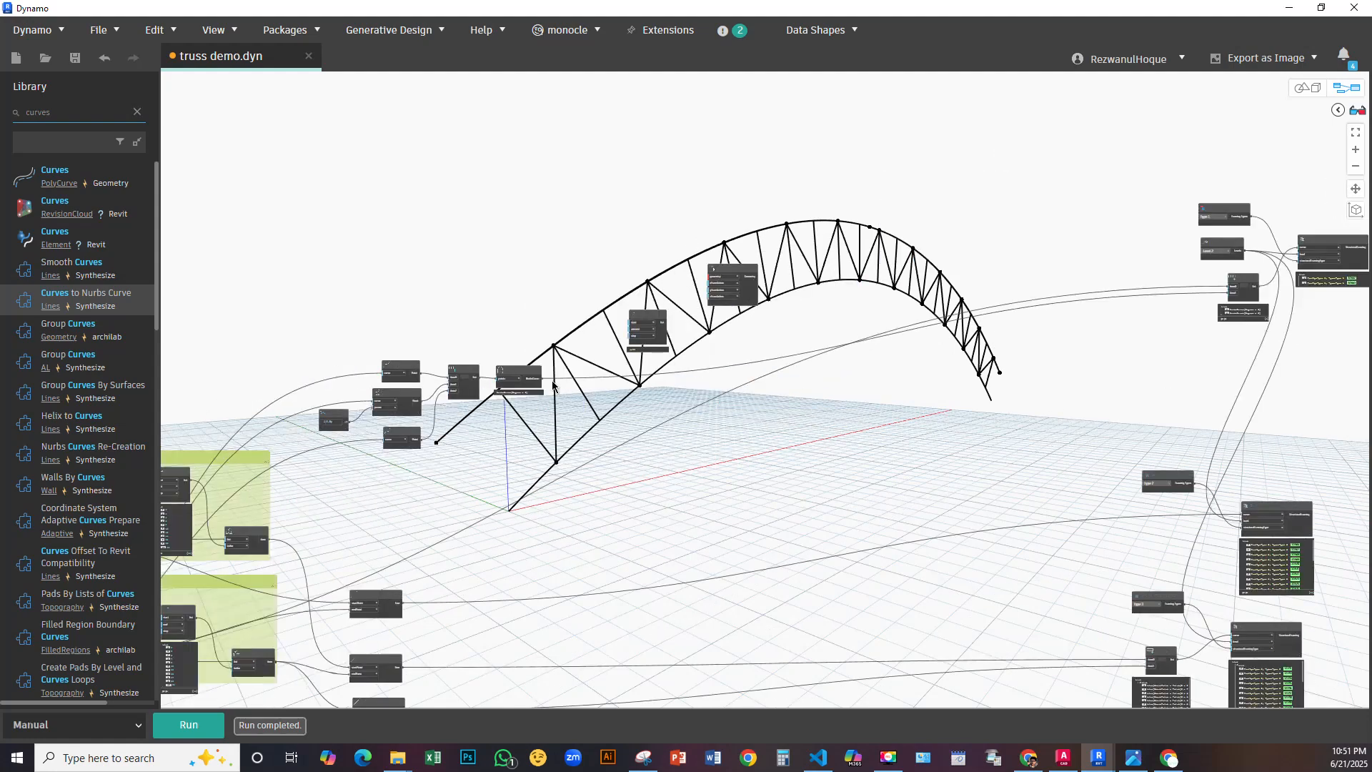
scroll(503, 364, "up", 3)
scroll(786, 275, "up", 3)
left_click(239, 451)
middle_click_drag(448, 200, 383, 361)
left_click(858, 216)
middle_click_drag(764, 254, 684, 121)
left_click(195, 725)
middle_click_drag(803, 386, 591, 431)
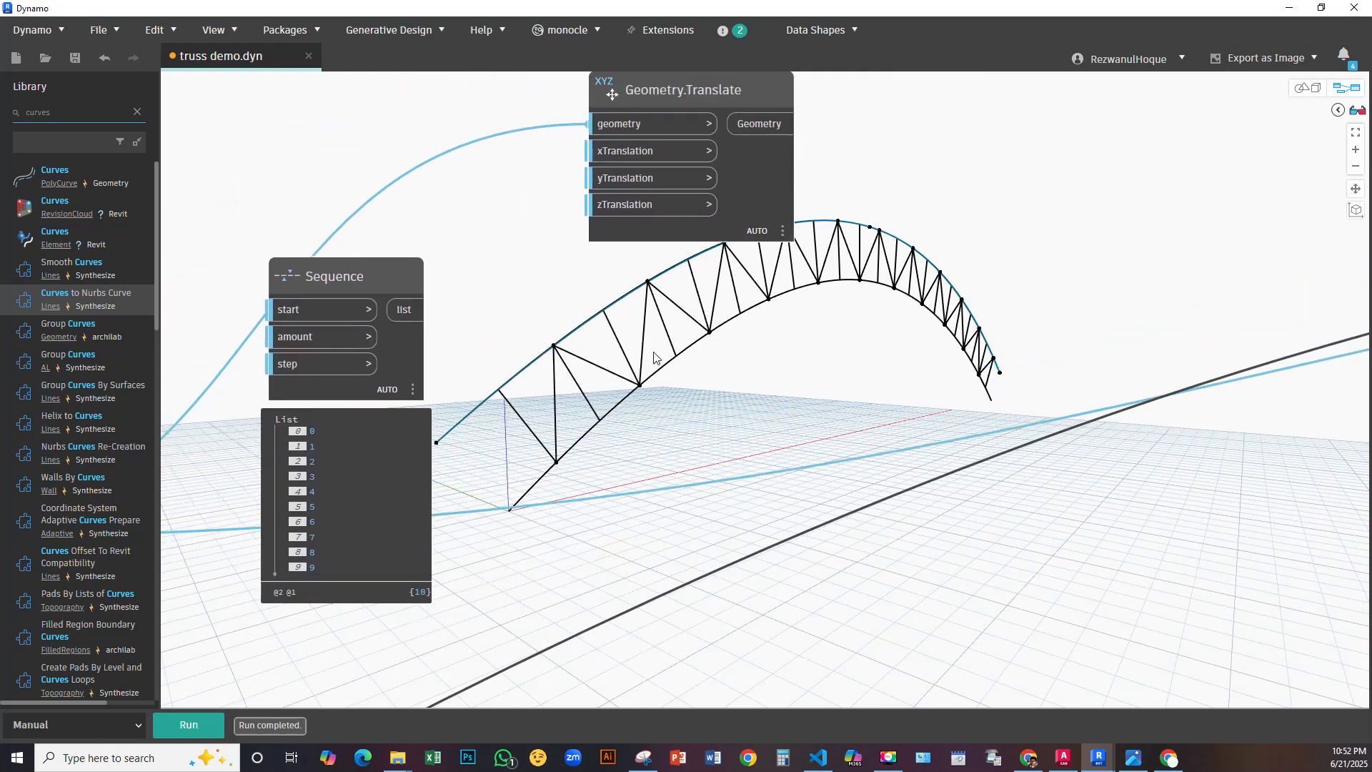
Add a Code Block containing 1 beside the Sequence node and connect it to the start input
left_click(765, 179)
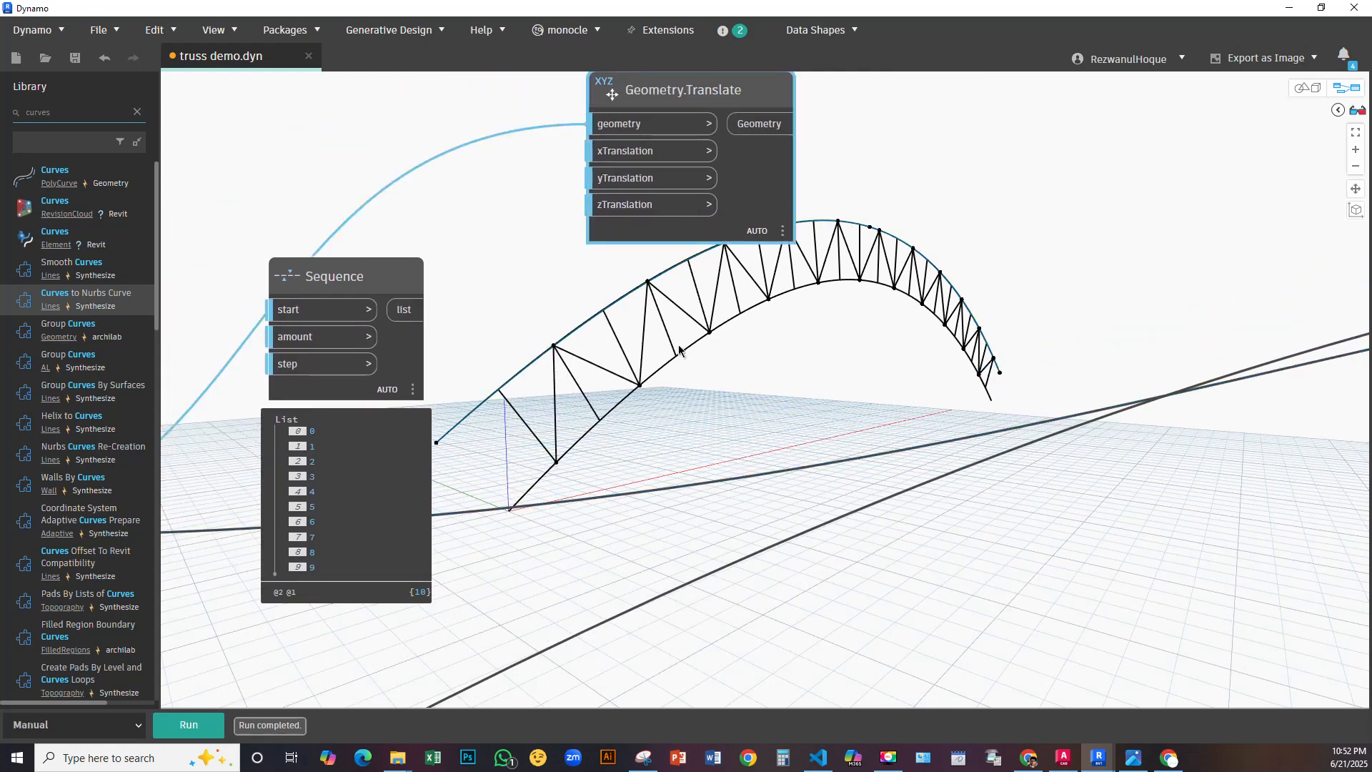
middle_click_drag(679, 350, 844, 361)
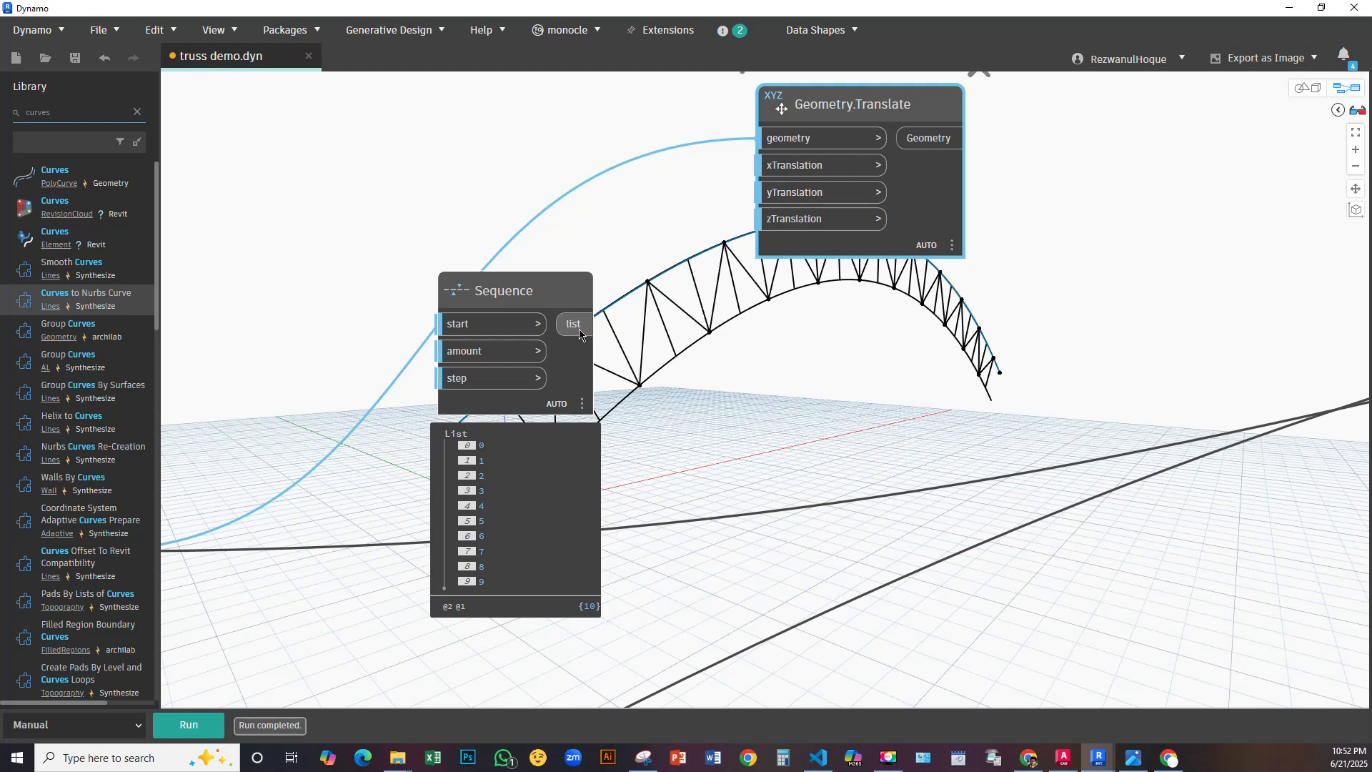
double_click(286, 254)
type("1")
left_click(362, 291)
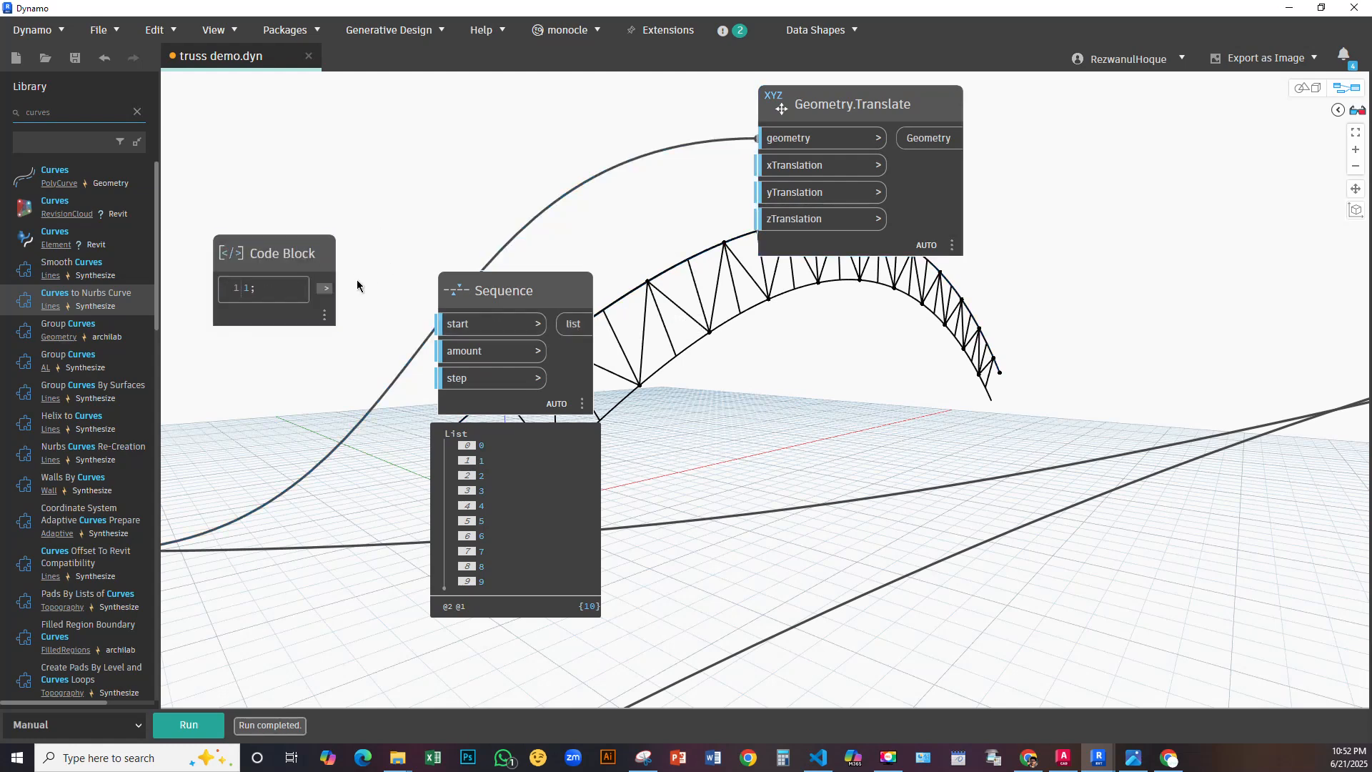
left_click_drag(325, 288, 442, 323)
Connect the Sequence node's list output to the yTranslation input of Geometry.Translate and run the graph
left_click_drag(584, 328, 764, 193)
left_click(764, 193)
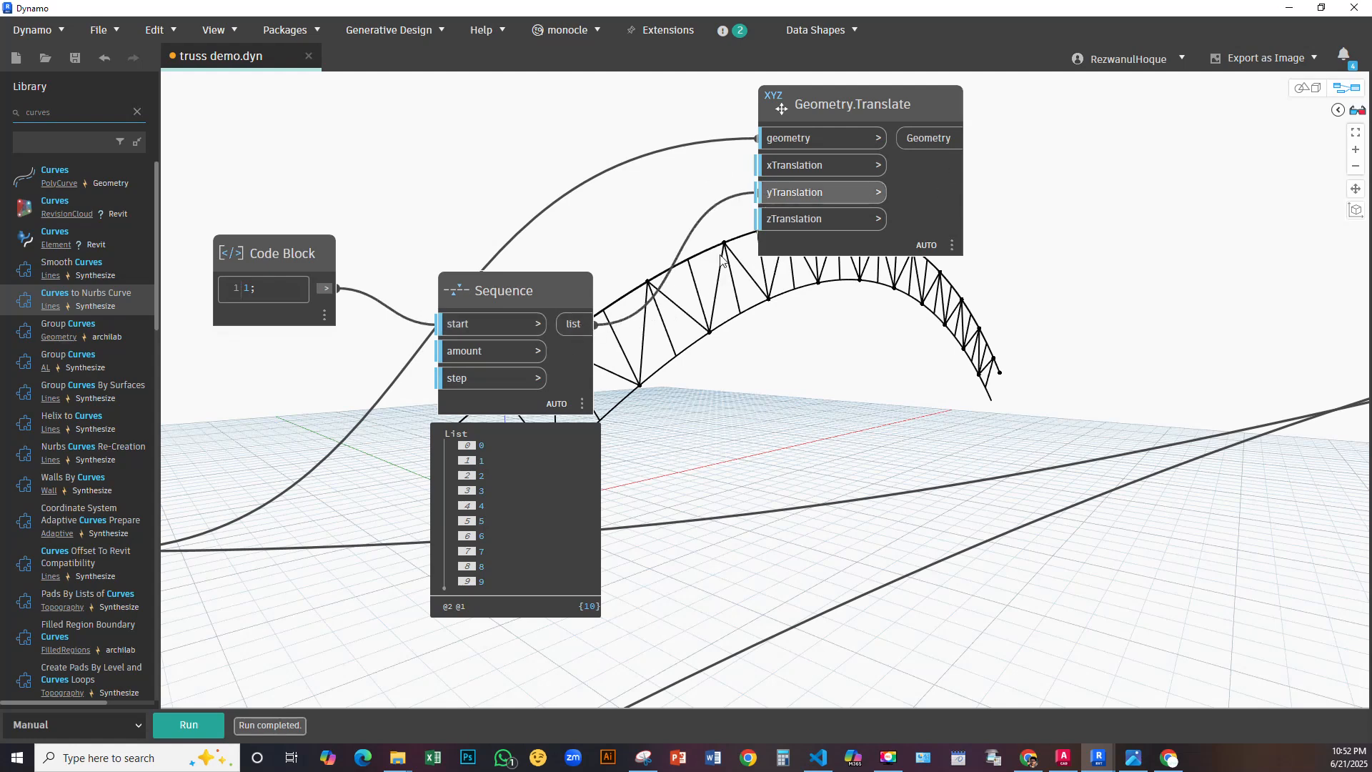
left_click(189, 725)
Inspect the translated curve copies in the 3D geometry preview and return to the graph
left_click(1303, 87)
right_click_drag(1008, 298, 922, 346)
scroll(582, 393, "up", 2)
middle_click_drag(582, 393, 808, 399)
right_click_drag(634, 414, 658, 407)
left_click(1306, 89)
scroll(946, 287, "down", 1)
middle_click_drag(827, 351, 1166, 222)
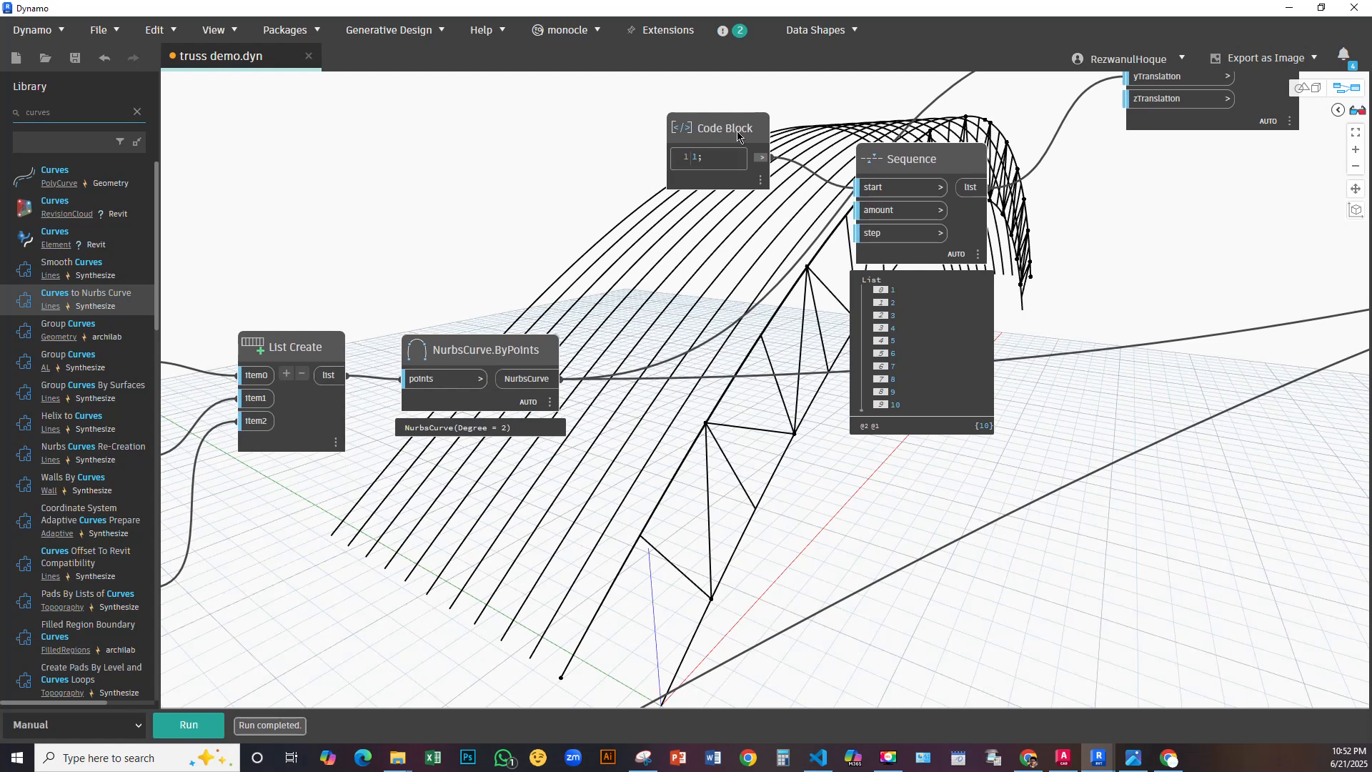
Move the Code Block out of the way and add a Number Slider connected to the Sequence node's amount input
left_click_drag(738, 131, 774, 63)
right_click(580, 190)
type("s")
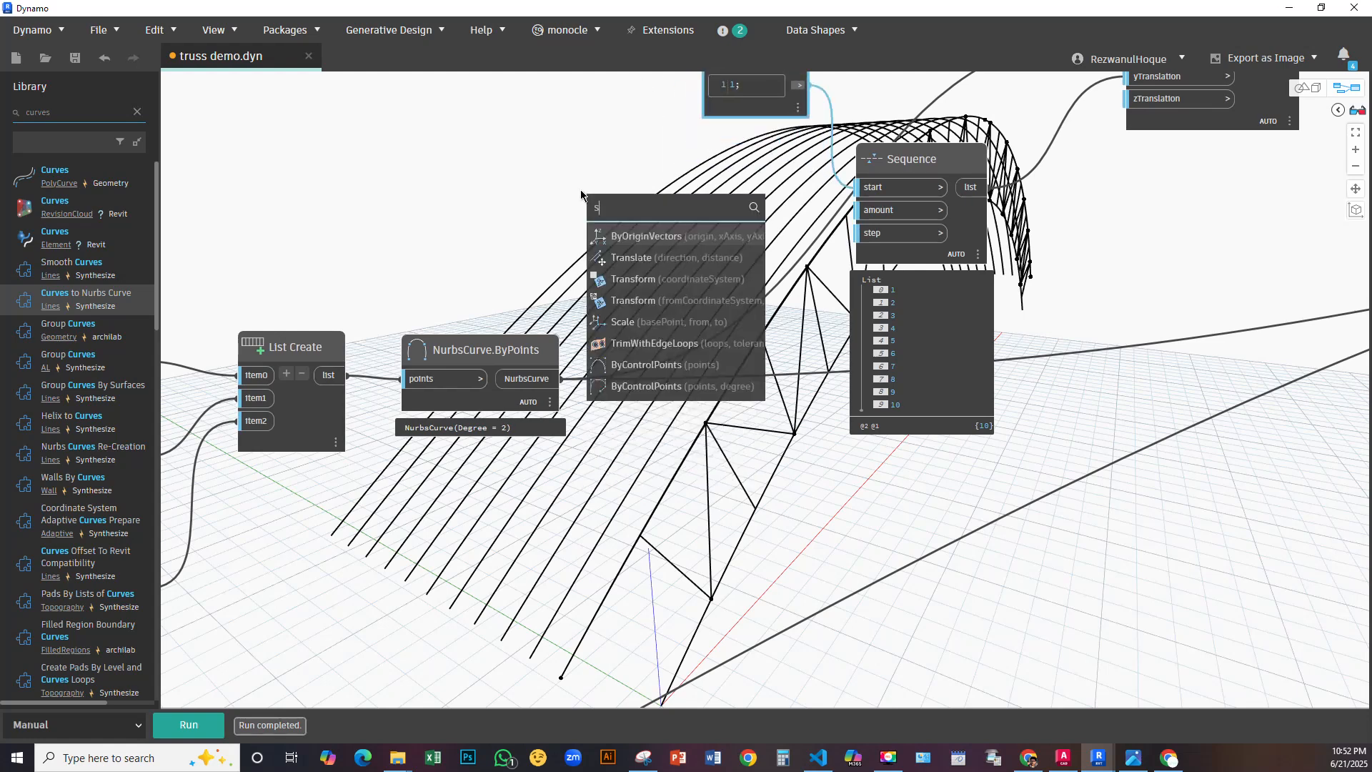
type("lider")
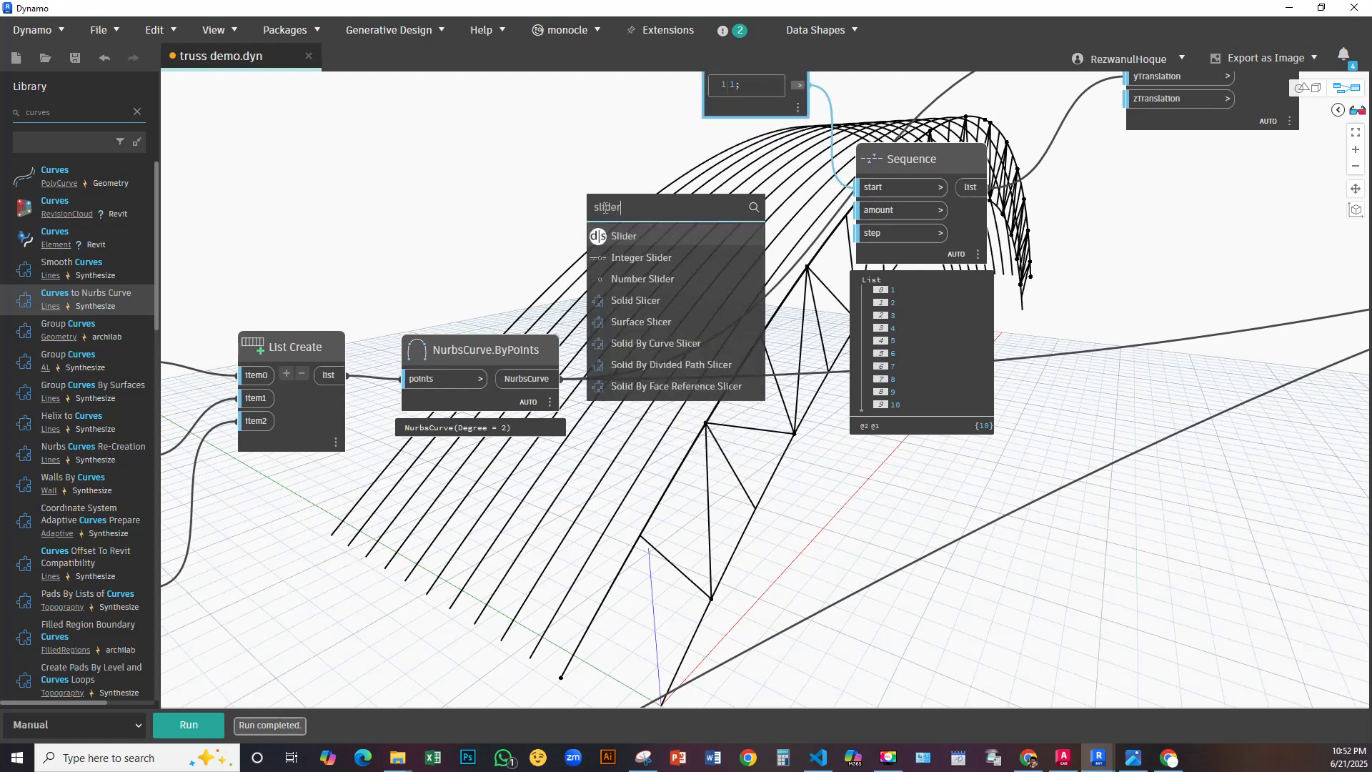
left_click(644, 275)
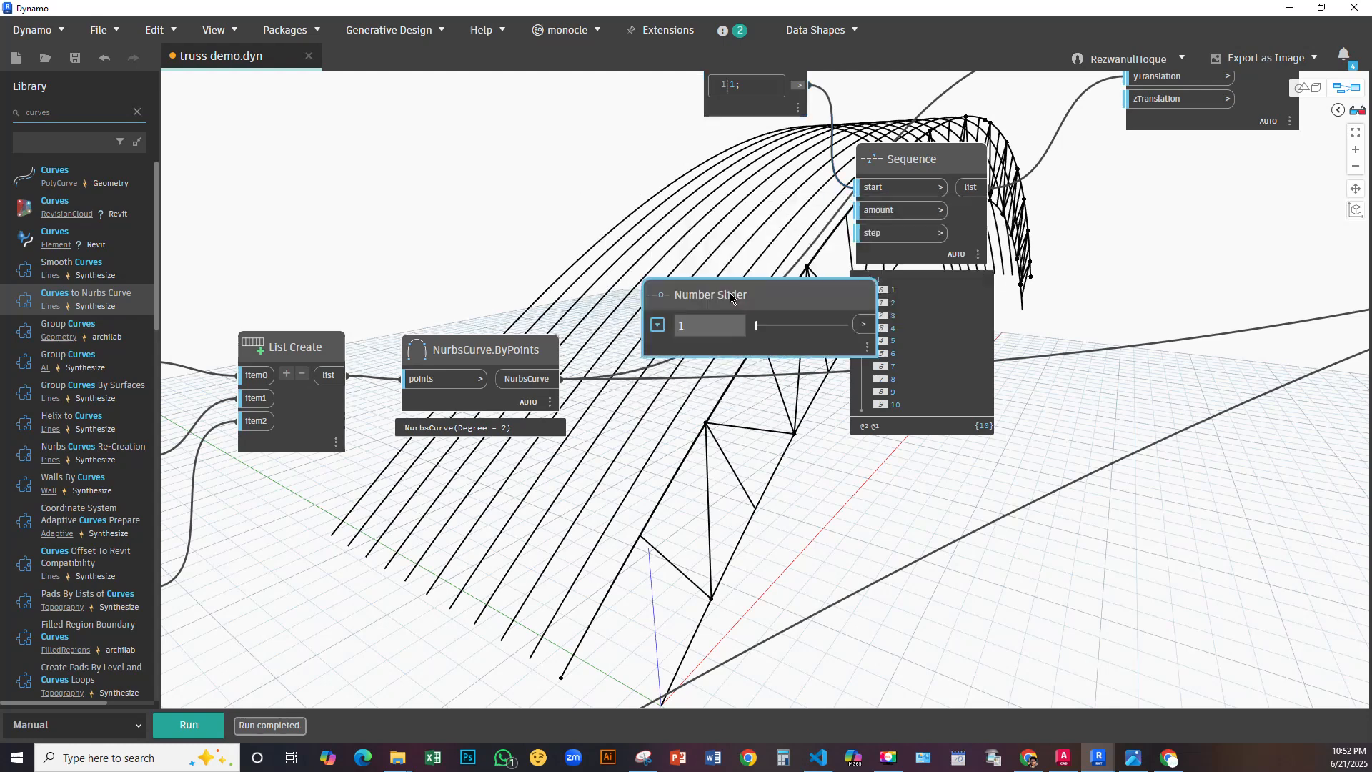
left_click_drag(735, 292, 505, 122)
left_click_drag(642, 163, 860, 210)
Run the graph with the amount slider at 14.4, and lower that slider to 9.5
left_click_drag(527, 156, 541, 160)
left_click(189, 724)
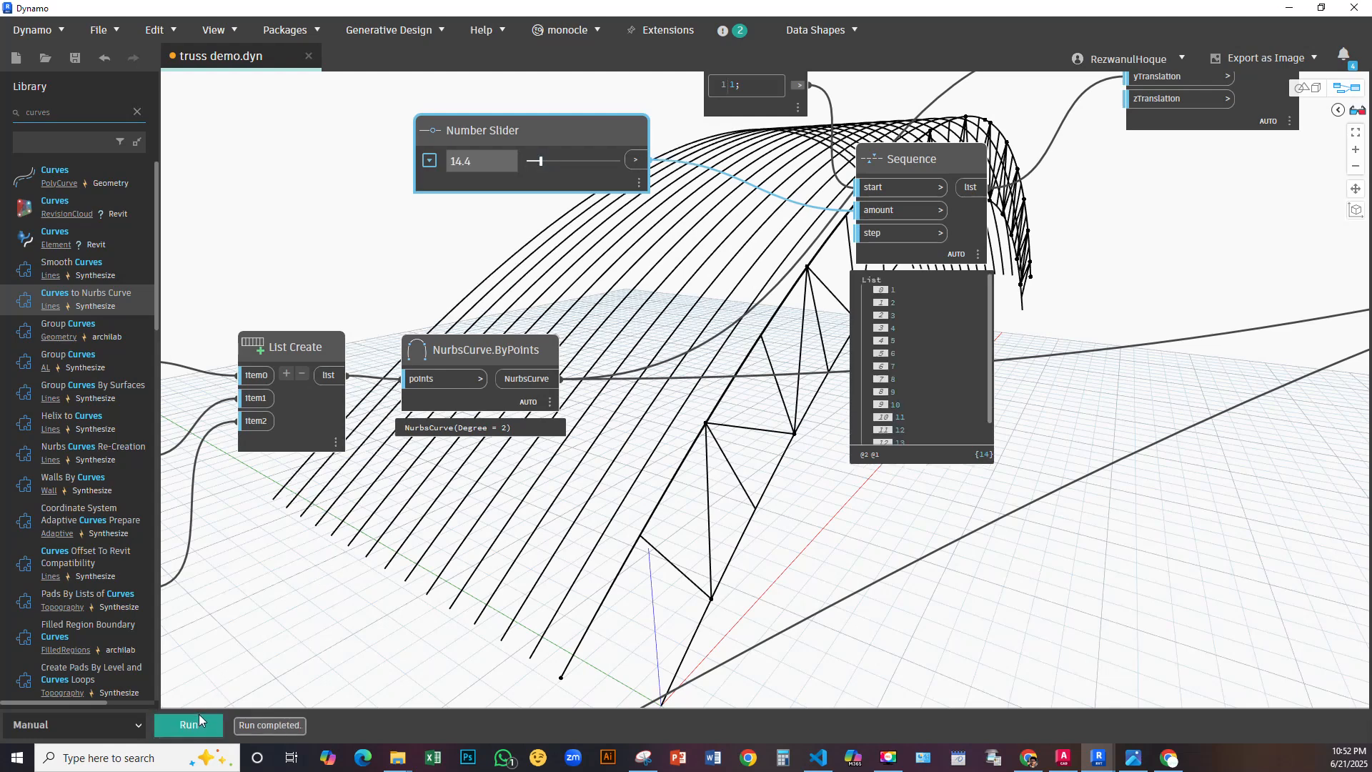
mouse_move(543, 160)
left_mouse_down()
mouse_move(561, 160)
mouse_move(532, 160)
left_mouse_up()
Duplicate the Number Slider, place the copy below the original and connect it to the Sequence node's step input
key("ctrl+c")
key("ctrl+v")
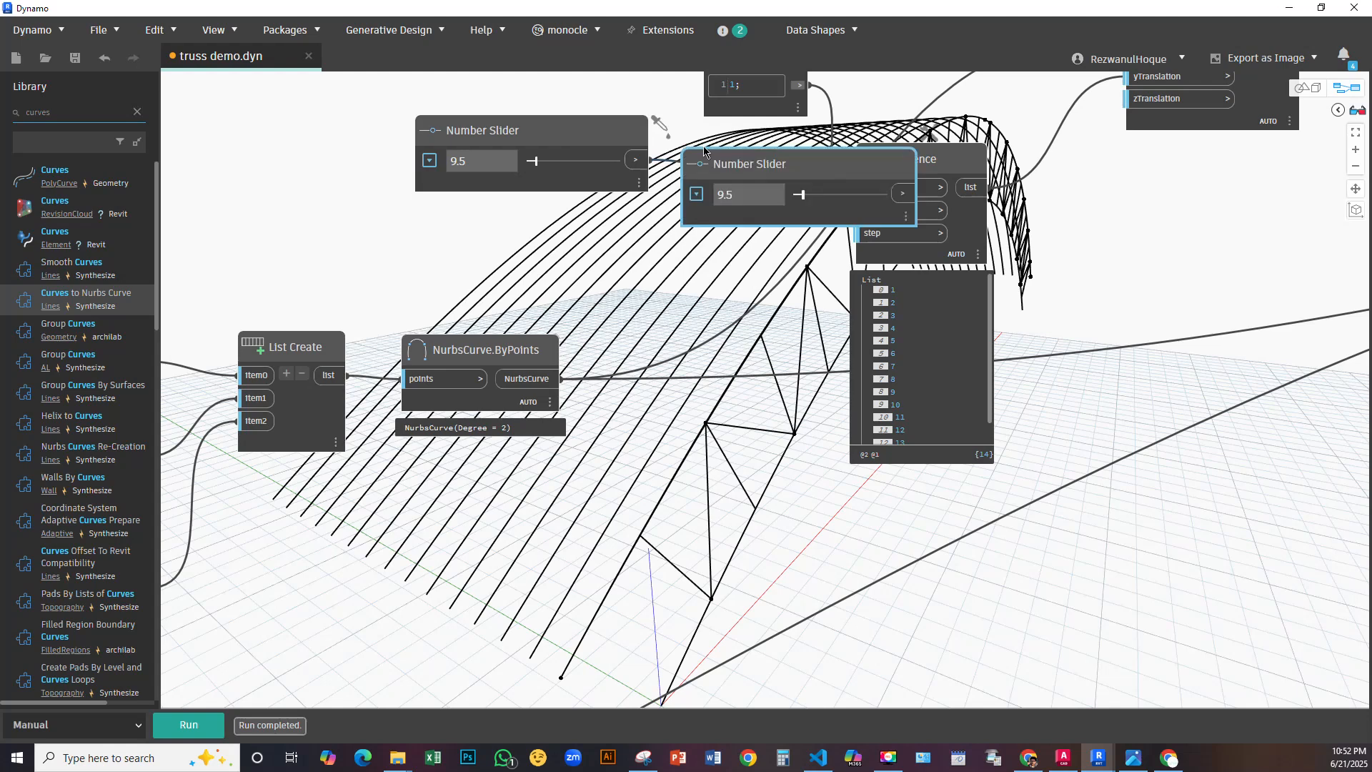
left_click_drag(786, 164, 500, 221)
left_click_drag(618, 250, 813, 251)
left_click(861, 233)
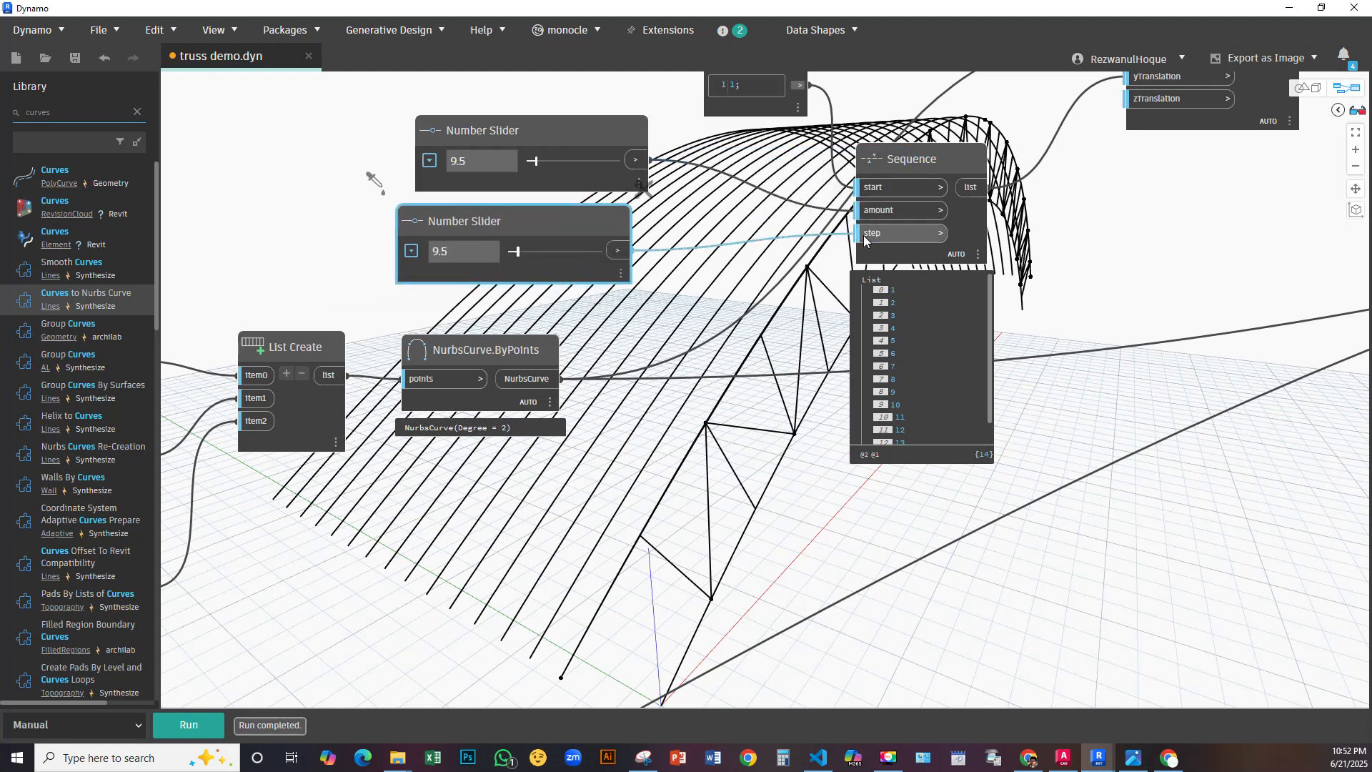
Run the graph with the new step slider, set that slider to 4.9 and run again
left_click(189, 725)
left_click_drag(517, 250, 514, 250)
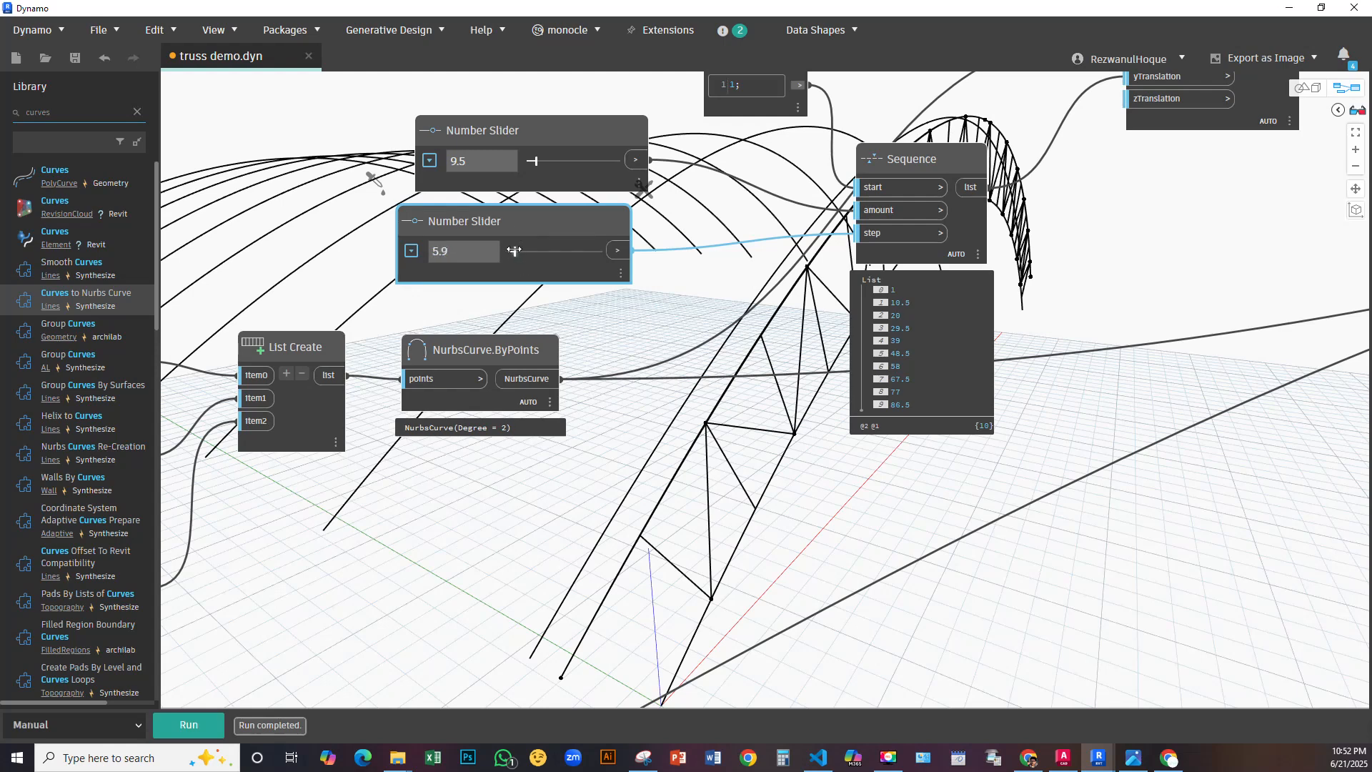
left_click(199, 731)
Examine the spacing of the curve copies in the 3D preview and compare it with the Sequence node's list values
scroll(551, 323, "down", 5)
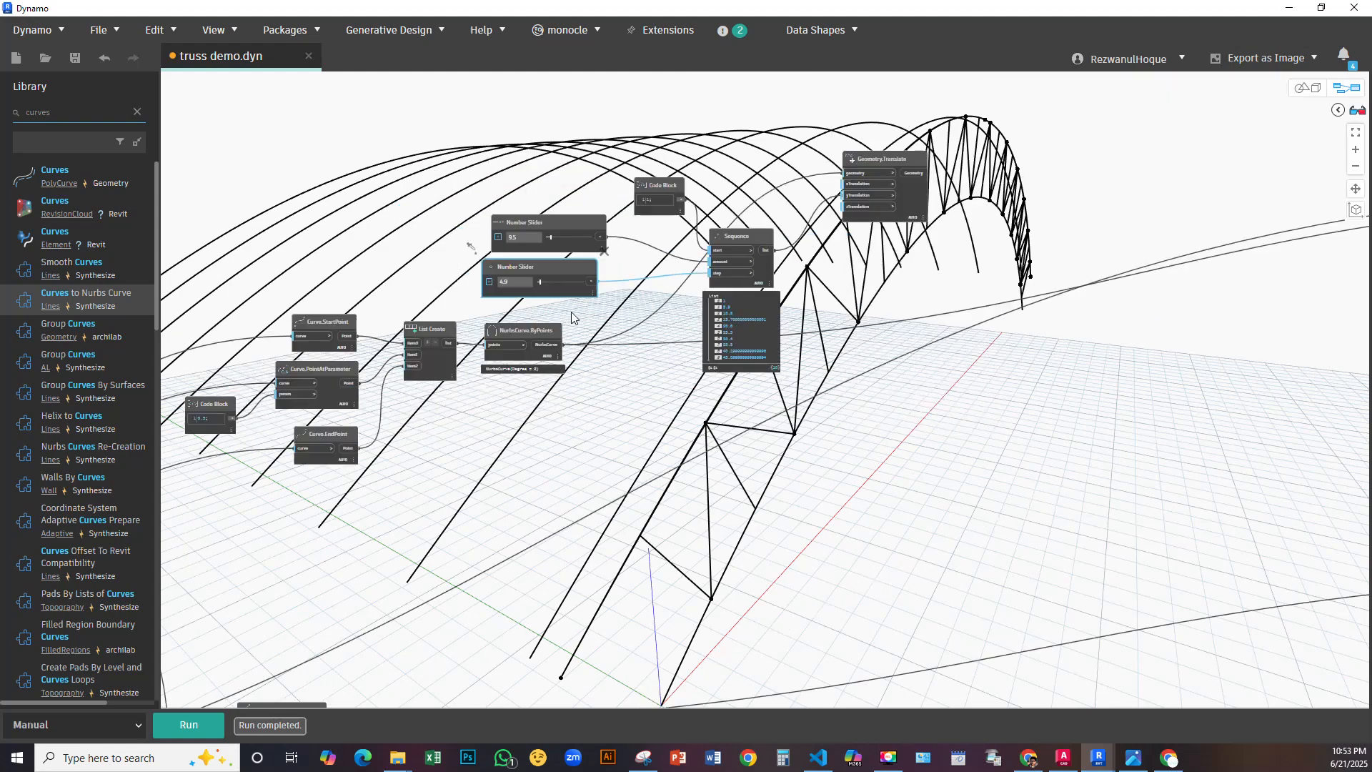
left_click(1307, 88)
right_click_drag(946, 336, 1035, 326)
scroll(782, 331, "down", 3)
right_click_drag(882, 361, 910, 353)
left_click(1346, 87)
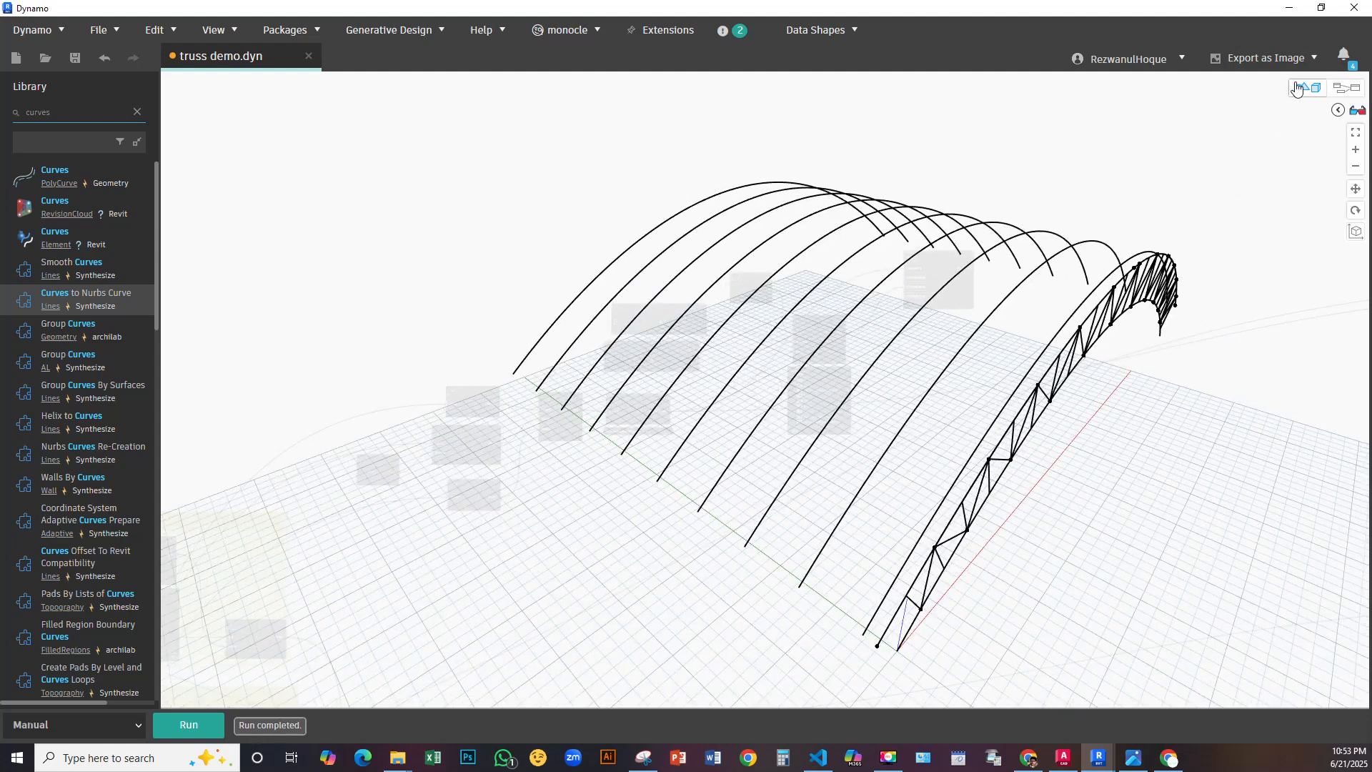
scroll(653, 381, "up", 5)
middle_click_drag(653, 381, 672, 287)
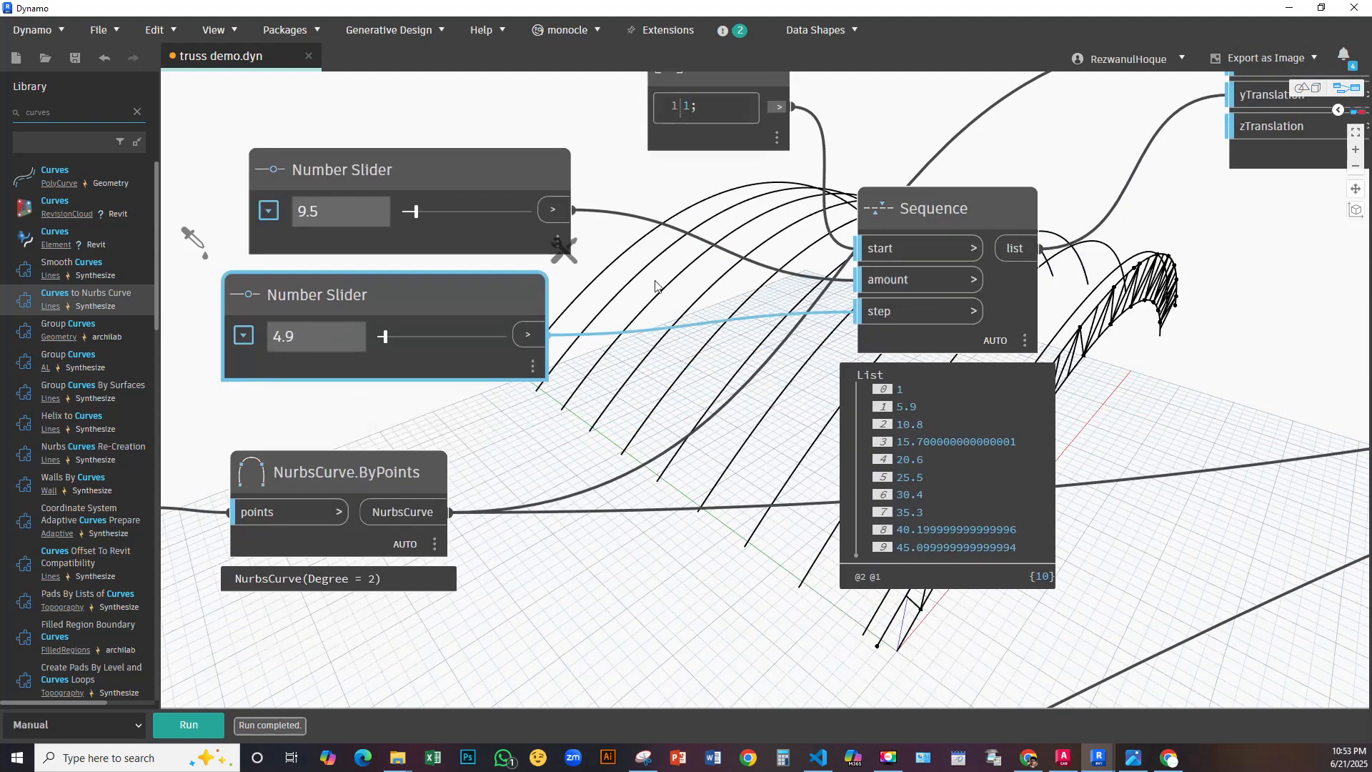
scroll(699, 241, "down", 3)
scroll(622, 215, "up", 1)
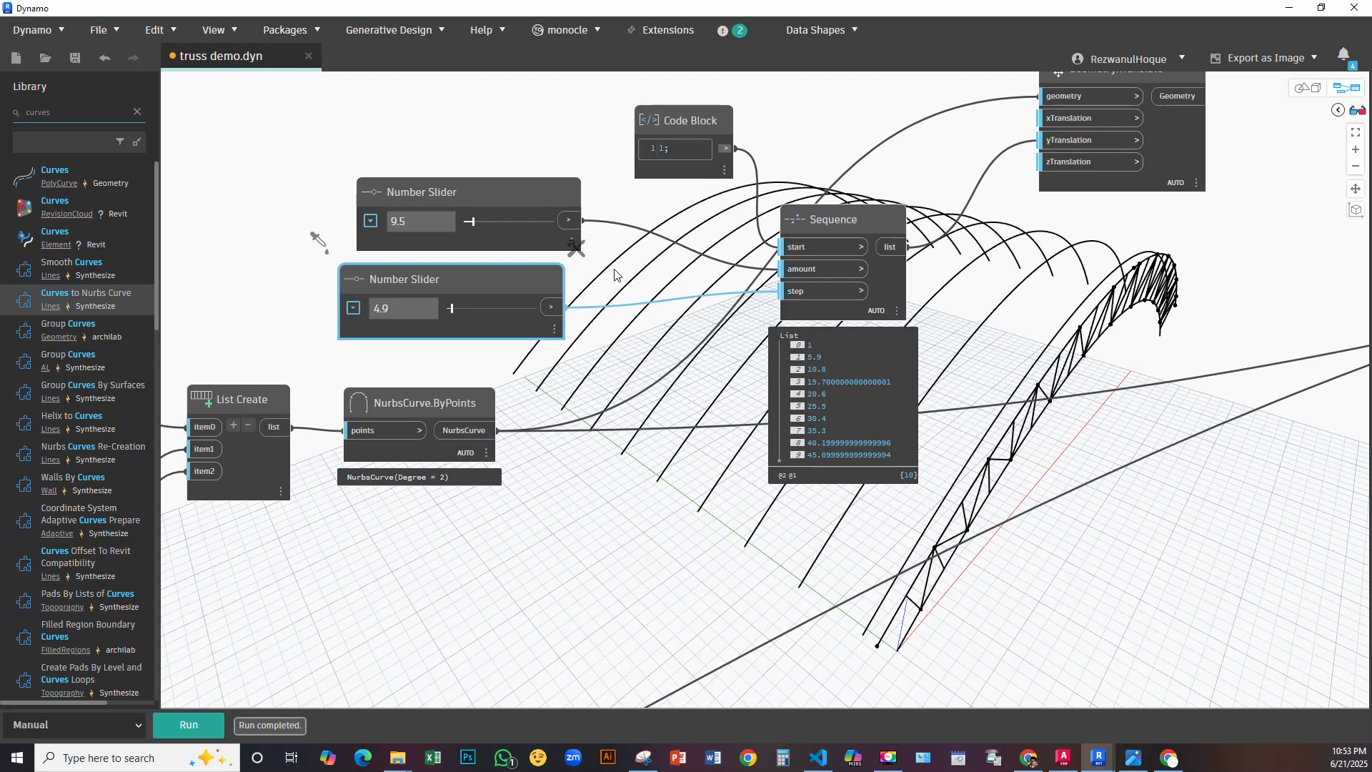
Connect the step slider to the Sequence node's start input as well, set it to 8.3 and rerun the graph
middle_click_drag(503, 247, 418, 266)
left_click_drag(363, 297, 619, 245)
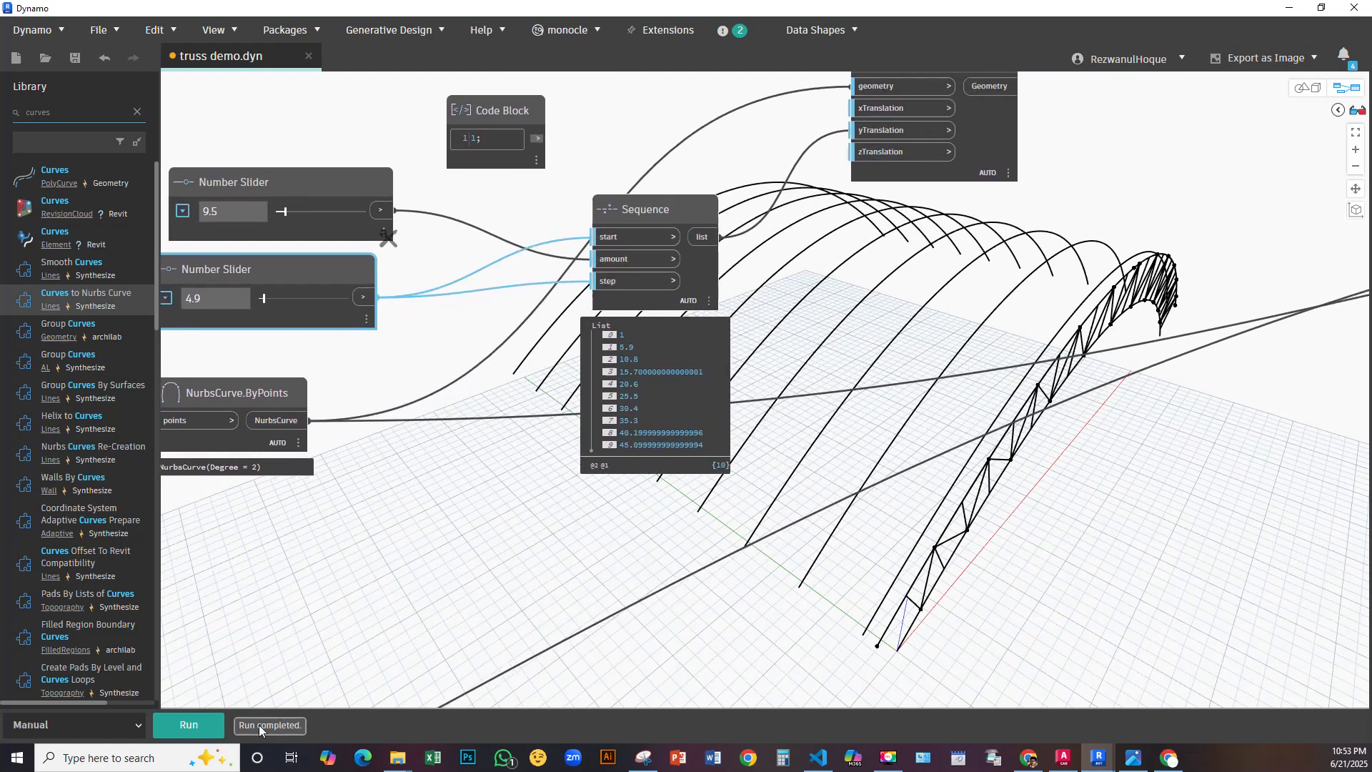
left_click(190, 726)
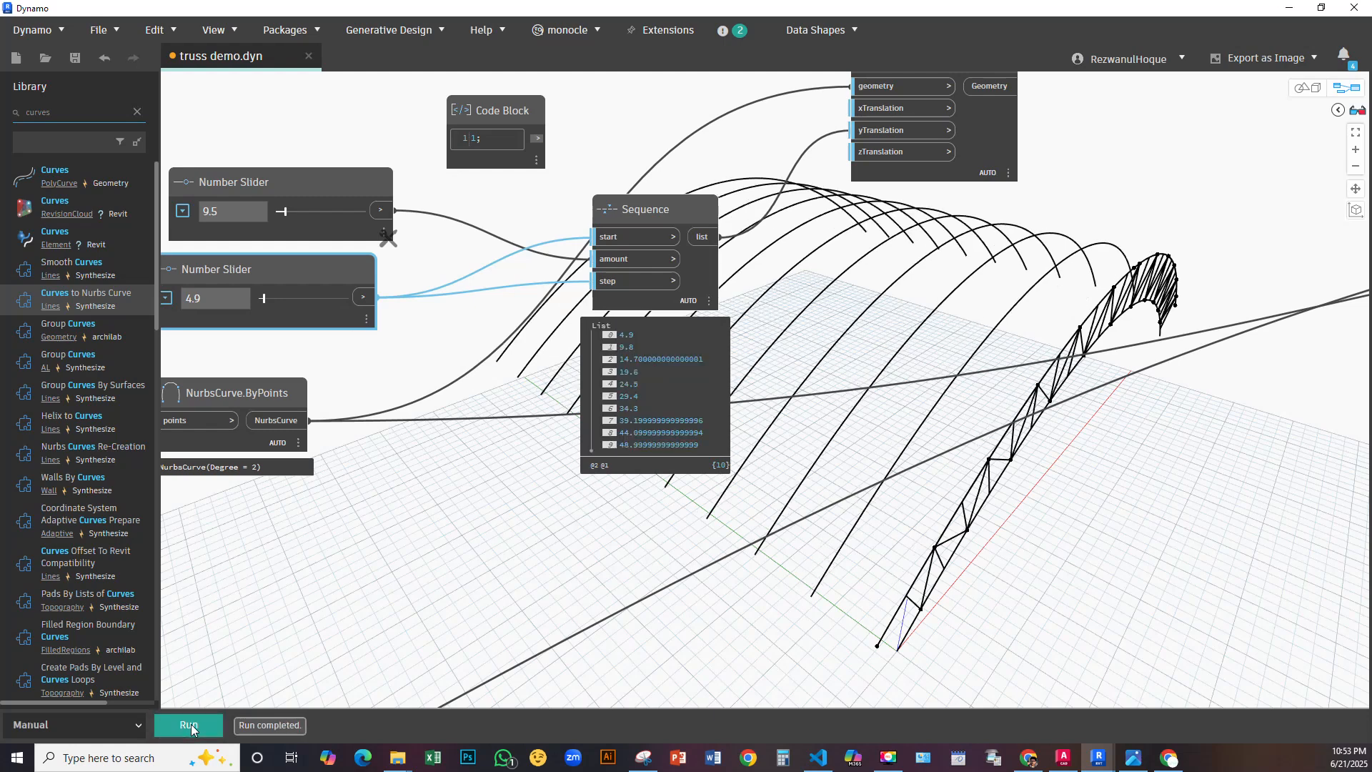
left_click_drag(263, 296, 264, 298)
left_click(201, 734)
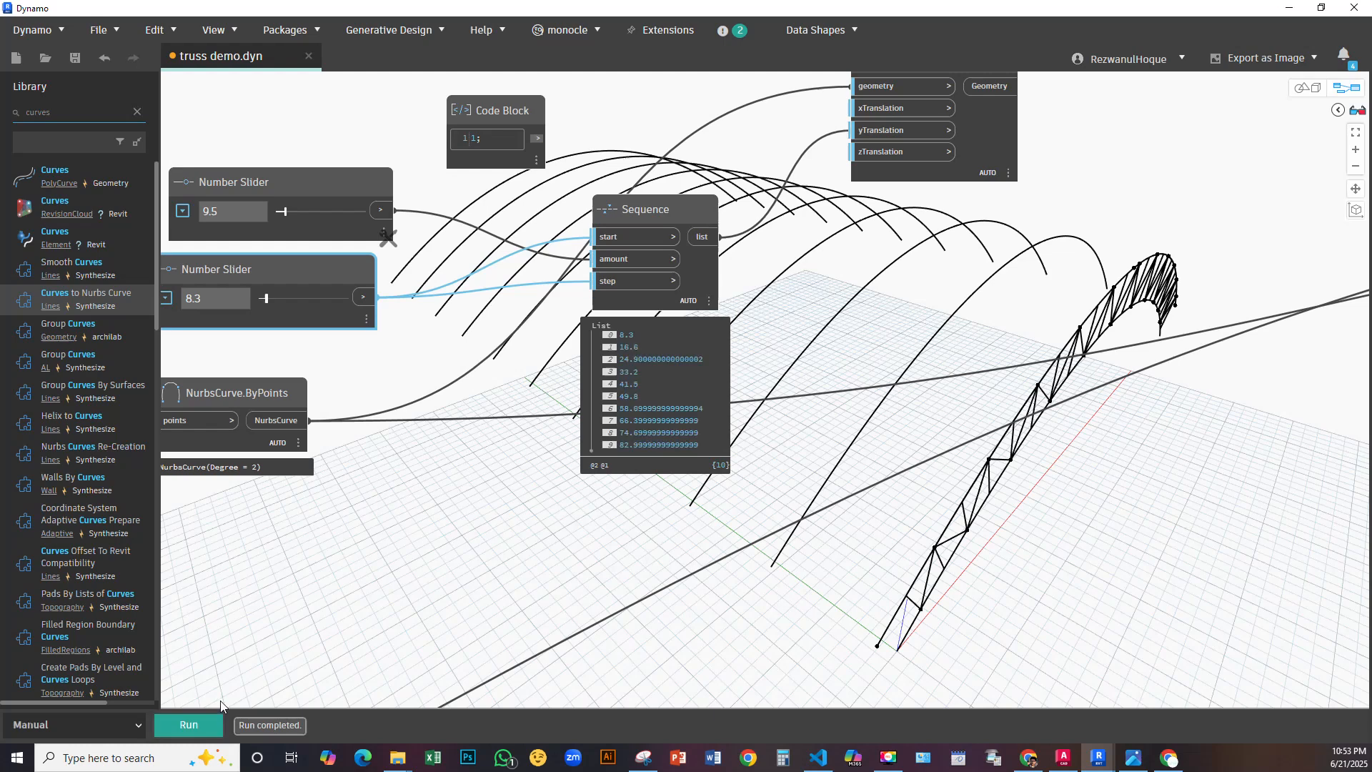
Lower the amount slider to 7.1 and run the graph, and reduce the slider further and rerun
left_click_drag(284, 212, 280, 211)
left_click(197, 726)
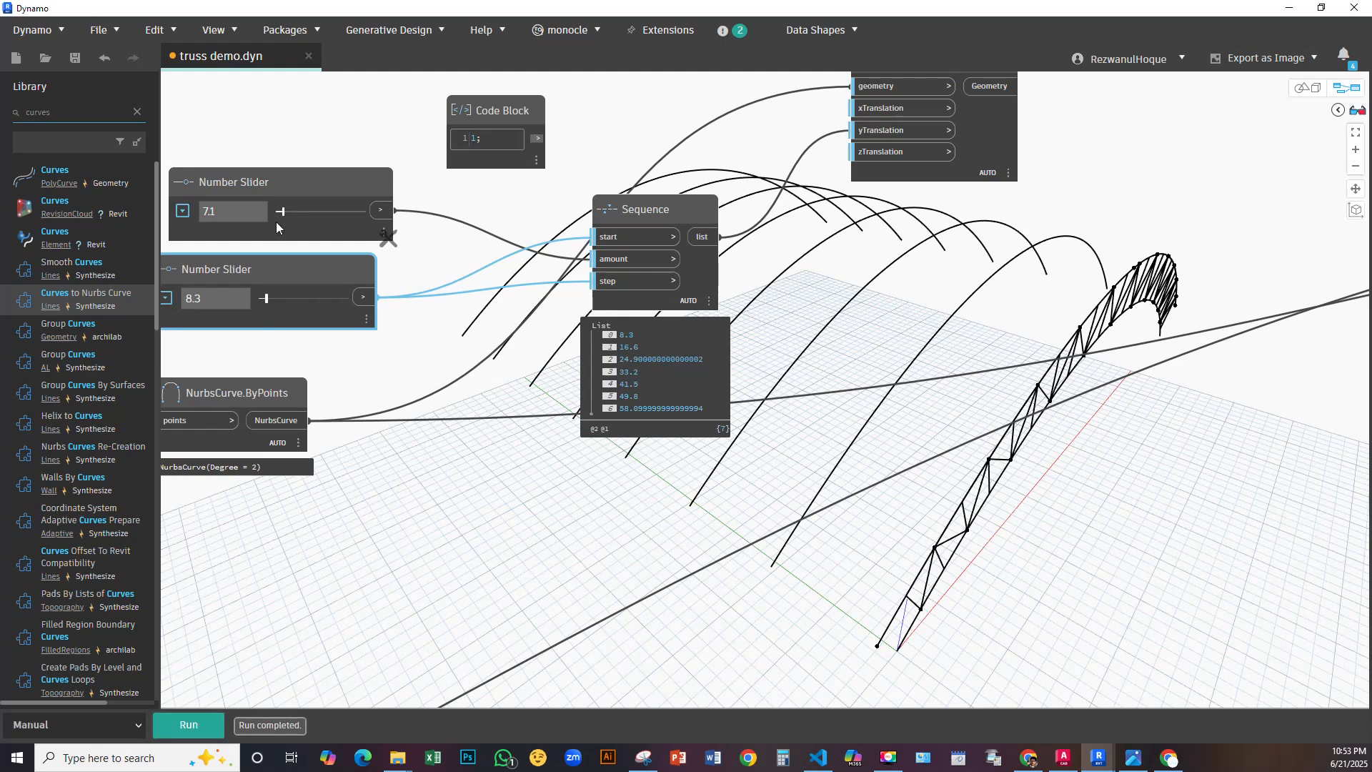
left_click_drag(282, 210, 281, 209)
left_click(189, 725)
scroll(512, 418, "down", 3)
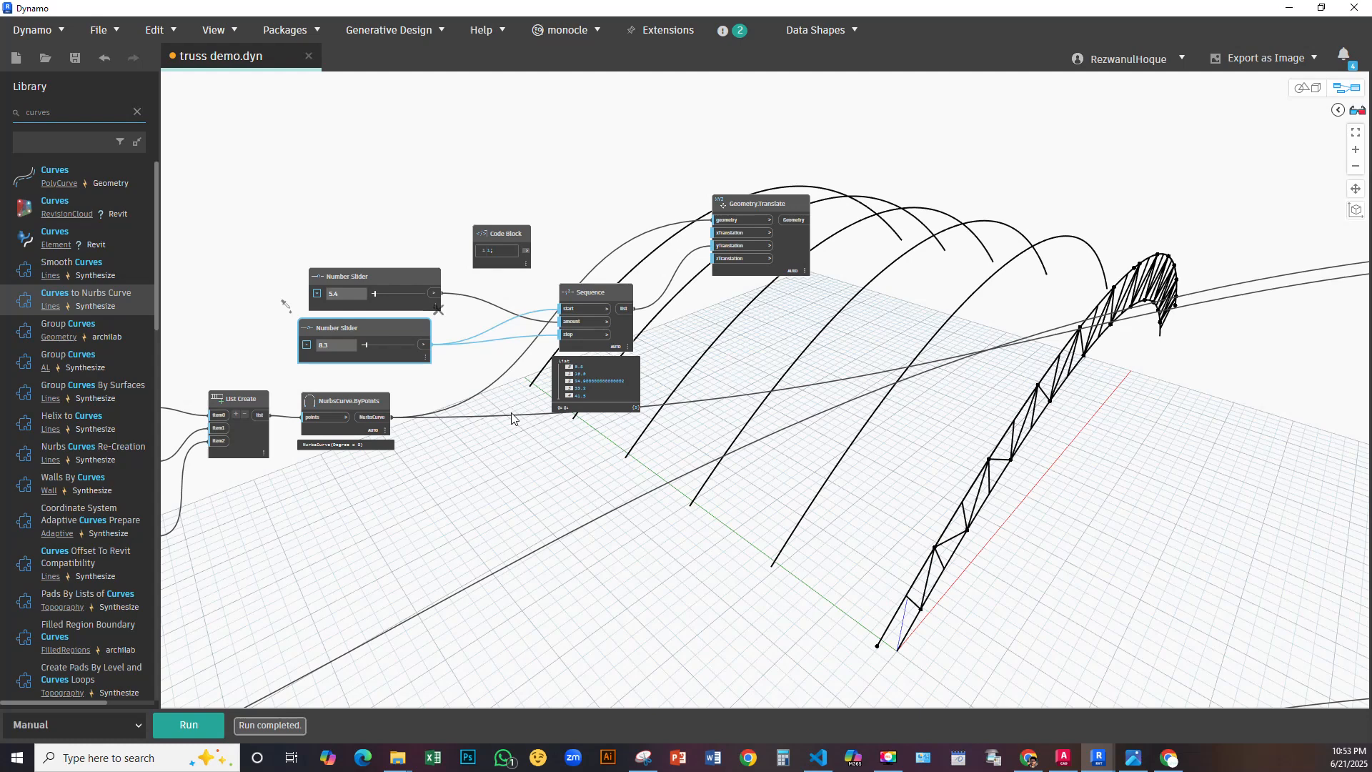
Delete the unused Code Block node above the Sequence node
scroll(512, 418, "up", 2)
left_click(517, 185)
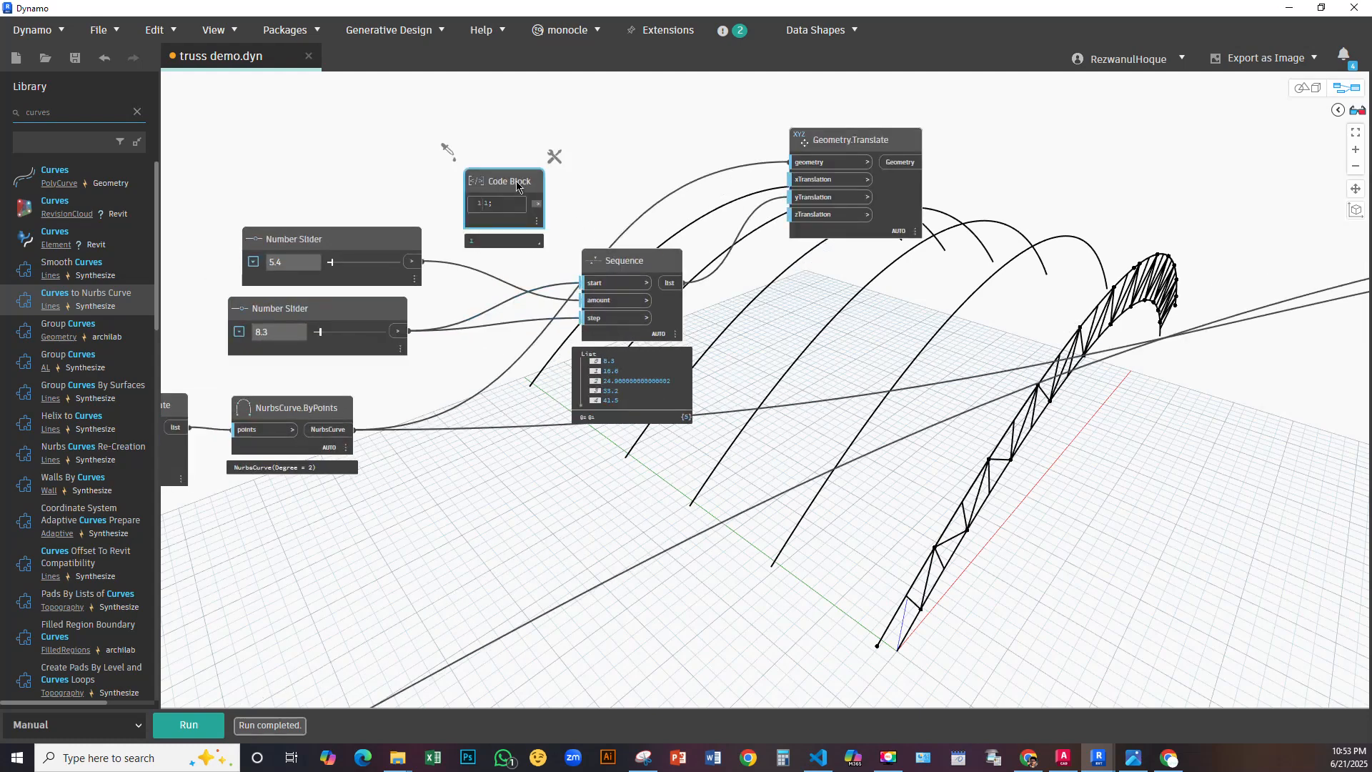
key("Delete")
Move the Geometry.Translate node farther from the Sequence node and shift the NurbsCurve.ByPoints node below the sliders to tidy the layout
middle_click_drag(767, 228, 875, 211)
left_click(1017, 191)
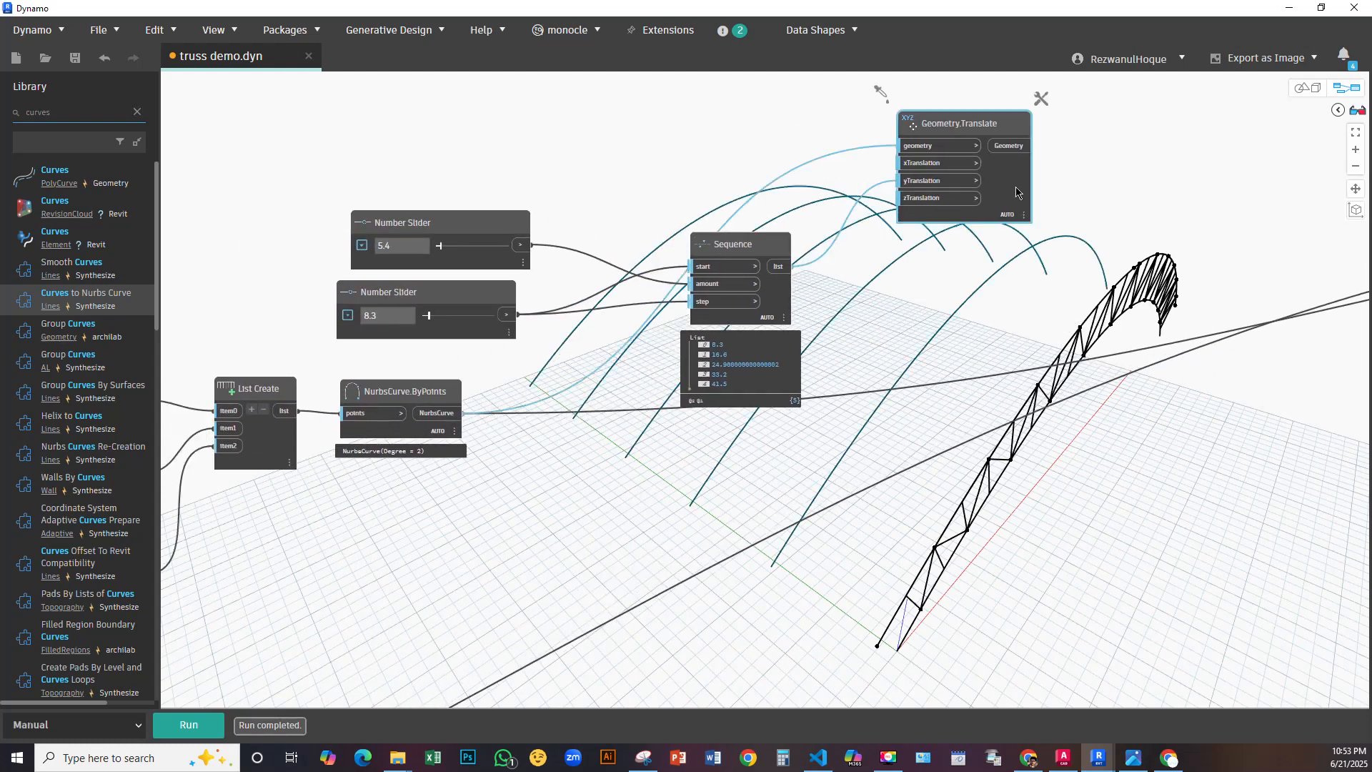
middle_click_drag(862, 373, 867, 245)
middle_click_drag(826, 379, 871, 491)
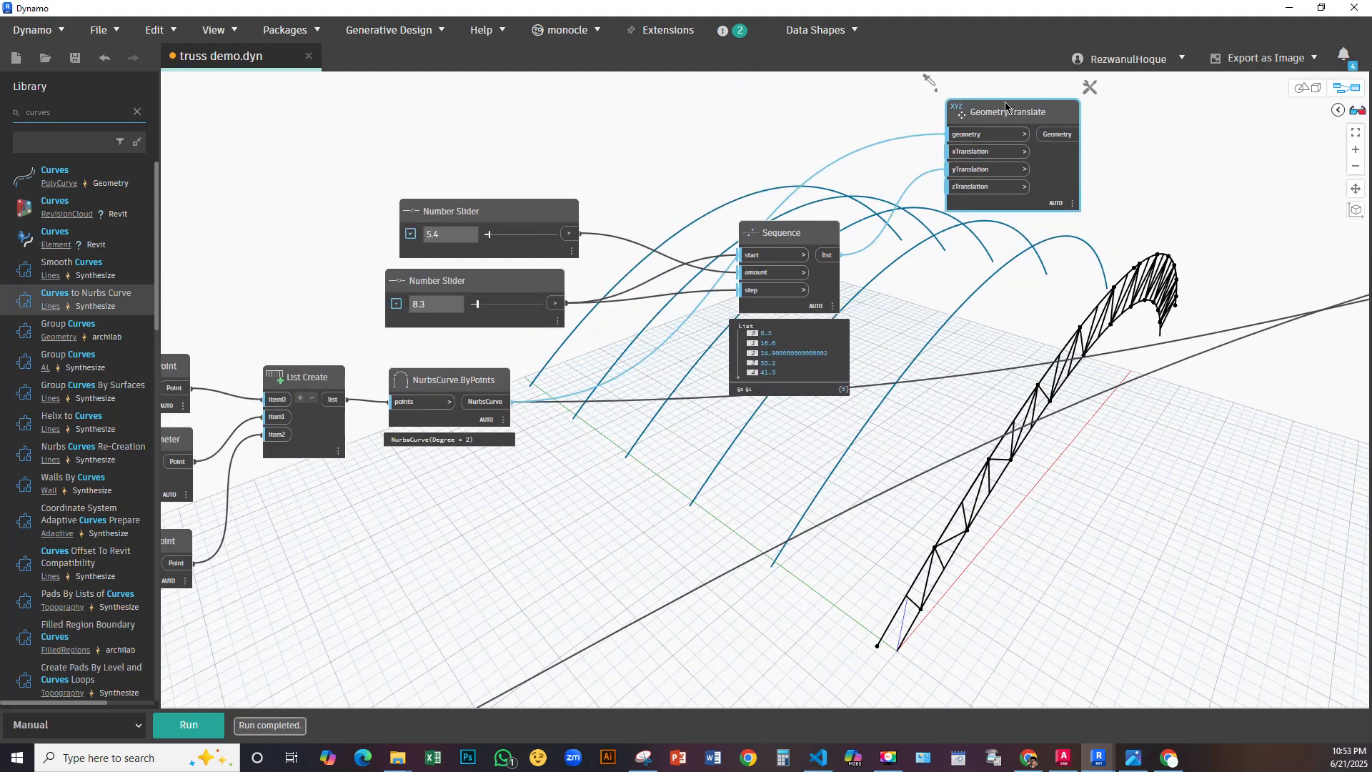
scroll(1017, 233, "down", 3)
middle_click_drag(932, 253, 811, 254)
scroll(812, 254, "down", 2)
middle_click_drag(934, 171, 886, 184)
scroll(823, 238, "up", 3)
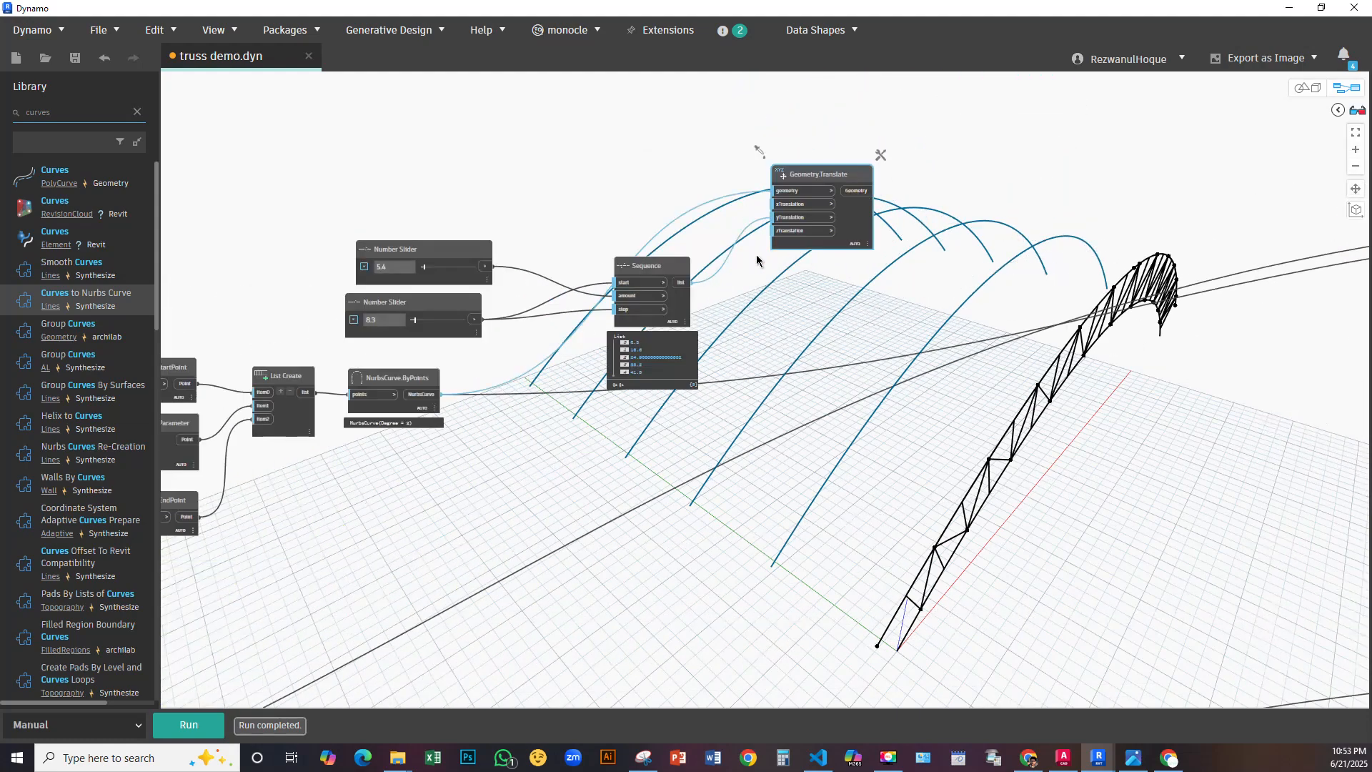
left_click_drag(867, 226, 947, 179)
left_click(799, 336)
left_click(414, 388)
left_click_drag(413, 388, 470, 436)
Add a List Create node and place it beyond the Geometry.Translate node
right_click(837, 320)
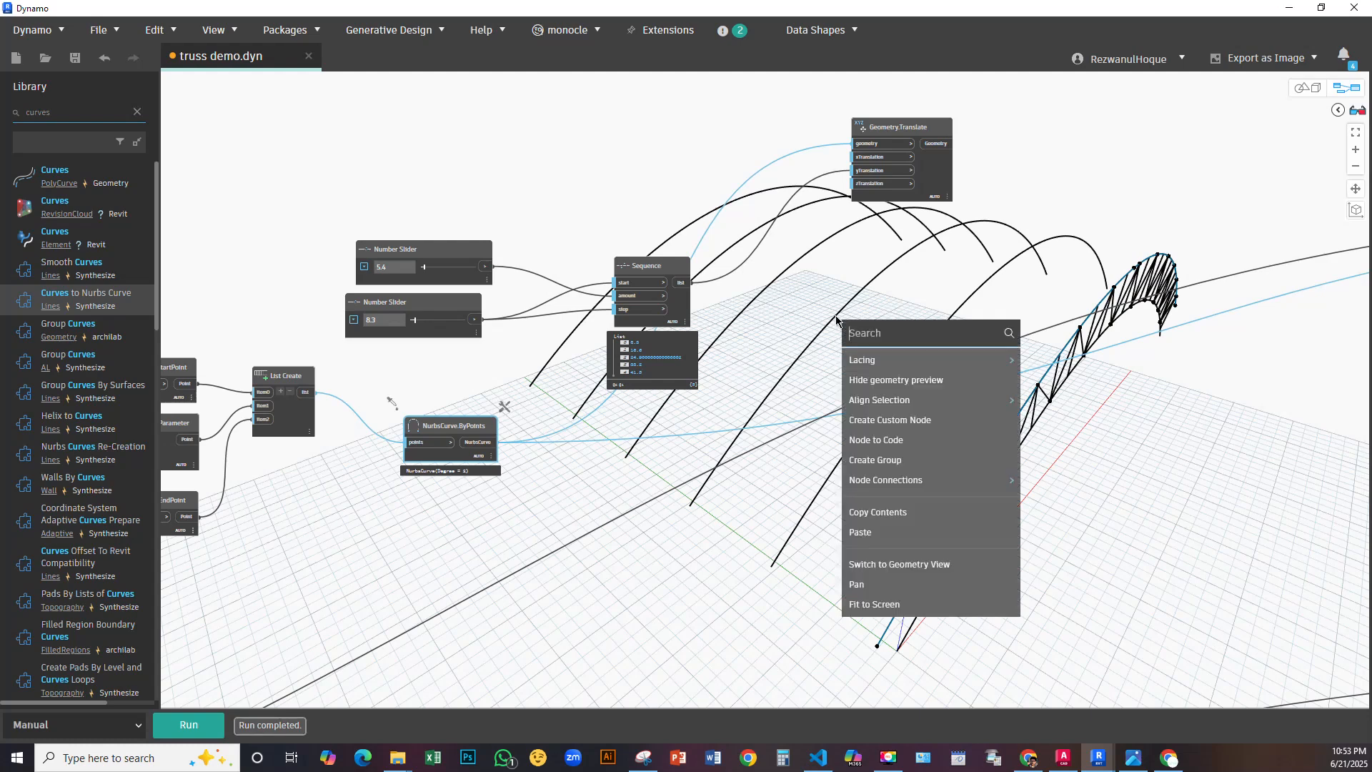
type("list")
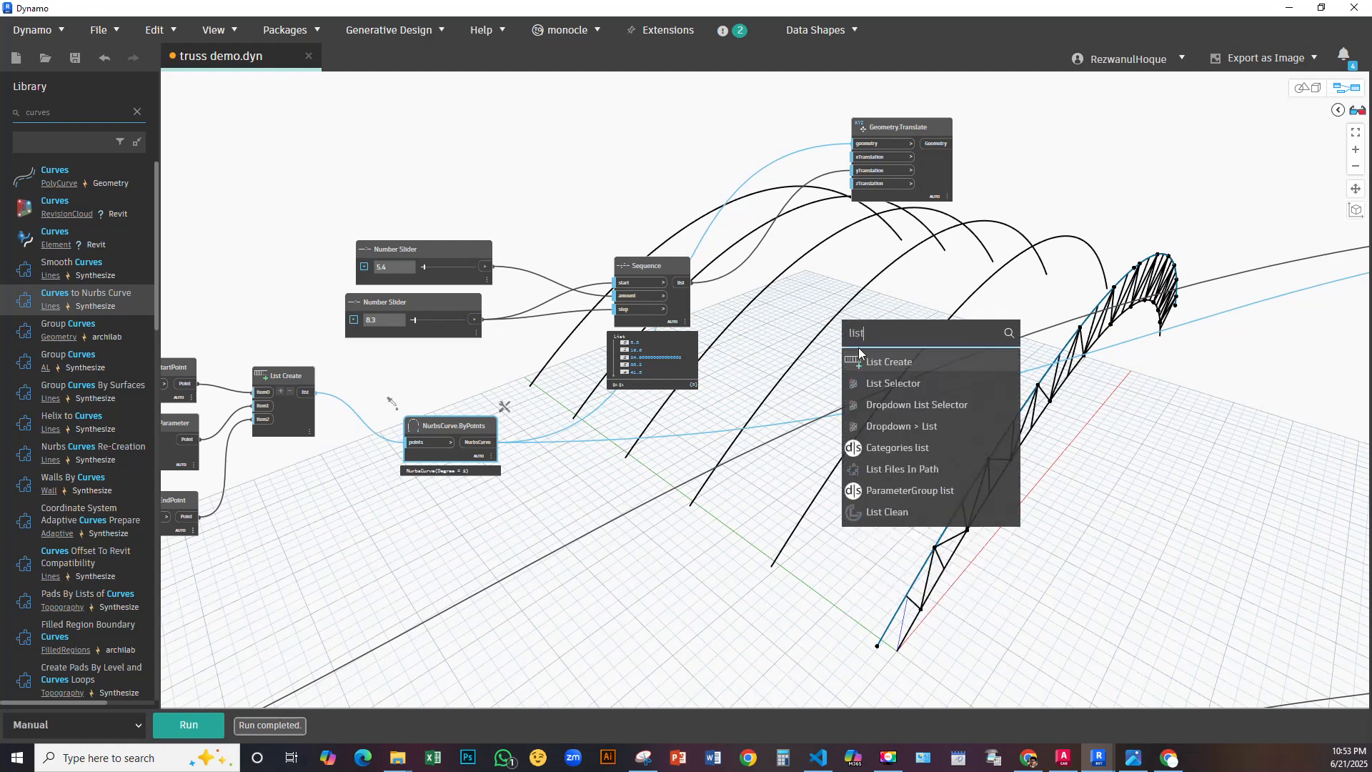
left_click(887, 362)
left_click_drag(895, 372, 1039, 214)
left_click(1041, 228)
left_click(1041, 229)
left_click(1041, 229)
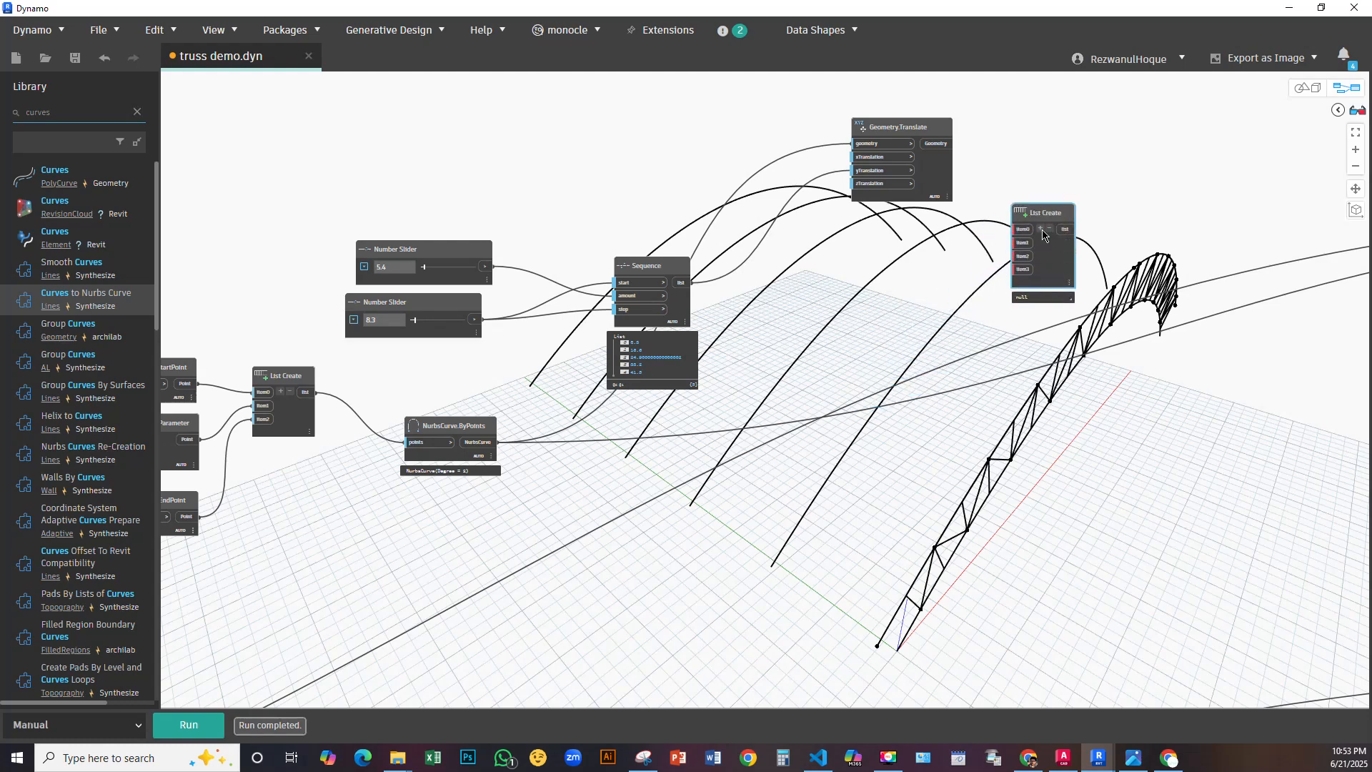
left_click(1050, 230)
left_click(1051, 231)
left_click(1051, 230)
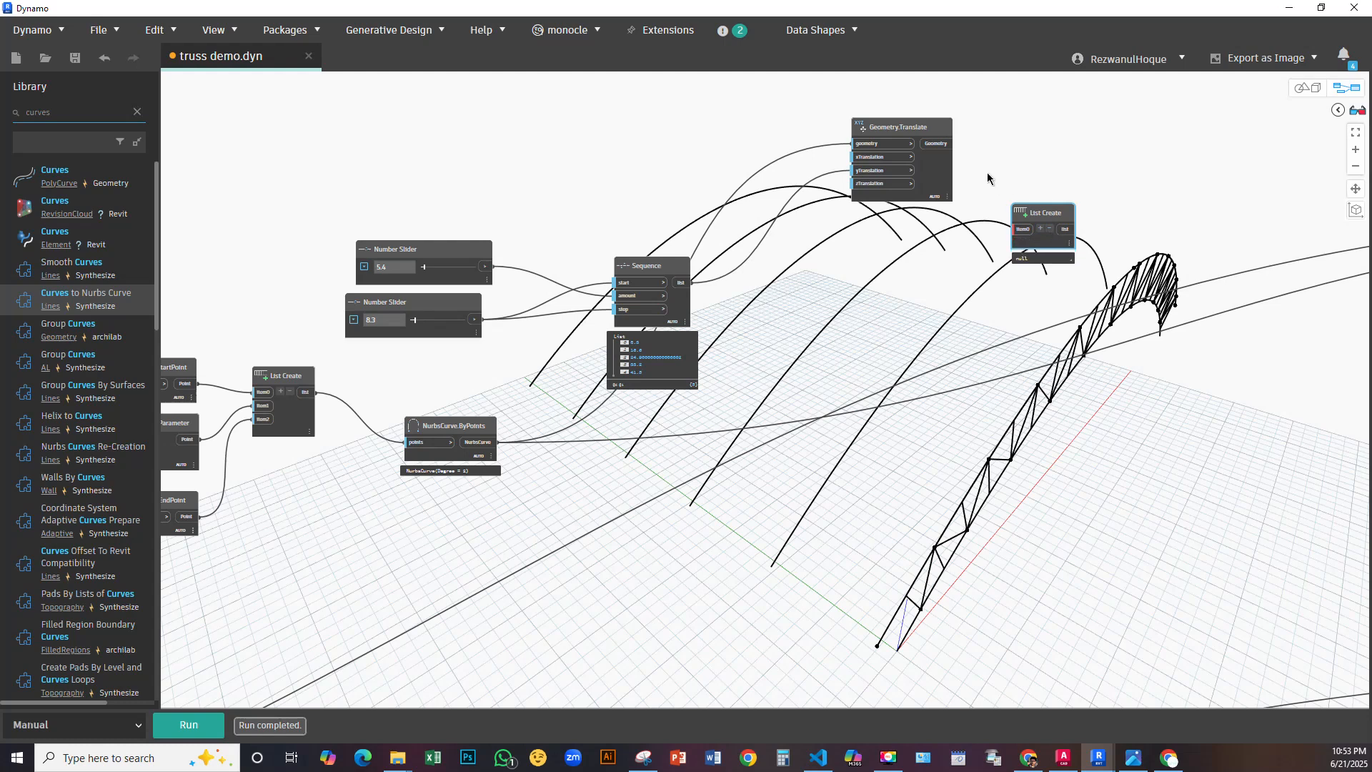
Wire the NurbsCurve.ByPoints curve into List Create's item0 and the Geometry.Translate output into an added item1, and run the graph
left_click(940, 161)
left_click_drag(479, 444, 1023, 229)
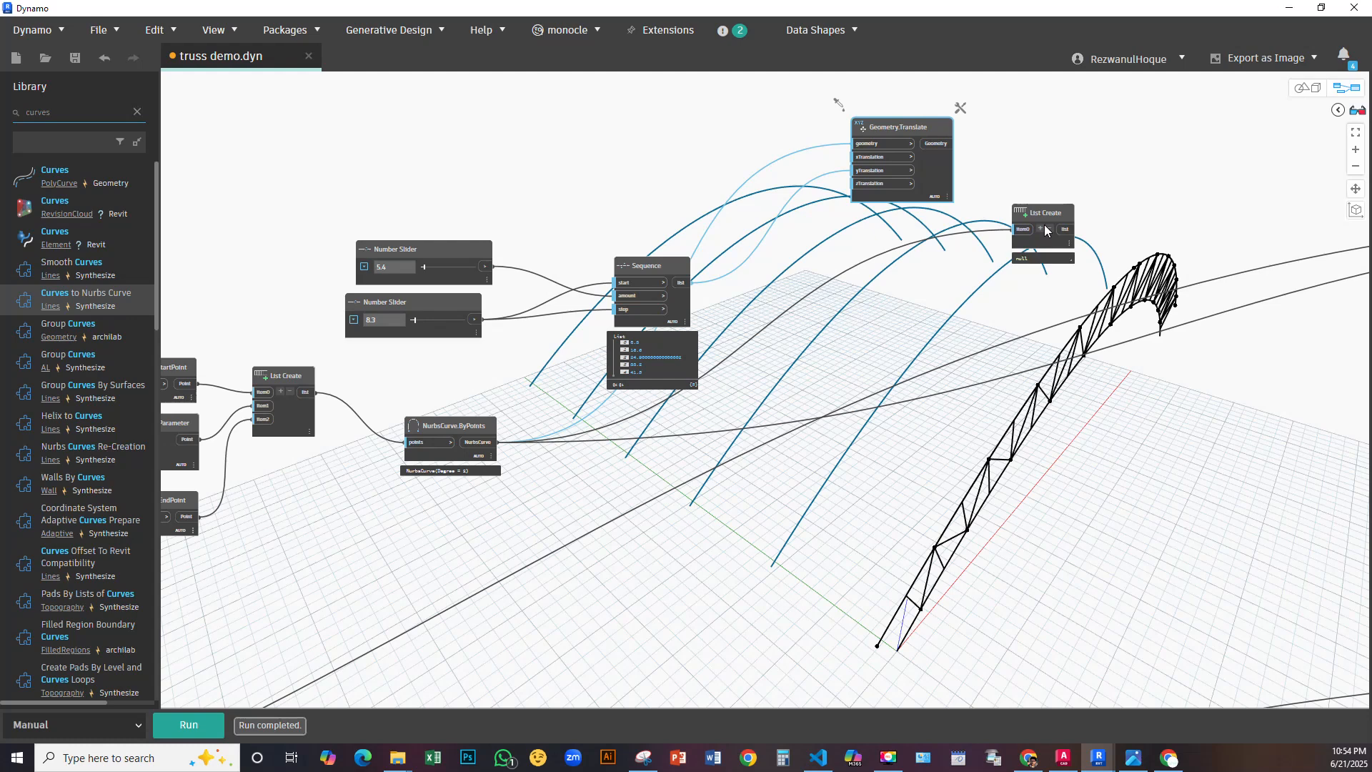
left_click(1041, 228)
left_click_drag(936, 143, 1029, 248)
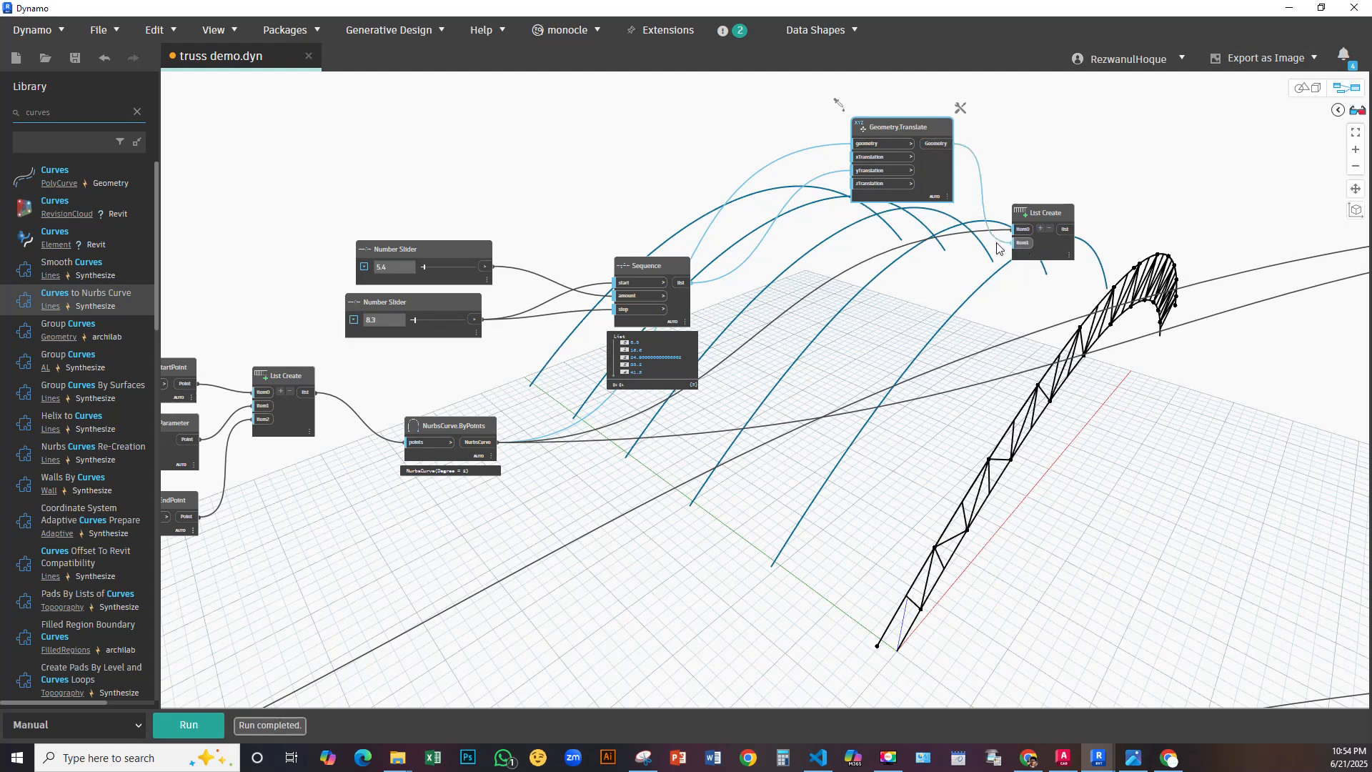
left_click(1049, 219)
left_click(1143, 221)
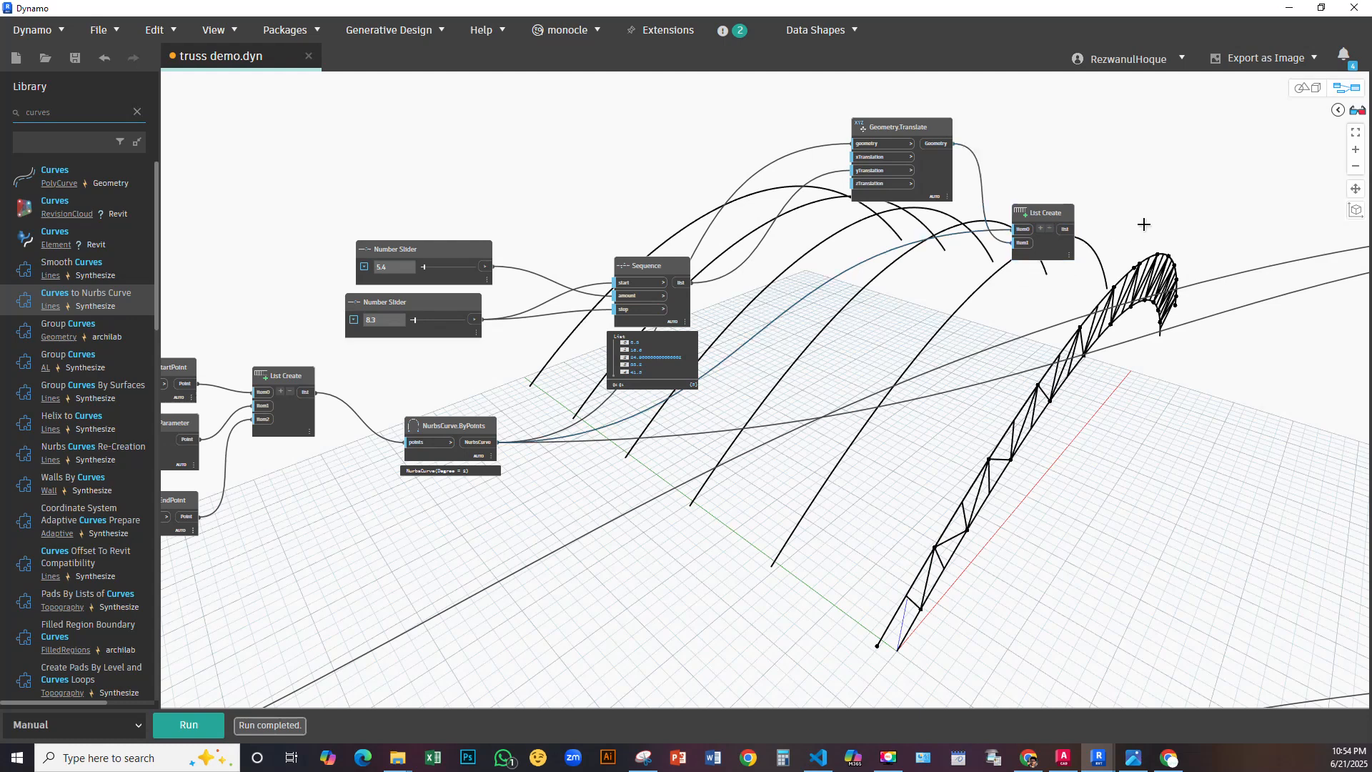
left_click(199, 731)
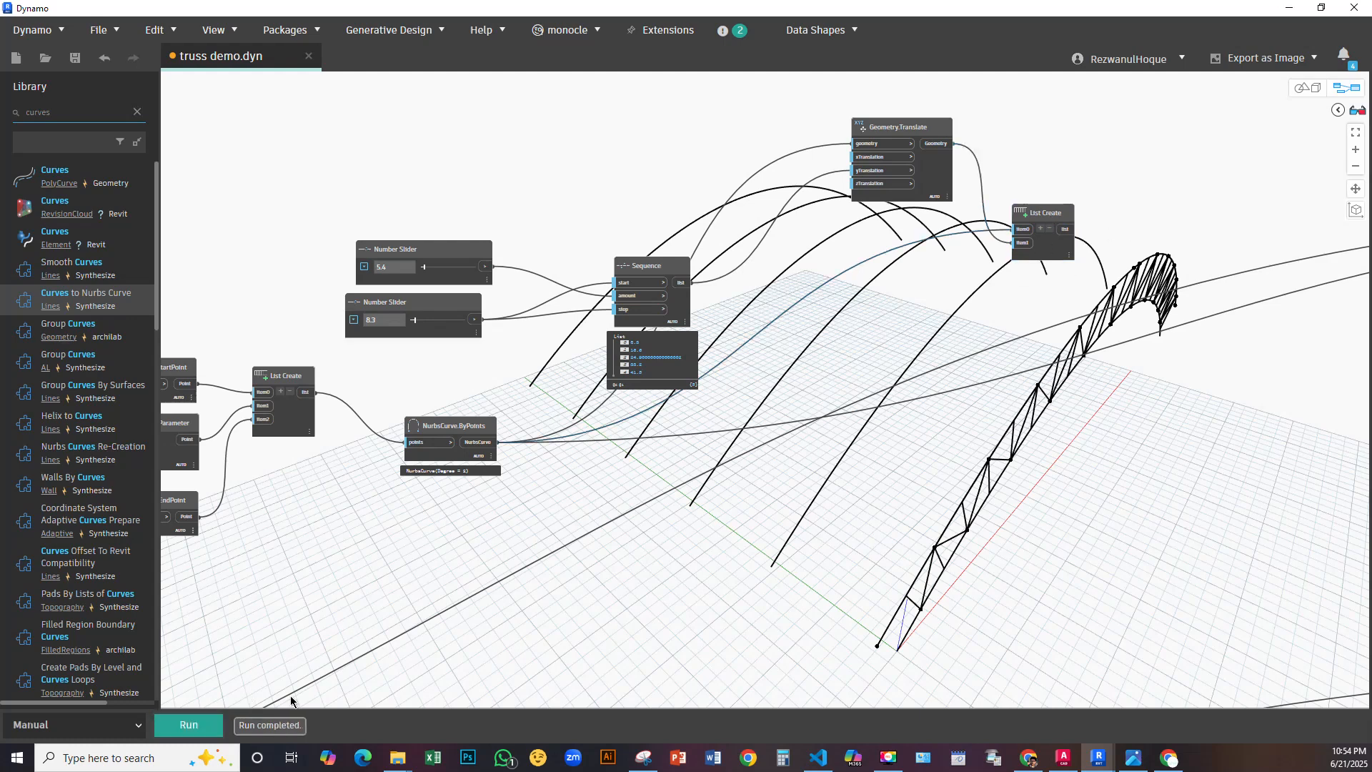
Move the Geometry.Translate node closer to the Sequence node
left_click(1069, 218)
middle_click_drag(1069, 218, 1013, 229)
left_click_drag(890, 189, 841, 216)
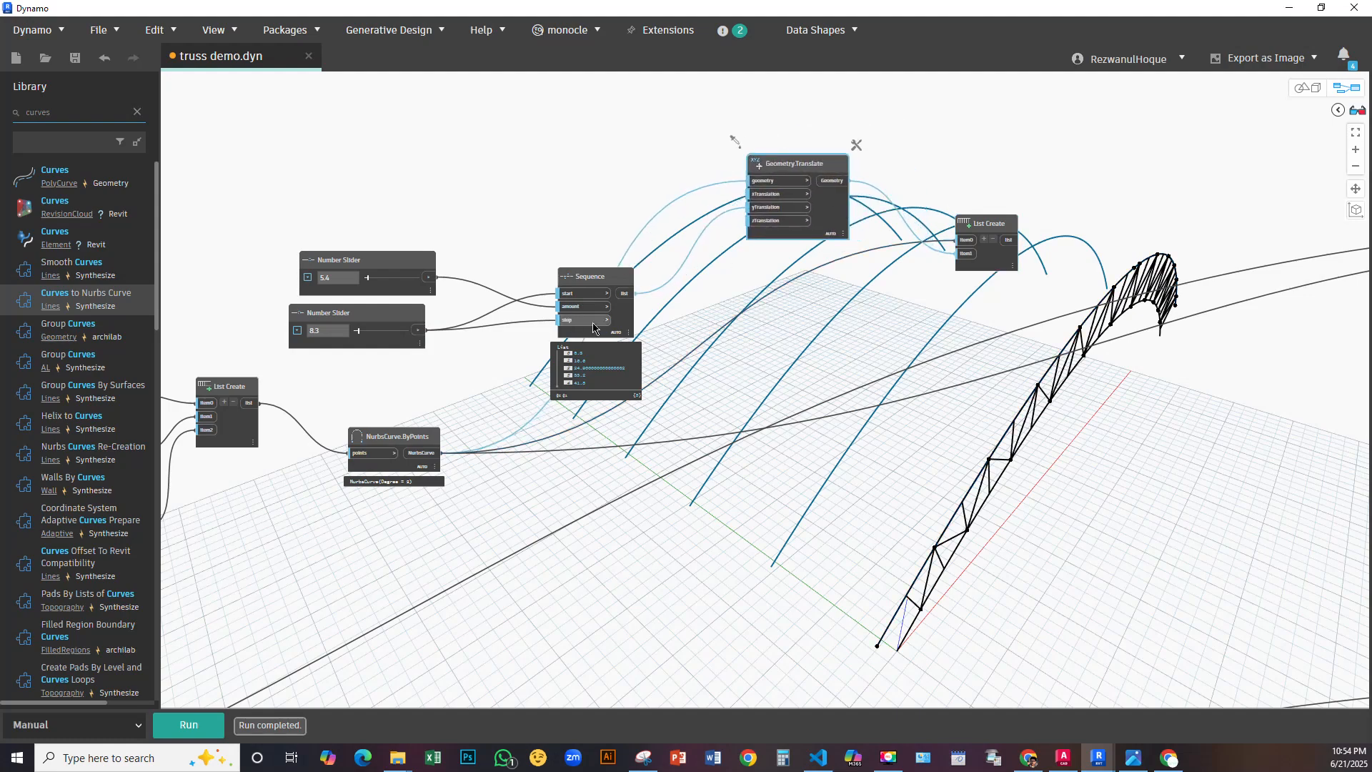
Switch to geometry navigation and orbit the 3D preview to examine the truss's lower chord beside the curve copies
scroll(569, 323, "down", 5)
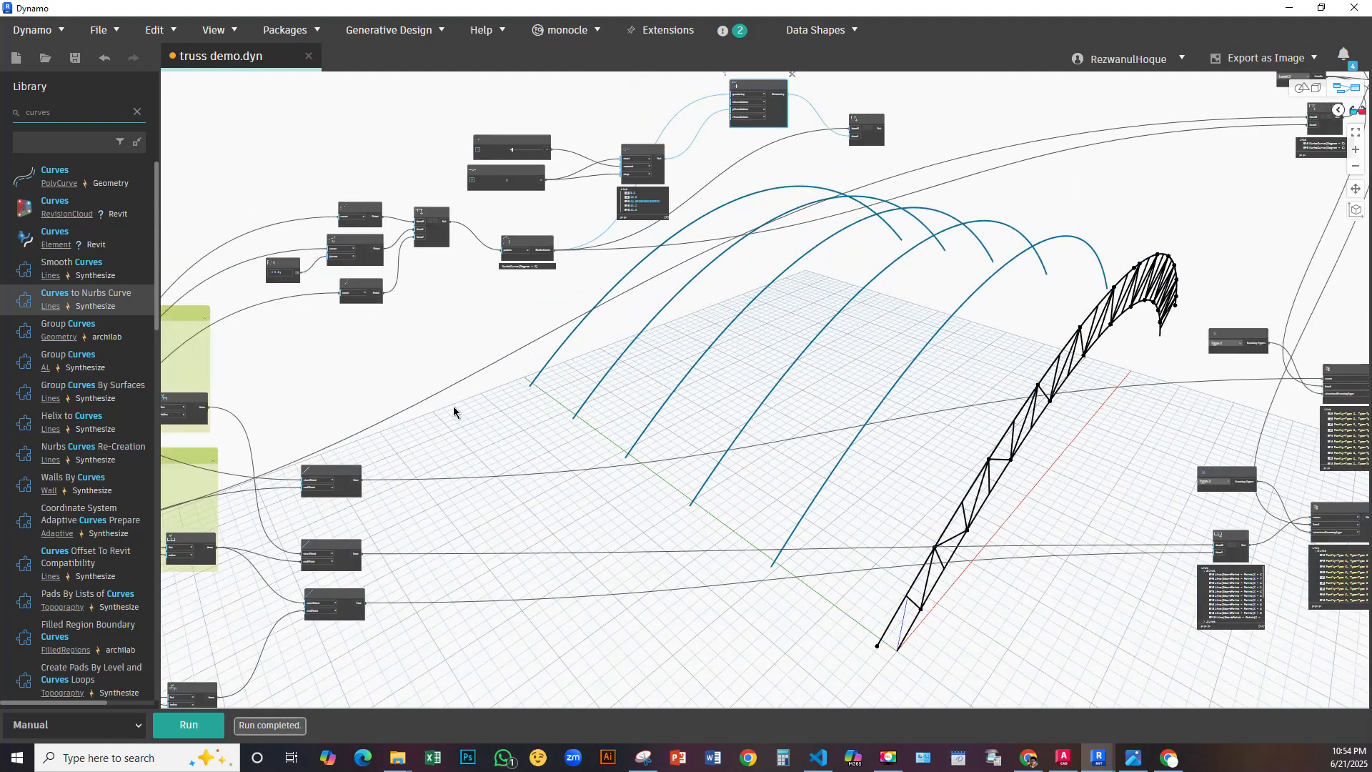
scroll(427, 287, "up", 3)
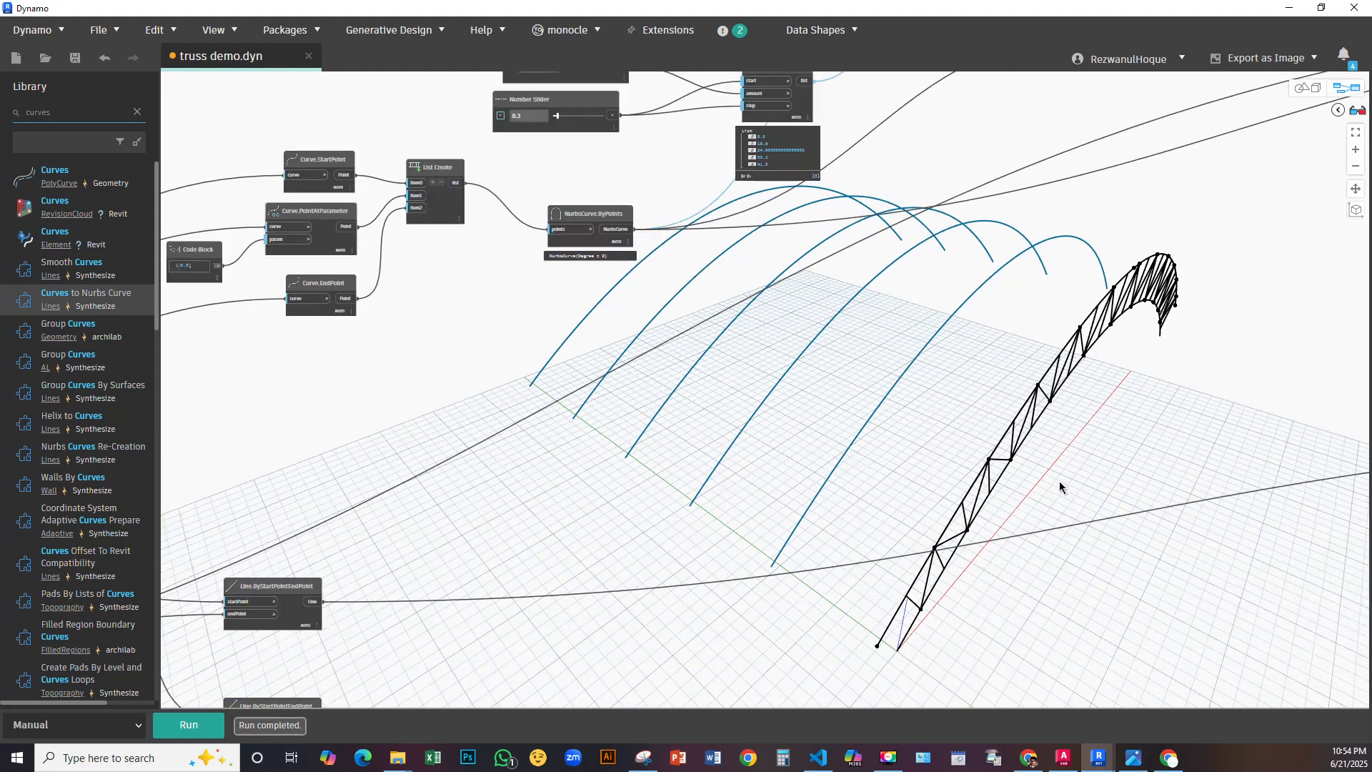
left_click(1305, 89)
mouse_move(1062, 448)
right_mouse_down()
mouse_move(1026, 398)
mouse_move(968, 417)
mouse_move(1031, 414)
right_mouse_up()
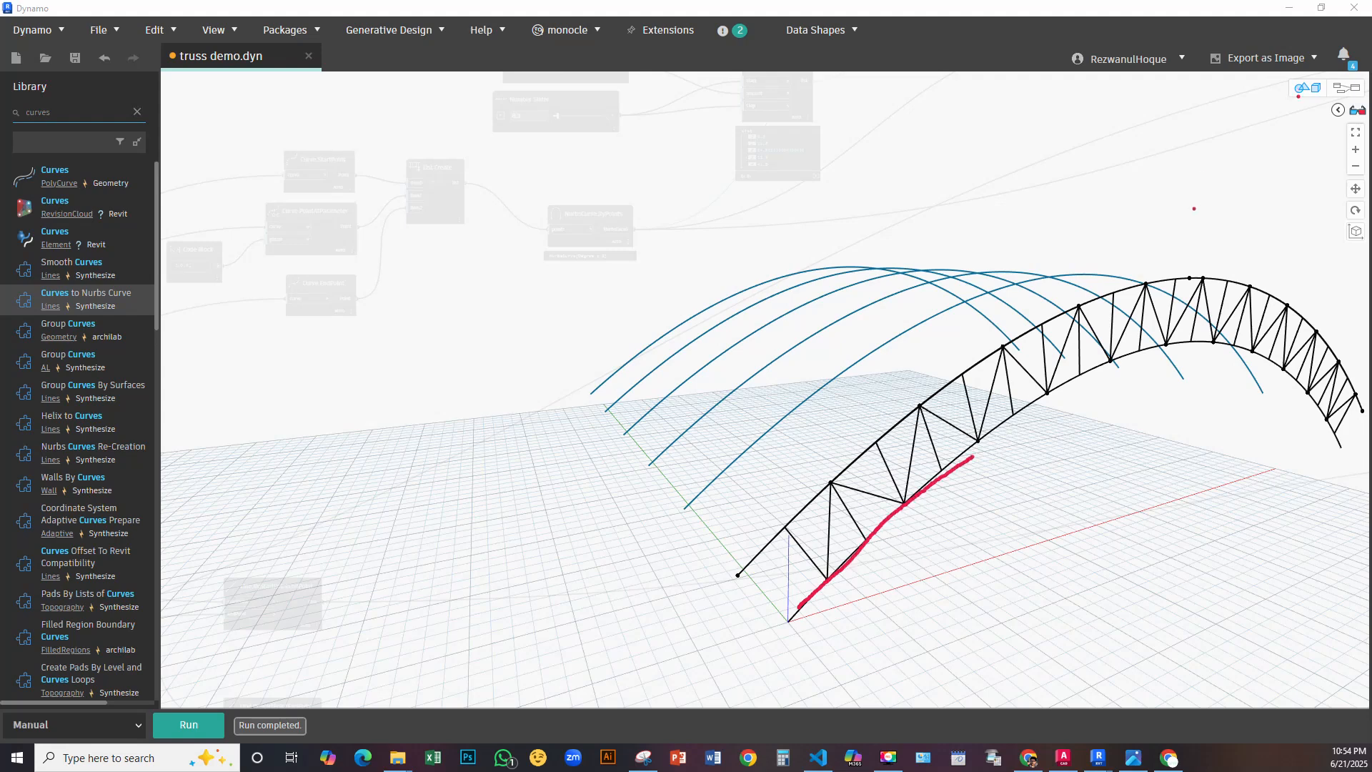
Move the List Create node that combines the two chord curves close to the NurbsCurve.ByPoints node
left_click(1315, 91)
scroll(896, 182, "up", 5)
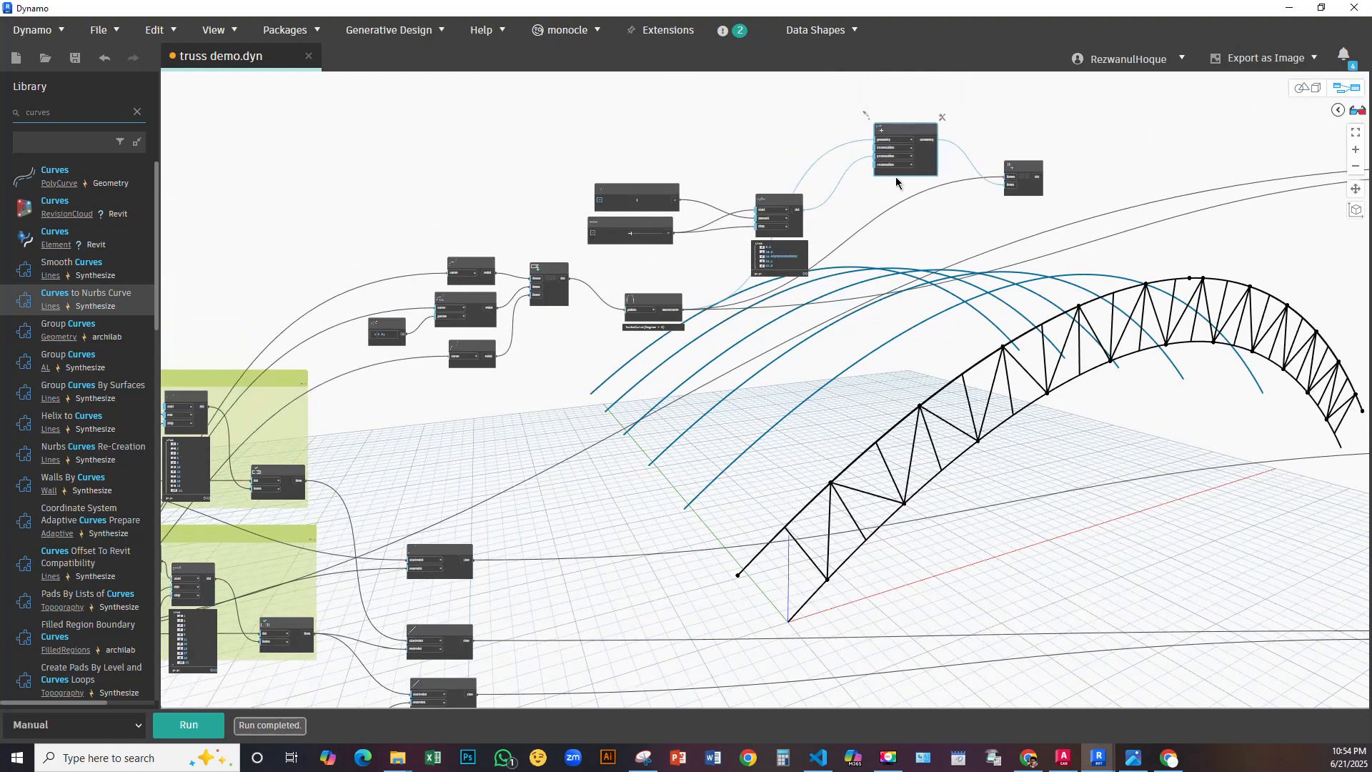
scroll(848, 213, "down", 5)
middle_click_drag(1103, 391, 896, 366)
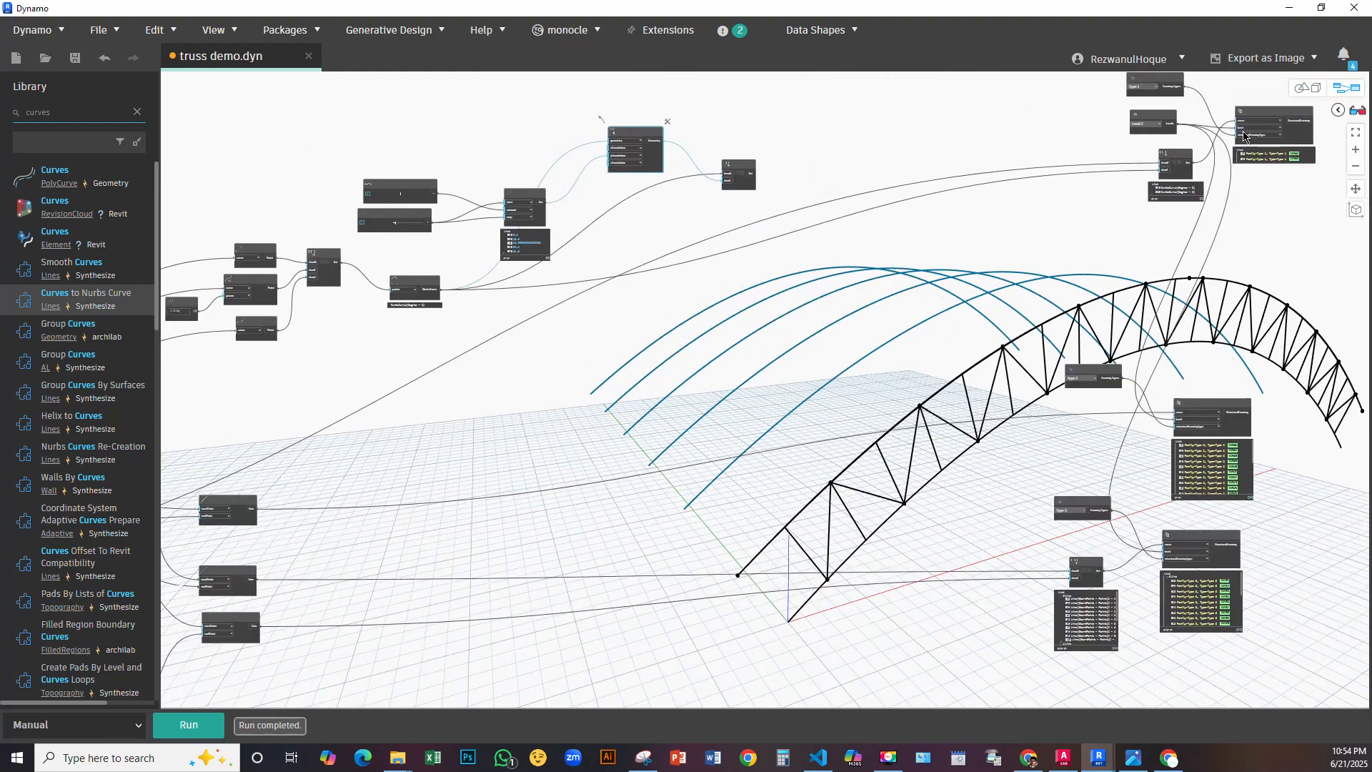
scroll(1248, 129, "up", 3)
left_click_drag(1162, 158, 422, 327)
middle_click_drag(422, 328, 607, 372)
left_click_drag(715, 357, 490, 438)
Connect the relocated List Create output to the geometry input of Geometry.Translate and run the graph to preview the copied curves
scroll(490, 438, "up", 3)
left_click_drag(540, 516, 859, 133)
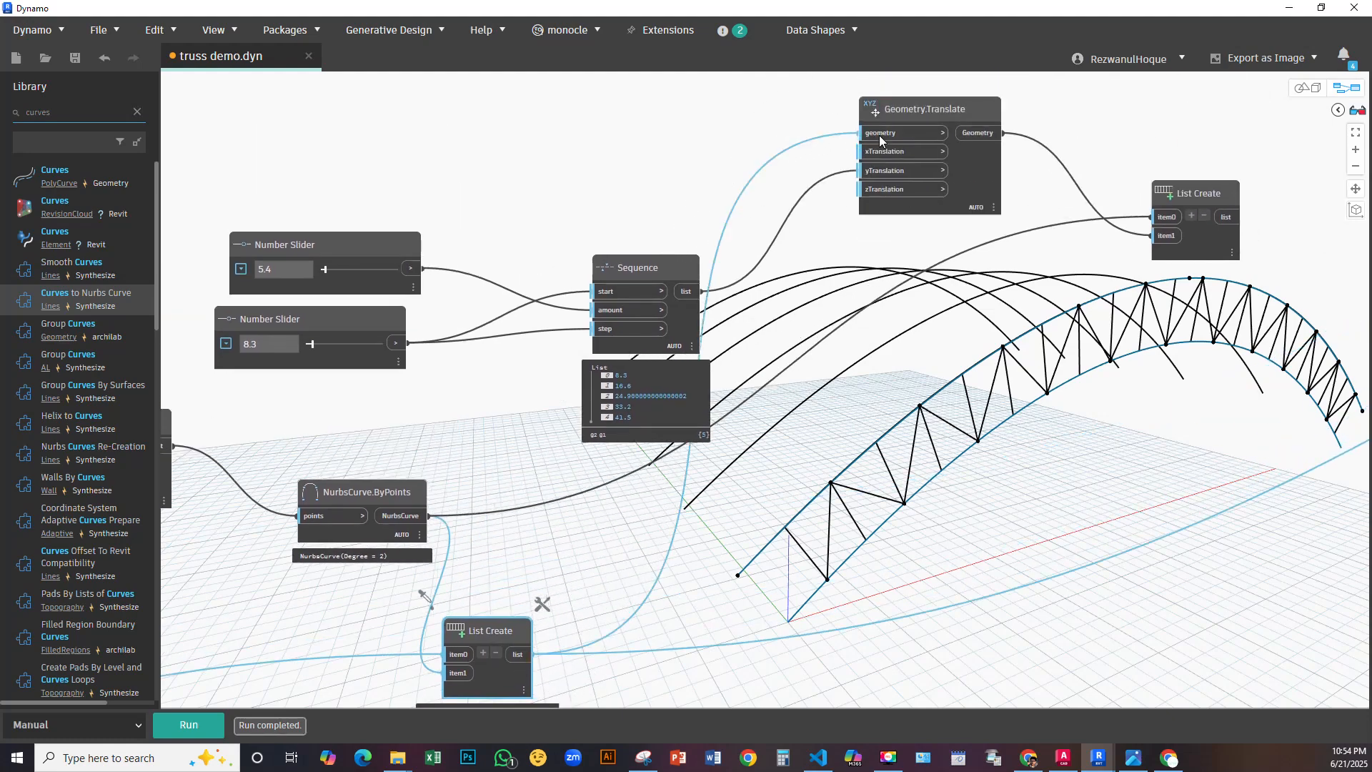
middle_click_drag(817, 452, 782, 405)
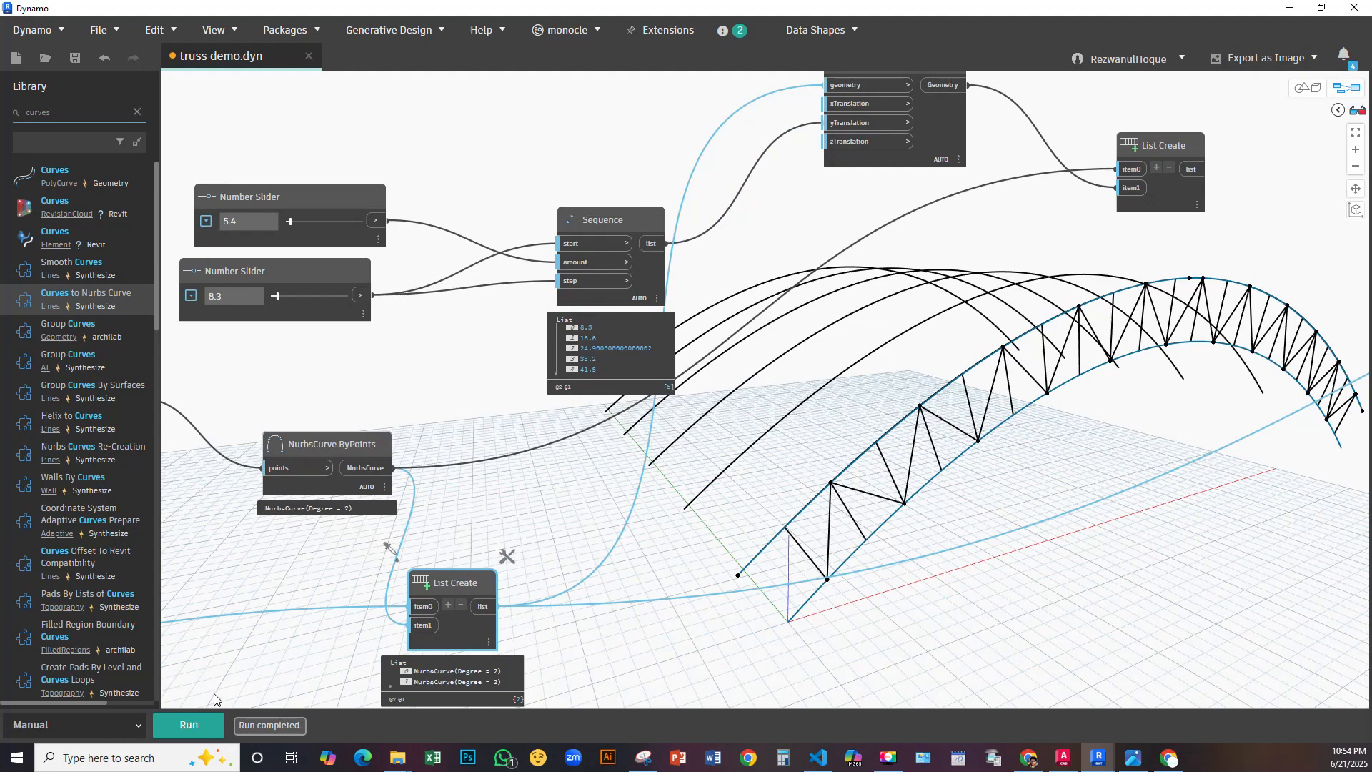
left_click(201, 735)
left_click(1306, 93)
right_click_drag(983, 439, 1079, 365)
key("ctrl+b")
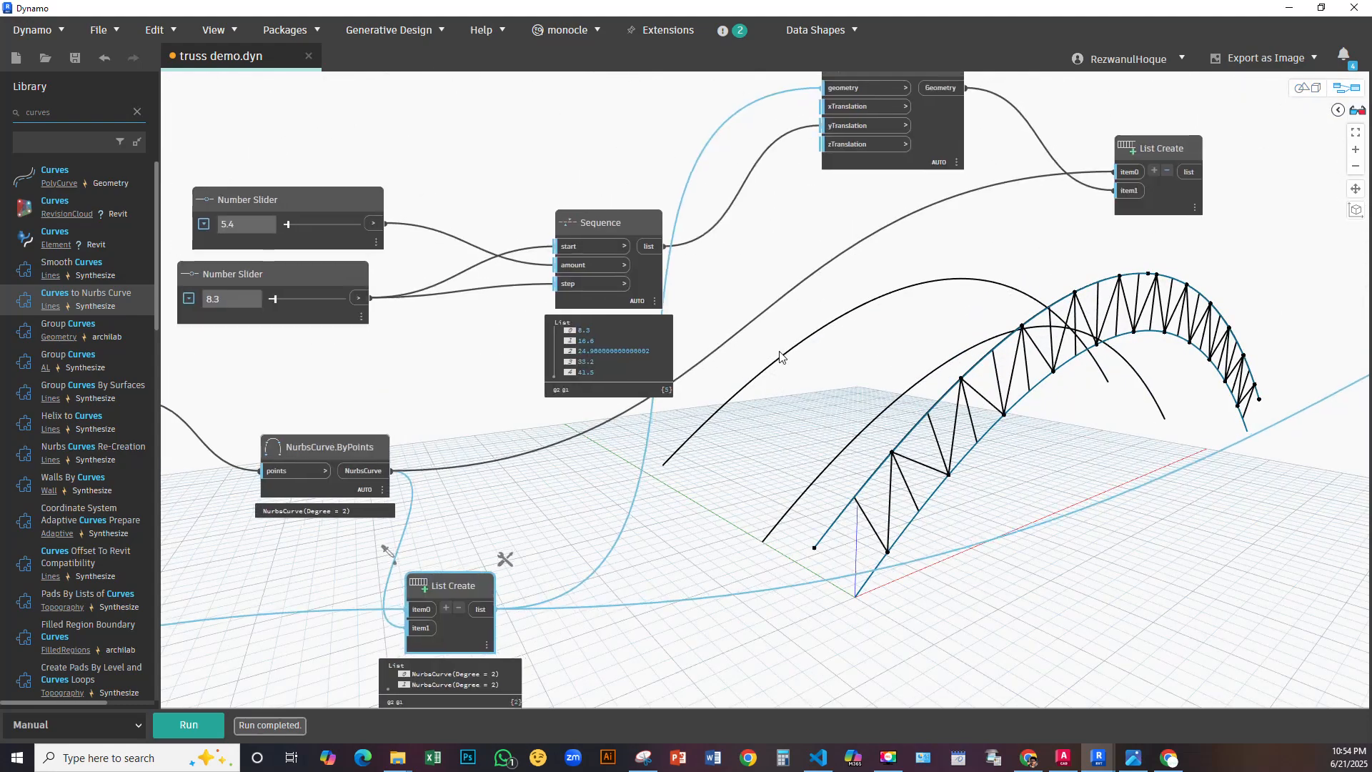
Set the lacing of Geometry.Translate to Cross Product, run the graph and check the translated curves in the 3D preview
middle_click_drag(781, 358, 723, 427)
right_click(878, 190)
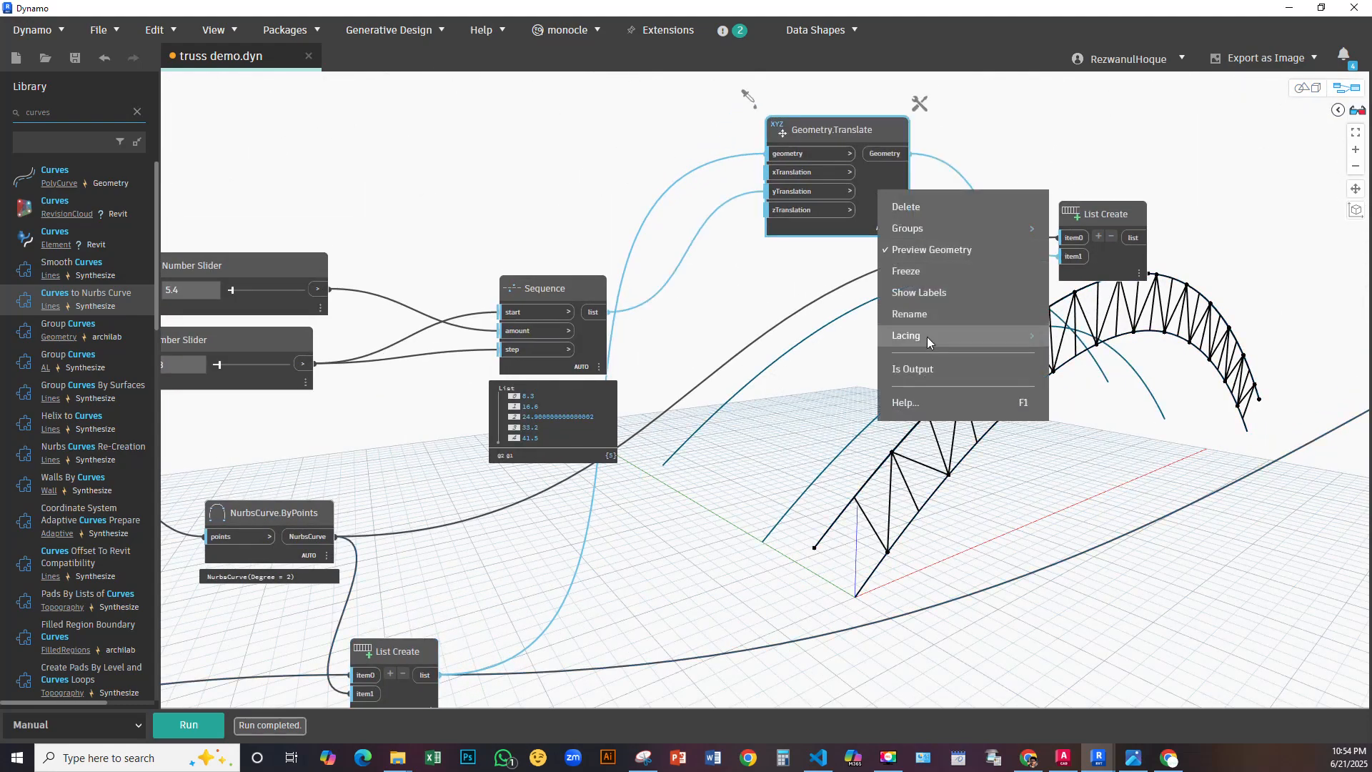
mouse_move(928, 336)
left_click(1101, 398)
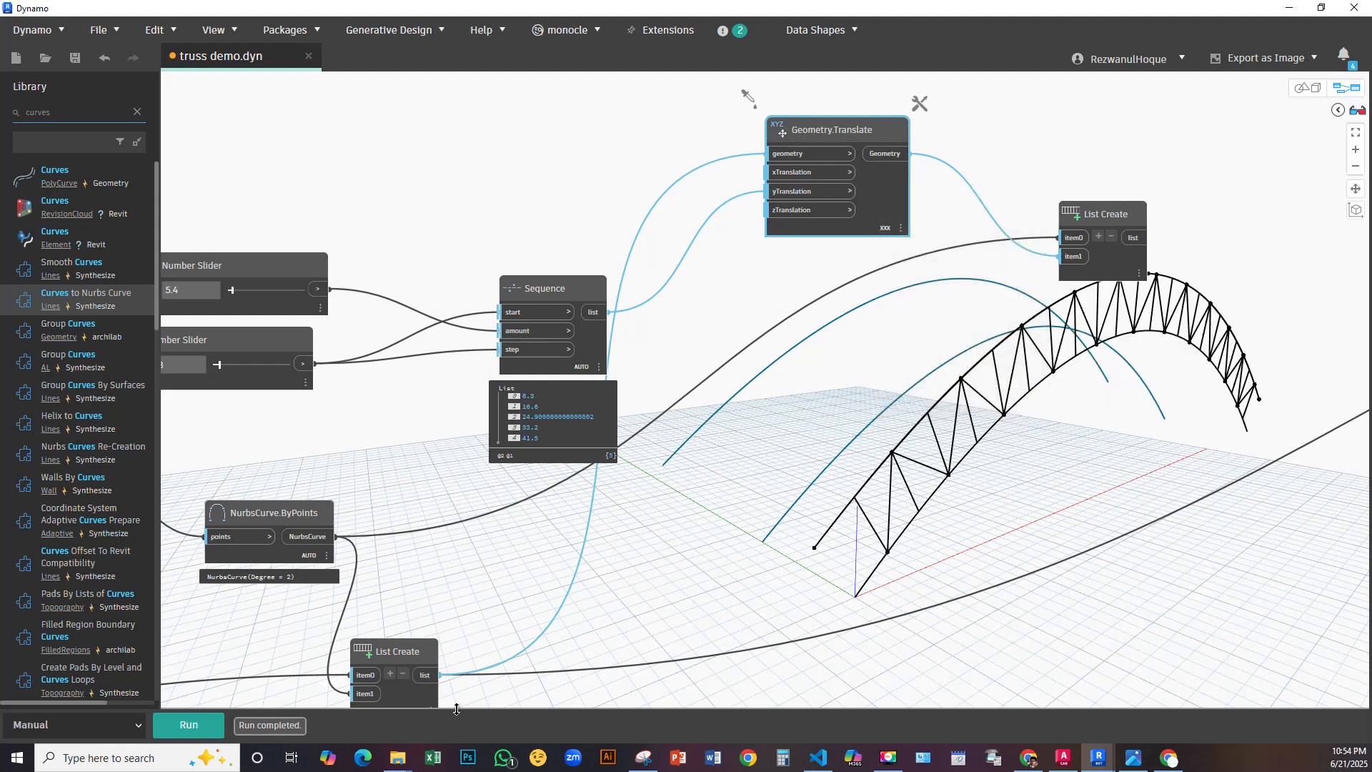
left_click(203, 727)
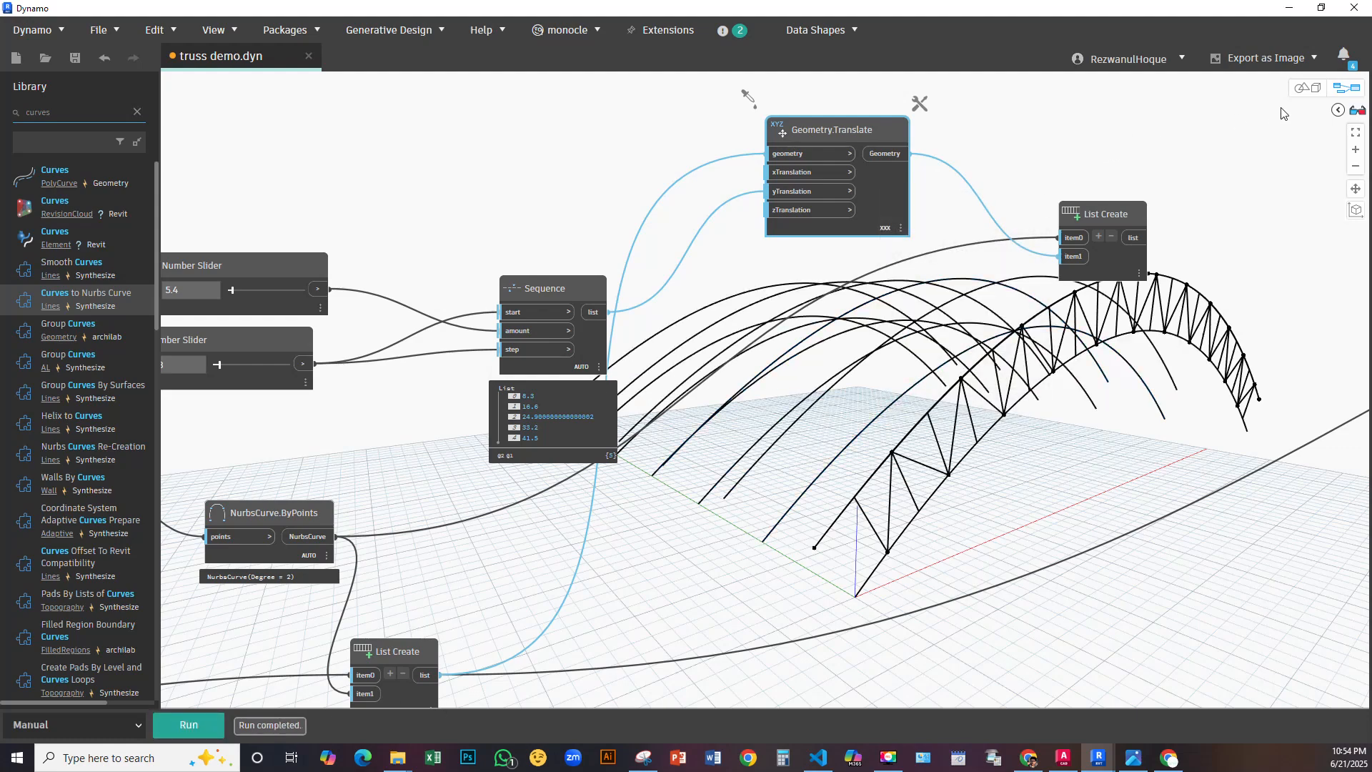
key("ctrl+b")
right_click_drag(927, 363, 1224, 102)
left_click(1321, 86)
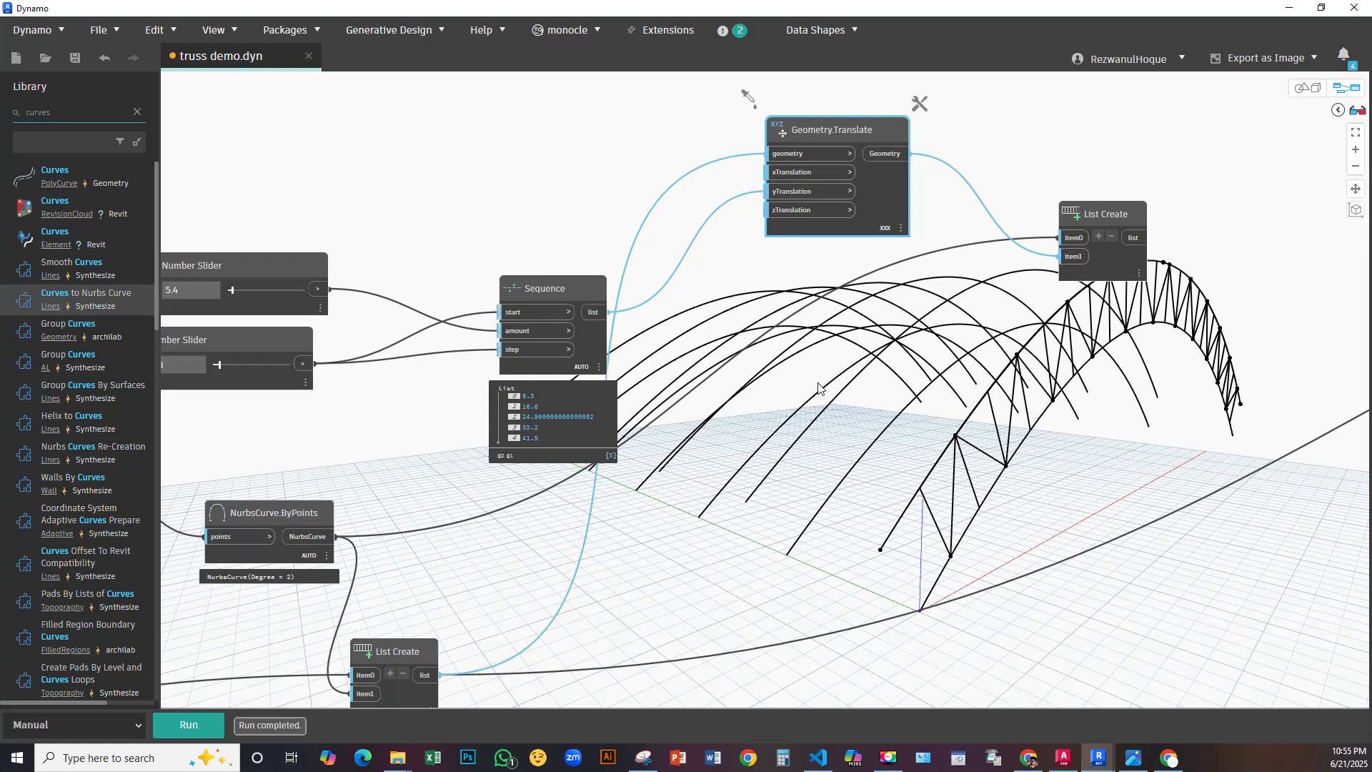
Add a List.Flatten node after the final List Create node, connect the combined curve list to it and run the graph
mouse_move(897, 259)
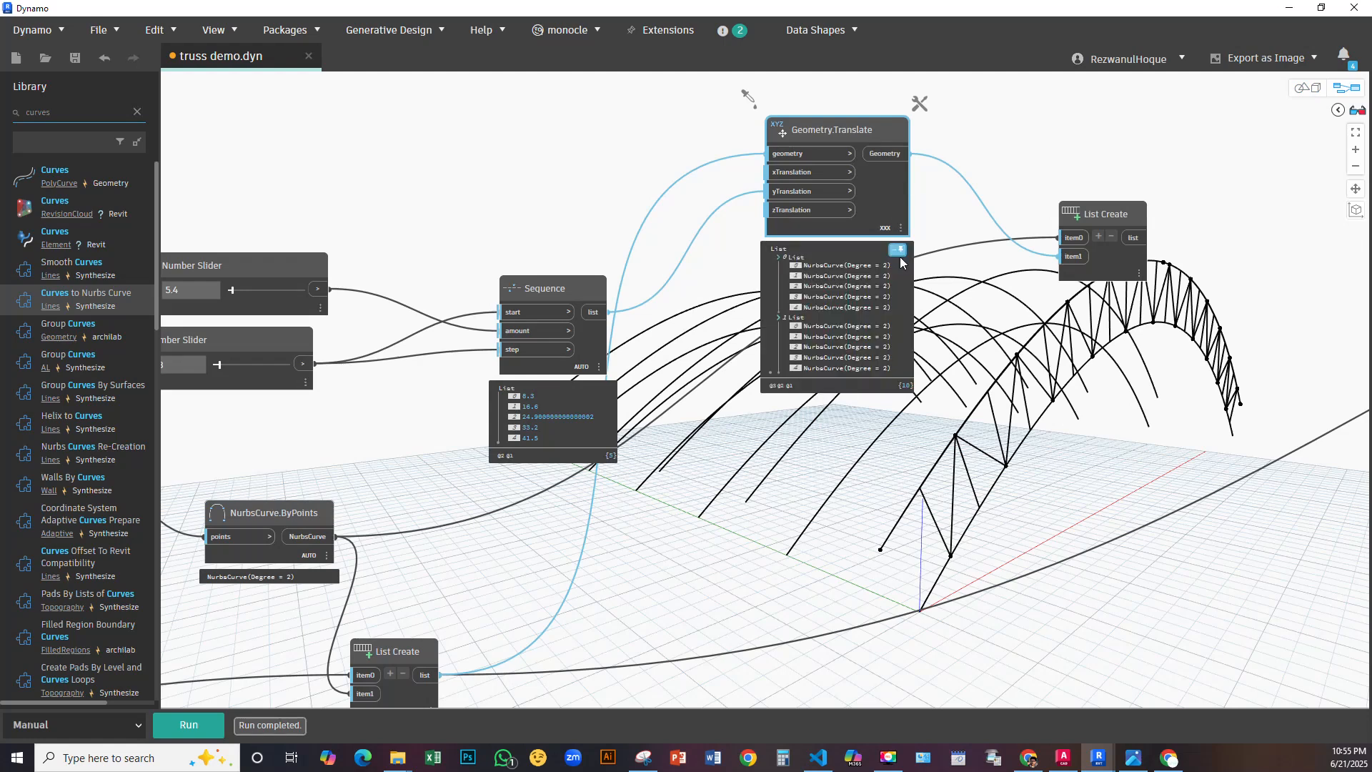
middle_click_drag(949, 306, 813, 281)
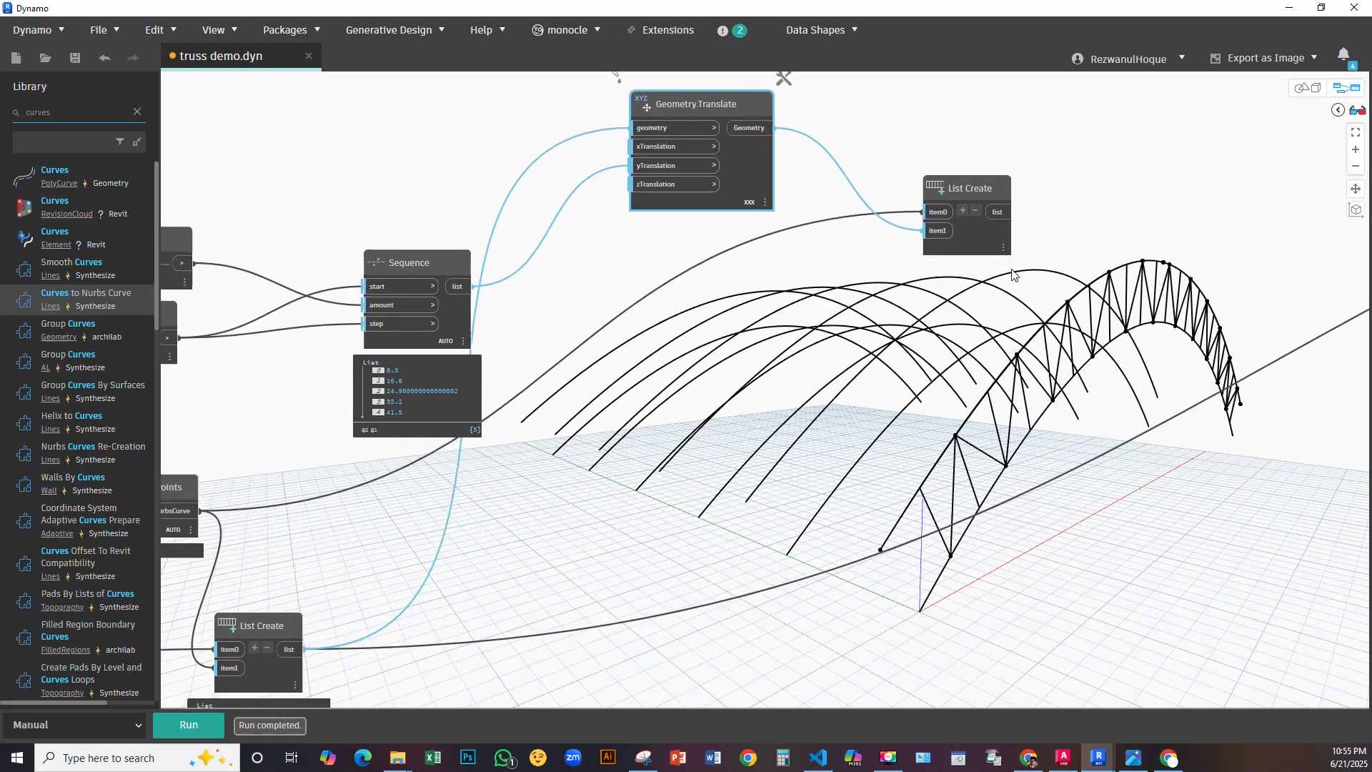
mouse_move(1003, 269)
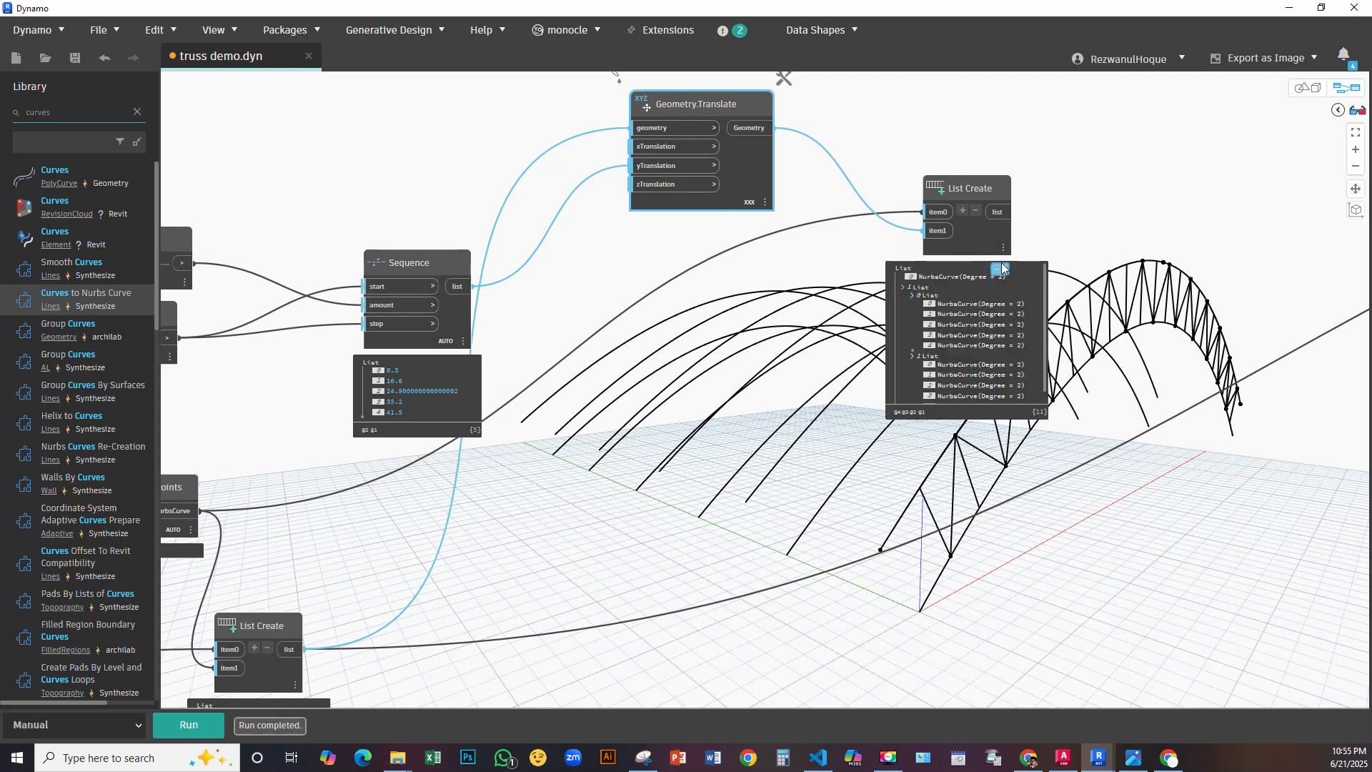
middle_click_drag(1069, 224, 831, 258)
right_click(860, 248)
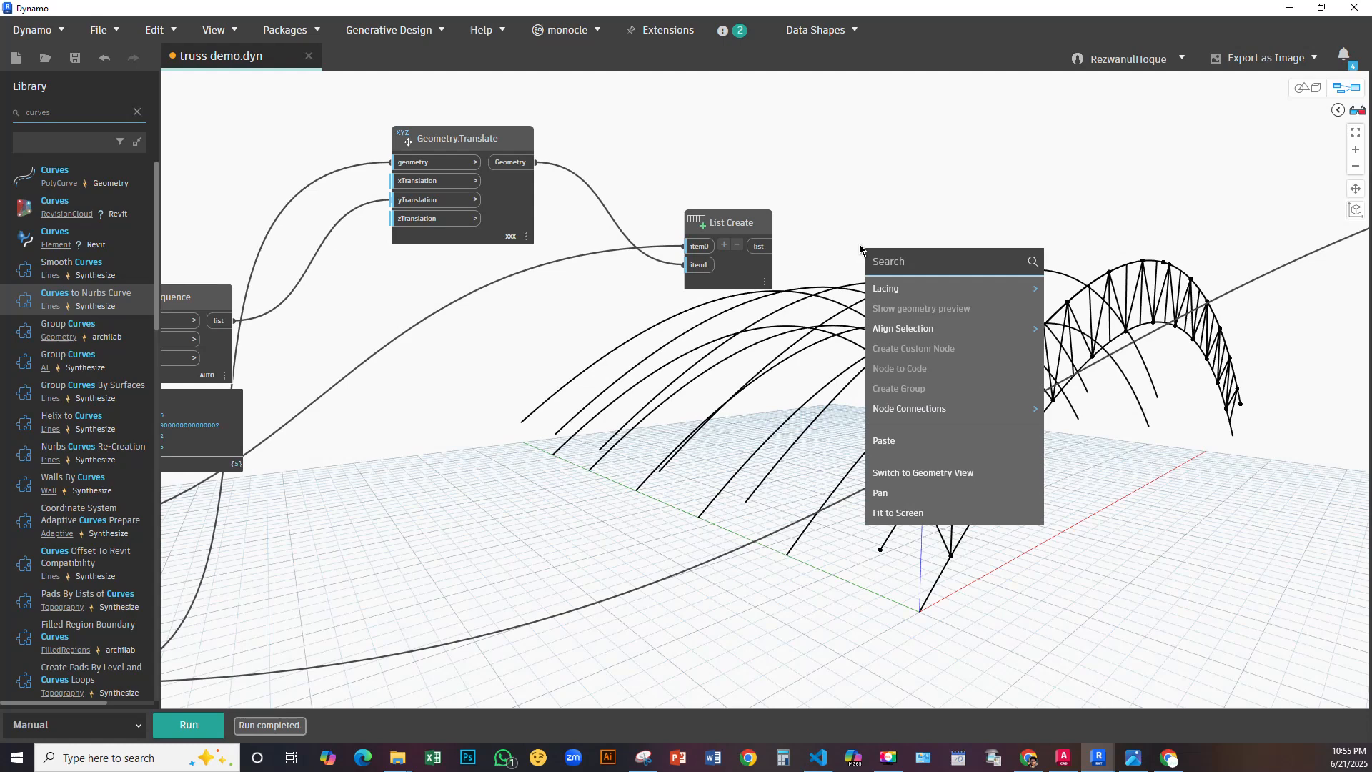
type("flatten")
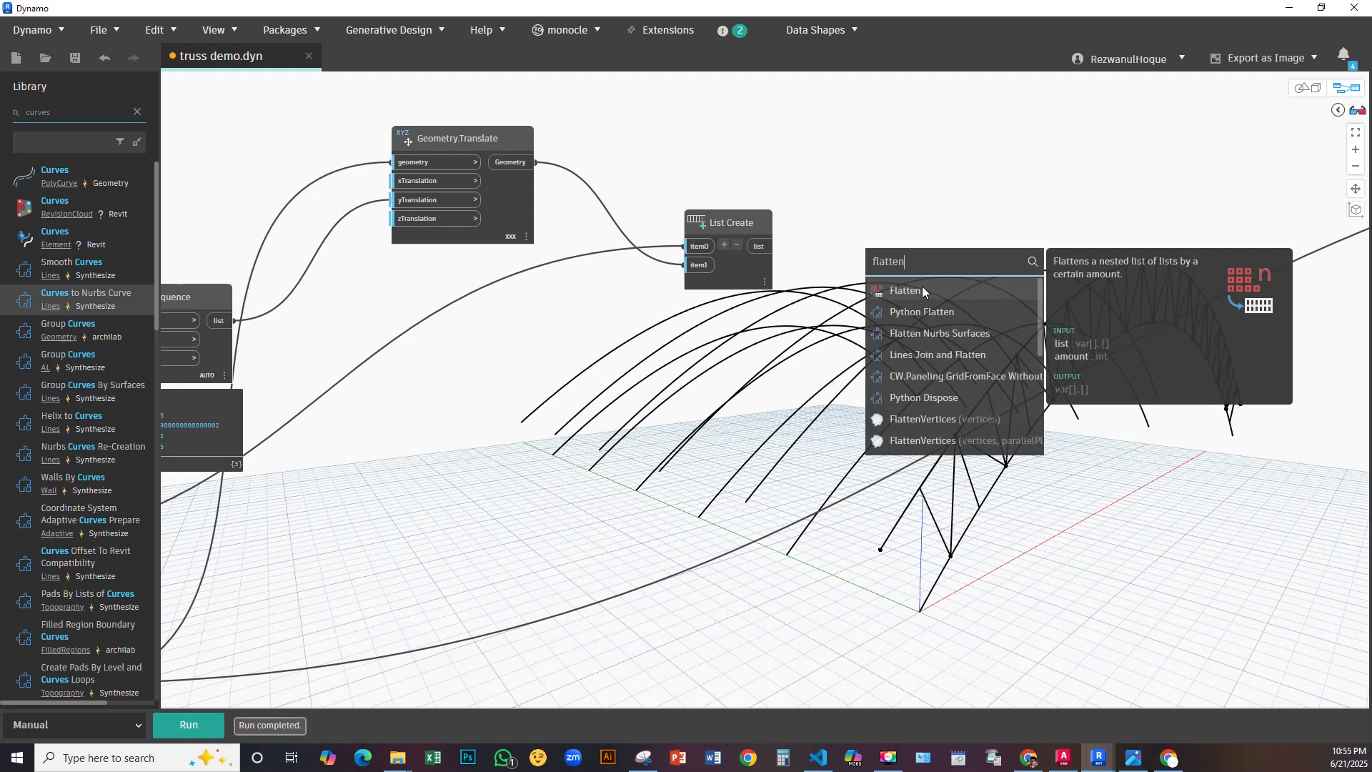
left_click(922, 293)
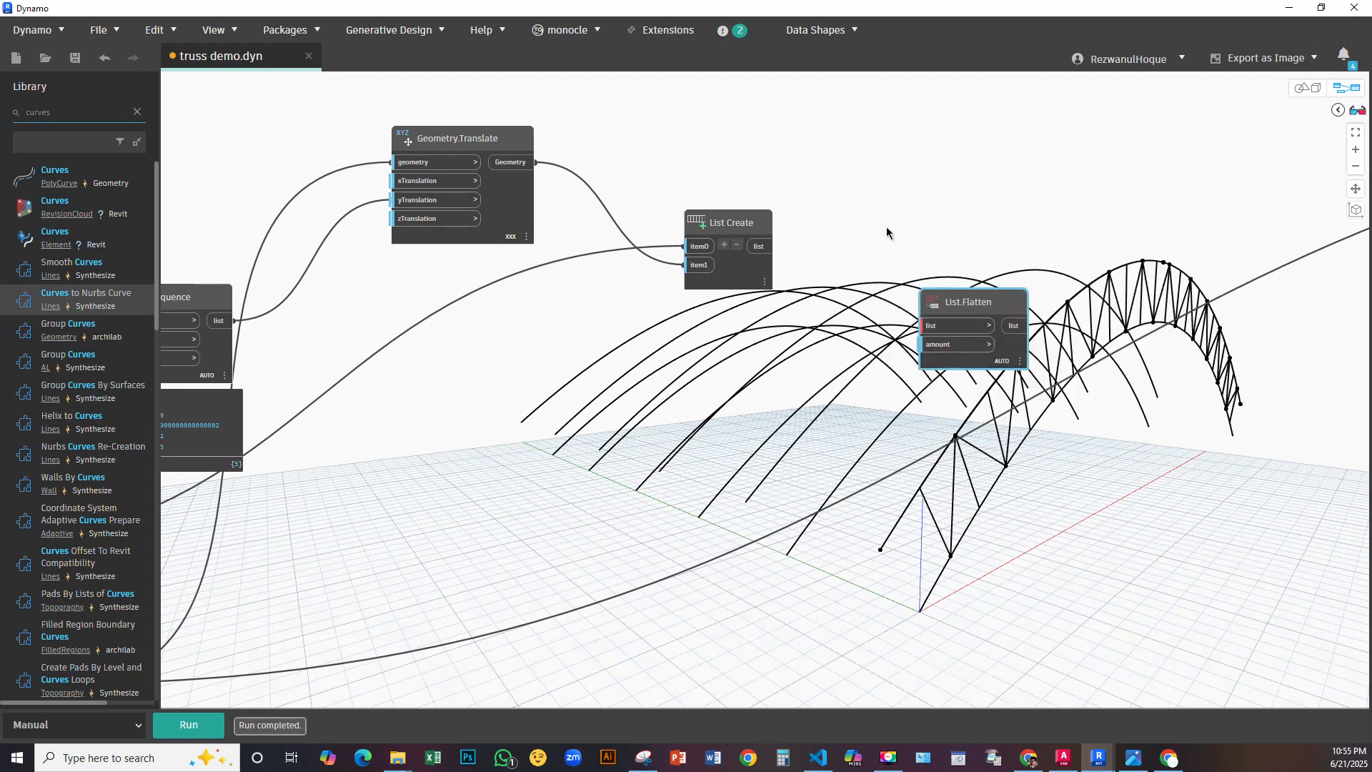
left_click_drag(759, 245, 869, 231)
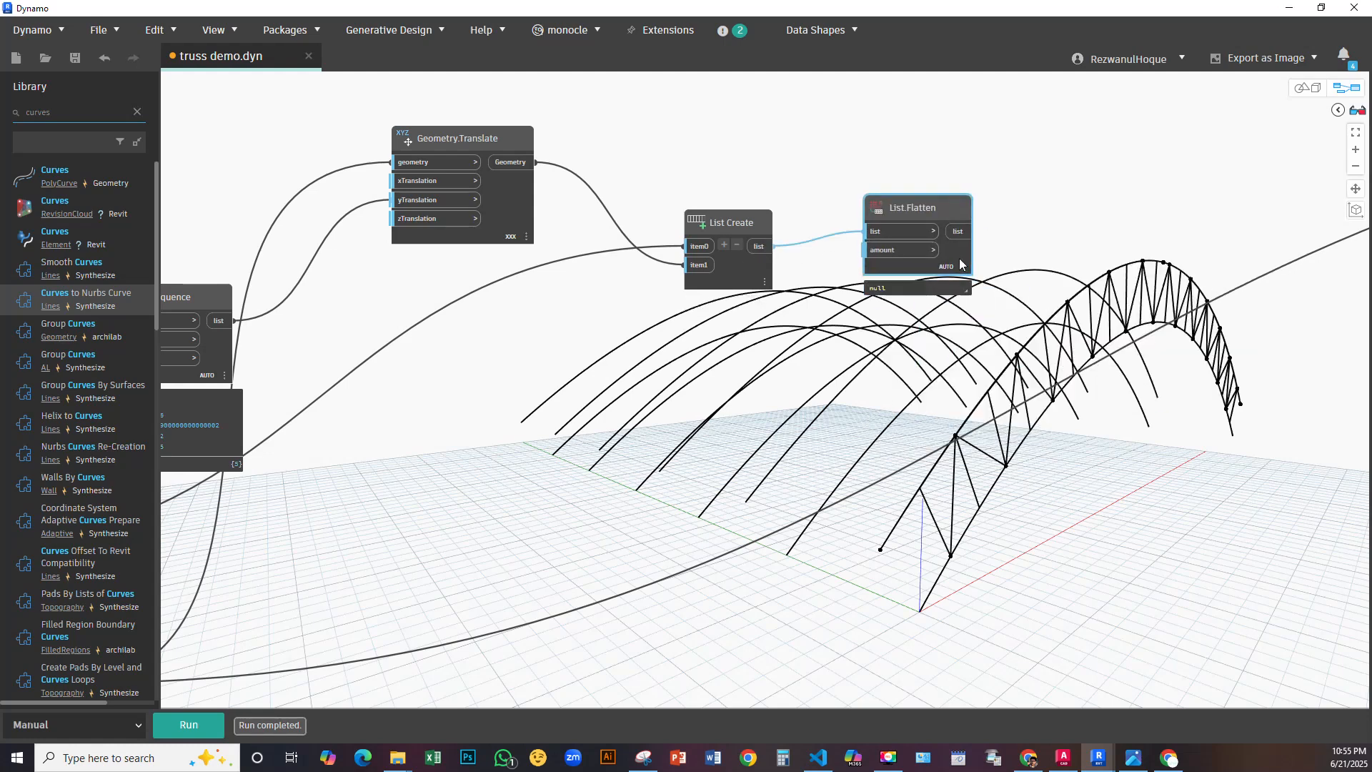
left_click(192, 735)
Connect the flattened curve list to the curve input of the chord's StructuralFraming.BeamByCurve node
scroll(1150, 267, "down", 3)
middle_click_drag(1200, 267, 582, 278)
scroll(586, 278, "down", 1)
scroll(904, 228, "up", 3)
left_click(995, 184)
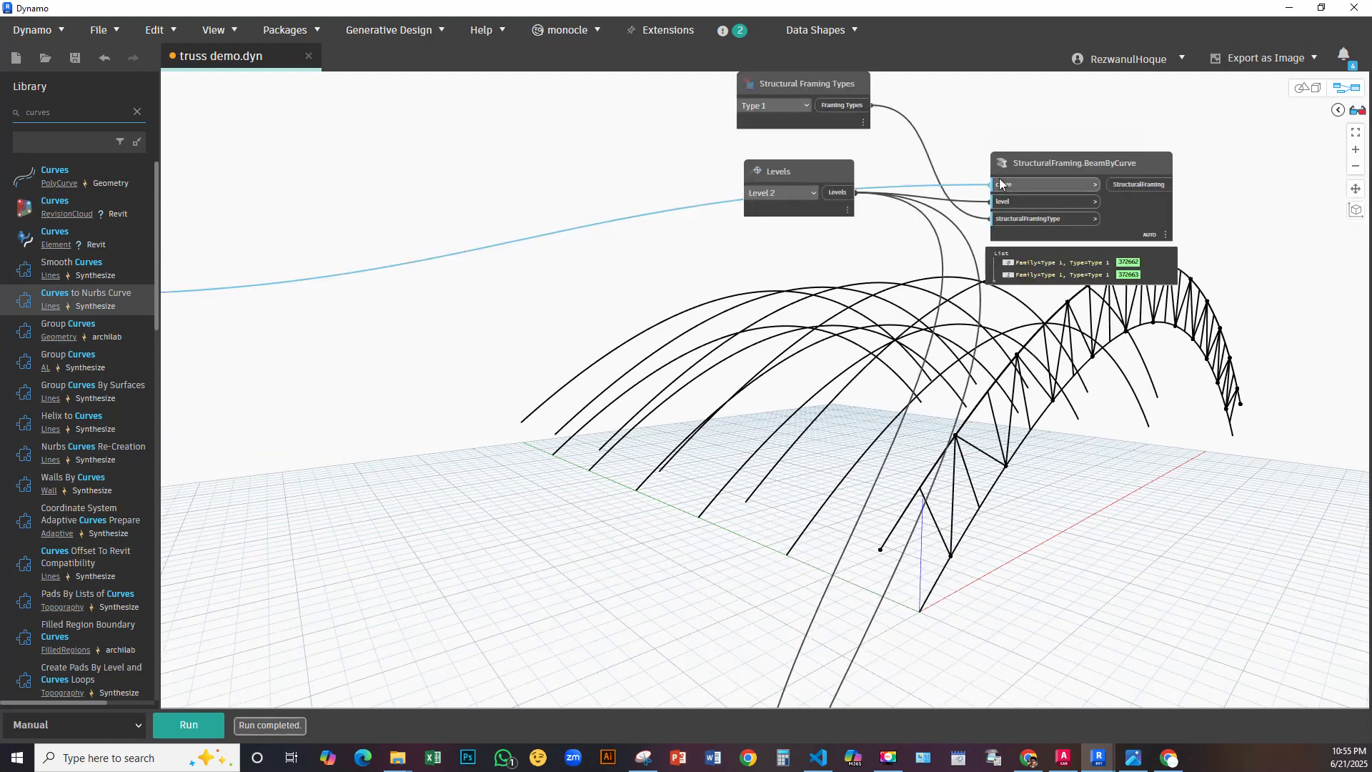
Restore the Dynamo window to a smaller size beside Revit and orient the 3D view to show the truss
left_click(1321, 8)
left_click_drag(788, 69, 428, 52)
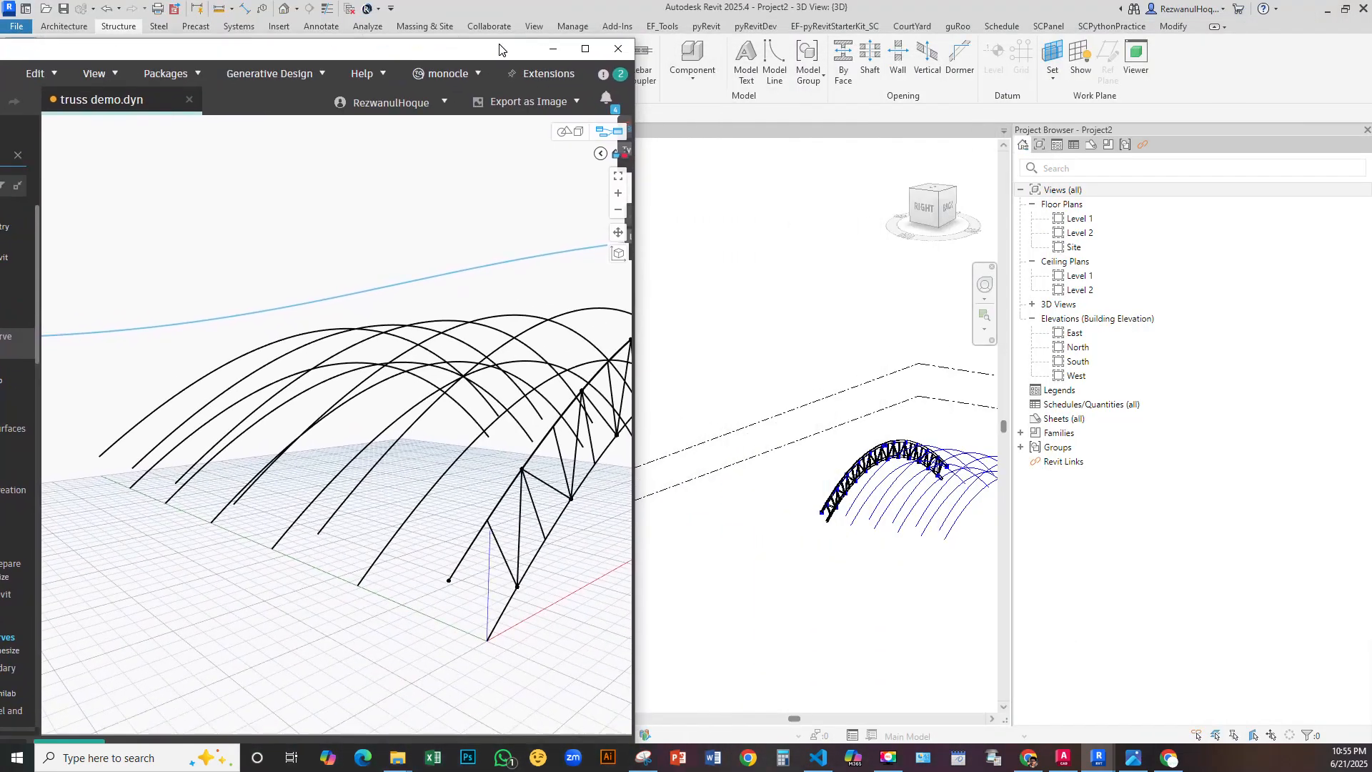
scroll(717, 421, "up", 3)
middle_click_drag(716, 422, 749, 455, "shift")
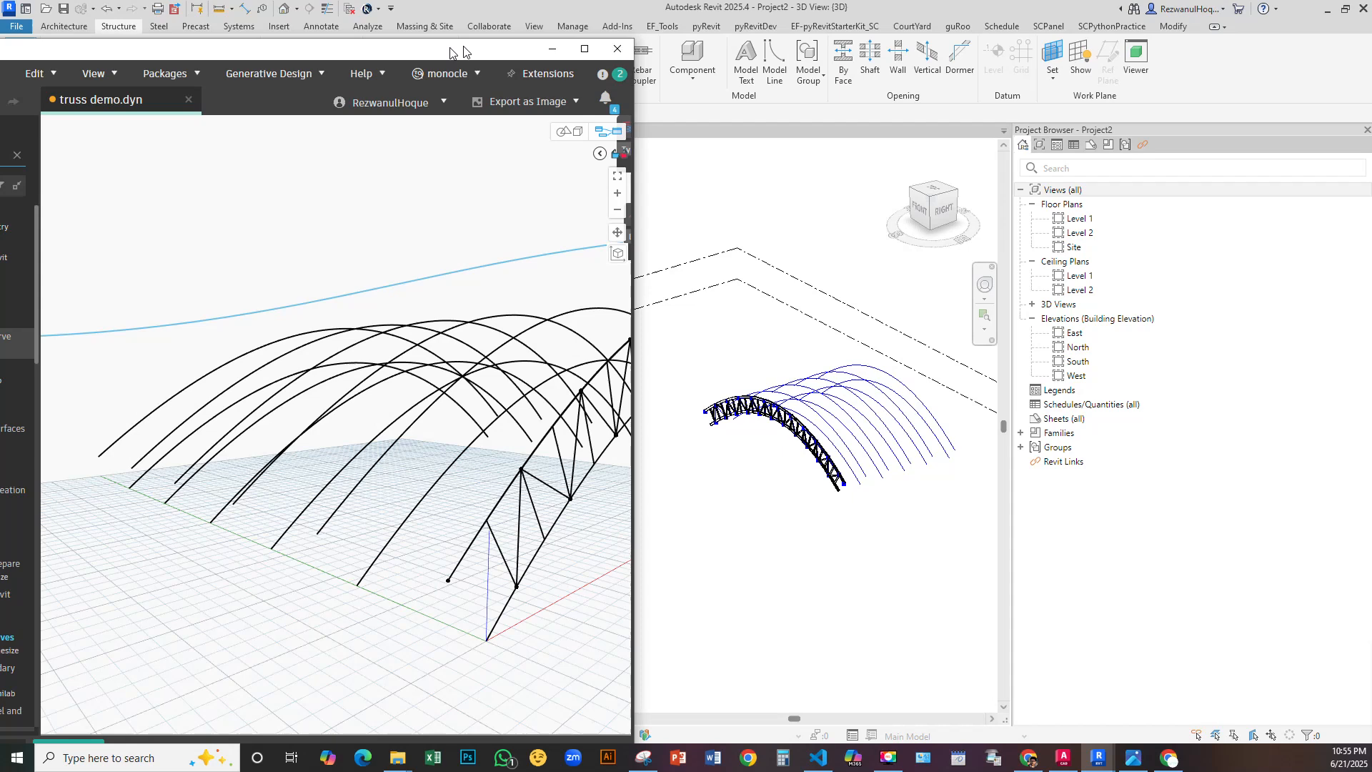
left_click_drag(445, 48, 547, 14)
Run the graph to generate the chord beams and inspect them in the Revit 3D view
key("ctrl+b")
middle_click_drag(558, 320, 487, 279)
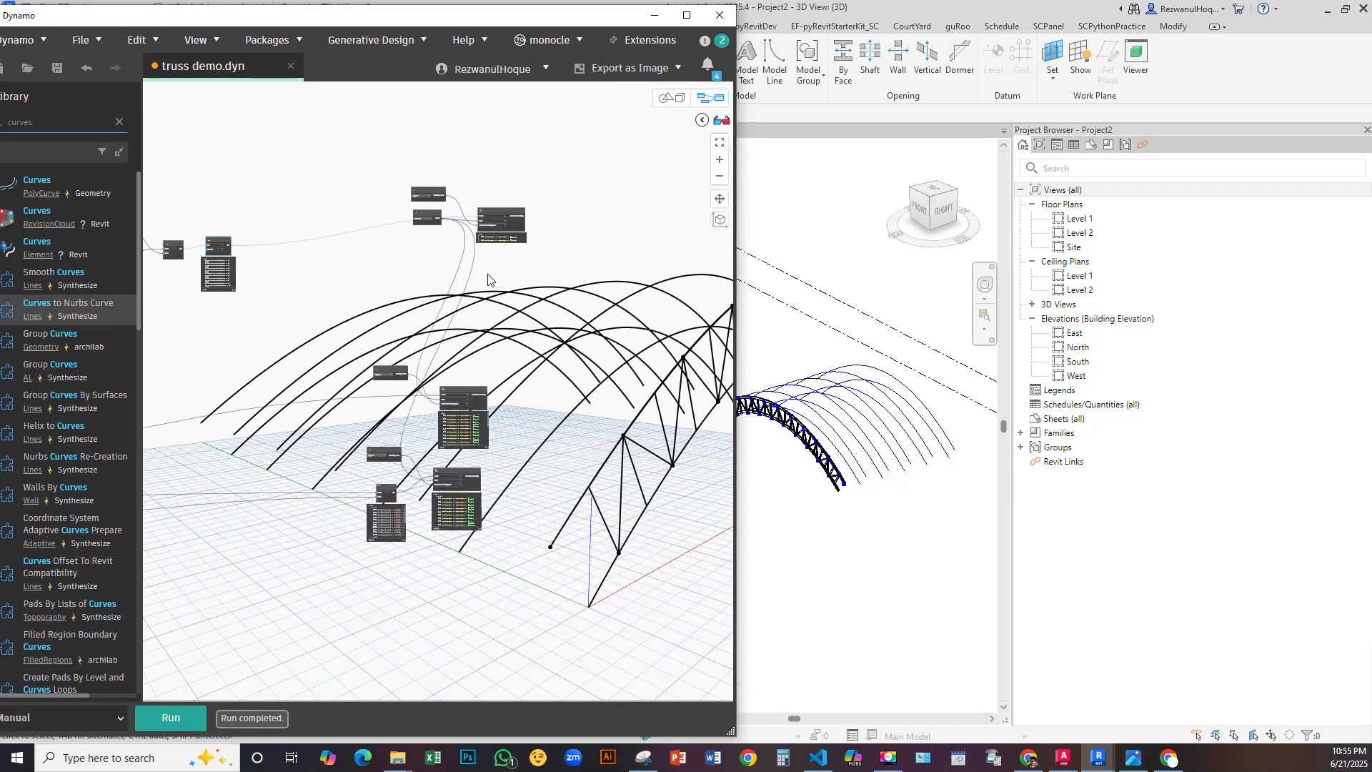
left_click(178, 721)
scroll(897, 361, "up", 5)
middle_click_drag(928, 474, 955, 602, "shift")
scroll(925, 483, "down", 8)
mouse_move(924, 483)
middle_mouse_down("shift")
mouse_move(911, 531)
mouse_move(945, 468)
mouse_move(933, 458)
mouse_move(924, 474)
middle_mouse_up("shift")
scroll(910, 529, "up", 5)
Reposition the Dynamo window and save the truss demo graph
left_click_drag(429, 25, 478, 30)
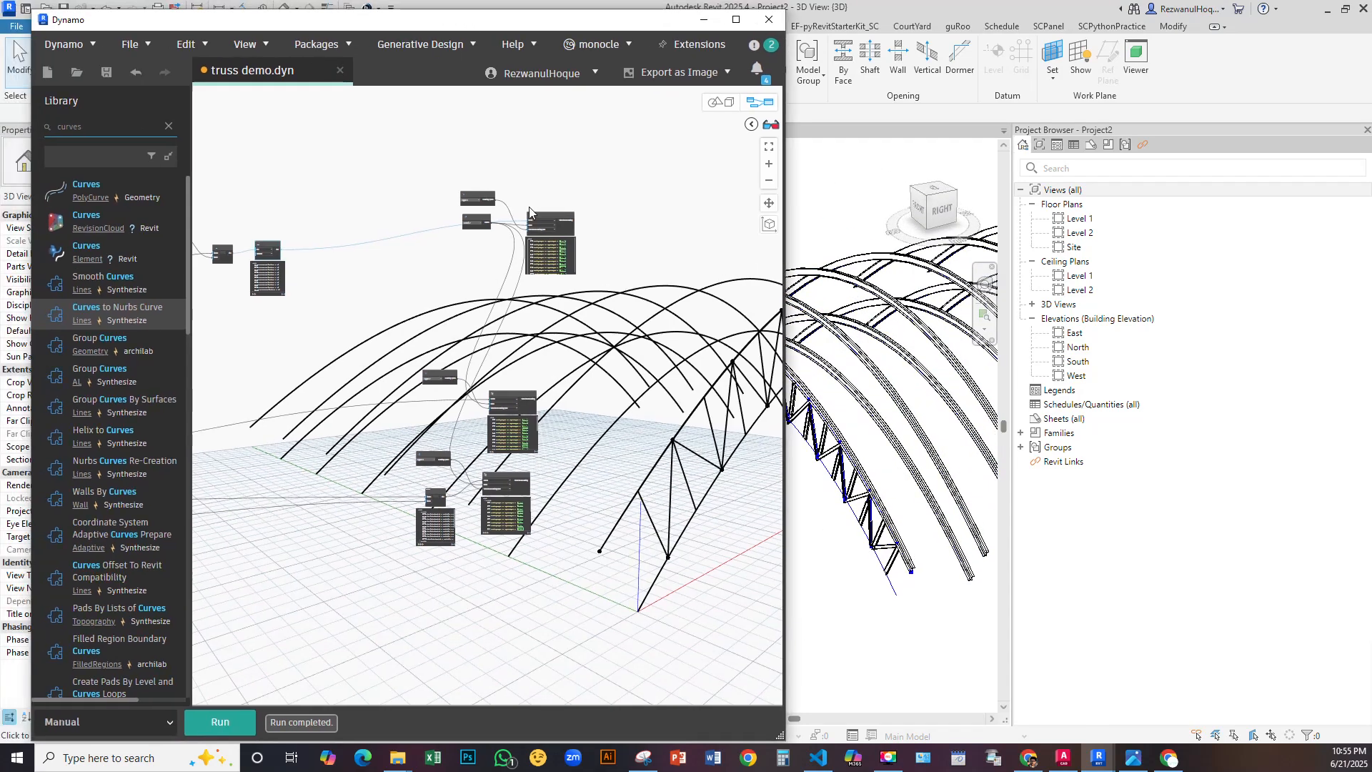
scroll(658, 365, "down", 5)
scroll(649, 366, "up", 5)
left_click(107, 73)
Select the first Line.ByStartPointEndPoint node to check which truss members it draws
middle_click_drag(236, 337, 500, 314)
scroll(479, 318, "down", 5)
scroll(393, 323, "up", 5)
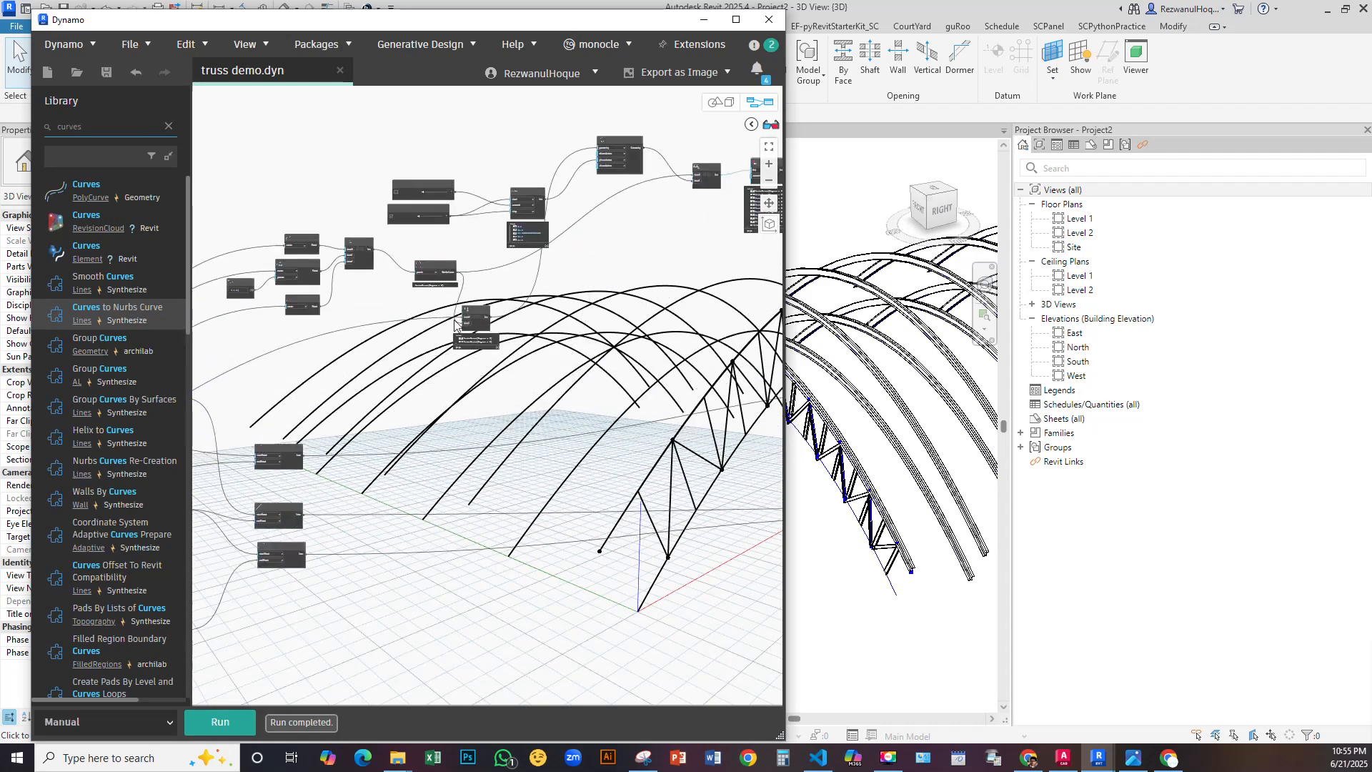
scroll(414, 399, "down", 5)
scroll(407, 386, "up", 8)
left_click(405, 380)
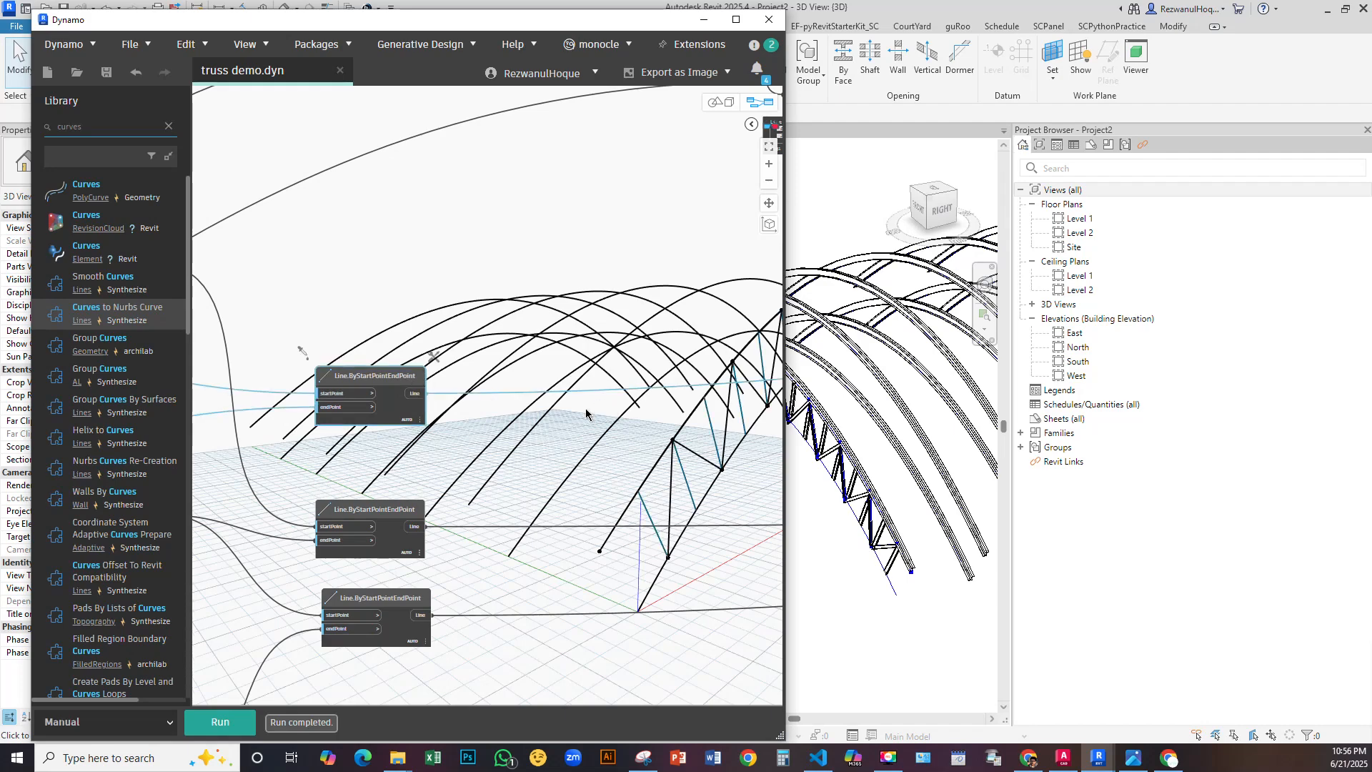
Duplicate the Geometry.Translate node together with its incoming connections
middle_click_drag(554, 415, 554, 528)
scroll(471, 331, "down", 4)
middle_click_drag(571, 125, 565, 213)
scroll(565, 213, "up", 1)
scroll(565, 218, "up", 5)
scroll(515, 172, "down", 6)
scroll(631, 165, "up", 4)
scroll(573, 206, "down", 2)
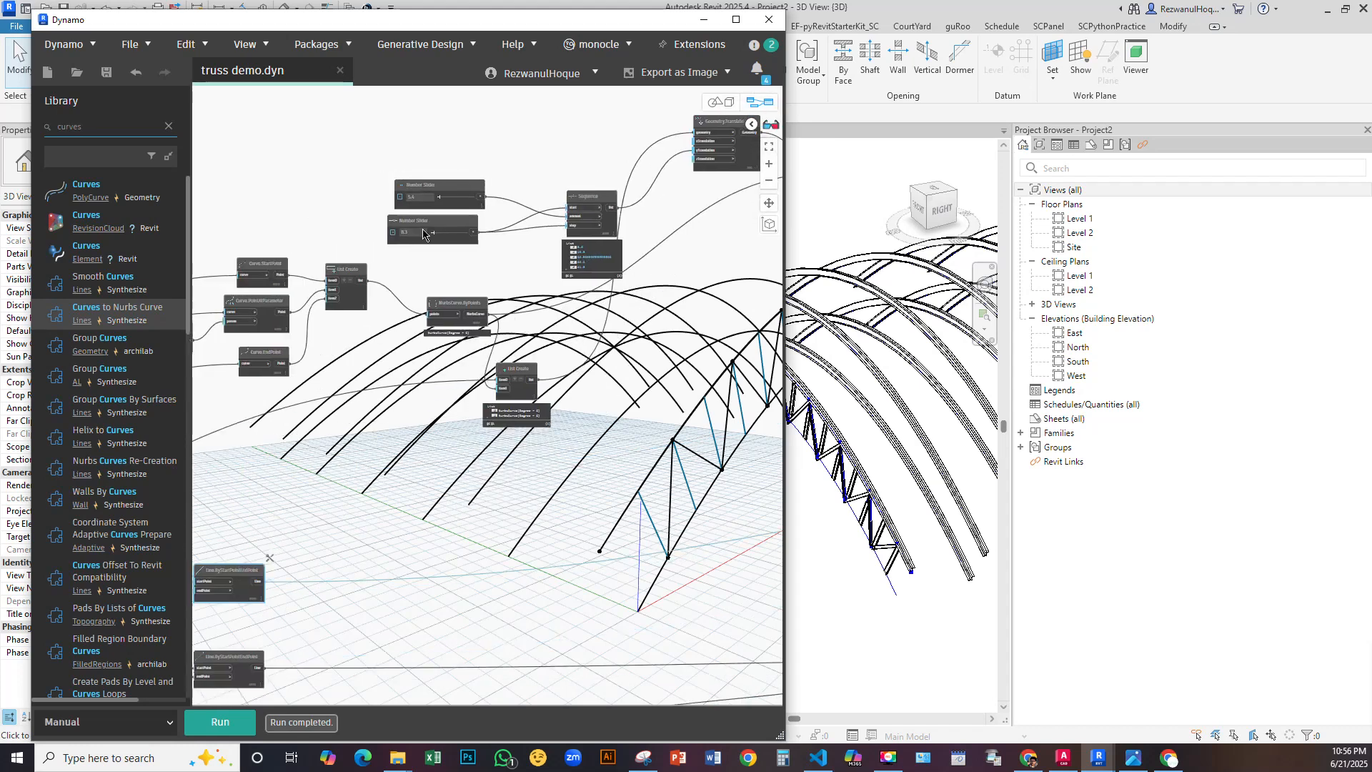
scroll(500, 214, "up", 3)
left_click(602, 201)
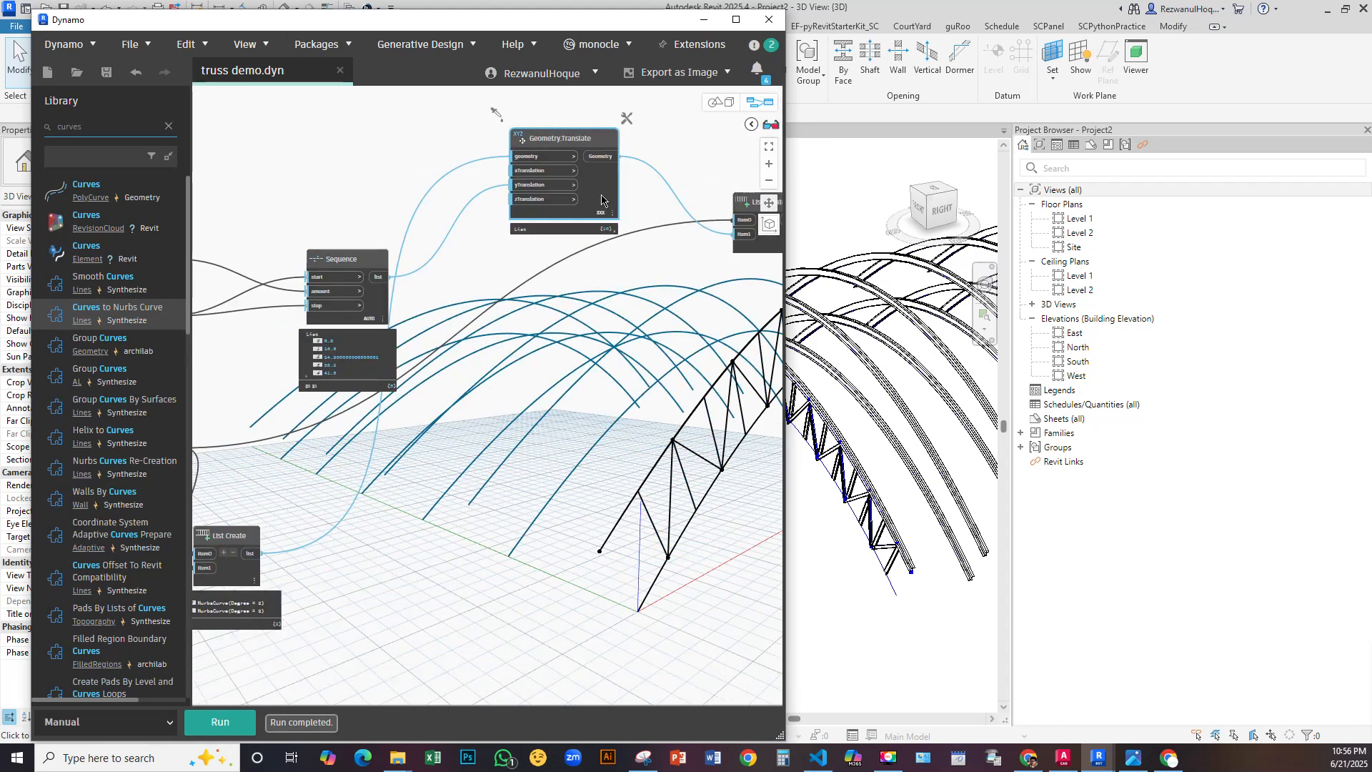
key("ctrl+v")
scroll(607, 221, "down", 4)
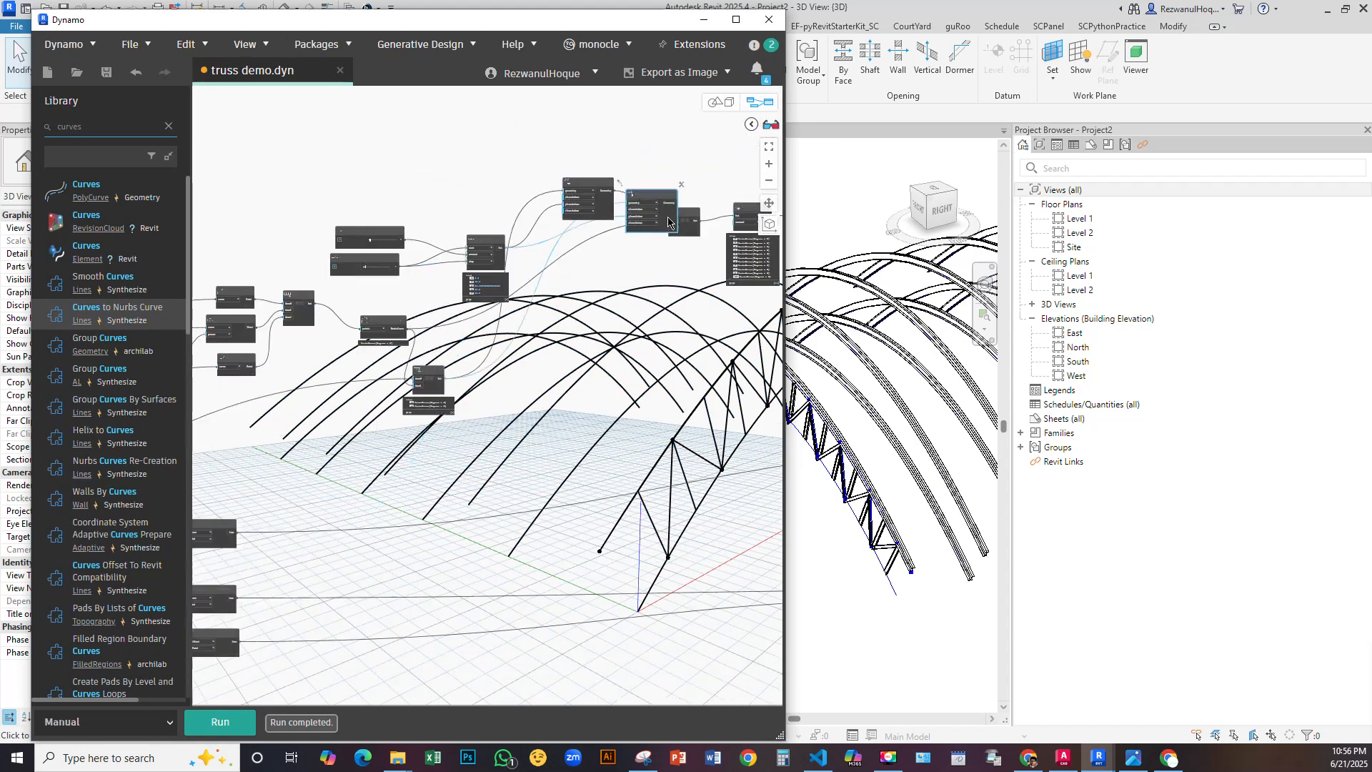
Place the copied Geometry.Translate beside the Line.ByStartPointEndPoint nodes and feed the first node's lines into its geometry input
left_click_drag(668, 218, 516, 428)
scroll(400, 407, "up", 5)
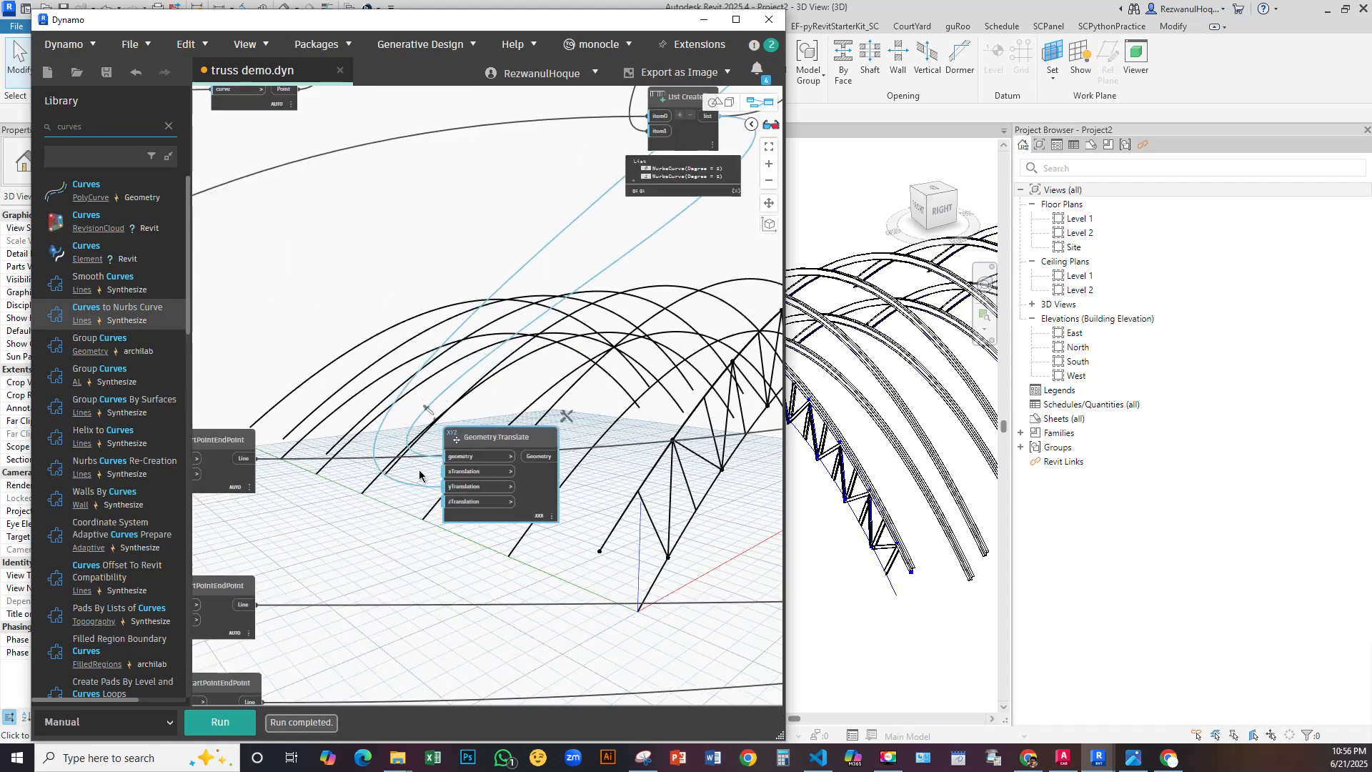
left_click_drag(398, 376, 588, 375)
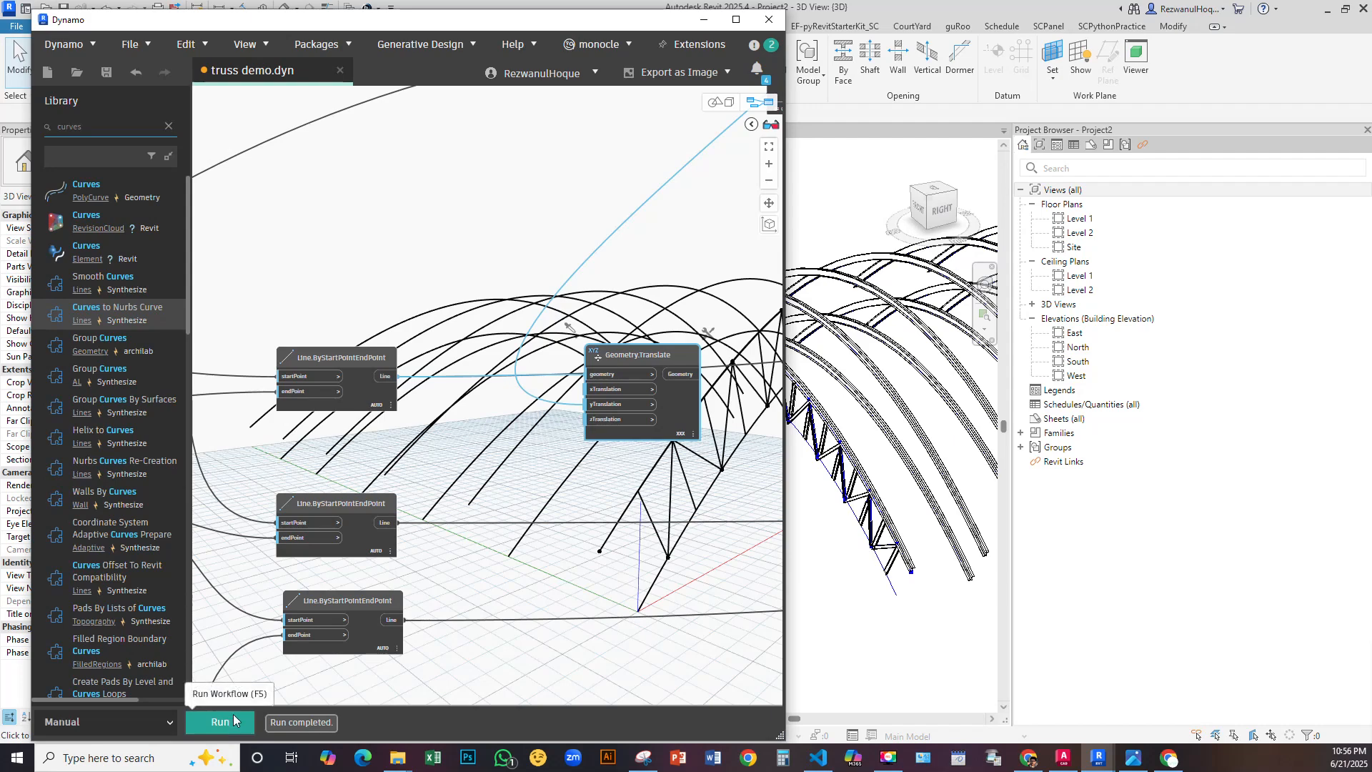
Freeze the StructuralFraming.BeamByCurve node that generates the chord beams
scroll(706, 223, "down", 6)
scroll(628, 258, "up", 6)
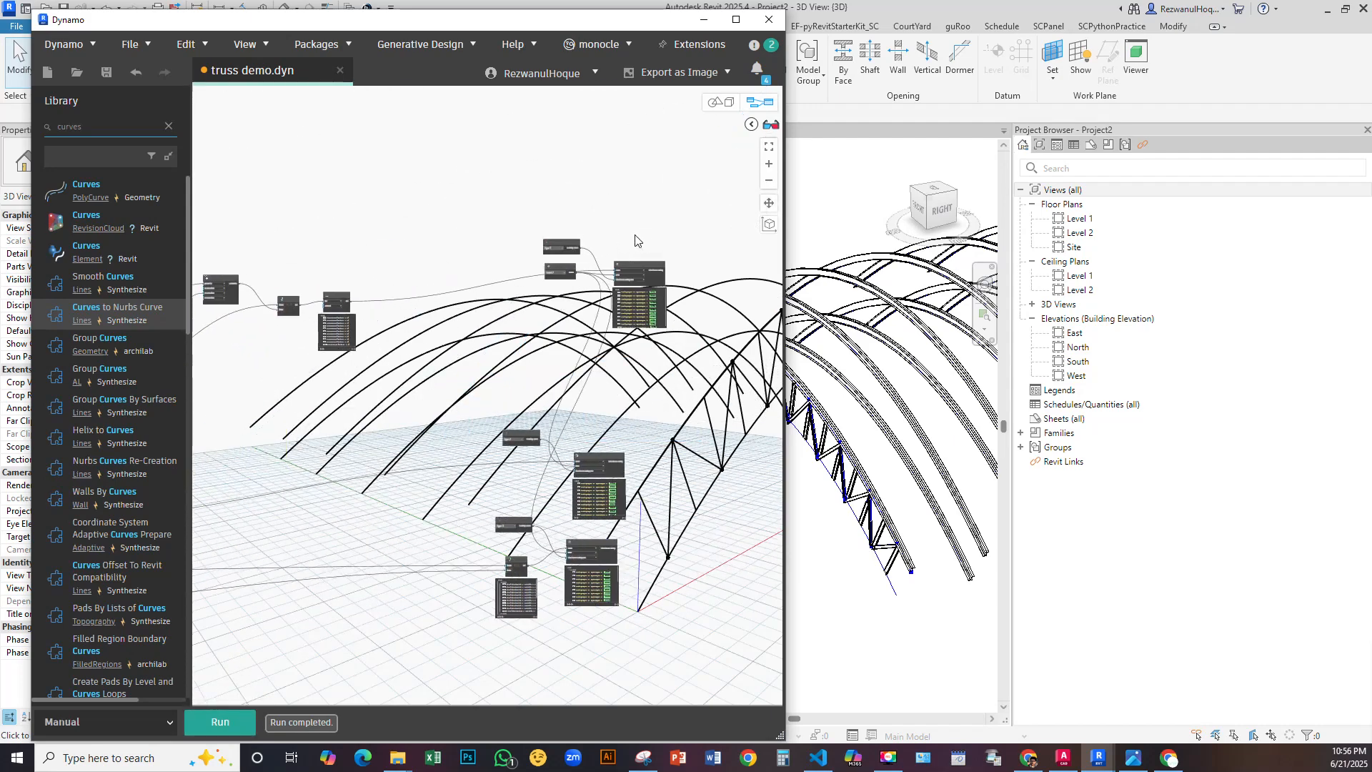
right_click(625, 270)
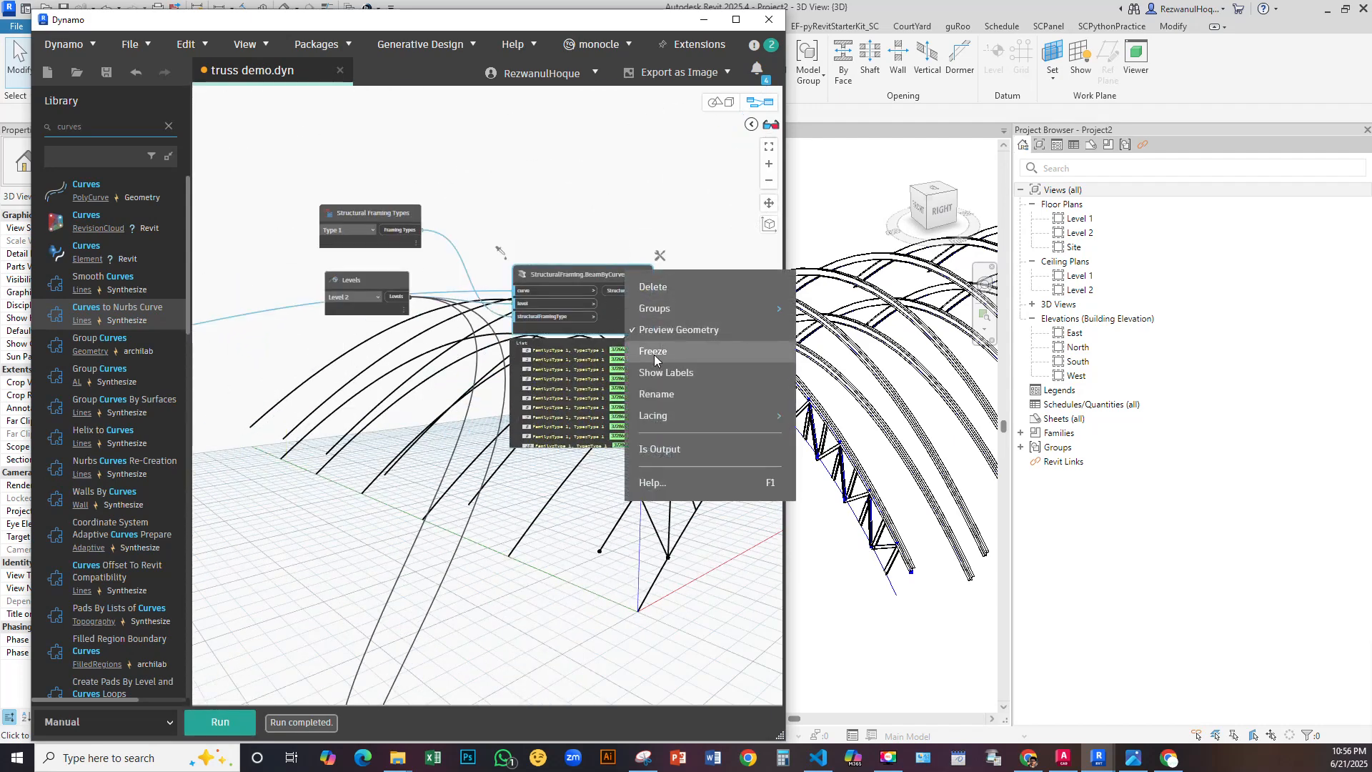
left_click(654, 354)
Run the graph and examine the translated first set of truss members in the 3D preview
scroll(542, 346, "down", 5)
scroll(500, 428, "up", 6)
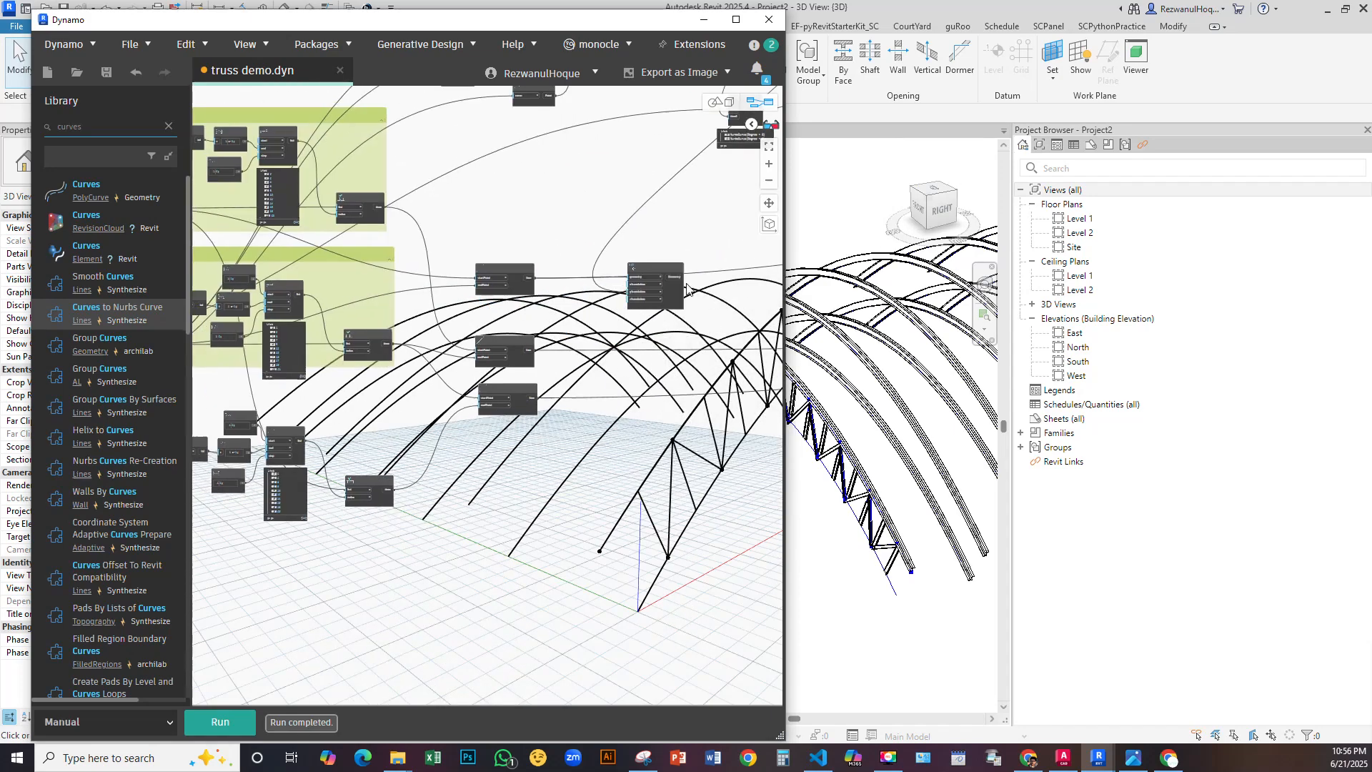
left_click(216, 726)
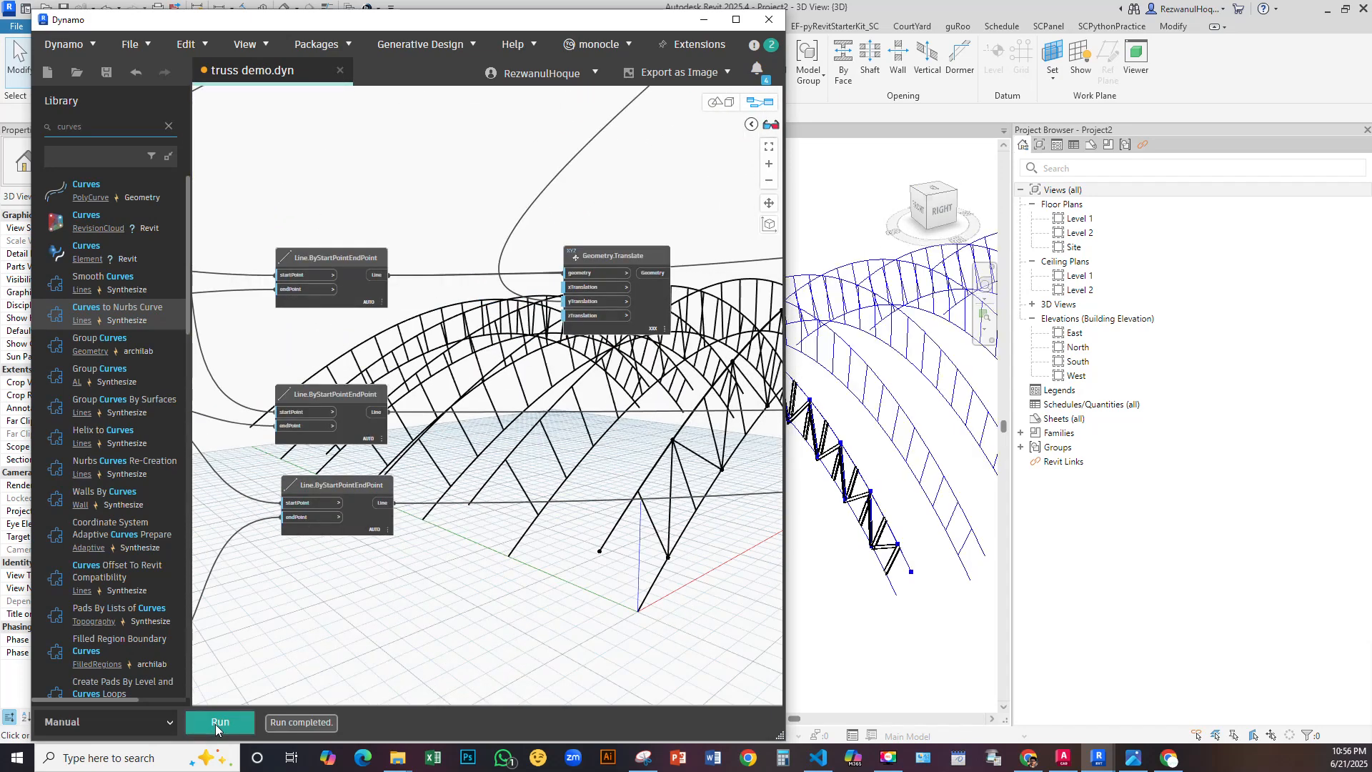
left_click(720, 102)
right_click_drag(561, 371, 493, 428)
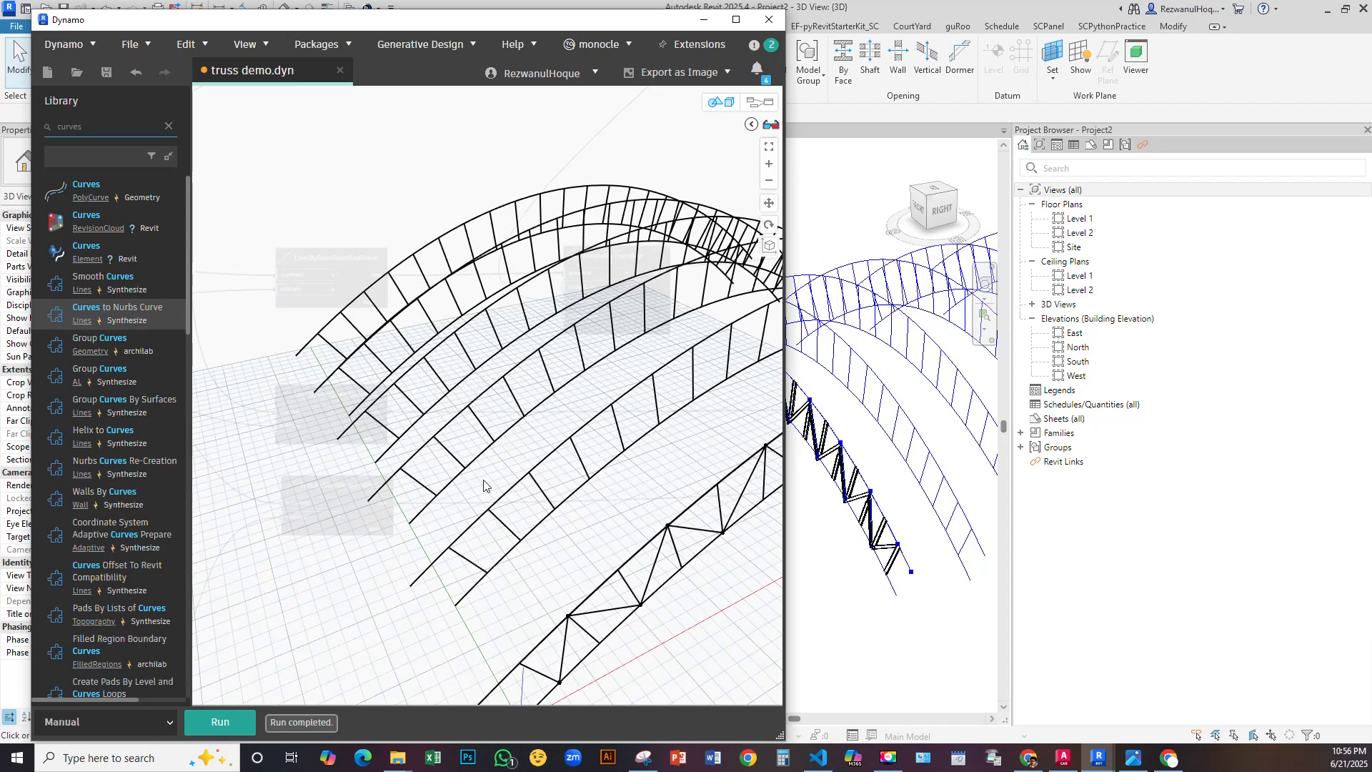
scroll(468, 428, "up", 3)
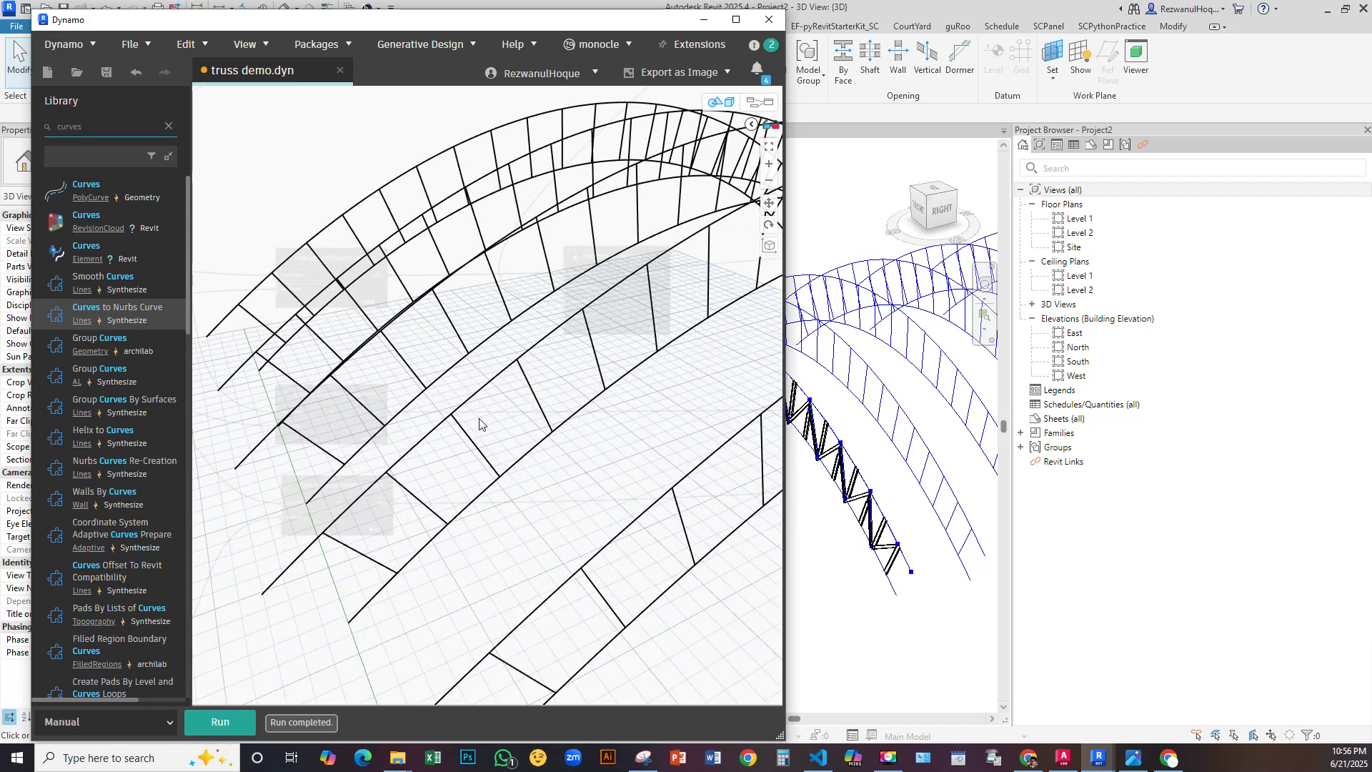
scroll(519, 397, "down", 5)
scroll(511, 393, "up", 4)
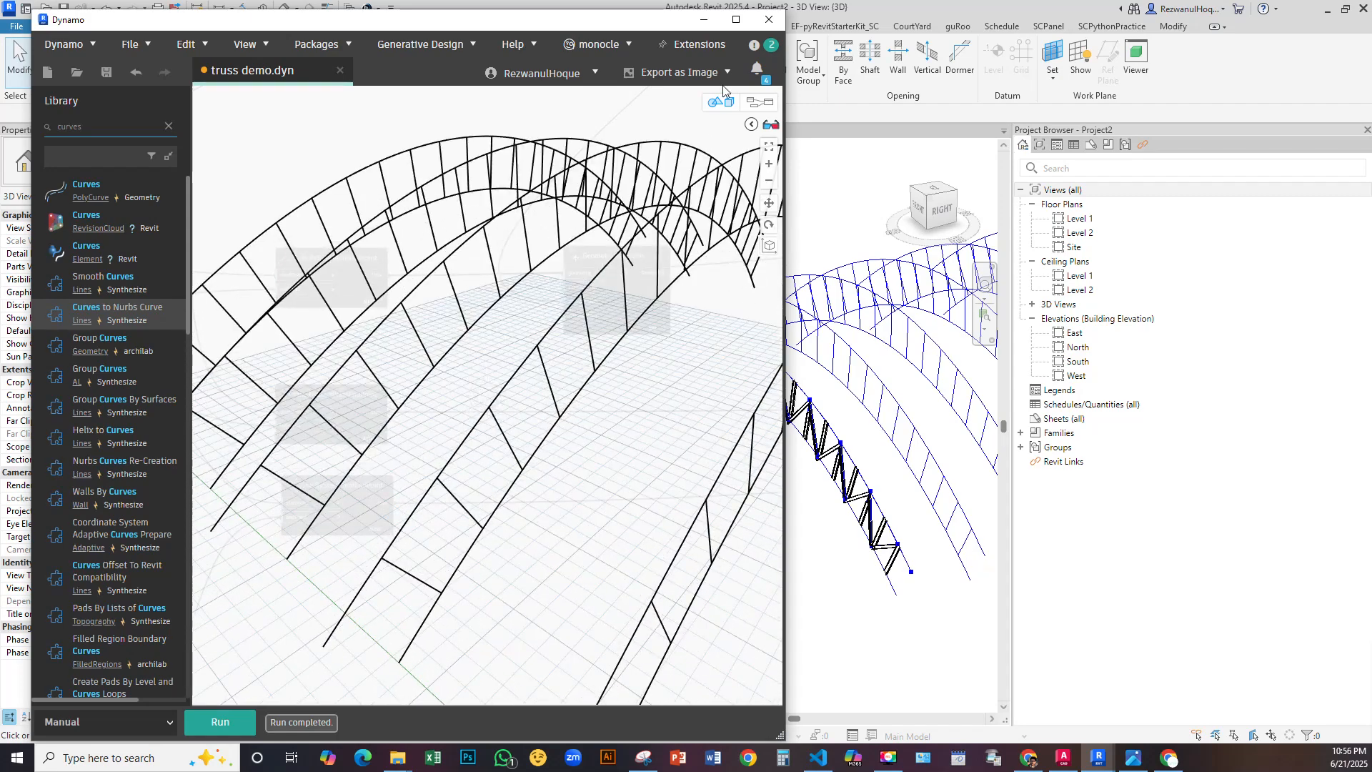
Duplicate the Geometry.Translate node beside the Line.ByStartPointEndPoint nodes and place the copy below the original
left_click(714, 107)
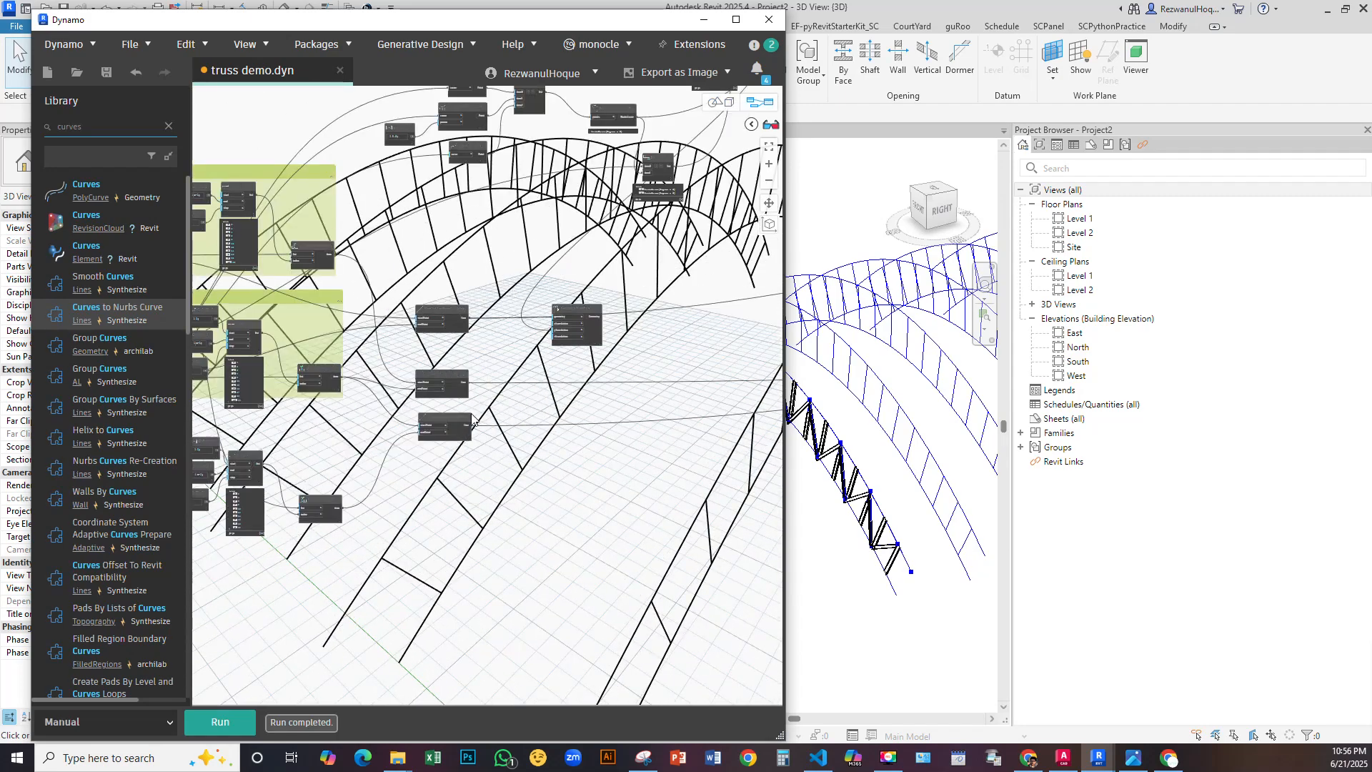
middle_click_drag(596, 328, 550, 352)
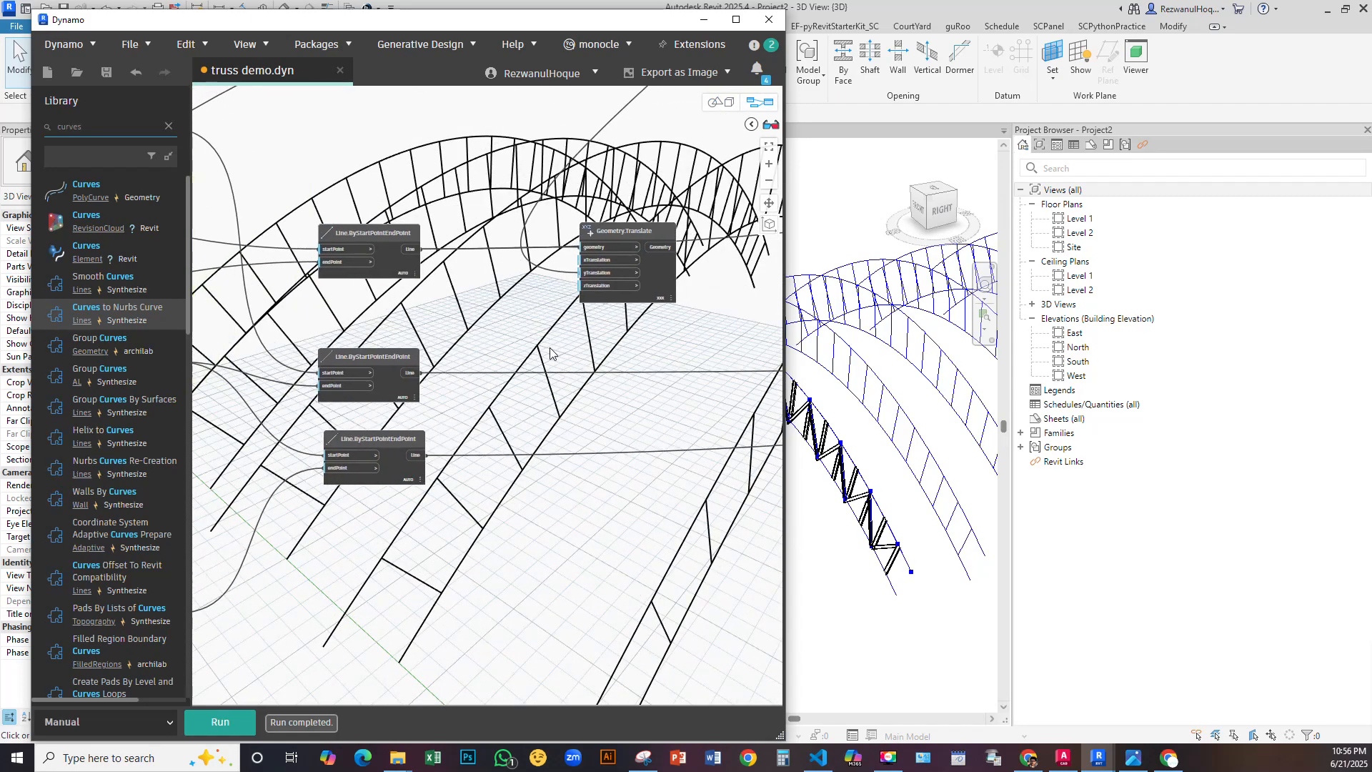
middle_click_drag(461, 286, 398, 258)
left_click(591, 256)
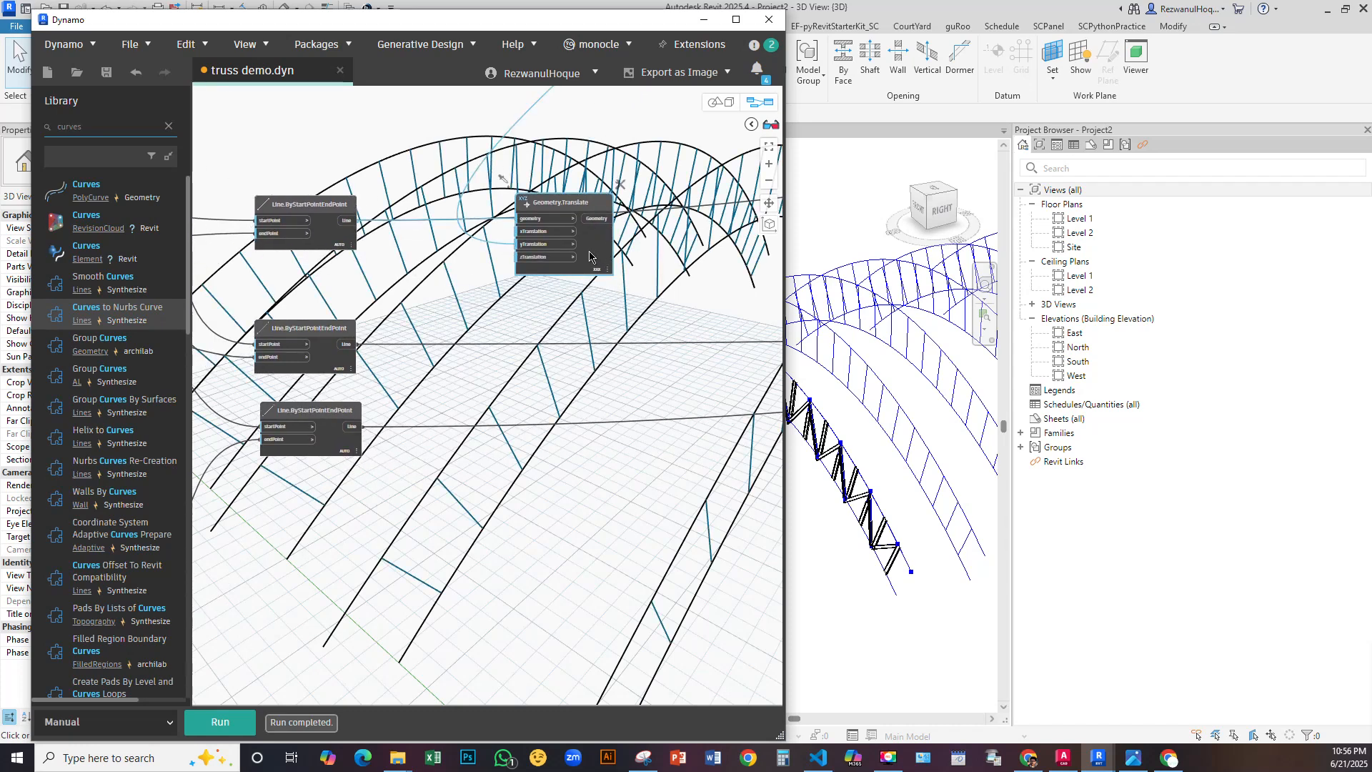
key("ctrl+c")
key("ctrl+v")
left_click_drag(704, 250, 624, 423)
Move the web lines' List Create node beside the copied Geometry.Translate and feed its list into the geometry input
middle_click_drag(625, 424, 743, 293)
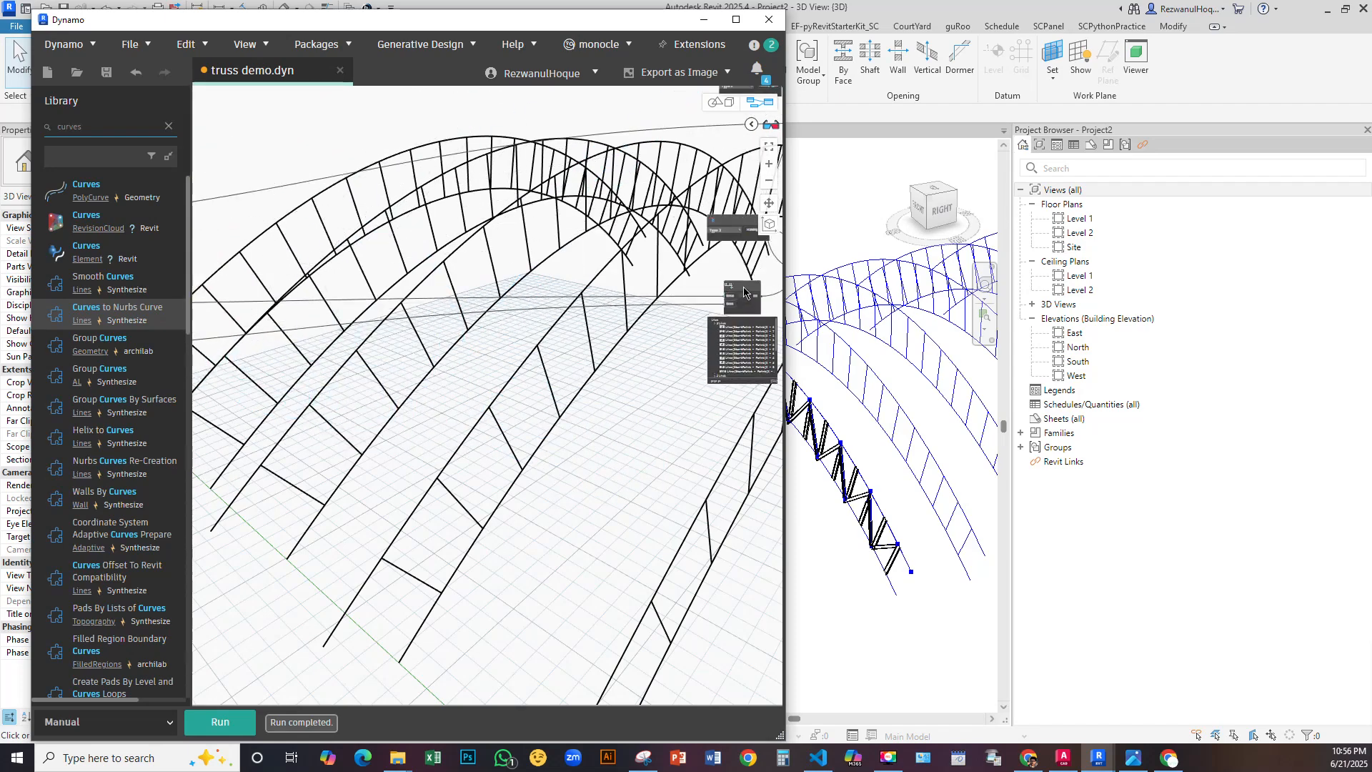
scroll(741, 294, "down", 5)
scroll(458, 328, "up", 4)
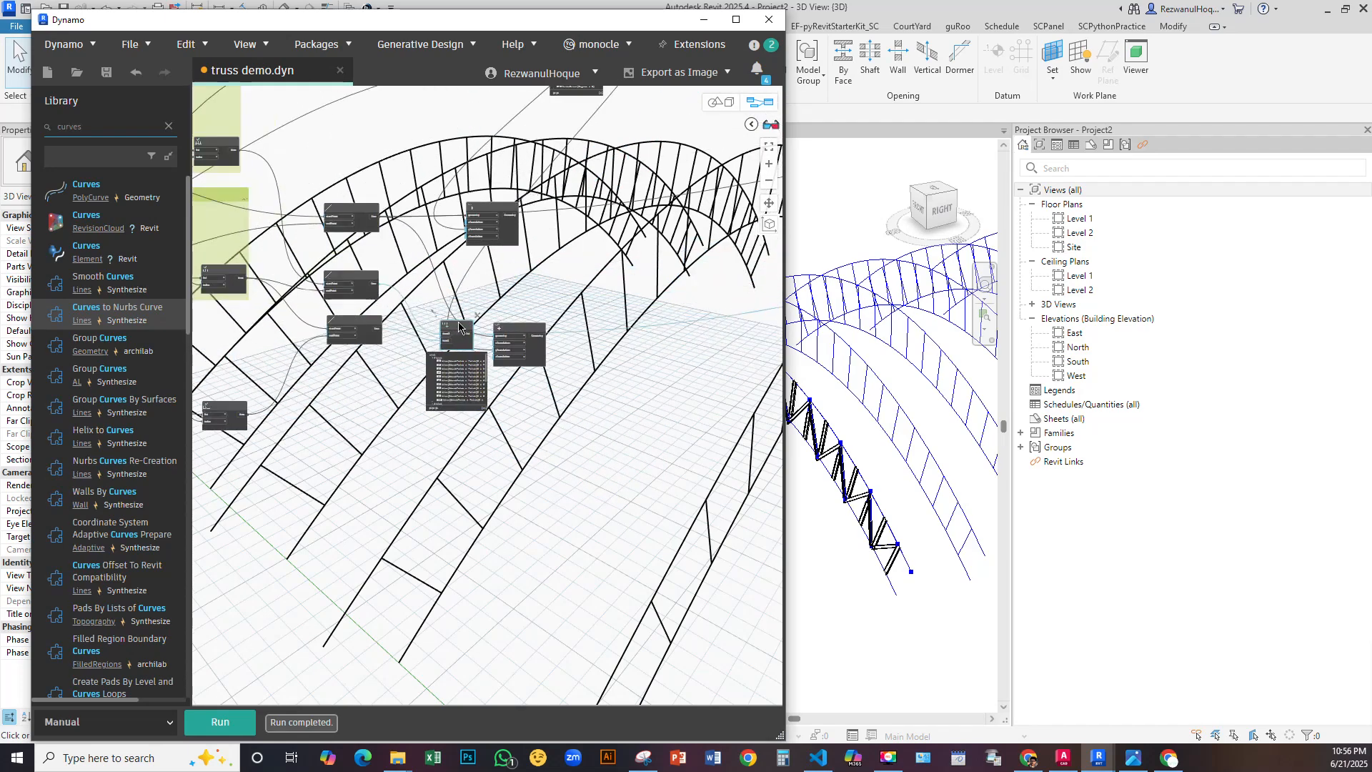
scroll(459, 328, "up", 3)
left_click_drag(458, 328, 391, 394)
left_click(536, 347)
left_click_drag(616, 384, 631, 319)
Disconnect the curve inputs of the StructuralFraming.BeamByCurve nodes that use framing Type 2 and Type 3
scroll(424, 392, "down", 5)
scroll(709, 362, "up", 5)
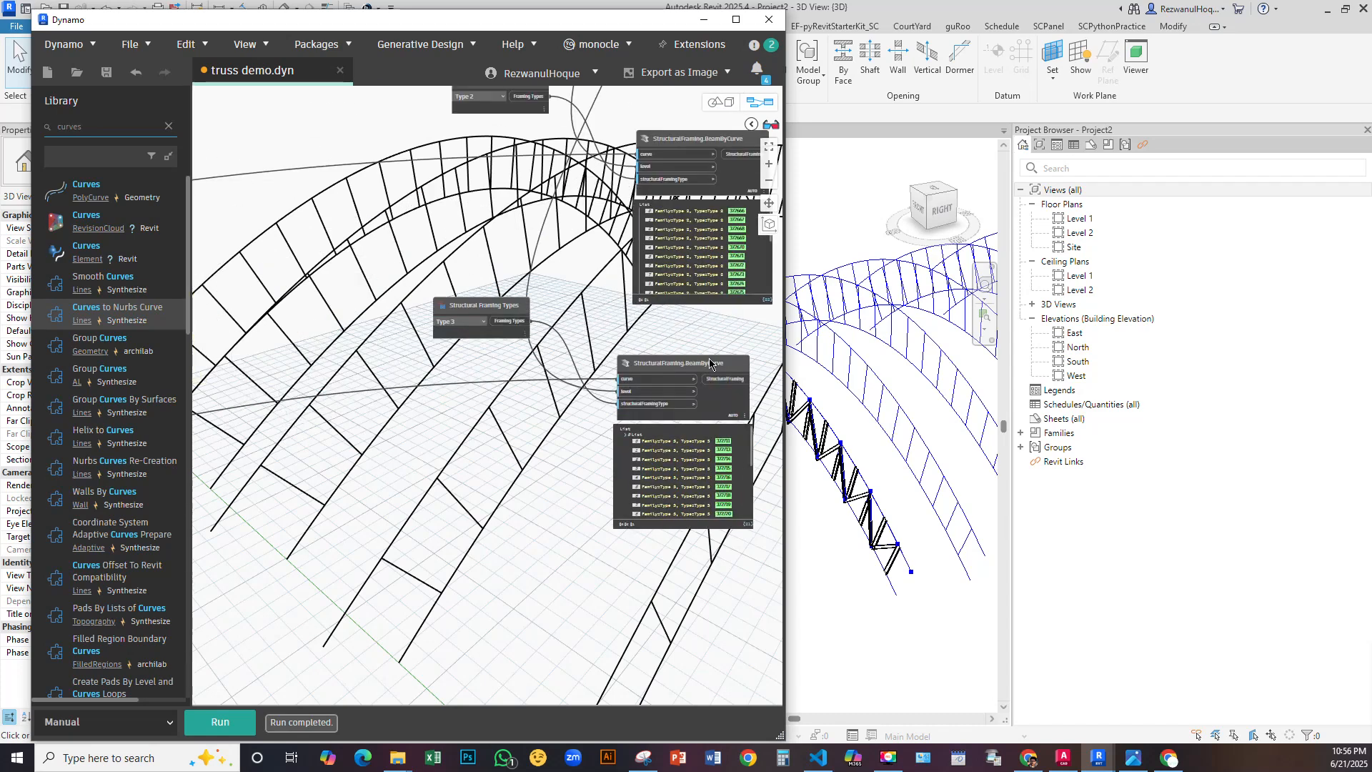
scroll(615, 388, "up", 3)
left_click(616, 377)
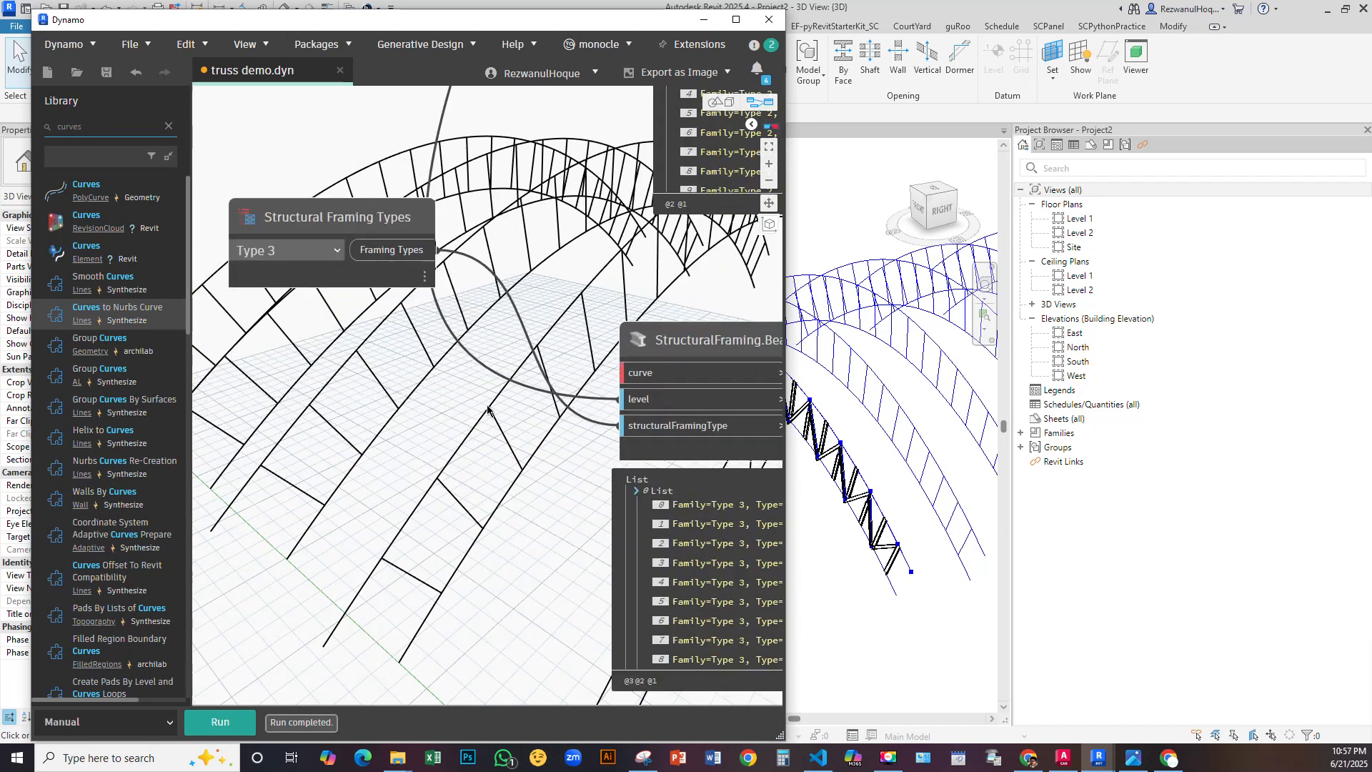
scroll(488, 409, "down", 3)
scroll(465, 285, "up", 3)
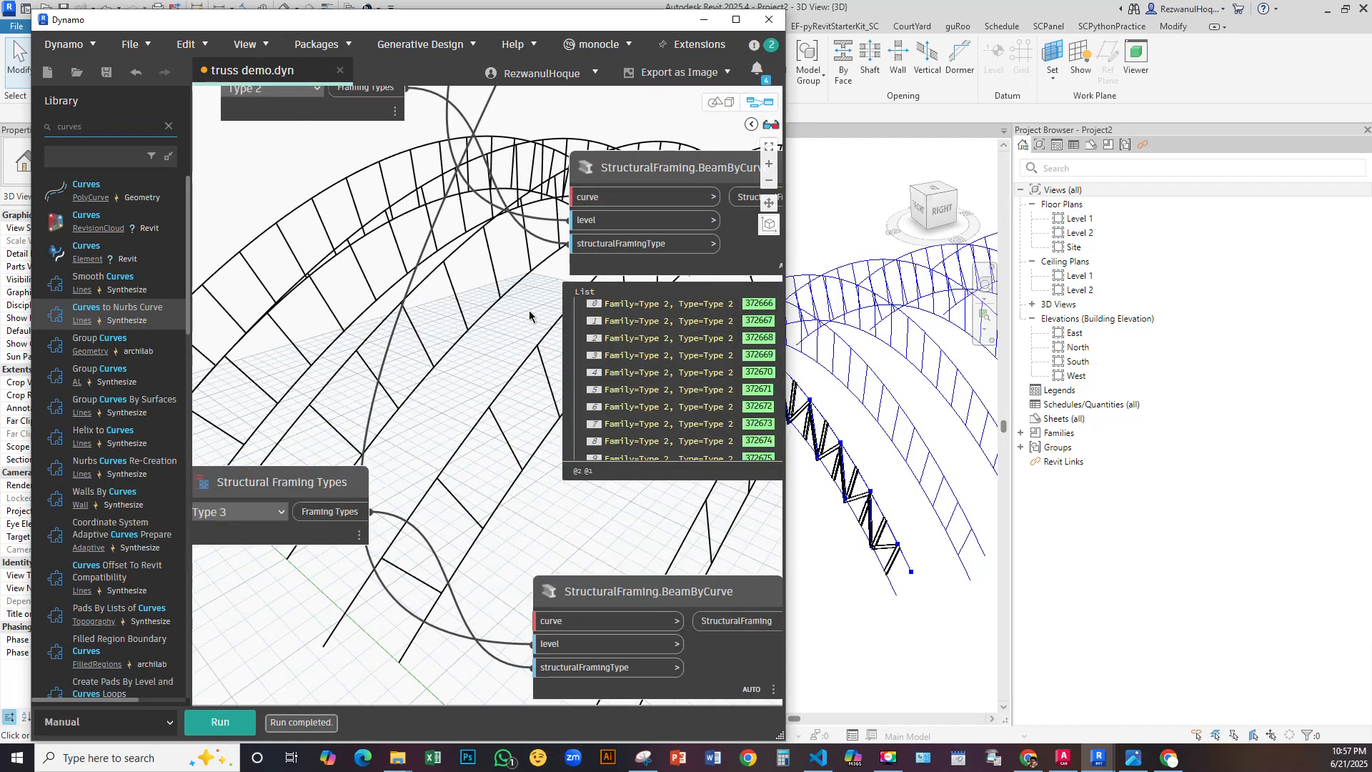
Run the graph to translate the combined web lines through the copied Geometry.Translate node
scroll(530, 315, "down", 5)
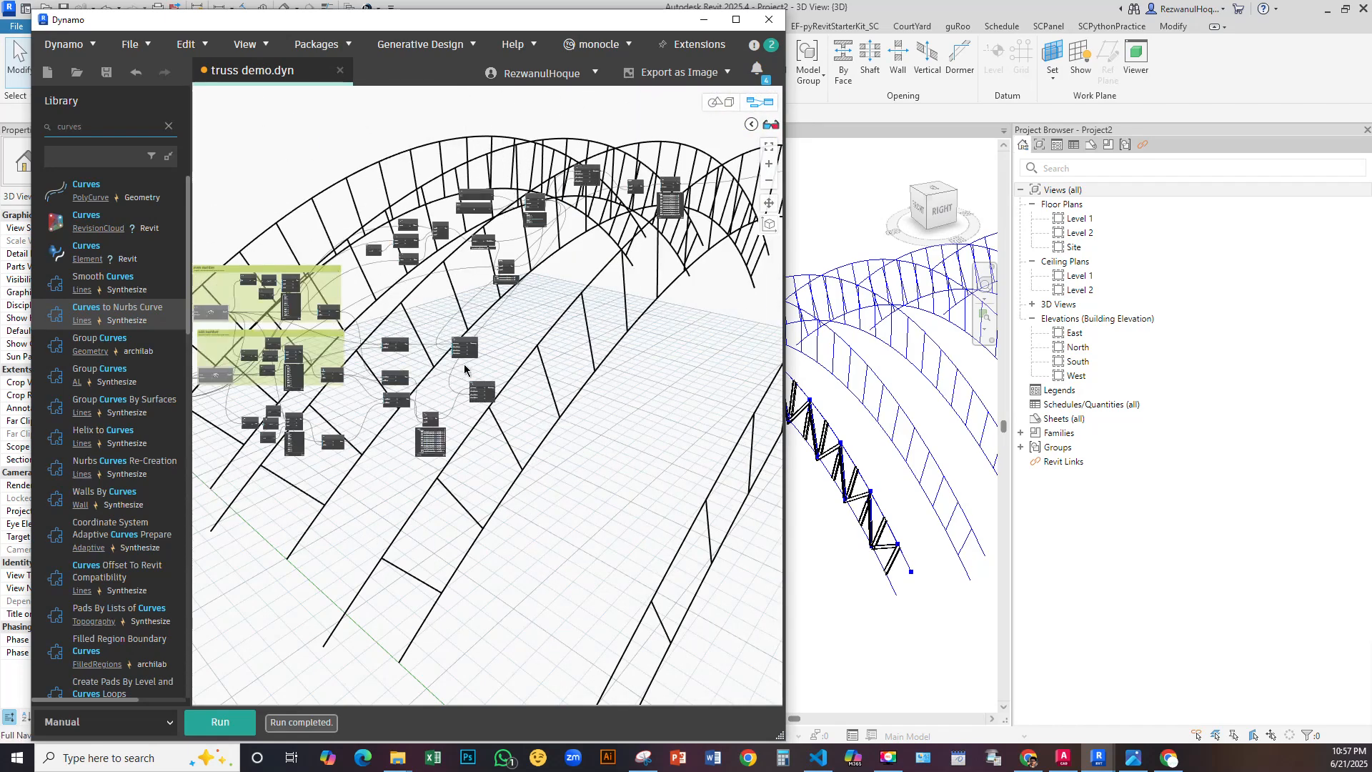
scroll(465, 370, "up", 5)
mouse_move(483, 498)
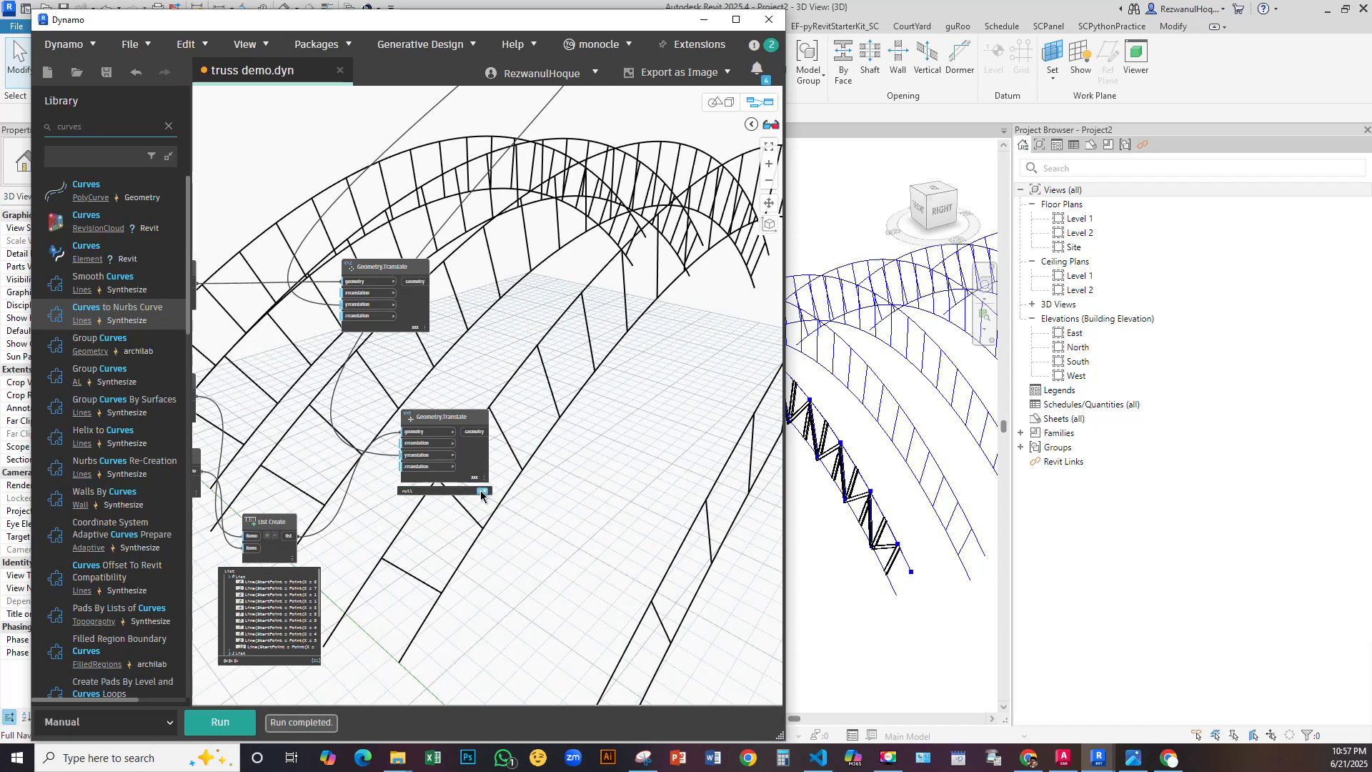
left_click(220, 722)
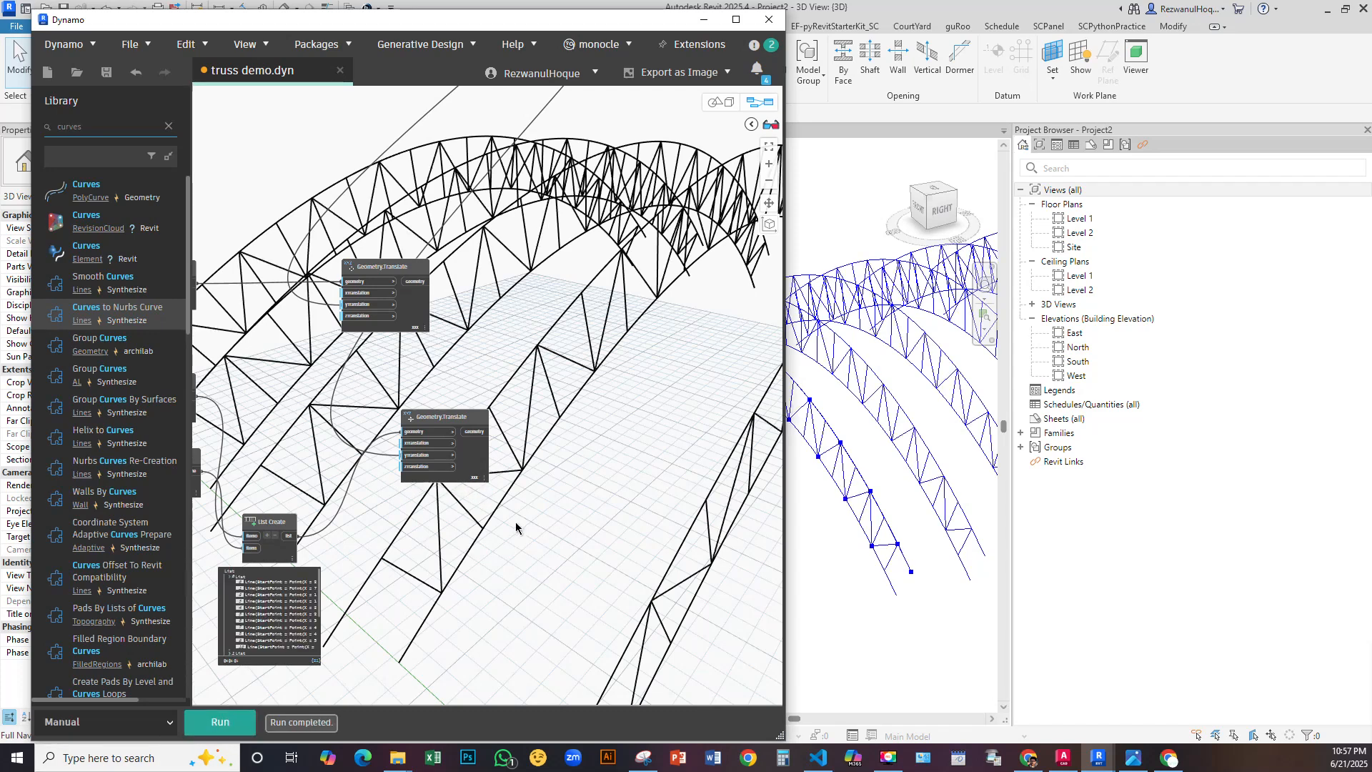
Examine the output list of the copied Geometry.Translate node and its position in the graph
middle_click_drag(564, 372, 504, 288)
scroll(513, 370, "up", 2)
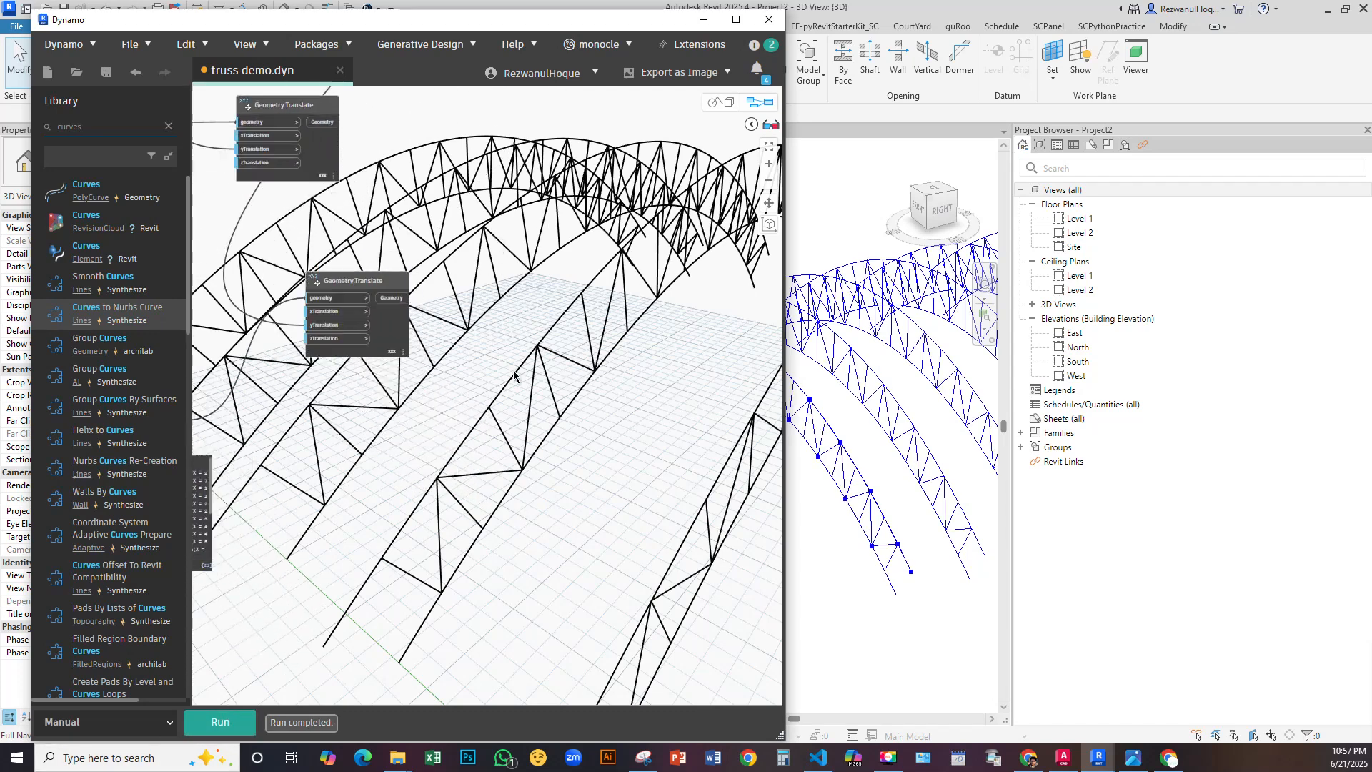
scroll(513, 370, "up", 3)
middle_click_drag(458, 369, 640, 346)
scroll(628, 332, "down", 5)
scroll(603, 309, "up", 4)
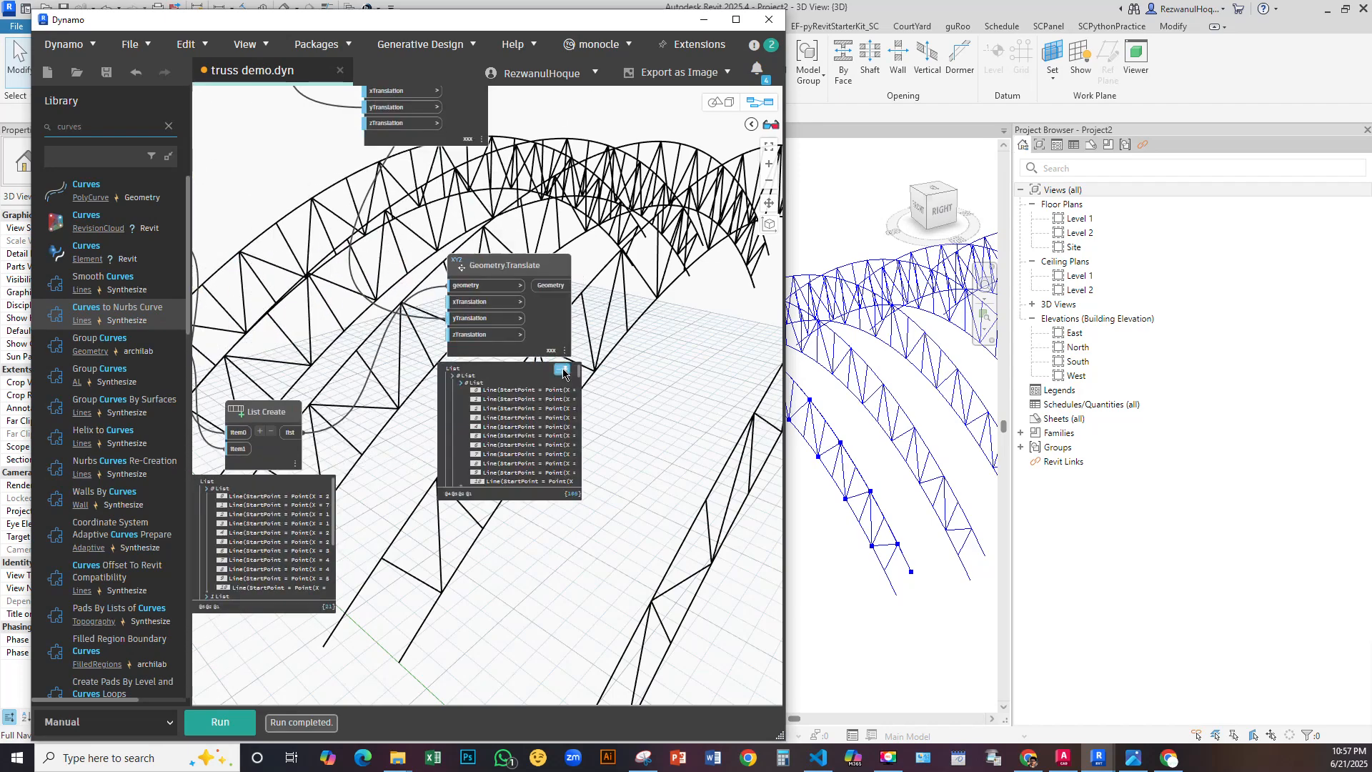
scroll(558, 371, "down", 5)
scroll(498, 433, "up", 2)
middle_click_drag(573, 311, 495, 400)
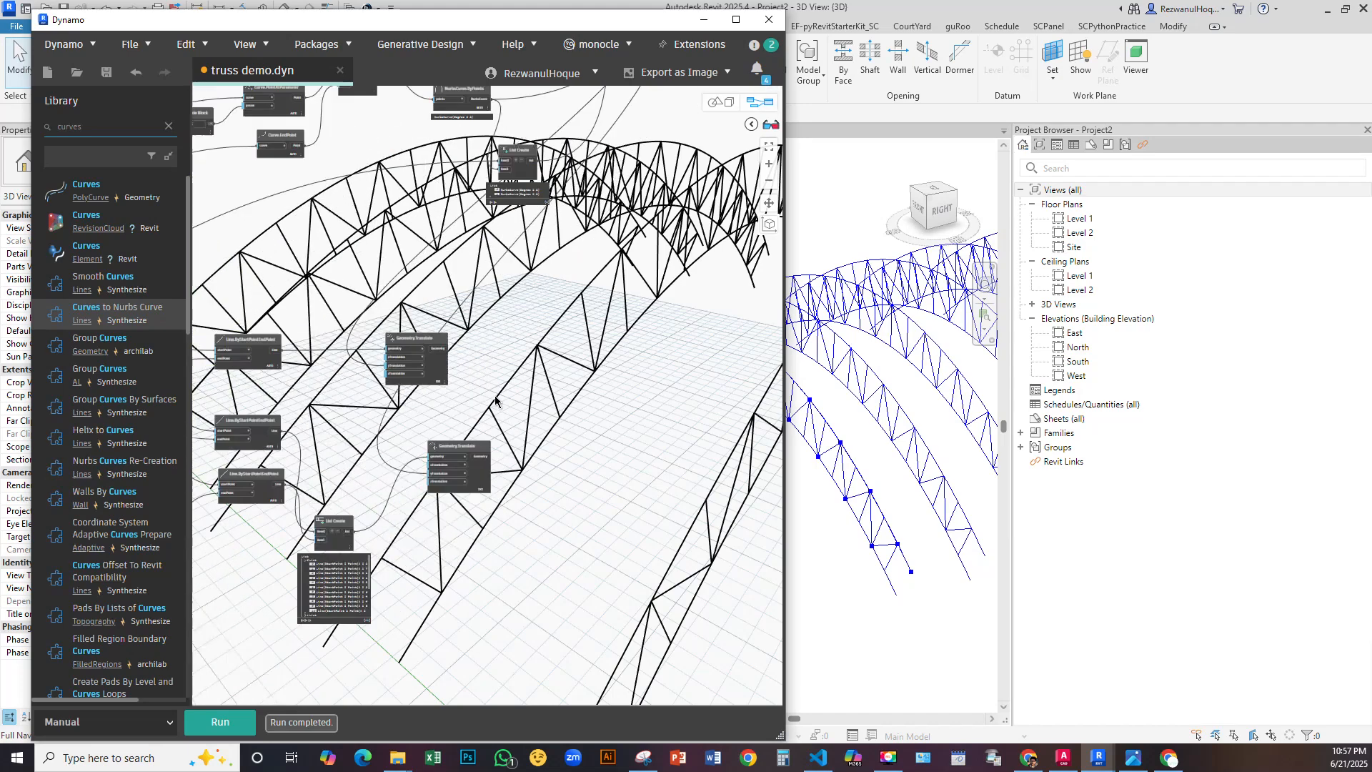
Select each Geometry.Translate node in turn to check which truss members it highlights in the 3D preview
scroll(494, 401, "down", 3)
left_click(483, 390)
scroll(488, 403, "up", 2)
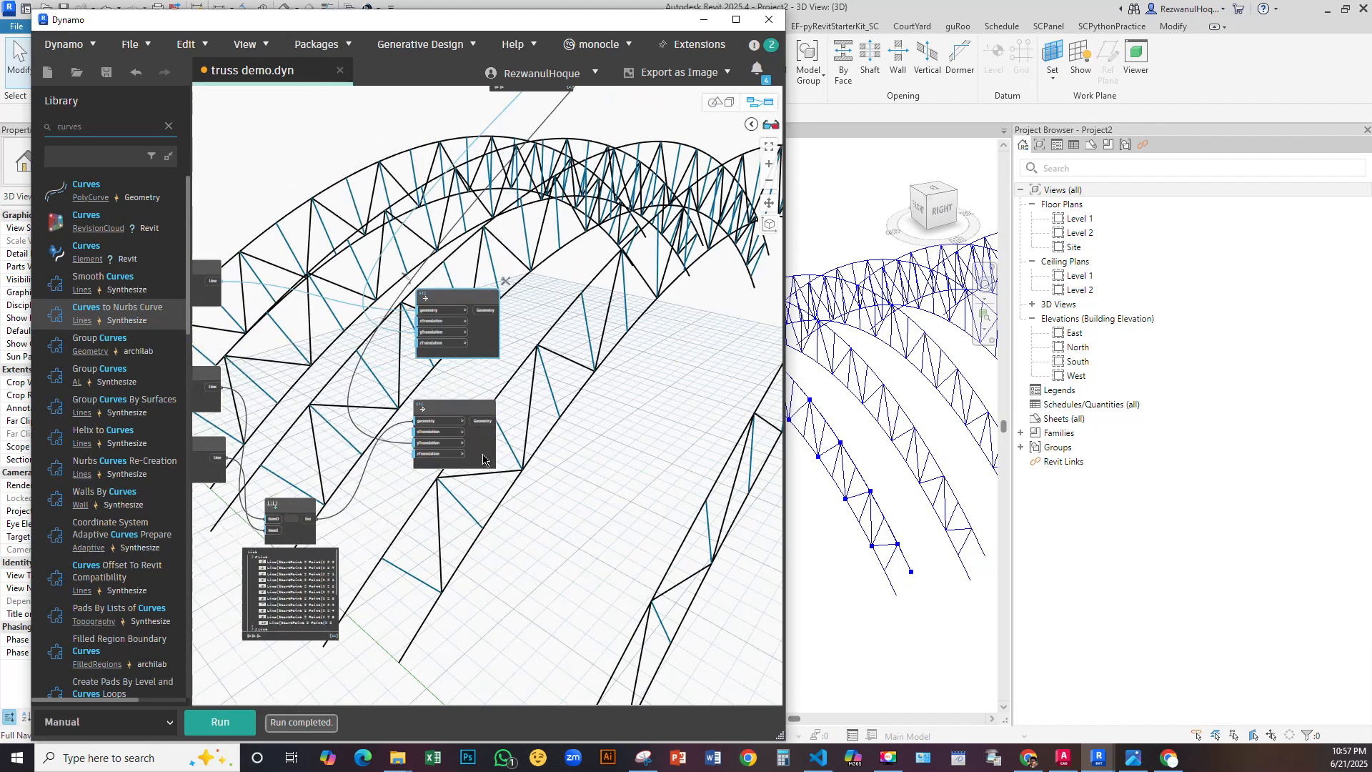
scroll(533, 449, "up", 2)
scroll(532, 449, "down", 3)
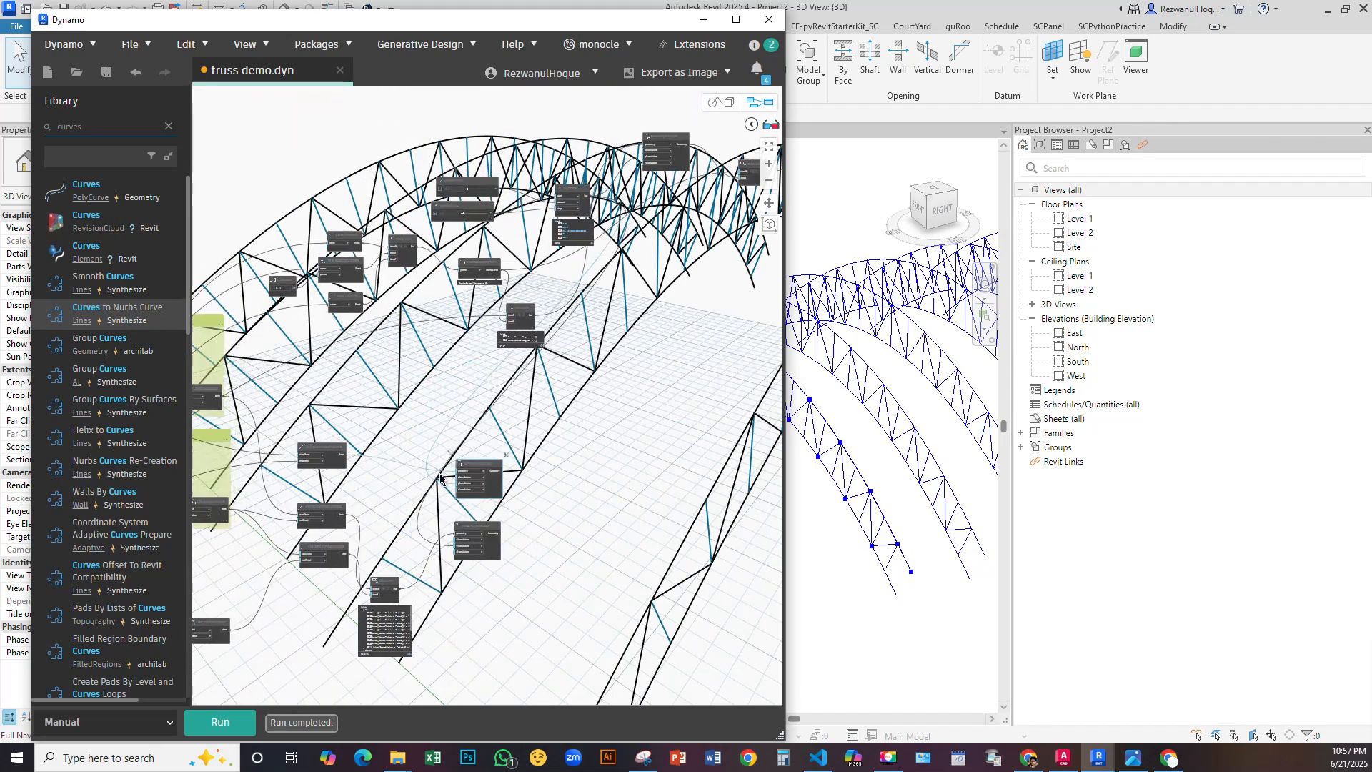
scroll(593, 266, "up", 3)
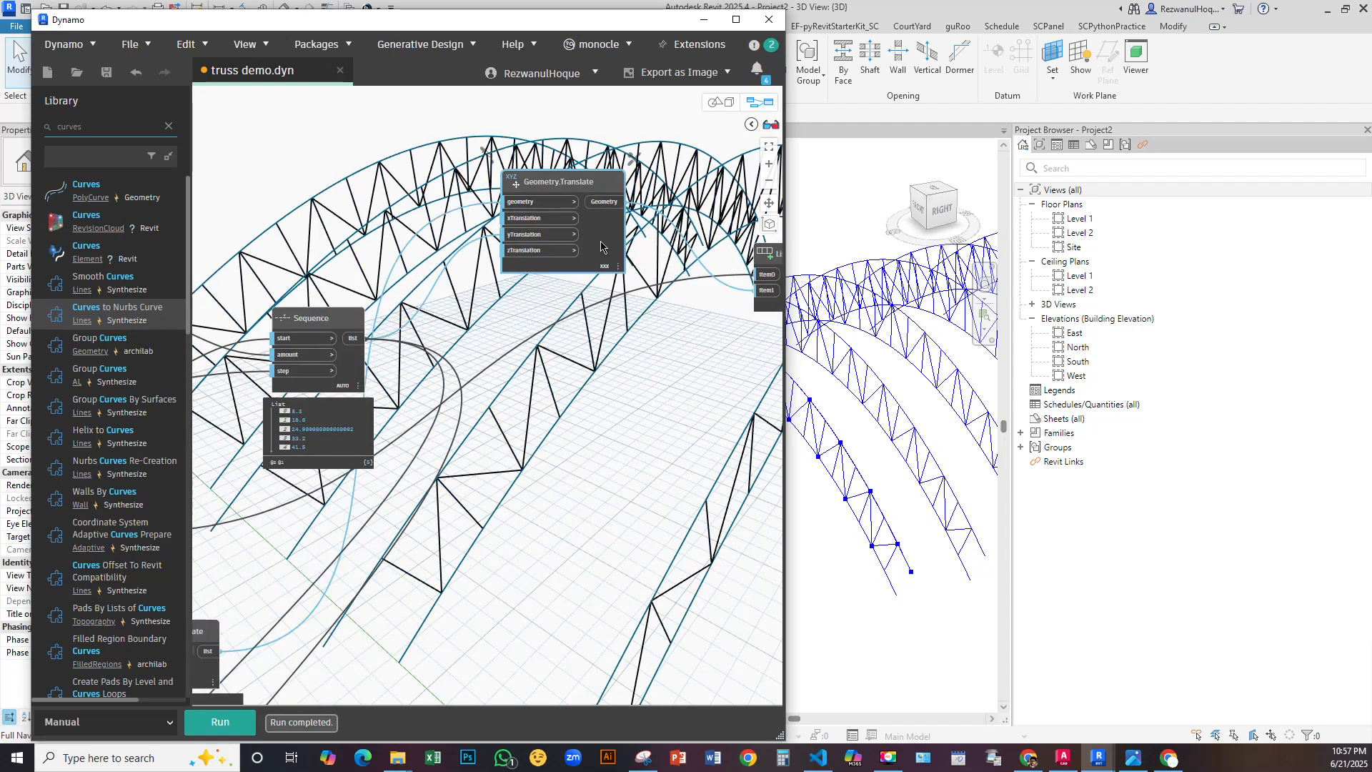
scroll(602, 248, "down", 5)
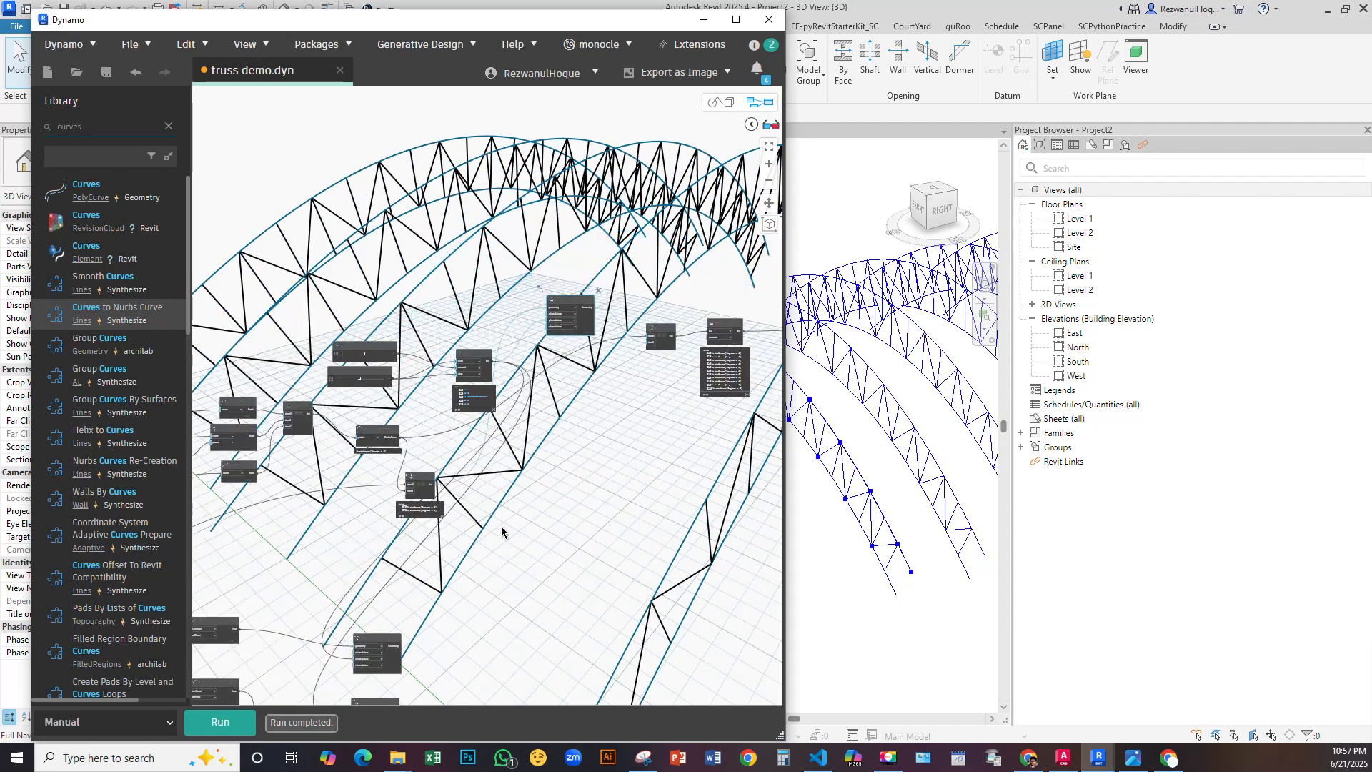
scroll(506, 278, "up", 2)
scroll(505, 278, "up", 3)
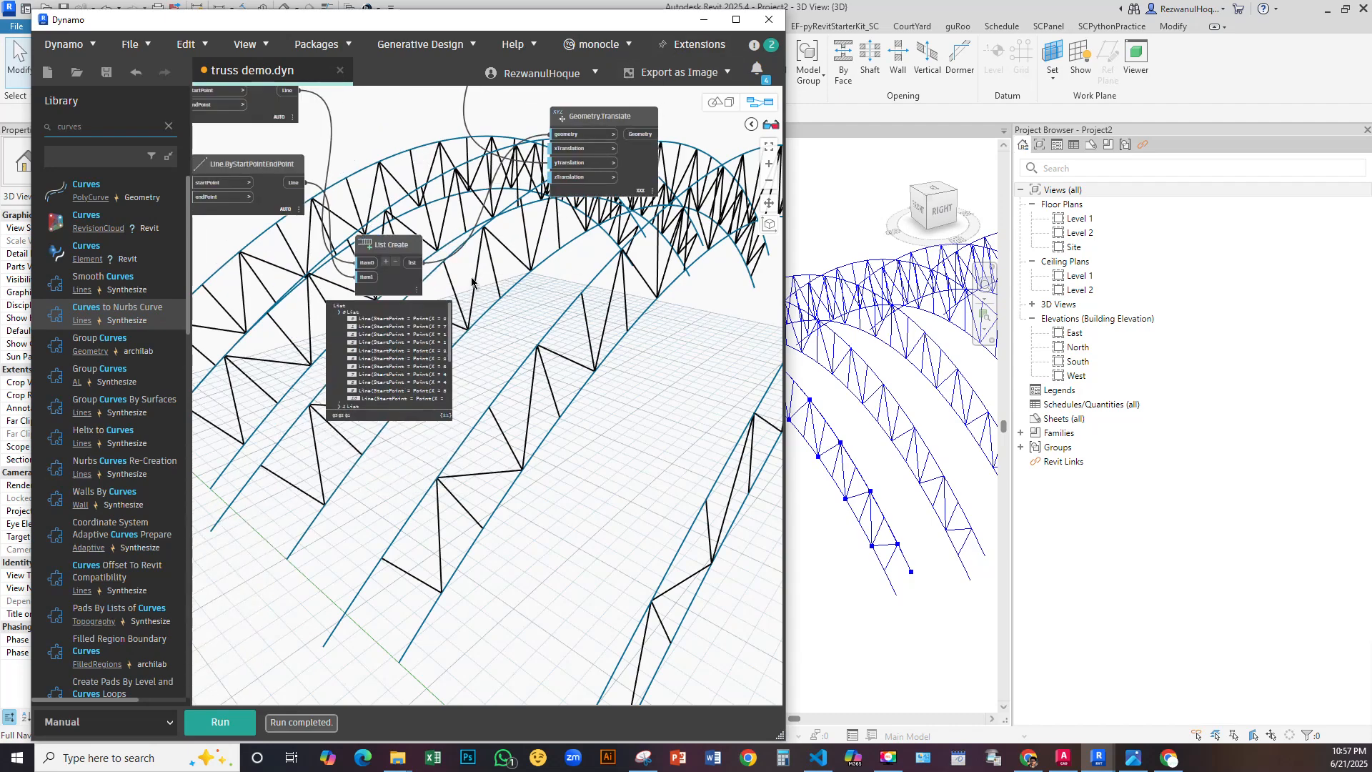
scroll(615, 276, "down", 3)
scroll(526, 268, "up", 6)
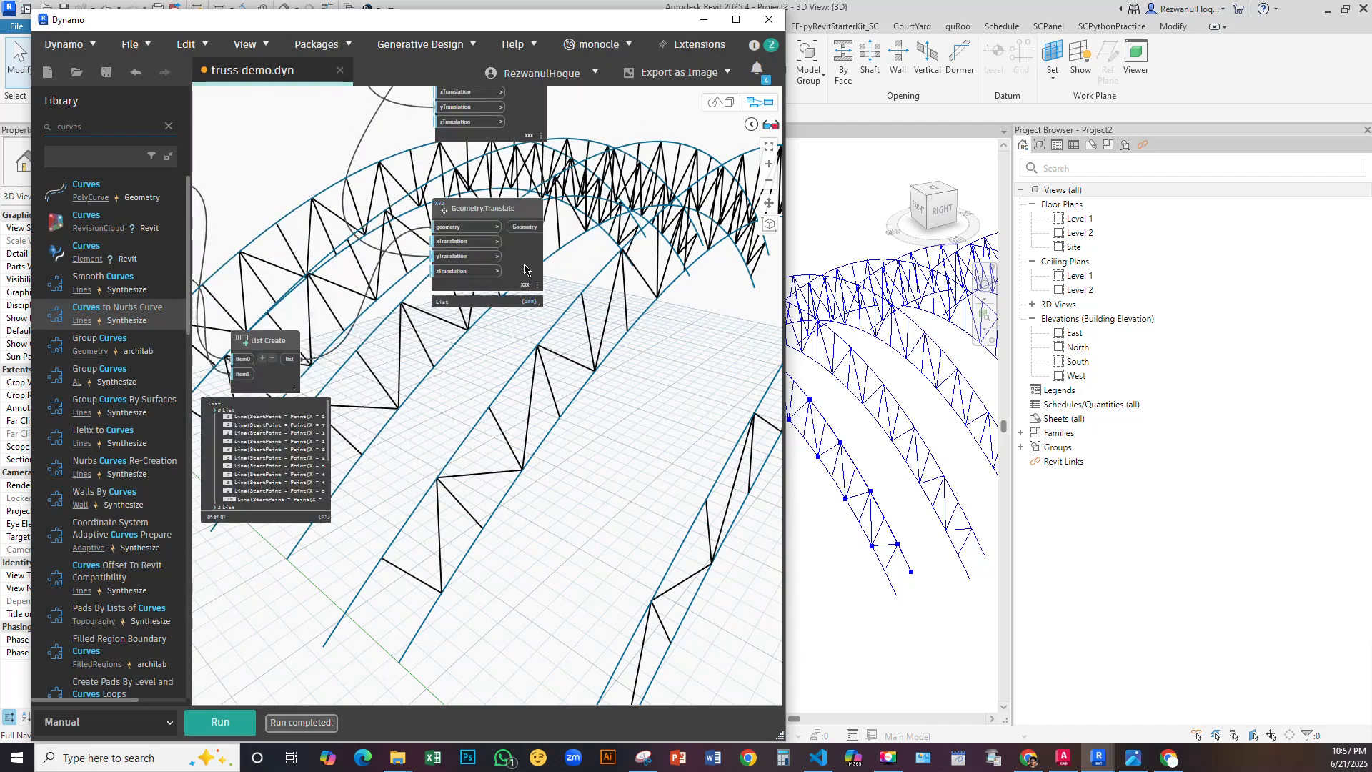
left_click(536, 273)
middle_click_drag(578, 265, 555, 422)
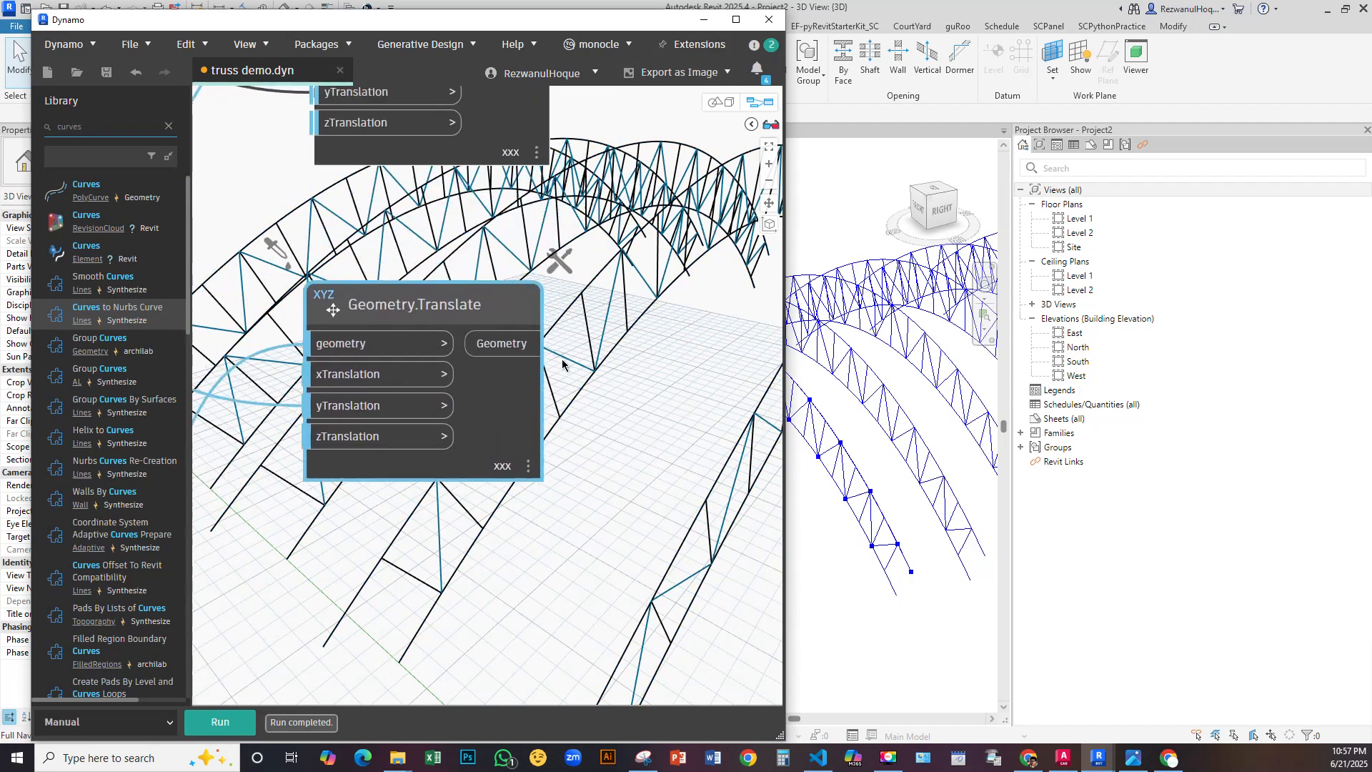
Add a List.Flatten node, duplicate it, and place one beside each of the two web-member Geometry.Translate nodes
scroll(562, 361, "down", 3)
middle_click_drag(602, 366, 537, 422)
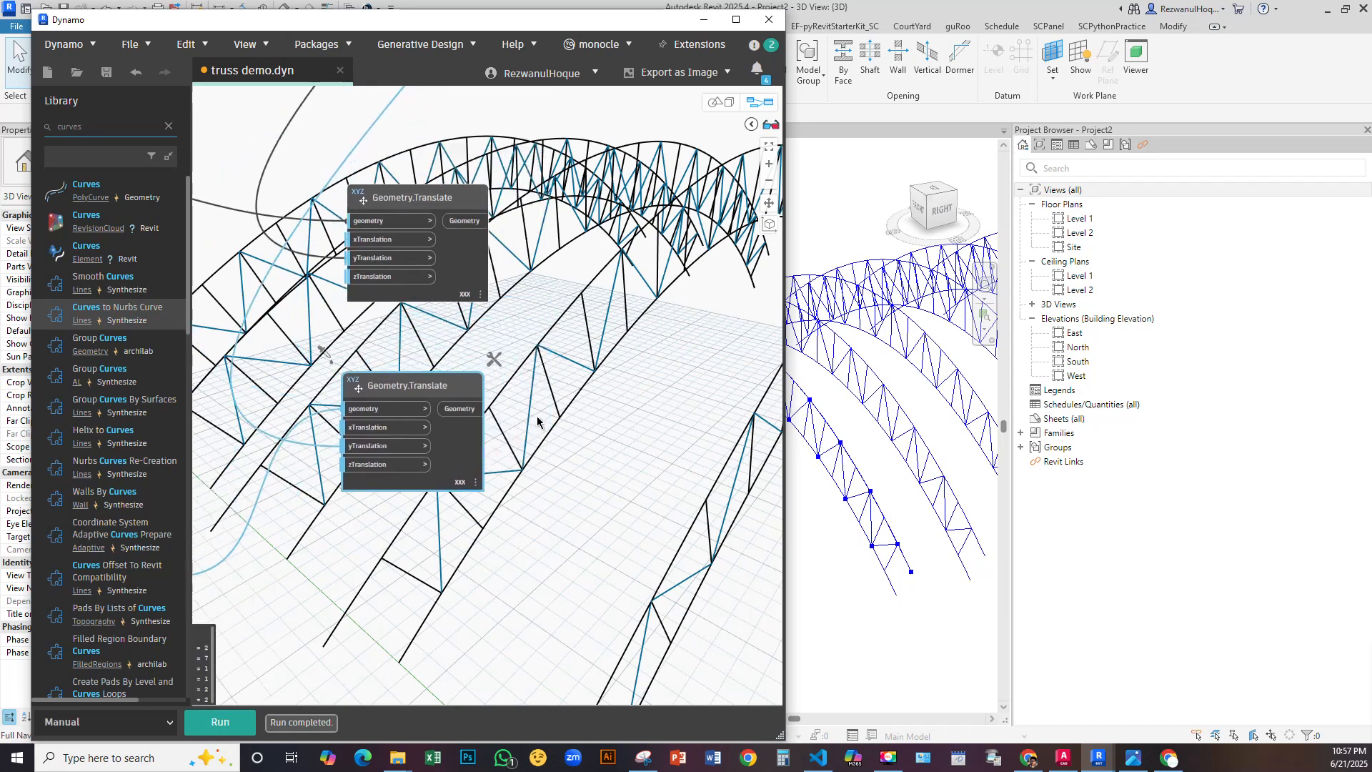
right_click(589, 333)
type("flatten")
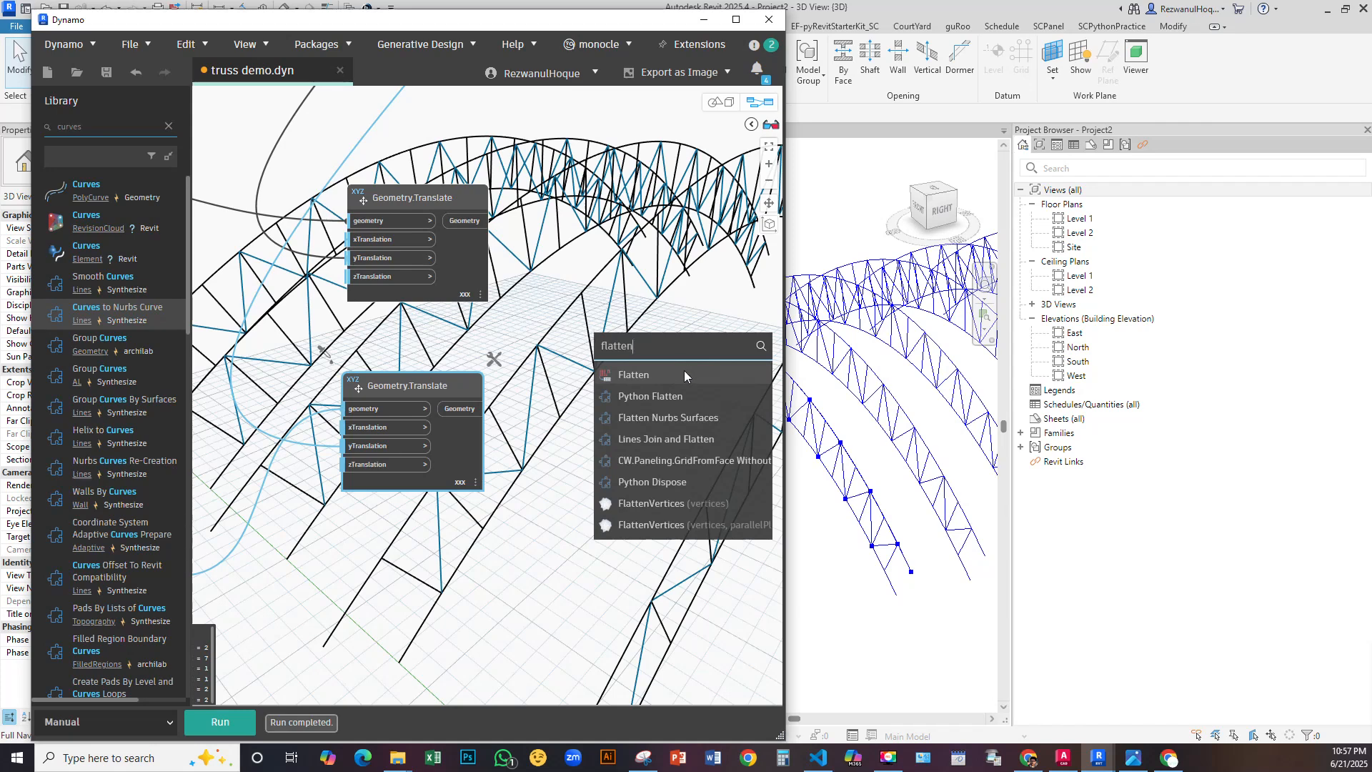
left_click(640, 377)
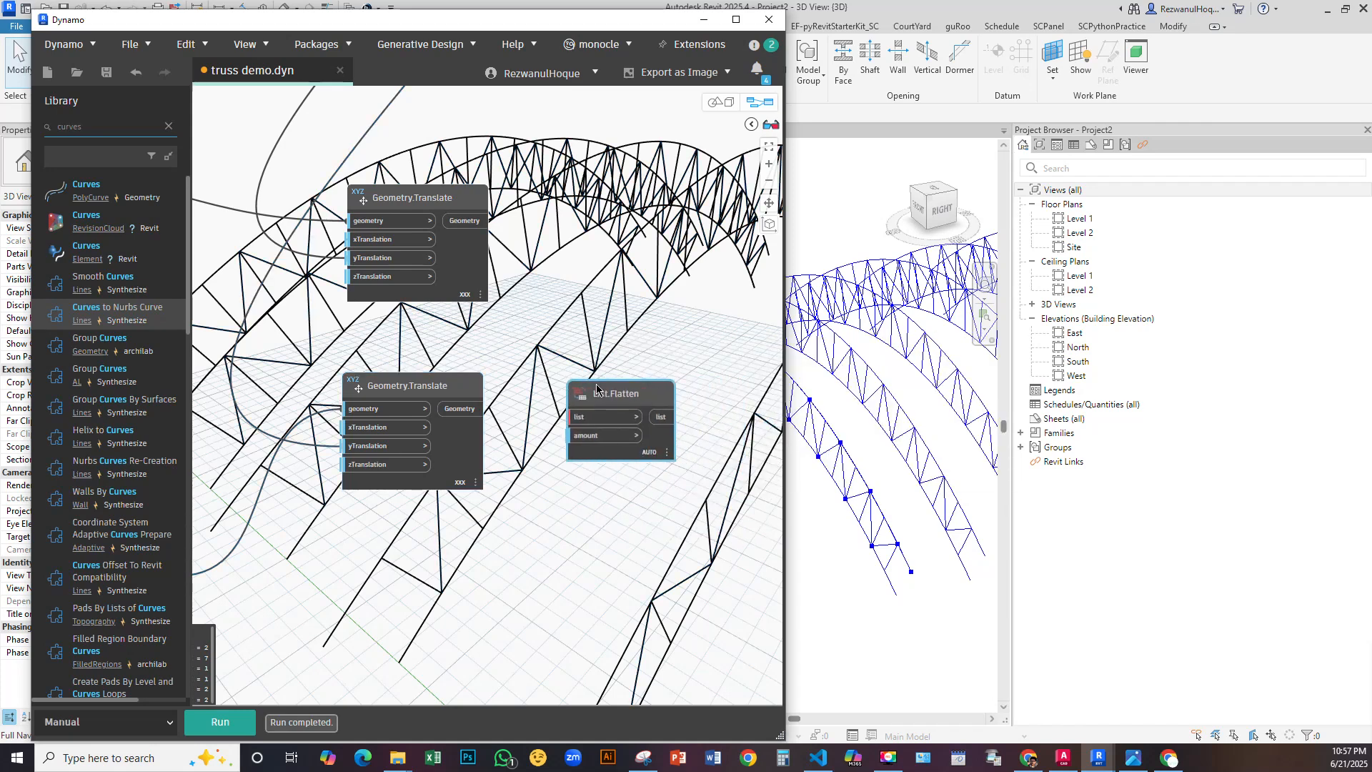
key("ctrl+c")
key("ctrl+v")
left_click_drag(588, 417, 683, 203)
Feed the geometry output of each web-member Geometry.Translate into the list input of its neighbouring List.Flatten
left_click(484, 221)
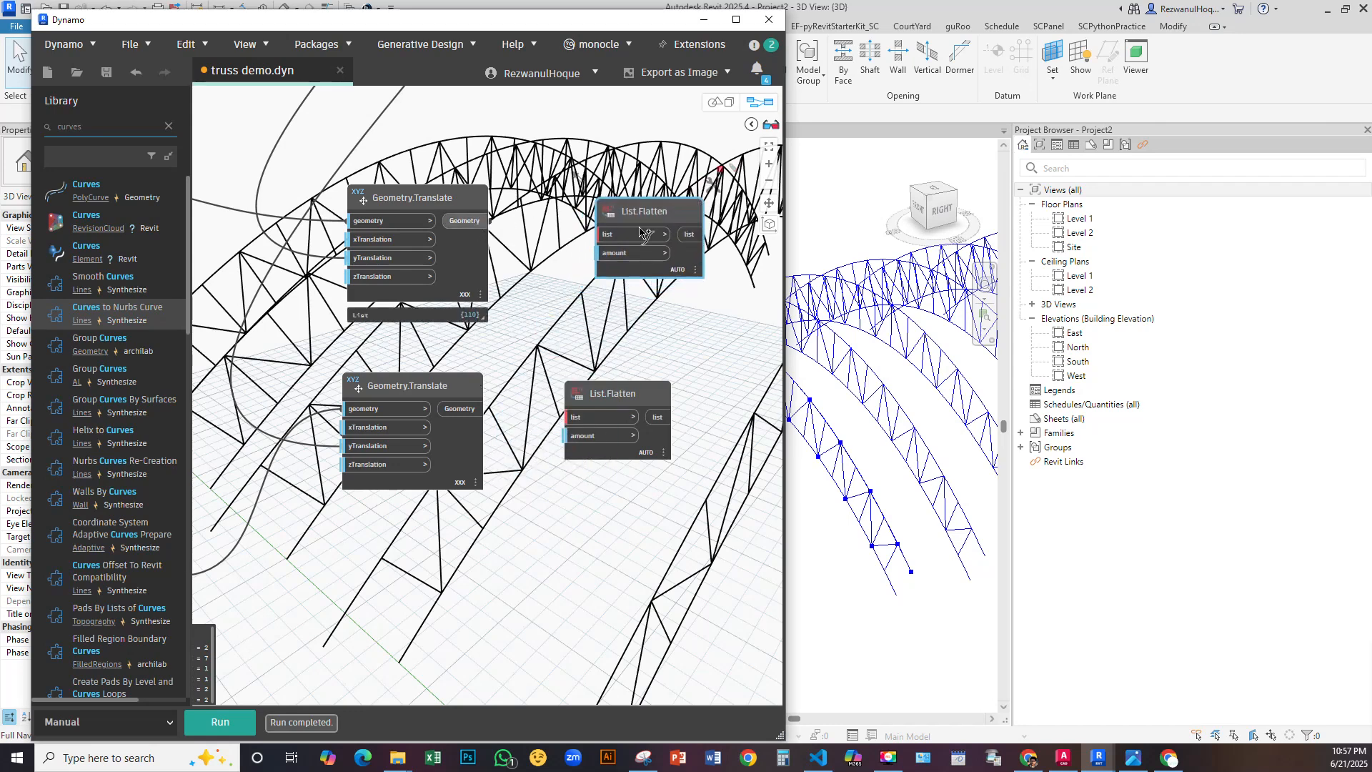
left_click(600, 234)
left_click(572, 421)
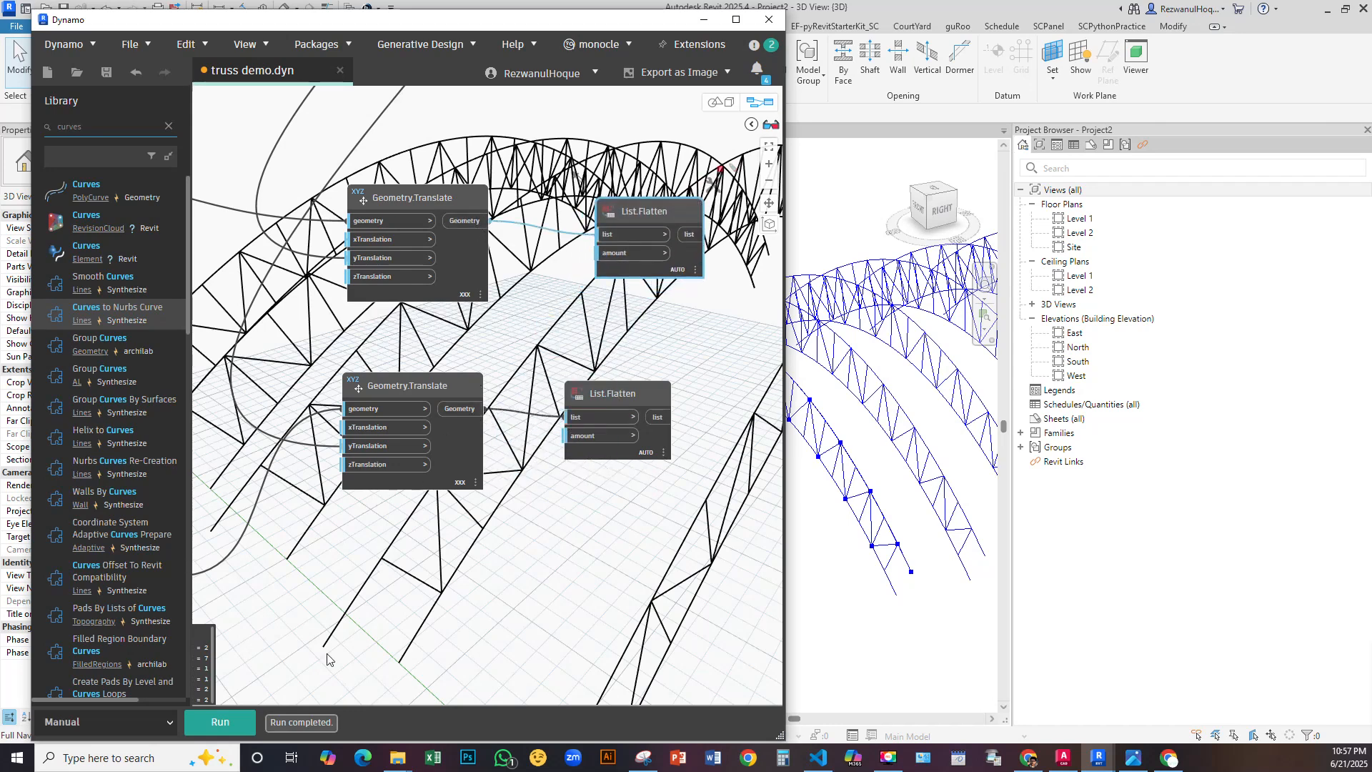
Connect the upper List.Flatten output to the curve input of the BeamByCurve node using framing Type 2
scroll(208, 629, "down", 3)
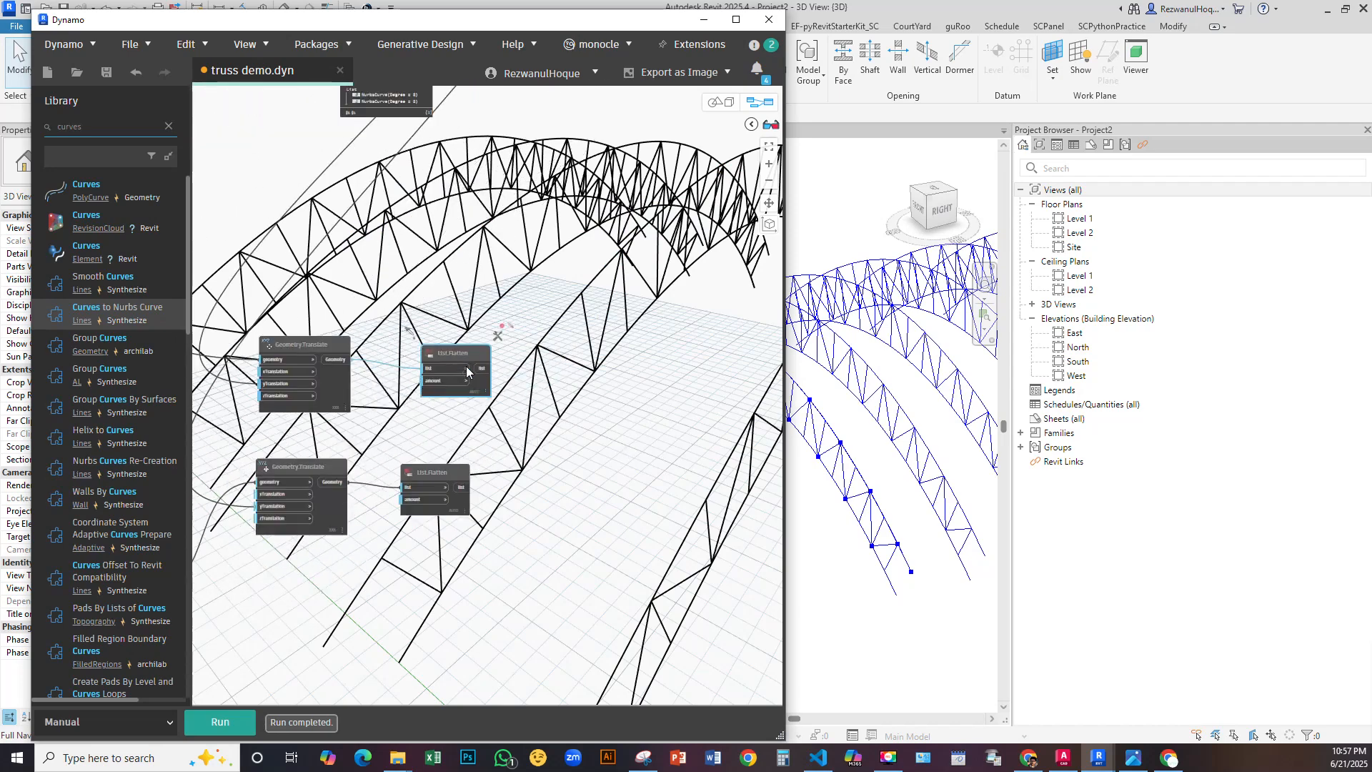
left_click(484, 368)
scroll(207, 429, "down", 4)
scroll(481, 368, "up", 2)
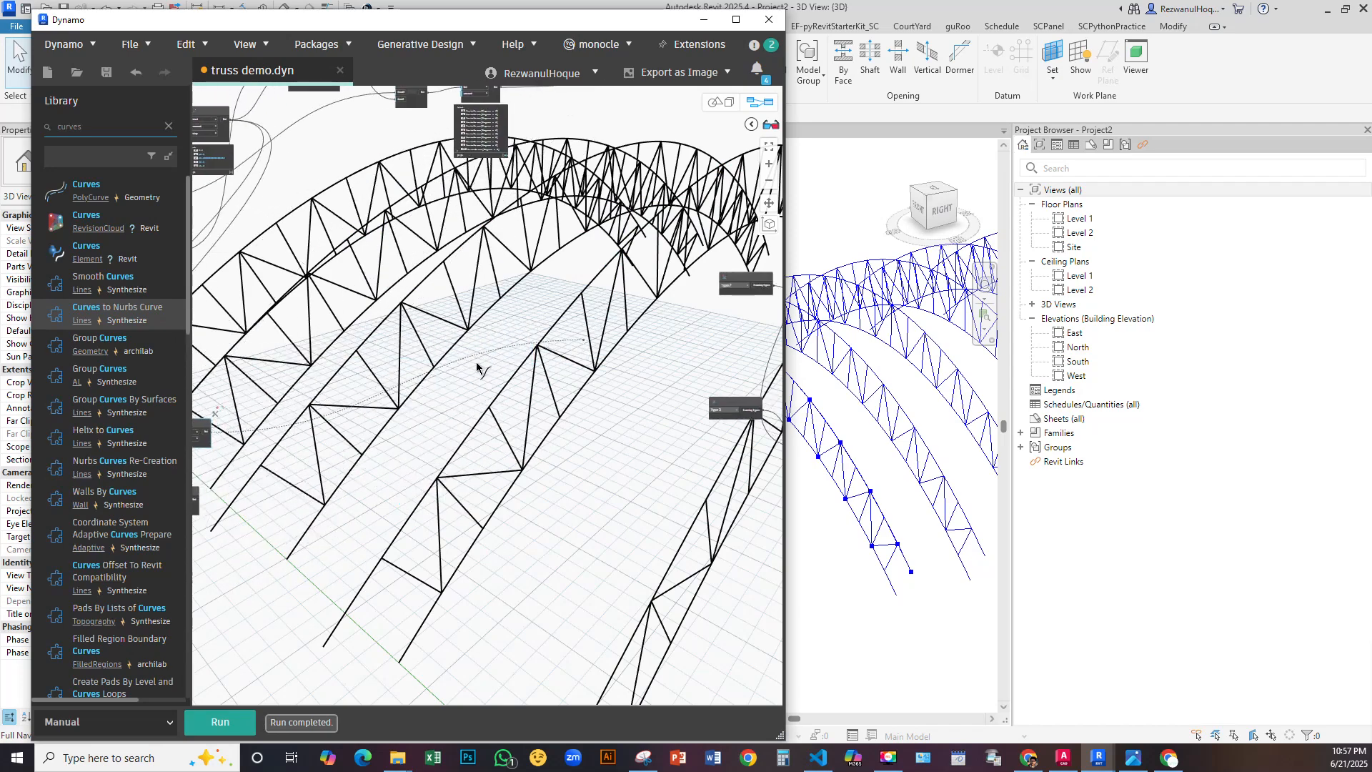
scroll(481, 368, "down", 3)
scroll(574, 367, "up", 3)
scroll(574, 367, "up", 3)
left_click(539, 342)
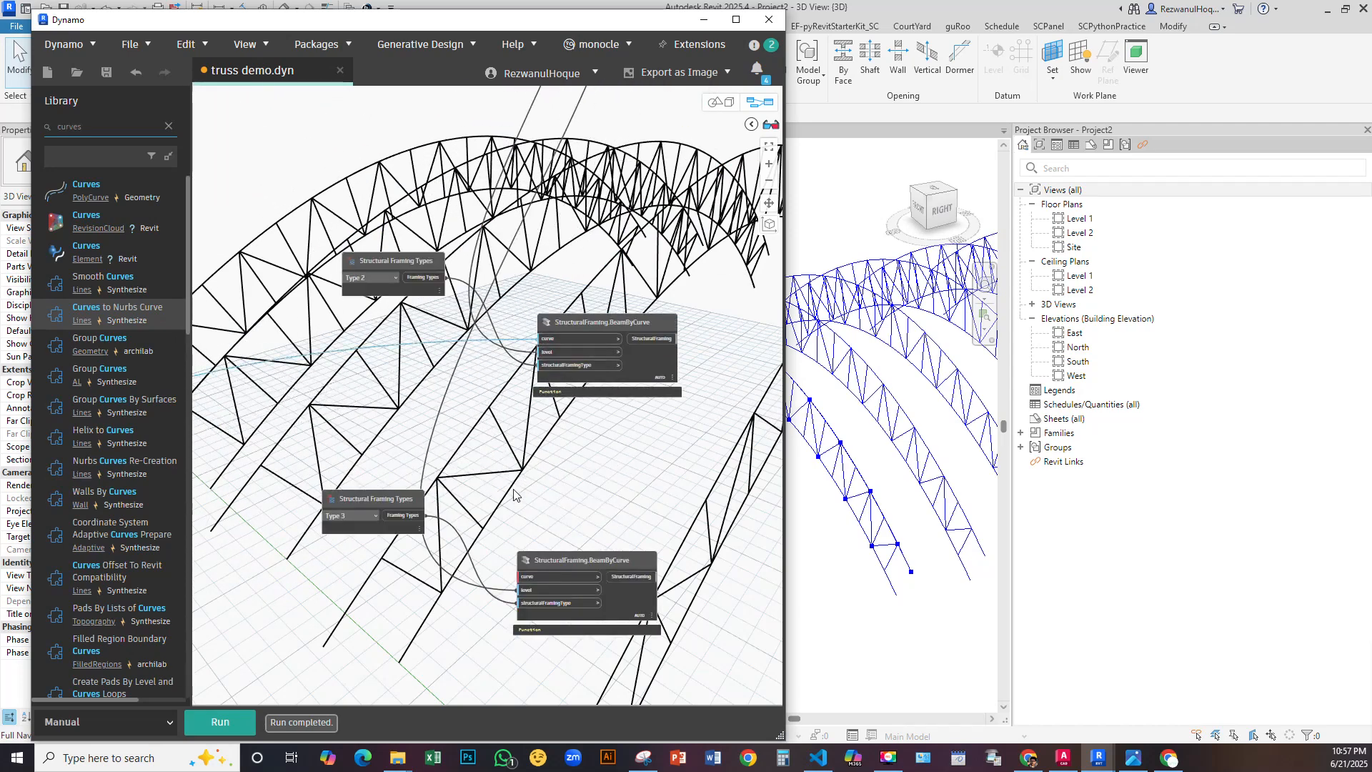
Connect the lower List.Flatten output to the curve input of the BeamByCurve node using framing Type 3
middle_click_drag(516, 494, 692, 277)
scroll(718, 355, "up", 4)
left_click(696, 366)
scroll(586, 315, "down", 5)
middle_click_drag(447, 395, 779, 329)
scroll(596, 289, "up", 5)
left_click(522, 328)
scroll(522, 328, "down", 5)
scroll(675, 453, "up", 2)
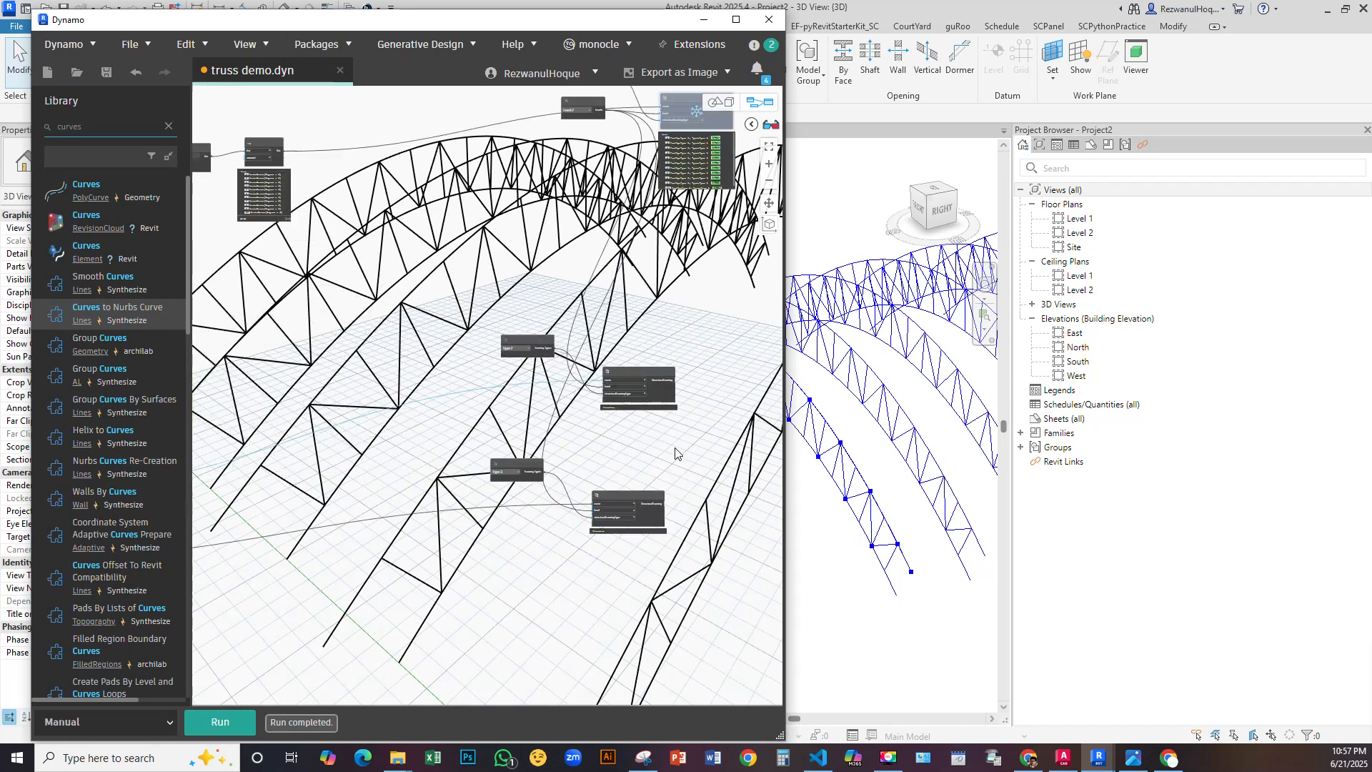
Run the graph to generate the arrayed web members as structural framing and examine them in the Revit 3D view
middle_click_drag(625, 474, 544, 435)
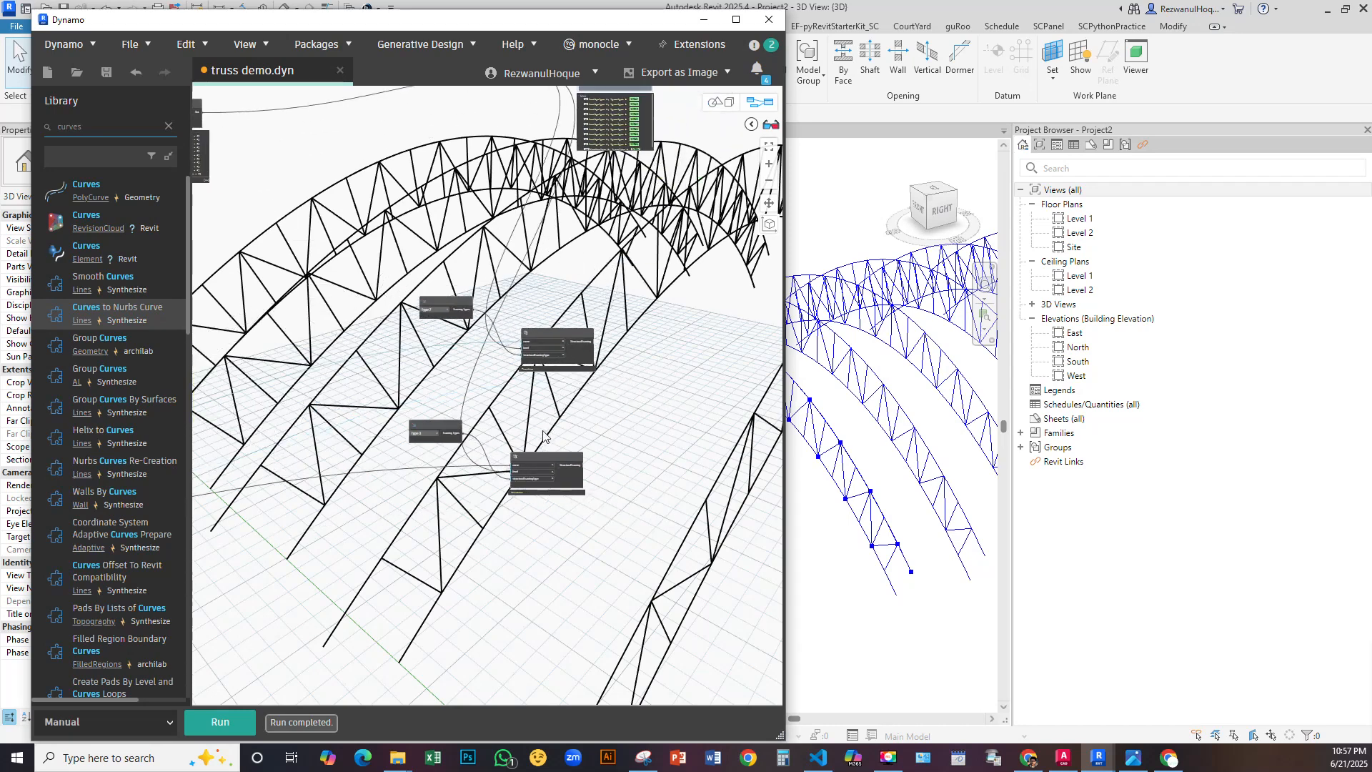
left_click(220, 723)
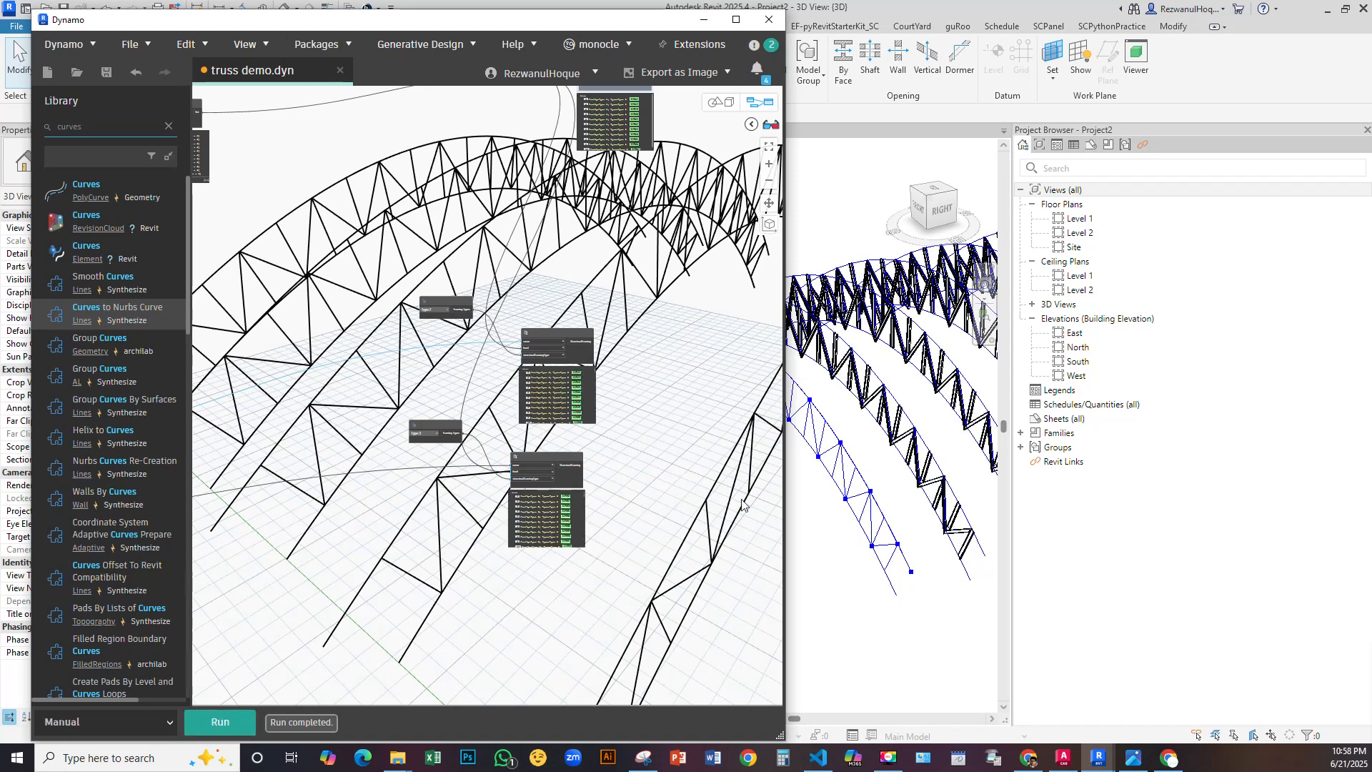
scroll(848, 454, "down", 3)
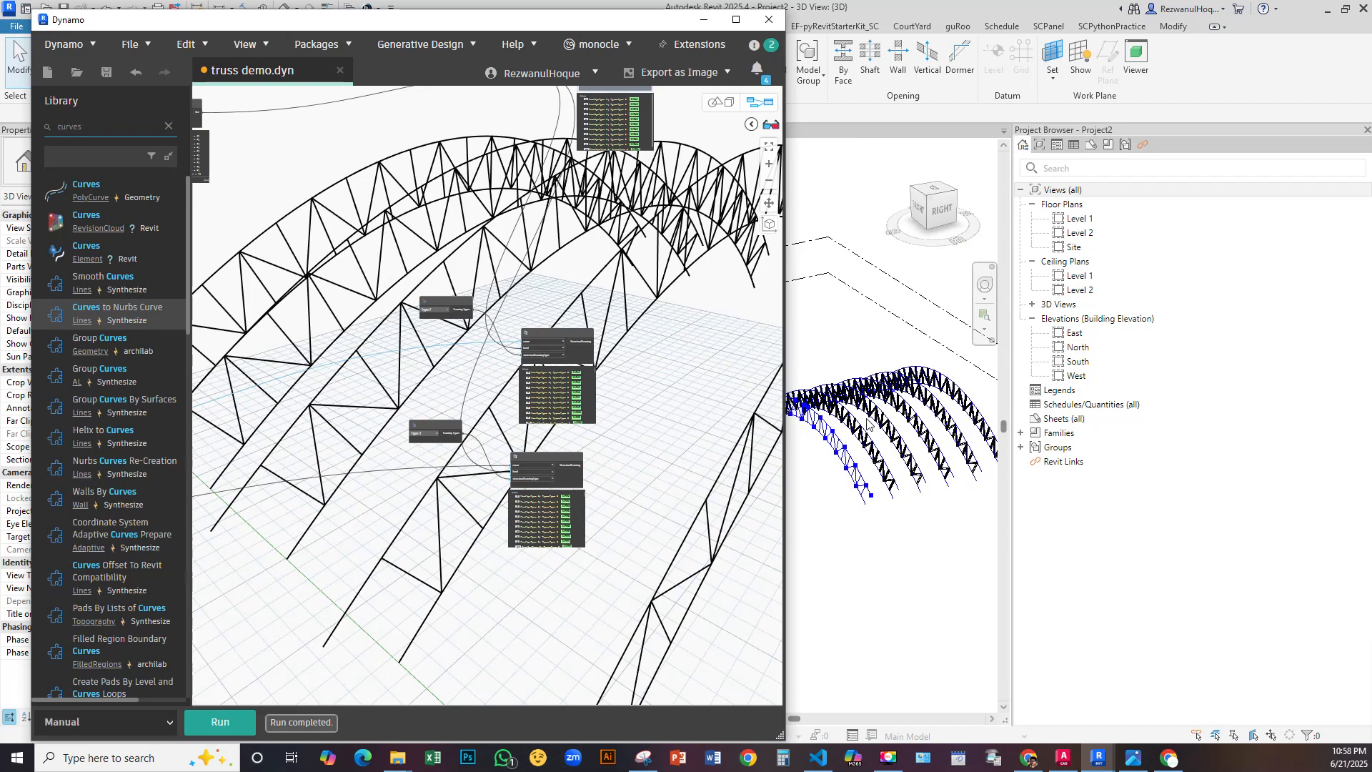
scroll(868, 423, "up", 6)
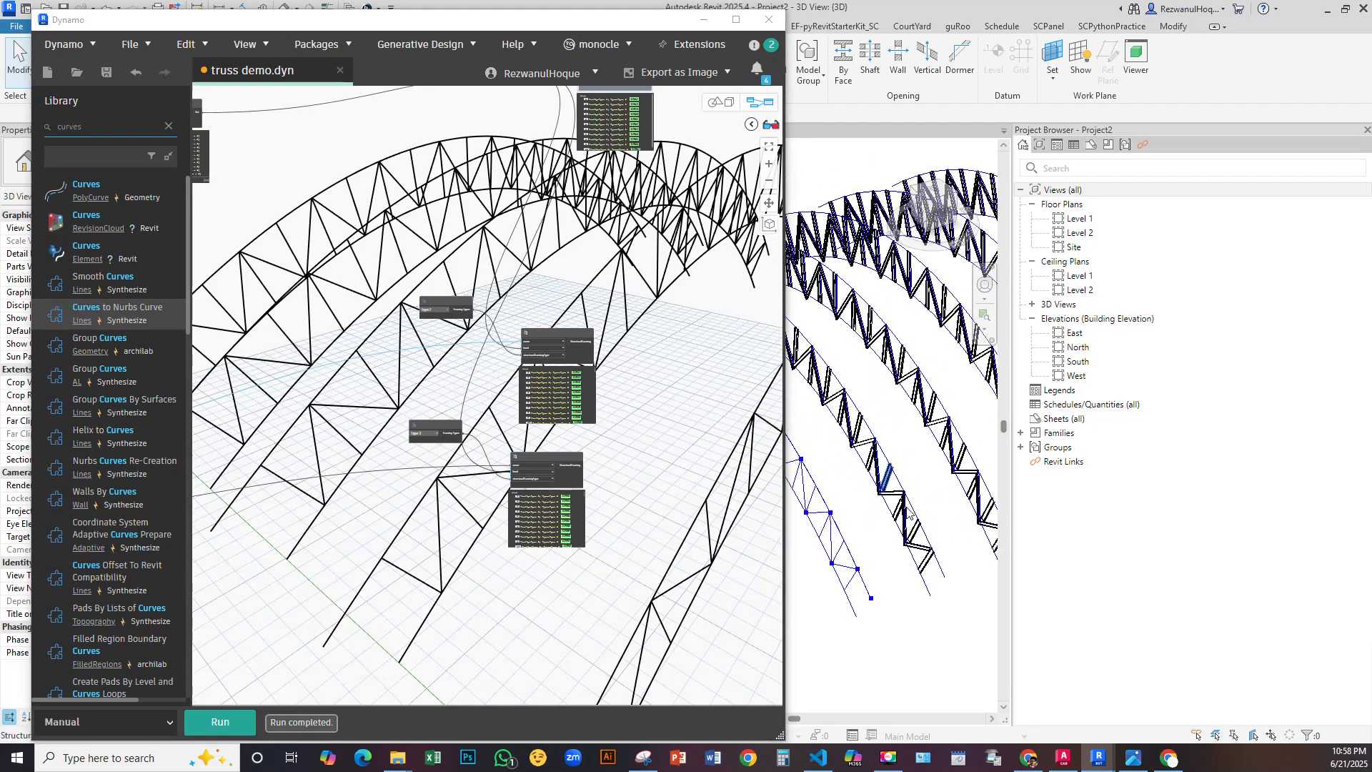
middle_click_drag(914, 561, 919, 493, "shift")
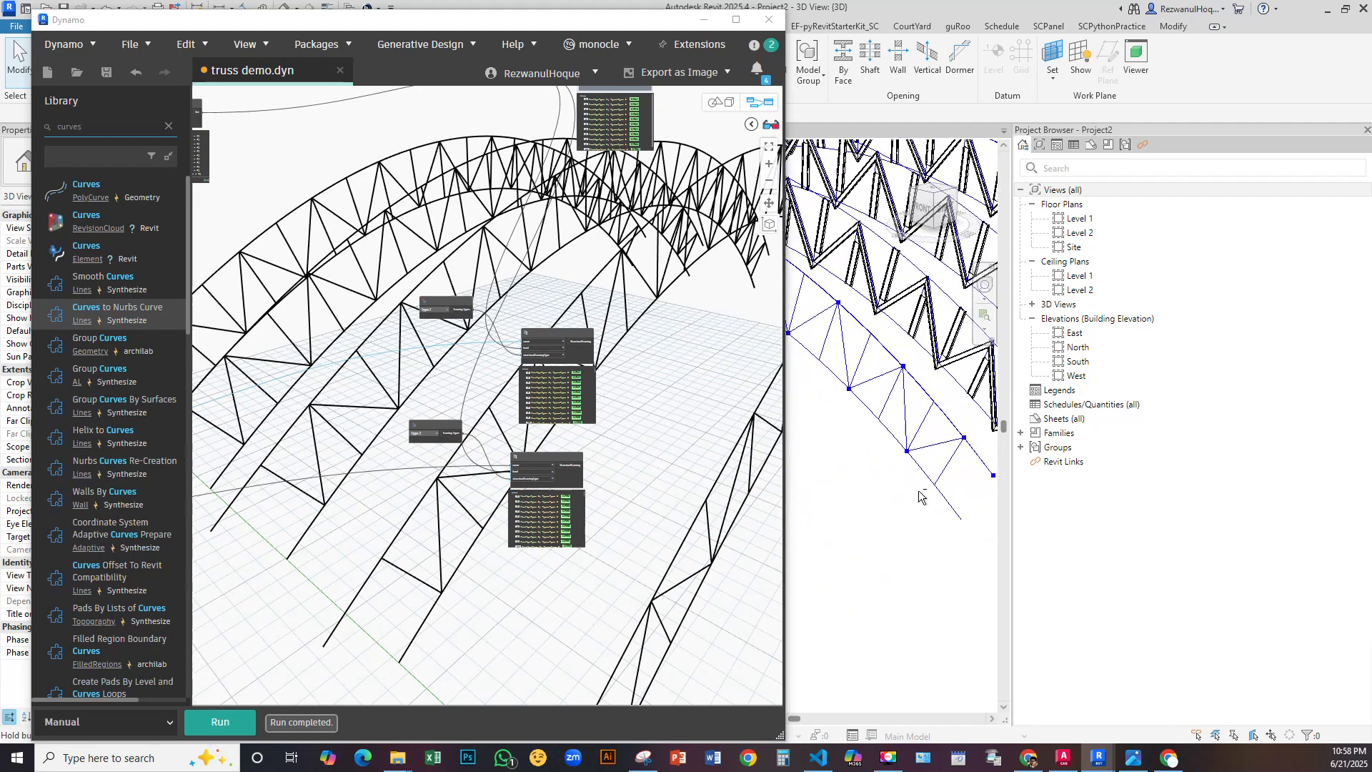
Examine the web-member Geometry.Translate and List.Flatten branches in the enlarged graph
left_click(736, 19)
middle_click_drag(320, 277, 782, 299)
scroll(593, 301, "down", 5)
scroll(464, 373, "up", 6)
middle_click_drag(575, 326, 697, 312)
scroll(581, 382, "up", 5)
left_click(228, 243)
middle_click_drag(818, 212, 591, 289)
right_click(653, 290)
left_click(616, 254)
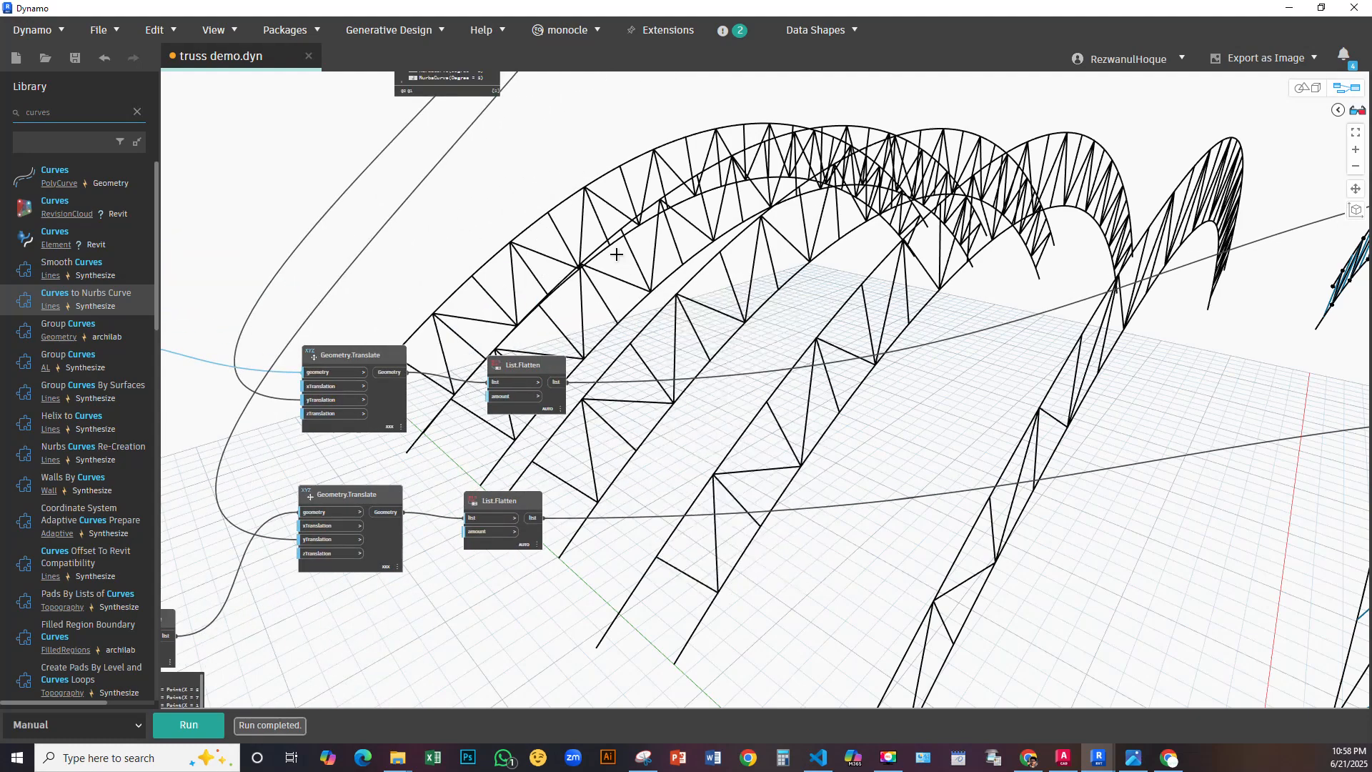
scroll(658, 314, "down", 3)
middle_click_drag(1106, 258, 1178, 423)
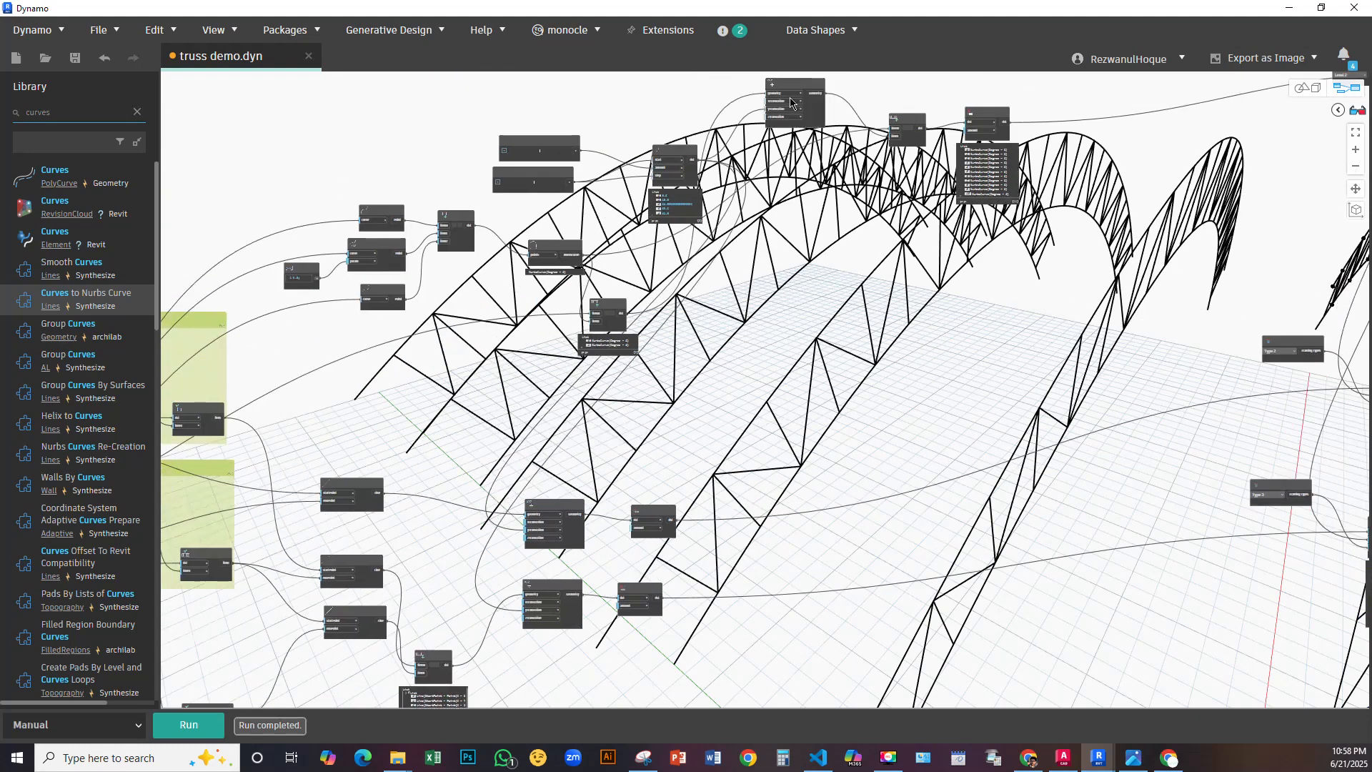
Duplicate the List Create node of the chord branch and place the copy near the upper web-member line node
scroll(961, 100, "up", 3)
left_click(870, 128)
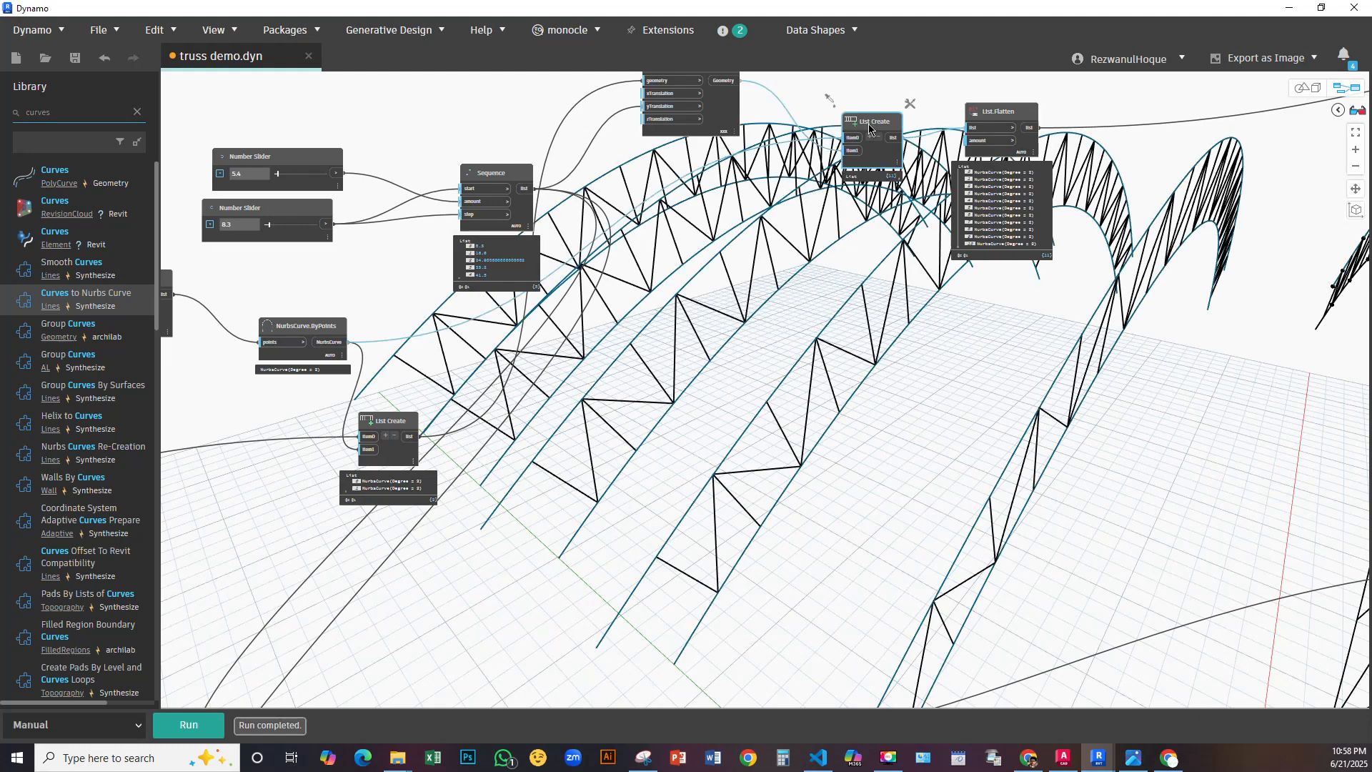
left_click(922, 154)
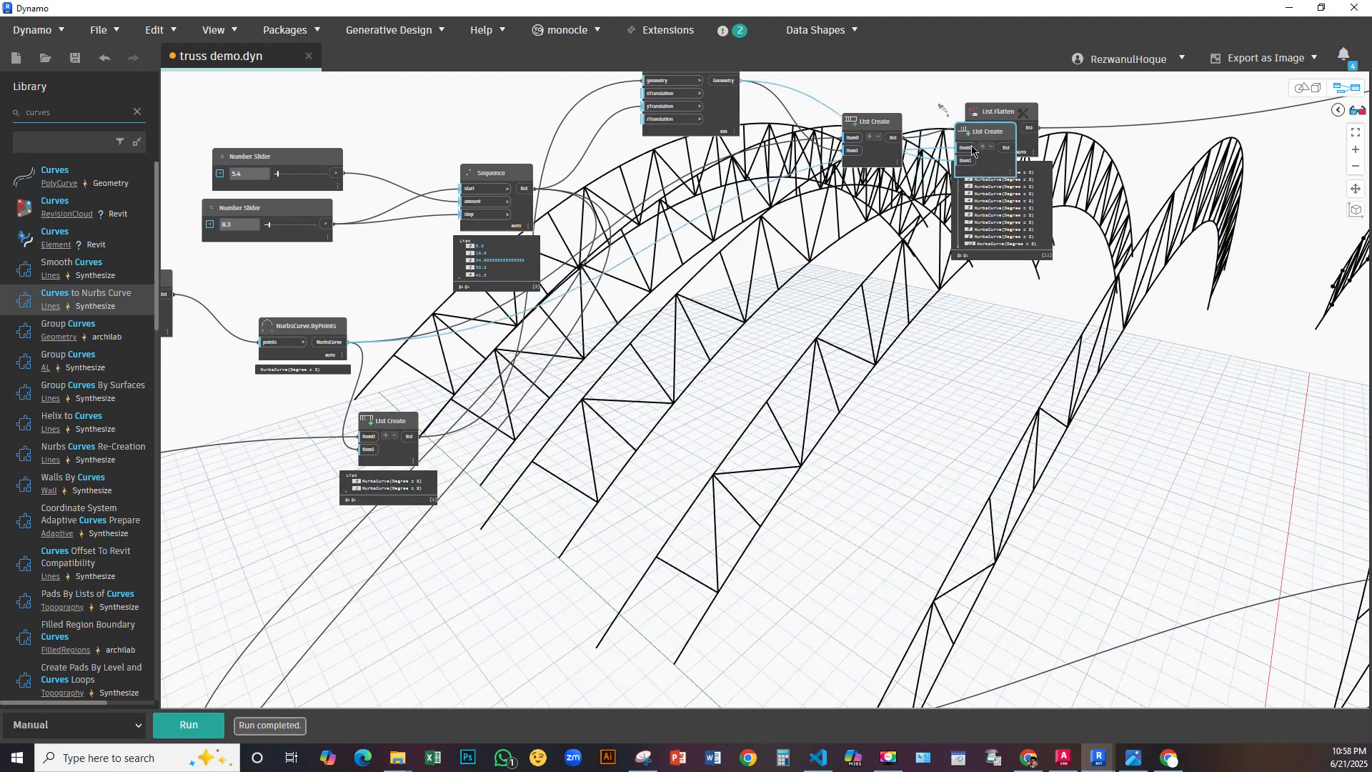
scroll(914, 270, "down", 5)
left_click_drag(954, 210, 415, 392)
scroll(599, 536, "up", 4)
scroll(377, 431, "up", 5)
Rewire the copied List Create so item0 takes the upper Line.ByStartPointEndPoint output and item1 is left disconnected
left_click(457, 337)
left_click(383, 333)
left_click(453, 365)
left_click(357, 390)
left_click(226, 456)
left_click(444, 340)
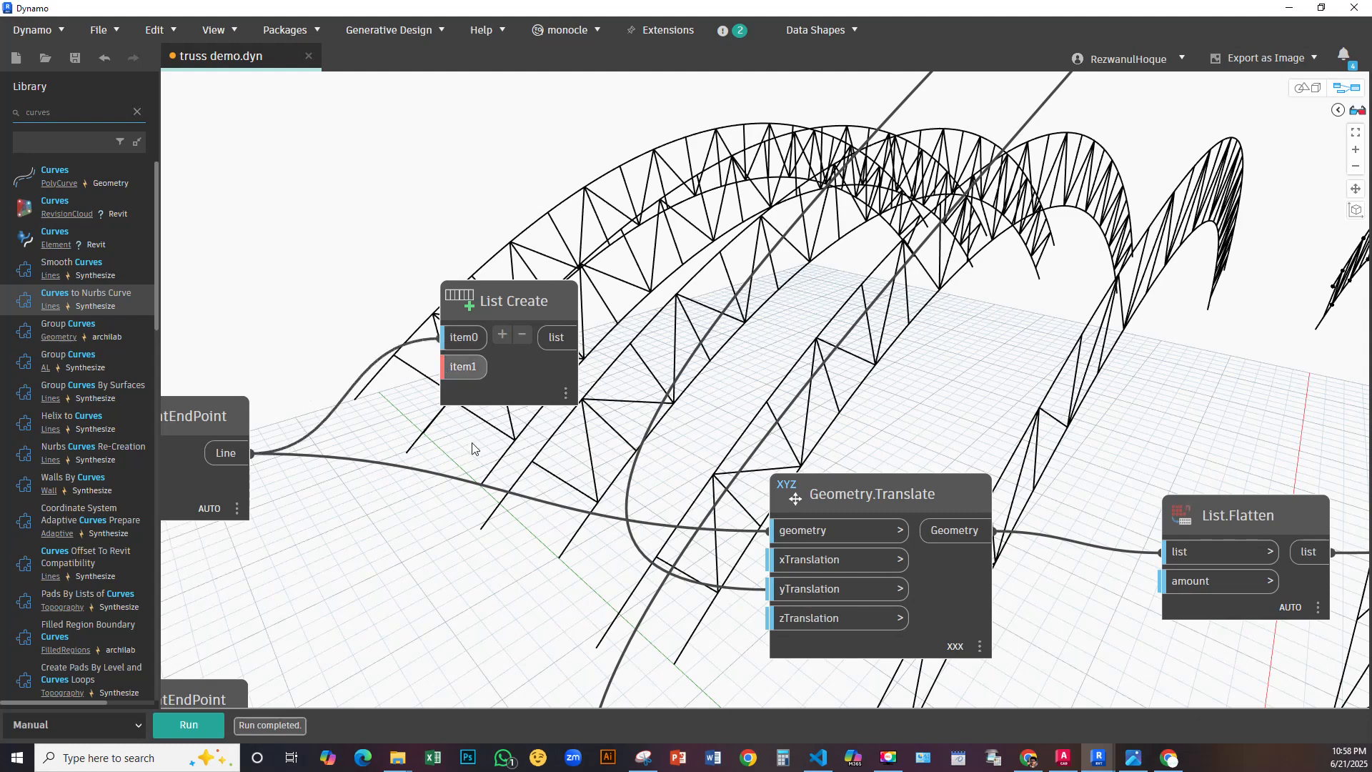
Move the List Create node above the upper web-member List.Flatten and connect the upper Geometry.Translate output to item1
scroll(538, 373, "down", 4)
middle_click_drag(538, 373, 381, 365)
left_click_drag(519, 323, 880, 271)
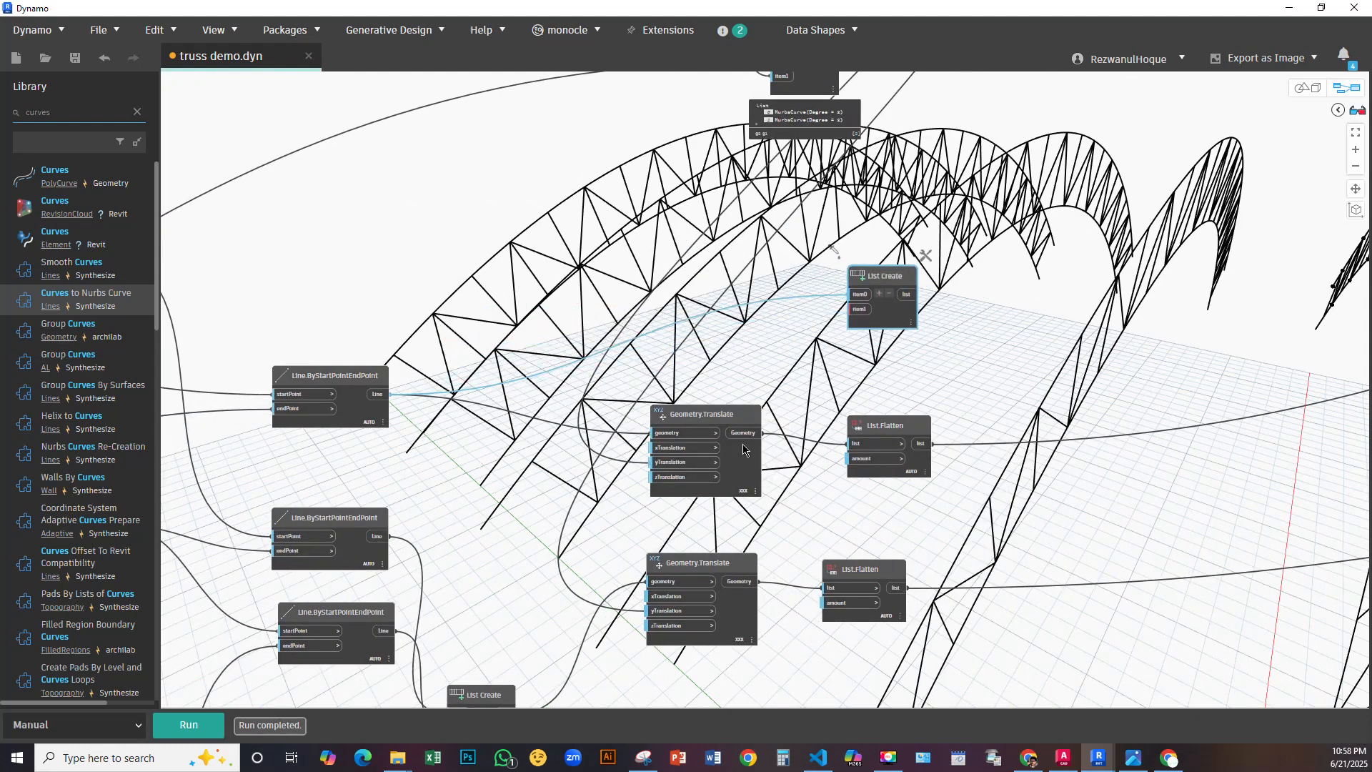
left_click(841, 321)
left_click(855, 310)
Feed the List Create output into the upper web-member List.Flatten and place the flatten node beside it
middle_click_drag(819, 398, 628, 364)
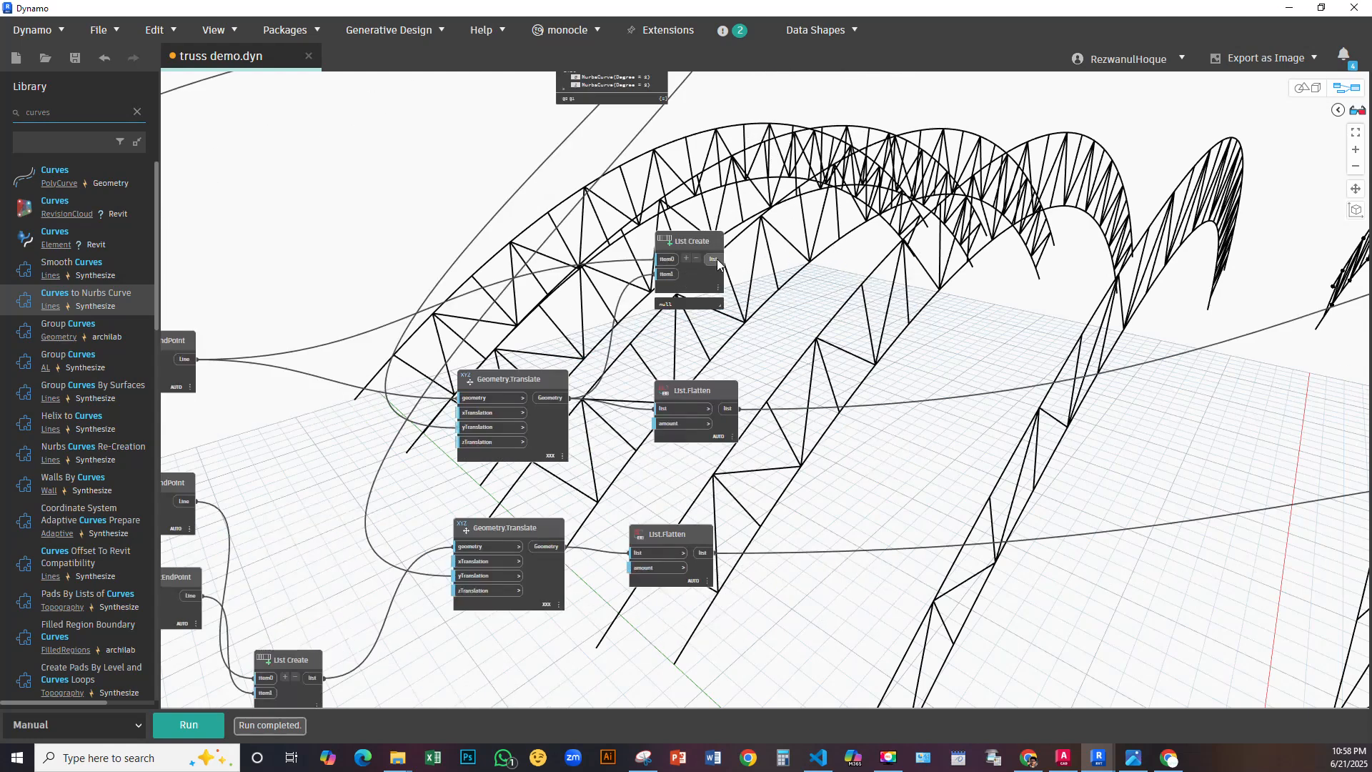
left_click(662, 406)
left_click_drag(700, 390, 808, 236)
middle_click_drag(834, 326, 791, 261)
middle_click_drag(688, 326, 868, 365)
Duplicate the List Create node for the lower web-member branch and space out that branch's List.Flatten and Geometry.Translate nodes
left_click(855, 215)
key("ctrl+c")
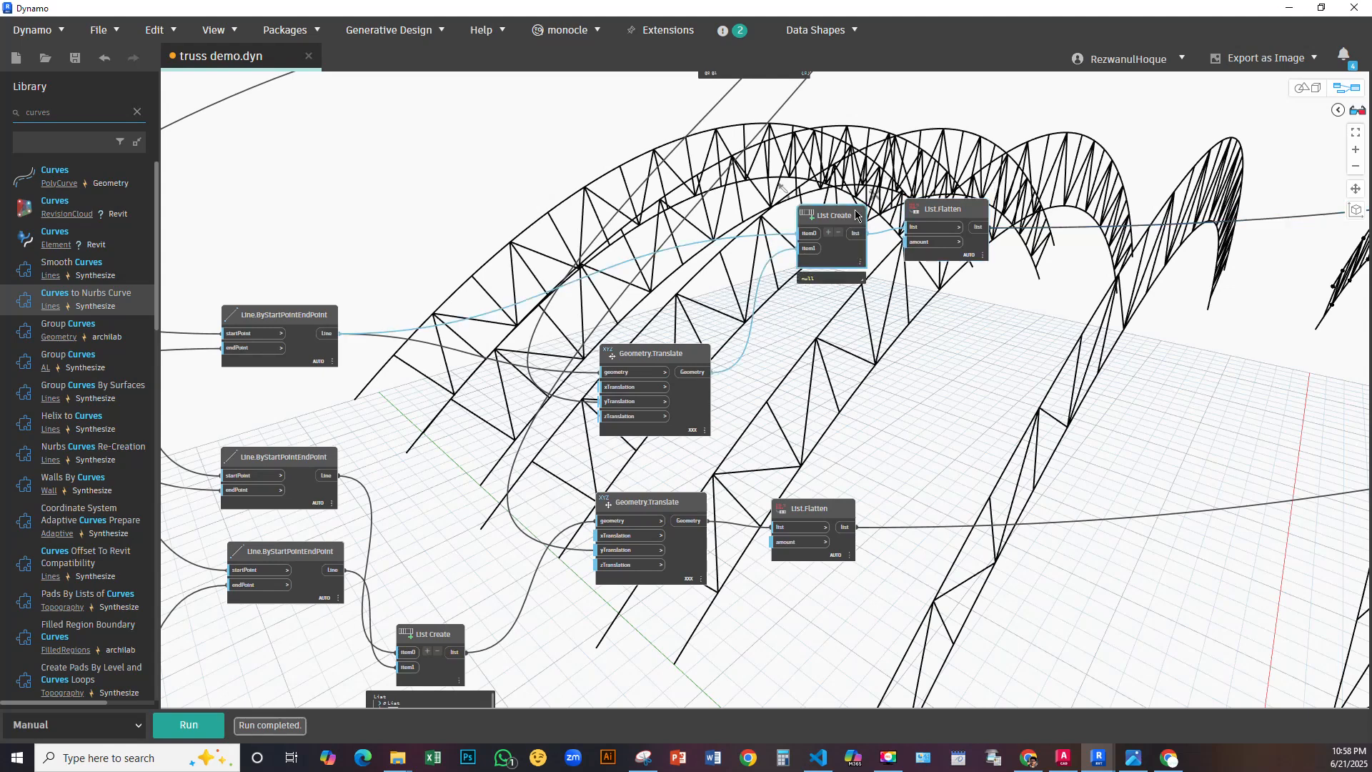
key("ctrl+v")
left_click_drag(922, 238, 830, 425)
middle_click_drag(835, 515, 799, 349)
left_click_drag(799, 348, 902, 403)
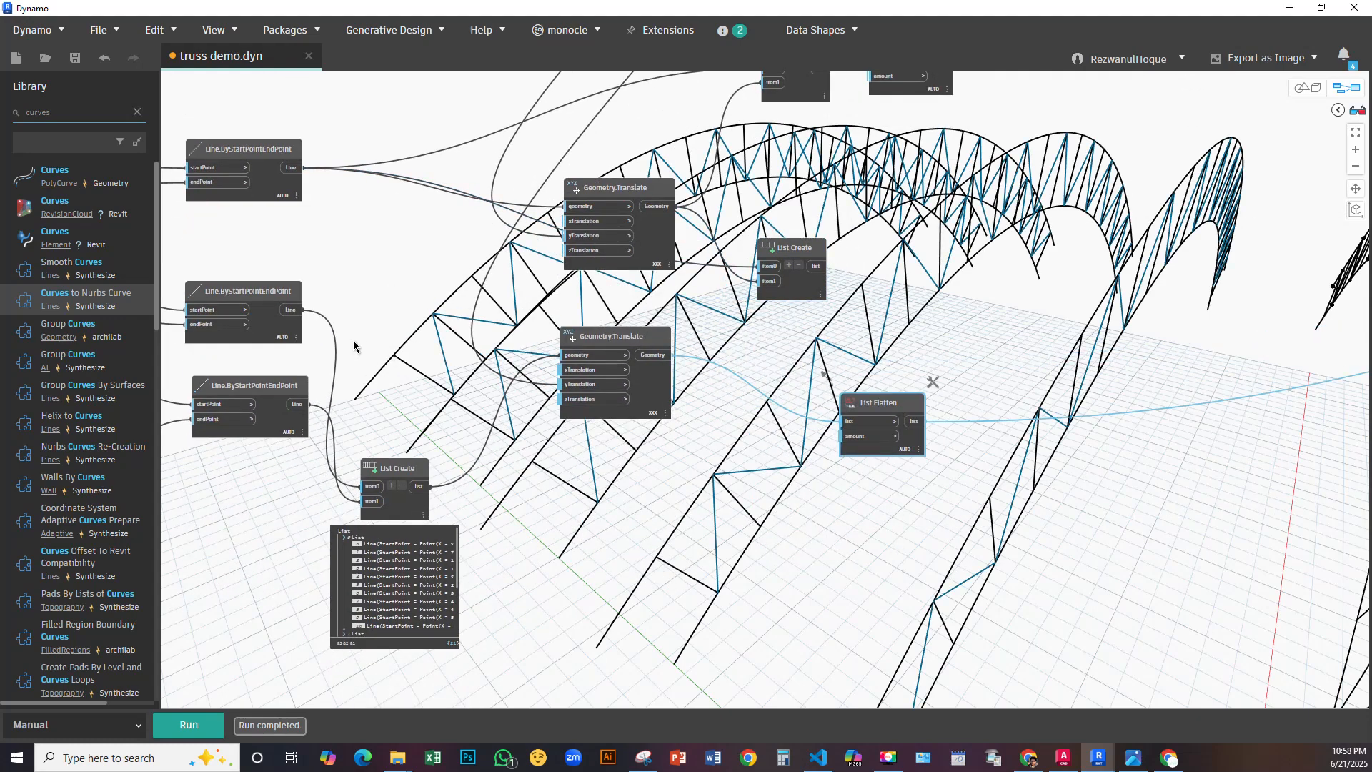
left_click_drag(593, 344, 619, 392)
Combine the lower web-member line list and its translated geometry in the copied List Create, and feed the result into the lower List.Flatten
left_click_drag(416, 472, 760, 265)
left_click(762, 281)
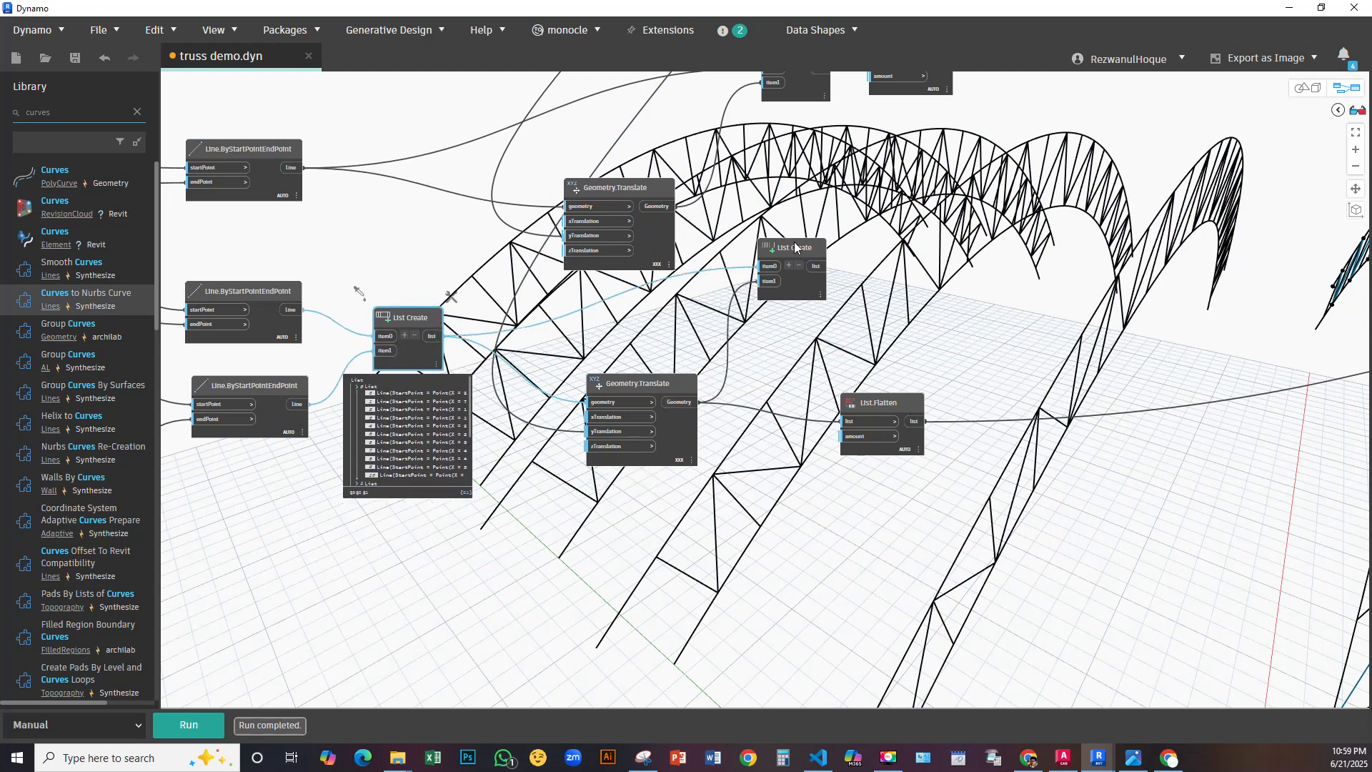
left_click_drag(799, 250, 844, 420)
scroll(714, 330, "down", 6)
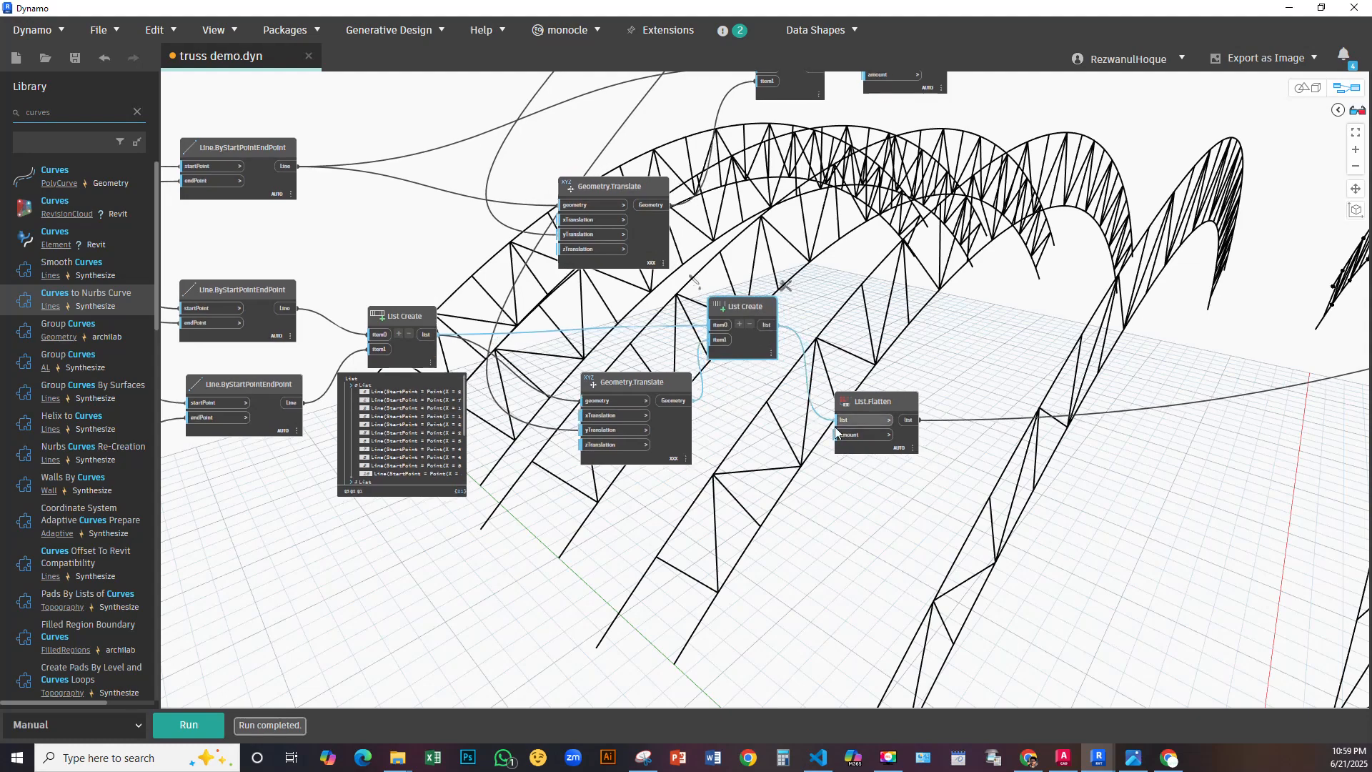
Unfreeze the StructuralFraming.BeamByCurve node that uses framing Type 1 and save the graph
left_click(1323, 8)
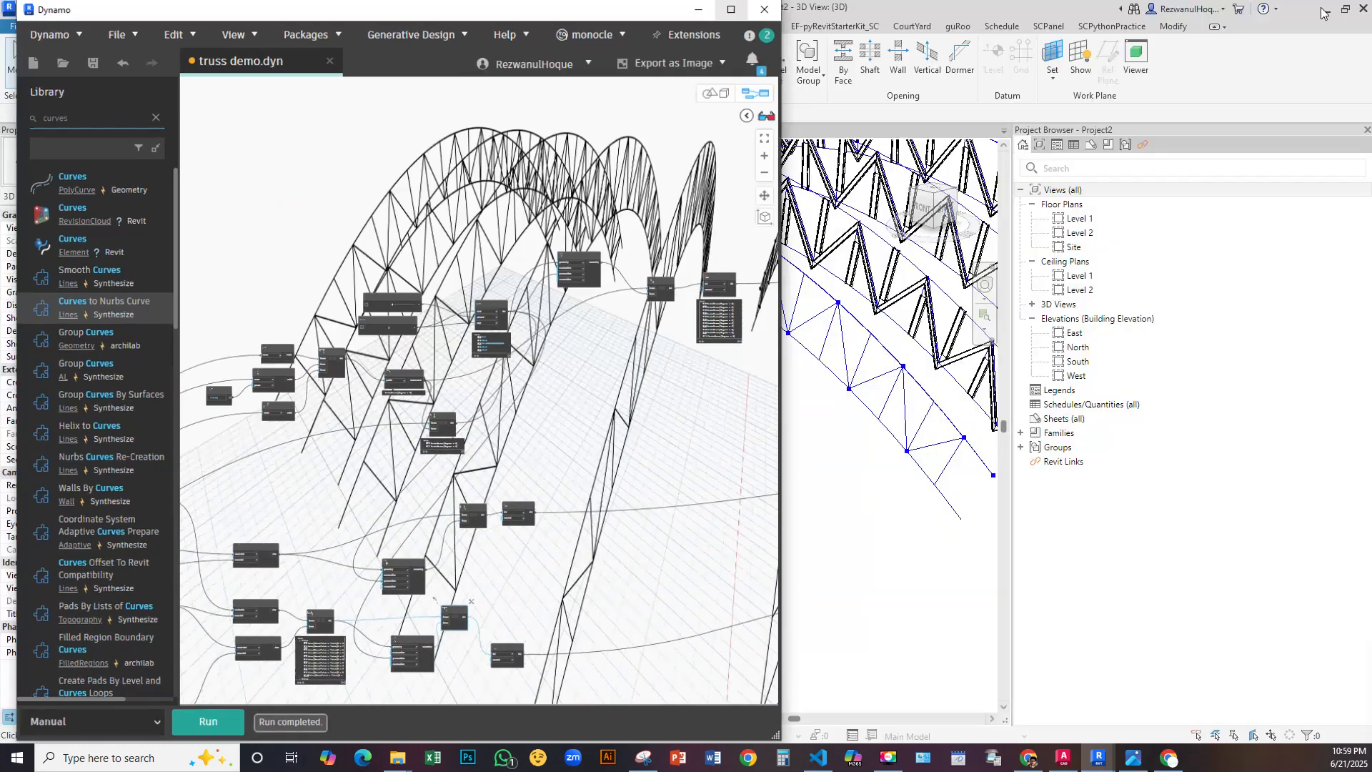
scroll(896, 413, "down", 5)
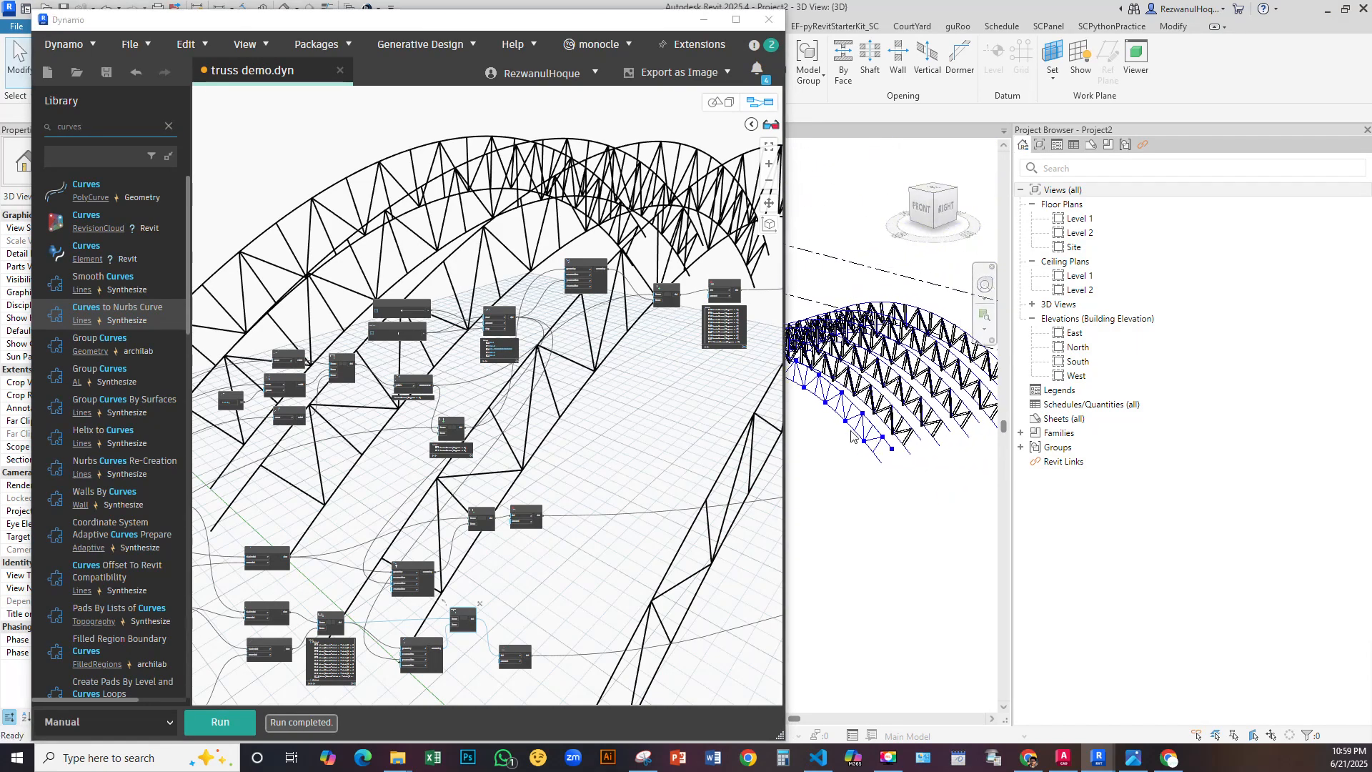
scroll(868, 437, "up", 2)
scroll(668, 307, "up", 5)
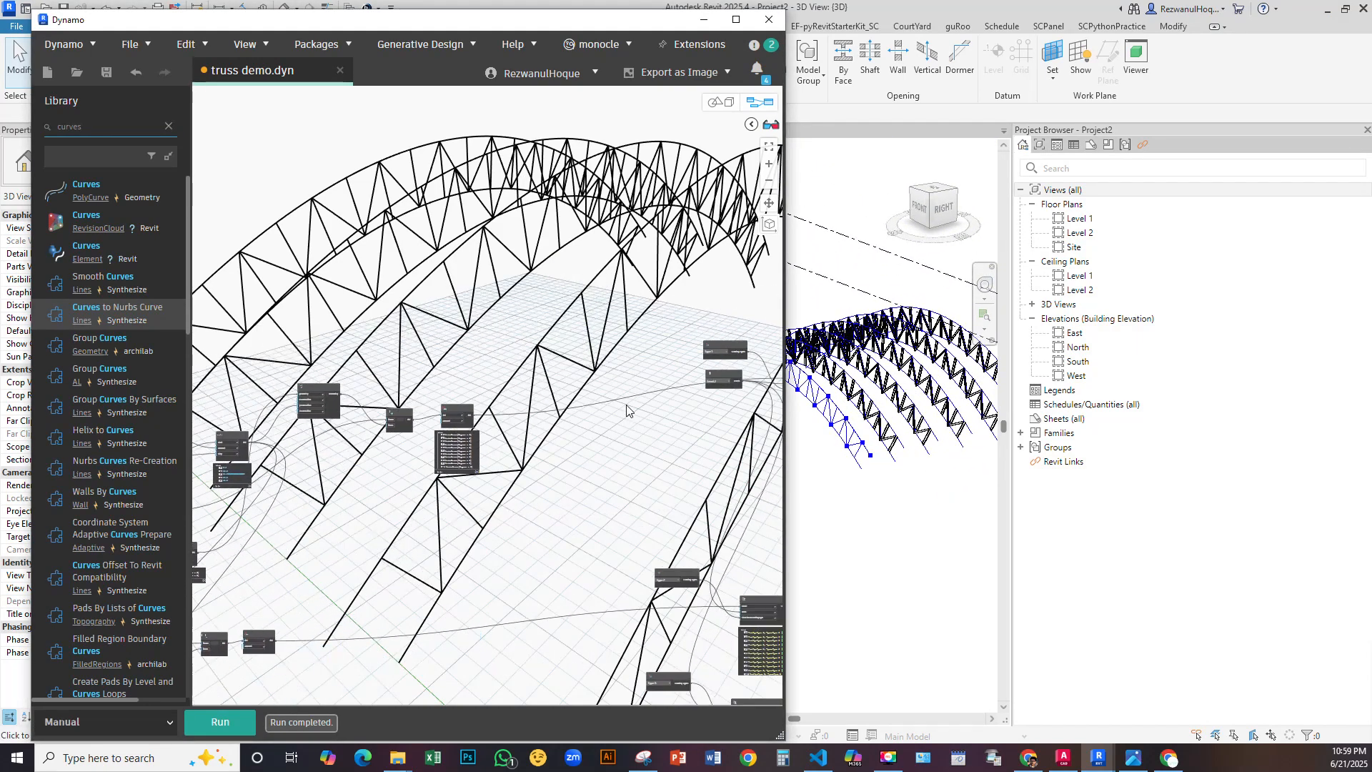
scroll(684, 294, "up", 4)
right_click(675, 283)
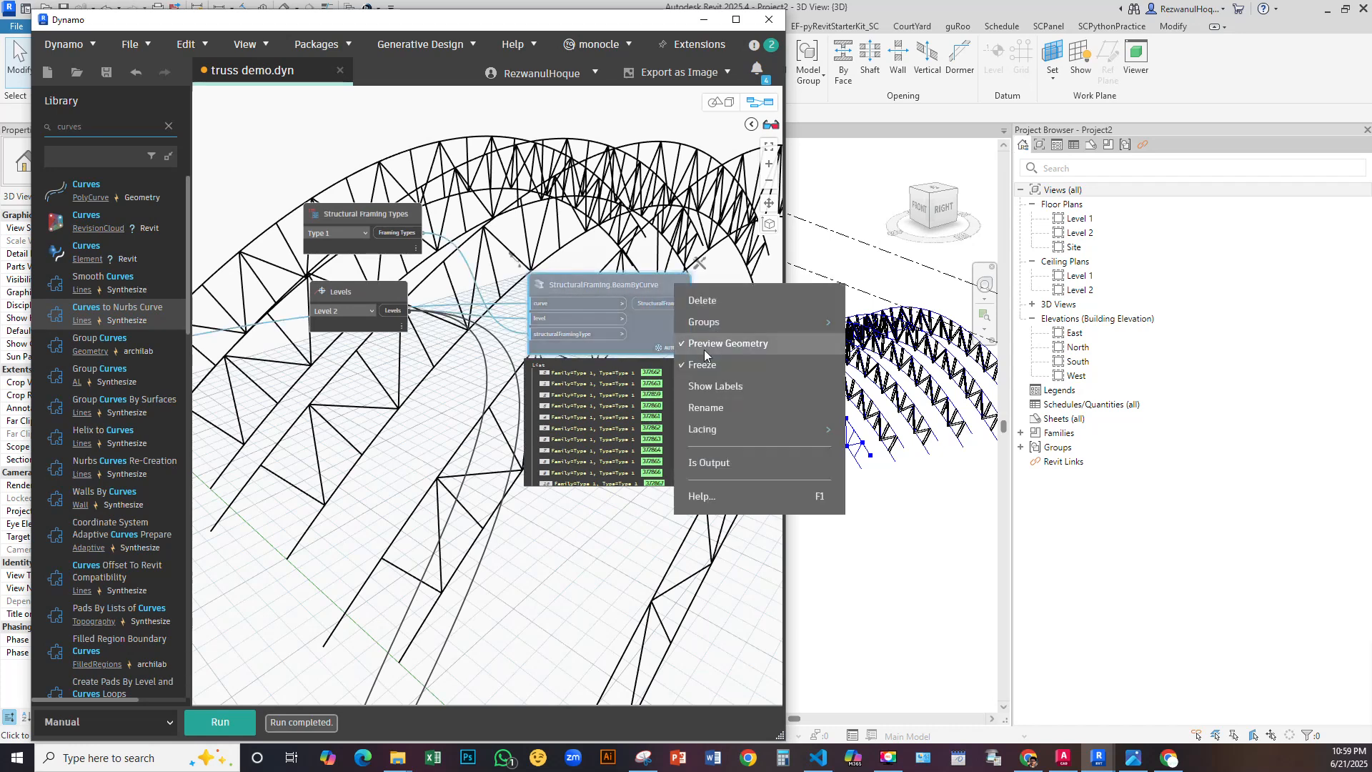
left_click(688, 366)
left_click(108, 74)
Run the graph to generate all truss framing in Revit, disabling the third-party pyRevitUpdater
middle_click(905, 507)
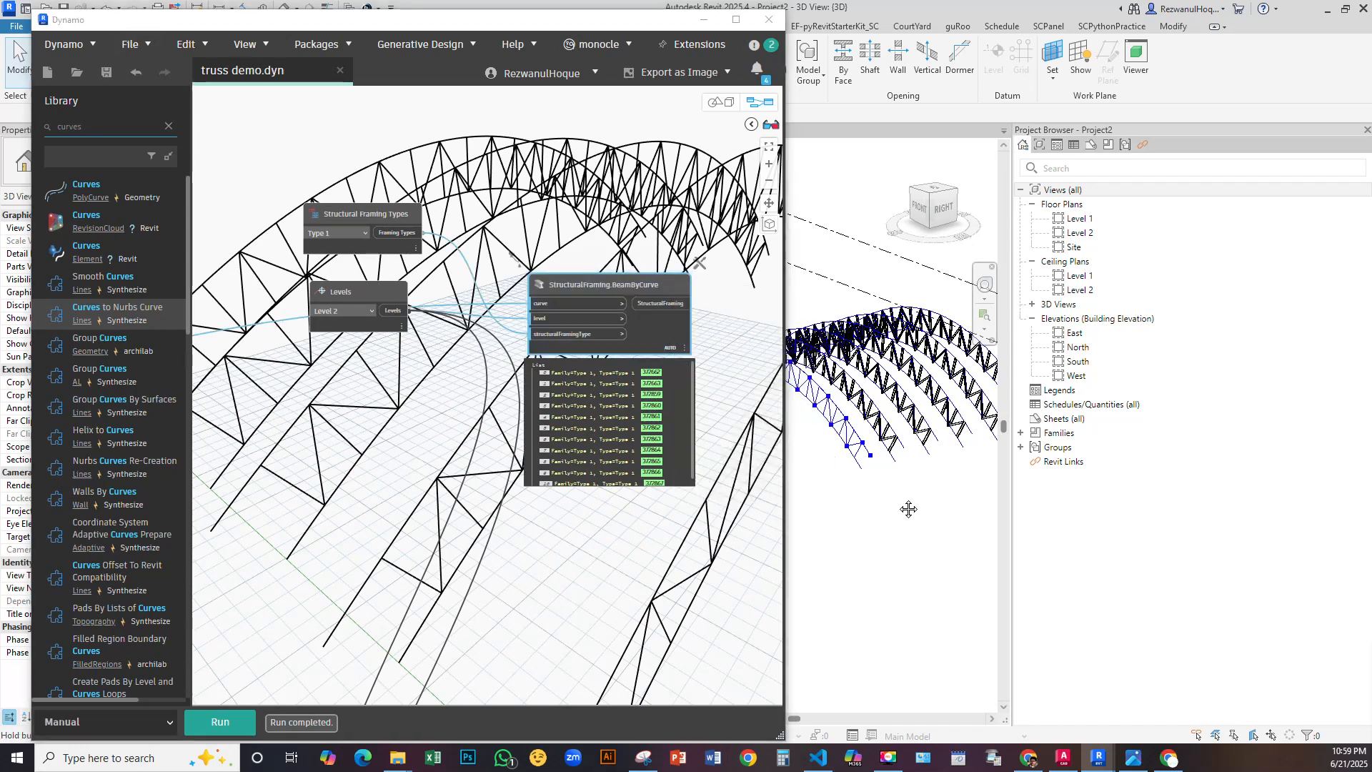
left_click(237, 721)
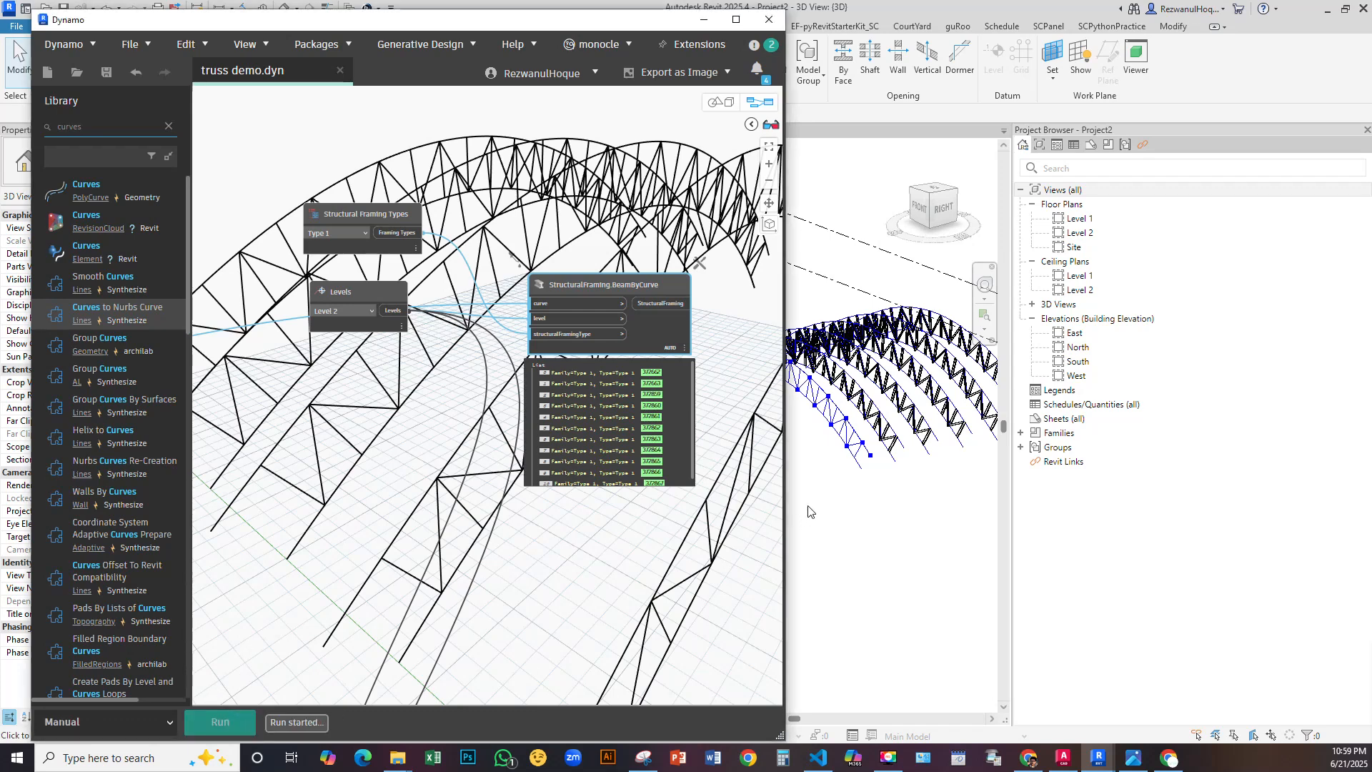
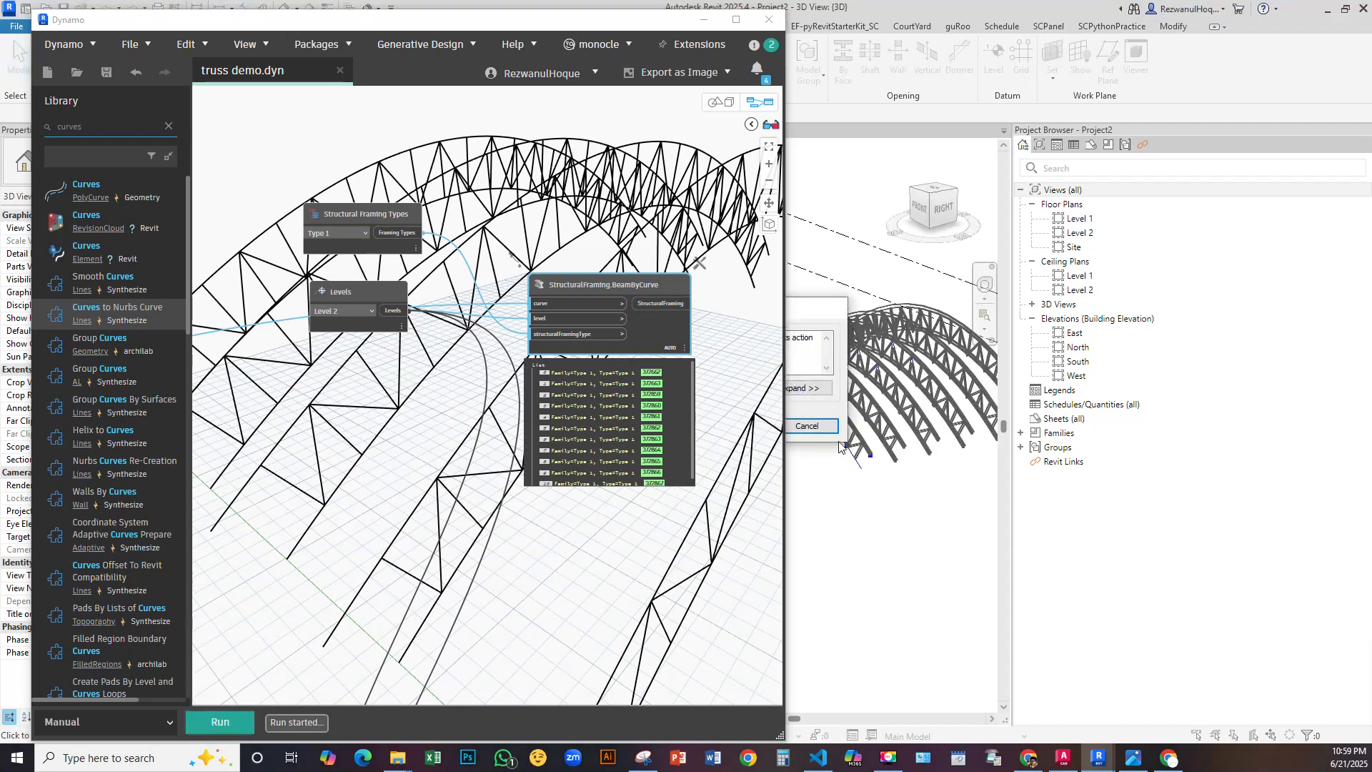
left_click_drag(809, 312, 1168, 229)
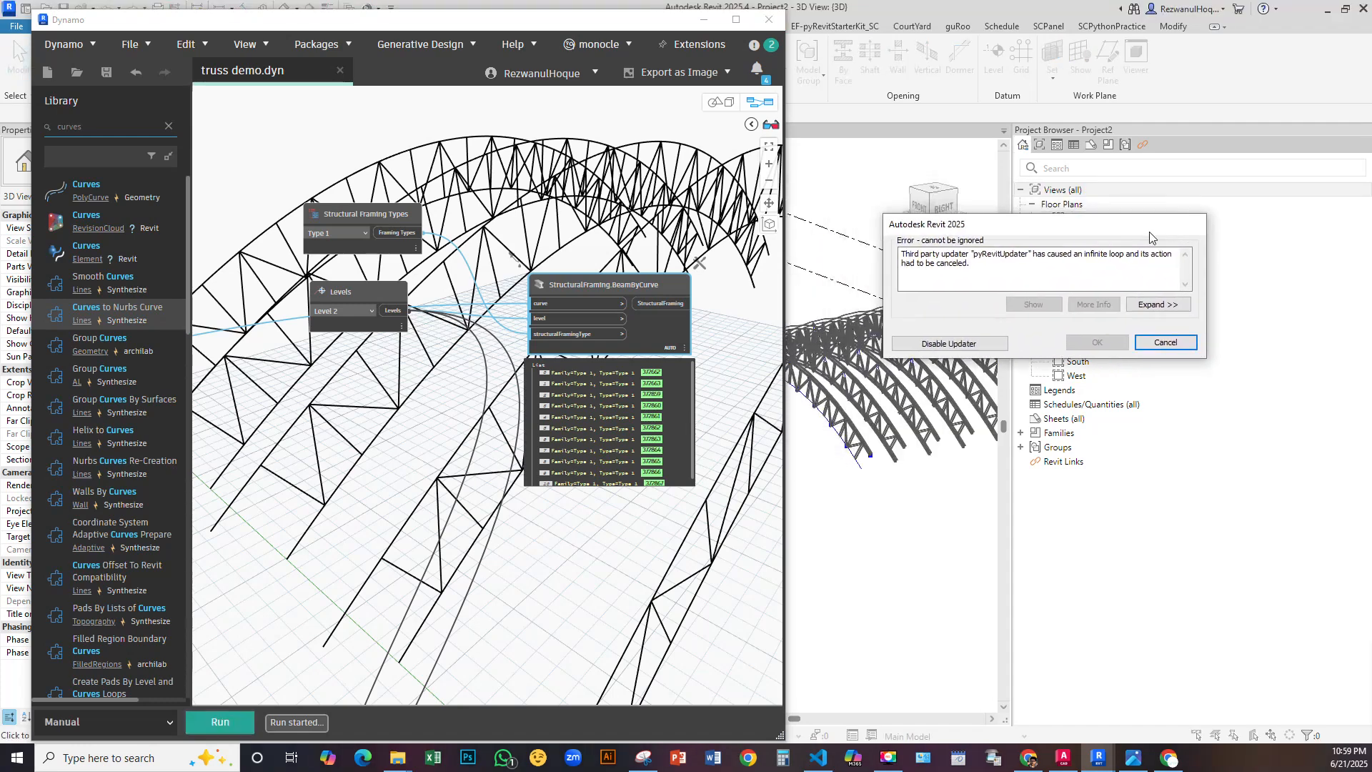
left_click(968, 346)
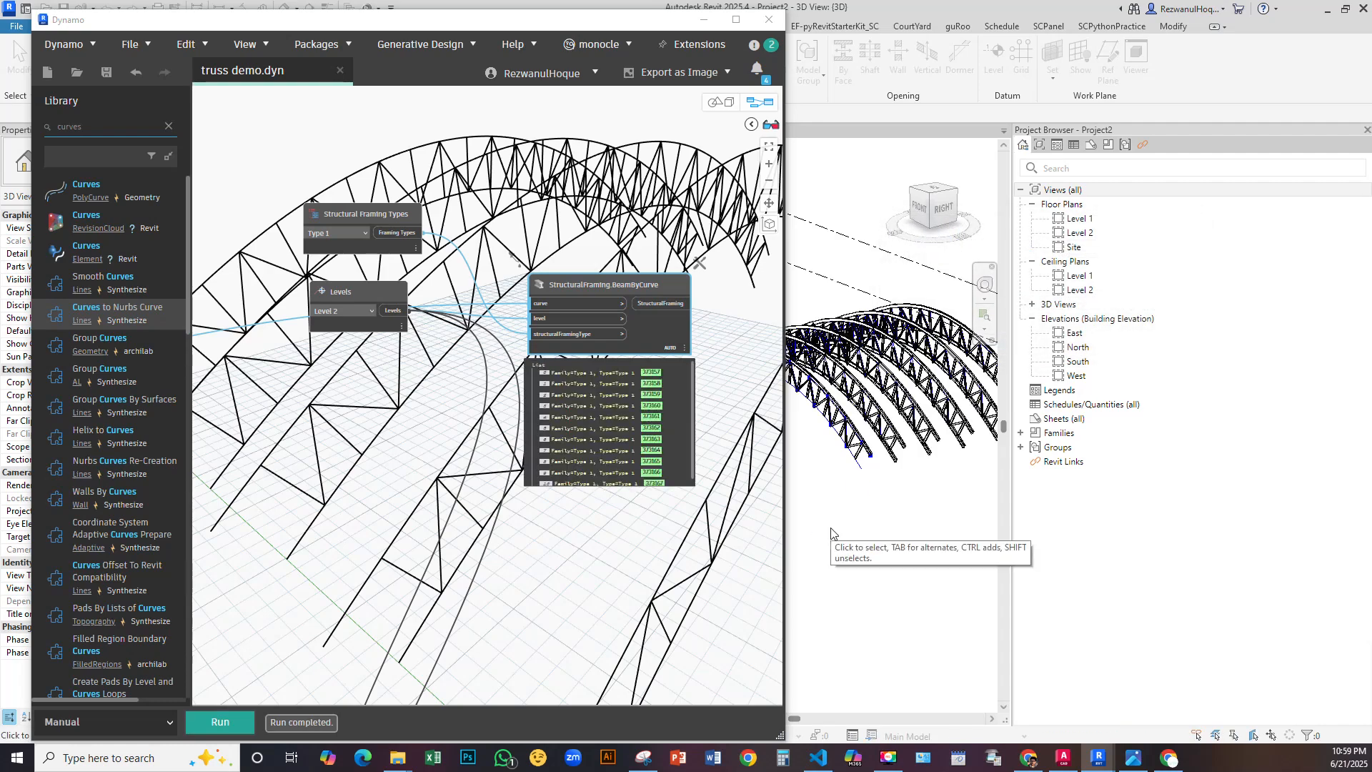
Examine the generated chords and web members of the arrayed trusses in the Revit 3D view
scroll(831, 533, "up", 5)
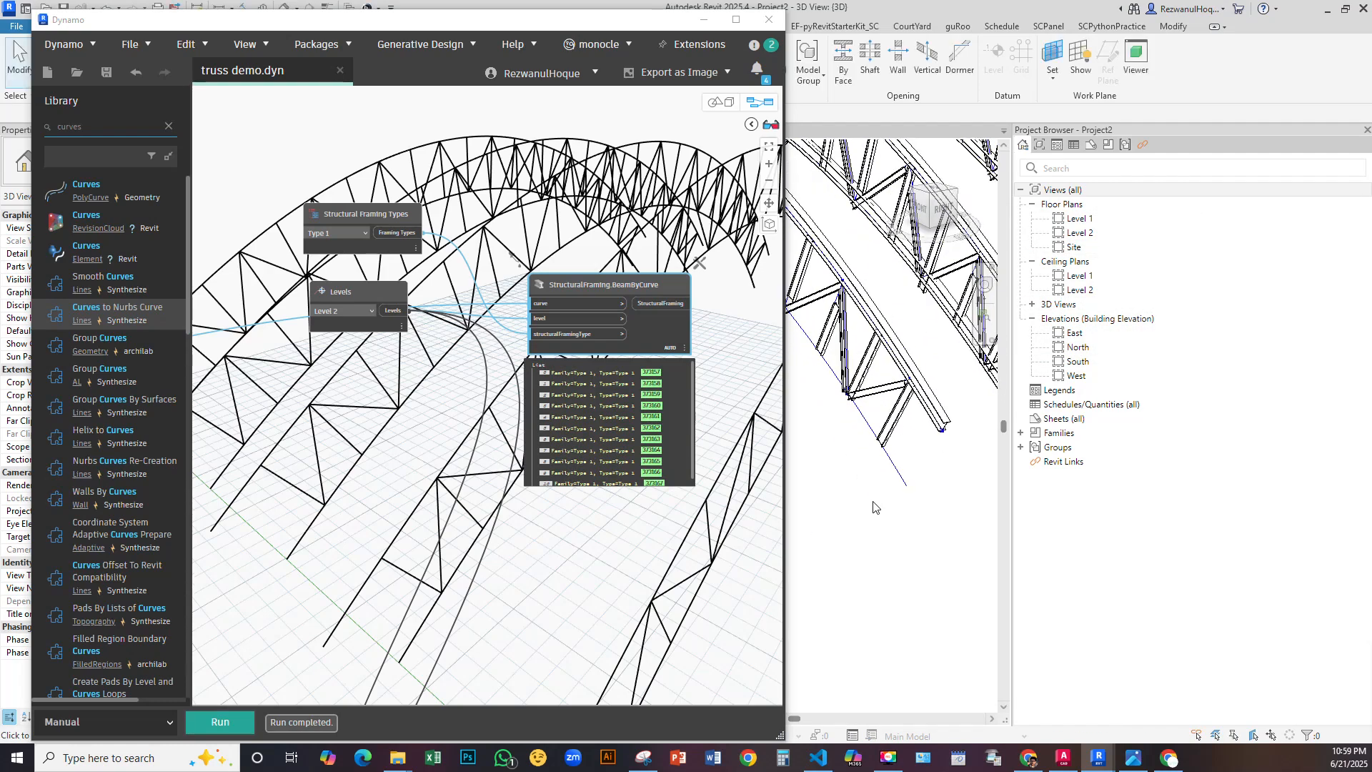
scroll(874, 508, "down", 4)
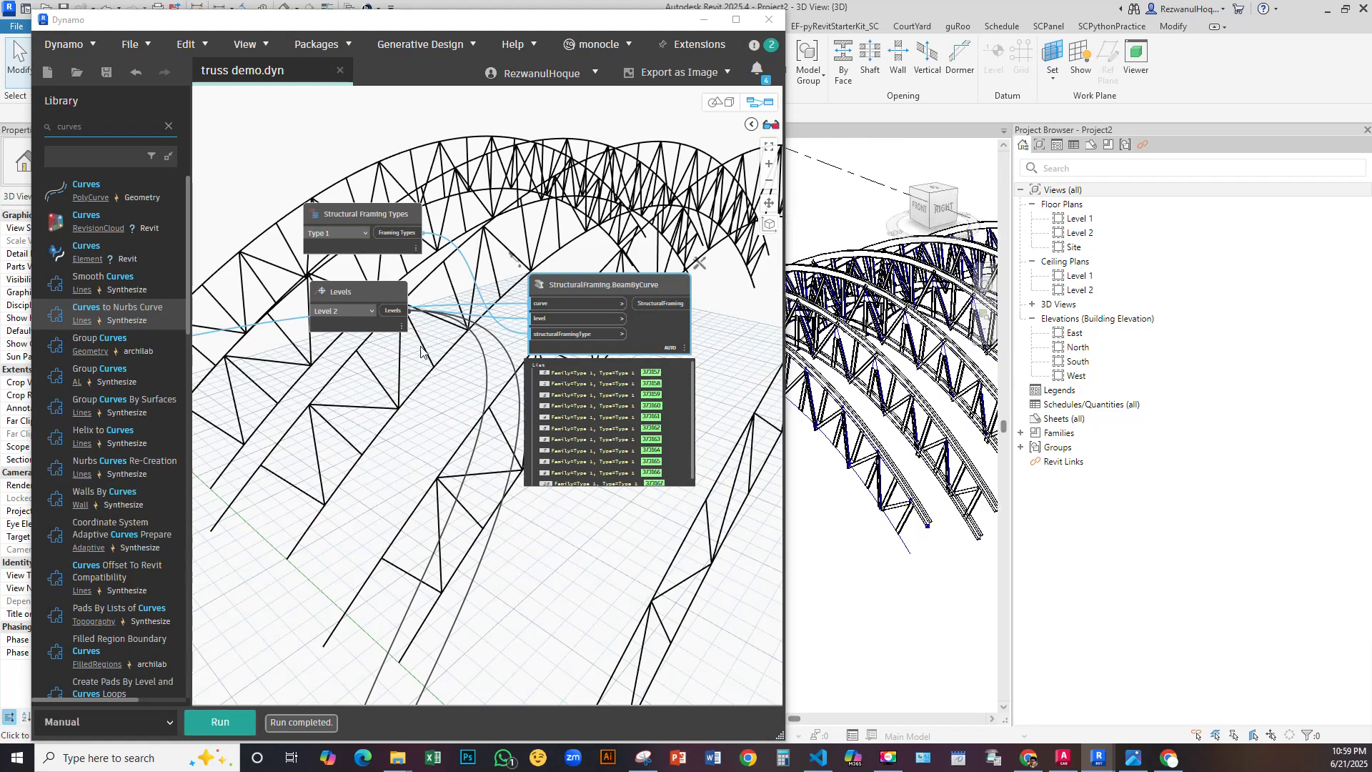
scroll(422, 352, "down", 5)
Review the chord branch's List Create and List.Flatten nodes and inspect the arrayed trusses in the background 3D preview
left_click_drag(681, 23, 1020, 32)
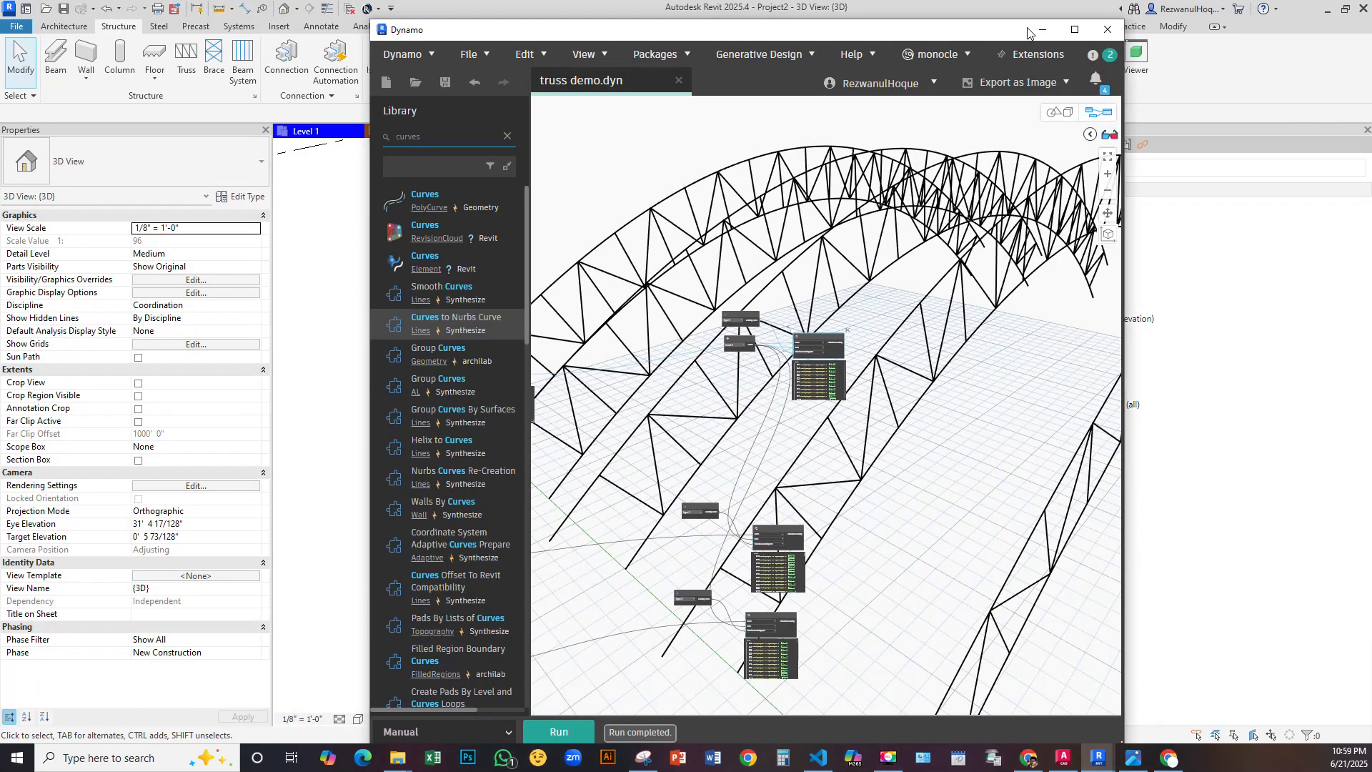
left_click(1074, 29)
scroll(718, 348, "down", 5)
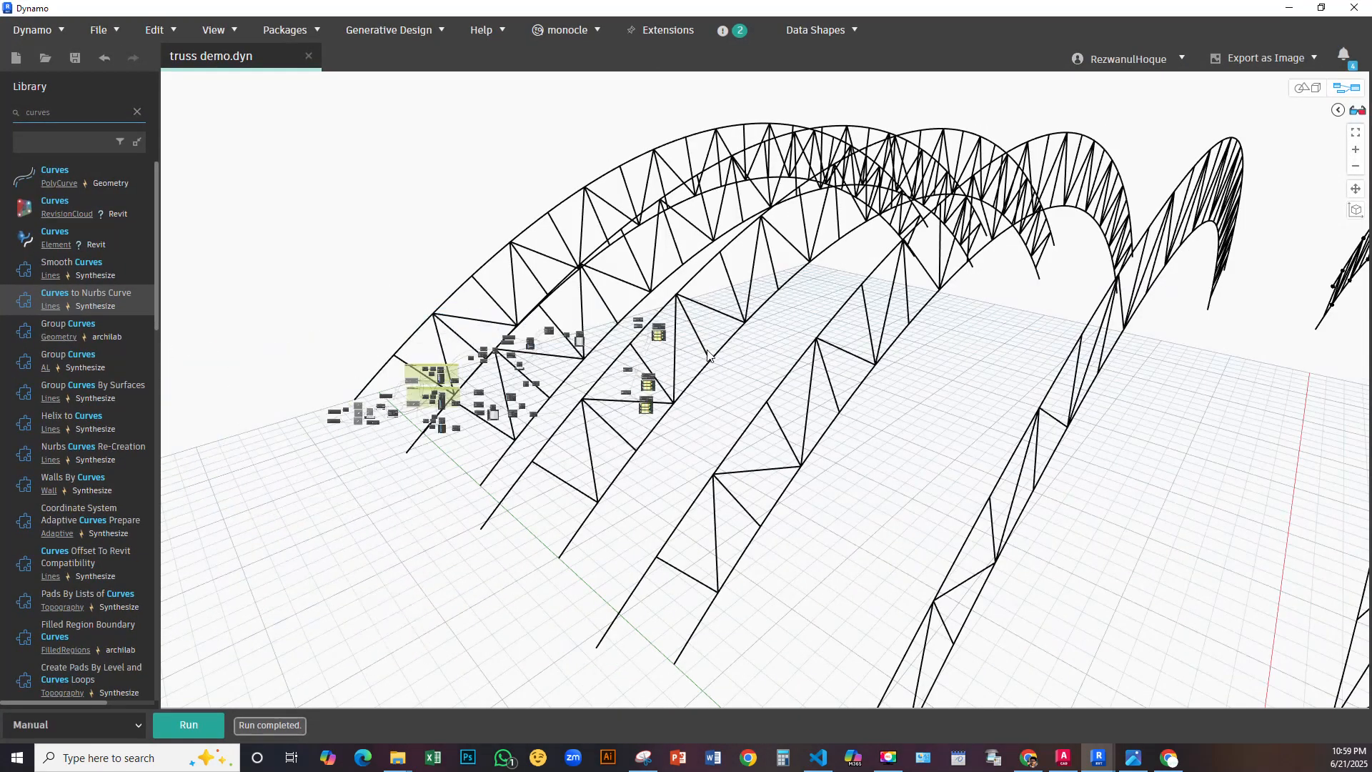
scroll(501, 371, "up", 5)
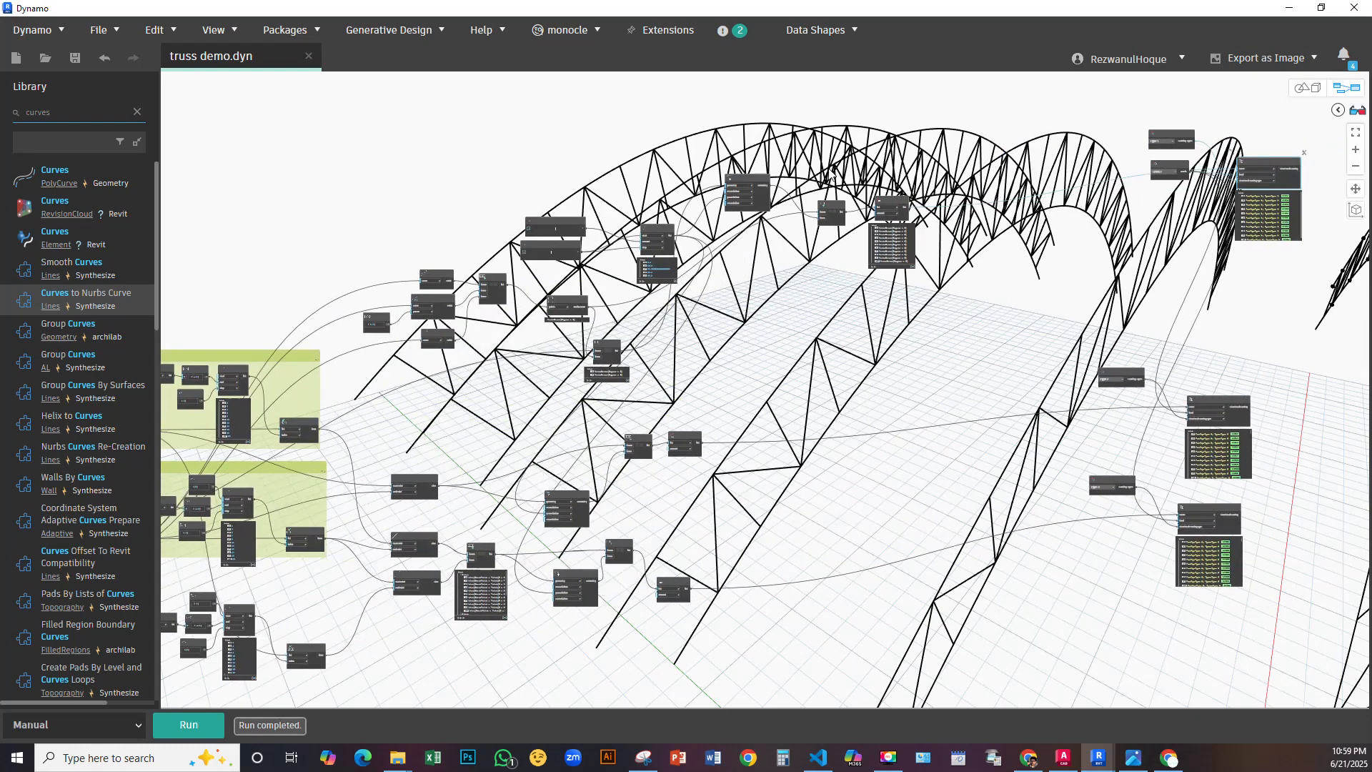
scroll(850, 186, "up", 8)
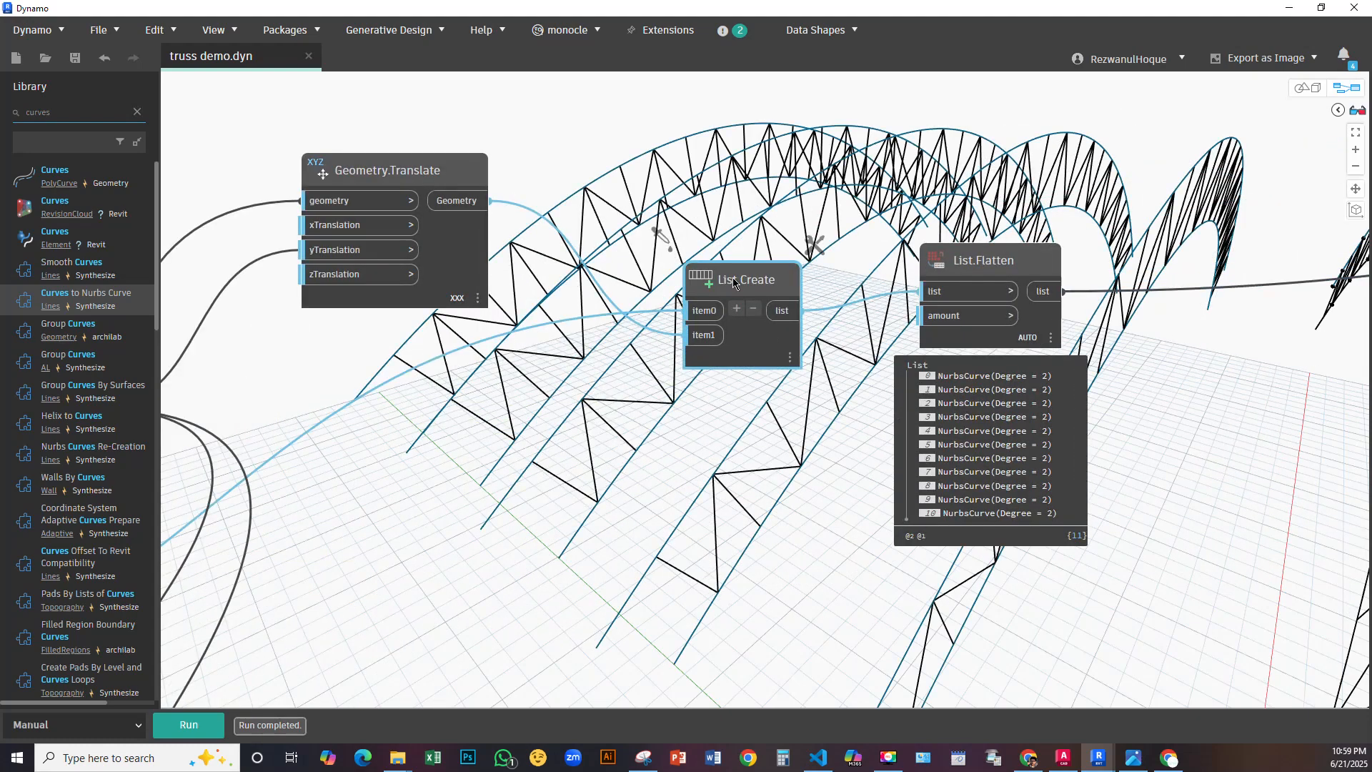
middle_click_drag(789, 431, 774, 232)
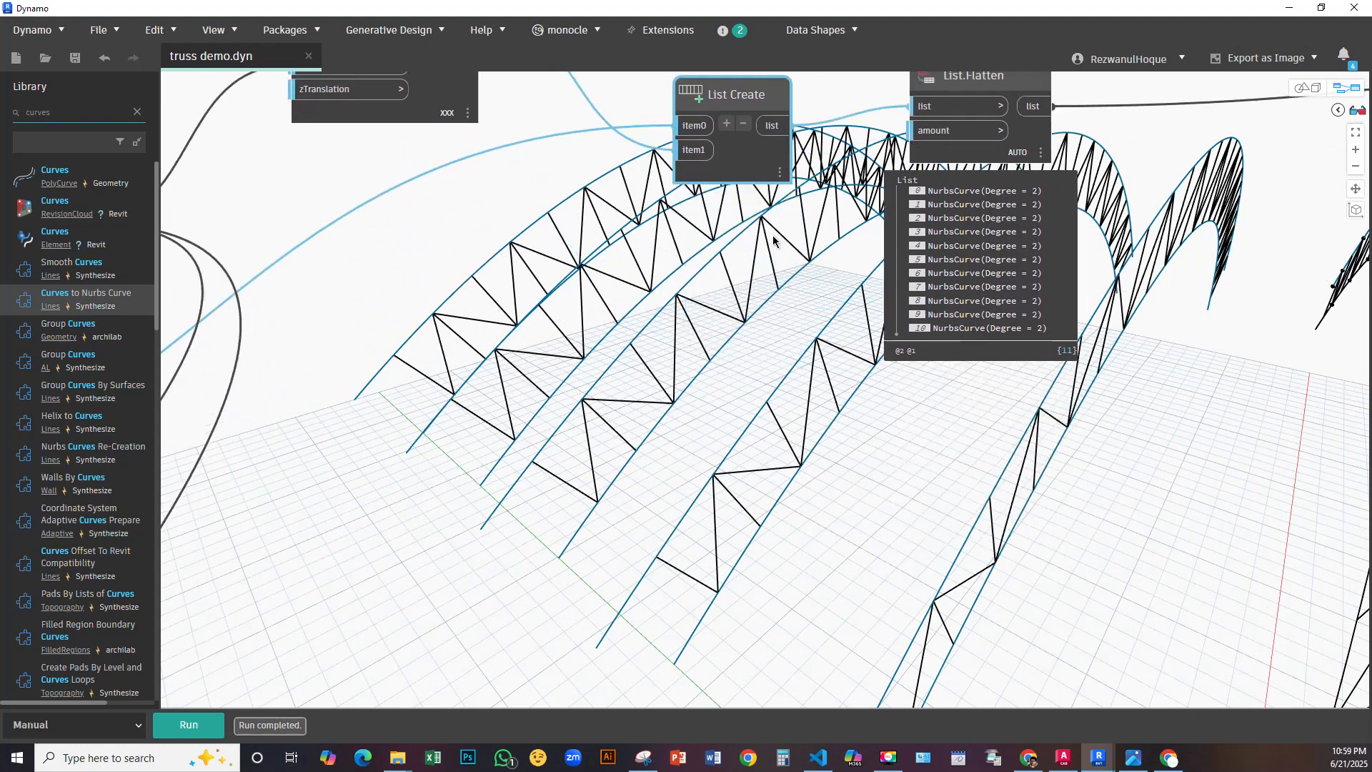
left_click(1301, 94)
scroll(870, 417, "down", 2)
right_click_drag(870, 417, 885, 397)
left_click(1301, 94)
middle_click_drag(777, 286, 1051, 486)
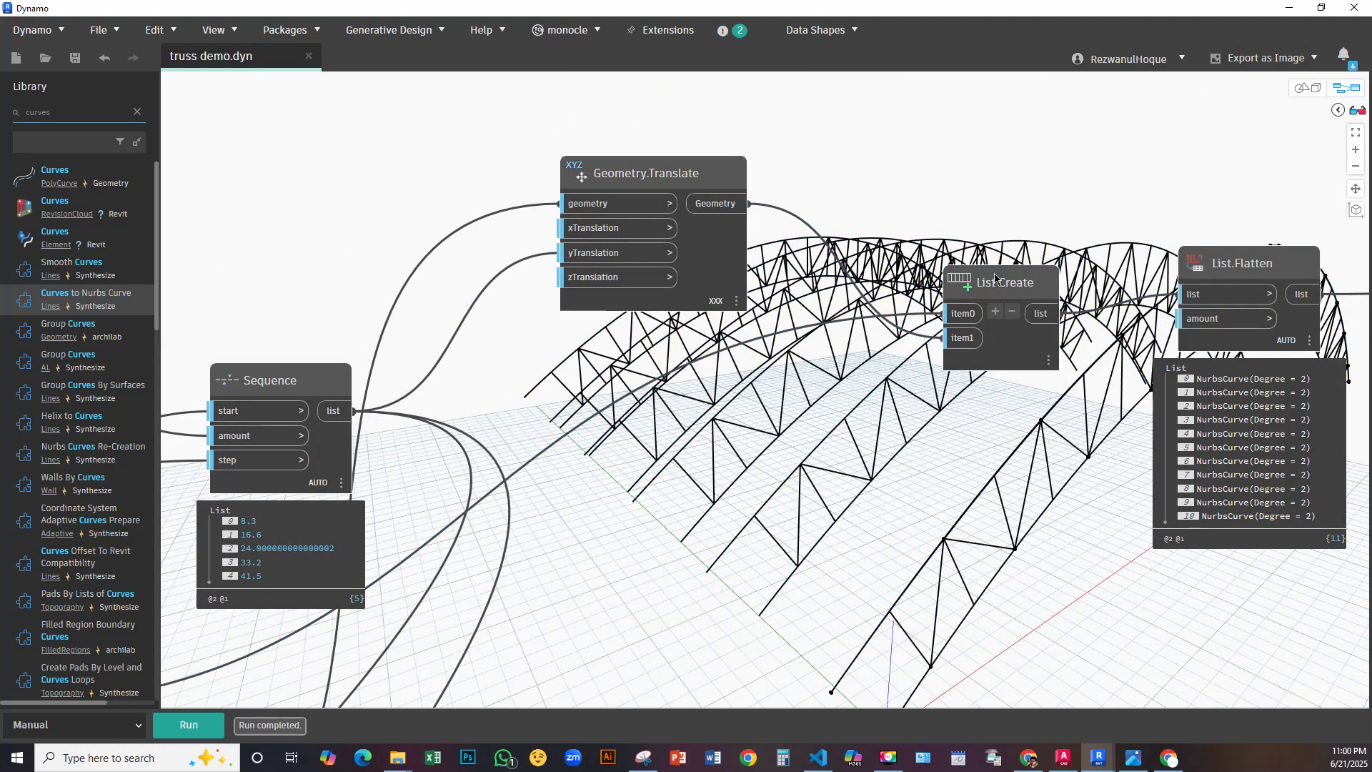
Review the graph from the chord List Create back to the NurbsCurve.ByPoints and Curve.OffsetMany nodes
left_click(919, 460)
left_click(995, 311)
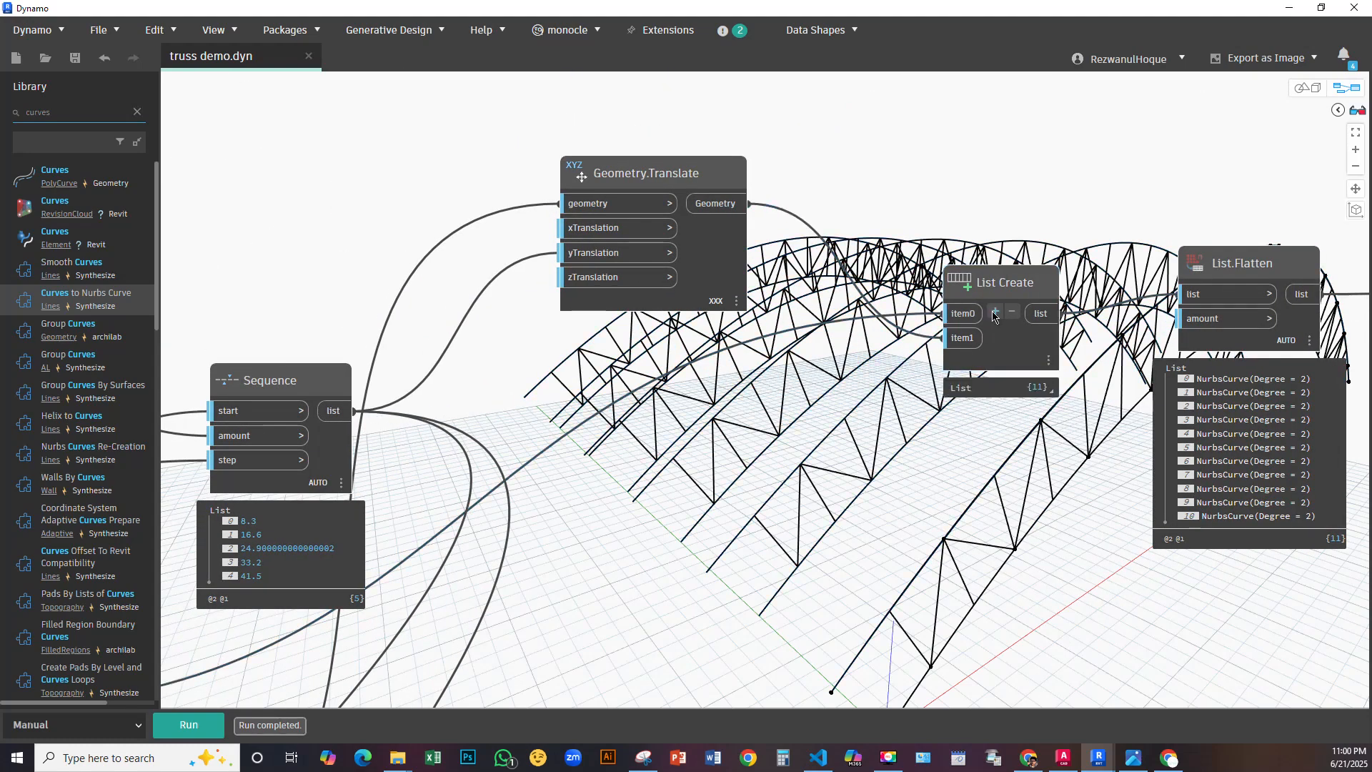
left_click_drag(961, 362, 704, 465)
scroll(708, 463, "down", 5)
middle_click_drag(711, 462, 1111, 179)
middle_click_drag(643, 447, 1117, 193)
scroll(473, 376, "up", 8)
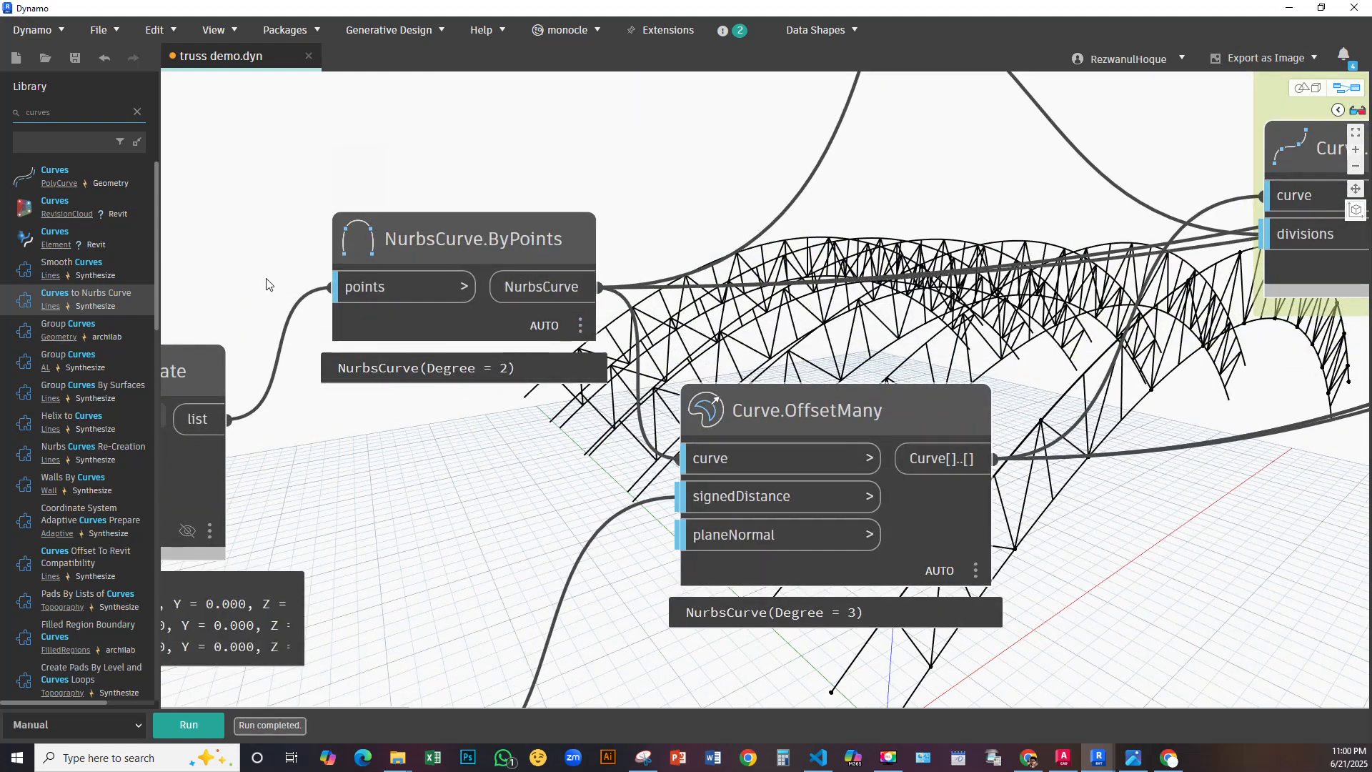
scroll(343, 438, "down", 6)
middle_click_drag(1118, 198, 452, 472)
scroll(776, 283, "down", 6)
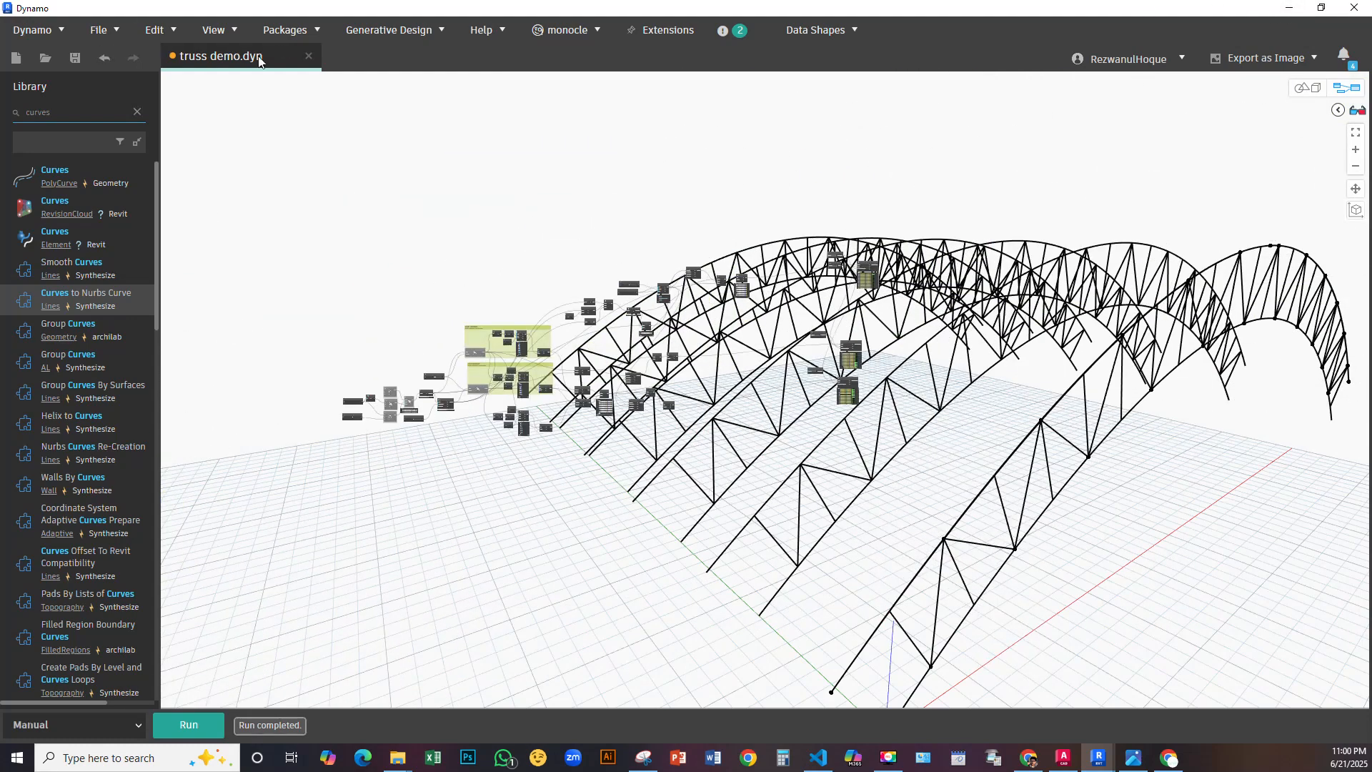
Save truss demo.dyn, then close and reopen the graph
left_click(76, 58)
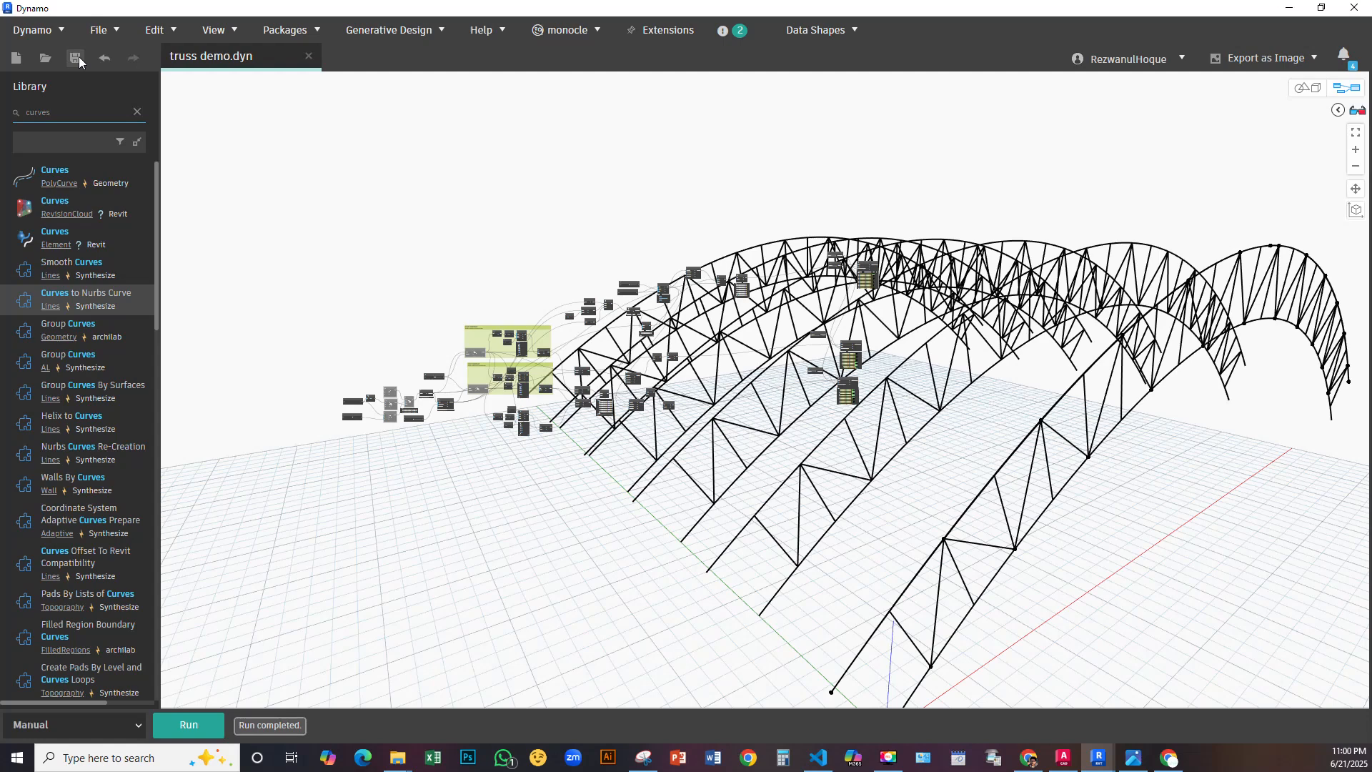
left_click(309, 56)
left_click(247, 196)
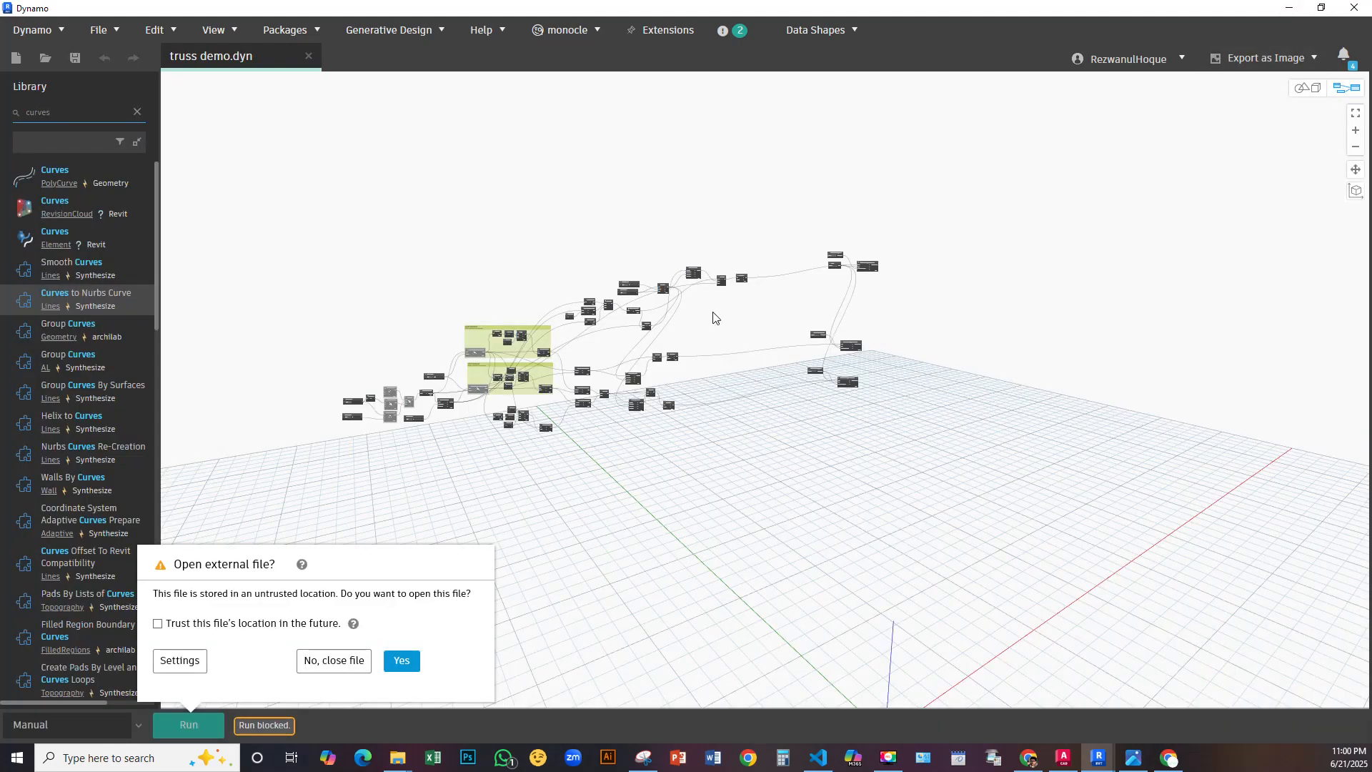
scroll(740, 314, "up", 5)
middle_click_drag(906, 297, 769, 394)
Switch to Revit and examine the full row of arrayed trusses in the 3D view
left_click(1288, 7)
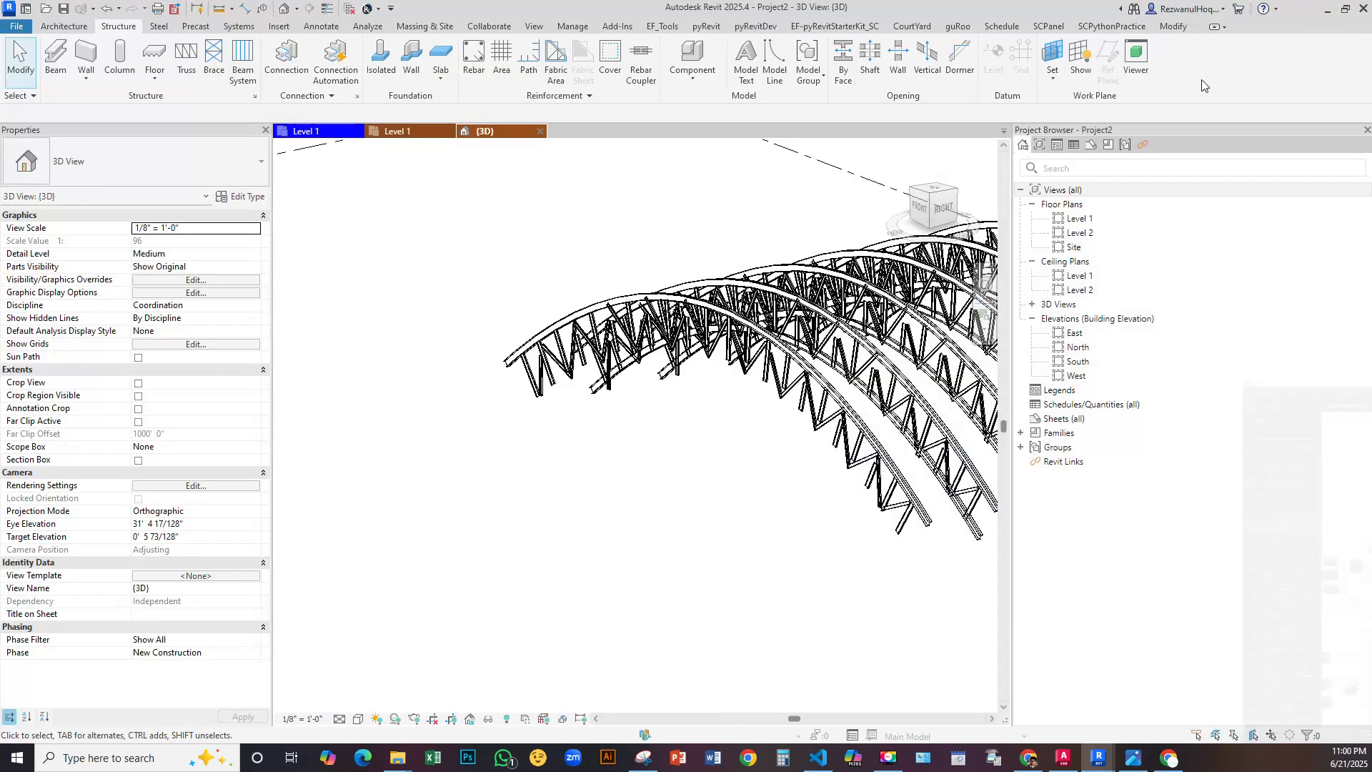
middle_click_drag(902, 336, 565, 370)
scroll(596, 544, "up", 1)
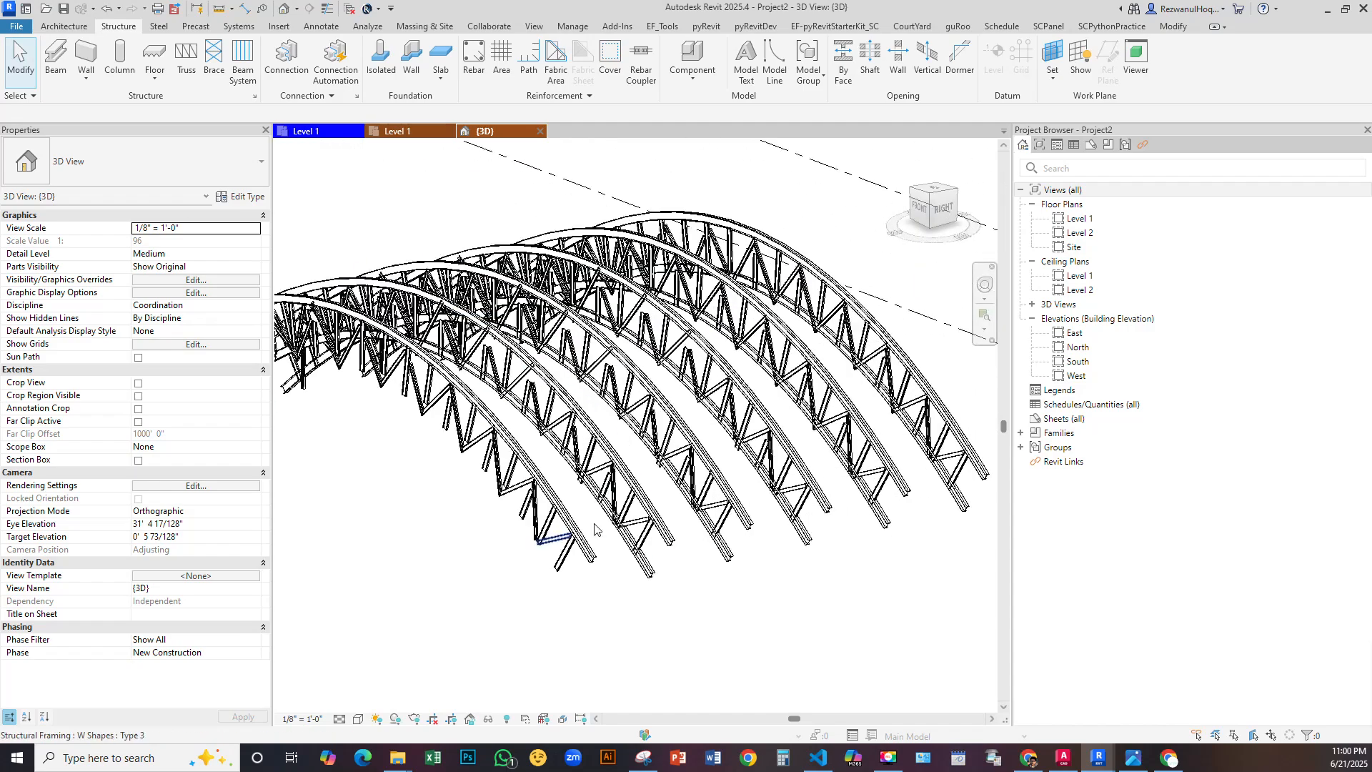
Dismiss the project save reminder and delete all the generated truss framing from the 3D view
scroll(601, 528, "up", 3)
scroll(554, 548, "down", 4)
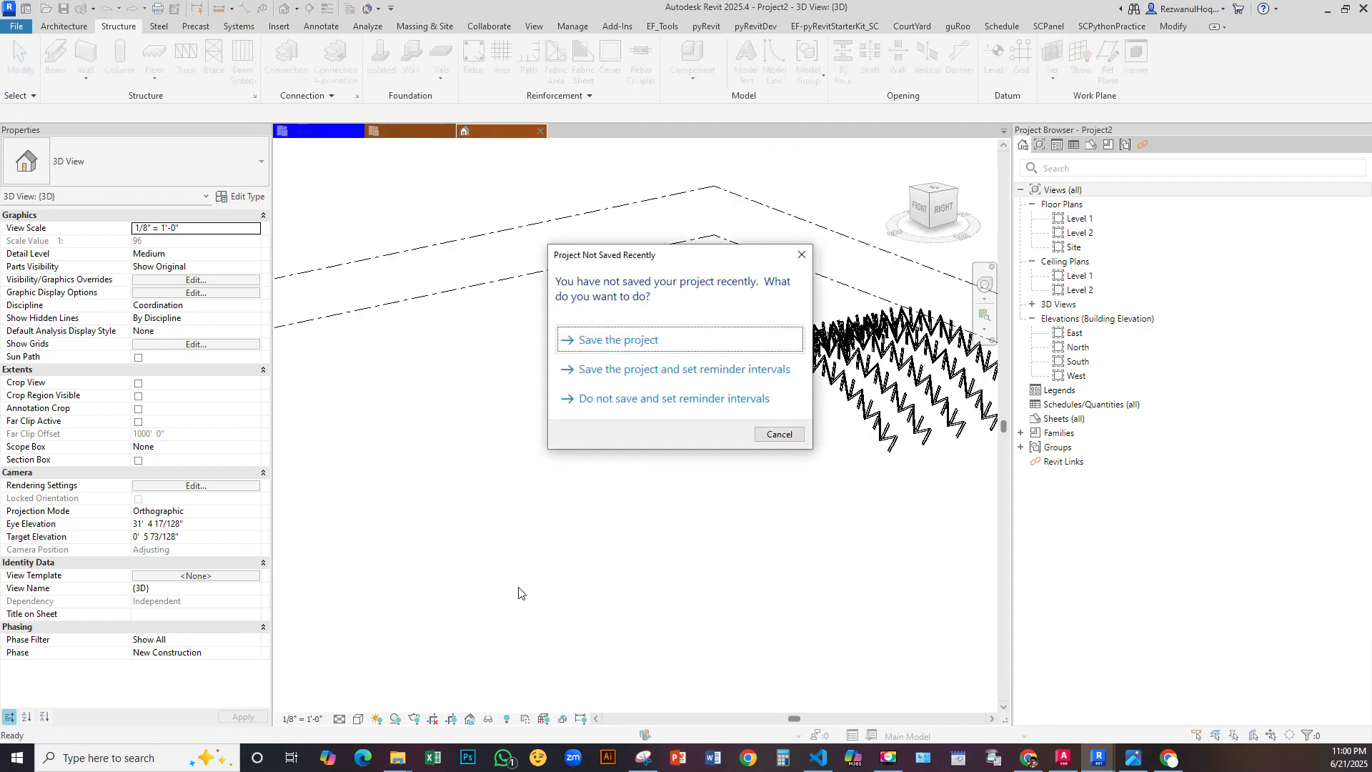
left_click(780, 434)
left_click_drag(486, 250, 839, 579)
key("Delete")
scroll(629, 422, "up", 2)
middle_click_drag(654, 472, 807, 447)
Switch to Dynamo and allow the external truss demo.dyn file to open without trusting its location permanently
mouse_move(1097, 762)
left_click(1040, 708)
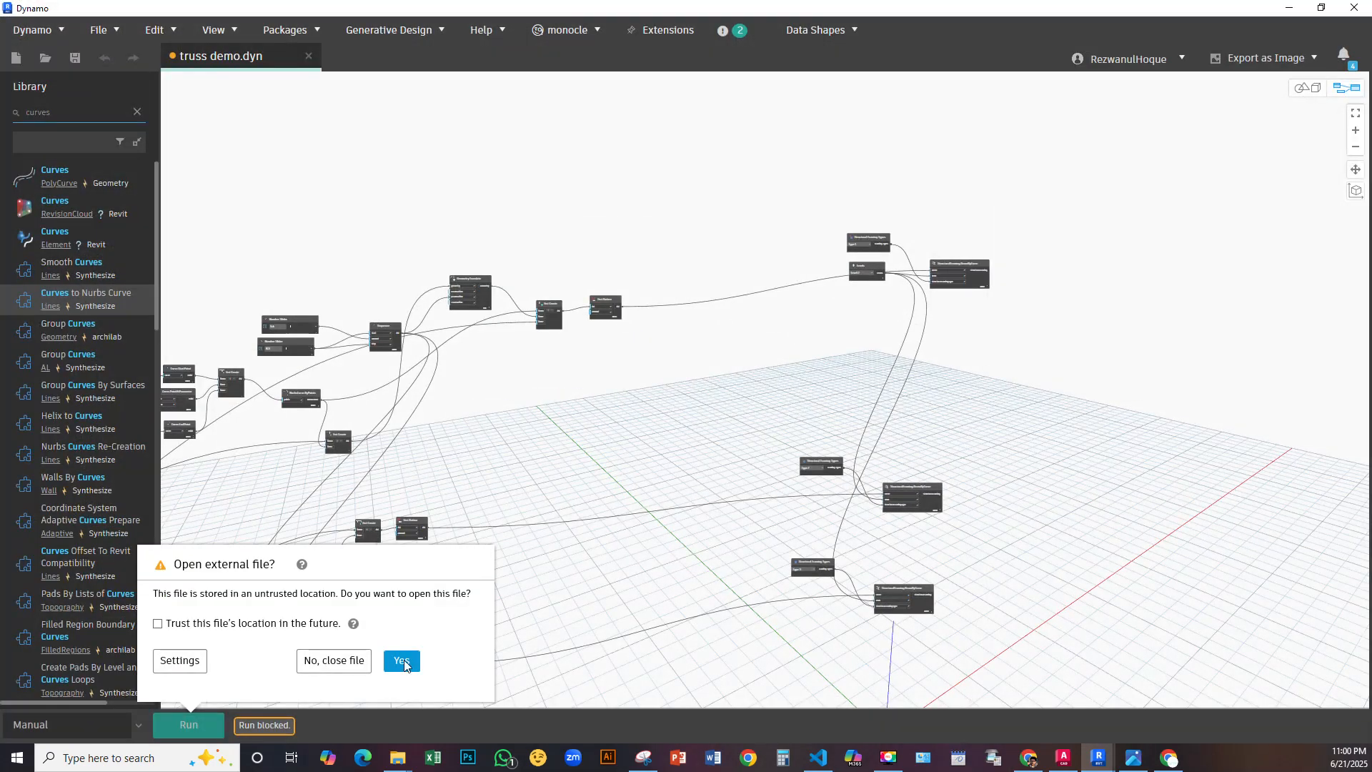
left_click(401, 661)
left_click(1367, 6)
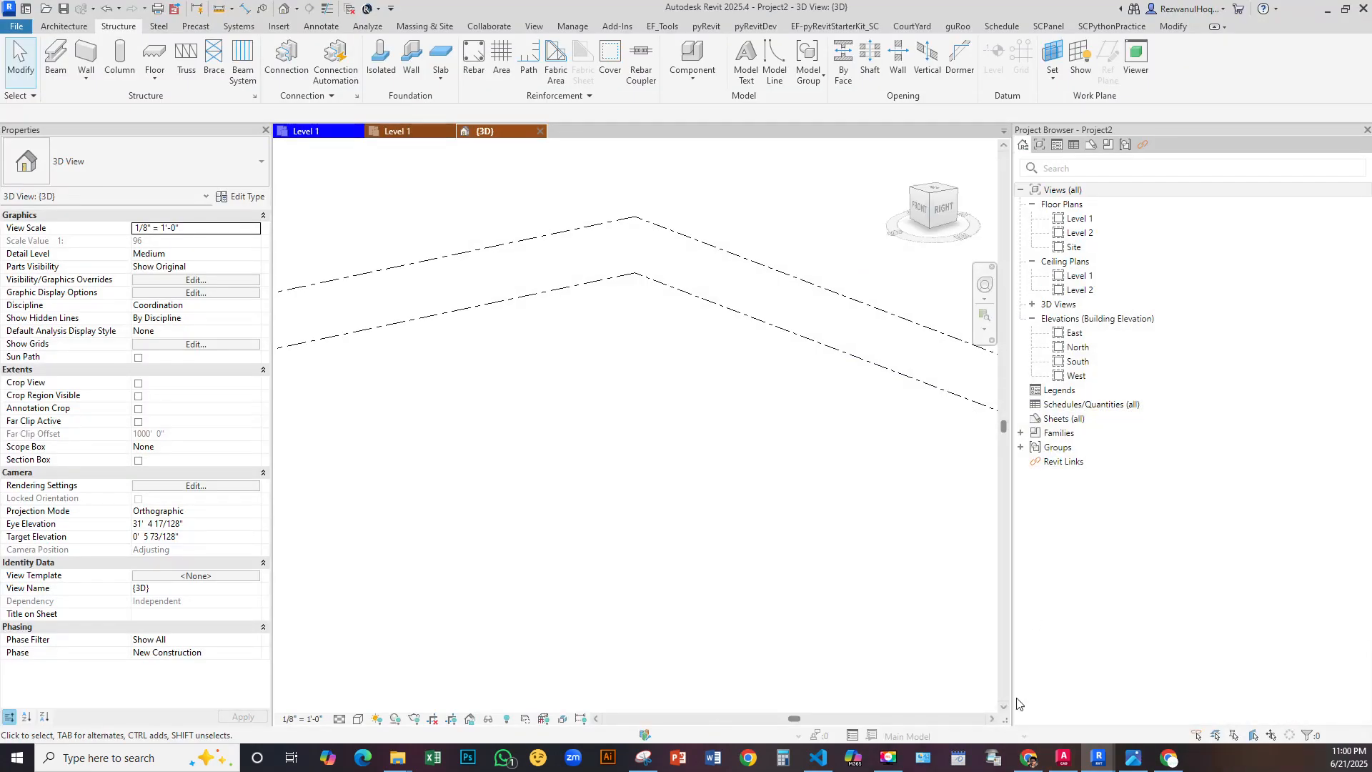
mouse_move(1099, 759)
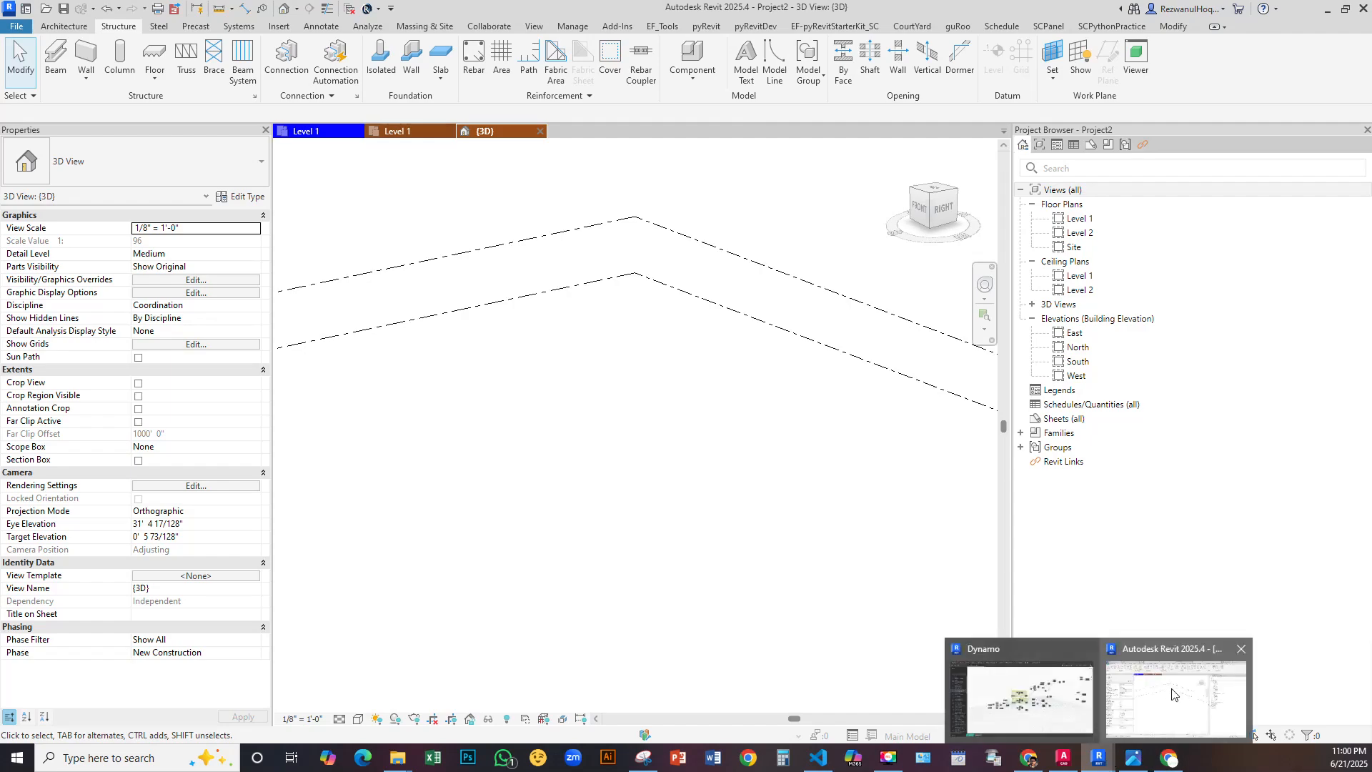
left_click(1022, 697)
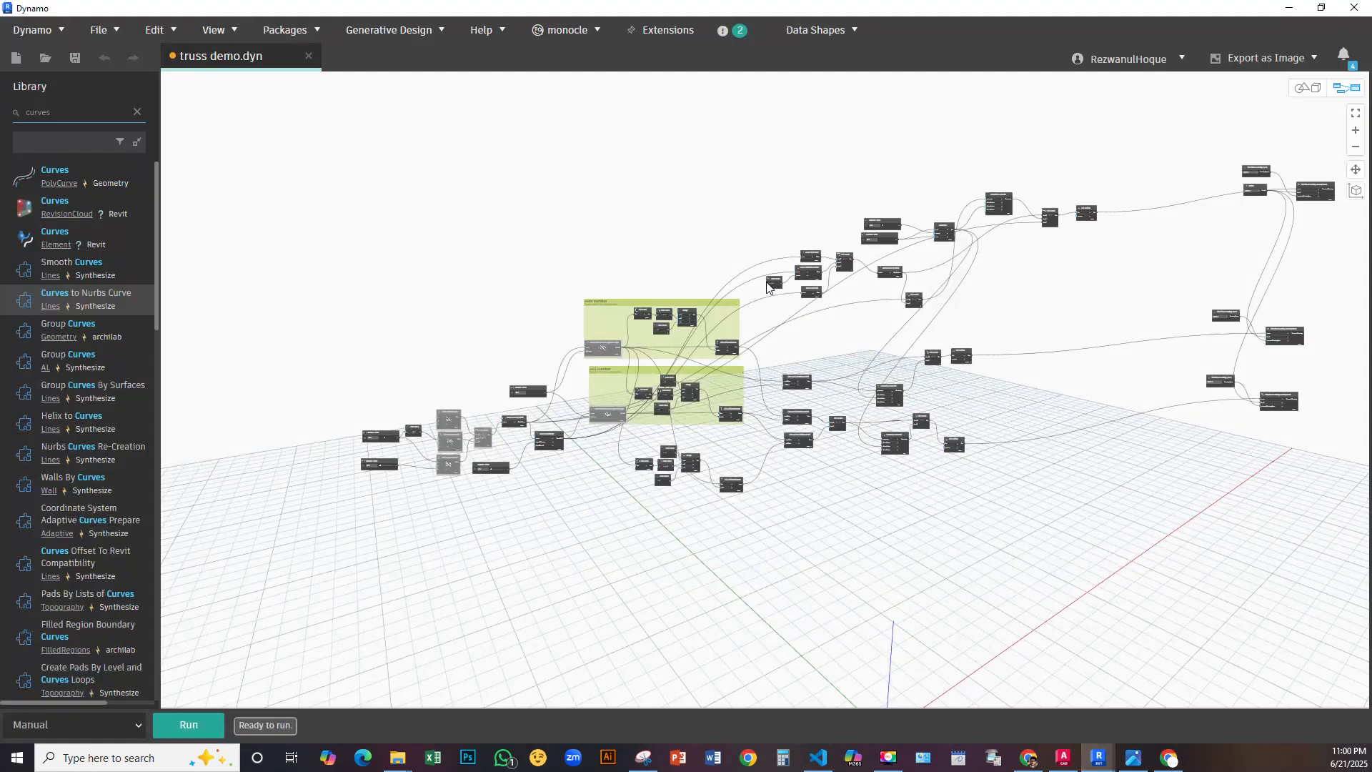
Place a smaller Dynamo window beside the Revit 3D view and run the truss graph
left_click(1319, 14)
left_click_drag(974, 37, 309, 60)
middle_click_drag(605, 322, 744, 348)
left_click_drag(291, 64, 498, 35)
scroll(770, 373, "down", 3)
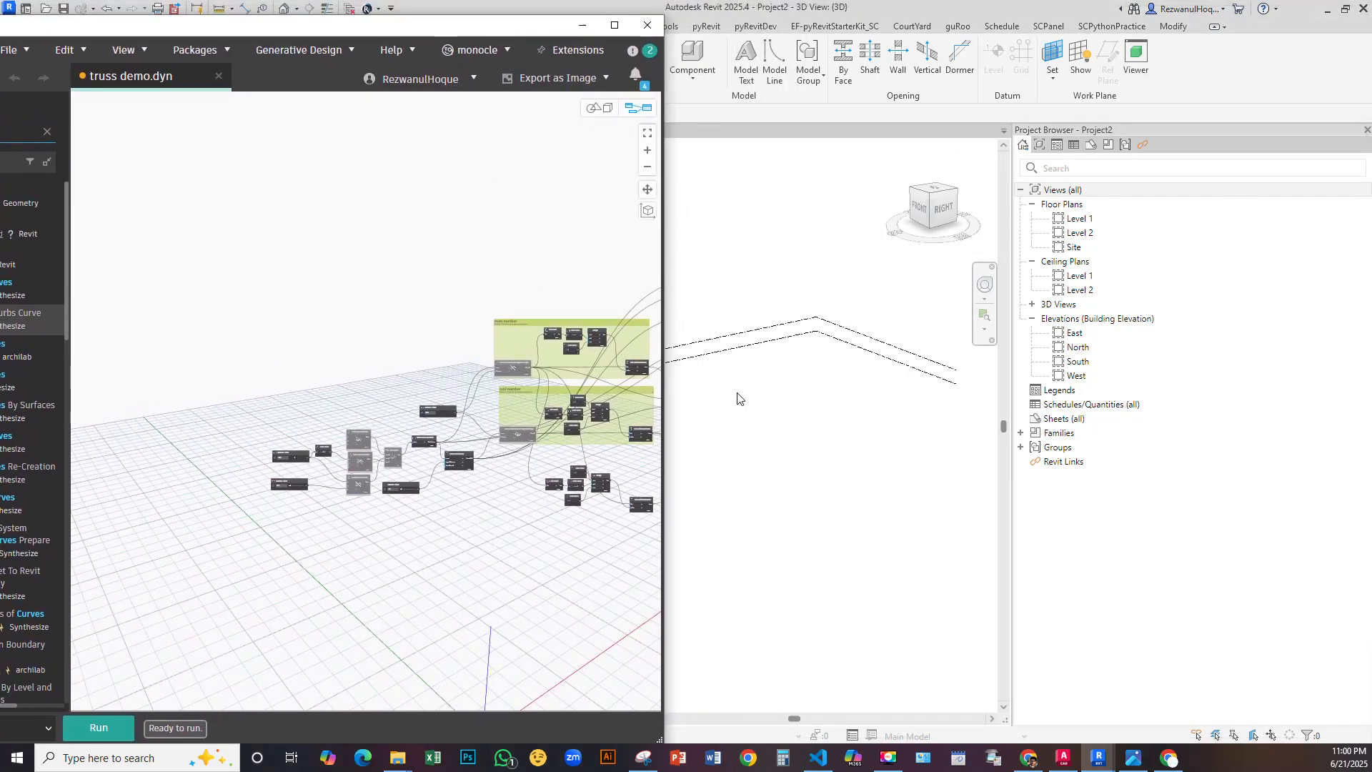
left_click(110, 730)
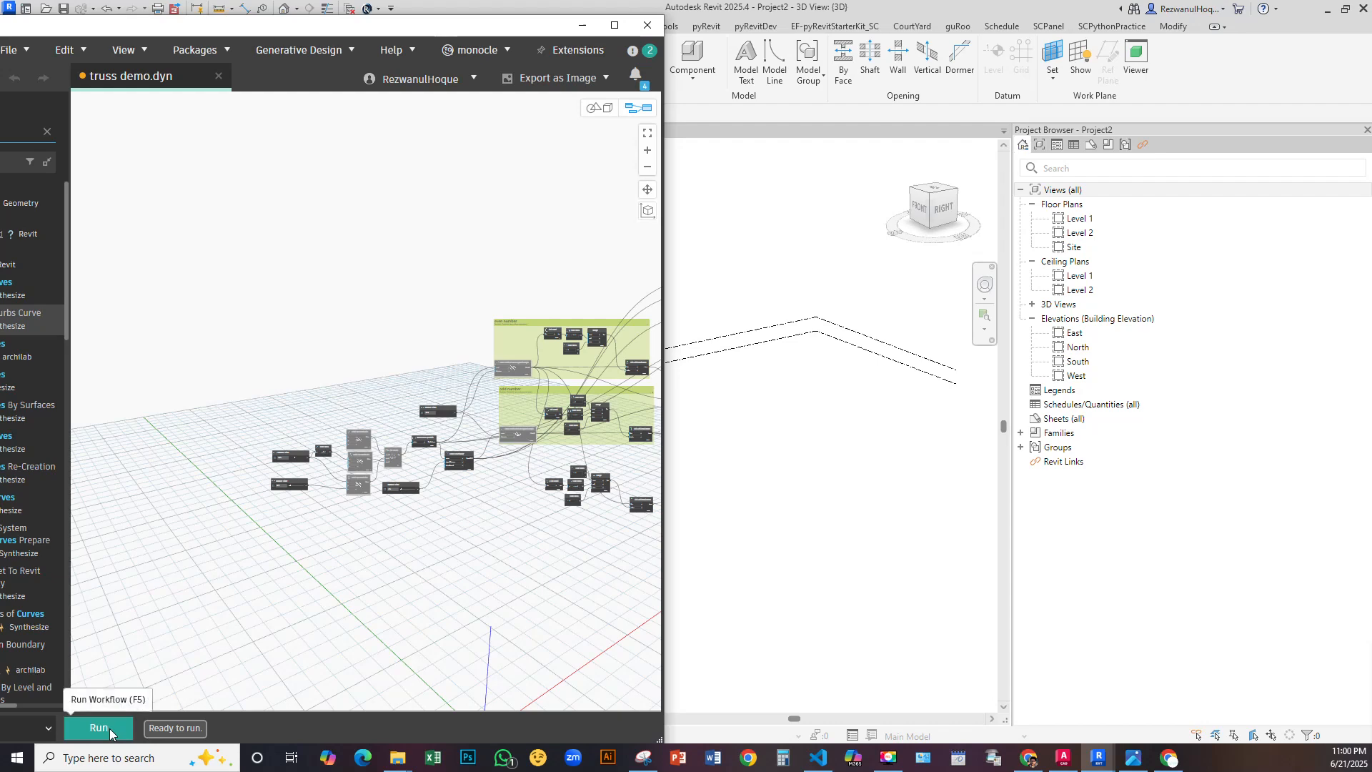
left_click(100, 727)
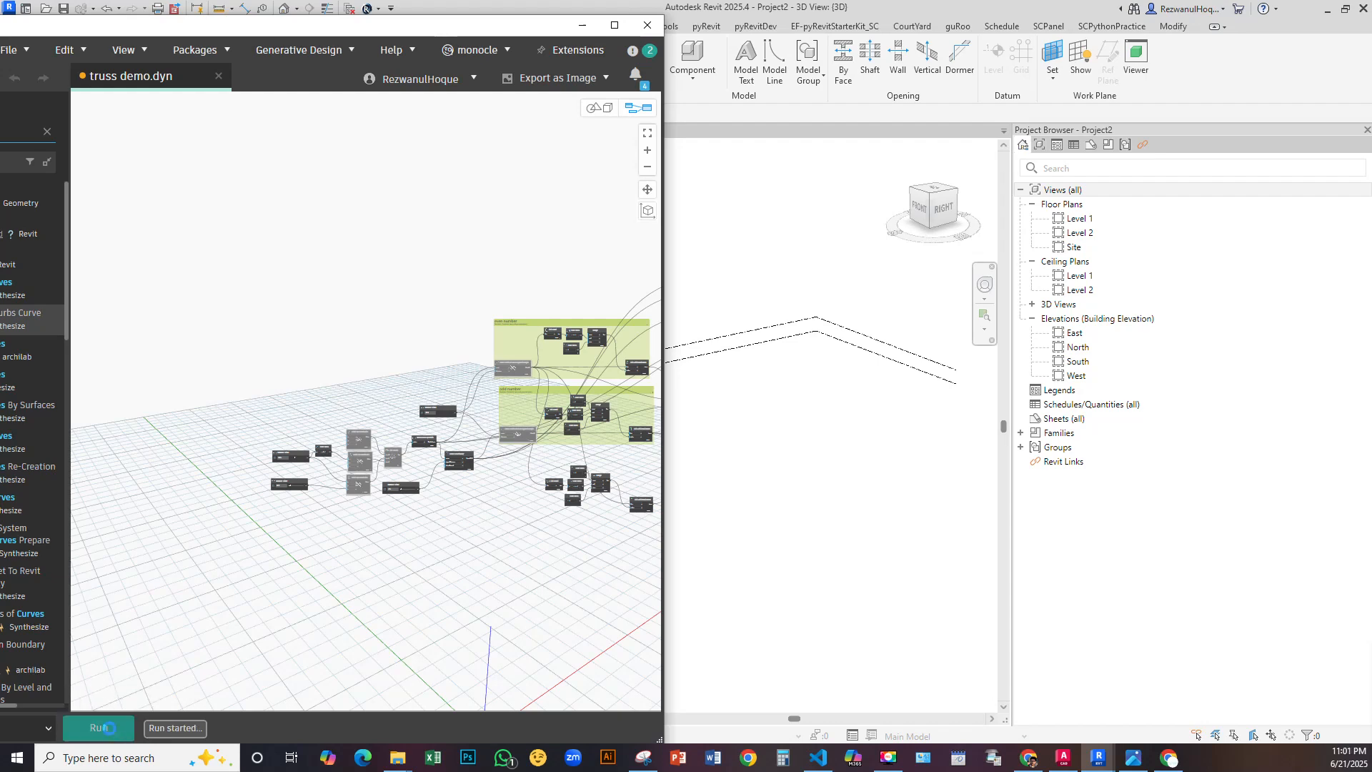
Examine the regenerated truss framing in Revit from several angles and close up at the truss ends
scroll(772, 501, "up", 8)
left_click(582, 25)
scroll(633, 382, "down", 4)
scroll(633, 382, "down", 2)
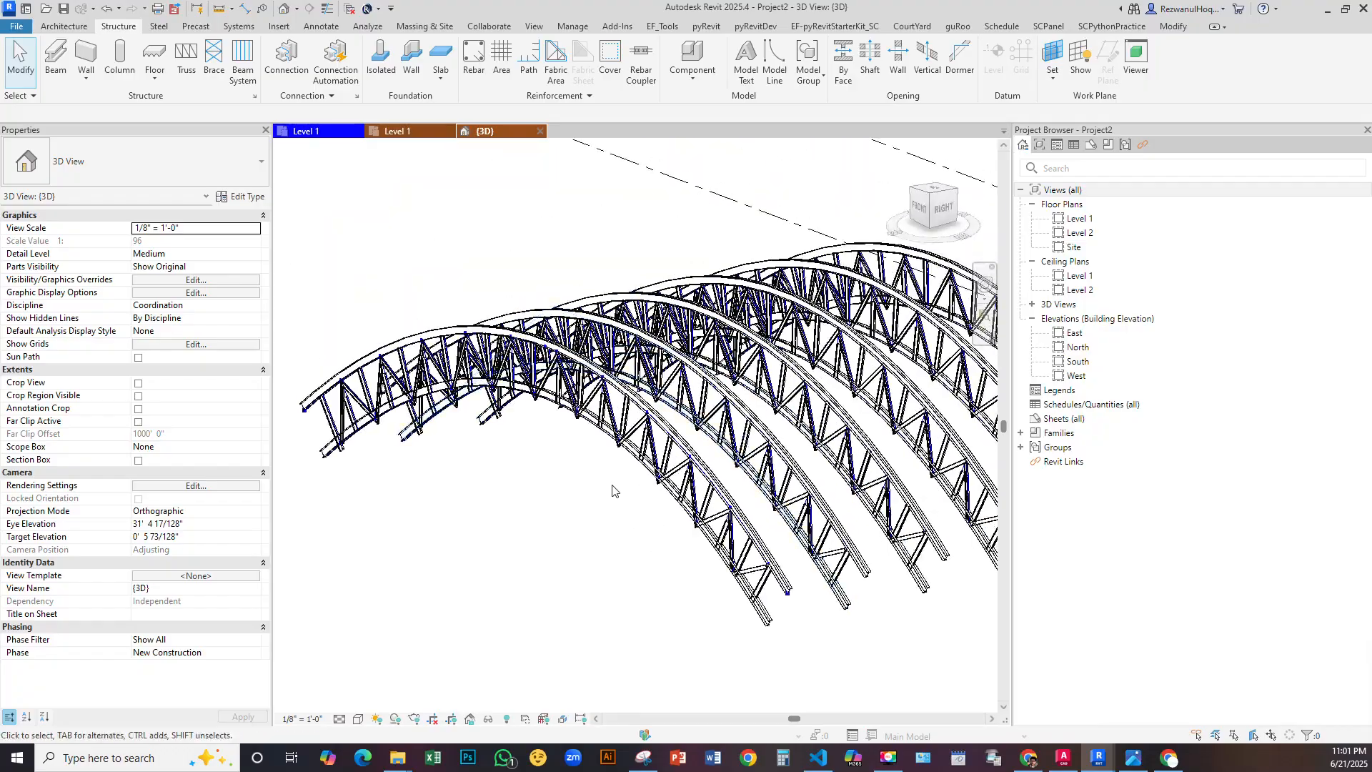
middle_click_drag(604, 465, 987, 543, "shift")
middle_click_drag(646, 461, 1155, 493)
scroll(506, 484, "down", 2)
mouse_move(759, 514)
middle_mouse_down("shift")
mouse_move(748, 374)
mouse_move(741, 501)
middle_mouse_up("shift")
scroll(692, 572, "up", 3)
scroll(589, 637, "up", 2)
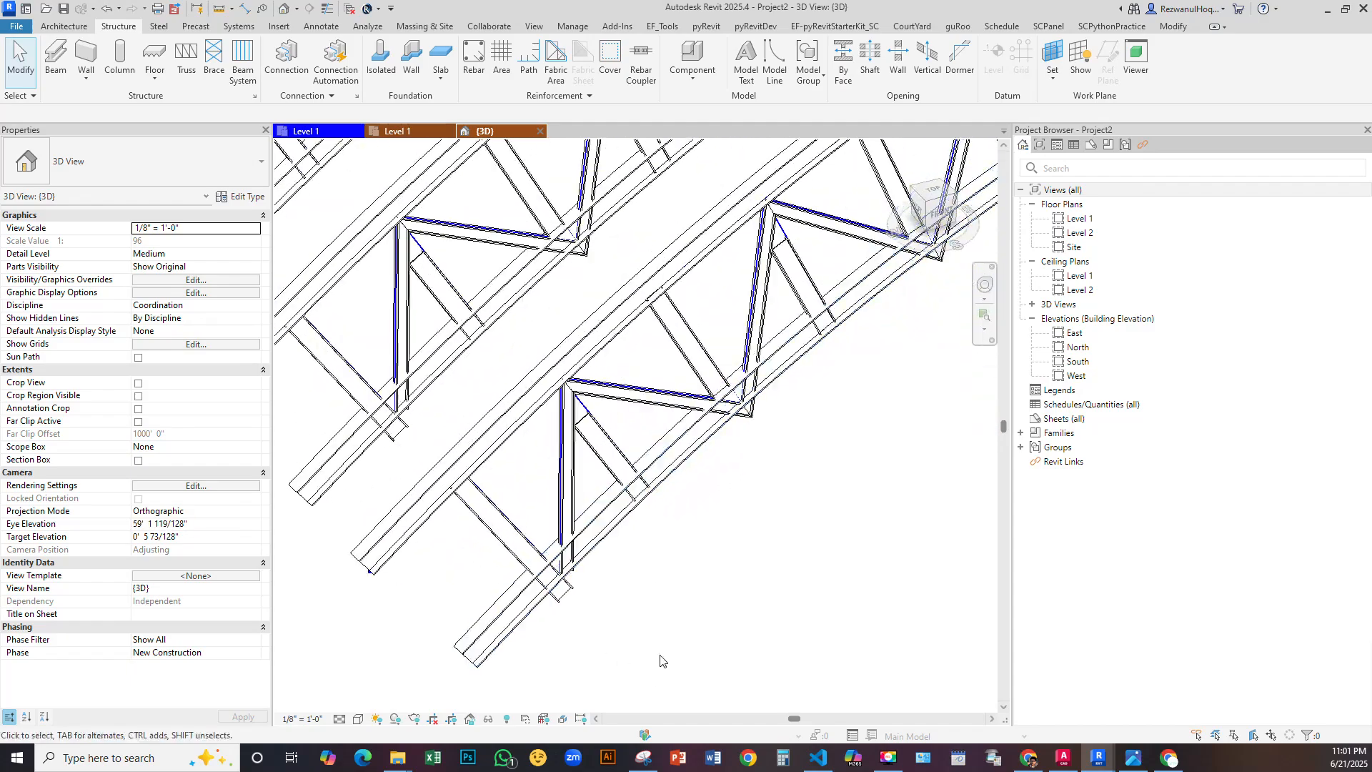
Inspect the end web member of the outermost truss and the whole truss array in the Revit 3D view
left_click(557, 587)
middle_click_drag(557, 587, 464, 593, "shift")
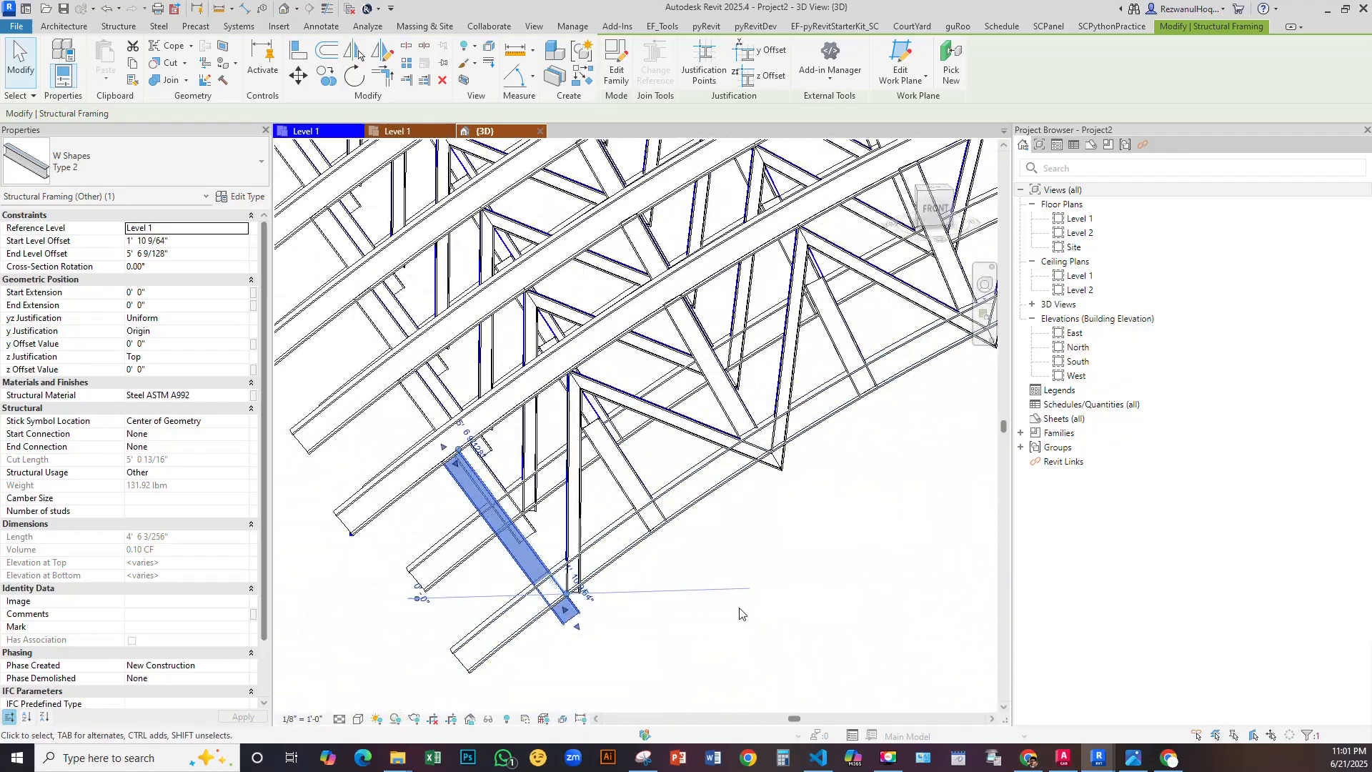
scroll(458, 599, "down", 10)
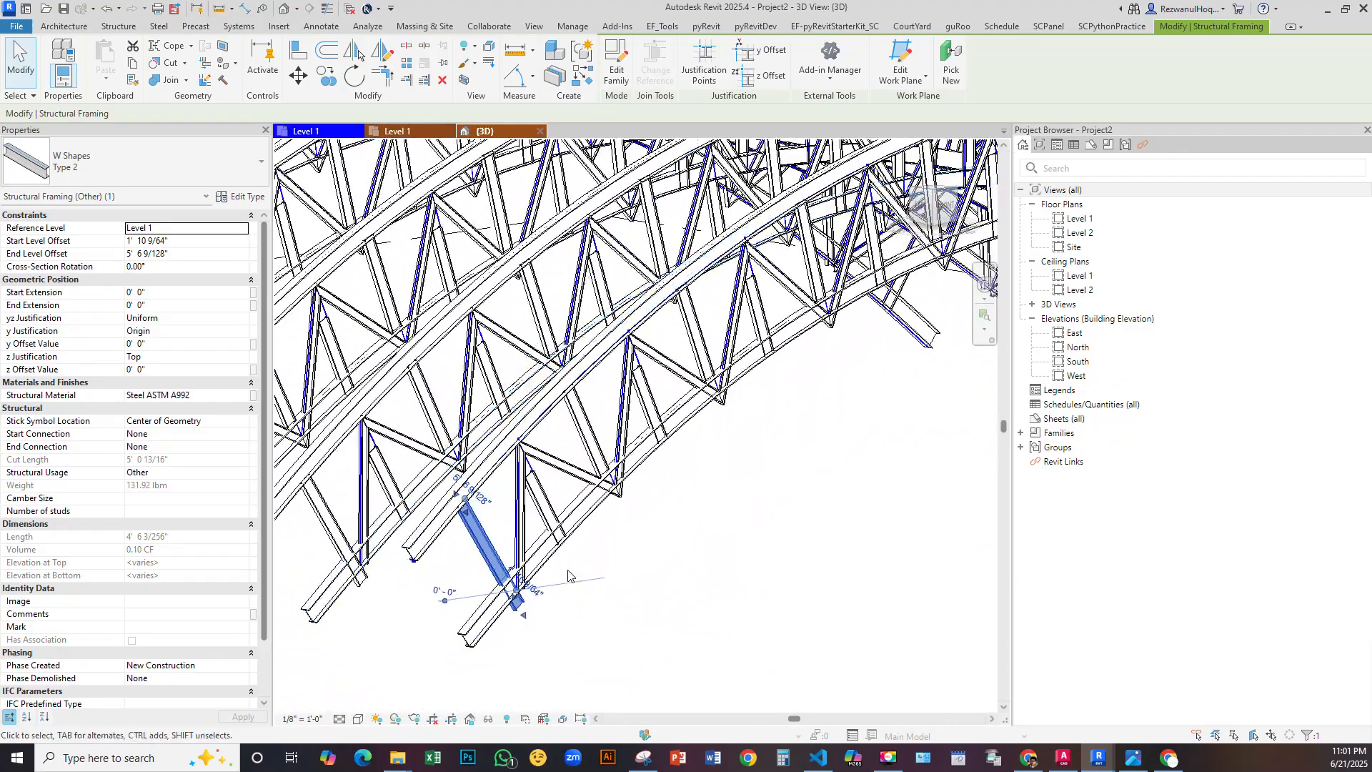
middle_click_drag(842, 540, 846, 683, "shift")
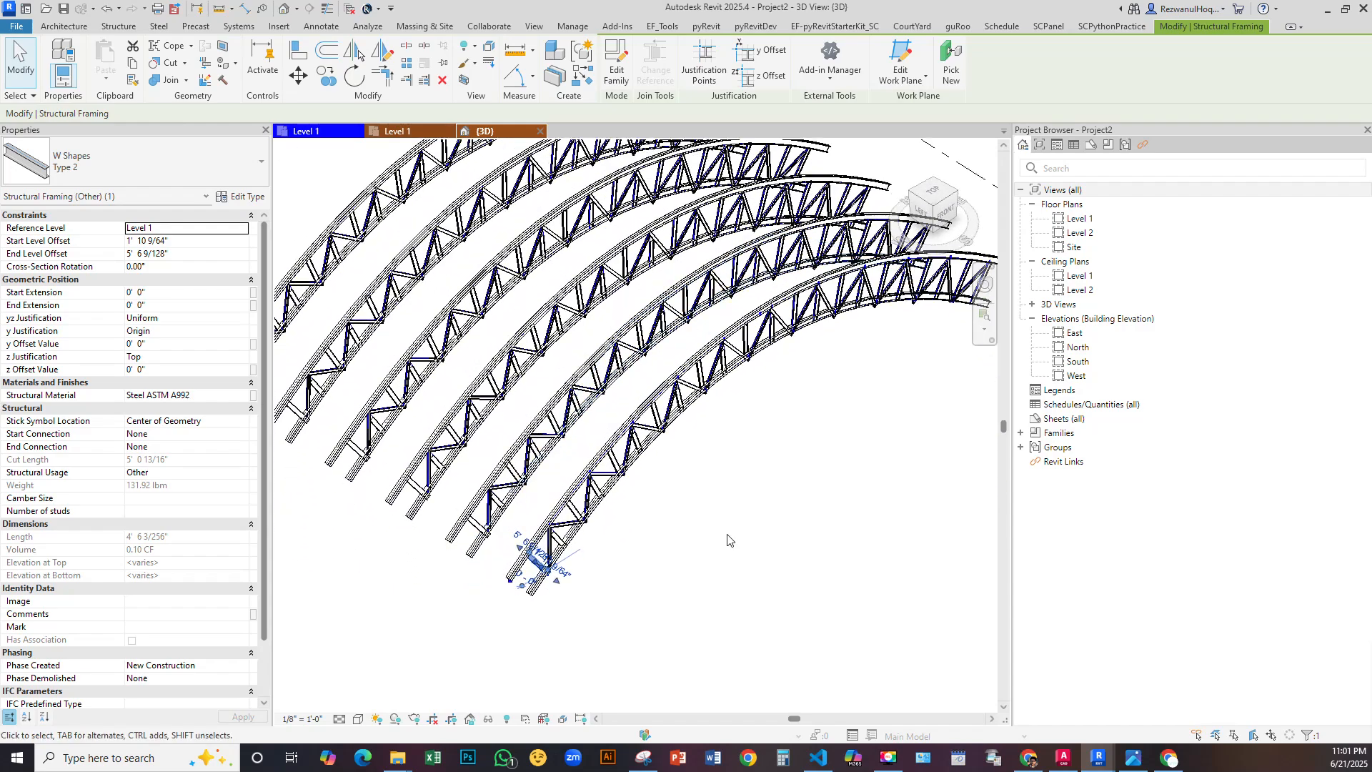
left_click(751, 543)
scroll(657, 567, "down", 3)
middle_click_drag(640, 567, 638, 473, "shift")
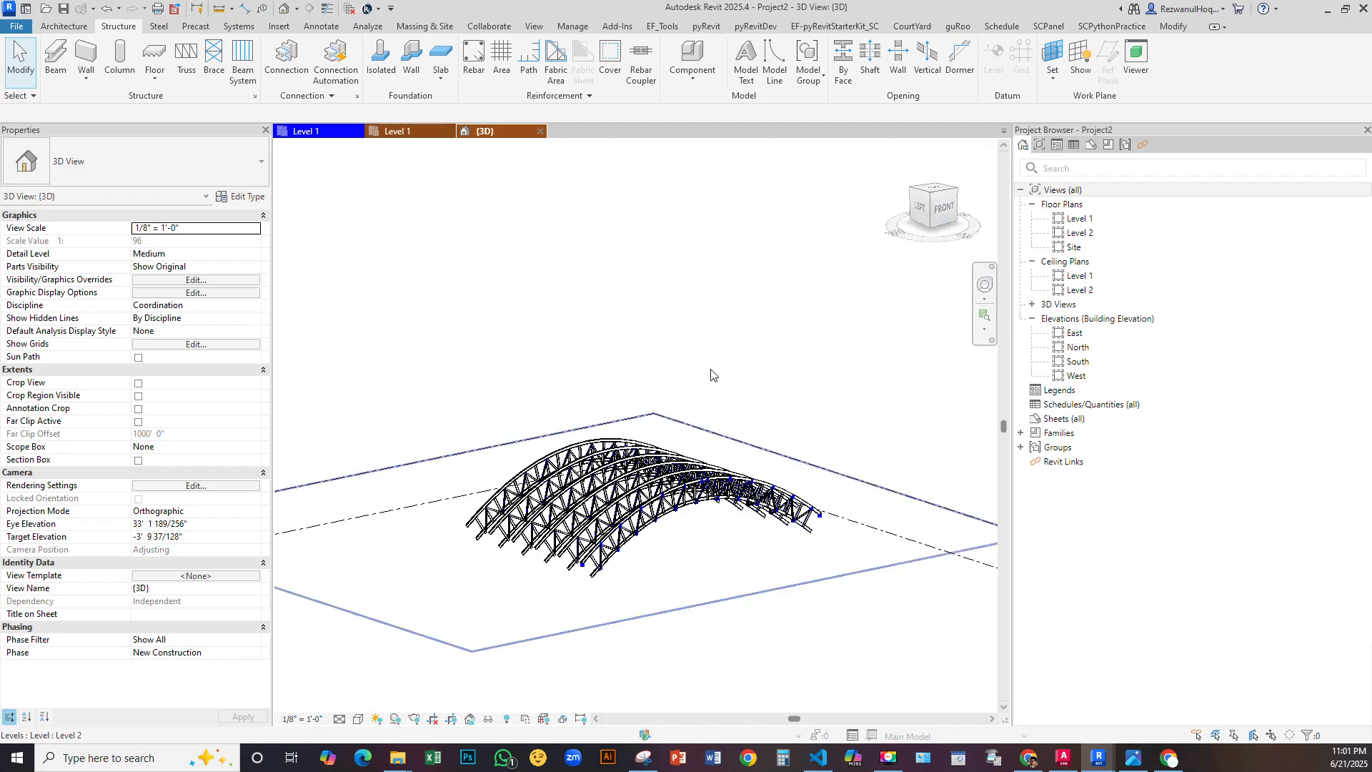
scroll(688, 546, "up", 3)
middle_click_drag(683, 545, 687, 647, "shift")
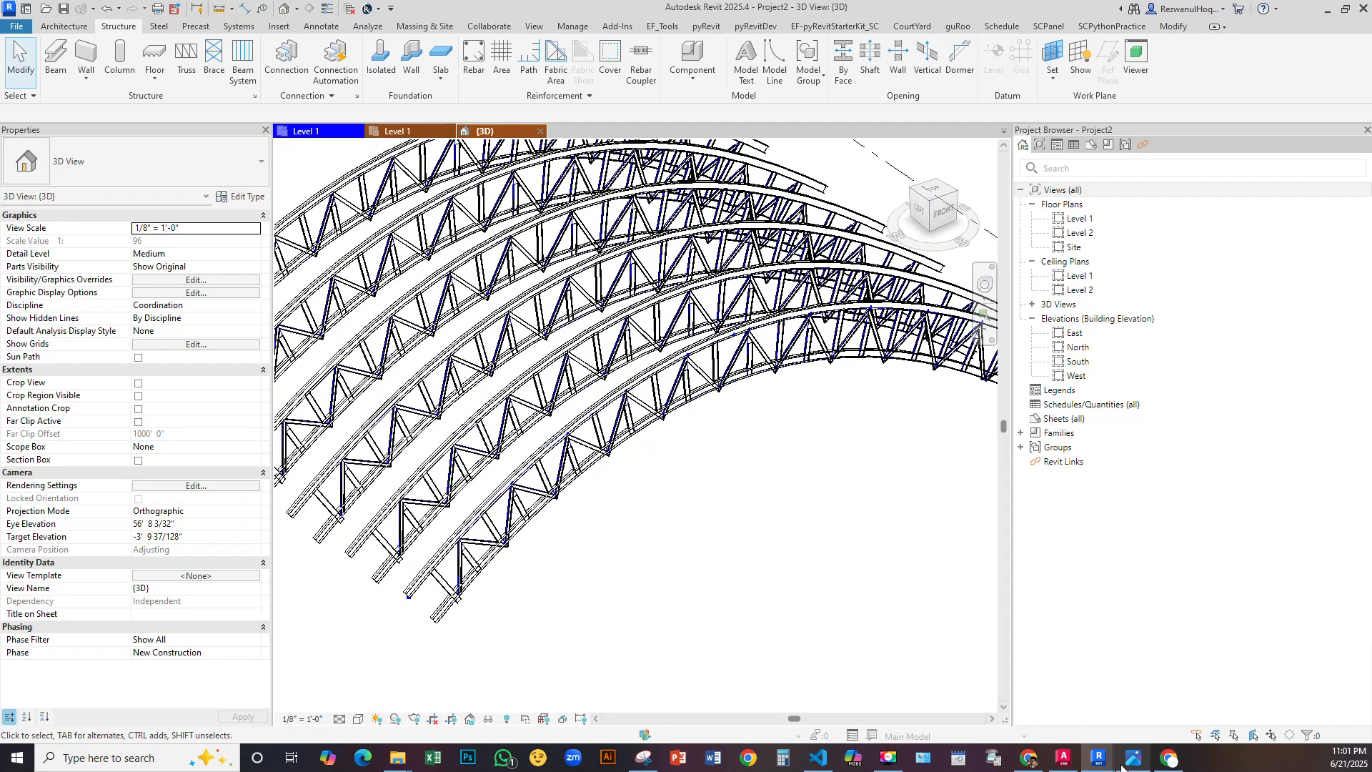
Return to Dynamo and maximize its window to show the complete truss graph
left_click(1169, 758)
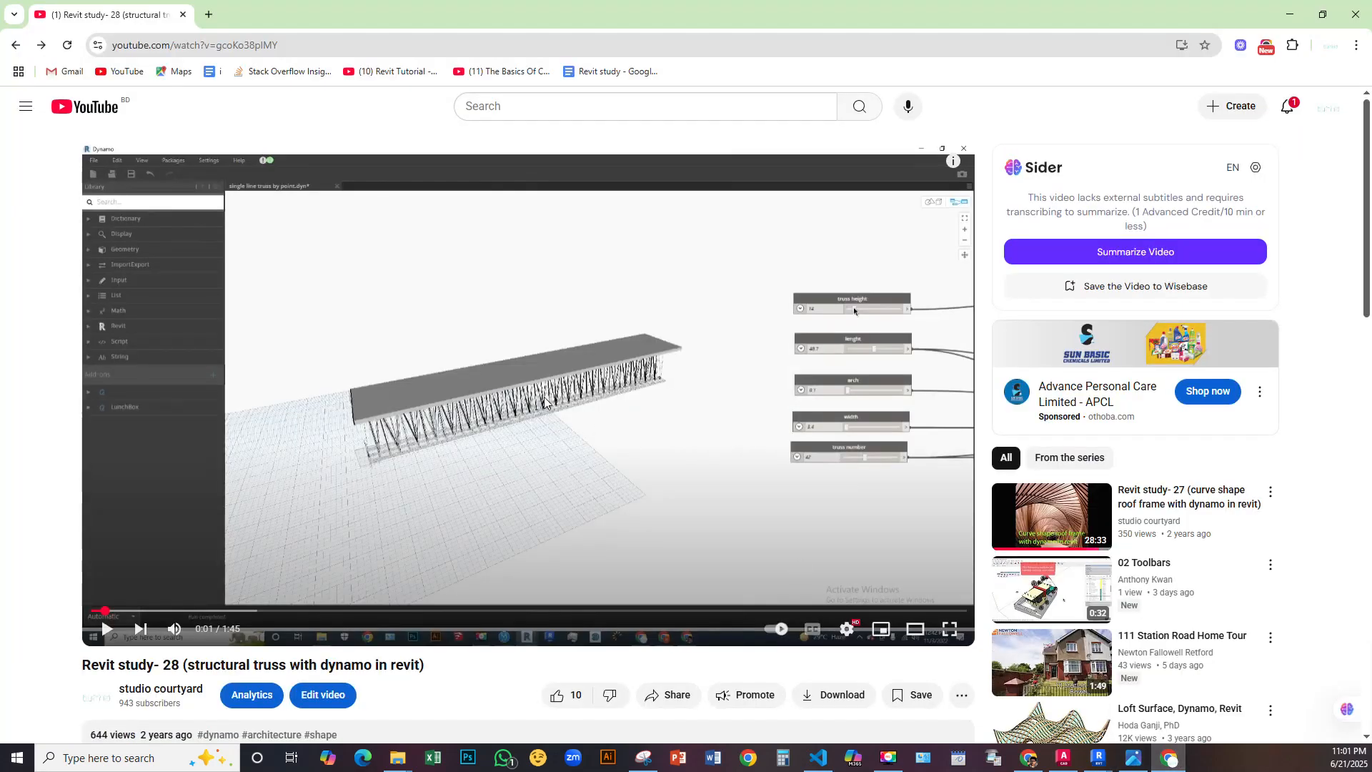
left_click(1290, 14)
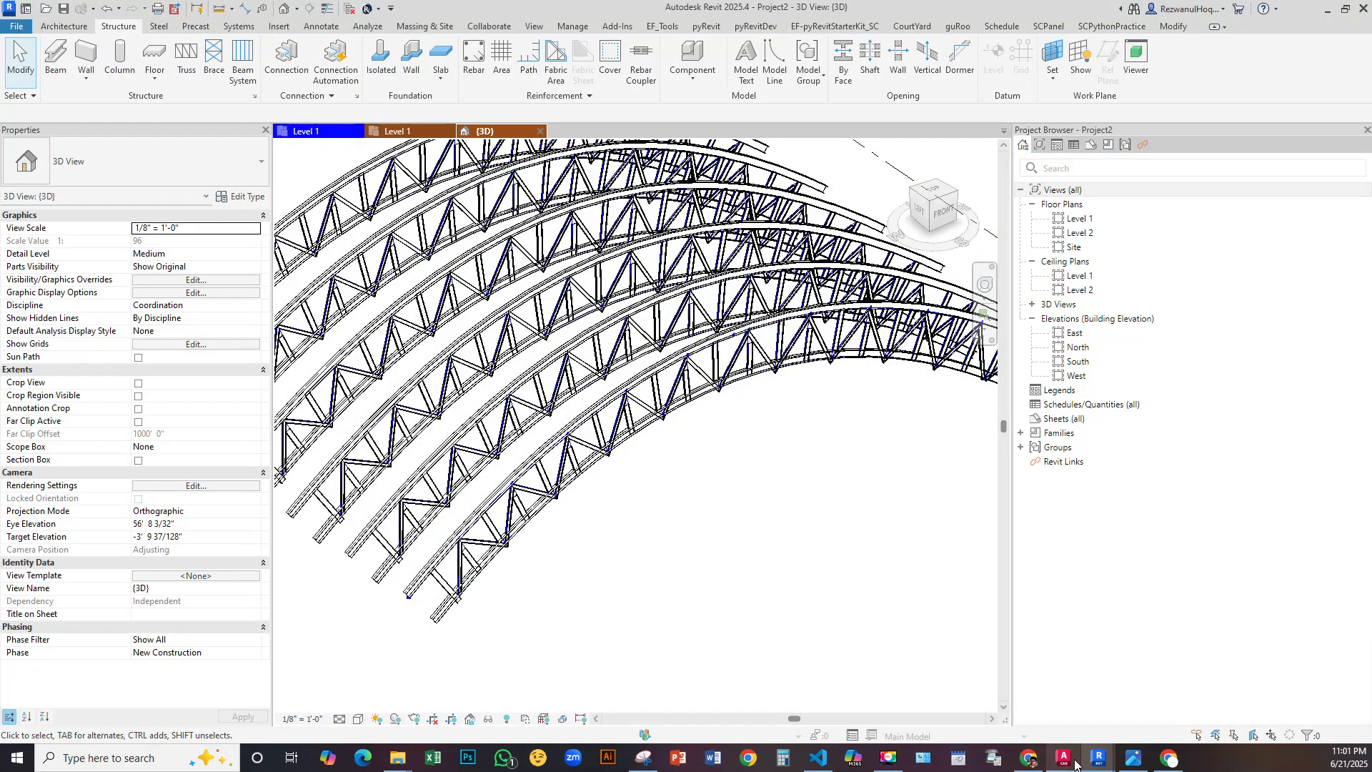
mouse_move(1106, 763)
mouse_move(1058, 699)
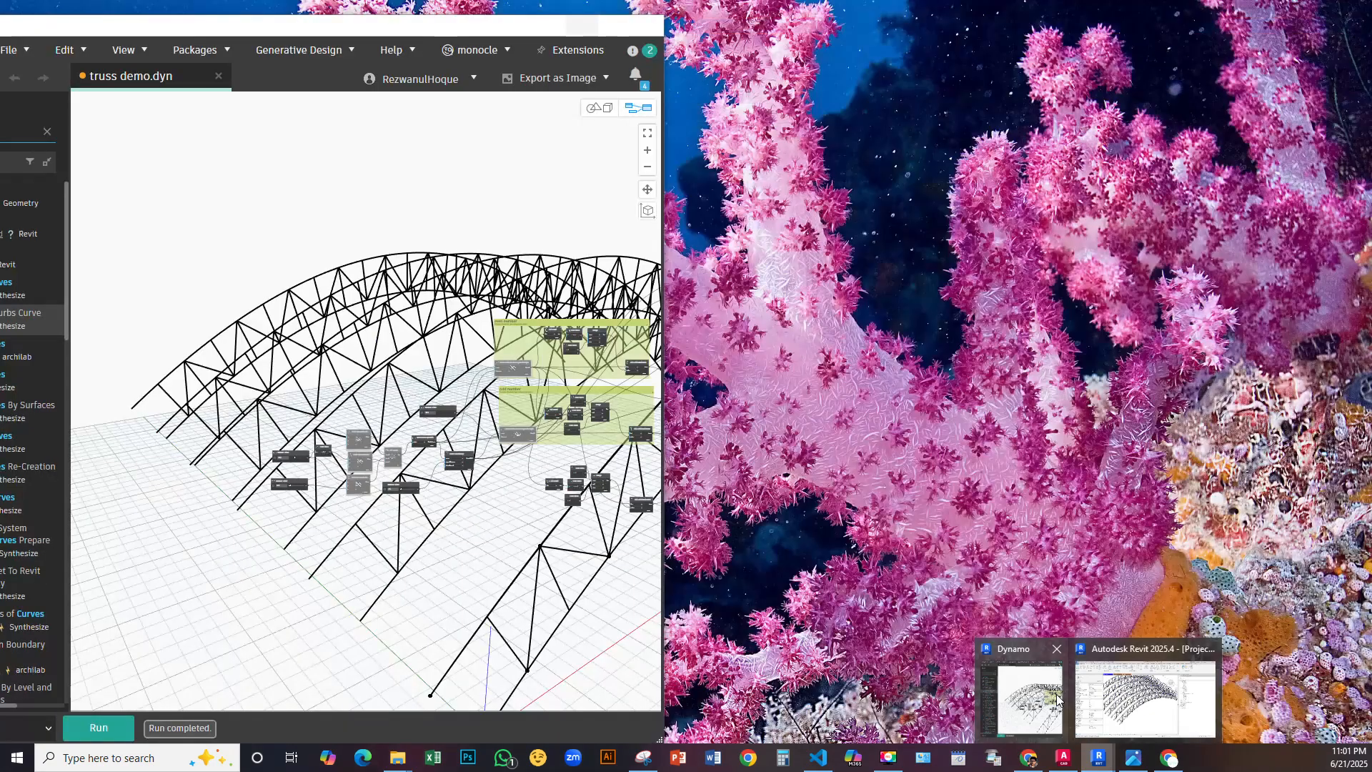
left_click(1040, 704)
scroll(501, 340, "down", 2)
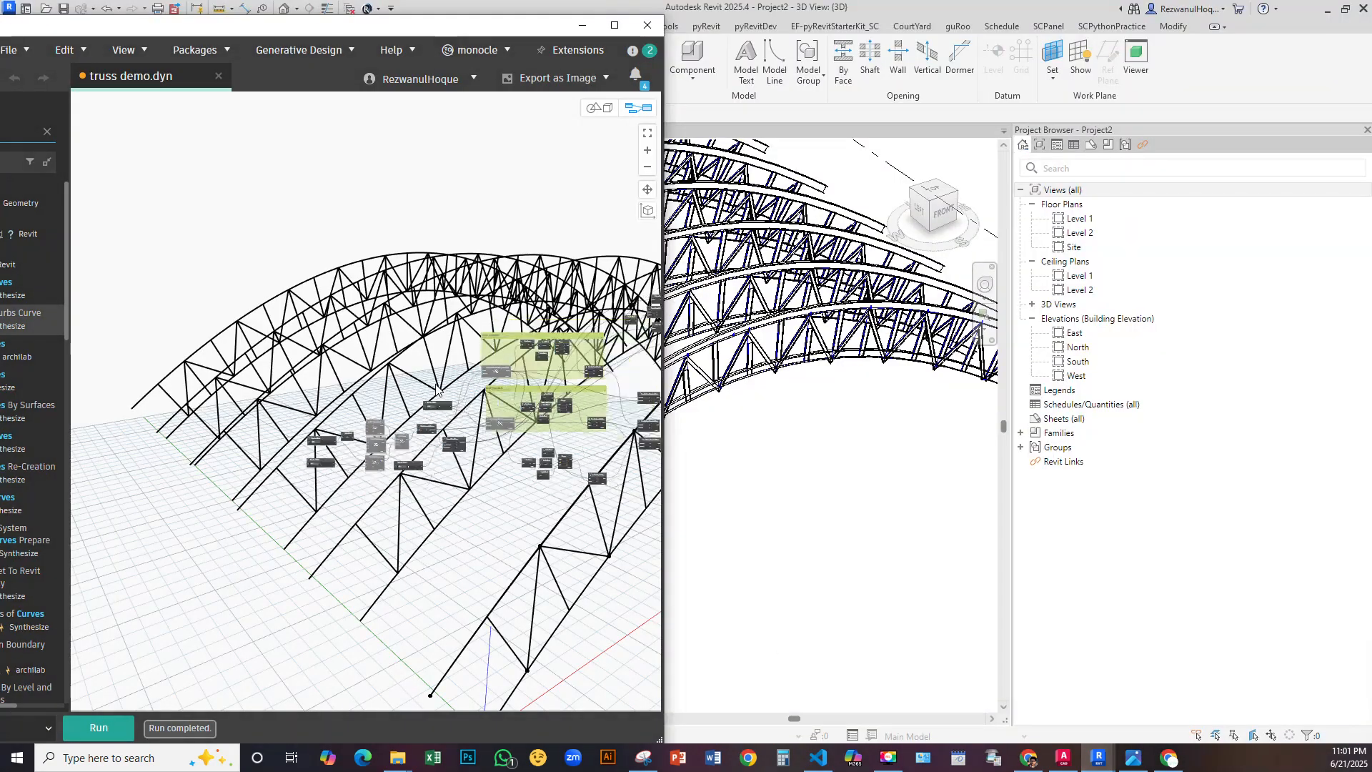
left_click(613, 26)
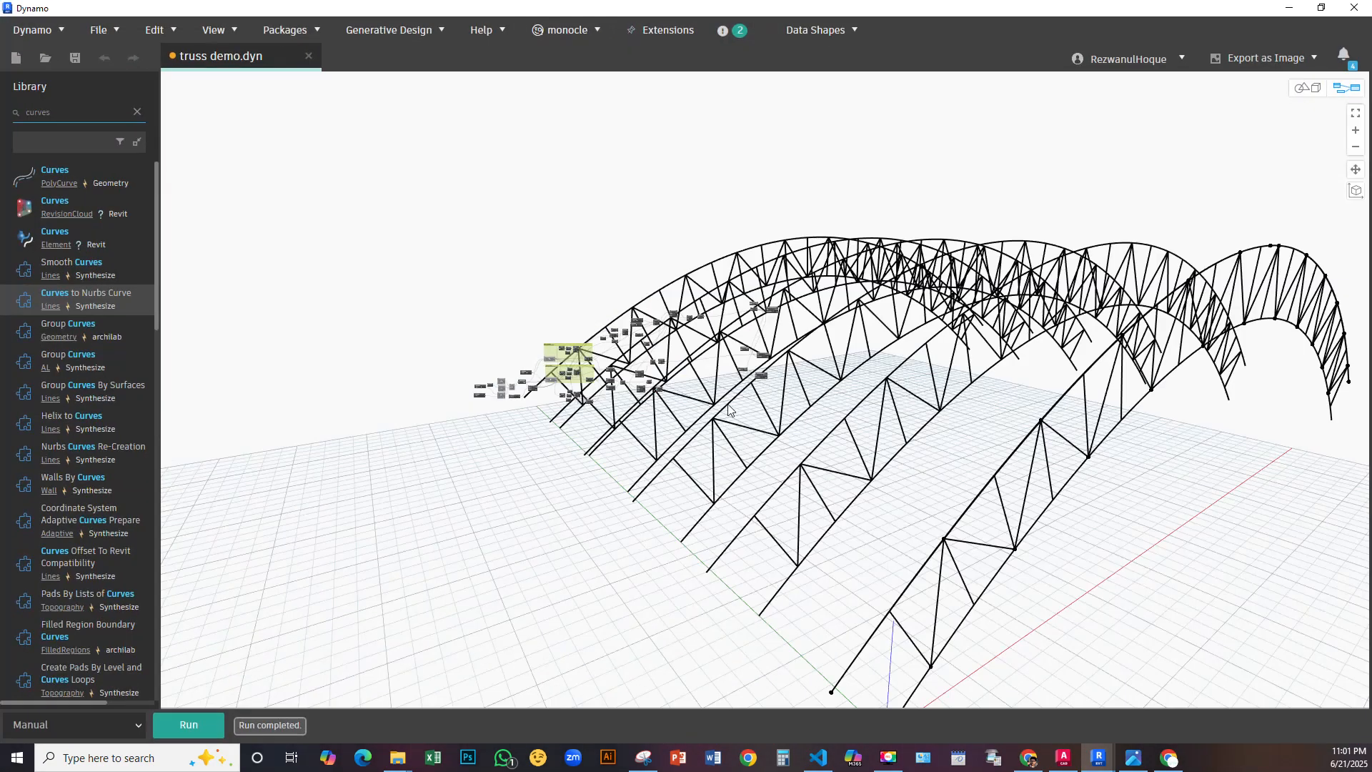
Review the start of the graph, from the number sliders and Point.ByCoordinates nodes to NurbsCurve.ByPoints
scroll(733, 405, "up", 6)
middle_click_drag(528, 421, 1122, 561)
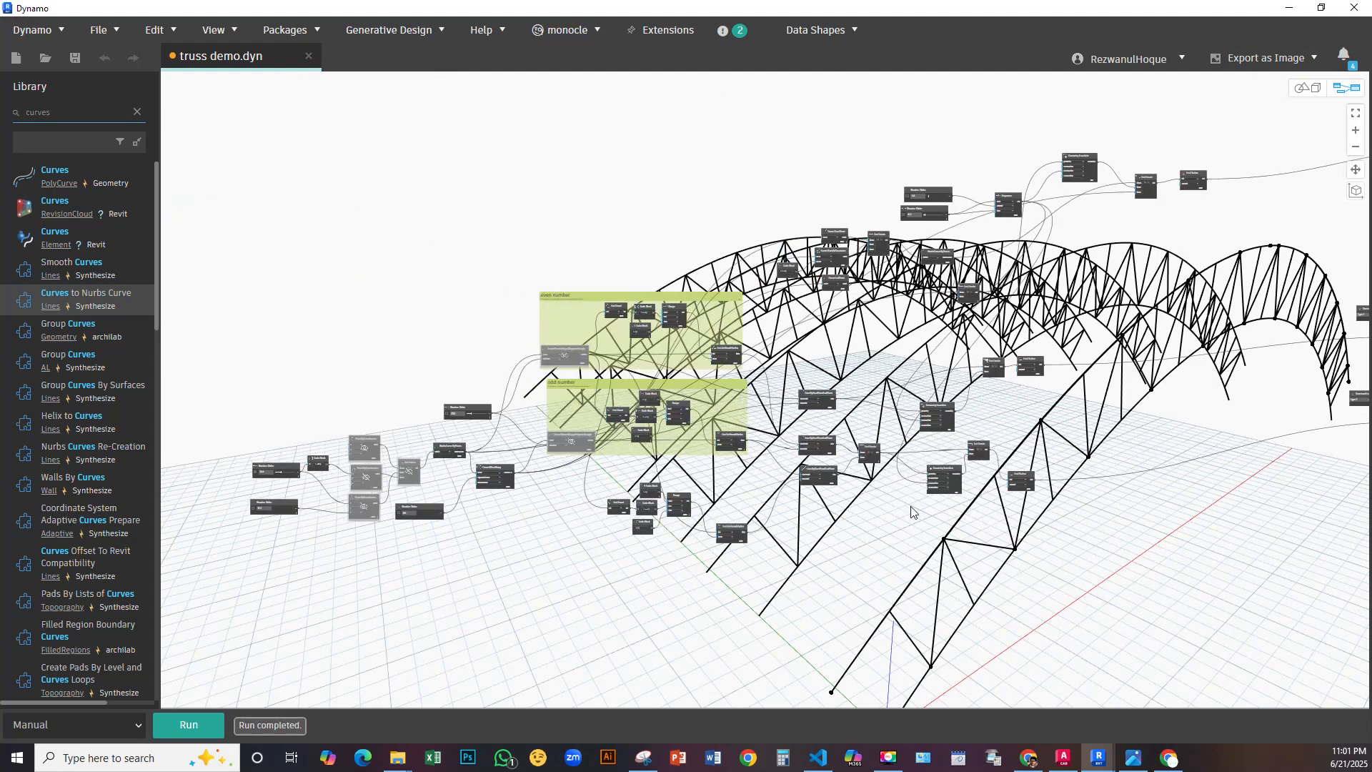
scroll(382, 577, "up", 5)
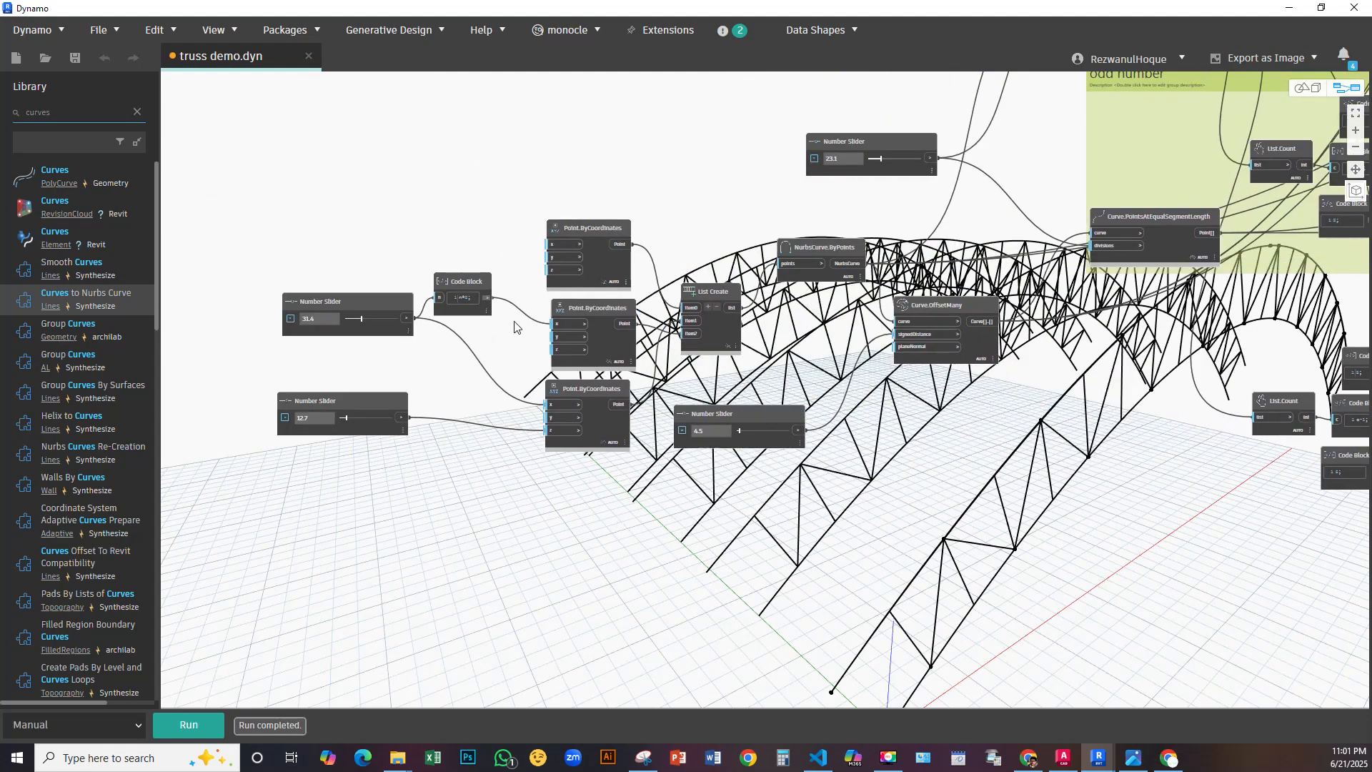
scroll(407, 374, "up", 2)
middle_click_drag(736, 169, 532, 165)
middle_click_drag(613, 339, 482, 478)
middle_click_drag(777, 356, 717, 293)
Move the NurbsCurve.ByPoints, Curve.OffsetMany and odd number group's Curve.PointsAtEqualSegmentLength nodes slightly upward on the canvas
left_click_drag(522, 276, 516, 231)
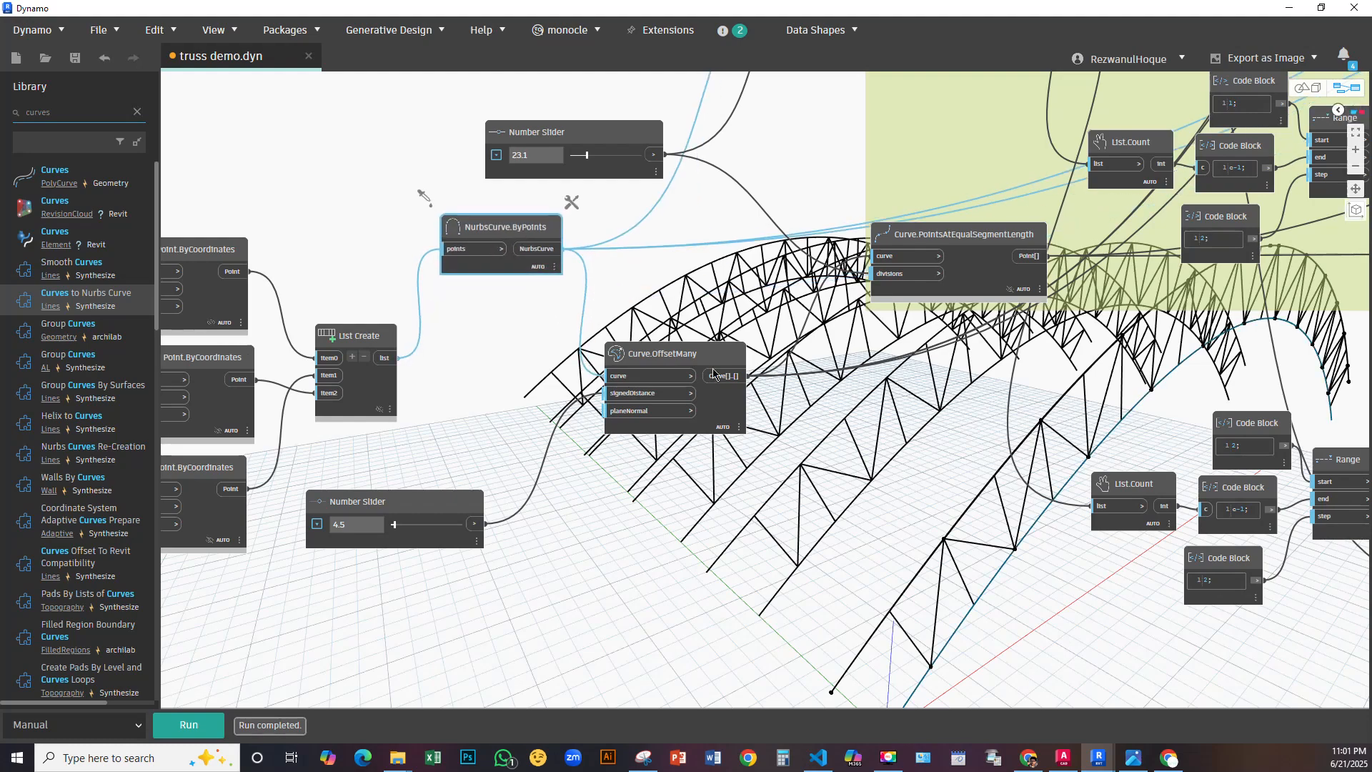
left_click_drag(689, 350, 681, 301)
middle_click_drag(655, 434, 301, 518)
mouse_move(621, 309)
left_mouse_down()
mouse_move(614, 257)
mouse_move(615, 286)
left_mouse_up()
middle_click_drag(794, 396, 791, 396)
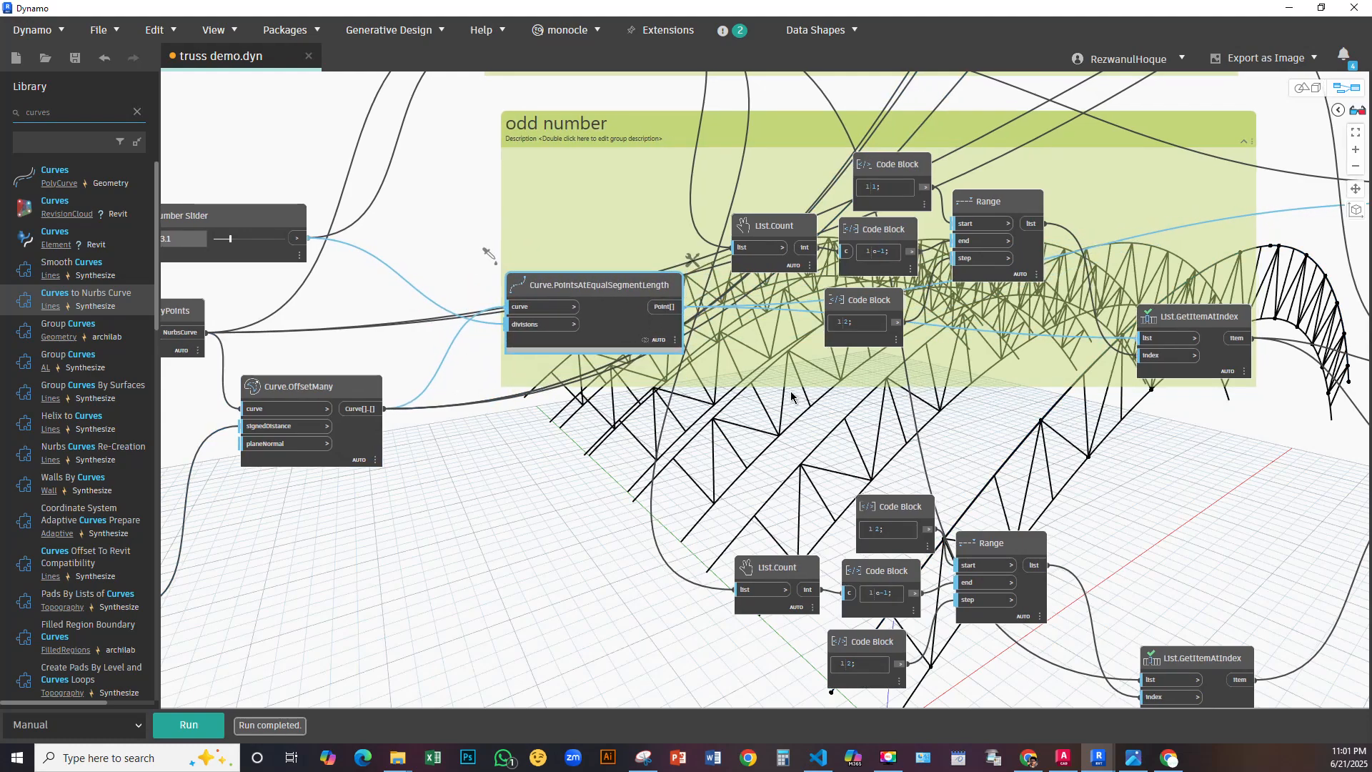
Review the odd number and even number groups and the Curve.StartPoint, Curve.PointAtParameter and Curve.EndPoint nodes
middle_click_drag(806, 330, 563, 388)
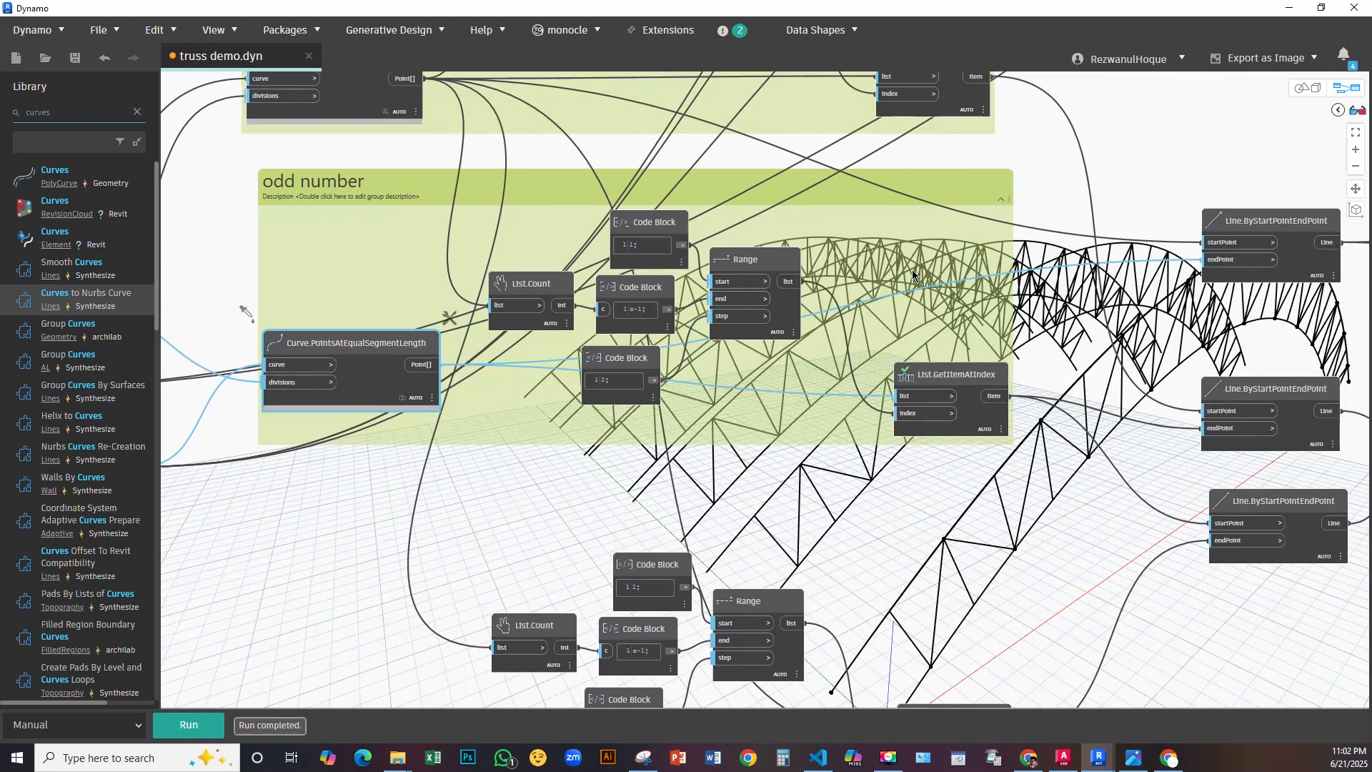
scroll(914, 274, "down", 4)
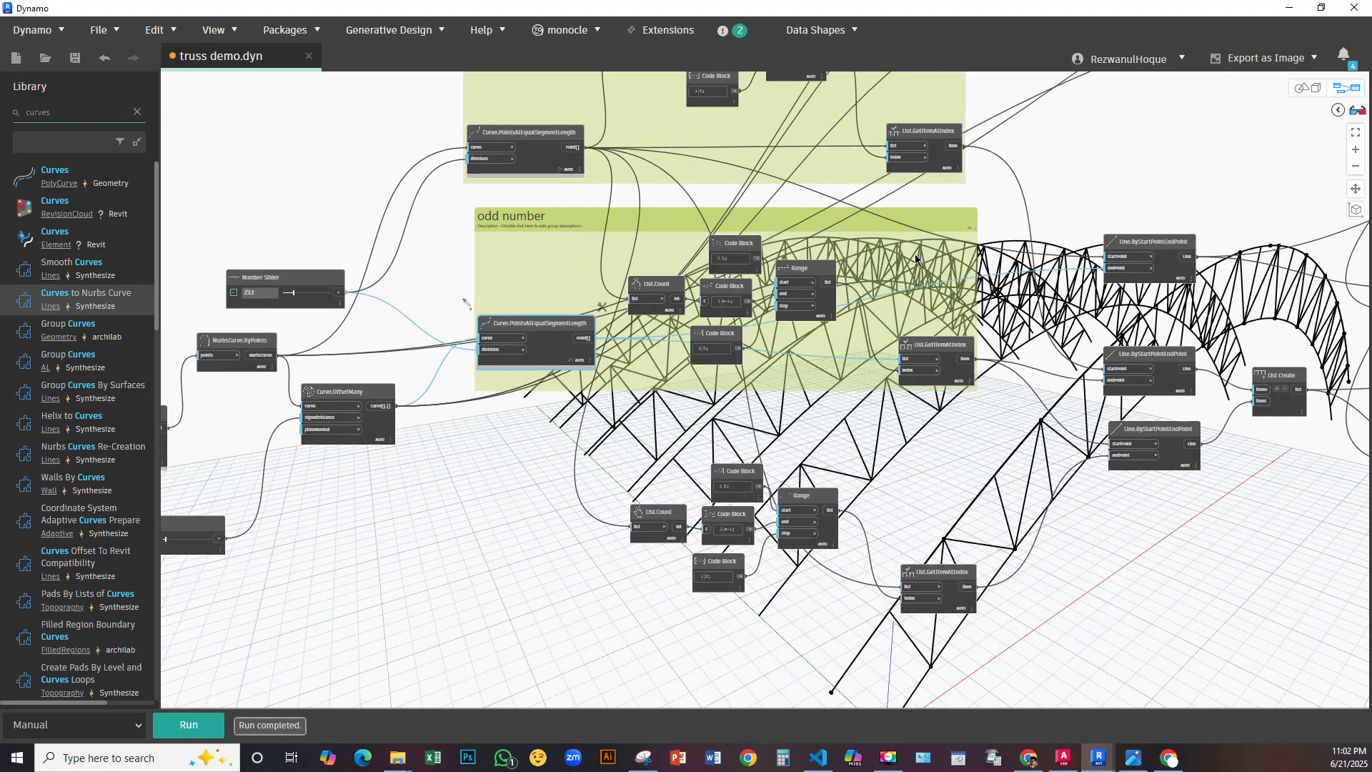
middle_click_drag(897, 257, 812, 379)
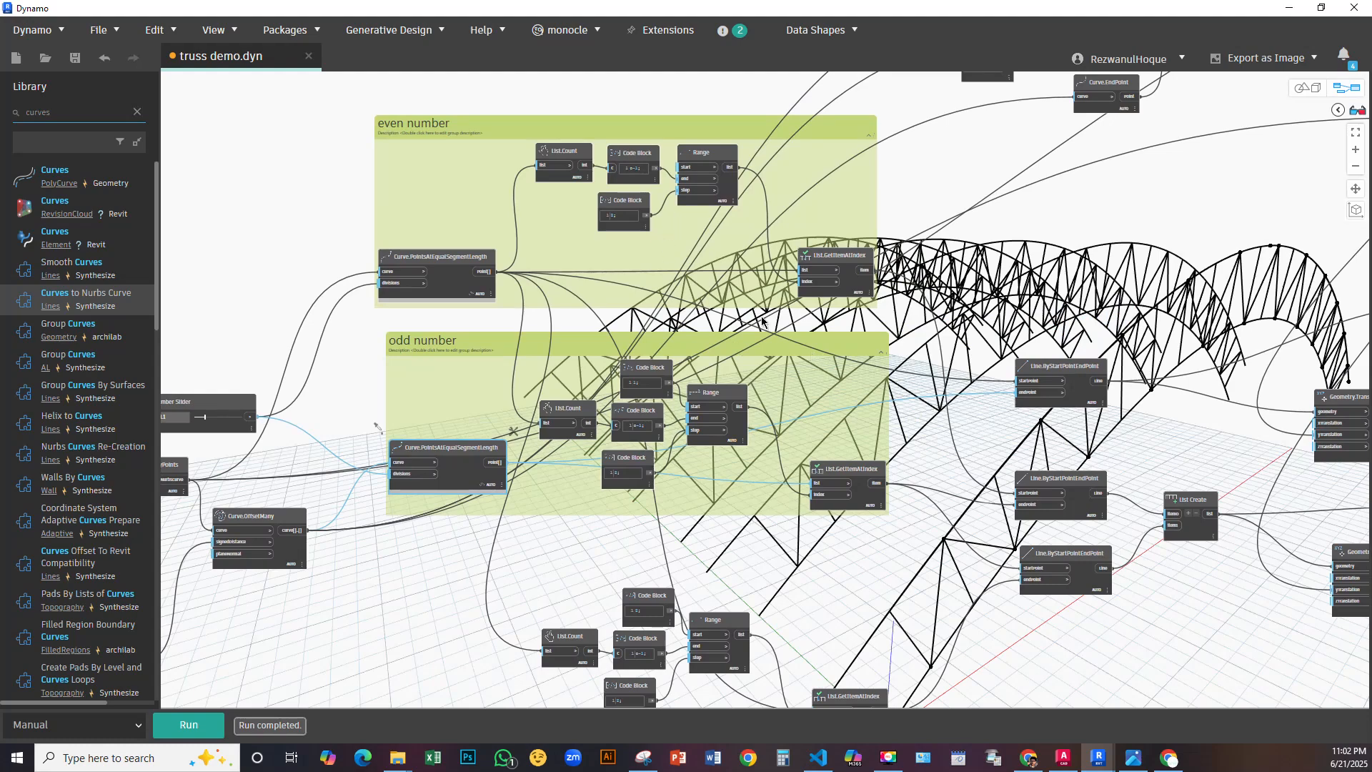
middle_click_drag(812, 351, 629, 288)
middle_click_drag(772, 229, 673, 411)
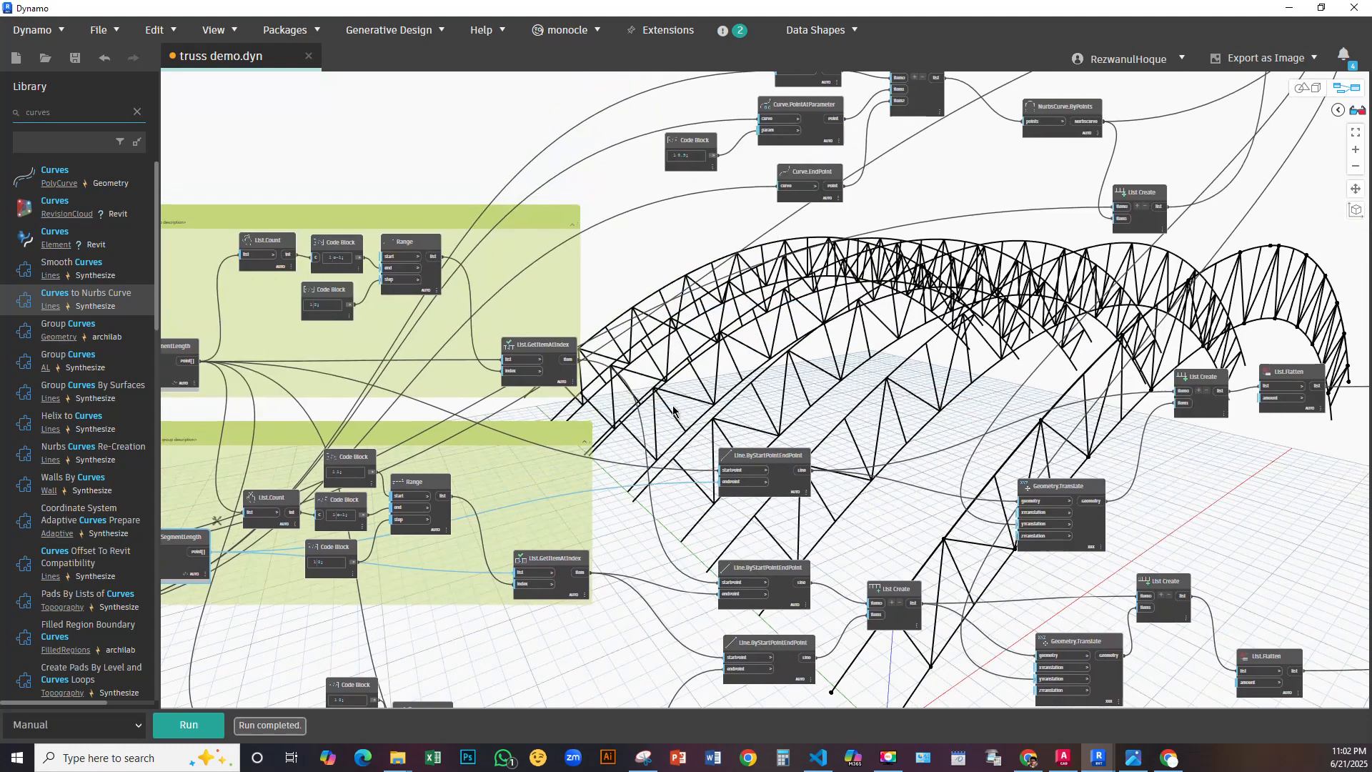
middle_click_drag(837, 240, 611, 320)
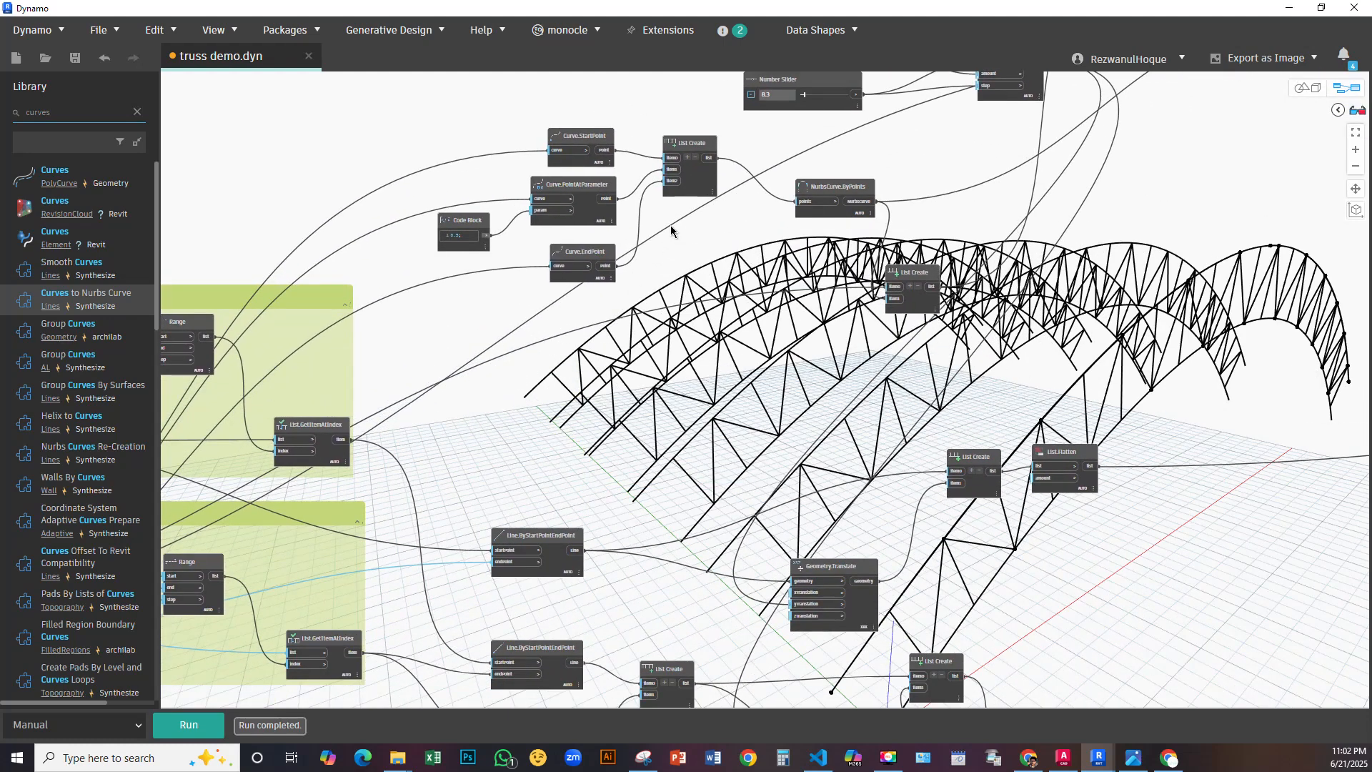
Review the three Line.ByStartPointEndPoint nodes and their connections to List Create and Geometry.Translate
scroll(641, 213, "down", 3)
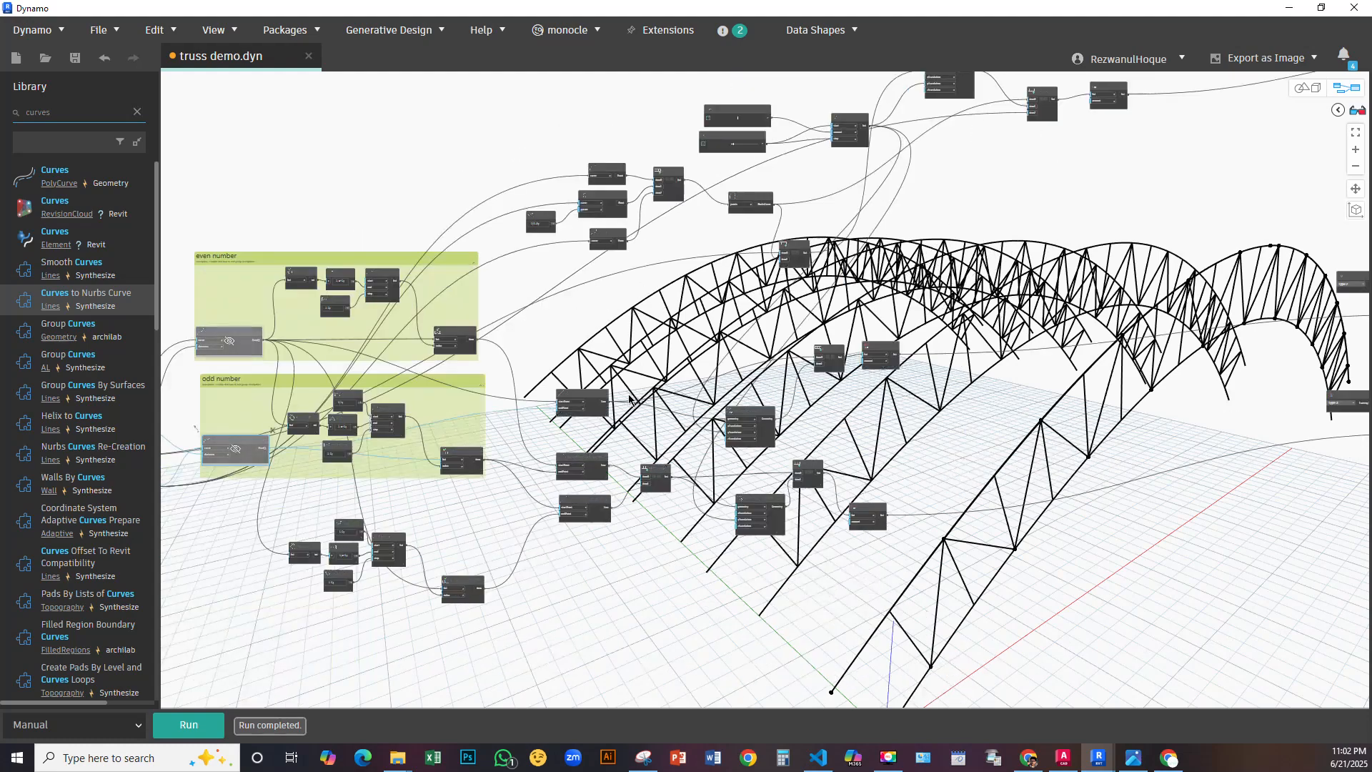
scroll(627, 414, "up", 2)
scroll(603, 463, "up", 5)
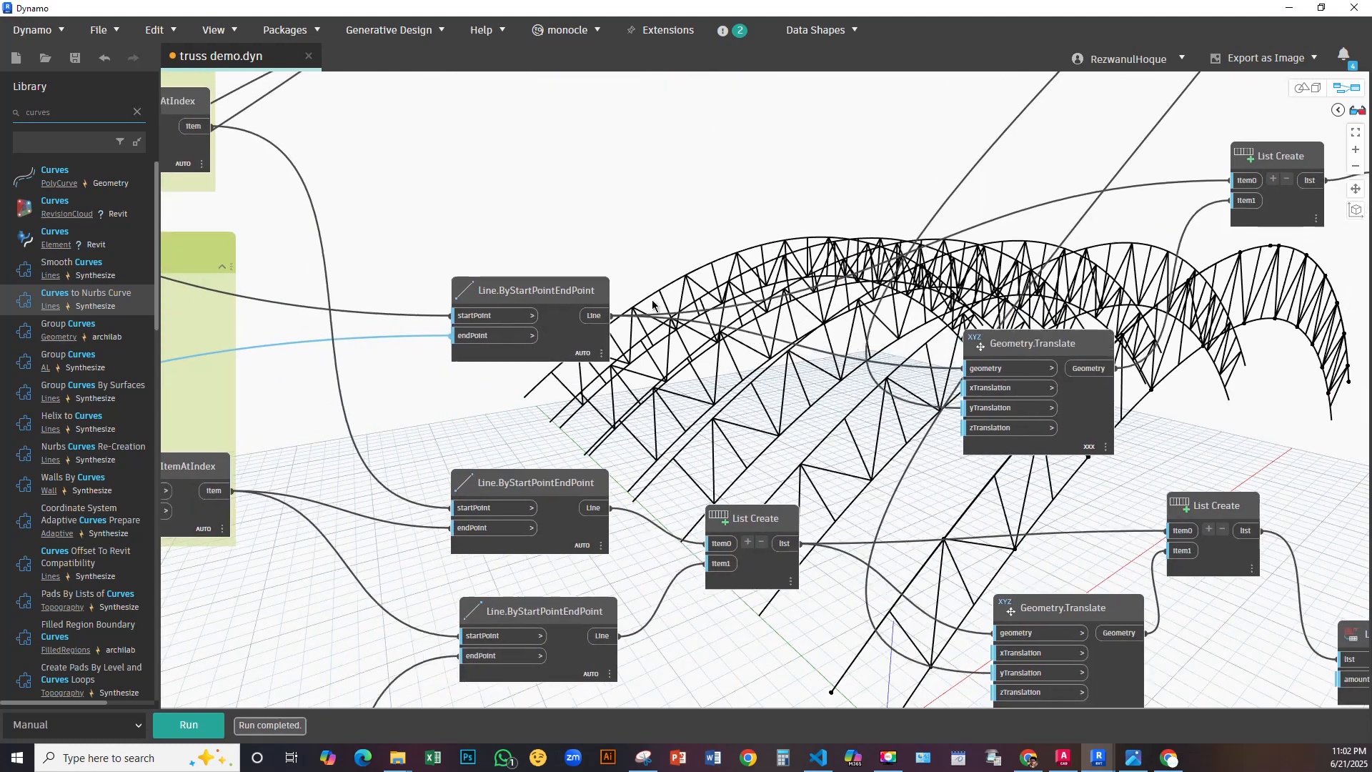
middle_click_drag(563, 415, 699, 221)
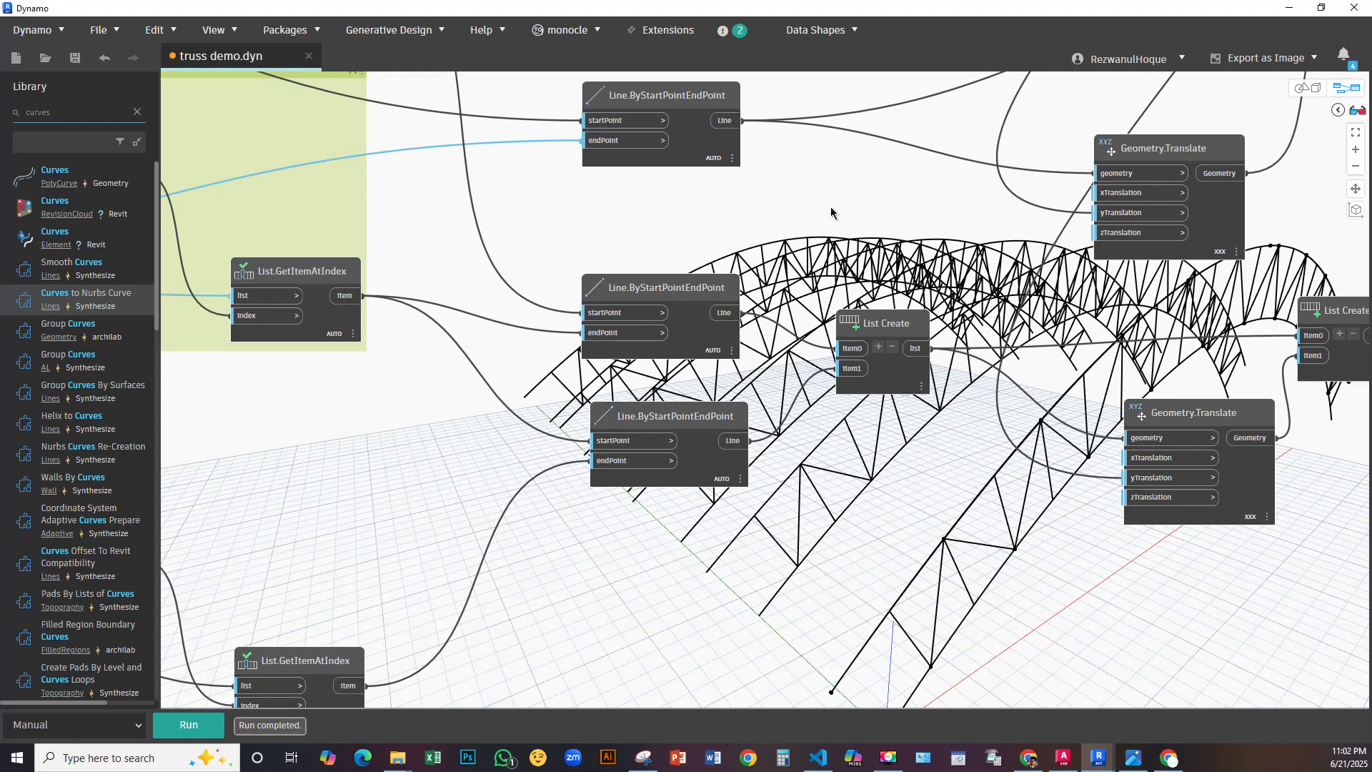
Follow the chord branch through the range, translation and flatten nodes to Structural Framing Types, Levels and StructuralFraming.BeamByCurve
scroll(463, 395, "down", 5)
middle_click_drag(545, 312, 427, 230)
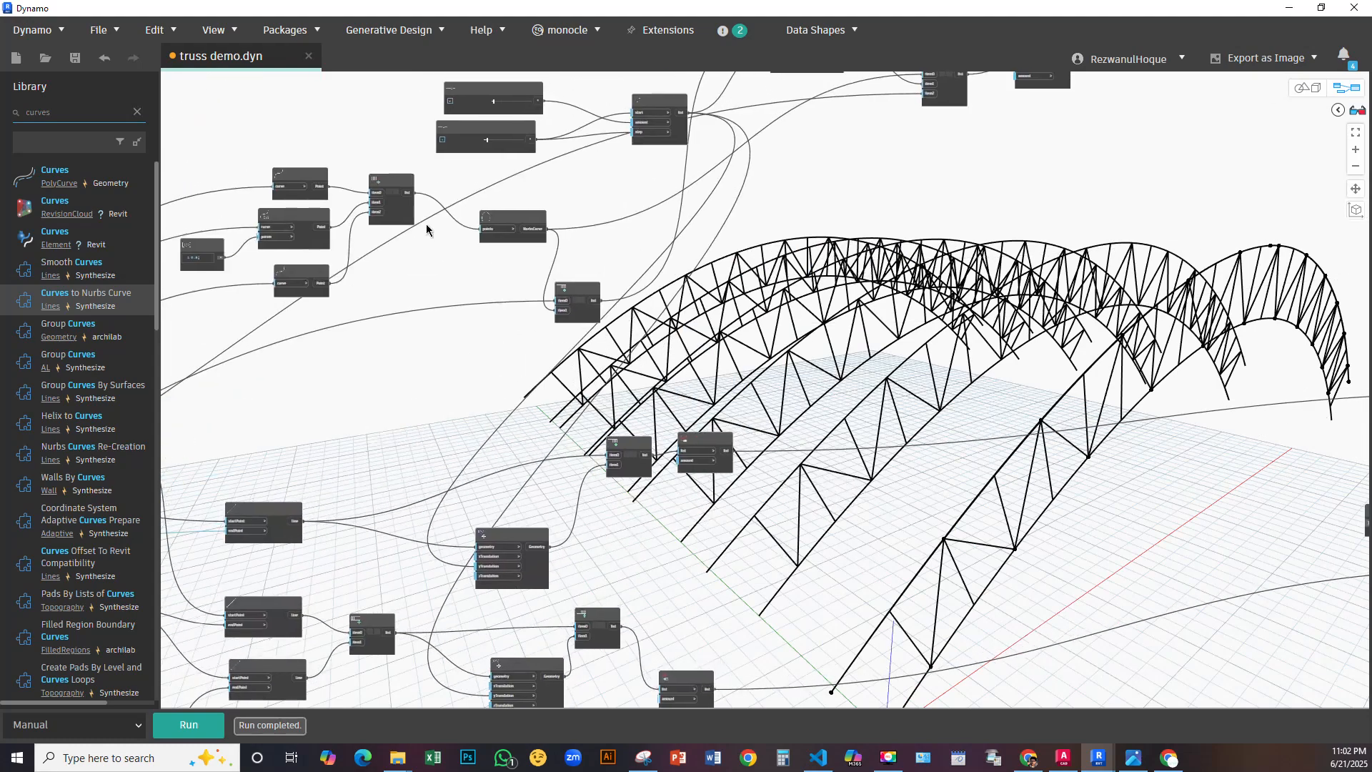
middle_click_drag(864, 302, 564, 418)
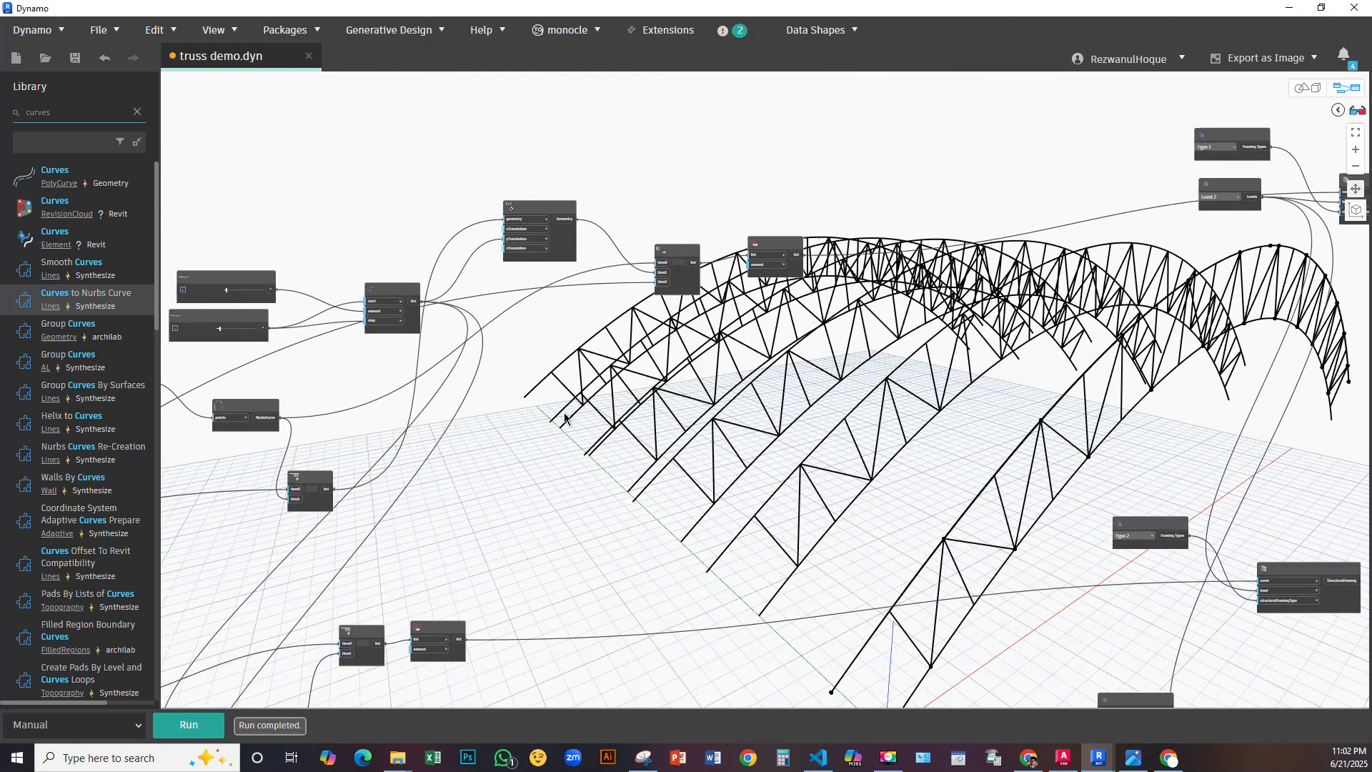
middle_click_drag(926, 321, 460, 312)
scroll(881, 168, "up", 3)
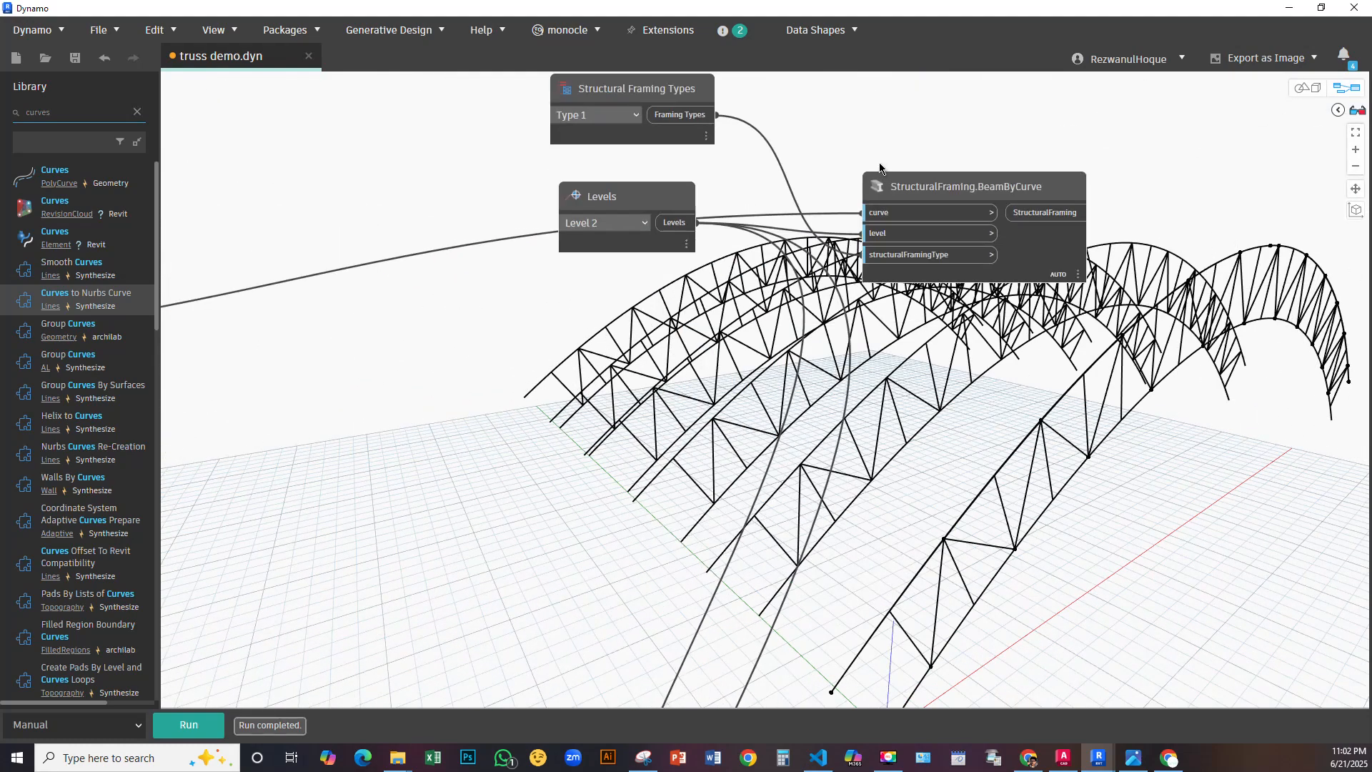
Trace the graph from the StructuralFraming.BeamByCurve nodes back to Curve.OffsetMany and select it to highlight its curve
scroll(739, 248, "down", 1)
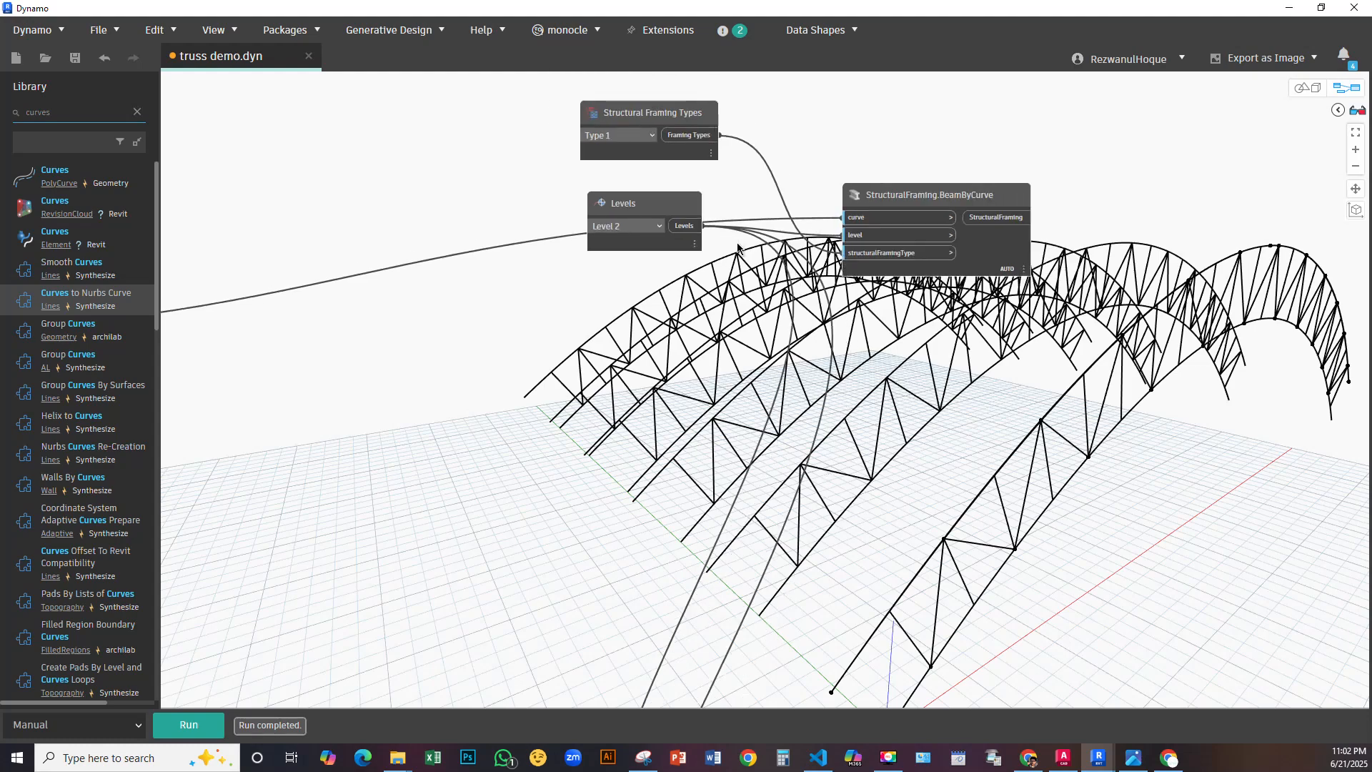
scroll(738, 248, "down", 5)
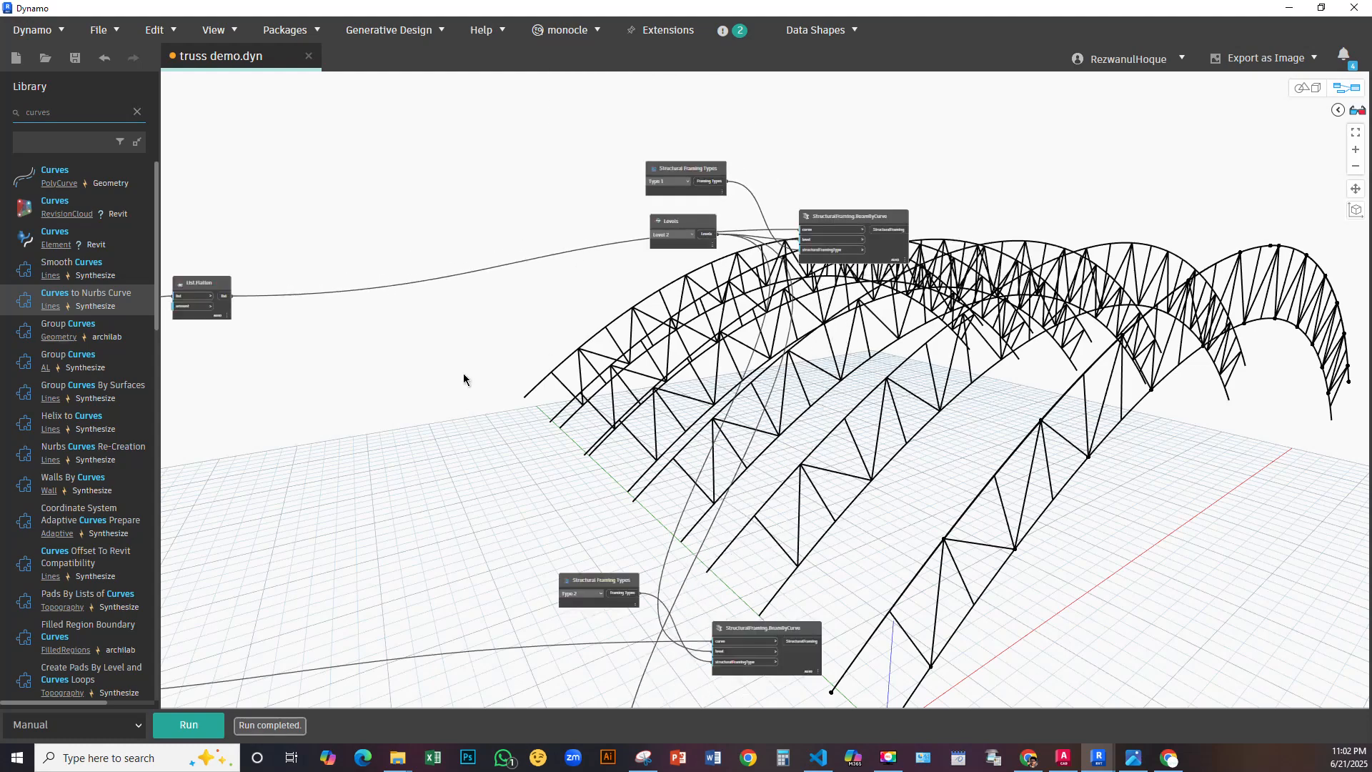
scroll(478, 304, "up", 5)
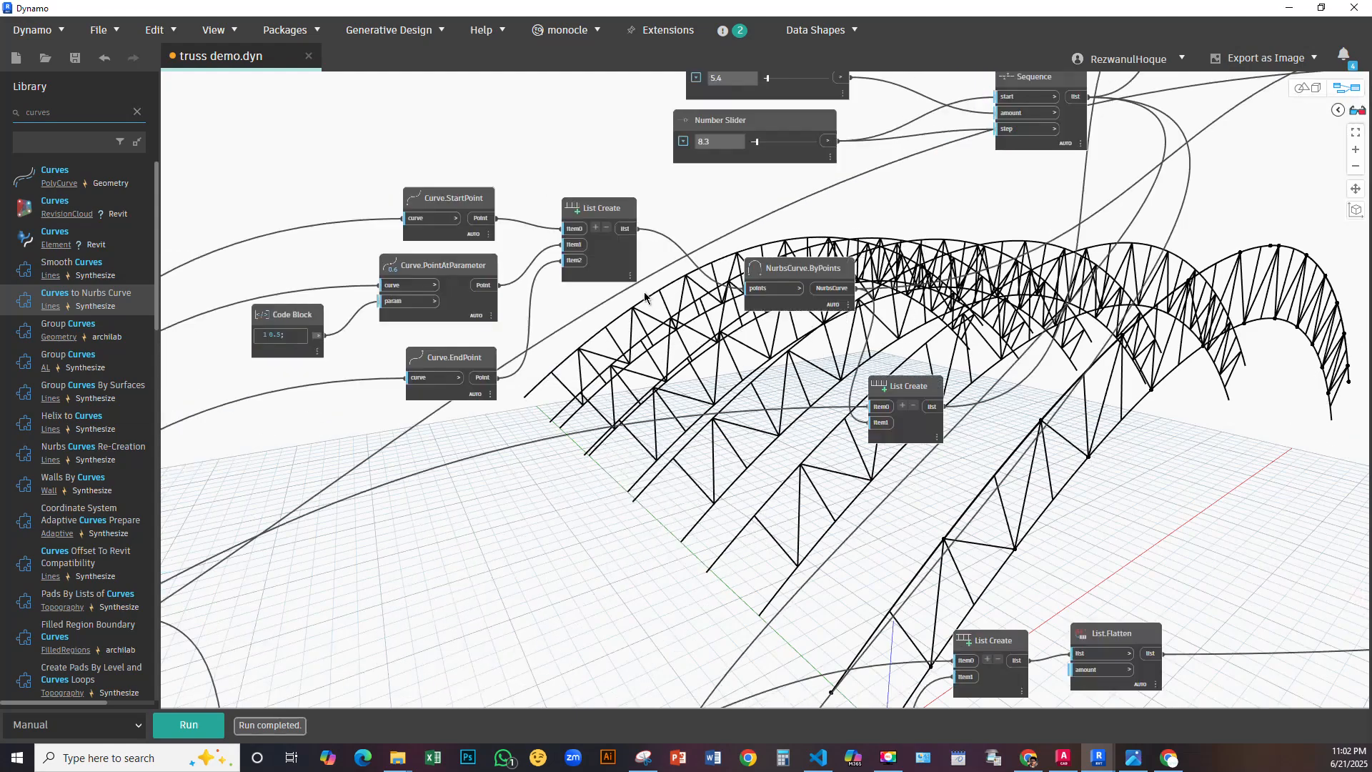
scroll(663, 222, "down", 3)
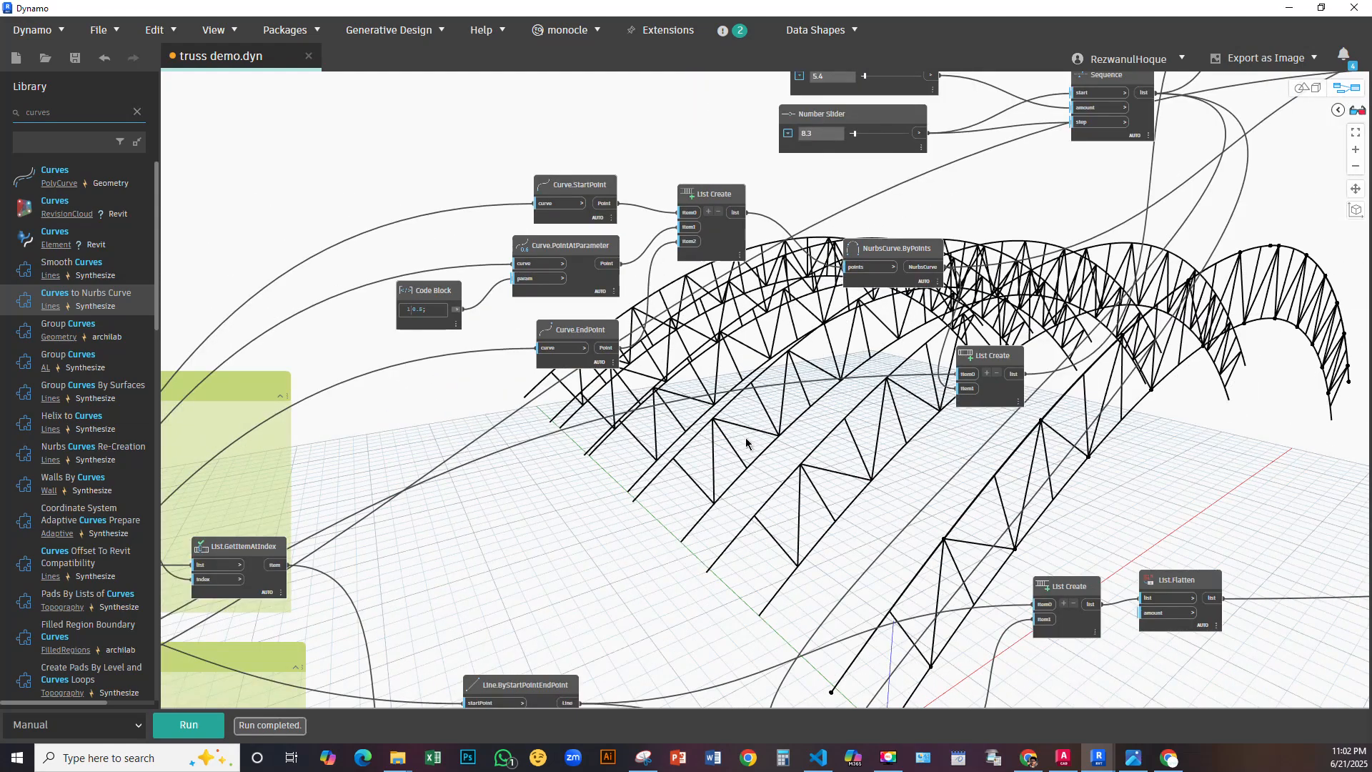
middle_click_drag(590, 421, 1028, 246)
scroll(736, 317, "down", 7)
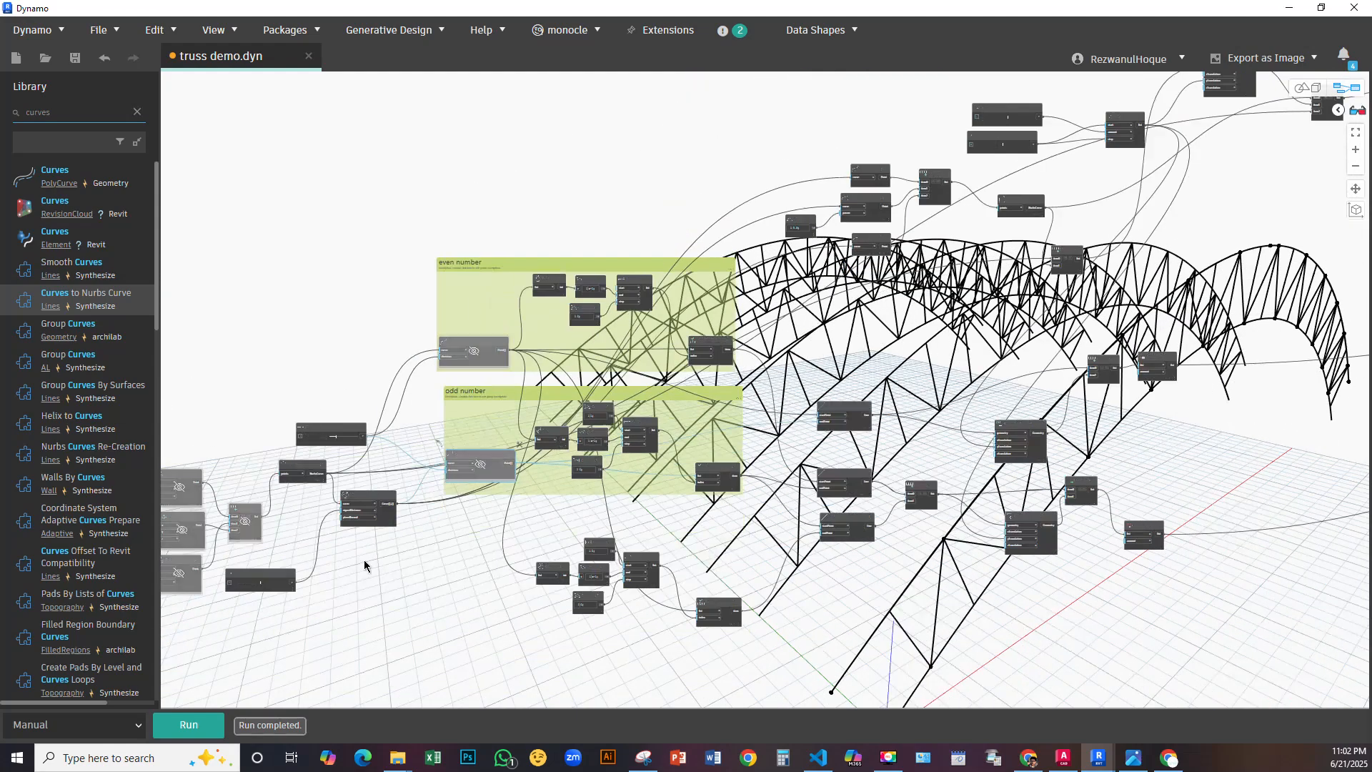
middle_click_drag(311, 569, 532, 456)
scroll(536, 414, "up", 8)
left_click(588, 381)
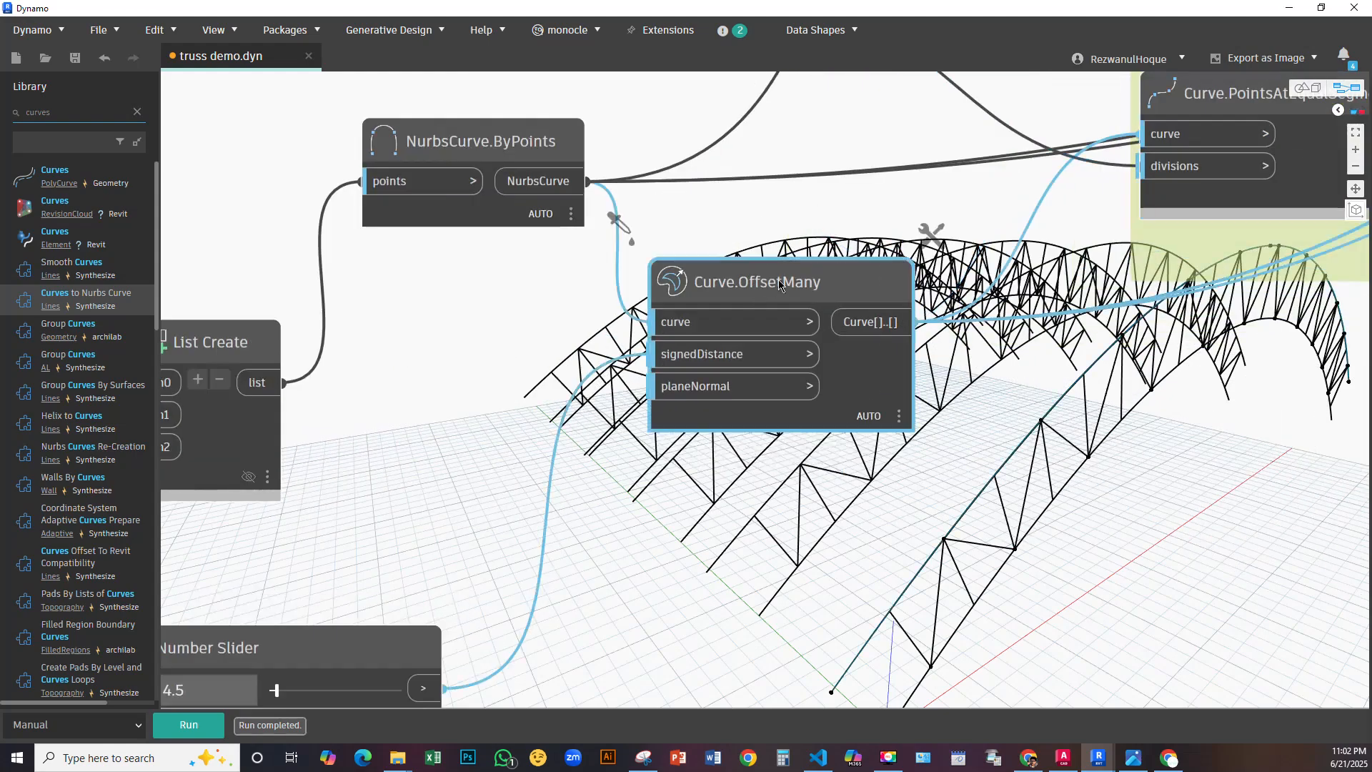
Inspect the Curve.StartPoint, Curve.PointAtParameter and Curve.EndPoint nodes and the three-item List Create node collecting their points
middle_click_drag(1115, 354, 92, 732)
scroll(458, 450, "down", 6)
scroll(718, 323, "up", 4)
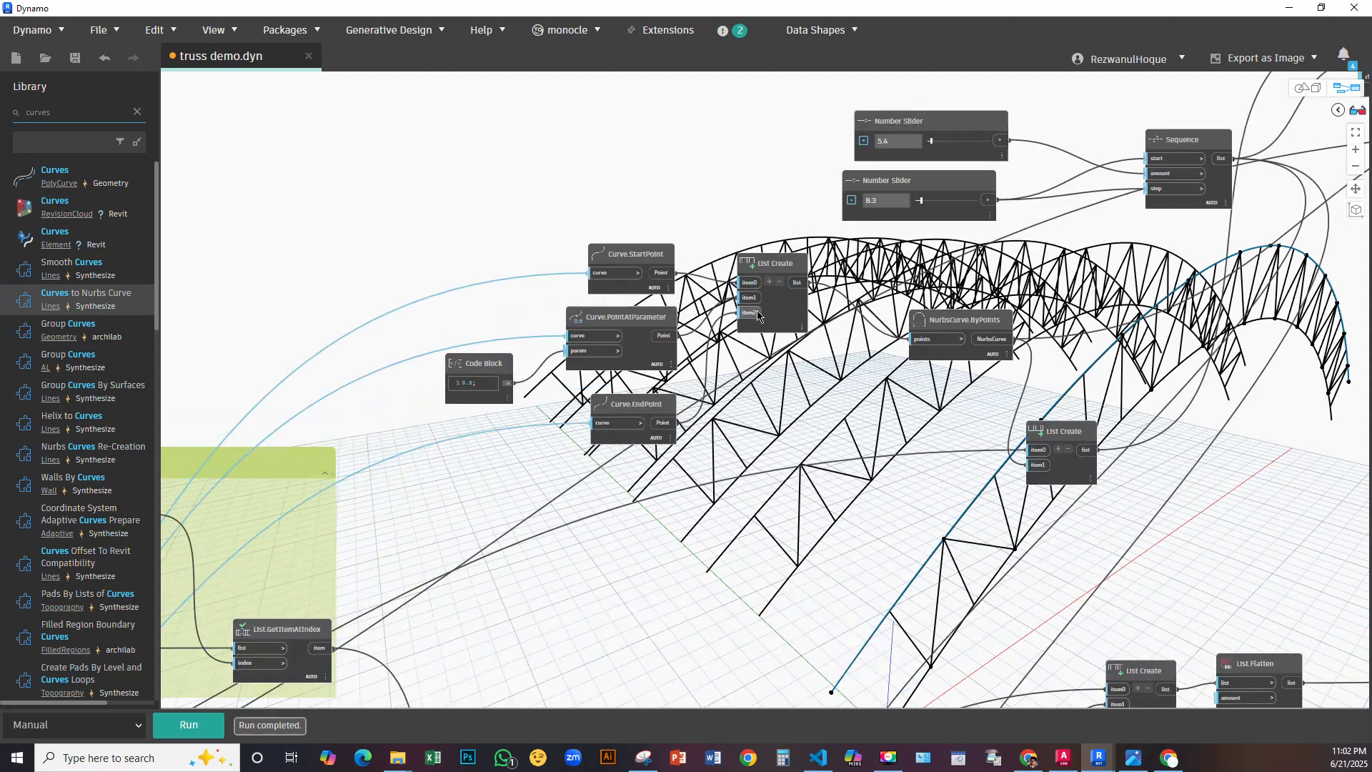
left_click(590, 239)
left_click(624, 321)
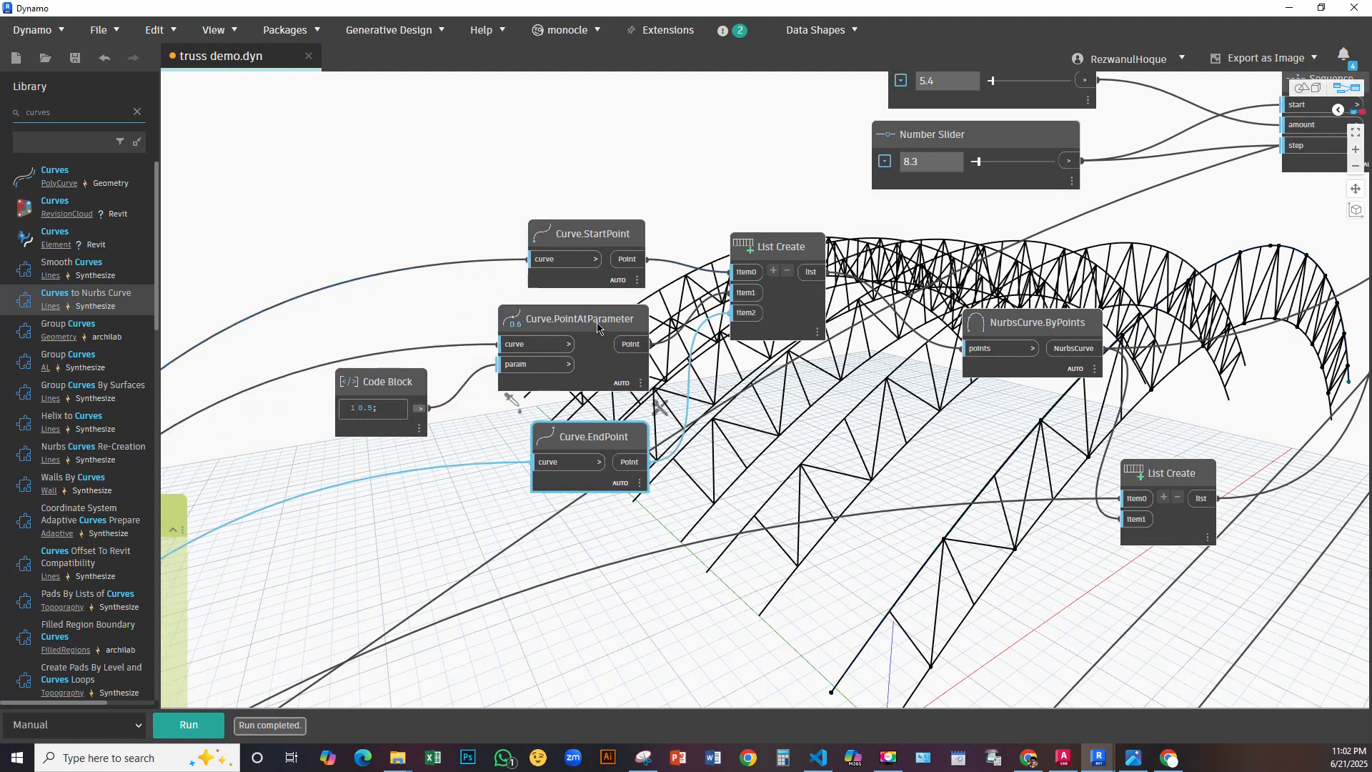
left_click(809, 309)
middle_click_drag(1163, 225, 902, 365)
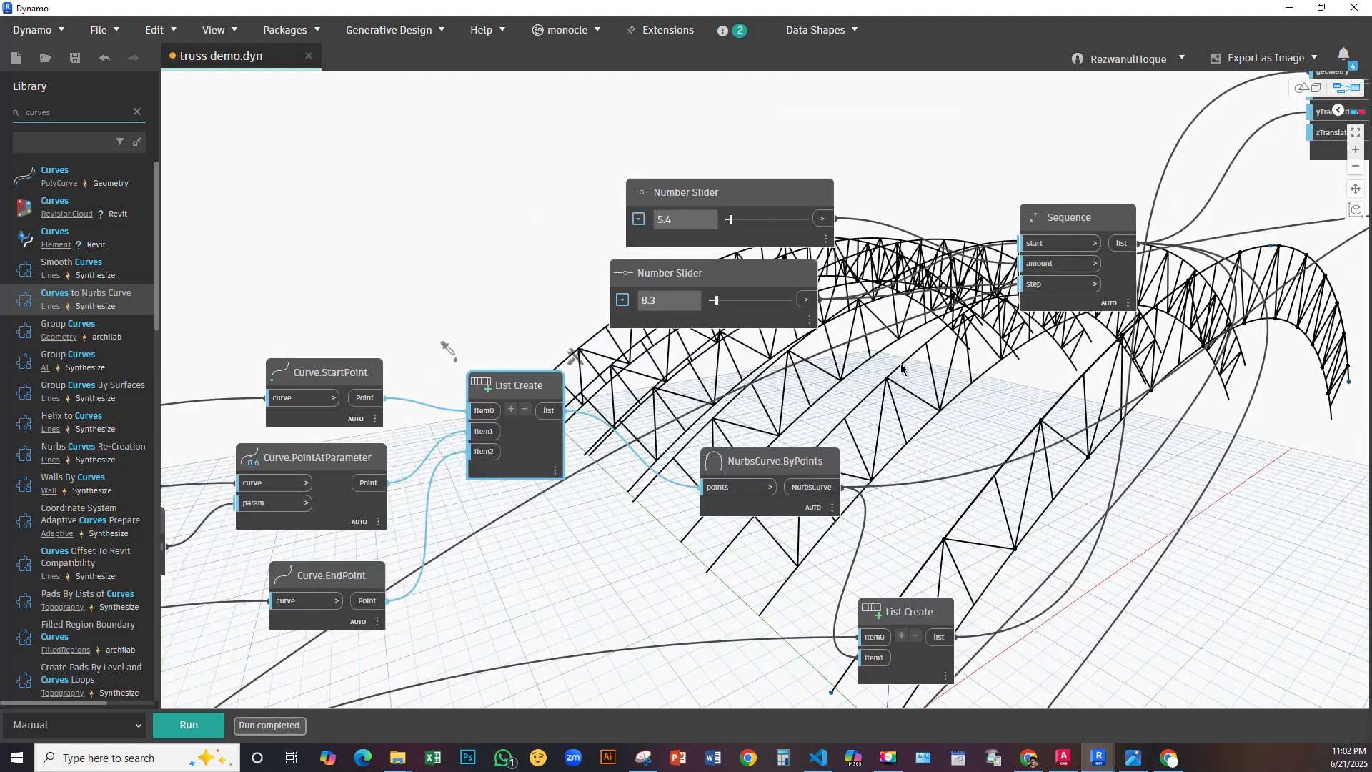
Move the NurbsCurve.ByPoints node closer to the three-item List Create node that feeds it and check its outgoing connections
left_click_drag(780, 477, 707, 391)
middle_click_drag(891, 432, 655, 339)
scroll(634, 303, "down", 4)
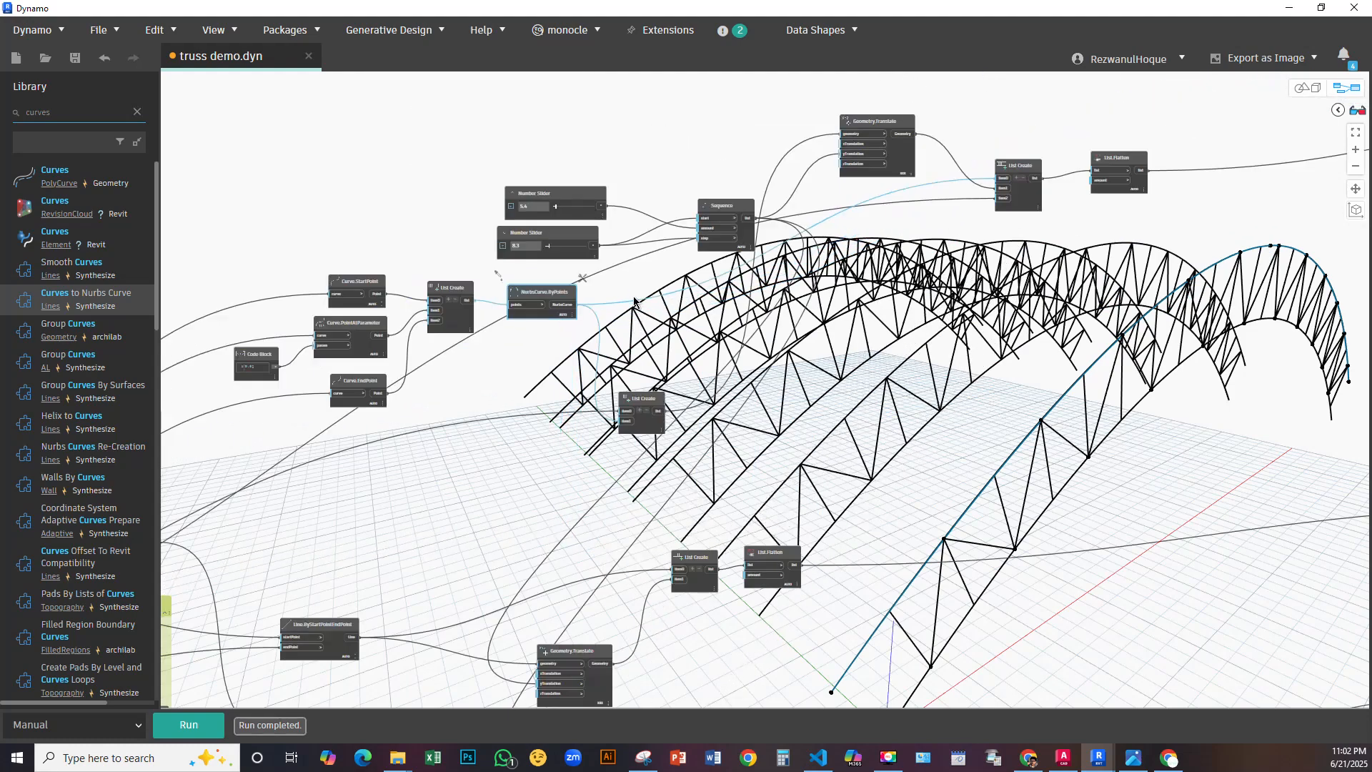
scroll(635, 304, "up", 3)
scroll(802, 336, "up", 3)
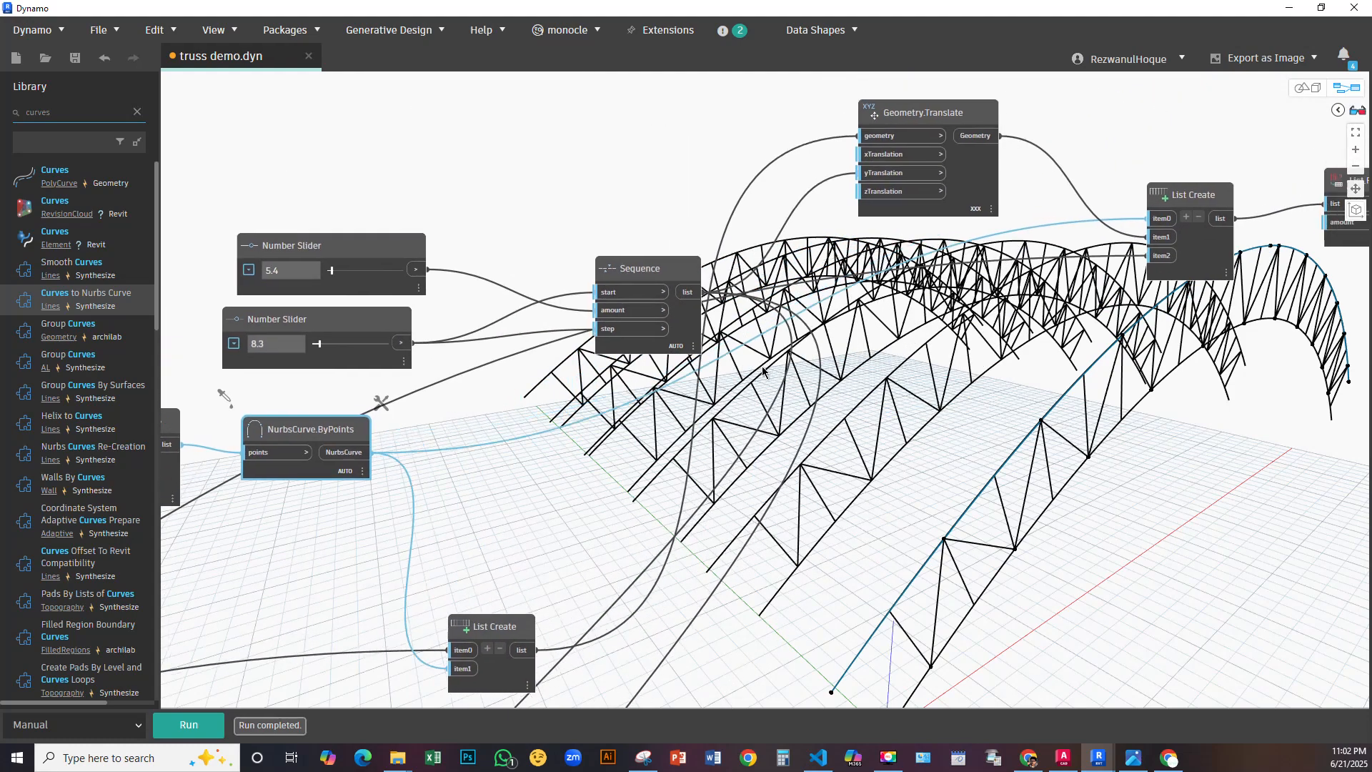
scroll(444, 363, "down", 5)
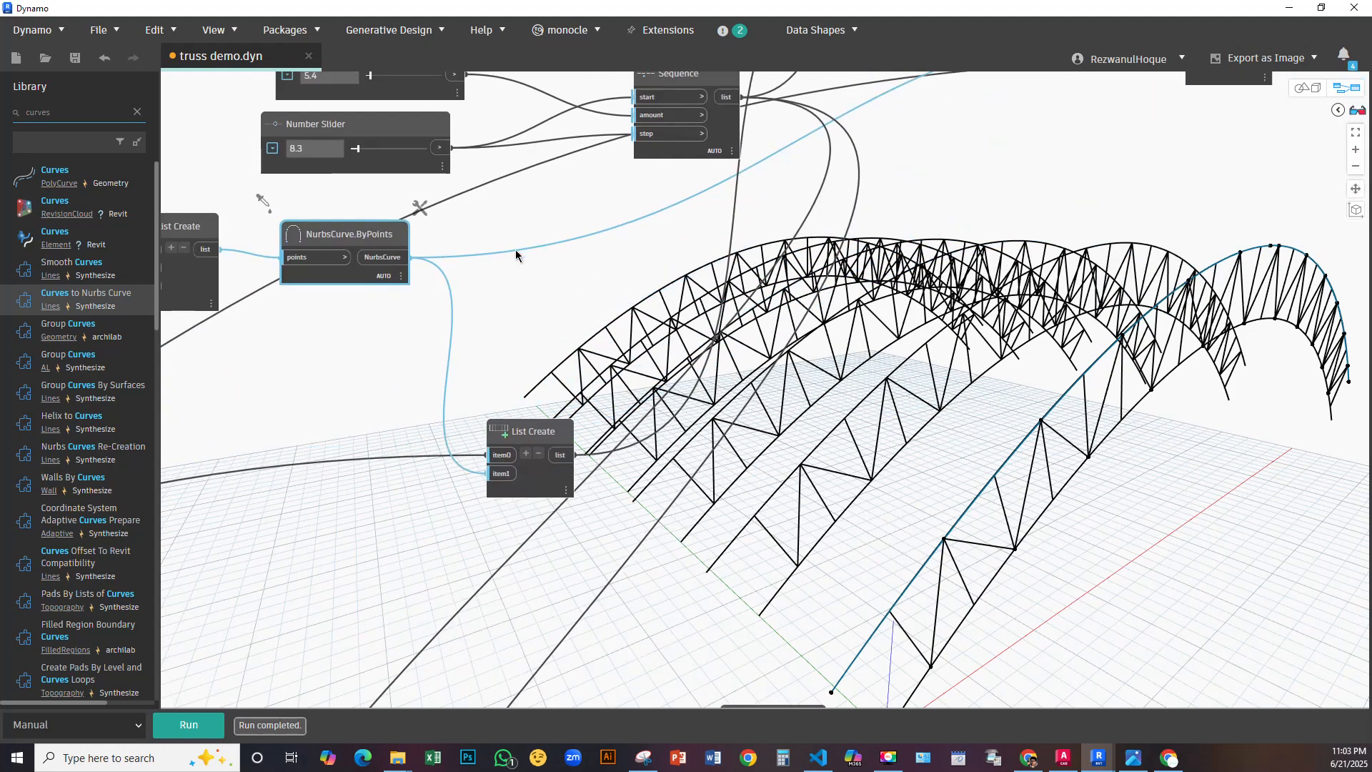
scroll(500, 278, "up", 4)
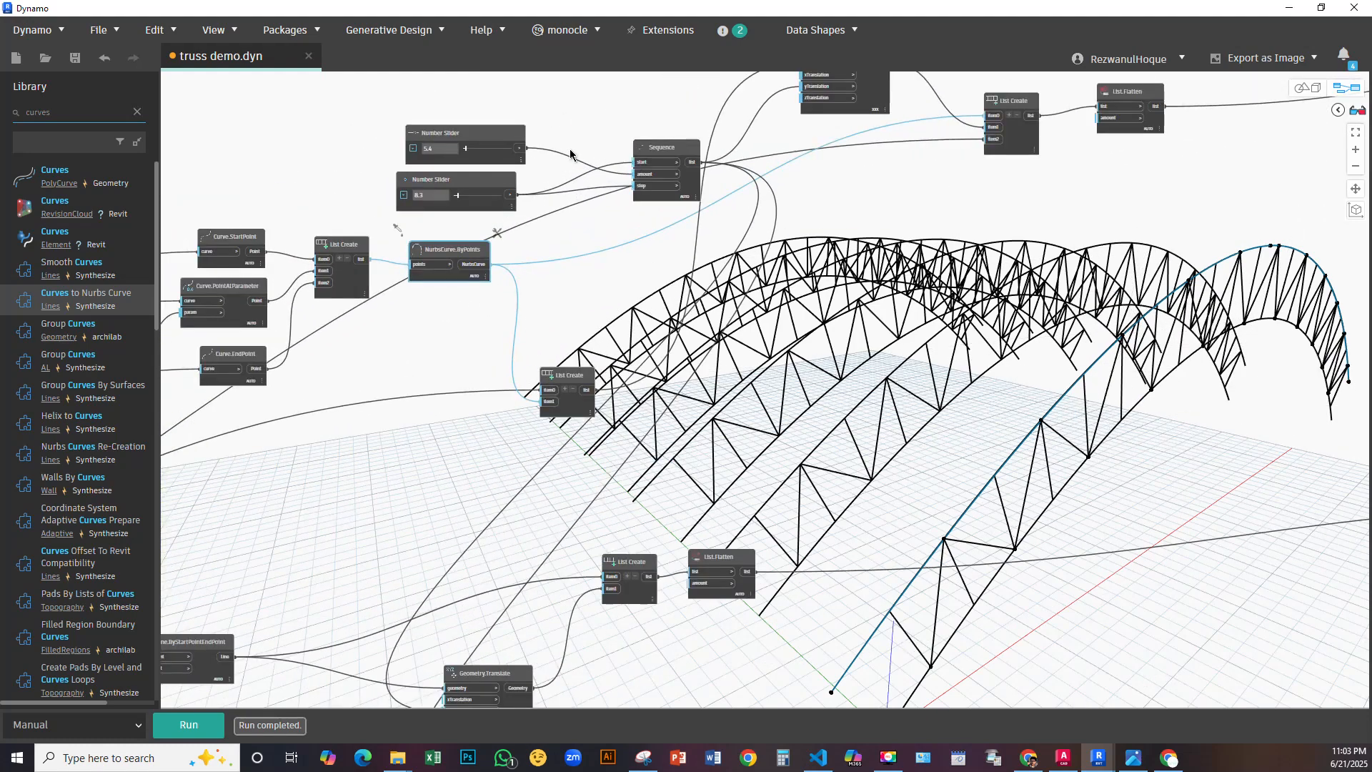
Select the Sequence node and follow its number slider inputs and its output connections to the Geometry.Translate nodes
scroll(570, 152, "down", 3)
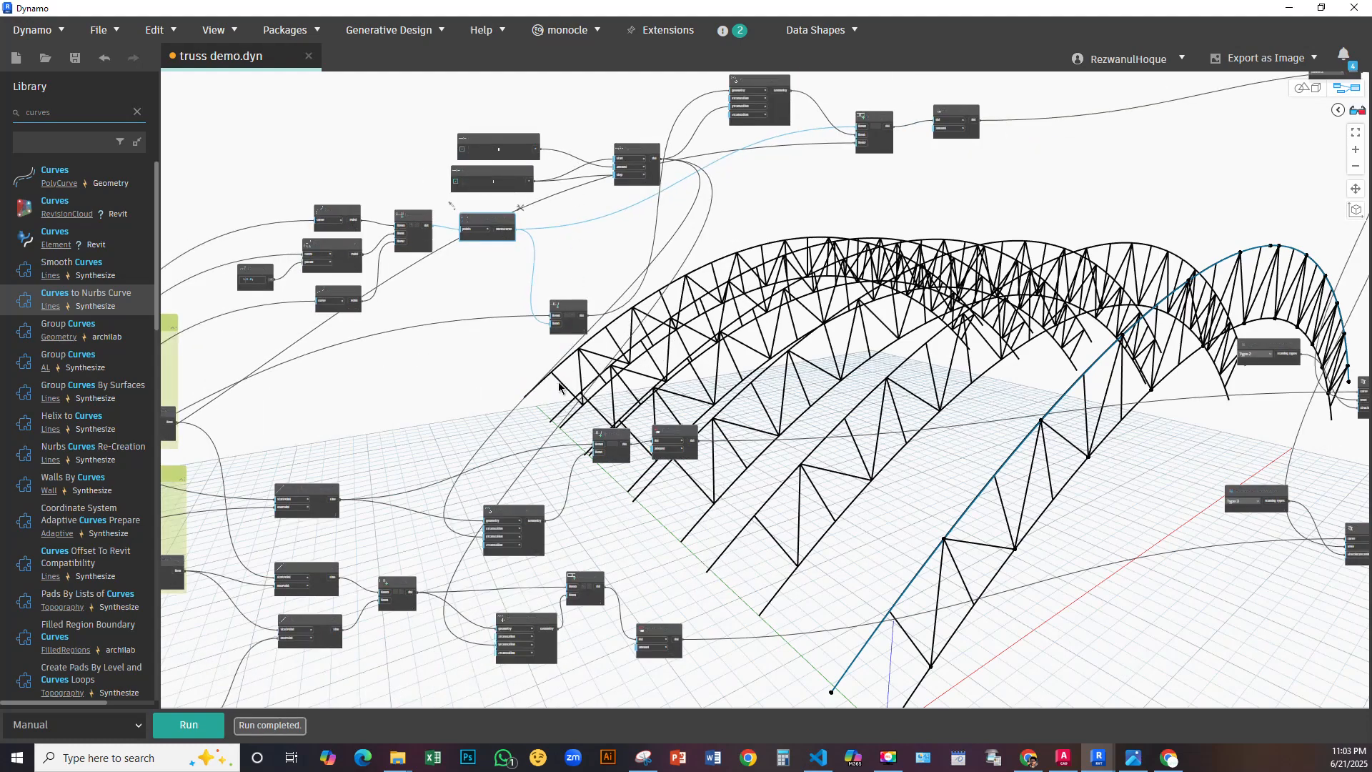
scroll(655, 92, "up", 3)
left_click(648, 236)
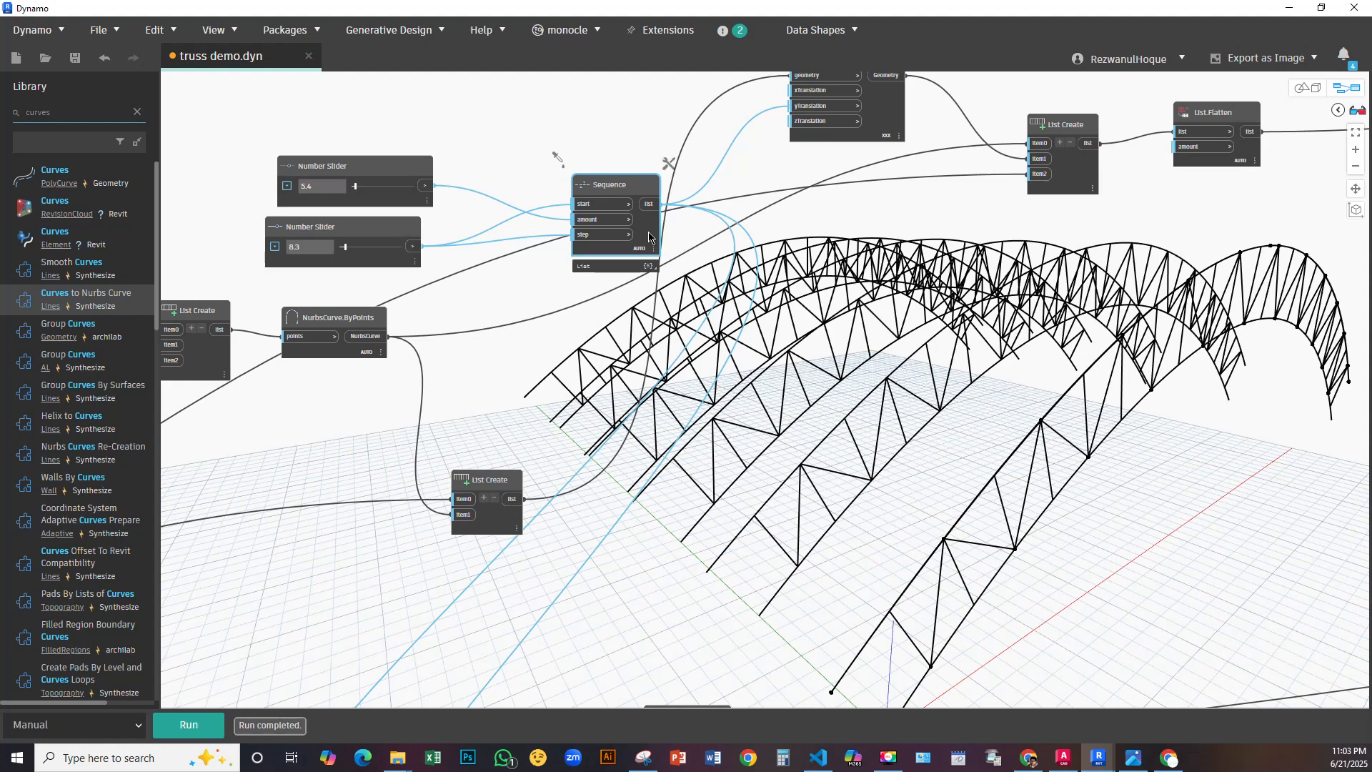
scroll(813, 340, "down", 2)
middle_click_drag(814, 340, 907, 26)
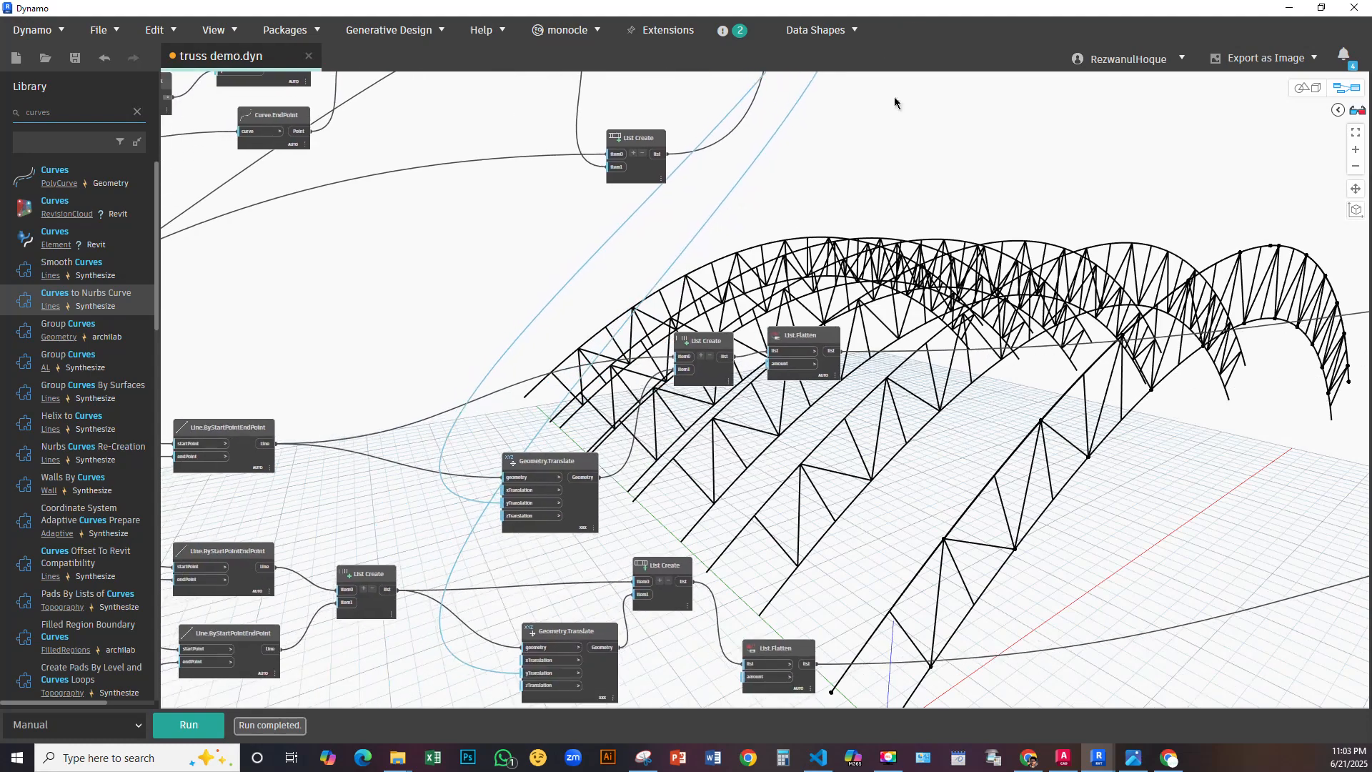
scroll(841, 259, "down", 1)
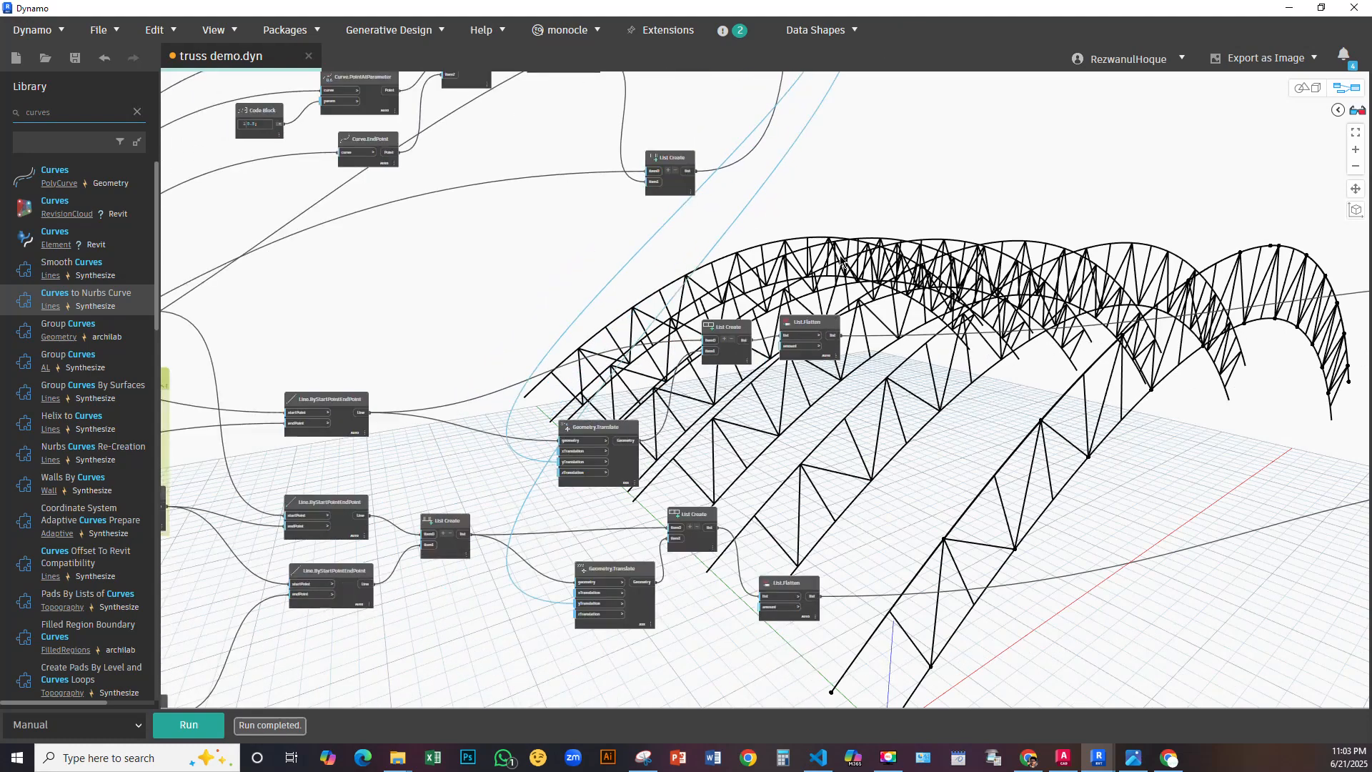
scroll(841, 259, "down", 1)
middle_click_drag(836, 128, 820, 265)
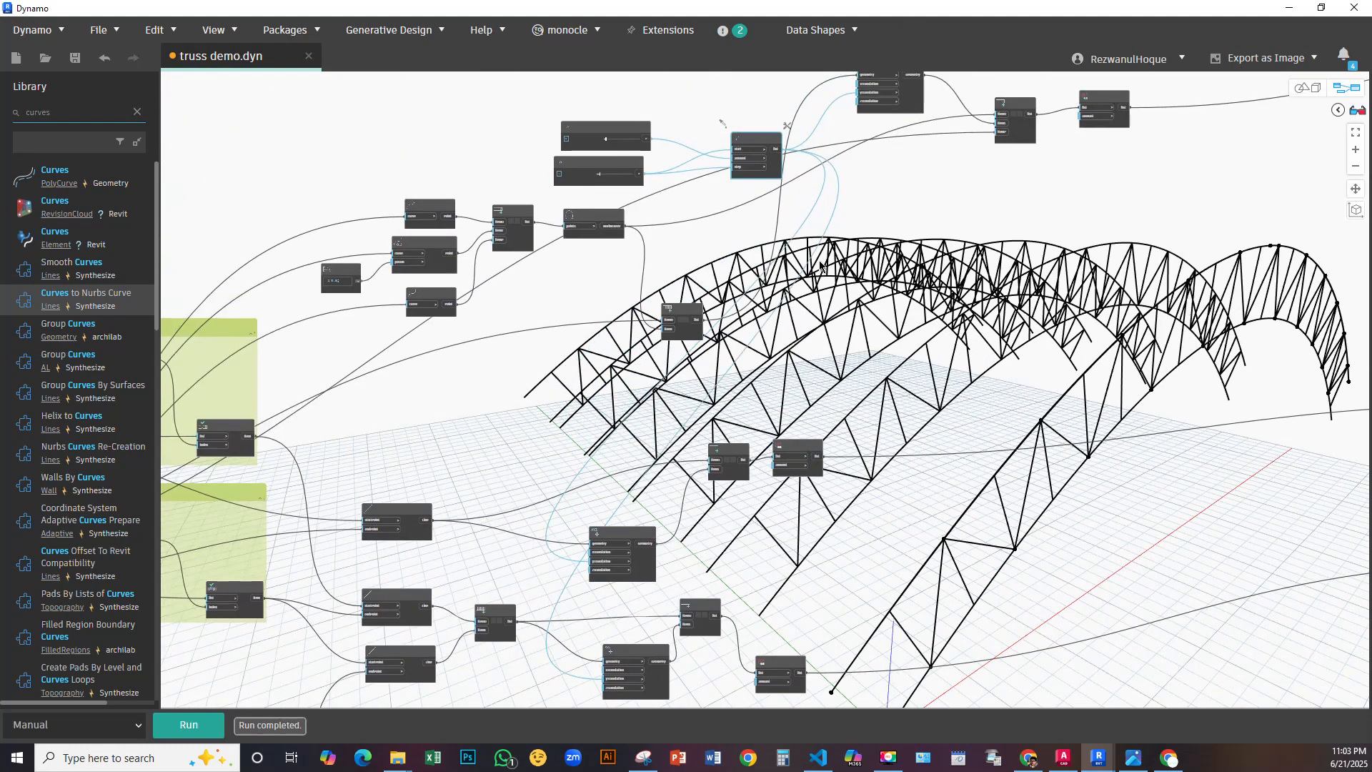
scroll(743, 183, "up", 4)
scroll(744, 183, "down", 3)
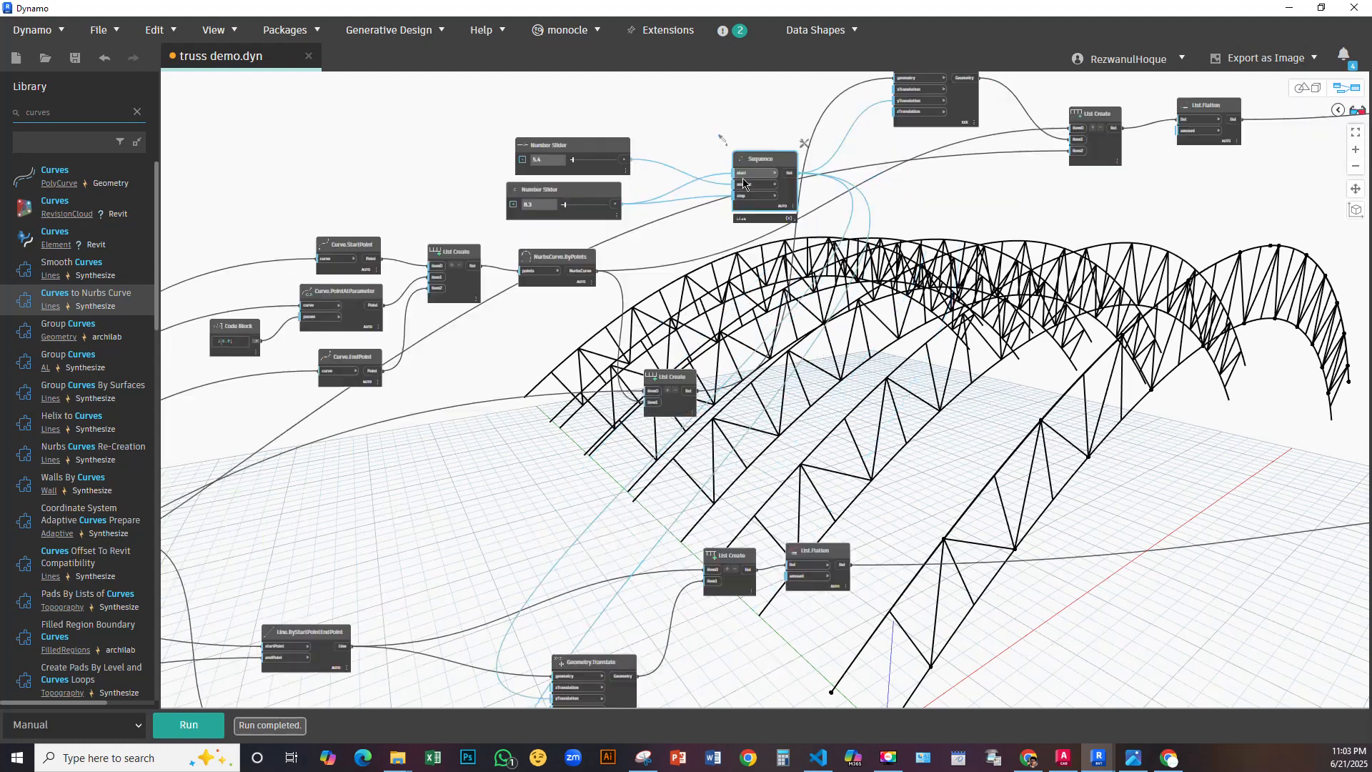
scroll(744, 183, "down", 2)
Compare the chord curves highlighted by the upper Geometry.Translate node with those from the List Create node after it
middle_click_drag(937, 206, 777, 259)
scroll(713, 167, "up", 3)
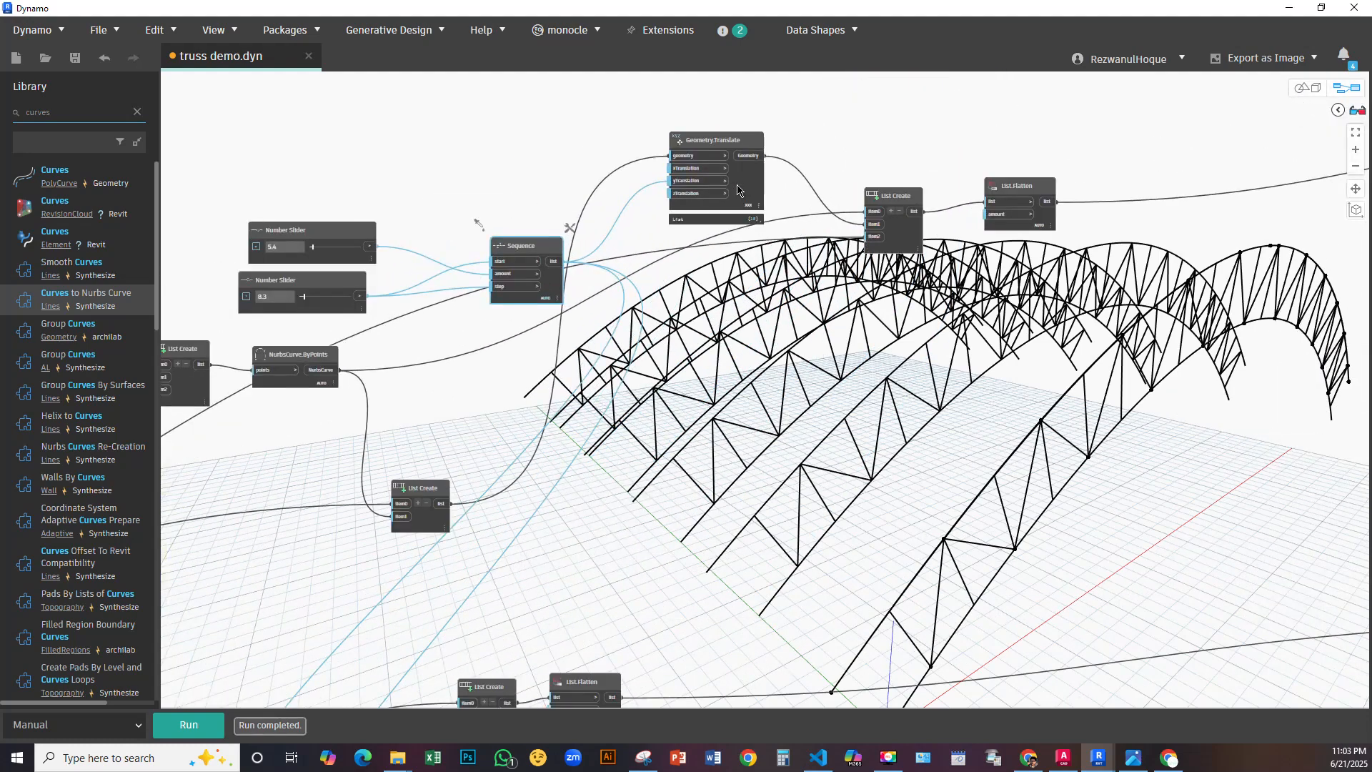
left_click_drag(738, 191, 739, 195)
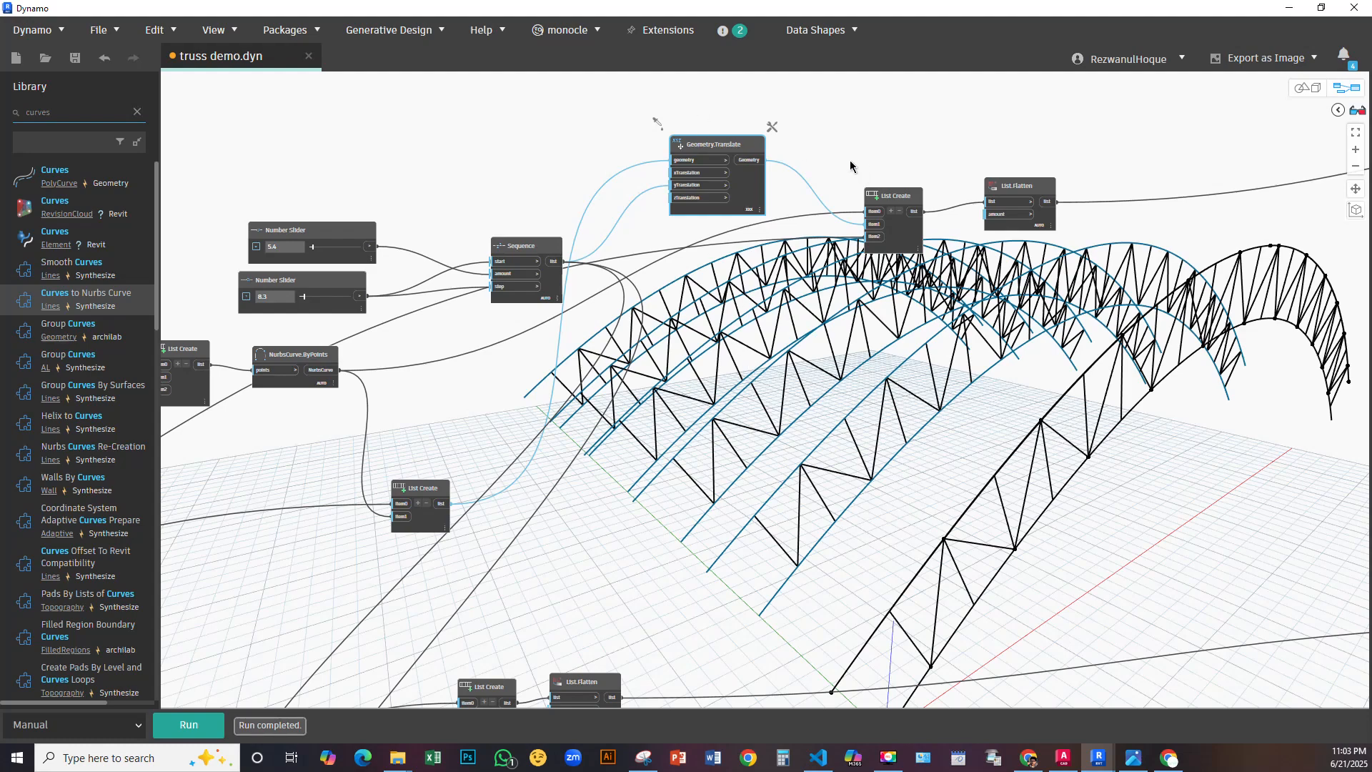
middle_click_drag(860, 166, 723, 138)
middle_click_drag(572, 350, 643, 349)
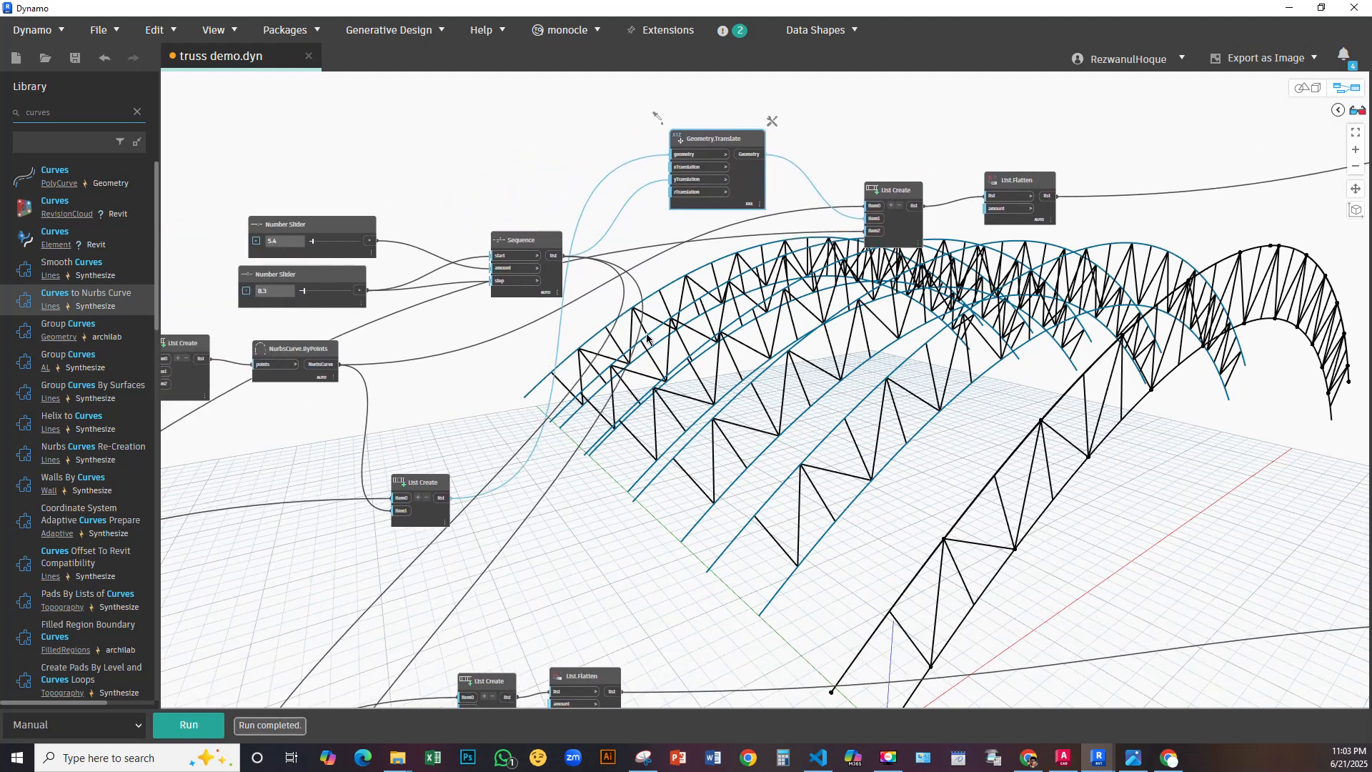
left_click(1001, 301)
left_click(903, 238)
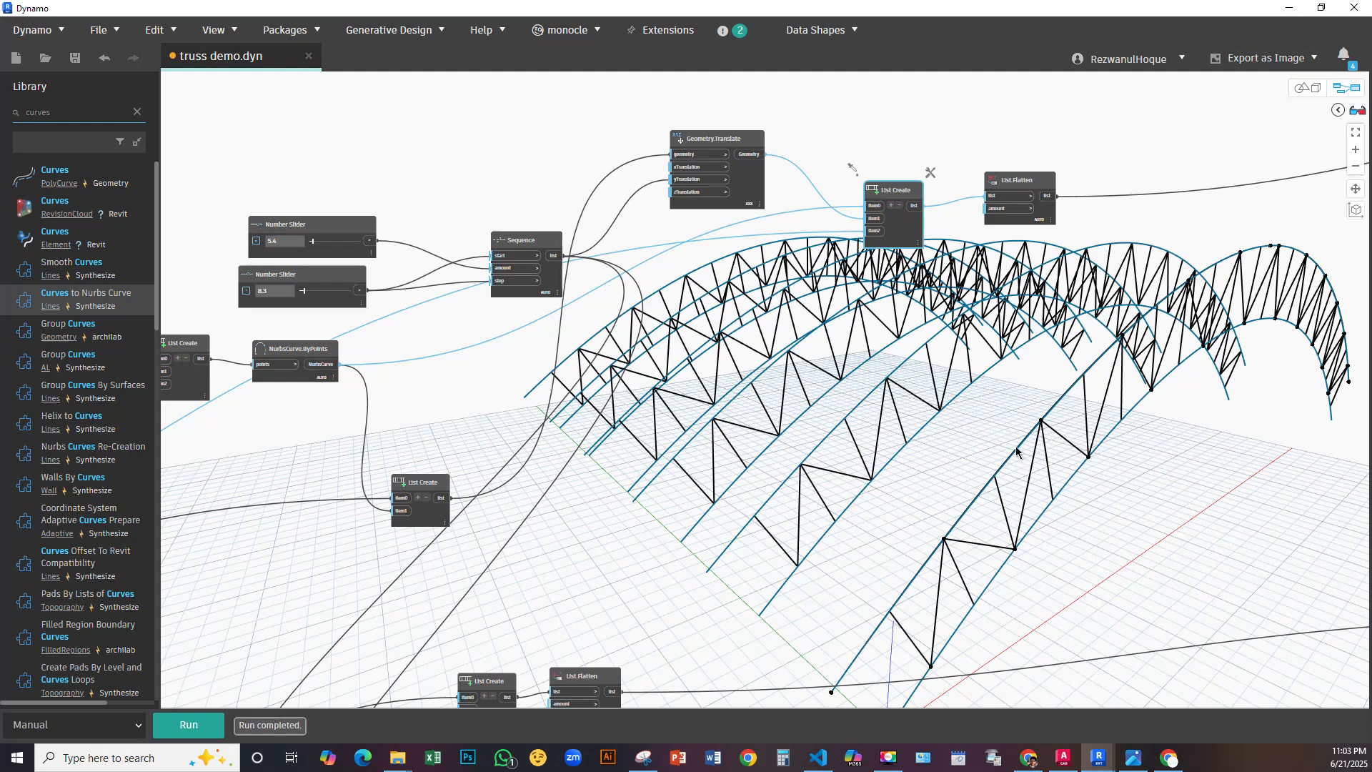
left_click(748, 188)
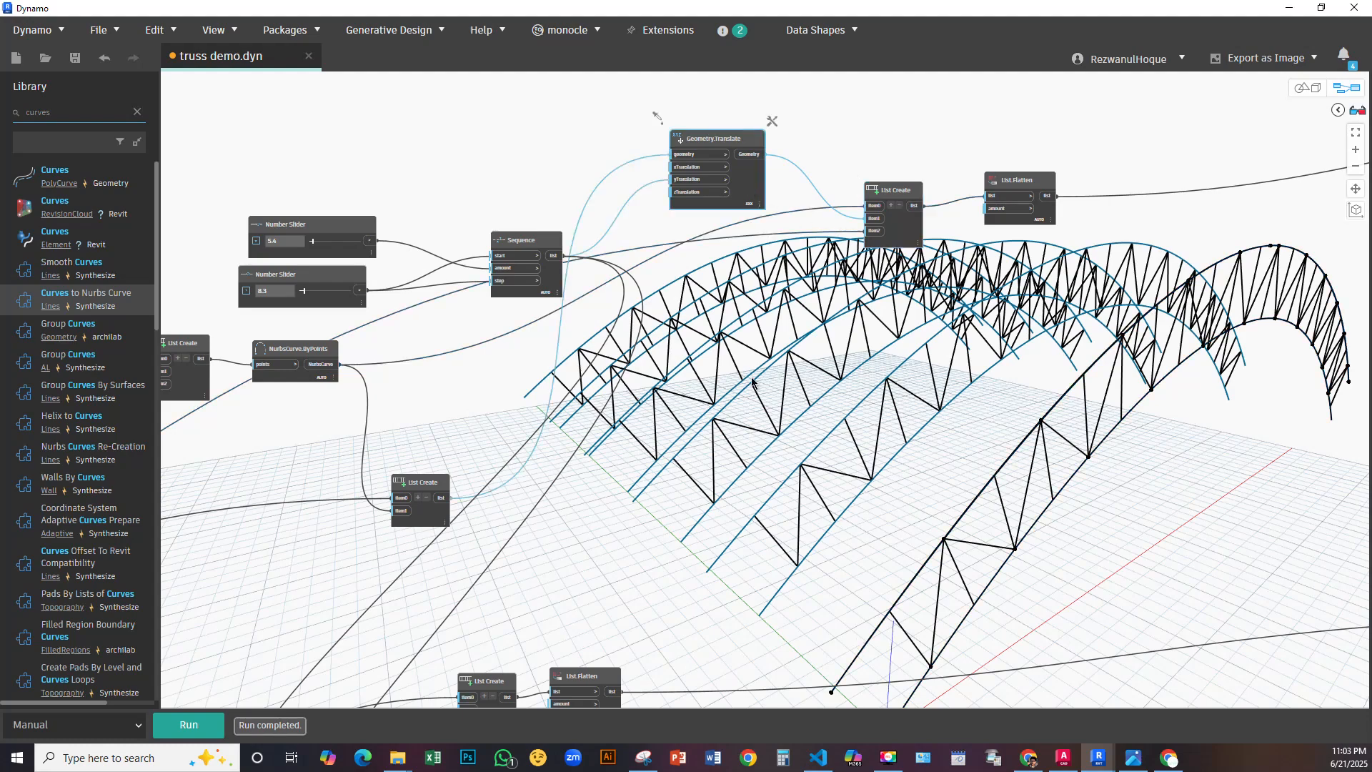
Compare the nested output of the chord branch's List Create node with the output list of List.Flatten
scroll(819, 370, "up", 3)
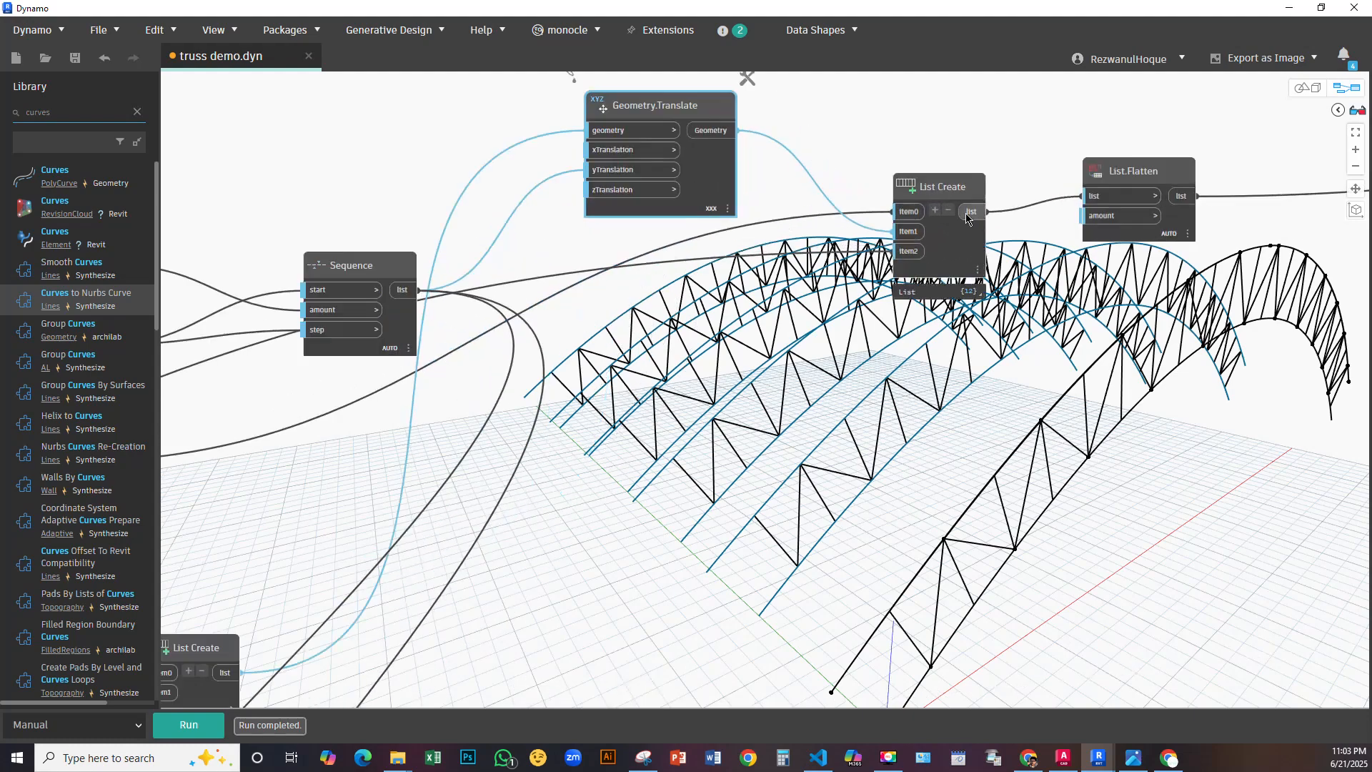
scroll(966, 218, "up", 2)
mouse_move(981, 354)
middle_click_drag(1344, 240, 1020, 254)
mouse_move(1033, 306)
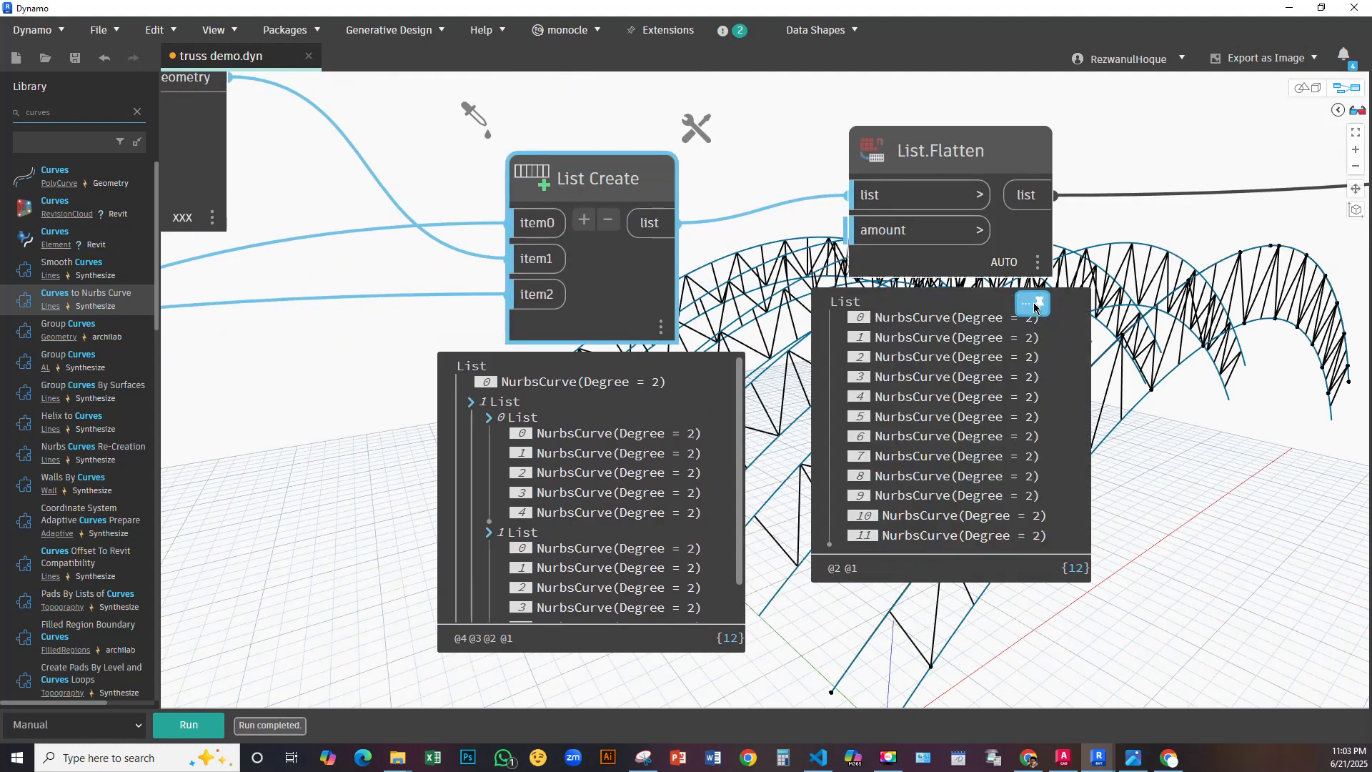
scroll(754, 263, "down", 5)
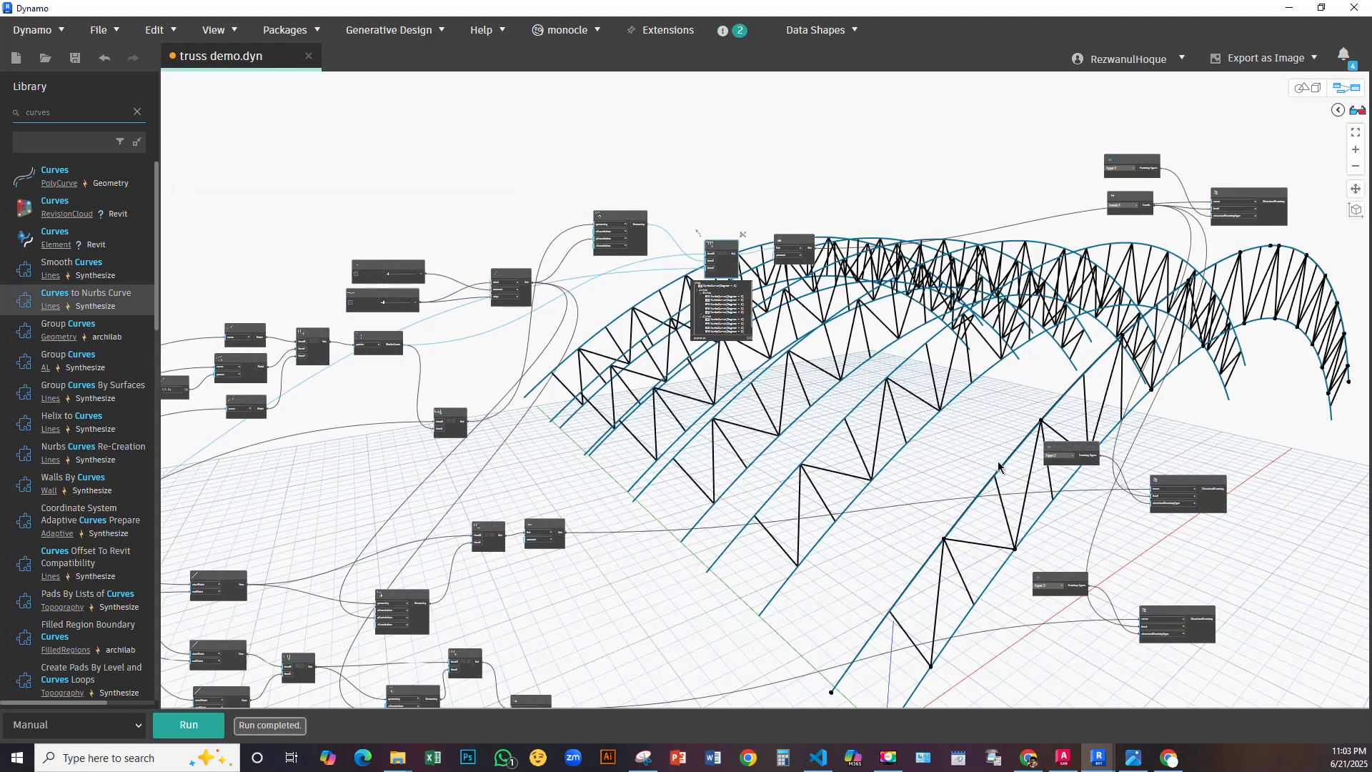
Mark the truss chords, the translate-and-flatten nodes and the upper beam creation nodes in red, and clear the marks
key("alt+Tab")
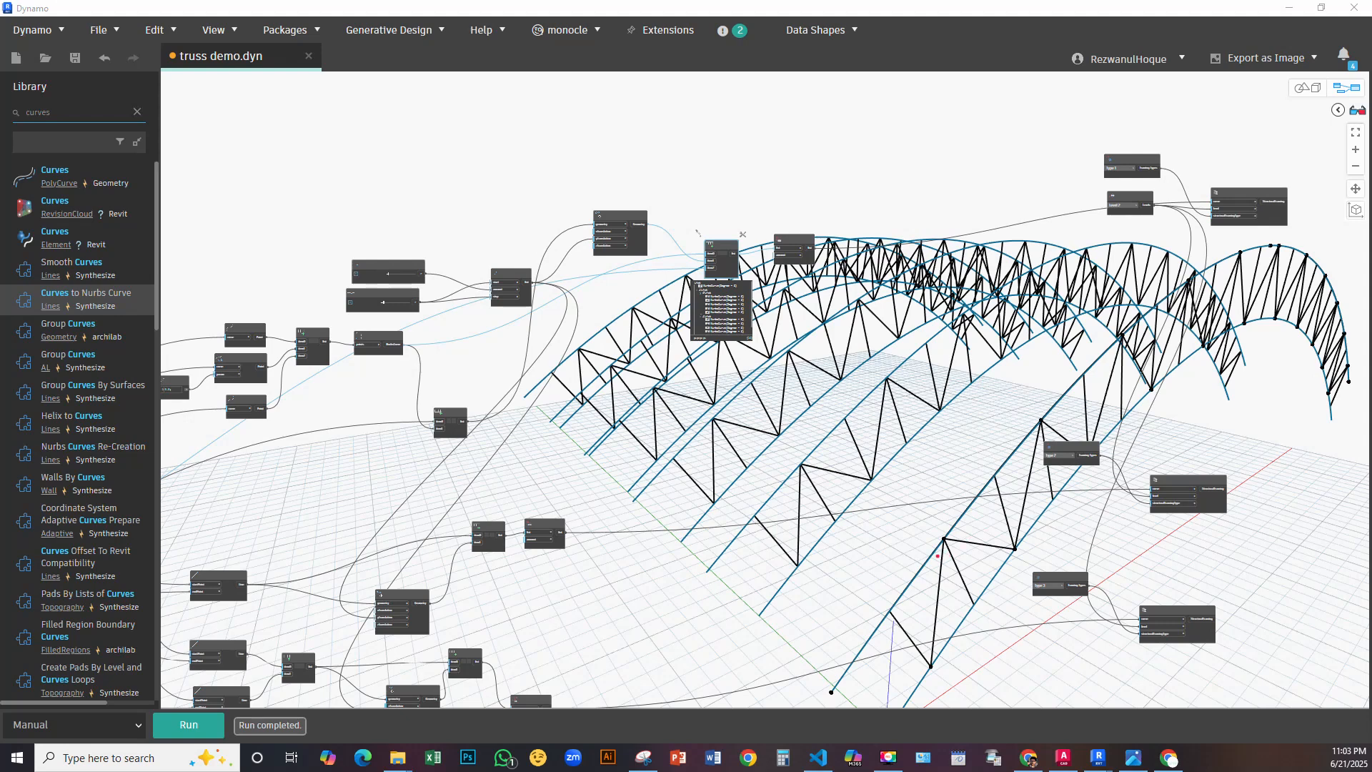
left_click_drag(963, 511, 1028, 440)
left_click_drag(989, 593, 1063, 499)
mouse_move(838, 219)
left_mouse_down()
mouse_move(586, 196)
mouse_move(571, 379)
mouse_move(851, 363)
mouse_move(839, 185)
left_mouse_up()
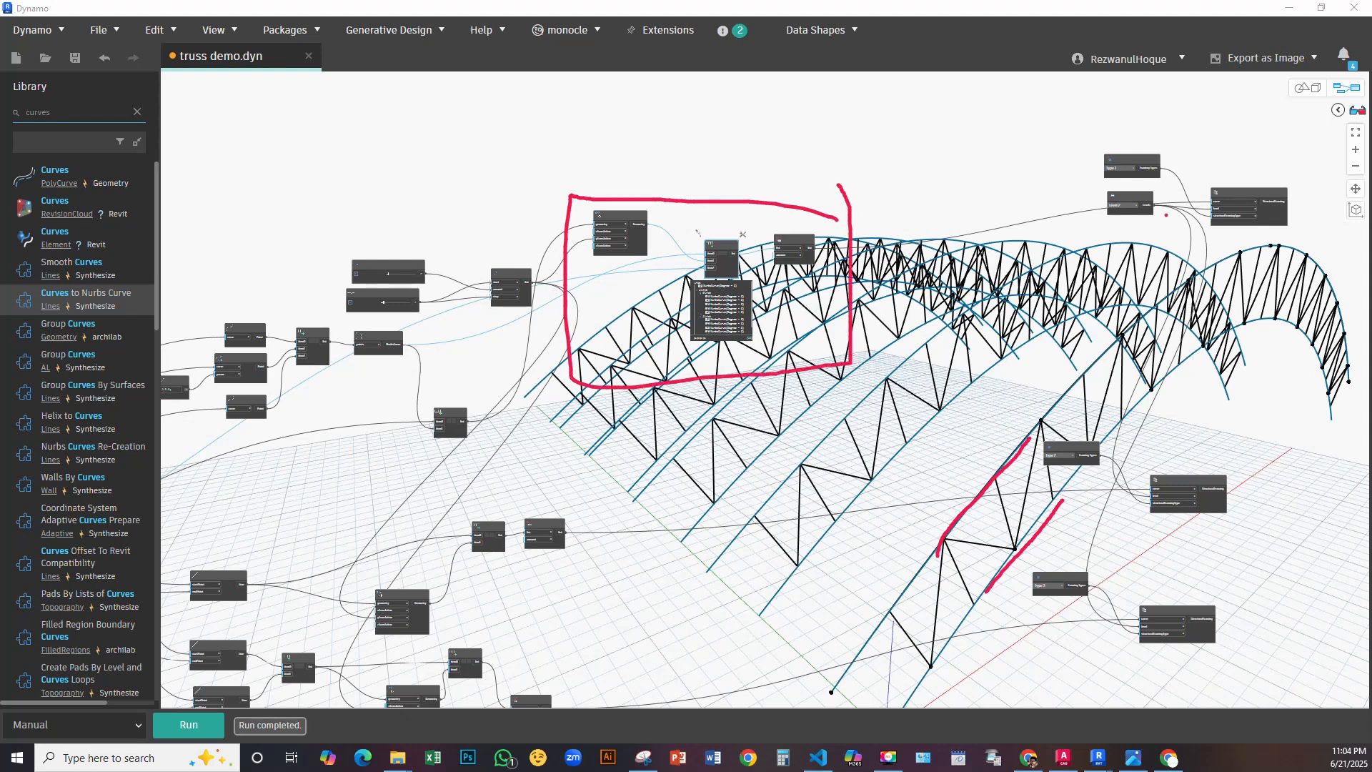
mouse_move(1223, 134)
left_mouse_down()
mouse_move(1054, 141)
mouse_move(1029, 254)
mouse_move(1287, 247)
mouse_move(1294, 142)
mouse_move(1192, 131)
left_mouse_up()
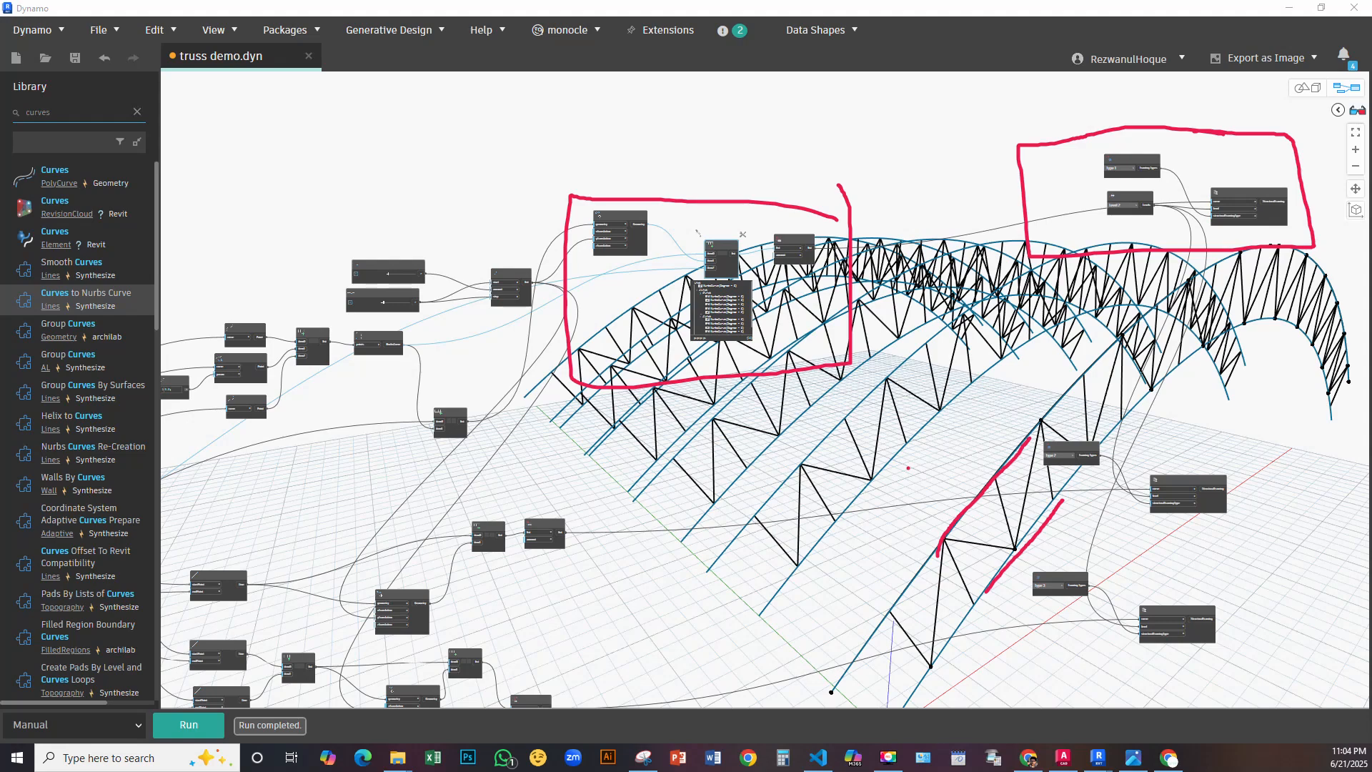
key("e")
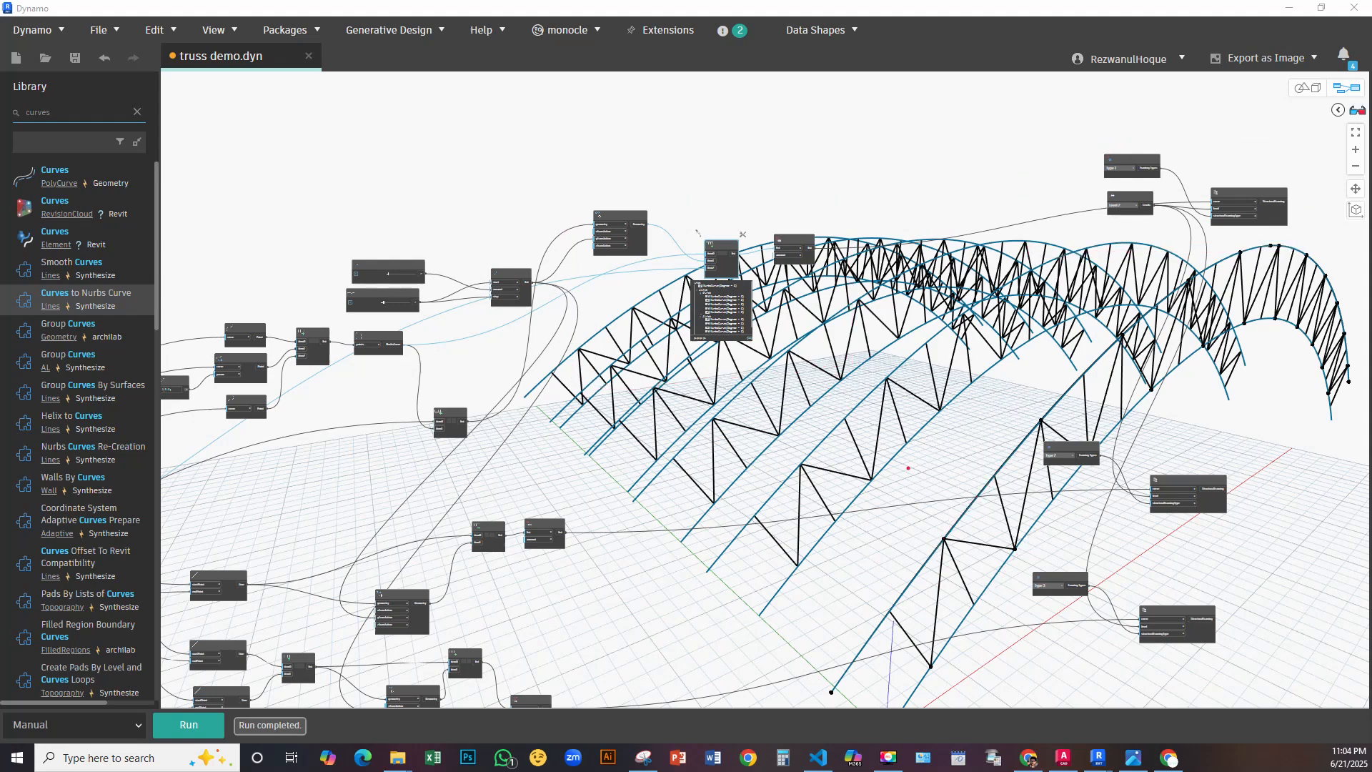
Examine the web member branch by highlighting the upper Line.ByStartPointEndPoint node and its Geometry.Translate node
middle_click_drag(774, 661, 943, 270)
scroll(731, 194, "up", 5)
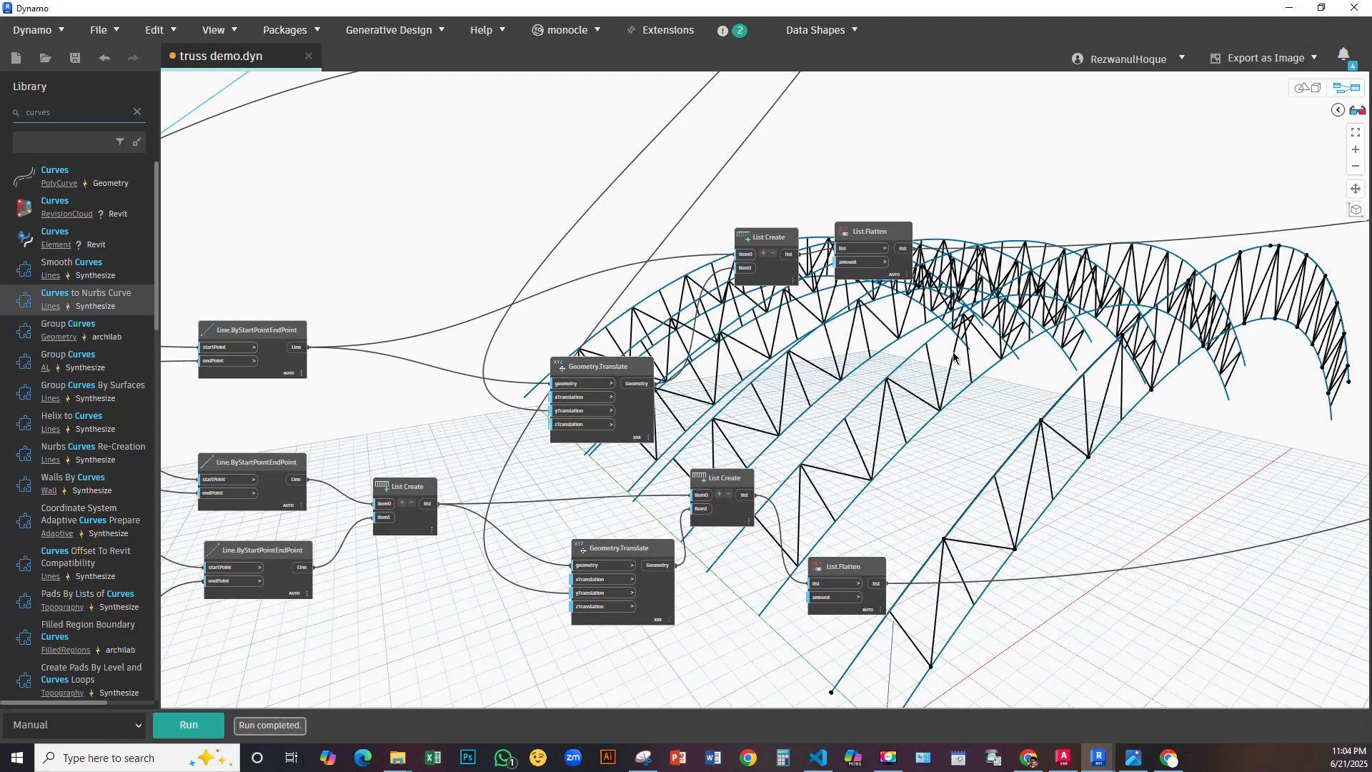
scroll(952, 350, "down", 5)
scroll(546, 289, "up", 8)
left_click(543, 296)
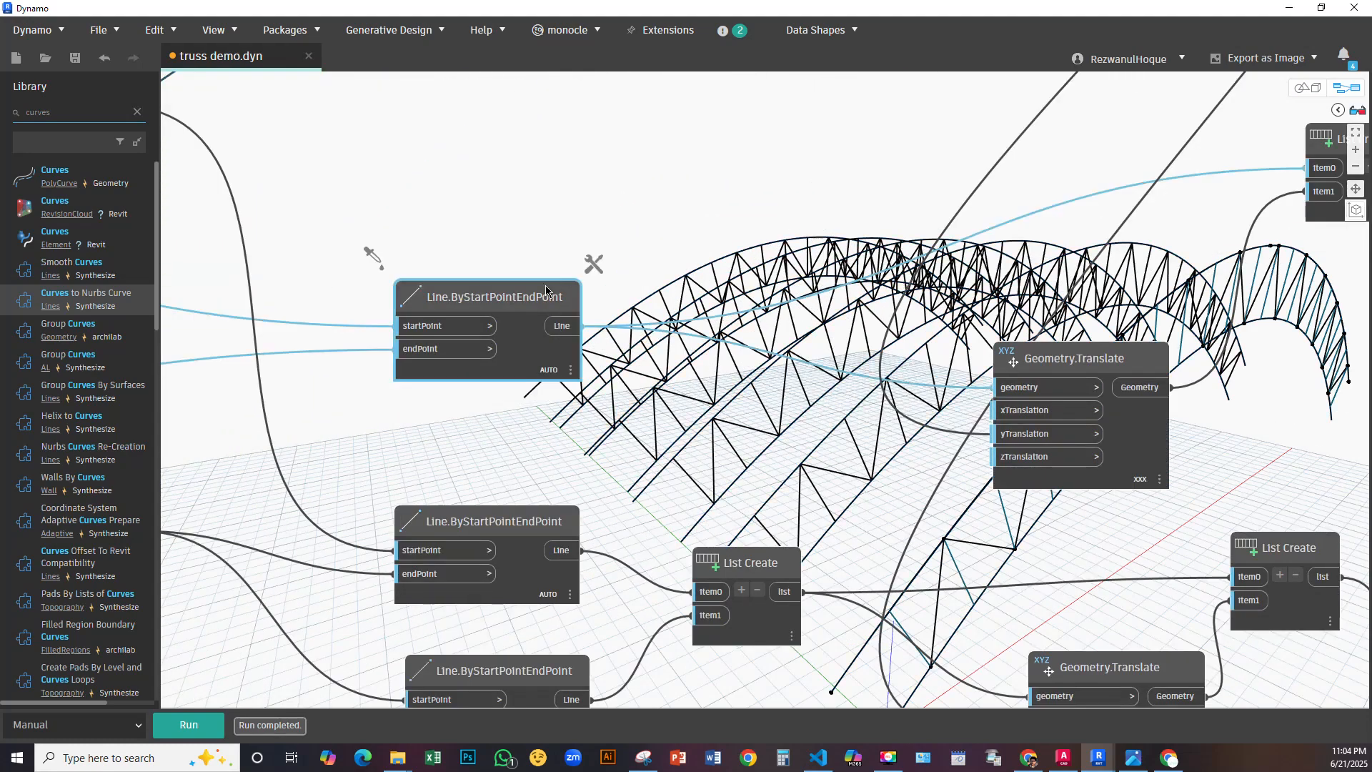
middle_click_drag(549, 364, 406, 236)
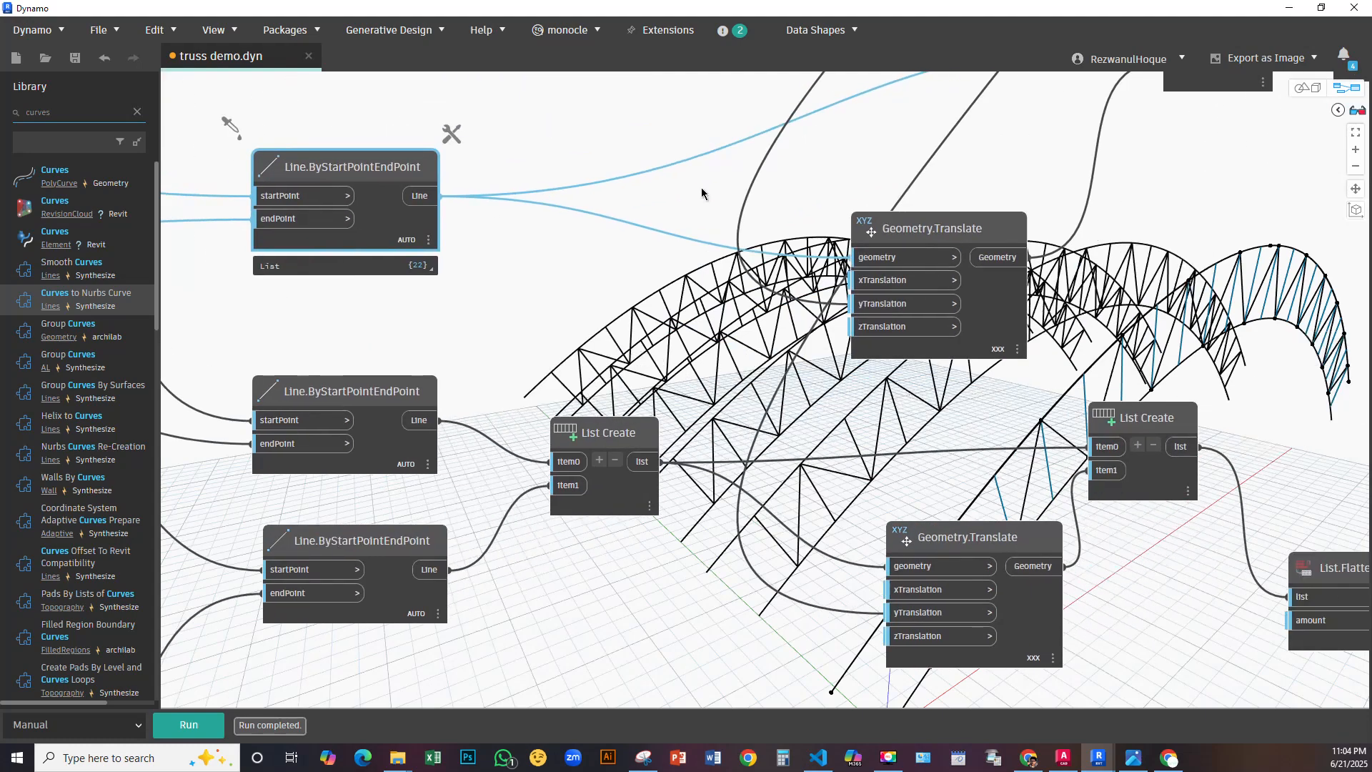
left_click(951, 230)
scroll(632, 329, "down", 5)
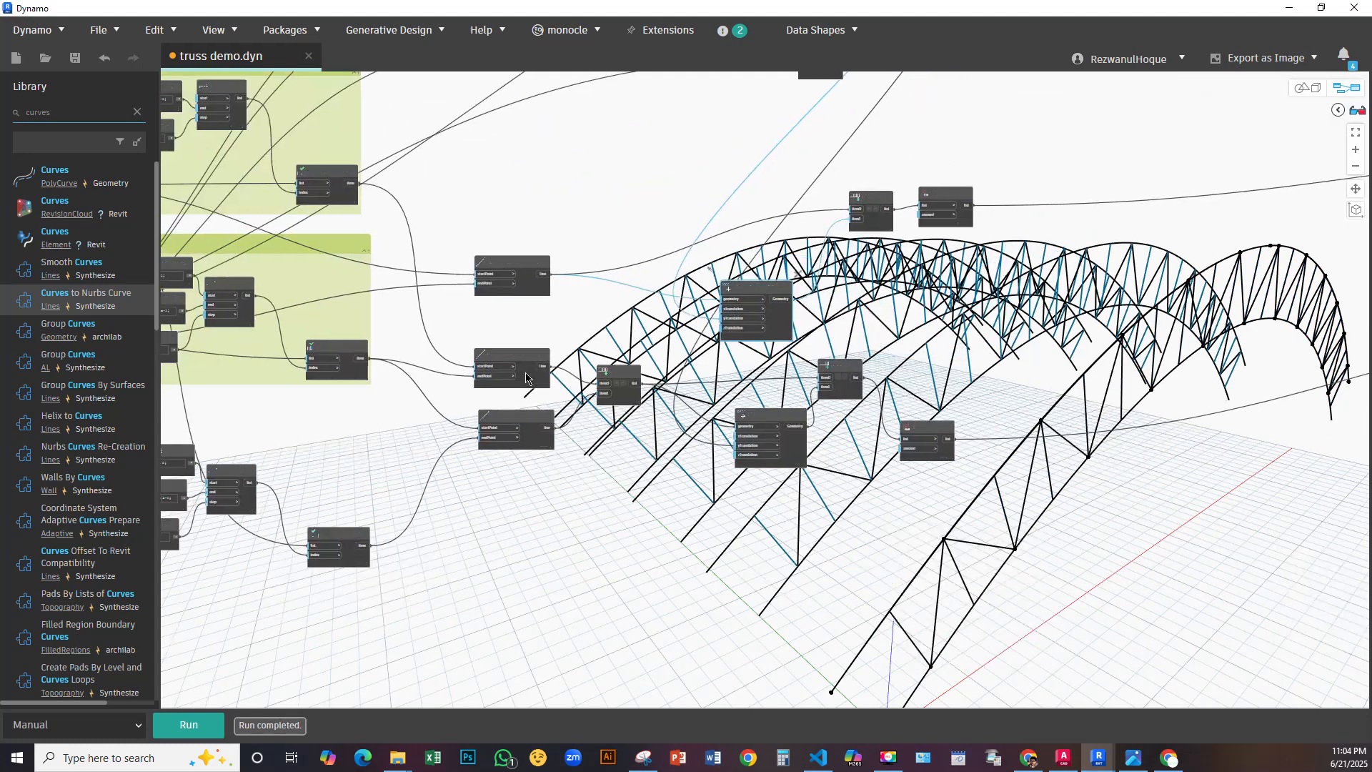
Rearrange the upper web branch by moving its Line.ByStartPointEndPoint and Geometry.Translate nodes upward
middle_click_drag(862, 232, 755, 279)
scroll(813, 259, "up", 4)
left_click(725, 231)
middle_click_drag(343, 321, 844, 249)
scroll(822, 249, "down", 1)
left_click(616, 276)
left_click_drag(616, 279, 616, 230)
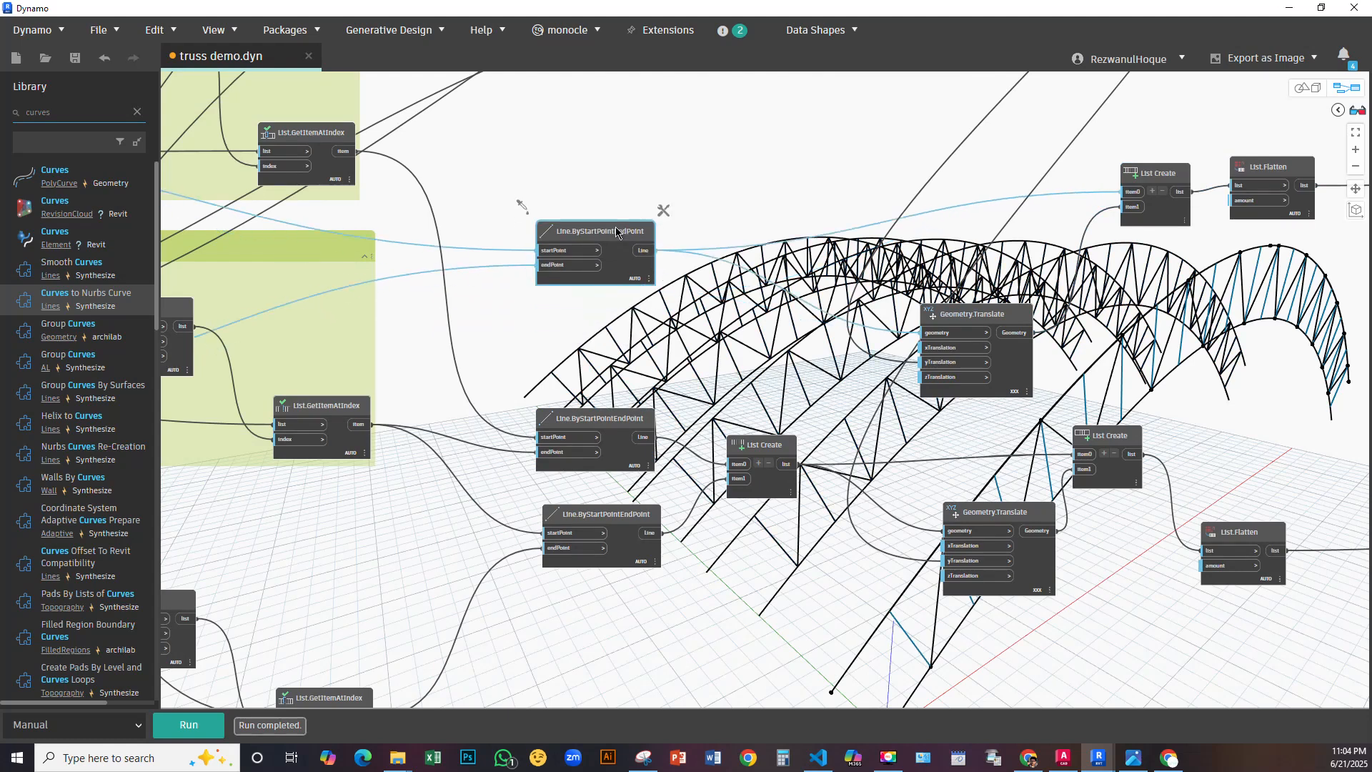
left_click_drag(969, 363, 946, 300)
middle_click_drag(1207, 233, 989, 230)
scroll(992, 179, "up", 6)
scroll(1053, 336, "down", 5)
Reposition the two lower Line.ByStartPointEndPoint nodes and the List Create node that combines them
middle_click_drag(1053, 338, 1100, 136)
left_click_drag(420, 297, 443, 320)
left_click_drag(425, 402, 441, 399)
left_click_drag(568, 333, 557, 367)
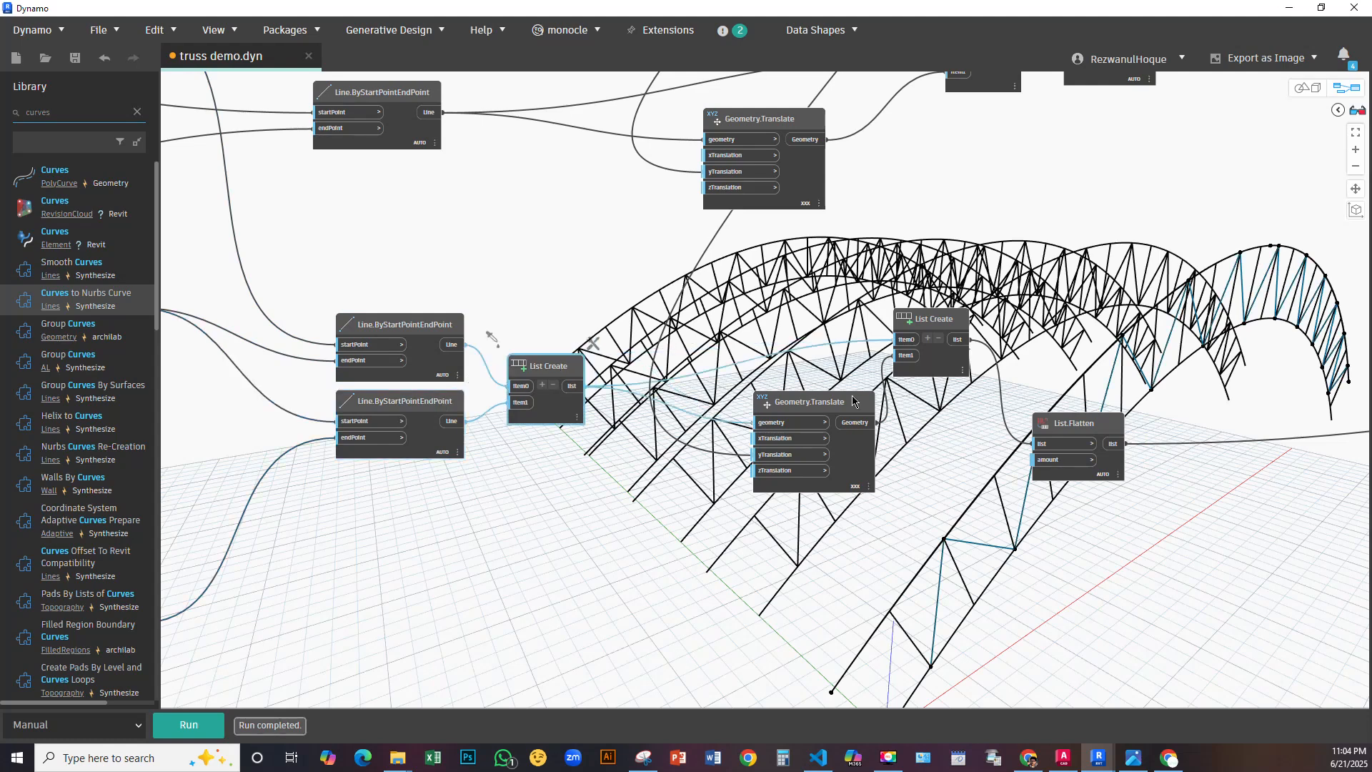
Rearrange the lower web branch's Geometry.Translate, List Create and List.Flatten nodes closer together
left_click_drag(836, 408, 809, 418)
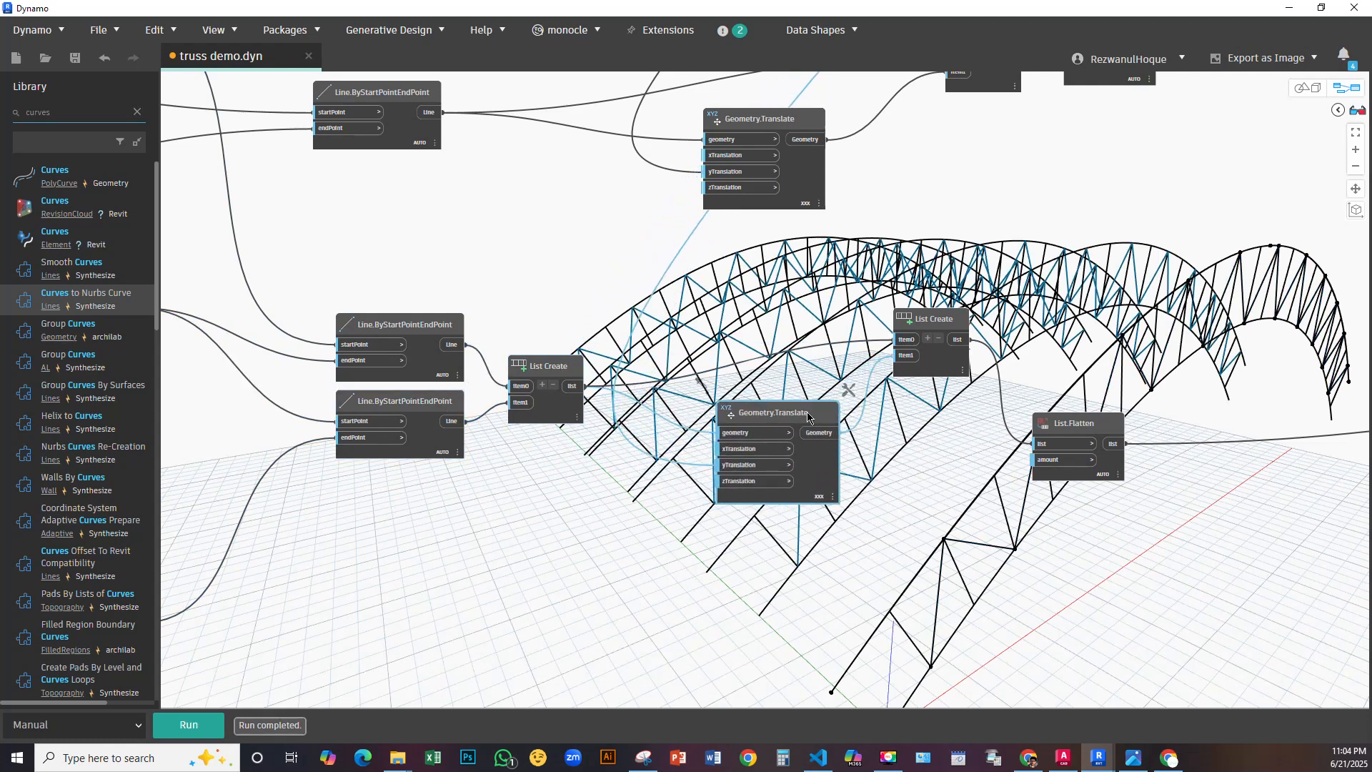
left_click_drag(939, 319, 932, 347)
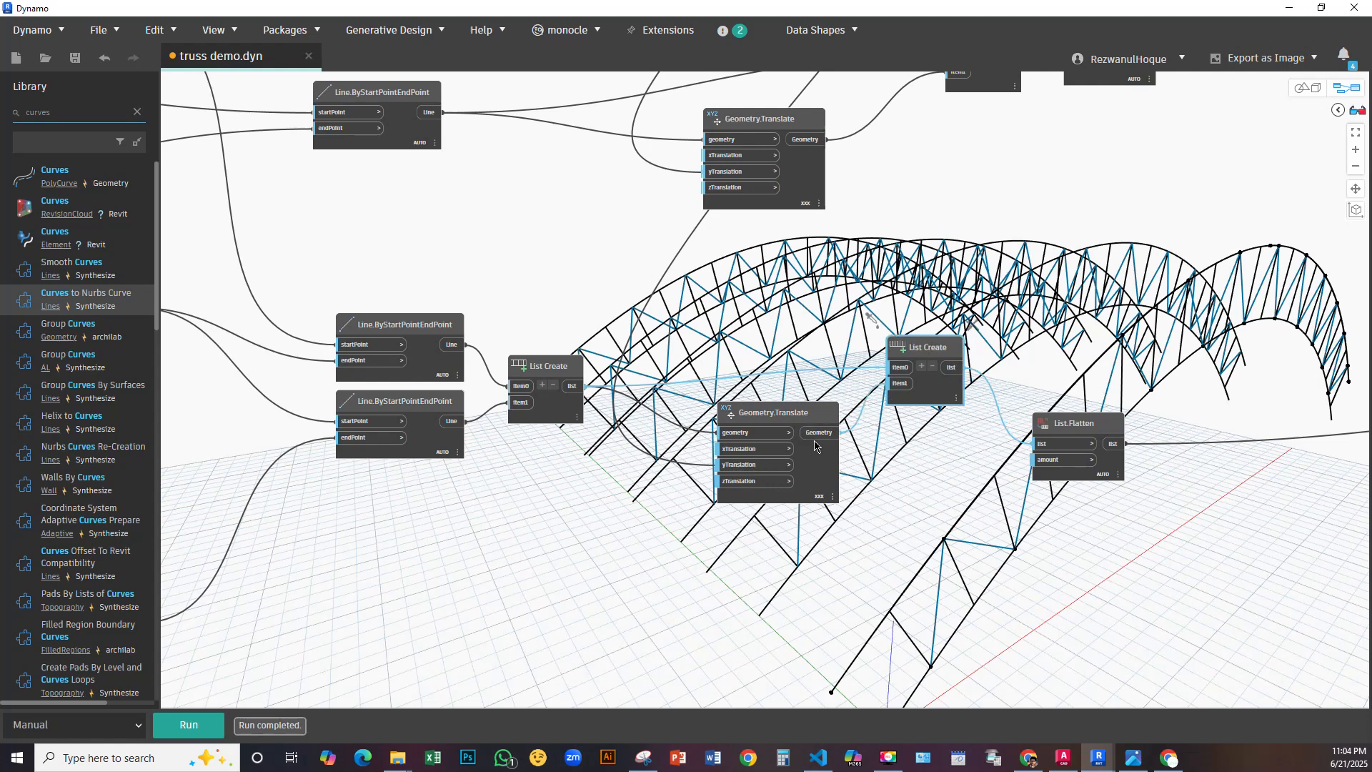
left_click_drag(1081, 428, 1052, 348)
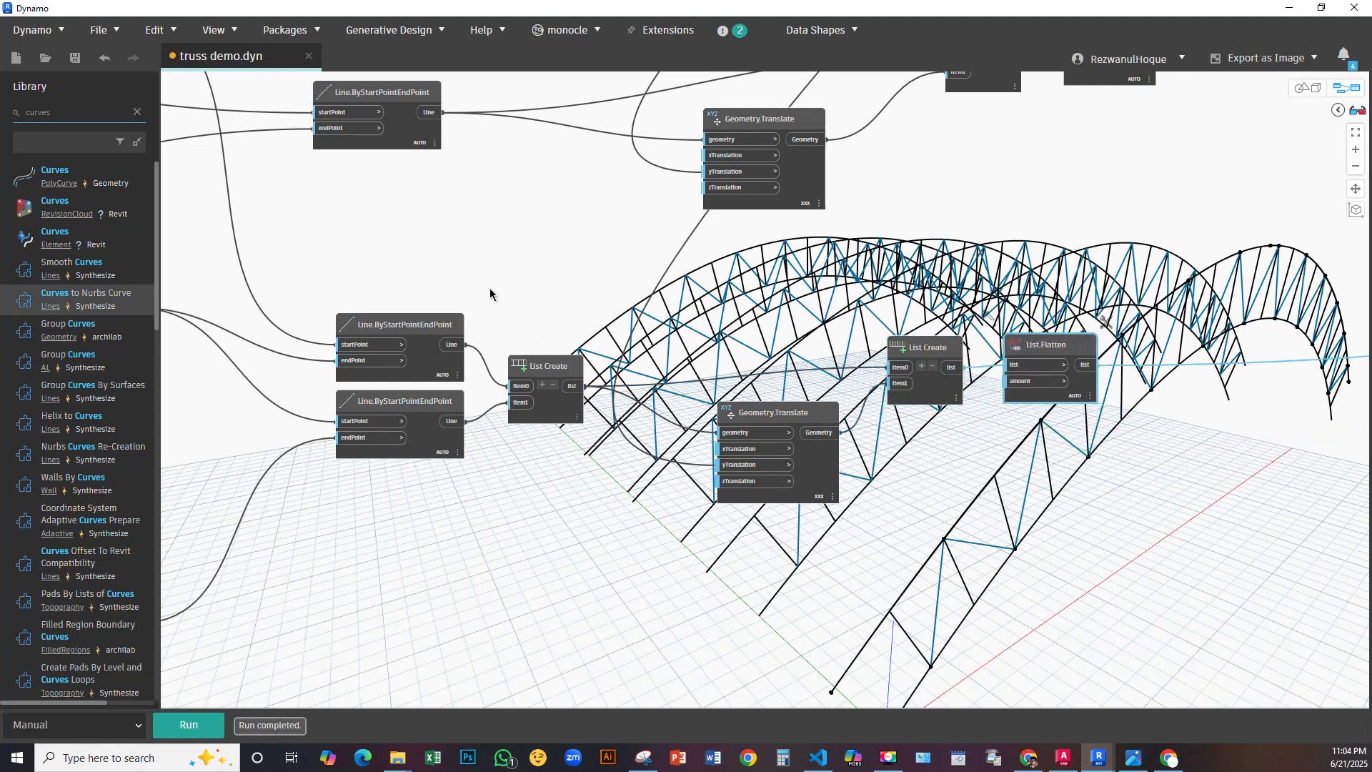
left_click_drag(795, 416, 784, 433)
left_click_drag(1053, 337, 1054, 344)
Trace the flattened web curves to the StructuralFraming.BeamByCurve nodes that use Type 2 and Type 3
middle_click_drag(1170, 274, 302, 355)
scroll(709, 389, "down", 5)
scroll(978, 247, "up", 5)
mouse_move(976, 254)
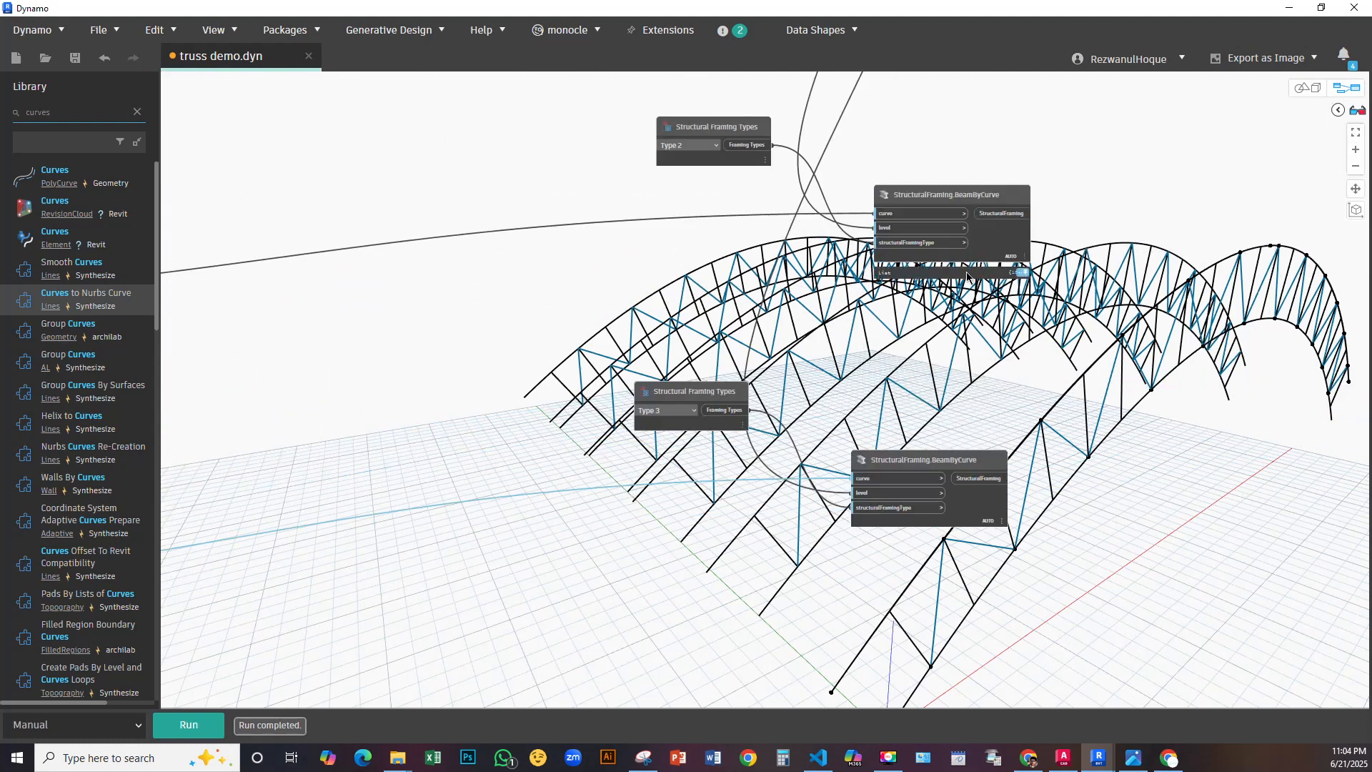
scroll(761, 336, "down", 5)
scroll(478, 303, "down", 5)
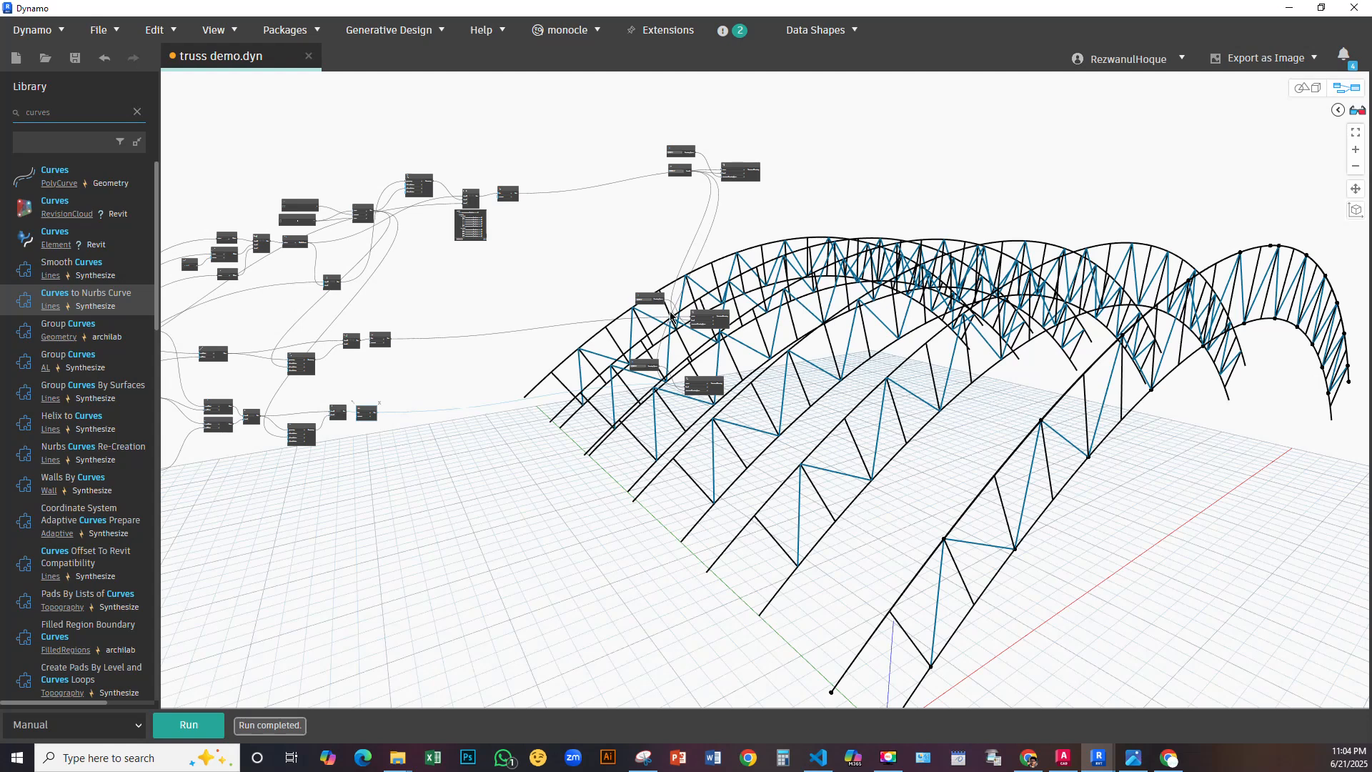
scroll(672, 317, "up", 5)
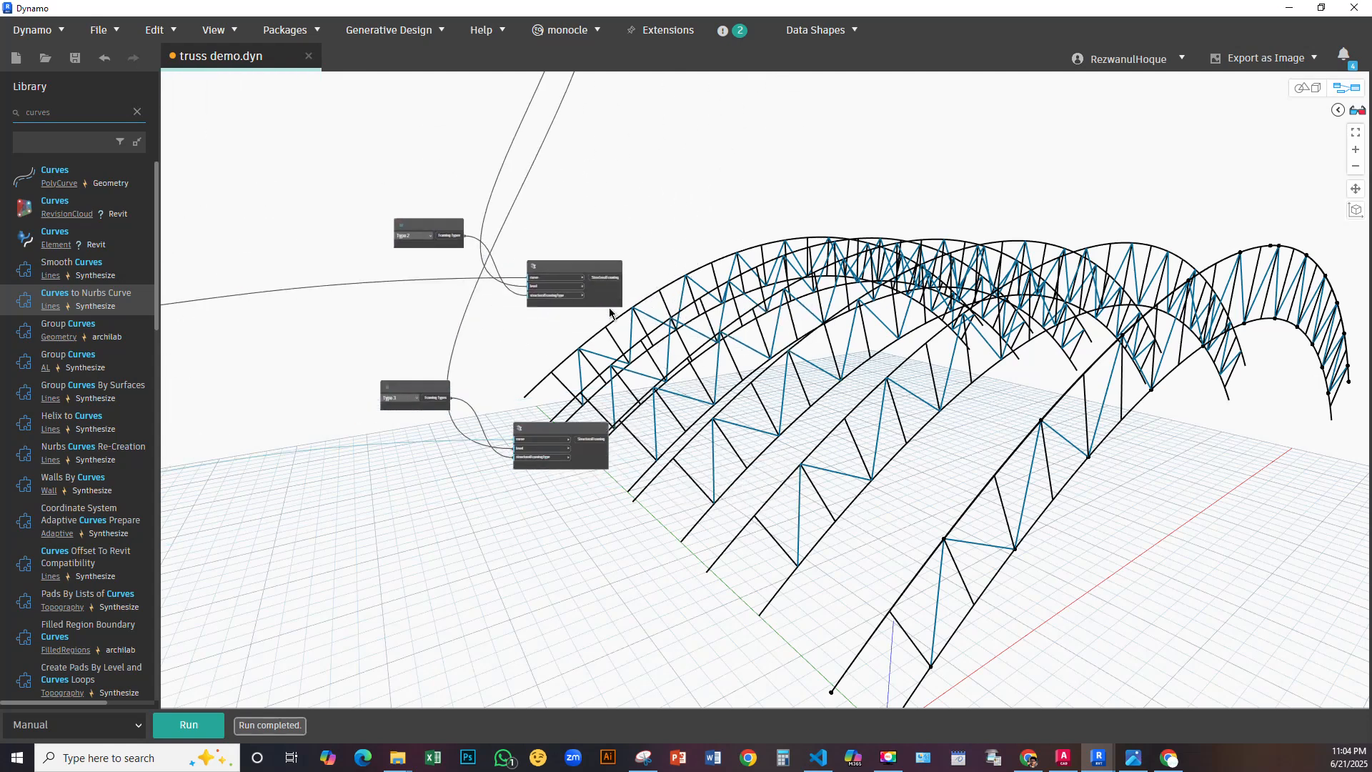
Examine the three StructuralFraming.BeamByCurve nodes, including the Type 1 node on Level 2, and trace back to the chord branch
left_click(551, 255)
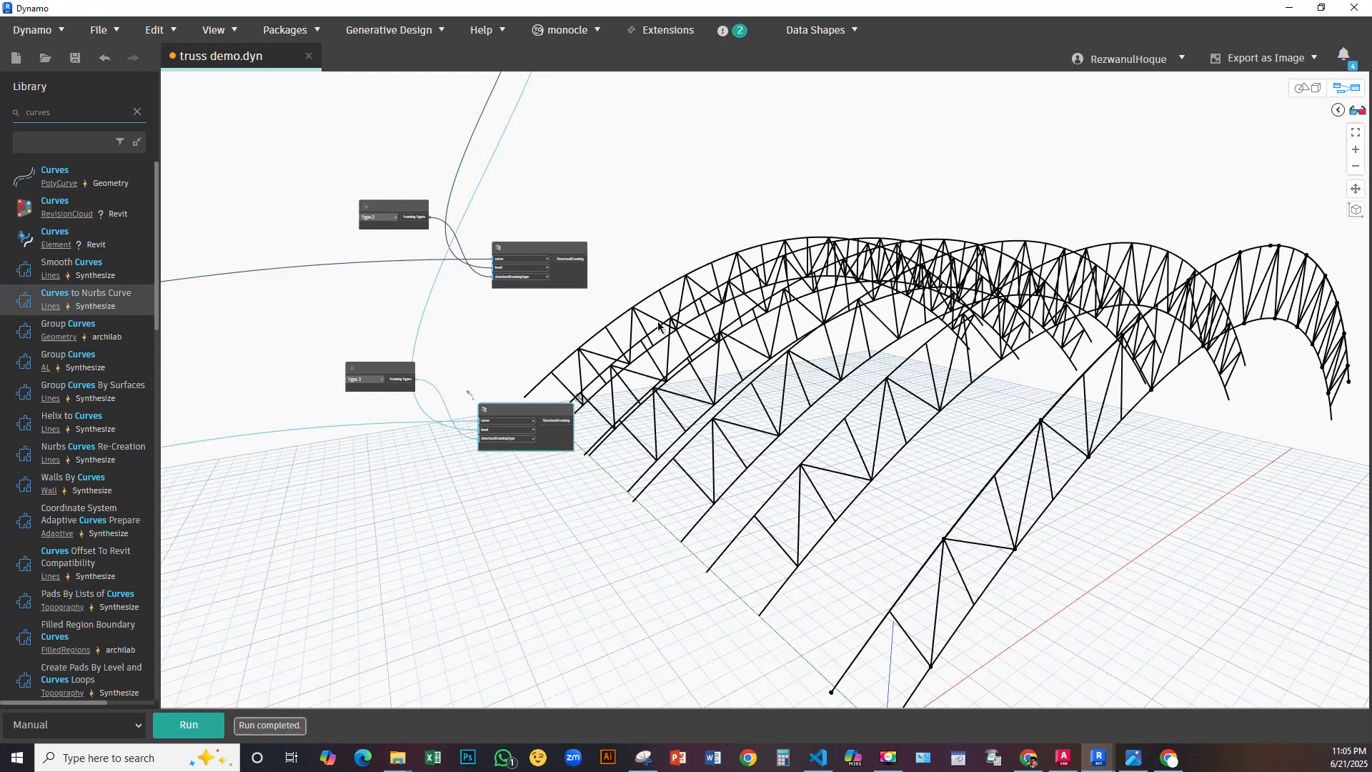
scroll(679, 429, "down", 5)
scroll(679, 428, "up", 5)
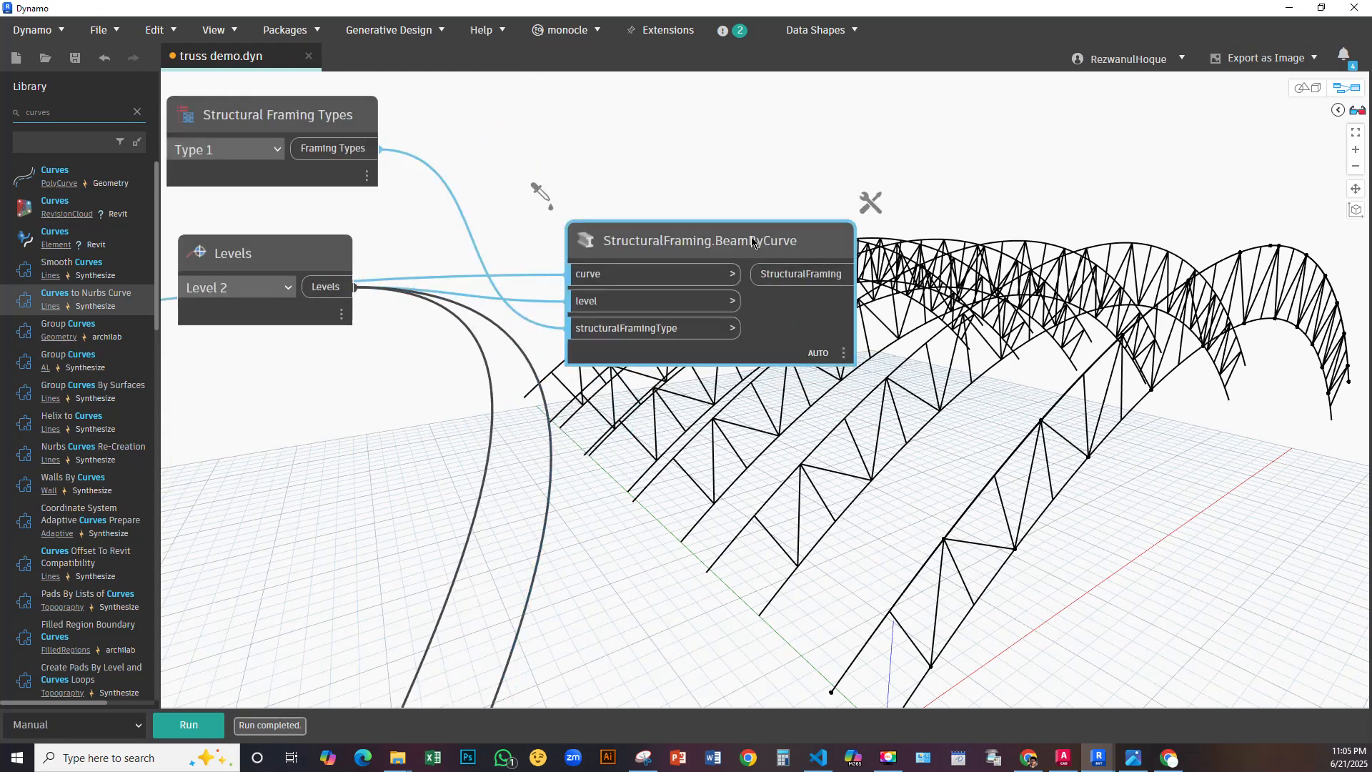
scroll(907, 222, "down", 1)
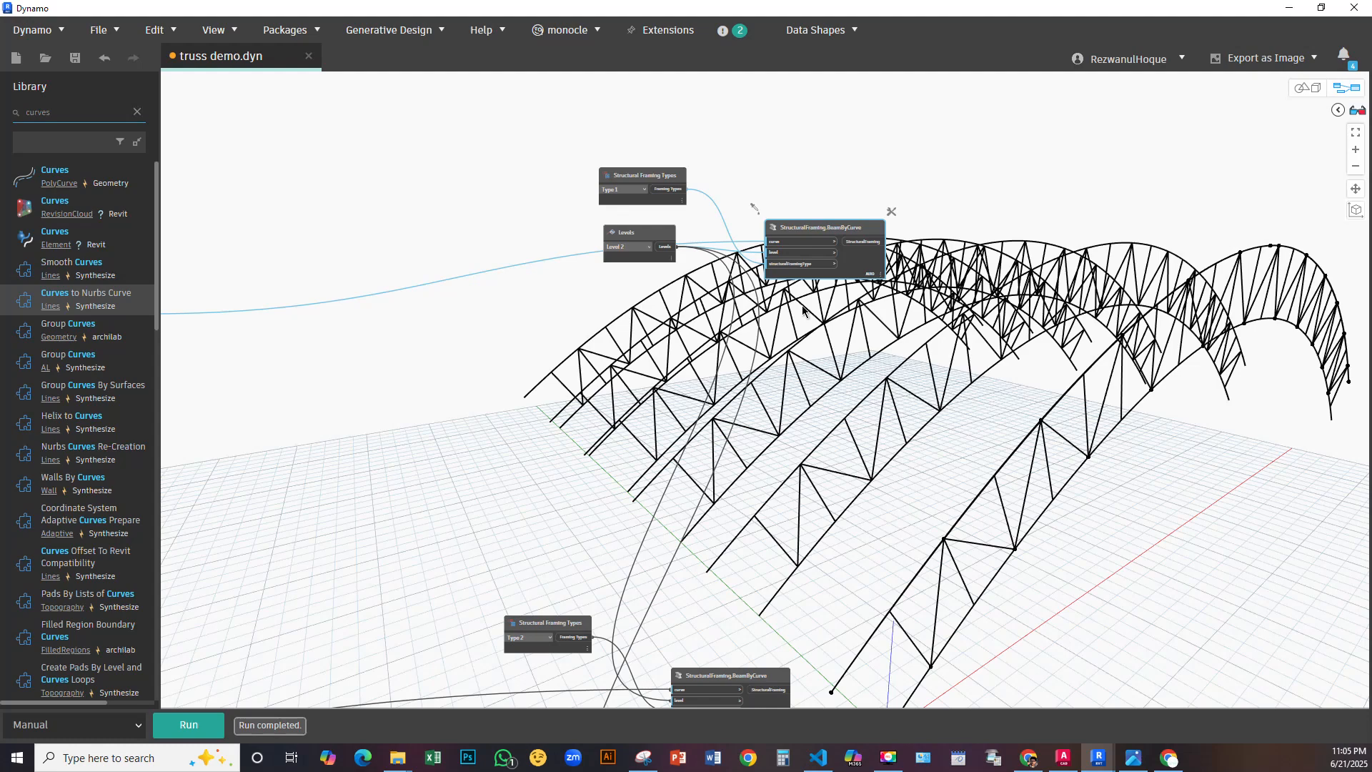
scroll(801, 343, "down", 3)
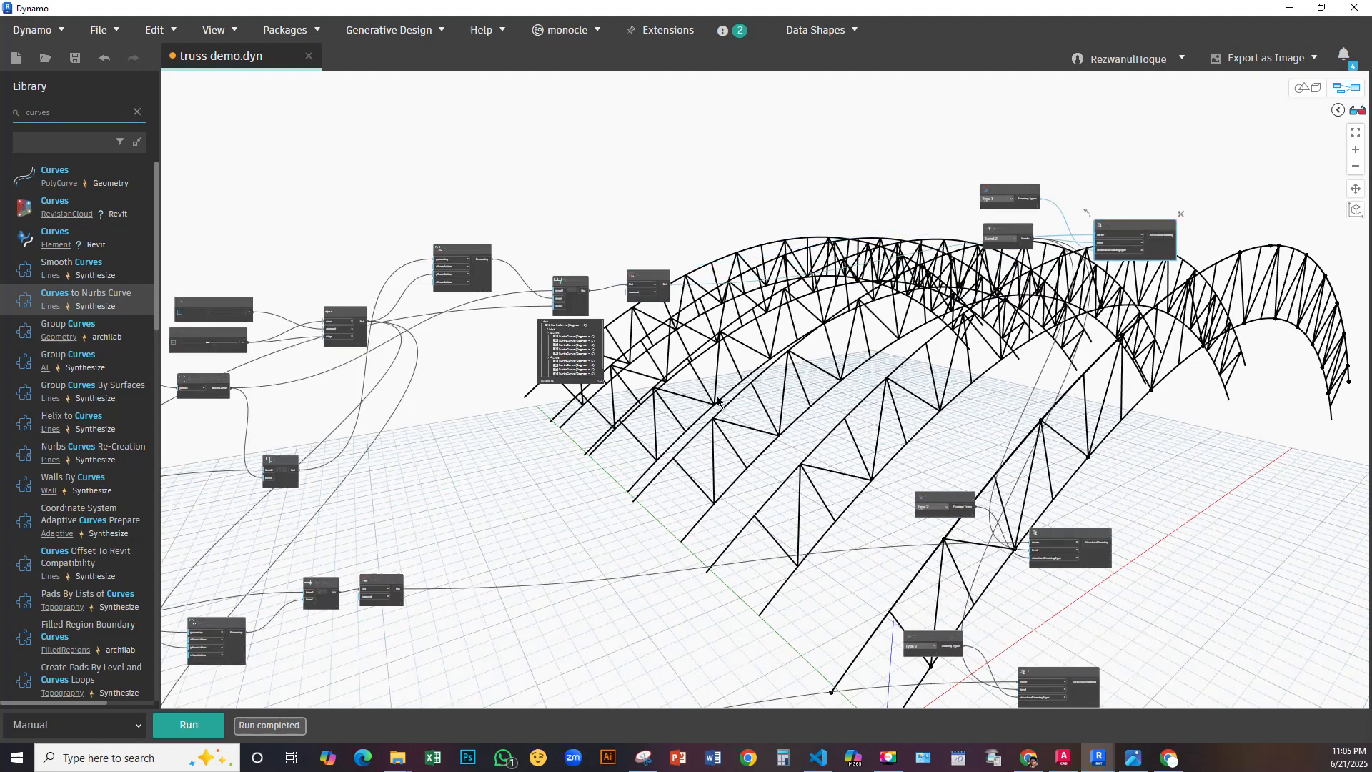
middle_click_drag(675, 416, 808, 368)
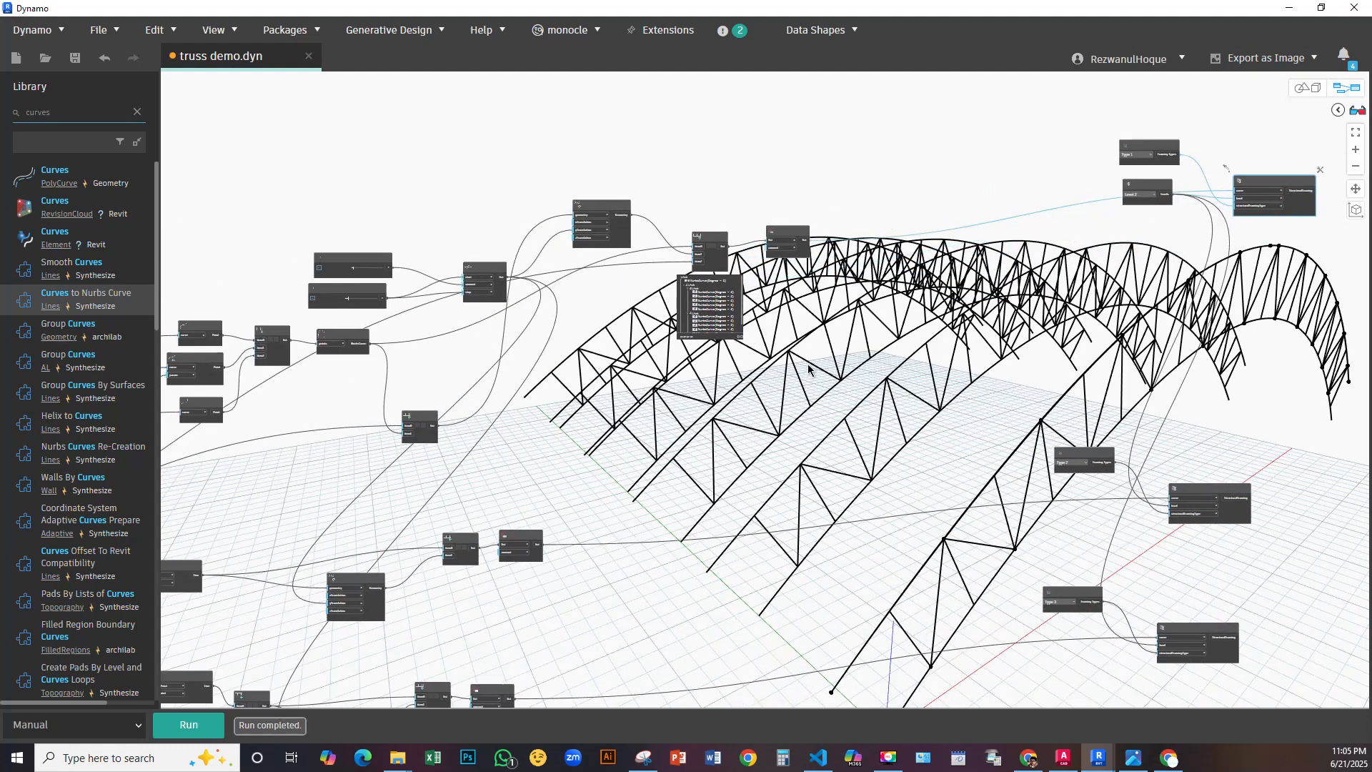
scroll(750, 238, "up", 3)
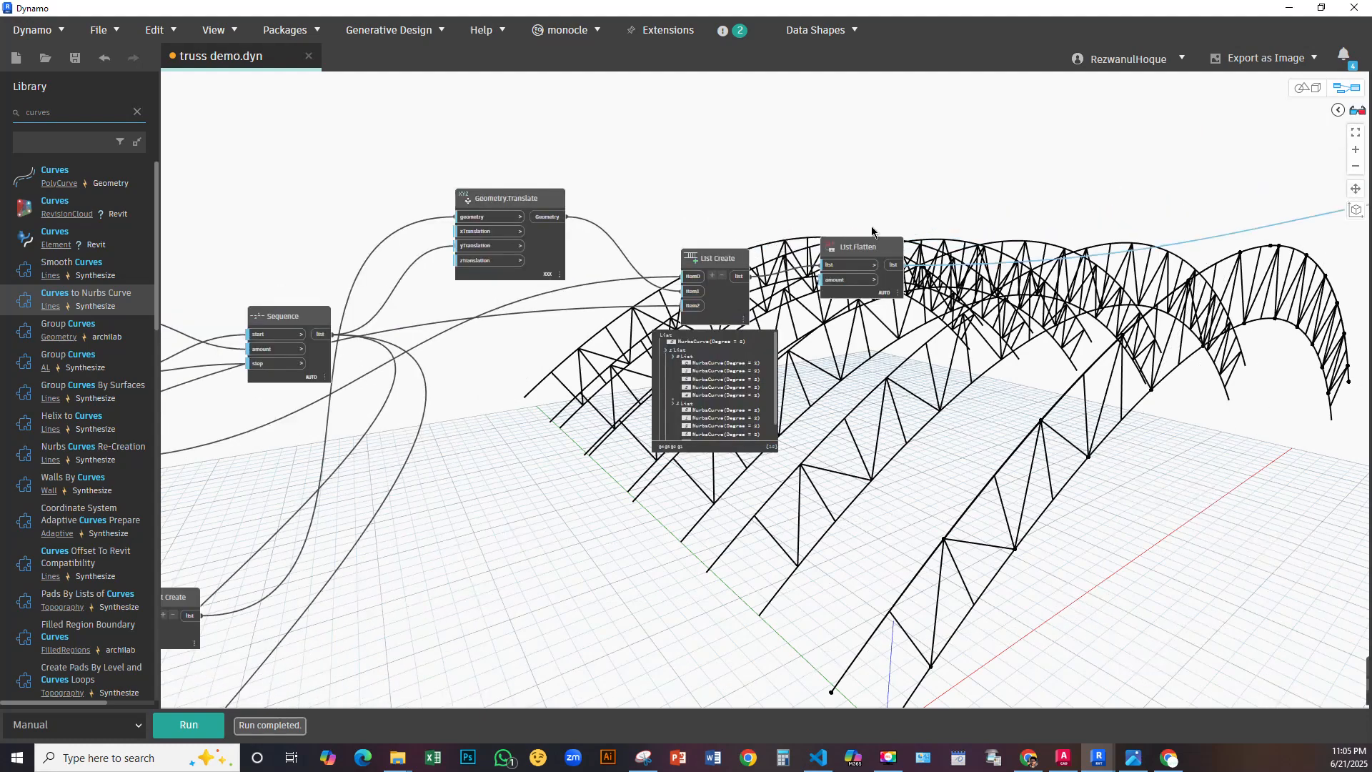
Highlight the chord curves produced by the upper Geometry.Translate node and by the List Create node after it
left_click(544, 266)
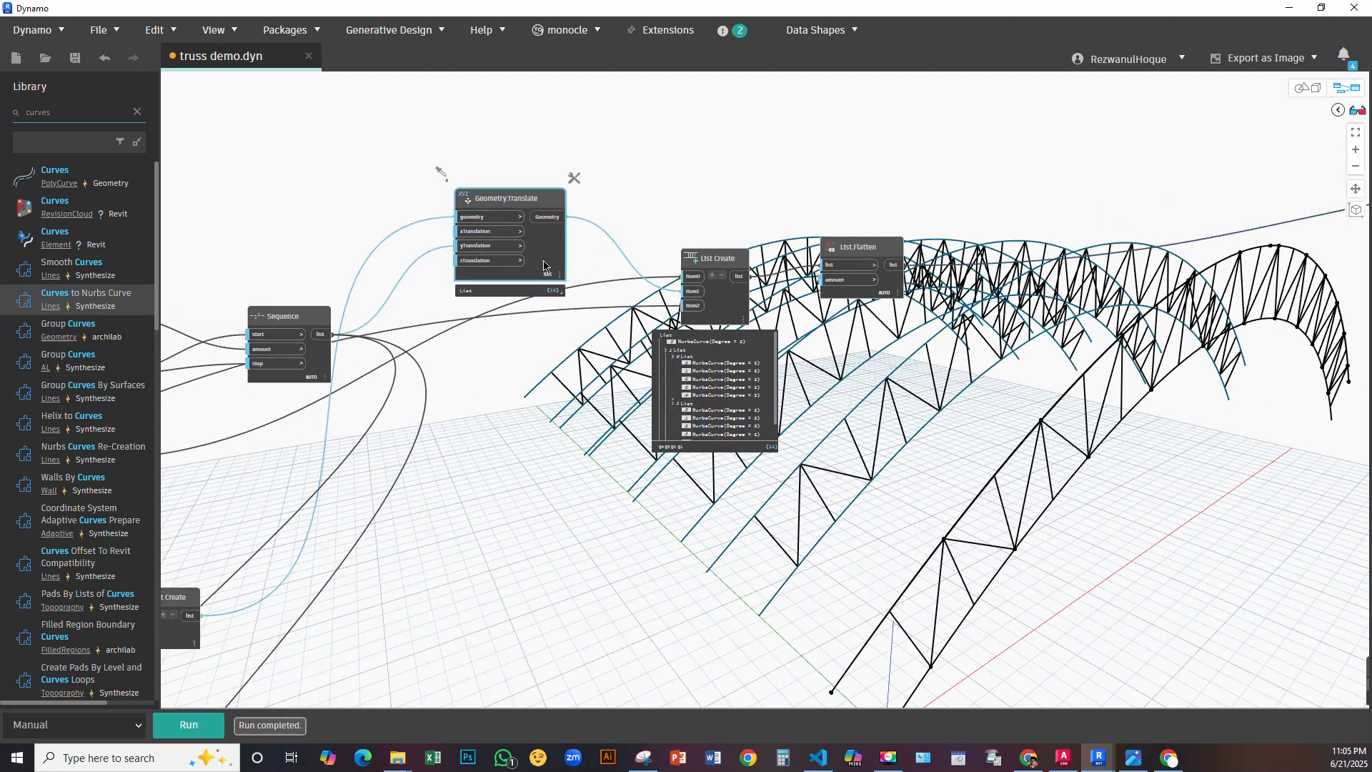
middle_click_drag(571, 352, 794, 298)
left_click(957, 209)
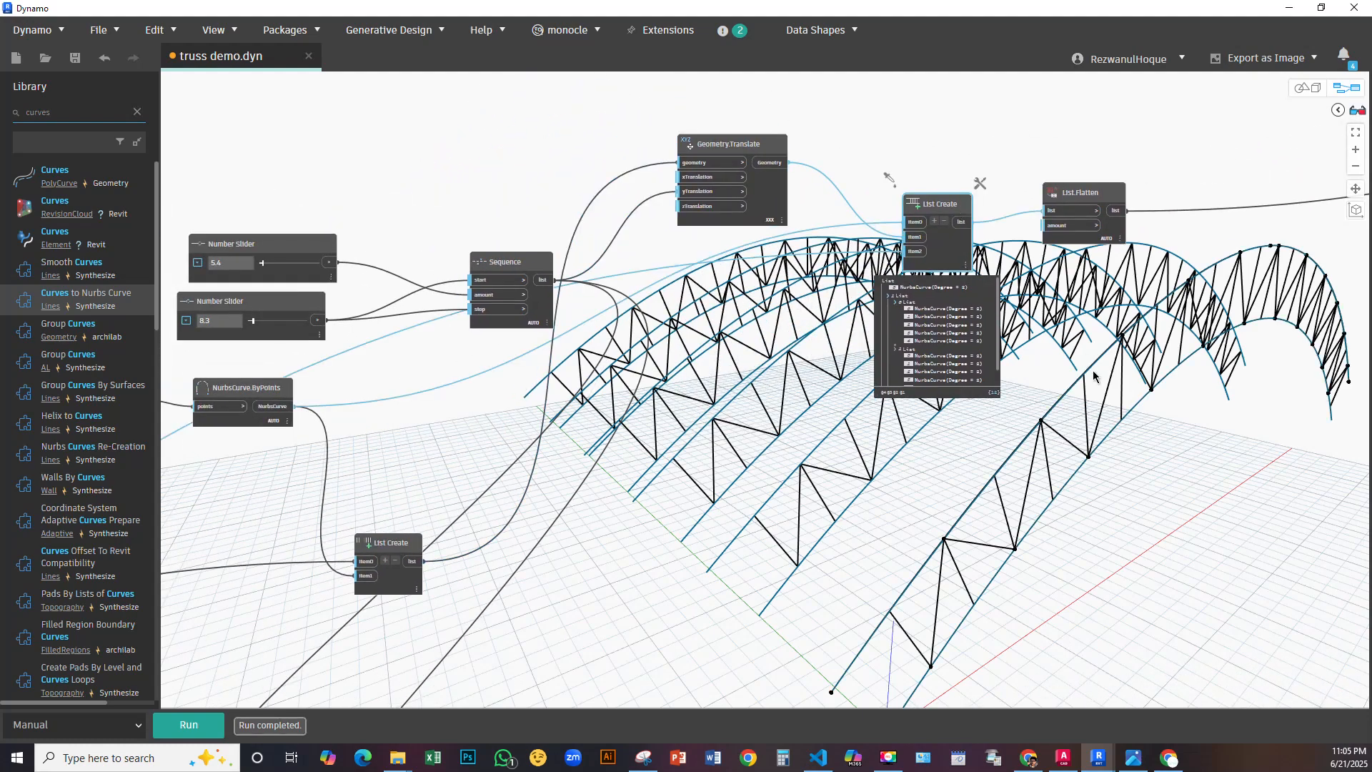
Inspect the nested NurbsCurve sublists in the output preview of the chord branch's List Create node
scroll(1094, 375, "up", 6)
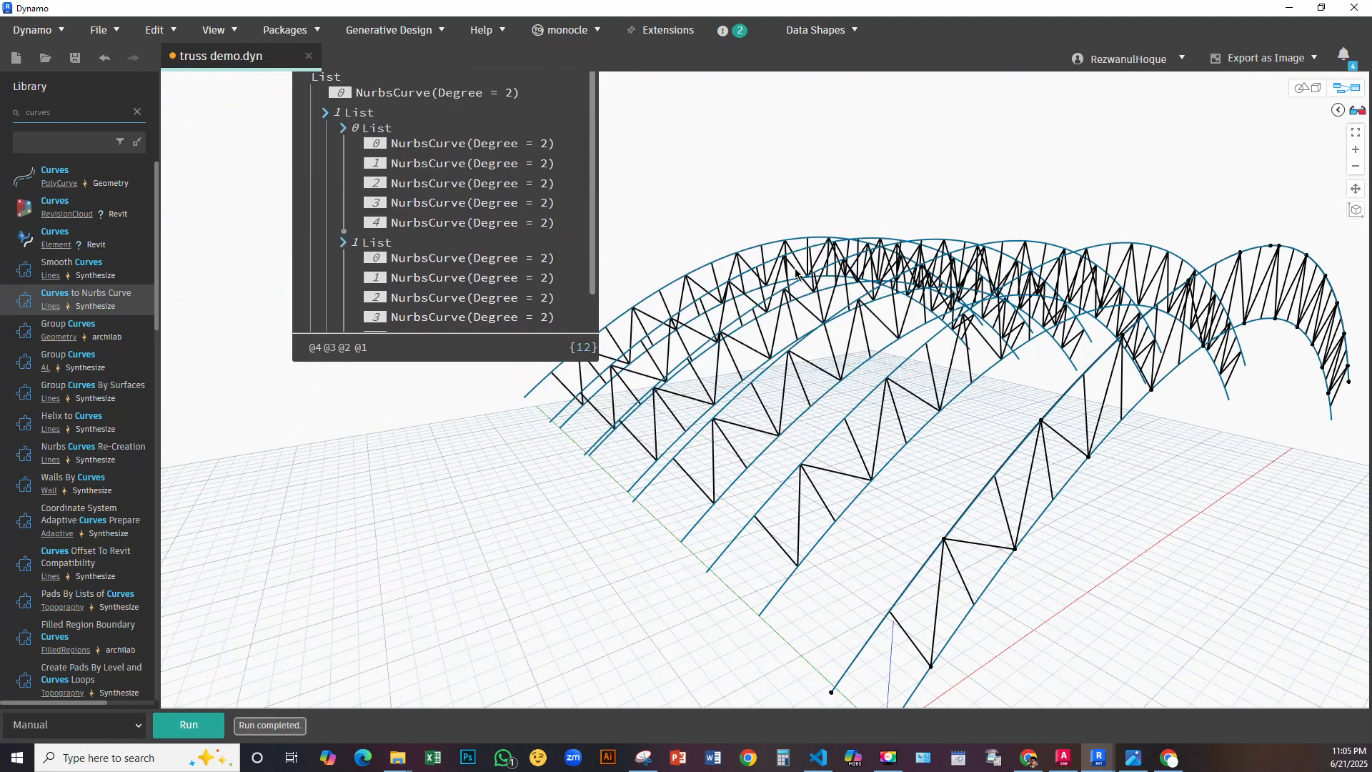
left_click(376, 130)
left_click(376, 129)
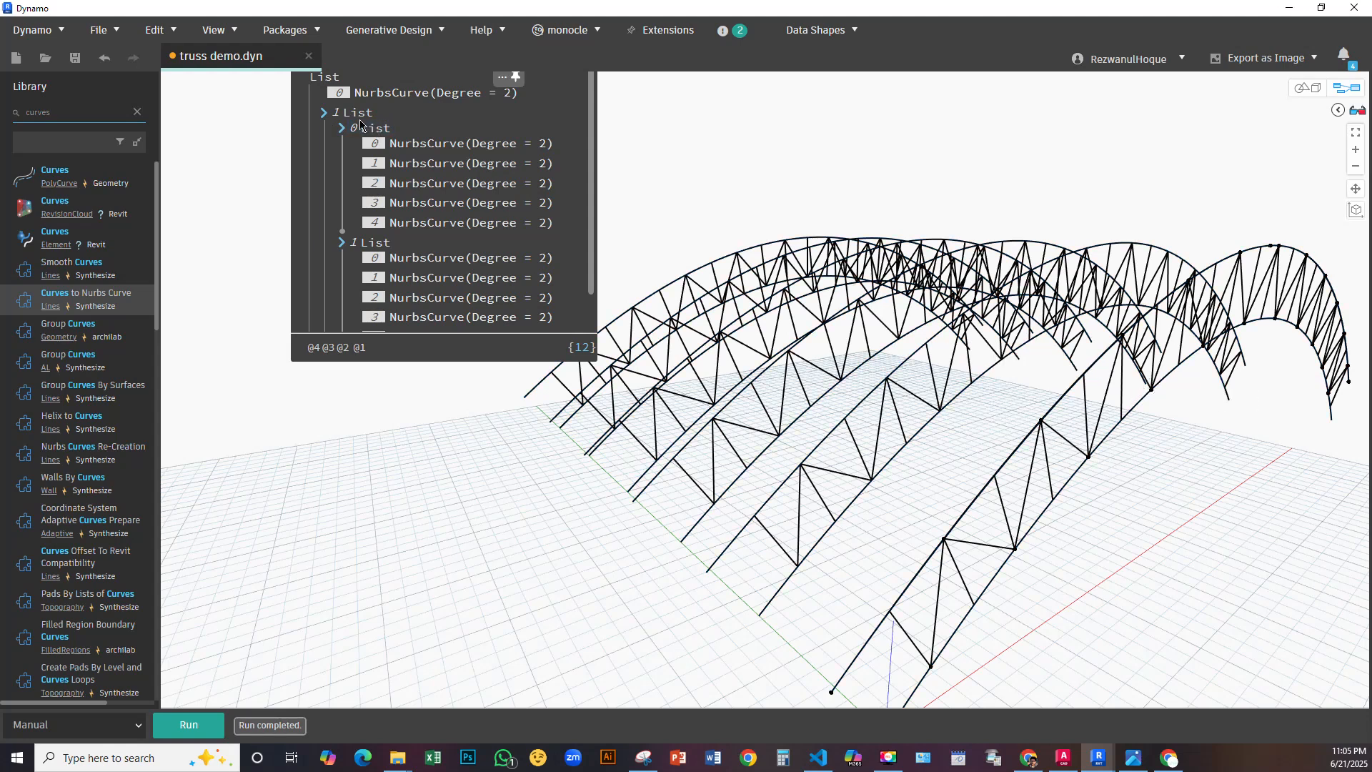
left_click(356, 113)
left_click(323, 114)
left_click(343, 112)
scroll(628, 243, "down", 3)
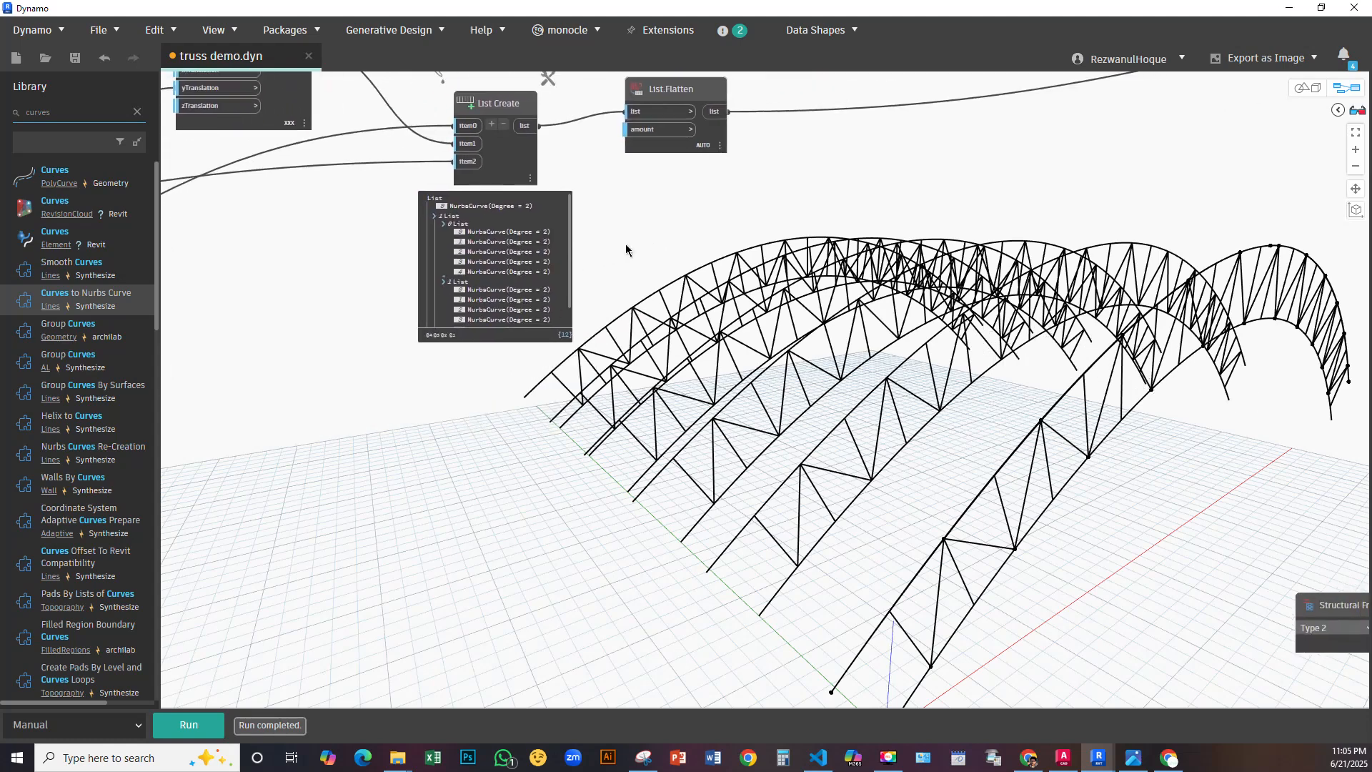
scroll(625, 243, "down", 5)
scroll(465, 265, "up", 3)
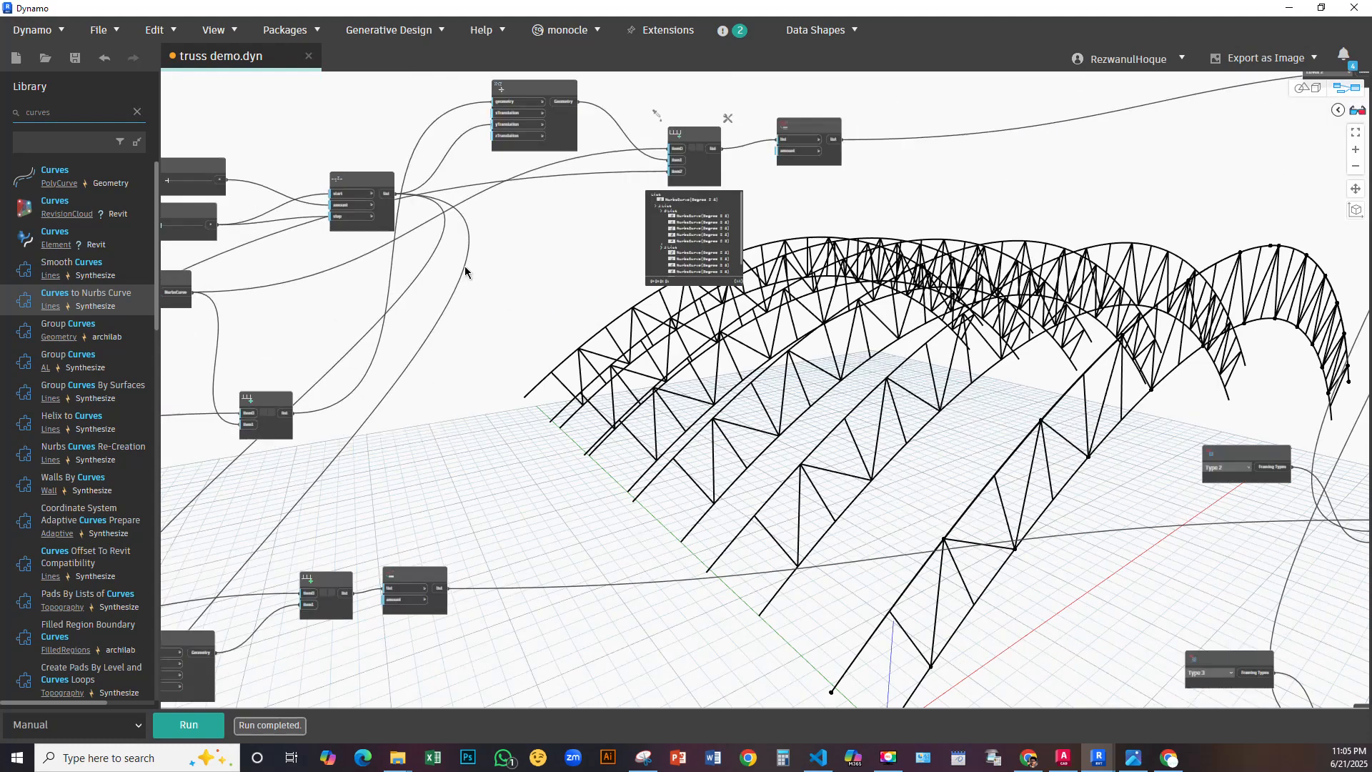
Highlight the NurbsCurve.ByPoints chord in the truss model and examine the node's connection to the List Create node
middle_click_drag(545, 281, 782, 251)
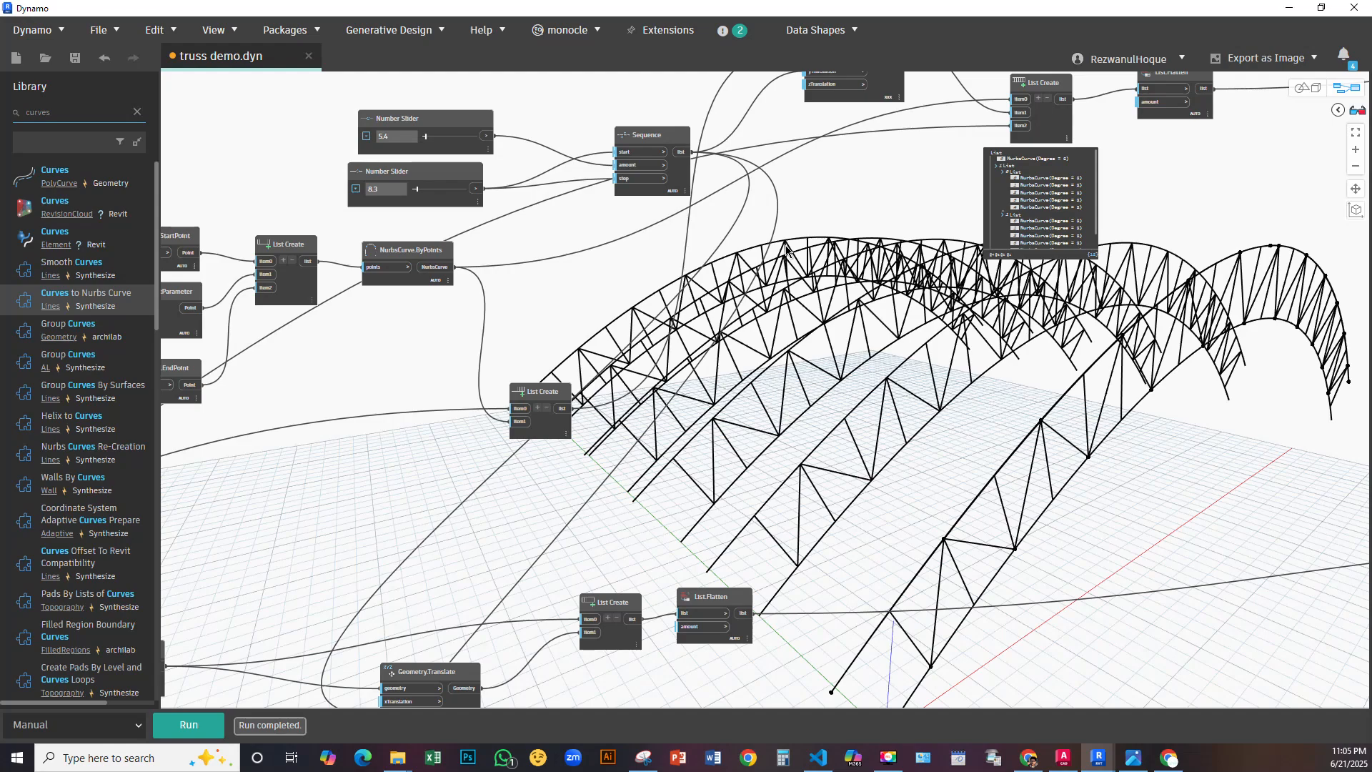
middle_click_drag(786, 252, 756, 344)
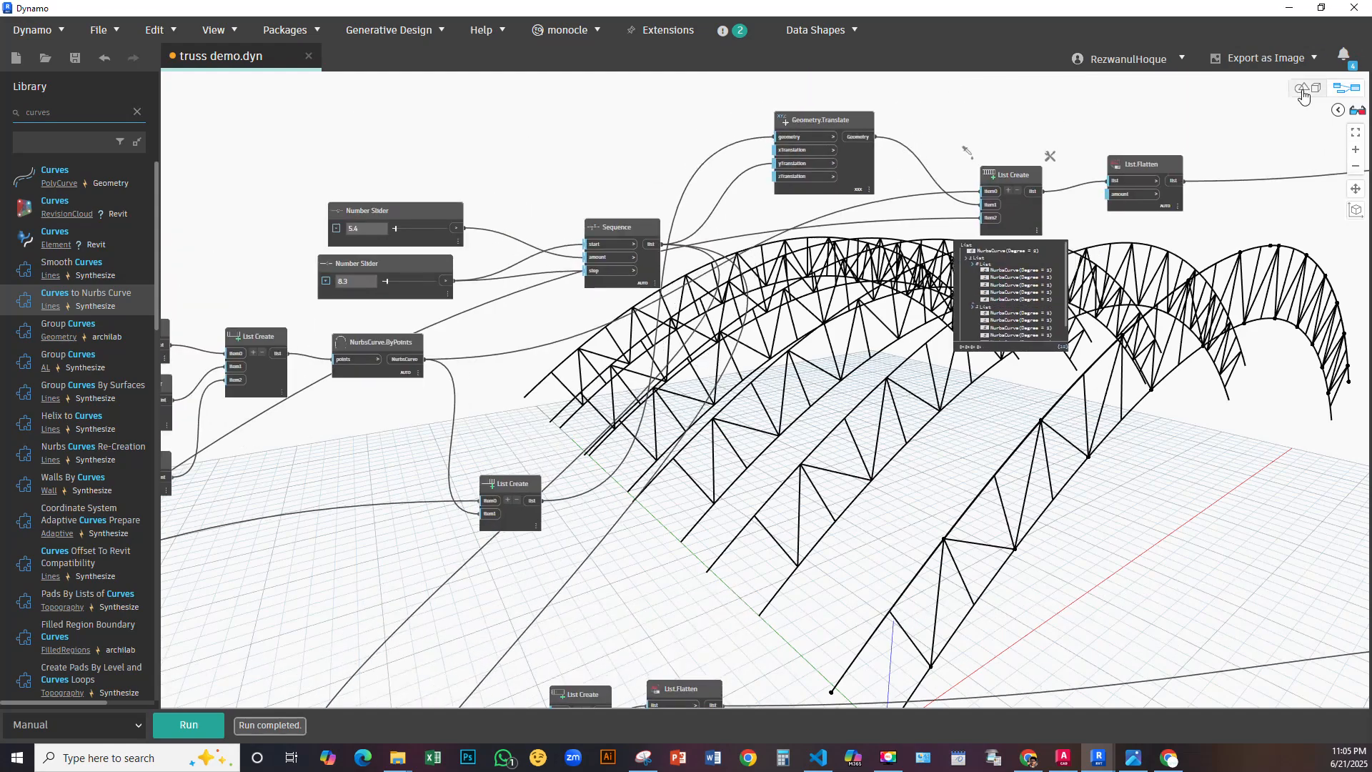
left_click(1304, 92)
mouse_move(1127, 353)
right_mouse_down()
mouse_move(1102, 331)
mouse_move(1119, 346)
right_mouse_up()
left_click(1308, 87)
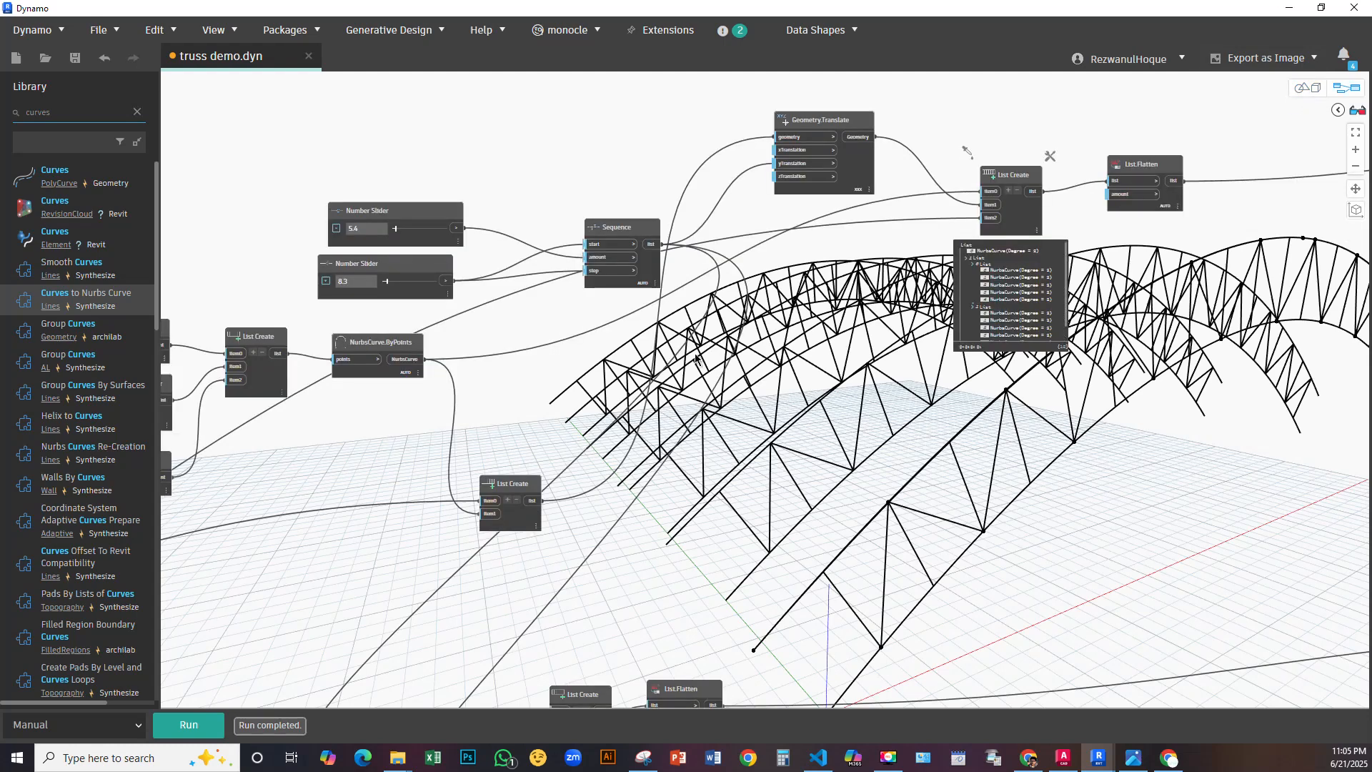
middle_click_drag(684, 360, 852, 341)
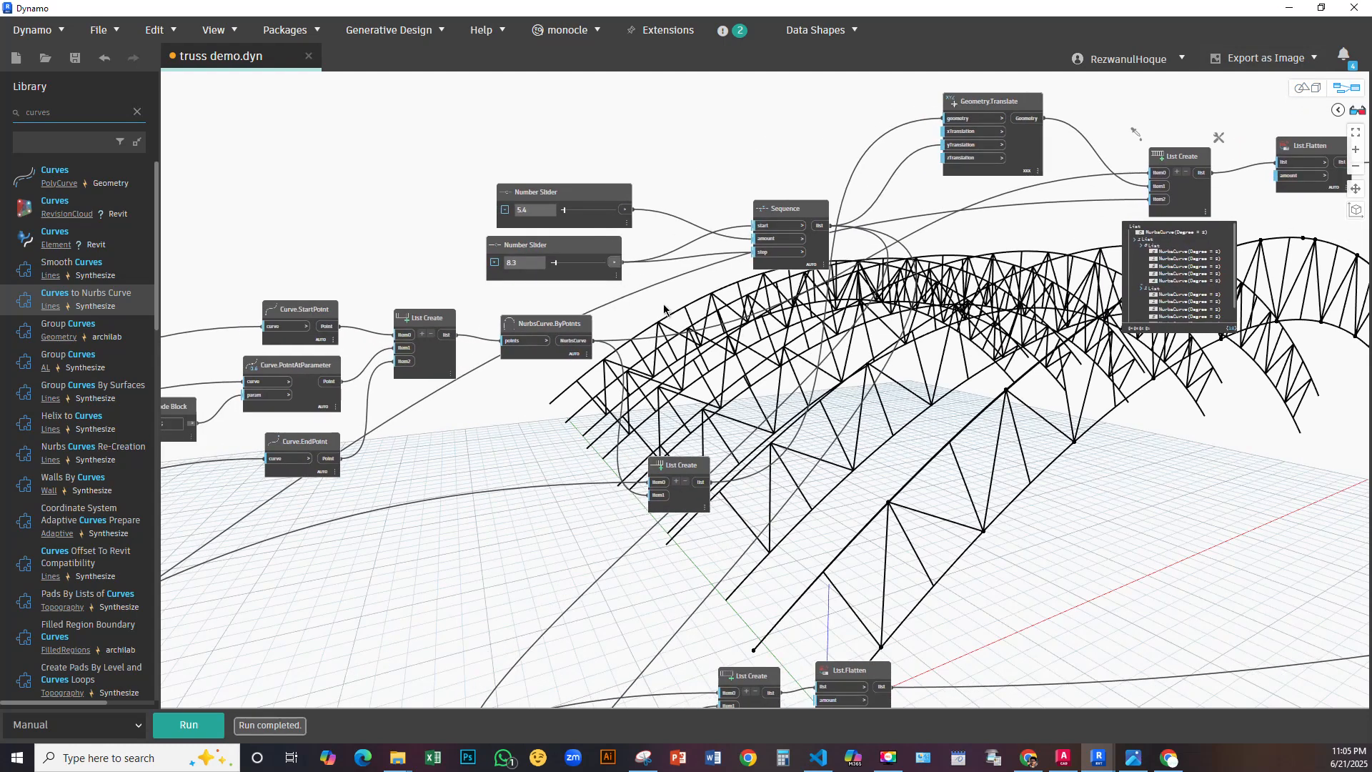
middle_click_drag(693, 343, 924, 328)
scroll(845, 336, "up", 4)
left_click(757, 312)
middle_click_drag(814, 250, 730, 81)
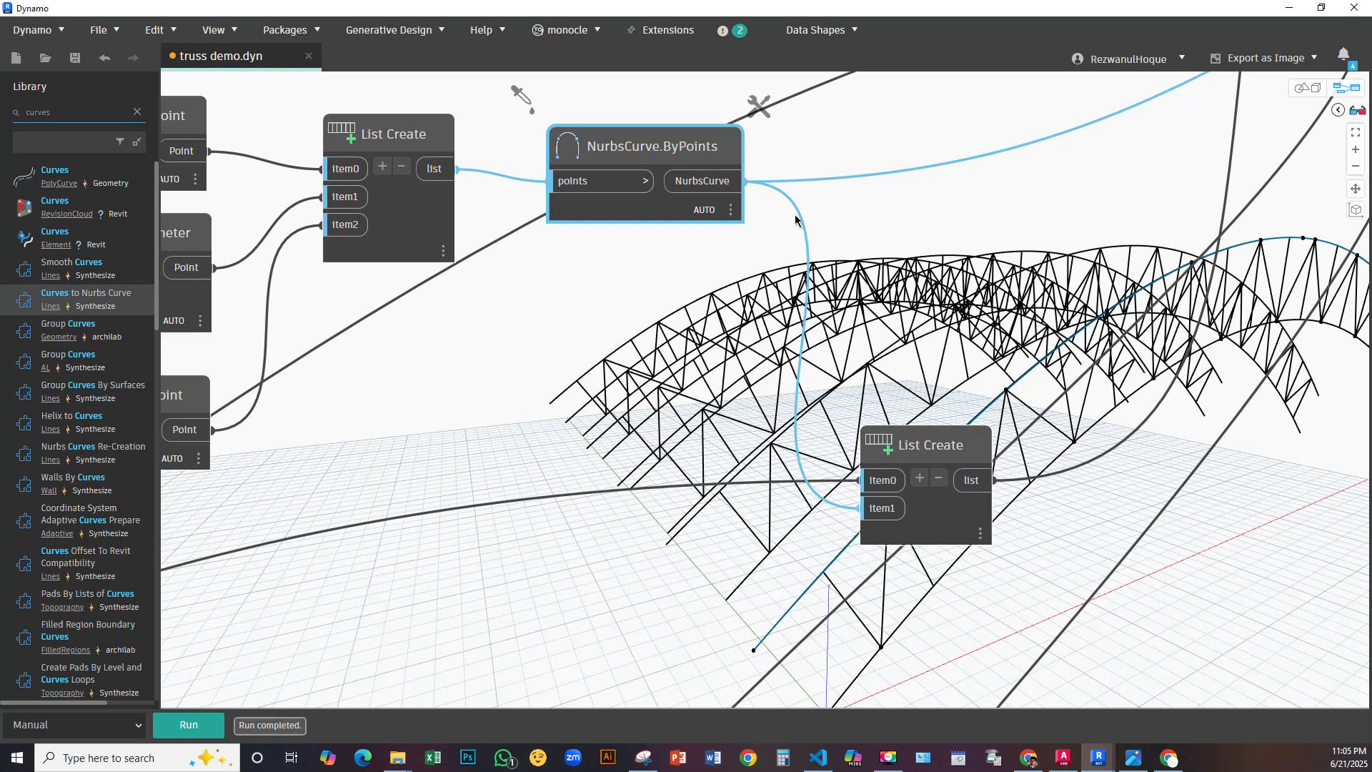
scroll(754, 335, "down", 3)
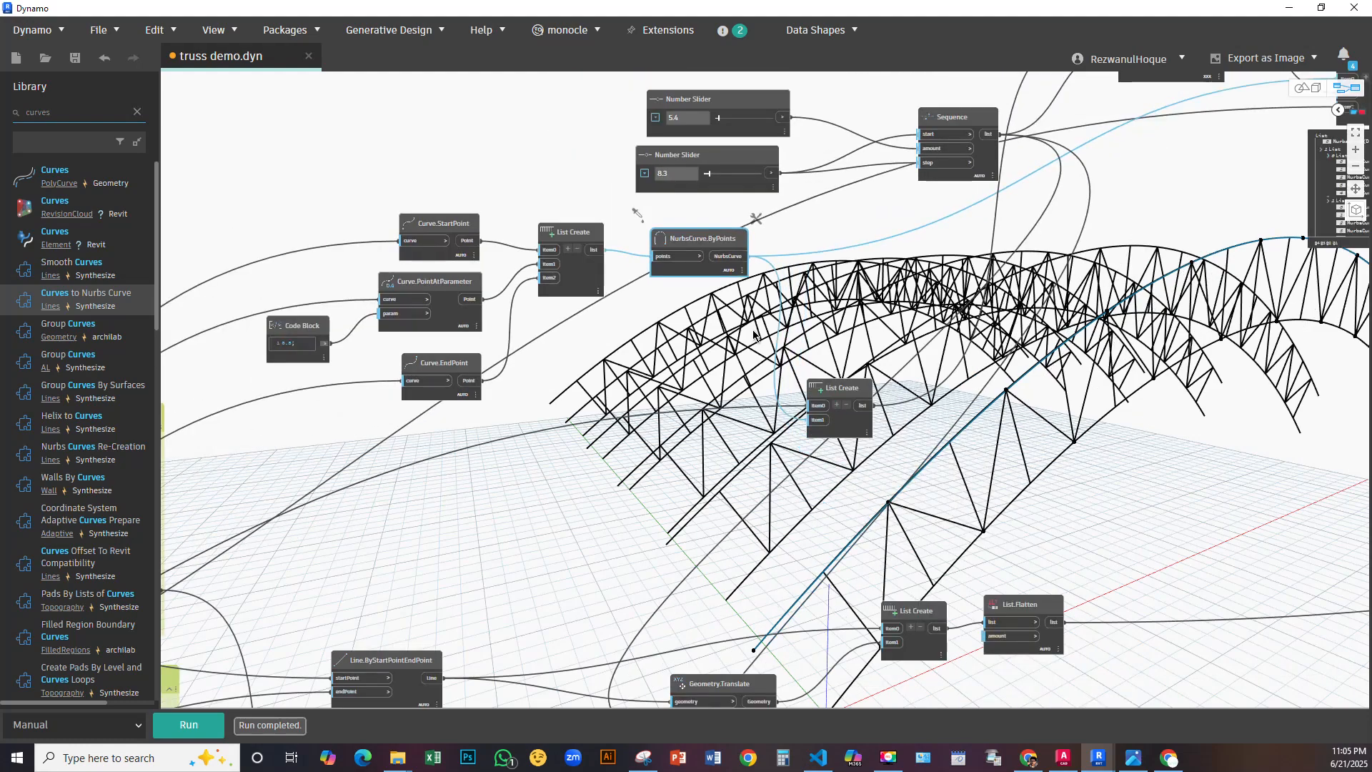
scroll(972, 315, "down", 1)
Duplicate the chord branch's Geometry.Translate node and place the copy below the original
middle_click_drag(1004, 320, 759, 401)
left_click(952, 105)
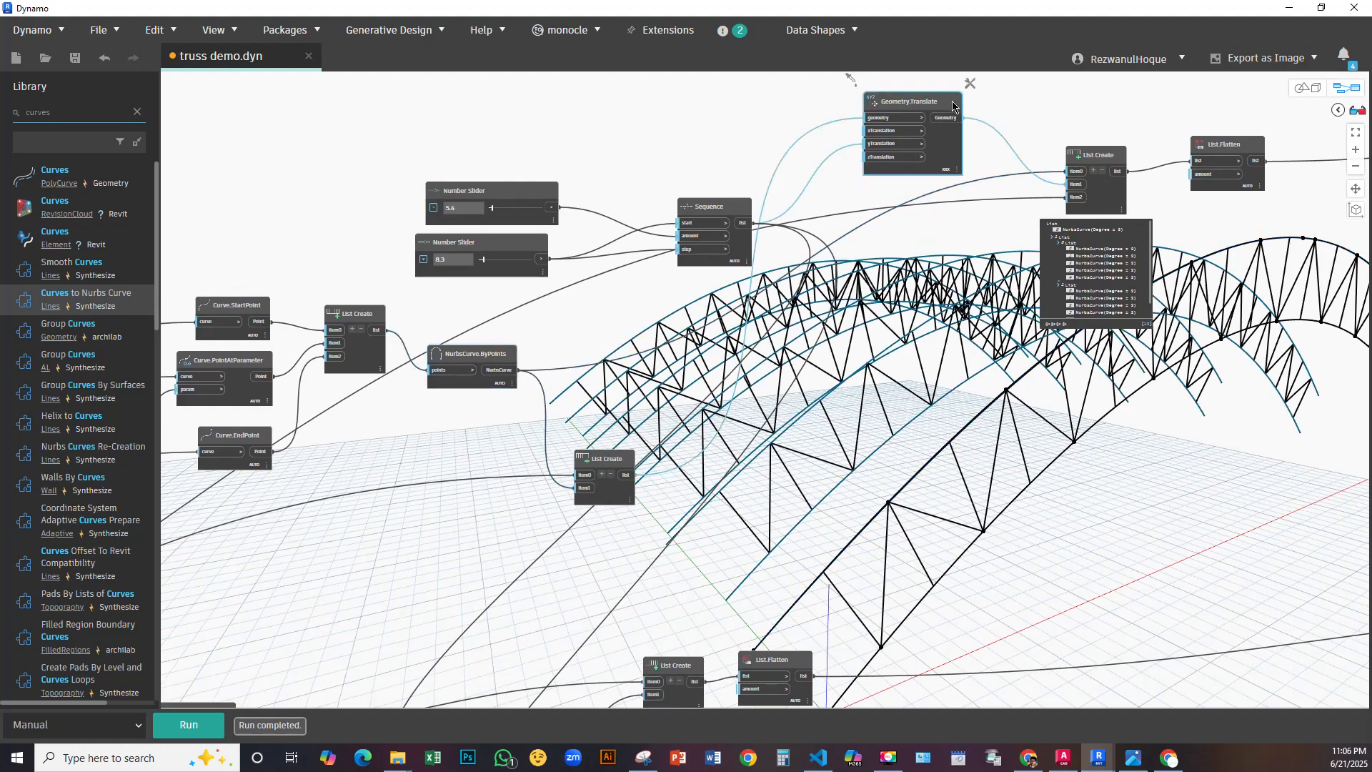
key("ctrl+c")
key("ctrl+v")
left_click_drag(1017, 111, 891, 339)
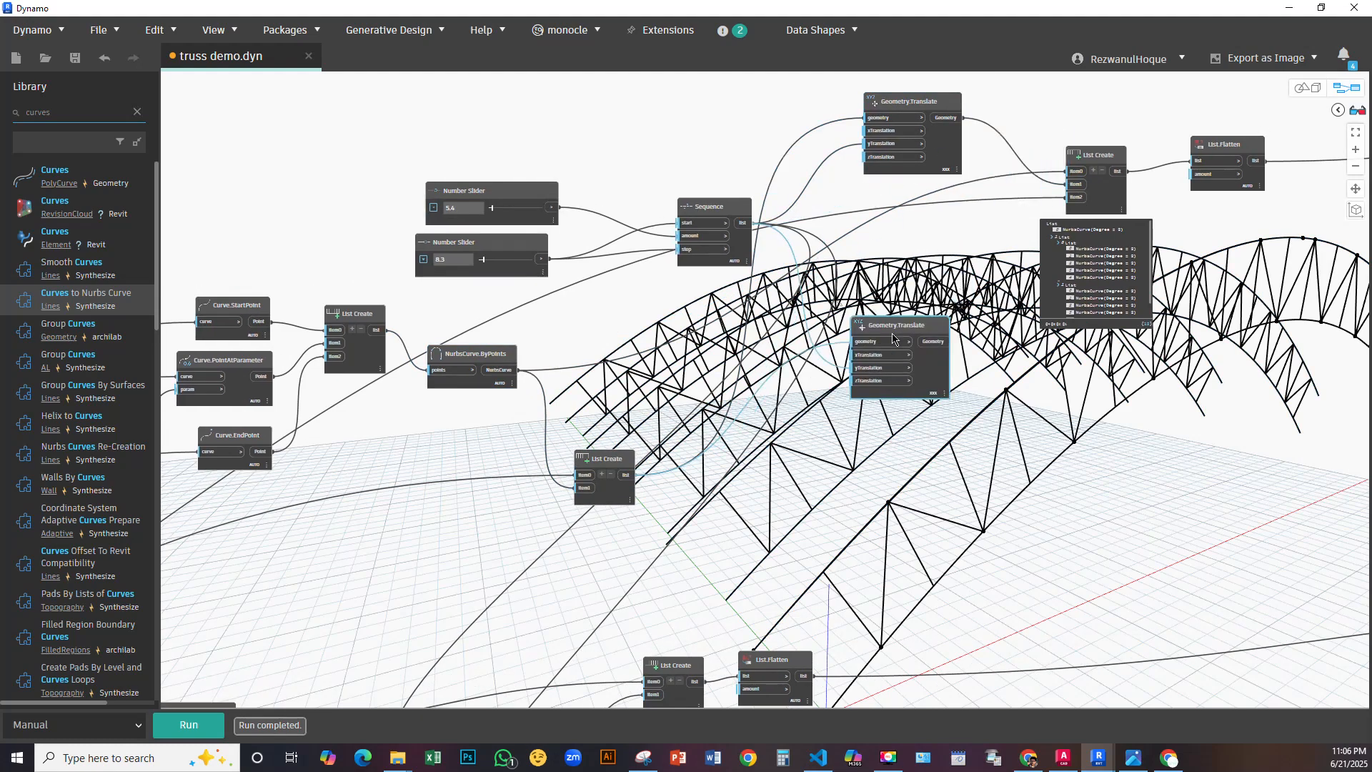
Connect the NurbsCurve.ByPoints output to the geometry input of the copied Geometry.Translate node and run the graph
scroll(579, 397, "up", 3)
left_click(485, 356)
left_click(1004, 329)
scroll(712, 392, "down", 5)
left_click(194, 725)
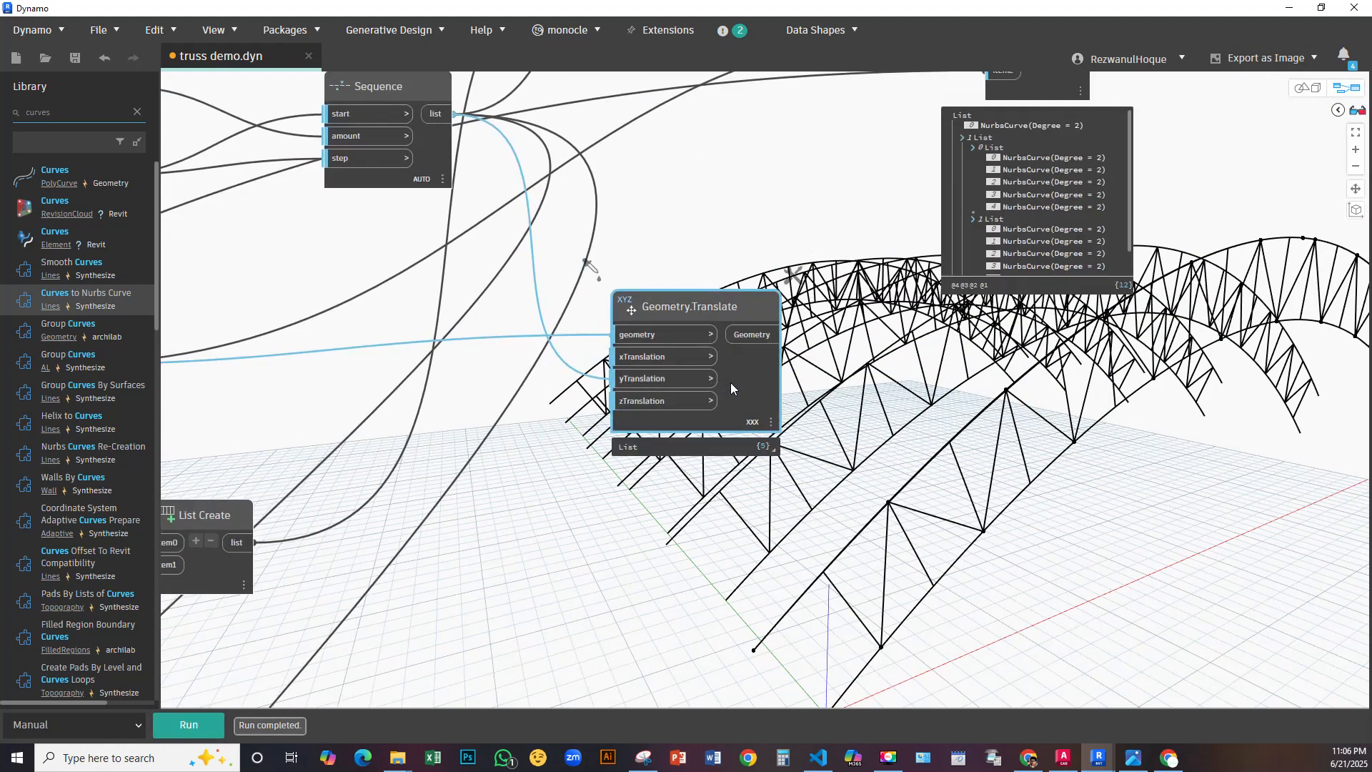
Move the copied Geometry.Translate node to the empty area above the original
scroll(731, 388, "down", 4)
left_click_drag(731, 388, 756, 95)
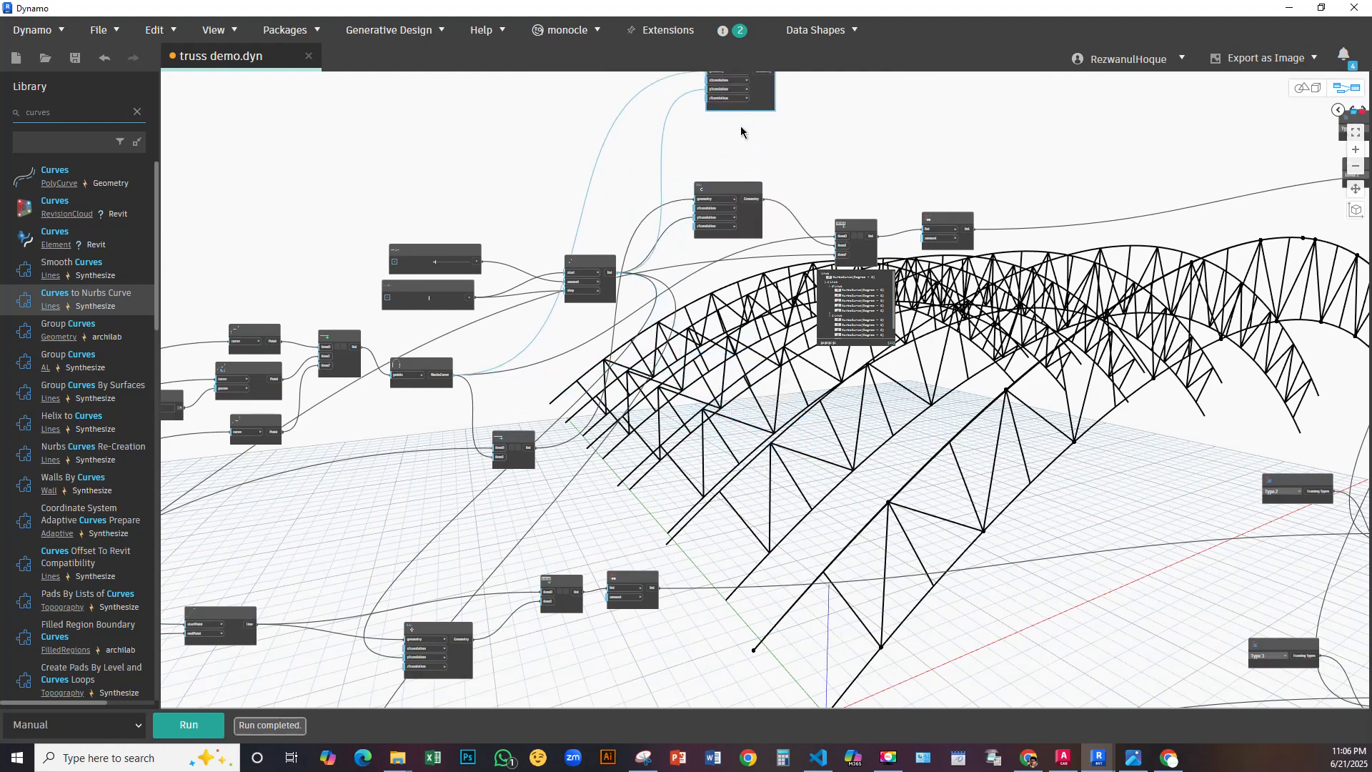
scroll(608, 100, "up", 4)
Add a Number Slider set to 27, connect it to the copied Geometry.Translate node's yTranslation, and run the graph
right_click(441, 176)
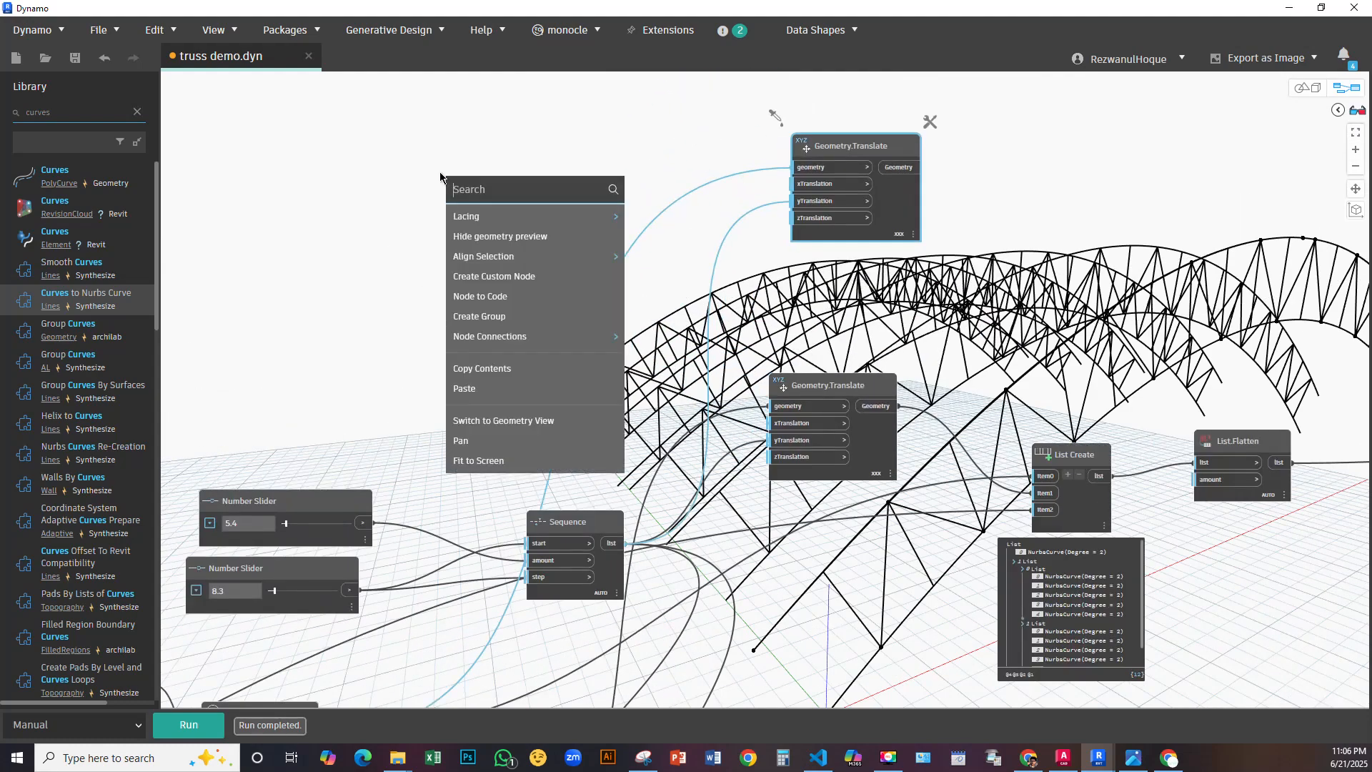
type("slider")
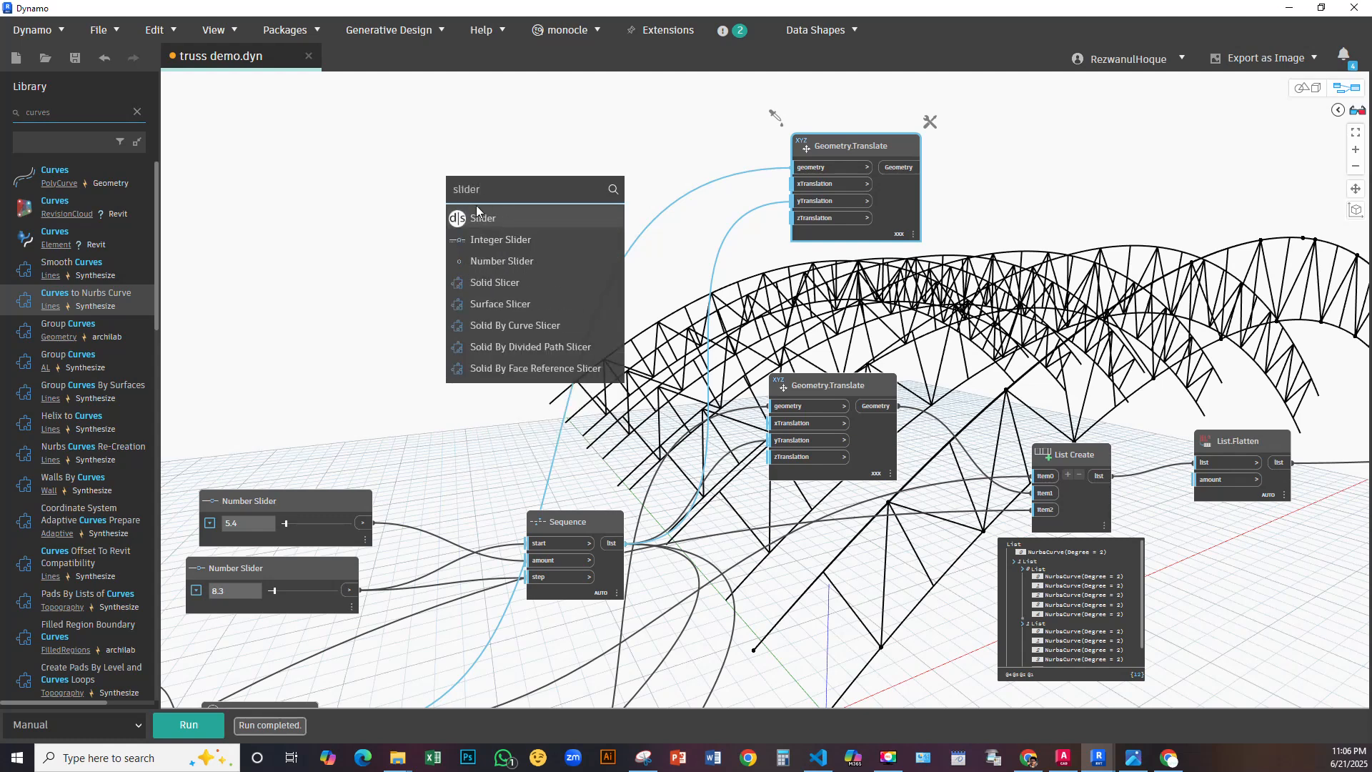
left_click(504, 261)
left_click_drag(465, 178, 812, 201)
left_click(206, 729)
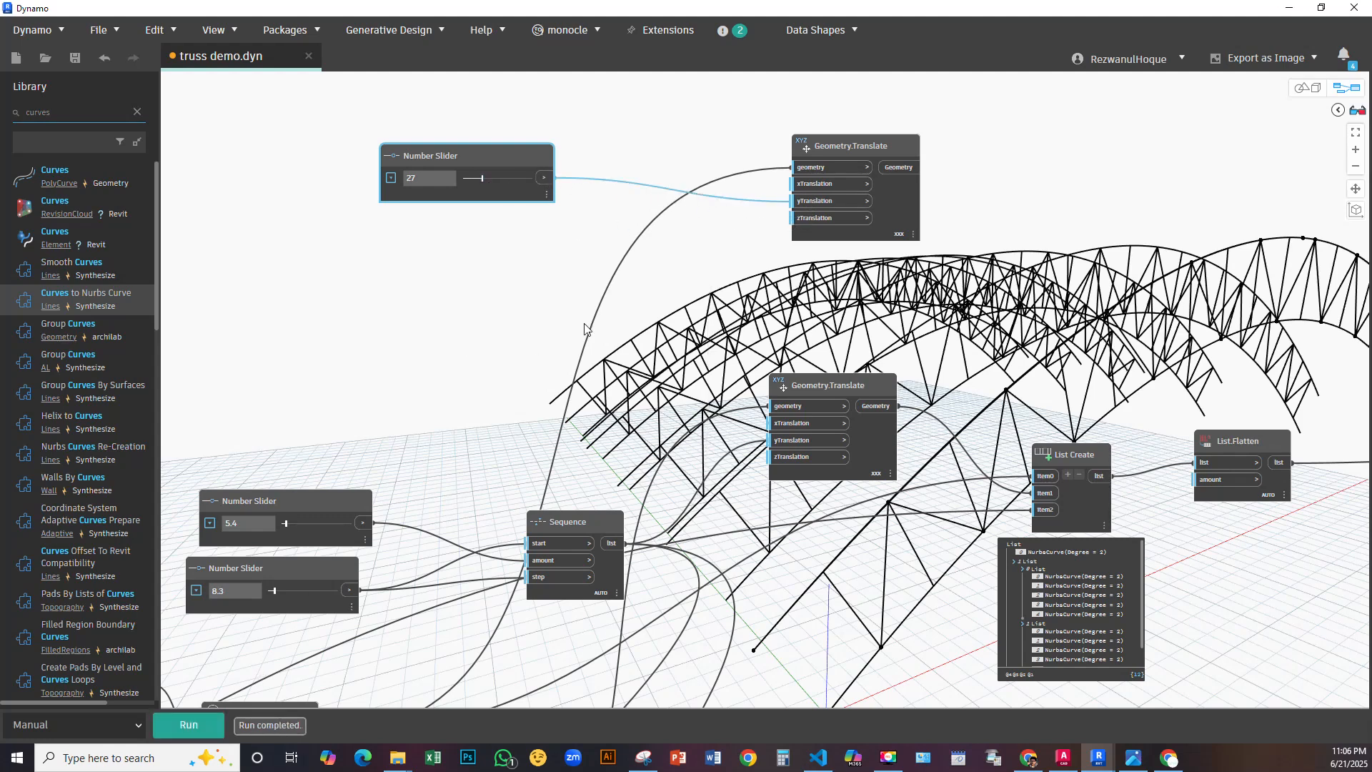
Add a Surface.ByLoft node with a crossSections input in the empty area beside the upper Geometry.Translate node
middle_click_drag(900, 197, 525, 228)
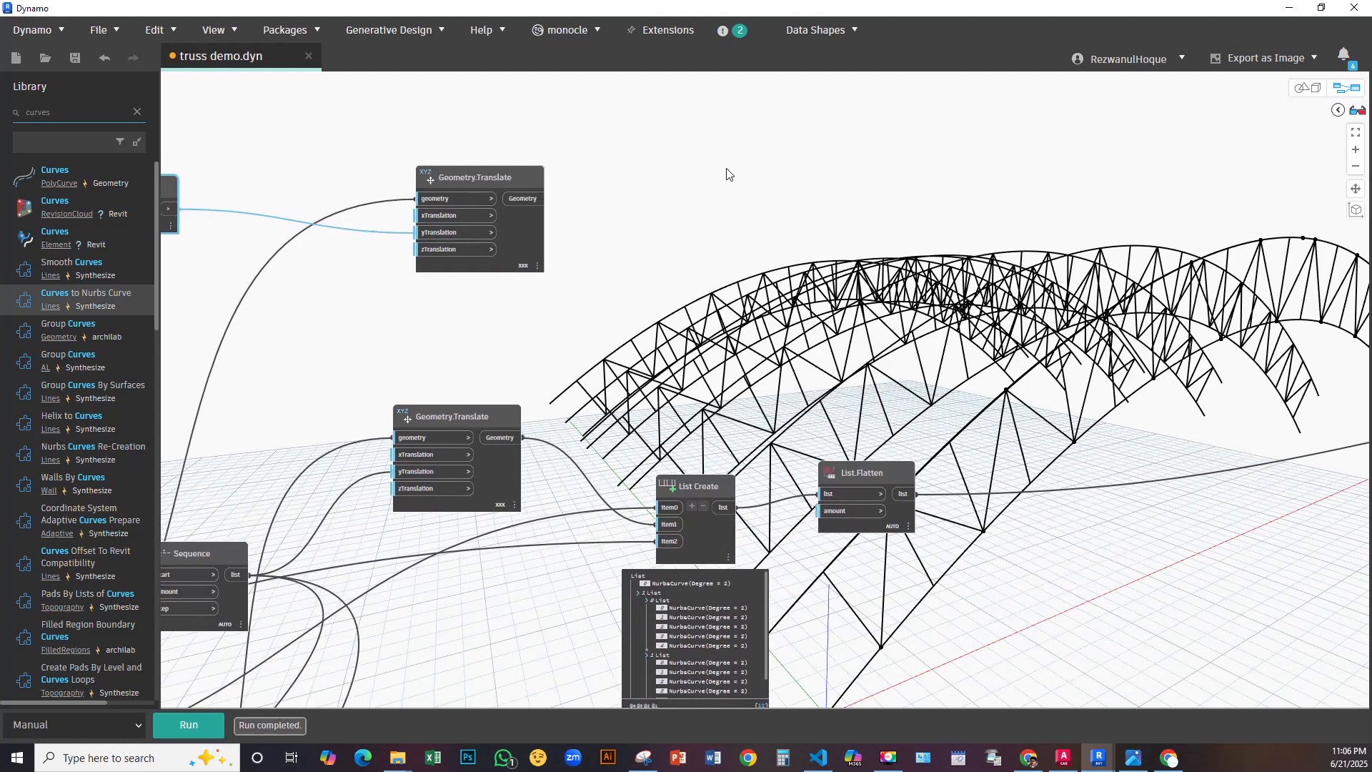
right_click(763, 157)
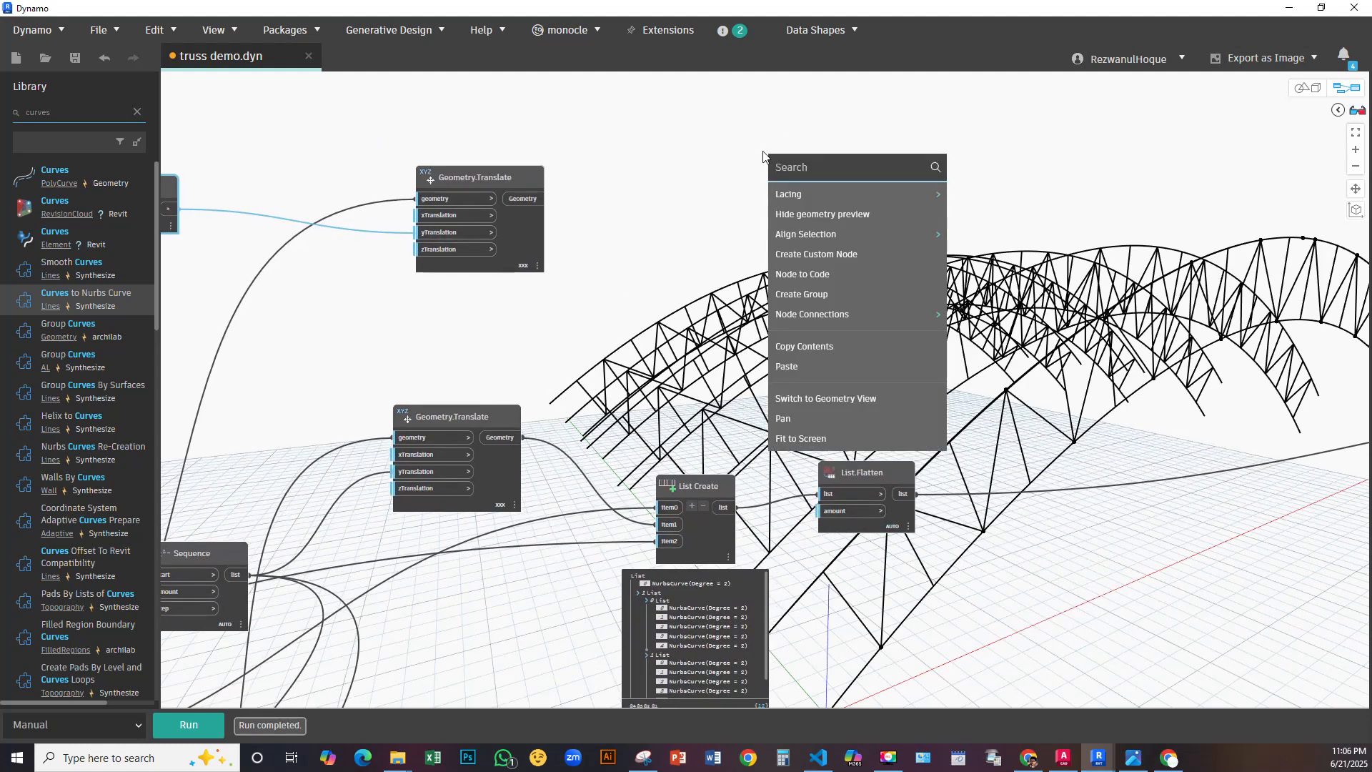
type("lo")
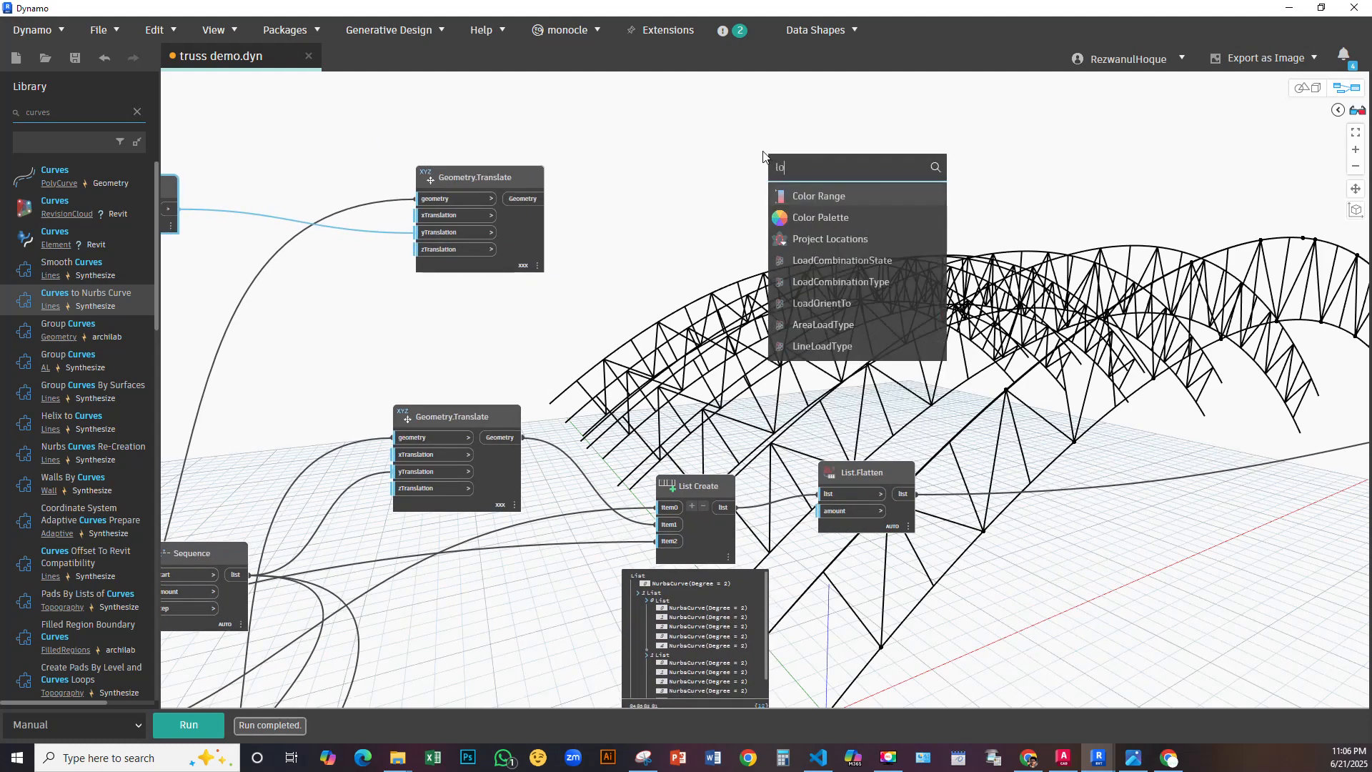
type("ft")
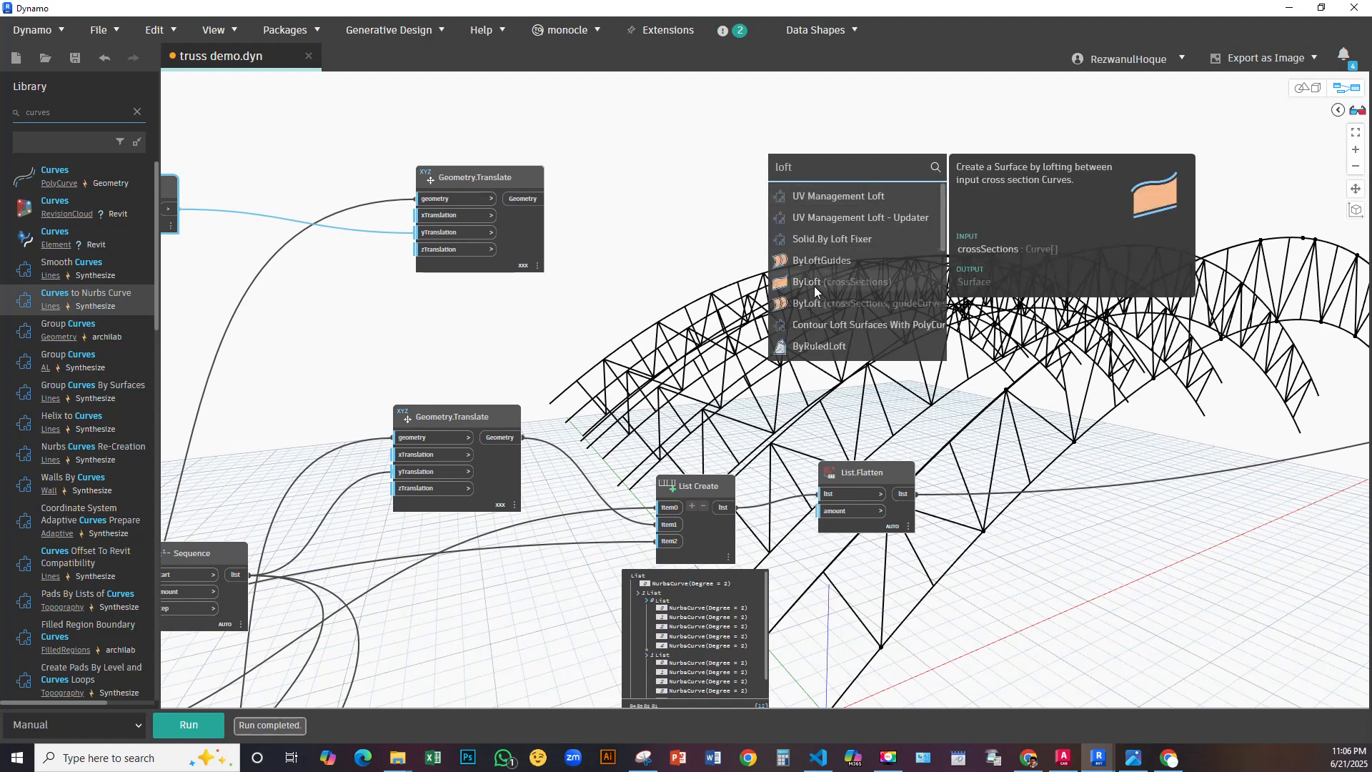
left_click(817, 284)
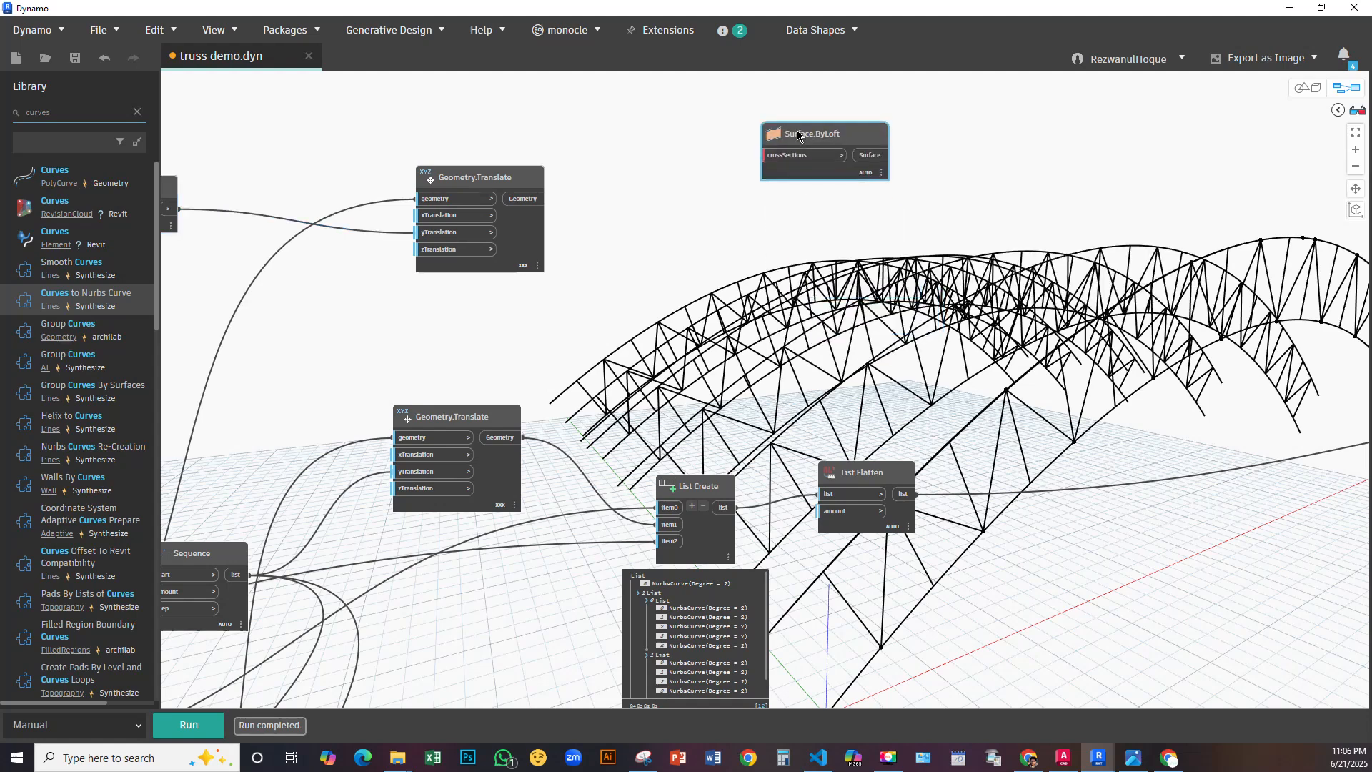
Add a List Create node between the upper Geometry.Translate and Surface.ByLoft nodes and give it a second item input
right_click(681, 230)
type("list")
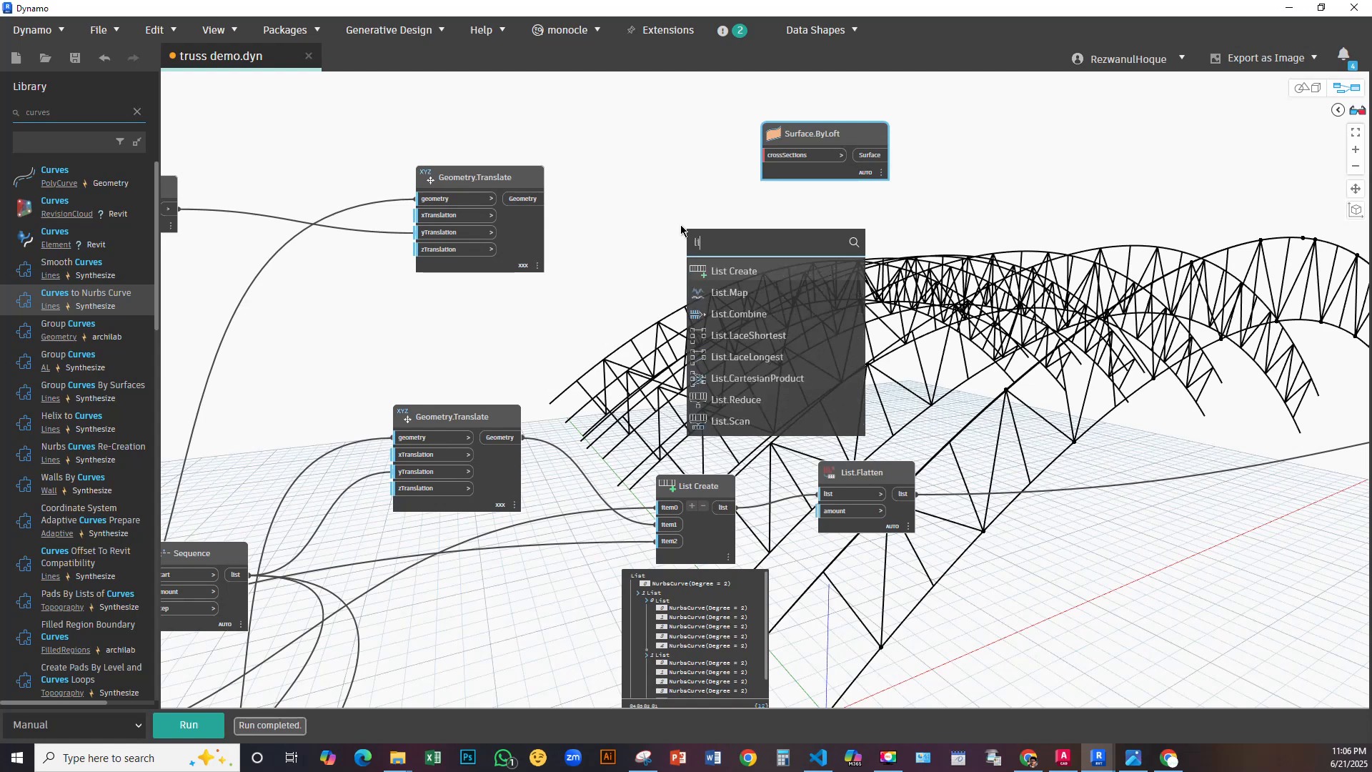
left_click(719, 279)
left_click_drag(756, 293, 675, 212)
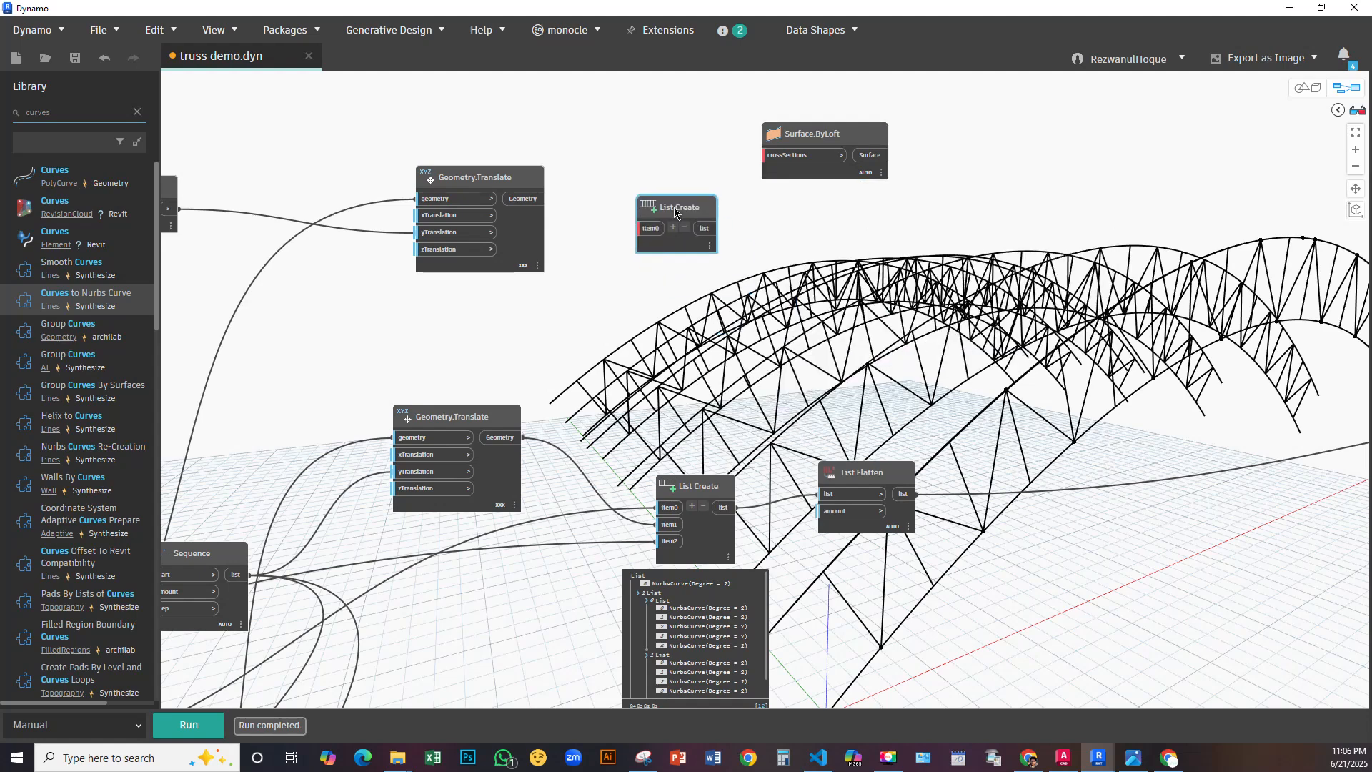
left_click(674, 228)
Connect the NurbsCurve.ByPoints output to item0 of the new List Create node and the upper Geometry.Translate output to item1
scroll(581, 279, "down", 5)
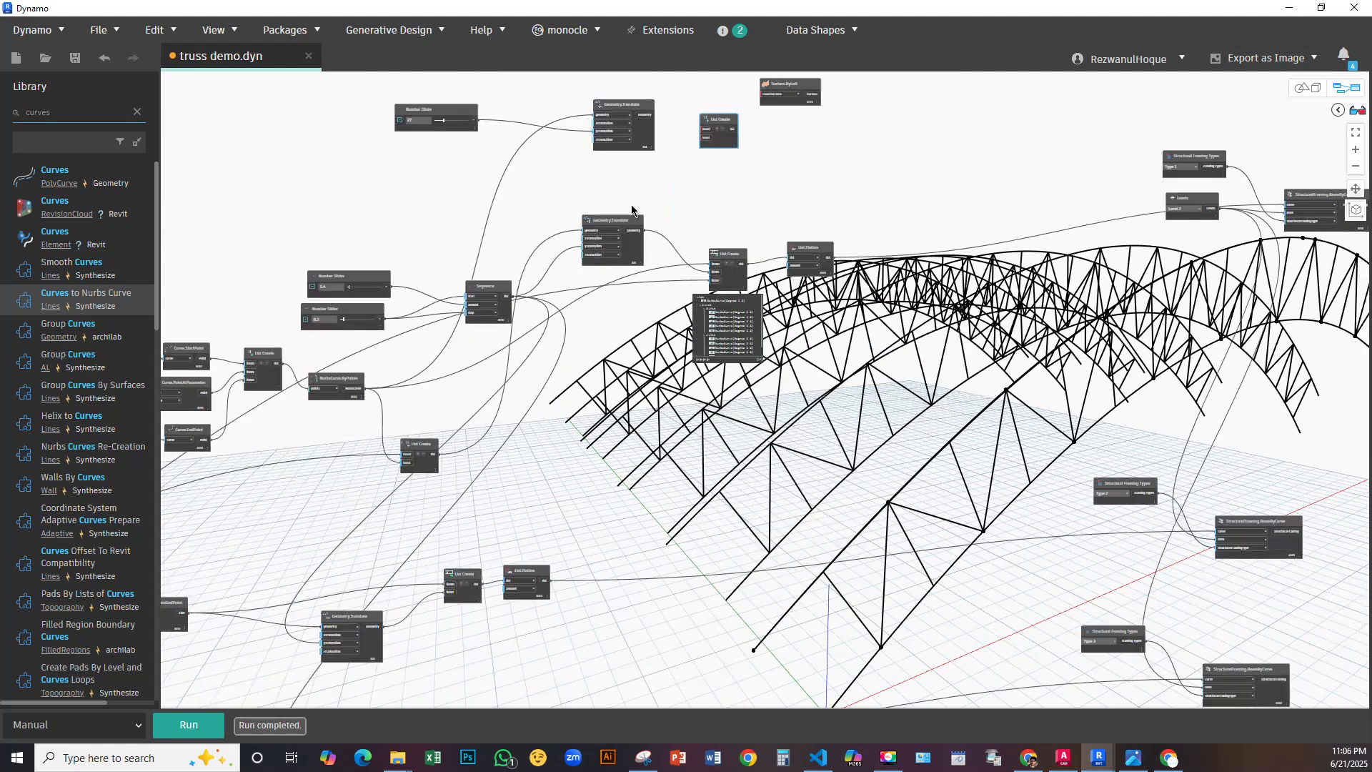
scroll(680, 163, "up", 3)
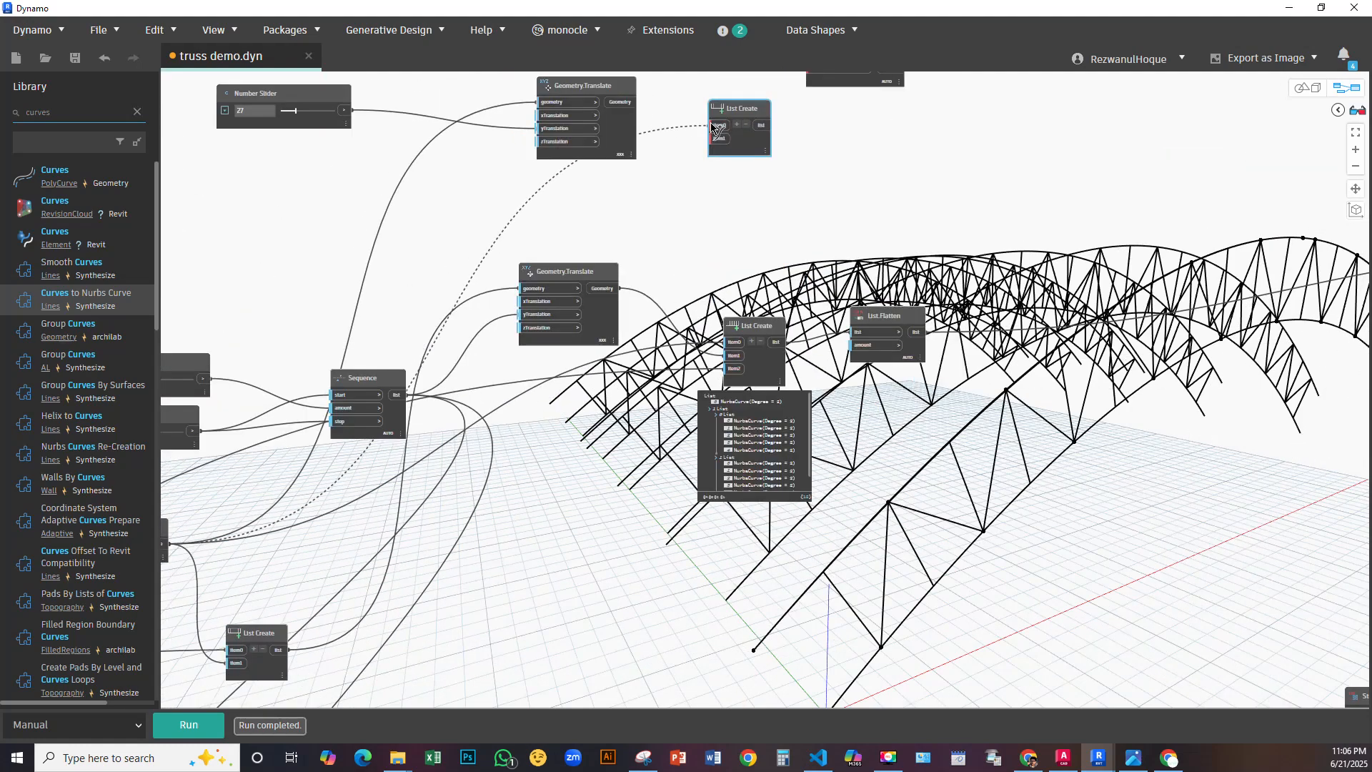
left_click(633, 102)
scroll(639, 98, "up", 3)
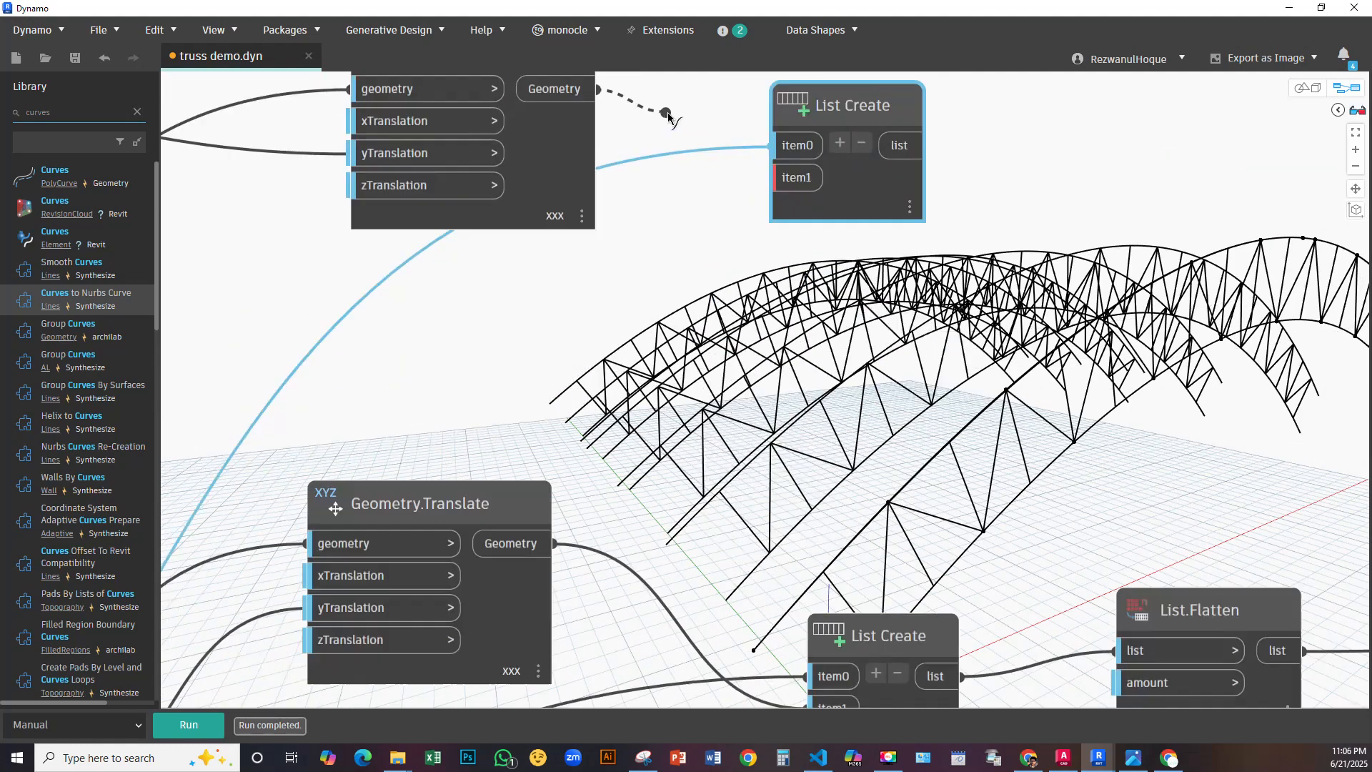
left_click(777, 183)
Connect the new List Create output to Surface.ByLoft's crossSections, run the graph, and inspect the lofted roof in the geometry view
scroll(780, 220, "down", 3)
left_click(702, 328)
left_click(762, 229)
left_click(189, 725)
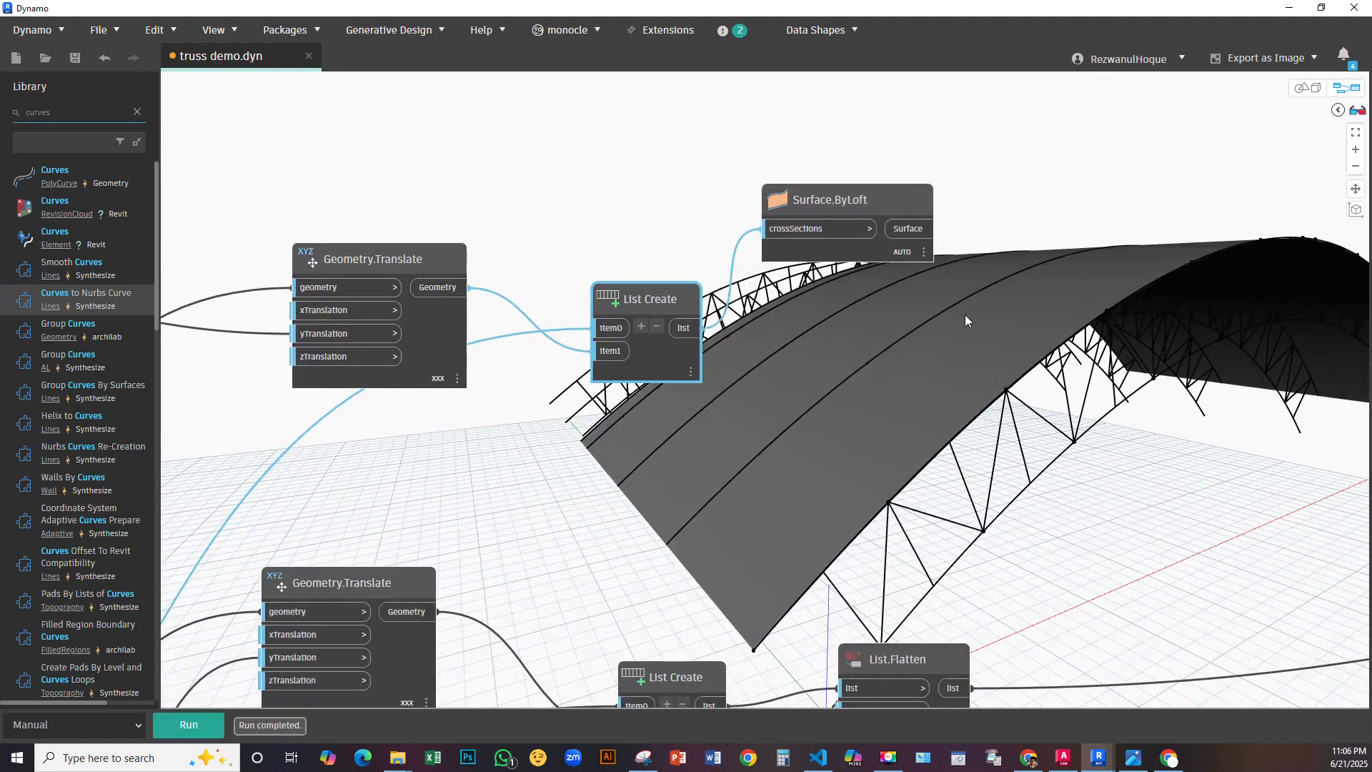
left_click(1307, 87)
mouse_move(923, 346)
right_mouse_down()
mouse_move(1012, 310)
mouse_move(920, 357)
right_mouse_up()
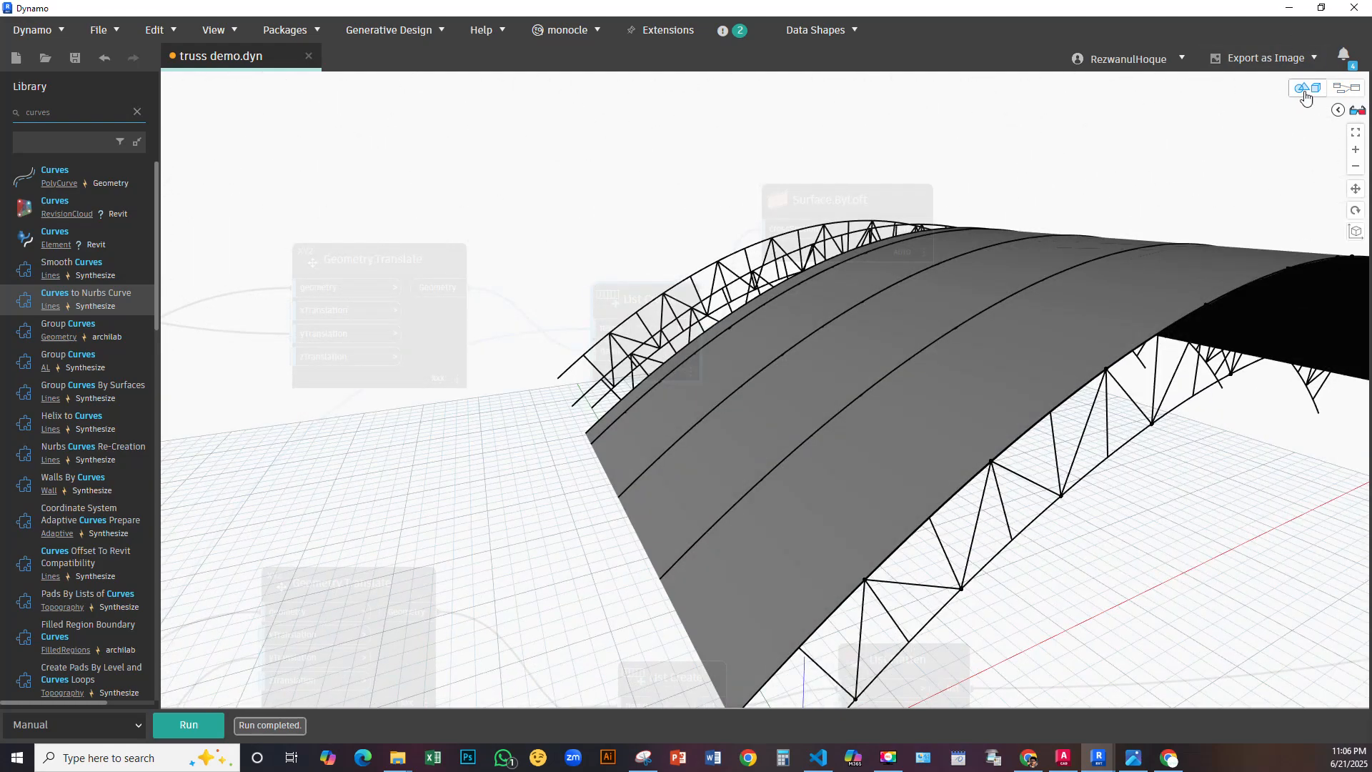
left_click(1307, 91)
Make room beside the upper List Create node and add a Curve.OffsetMany node with the list connected to its curve input
middle_click_drag(804, 311, 700, 271)
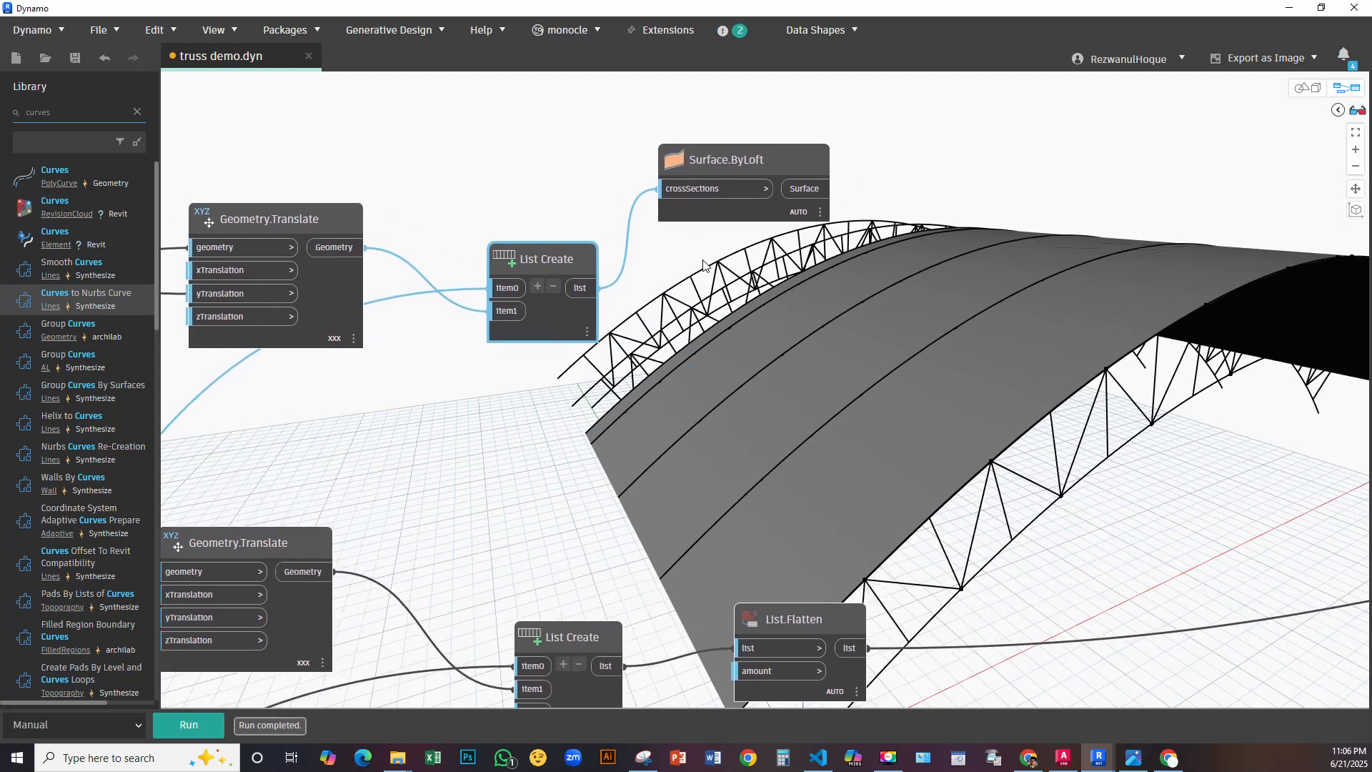
left_click_drag(768, 166, 828, 153)
left_click(564, 322)
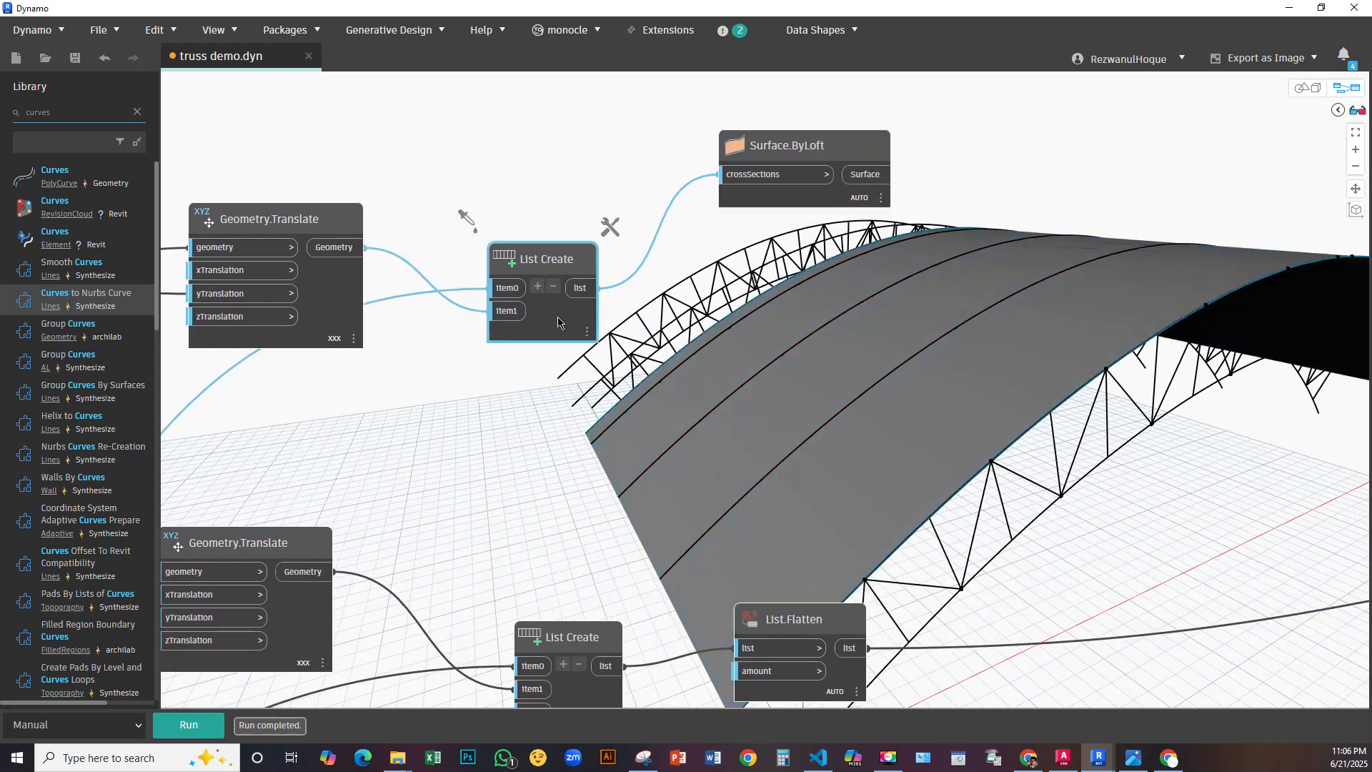
mouse_move(582, 362)
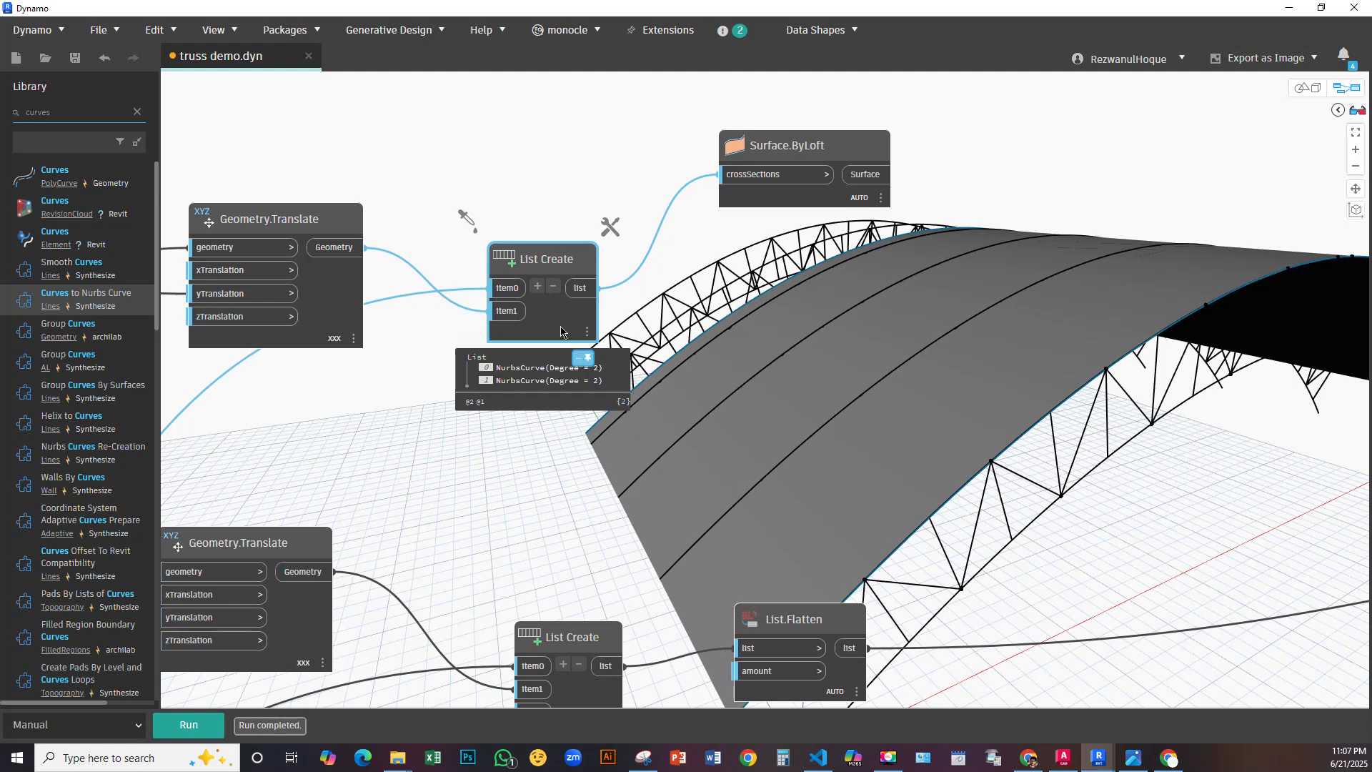
right_click(644, 316)
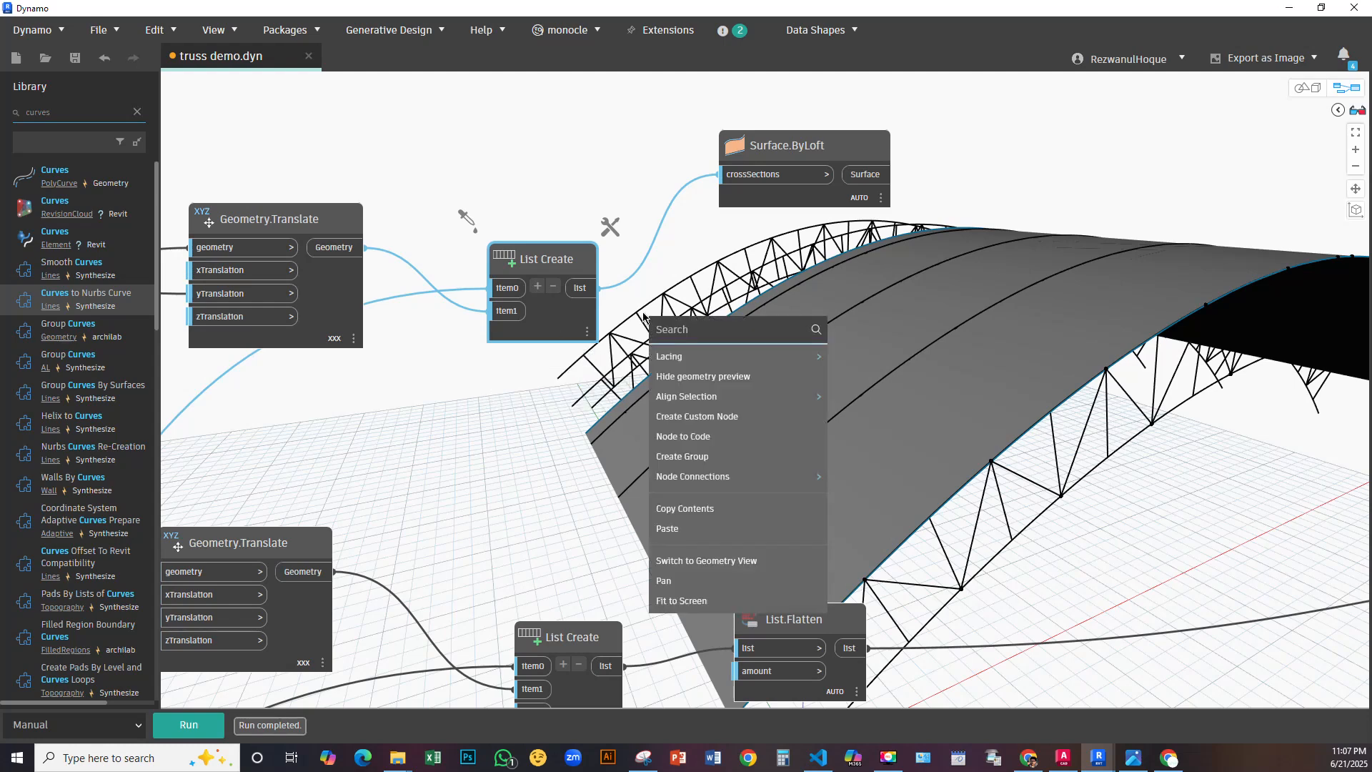
type("offset")
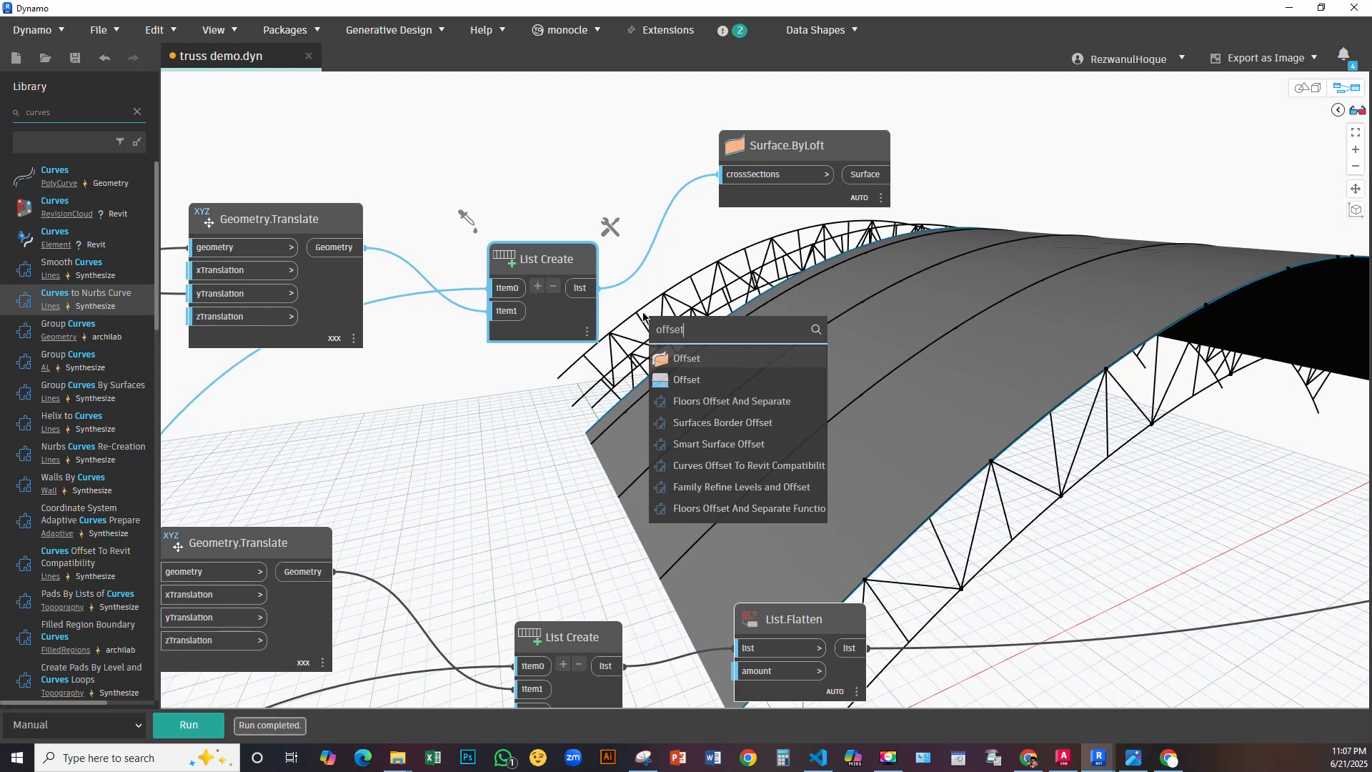
scroll(702, 429, "down", 5)
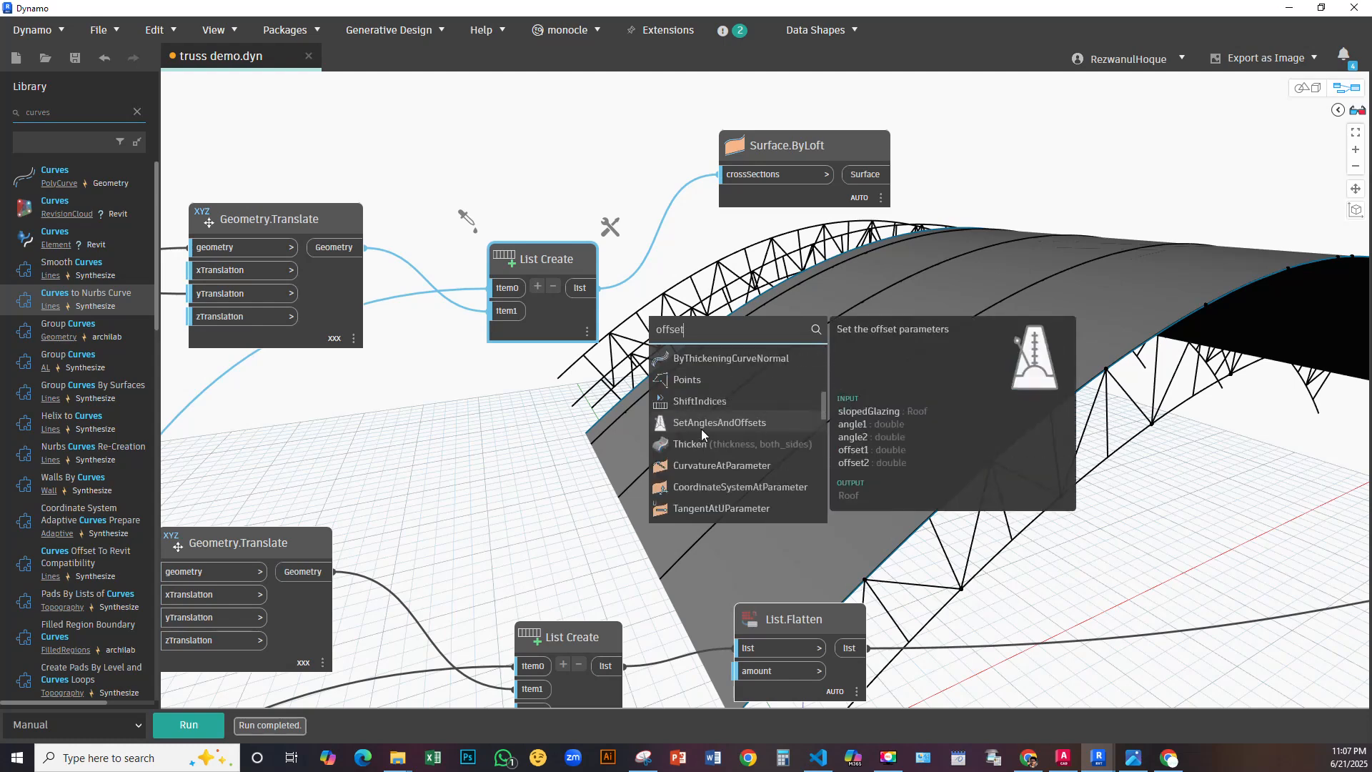
scroll(701, 429, "down", 8)
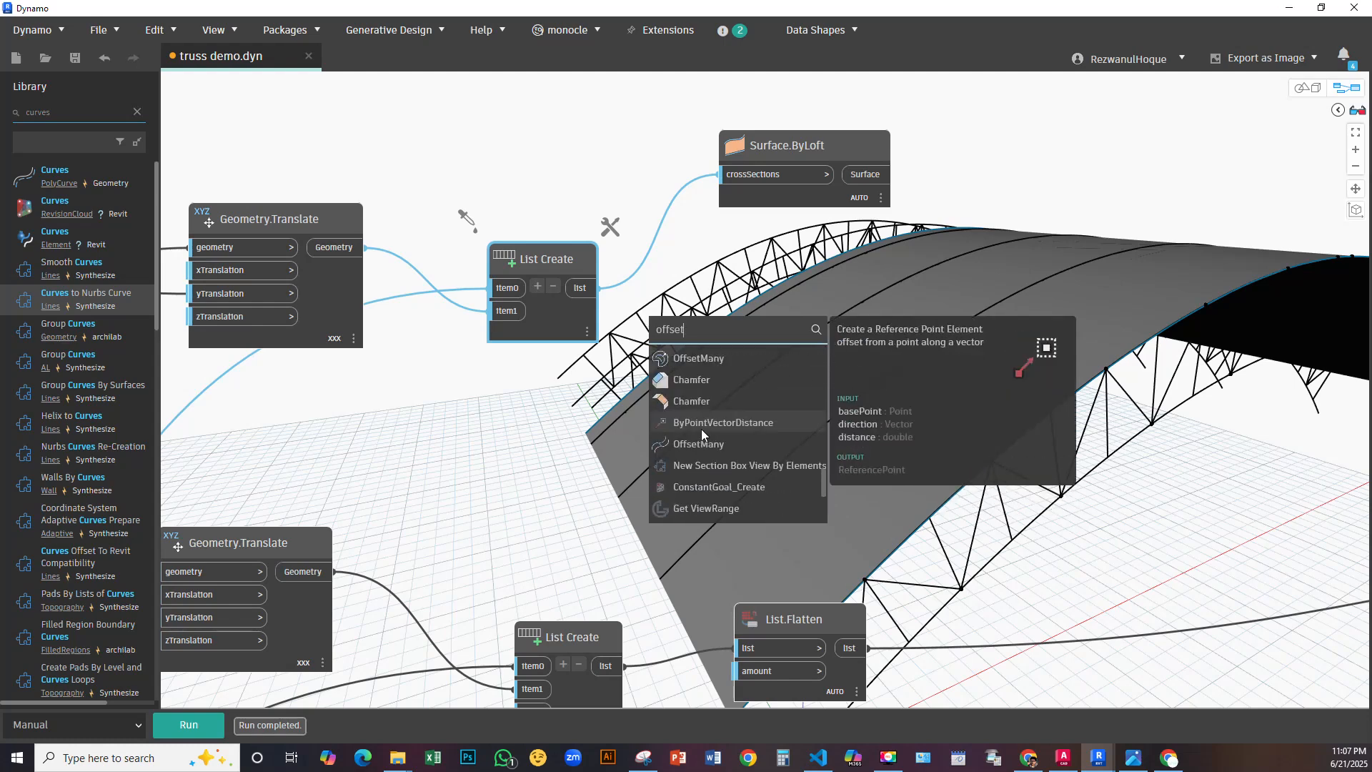
left_click(688, 401)
left_click_drag(722, 438, 652, 311)
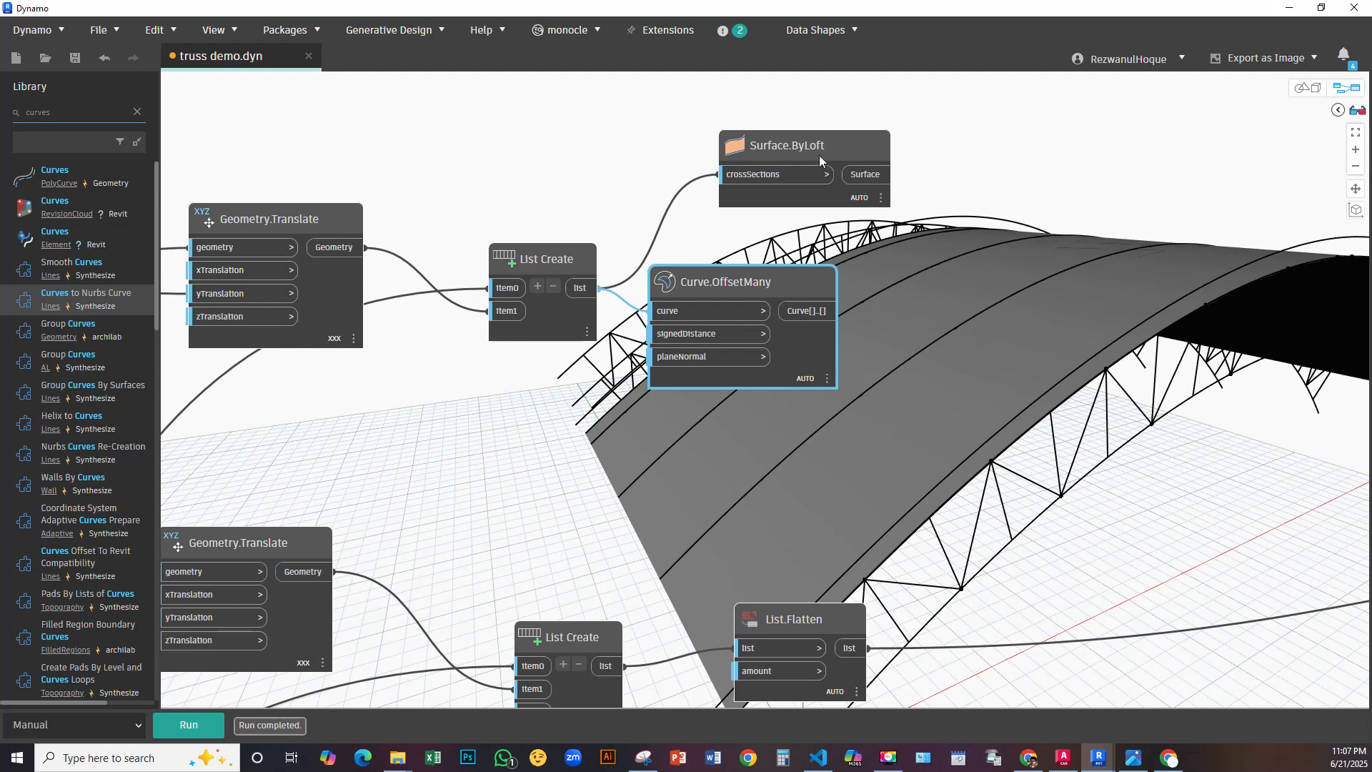
Replace Surface.ByLoft's crossSections input with the Curve.OffsetMany output, run the graph, and inspect the offset roof surface
left_click_drag(819, 156, 1103, 119)
left_click_drag(846, 293, 839, 311)
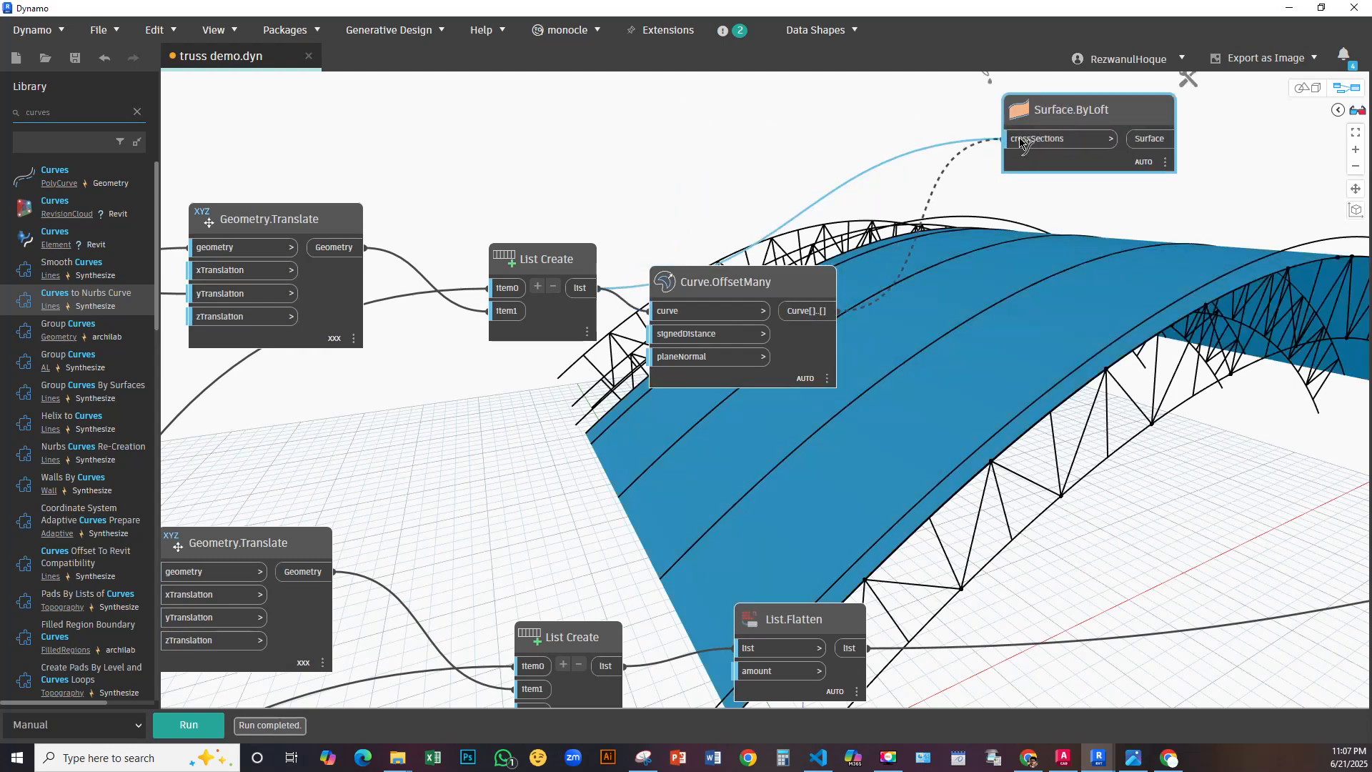
left_click(189, 726)
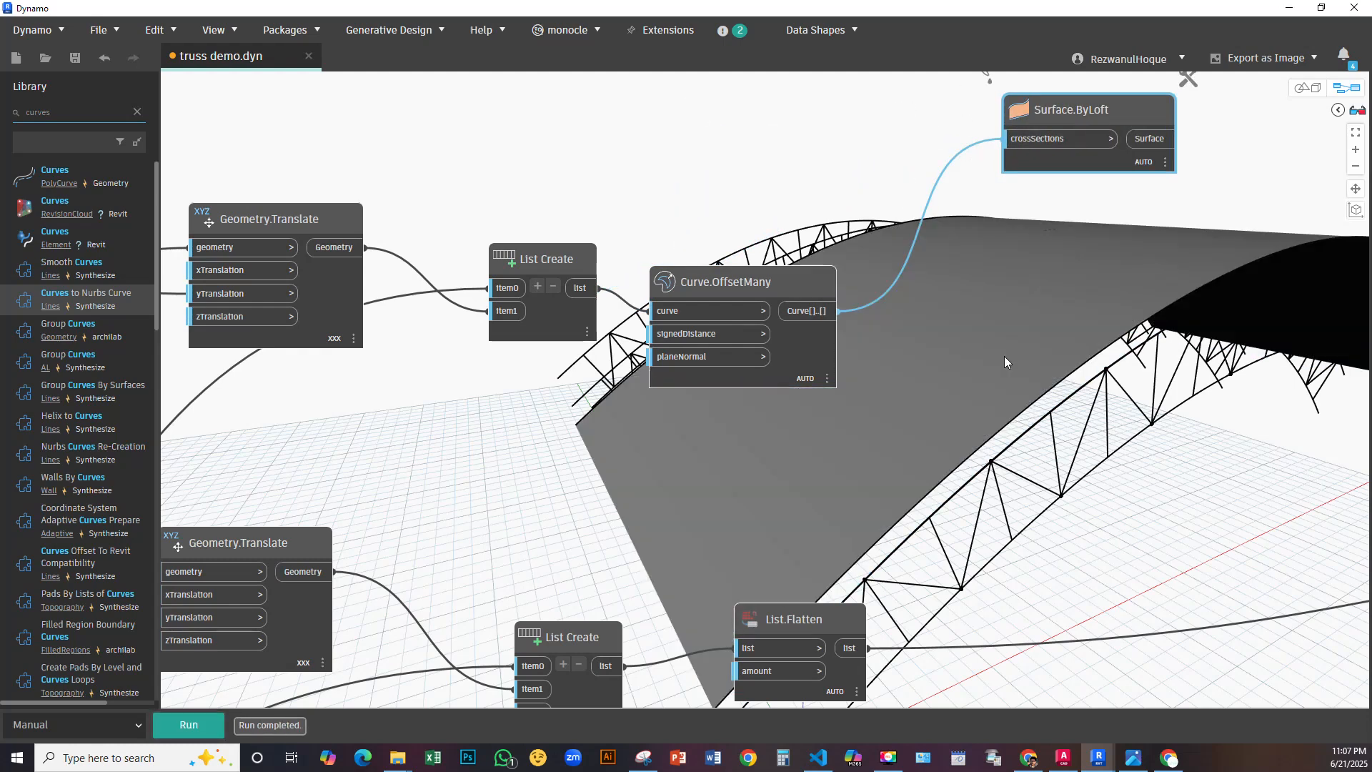
middle_click_drag(1006, 354, 871, 352)
left_click(1312, 84)
right_click_drag(1010, 360, 1089, 289)
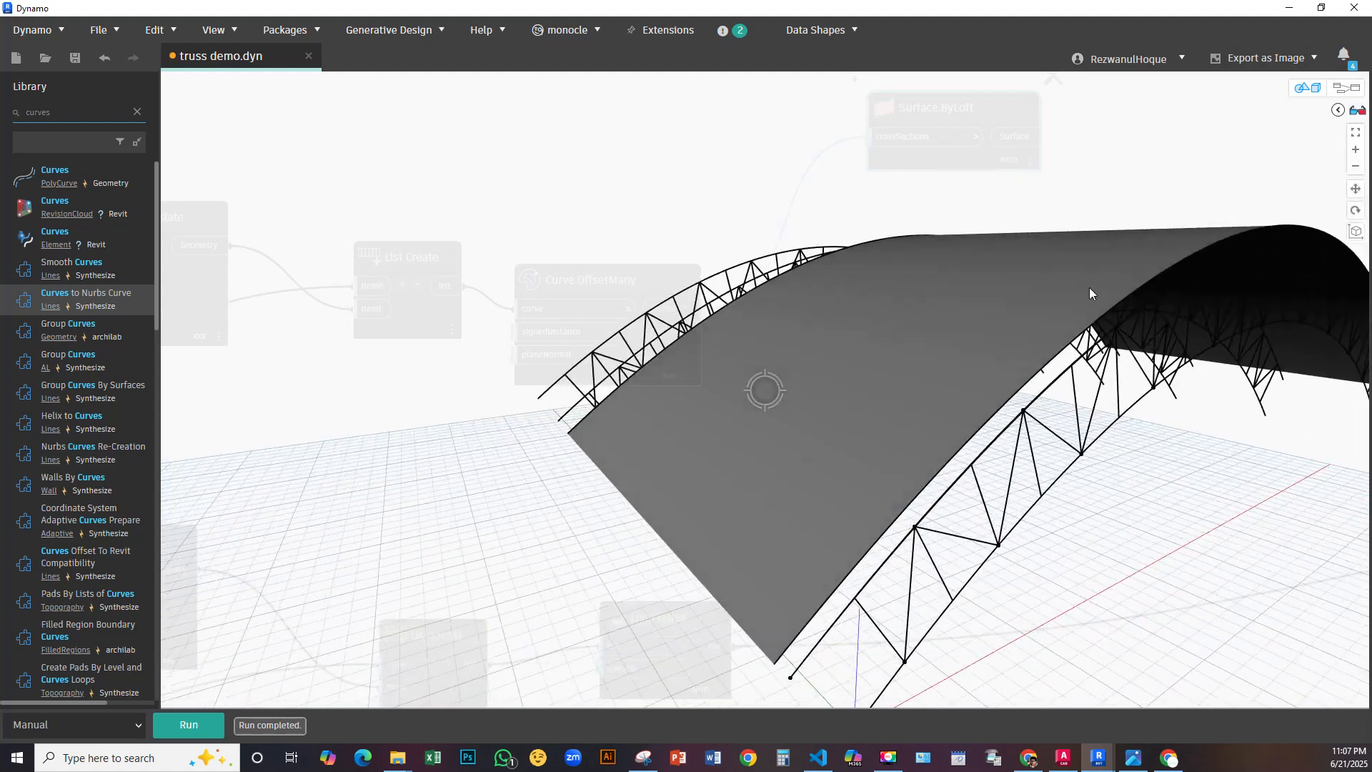
left_click(1305, 89)
Move the Surface.ByLoft node directly beside the Curve.OffsetMany node
middle_click_drag(854, 244, 757, 311)
left_click_drag(886, 167, 786, 341)
left_click(798, 208)
Set the upper Number Slider driving yTranslation to 42.1, run the graph, and check the extended roof in the geometry view
middle_click_drag(623, 338, 910, 262)
scroll(909, 262, "down", 3)
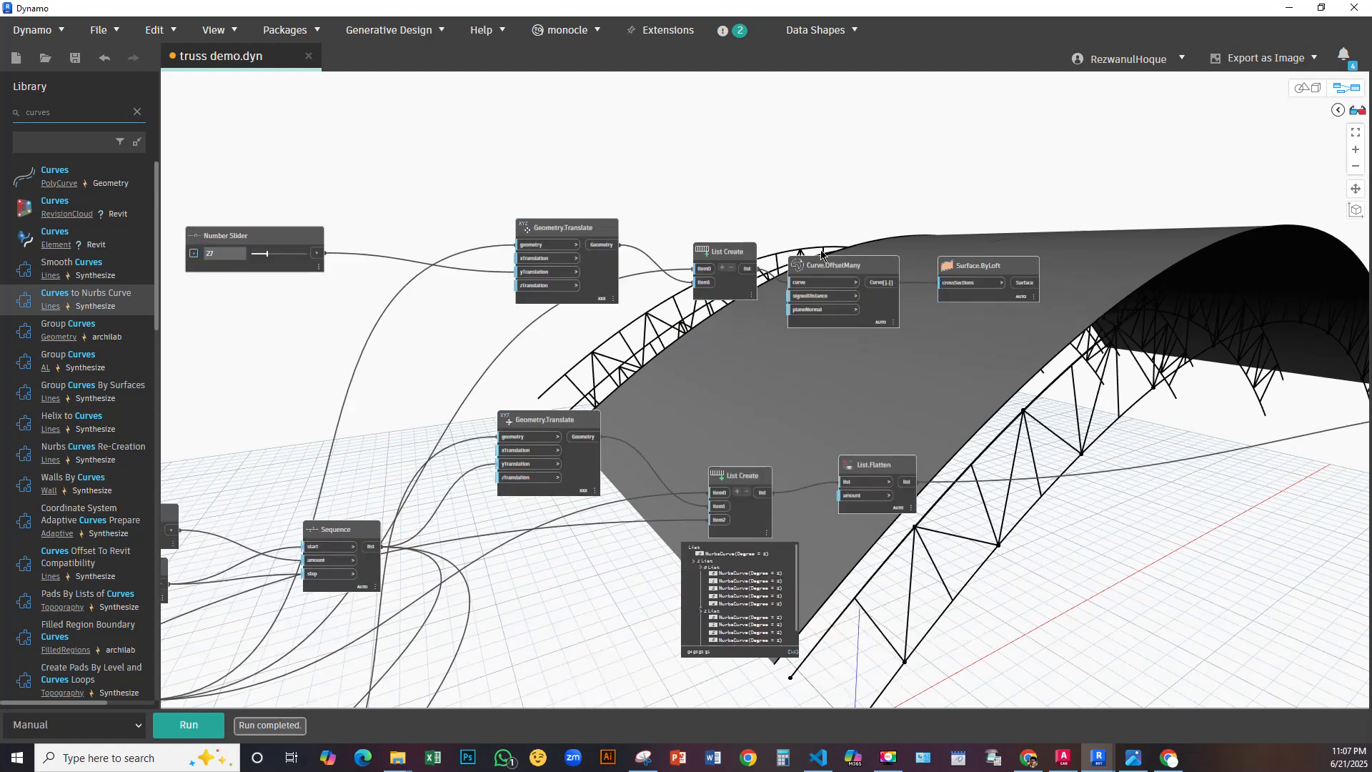
left_click_drag(270, 257, 281, 257)
left_click(197, 733)
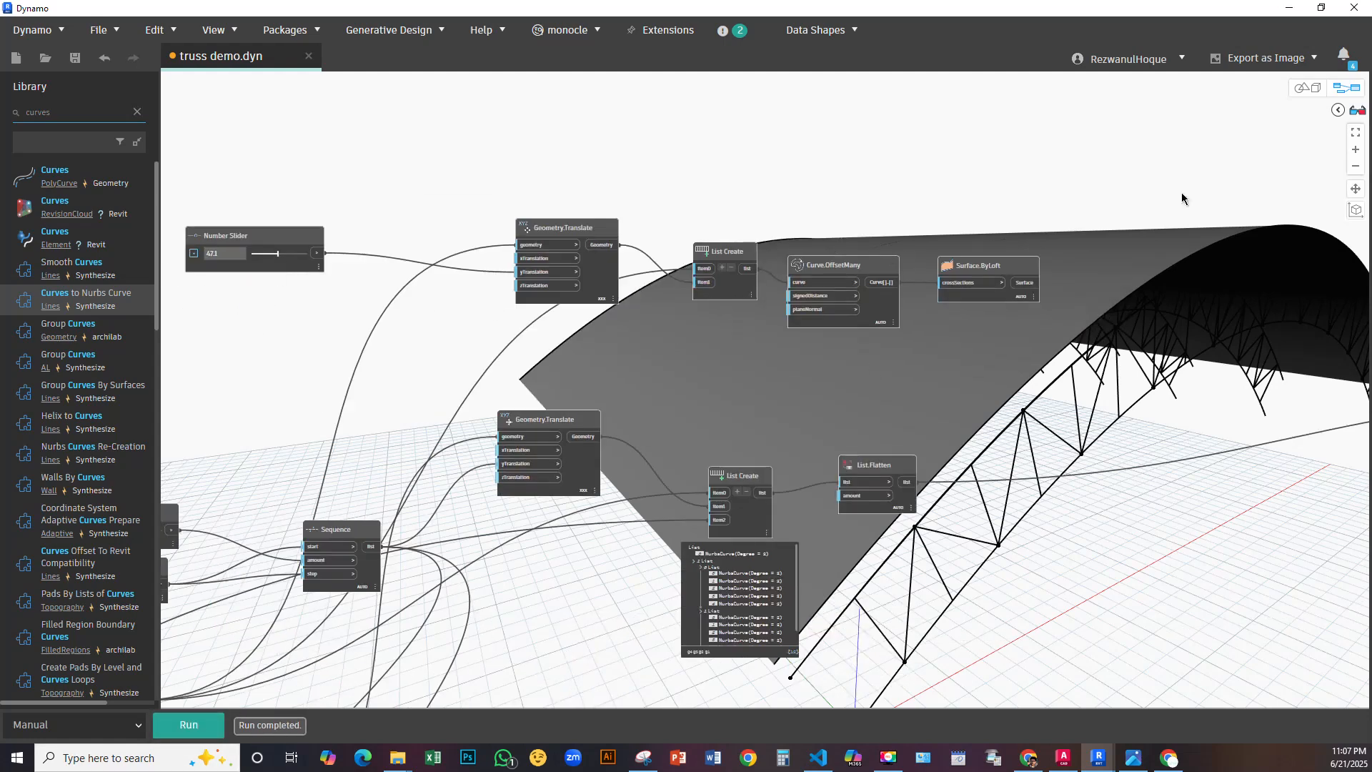
left_click(1308, 87)
scroll(792, 323, "down", 3)
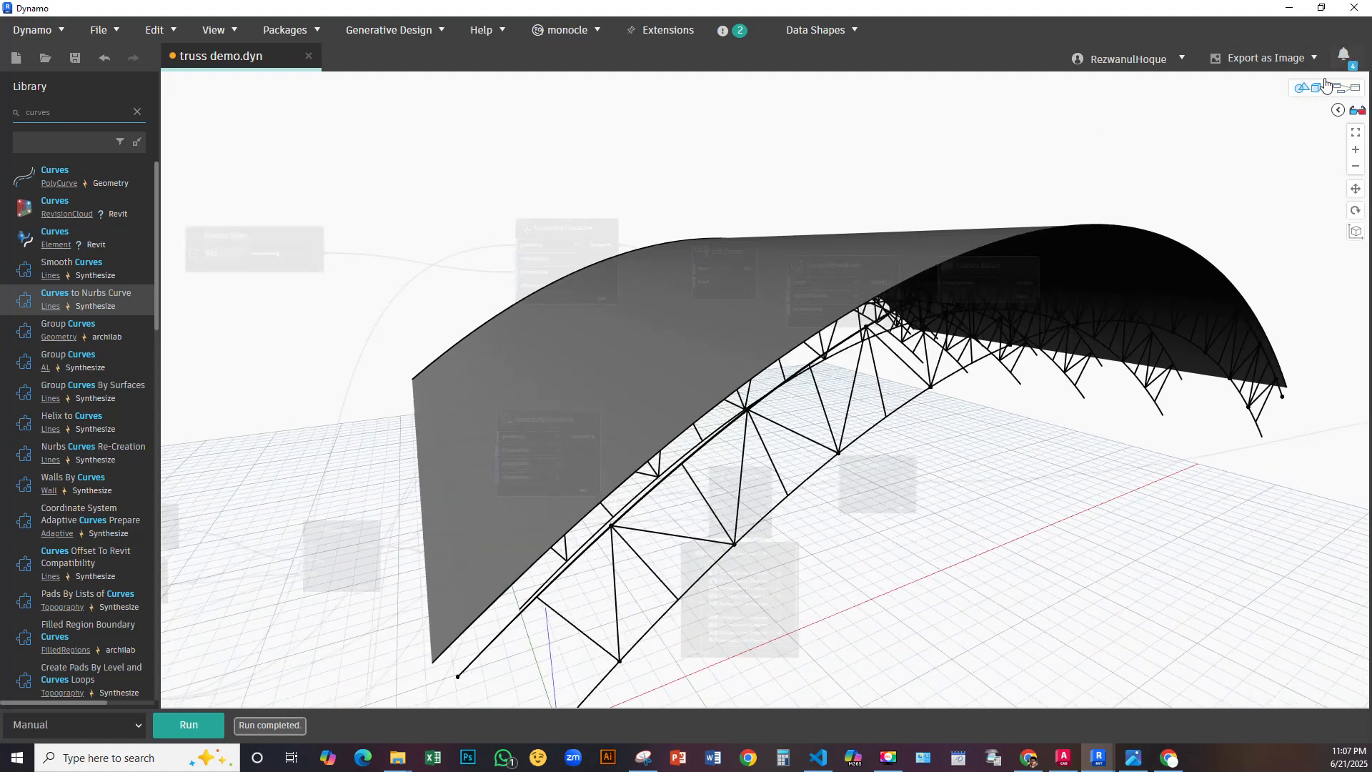
key("ctrl+b")
Add a Surface.PerimeterCurves node, connect the Surface.ByLoft output to its surface input, and run the graph
scroll(894, 293, "up", 3)
middle_click_drag(892, 292, 534, 293)
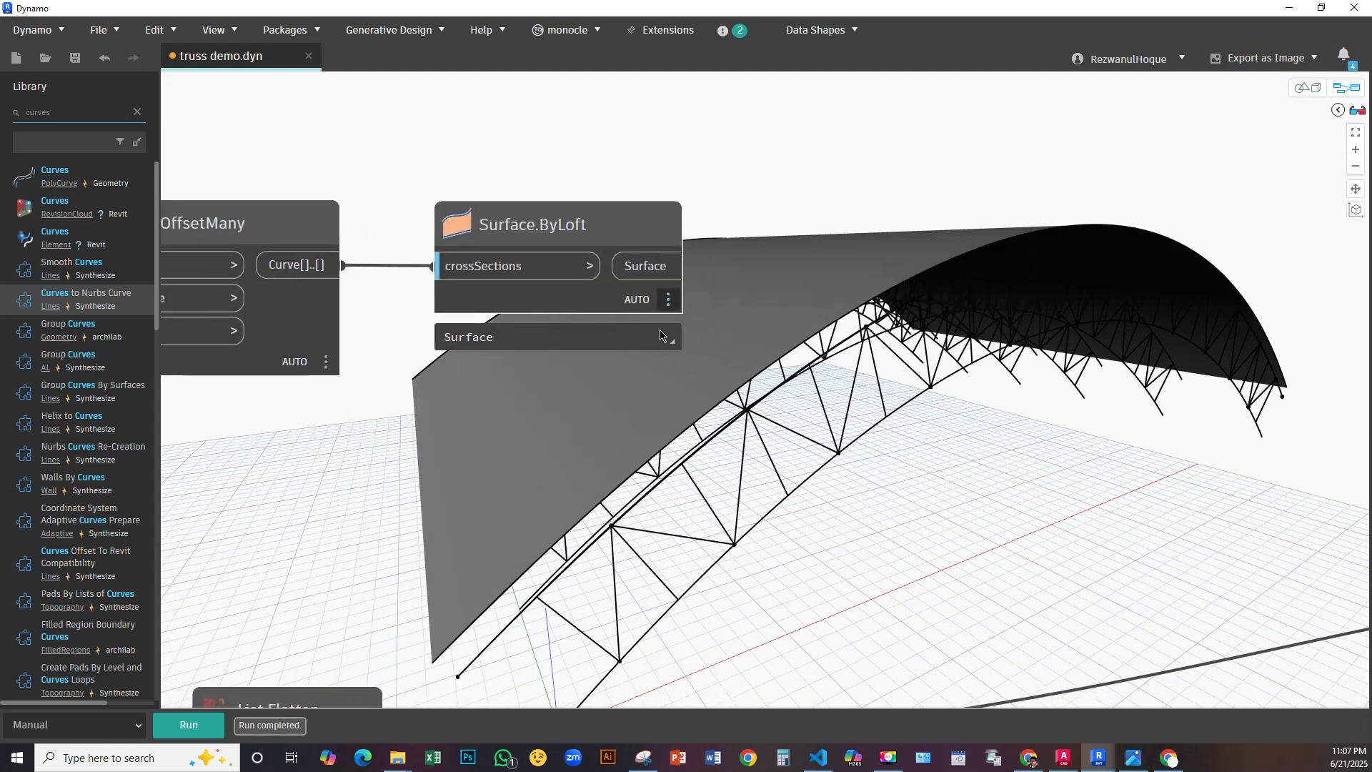
right_click(885, 302)
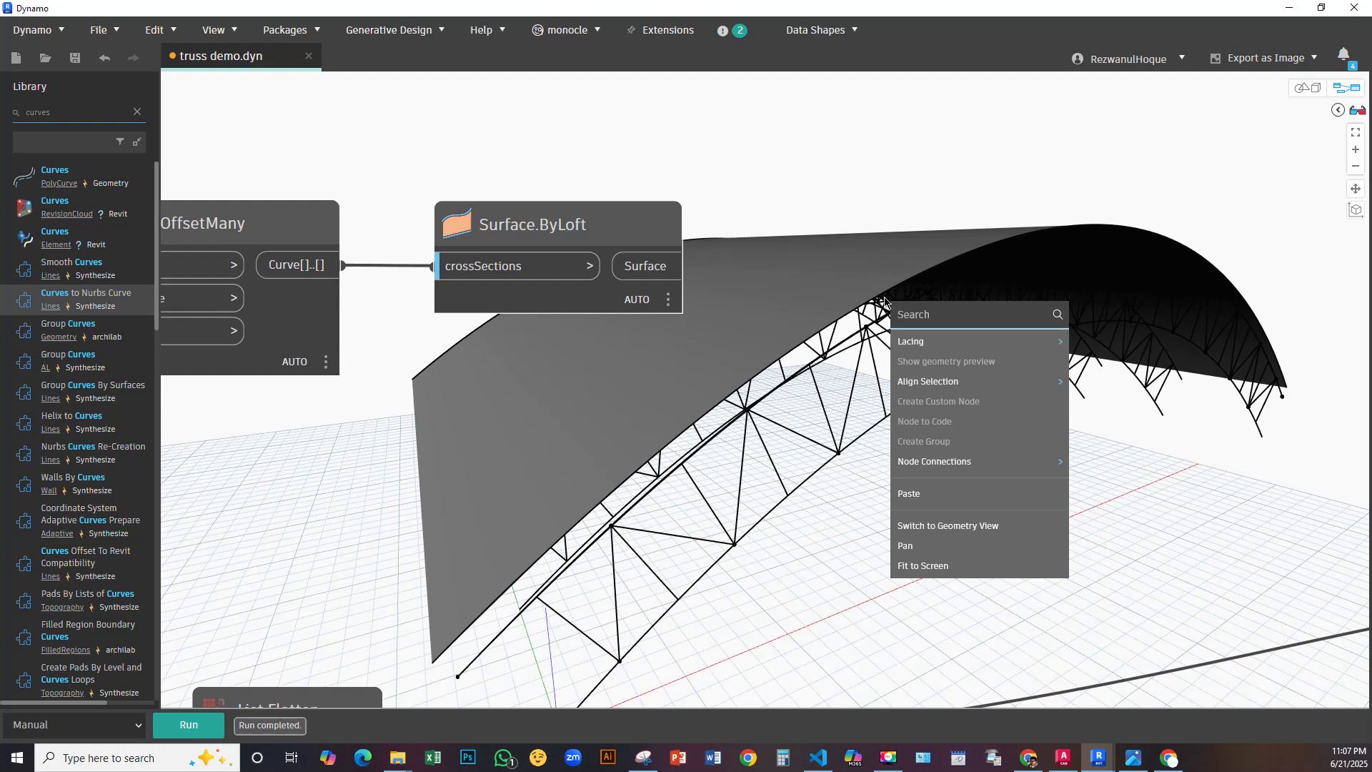
type("pe")
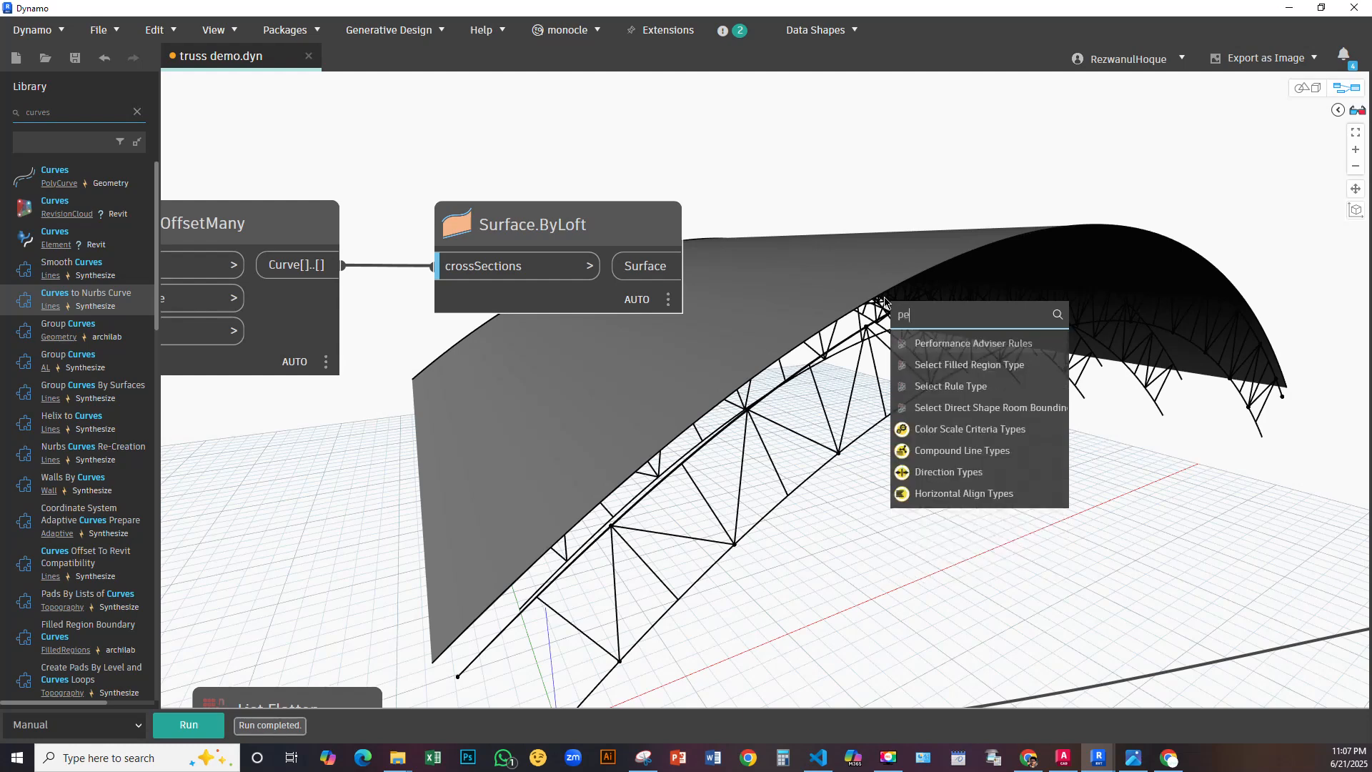
type("rimetercurve")
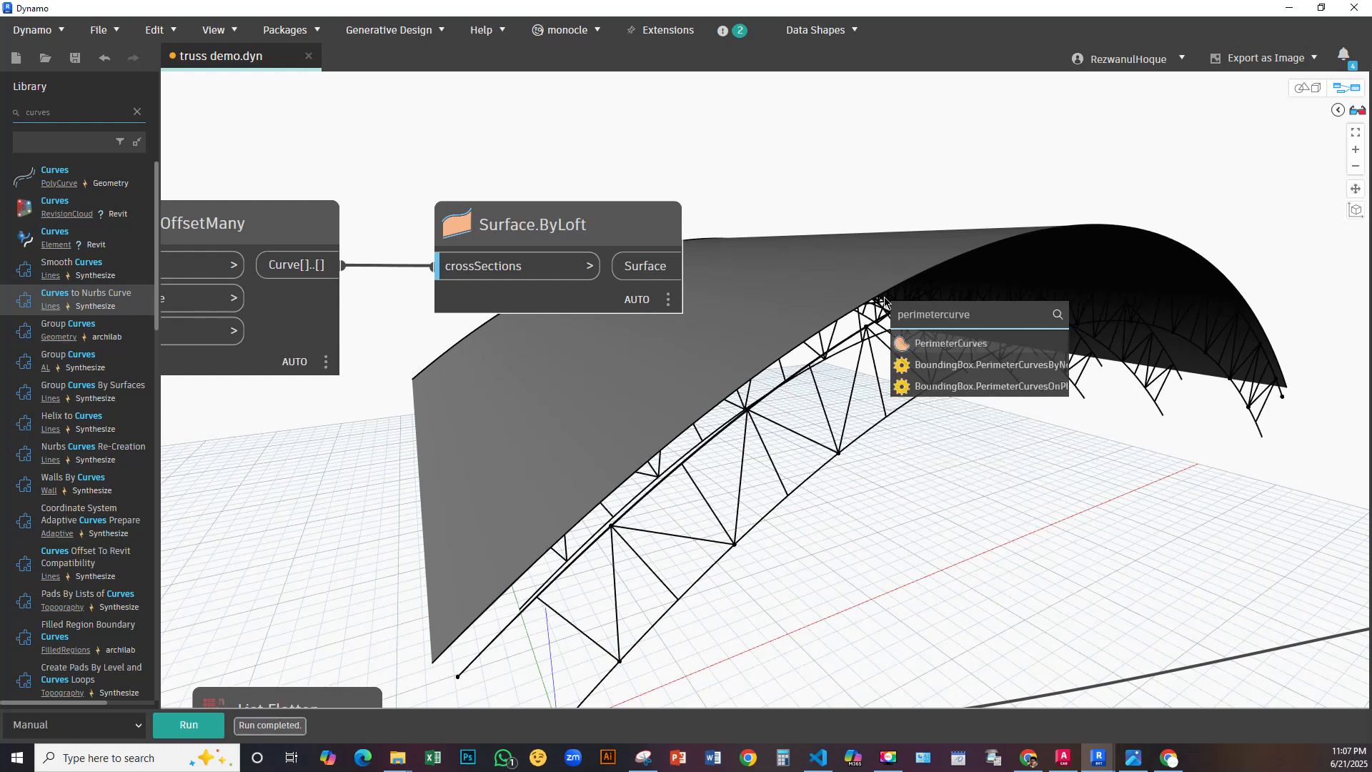
left_click(967, 343)
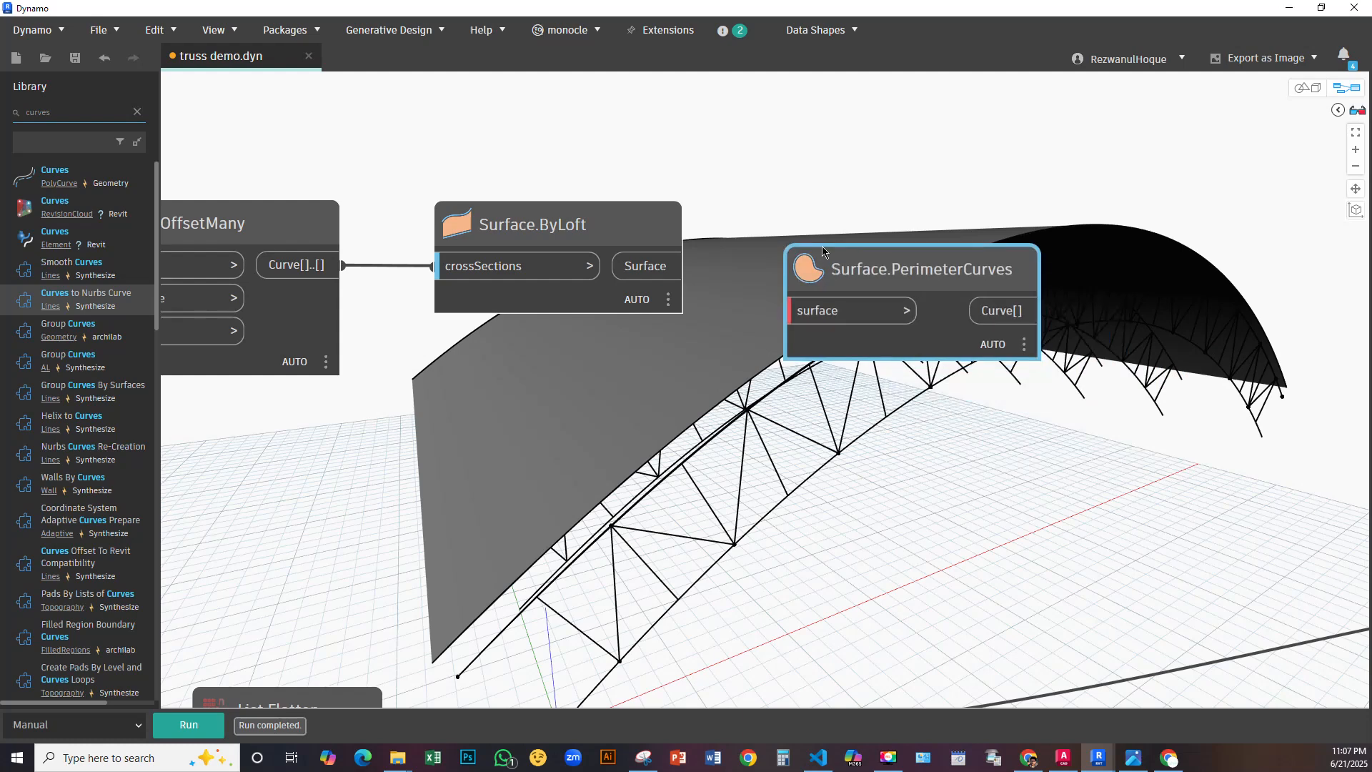
left_click_drag(639, 277, 787, 301)
left_click(209, 733)
Move the Surface.PerimeterCurves node slightly higher and pin its output preview open
mouse_move(1020, 365)
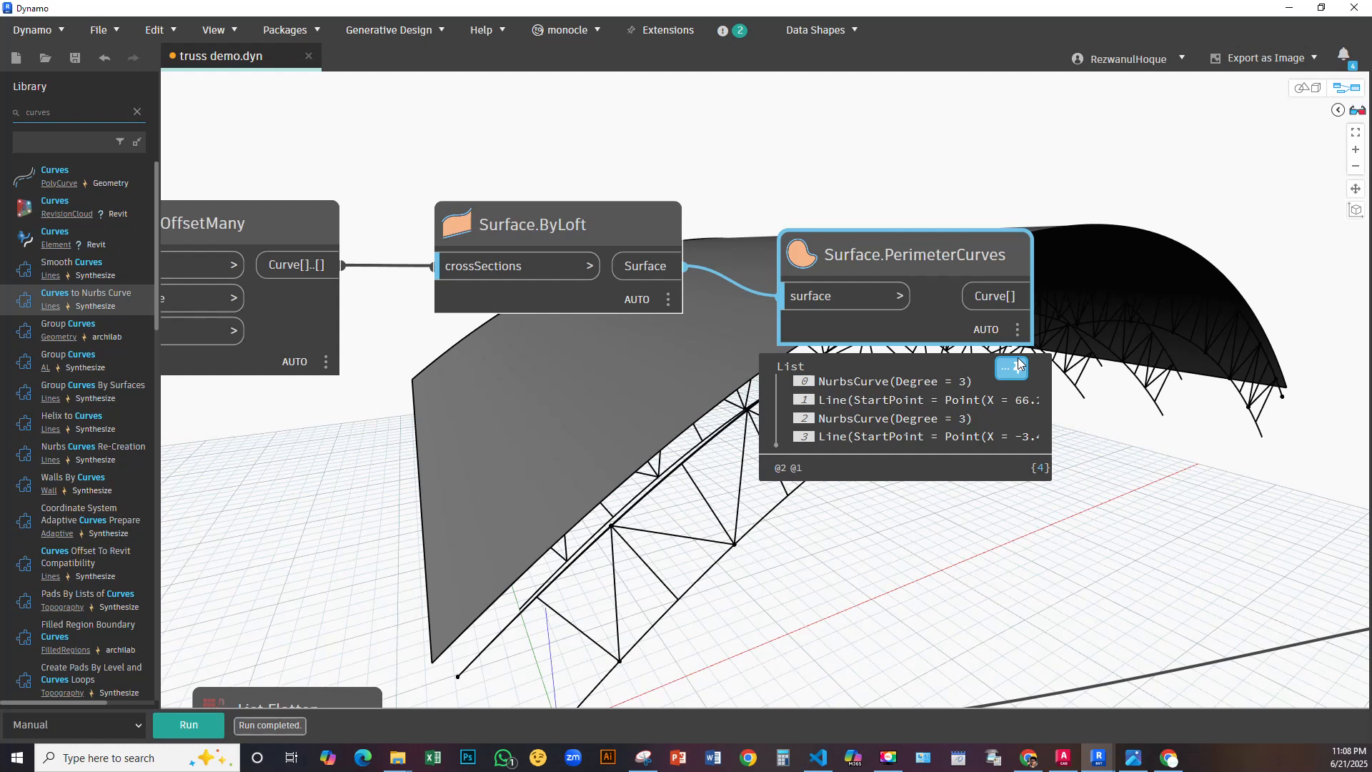
middle_click_drag(1019, 301, 832, 279)
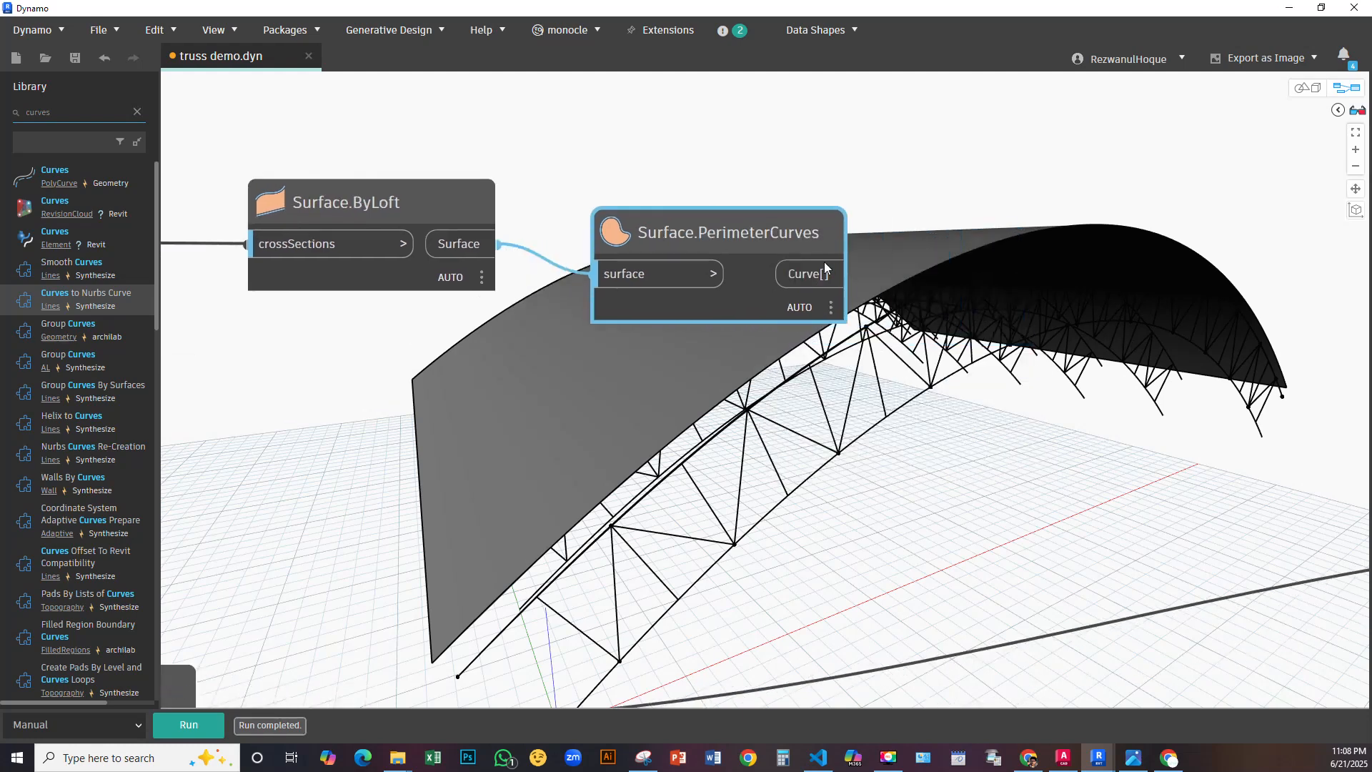
left_click_drag(788, 209, 744, 152)
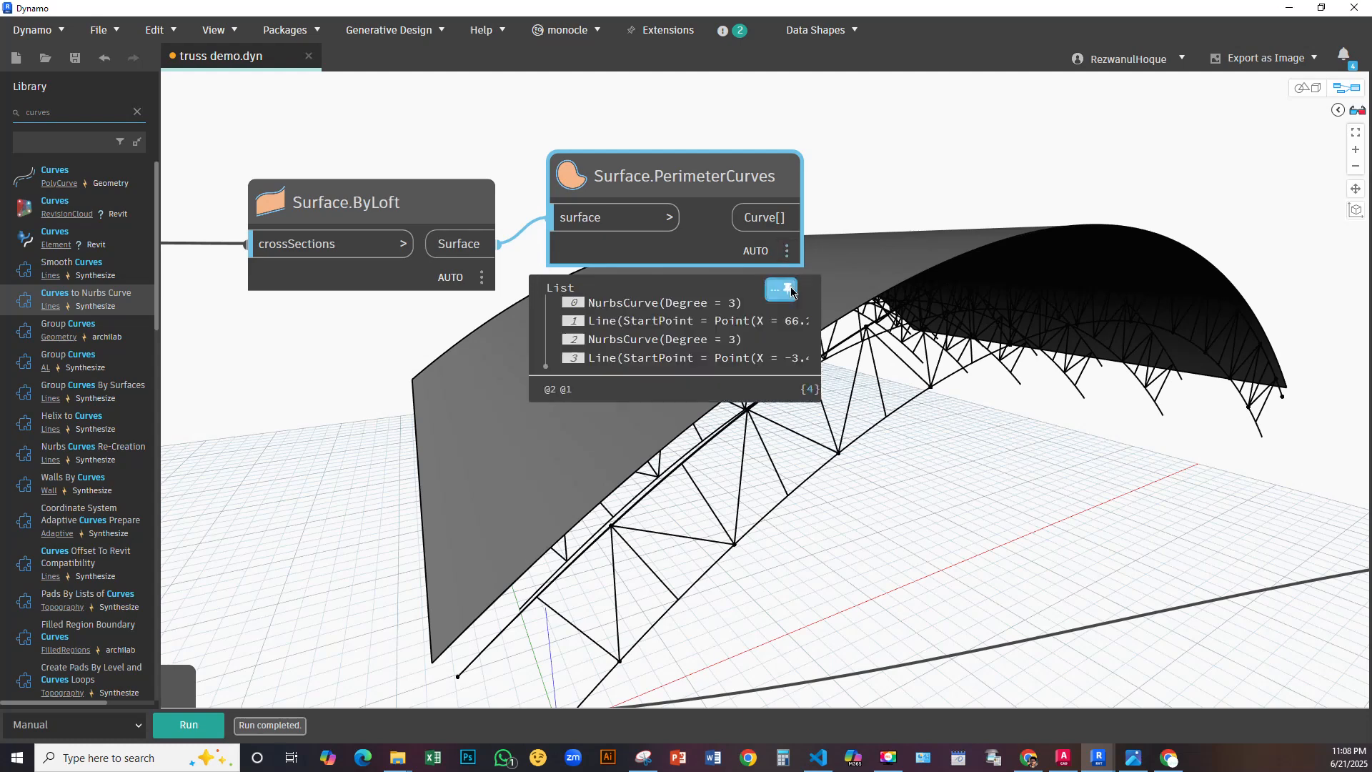
left_click(791, 286)
middle_click_drag(897, 241, 698, 310)
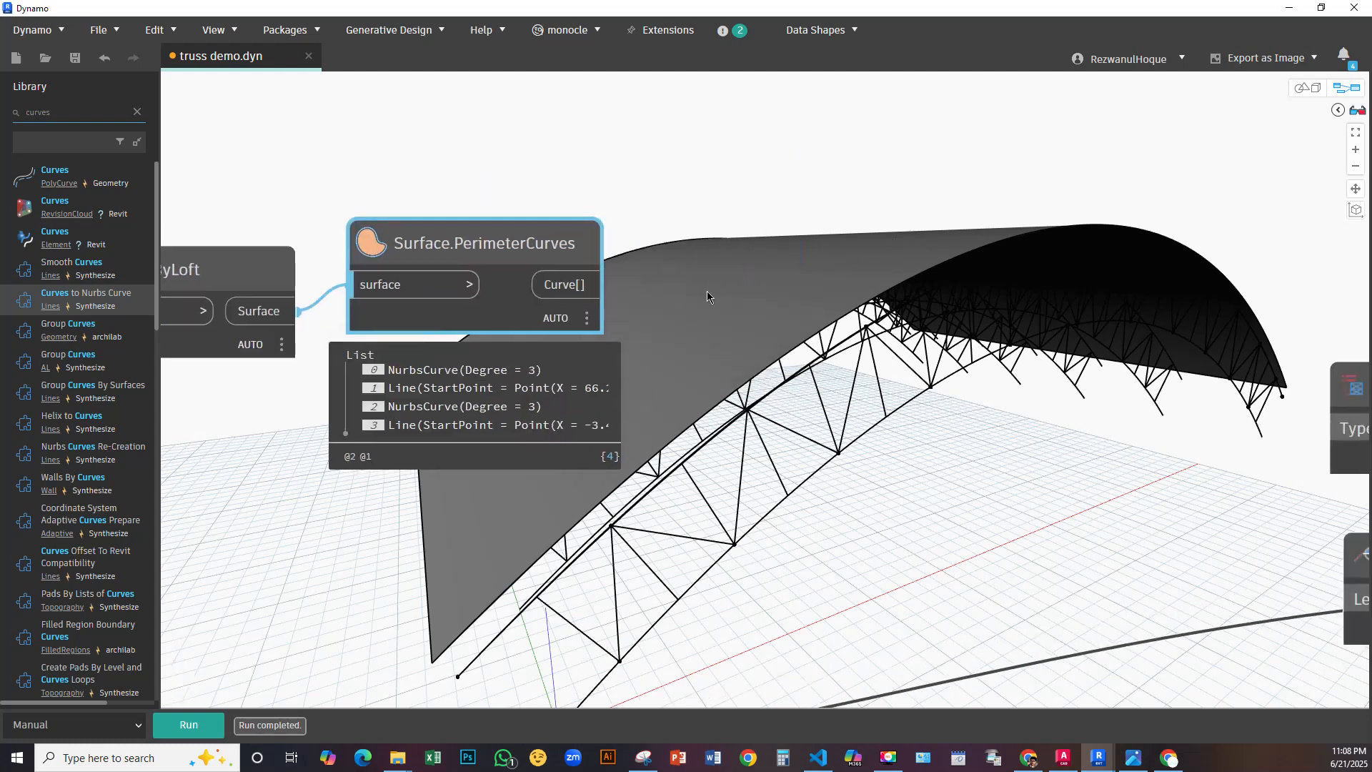
Search the node library for polyline nodes
right_click(707, 291)
left_click(759, 205)
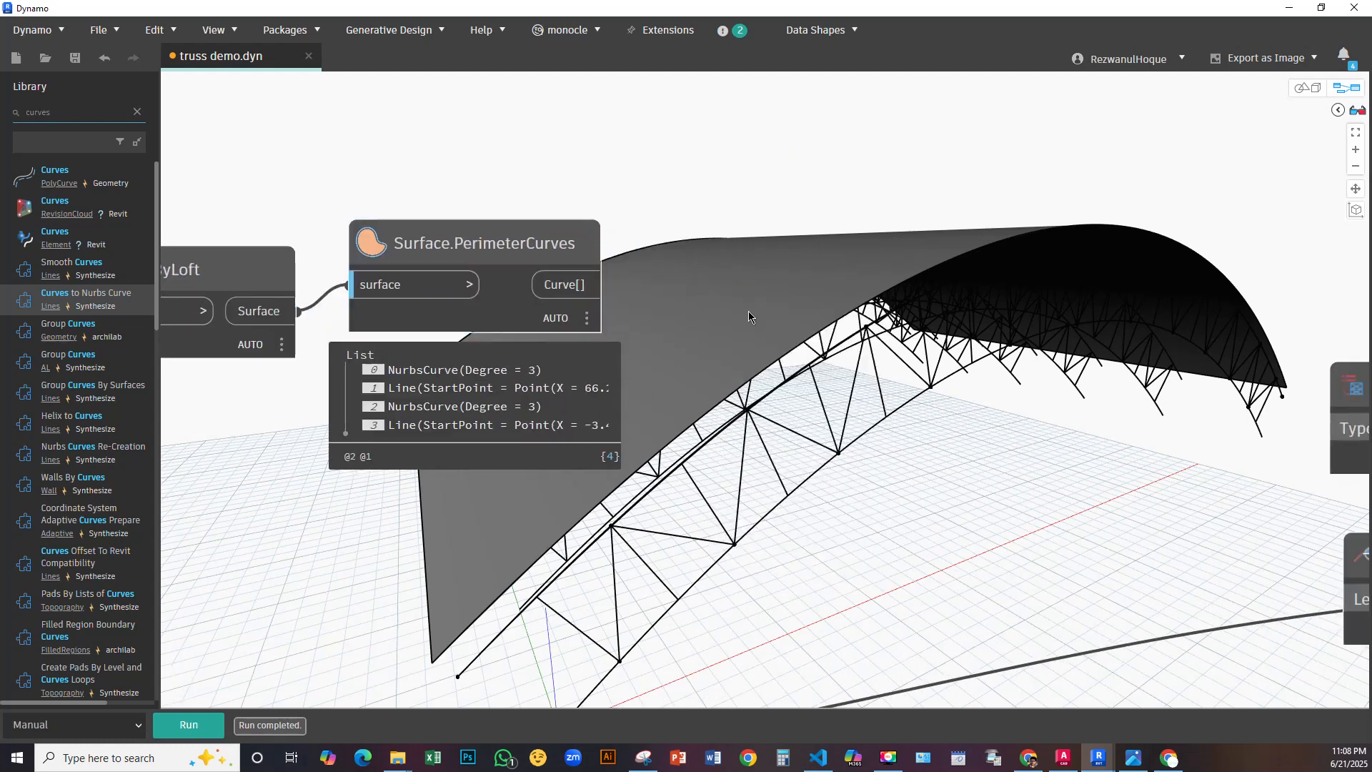
left_click_drag(84, 116, 2, 110)
type("pol")
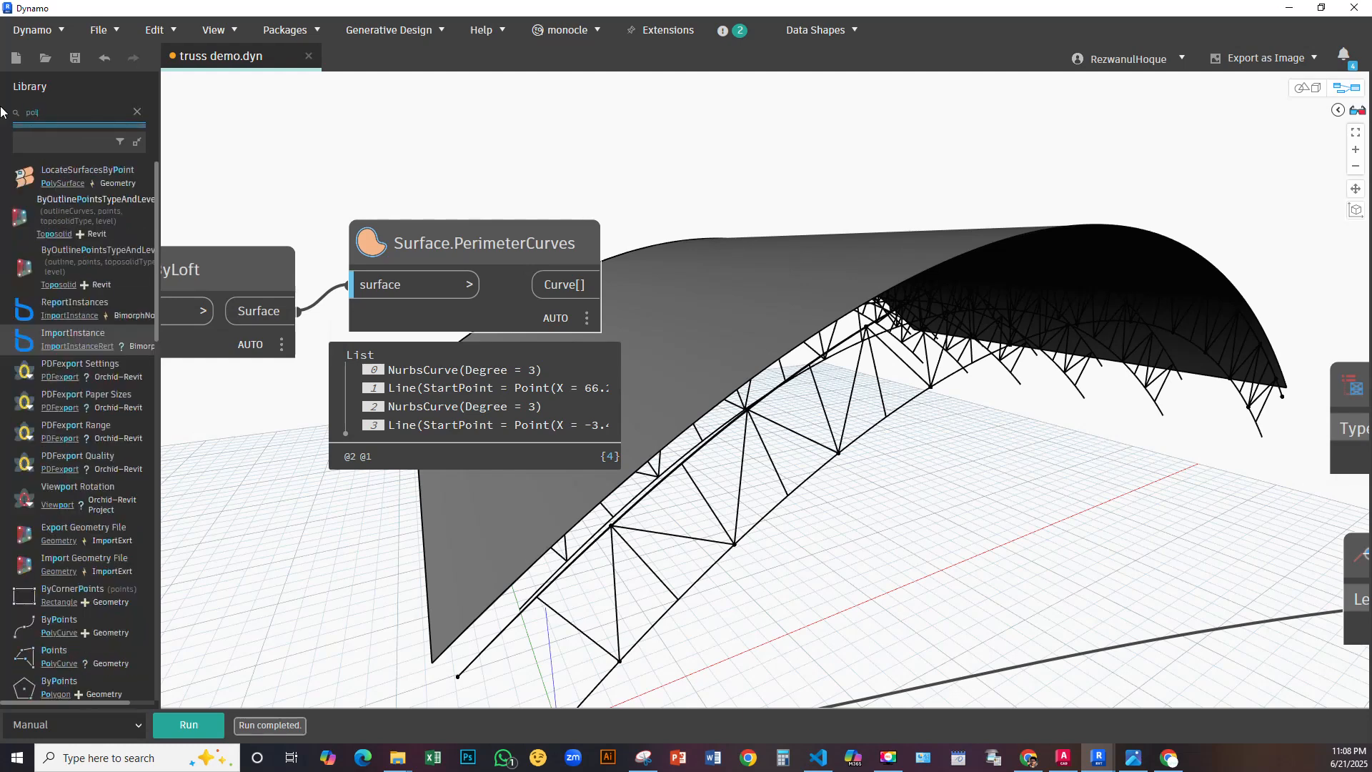
type("y")
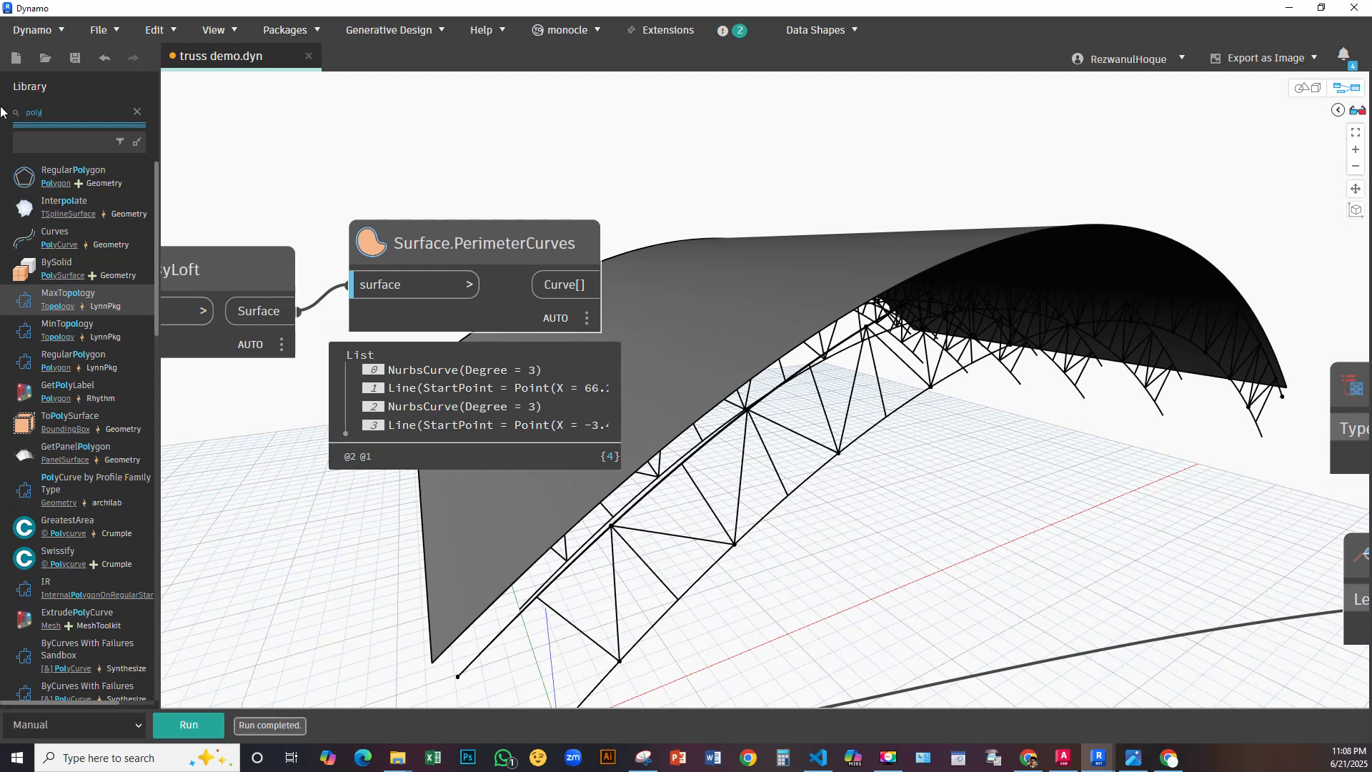
type("line")
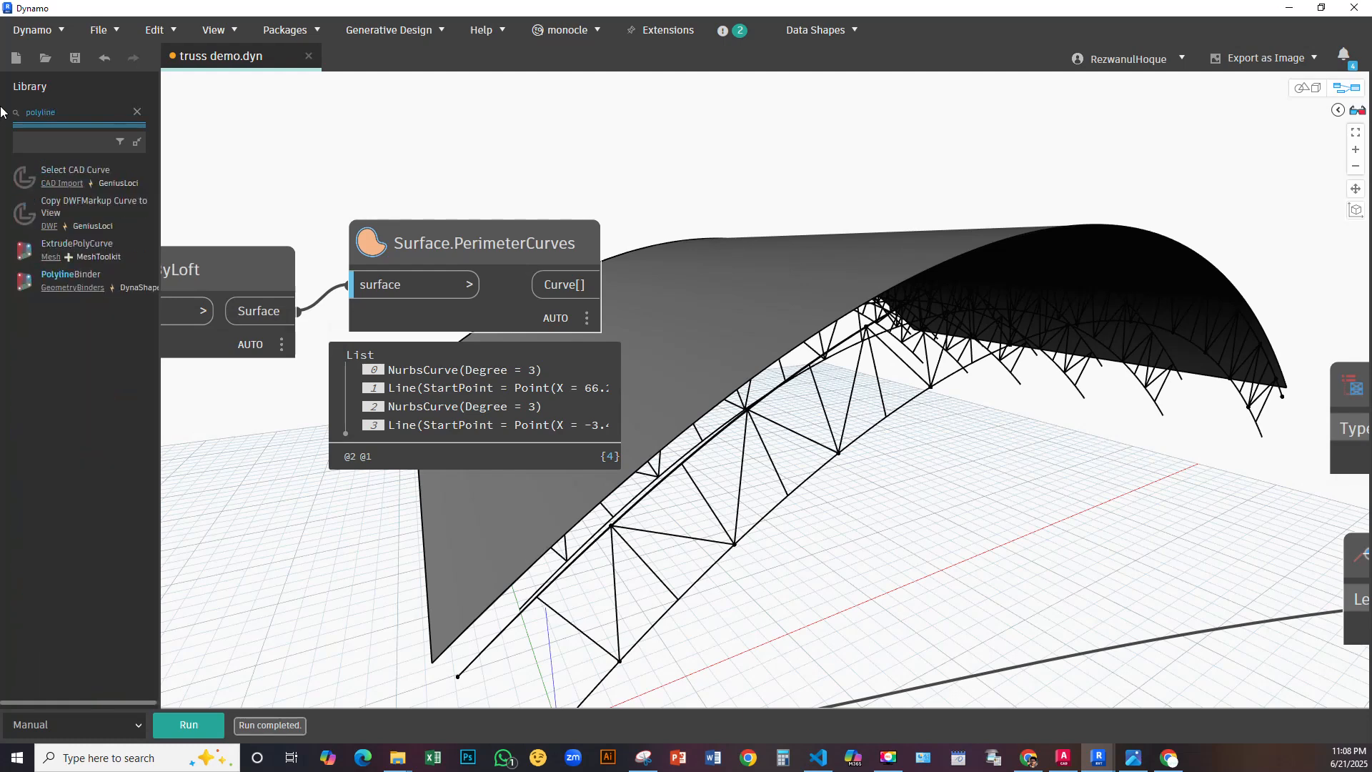
Find the polycurve nodes in the library and add a PolyCurve.ByJoinedCurves node, placing it beside the Surface.PerimeterCurves node
left_click_drag(77, 107, 1, 117)
type("ployd")
key("BackSpace")
type("curve")
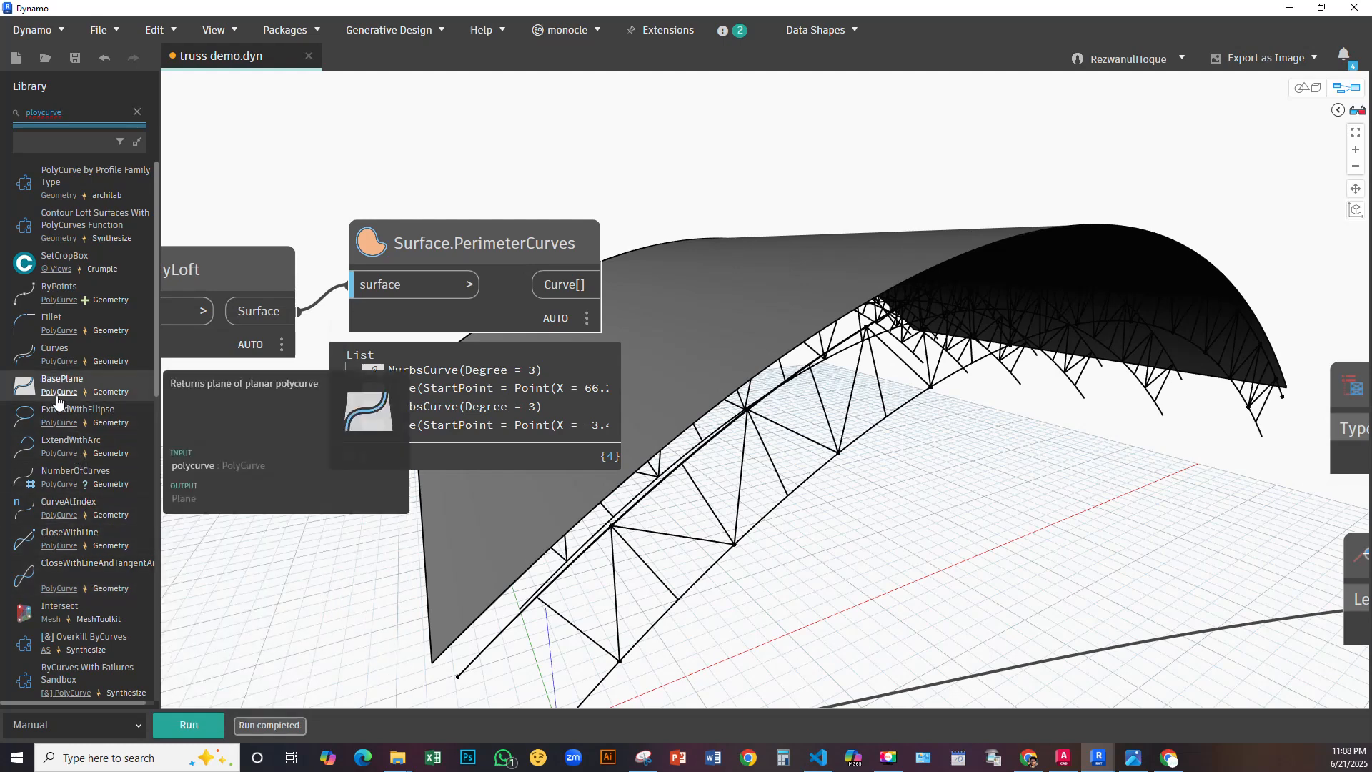
scroll(69, 417, "down", 5)
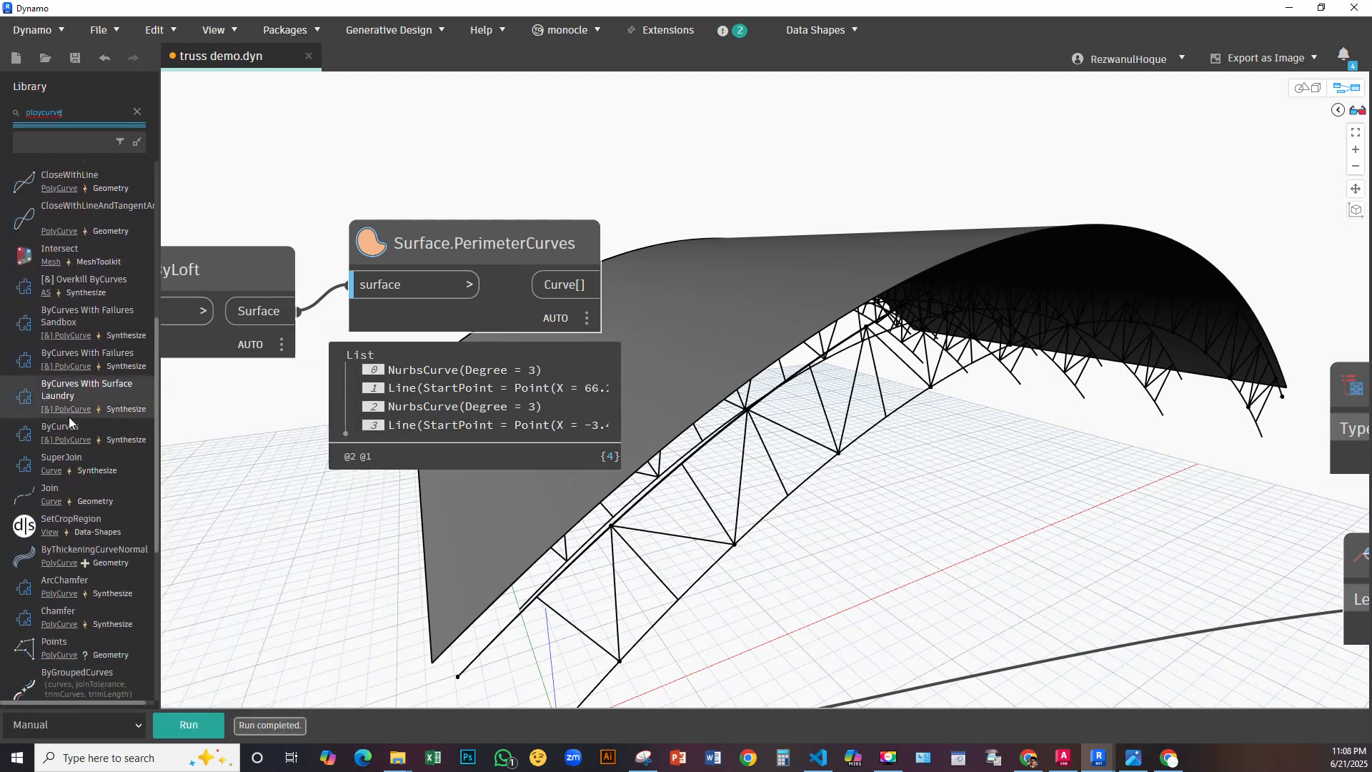
scroll(69, 417, "down", 5)
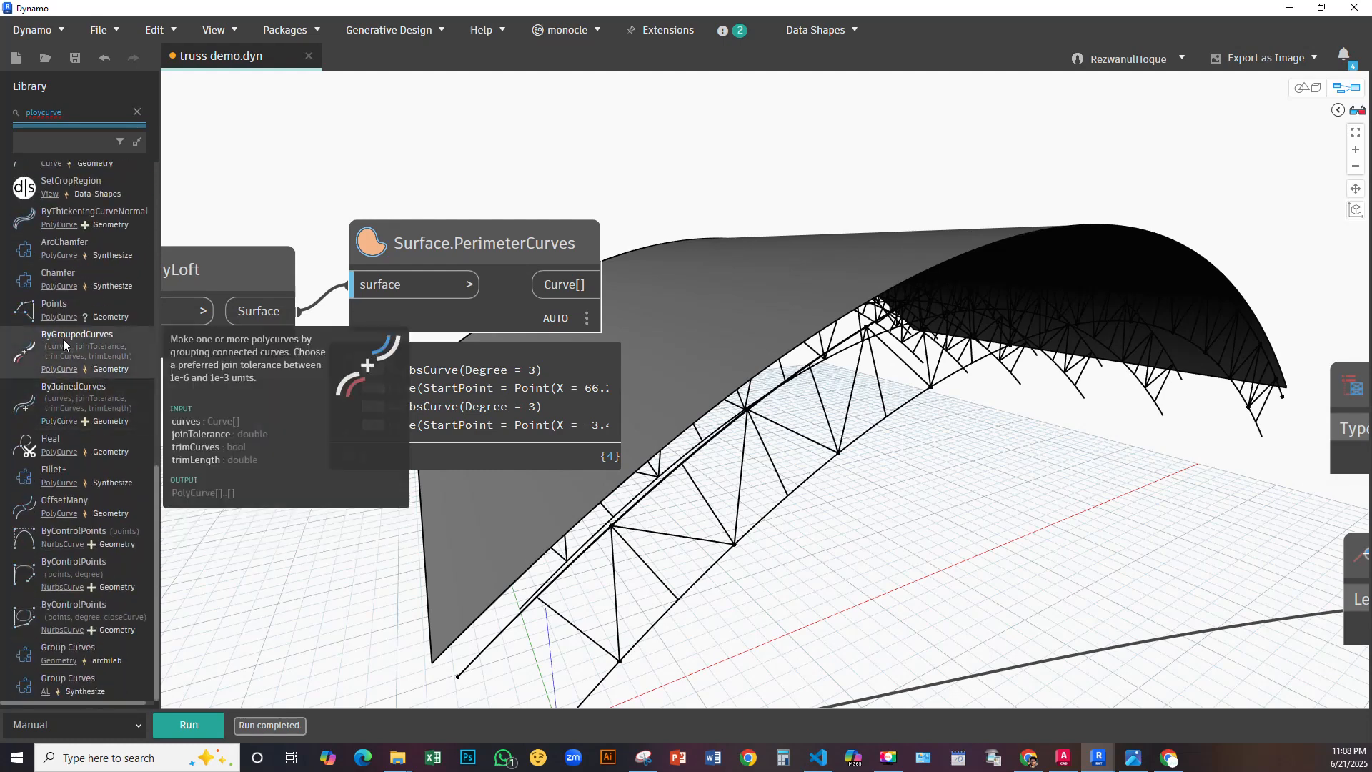
left_click(69, 392)
left_click_drag(834, 372, 831, 227)
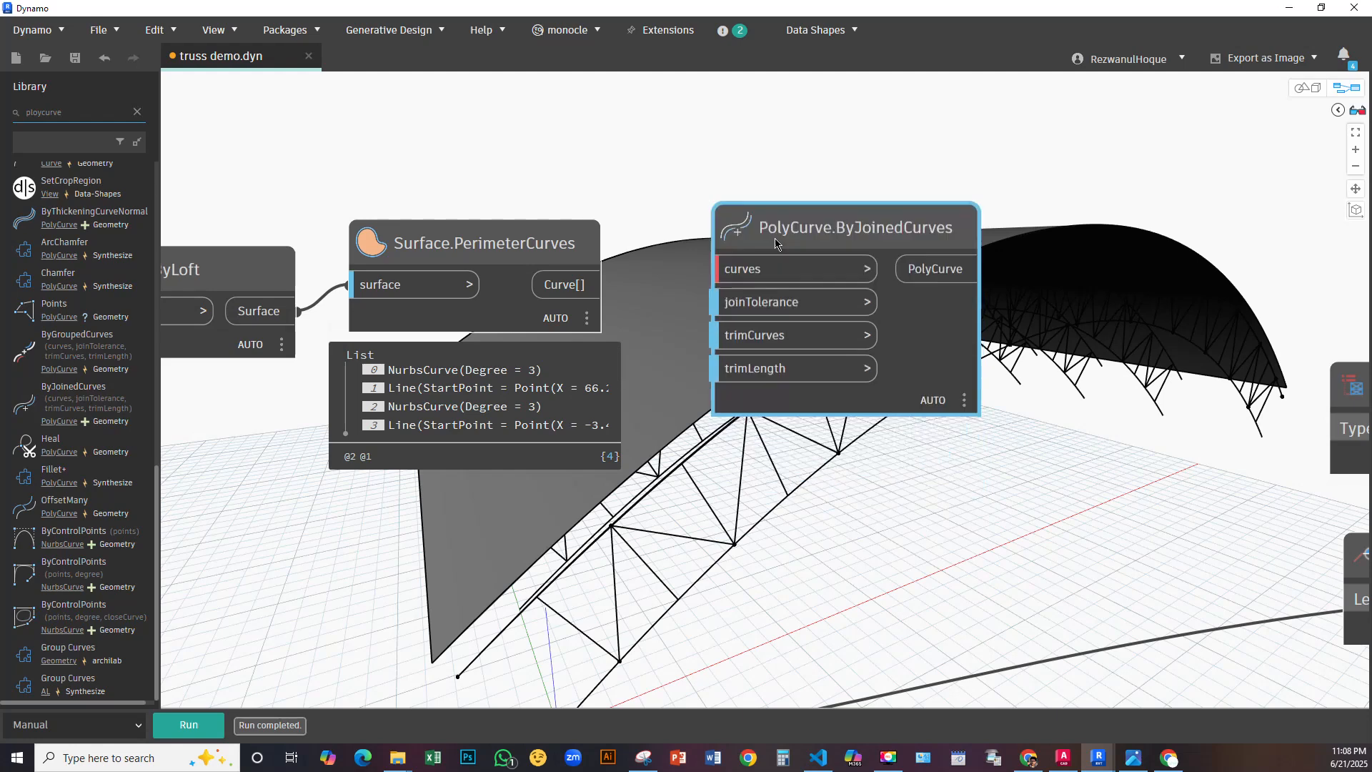
Connect the Surface.PerimeterCurves output to the curves input of PolyCurve.ByJoinedCurves, run the graph, and check the node's output preview
left_click(564, 284)
left_click(736, 267)
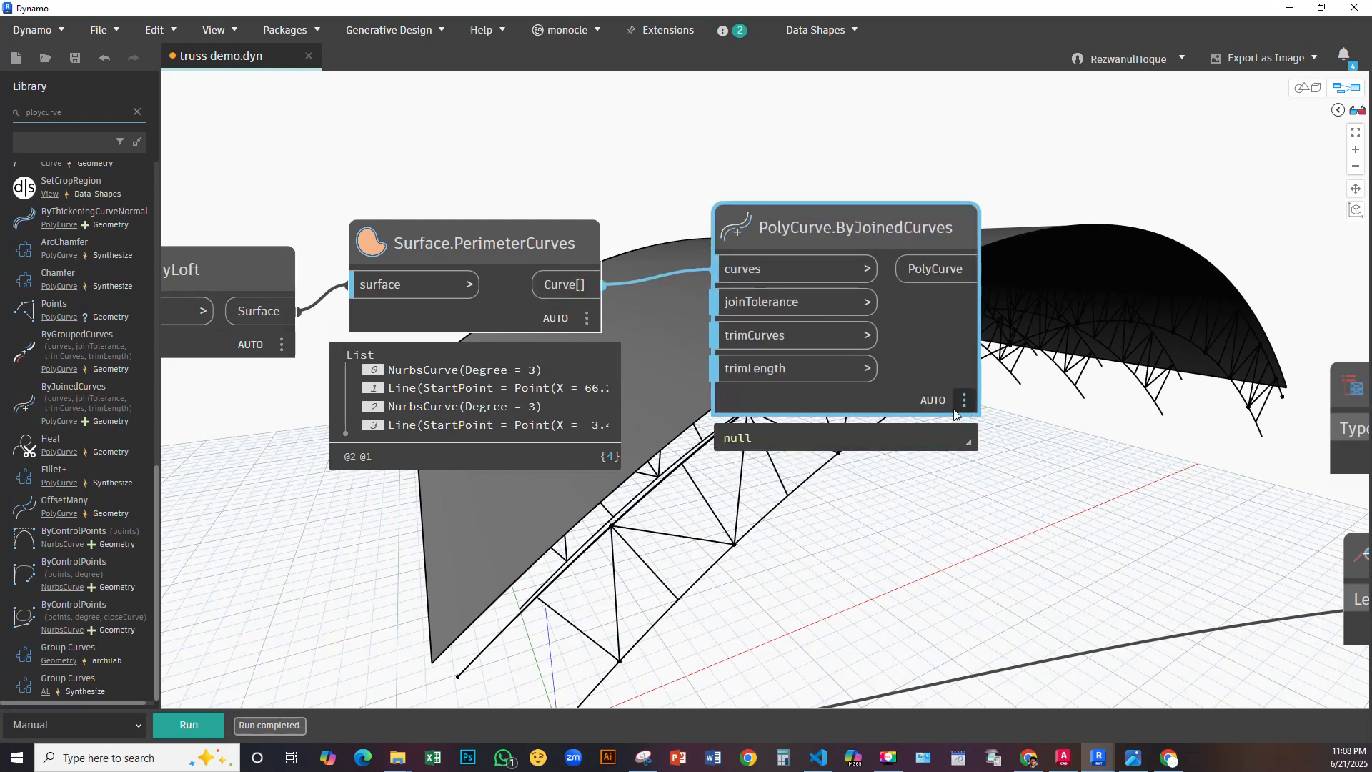
left_click(197, 726)
mouse_move(971, 441)
middle_click_drag(1057, 425, 799, 461)
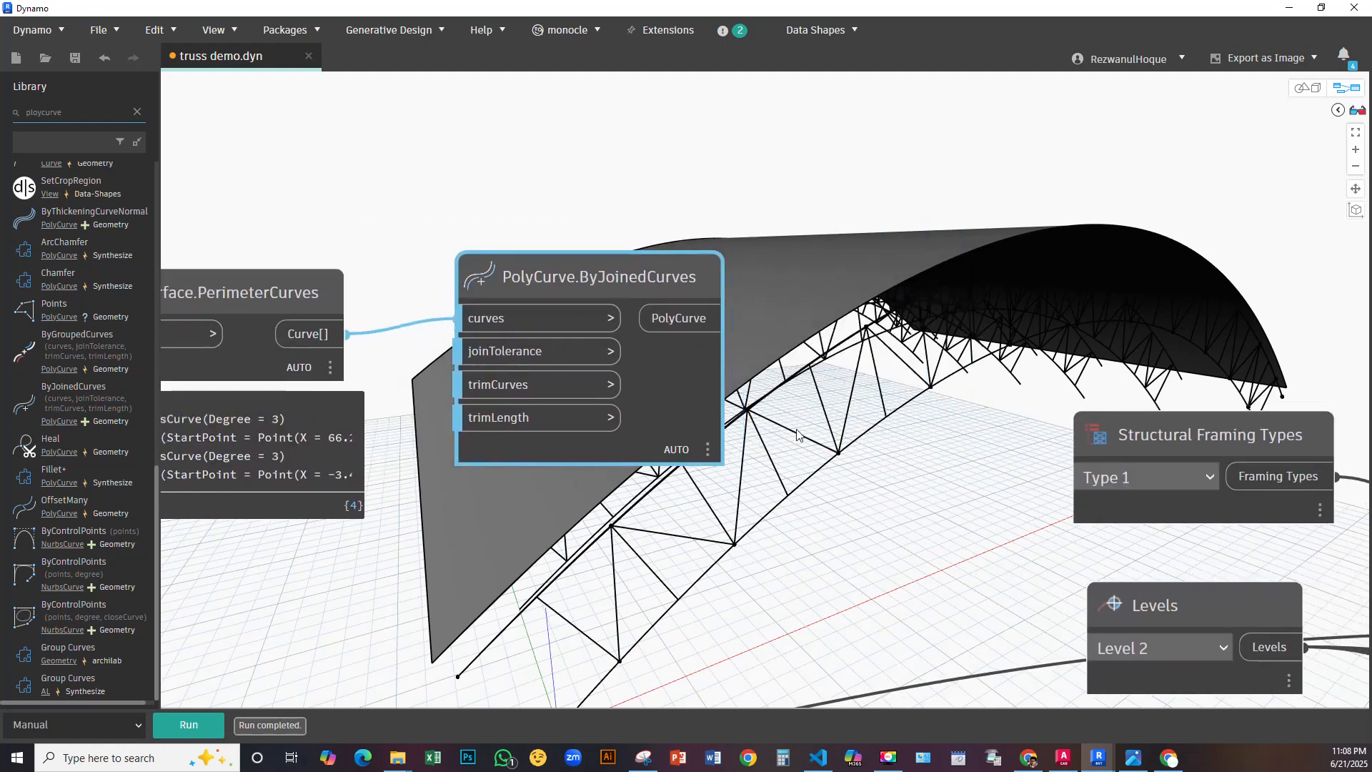
Move the PolyCurve.ByJoinedCurves node slightly higher, beside the Surface.PerimeterCurves node
left_click_drag(697, 277, 657, 315)
right_click(790, 181)
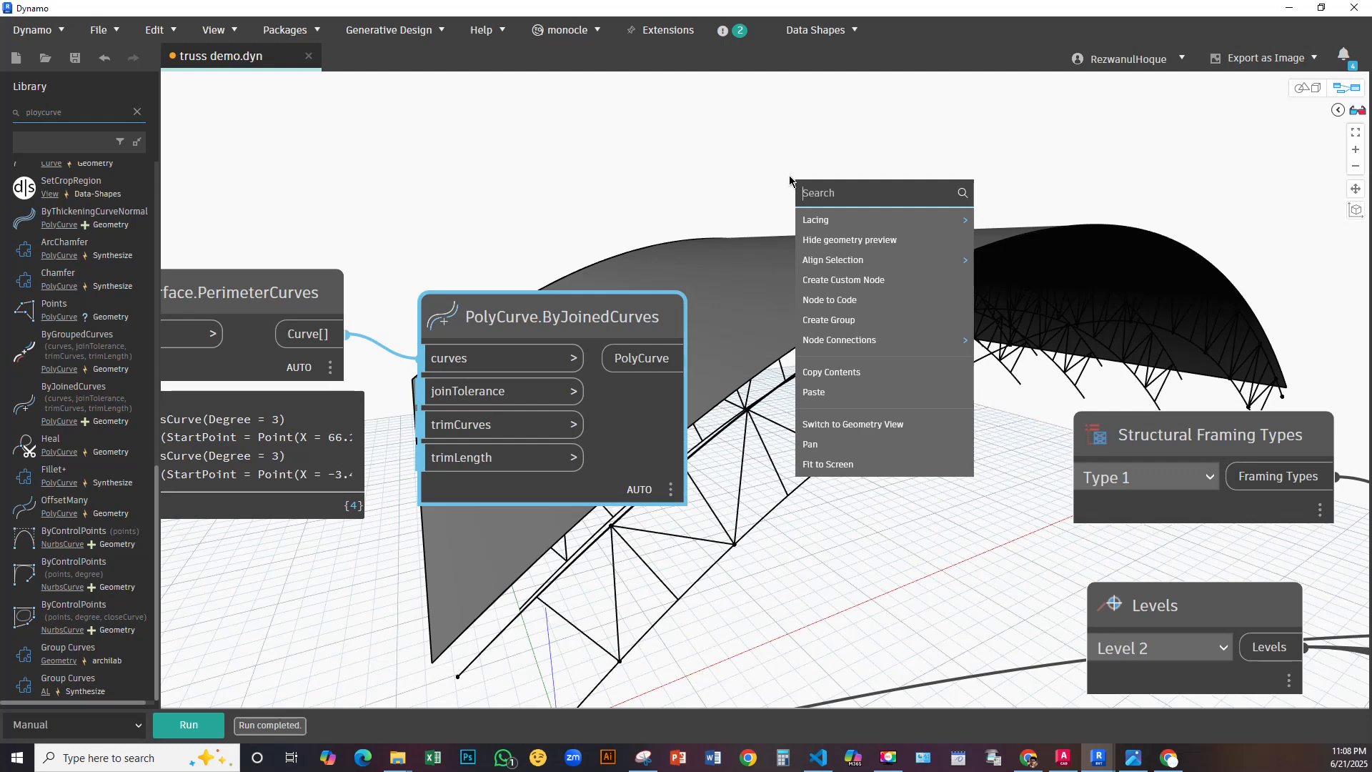
type("floor")
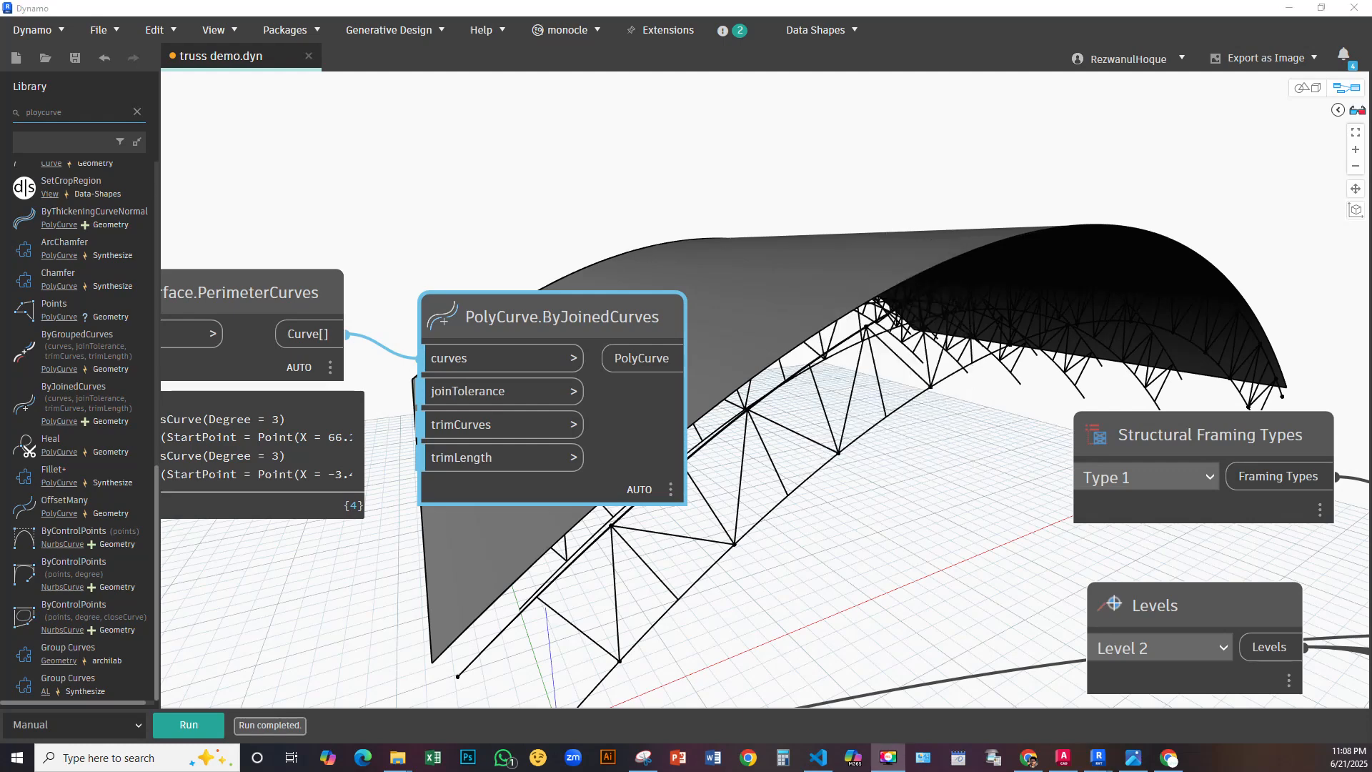
left_click_drag(623, 445, 646, 370)
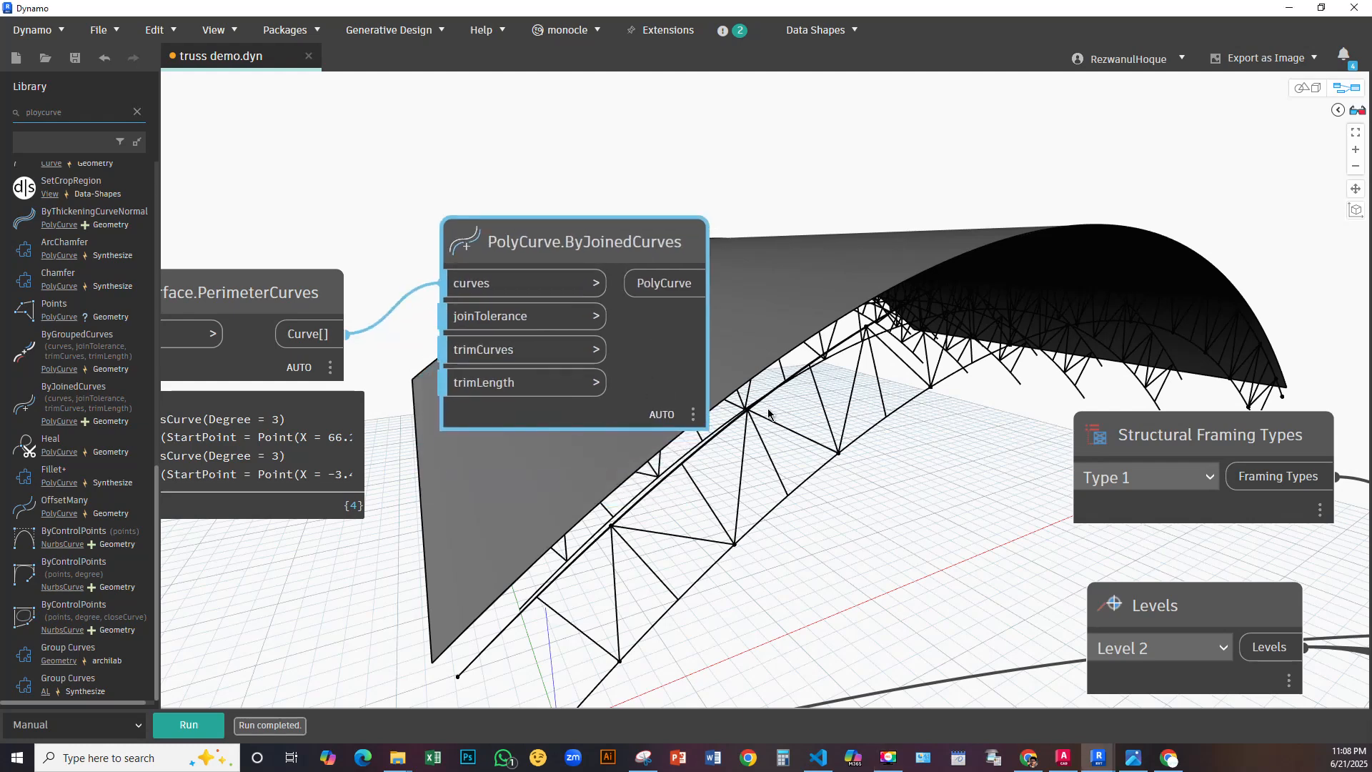
Add a Floor.ByOutlineTypeAndLevel node with the outlineCurves input and place it above and beyond the PolyCurve.ByJoinedCurves node
right_click(769, 413)
type("floo")
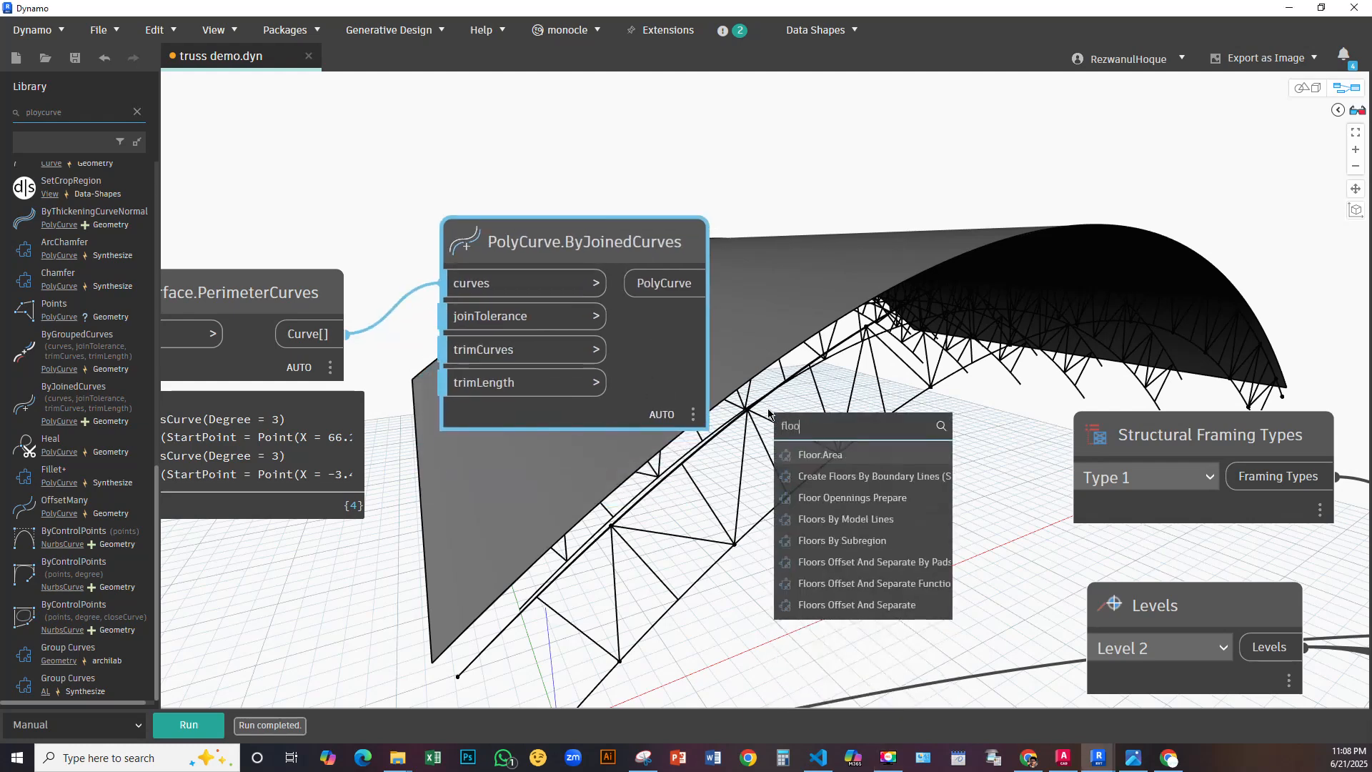
type("r.by")
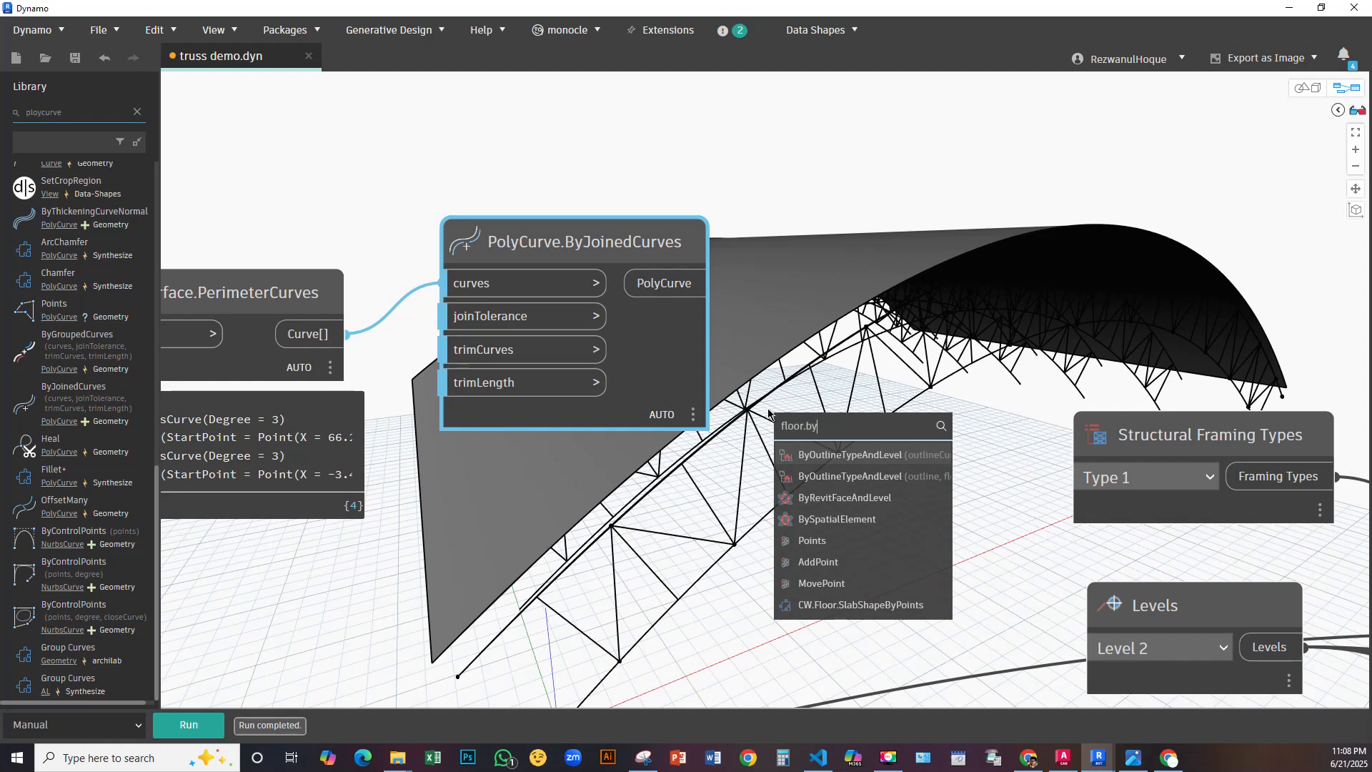
left_click(817, 459)
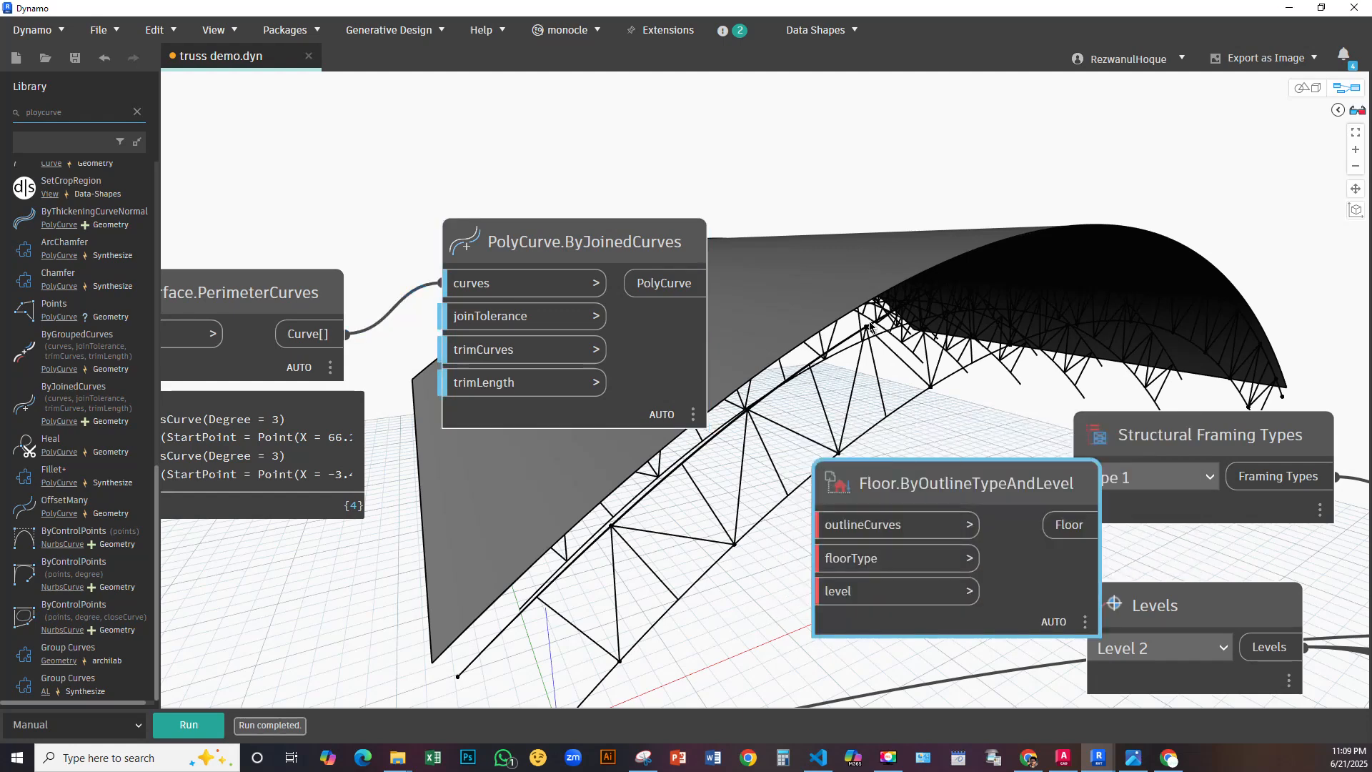
left_click_drag(869, 422, 864, 102)
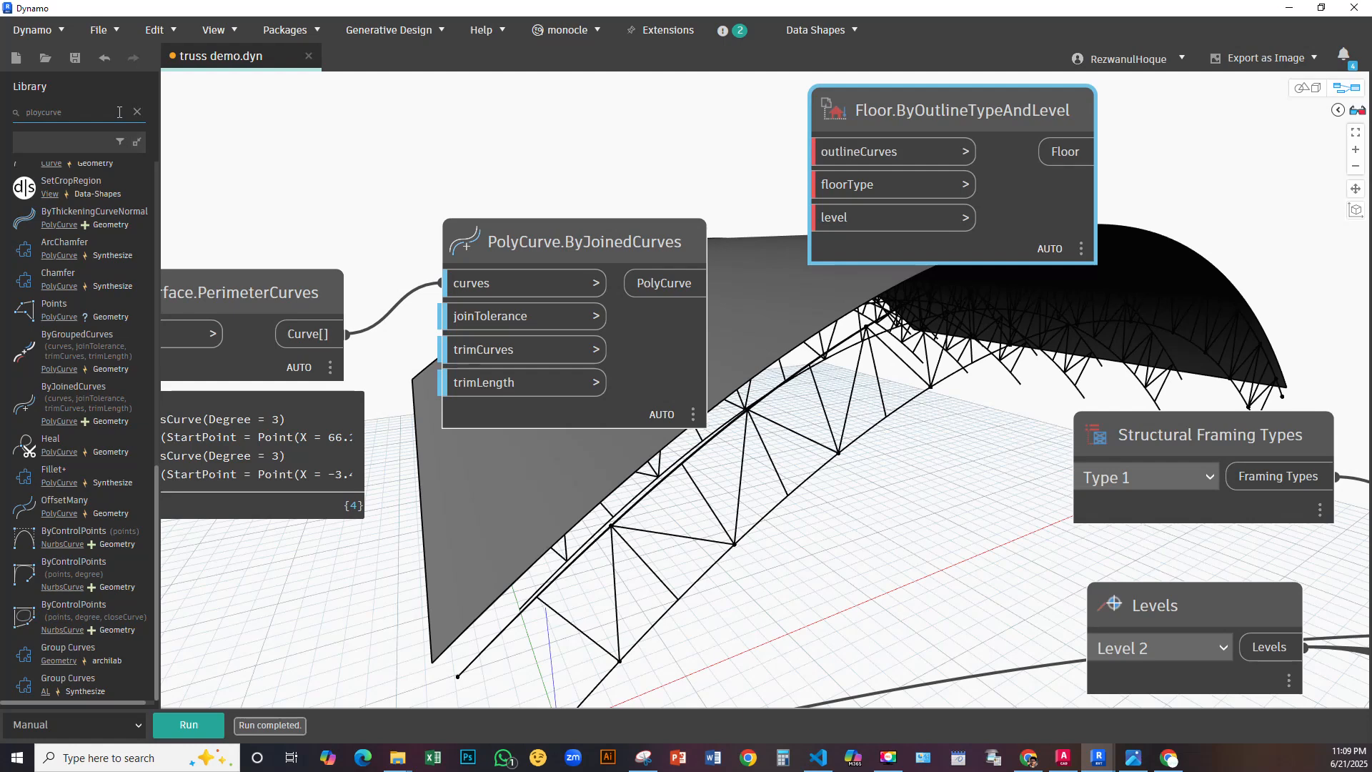
Add a Floor Types node above the PolyCurve.ByJoinedCurves node and set its type to 6" Foundation Slab
right_click(583, 81)
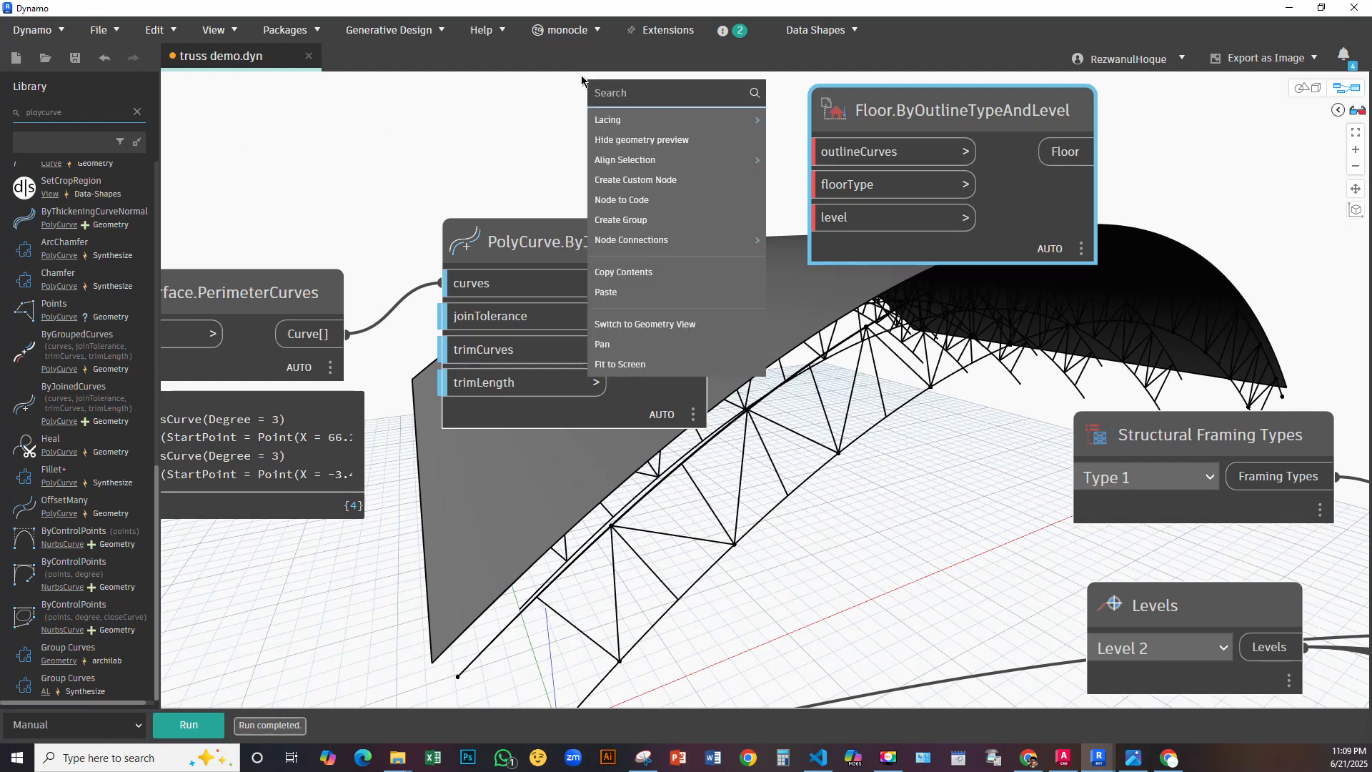
type("floor")
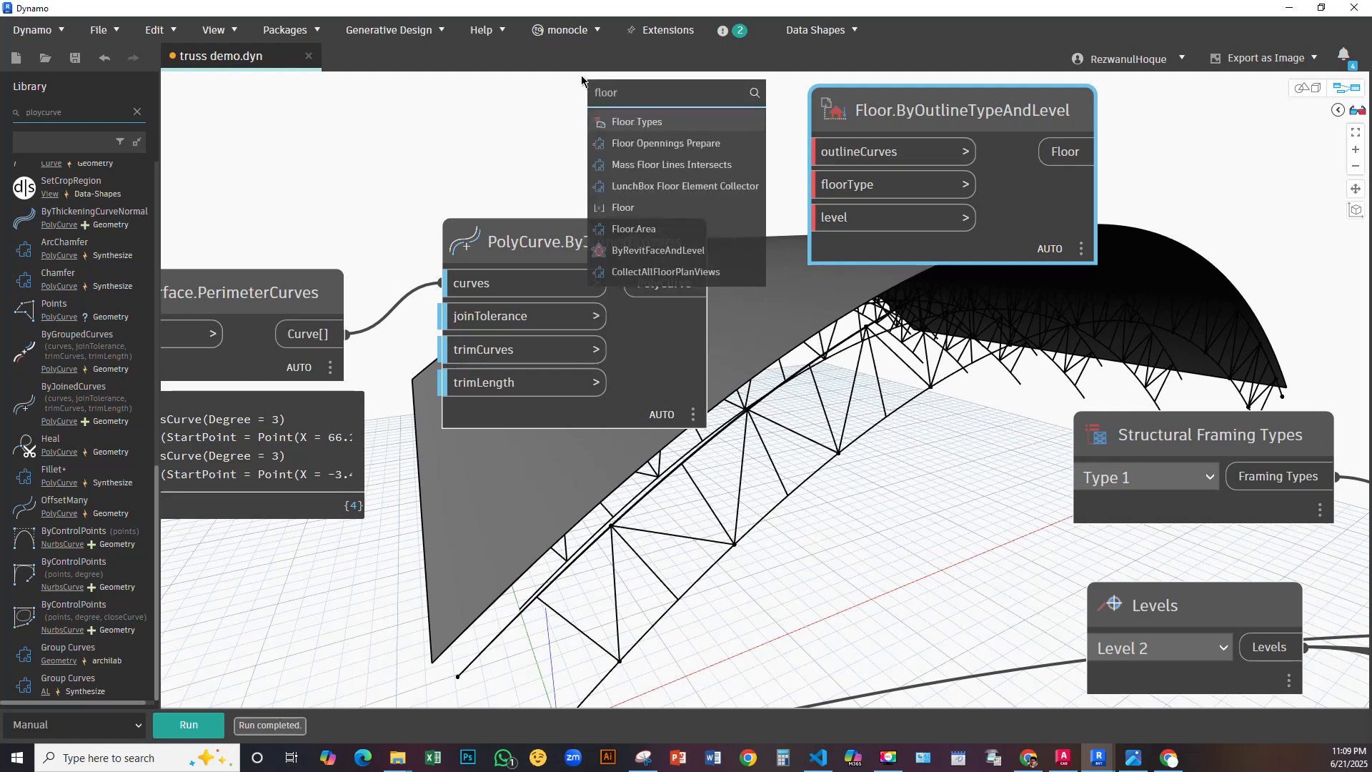
left_click(634, 123)
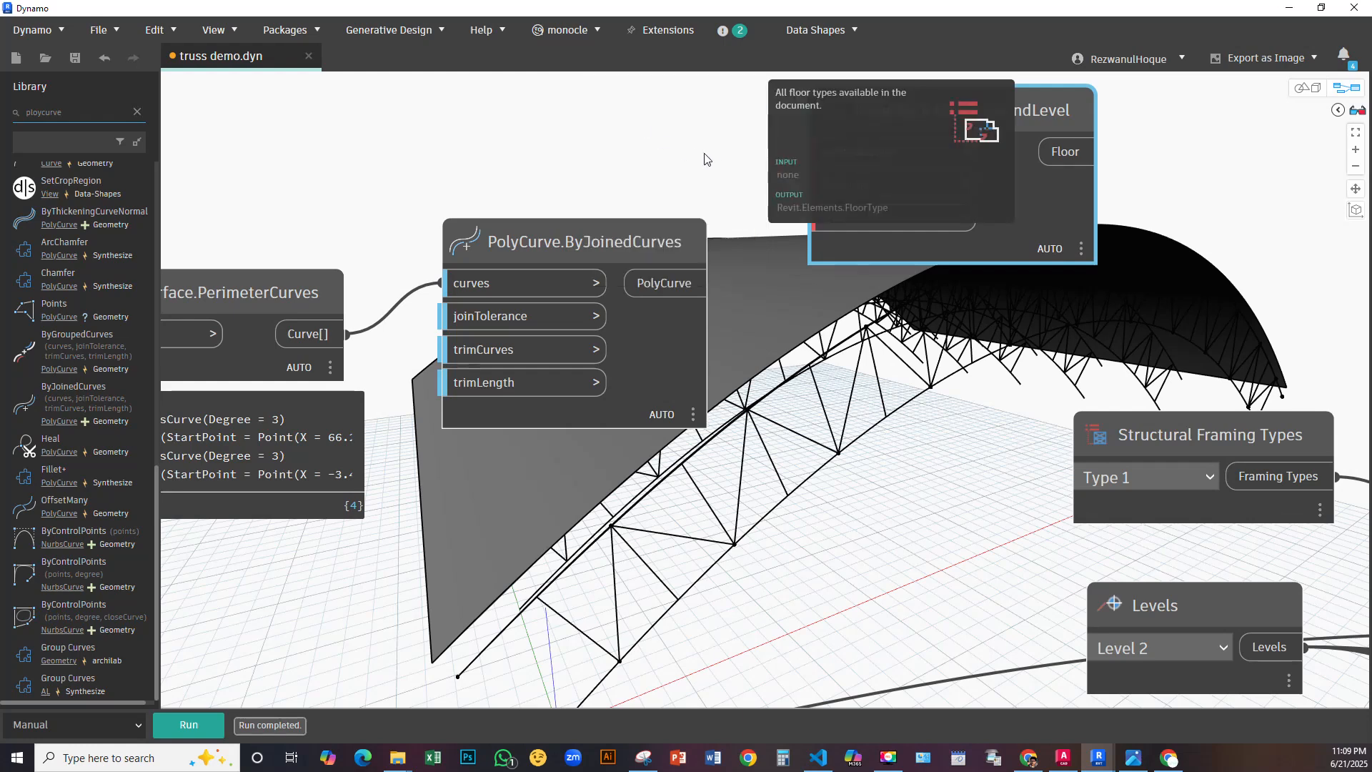
left_click(501, 143)
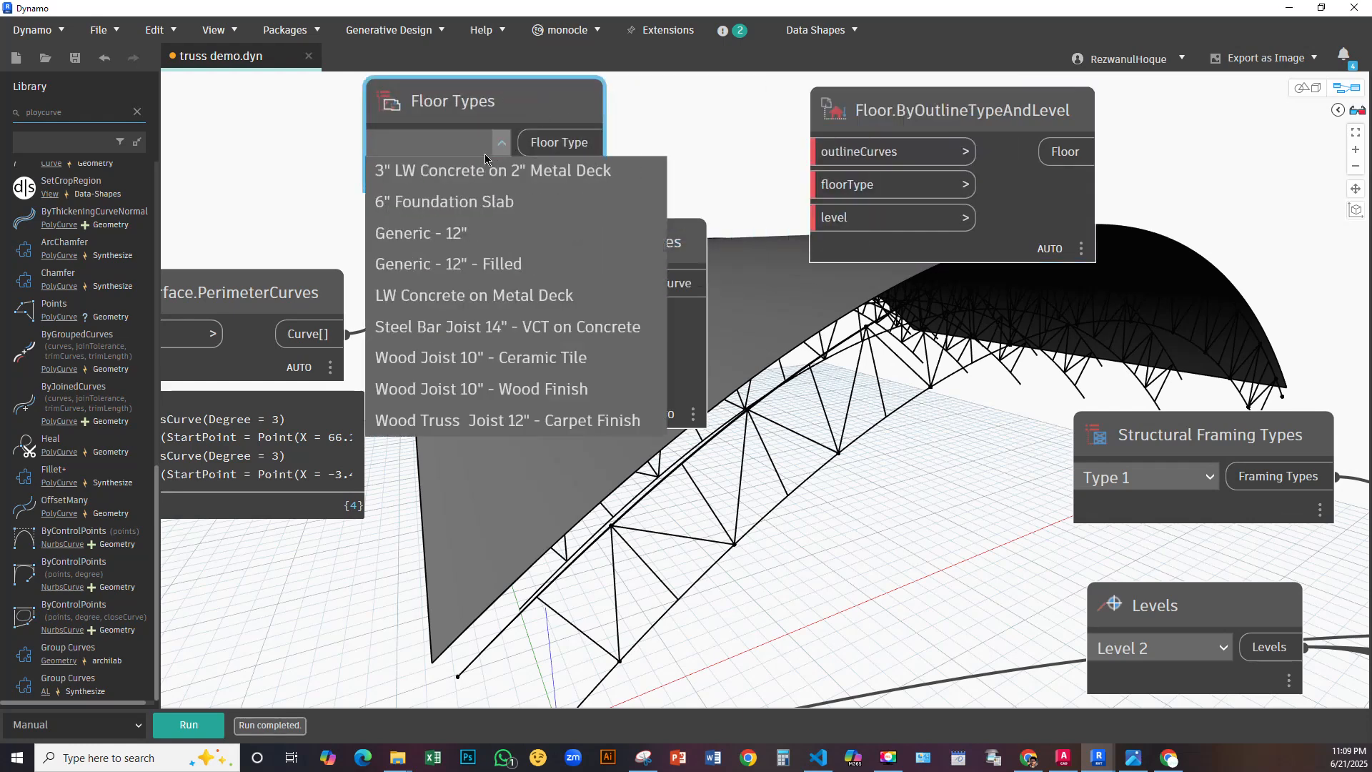
left_click(431, 236)
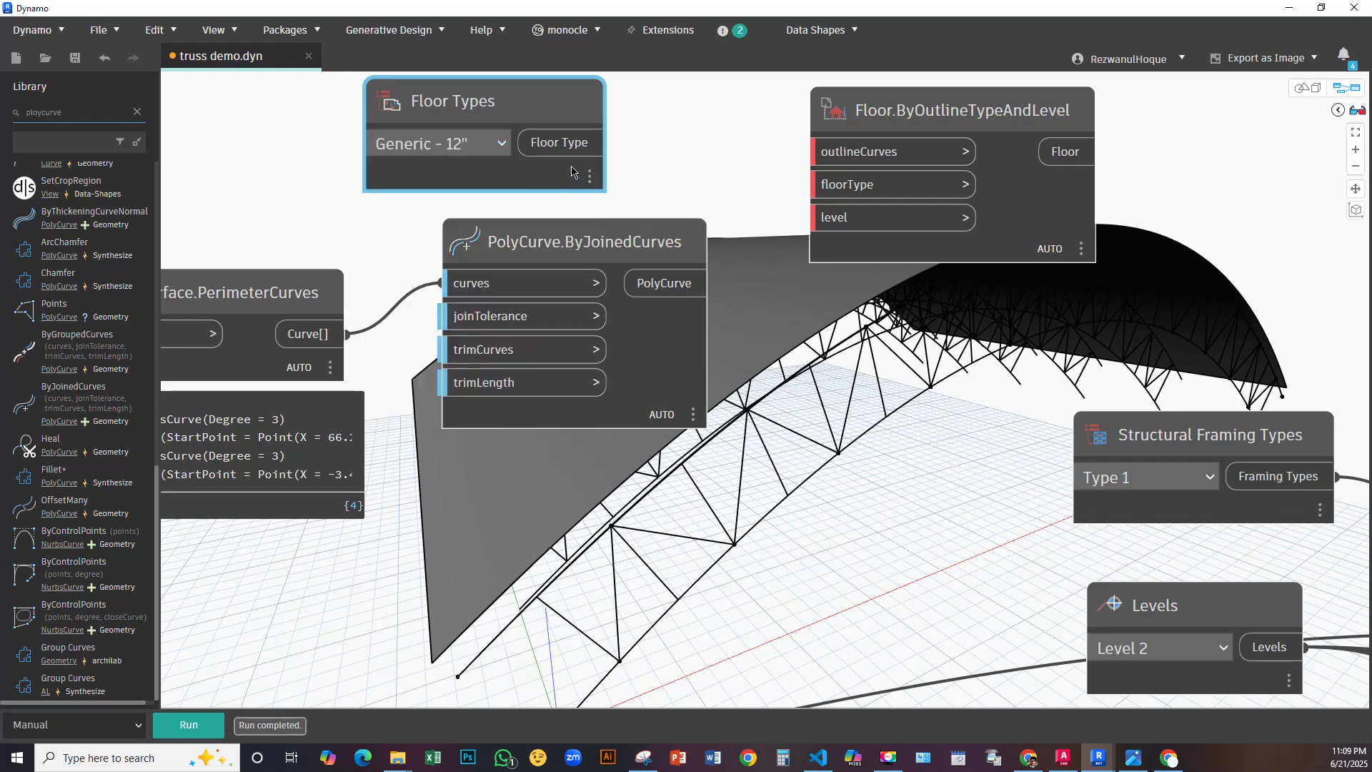
left_click(458, 144)
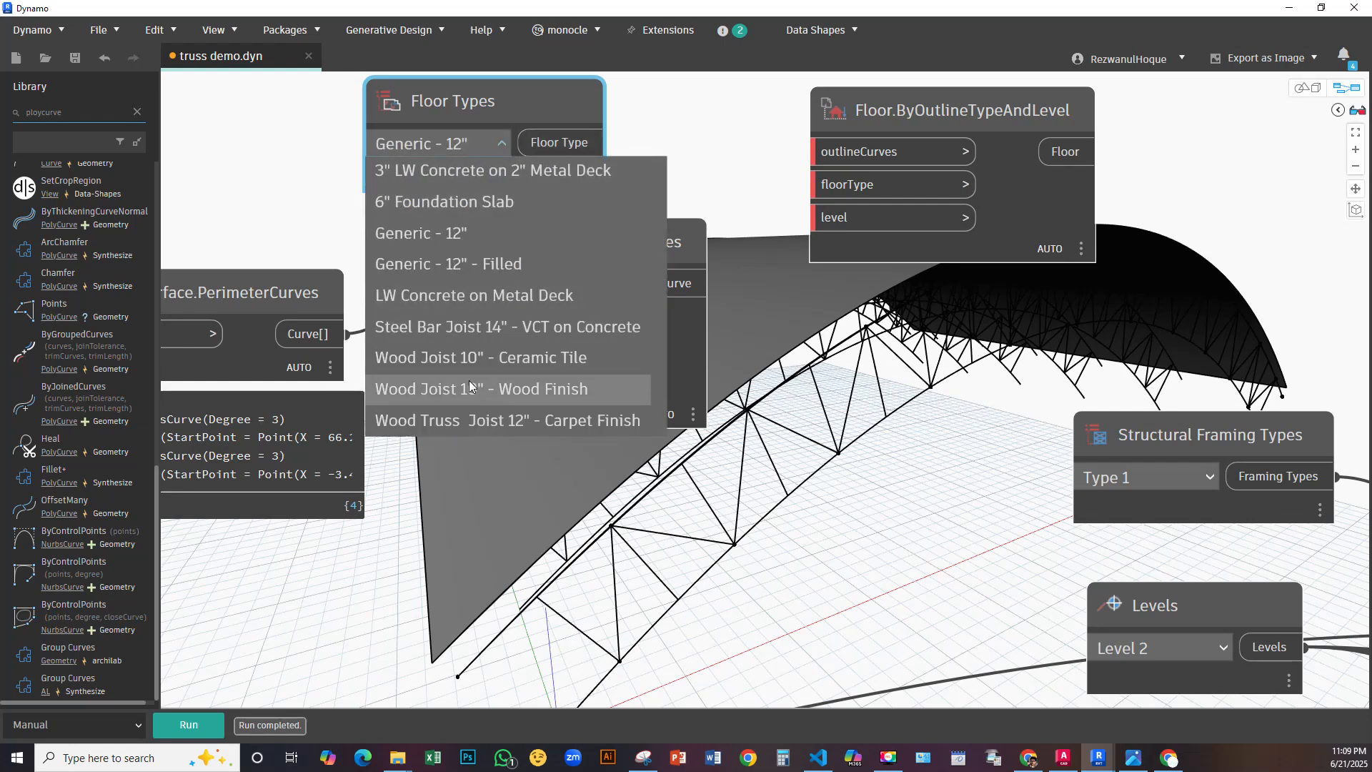
left_click(439, 208)
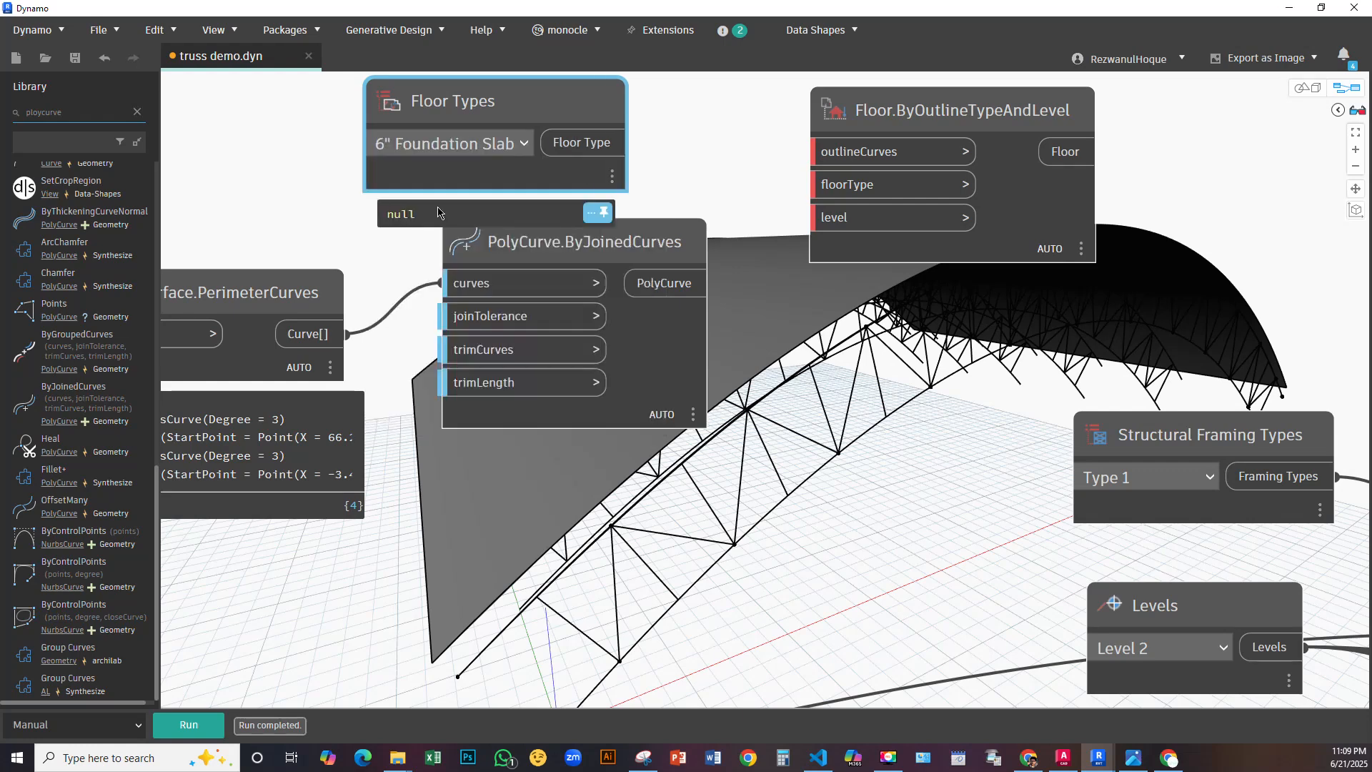
Connect the Floor Types output to the floorType input of Floor.ByOutlineTypeAndLevel and spread the two nodes apart for more space
left_click(595, 146)
left_click(855, 185)
left_click_drag(969, 237, 1074, 237)
scroll(824, 273, "down", 2)
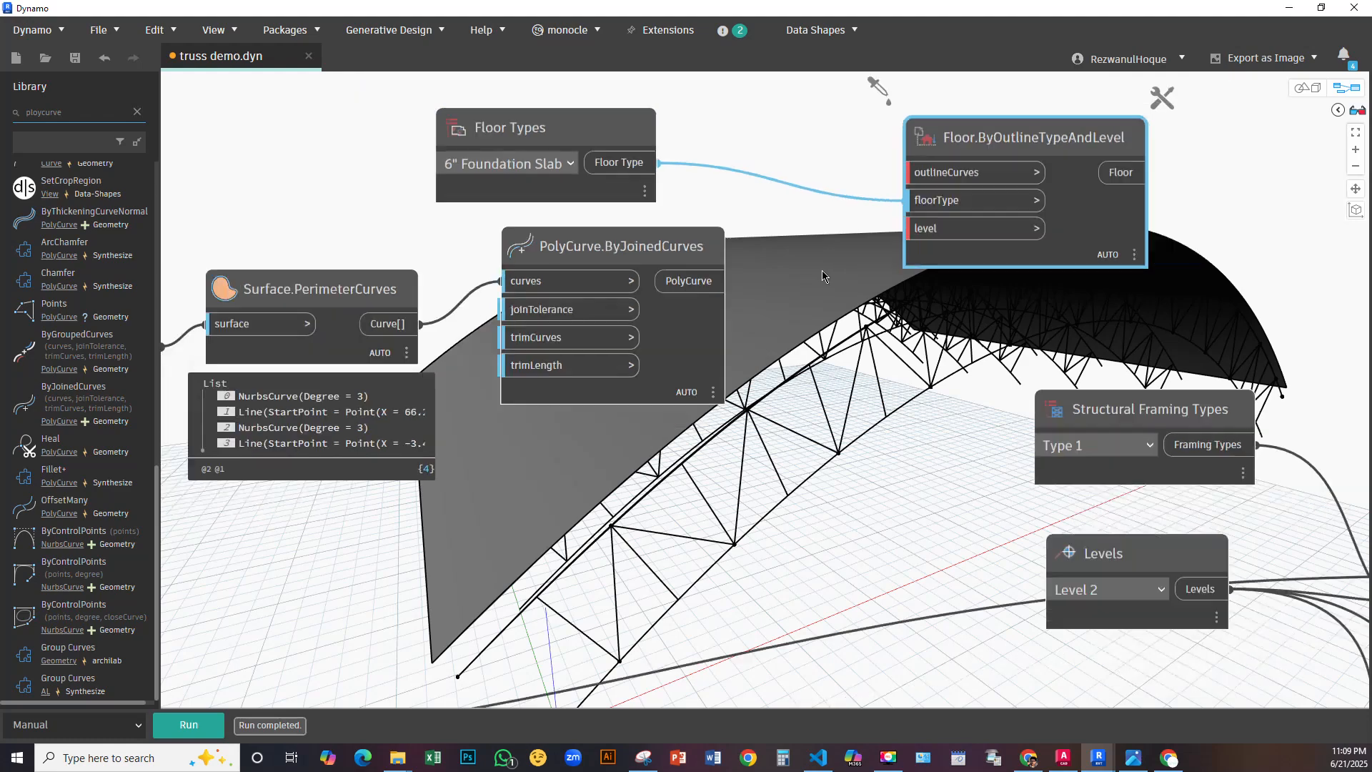
scroll(822, 275, "down", 3)
left_click_drag(729, 204, 766, 152)
Duplicate the Levels node set to Level 2, place the copy below Floor Types, and connect it to the floor node's level input
left_click(994, 415)
key("ctrl+c")
key("ctrl+v")
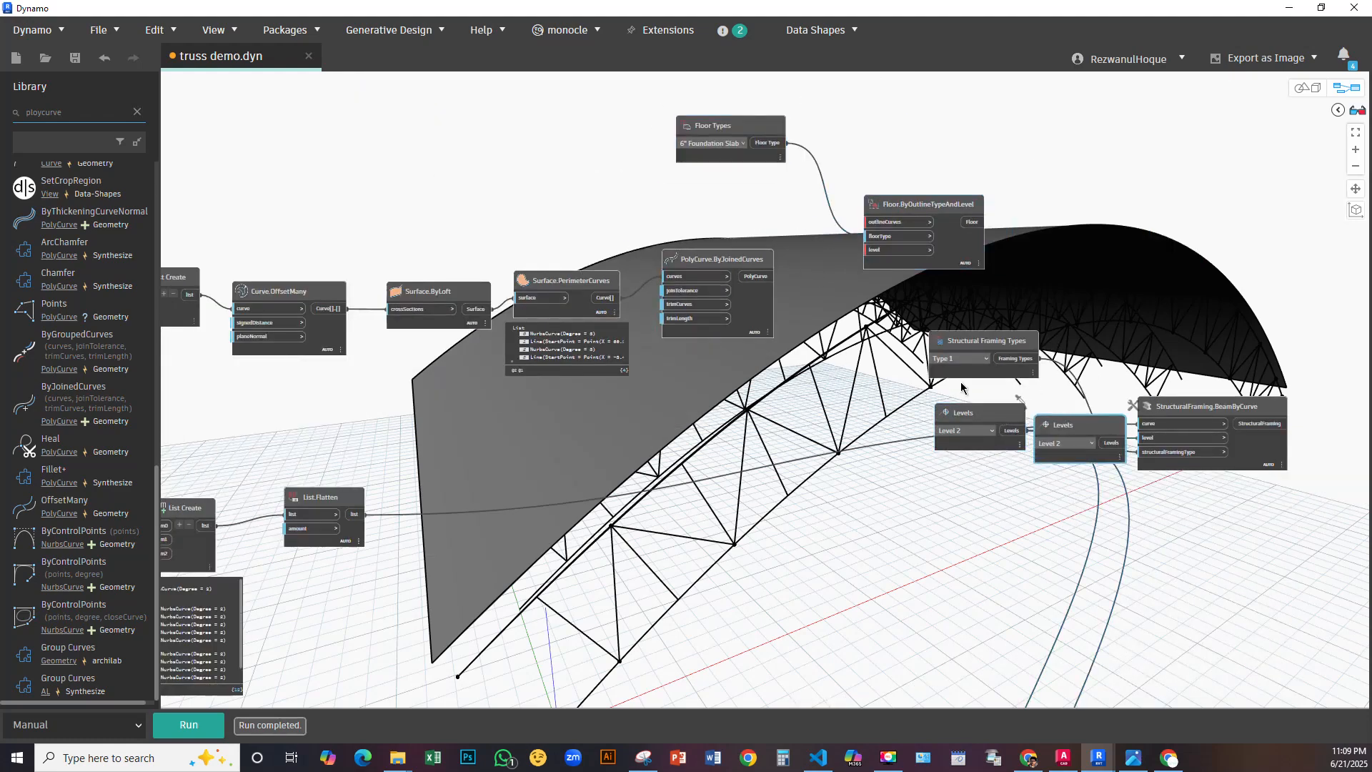
left_click_drag(1076, 426, 697, 184)
scroll(690, 196, "up", 3)
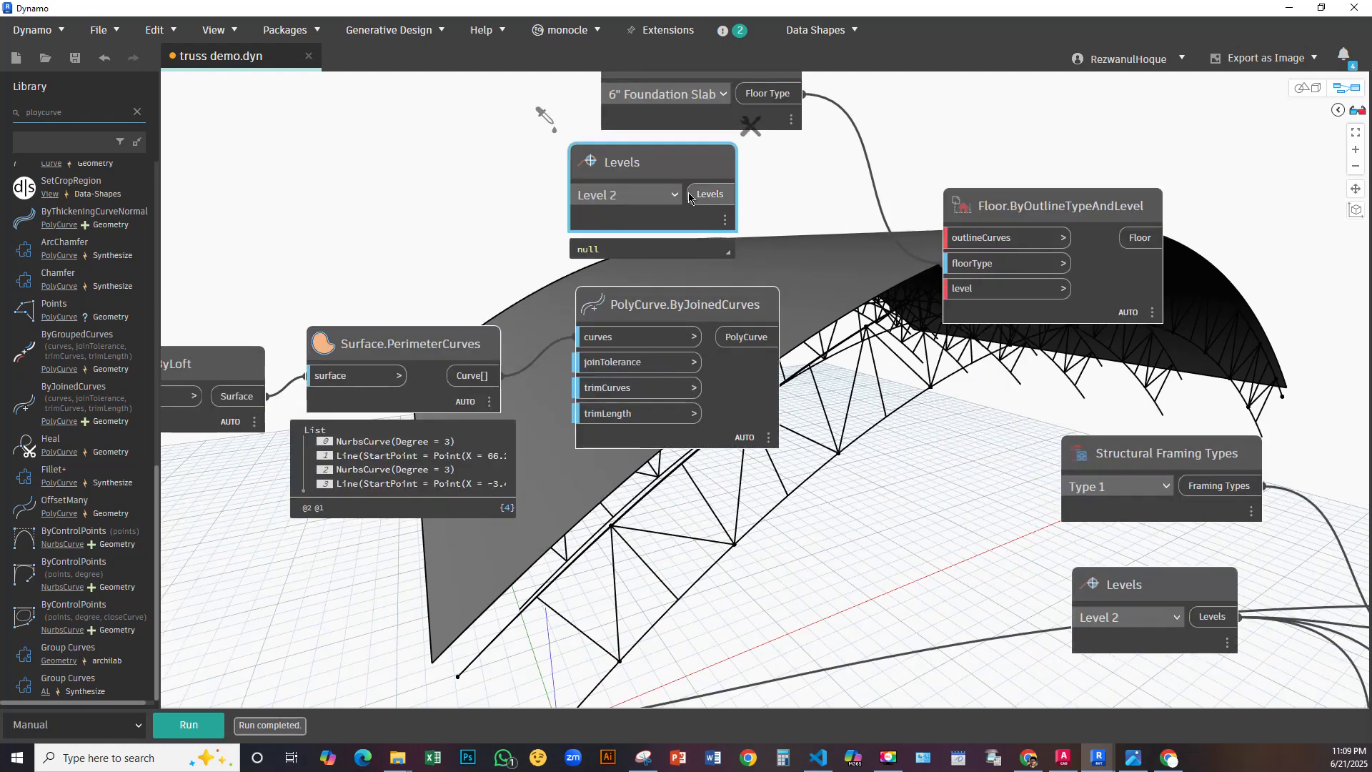
left_click_drag(736, 194, 947, 288)
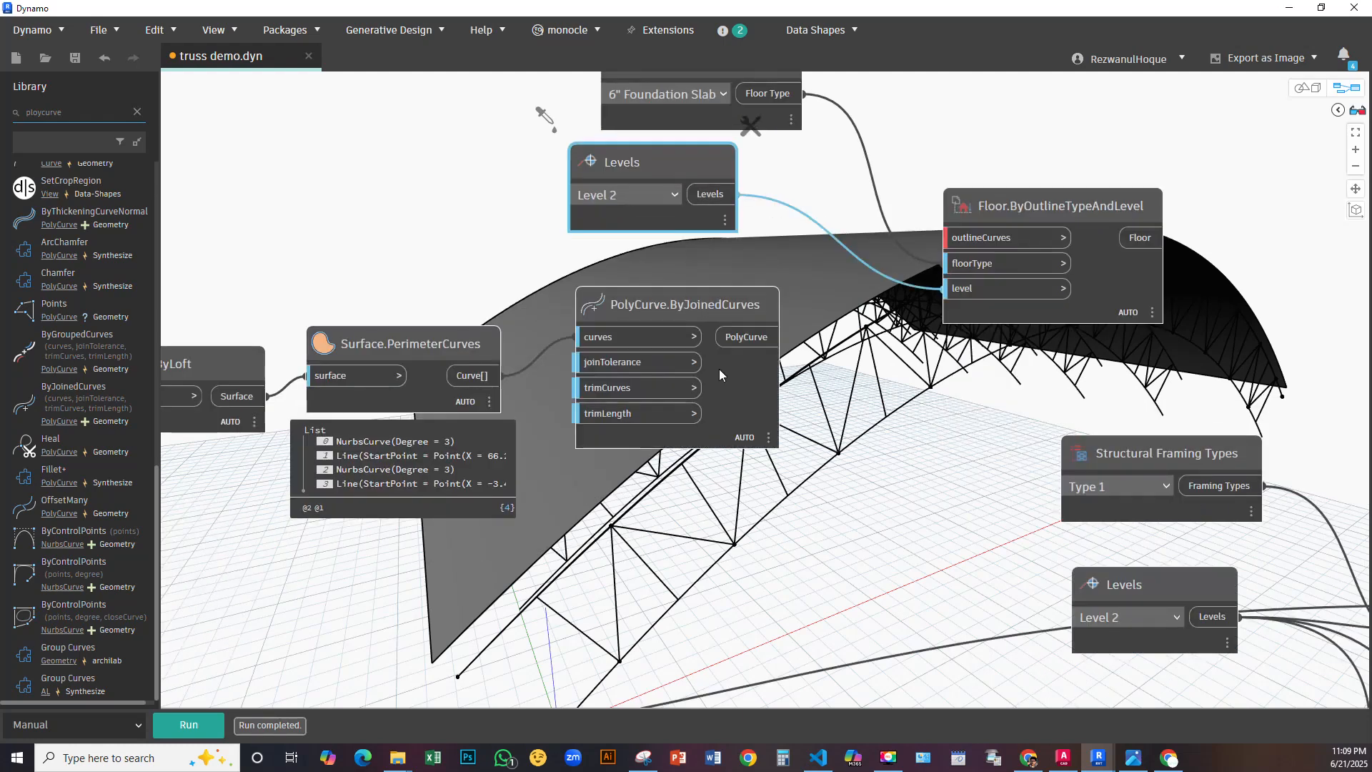
Try to create the floor by connecting the PolyCurve output to the outlineCurves input, running the graph, and checking the output preview
left_click_drag(759, 337, 947, 238)
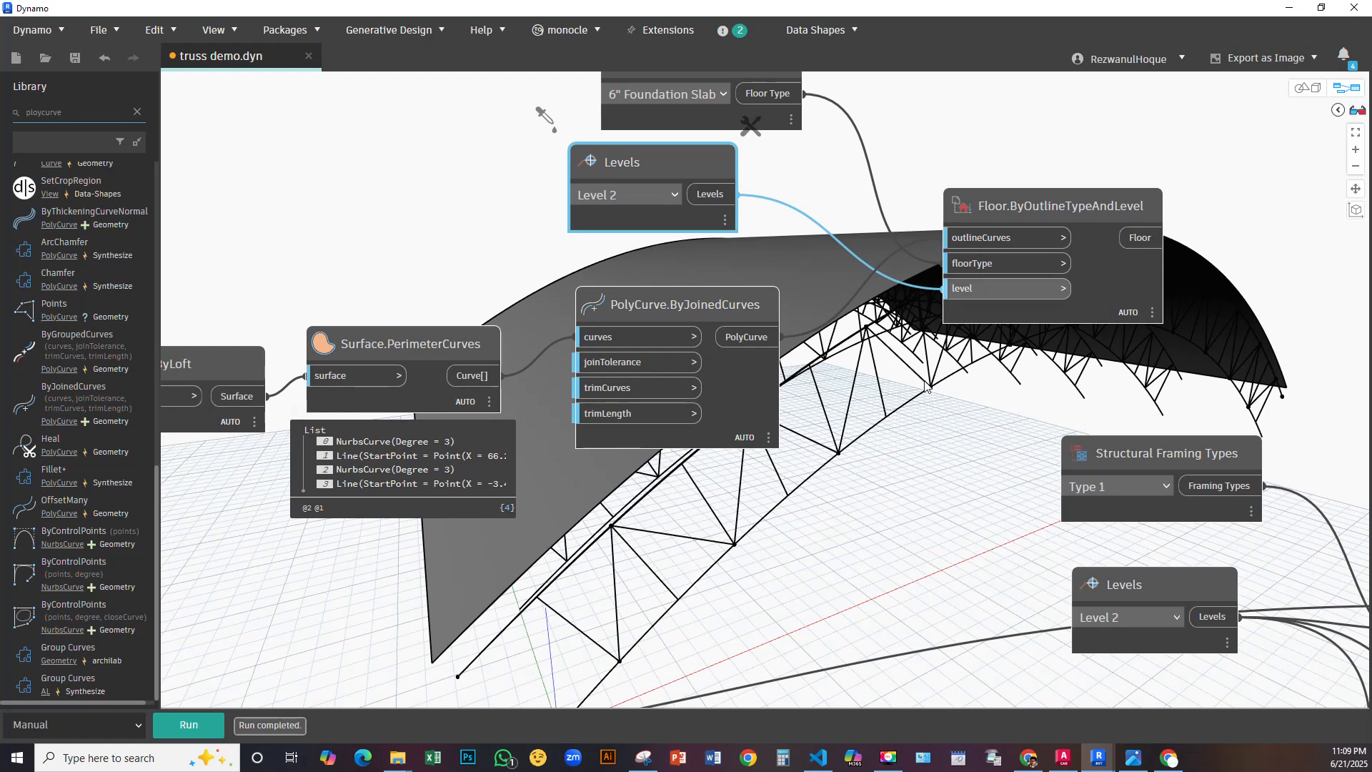
left_click(189, 724)
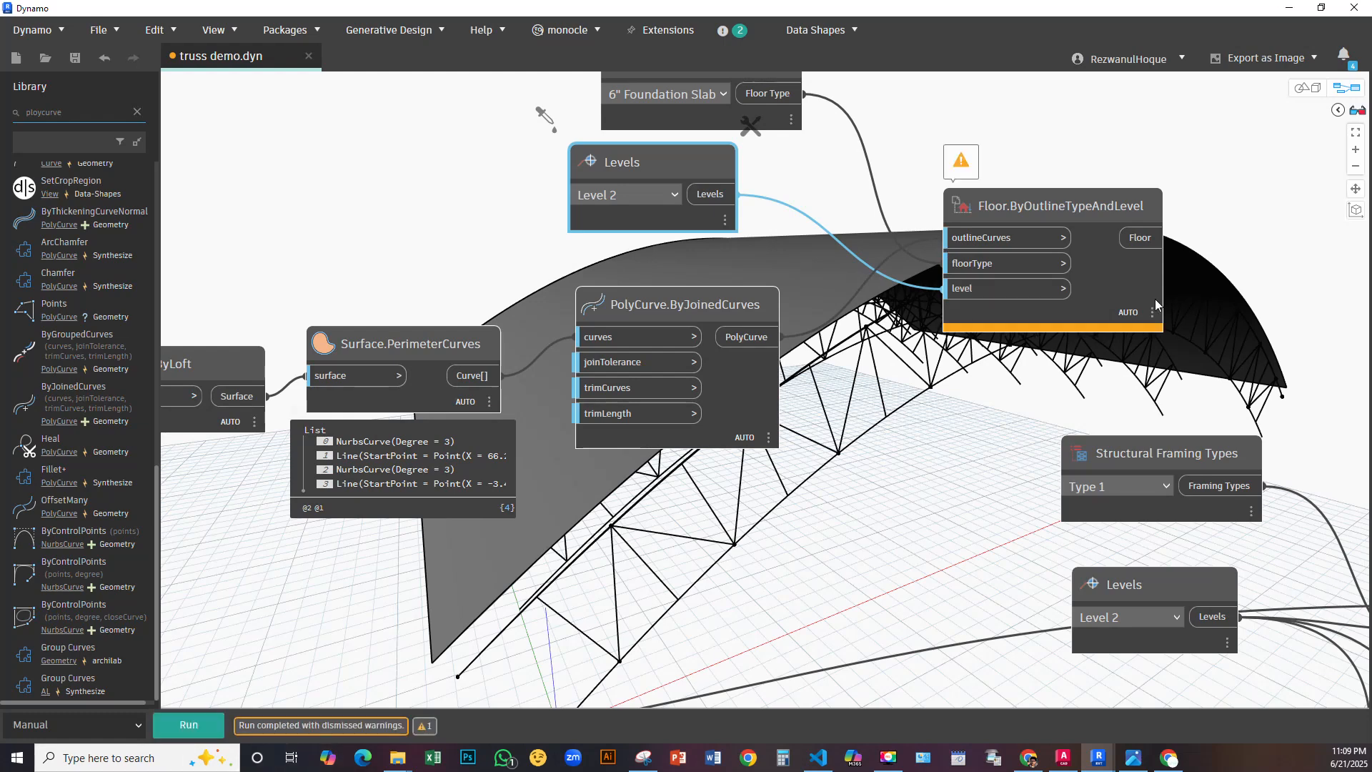
mouse_move(1156, 306)
middle_click_drag(891, 370, 844, 412)
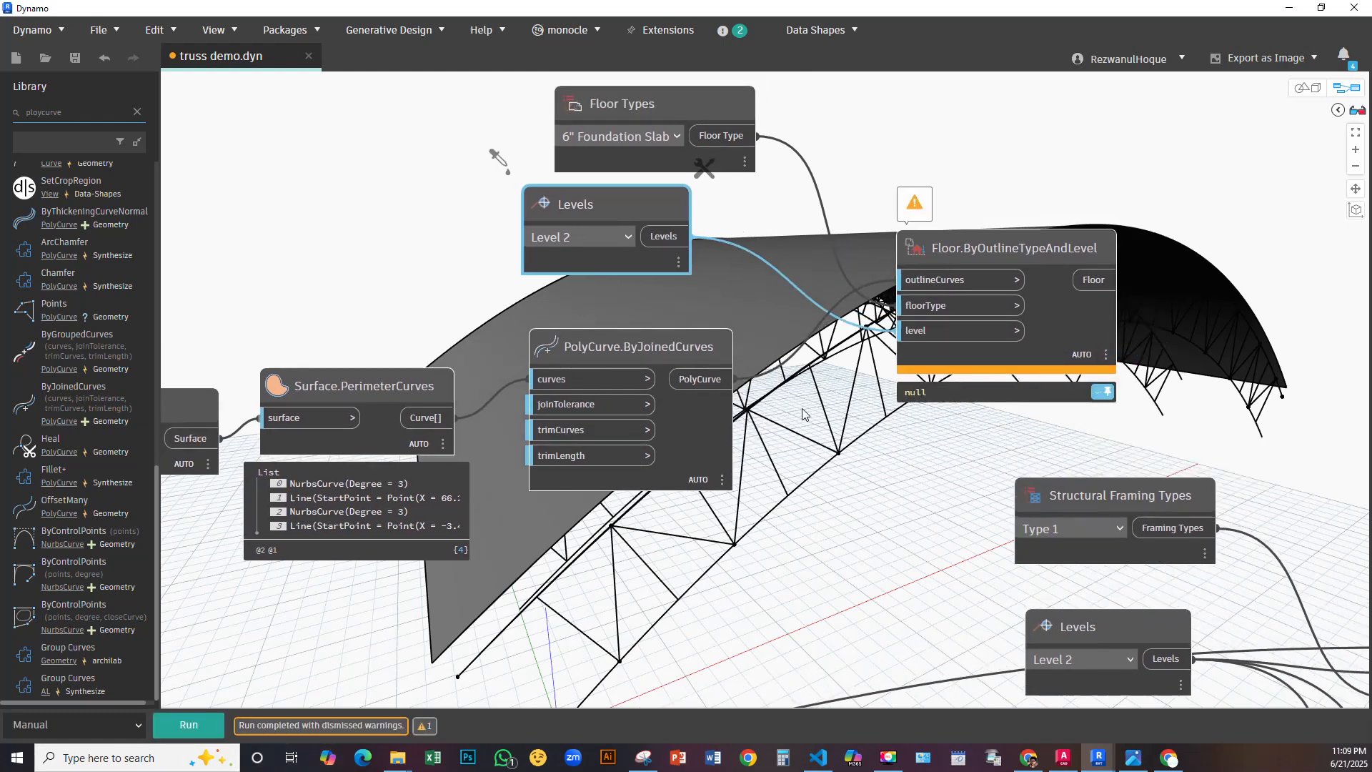
Connect the Surface.PerimeterCurves output directly to the floor node's outlineCurves input, rerun the graph, and check the PolyCurve.ByJoinedCurves preview
left_click_drag(459, 417, 979, 295)
left_click(193, 725)
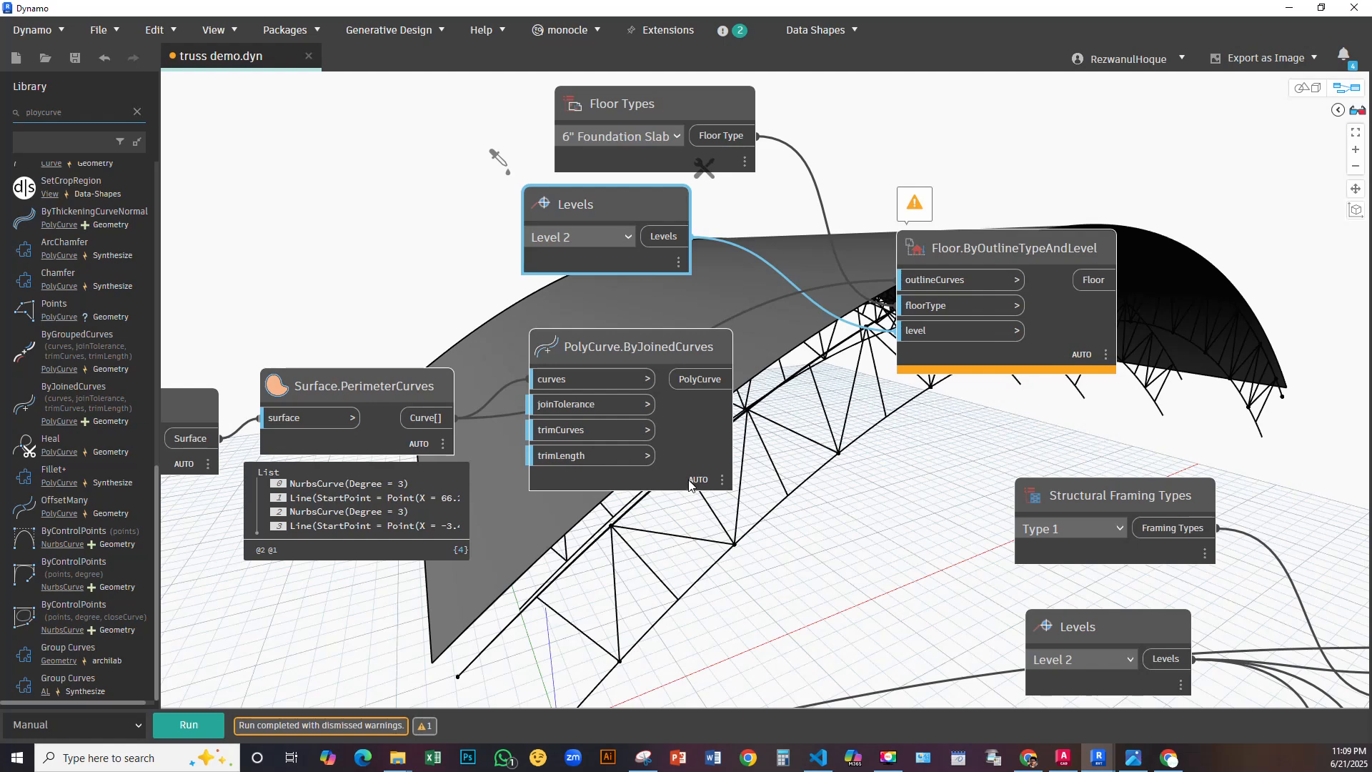
mouse_move(725, 354)
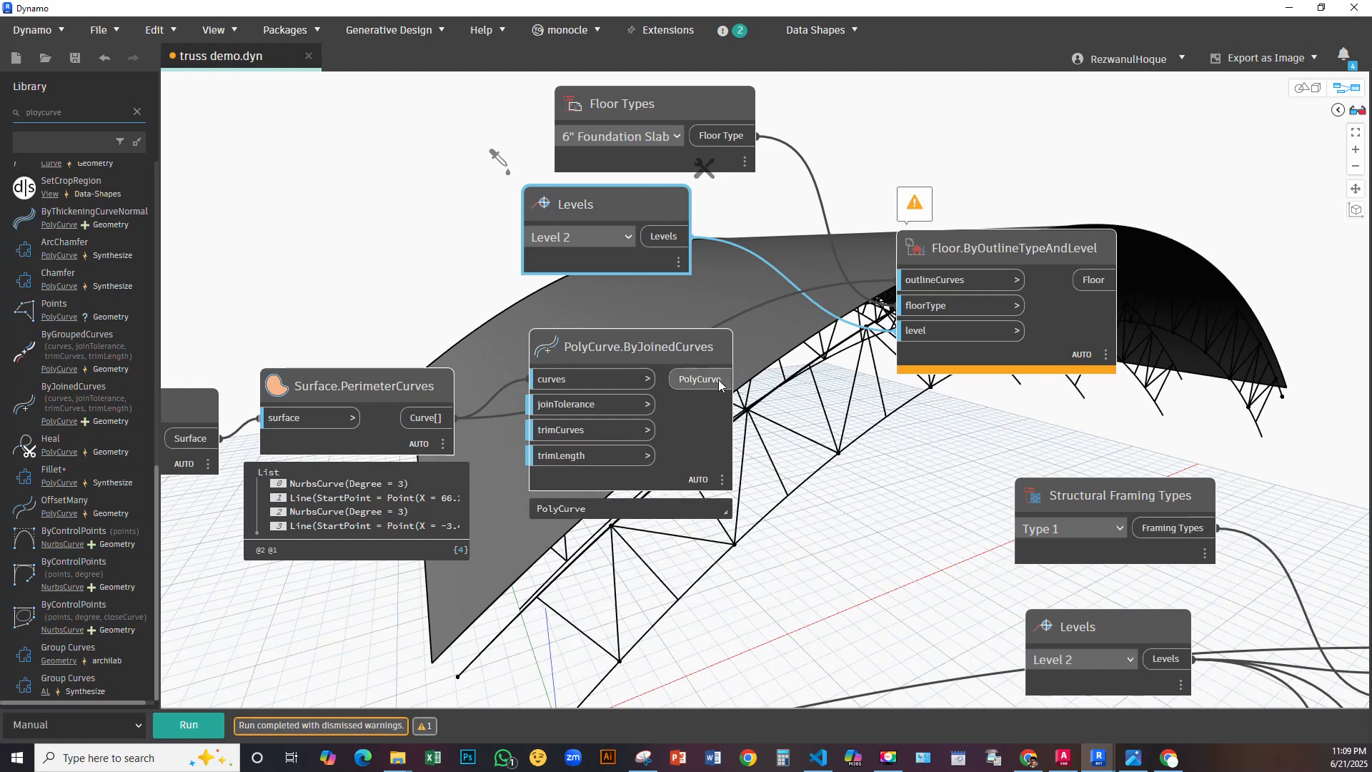
Search the library for "floor." and add two more Floor.ByOutlineTypeAndLevel nodes of the outlineCurves variant
left_click_drag(92, 114, 3, 118)
type("floor.")
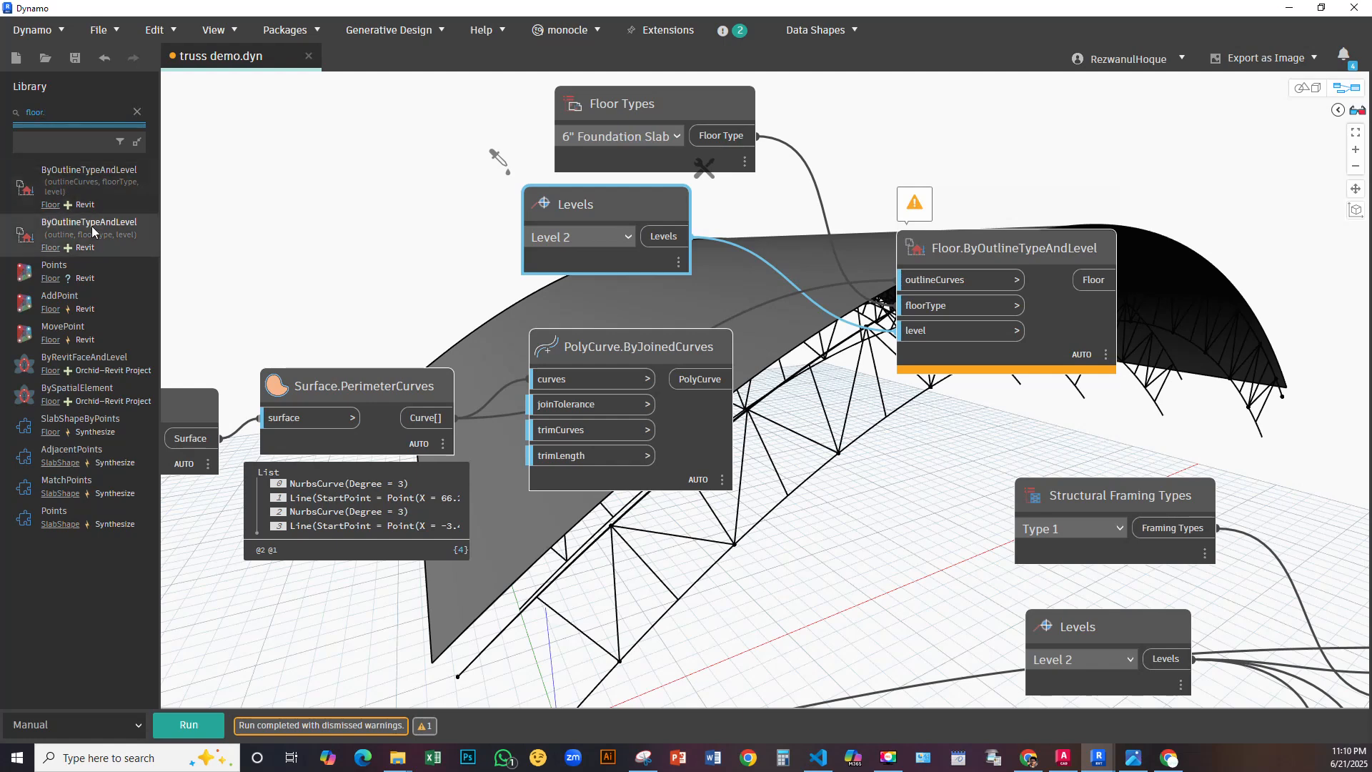
left_click(99, 172)
left_click(99, 172)
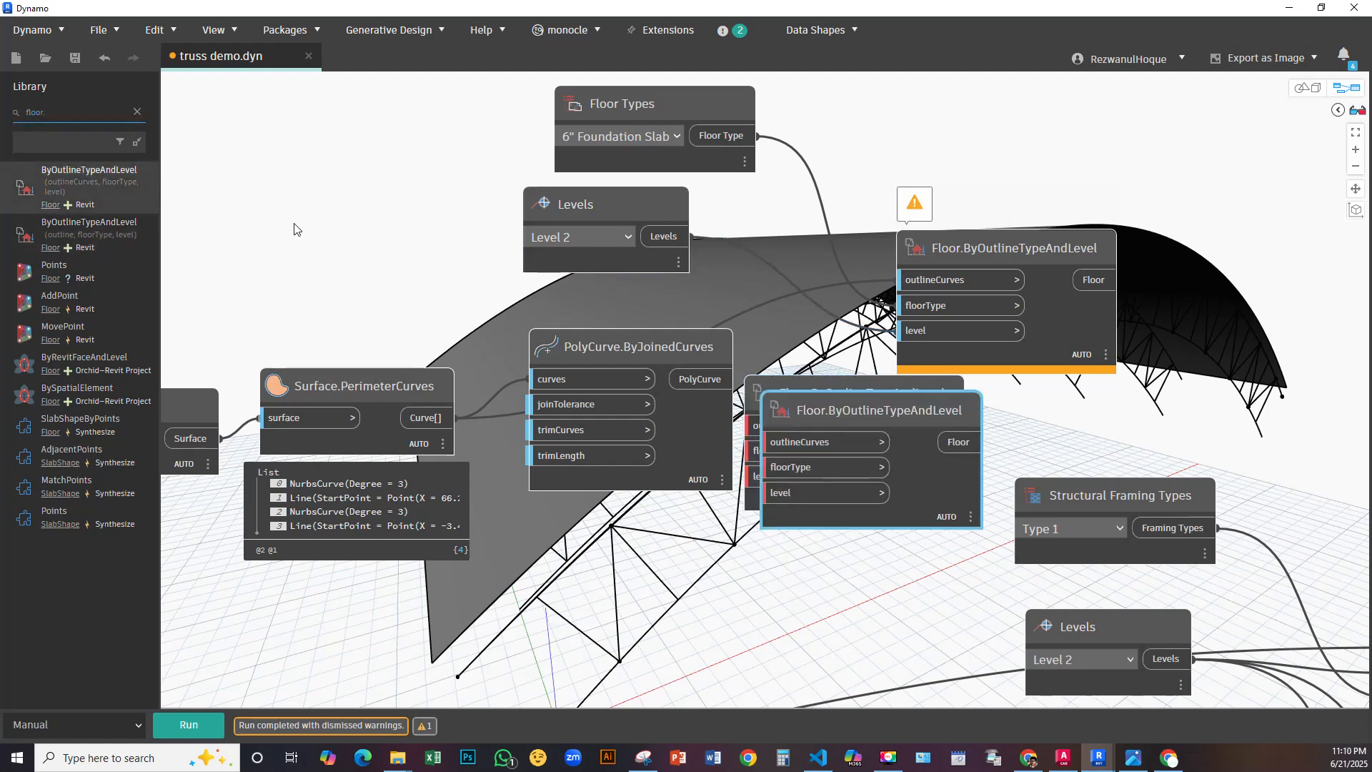
Spread the three overlapping Floor.ByOutlineTypeAndLevel nodes apart, placing the outline variant directly below the connected floor node
middle_click_drag(821, 548, 690, 557)
left_click_drag(834, 474, 1059, 123)
middle_click_drag(1065, 369, 1029, 373)
left_click_drag(909, 334, 1056, 304)
left_click_drag(798, 483, 1107, 453)
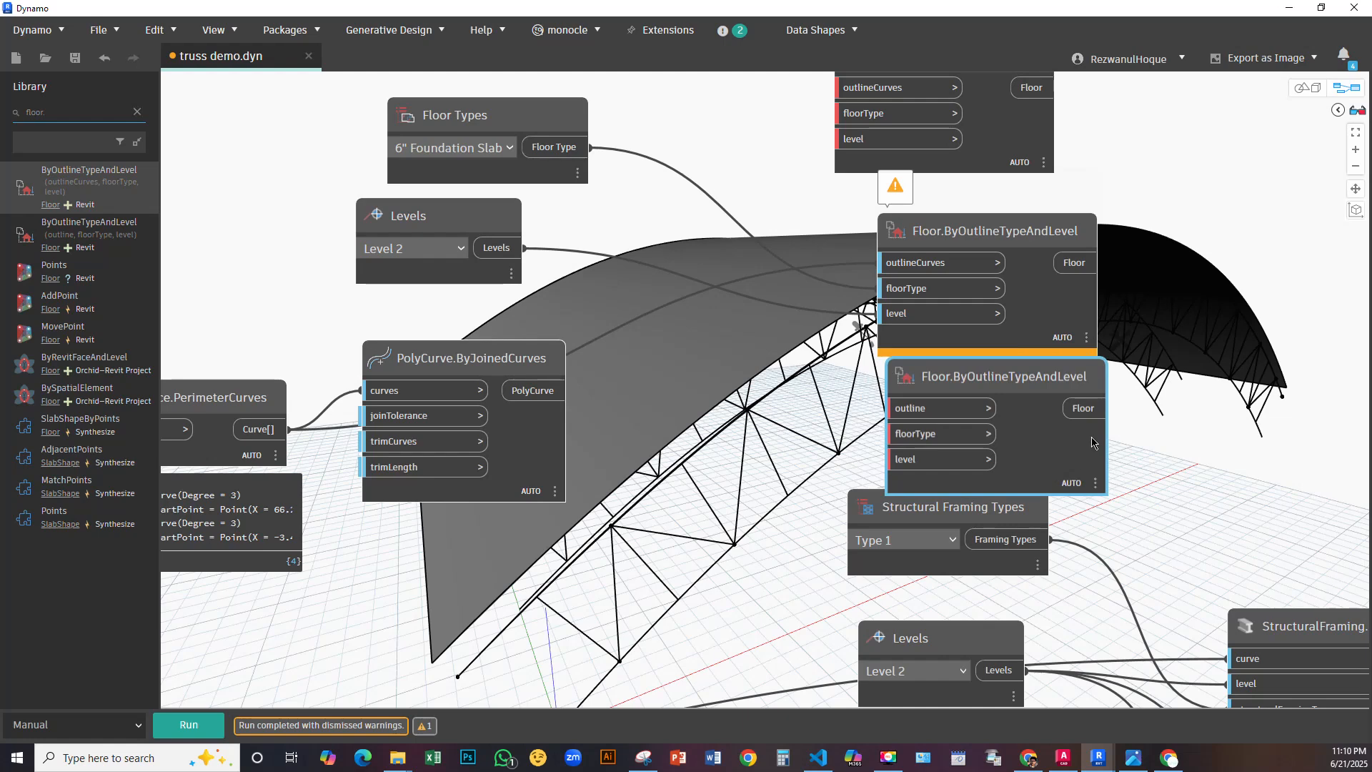
middle_click_drag(1003, 147, 758, 257)
left_click_drag(758, 258, 819, 111)
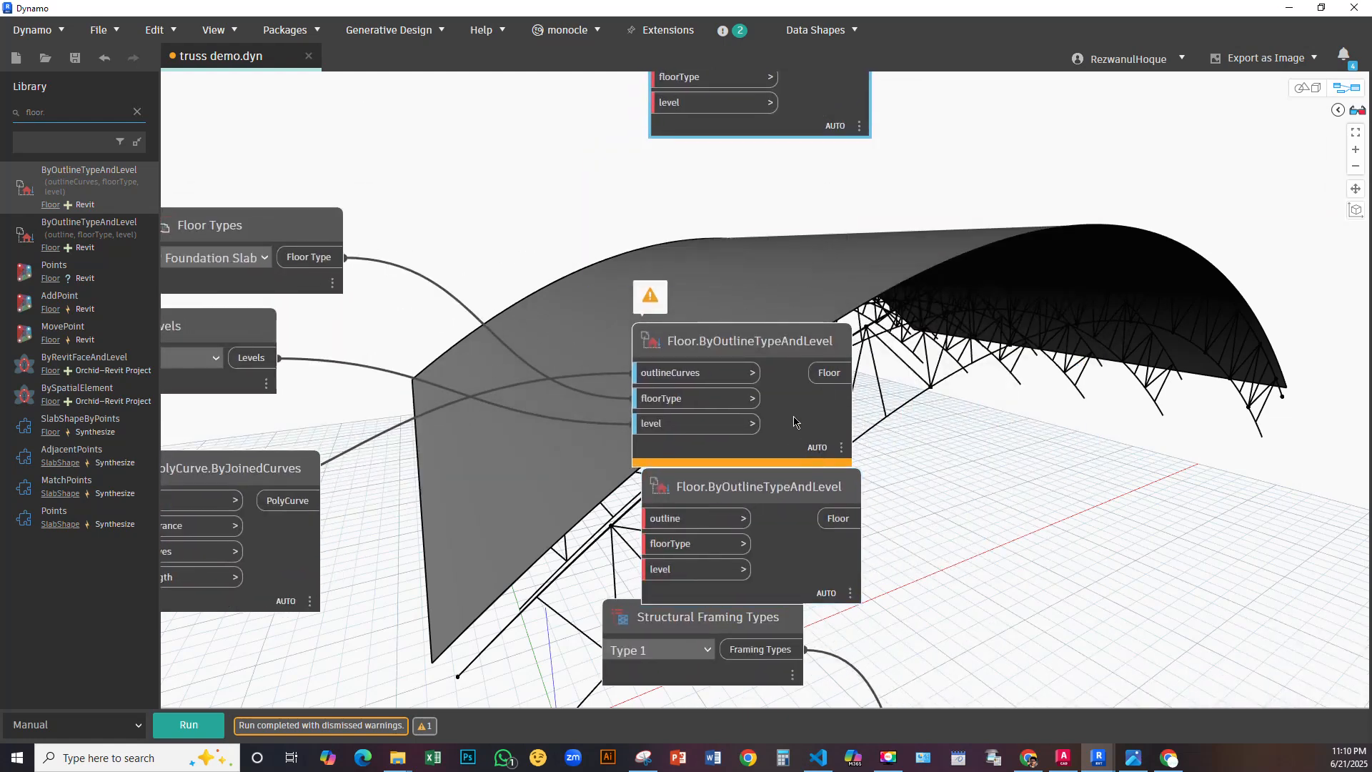
left_click_drag(791, 439, 789, 325)
left_click_drag(800, 586, 802, 509)
Try to create the floor by moving the perimeter curve, floor type and level connections to the outline variant node and running the graph
left_click_drag(644, 264, 654, 445)
left_click_drag(641, 284, 672, 468)
left_click_drag(647, 310, 679, 494)
left_click(189, 725)
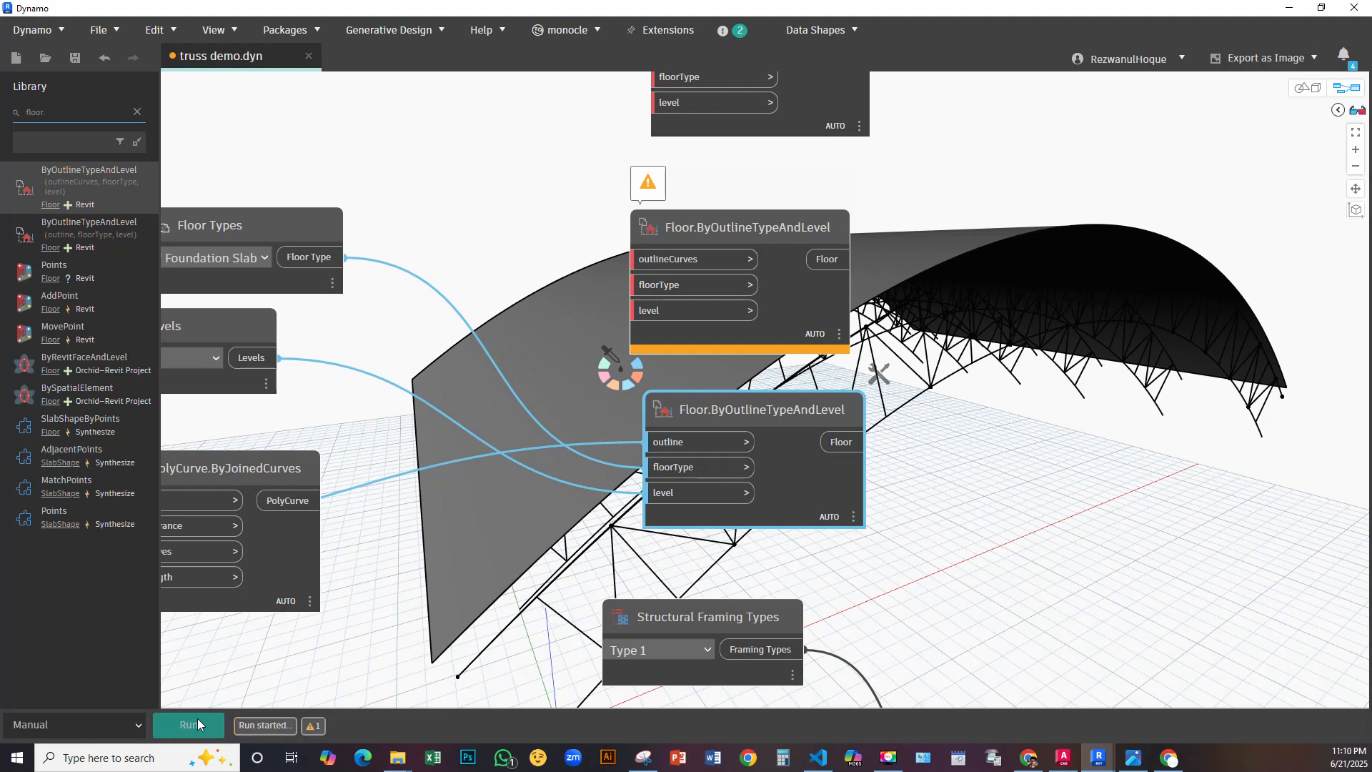
scroll(970, 321, "down", 1)
scroll(970, 322, "down", 2)
scroll(965, 318, "up", 3)
scroll(936, 350, "up", 1)
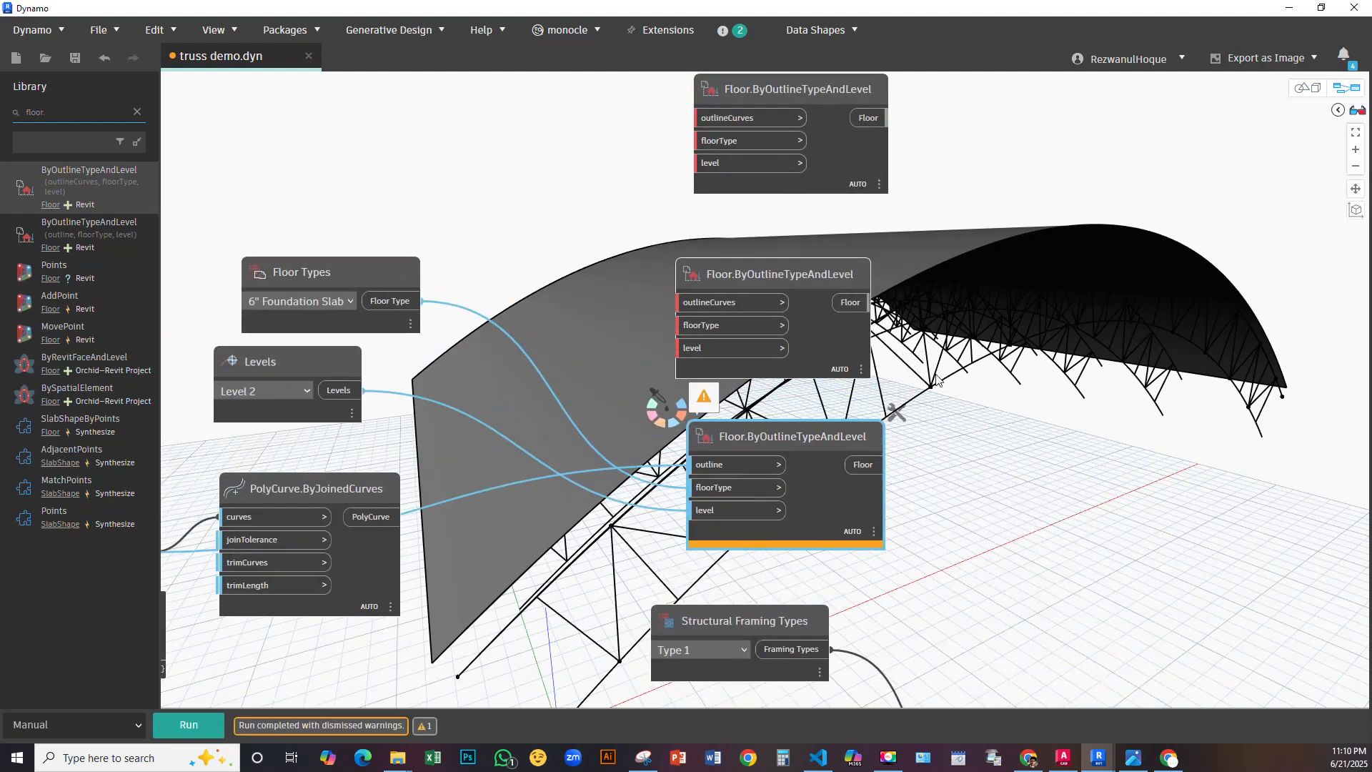
scroll(931, 355, "down", 3)
scroll(904, 205, "up", 2)
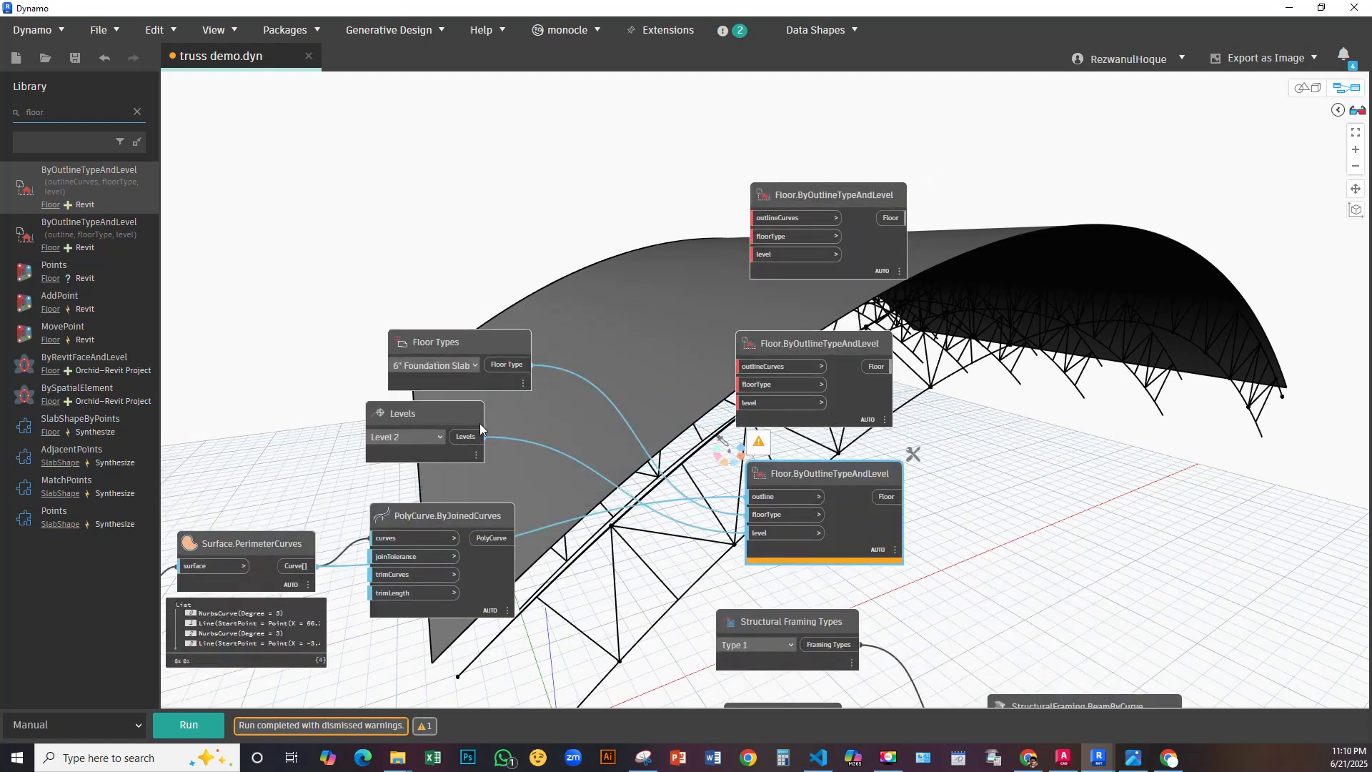
Set the Levels node to Level 1 and add a Roof Types node set to Generic - 9"
left_click(407, 437)
left_click(402, 458)
left_click_drag(602, 216, 515, 208)
right_click(515, 208)
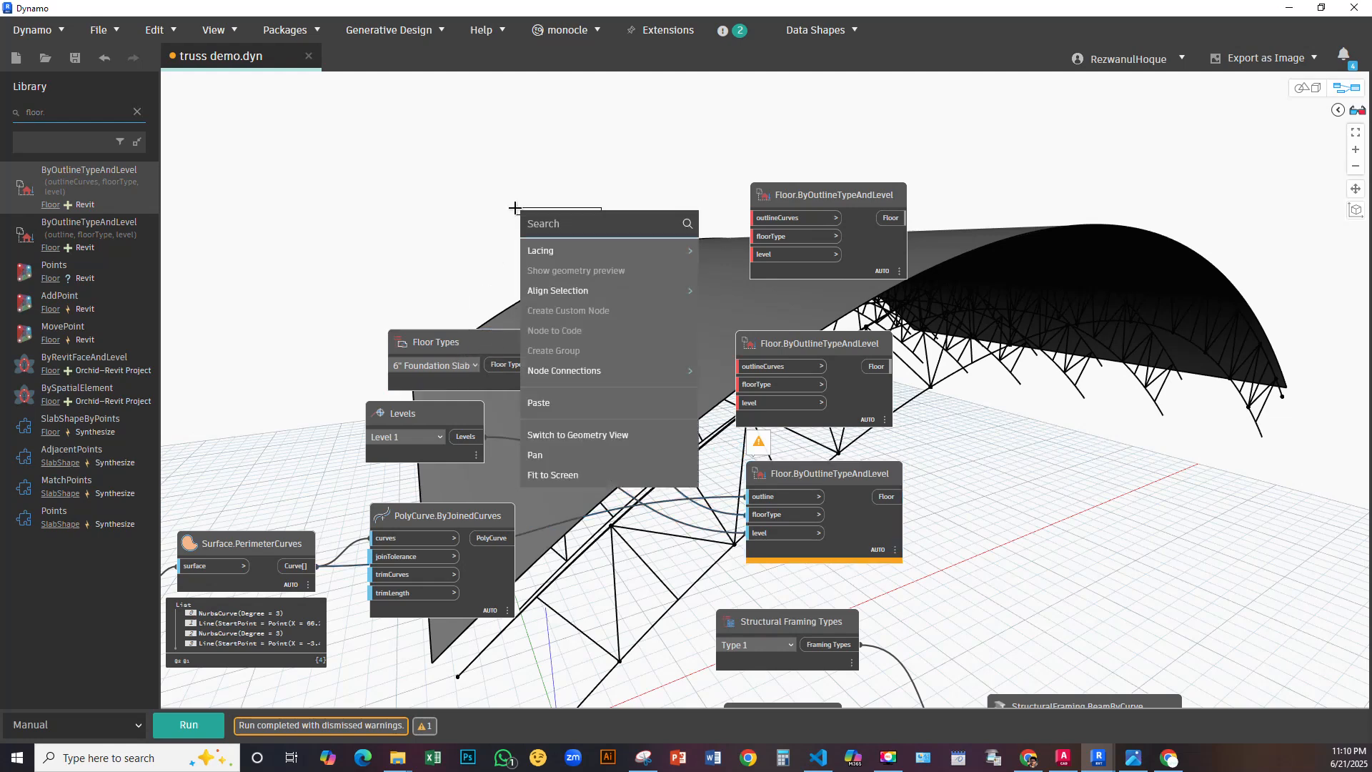
type("roof")
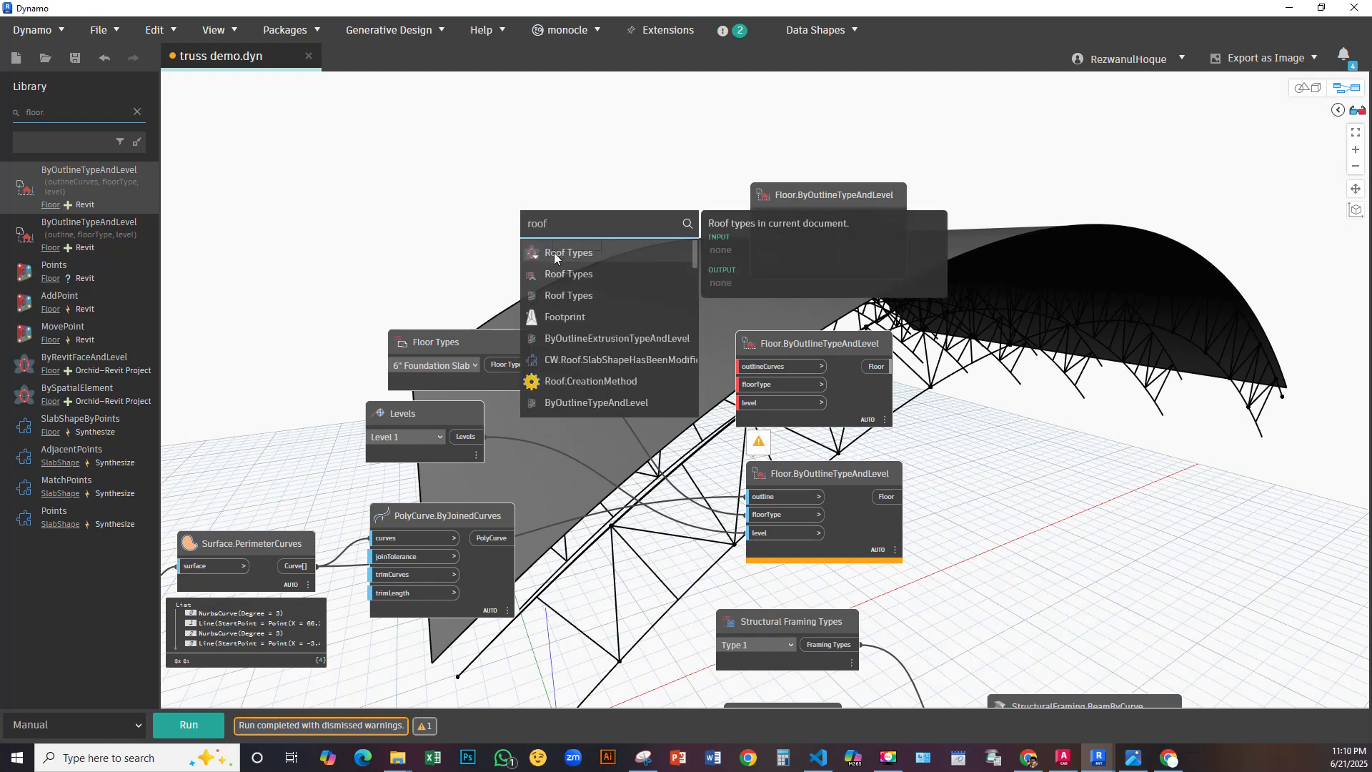
left_click(568, 275)
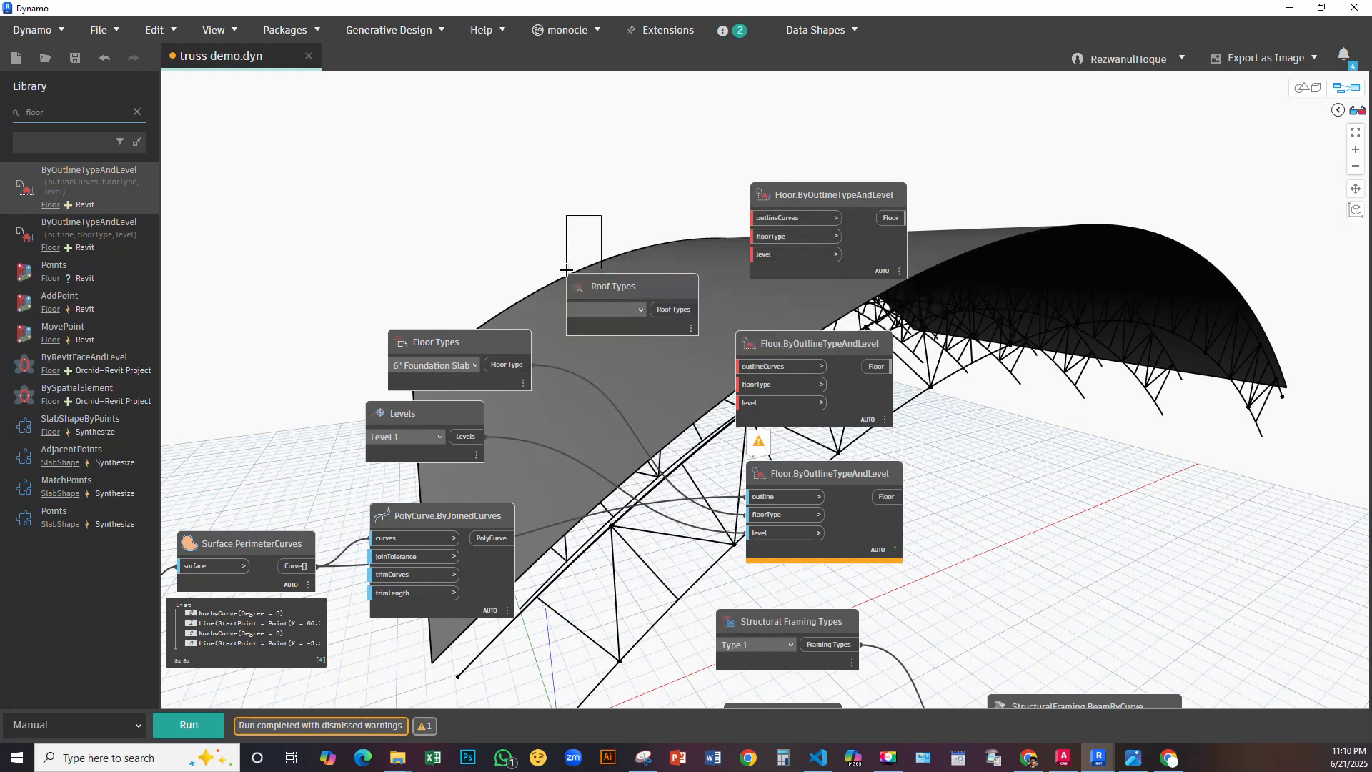
left_click_drag(628, 296, 517, 188)
left_click(529, 199)
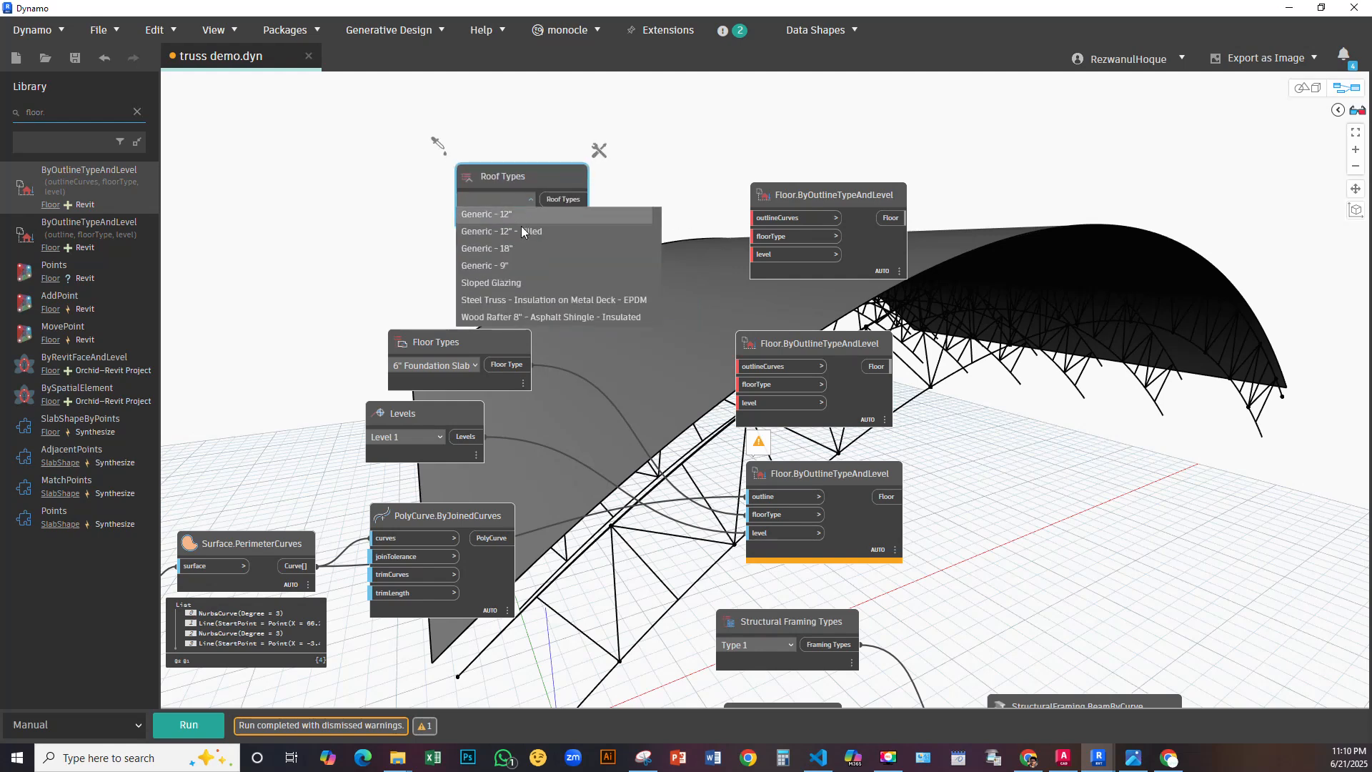
left_click(516, 264)
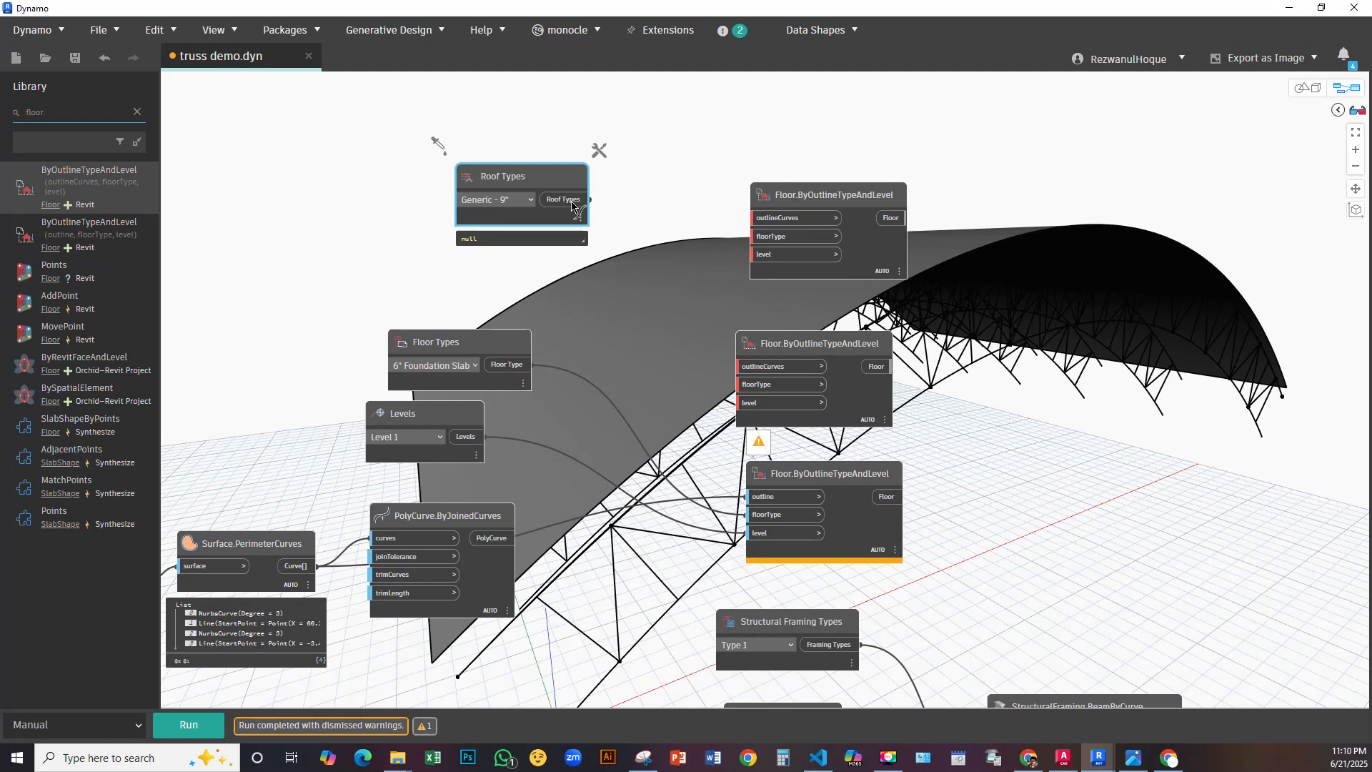
Connect the Roof Types output to the floorType input of the floor node's outline variant
left_click_drag(572, 206, 582, 445)
left_click_drag(740, 480, 734, 426)
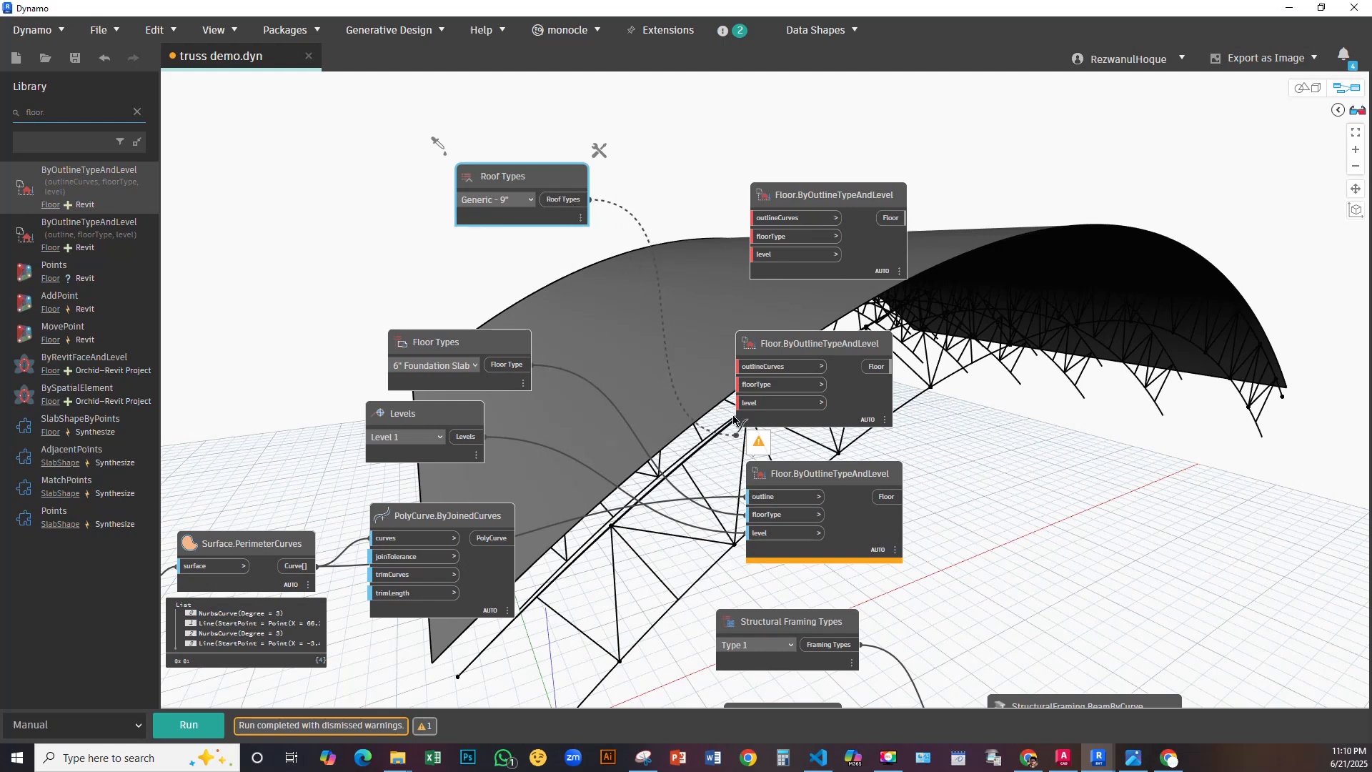
left_click_drag(744, 484, 749, 514)
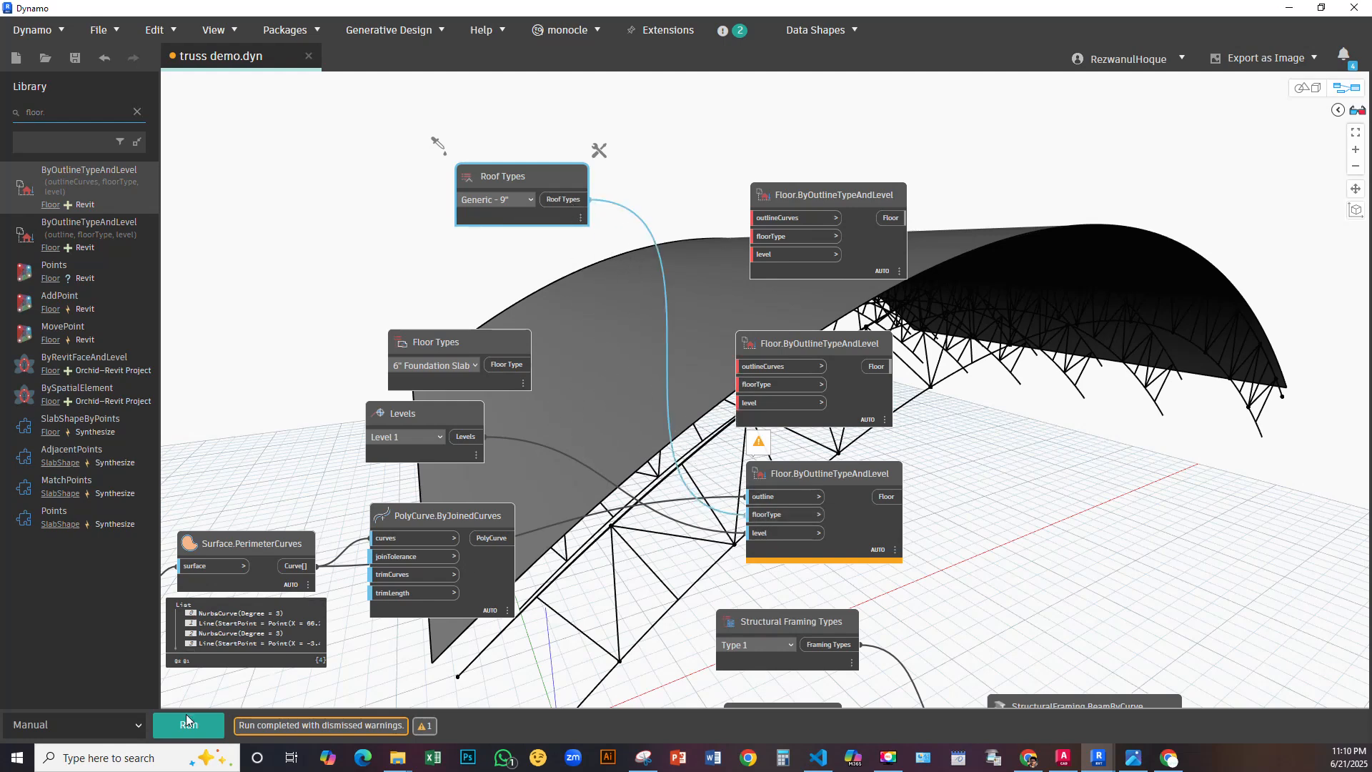
Delete the three Floor.ByOutlineTypeAndLevel nodes and the Roof Types, Floor Types and Levels nodes that served them
left_click_drag(978, 139, 859, 543)
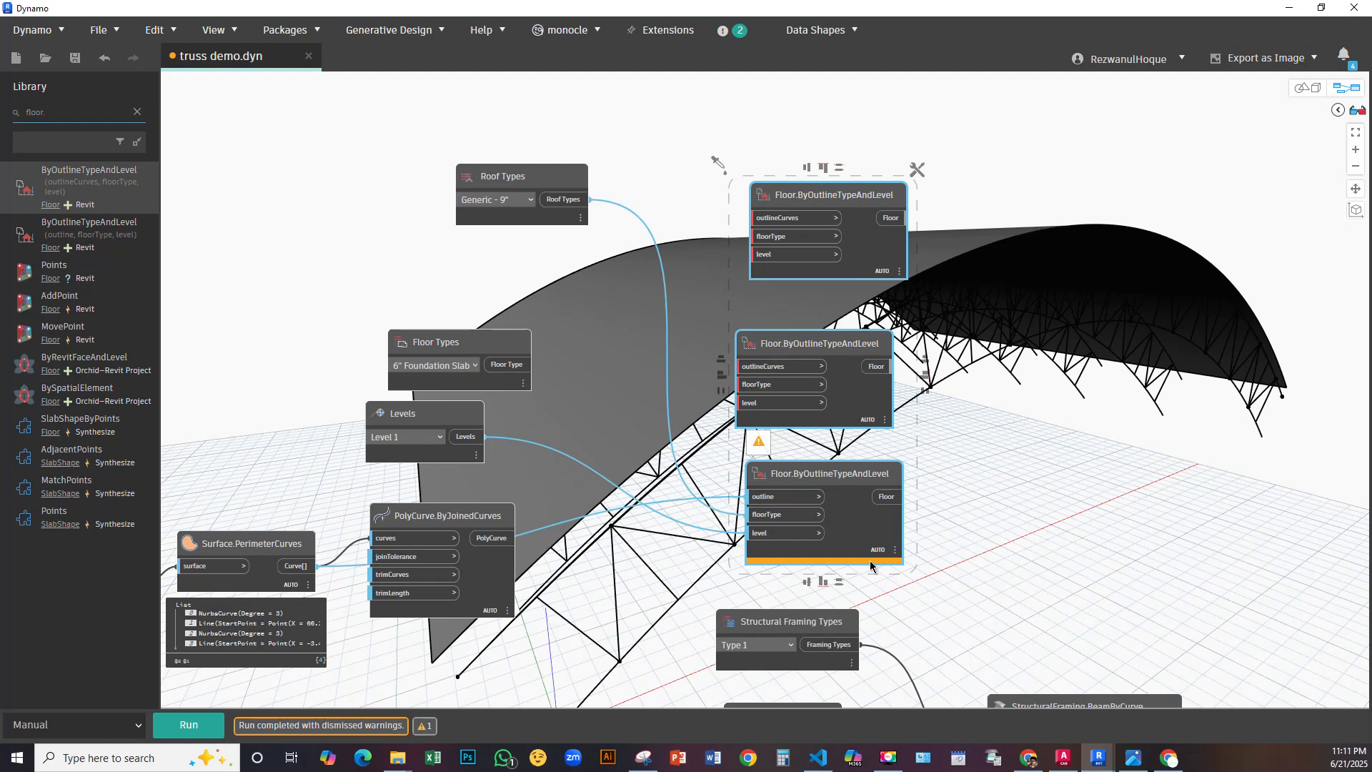
key("Delete")
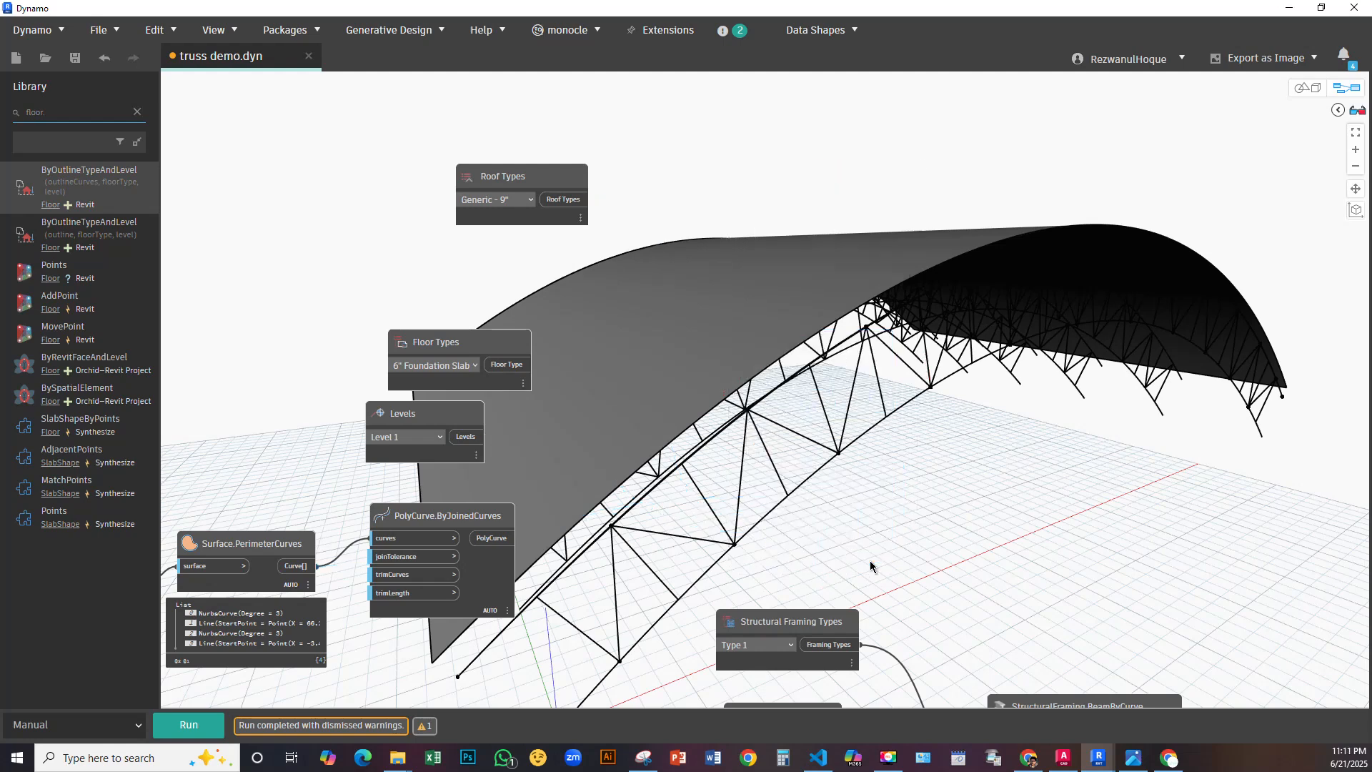
left_click(548, 177)
key("Delete")
left_click_drag(493, 345, 498, 227)
key("Delete")
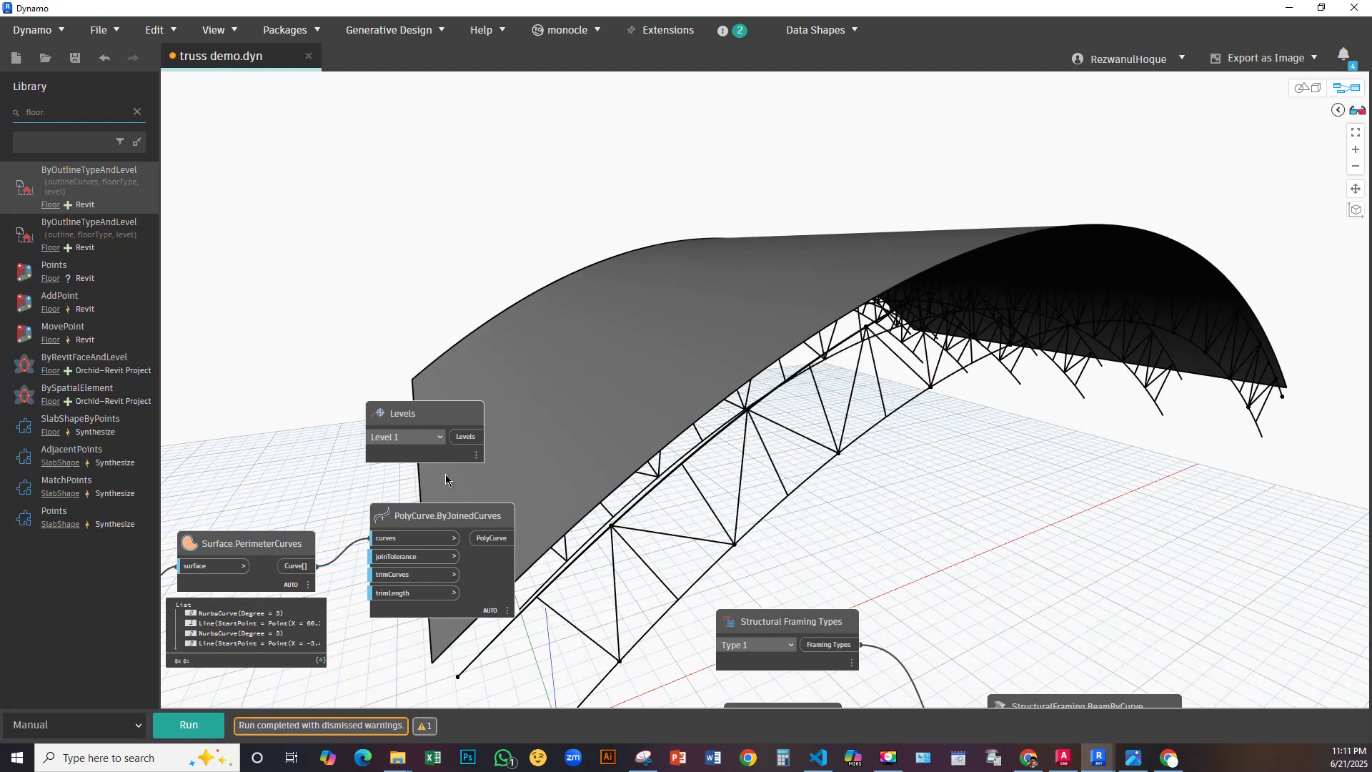
left_click_drag(437, 416, 481, 262)
key("Delete")
middle_click_drag(510, 484, 447, 396)
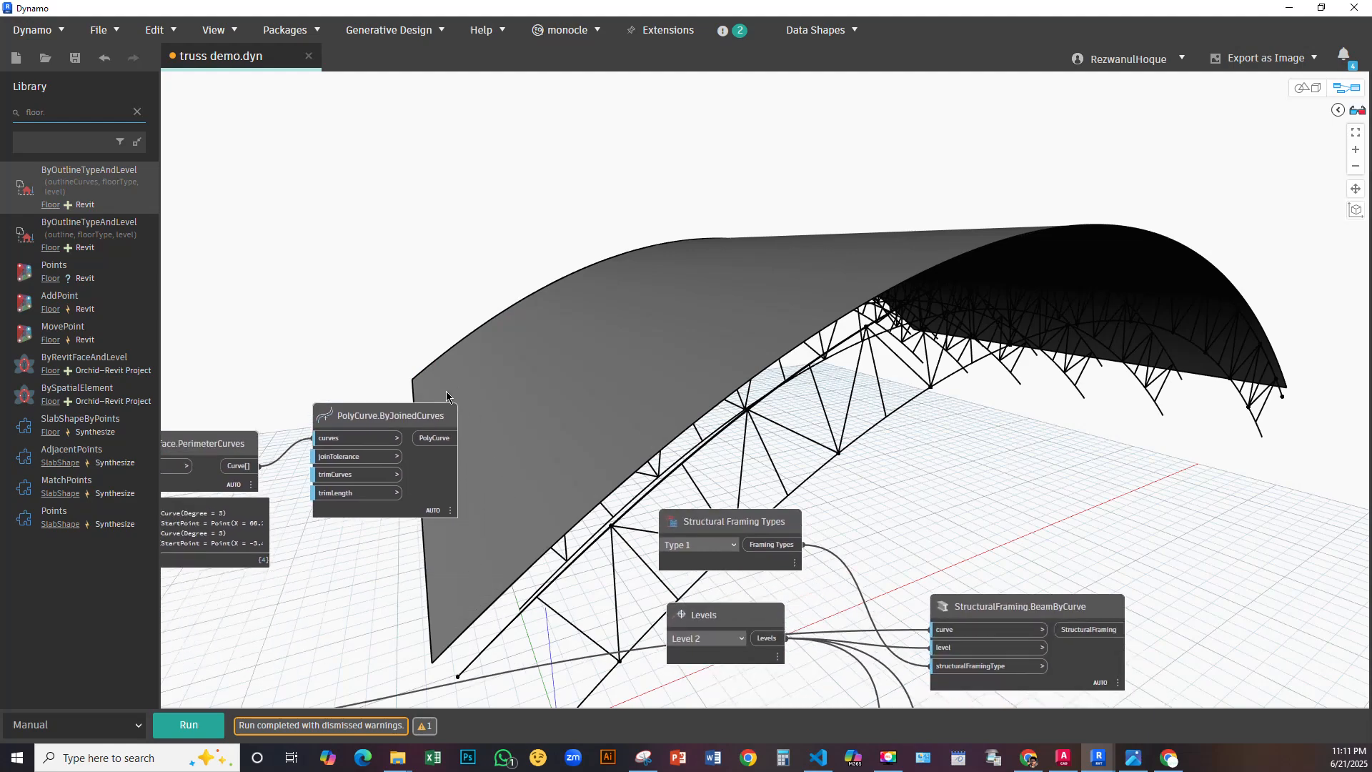
mouse_move(444, 420)
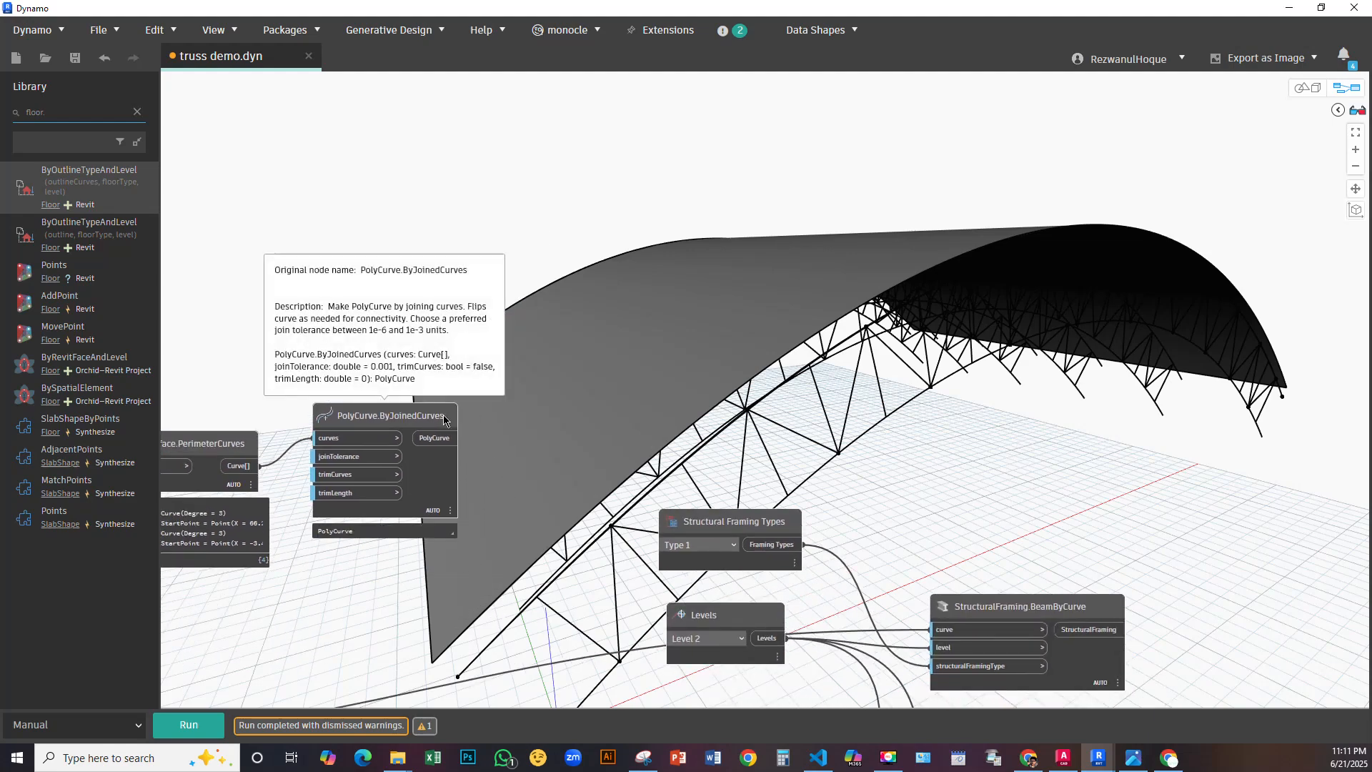
Switch to Revit and bring the arched trusses into close view in the 3D view
left_click(1322, 8)
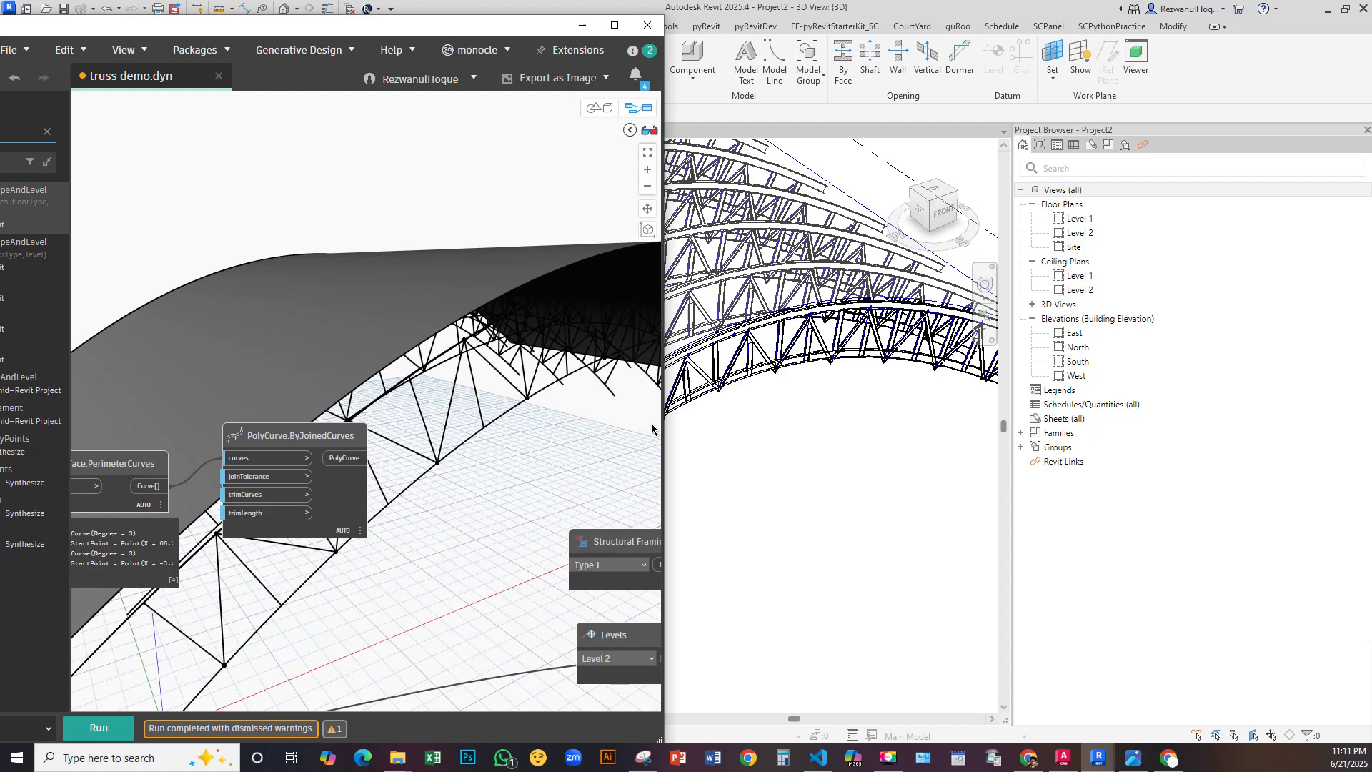
scroll(937, 526, "down", 4)
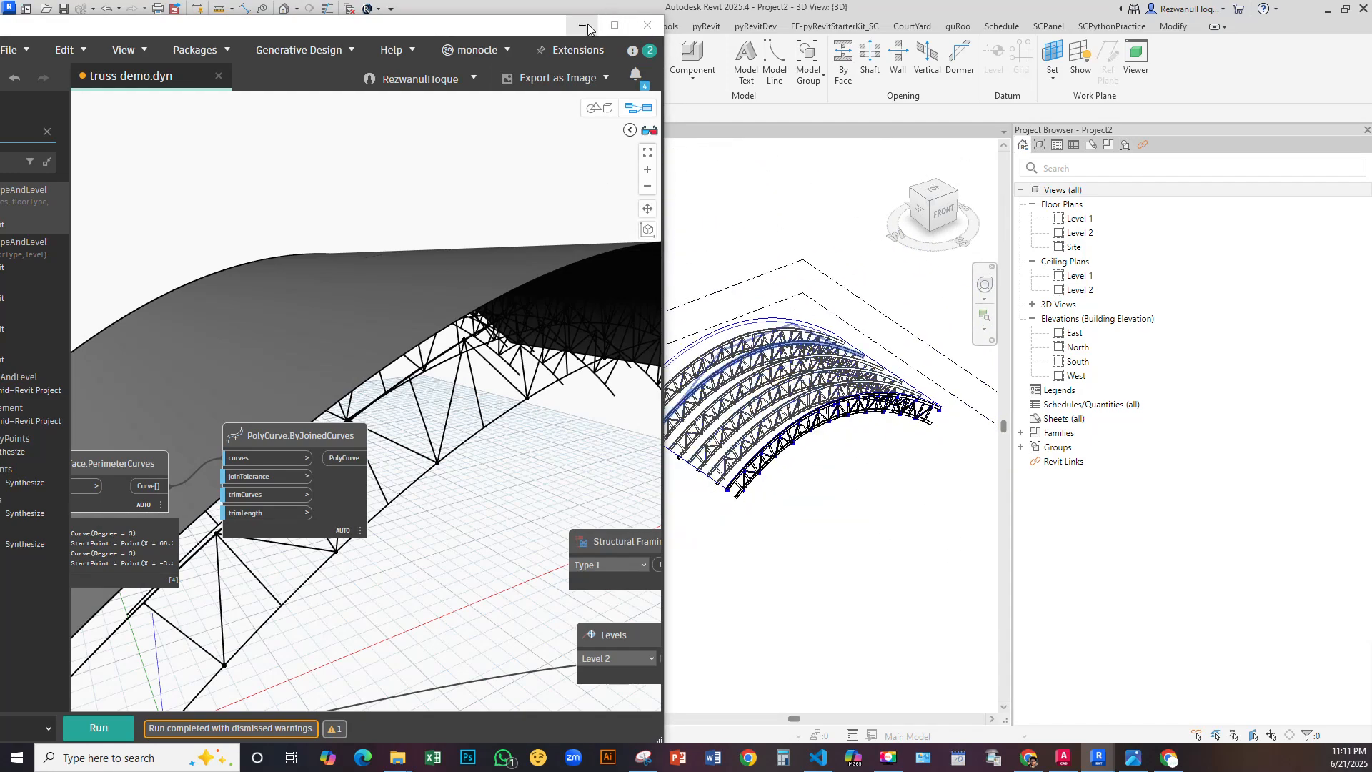
left_click(584, 26)
scroll(786, 429, "up", 3)
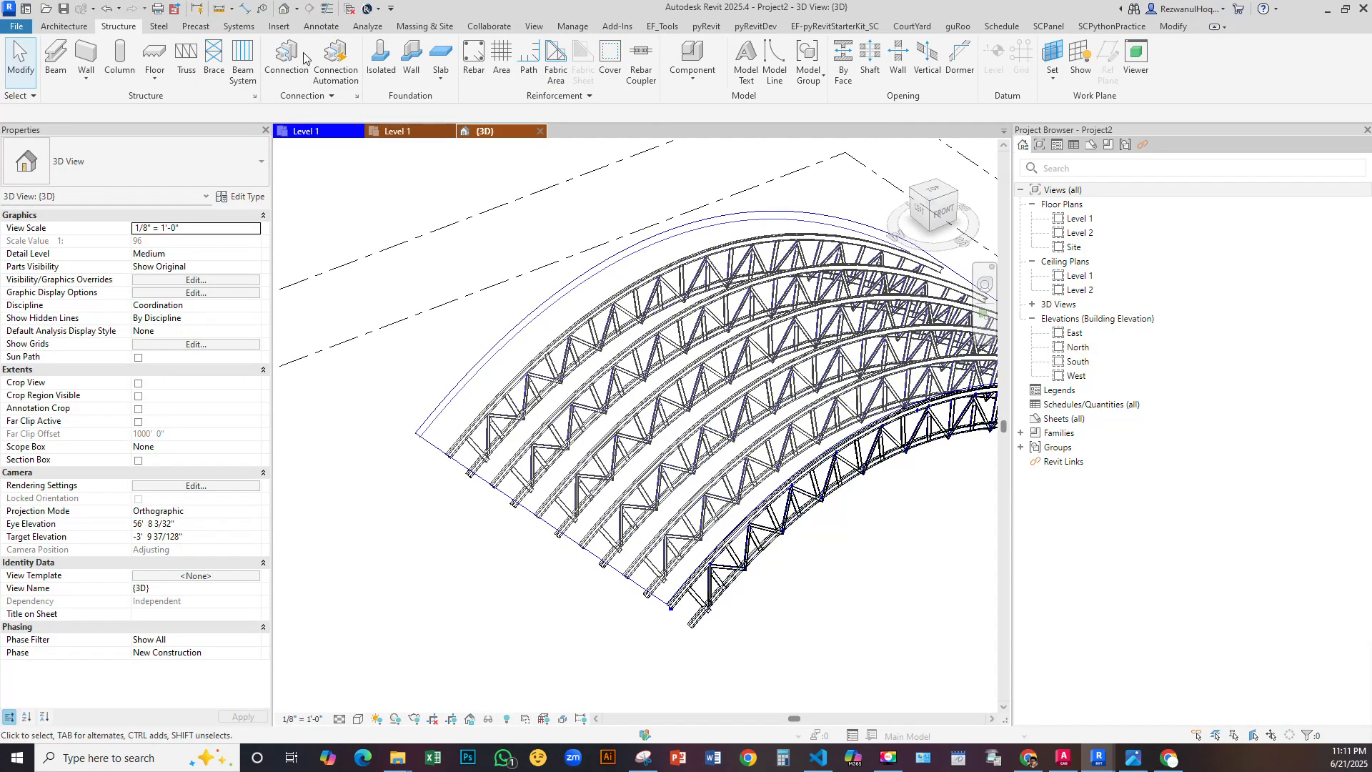
Start a Roof by Extrusion with its work plane picked on the outermost truss's top chord, referenced to Level 2 with 0' 0" offset
left_click(66, 26)
left_click(329, 80)
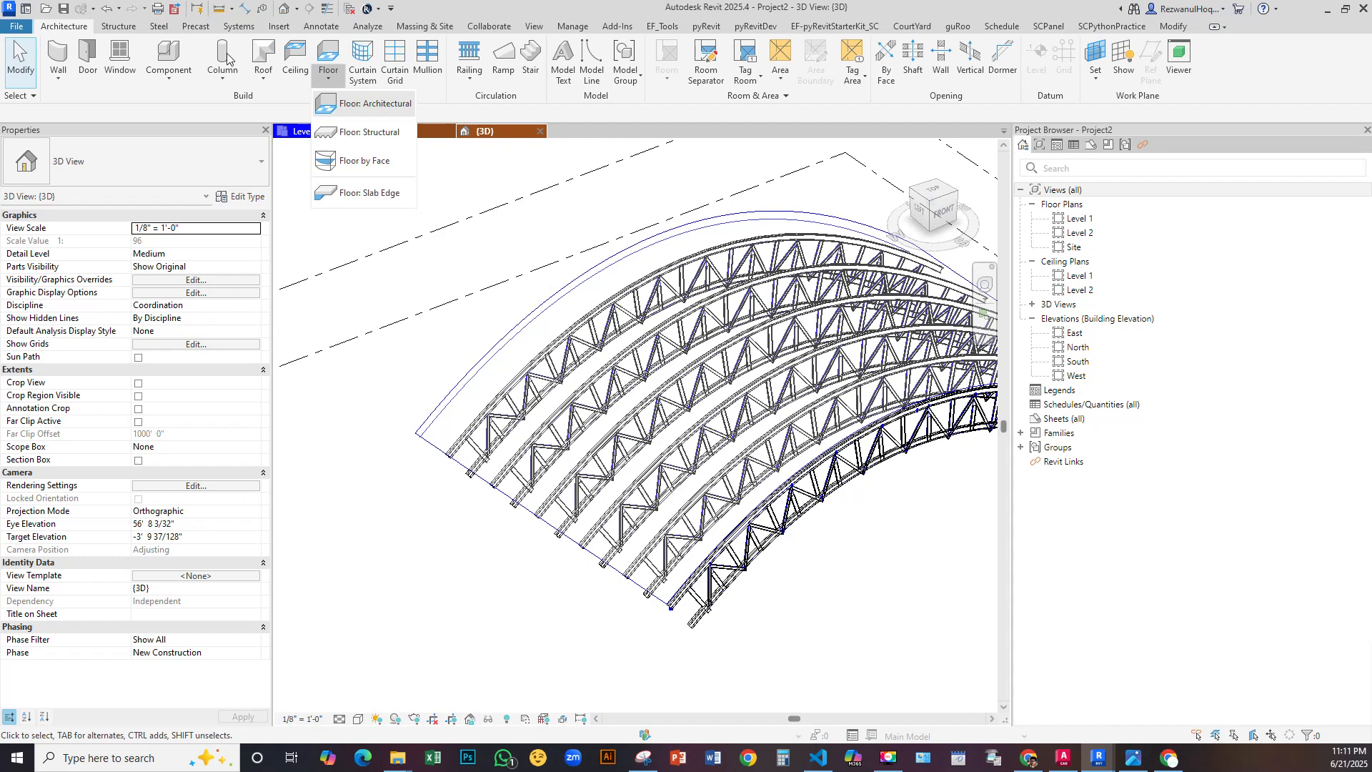
left_click(269, 78)
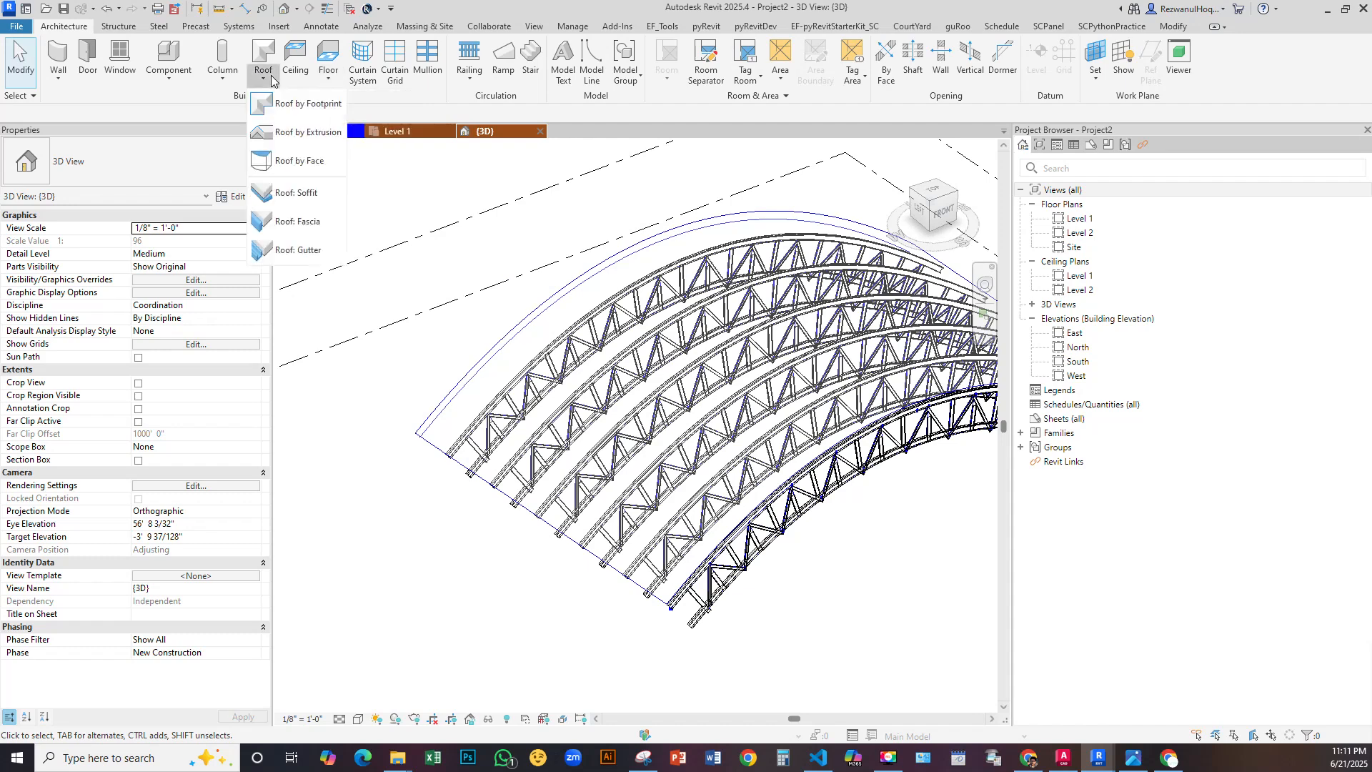
left_click(298, 133)
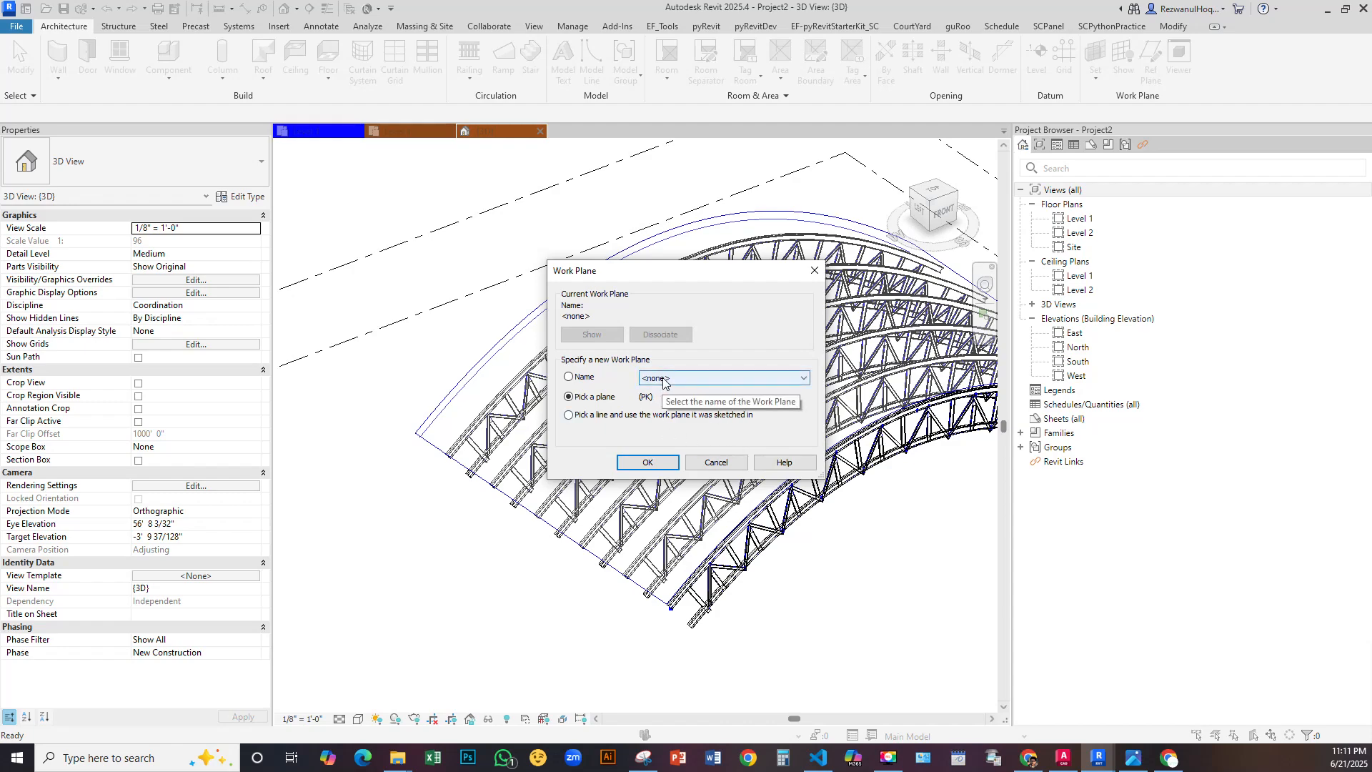
left_click(648, 461)
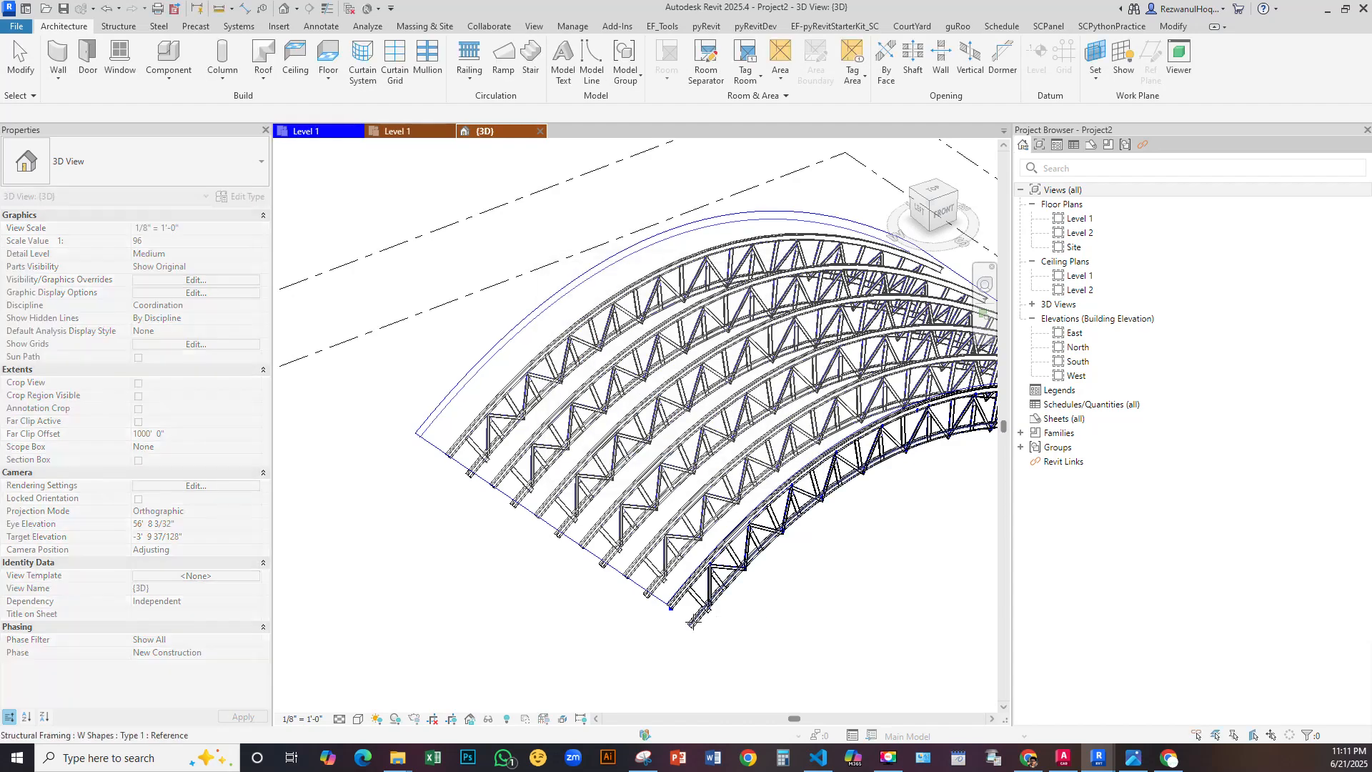
scroll(660, 518, "up", 8)
left_click(659, 518)
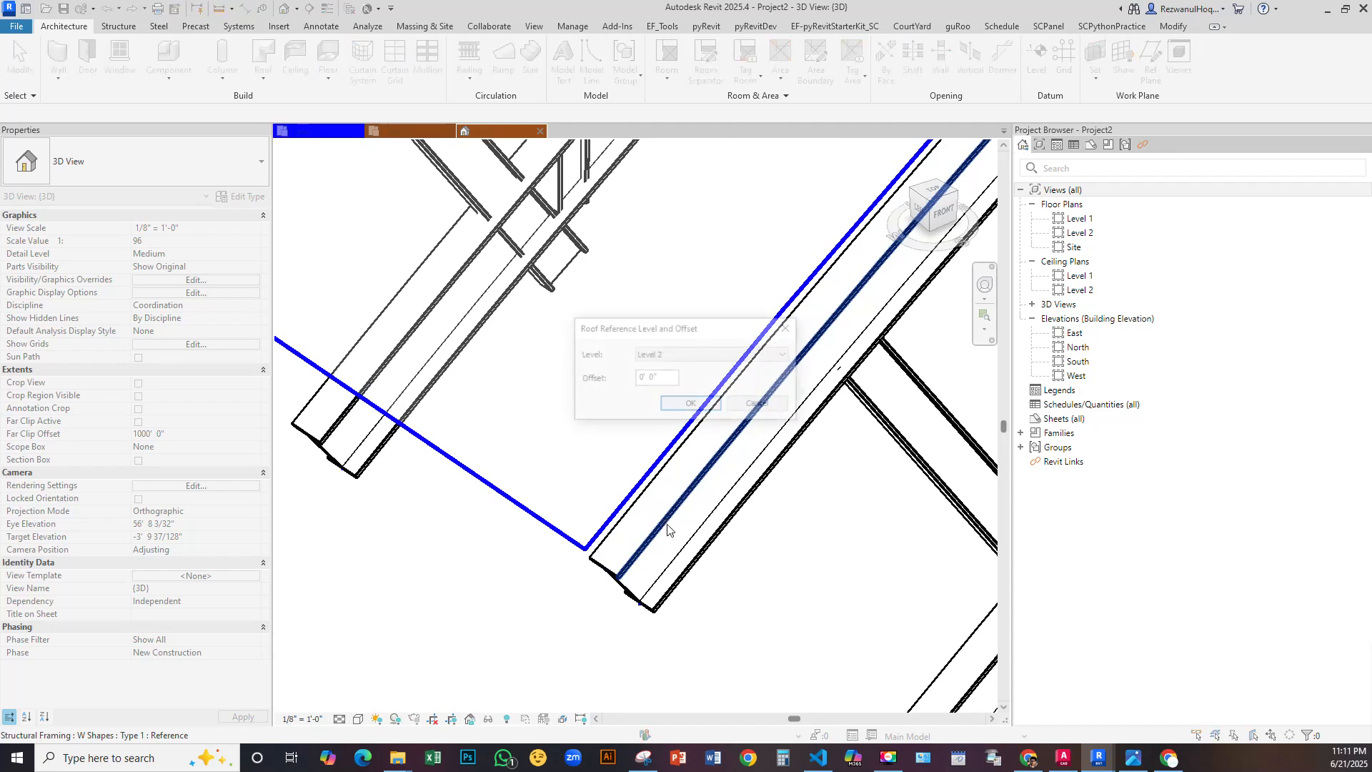
left_click(692, 404)
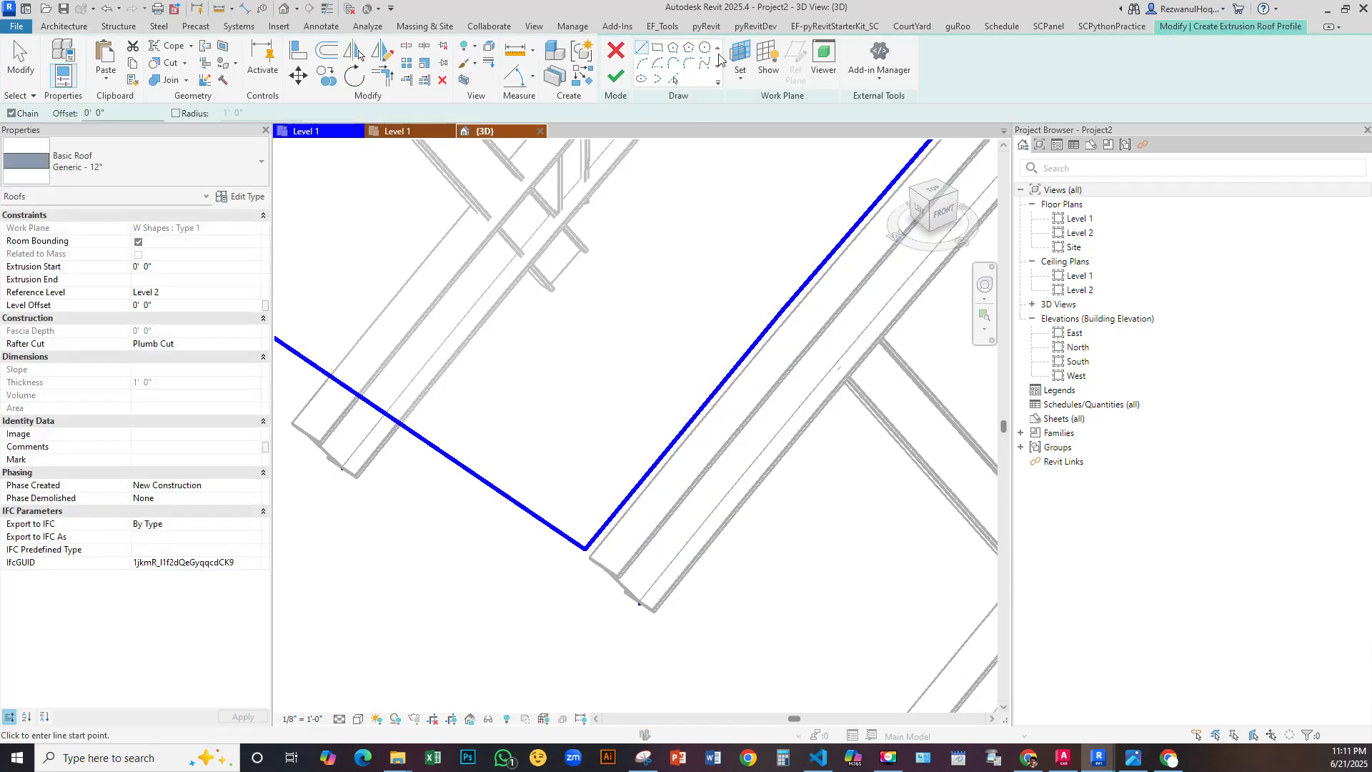
Pick the curved edge of the outermost truss's top chord as the roof profile and finish the sketch
scroll(643, 541, "up", 2)
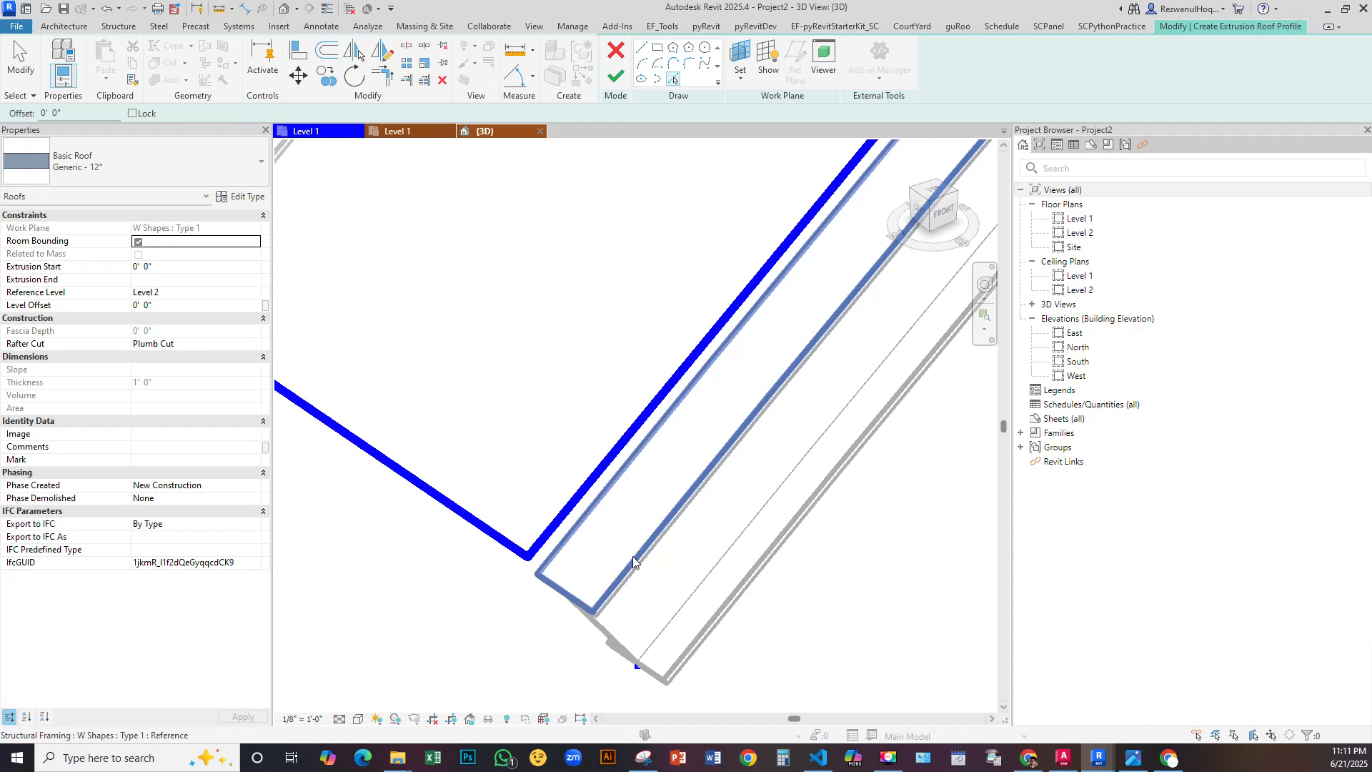
left_click(633, 562)
scroll(566, 582, "down", 2)
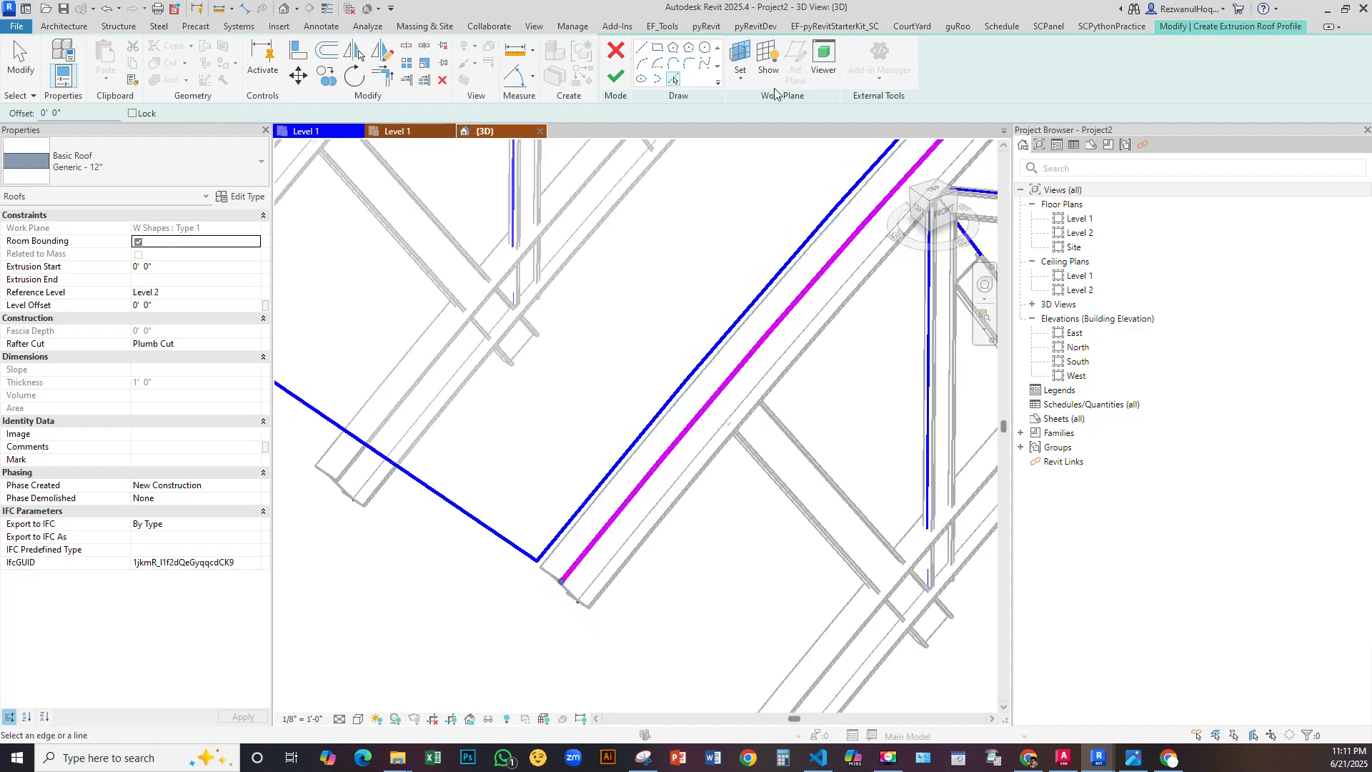
left_click(616, 72)
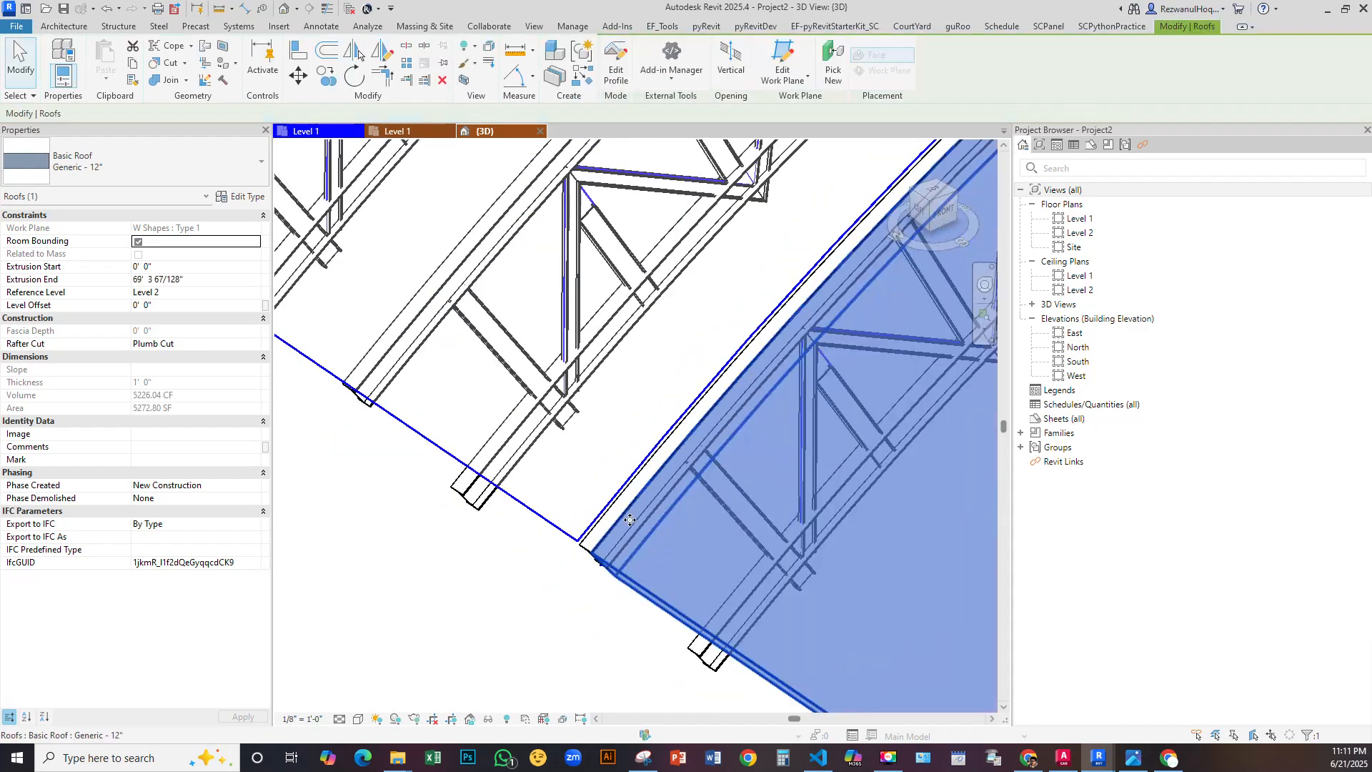
Adjust the roof's extrusion ends to cover all the trusses, from about -48' 1" to about 5' 1"
scroll(630, 520, "down", 6)
scroll(646, 554, "up", 2)
mouse_move(645, 552)
middle_mouse_down("shift")
mouse_move(619, 564)
mouse_move(643, 561)
mouse_move(638, 576)
middle_mouse_up("shift")
left_click_drag(628, 565, 476, 602)
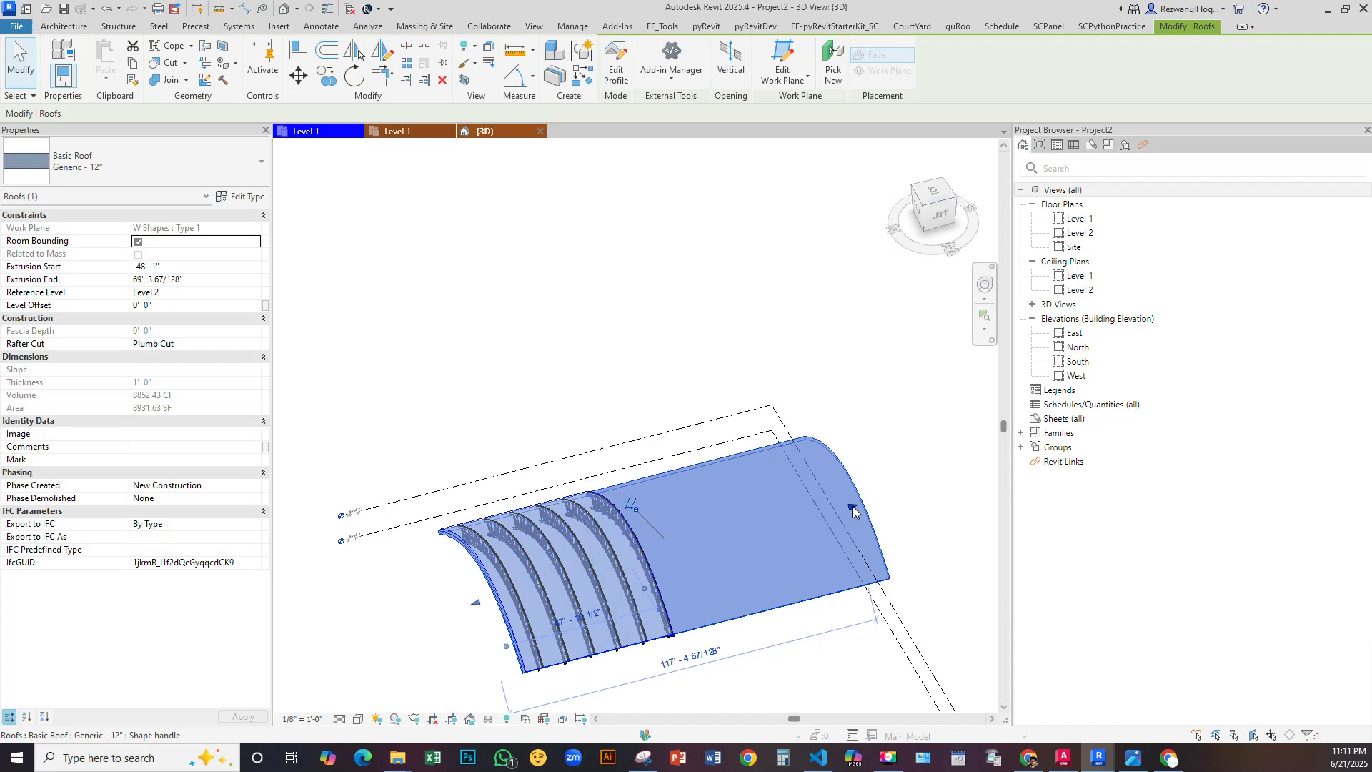
key("Escape")
Examine the extruded roof's coverage of the trusses from several sides and from below
scroll(763, 560, "down", 4)
middle_click_drag(762, 560, 527, 493, "shift")
scroll(744, 465, "up", 6)
middle_click_drag(450, 542, 466, 418, "shift")
middle_click_drag(448, 578, 766, 285)
scroll(679, 345, "up", 1)
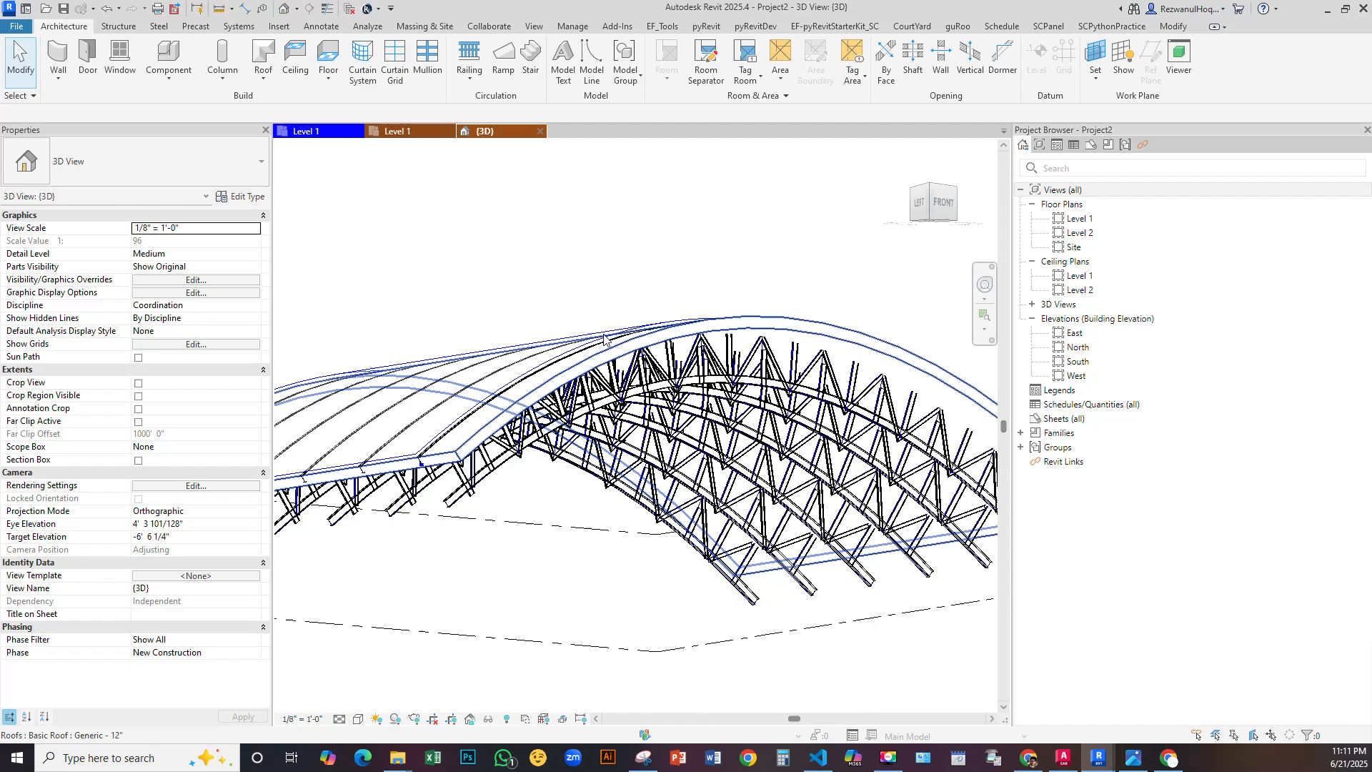
left_click(684, 327)
scroll(684, 328, "down", 4)
middle_click_drag(684, 328, 816, 327, "shift")
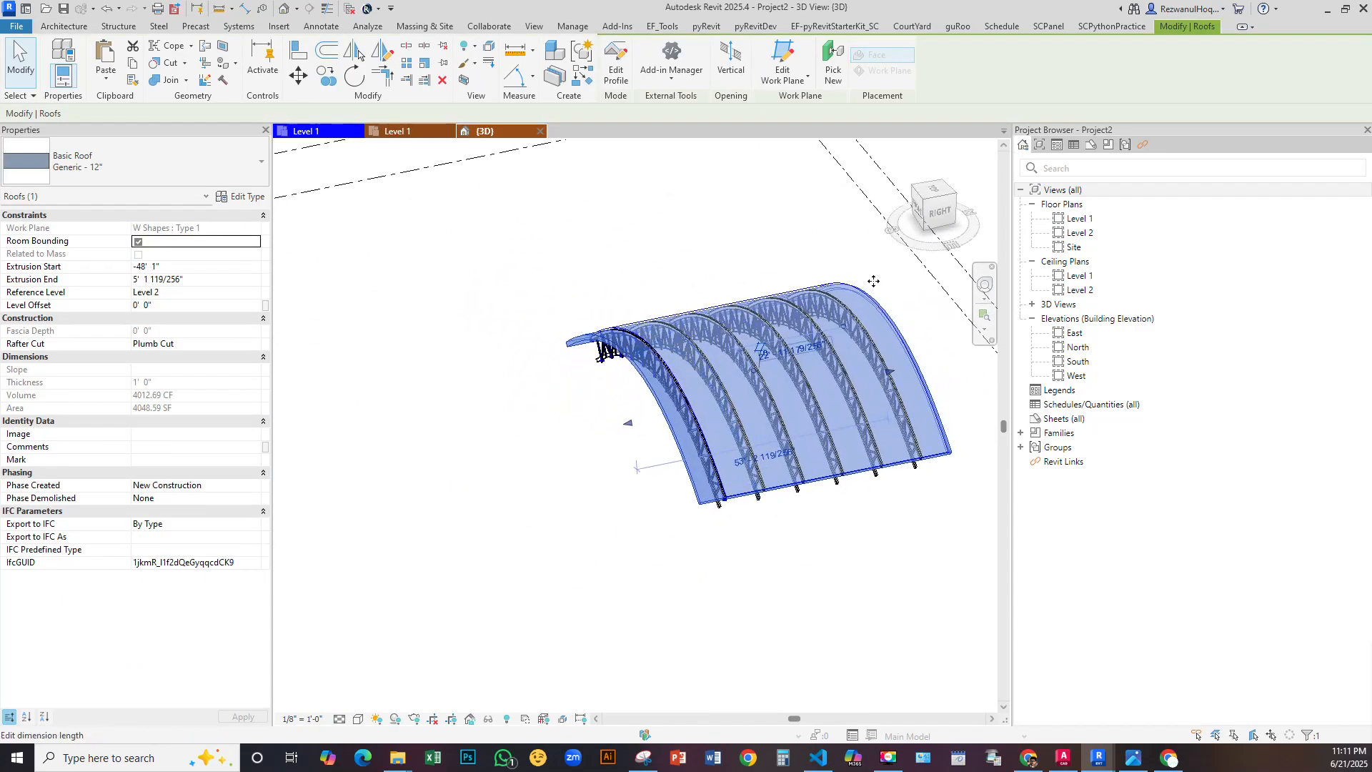
scroll(856, 289, "up", 4)
left_click(634, 203)
scroll(640, 205, "down", 2)
middle_click_drag(690, 370, 851, 214, "shift")
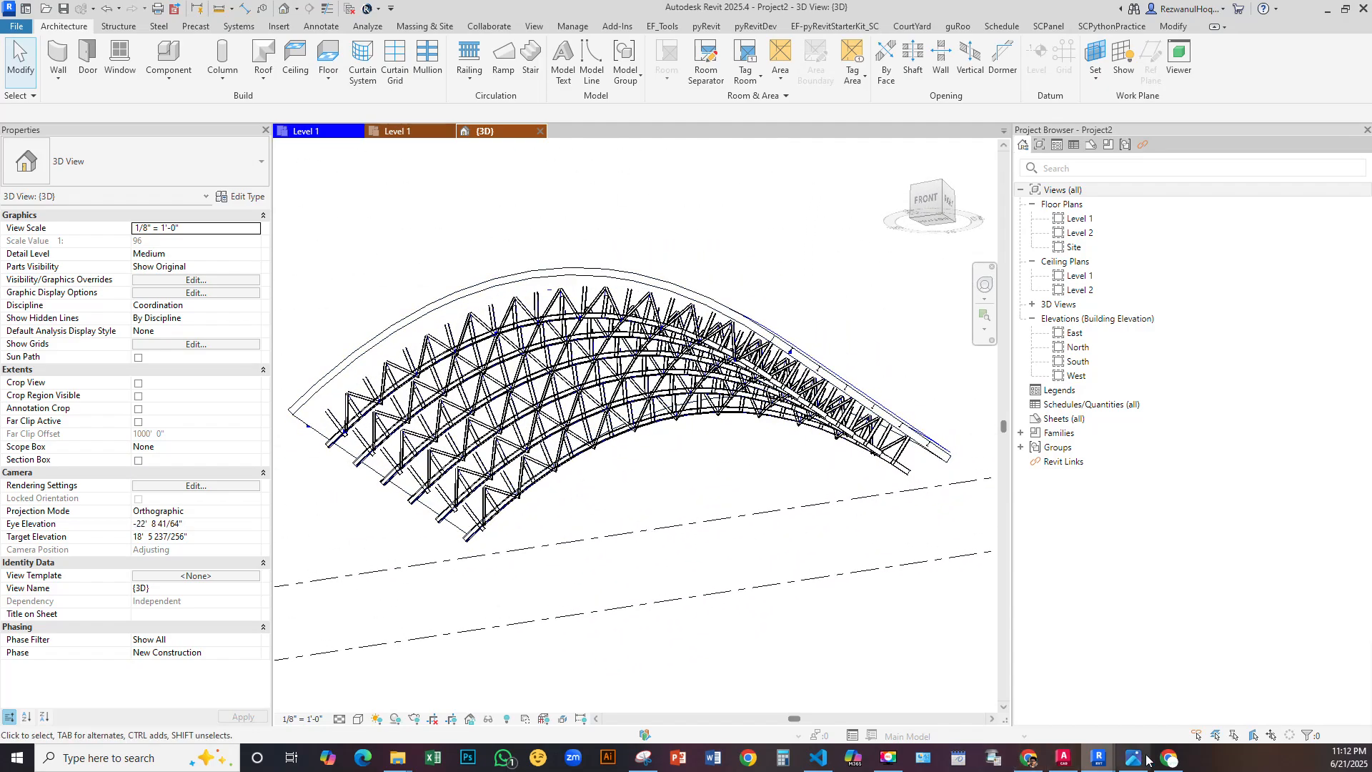
Look at the structural truss reference video in the browser and return to Revit
left_click(1172, 763)
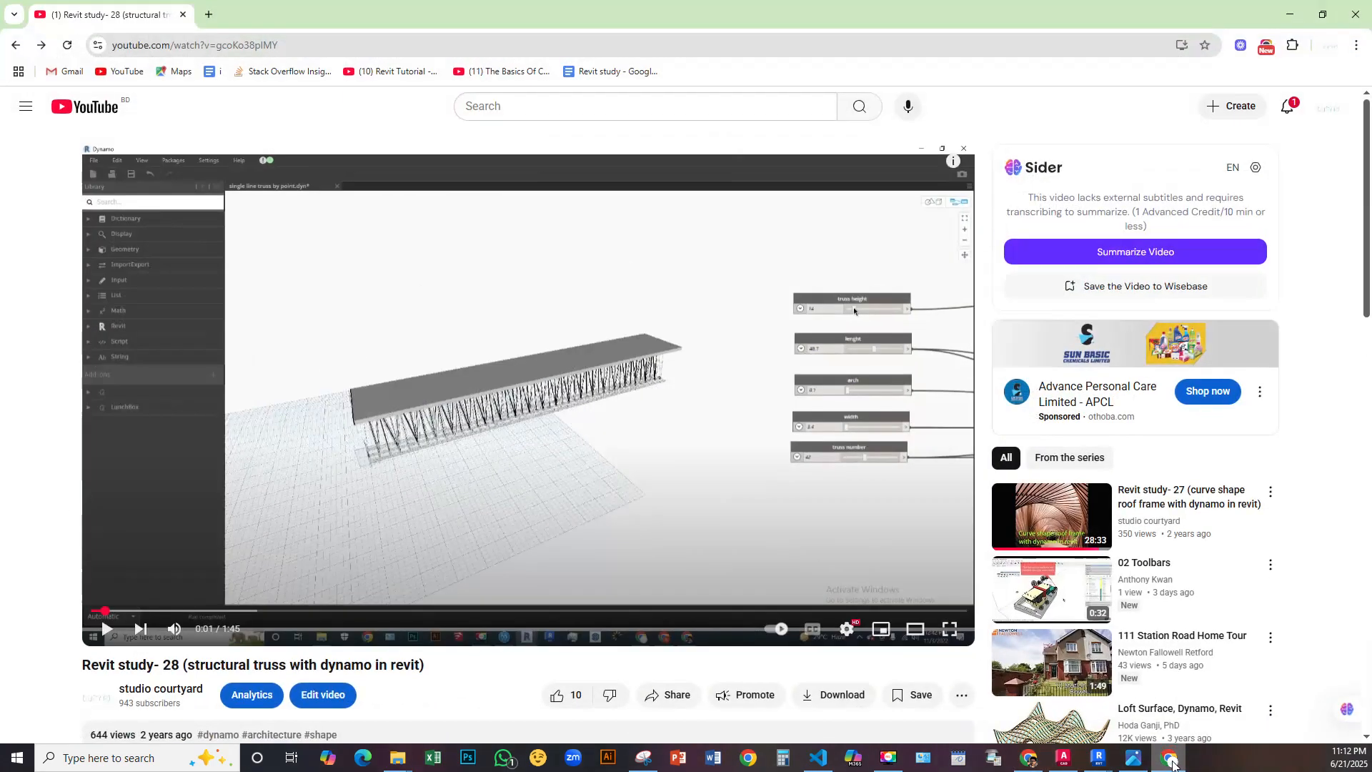
left_click(1291, 13)
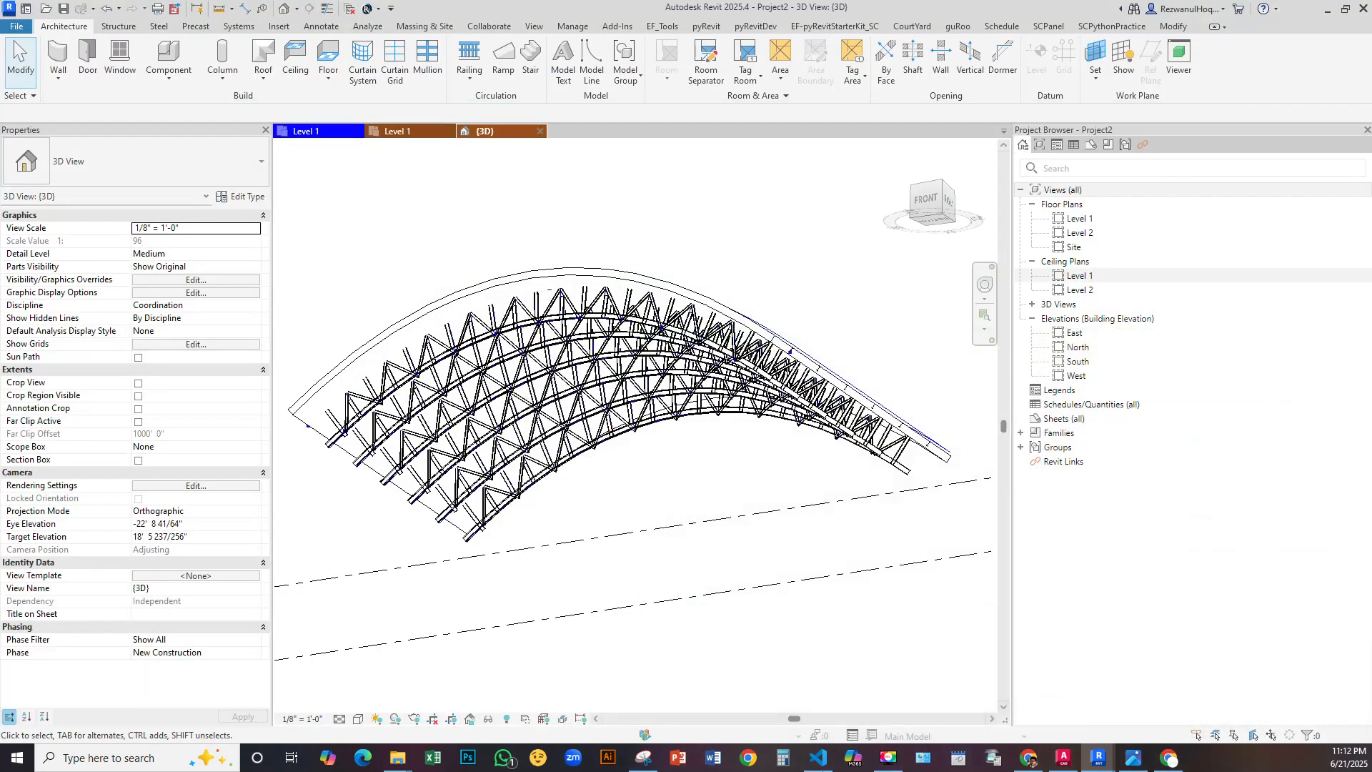
Switch to Dynamo, maximize its window, and review the overall truss node graph
mouse_move(1104, 761)
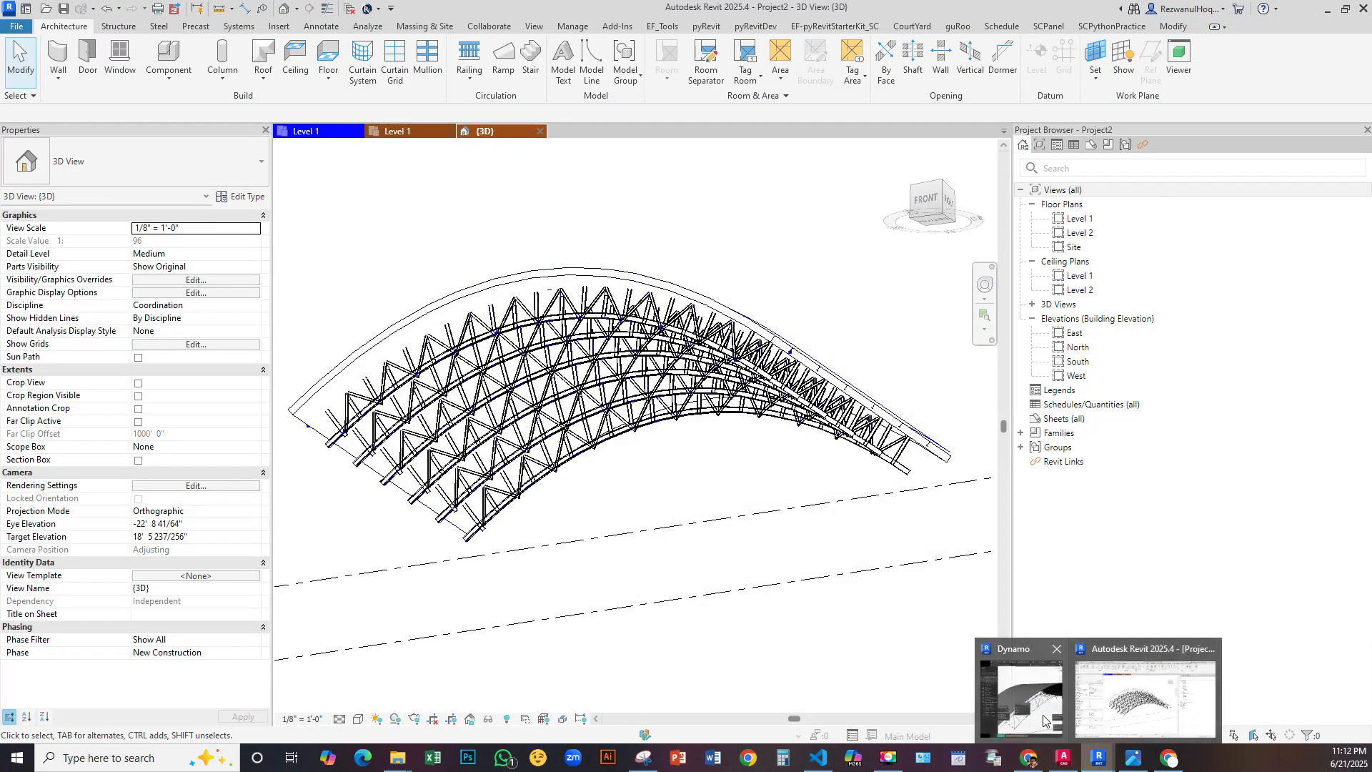
left_click(1043, 720)
scroll(483, 405, "down", 5)
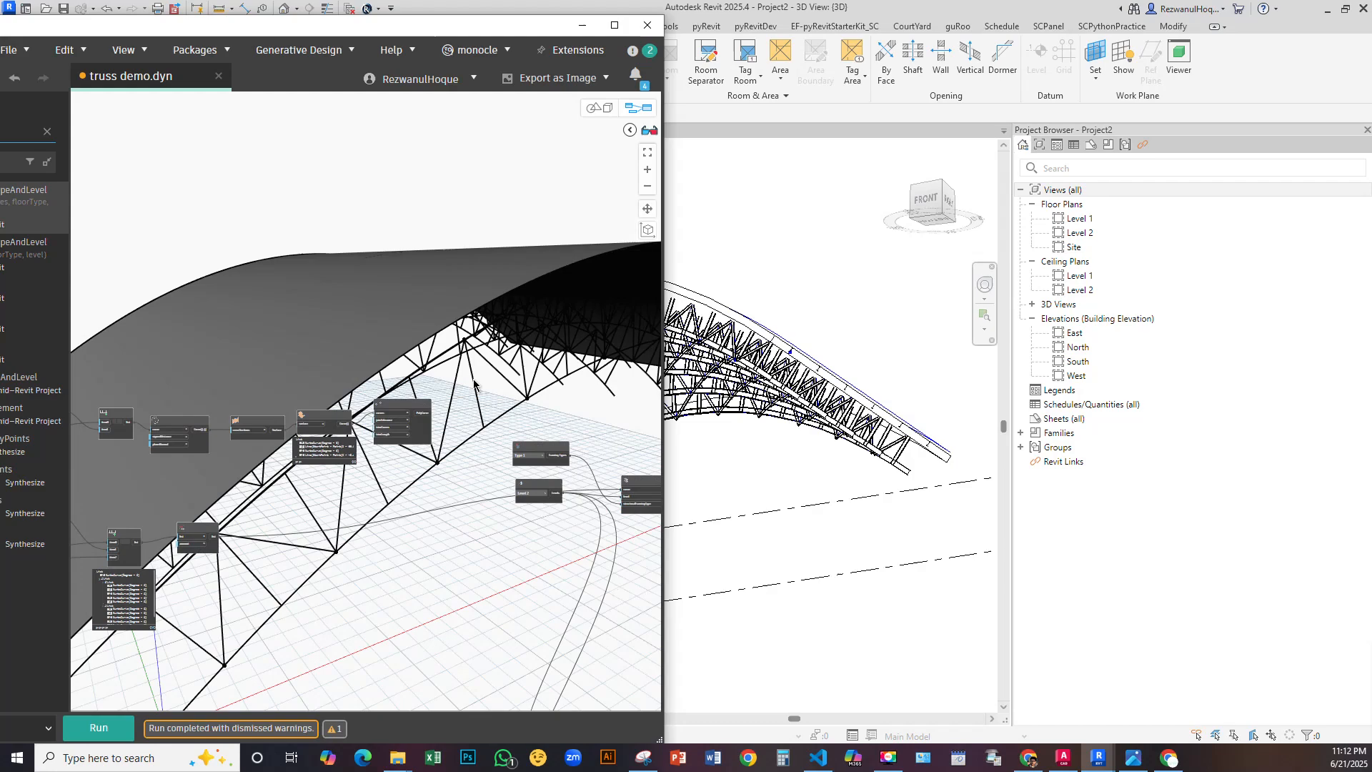
left_click(613, 25)
scroll(653, 381, "down", 6)
middle_click_drag(863, 388, 1021, 252)
scroll(762, 388, "up", 3)
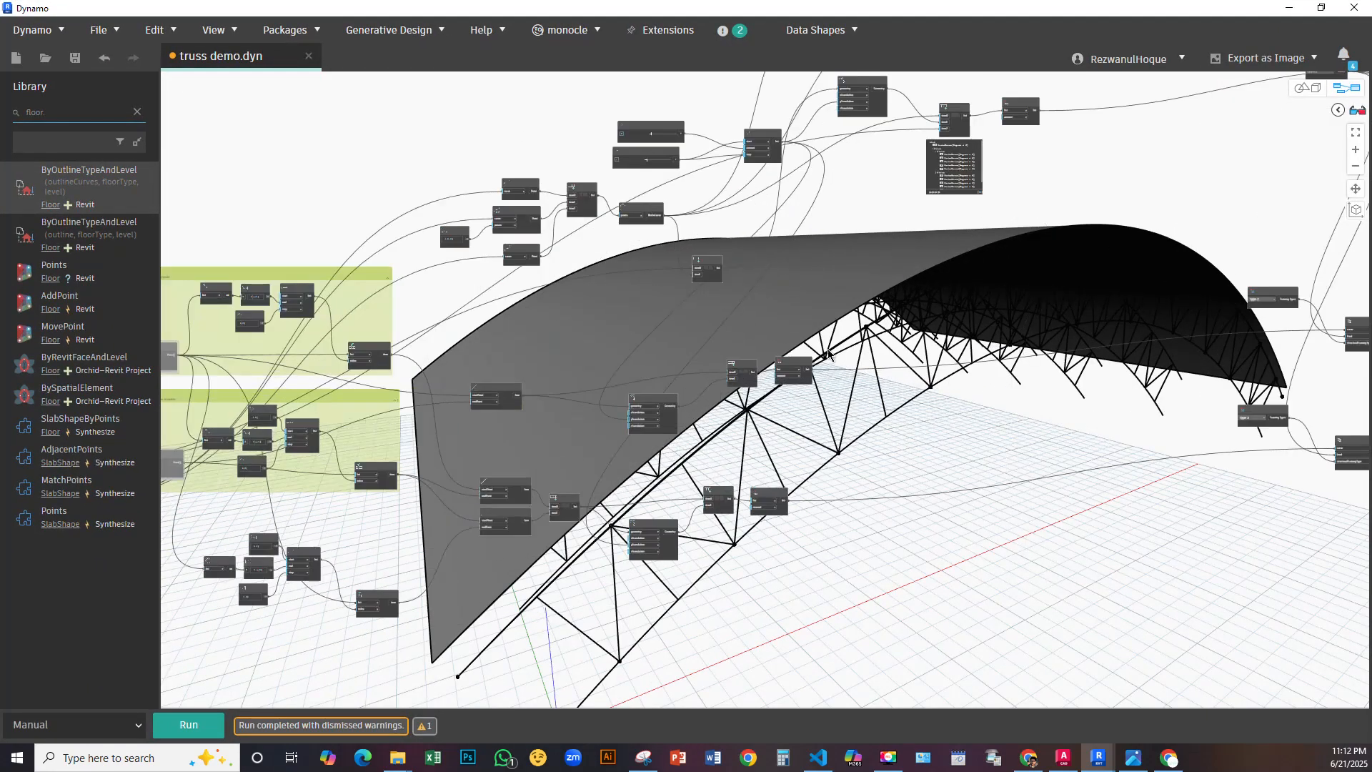
scroll(829, 354, "down", 4)
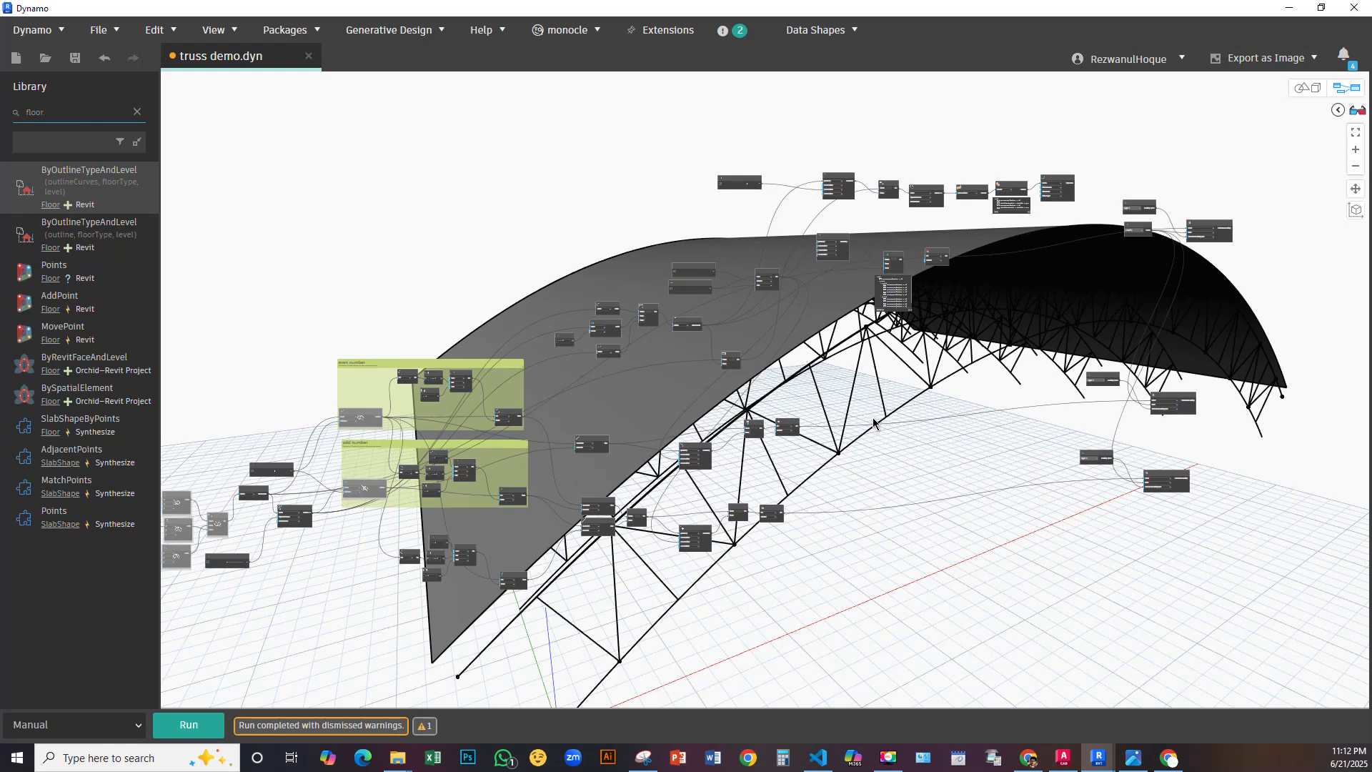
middle_click_drag(946, 376, 1048, 348)
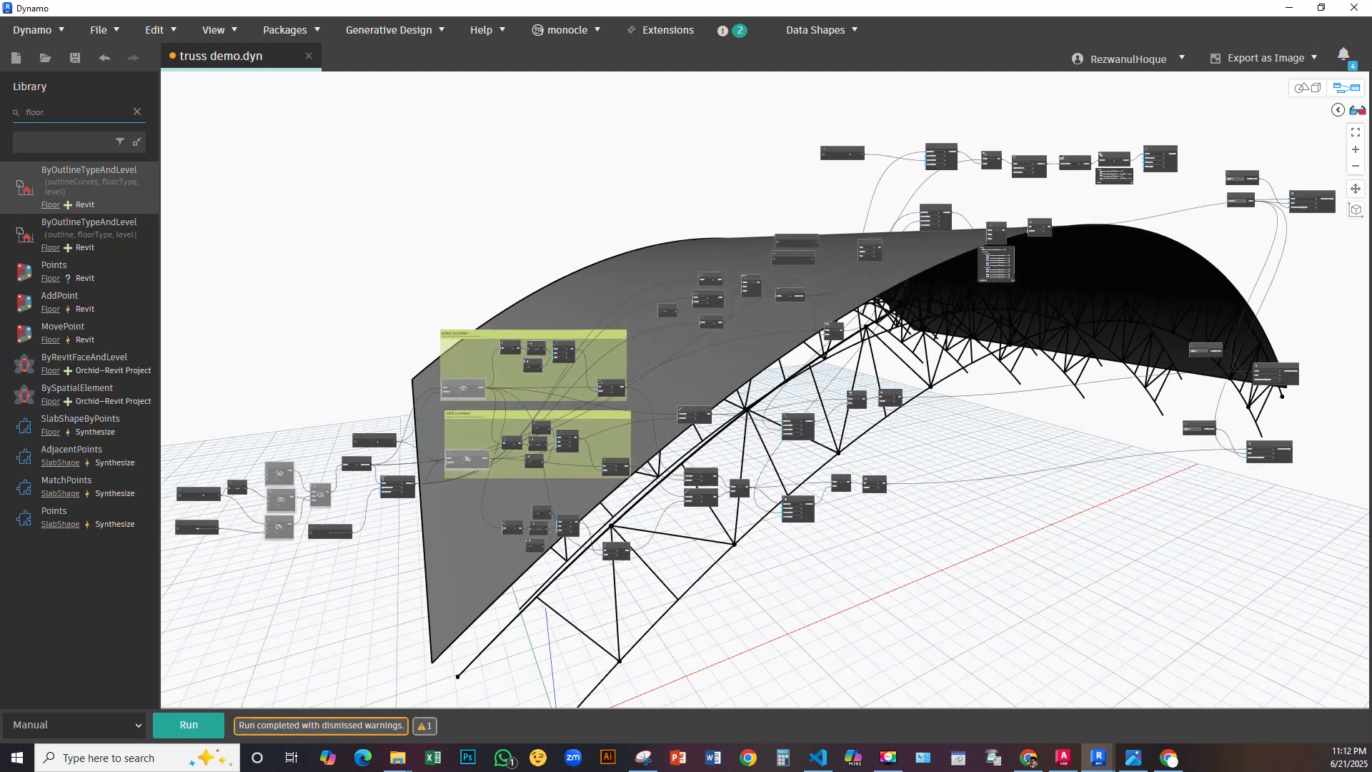